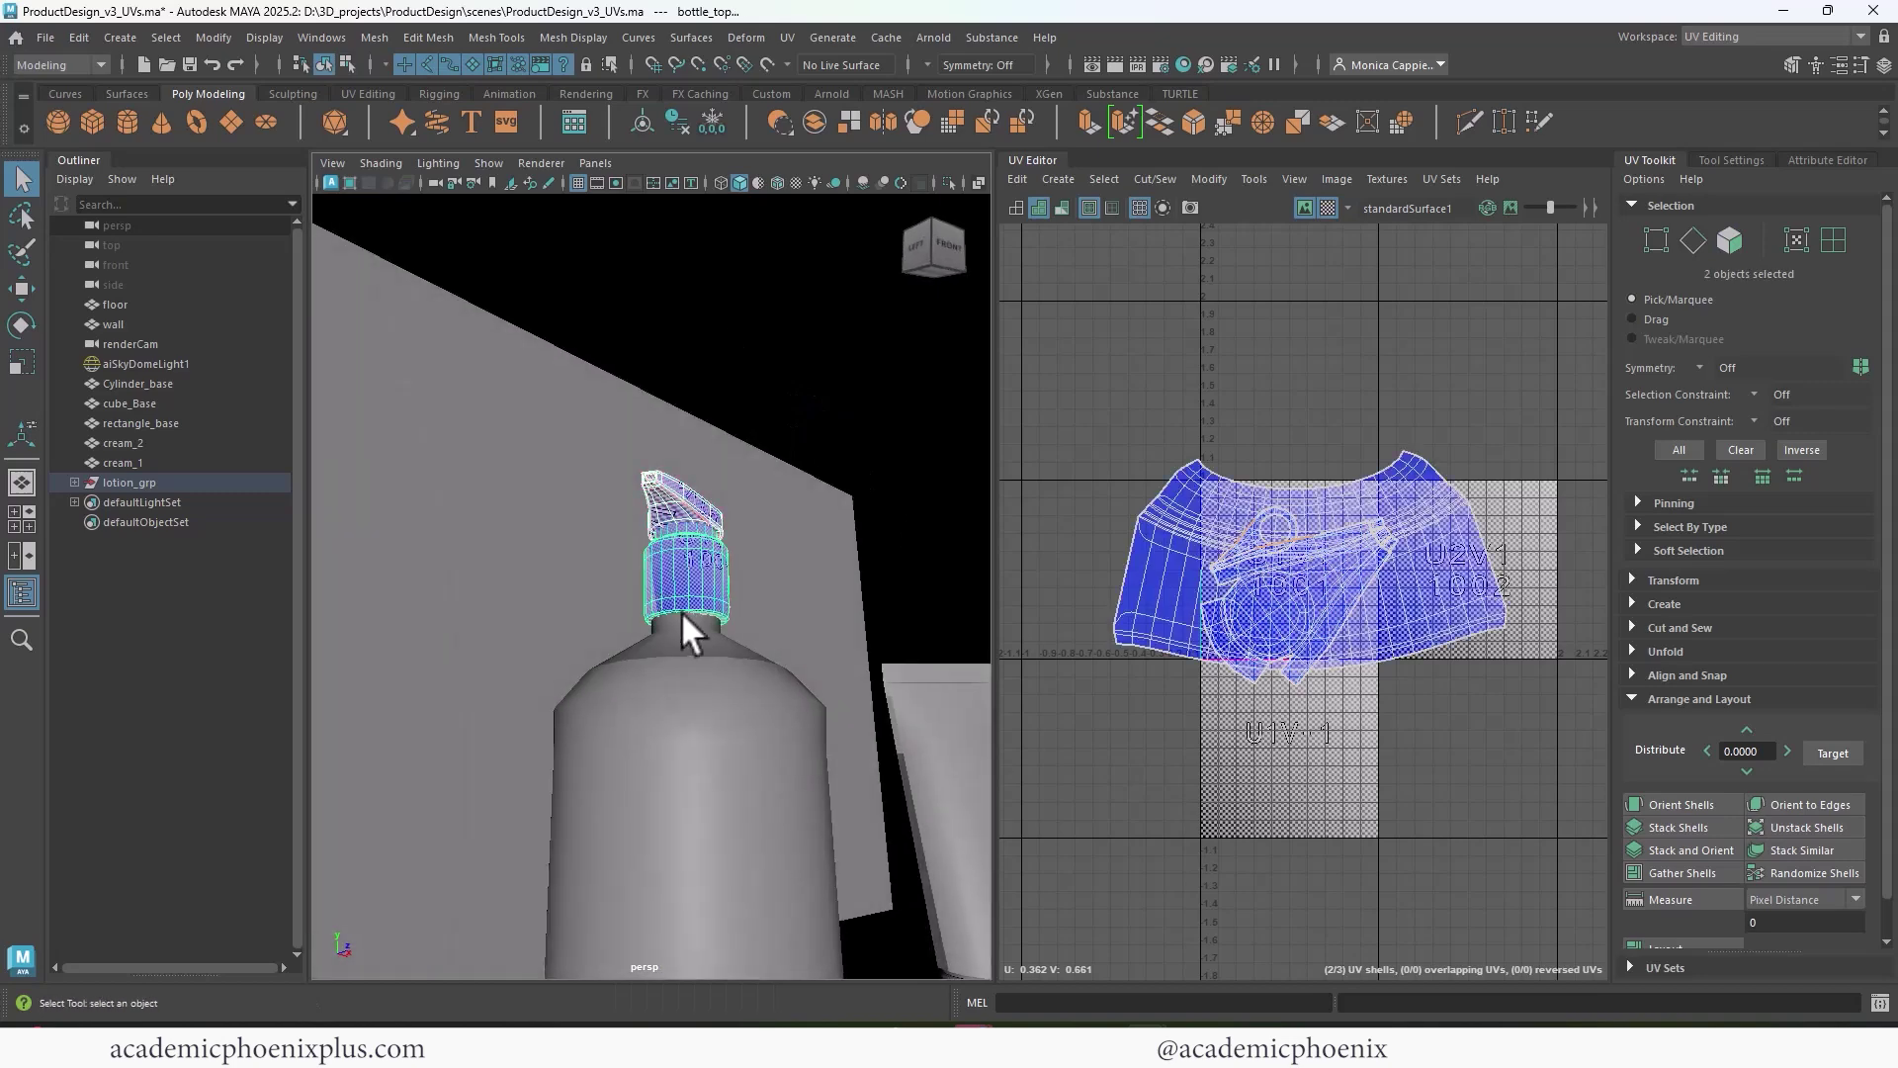
- Scale down the lotion bottle's body and collar UV shells together inside the 1001 tile
scroll(1632, 948, down, 1)
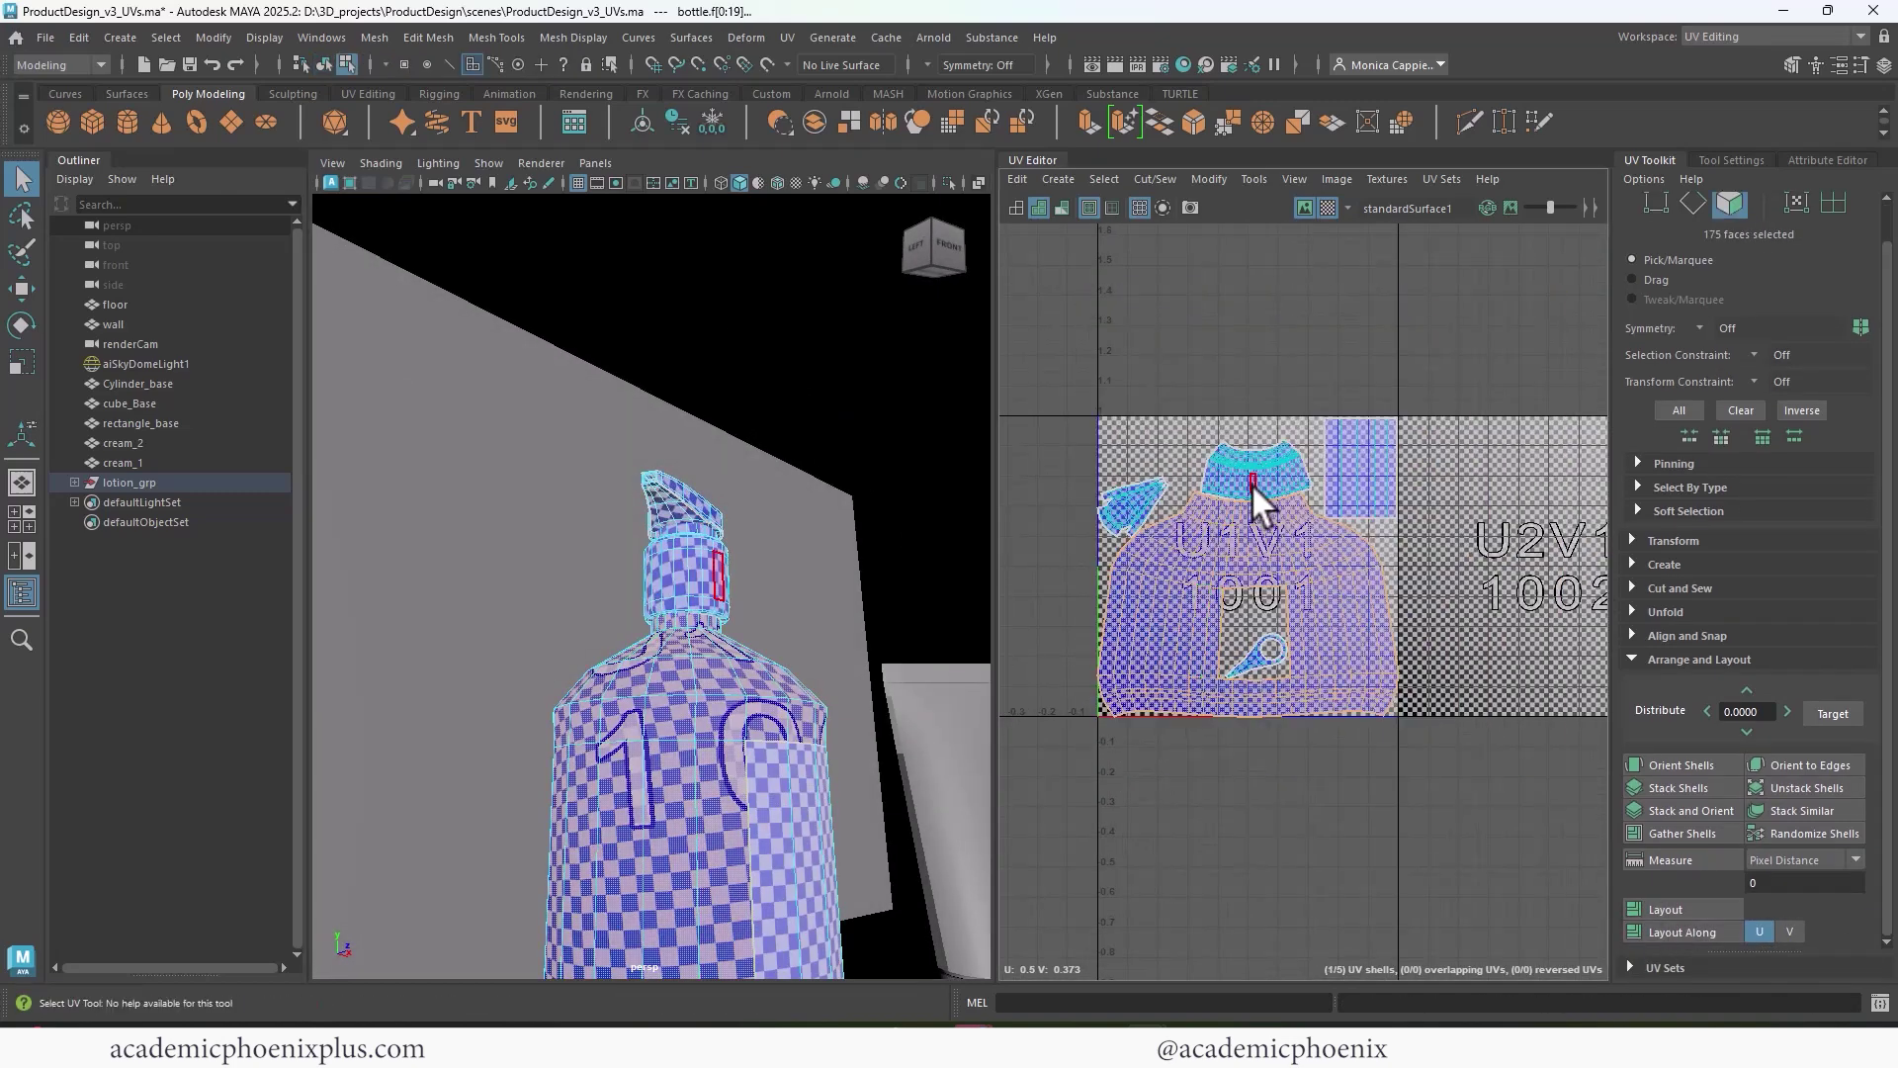
click(1315, 574)
key(r)
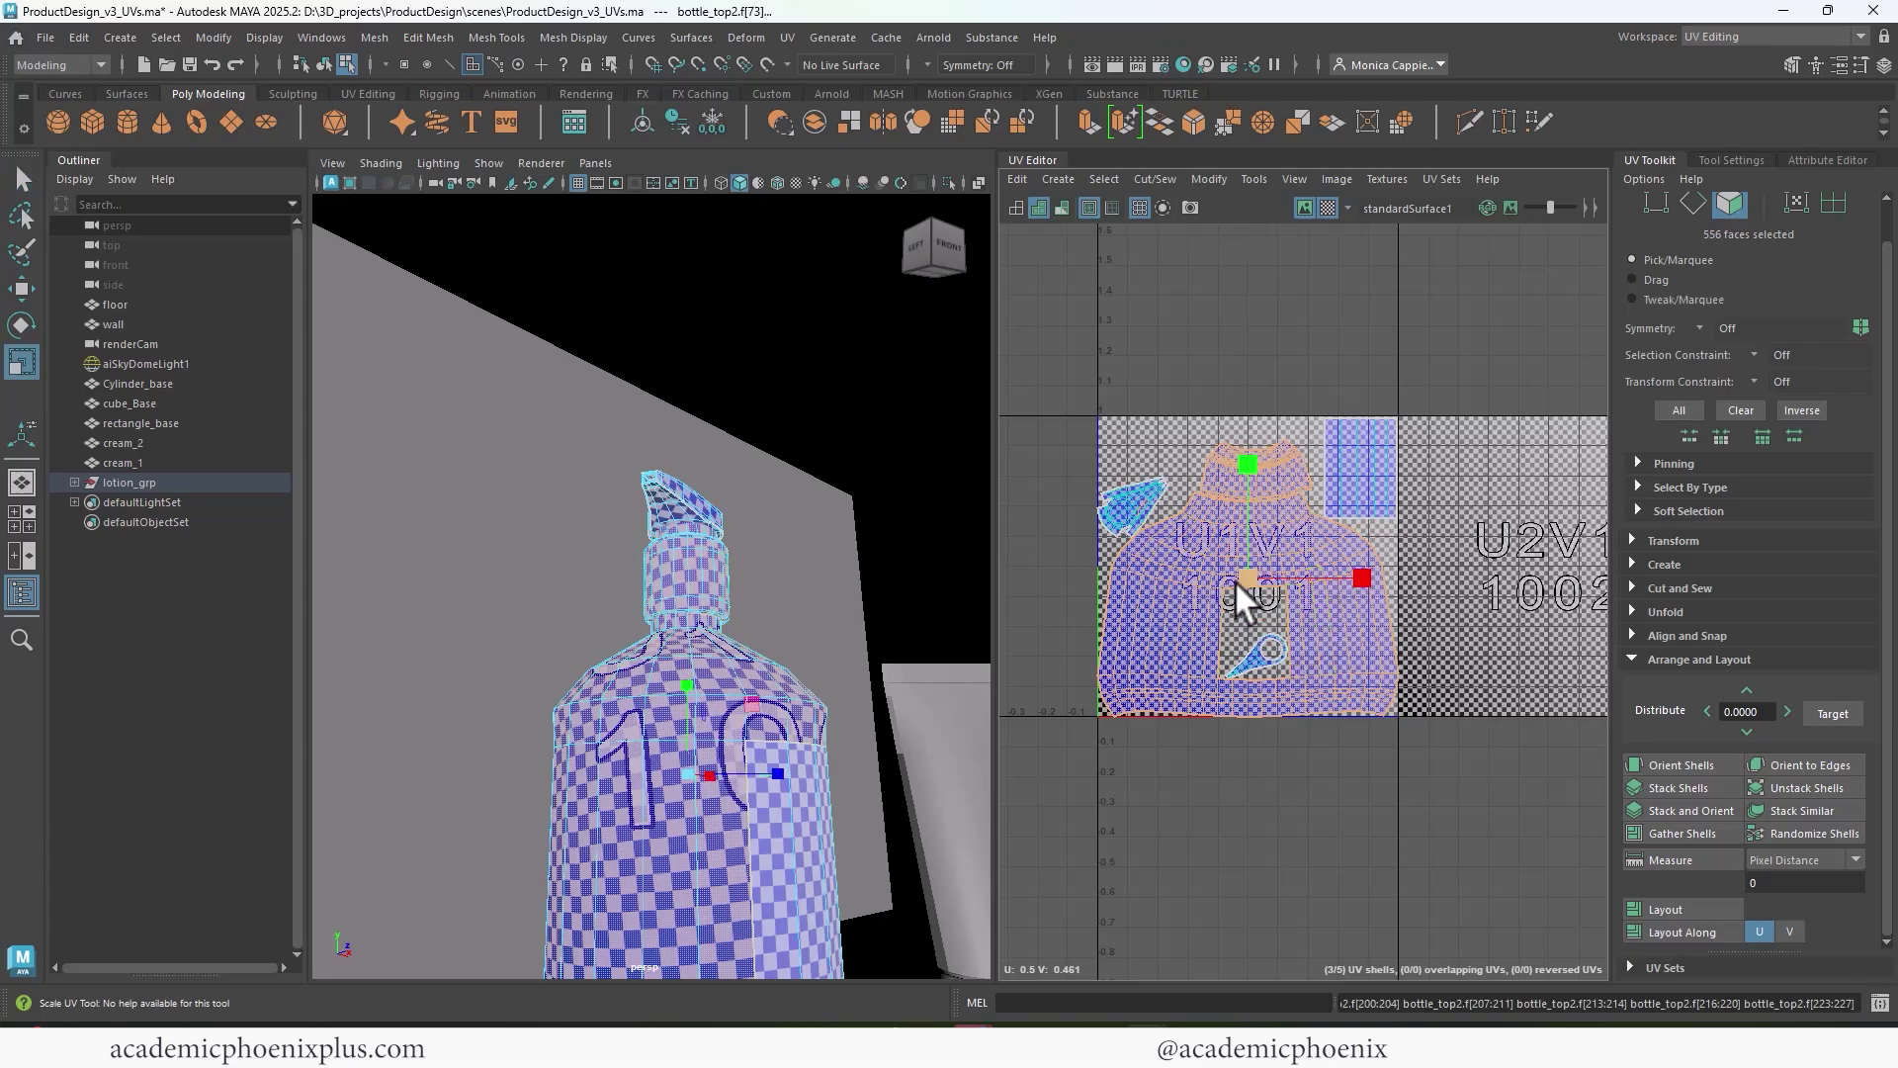
drag(1236, 580, 1180, 615)
key(w)
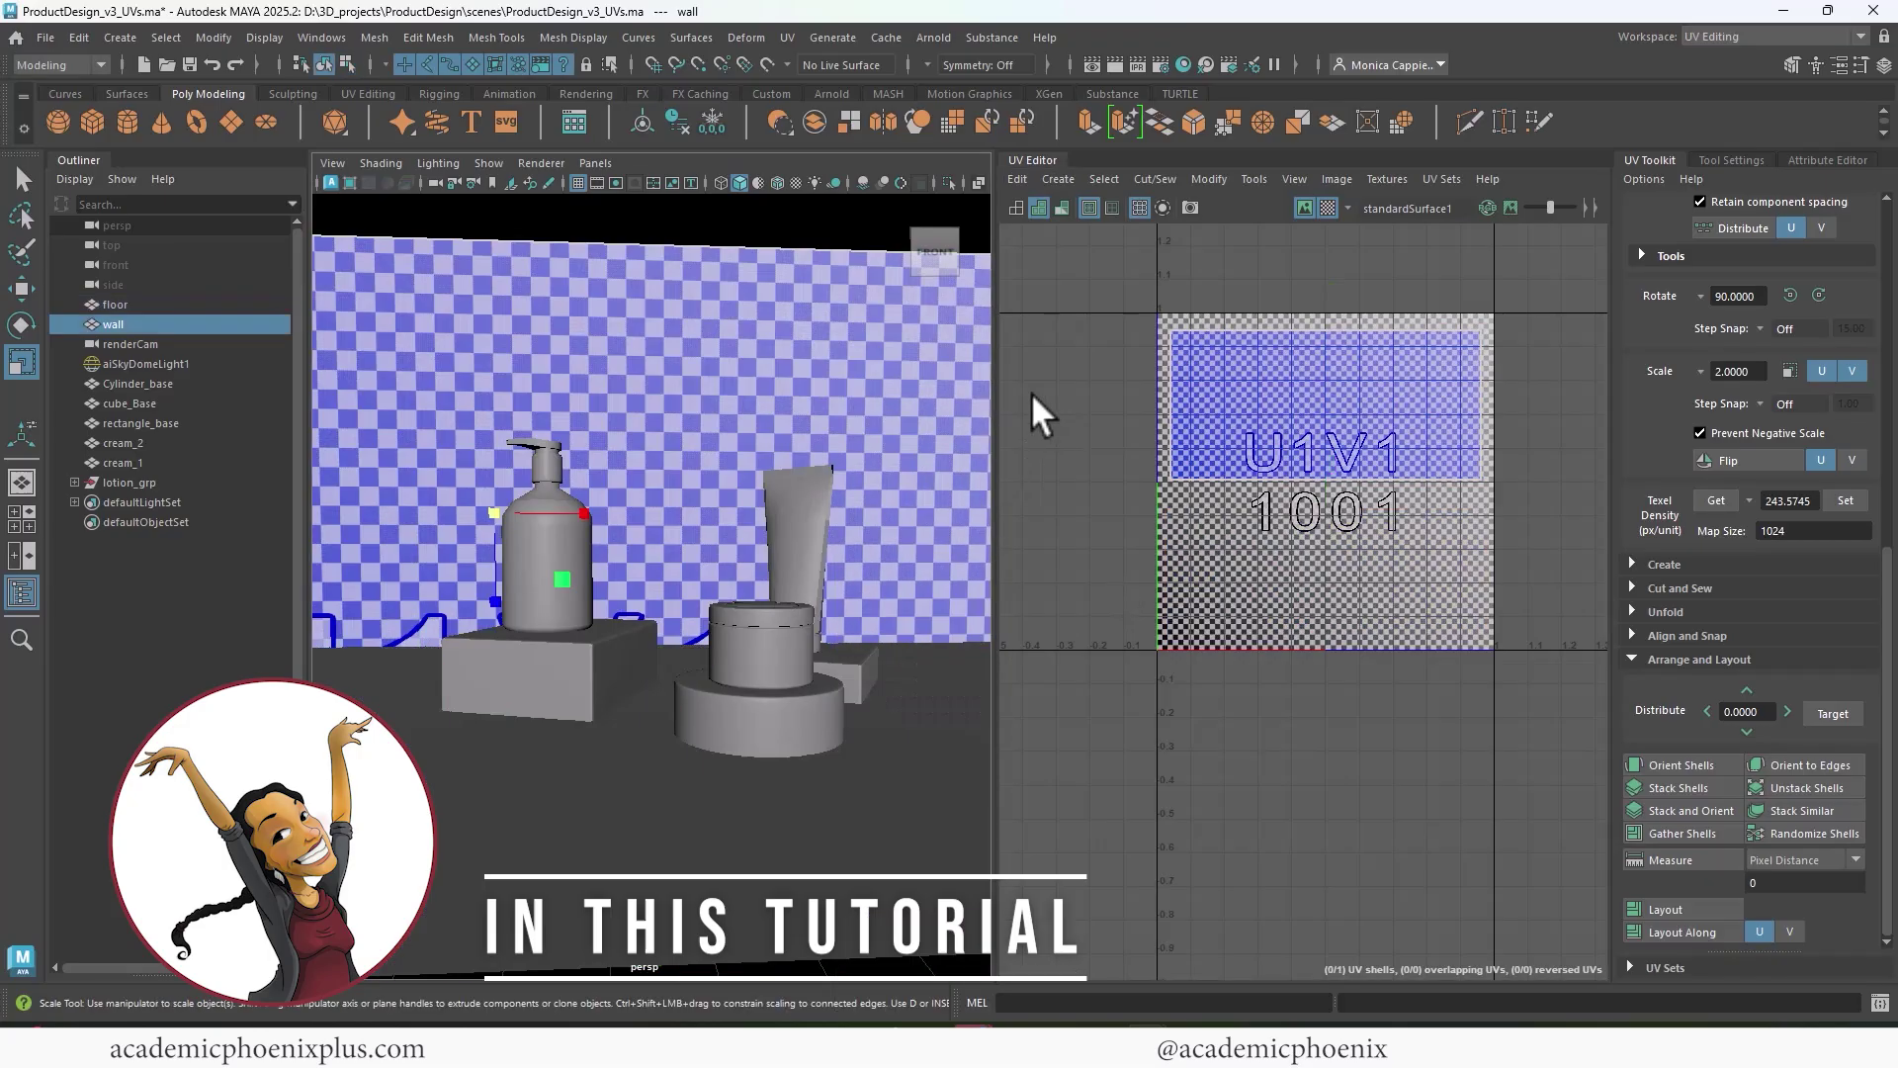
- Look through renderCam in the viewport and select all of the scene's objects to compare their checker patterns
click(595, 162)
mouse_move(613, 186)
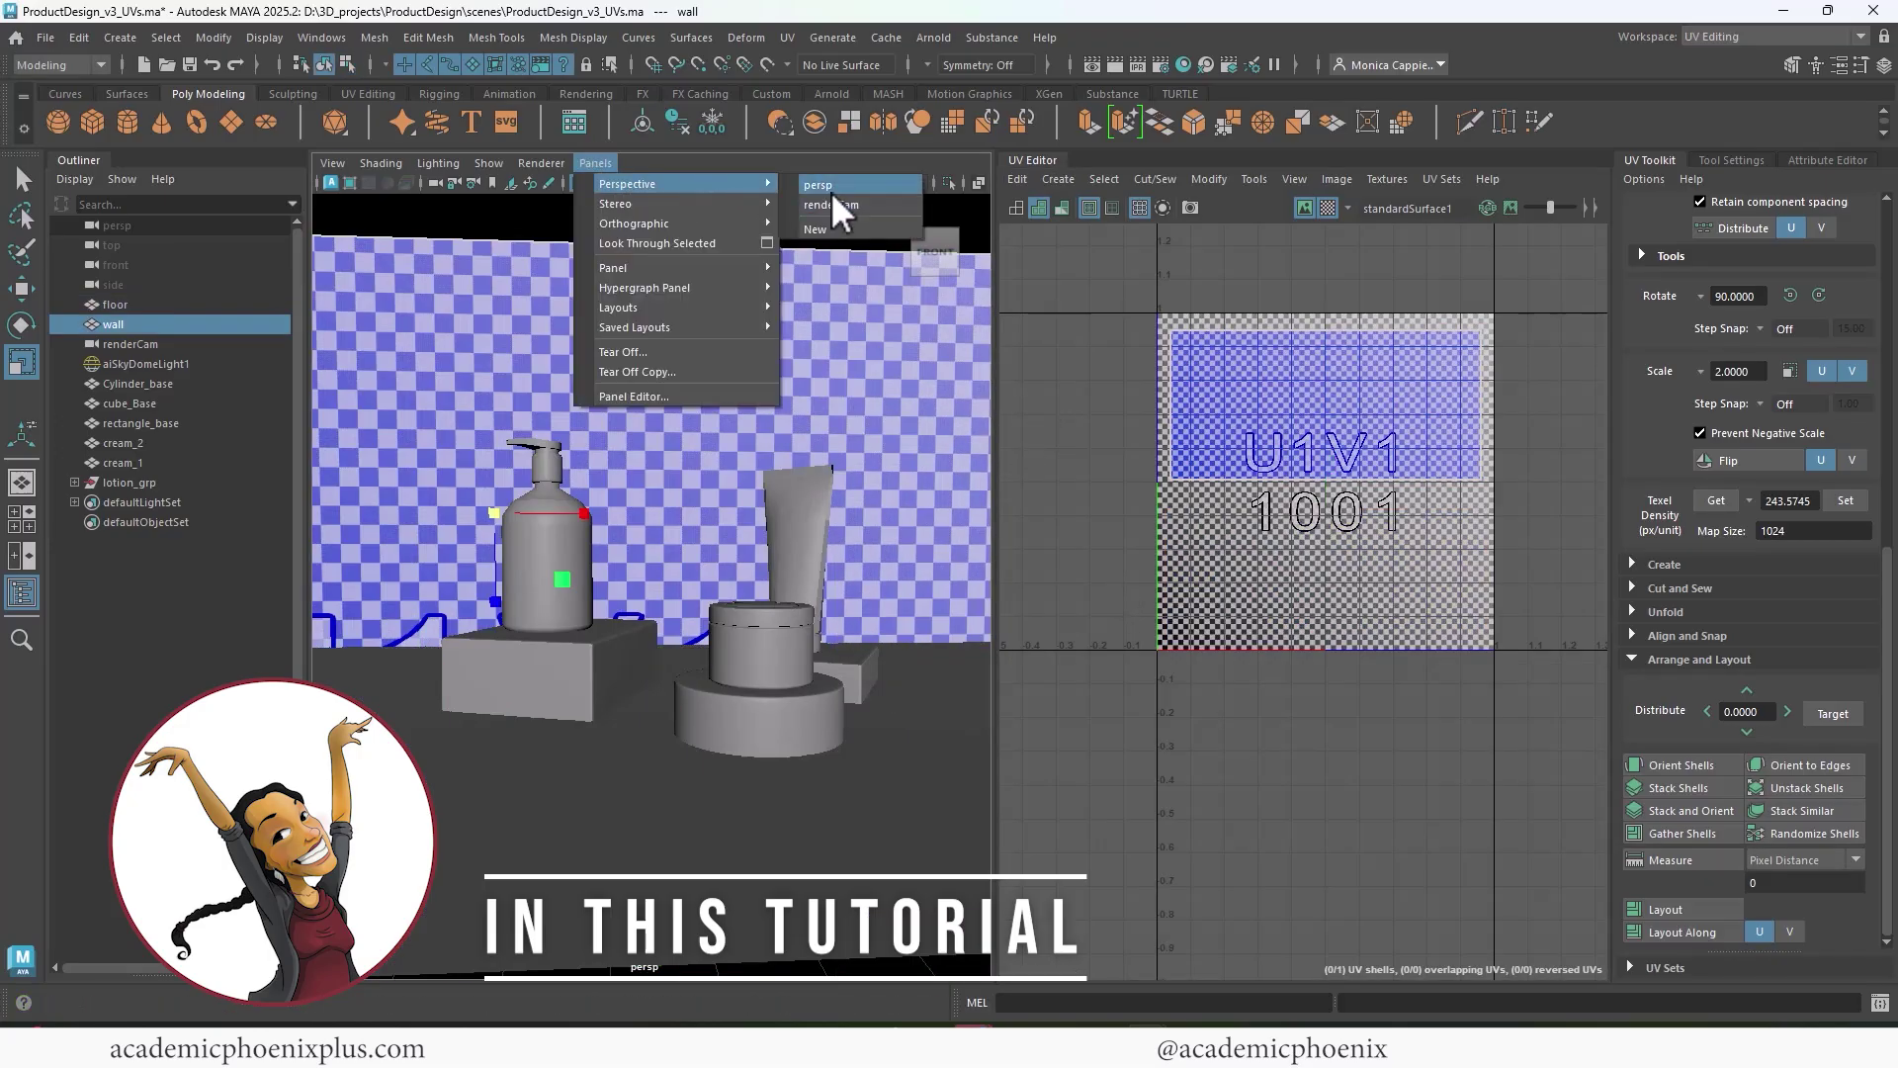
click(835, 202)
drag(359, 255, 1005, 805)
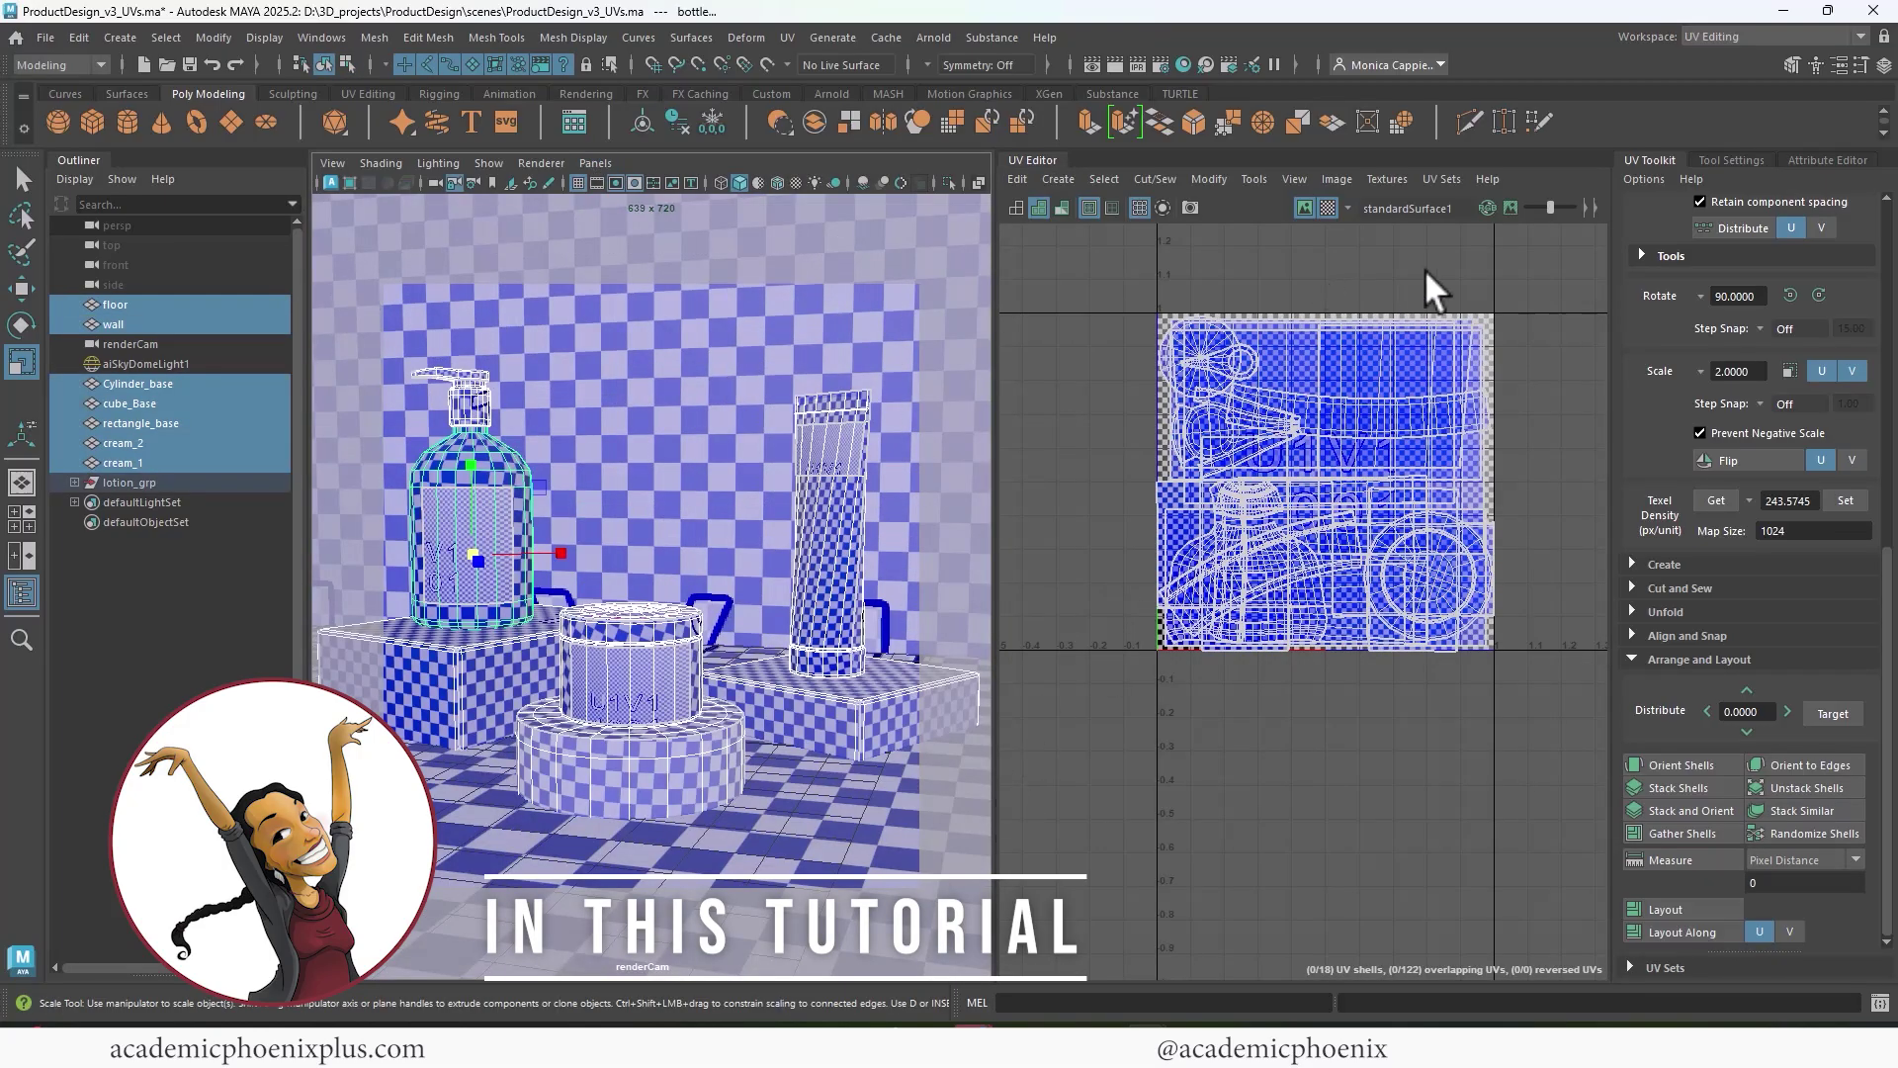
click(1724, 36)
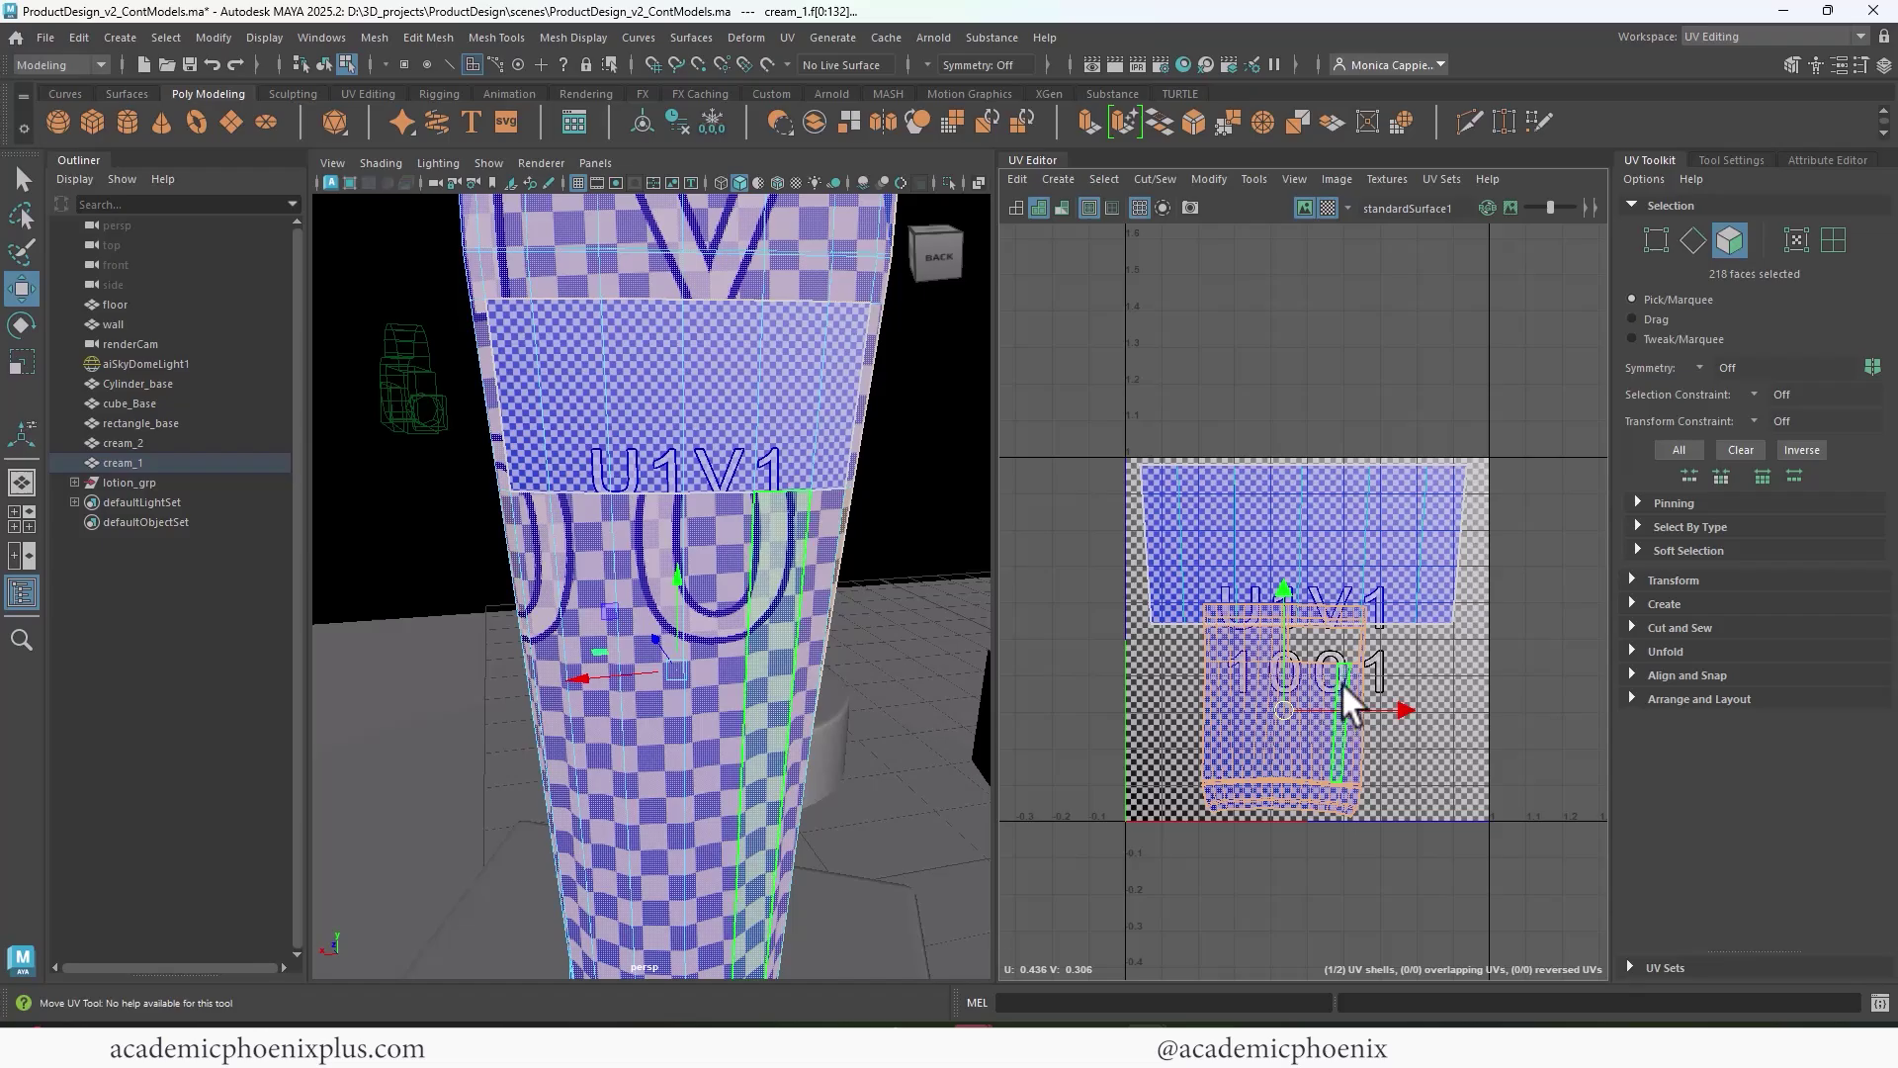
- Place the cream tube's rotated lower UV shell beneath the upper shell inside the 1001 tile and return to object mode
drag(1344, 692, 1308, 726)
key(w)
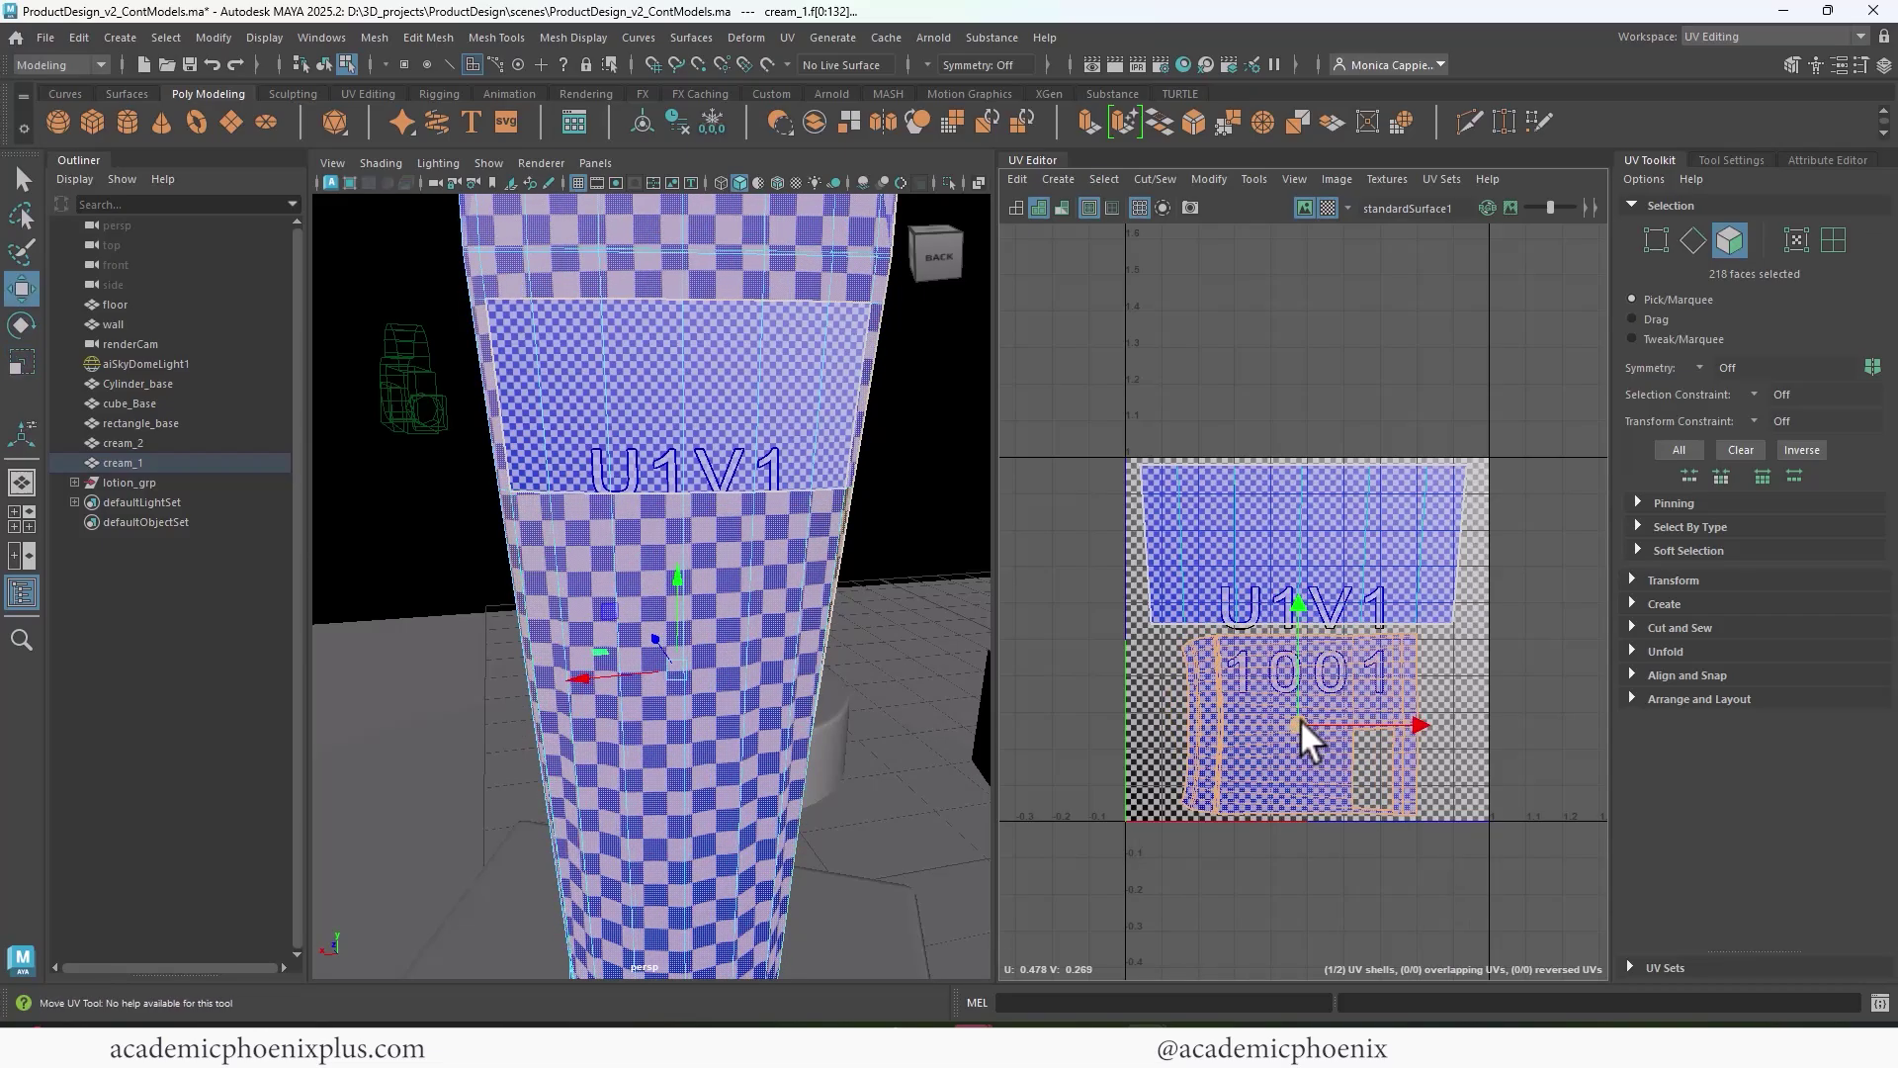
right_drag(803, 554, 873, 505)
- Rotate the cream_1 tube on its rectangular base
alt+right_drag(875, 602, 599, 605)
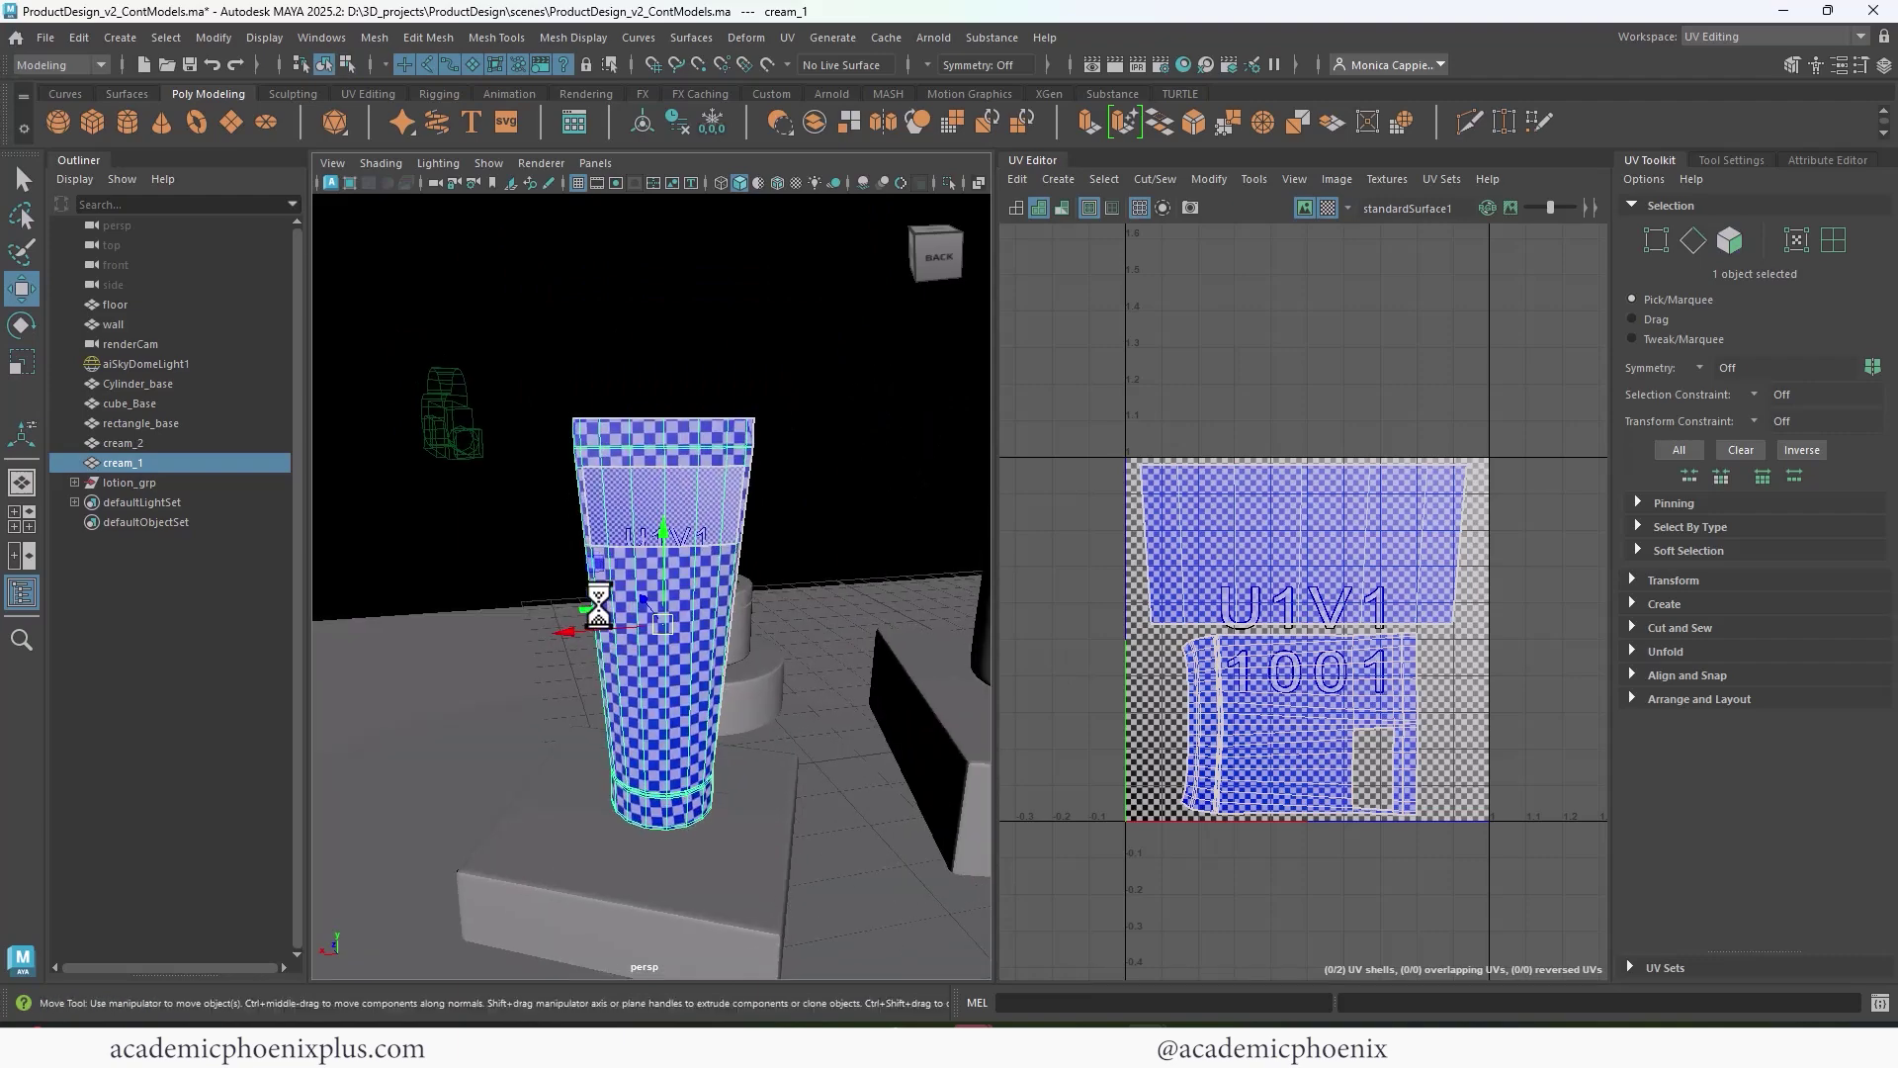
alt+drag(598, 605, 860, 643)
key(e)
drag(714, 640, 593, 642)
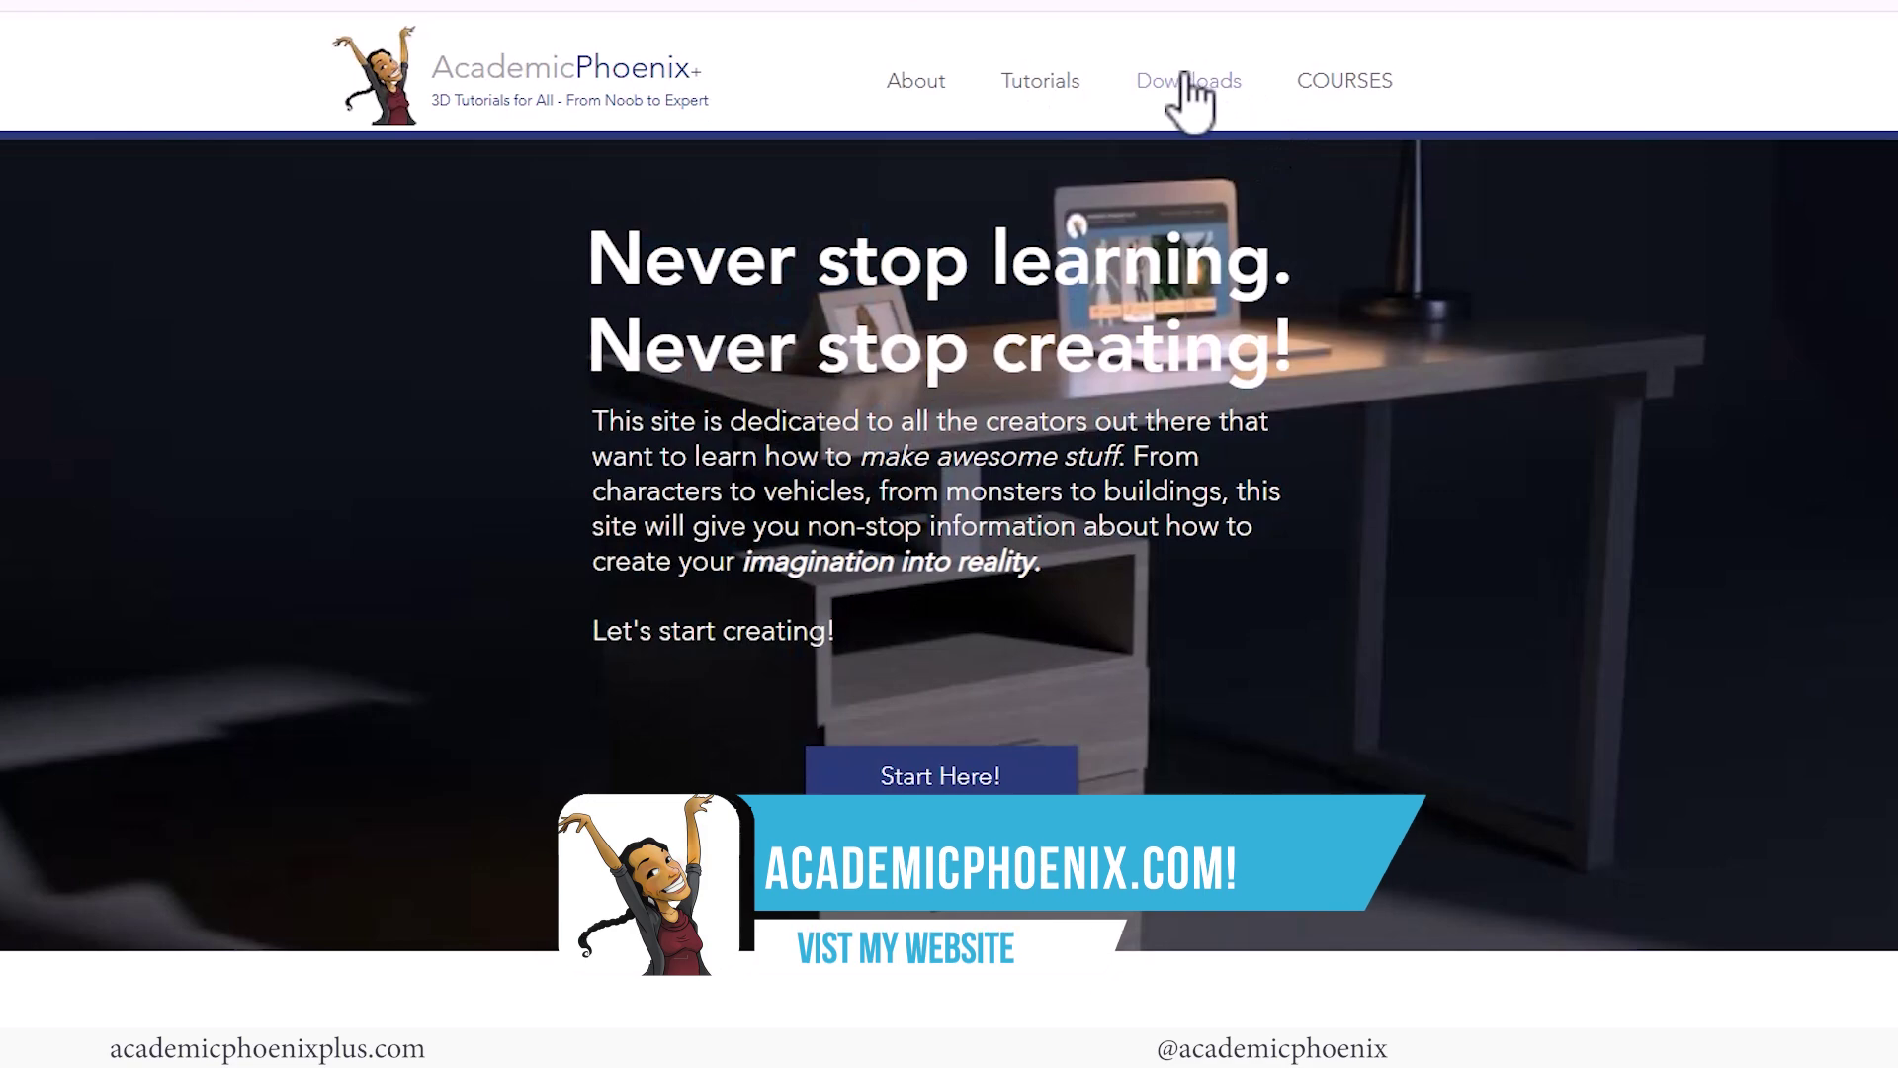
- Open the Downloads page of the Academic Phoenix website
click(1191, 81)
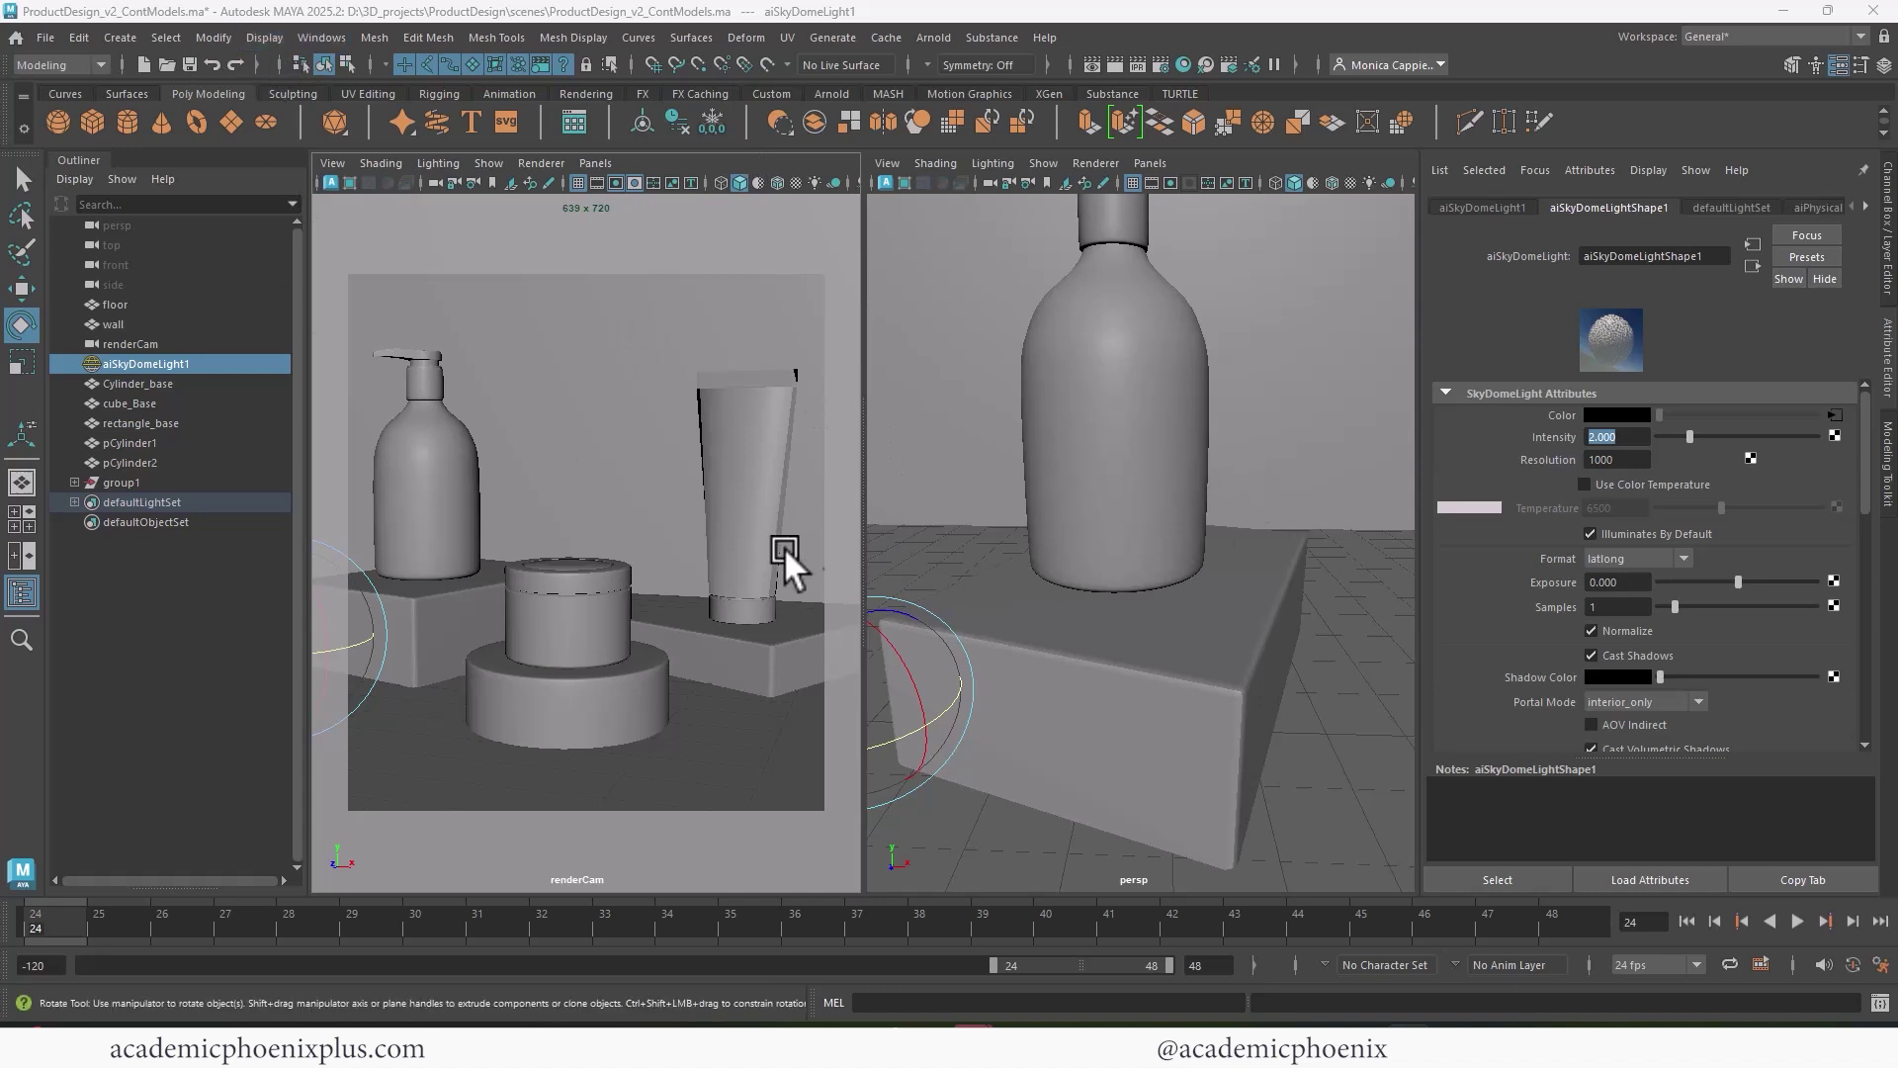
click(744, 565)
click(573, 643)
click(657, 714)
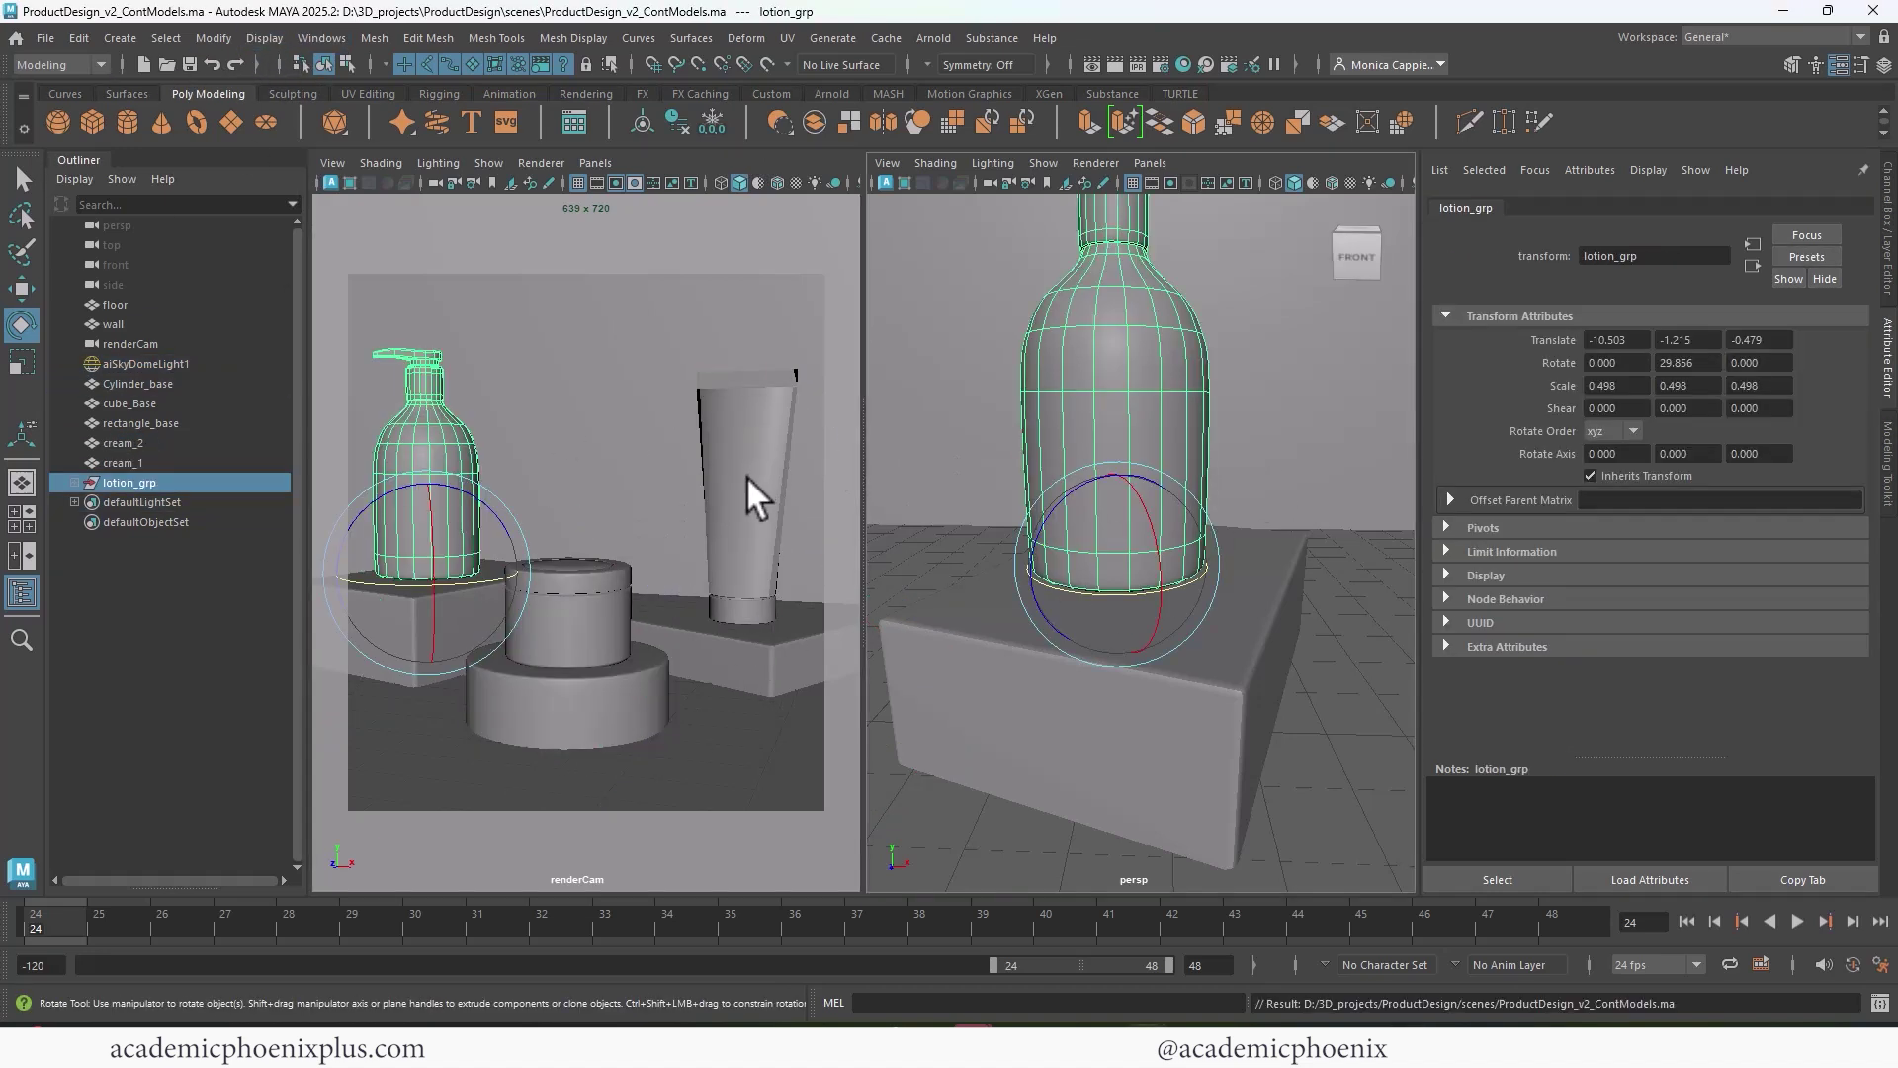
- Insert a horizontal edge loop around the upper part of the cream_1 tube, working in an enlarged perspective view
click(743, 478)
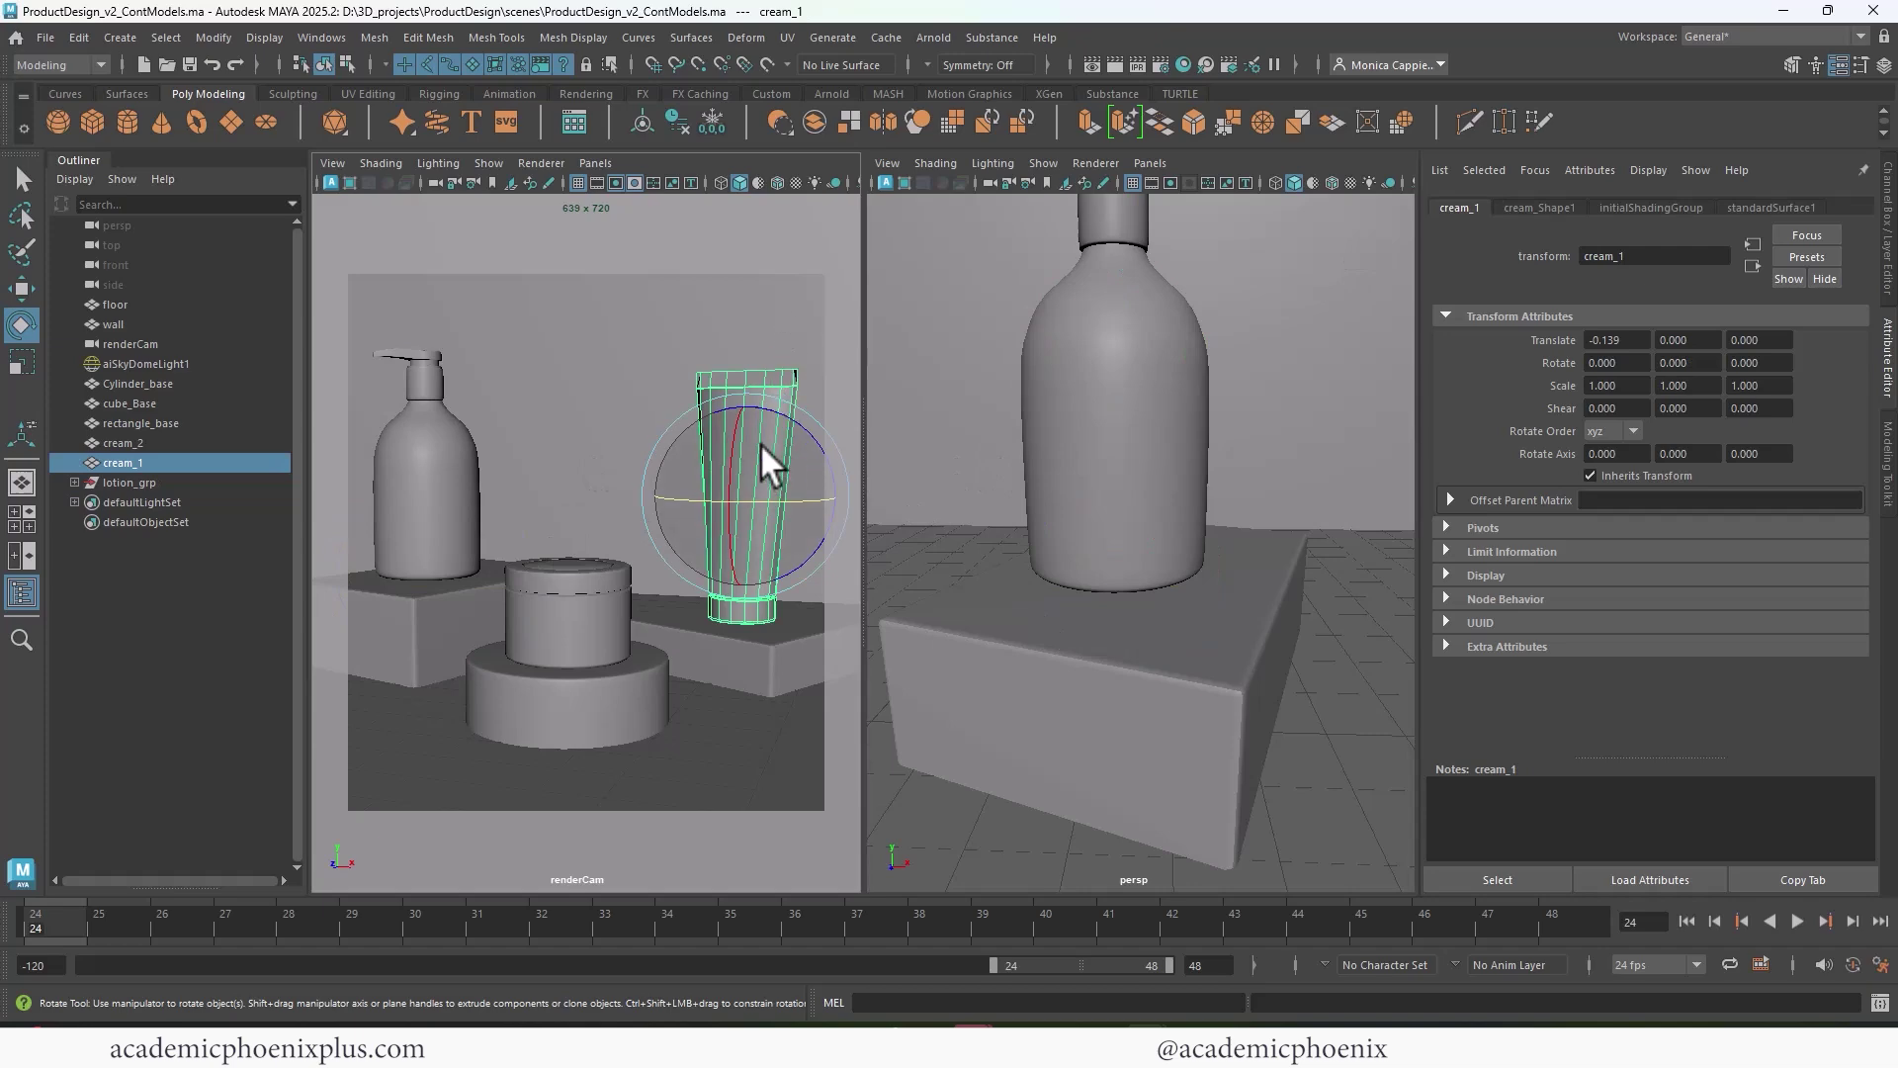
key(space)
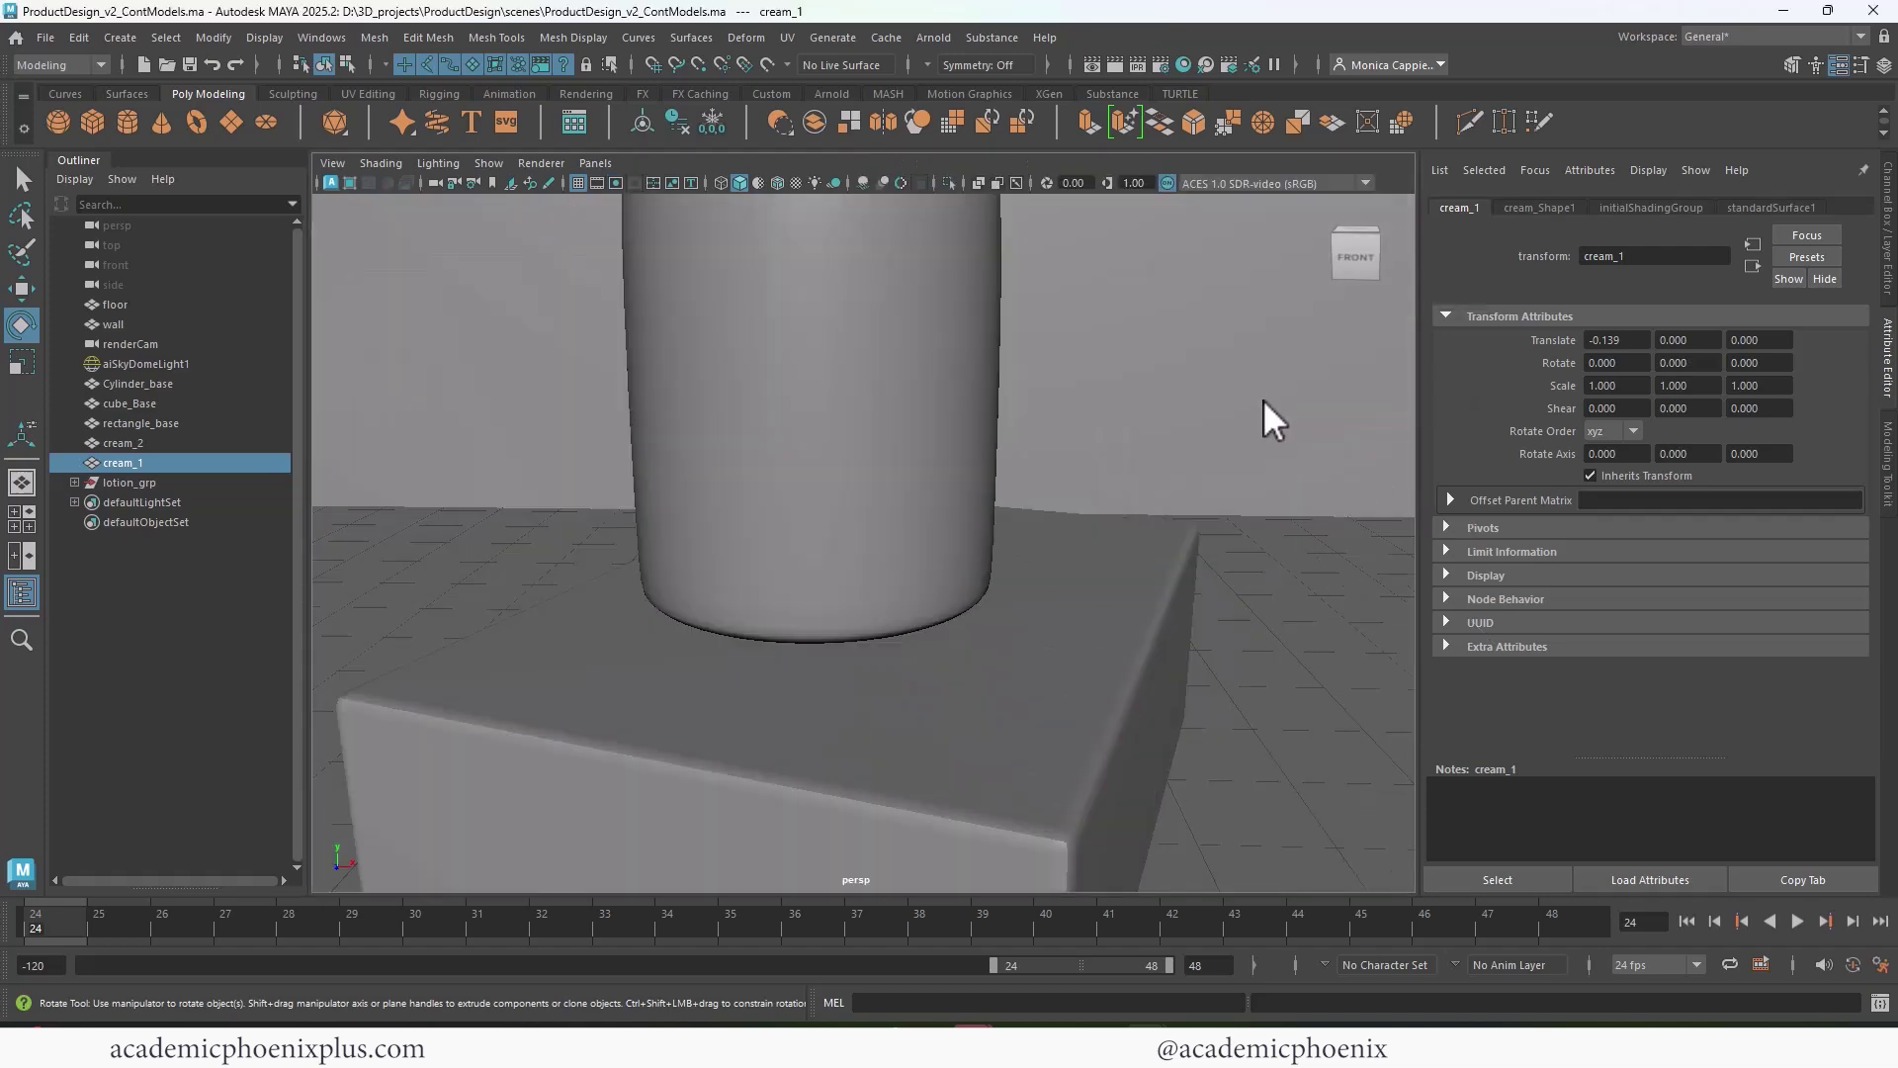
key(f)
mouse_move(869, 435)
alt+mouse_down()
mouse_move(915, 428)
mouse_move(627, 419)
mouse_move(900, 415)
alt+mouse_up()
alt+right_drag(899, 416, 810, 396)
drag(899, 399, 887, 445)
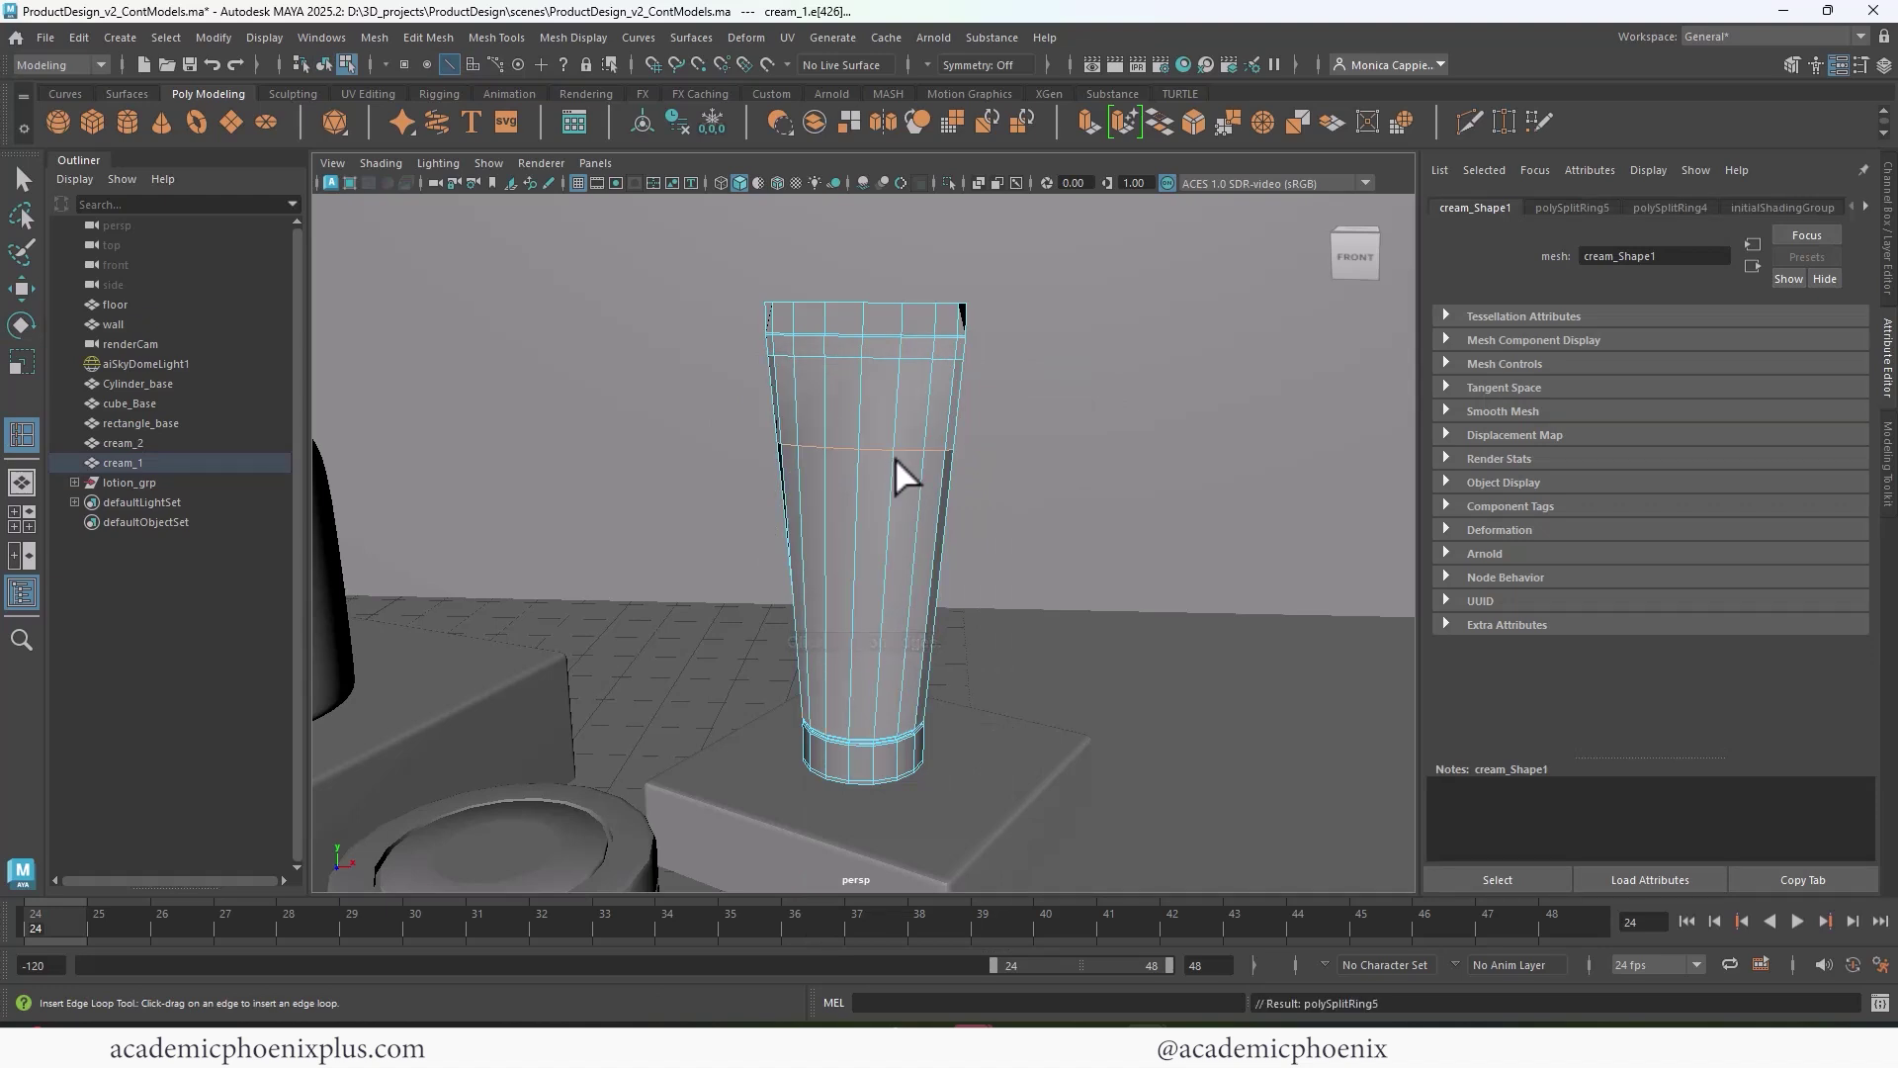
click(21, 178)
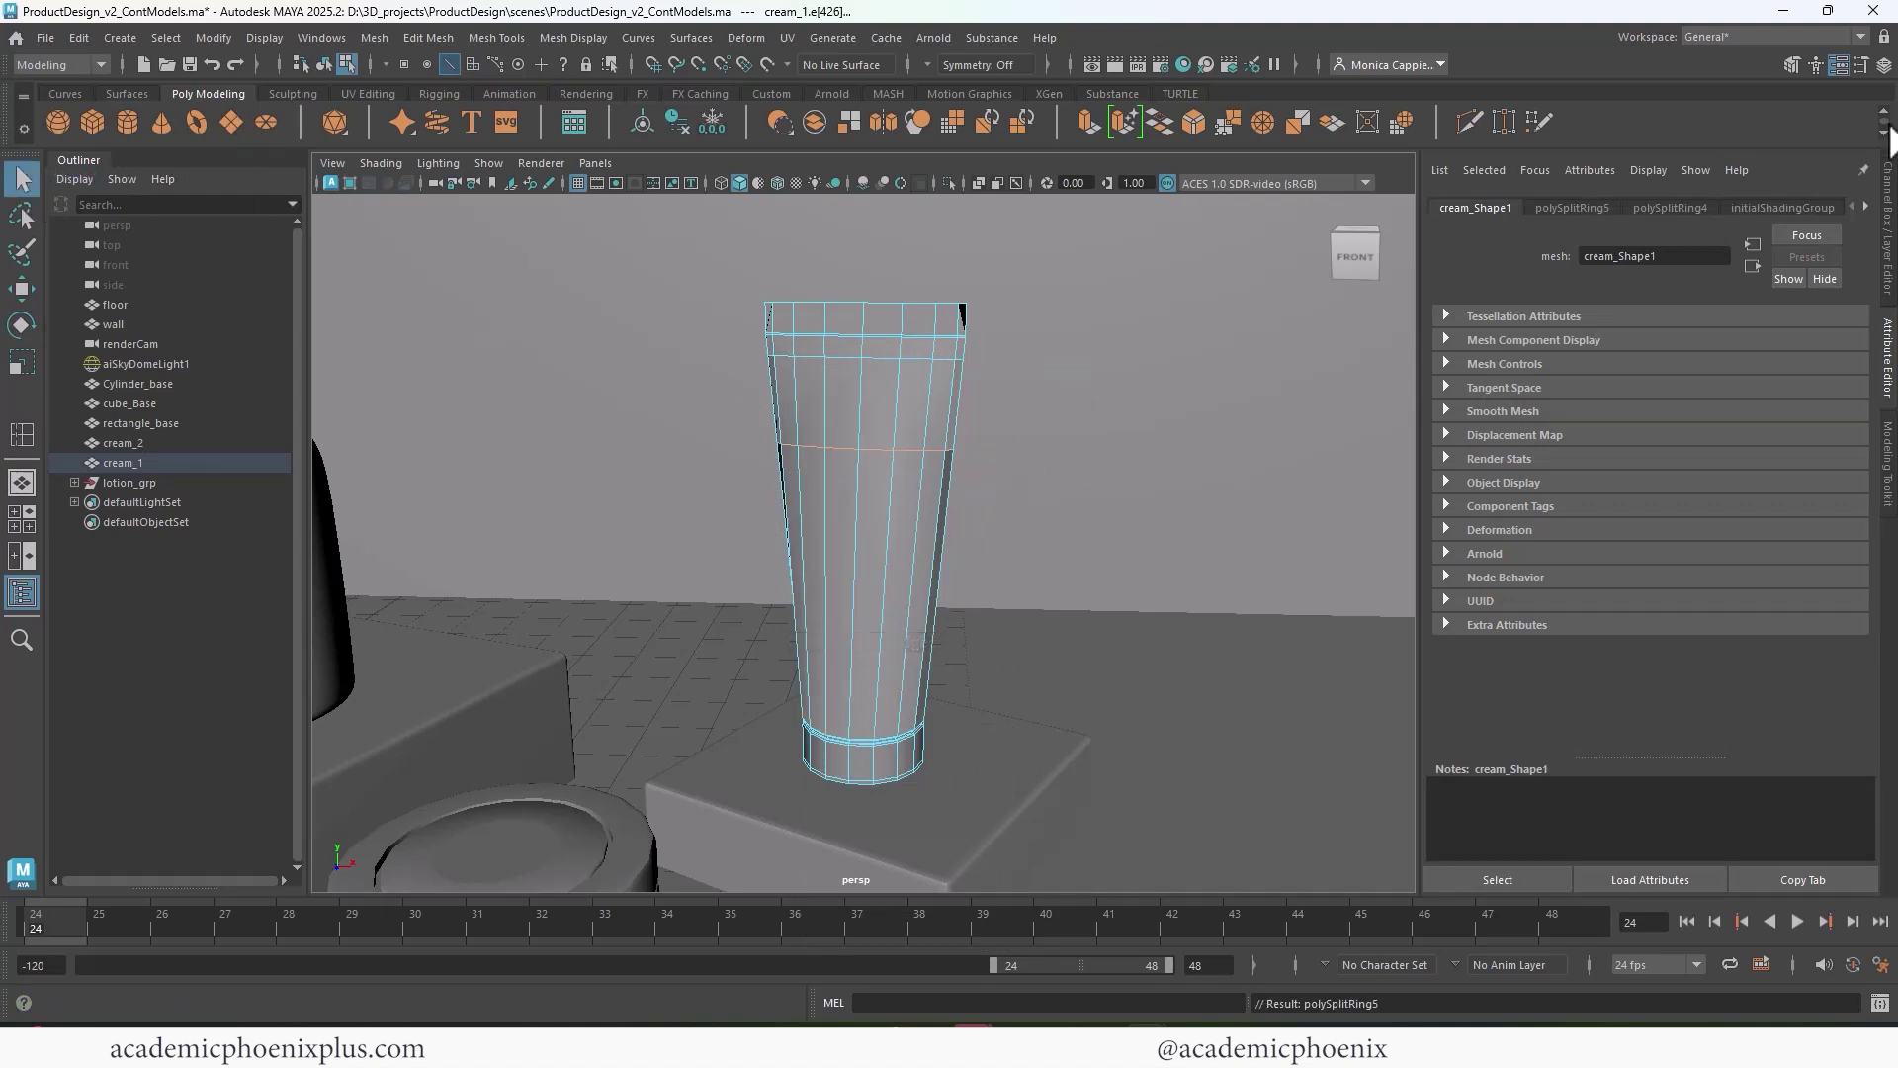
- Switch to the UV Editing workspace and apply an Automatic UV projection to the cream_1 tube
click(1769, 36)
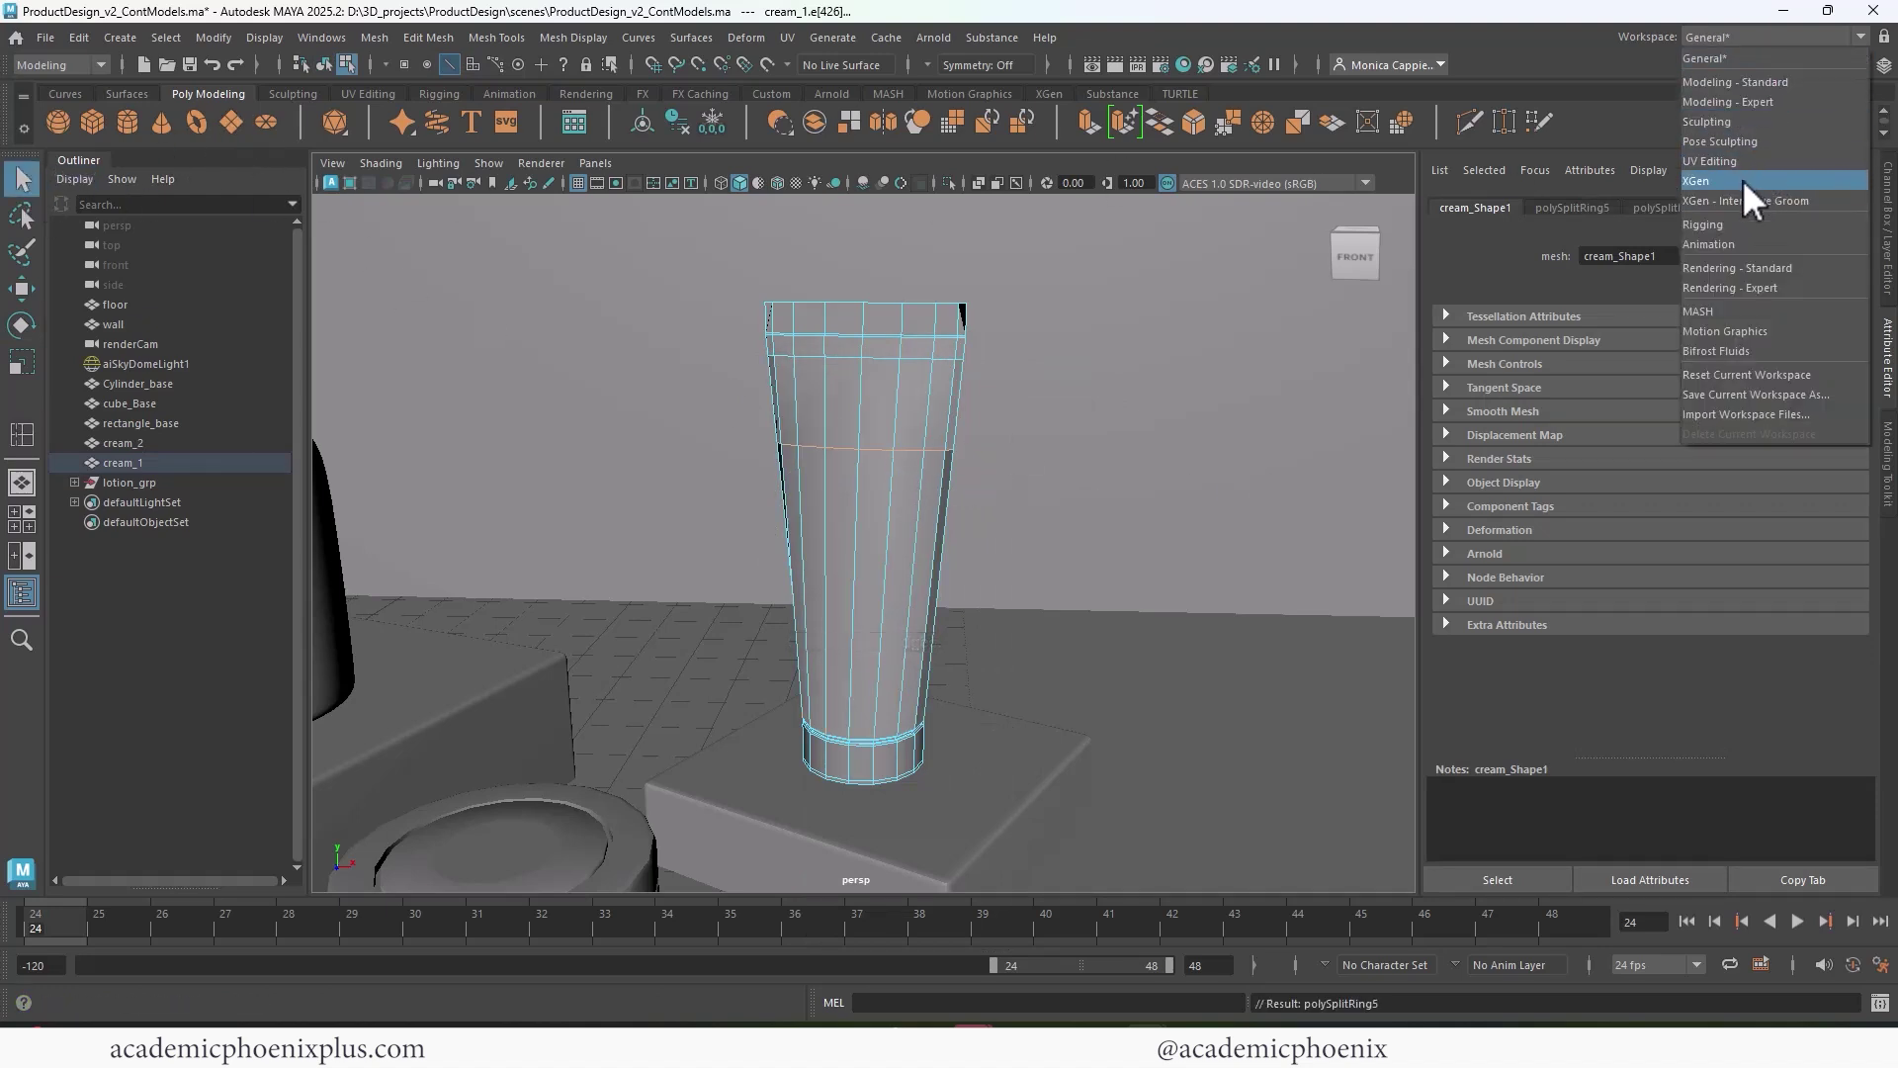
click(1753, 158)
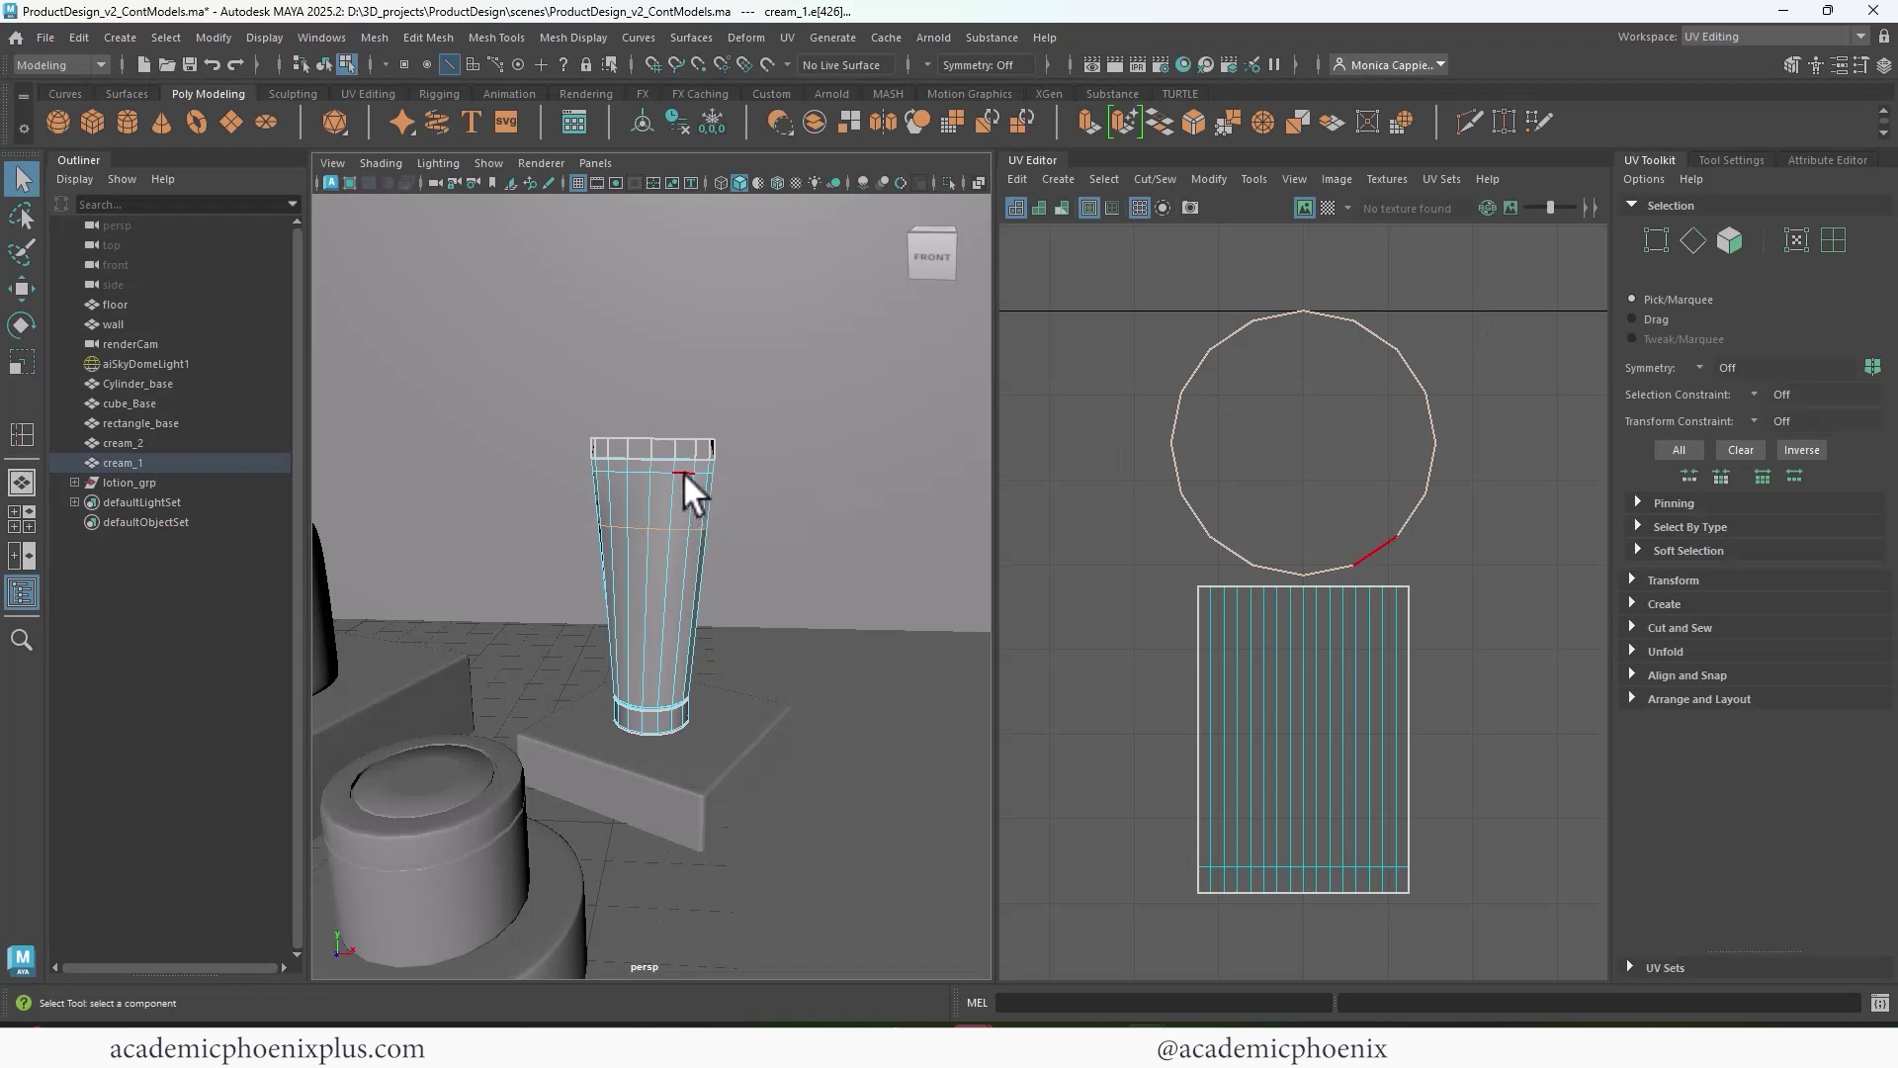
right_drag(679, 454, 747, 426)
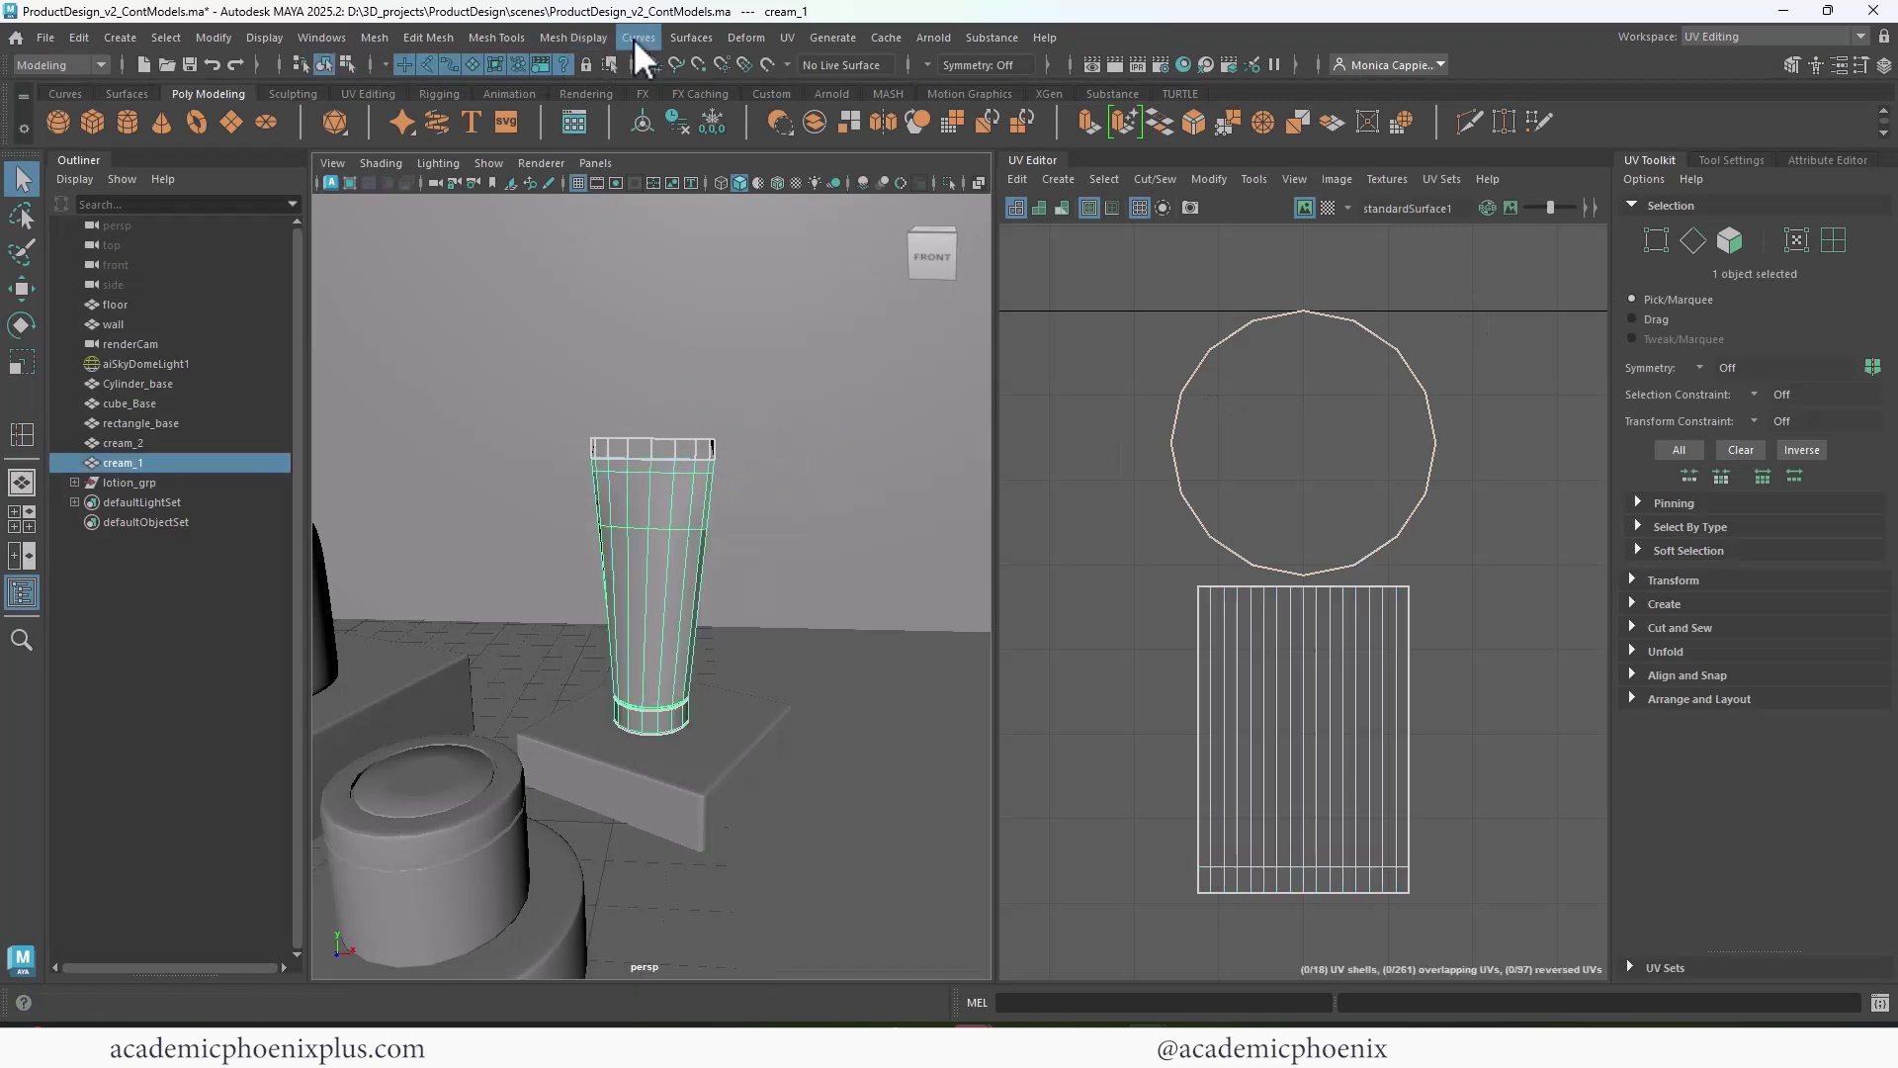
click(791, 35)
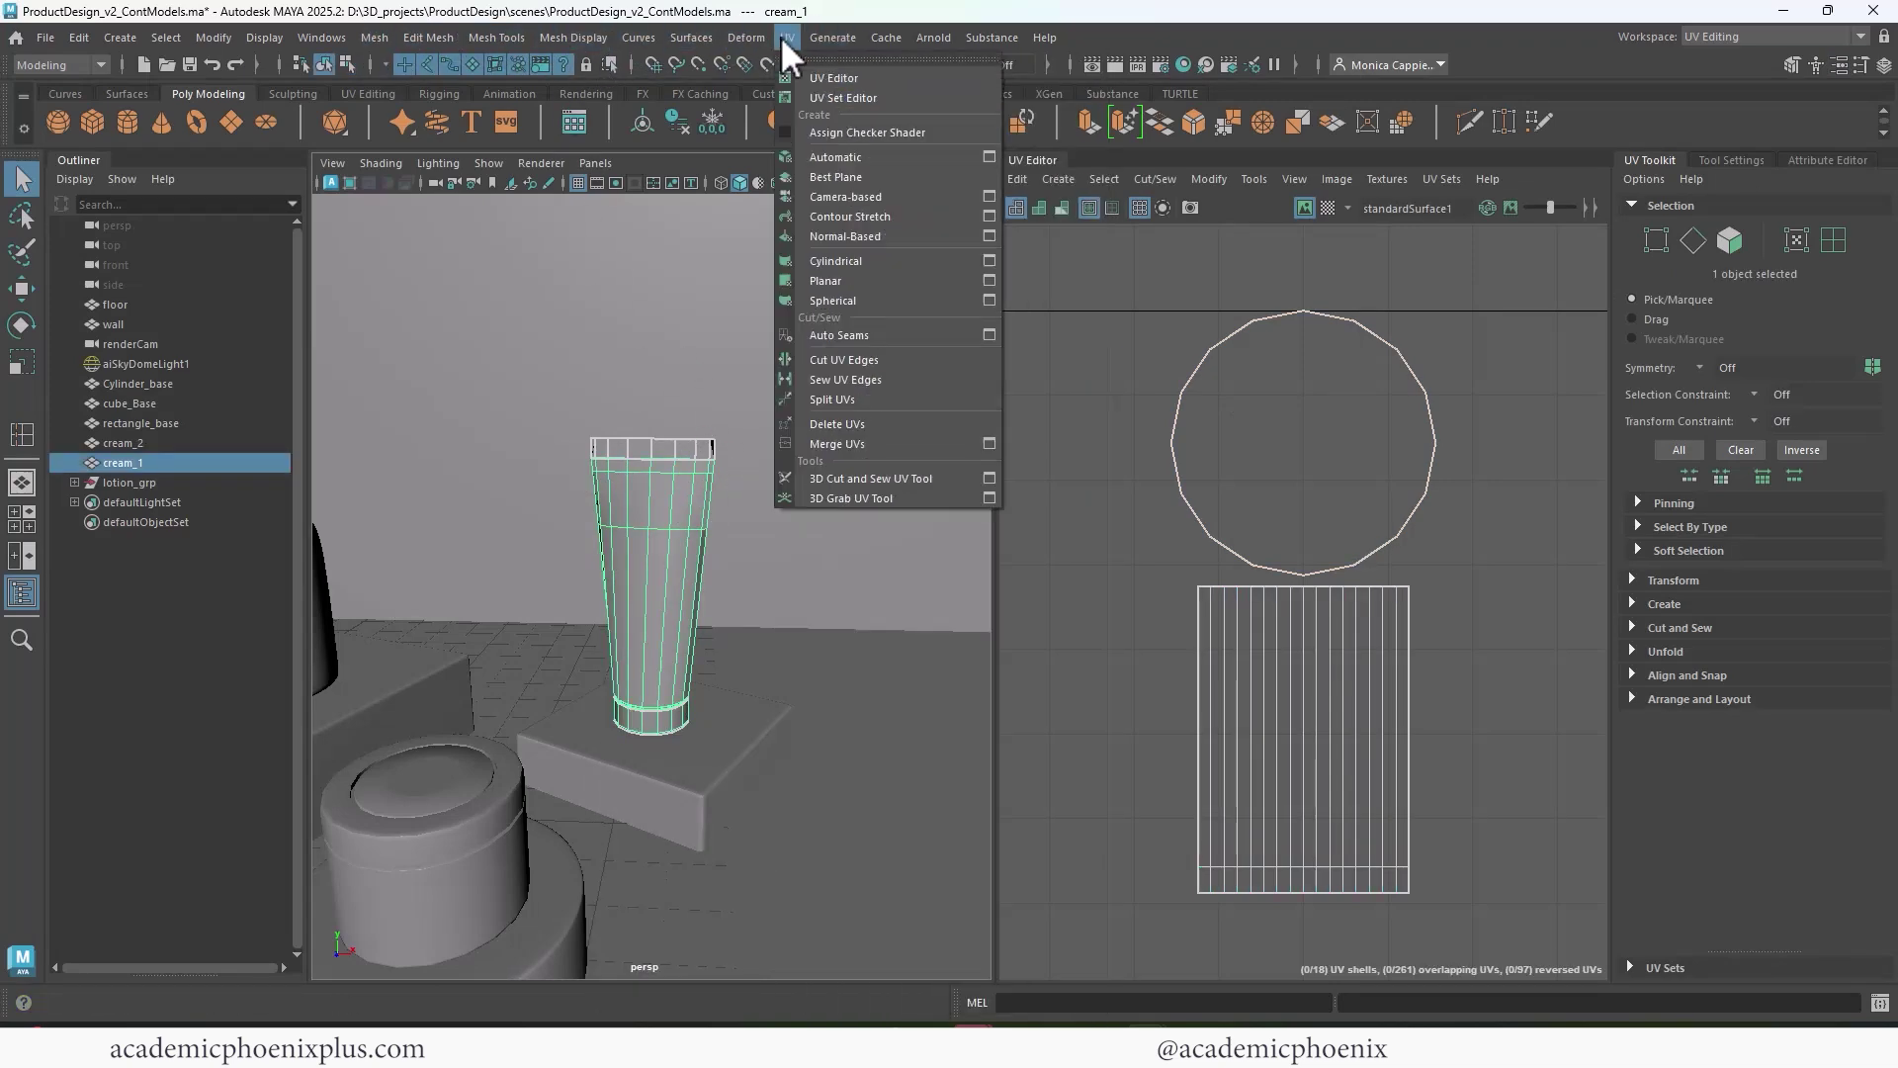
click(849, 157)
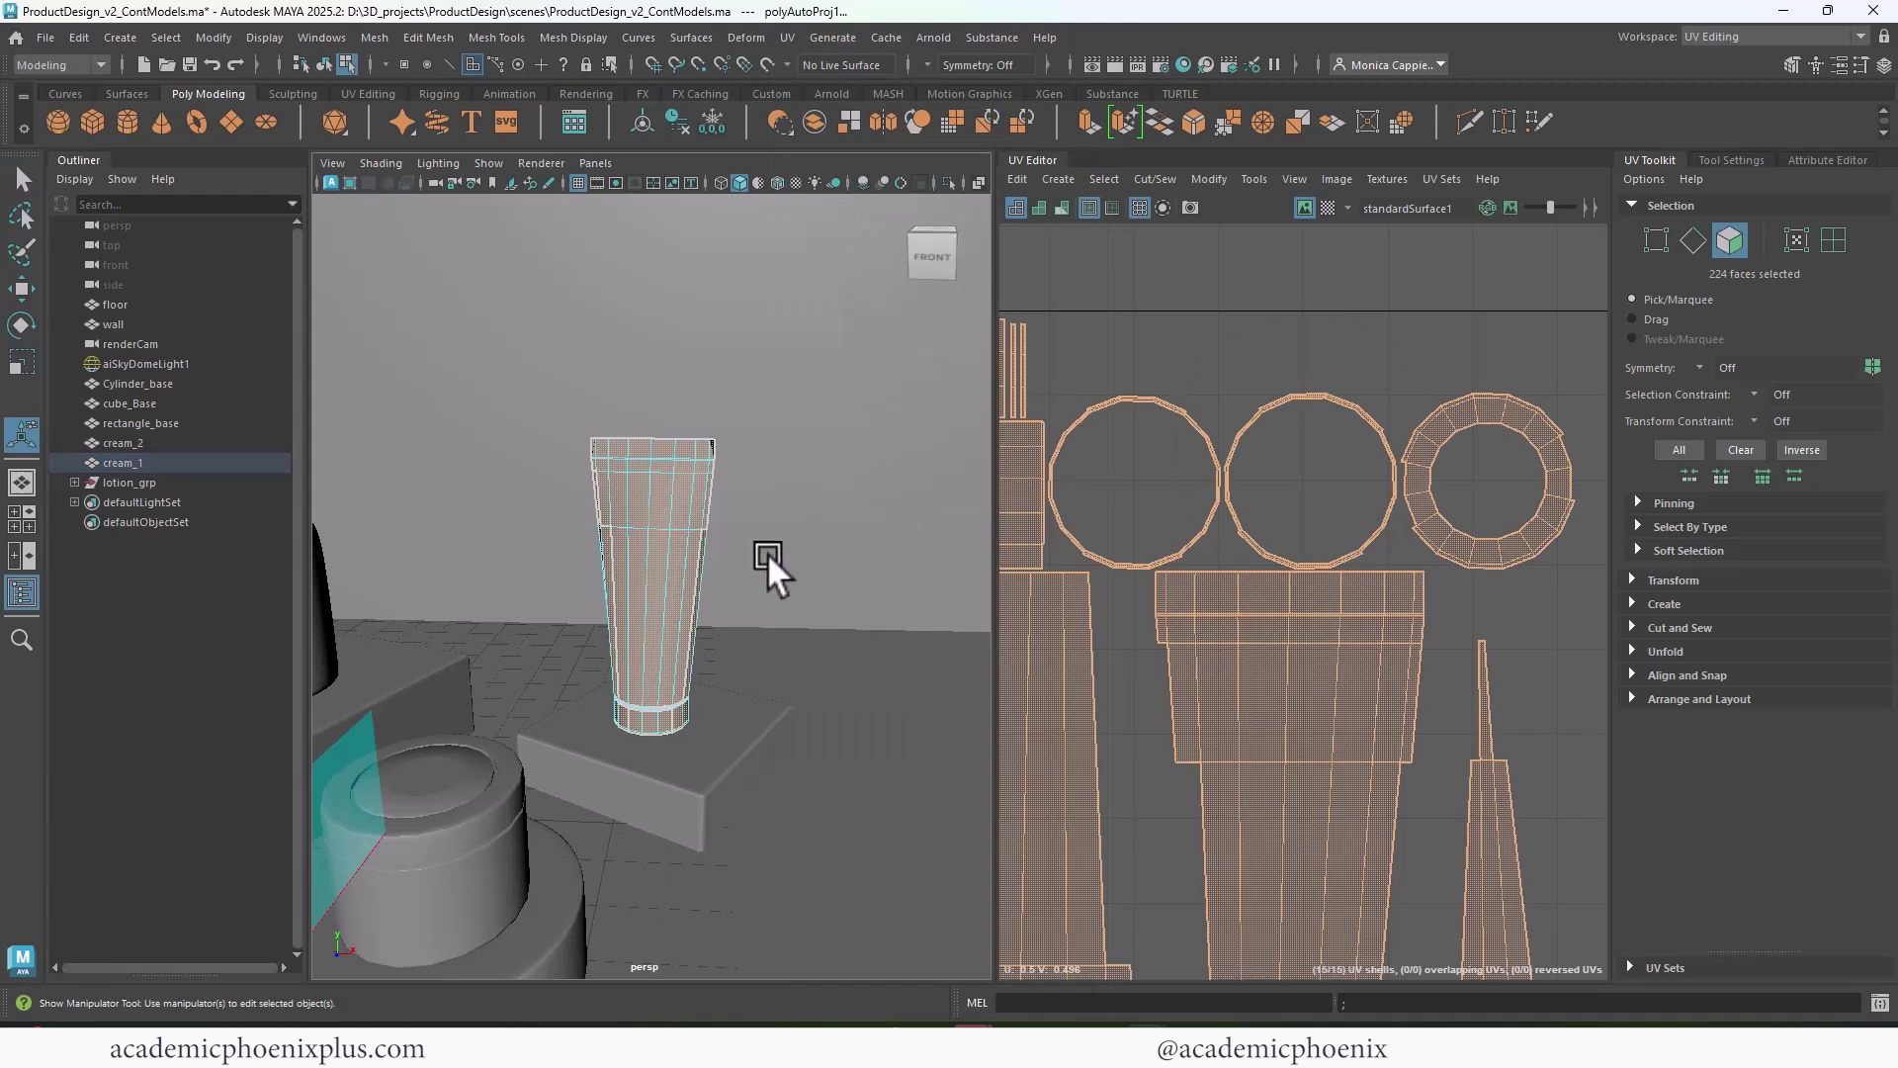
- Move and sew the tube's front UV shell to its neighbouring shells along three border edges on one side
alt+middle_drag(1125, 662, 1344, 458)
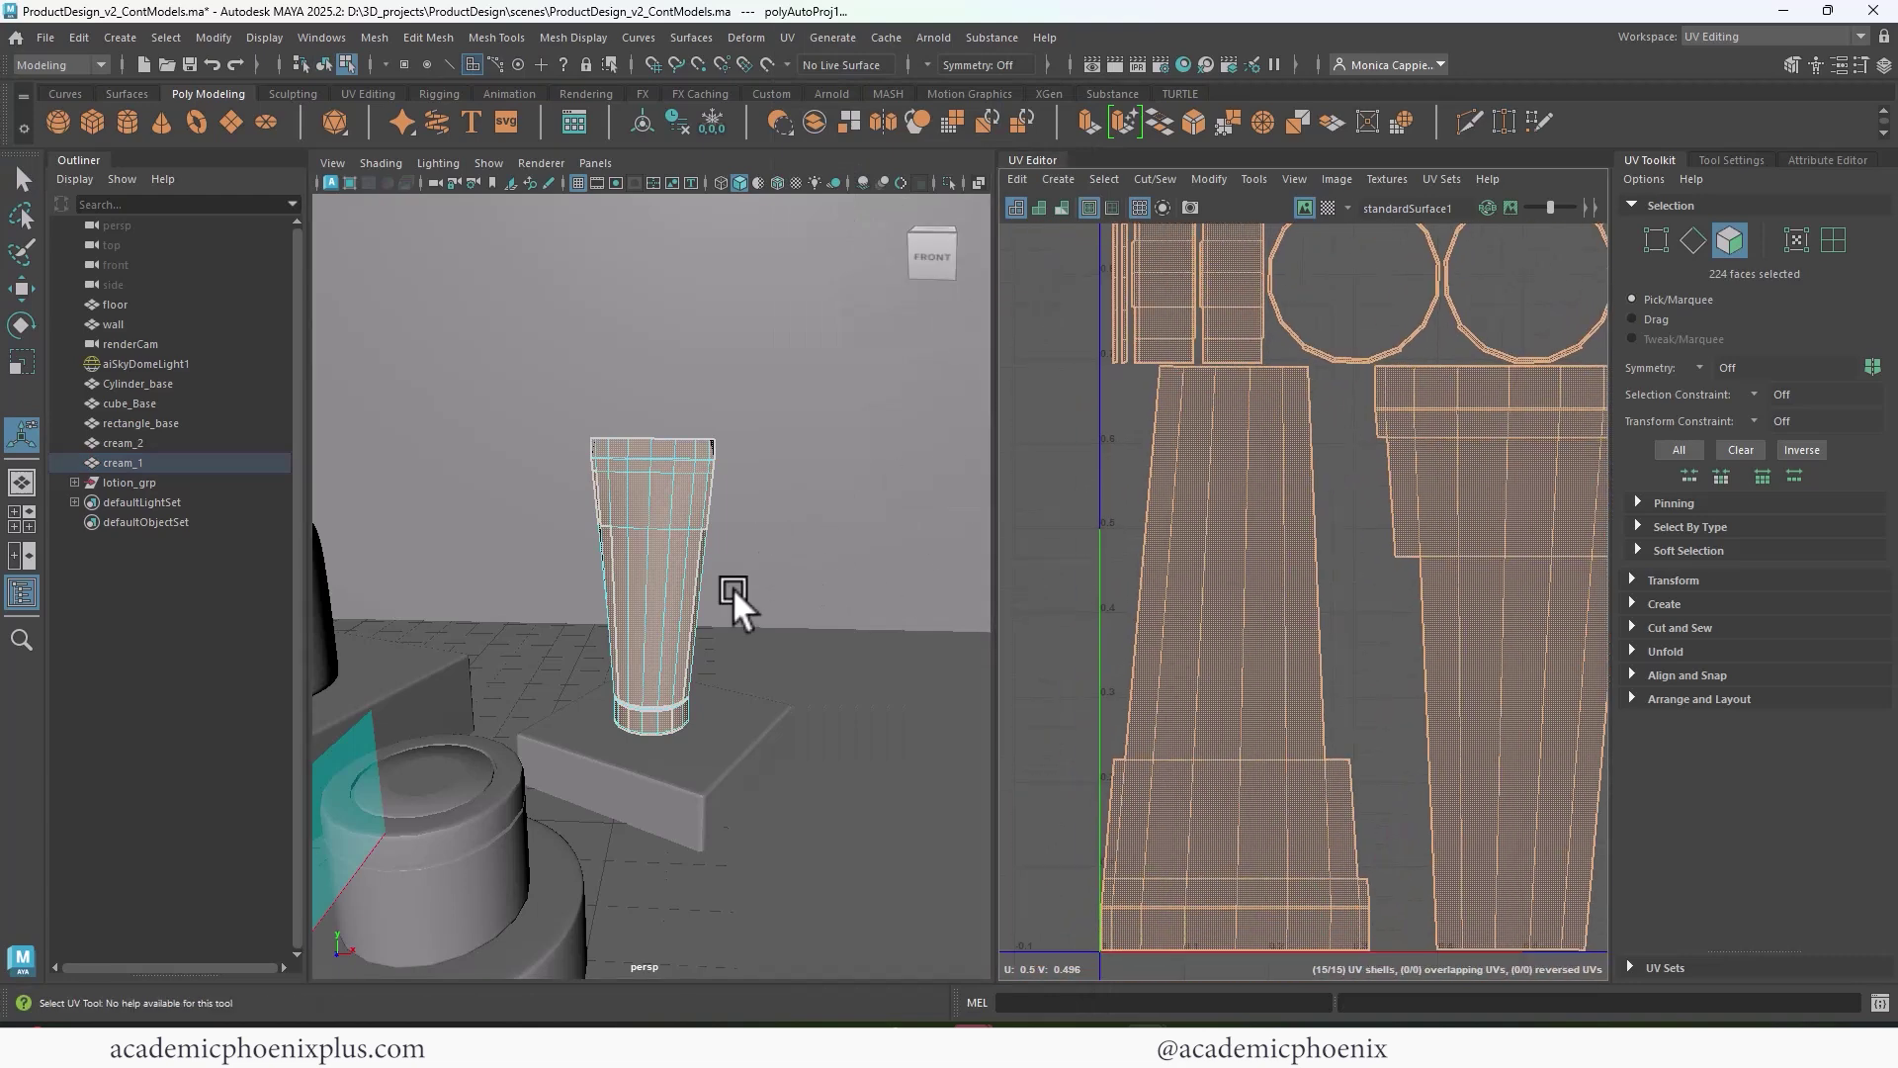
right_drag(678, 575, 673, 399)
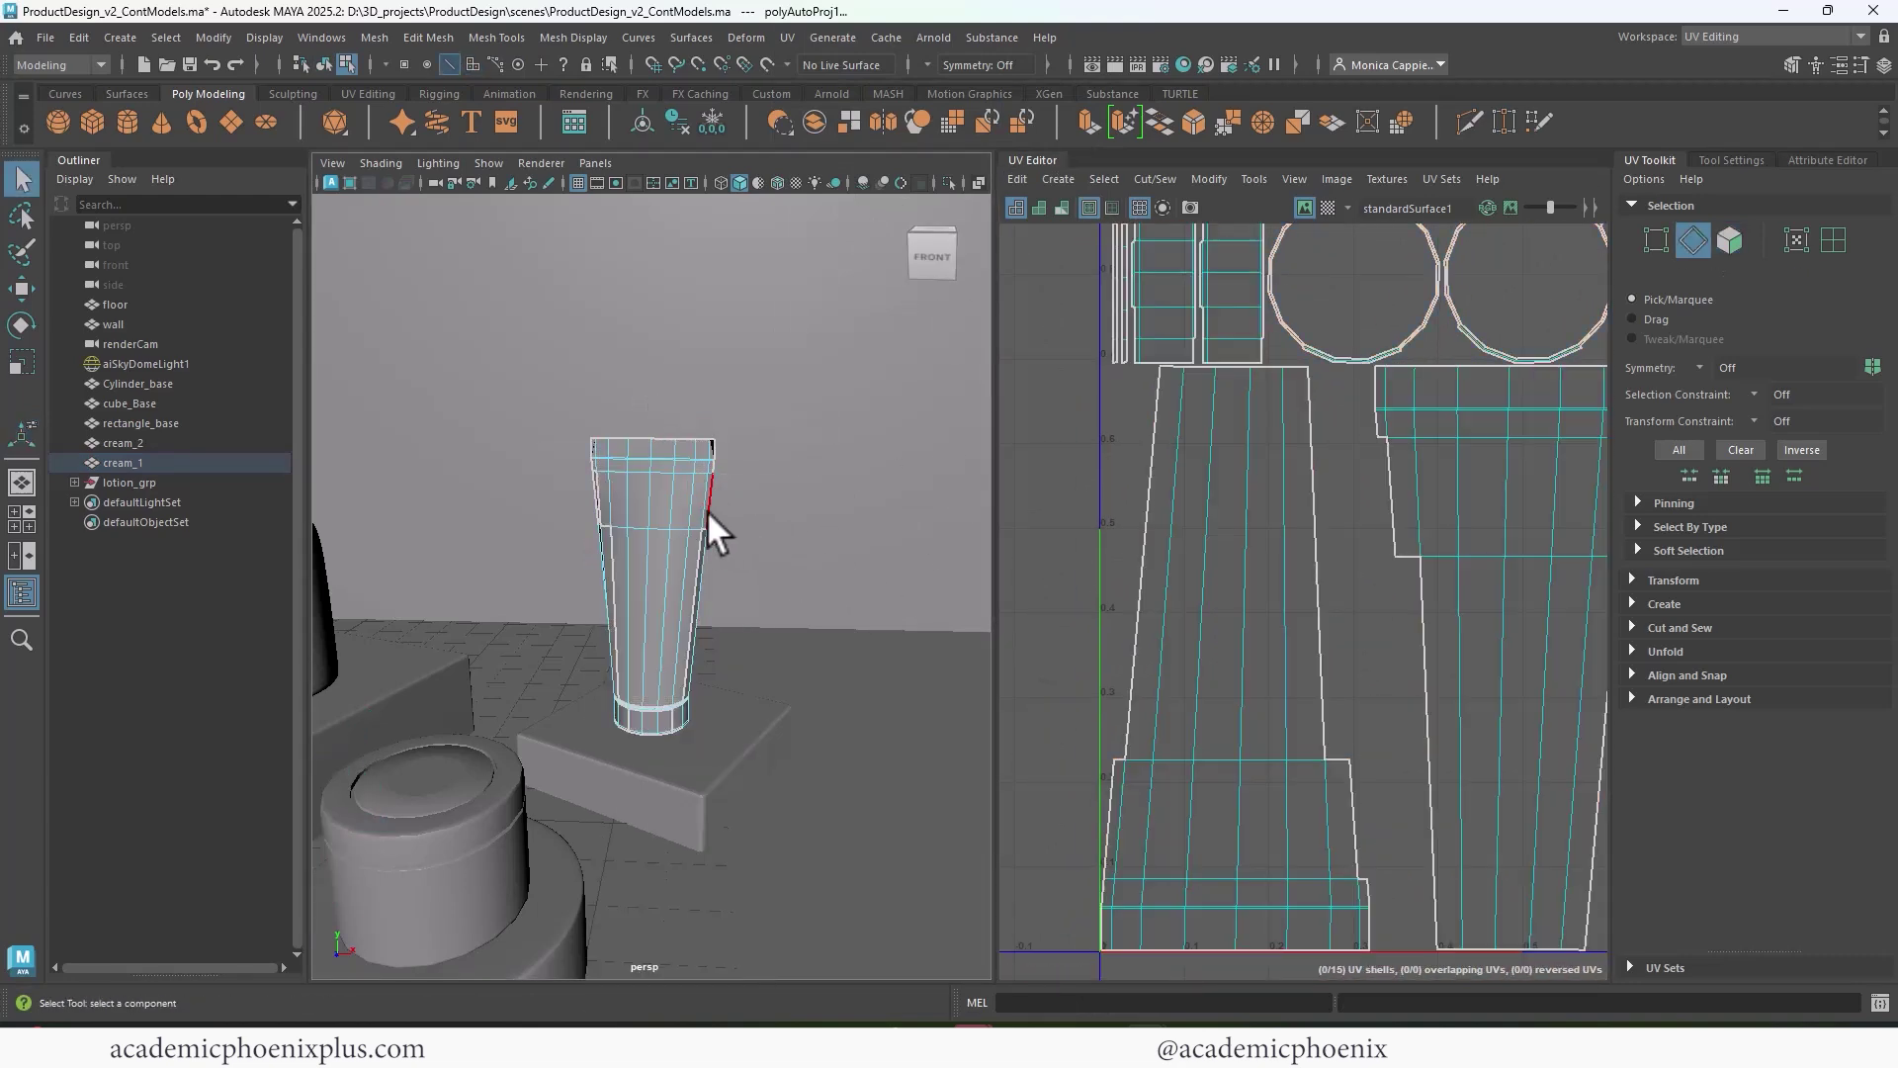
click(708, 510)
alt+middle_drag(1467, 682, 1140, 593)
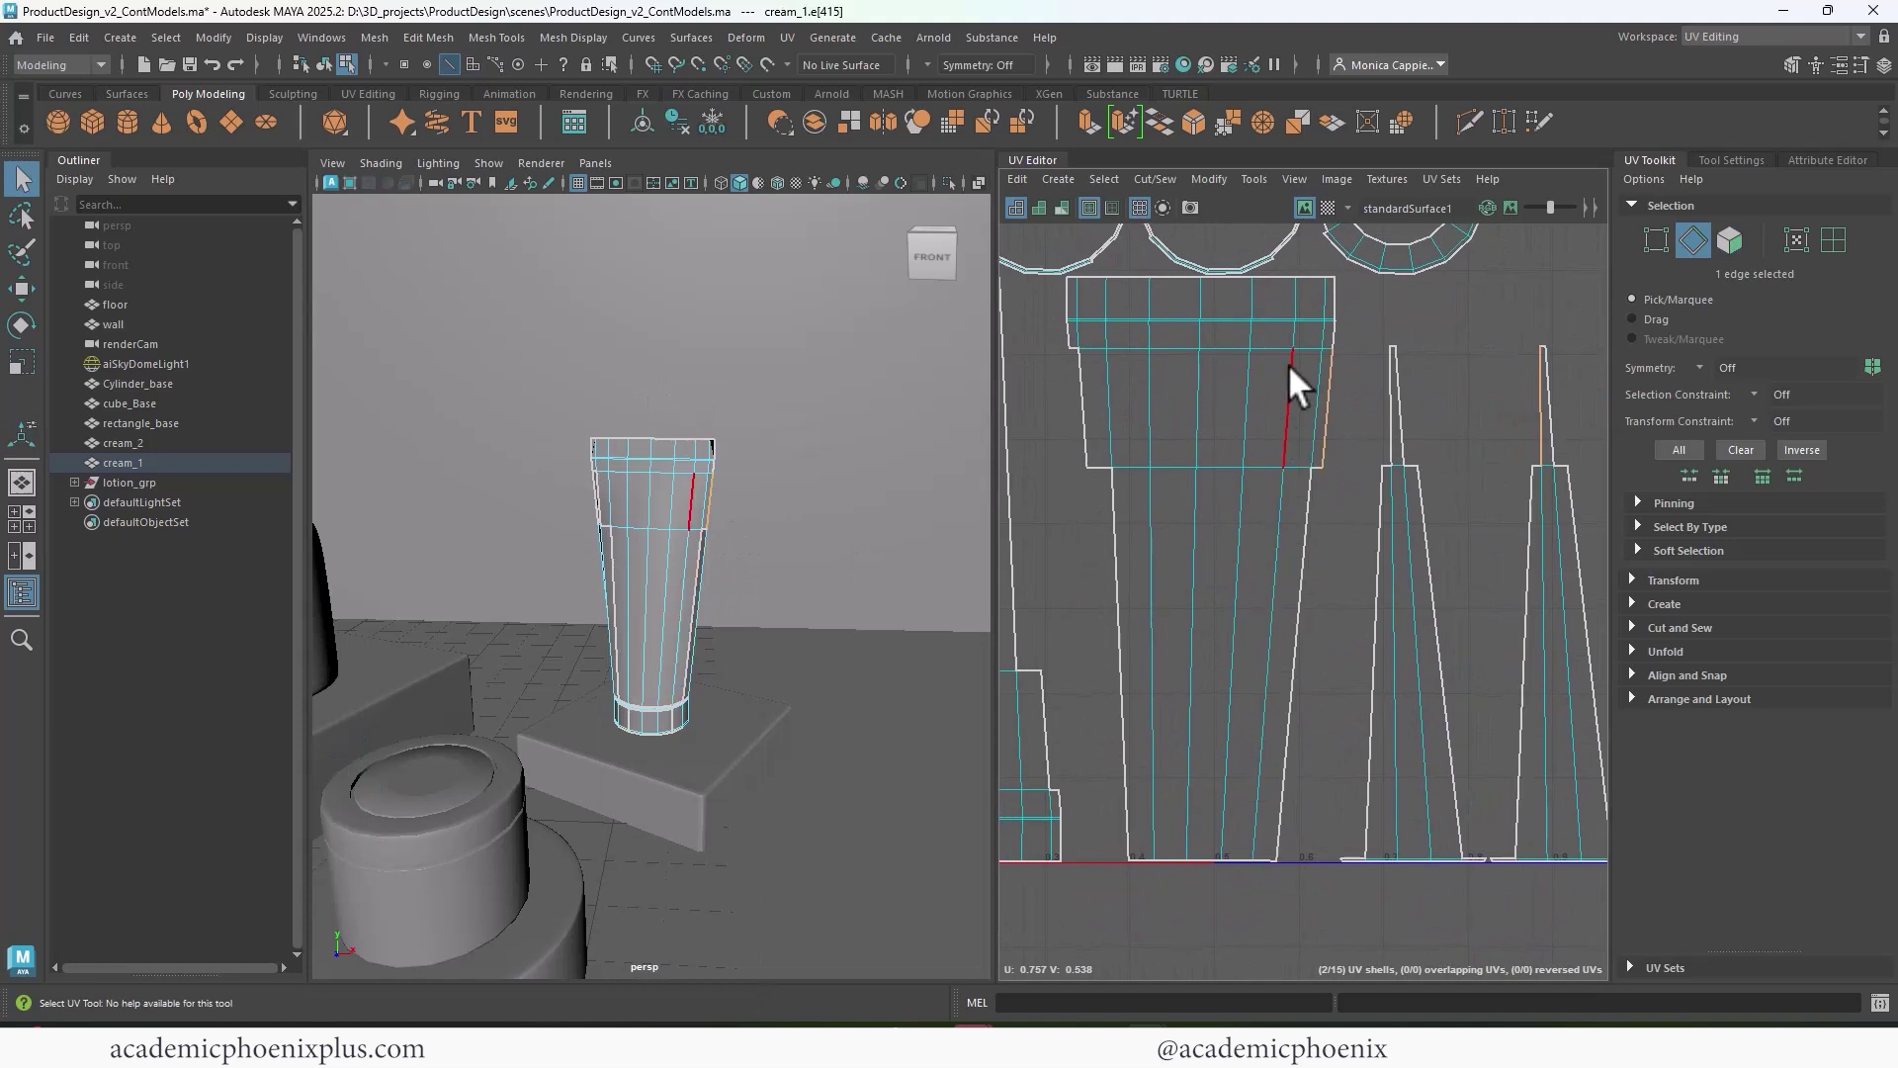
shift+click(1335, 332)
shift+click(1310, 494)
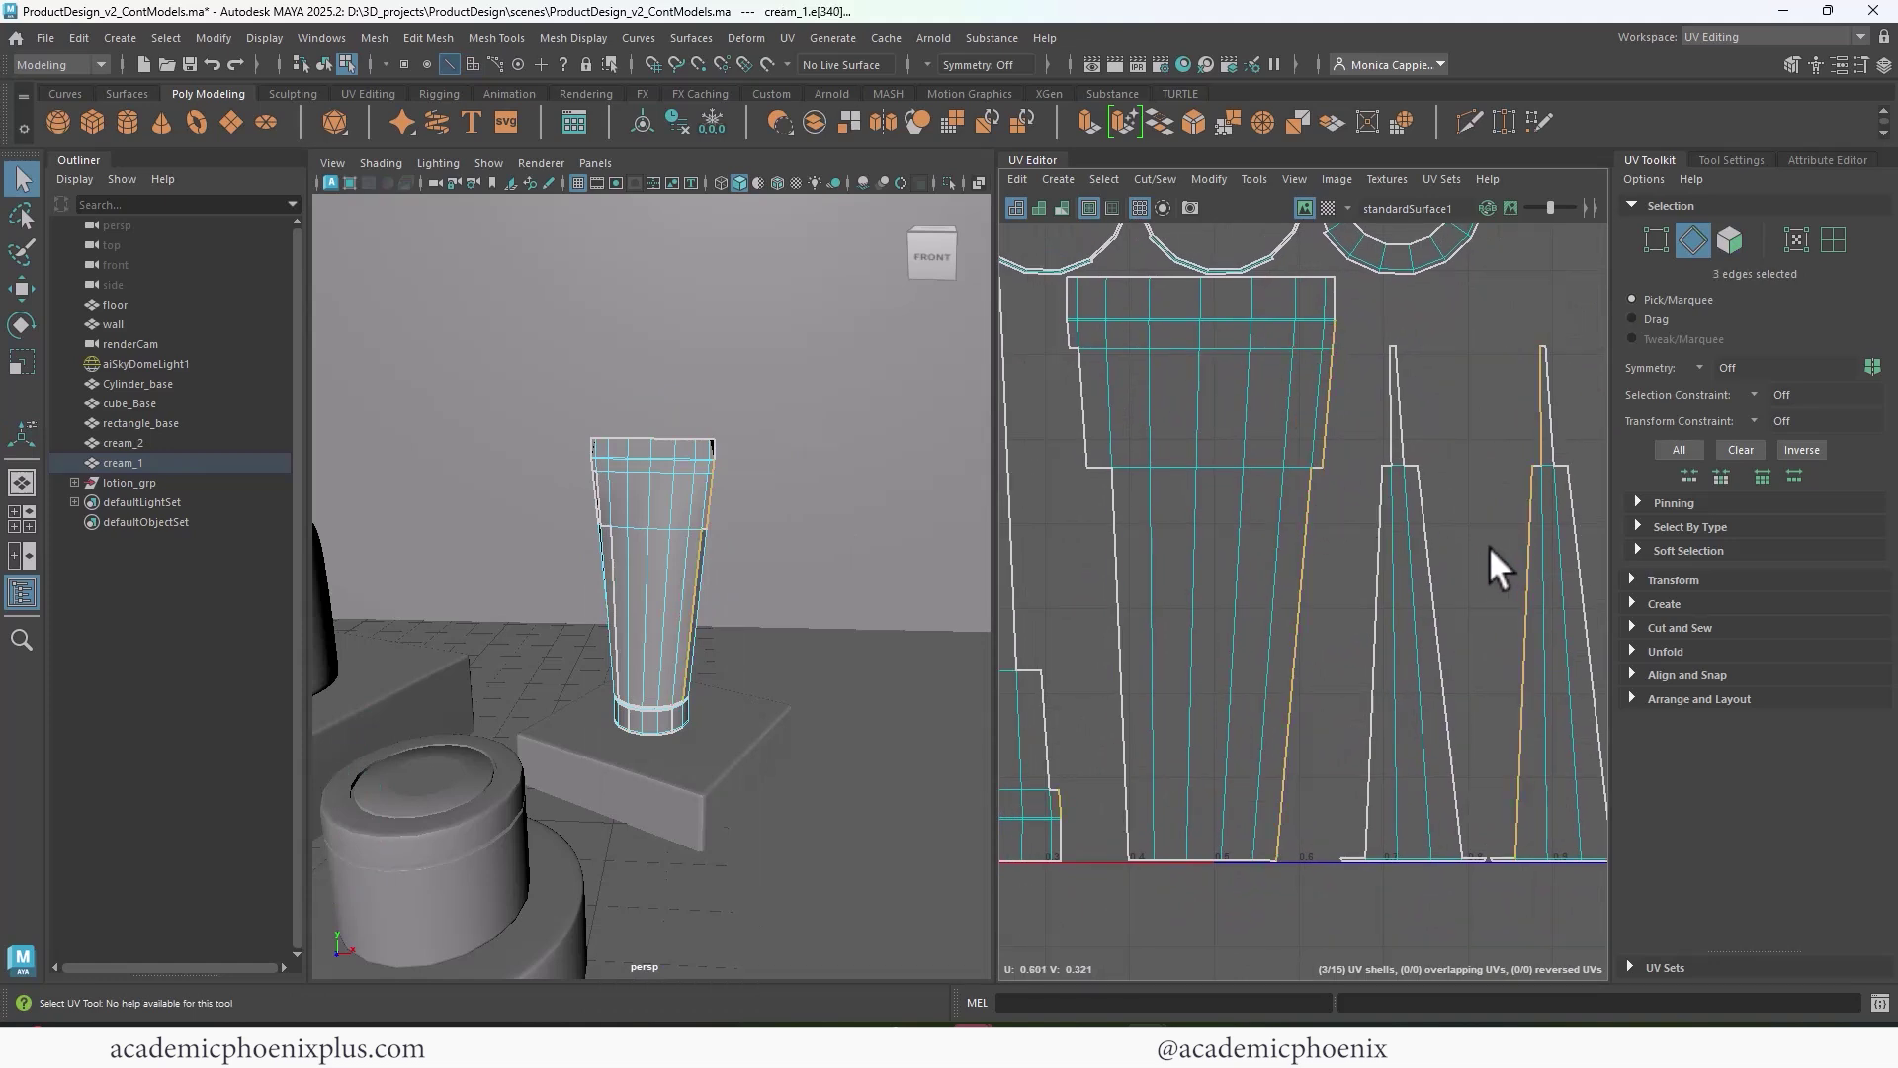
shift+right_drag(1491, 548, 1477, 605)
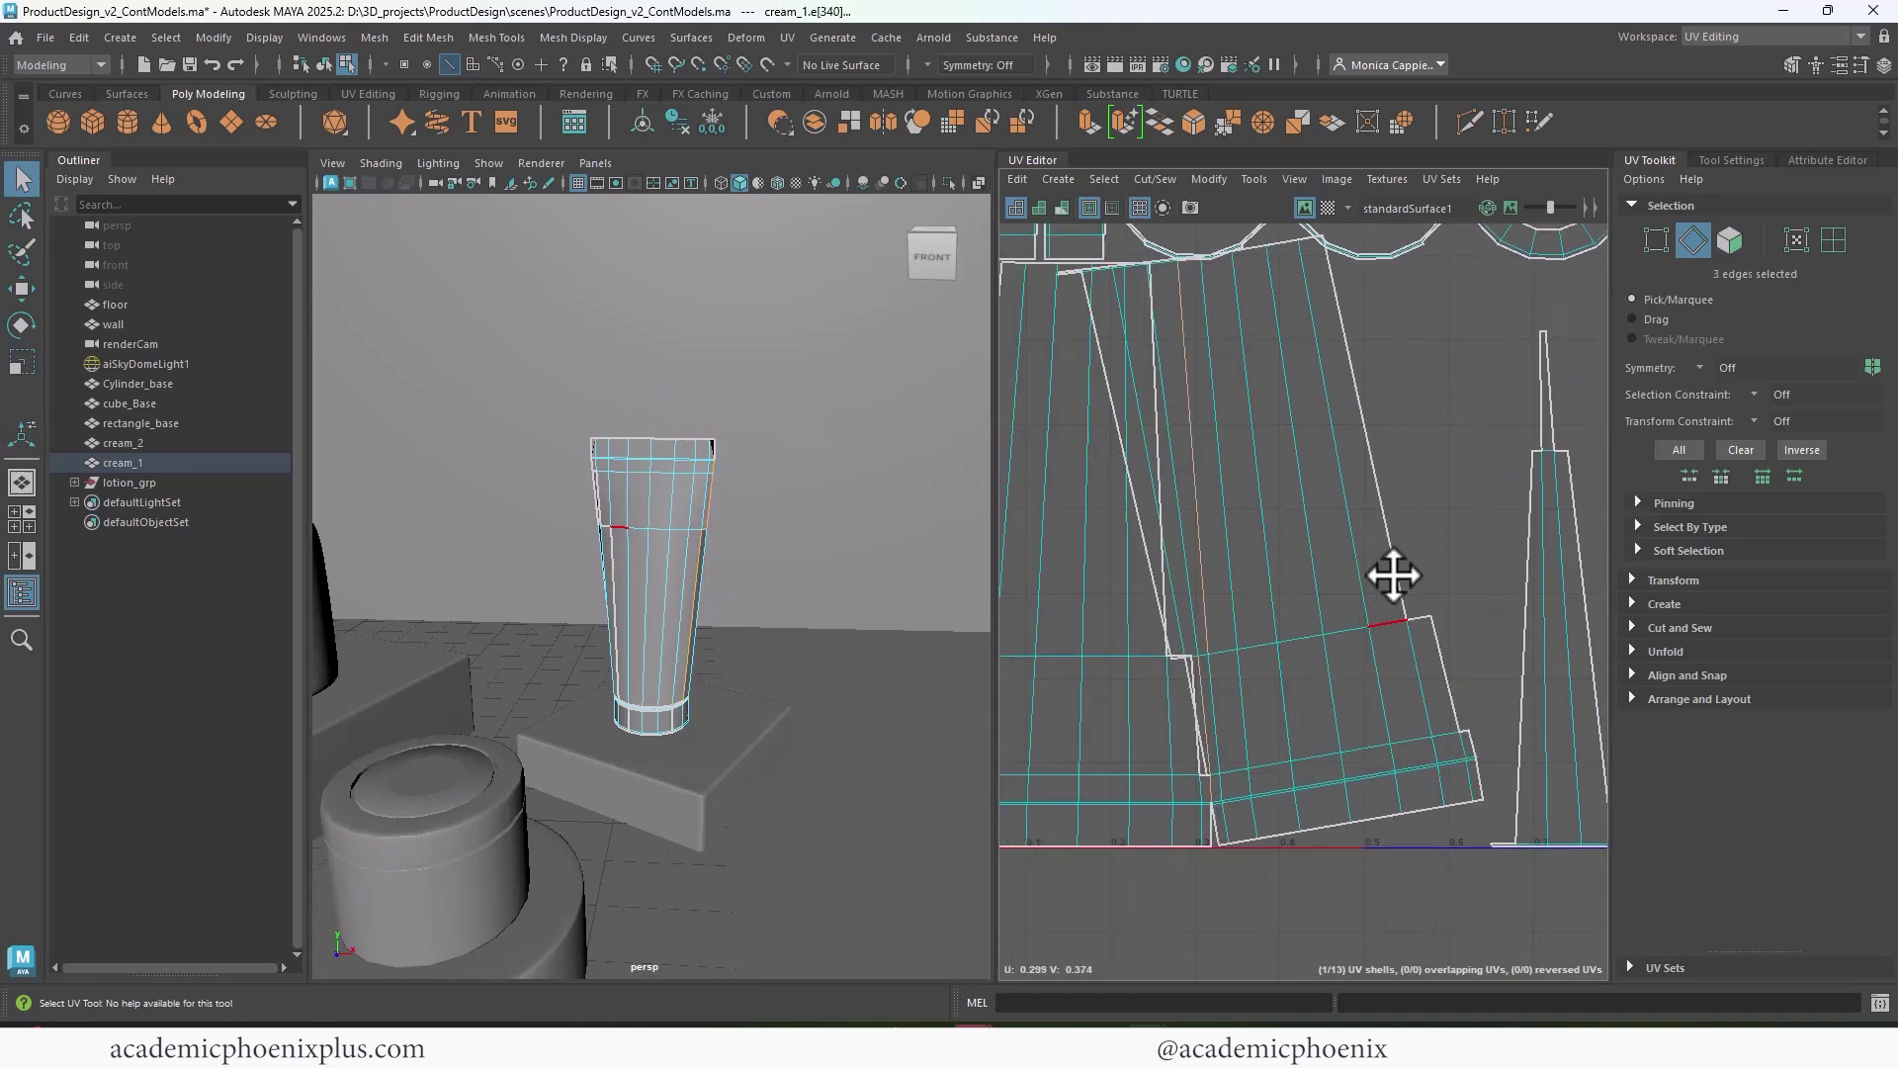
alt+middle_drag(1393, 575, 1531, 596)
- Cut the UVs along the long middle edge on the tube's narrow side
alt+drag(648, 643, 689, 605)
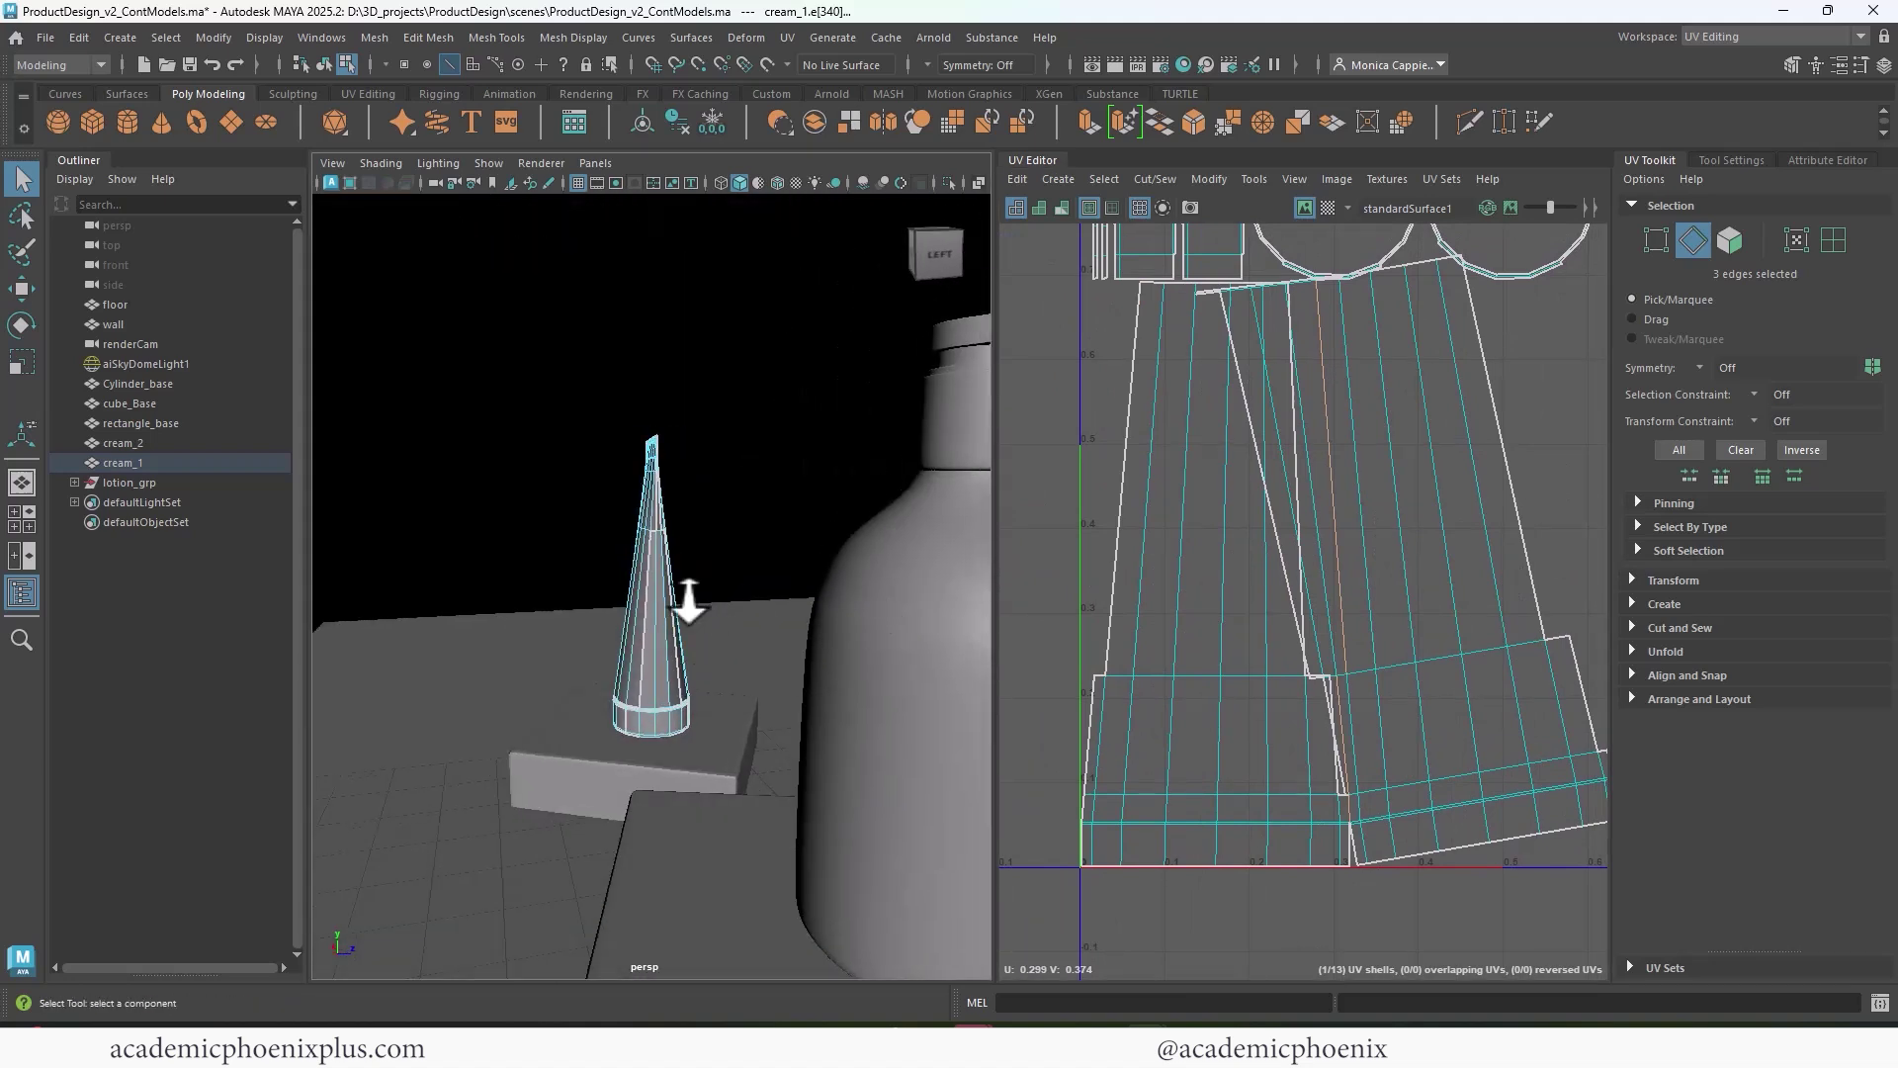
alt+right_drag(689, 605, 848, 614)
click(659, 661)
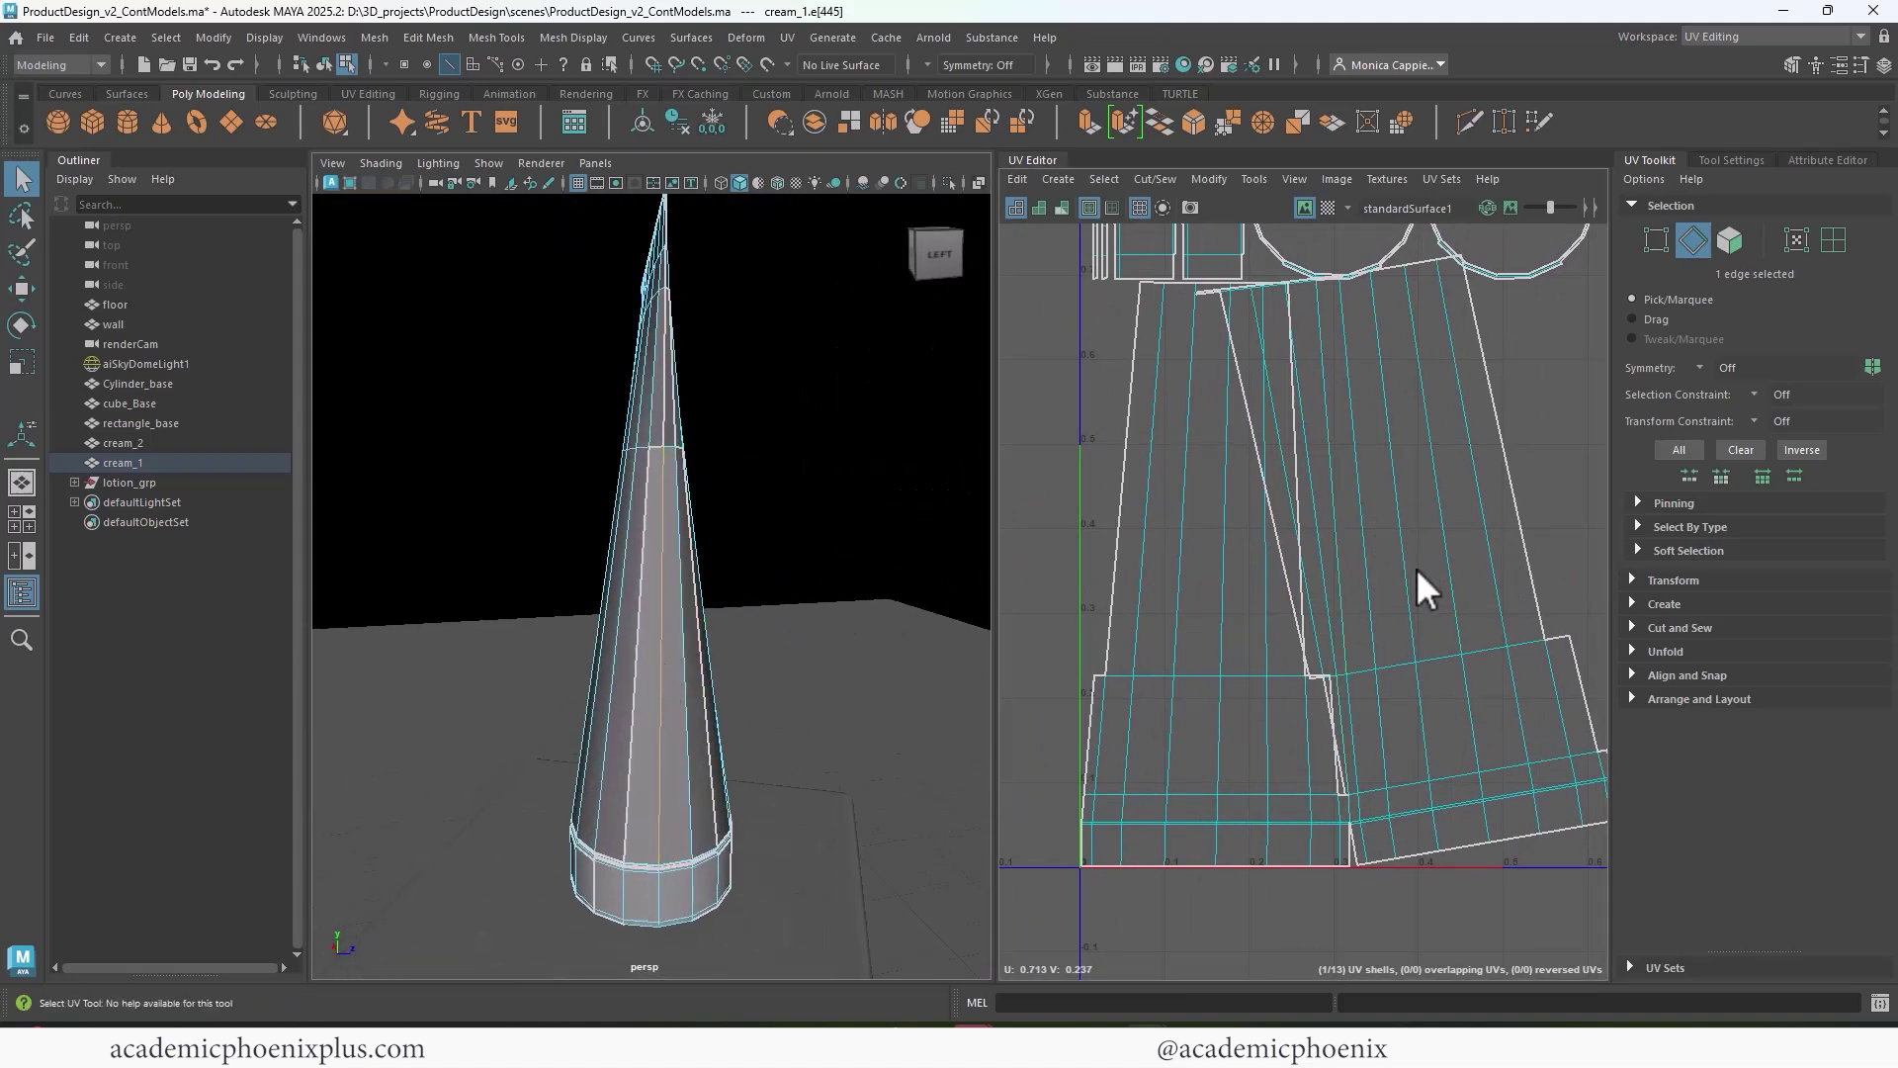
shift+right_drag(1416, 567, 1330, 601)
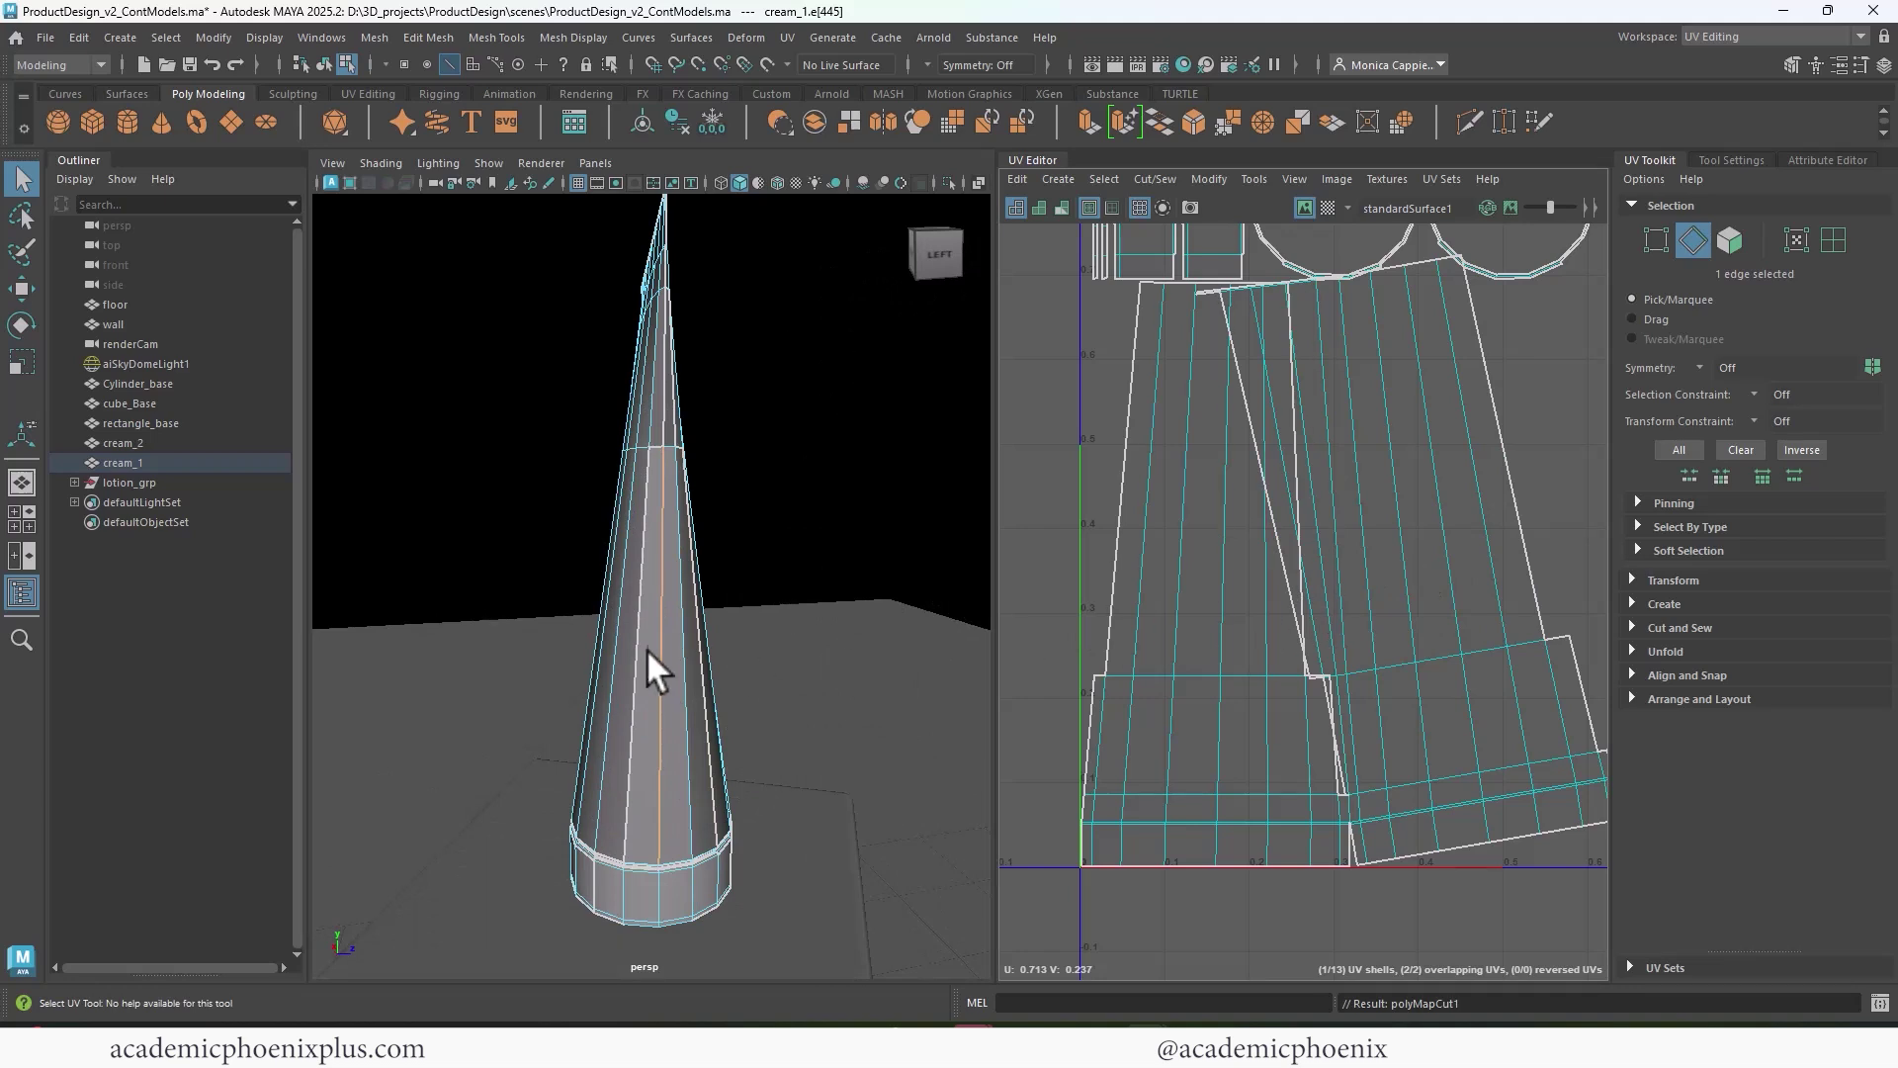
- Move and sew the UVs along the long edge beside the cut on the tube's narrow side
right_drag(647, 649, 651, 384)
click(638, 542)
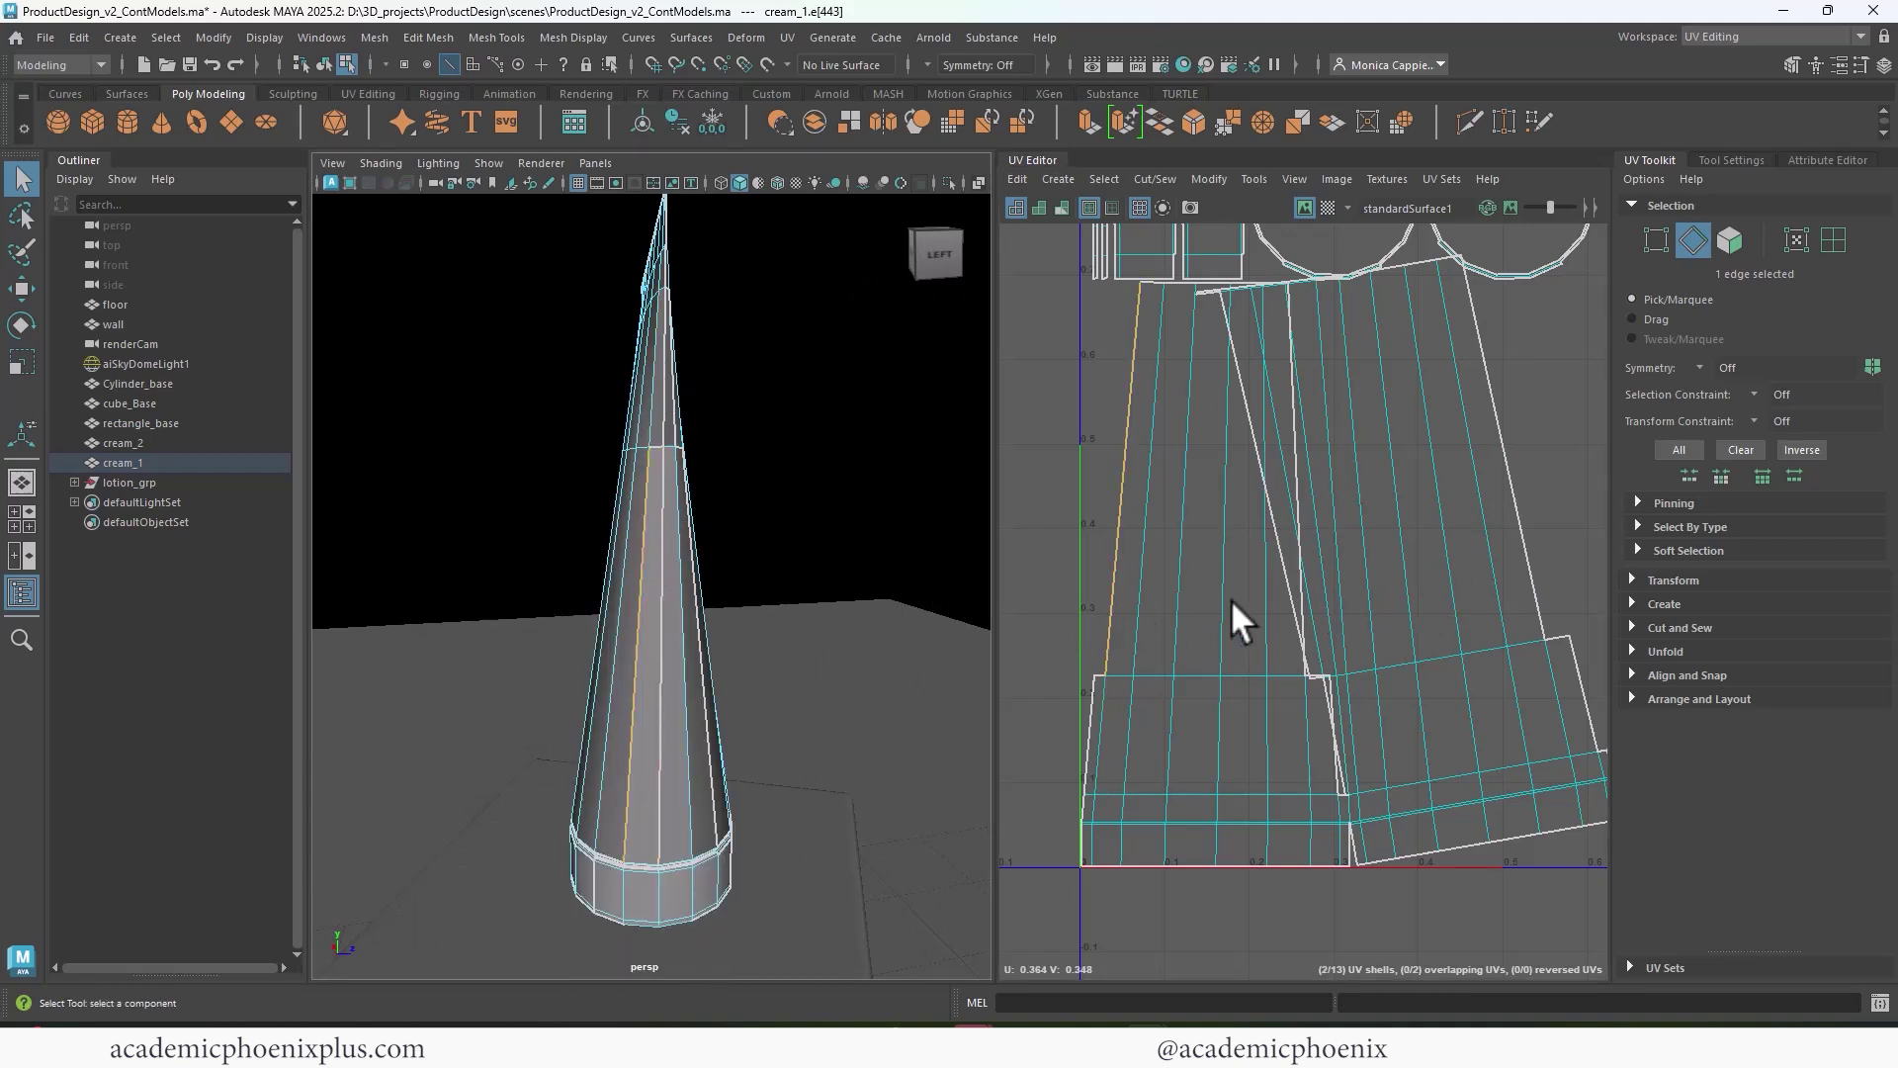
shift+right_drag(1232, 600, 1245, 650)
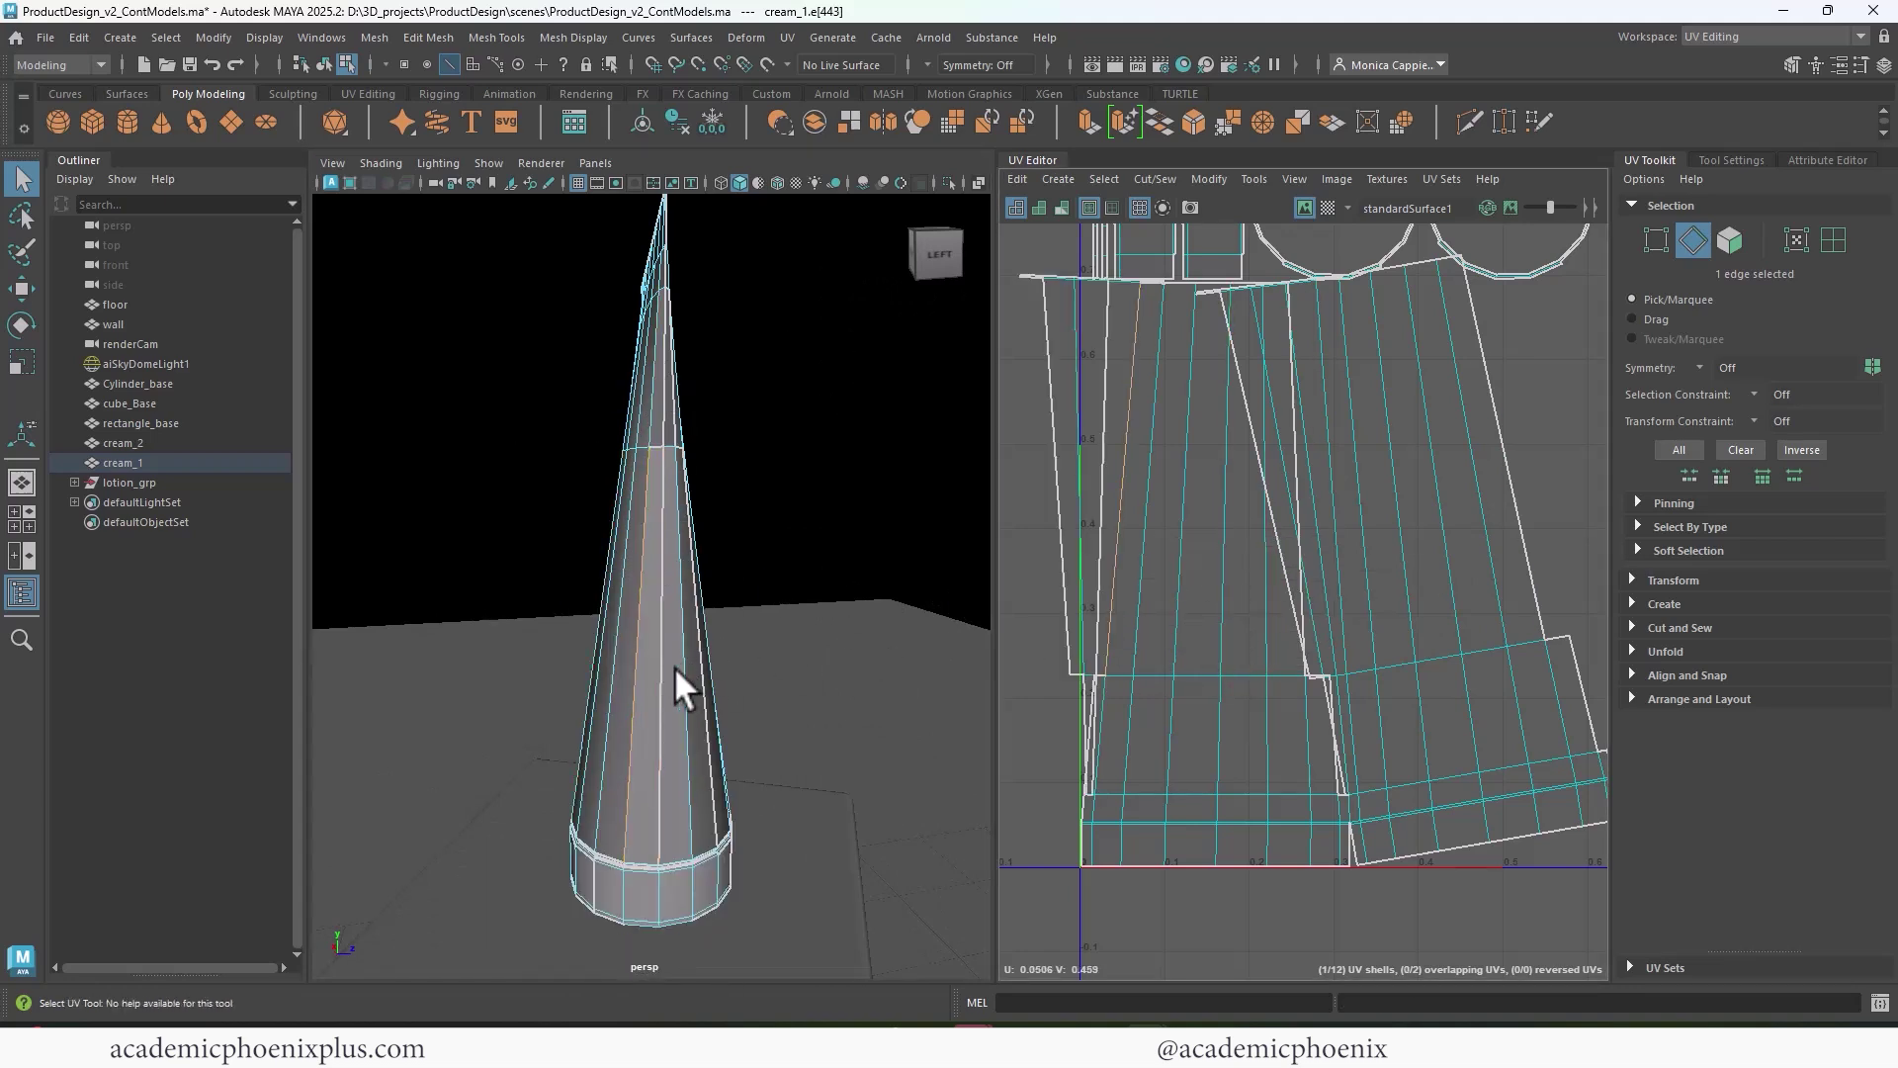
alt+drag(674, 666, 644, 669)
- Unfold the tube's two large body UV shells and the narrow leftover side shell
right_drag(1402, 602, 1409, 659)
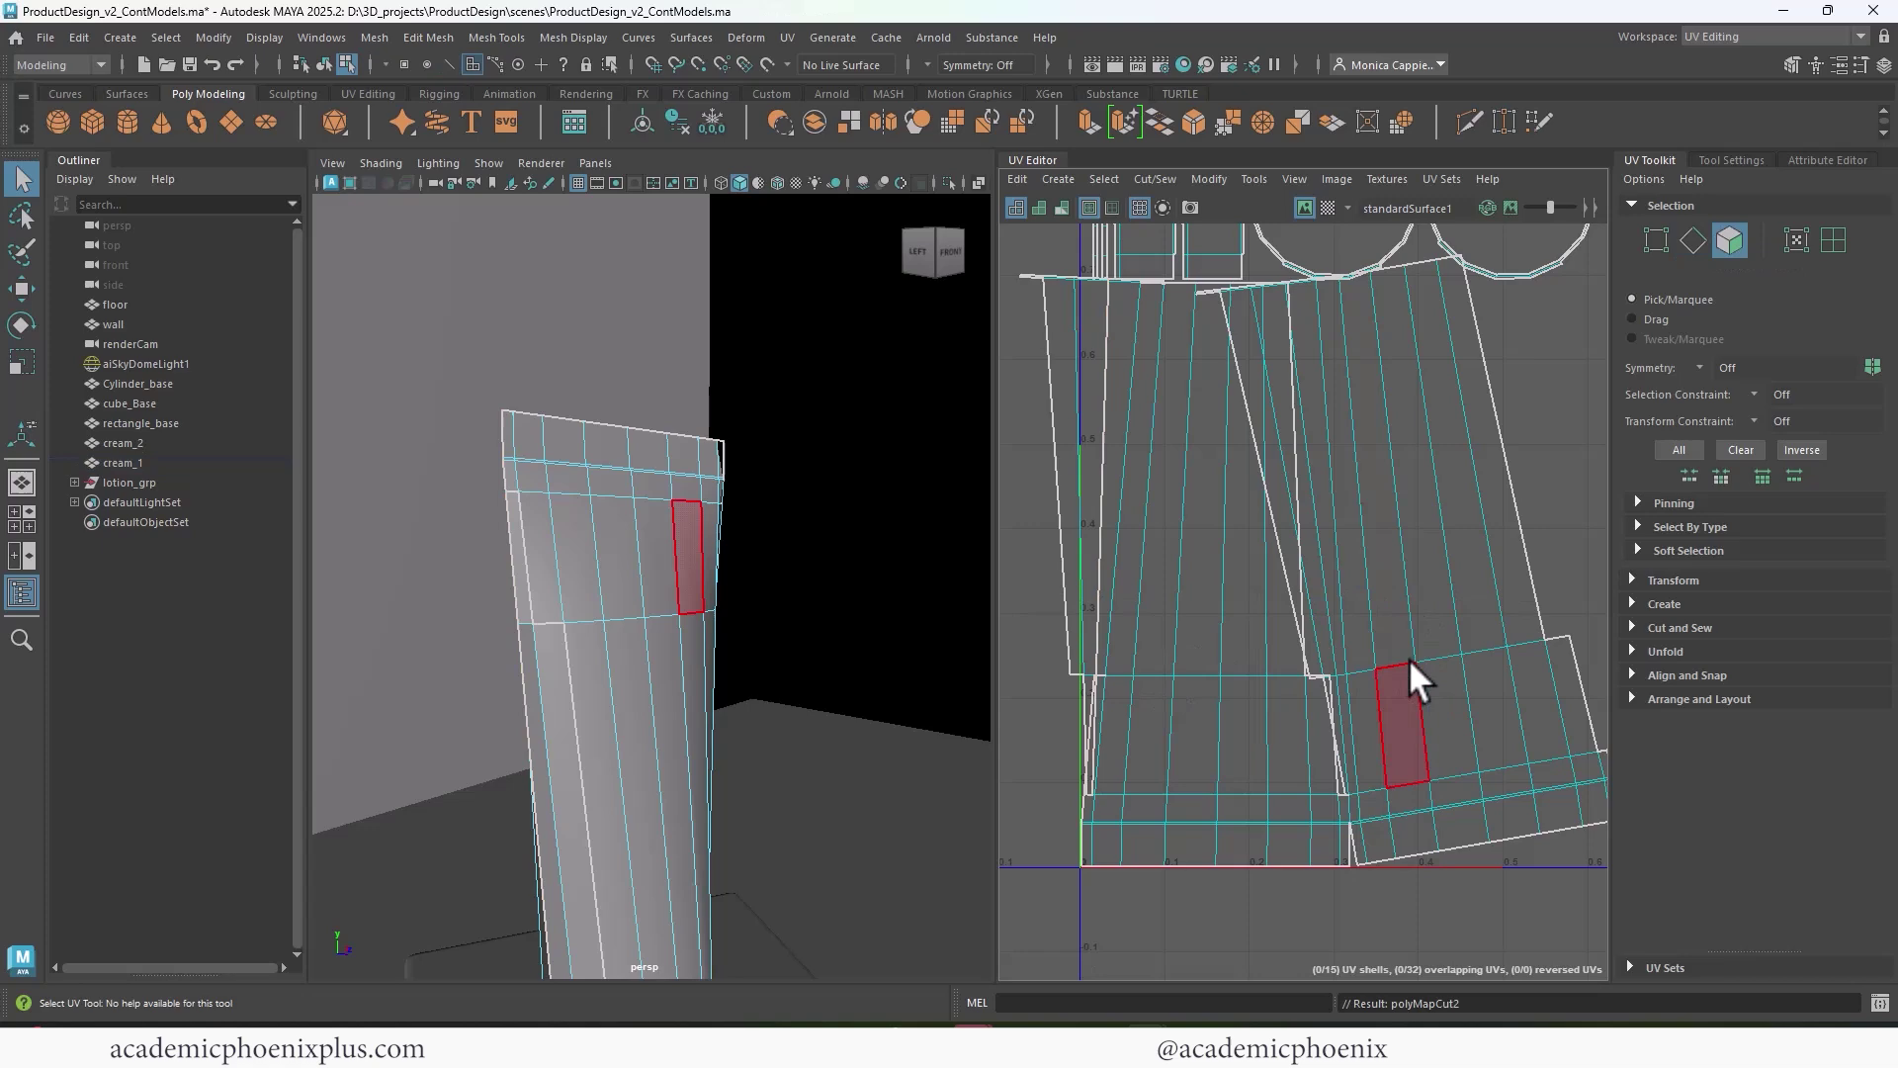
double_click(1406, 673)
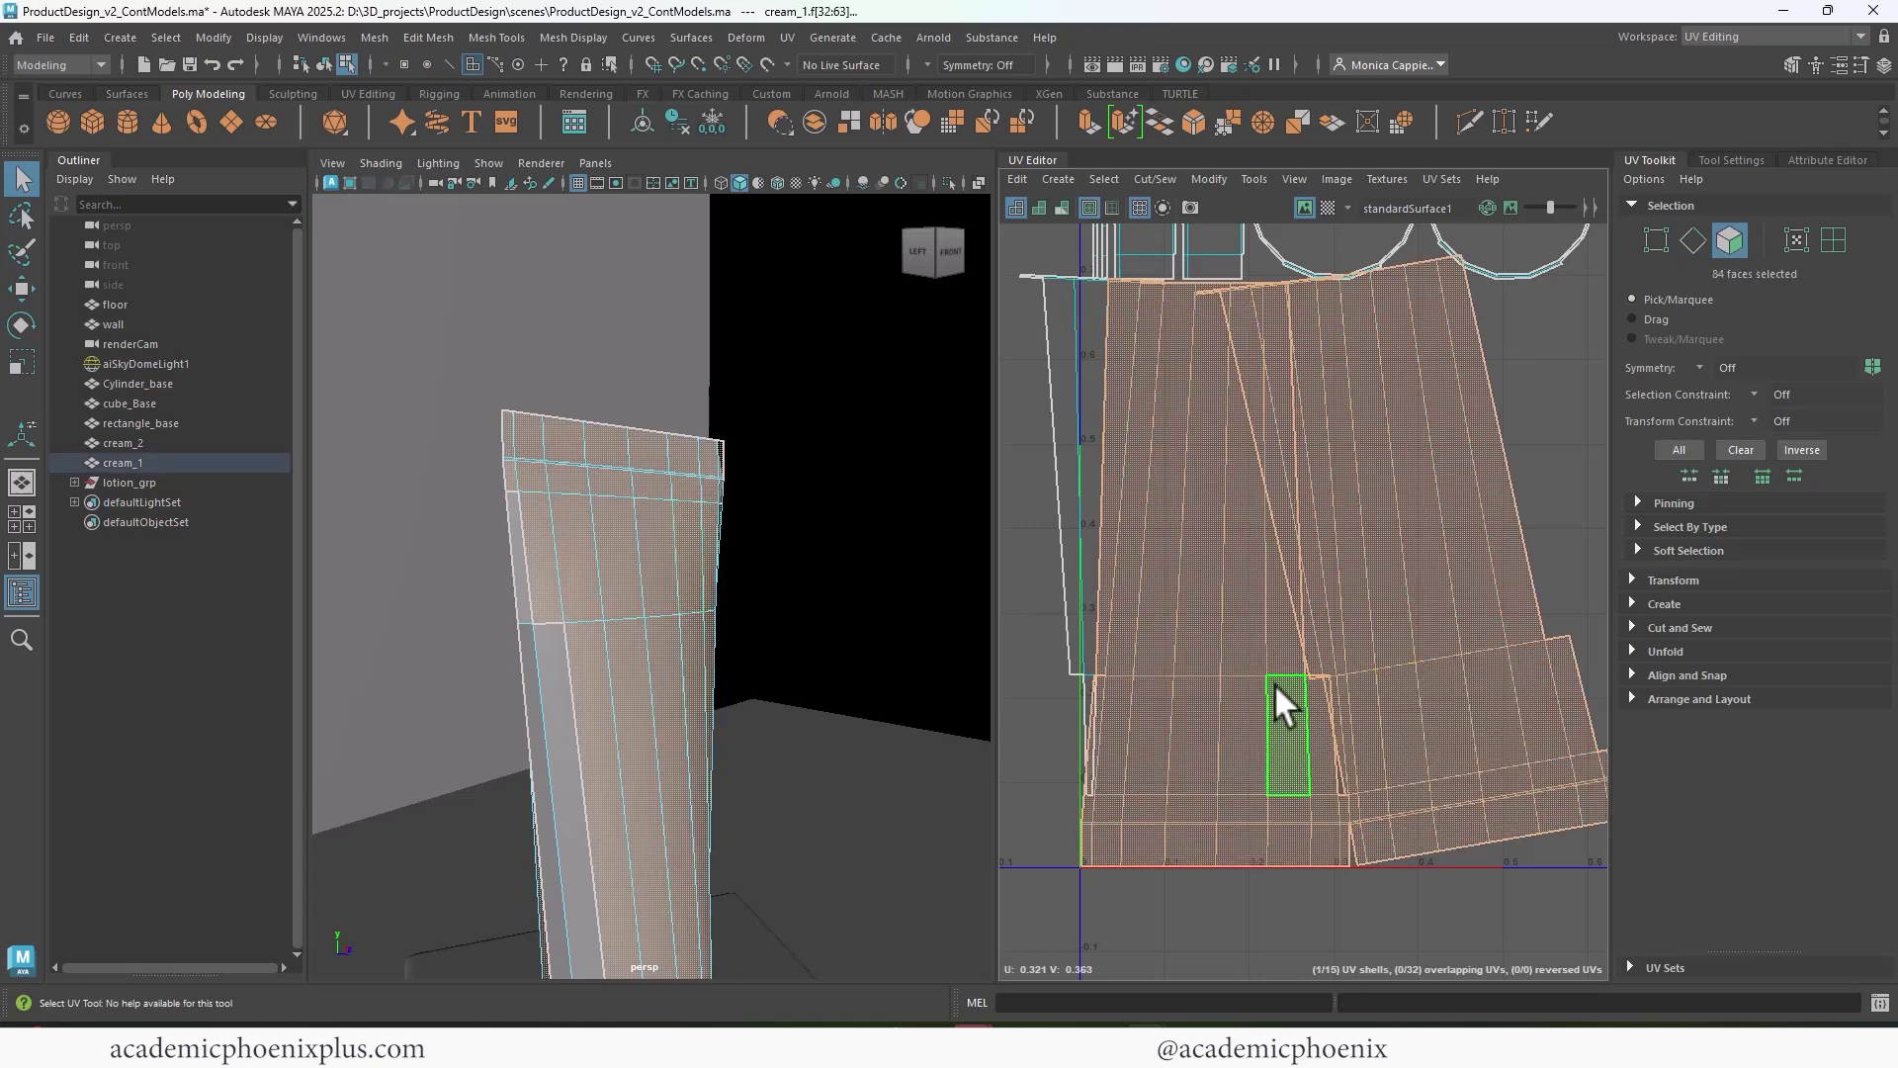
shift+right_drag(1273, 684, 1211, 661)
double_click(1062, 565)
key(g)
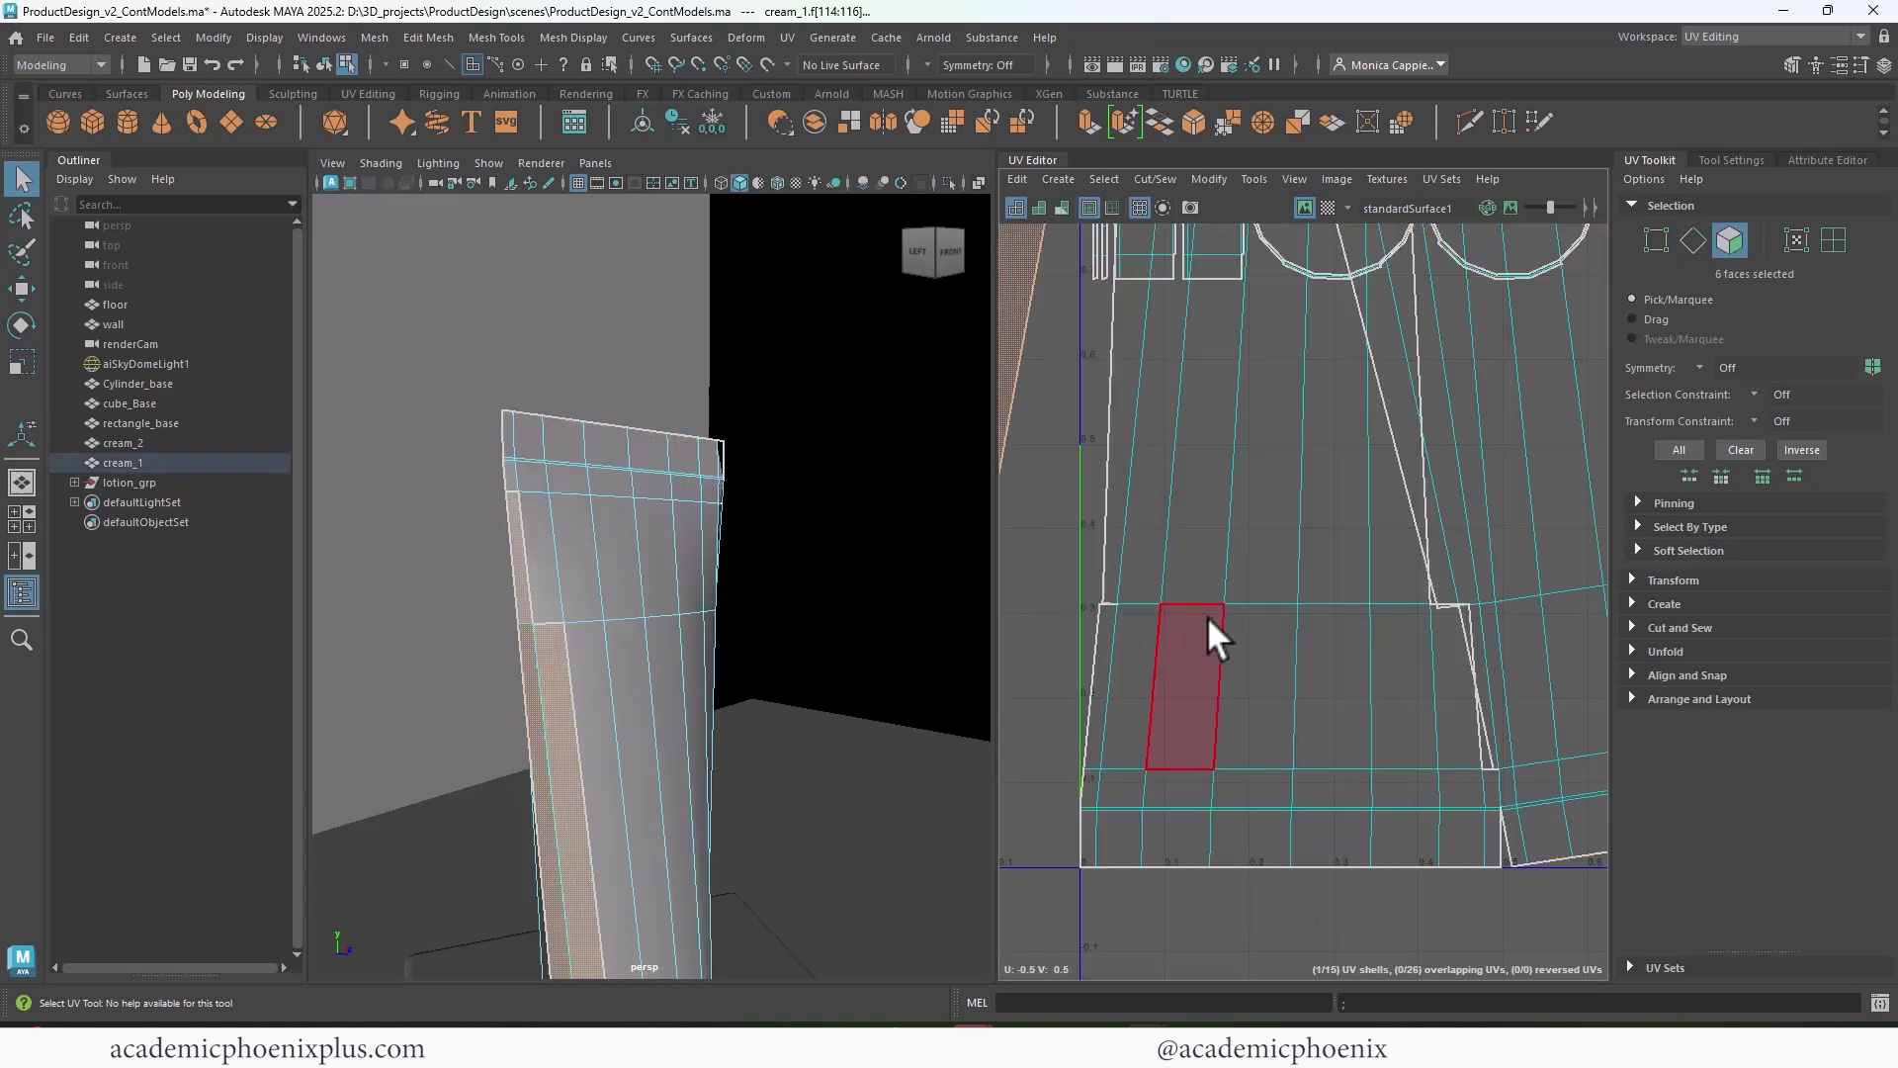
- Move the tube's three unfolded UV shells down and out of the 0 to 1 tile, away from the small shells
scroll(1206, 615, down, 5)
double_click(1382, 638)
key(w)
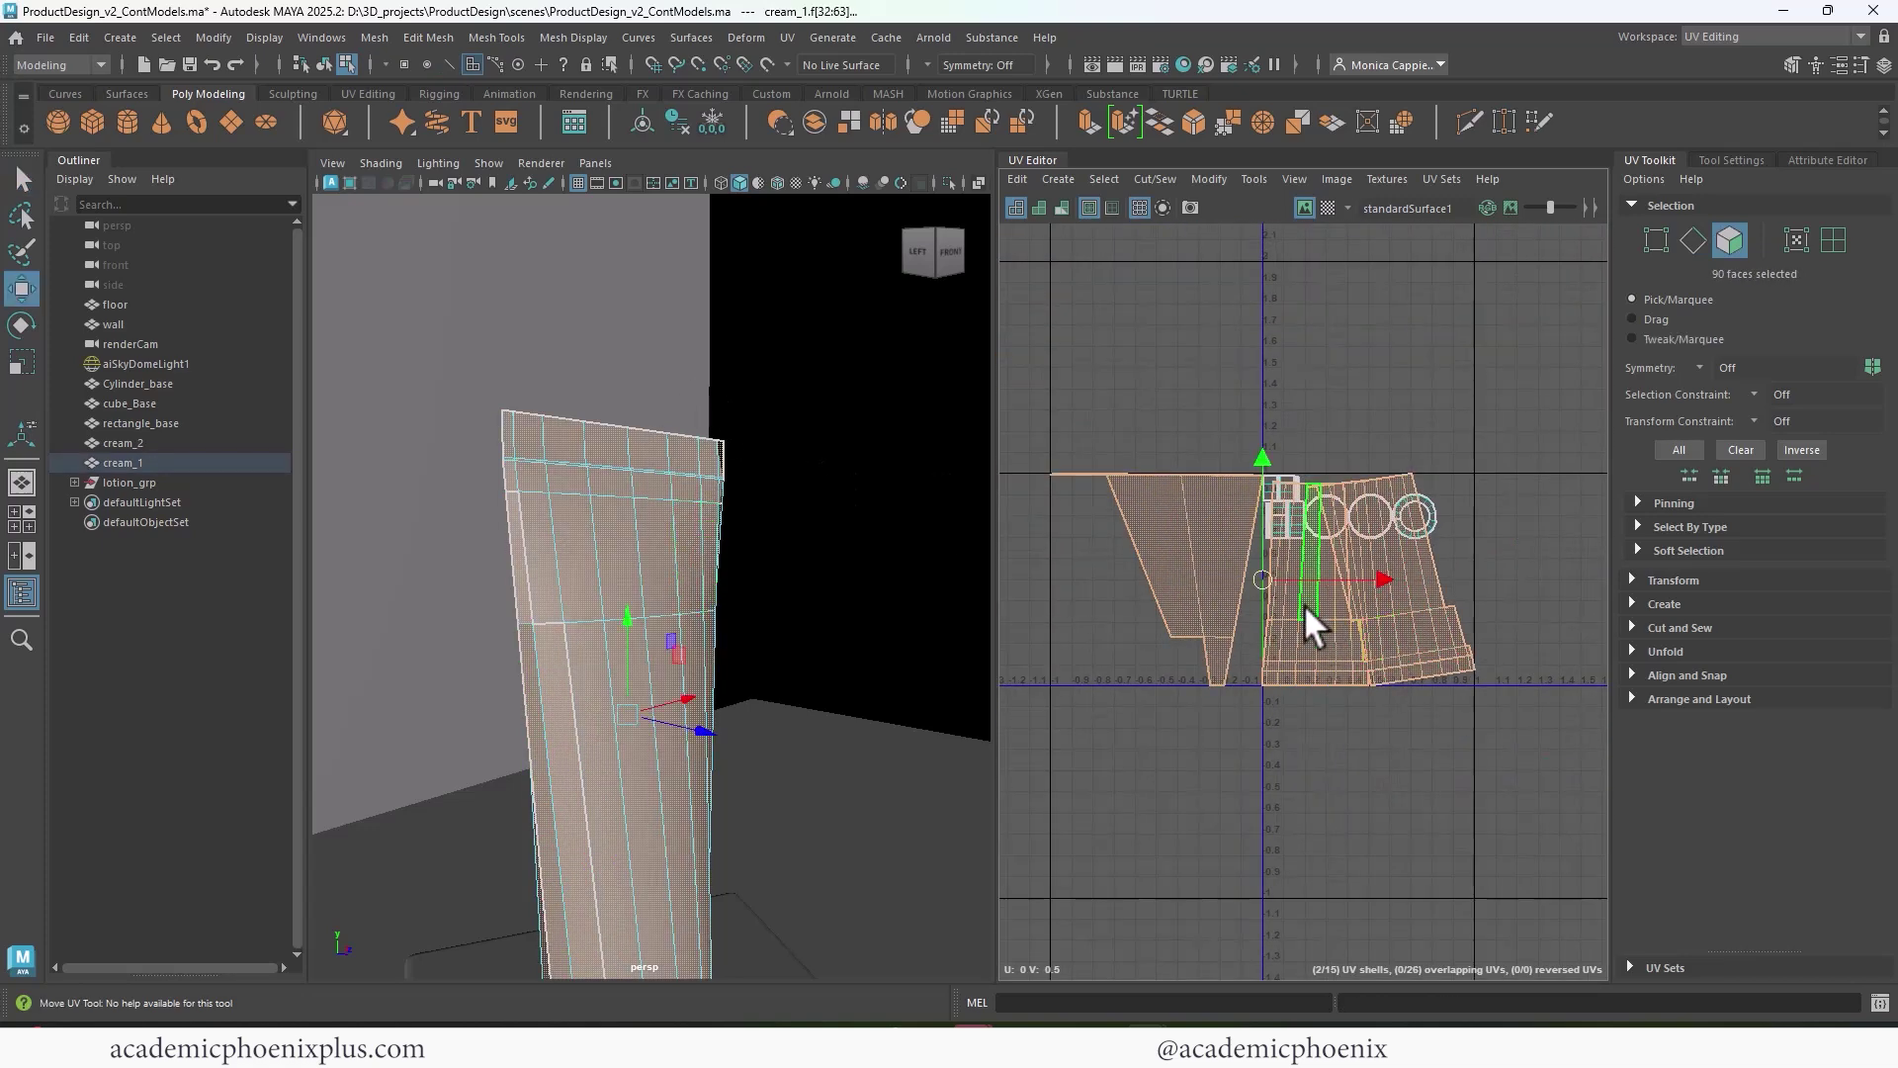
drag(1304, 603, 1106, 718)
click(1337, 680)
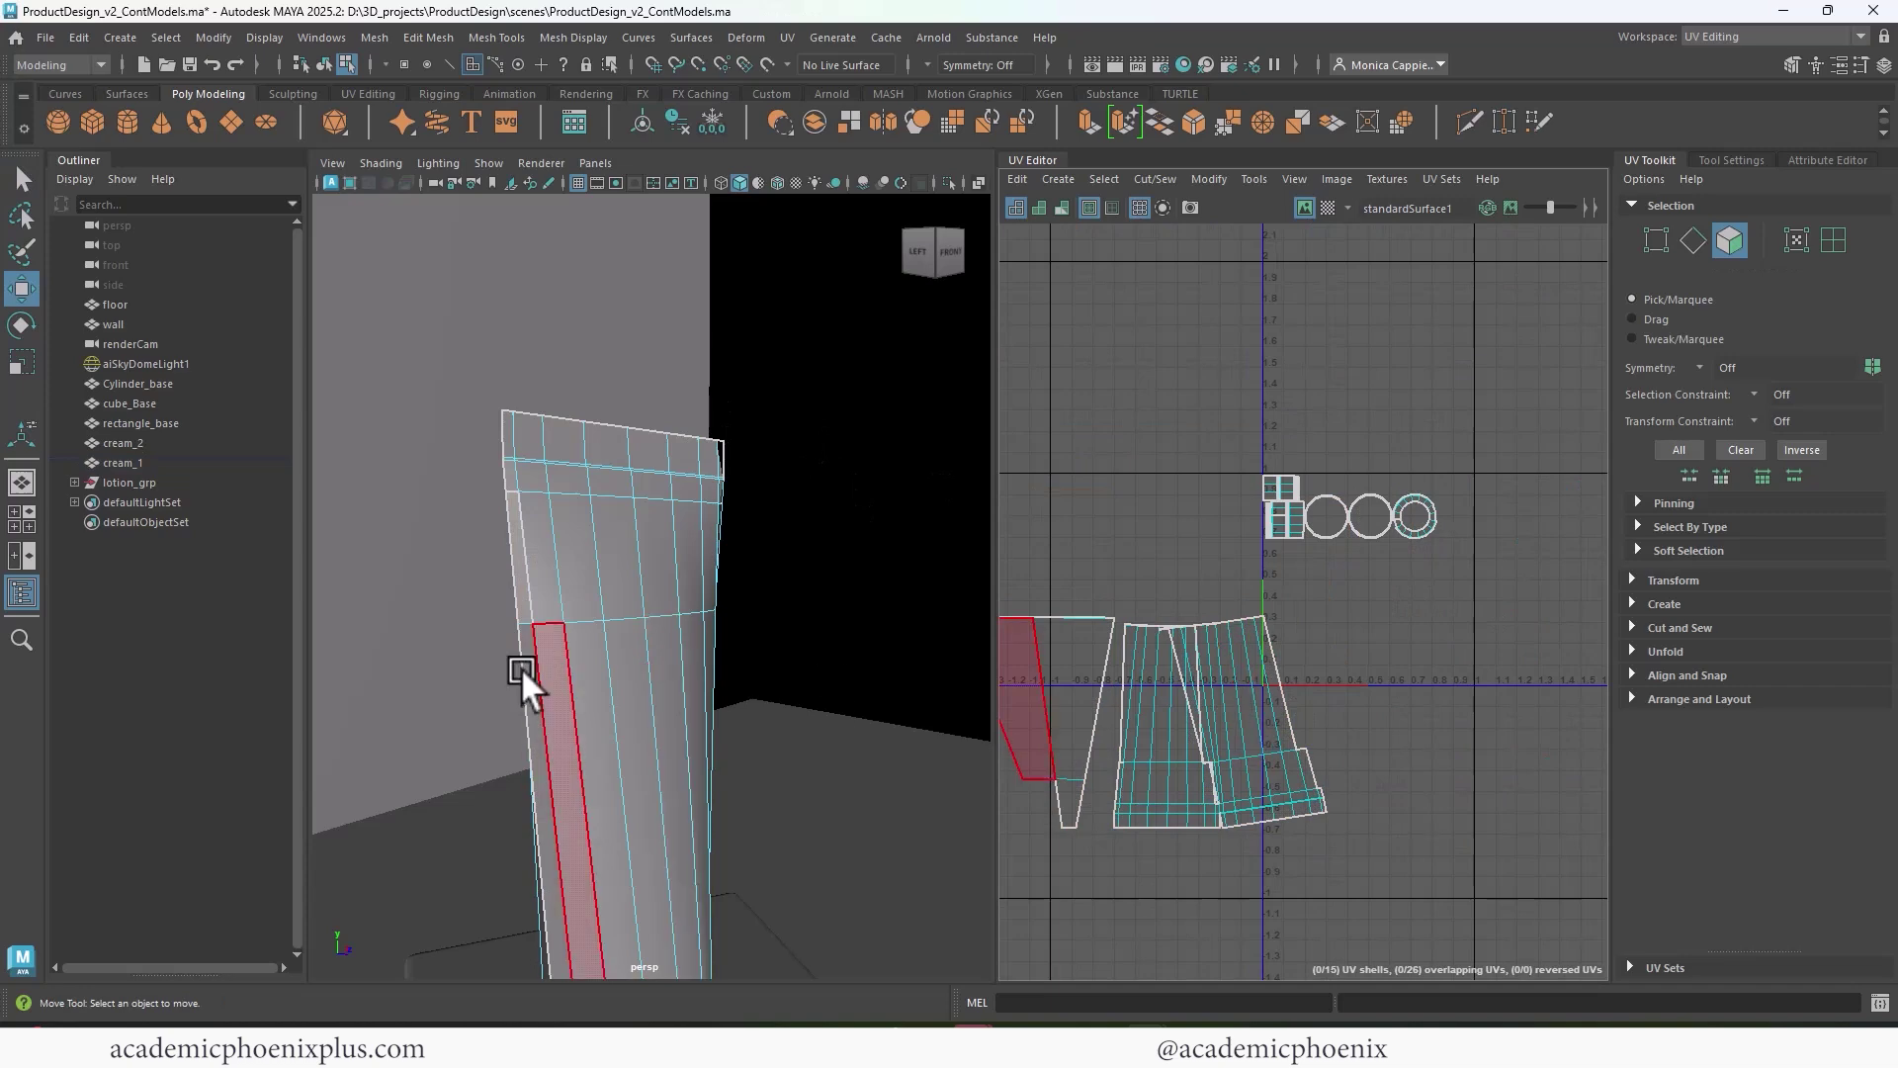
- Sew the tube's two large body UV shells together along their shared middle seam and unfold the merged shell
right_drag(1236, 706, 1249, 653)
scroll(1201, 680, up, 4)
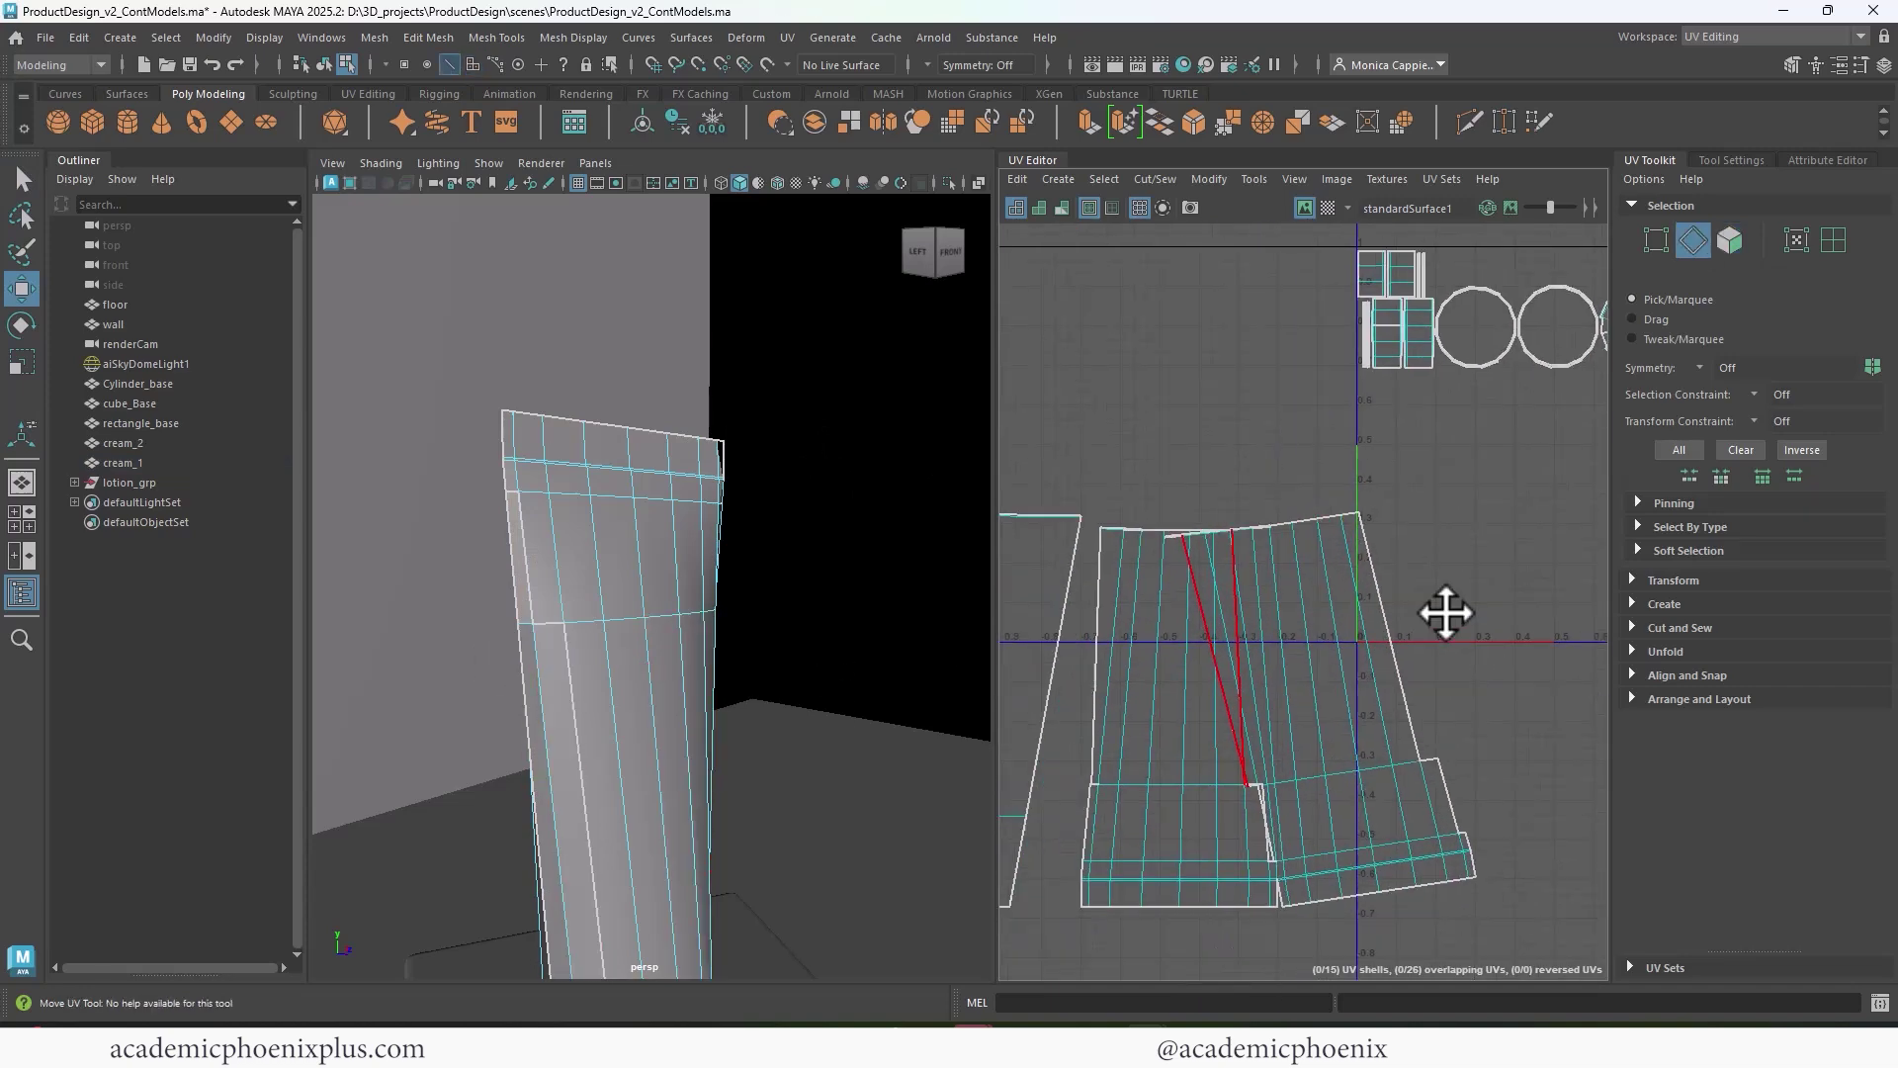
click(1283, 627)
alt+drag(484, 690, 881, 670)
drag(1295, 668, 1345, 805)
shift+right_drag(1341, 750, 1332, 805)
right_drag(1378, 721, 1190, 759)
double_click(1372, 755)
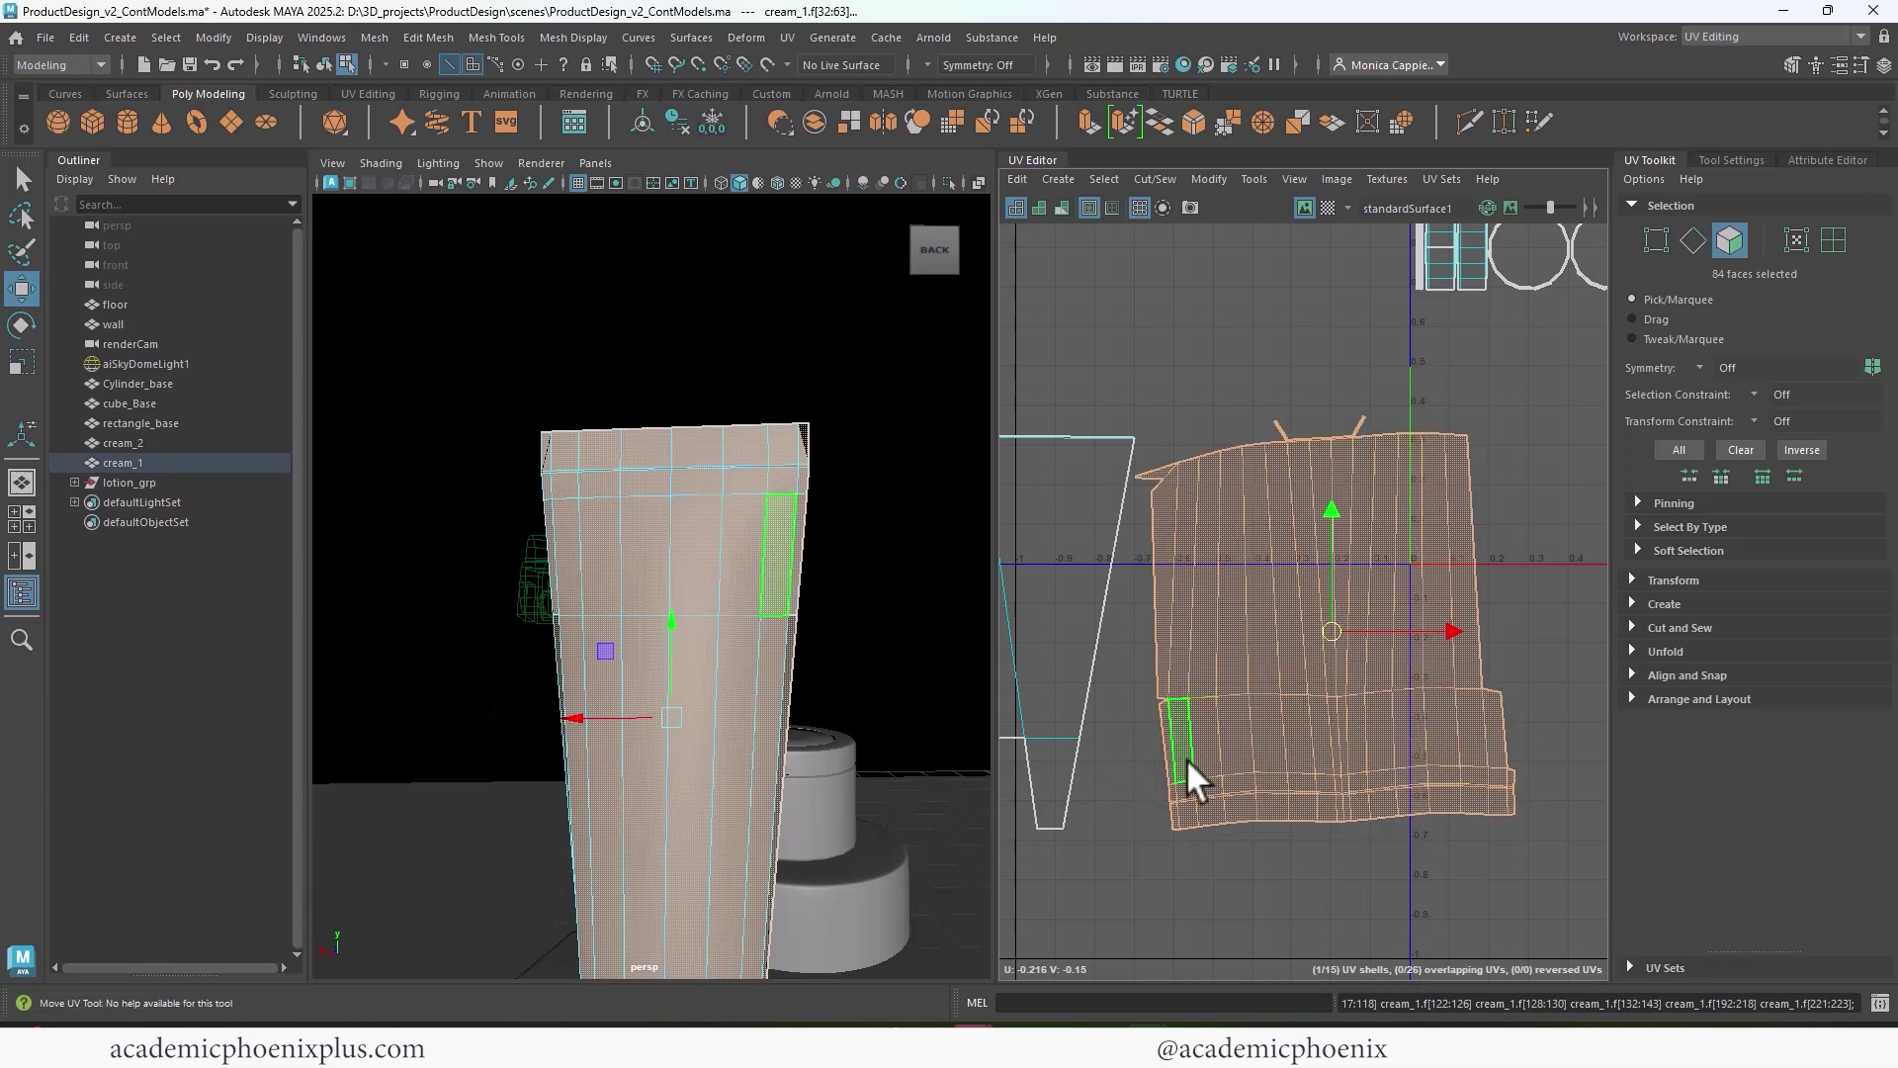
- Sew the narrow leftover side shell to the tube body shell along its connecting side edges and unfold the combined shell
alt+drag(792, 566, 551, 560)
right_drag(658, 753, 668, 344)
alt+drag(672, 441, 613, 486)
click(536, 449)
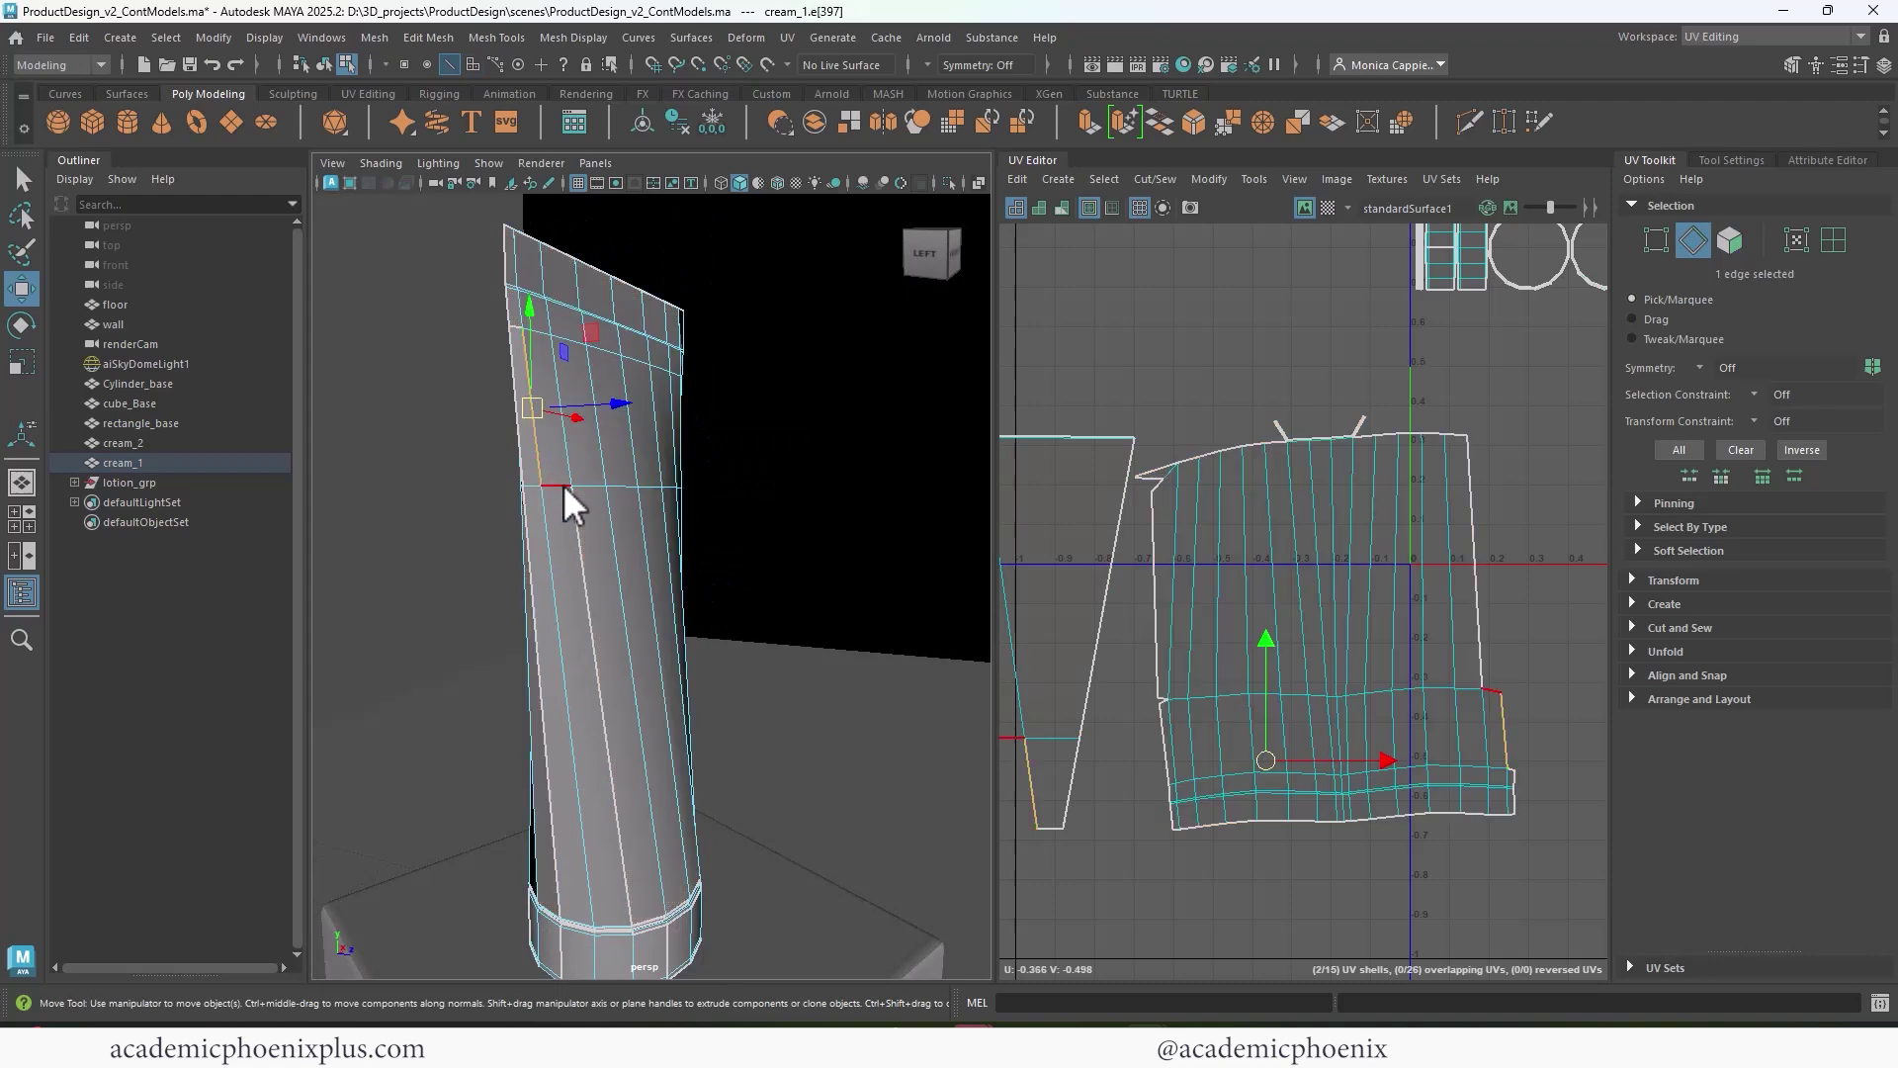
shift+click(564, 484)
shift+click(579, 531)
right_drag(1390, 643, 1089, 761)
click(1341, 755)
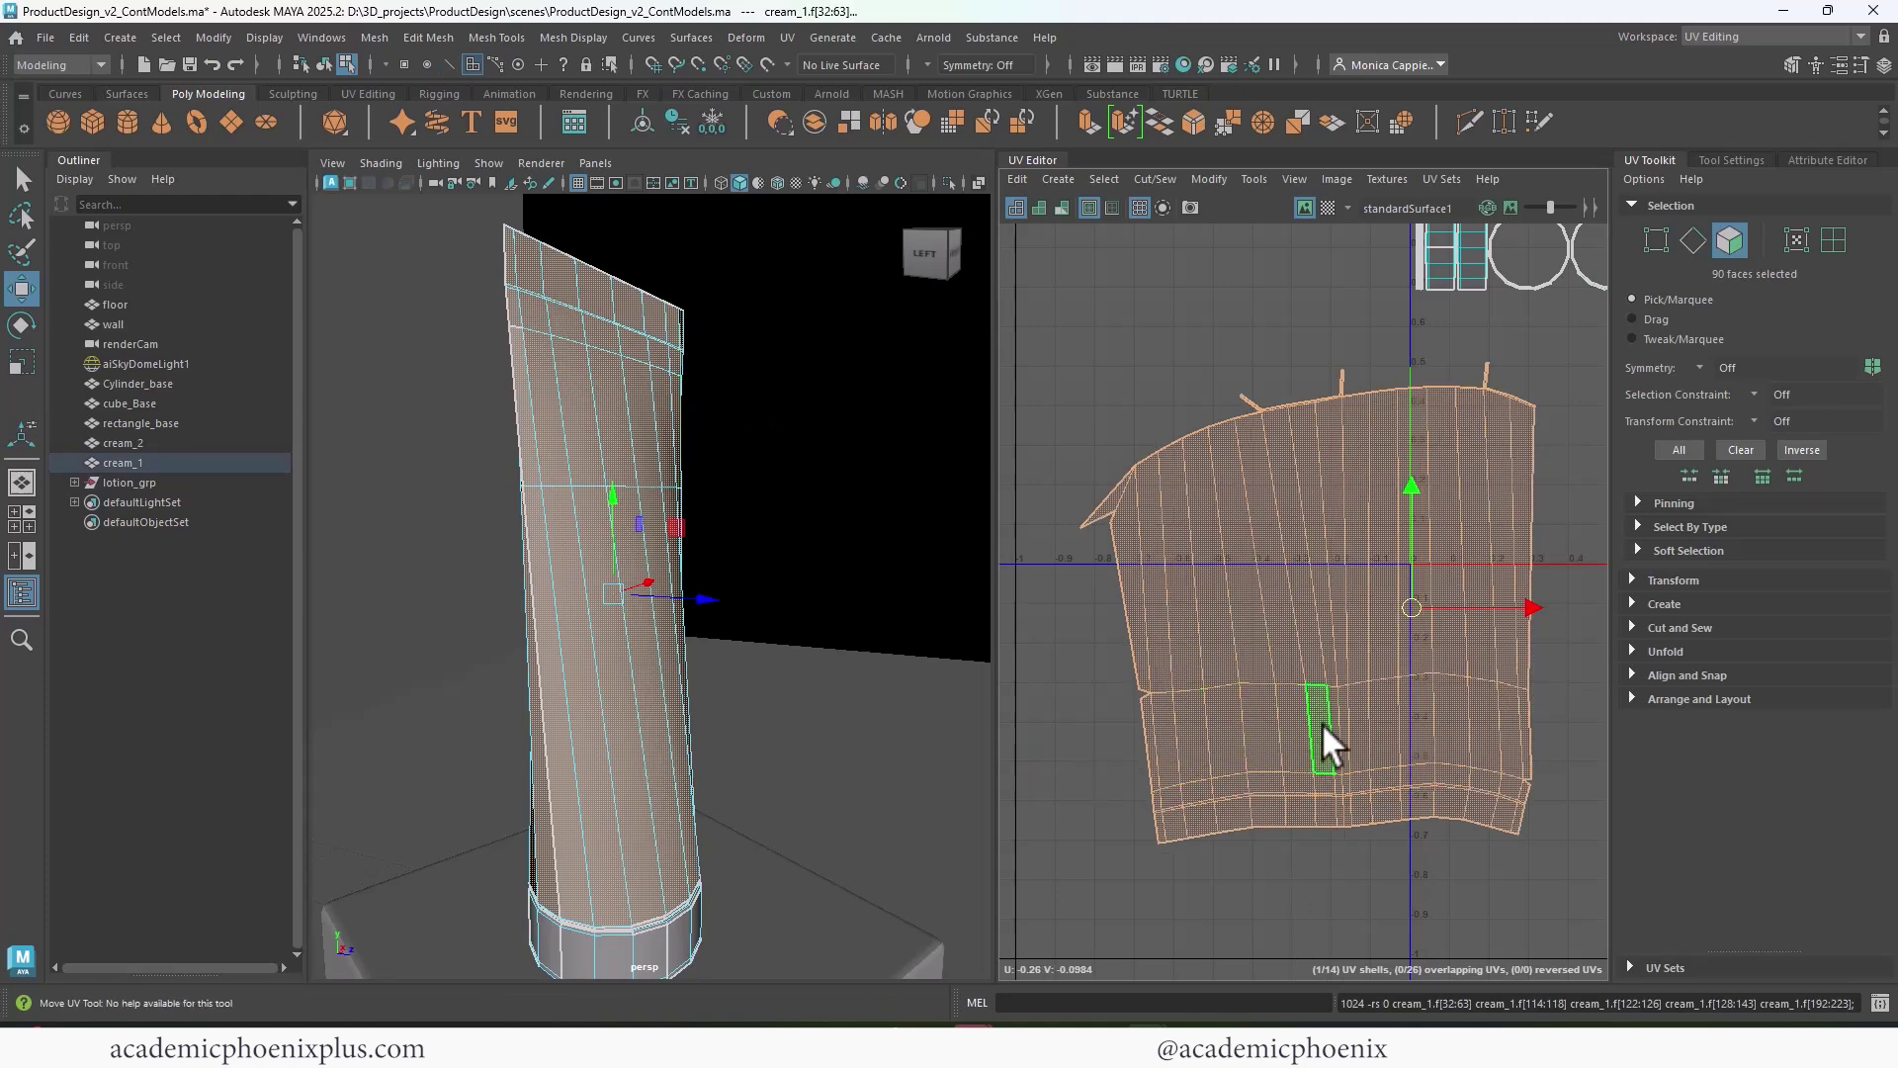
- Sew the two narrow flaps on the left half of the tube body shell's upper border to their neighbouring edges
alt+middle_drag(1218, 479, 1375, 564)
alt+right_drag(1376, 564, 1572, 593)
alt+middle_drag(1261, 615, 1147, 668)
click(1046, 672)
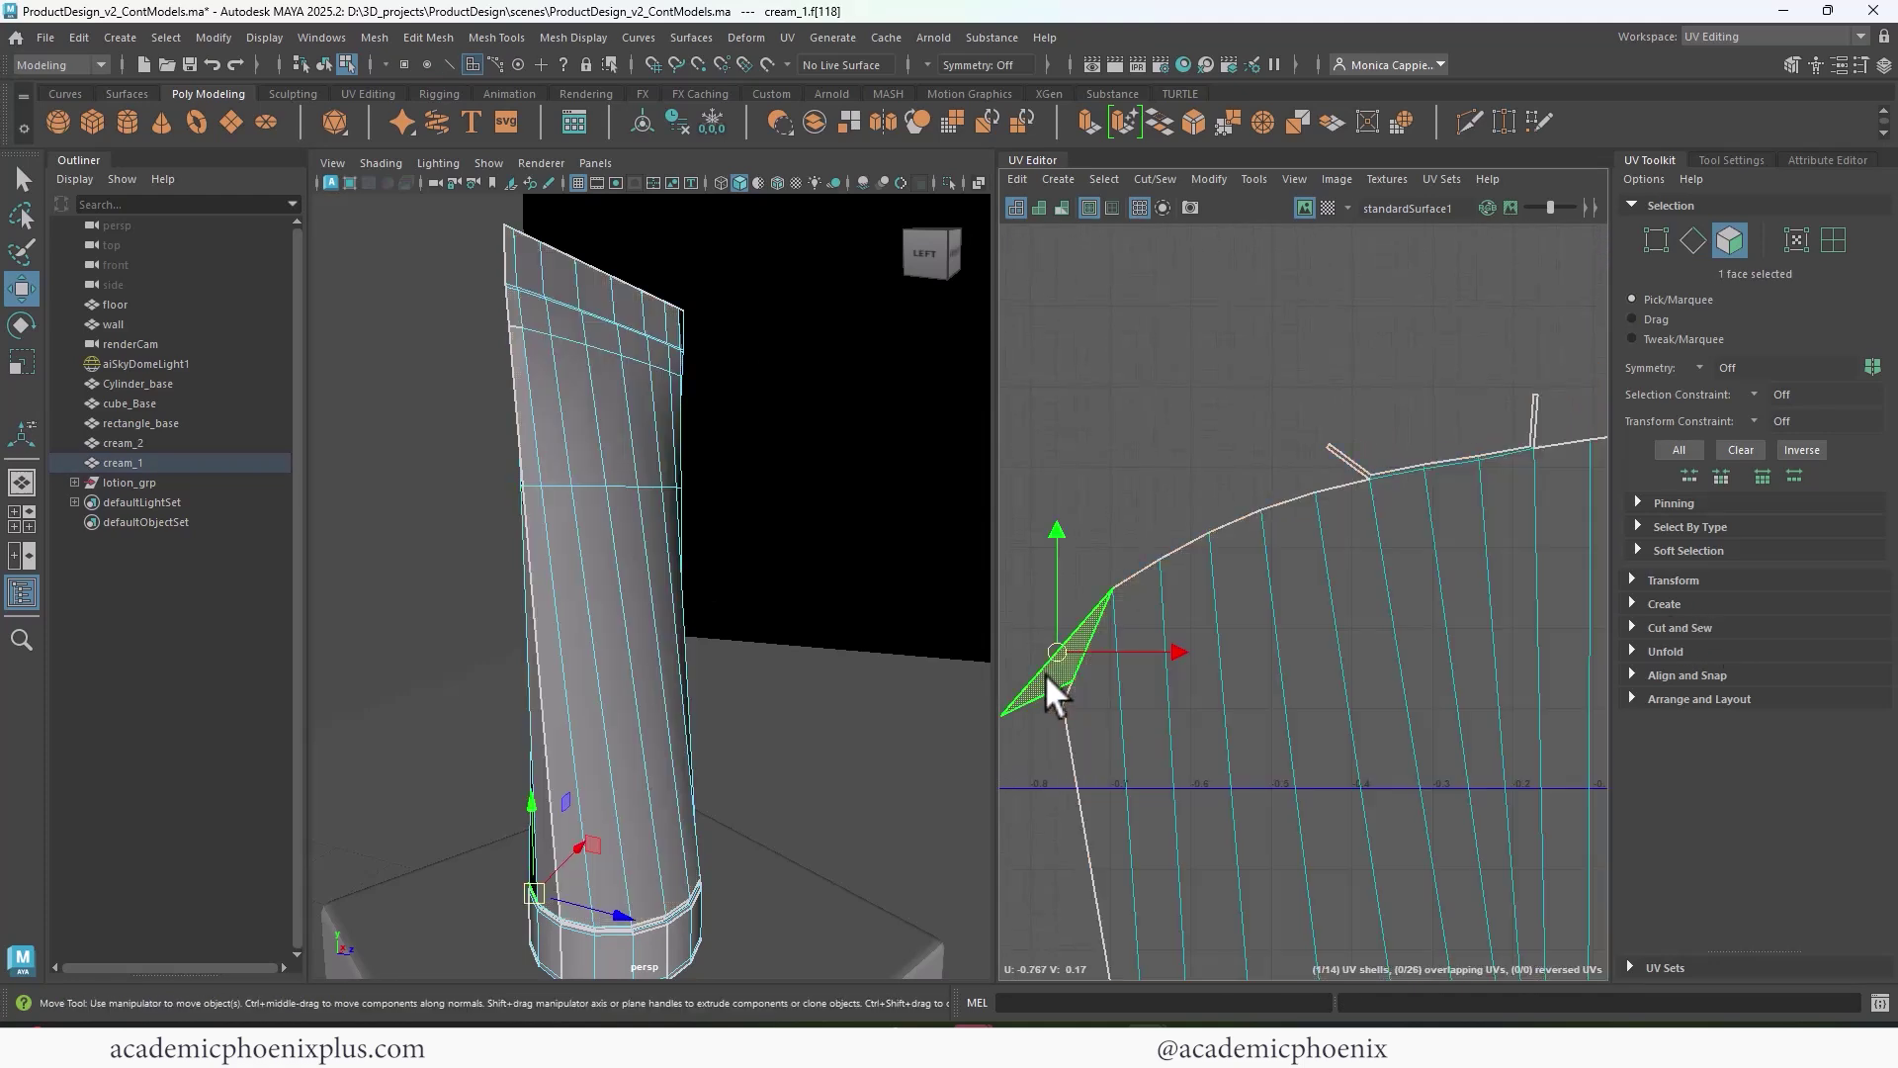
alt+drag(567, 792, 656, 741)
alt+middle_drag(1388, 597, 1169, 613)
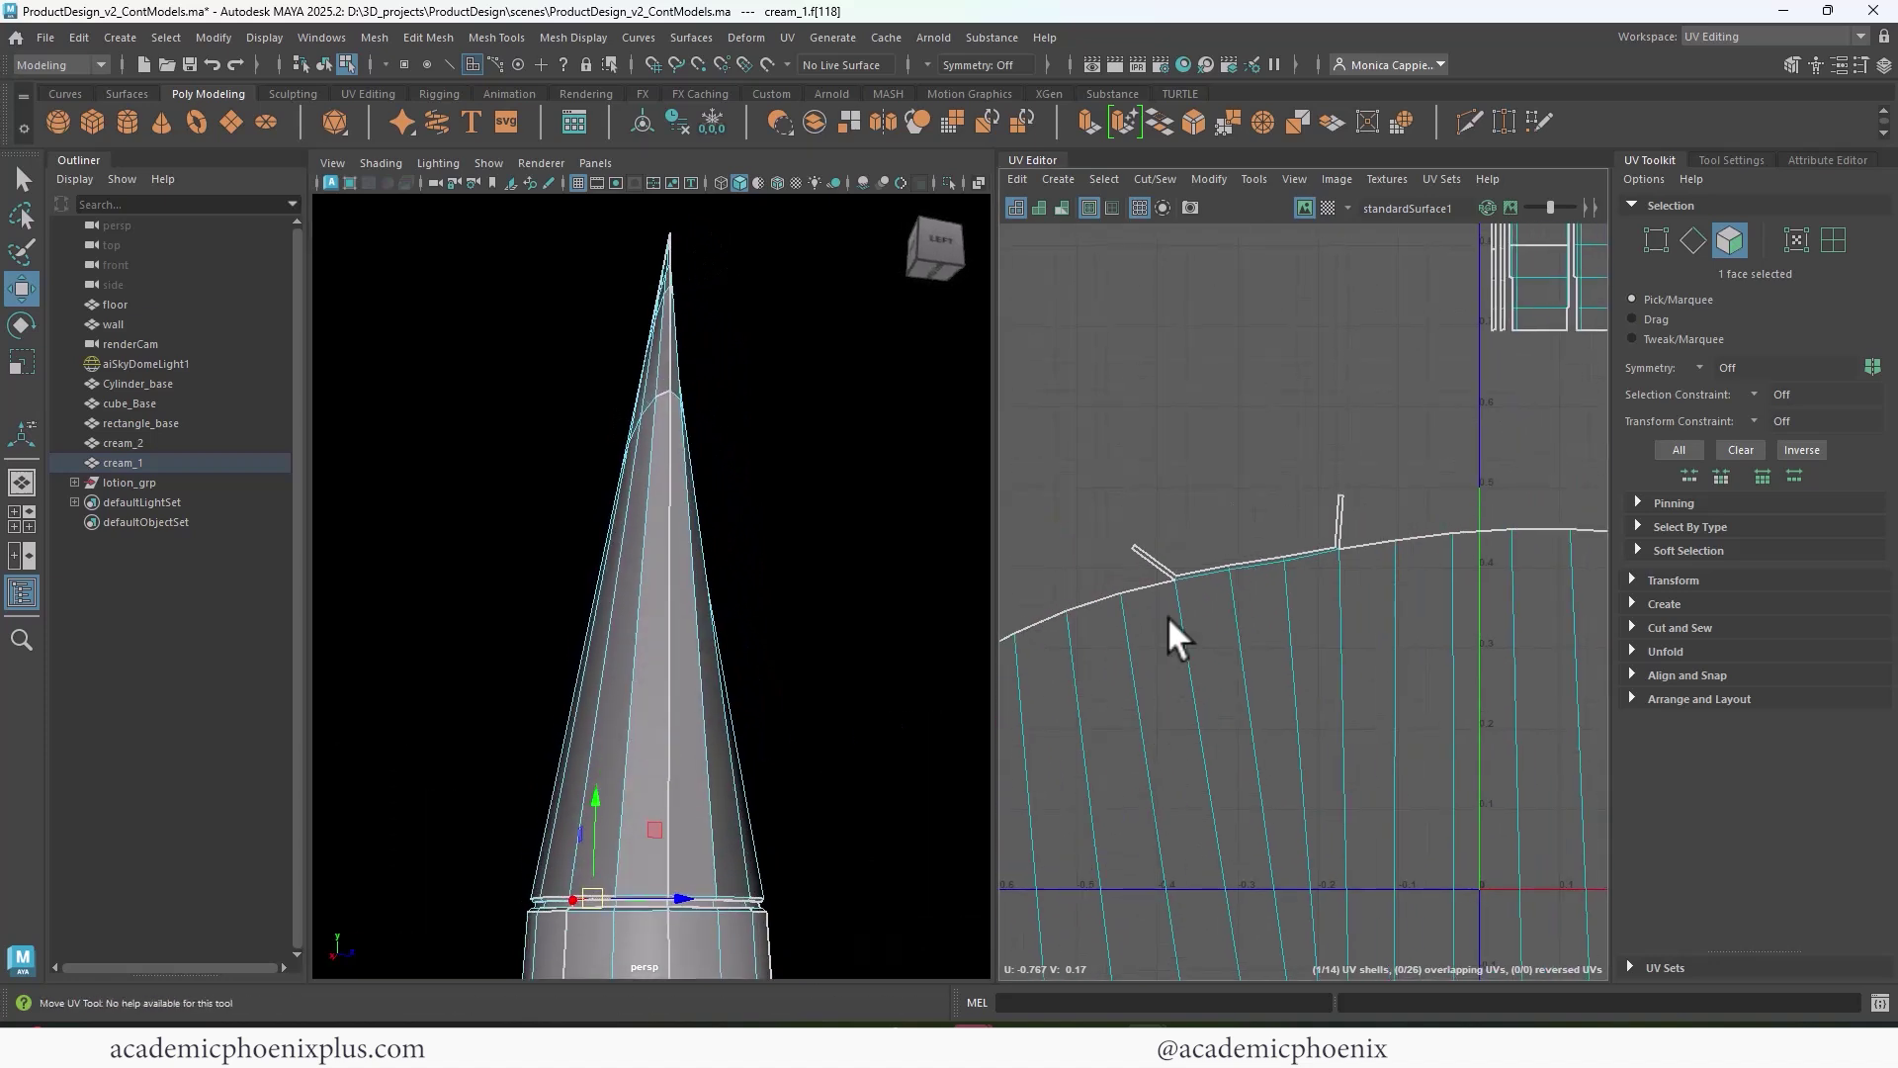
mouse_move(1170, 613)
right_down()
mouse_move(1161, 585)
mouse_move(1142, 589)
mouse_move(1170, 623)
mouse_move(1164, 603)
right_up()
click(1141, 588)
right_drag(1362, 566, 1420, 607)
click(1367, 542)
key(shift+s)
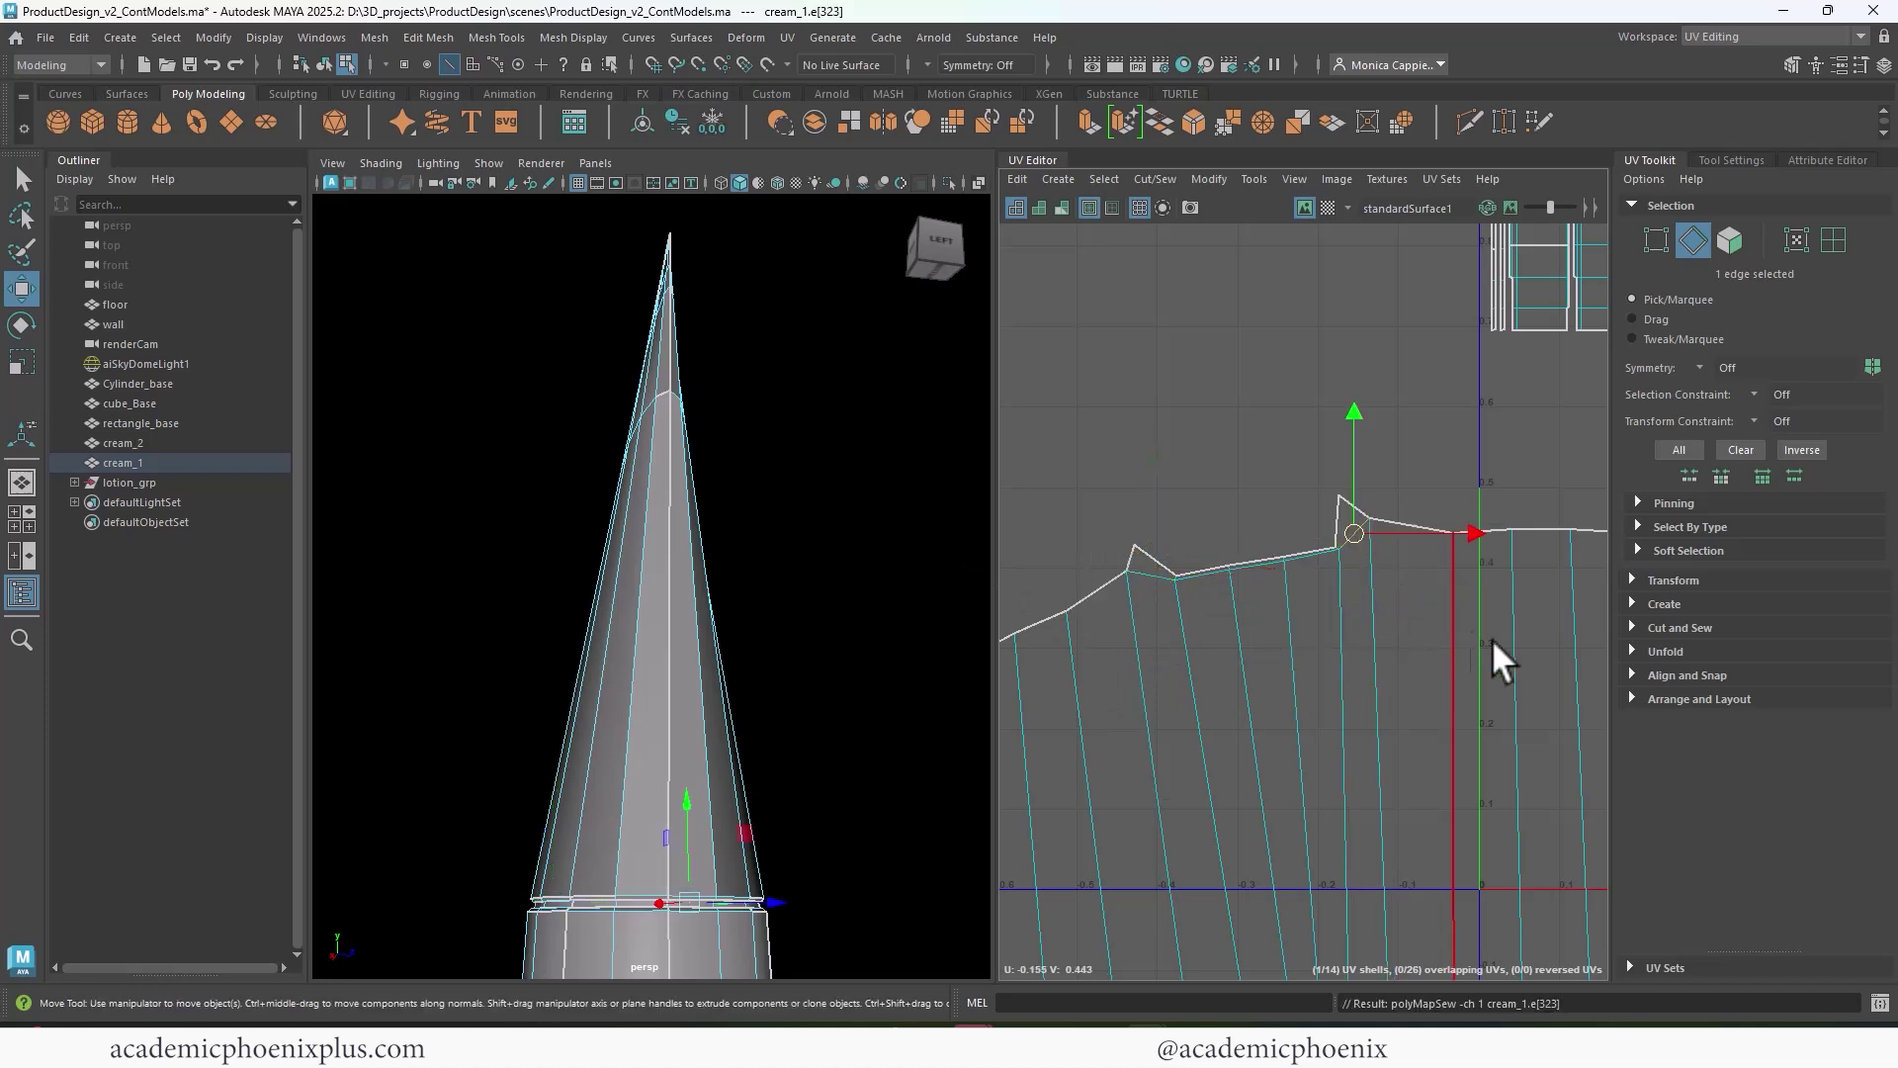
- Sew the remaining narrow flap near the right end of the tube body shell's upper border
alt+middle_drag(1468, 645, 1254, 655)
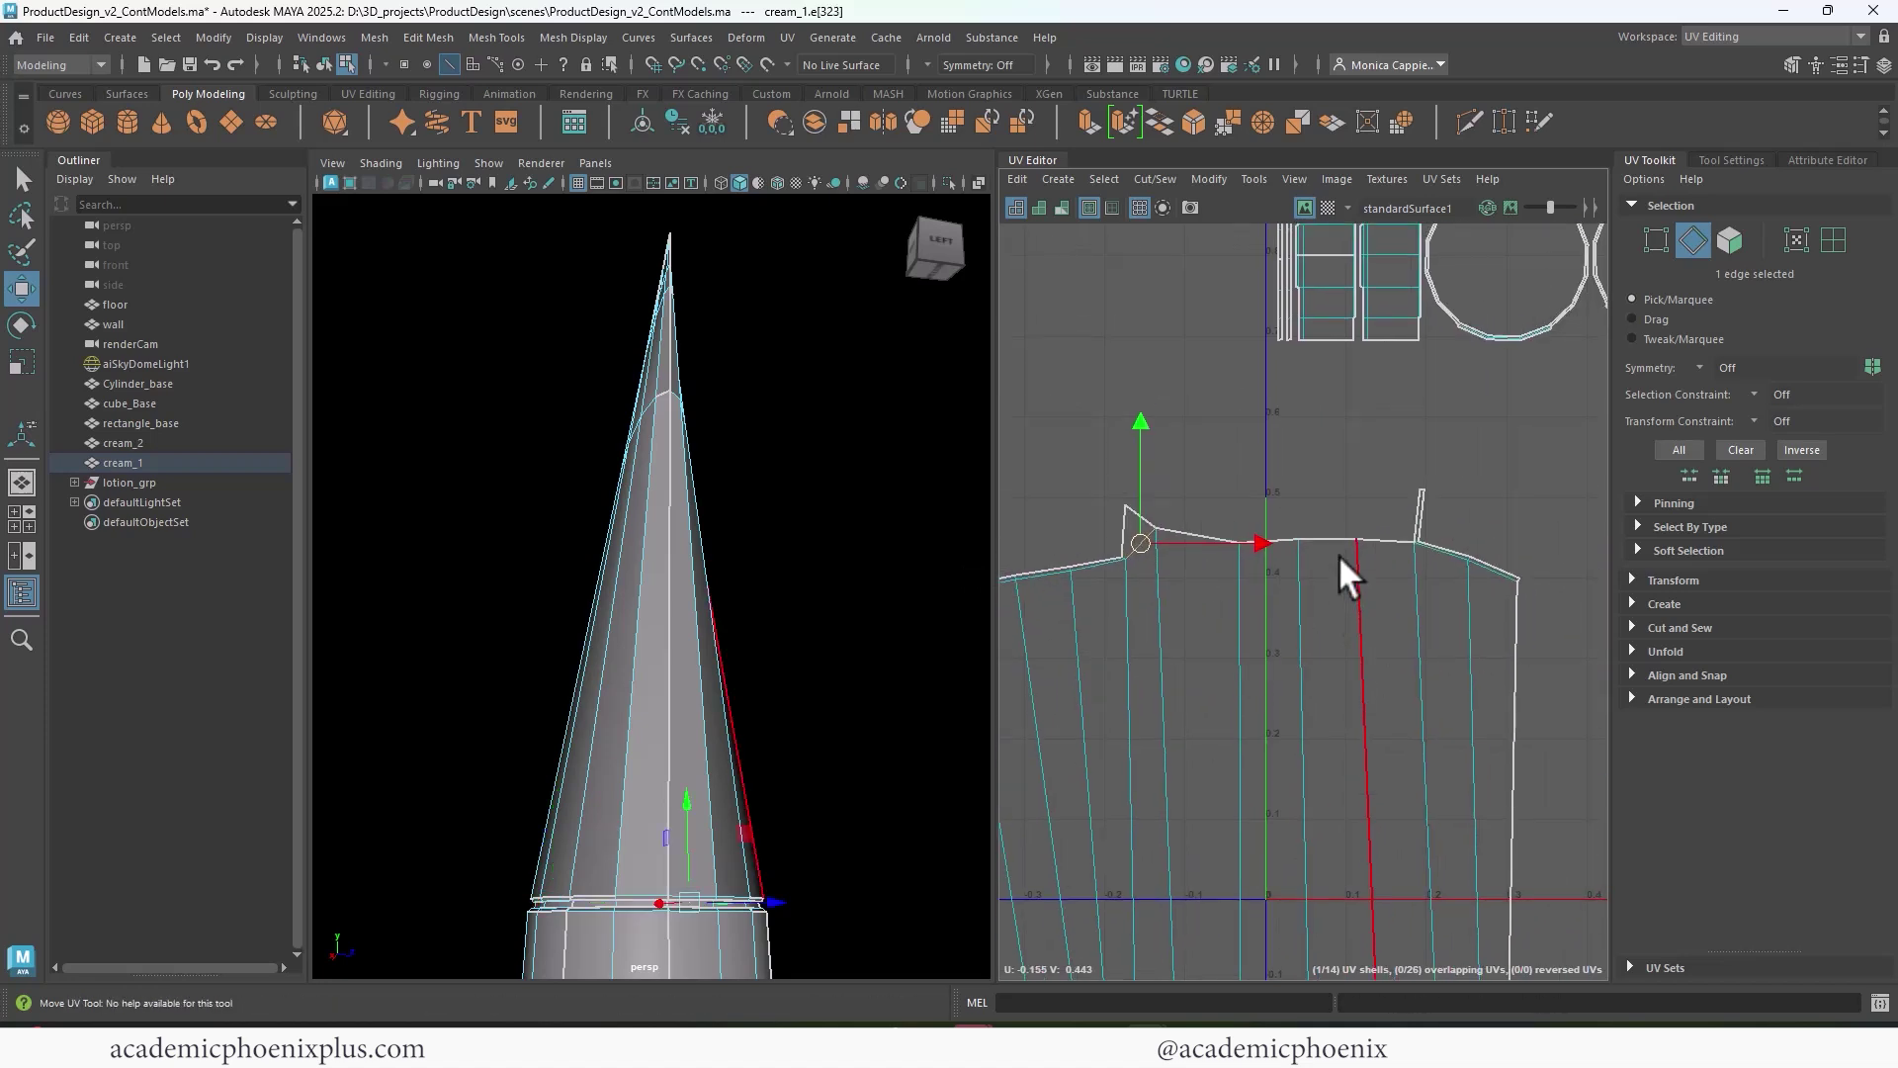
click(1391, 540)
key(shift+s)
- Locate the ring strip matching the body shell's upper border and cut the three middle edges along the first ring's upper part
click(1379, 653)
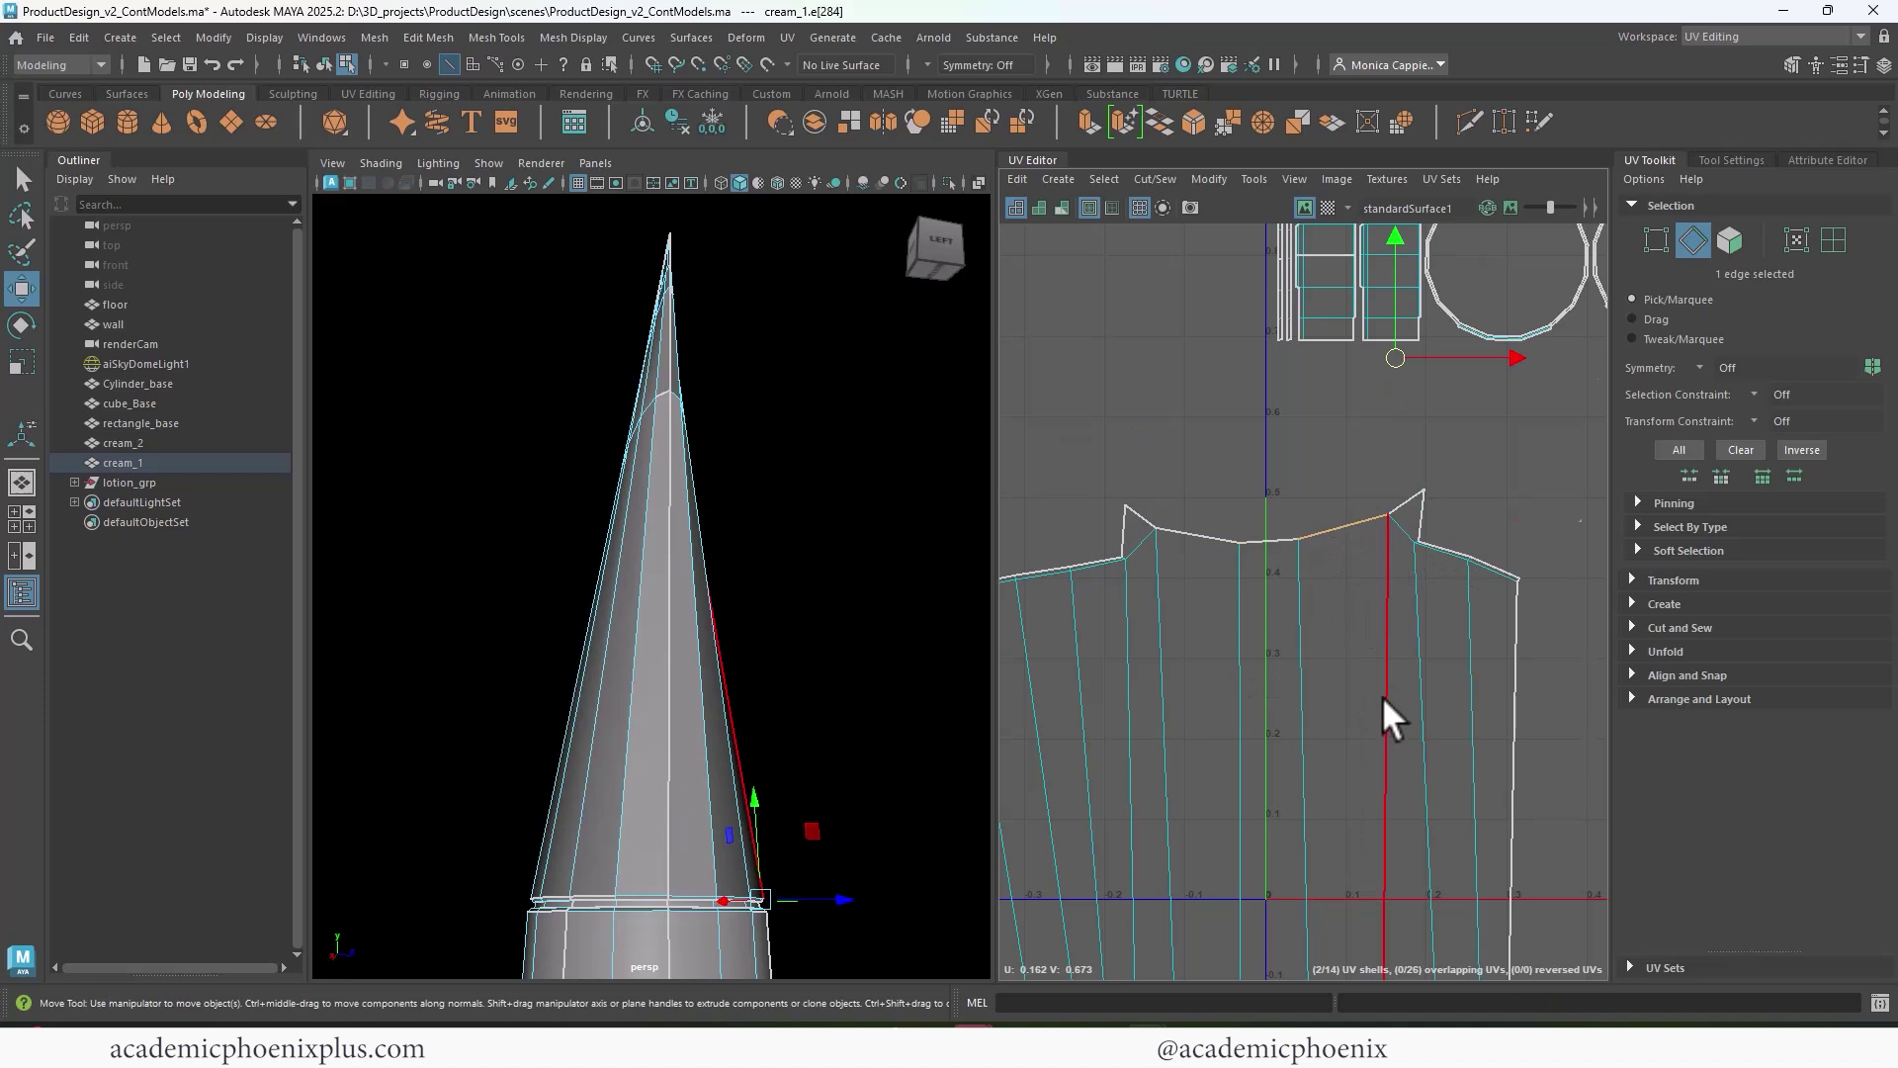
key(f)
alt+middle_drag(1347, 608, 1139, 763)
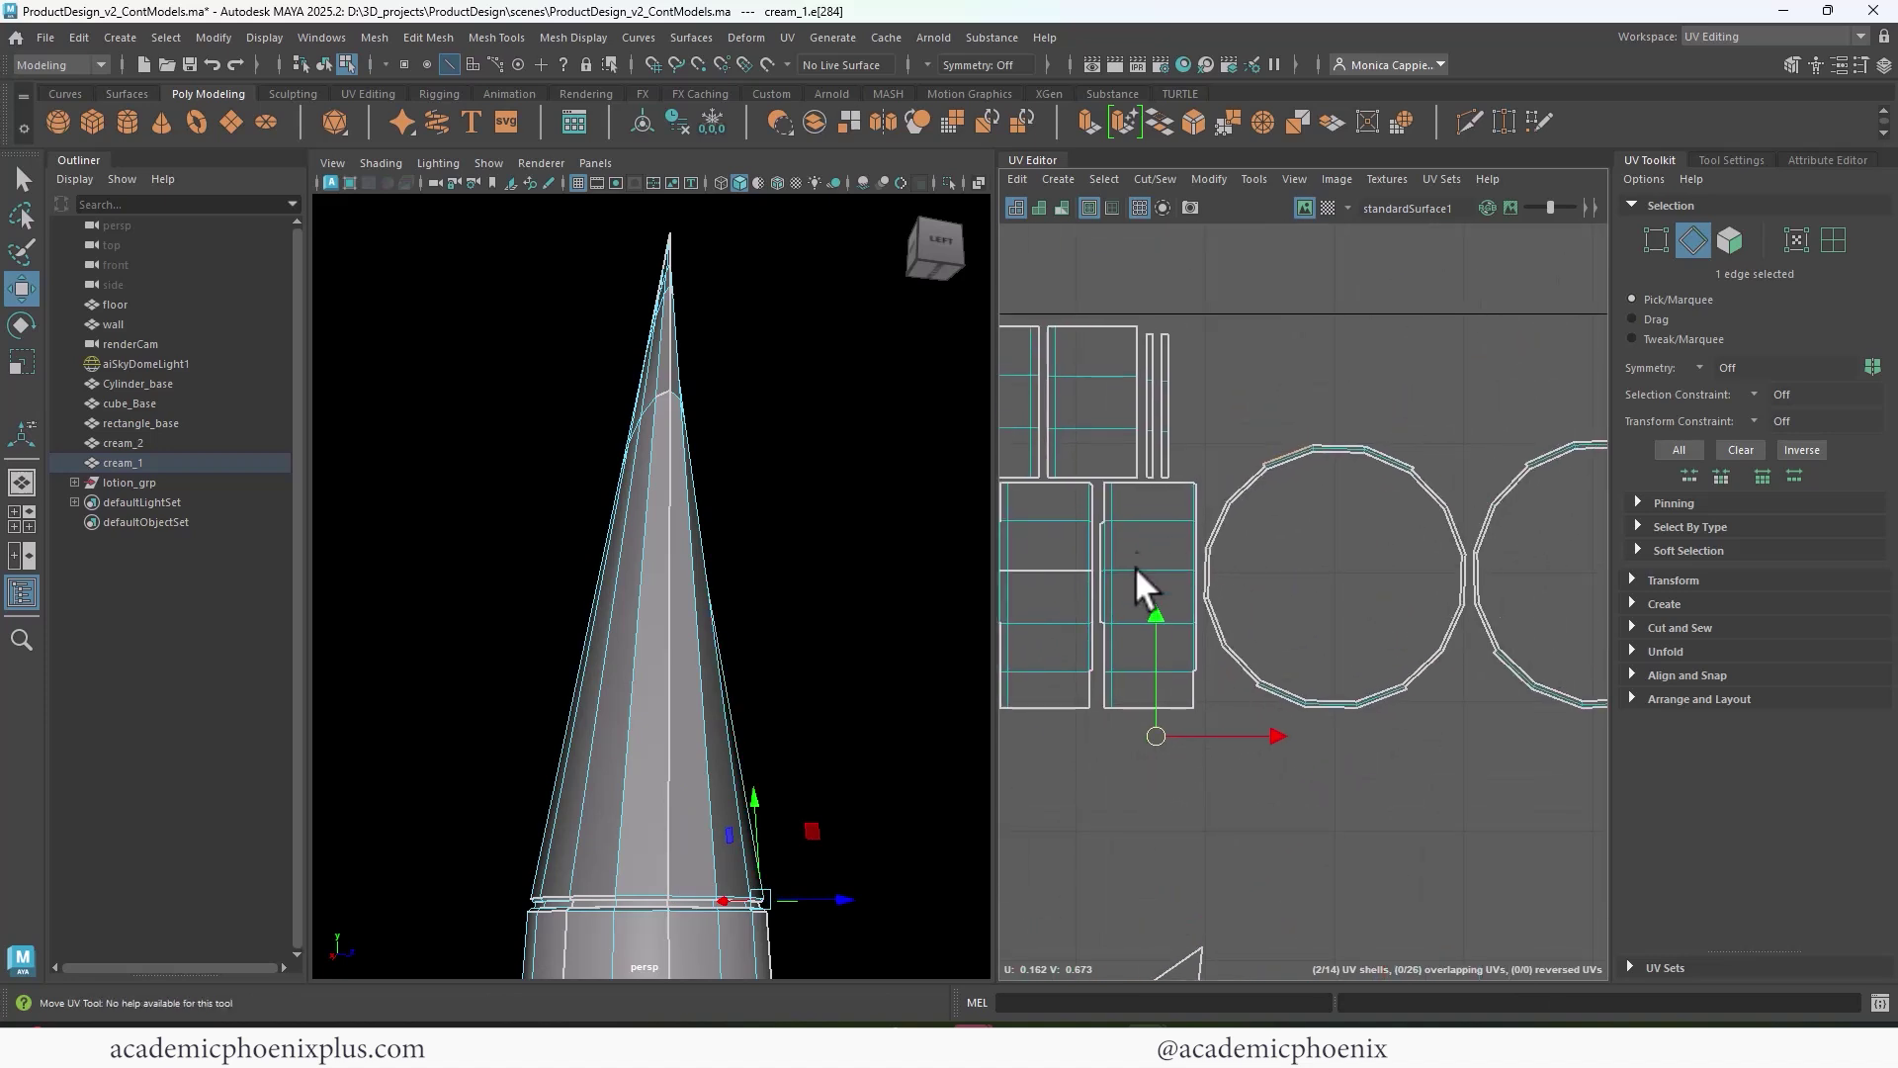
alt+right_drag(1334, 534, 1687, 585)
alt+right_drag(1281, 467, 1544, 479)
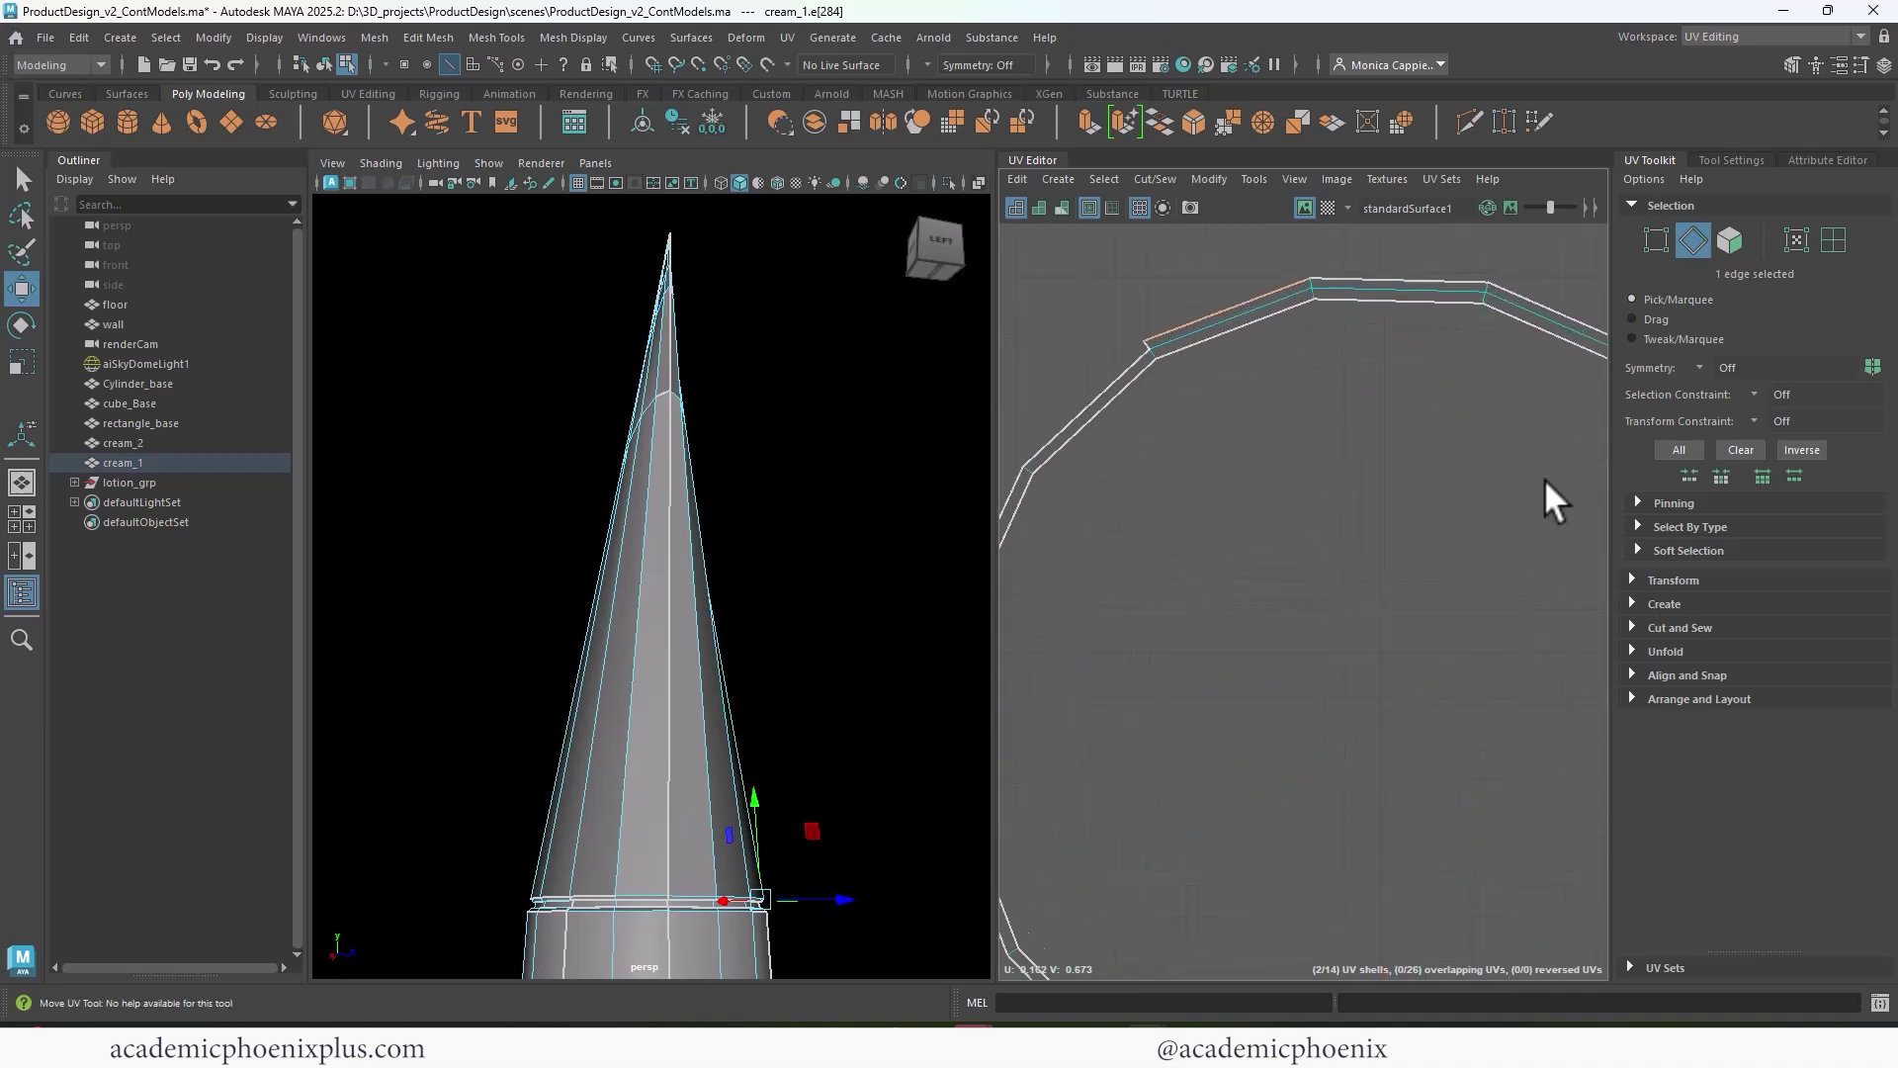
alt+middle_drag(1400, 381, 1250, 465)
right_click(1257, 360)
right_drag(1261, 362, 1172, 406)
double_click(1243, 368)
shift+right_click(1246, 379)
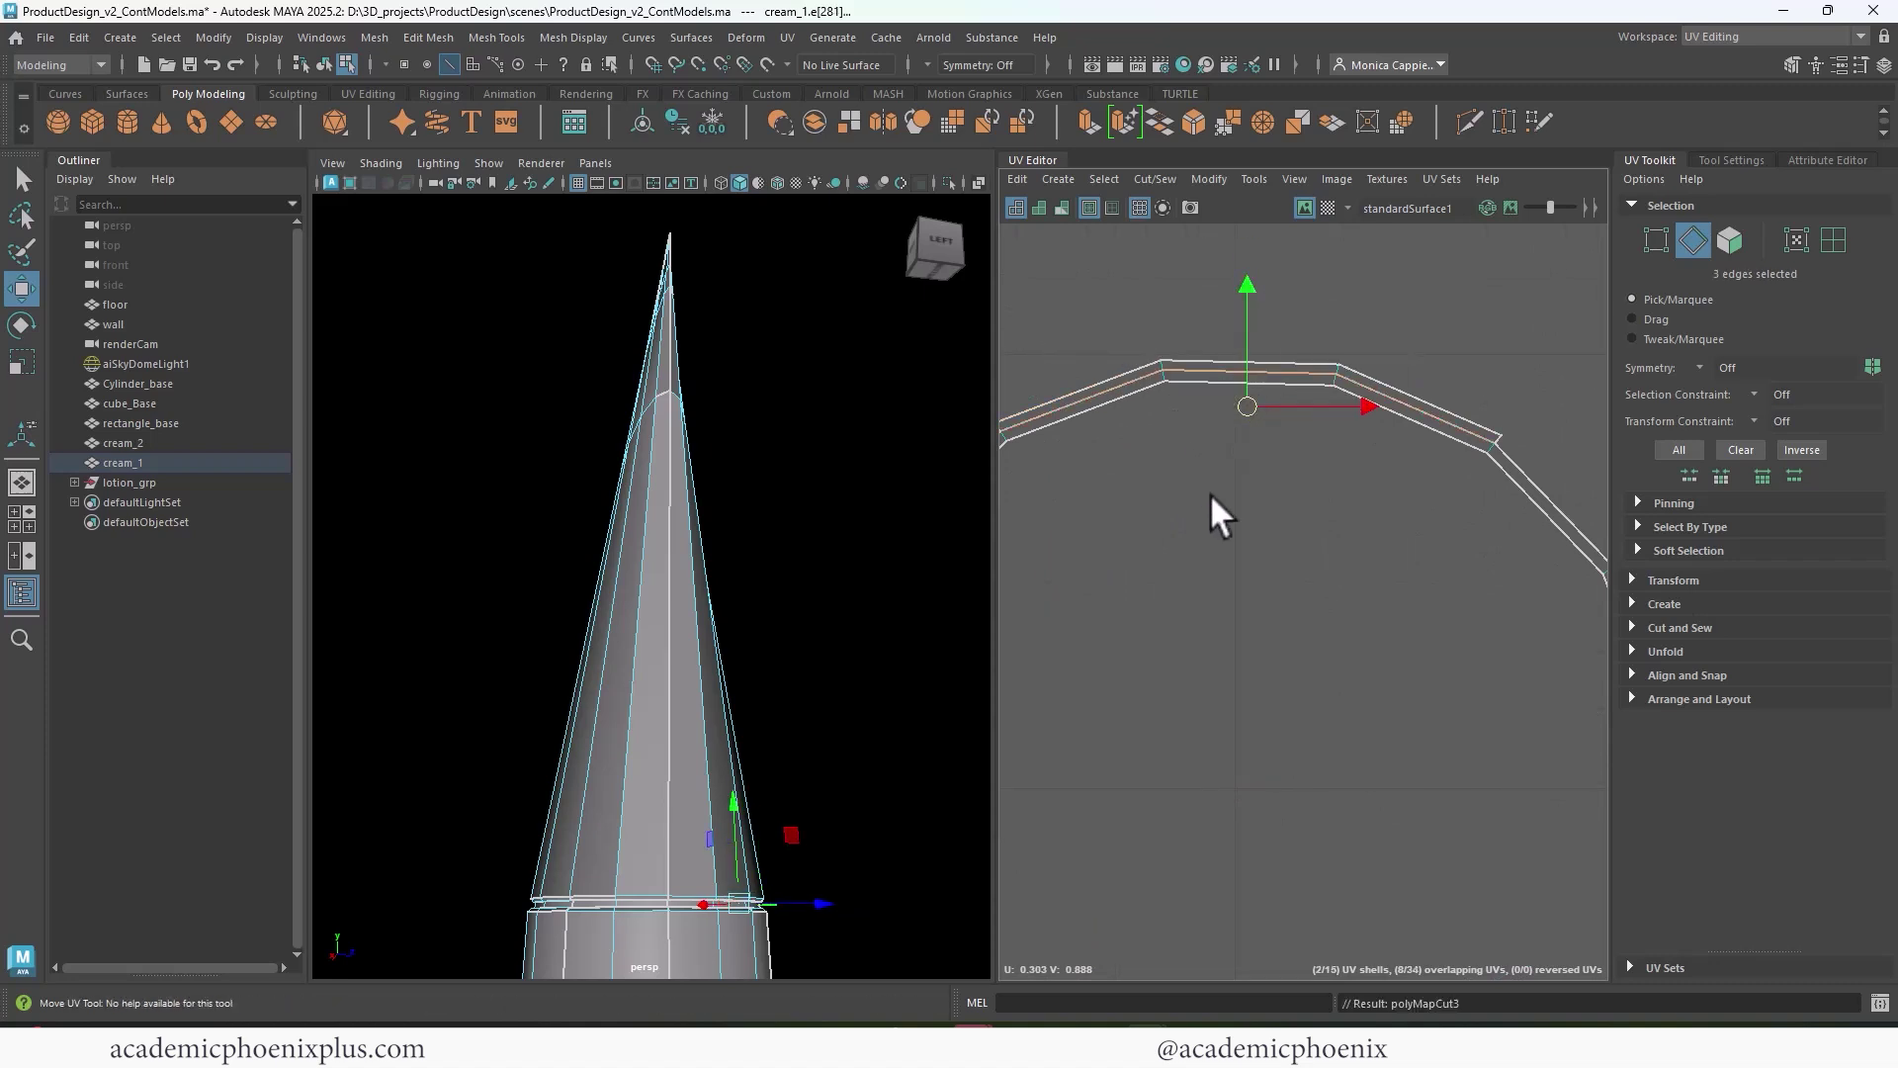
- Move and sew the cut ring strip onto the three matching edges of the tube body shell's upper border
alt+middle_drag(1324, 708, 1732, 419)
alt+right_drag(1552, 450, 1285, 534)
alt+middle_drag(1156, 598, 1284, 453)
alt+right_drag(1284, 453, 1018, 466)
alt+middle_drag(1018, 467, 1455, 224)
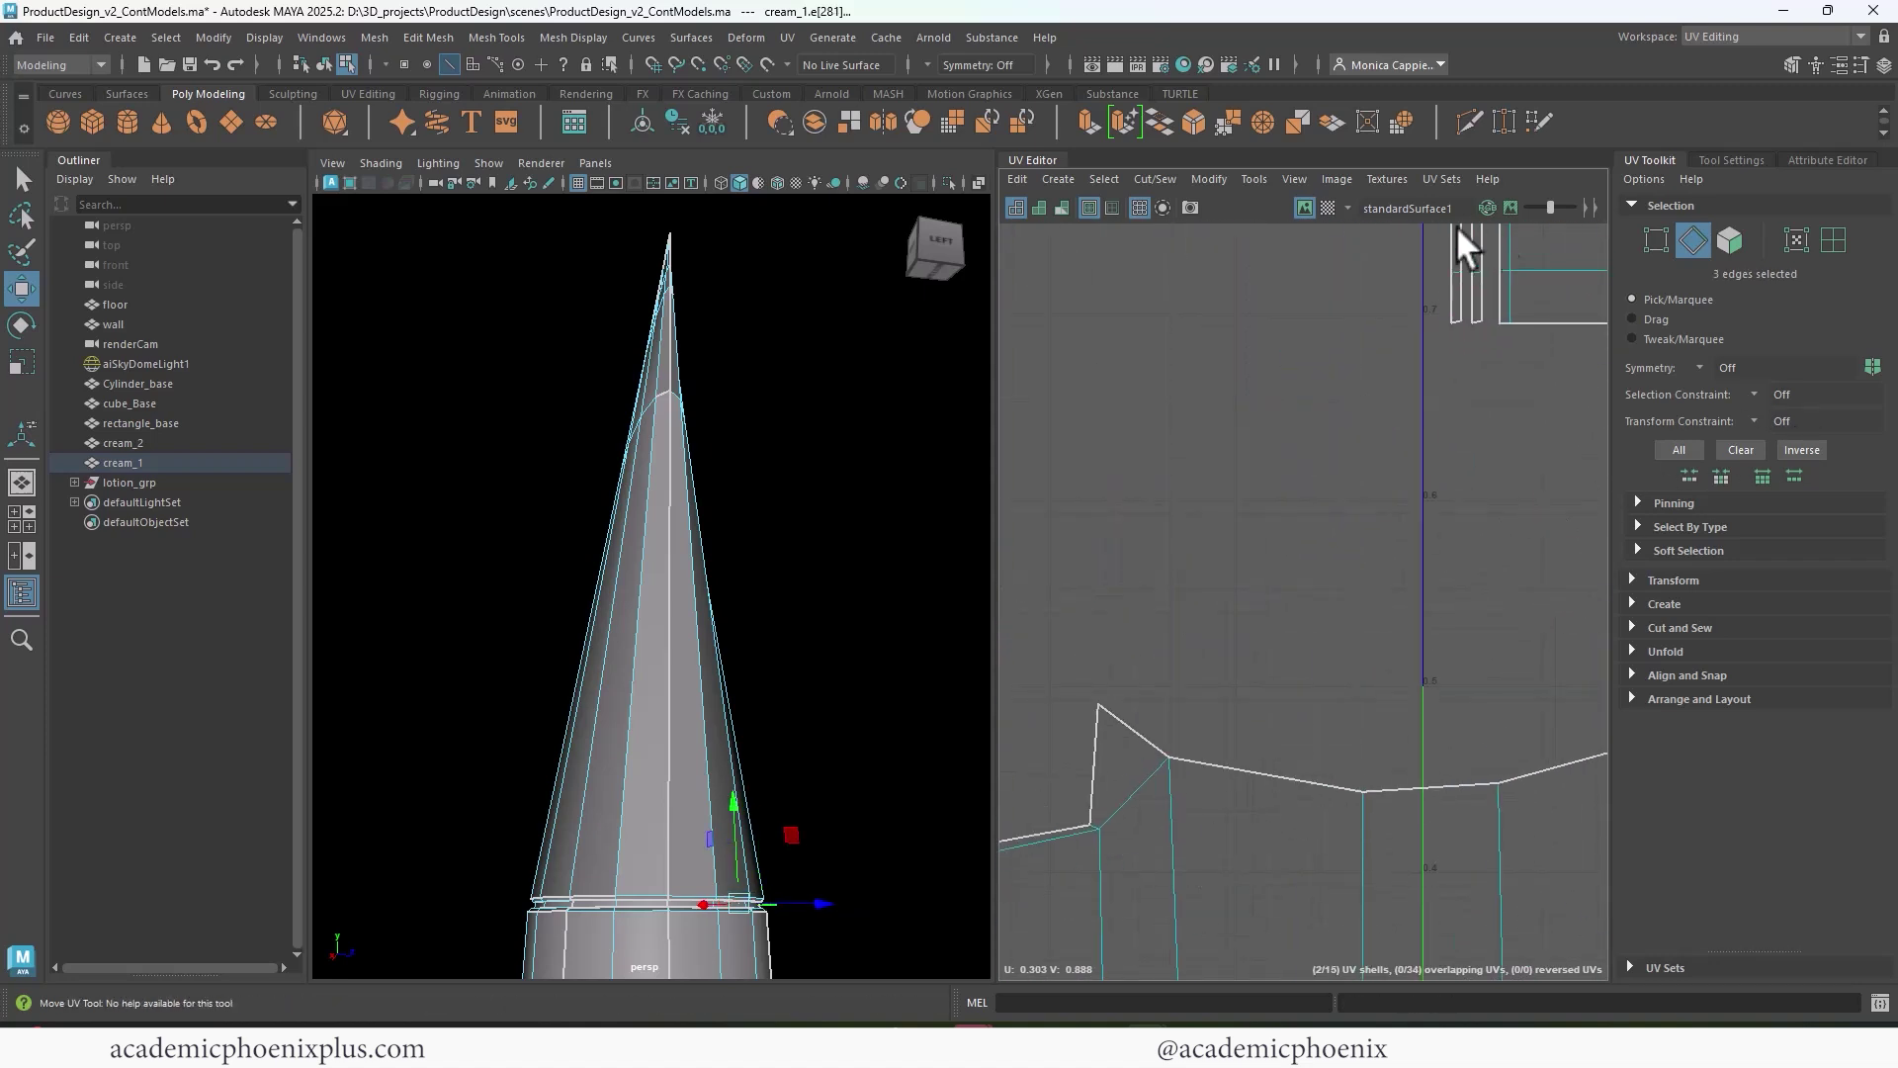
alt+middle_drag(1385, 614, 1240, 369)
click(1264, 544)
shift+click(1386, 536)
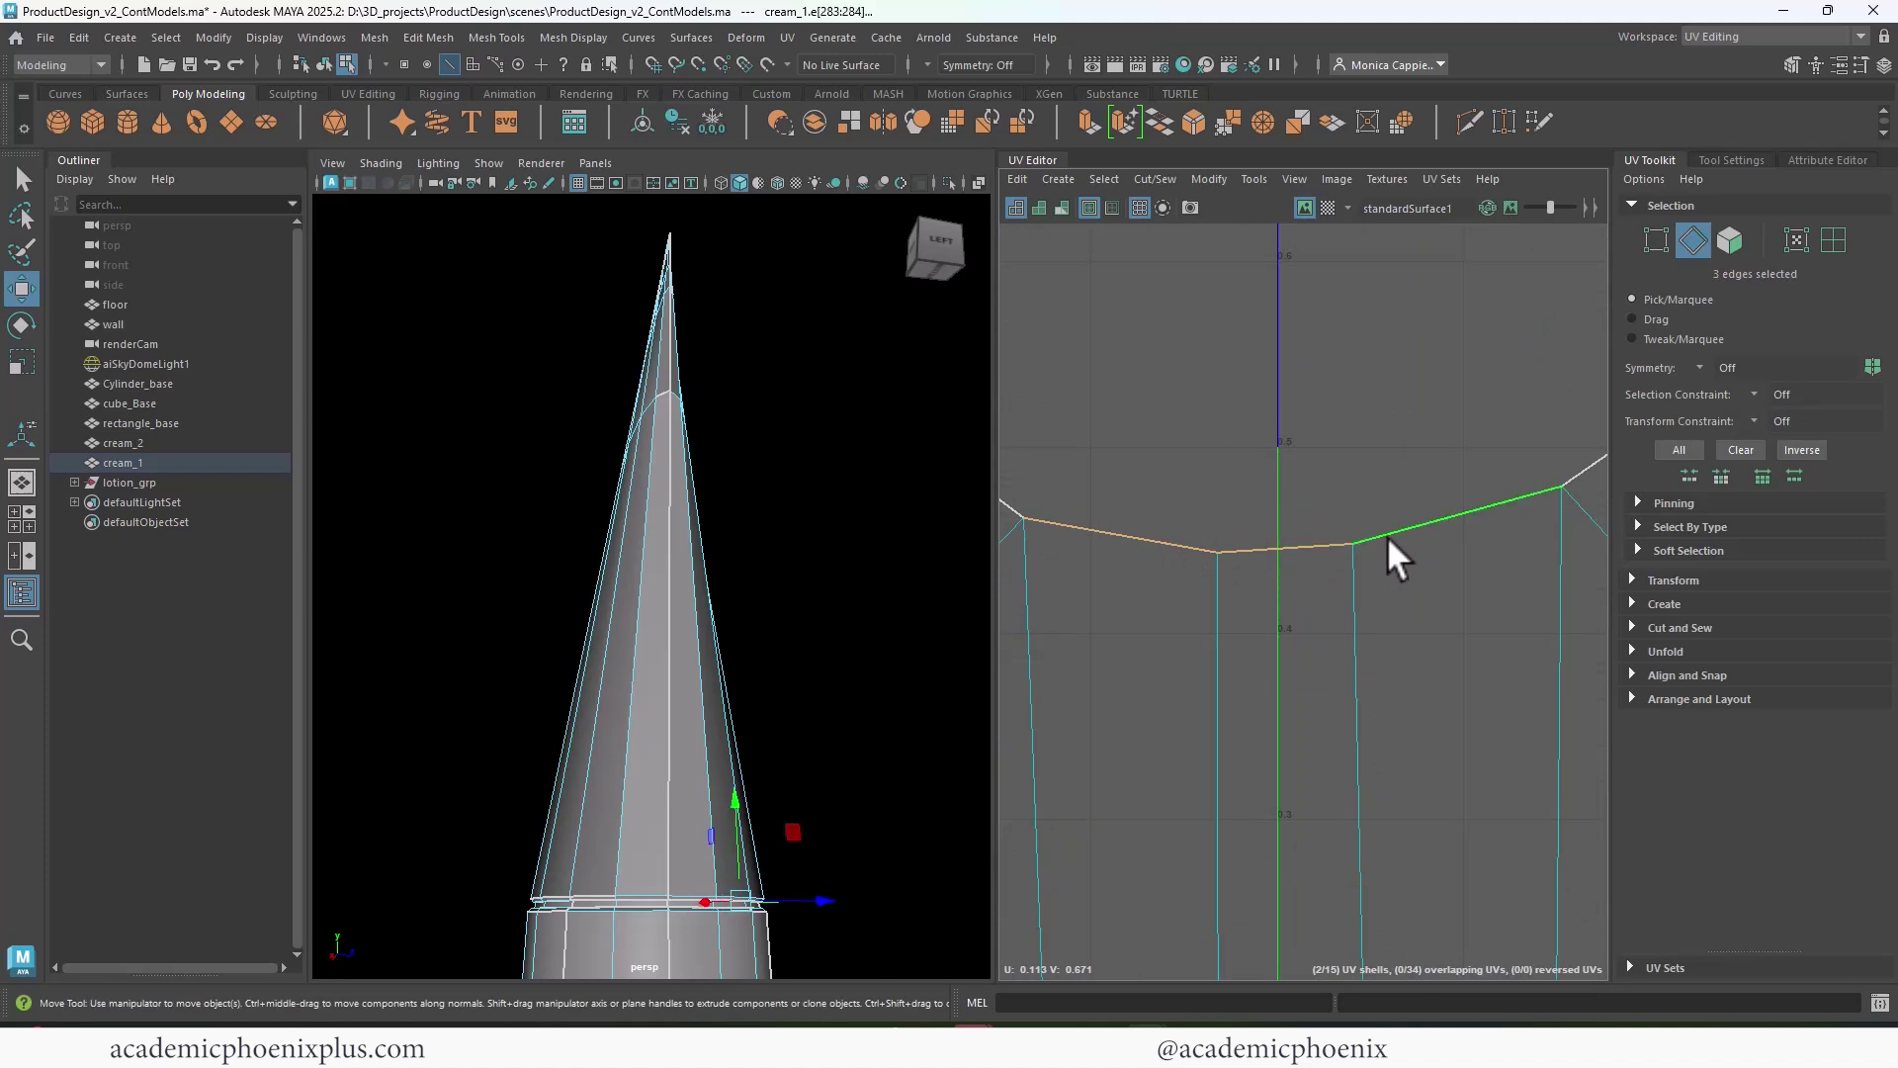
shift+right_click(1403, 536)
click(1377, 585)
- Sew the border edge of the pointed triangular face at the tube body shell's upper-left corner
scroll(1147, 550, down, 2)
alt+middle_drag(1147, 550, 1699, 273)
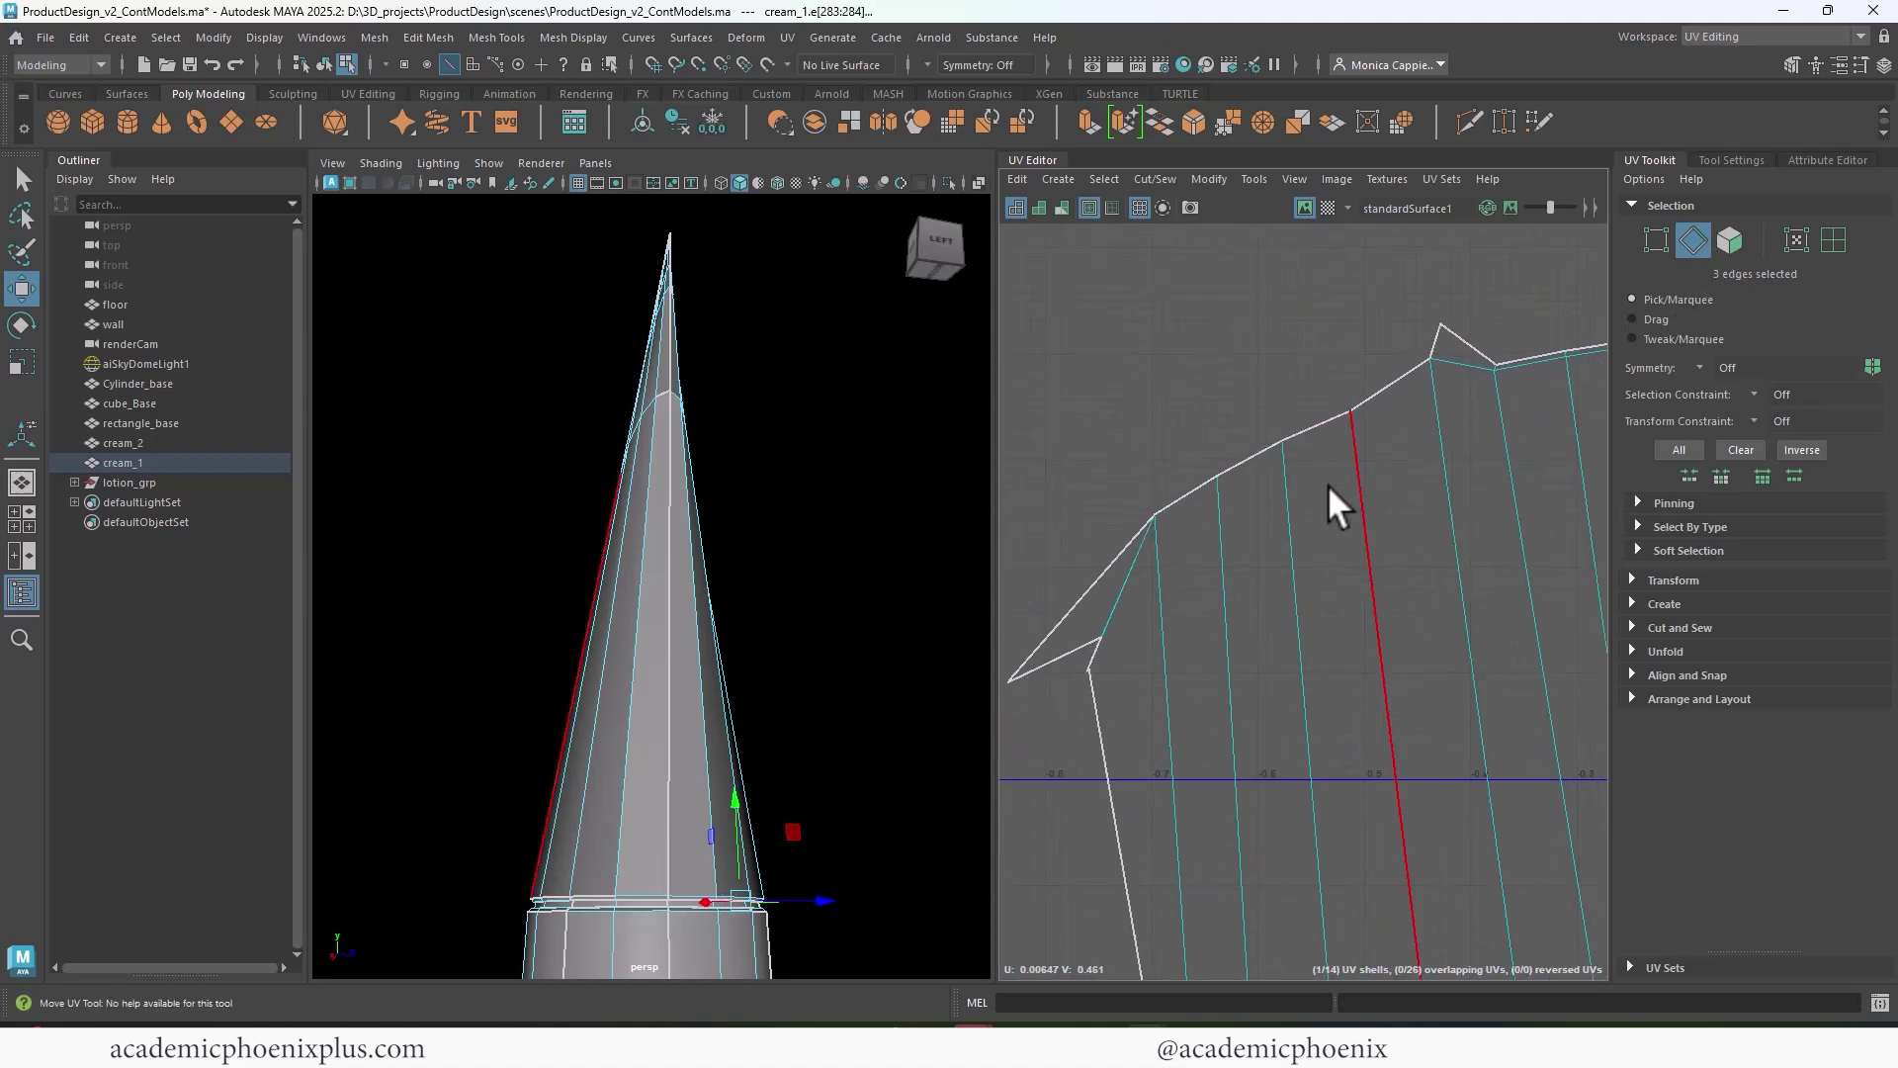
click(1177, 495)
click(1180, 495)
key(w)
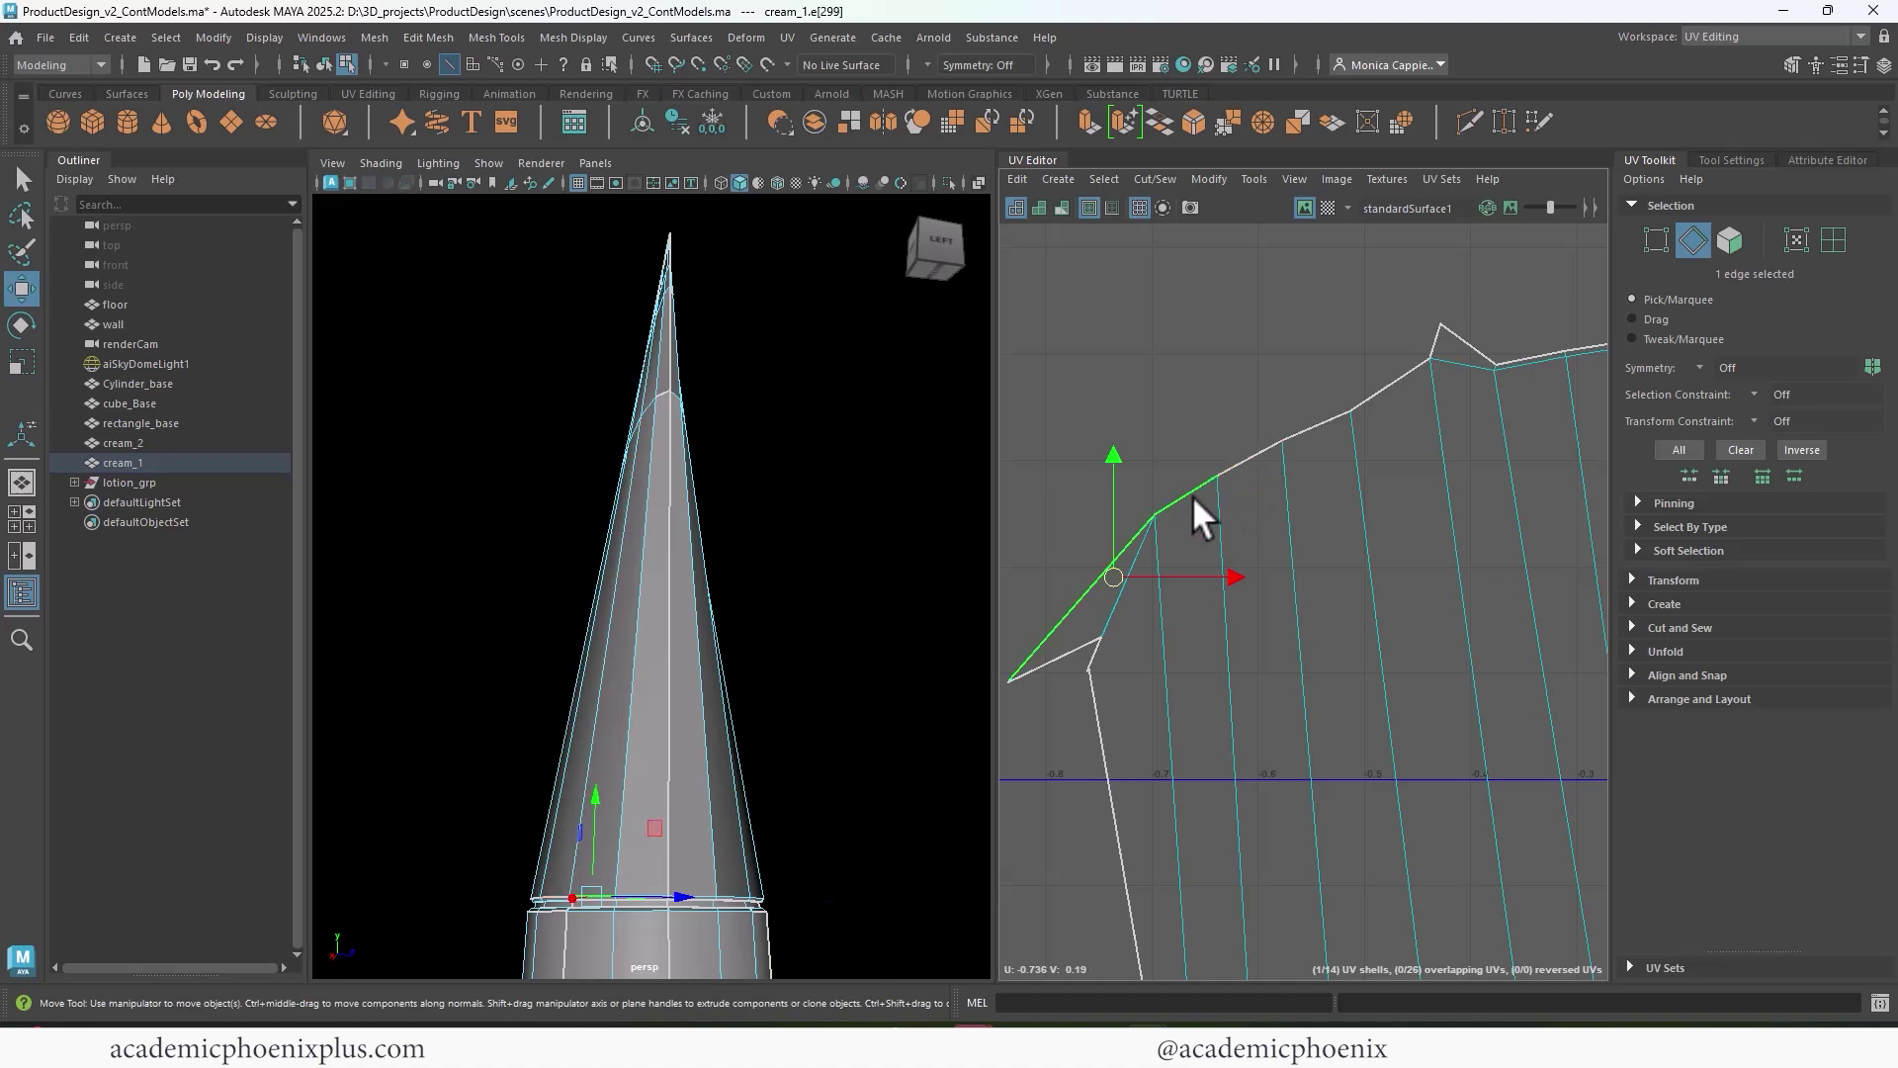
shift+right_drag(1204, 489, 1285, 524)
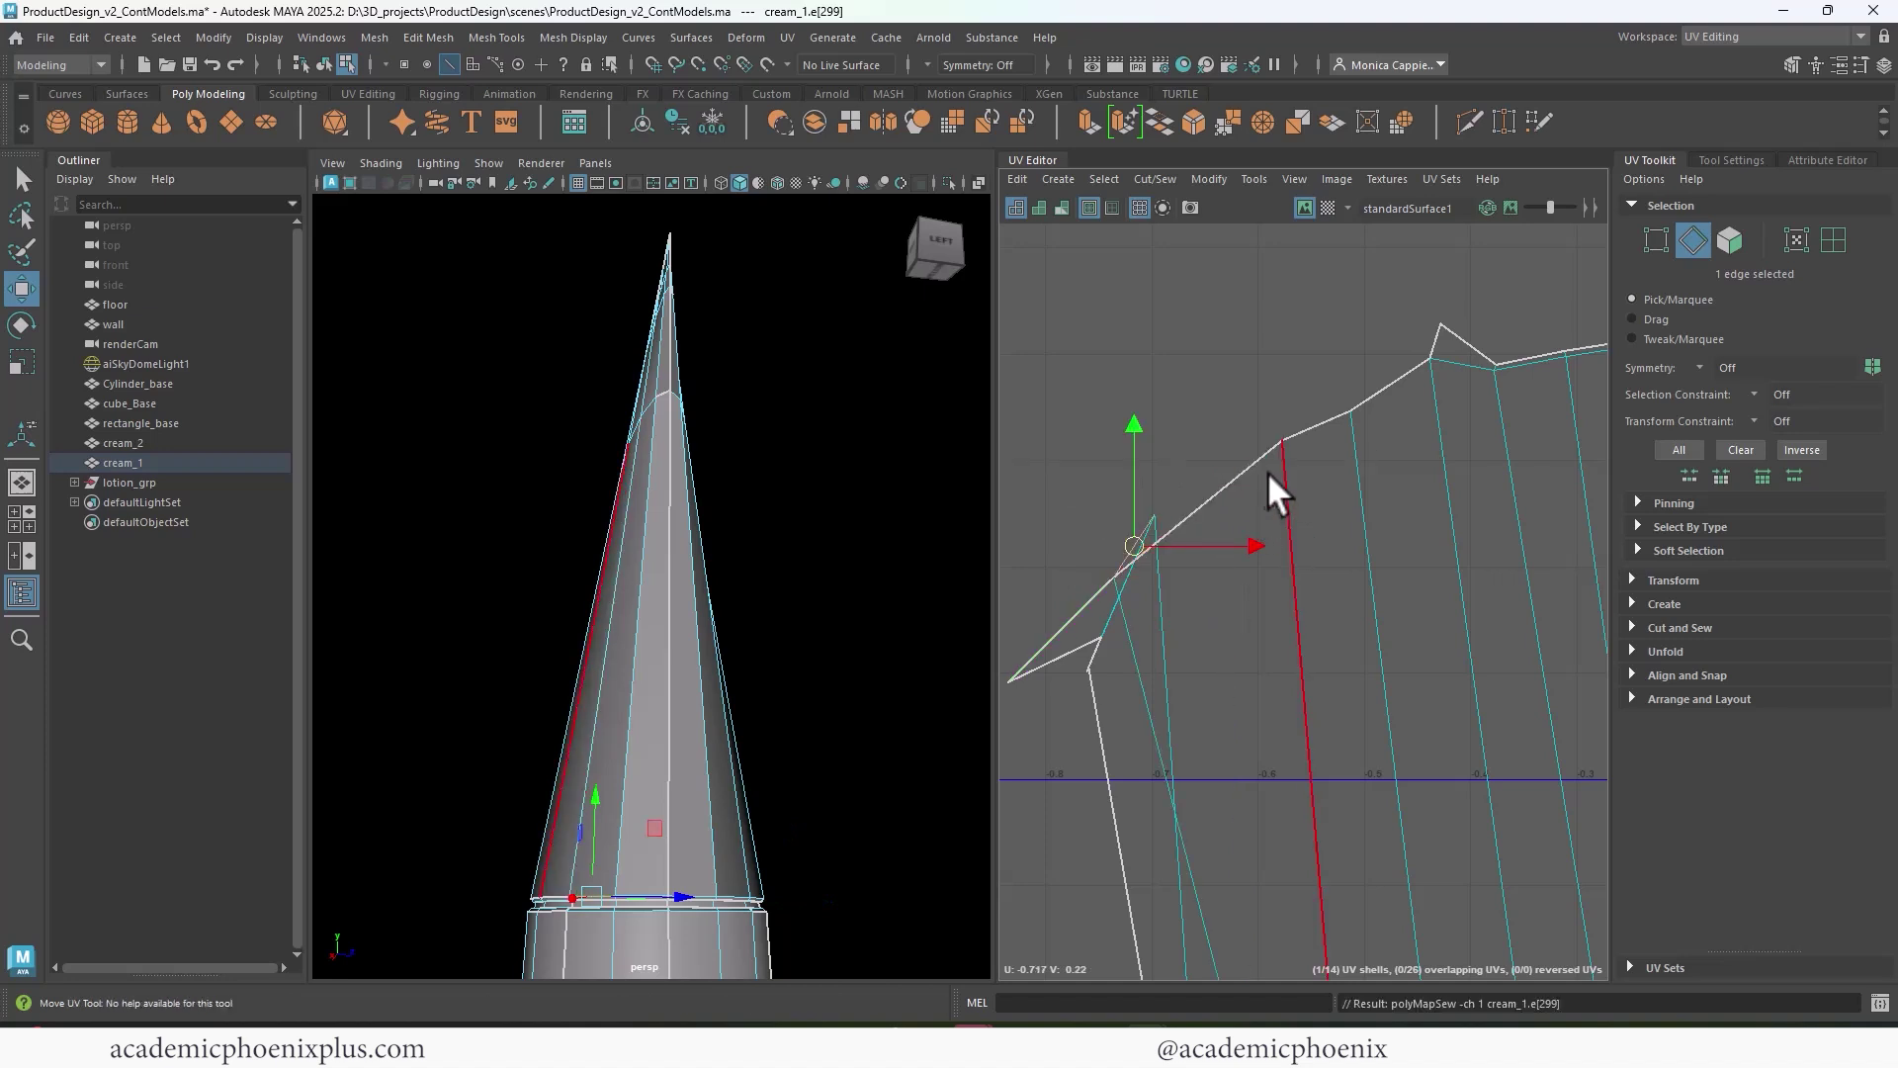
- Try to stitch the two border edges between the body shell's upper-left corner and the first spike
click(1317, 426)
shift+click(1377, 392)
shift+right_drag(1375, 423, 1382, 474)
scroll(1327, 537, down, 4)
key(ctrl+z)
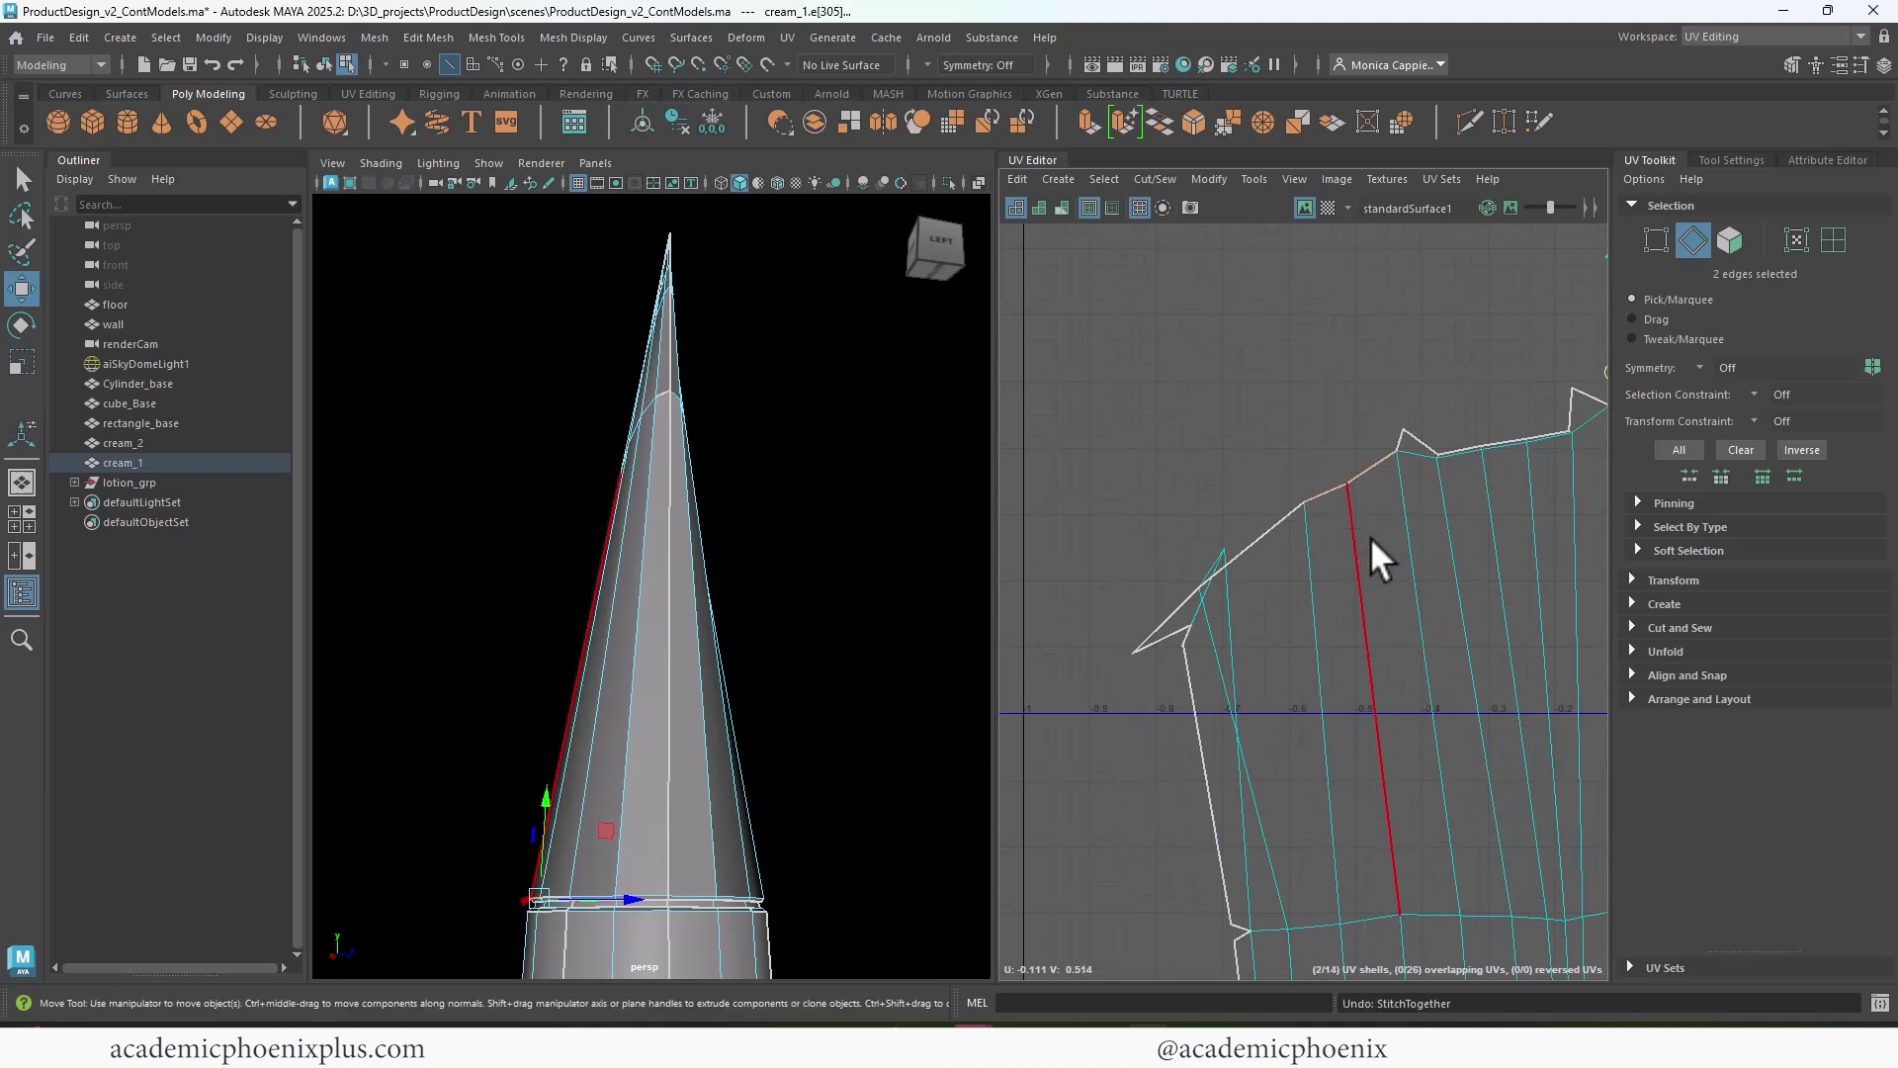
- Unfold the tube body shell to even out its spiky upper border
alt+middle_drag(1455, 522, 1227, 515)
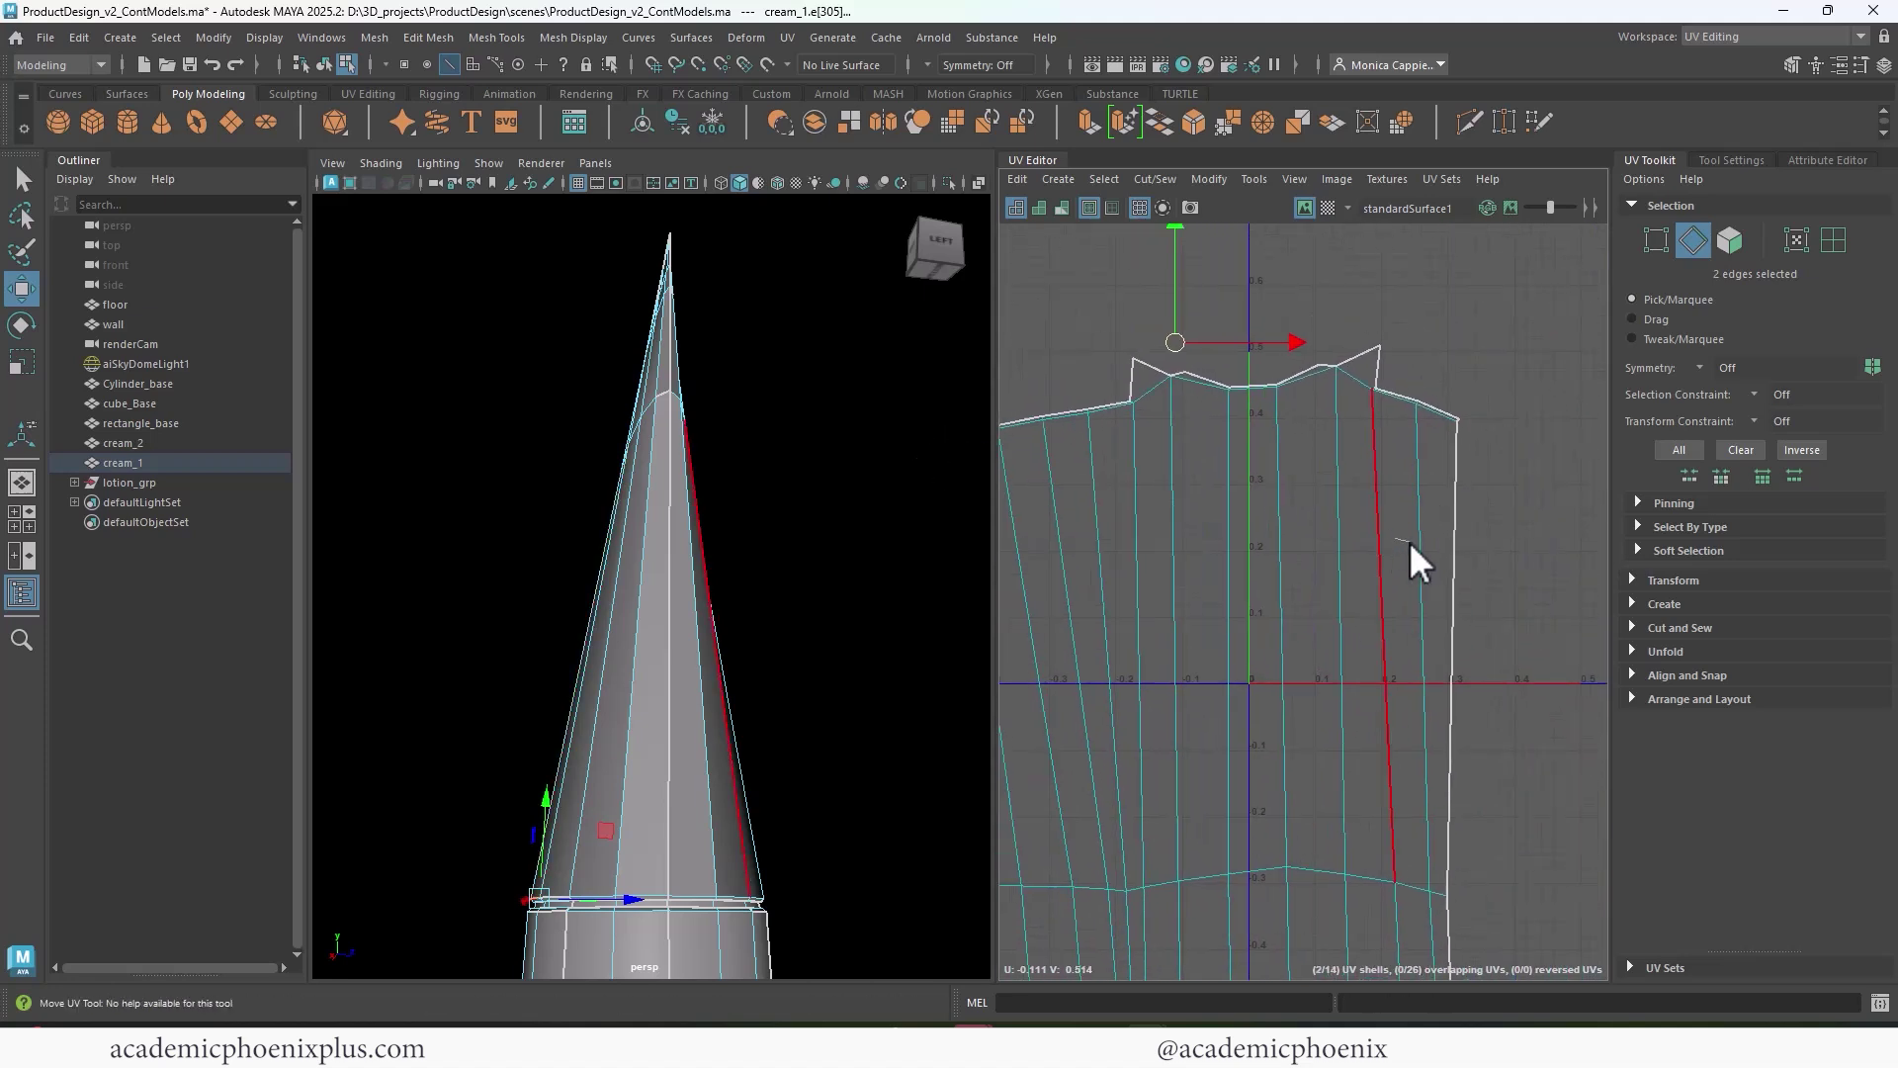
right_drag(1395, 538, 1135, 609)
click(1345, 593)
scroll(1174, 530, down, 3)
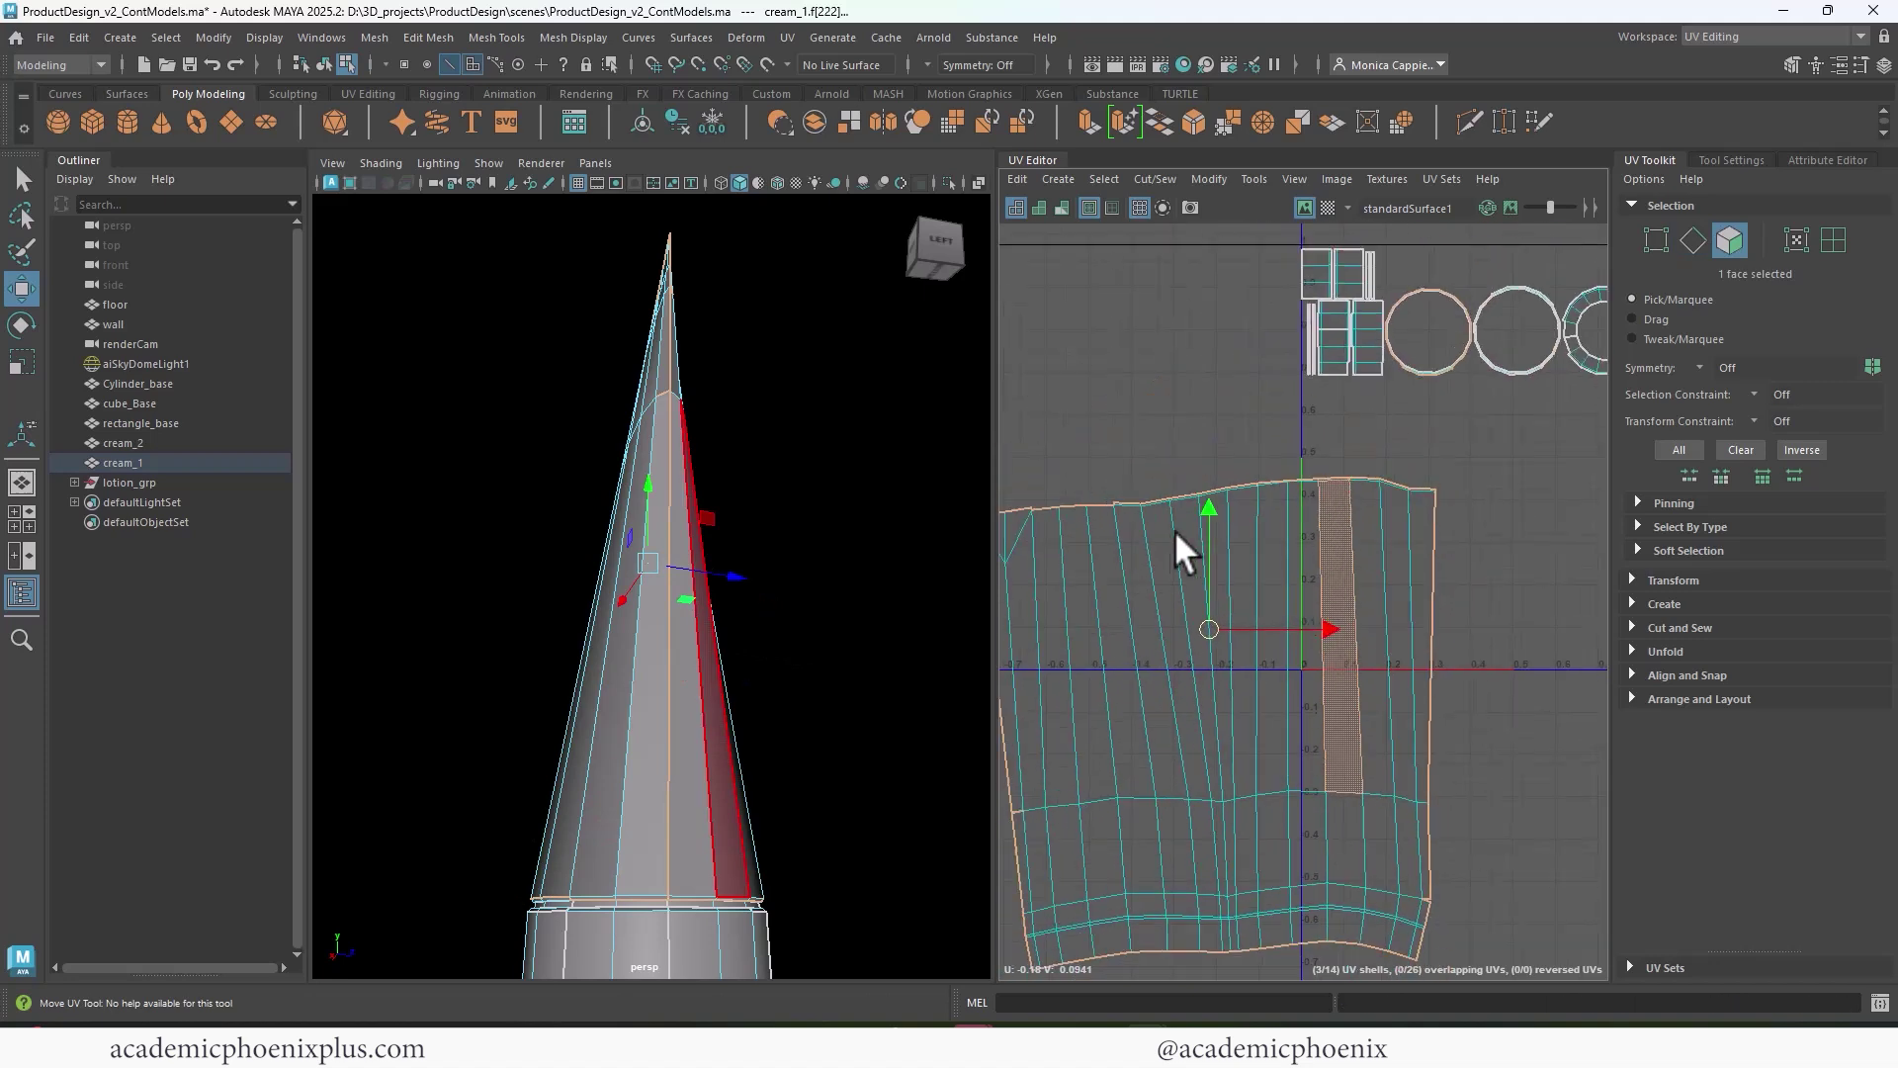
- Move the displaced UV point near the body shell's upper-left corner up to the level of the border
click(1165, 485)
right_drag(1165, 484, 1175, 484)
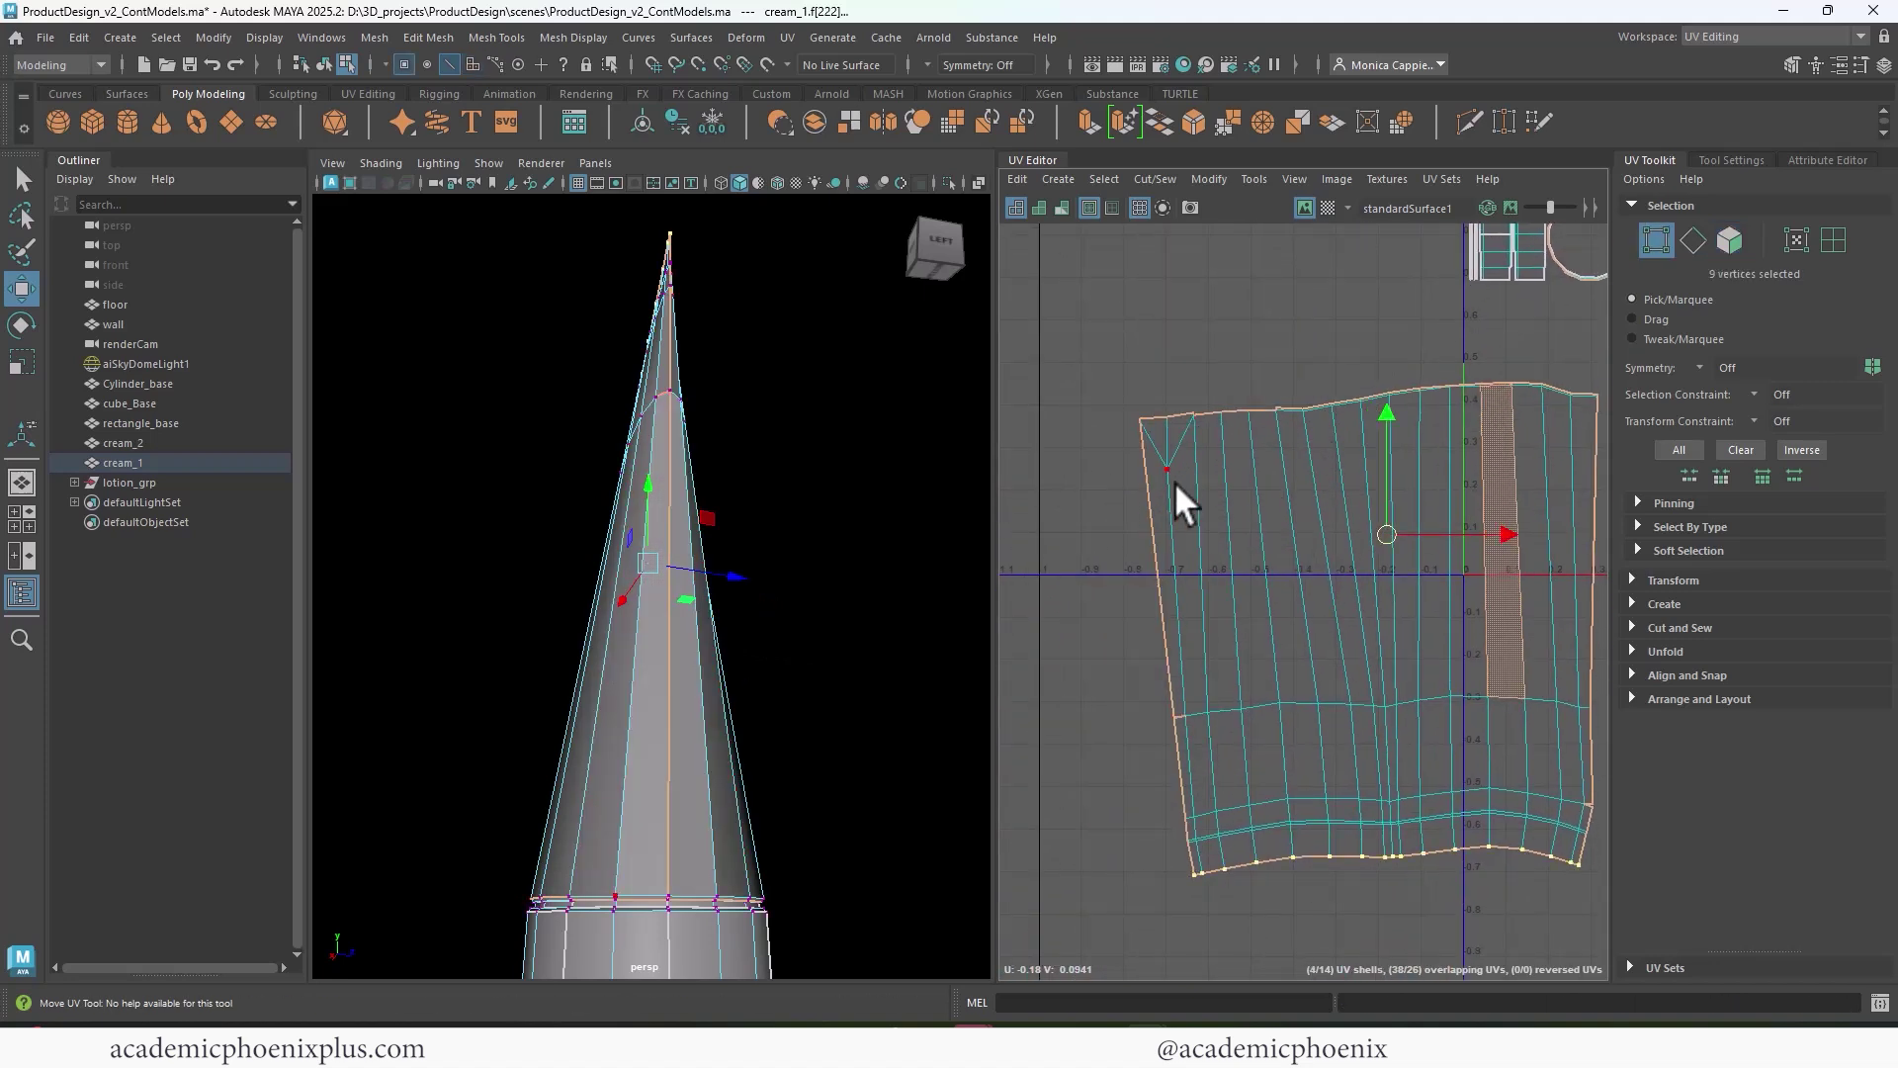
click(1167, 469)
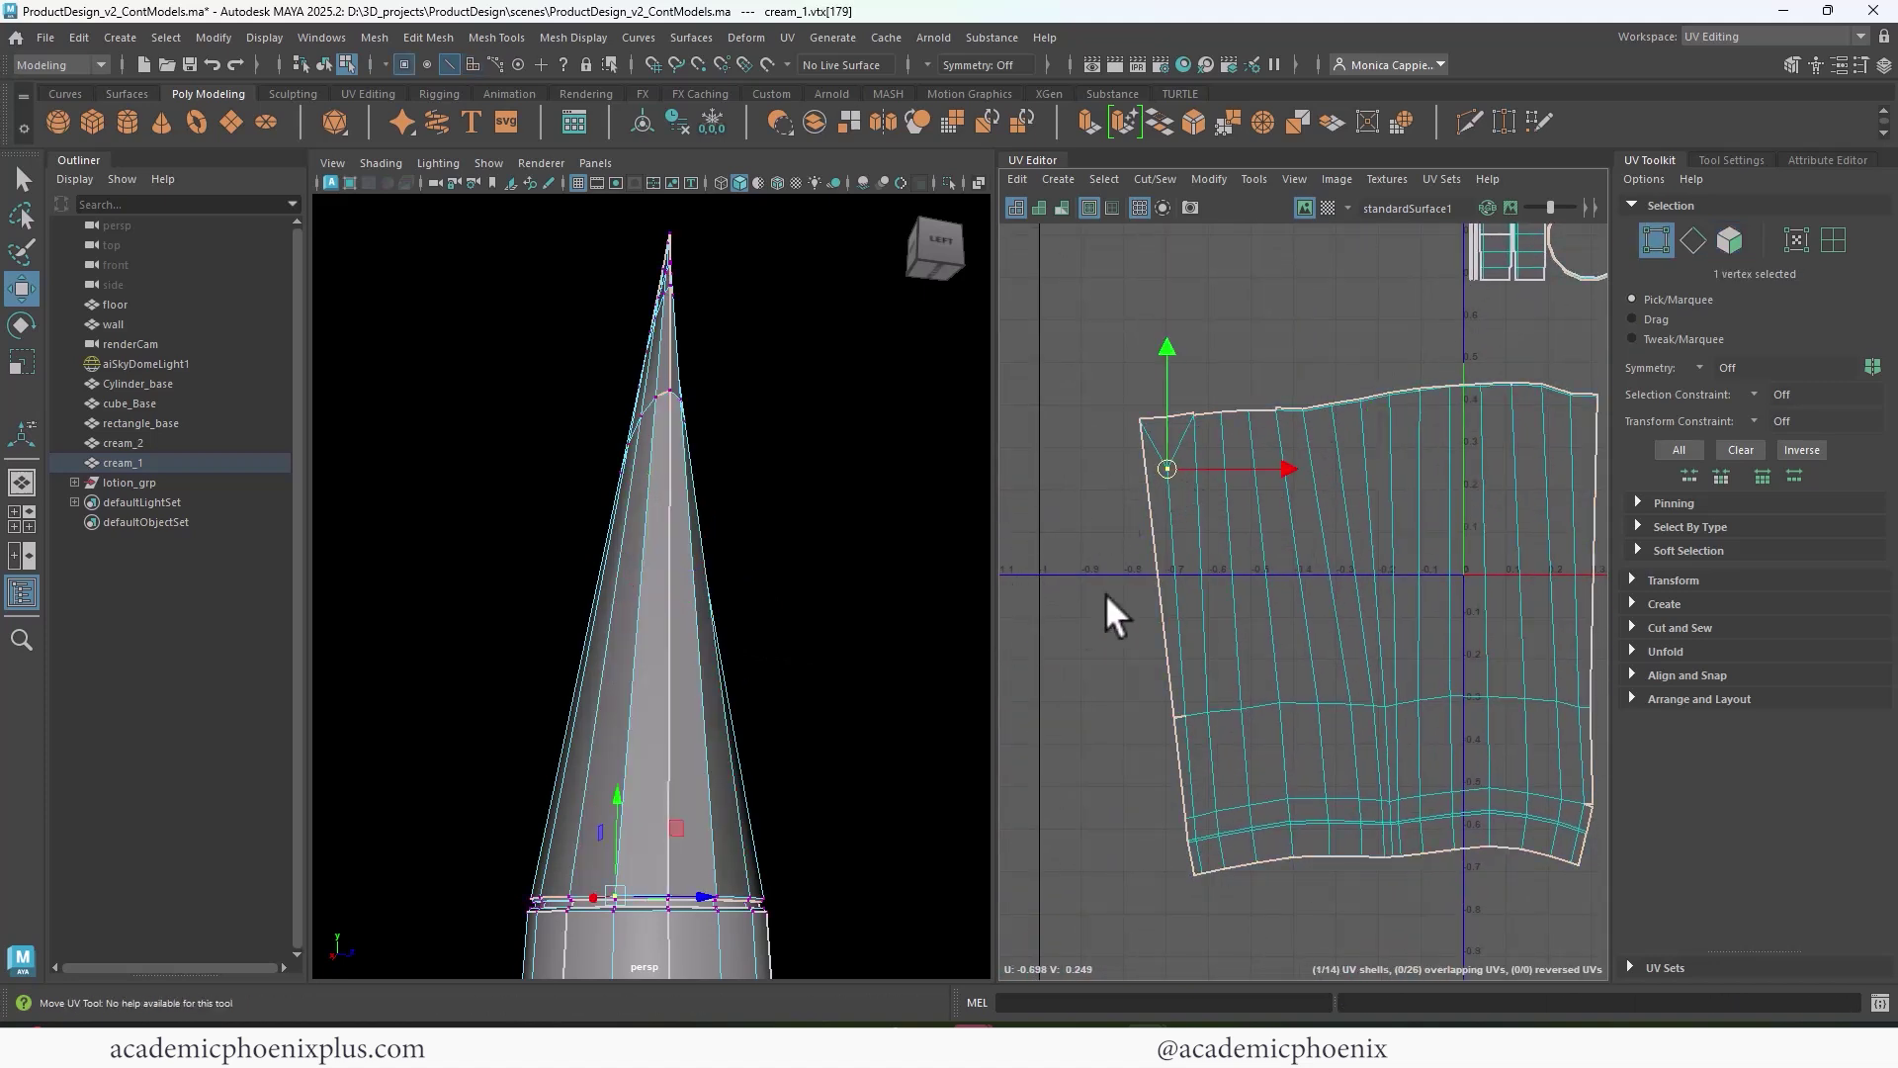
drag(1163, 461, 1167, 418)
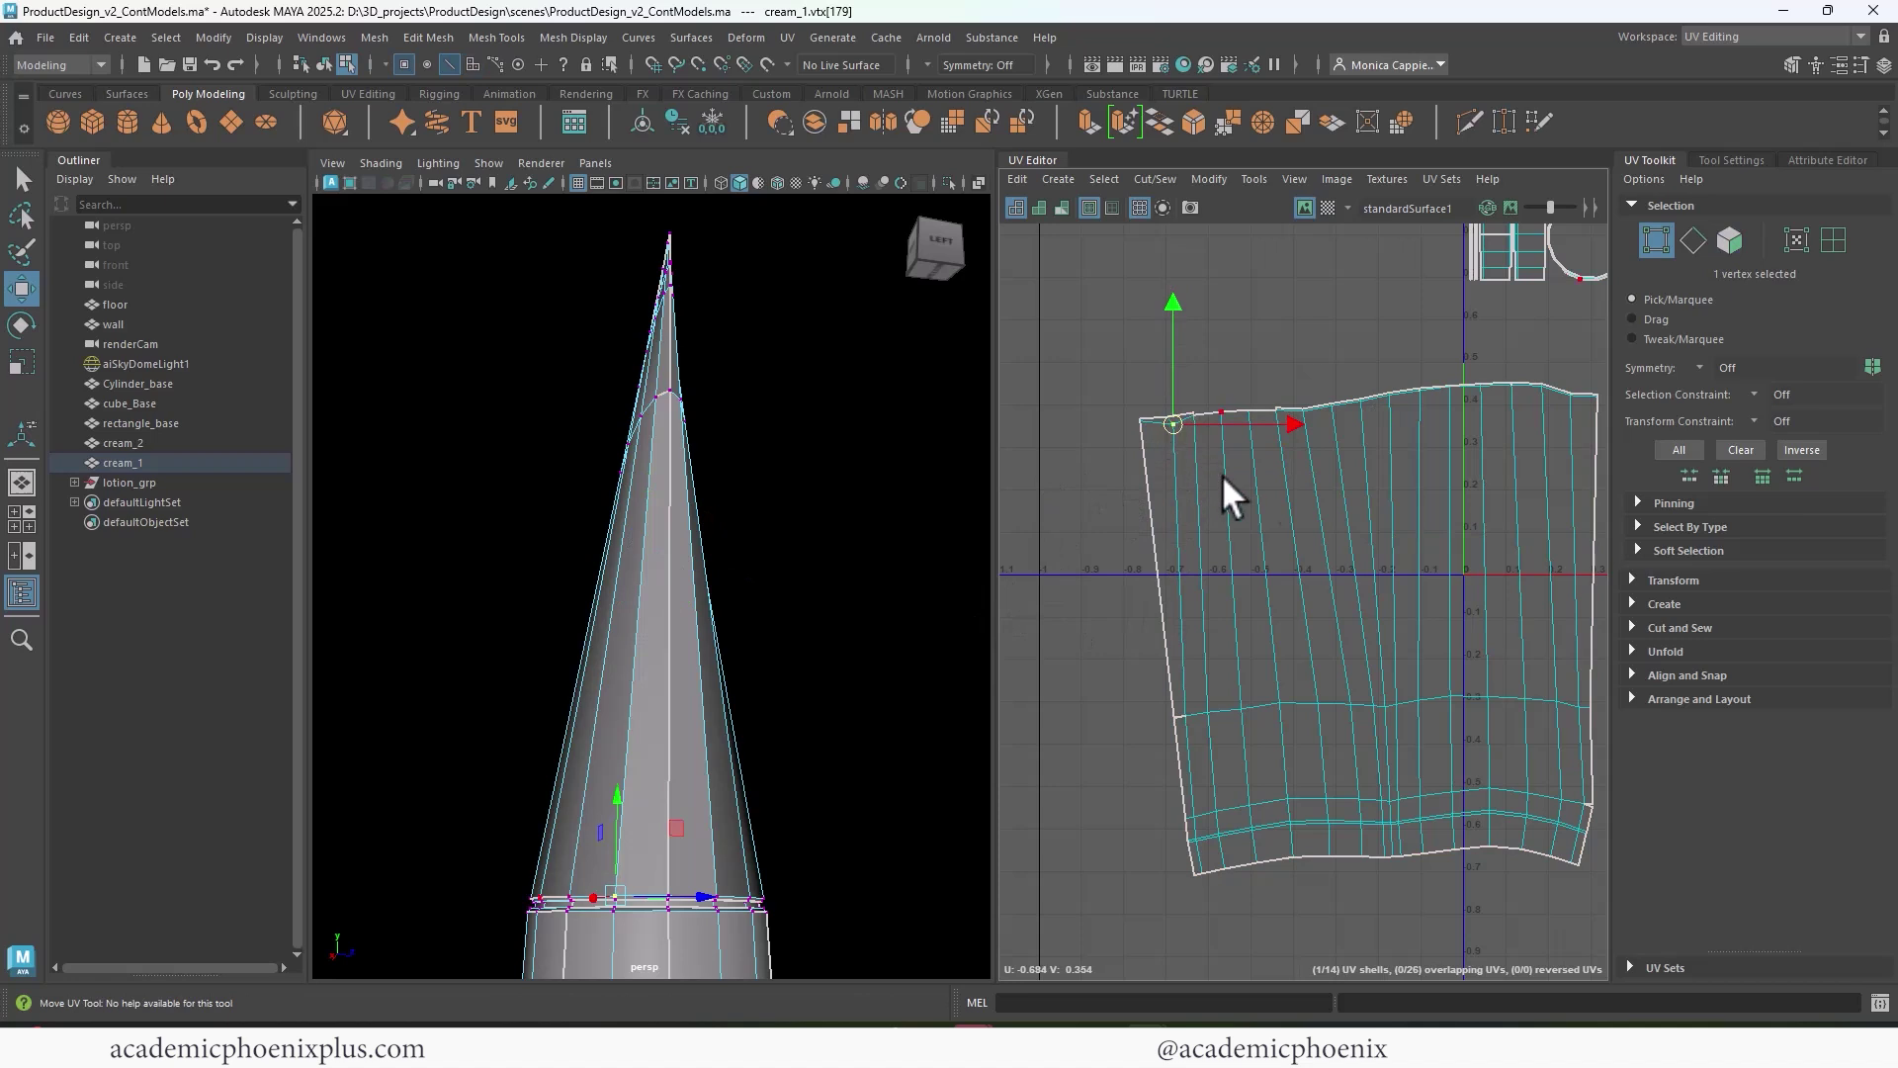
- Sew the small splits at the tube body shell's lower-right corner and on its left side
alt+middle_drag(1396, 504, 1330, 382)
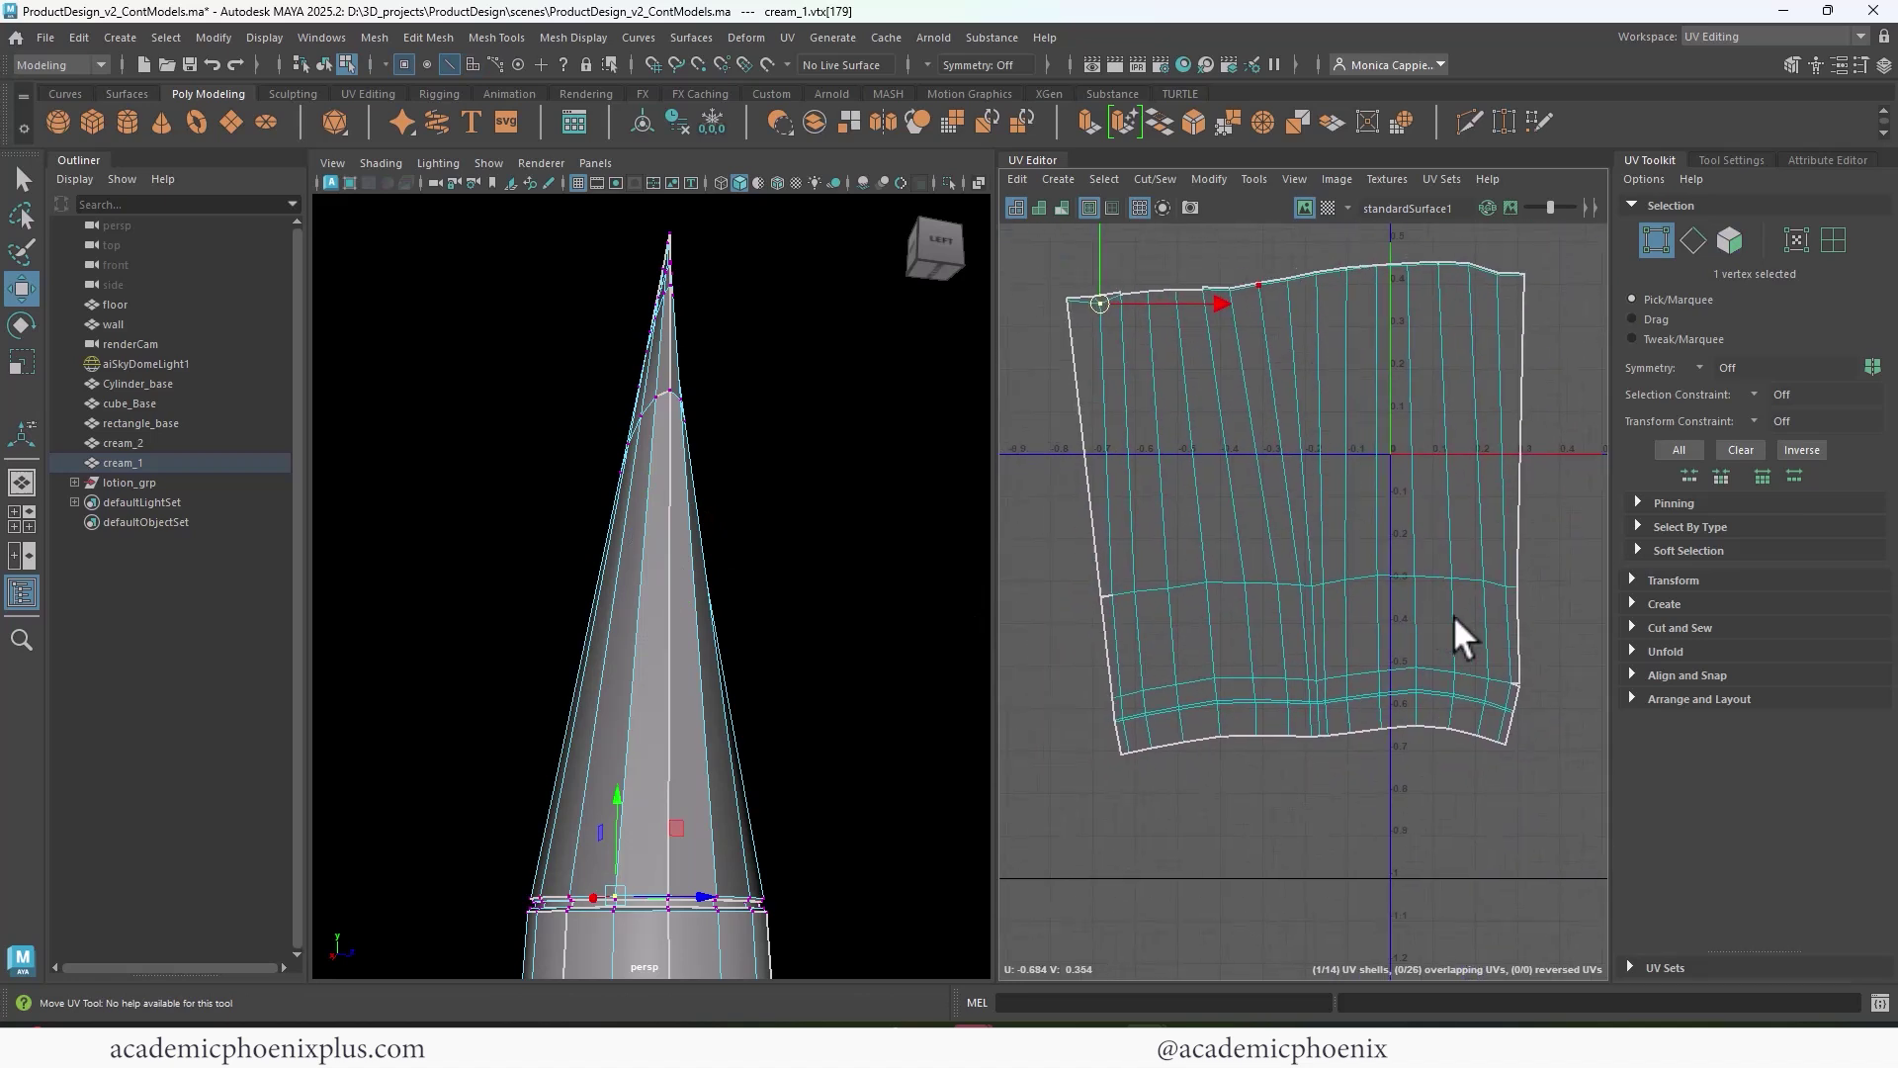
alt+middle_drag(1480, 648, 1416, 601)
scroll(1415, 601, up, 1)
right_drag(1403, 615, 1399, 568)
click(1458, 638)
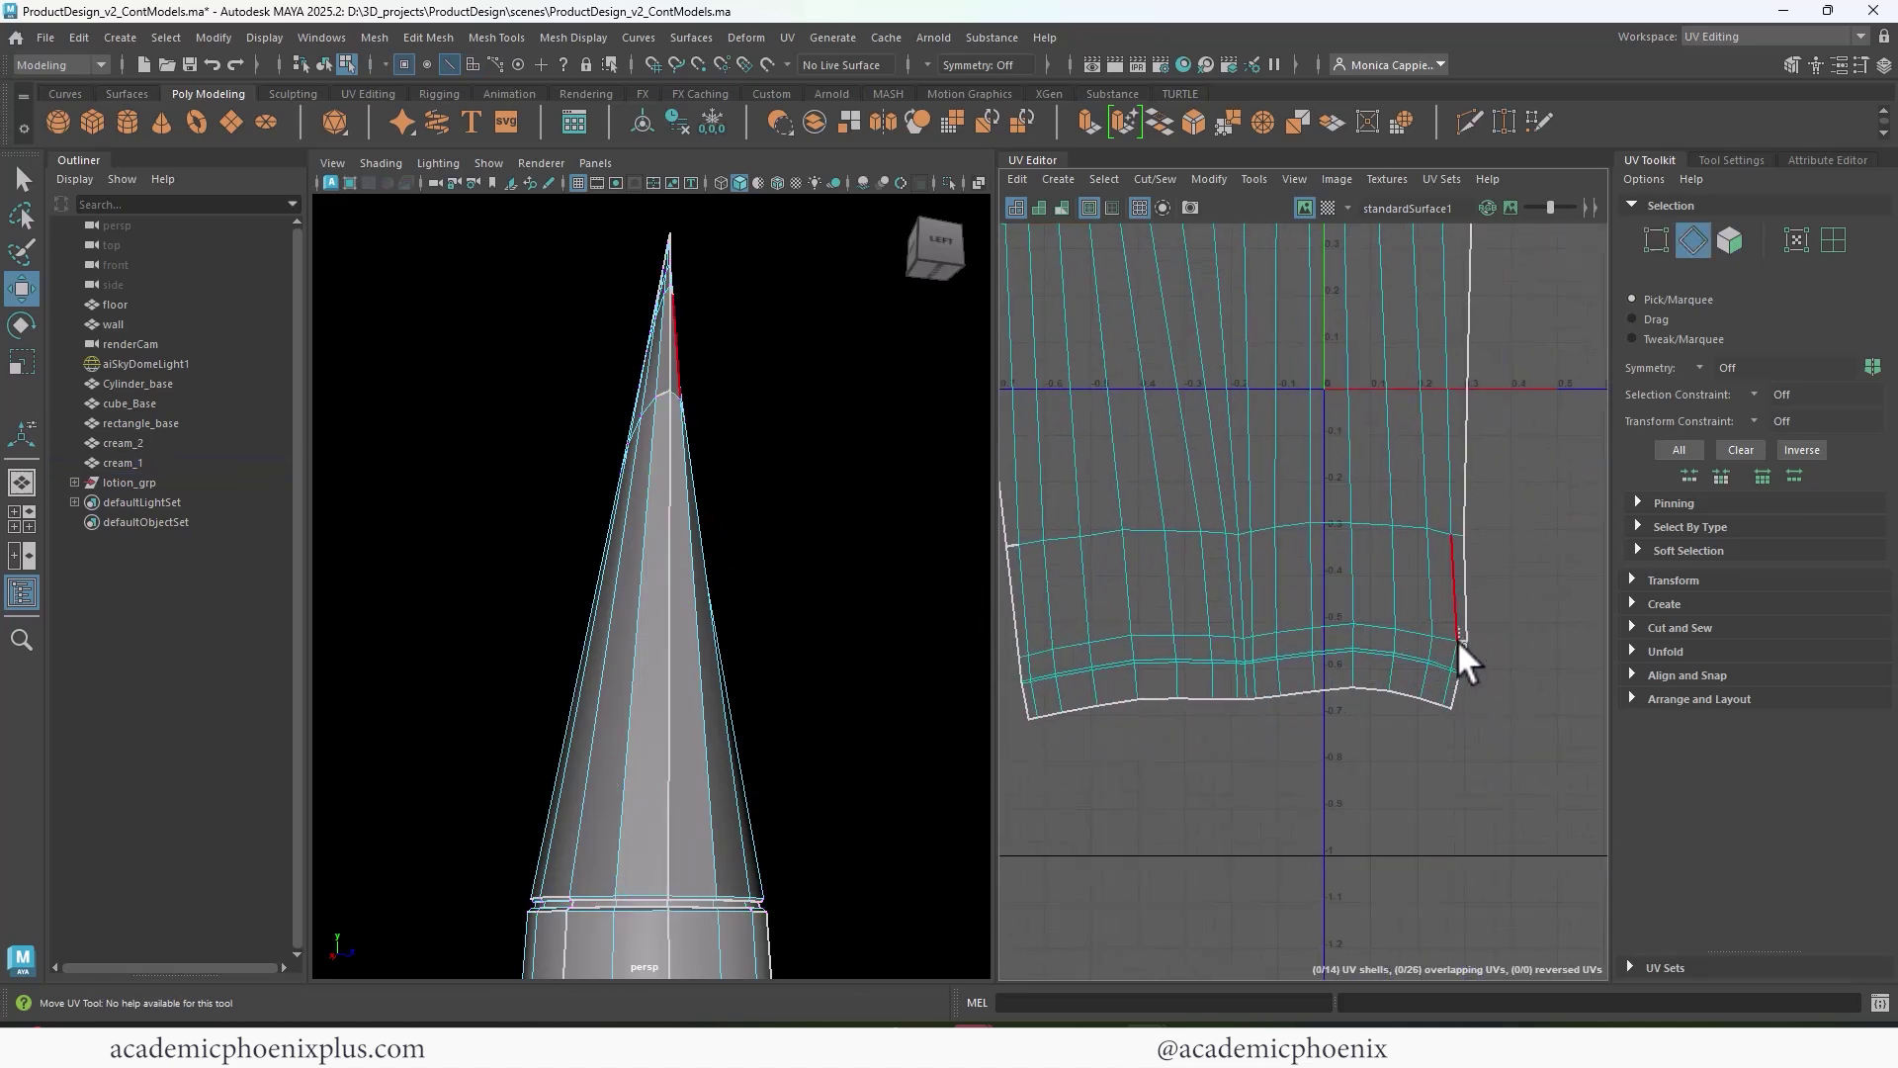
shift+right_drag(1428, 647, 1425, 649)
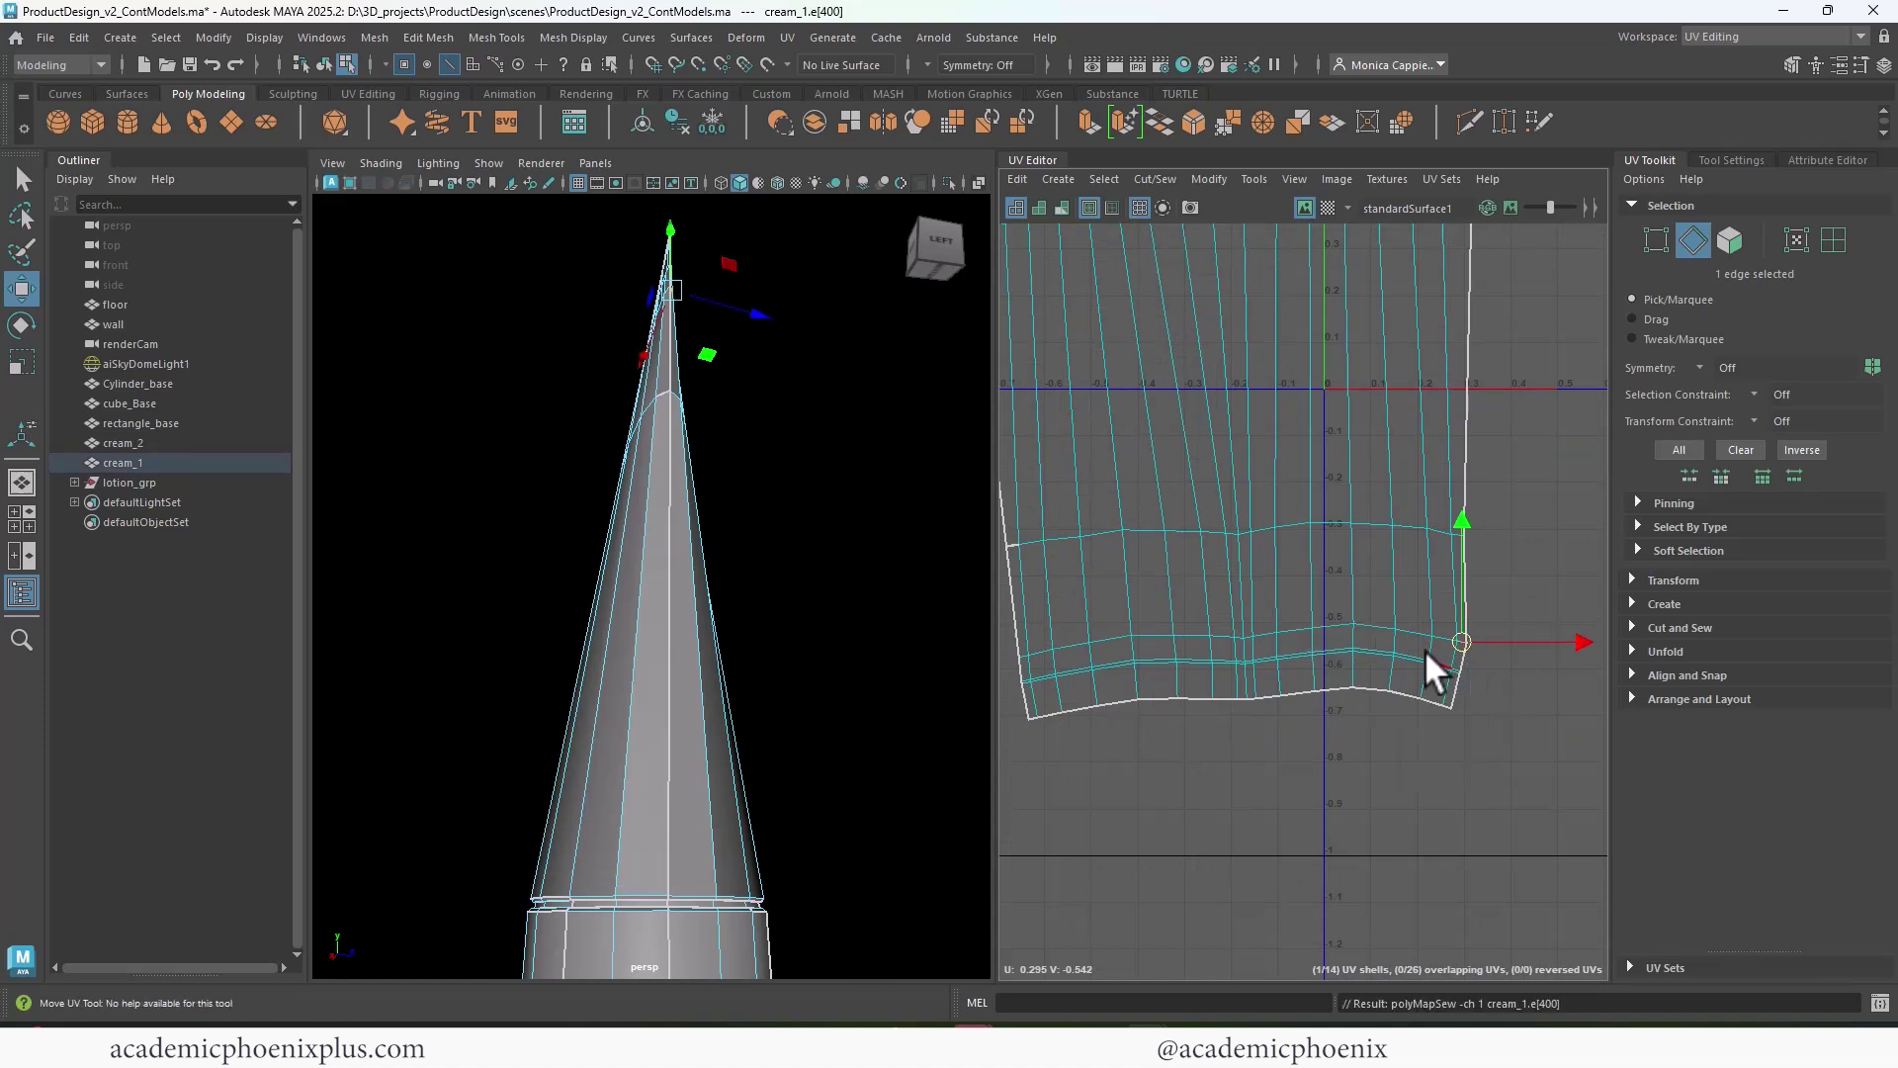
alt+middle_drag(1426, 649, 1513, 668)
double_click(1111, 554)
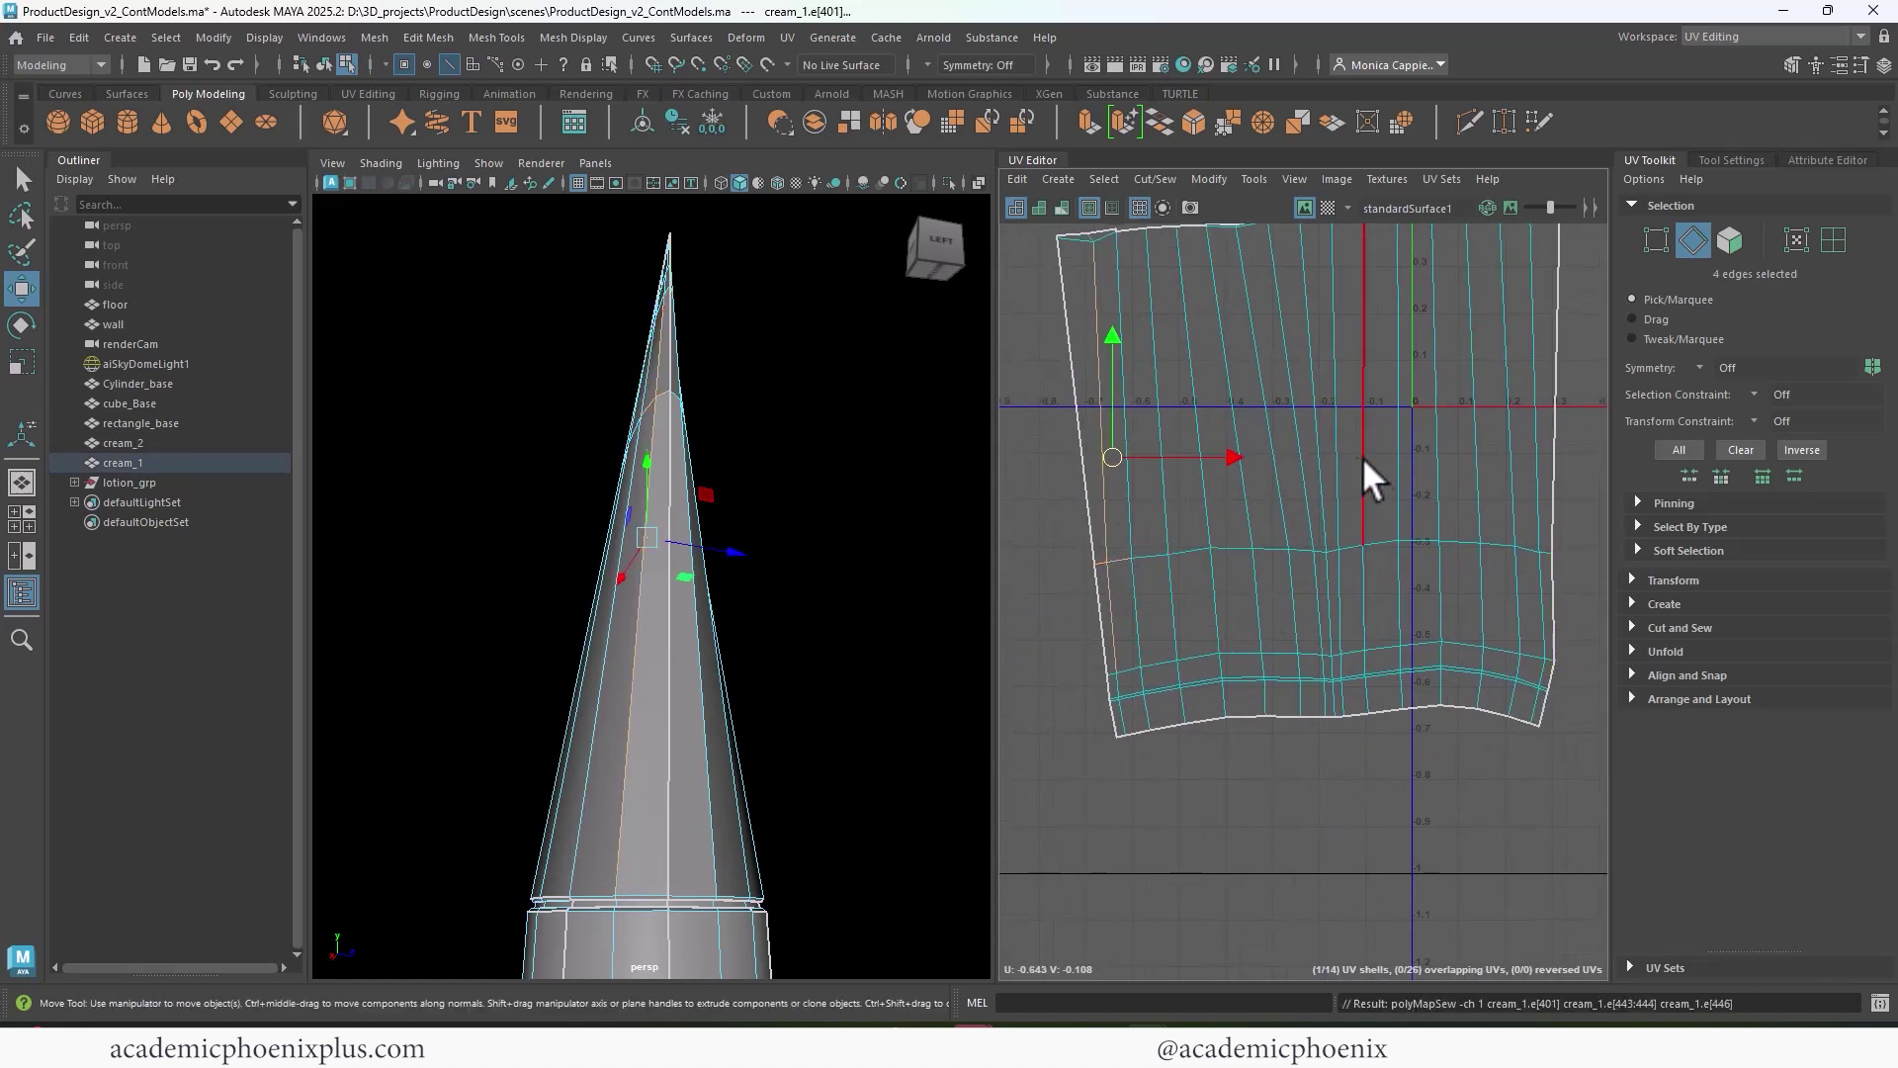
- Cut the three middle edges along the lower part of the first ring shell
alt+middle_drag(1364, 478, 1318, 680)
alt+middle_drag(1448, 616, 1172, 860)
scroll(1265, 593, up, 5)
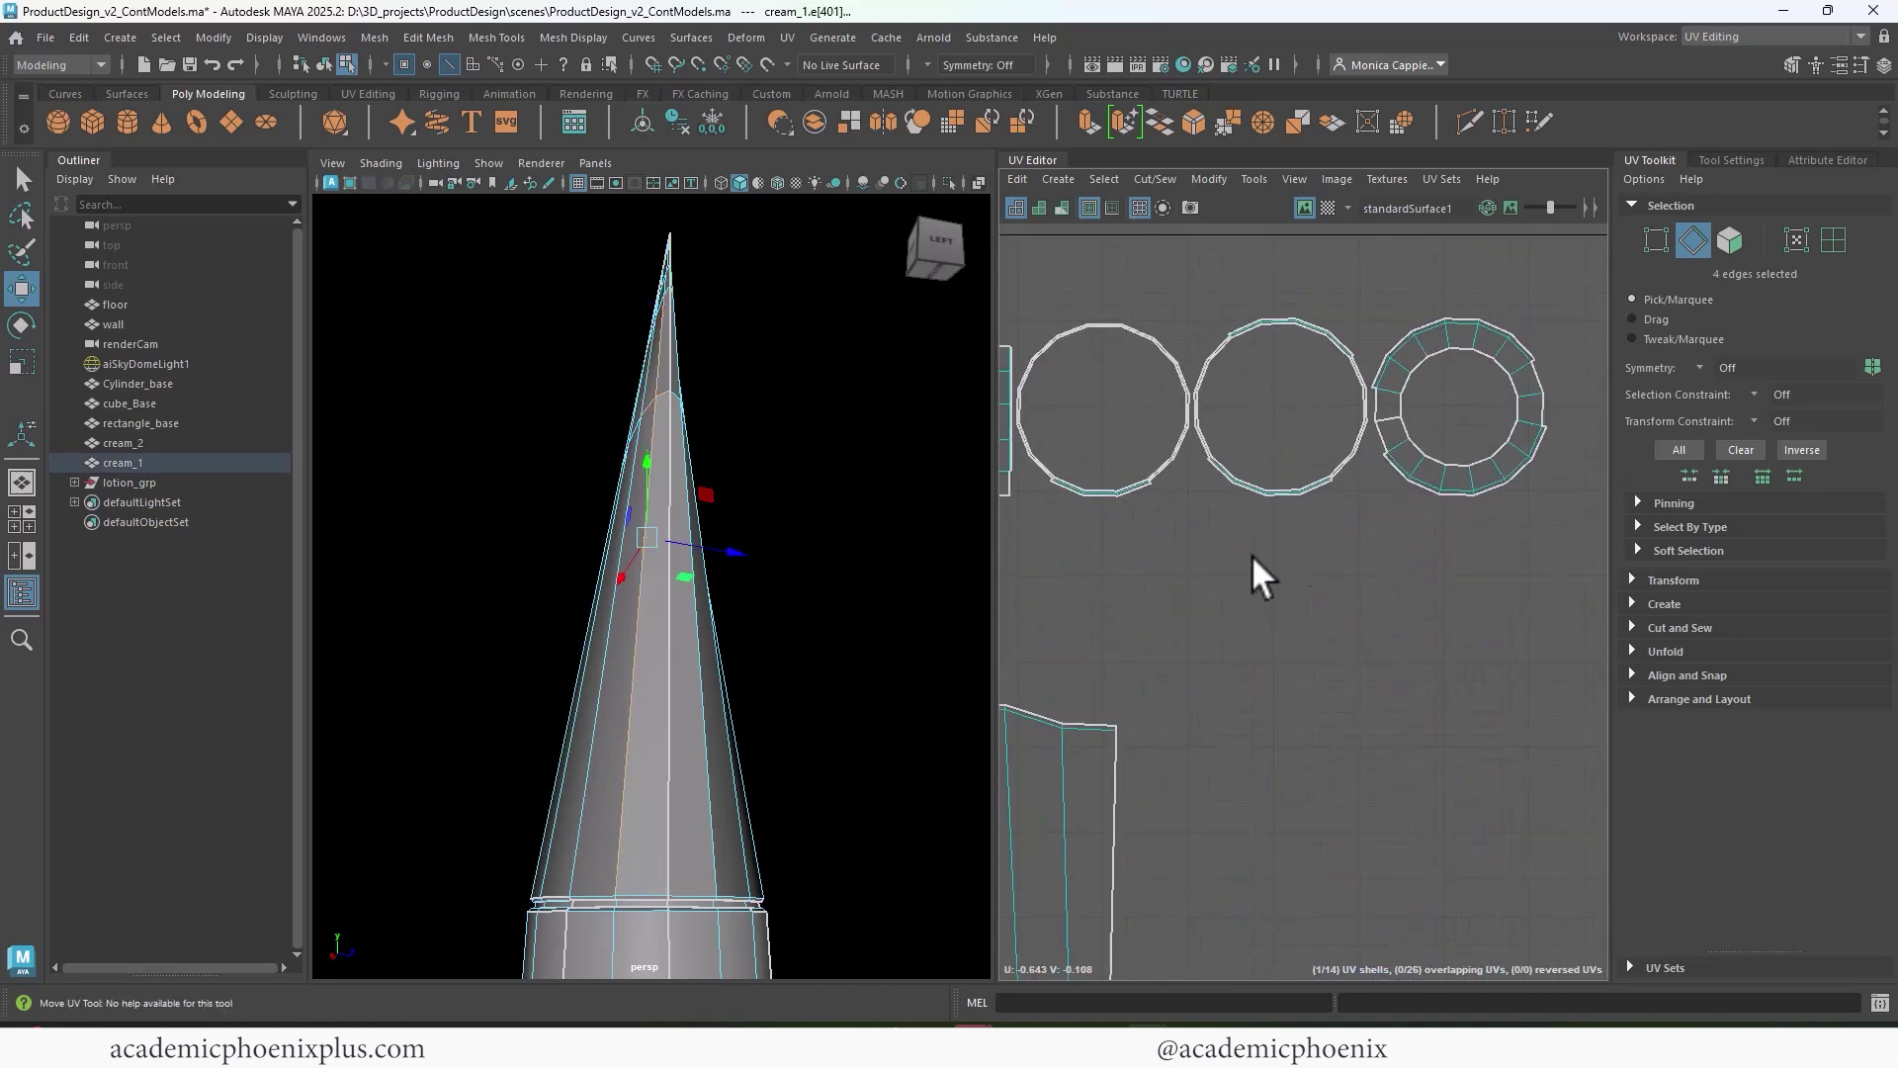
alt+middle_drag(1251, 555, 1411, 656)
scroll(1228, 590, up, 4)
click(1258, 588)
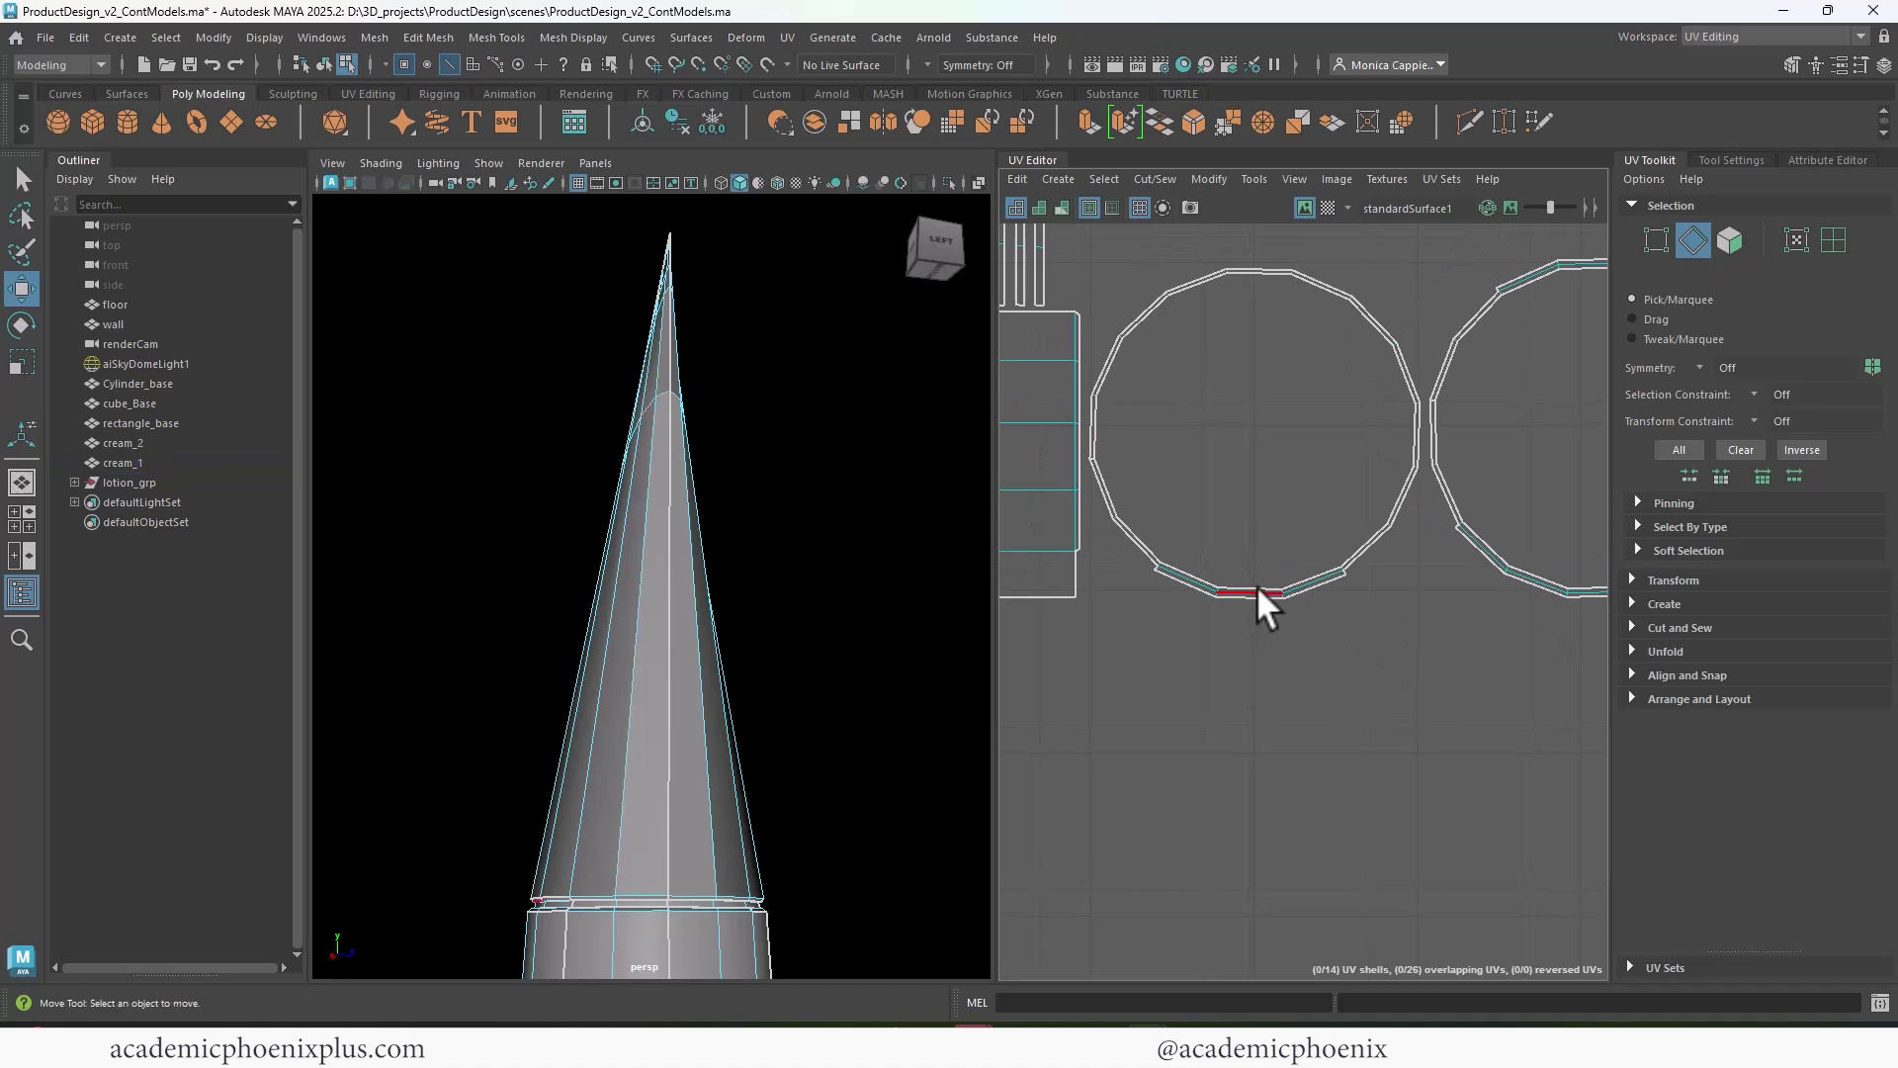
click(1251, 591)
shift+right_drag(1248, 591, 1182, 621)
- Move and sew this ring strip onto the left part of the tube body shell's upper border and unfold the shell
alt+middle_drag(1274, 687, 1841, 501)
scroll(1229, 595, down, 1)
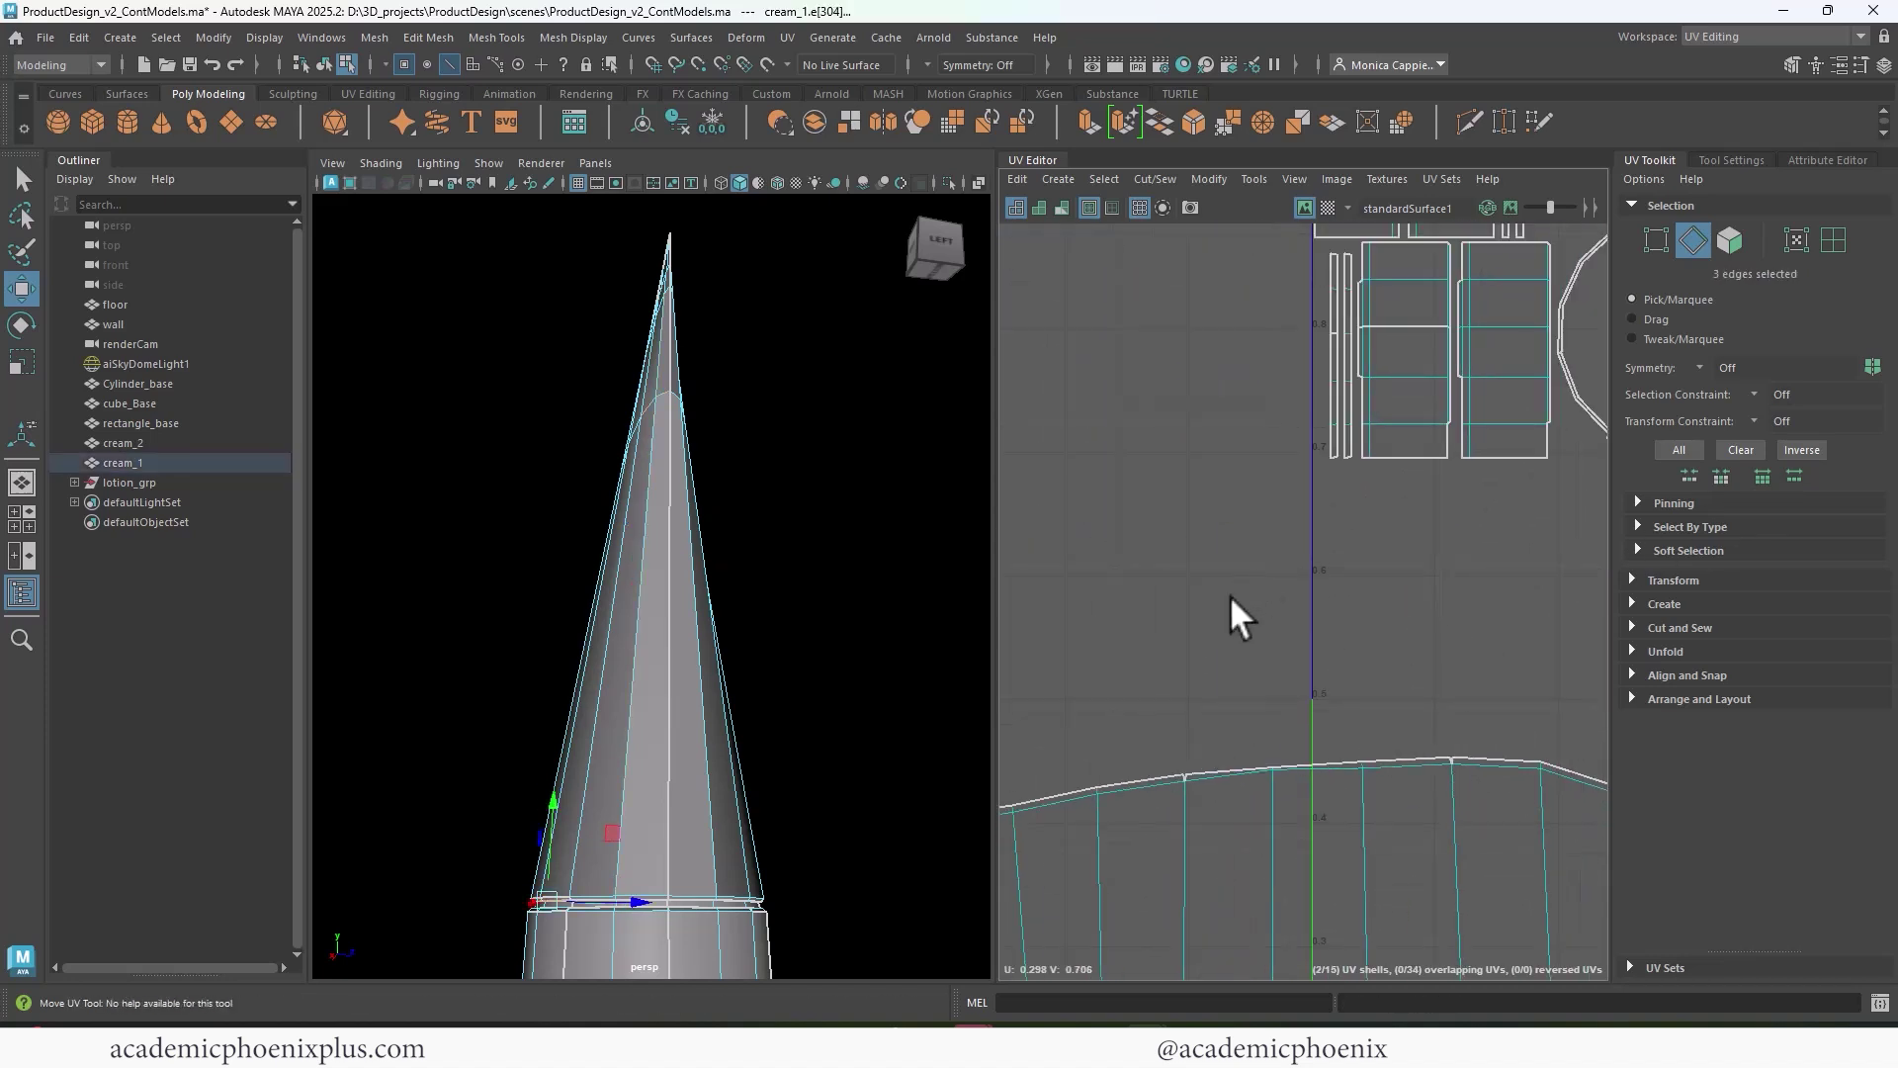
alt+middle_drag(1206, 621, 1427, 413)
alt+middle_drag(1206, 514, 1484, 544)
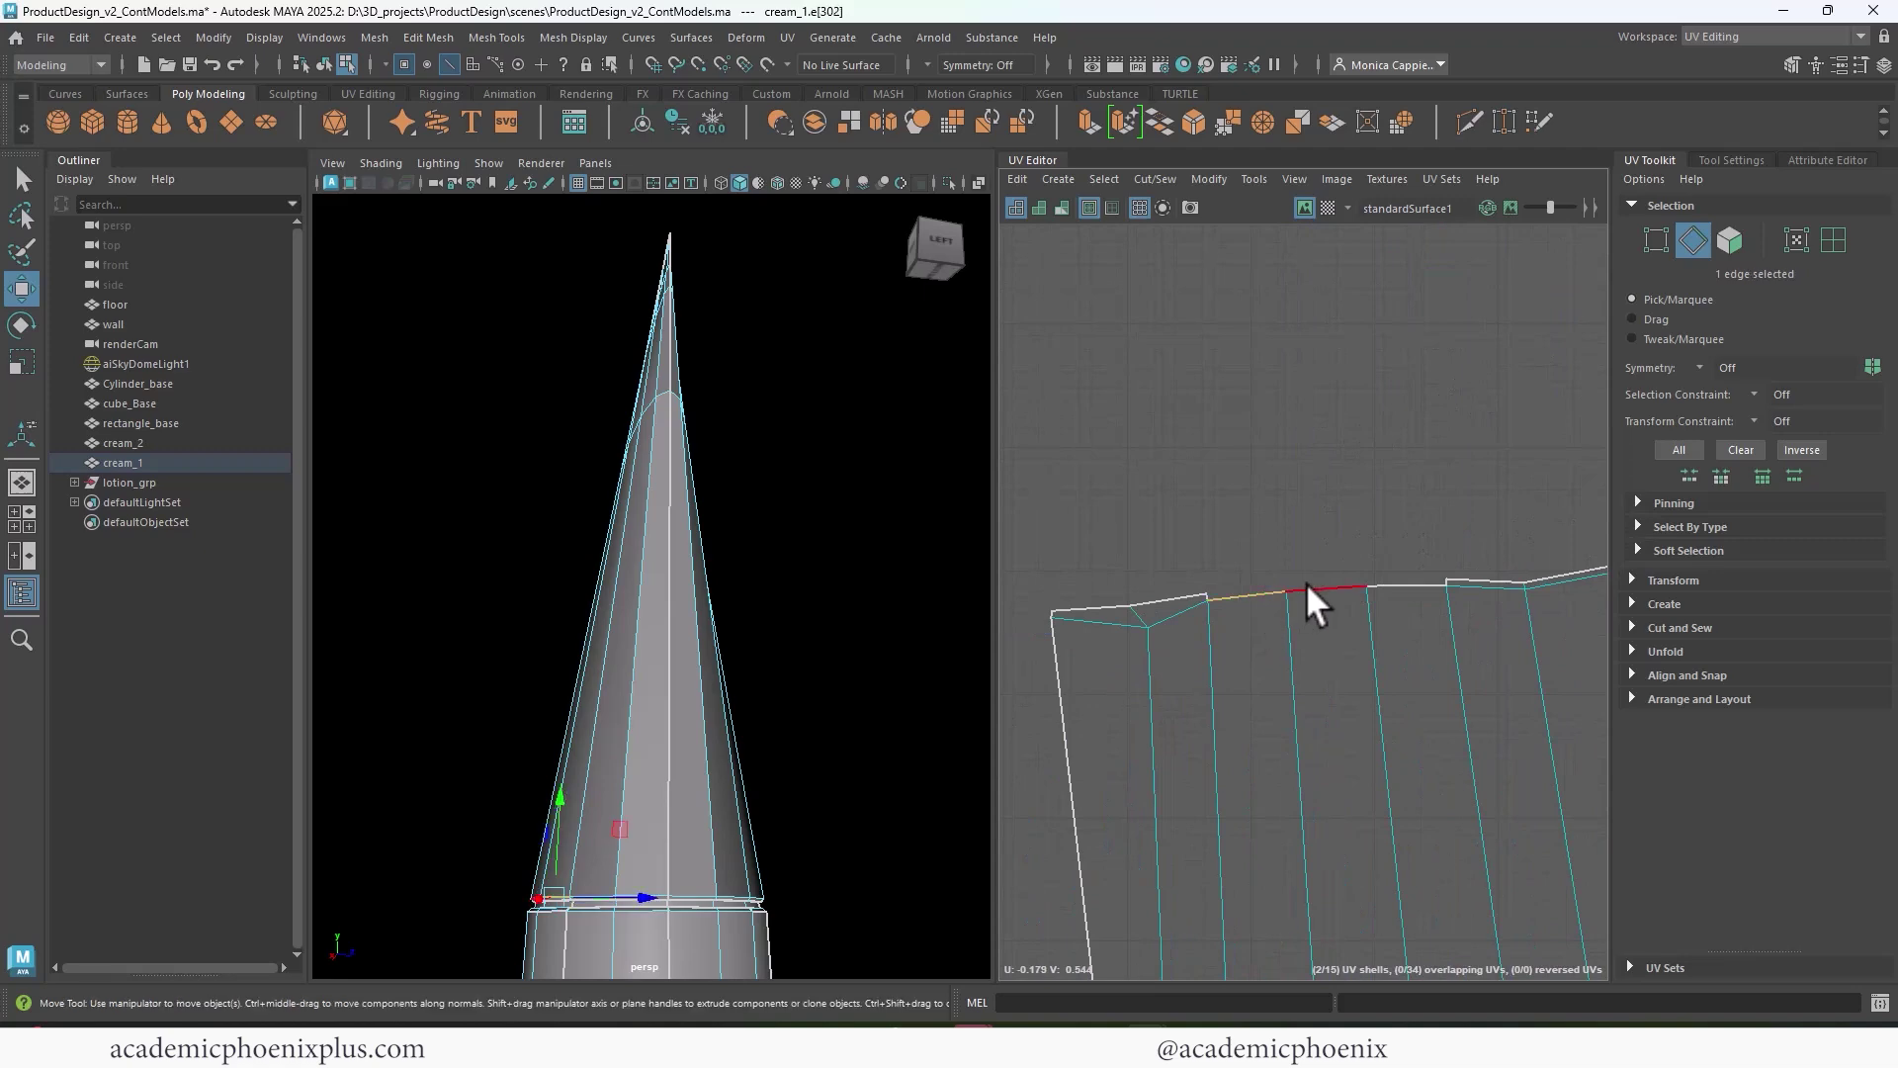
shift+right_drag(1406, 599, 1103, 739)
click(1326, 726)
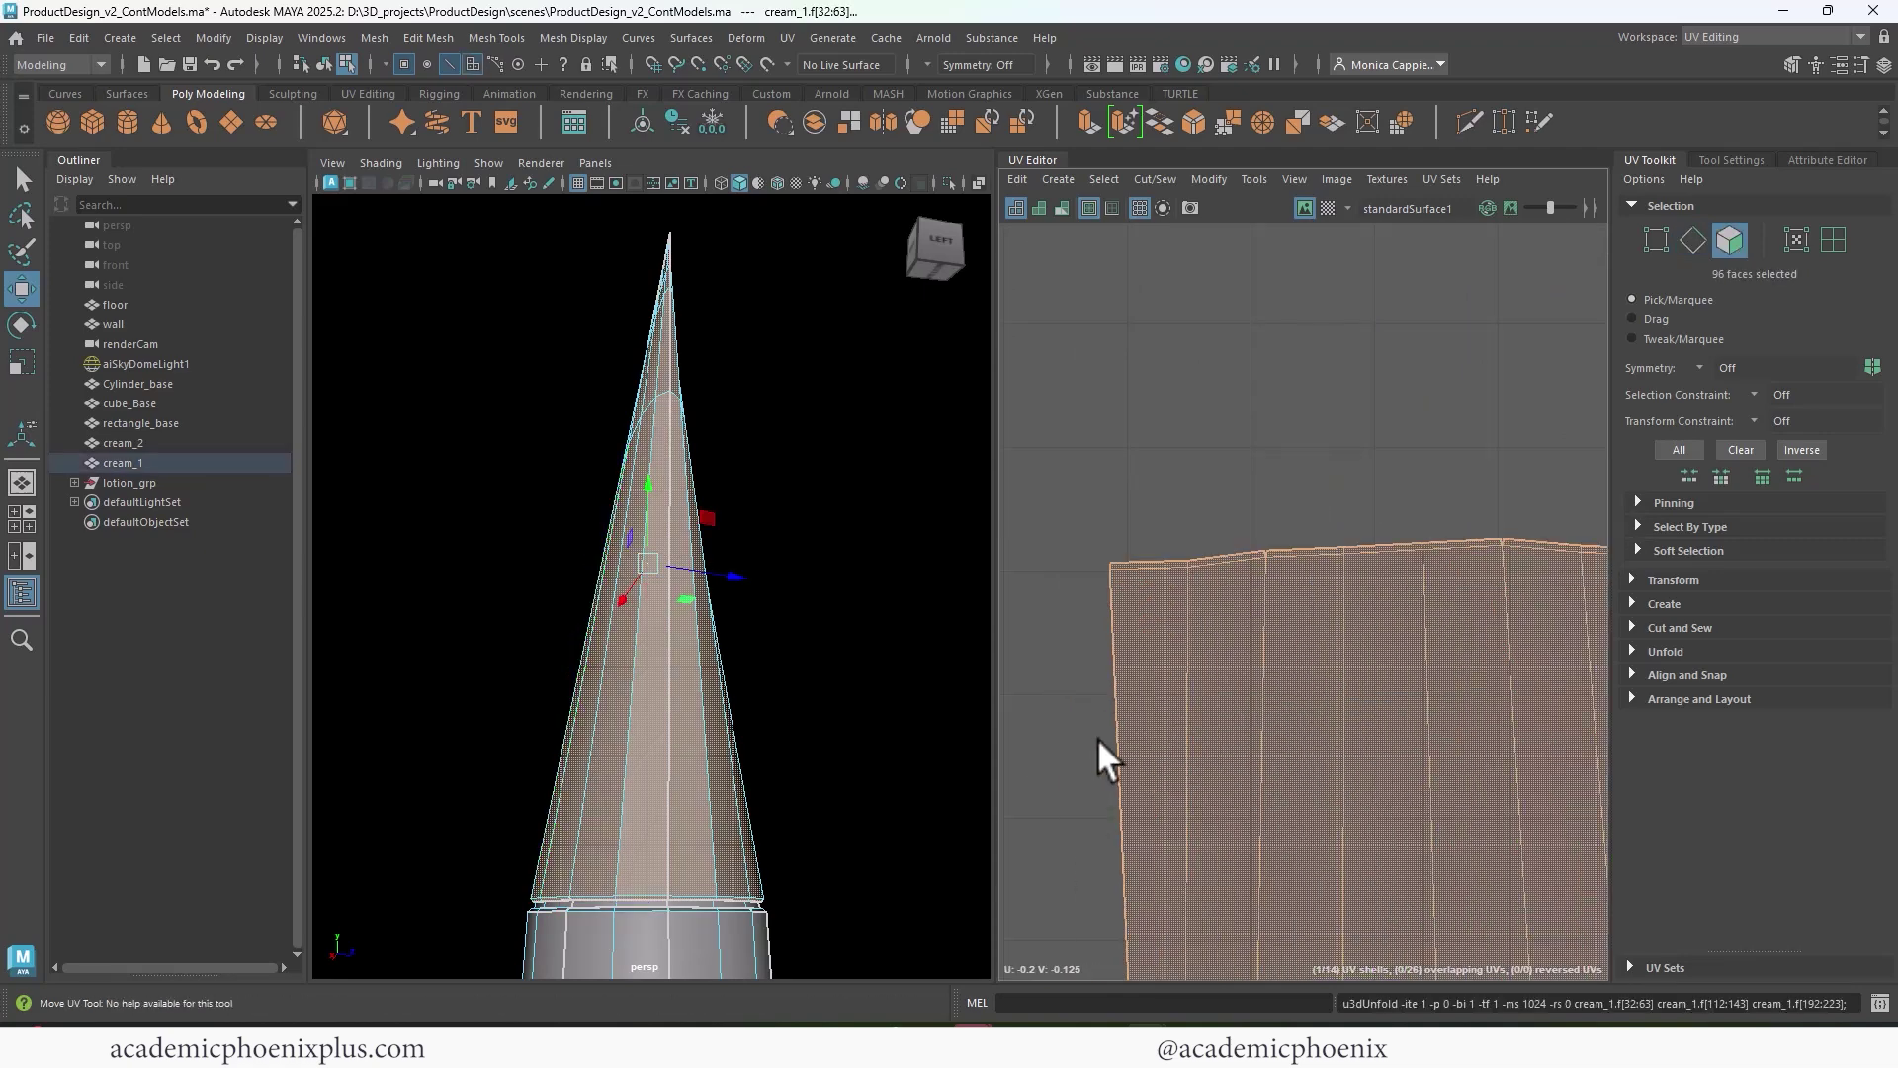
- Sew the first two small notches along the left part of the tube body shell's upper border
click(1251, 687)
scroll(1236, 625, up, 3)
right_drag(1183, 622, 1168, 566)
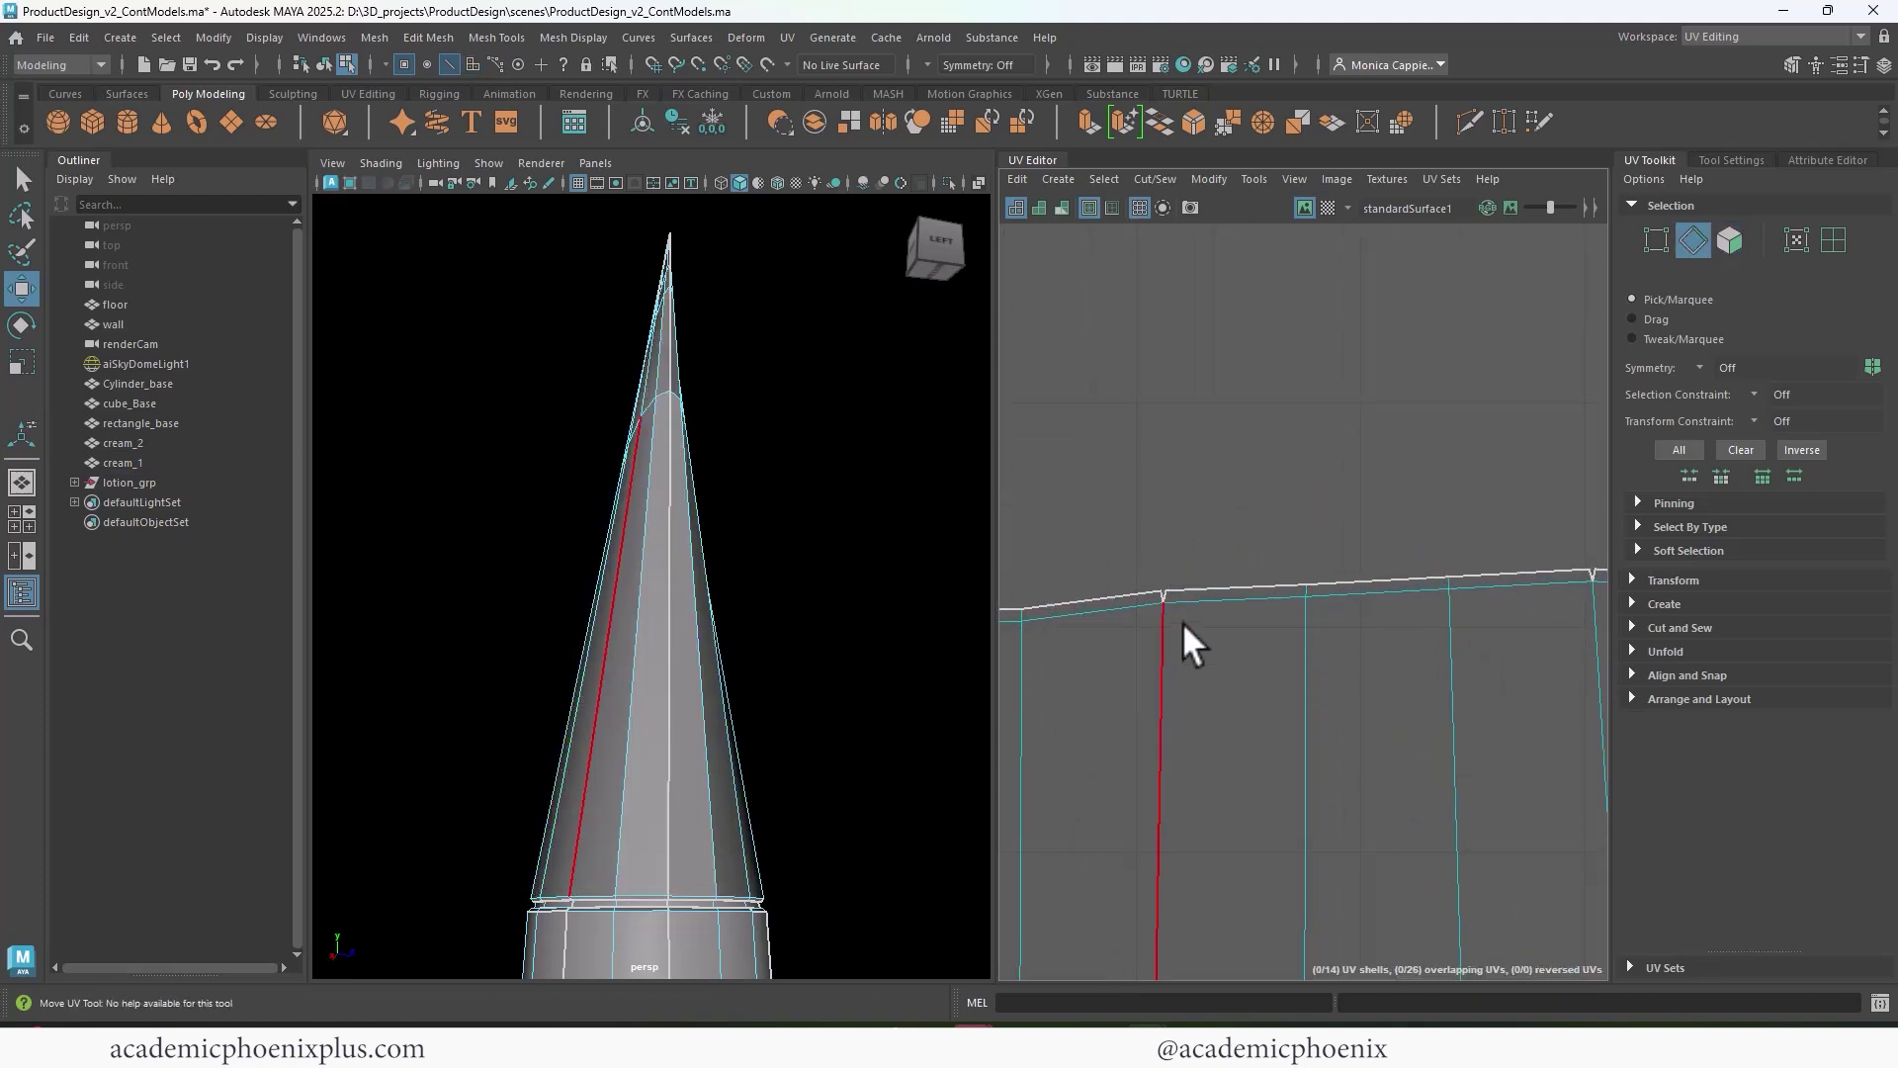
click(1153, 605)
shift+right_drag(1176, 630, 1250, 663)
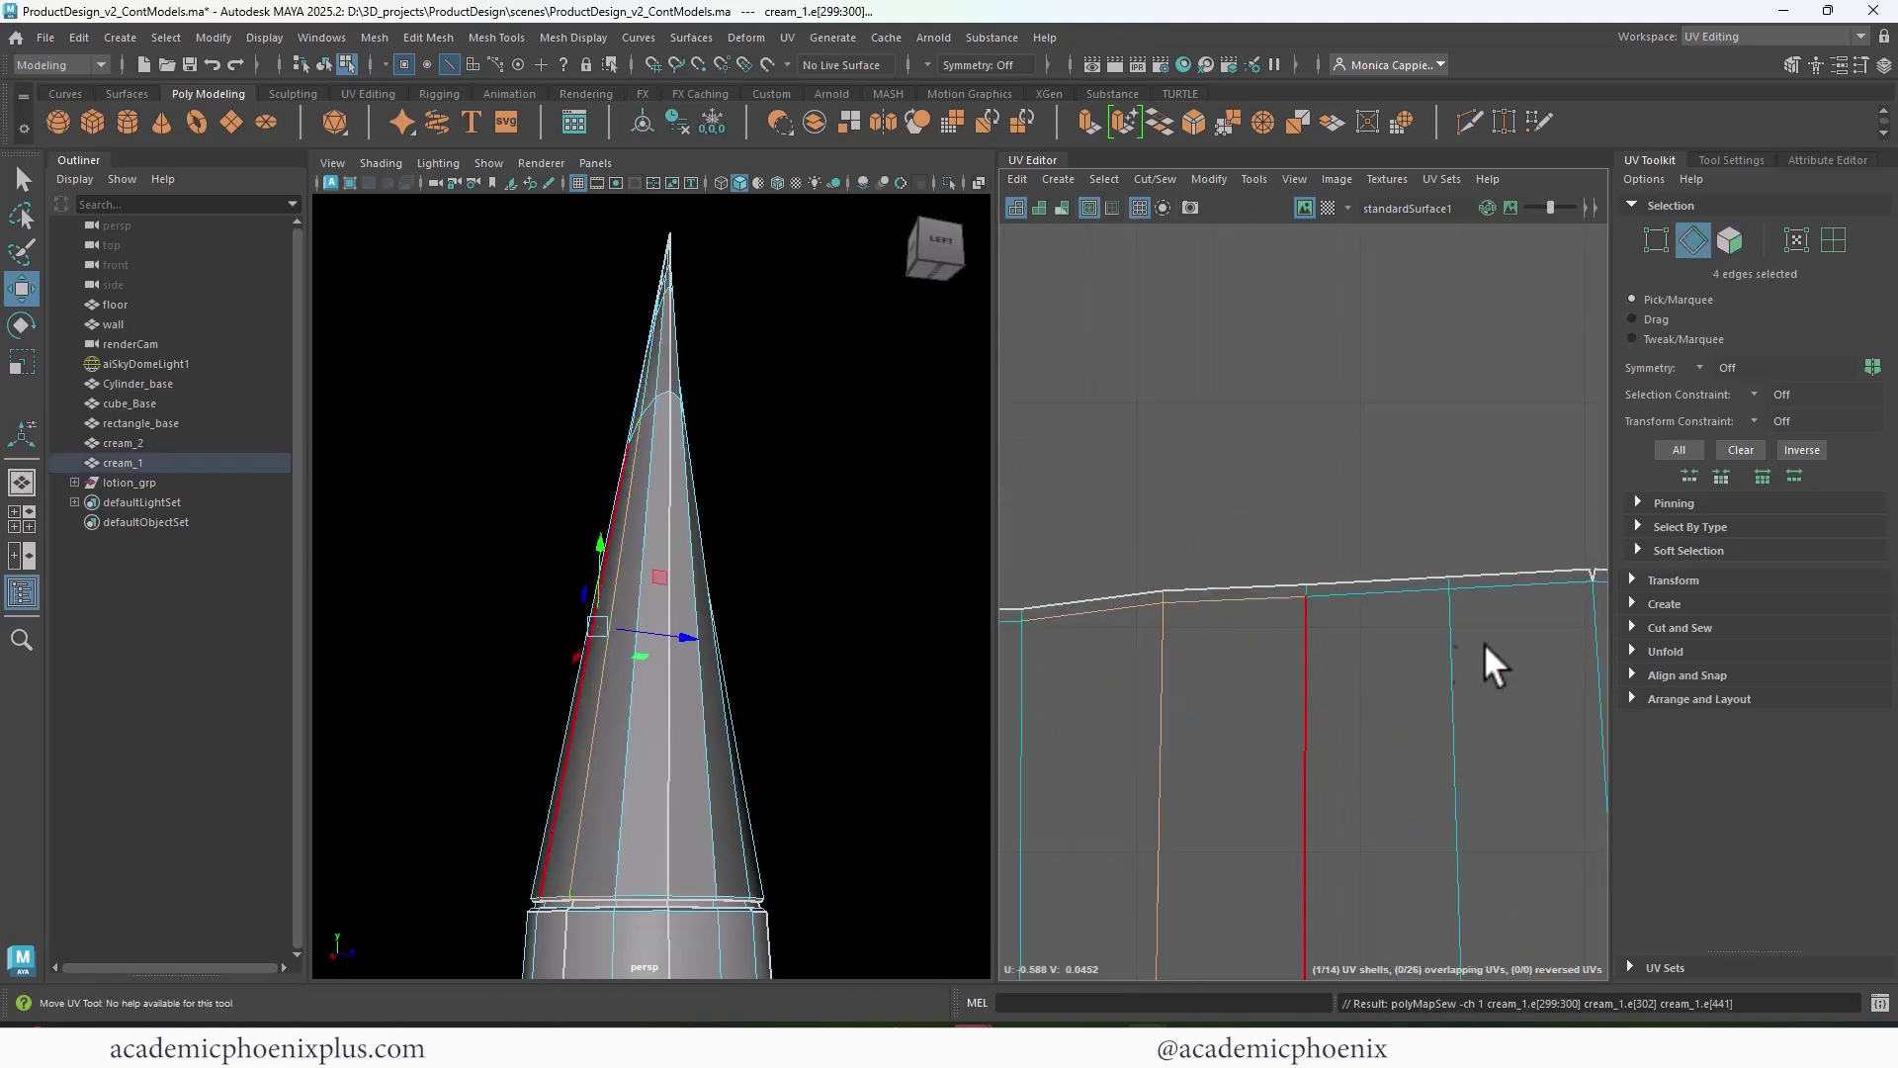
alt+middle_drag(1522, 637, 1167, 678)
drag(1212, 603, 1251, 638)
shift+right_drag(1250, 641, 1320, 671)
alt+middle_drag(1370, 710, 1018, 696)
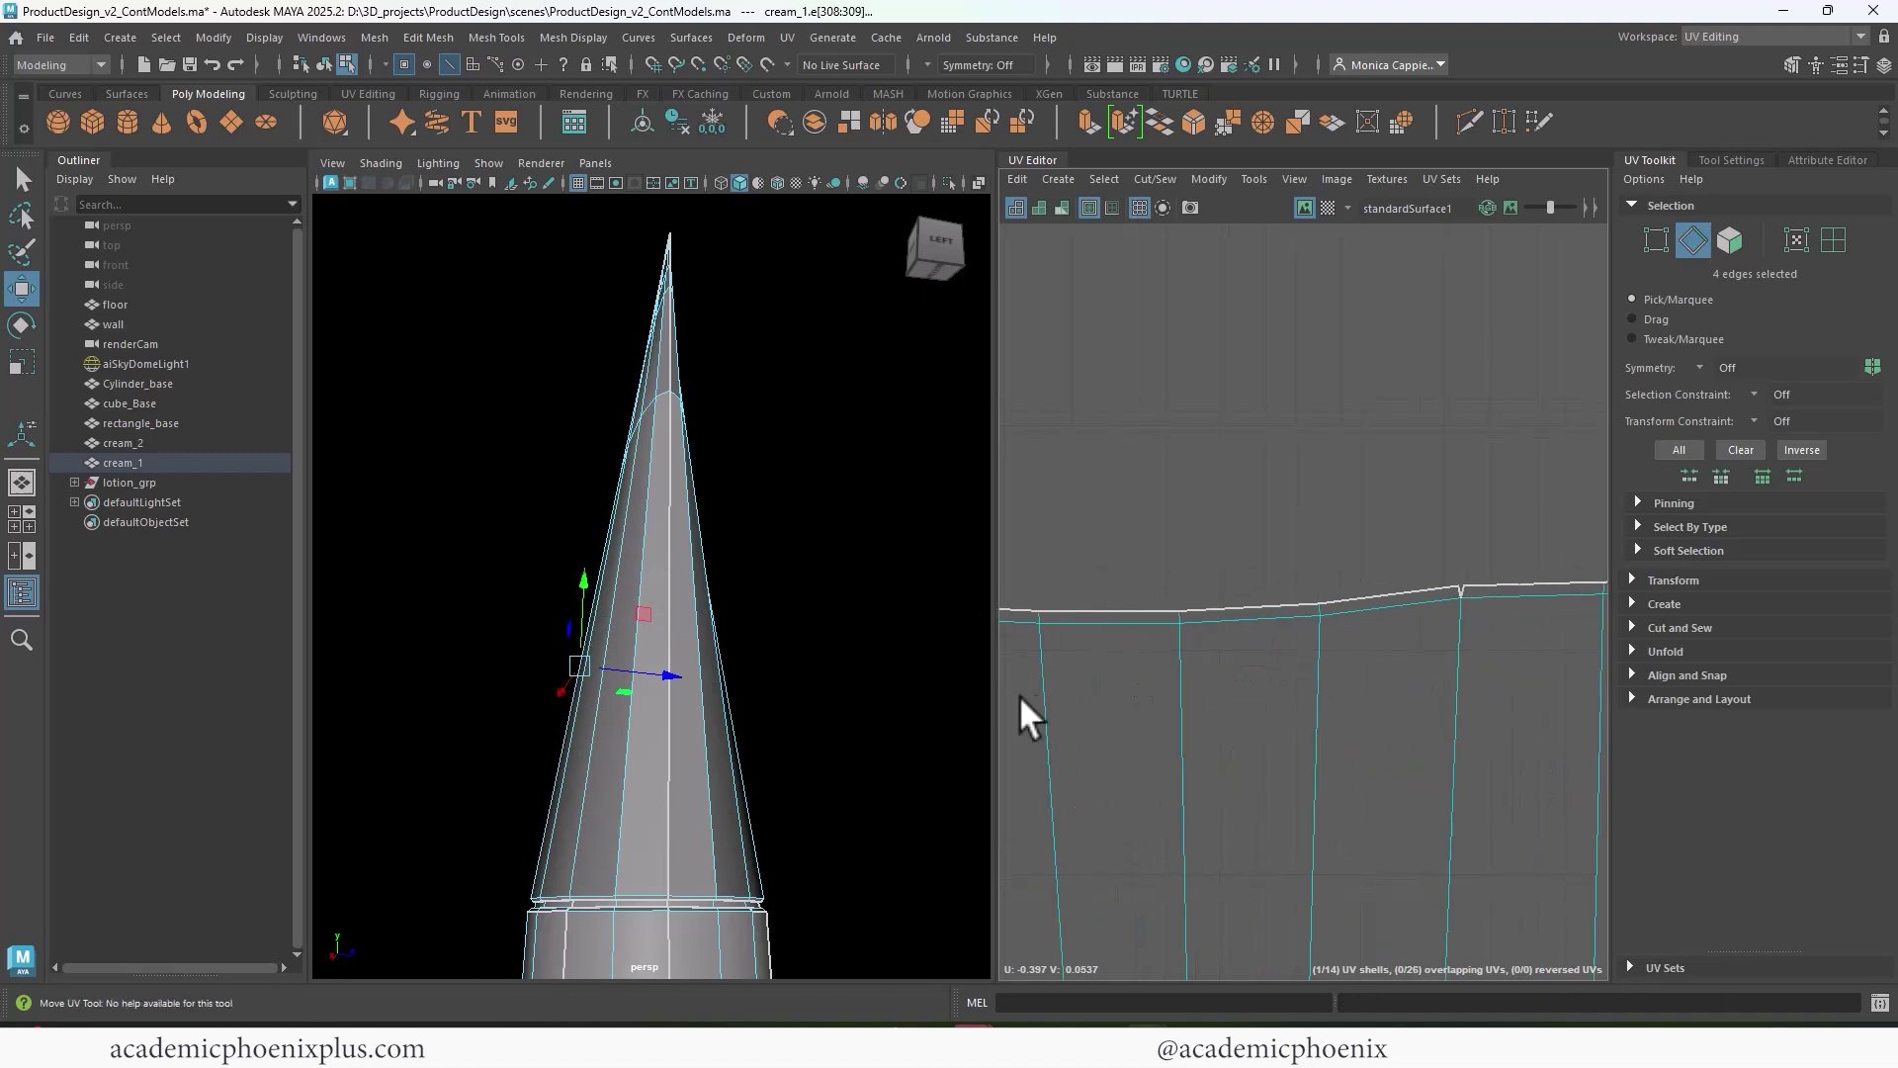
- Sew the next two small notches further right along the tube body shell's upper border
alt+middle_drag(1416, 674, 1040, 710)
drag(1070, 637, 1060, 633)
shift+right_drag(1060, 632, 1132, 661)
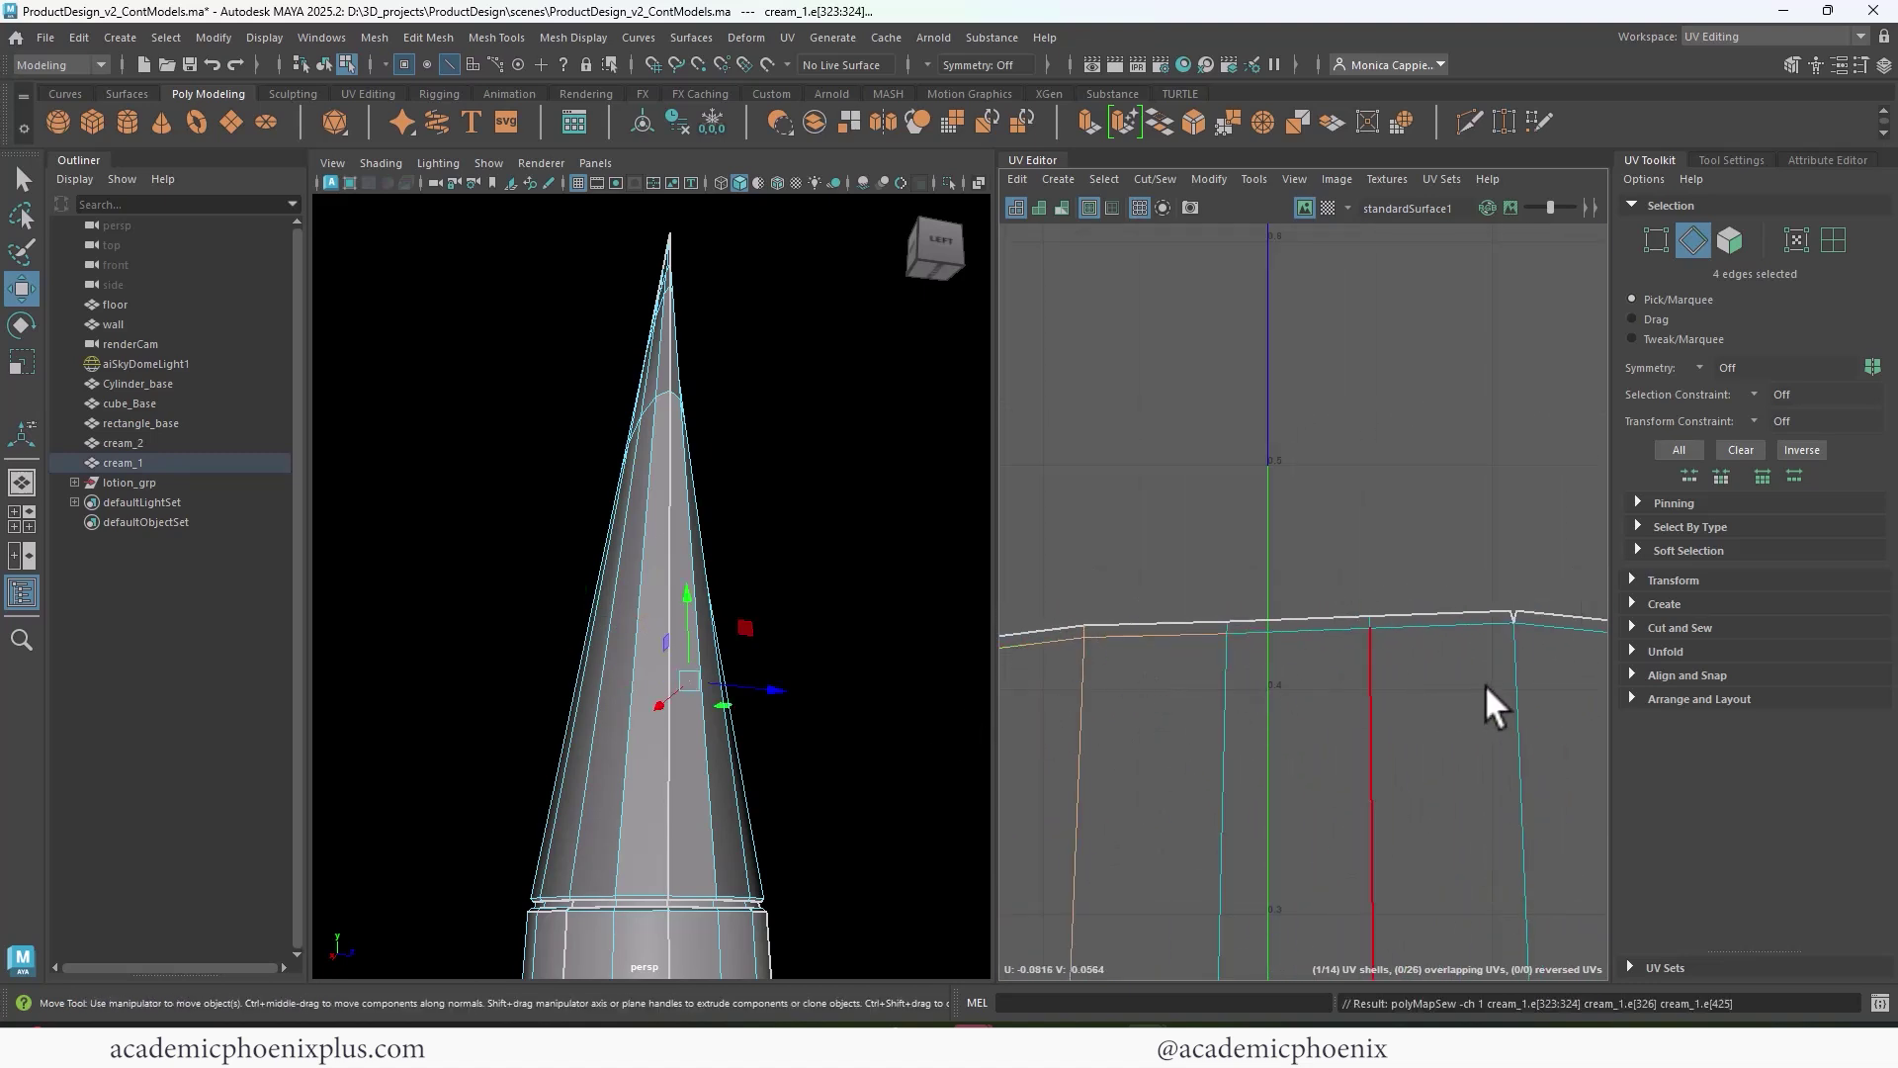
alt+middle_drag(1485, 685, 1220, 696)
drag(1236, 625, 1236, 623)
shift+right_drag(1237, 624, 1310, 654)
- Select the tube body shell's upper border and vertical seam loop to trace which ring shell adjoins them and where it should split
alt+middle_drag(1587, 712, 1685, 469)
alt+right_drag(1594, 611, 1267, 558)
scroll(1268, 557, down, 3)
alt+middle_drag(1278, 558, 1148, 619)
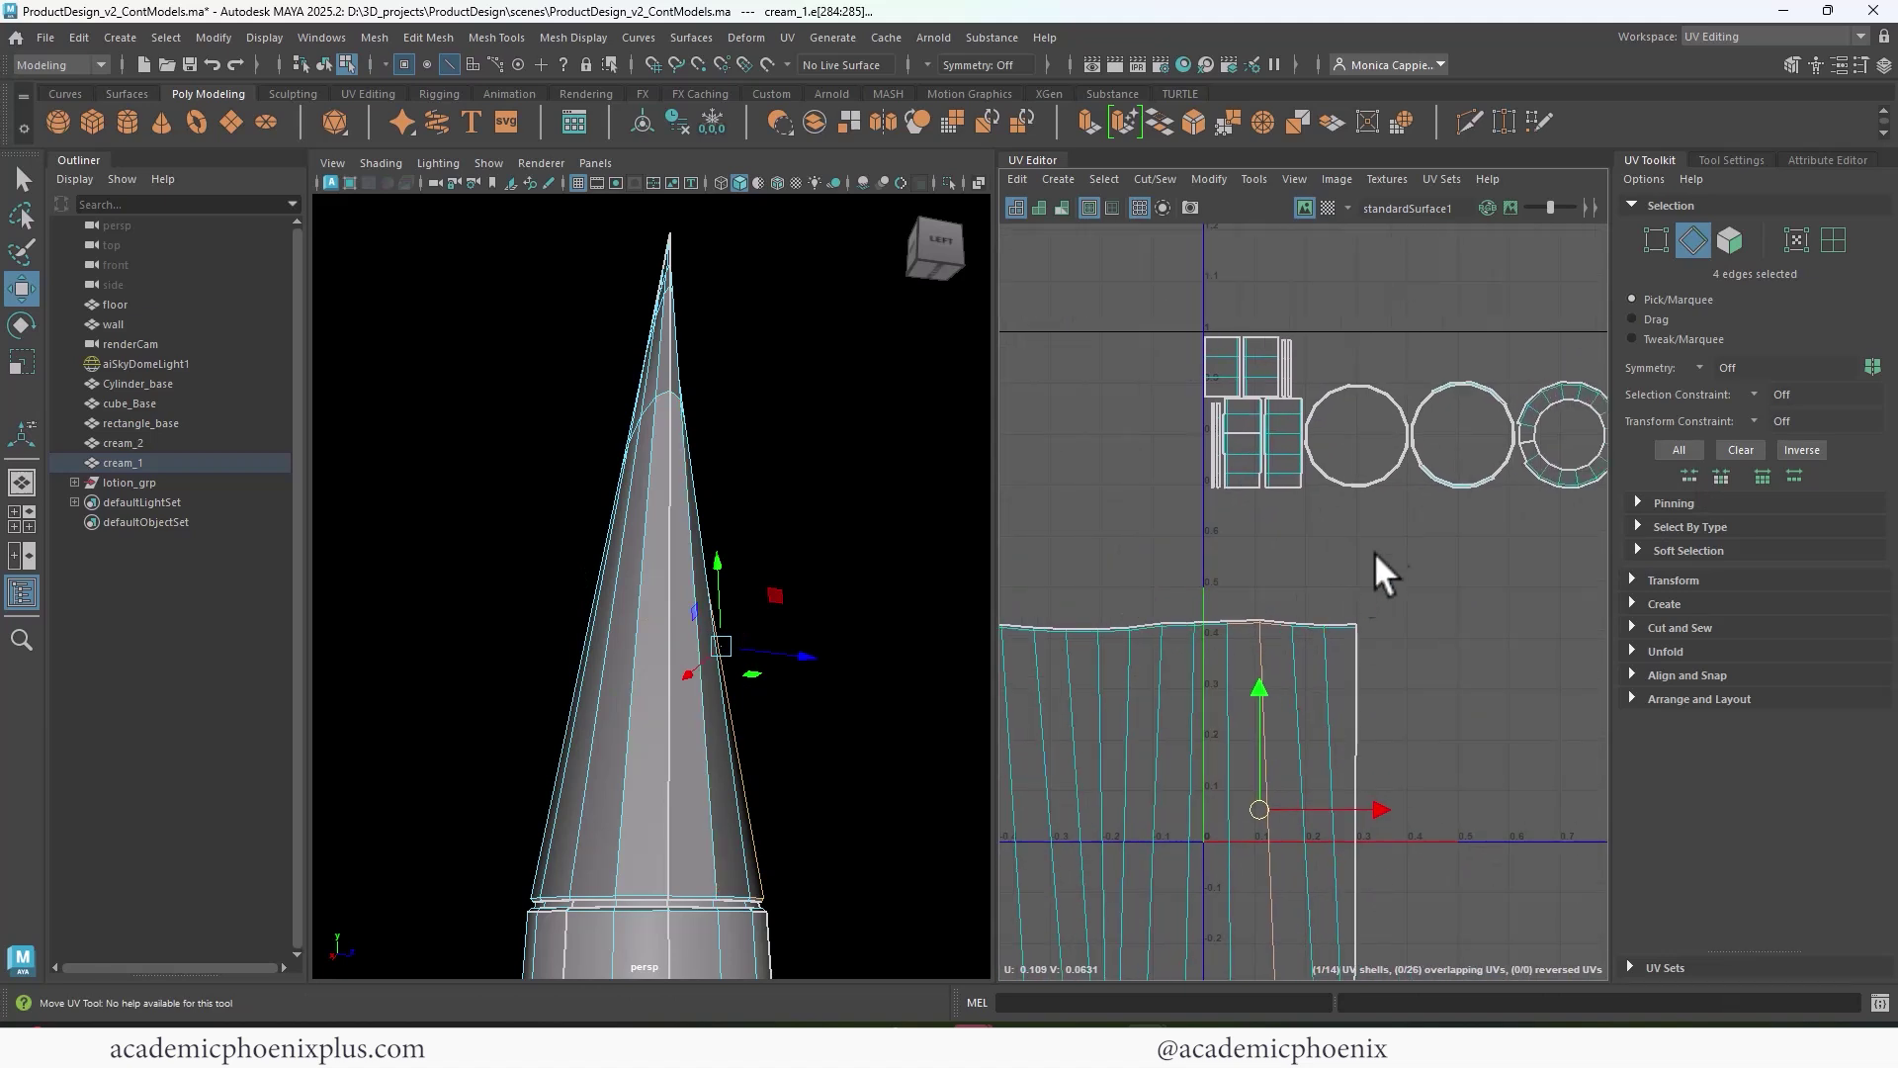
double_click(1365, 482)
scroll(1226, 573, up, 5)
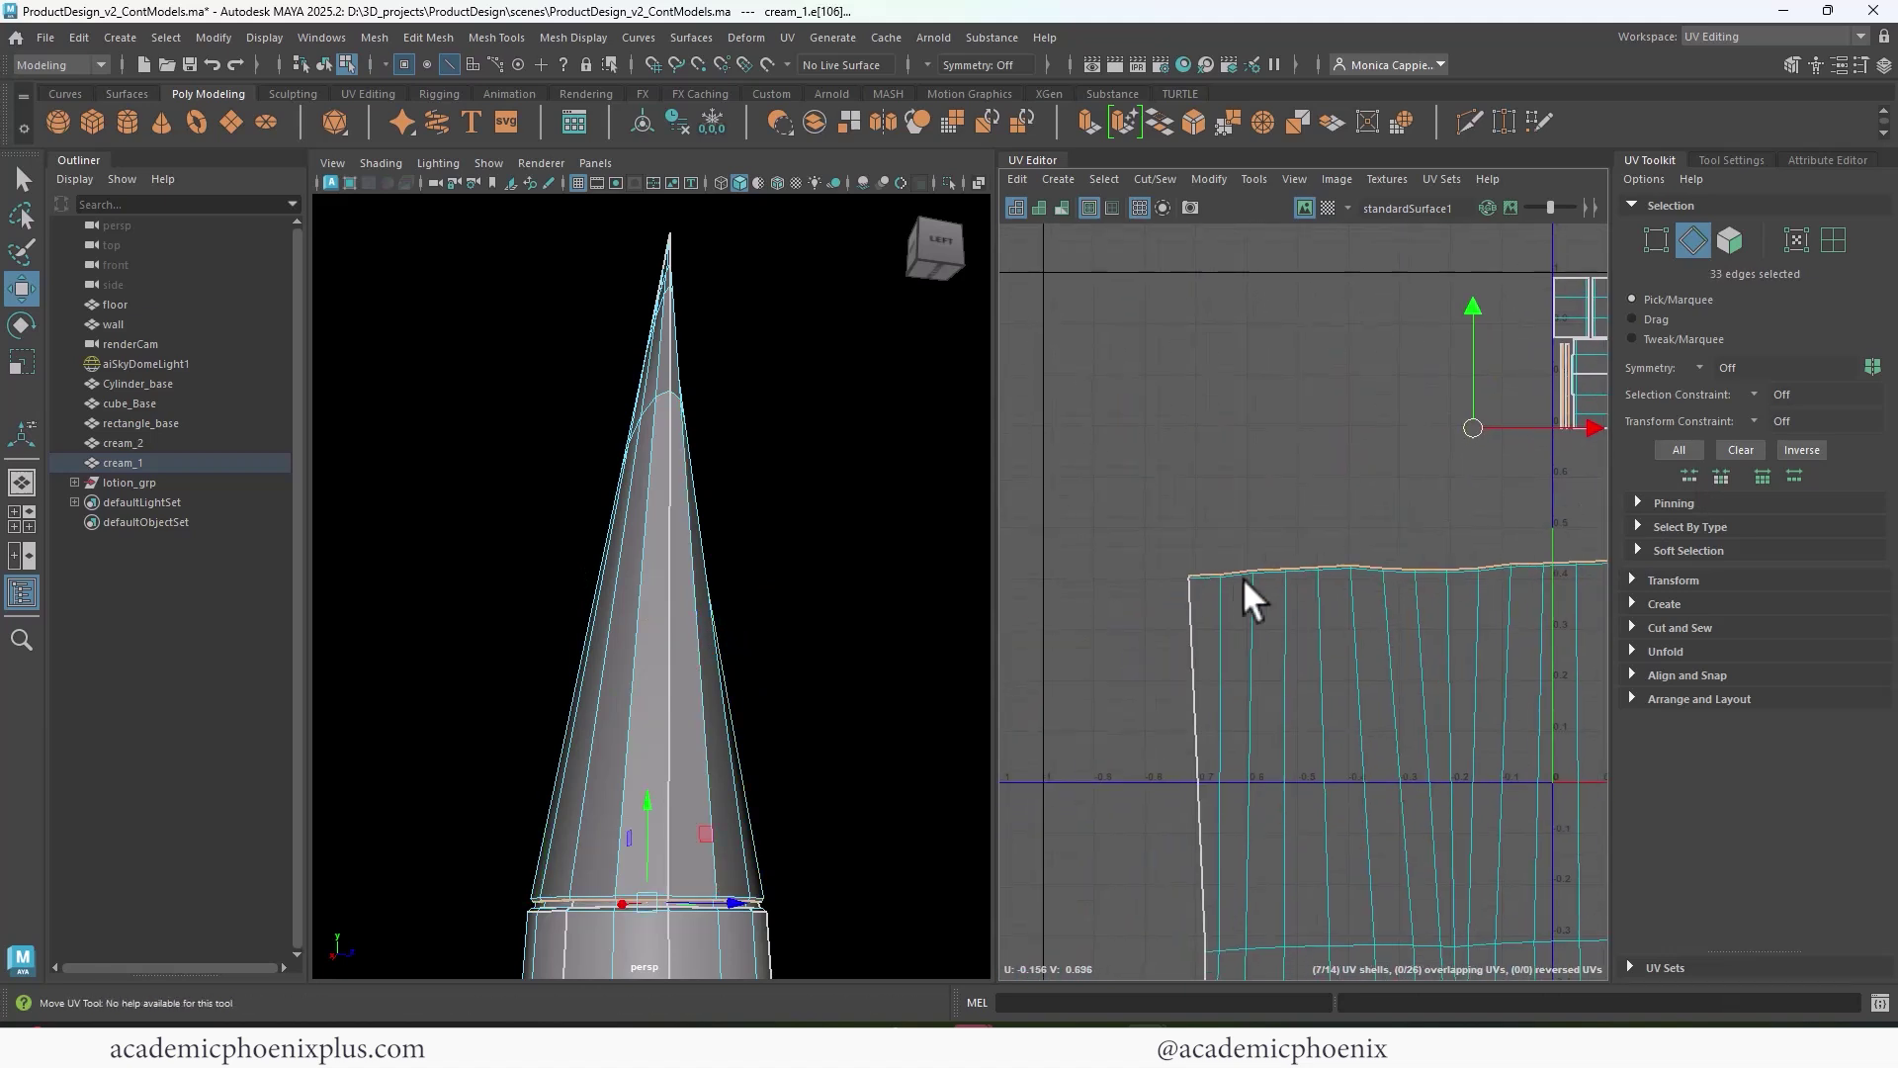
click(1112, 645)
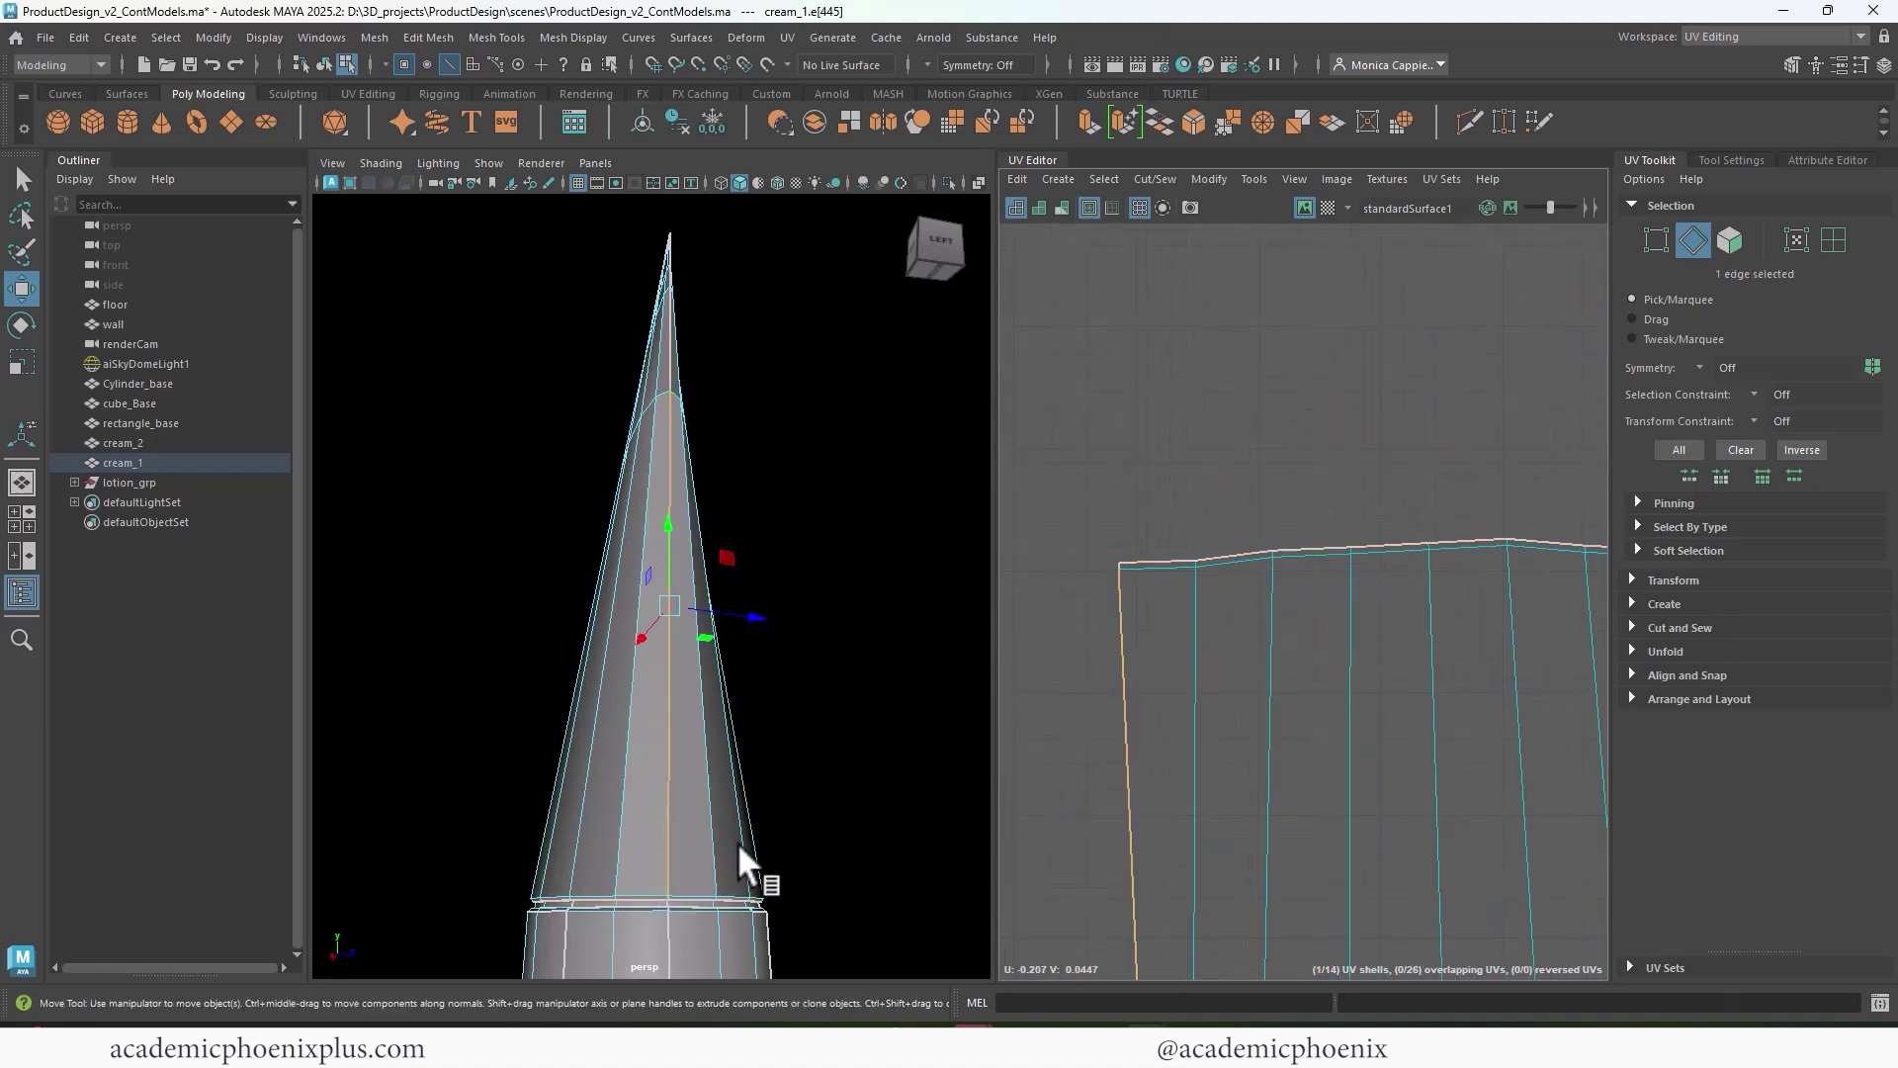
alt+middle_drag(681, 869, 766, 544)
alt+right_drag(766, 544, 905, 656)
alt+middle_drag(905, 655, 815, 653)
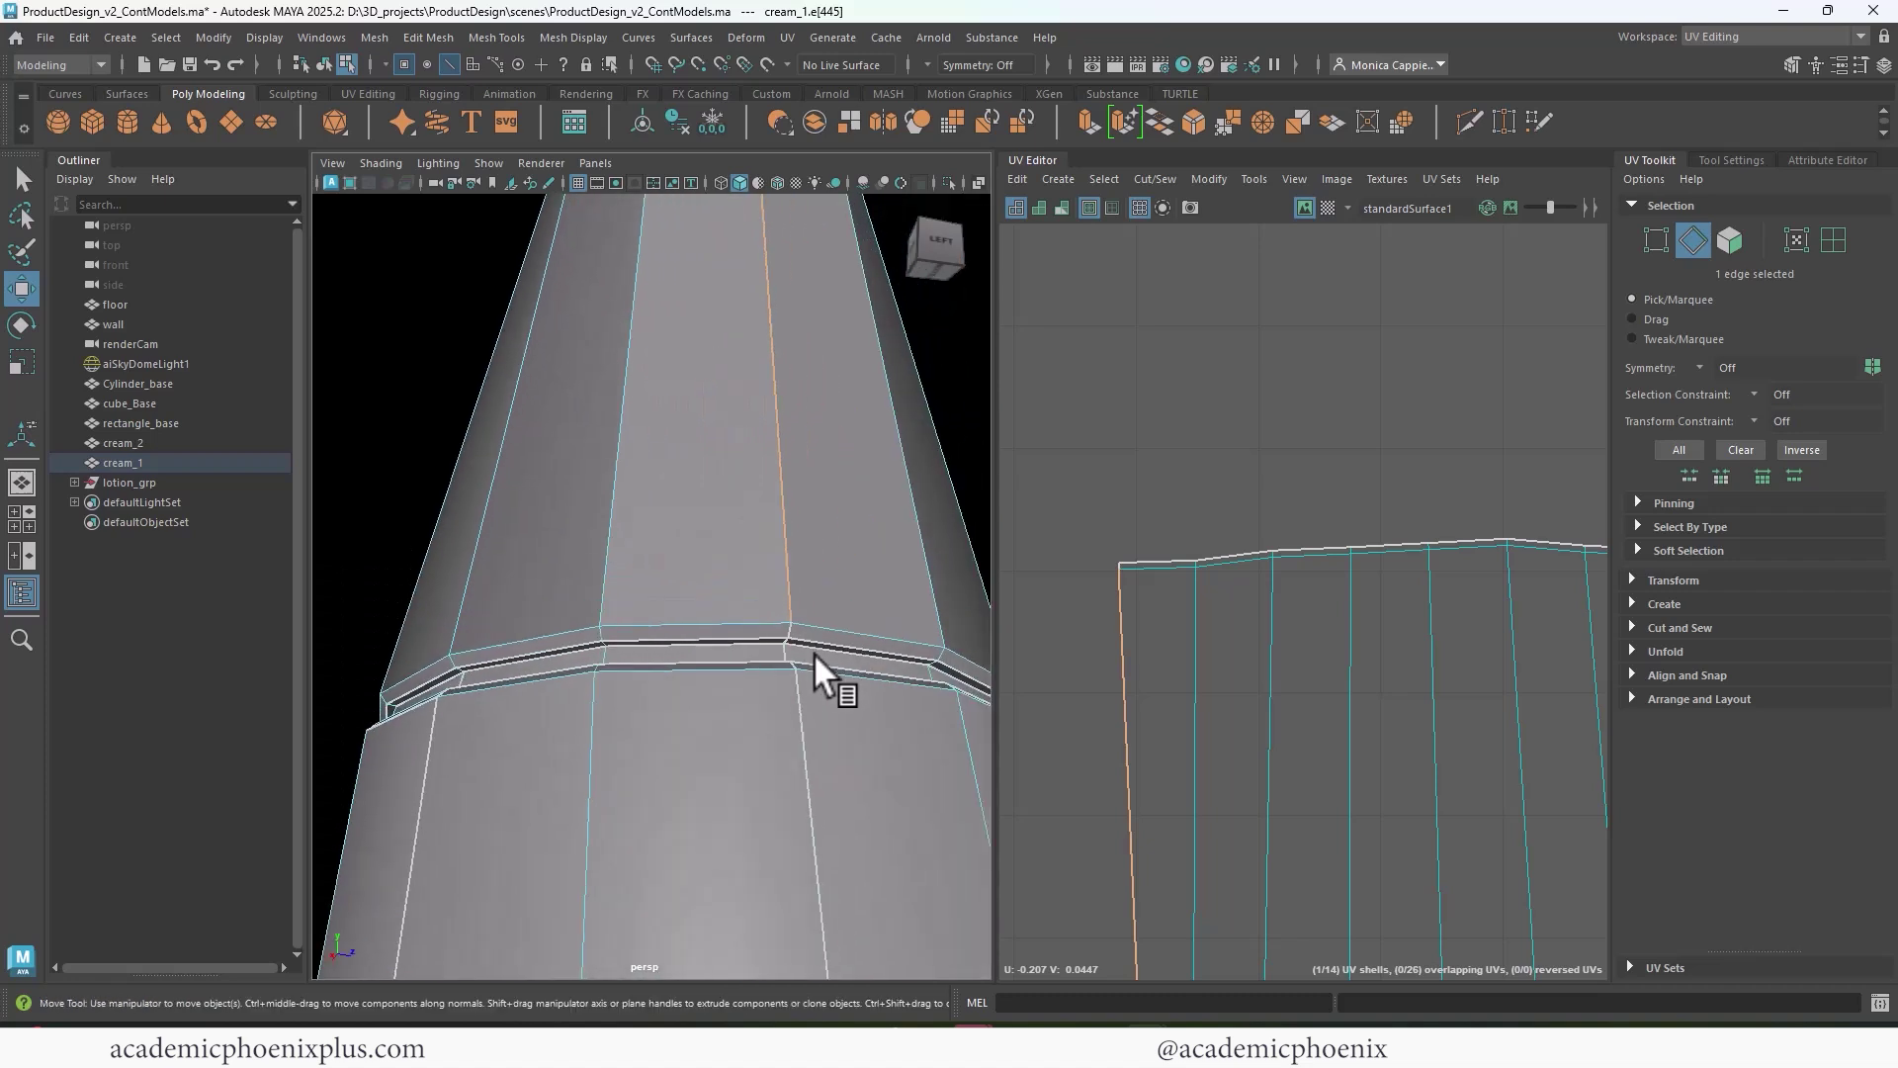
double_click(792, 575)
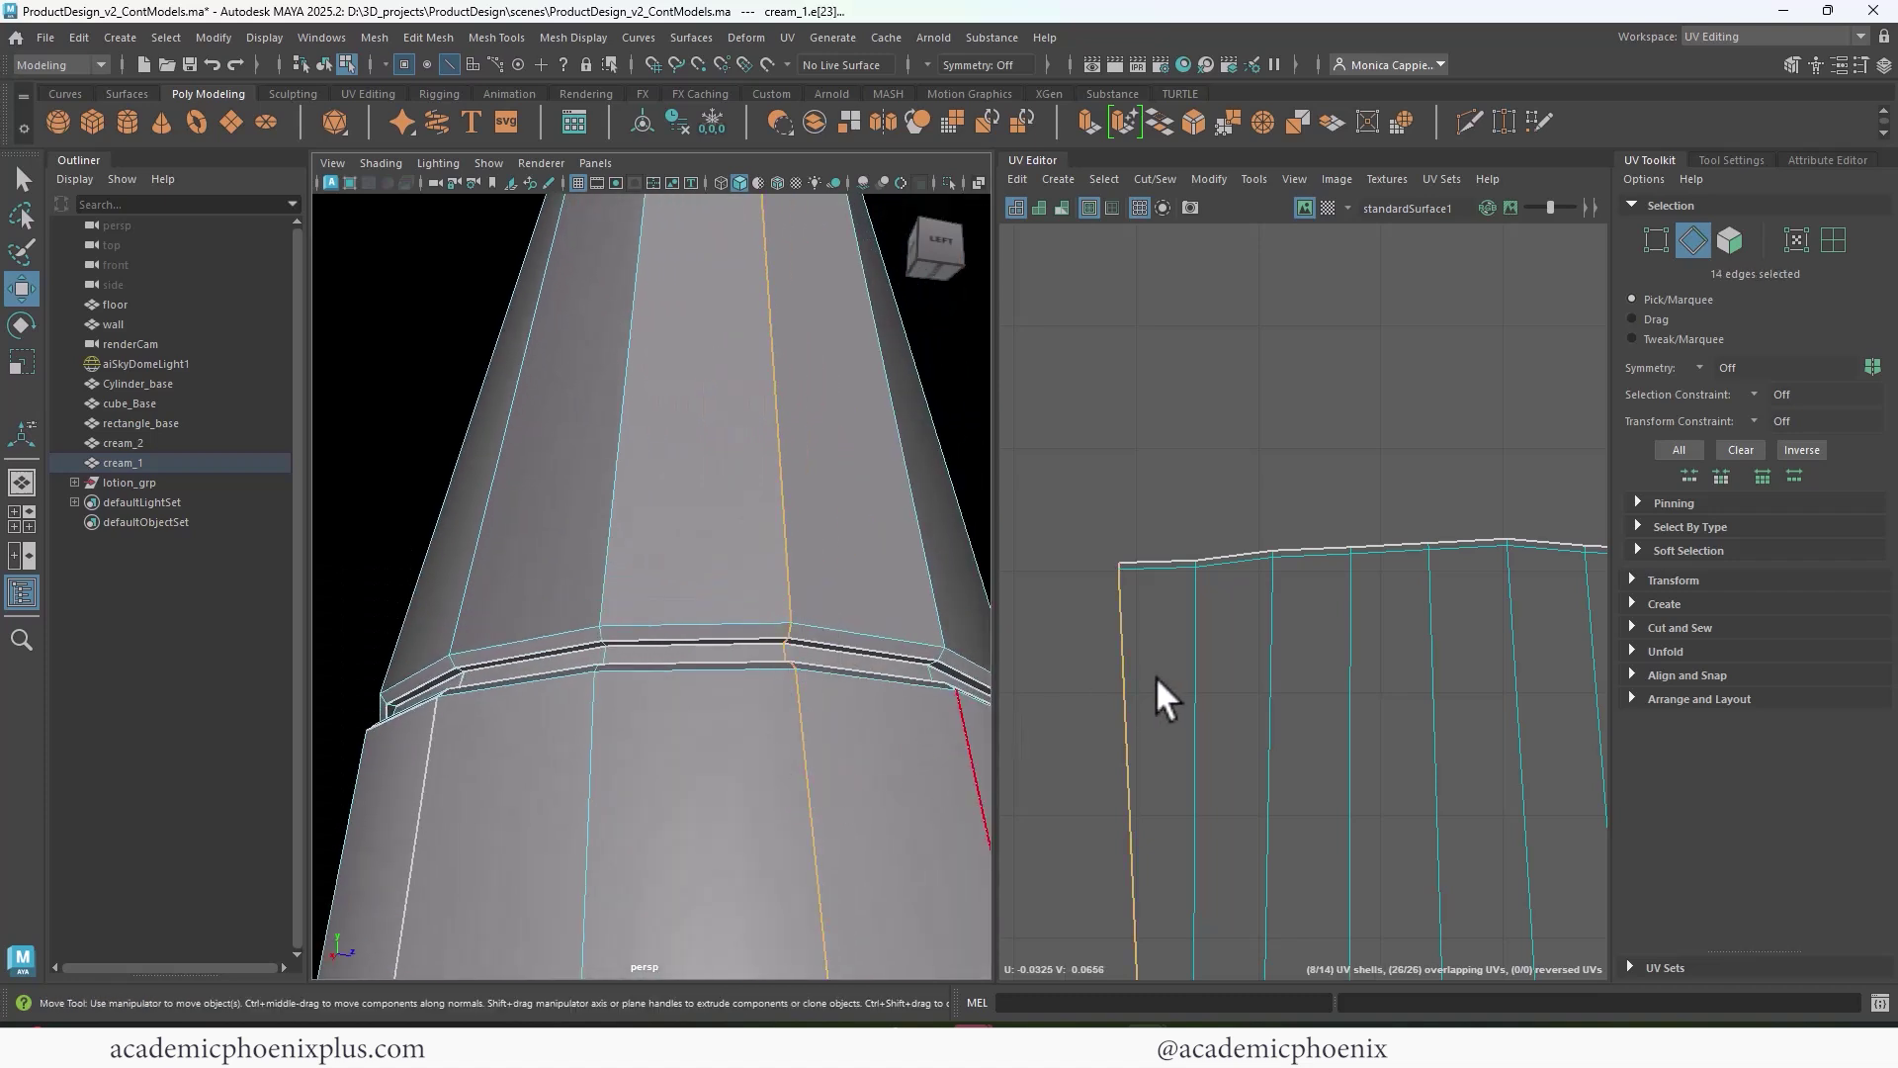
alt+middle_drag(1459, 453, 877, 695)
alt+middle_drag(1276, 590, 1135, 589)
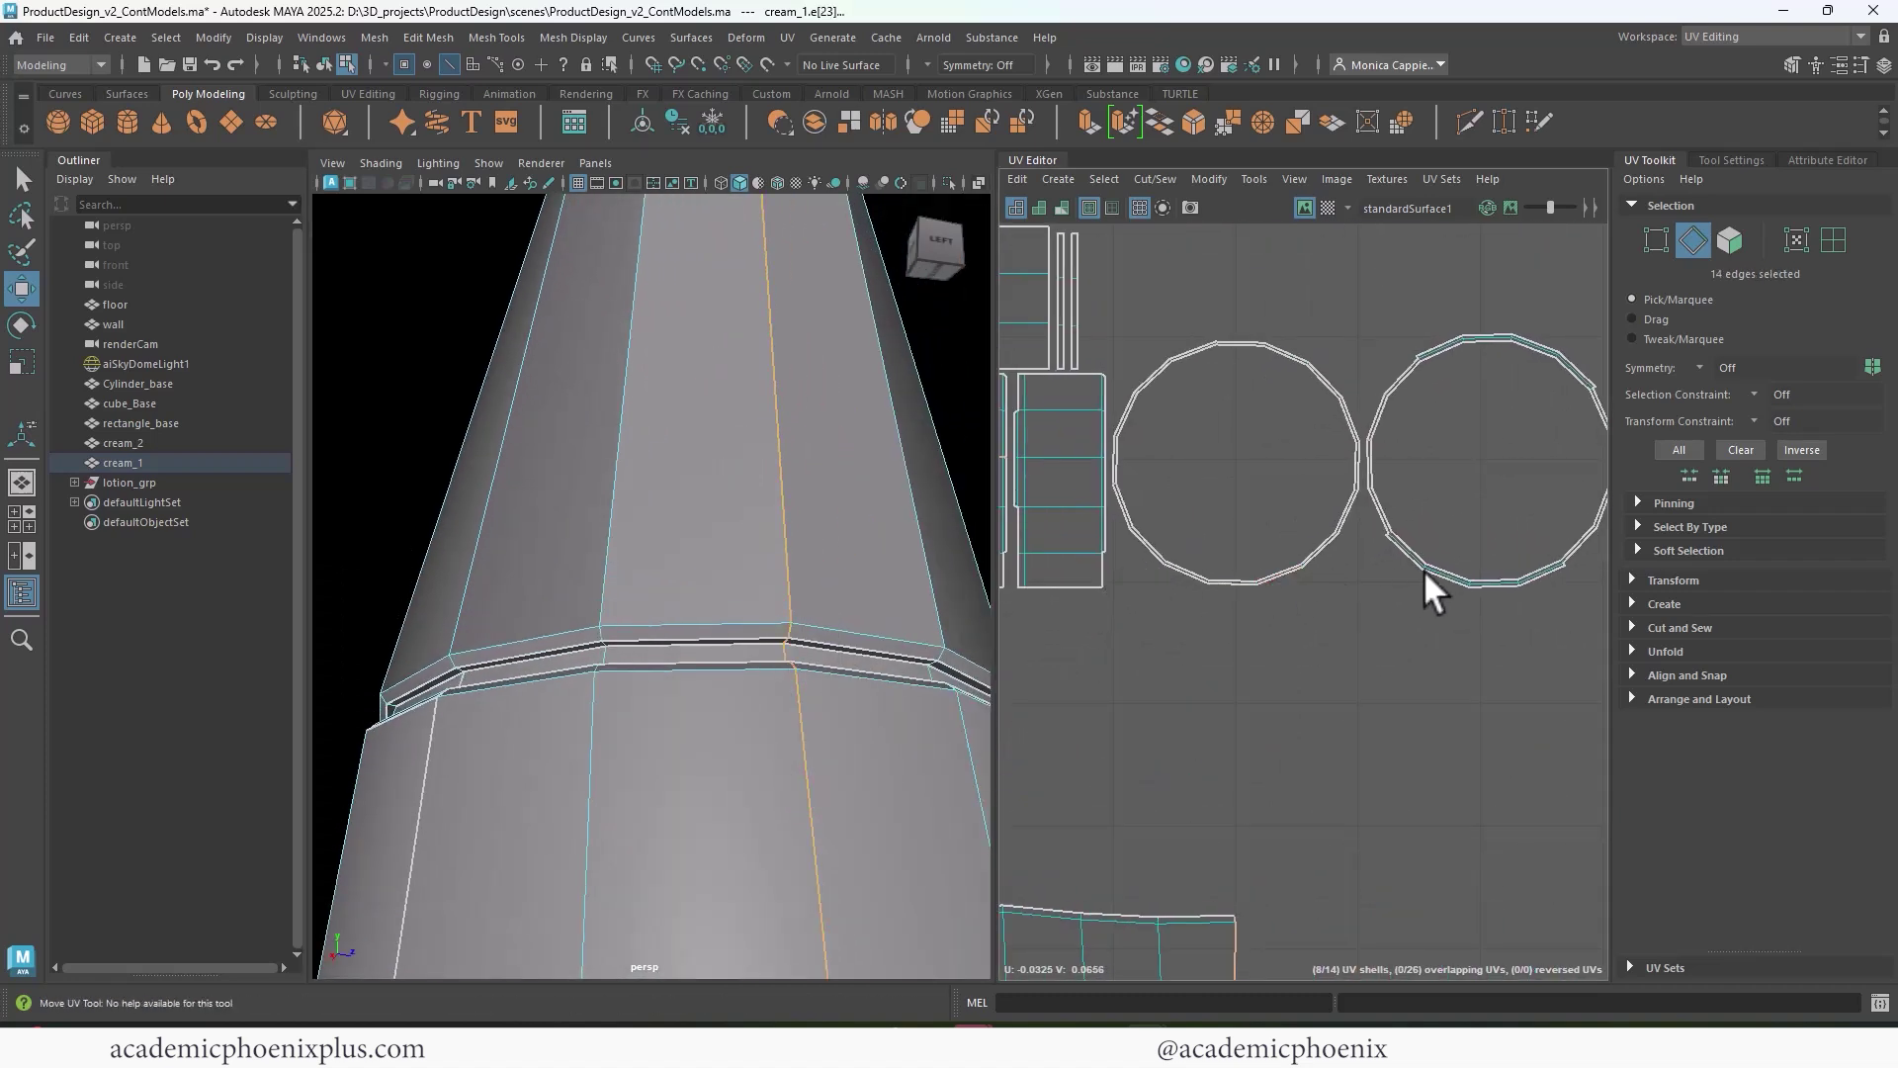
alt+middle_drag(1419, 578, 1296, 609)
- Unfold the first thin circular ring shell and cut its cross edge in line with the tube's vertical seam
ctrl+right_drag(1163, 604, 999, 617)
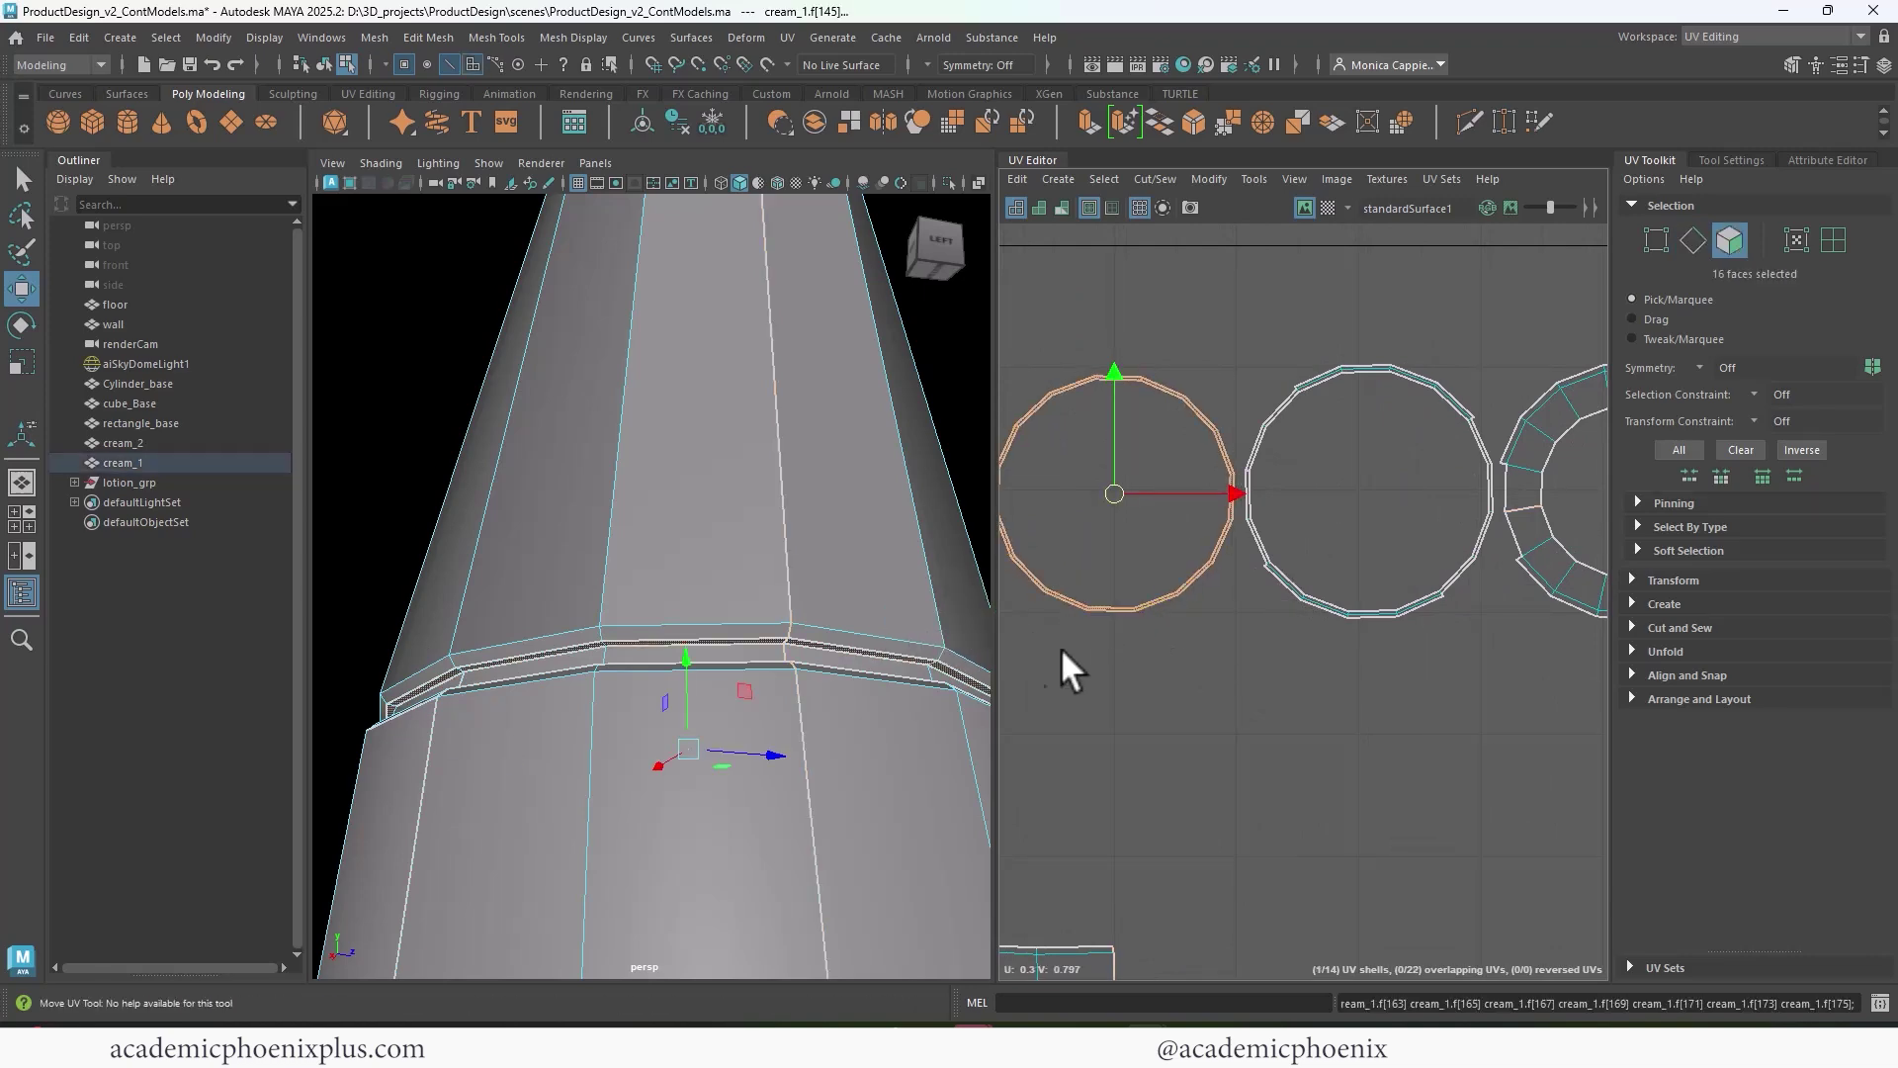
mouse_move(649, 708)
alt+mouse_down()
mouse_move(710, 702)
mouse_move(647, 704)
alt+mouse_up()
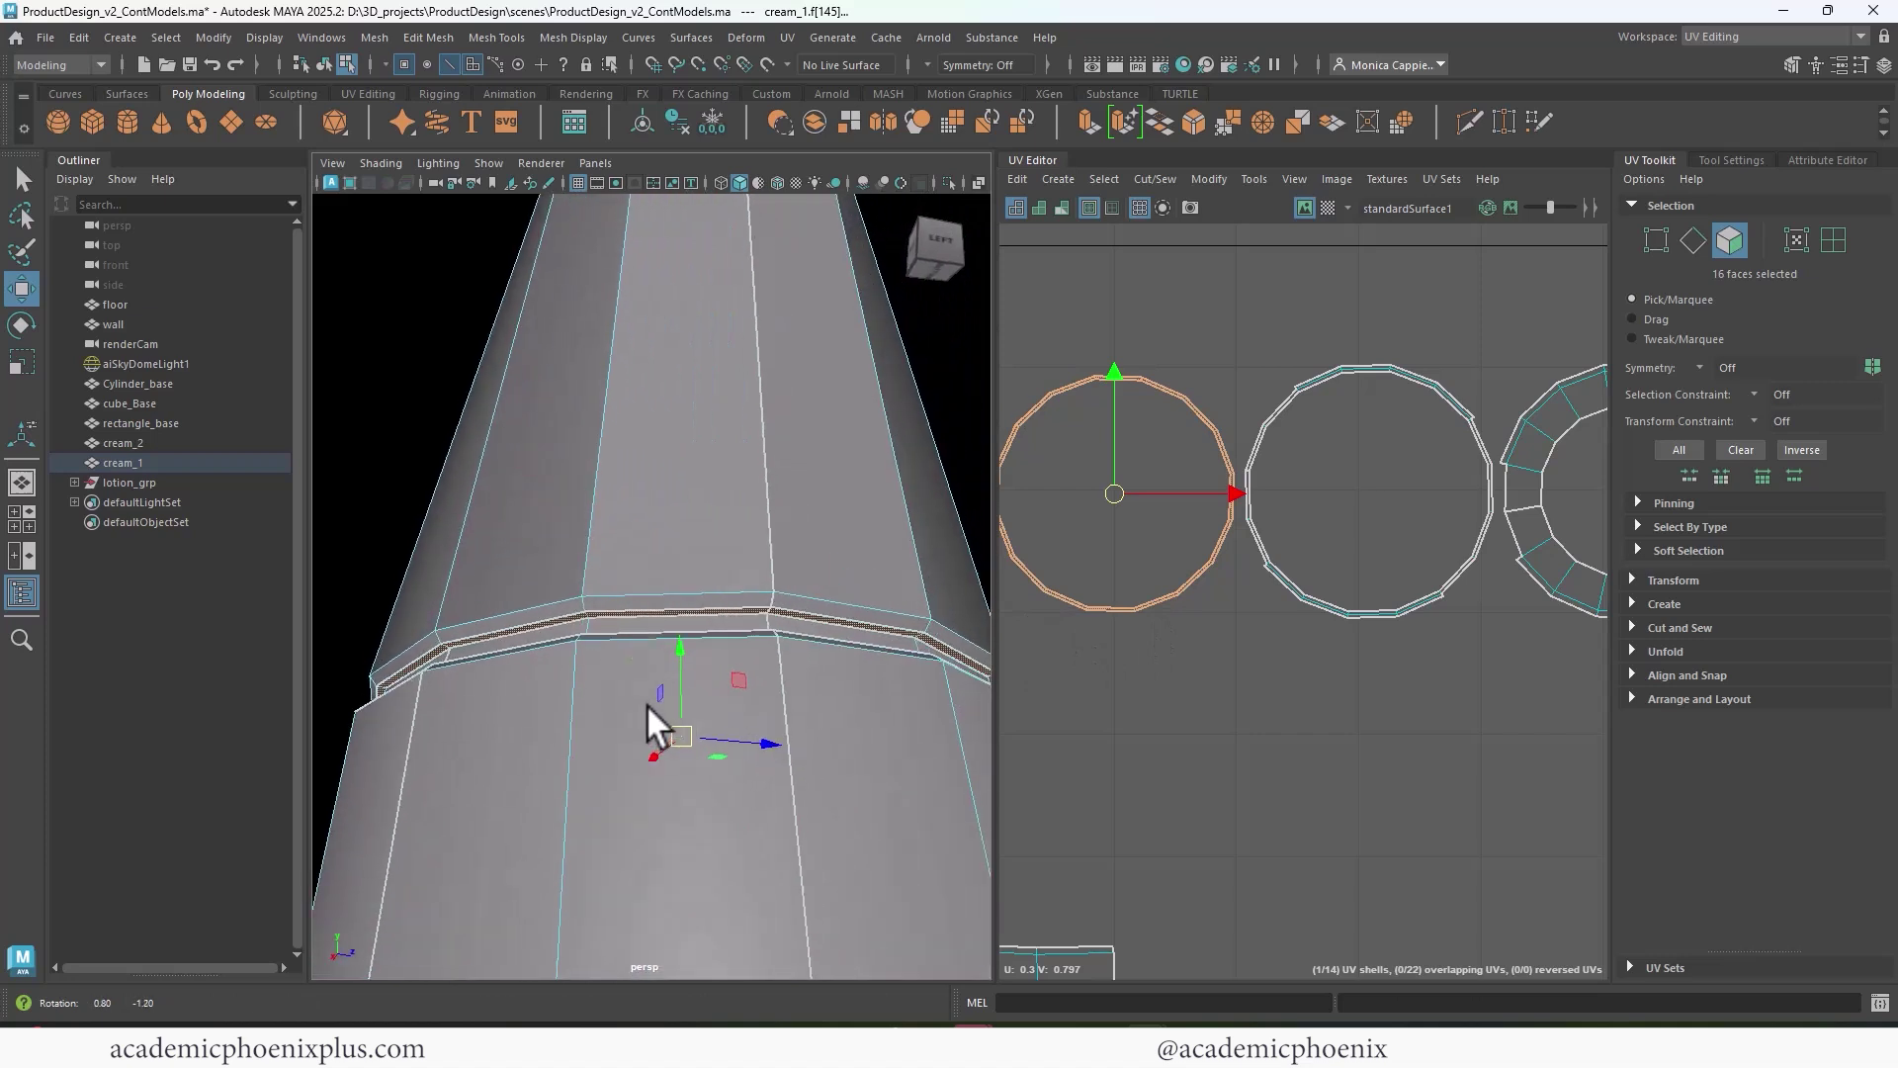
alt+right_drag(822, 637, 884, 659)
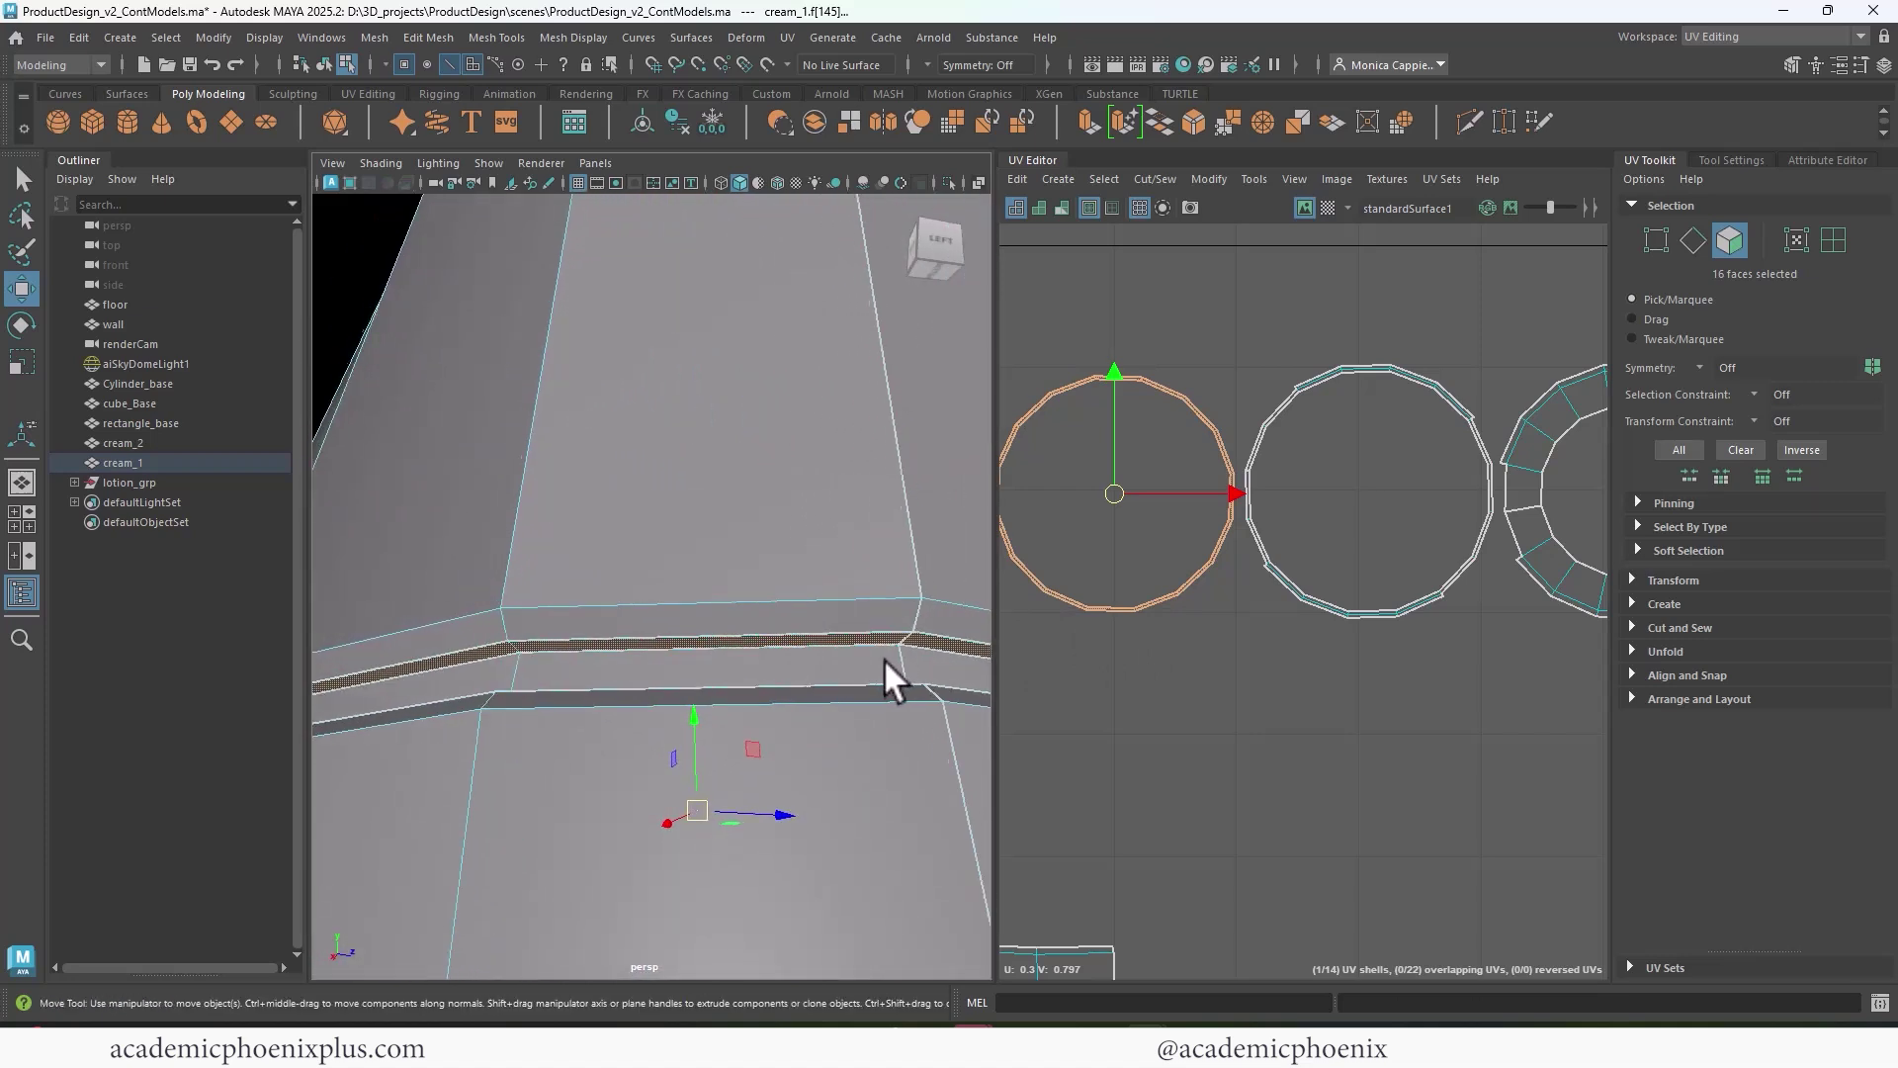
alt+middle_drag(883, 658, 864, 656)
alt+drag(865, 656, 811, 635)
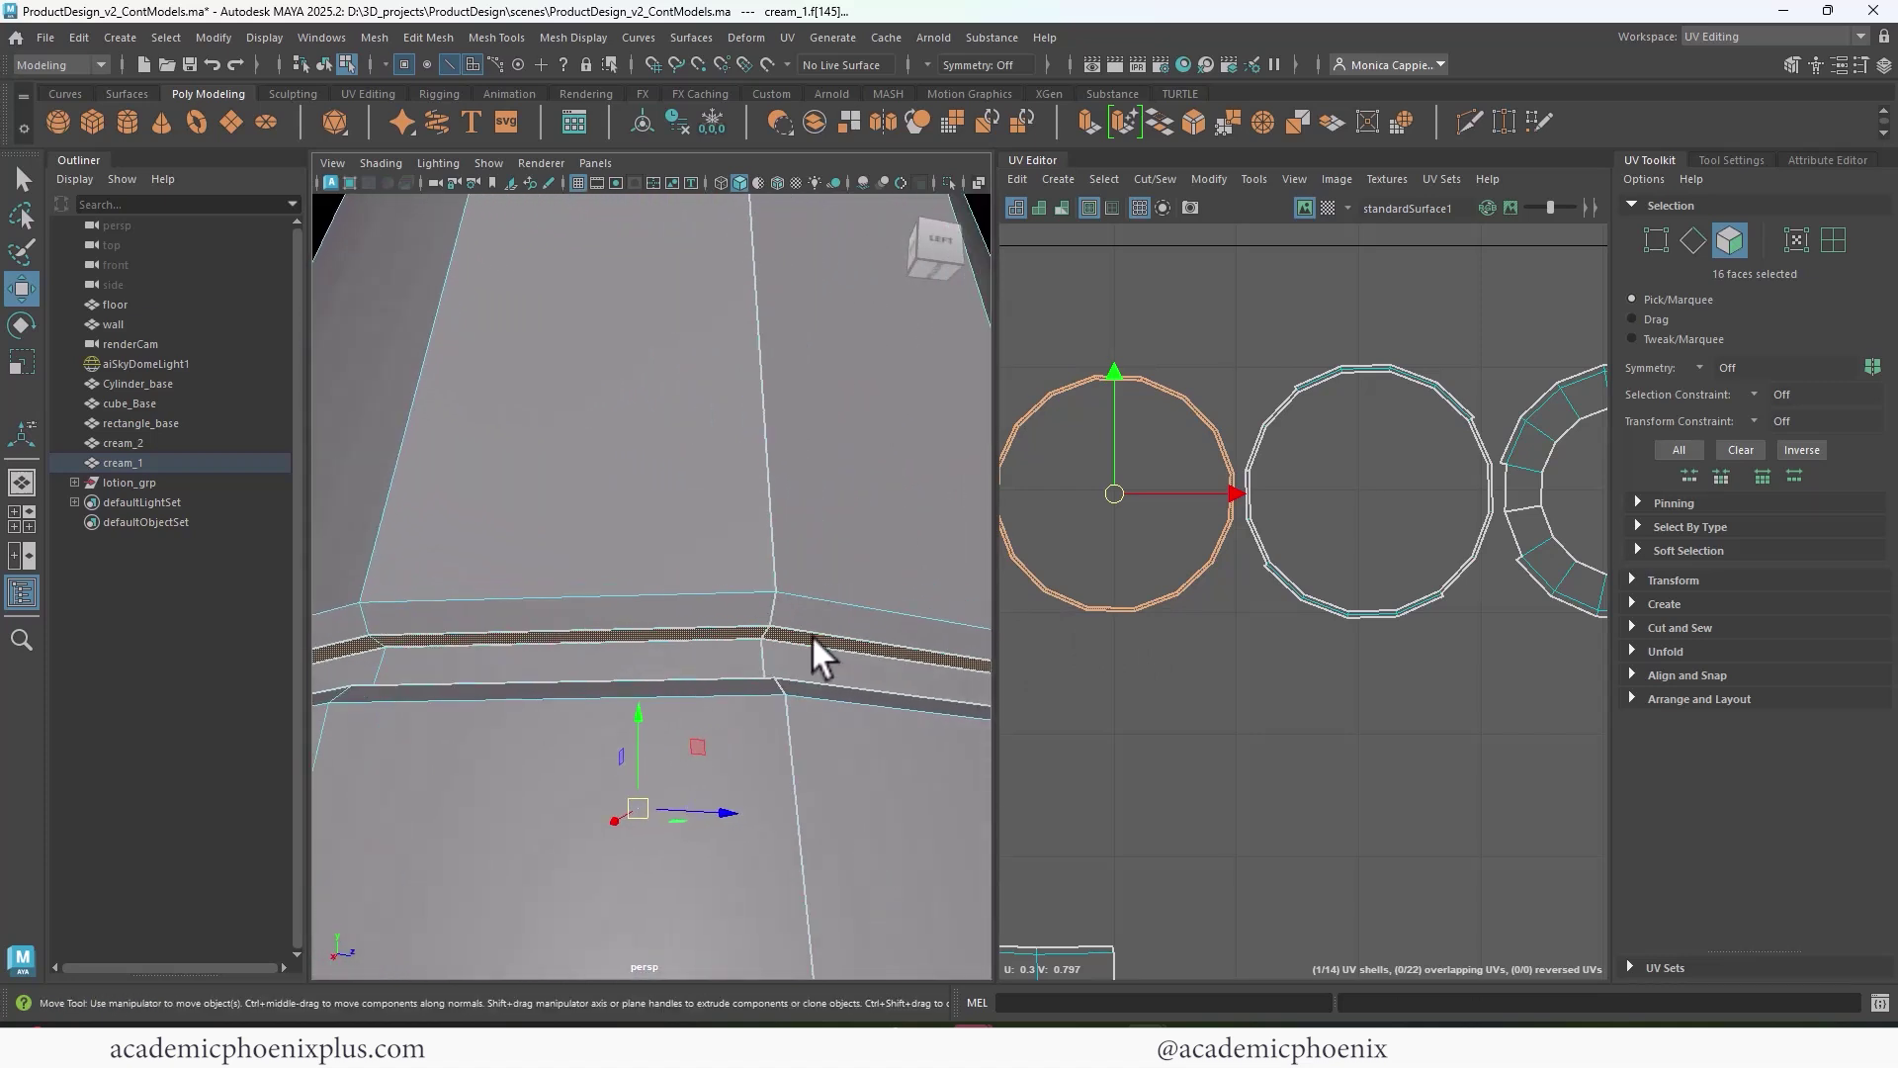
right_click(801, 637)
click(797, 400)
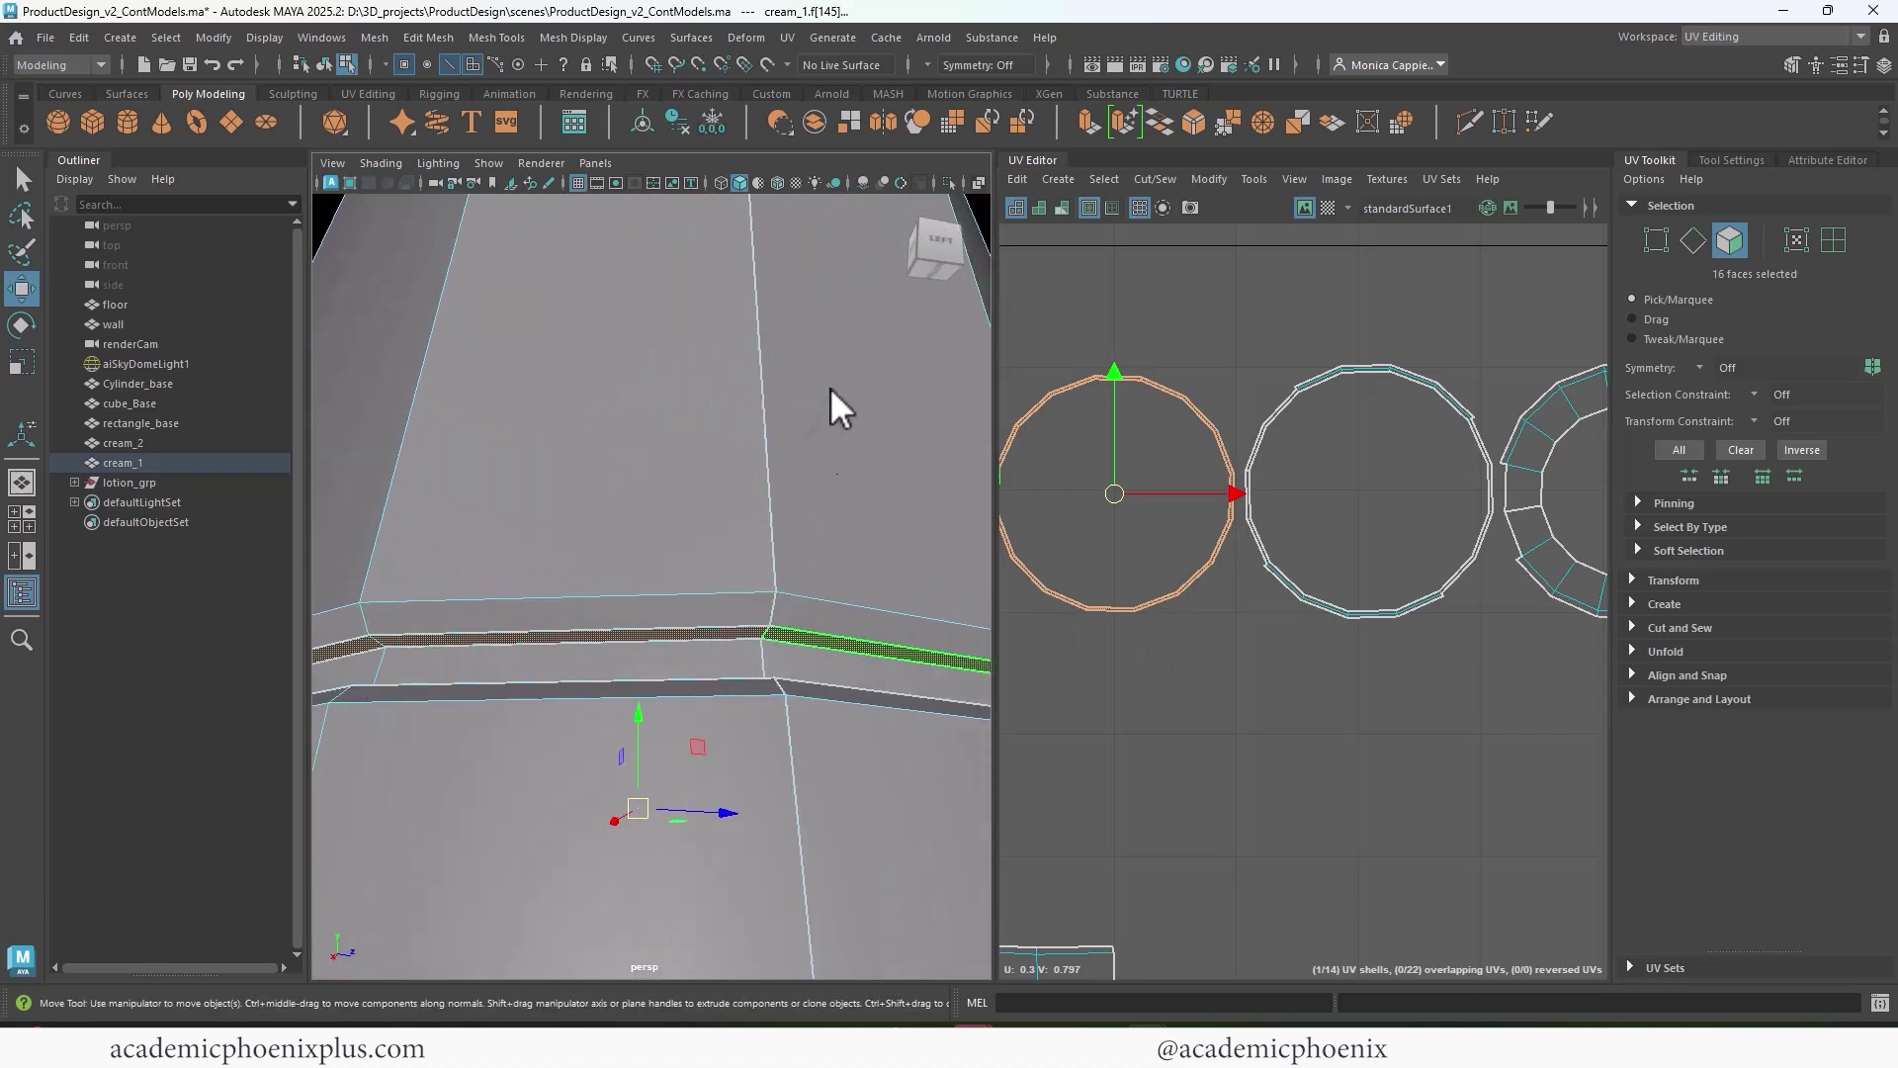
click(769, 634)
scroll(1153, 509, up, 10)
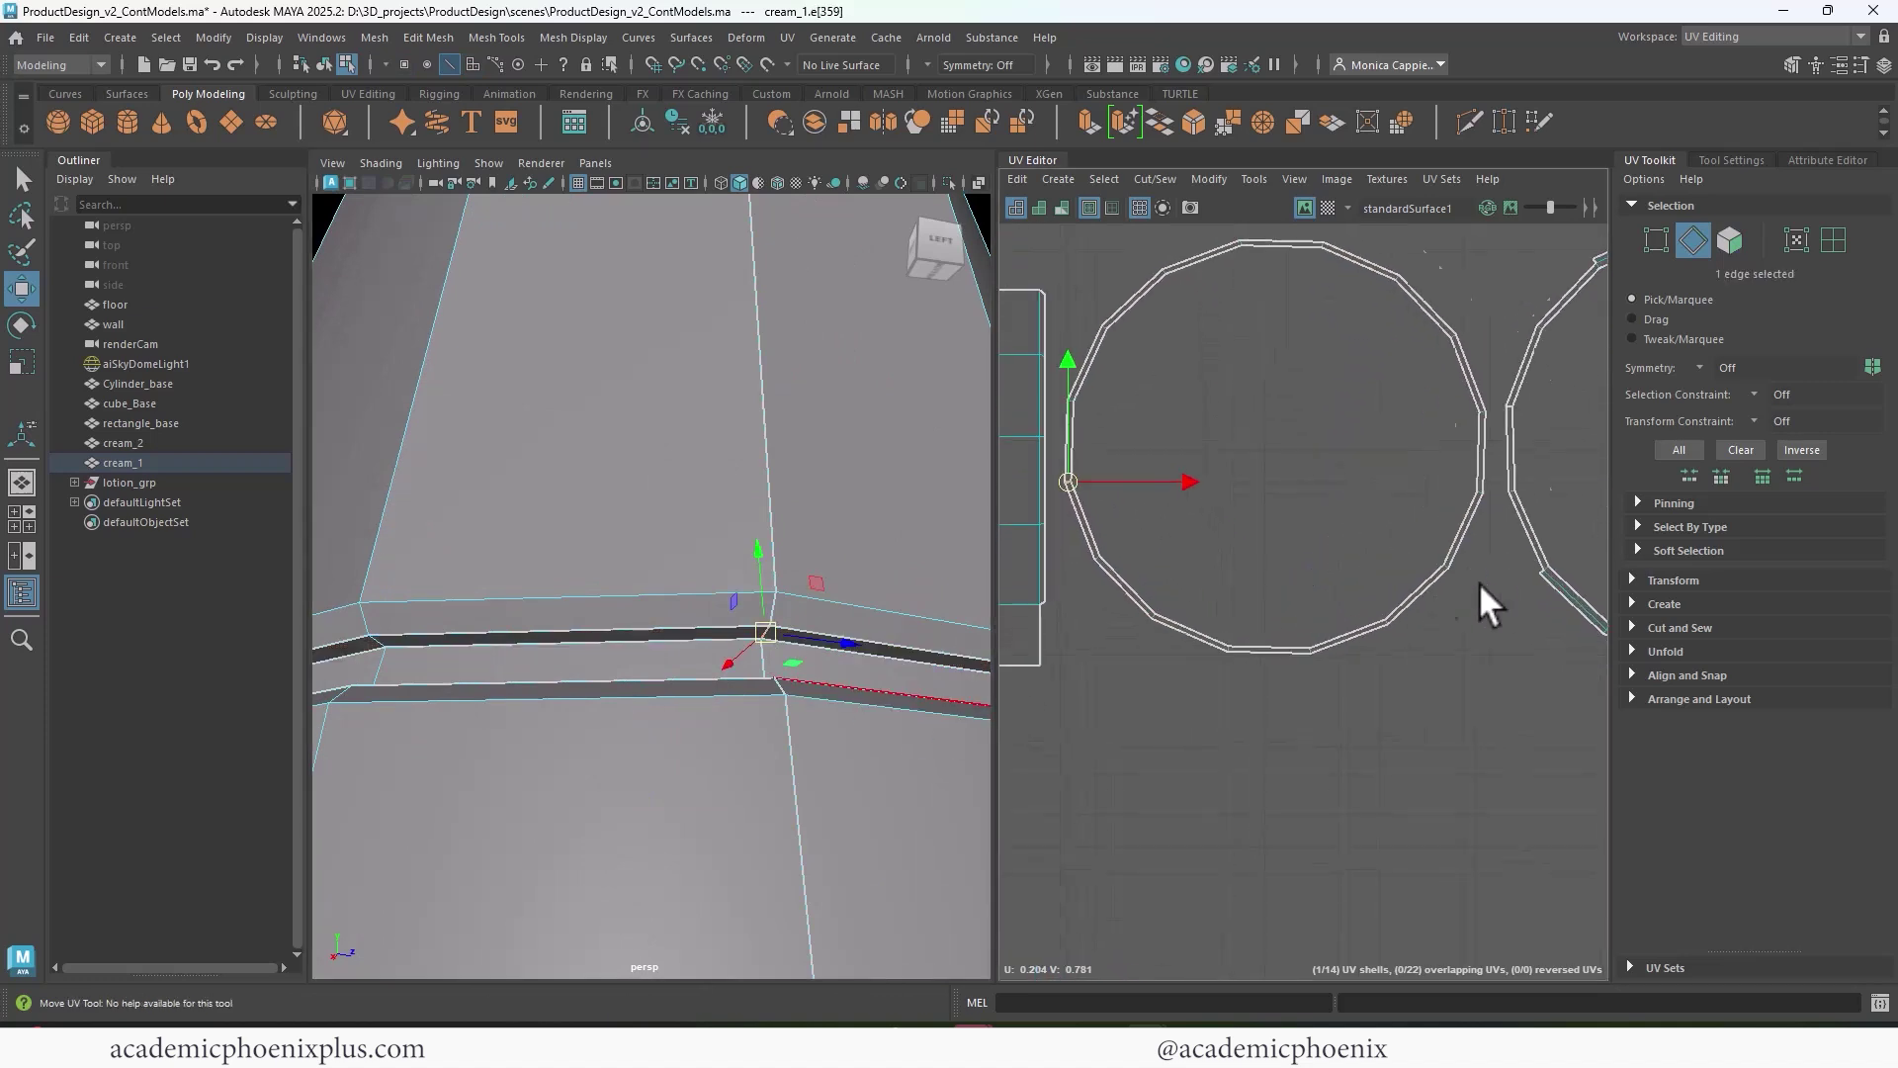
scroll(1308, 609, up, 3)
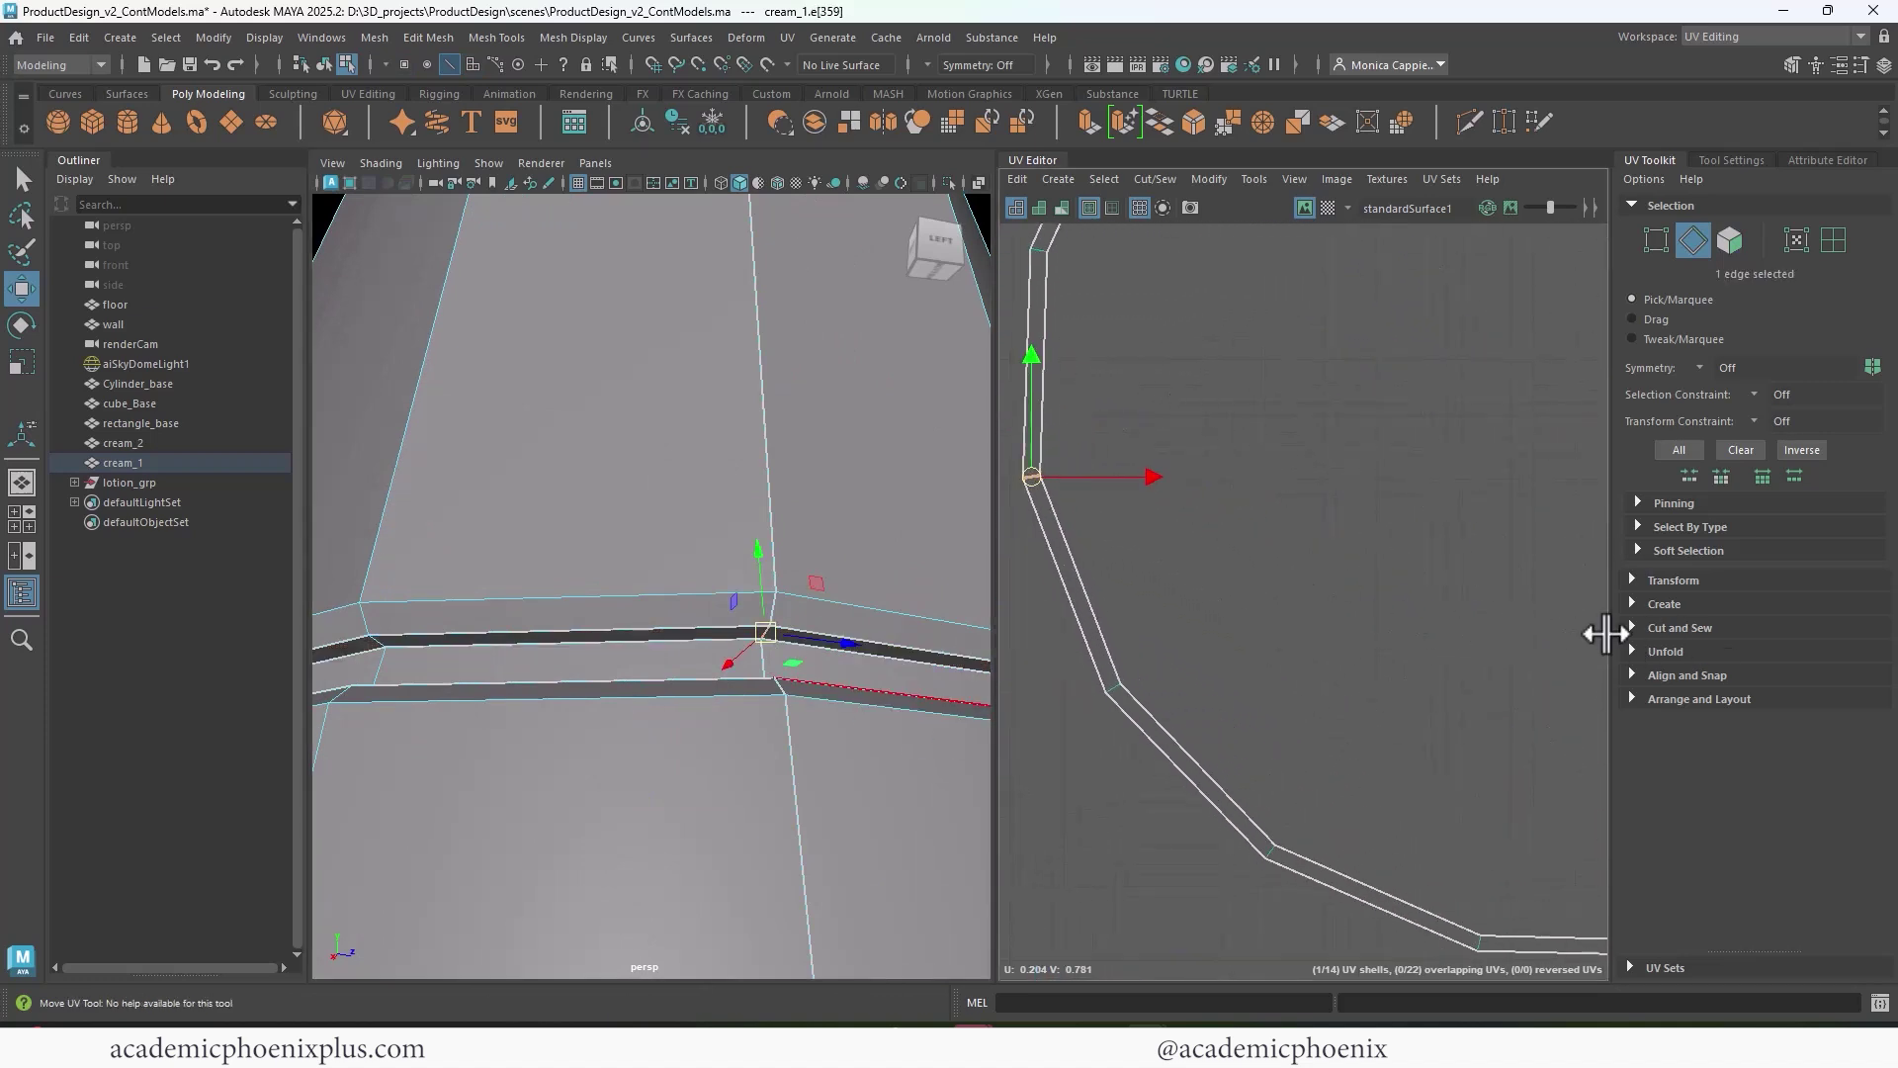
shift+right_click(1054, 573)
click(981, 601)
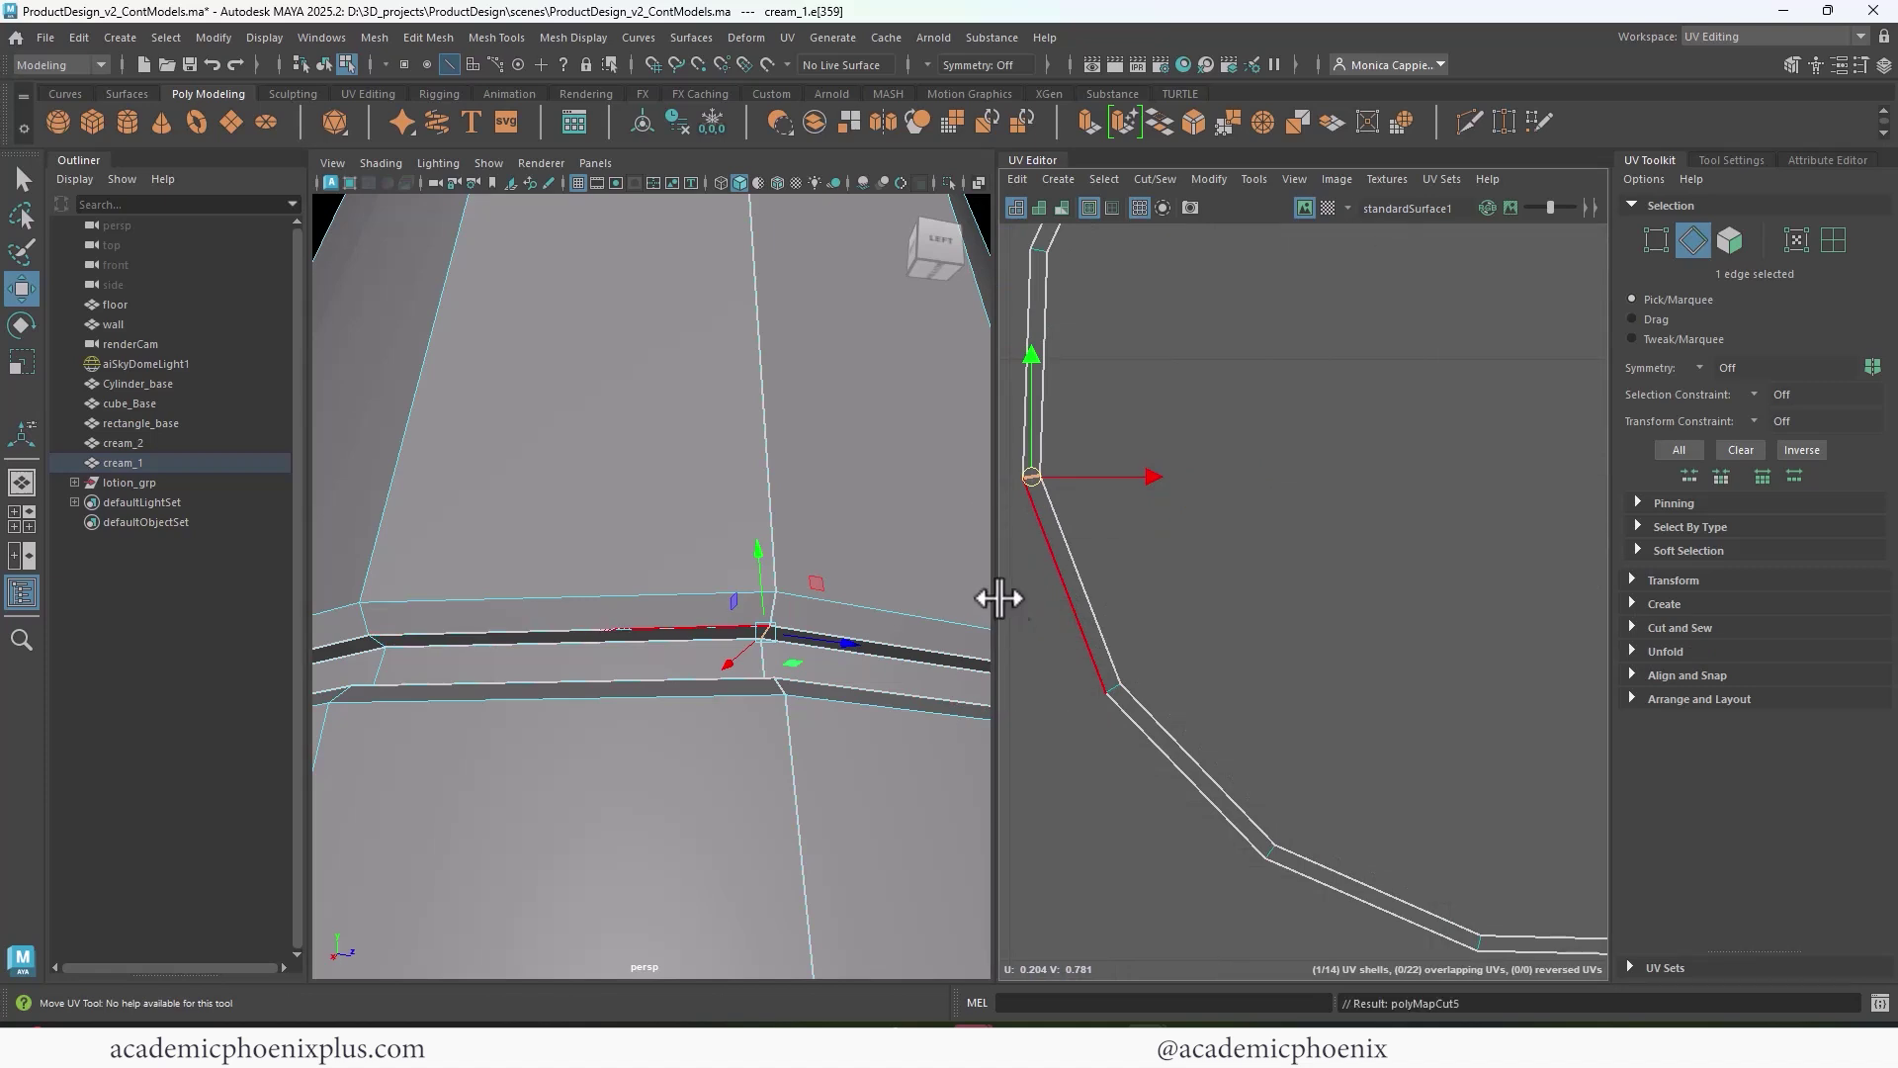
- Select all edges of the tube body shell's upper border and move and sew the cut ring onto it
scroll(1329, 648, down, 5)
alt+middle_drag(1153, 697, 1481, 477)
alt+middle_drag(1402, 796, 1528, 488)
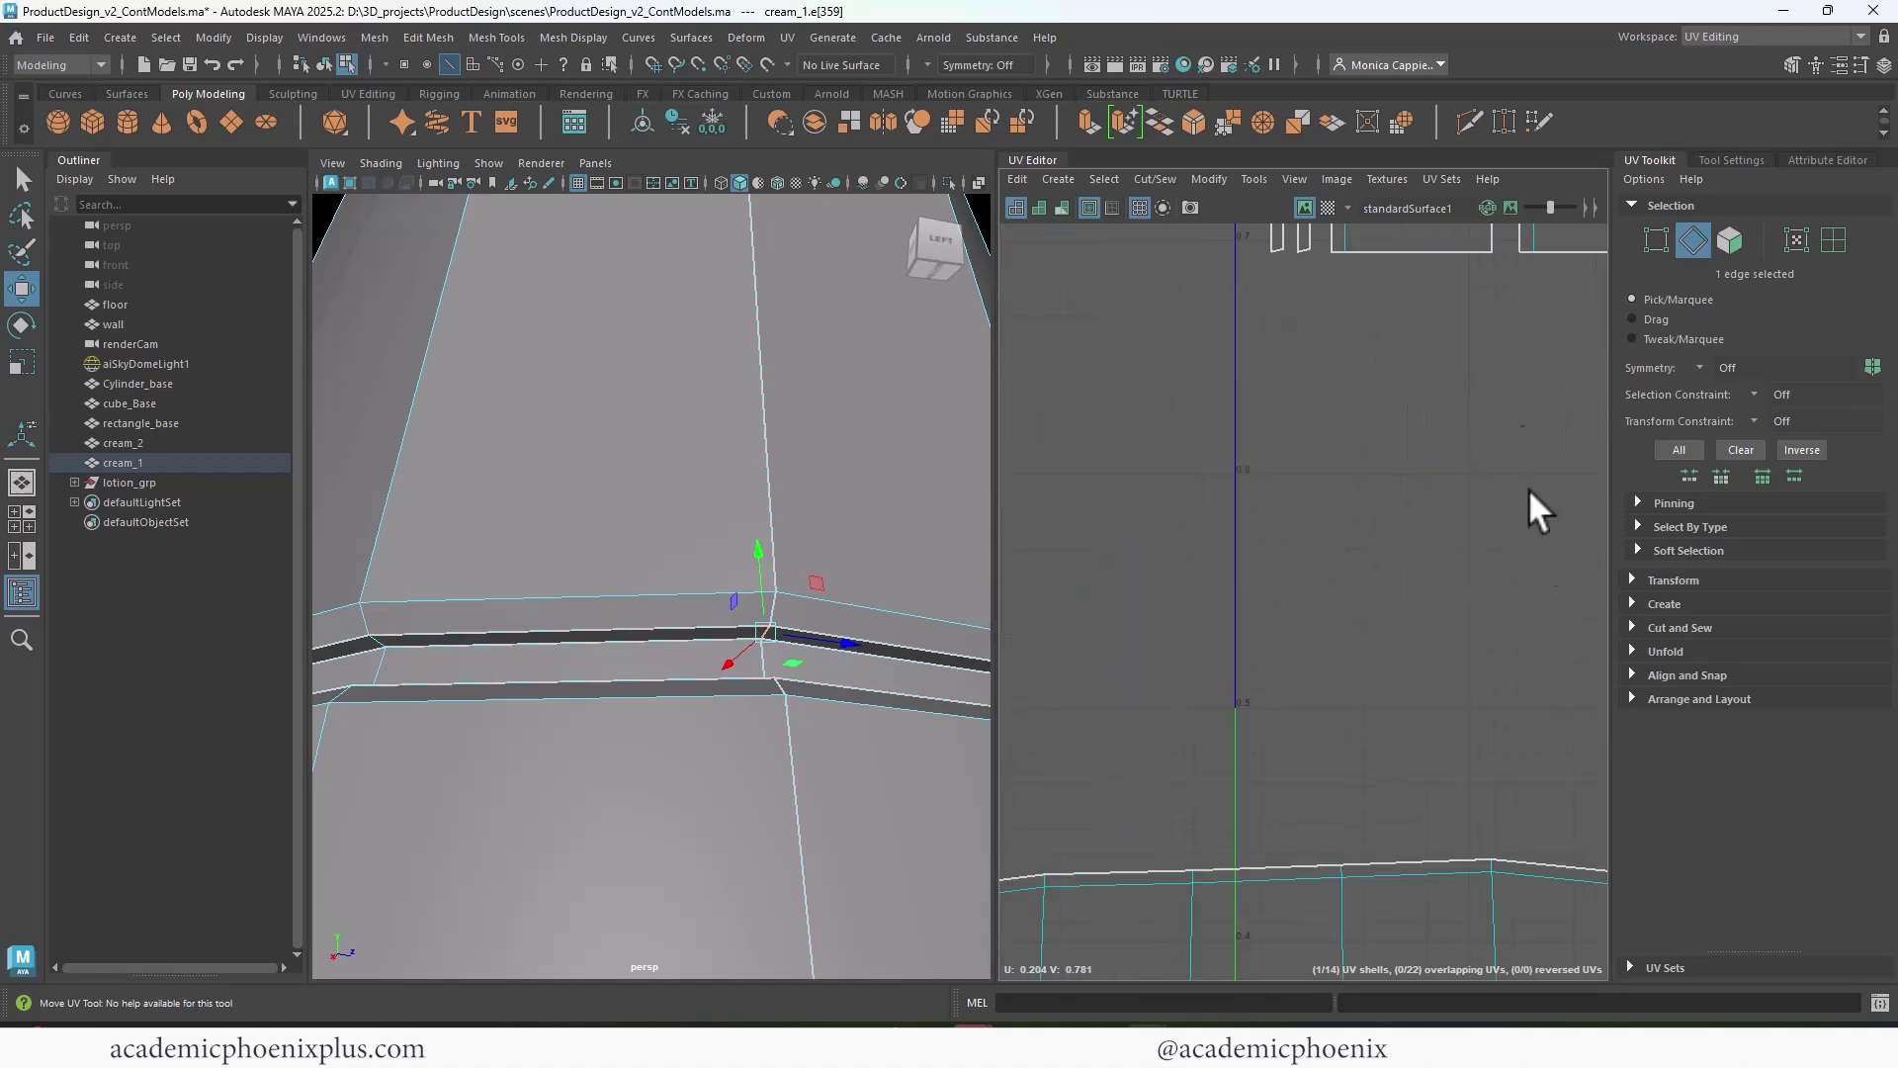
alt+middle_drag(1137, 633, 1408, 437)
alt+middle_drag(1362, 571, 1540, 522)
alt+right_drag(1540, 522, 1160, 455)
click(1063, 573)
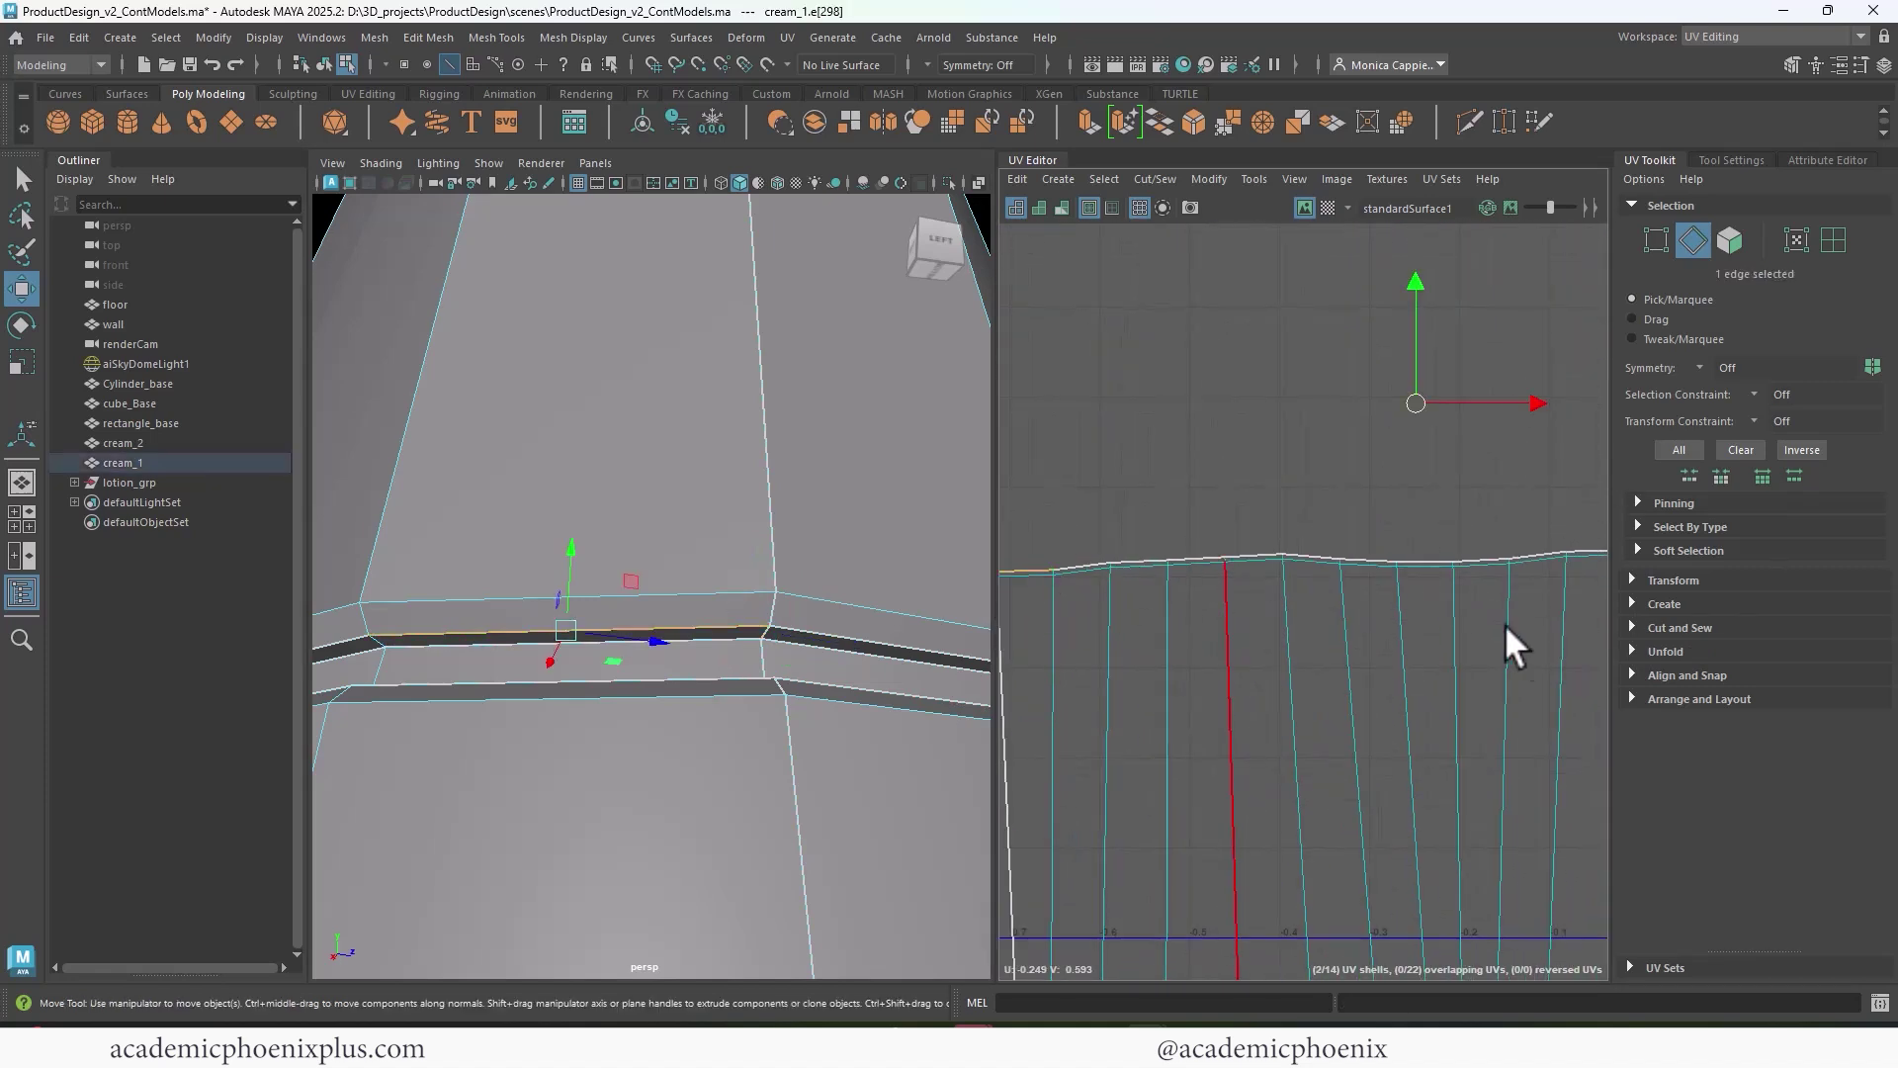
alt+right_drag(1505, 625, 1369, 613)
alt+middle_drag(1404, 576, 1144, 575)
double_click(1476, 566)
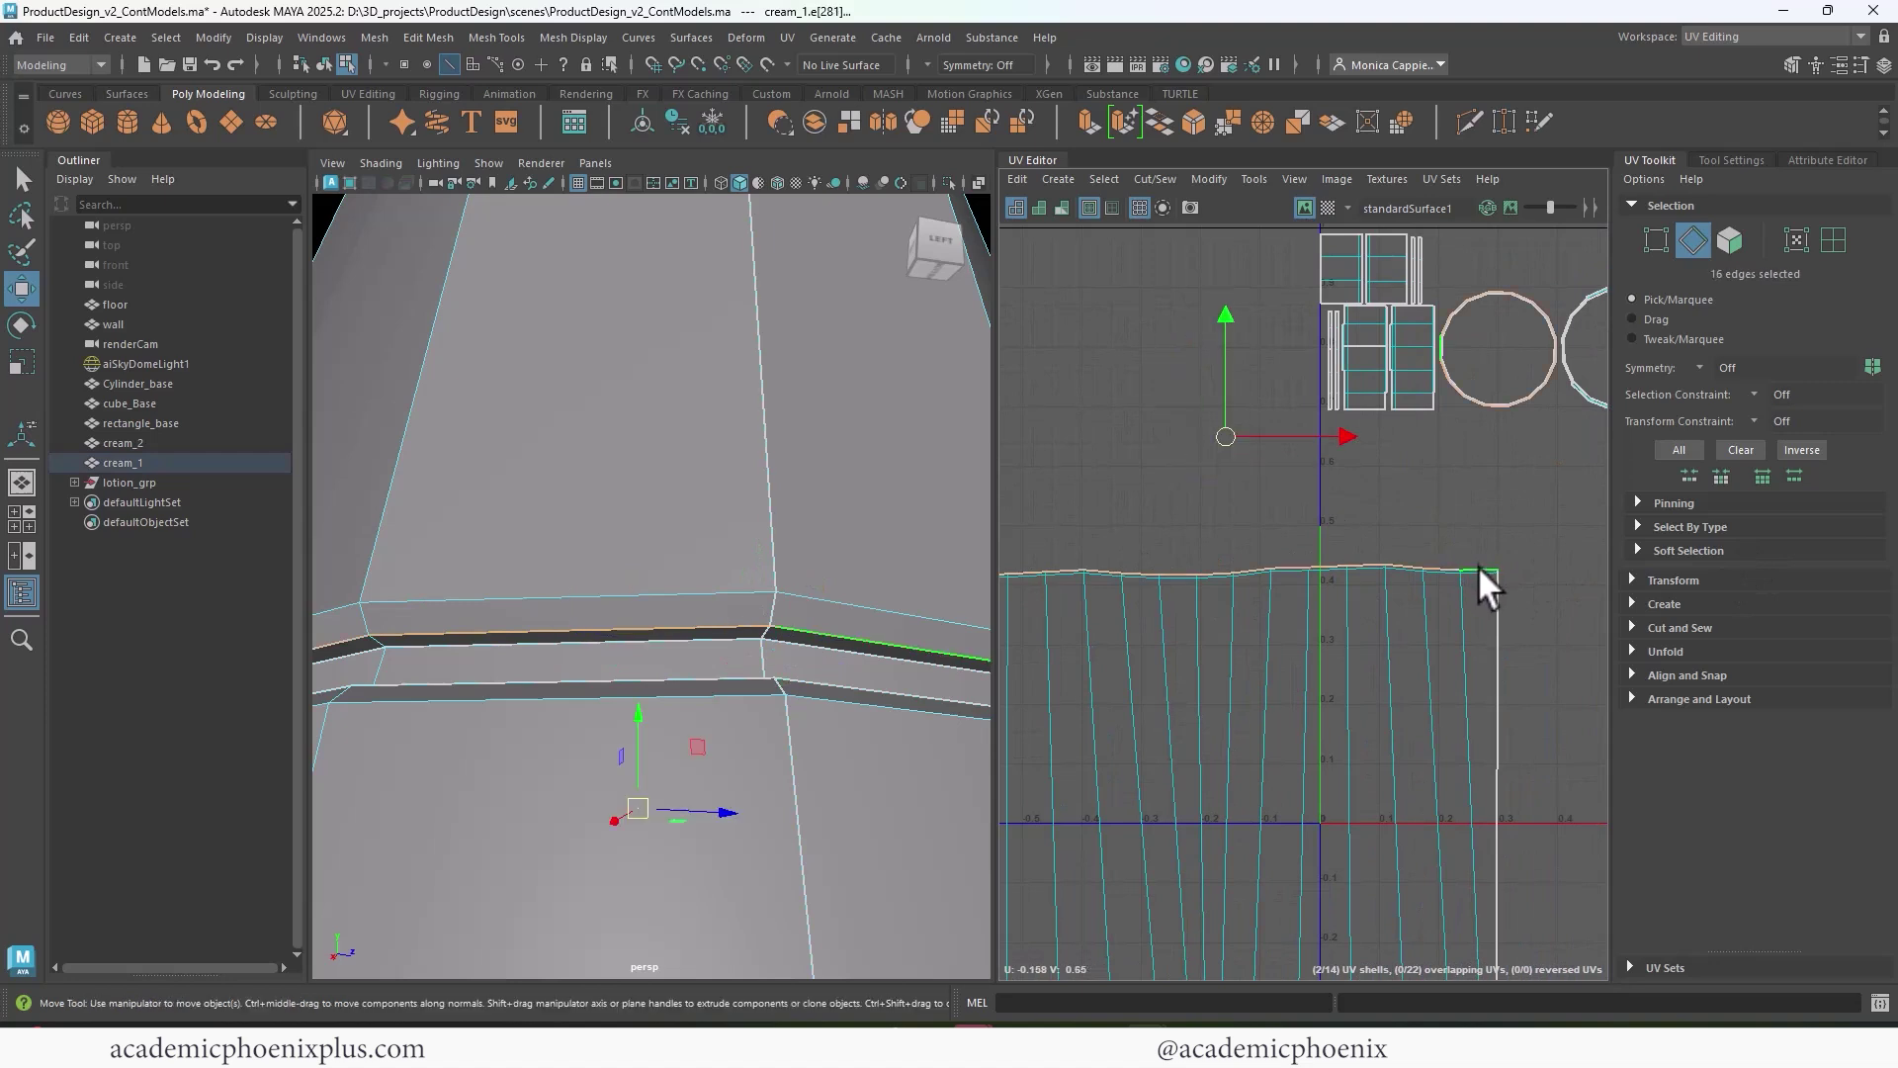
shift+right_click(1408, 594)
click(1404, 649)
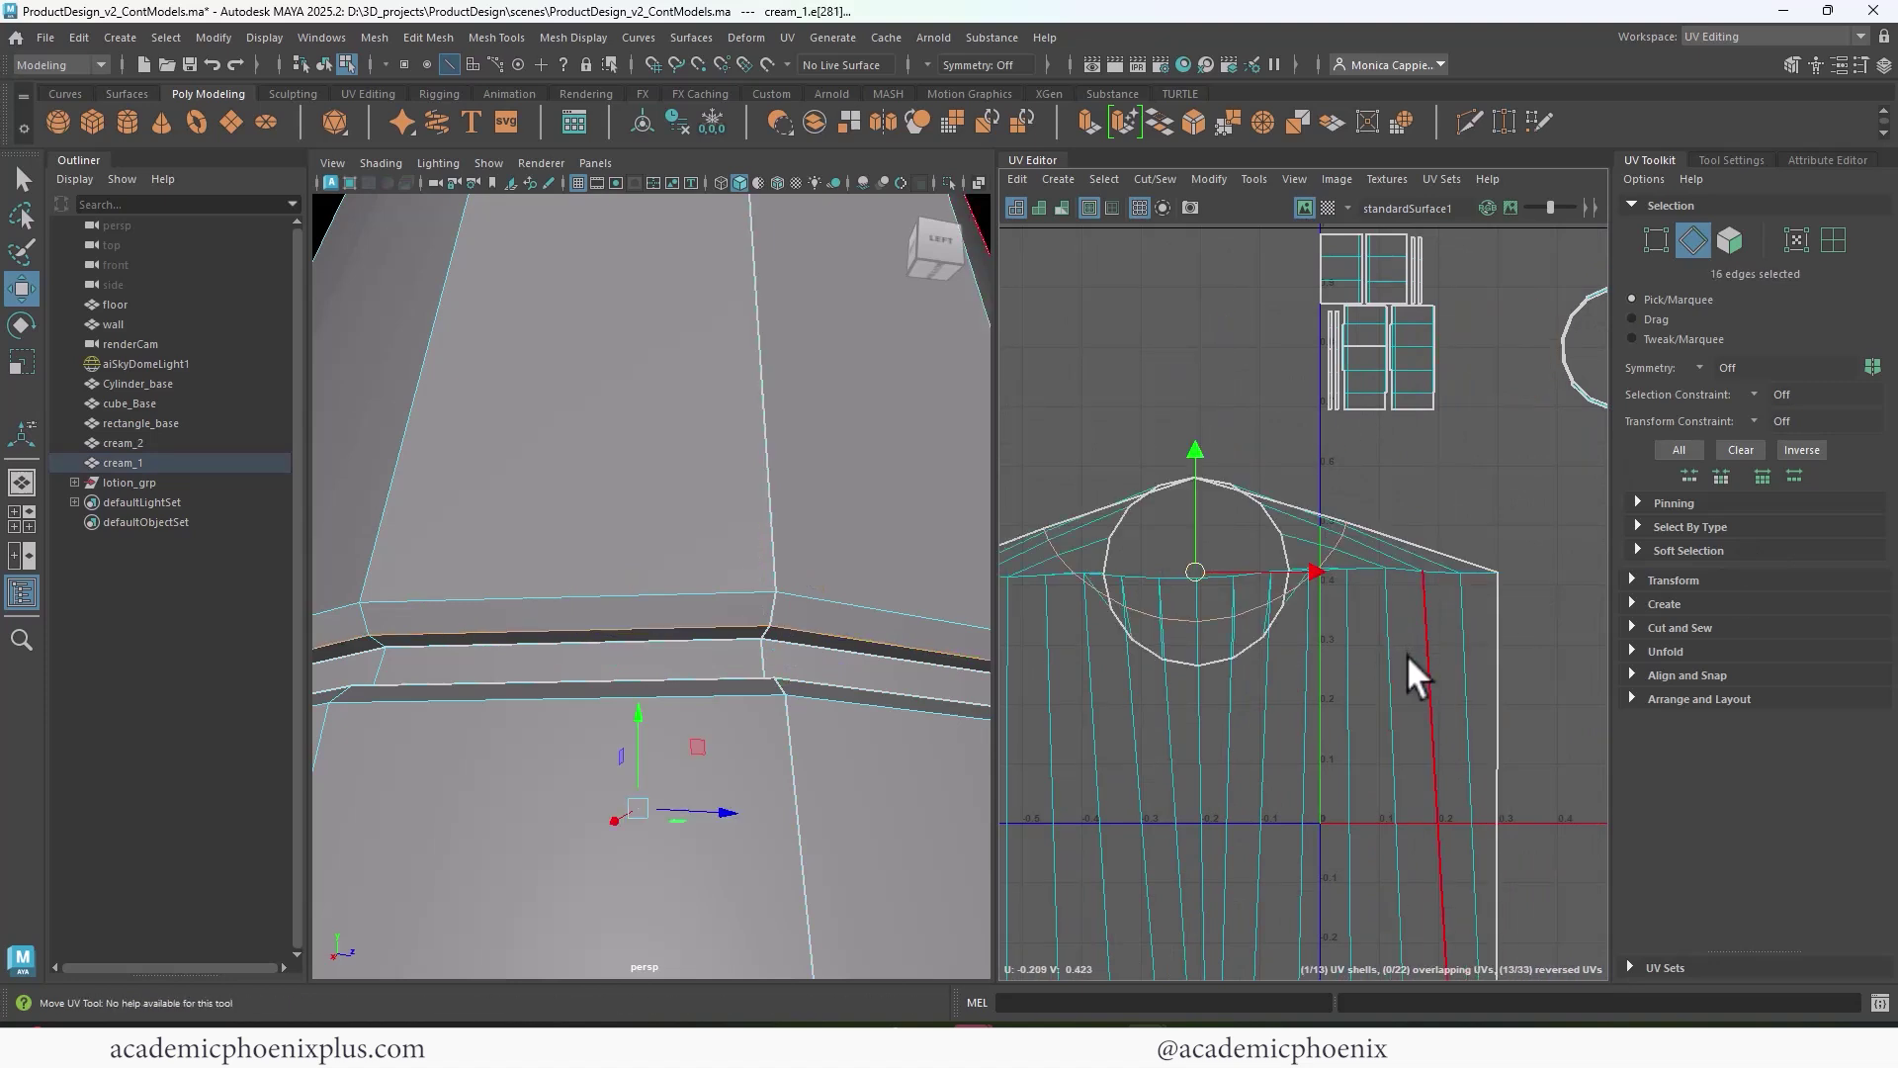
- Unfold the whole tube body shell to straighten the overlapping ring attached at its upper border
scroll(1373, 670, up, 2)
scroll(1187, 492, up, 7)
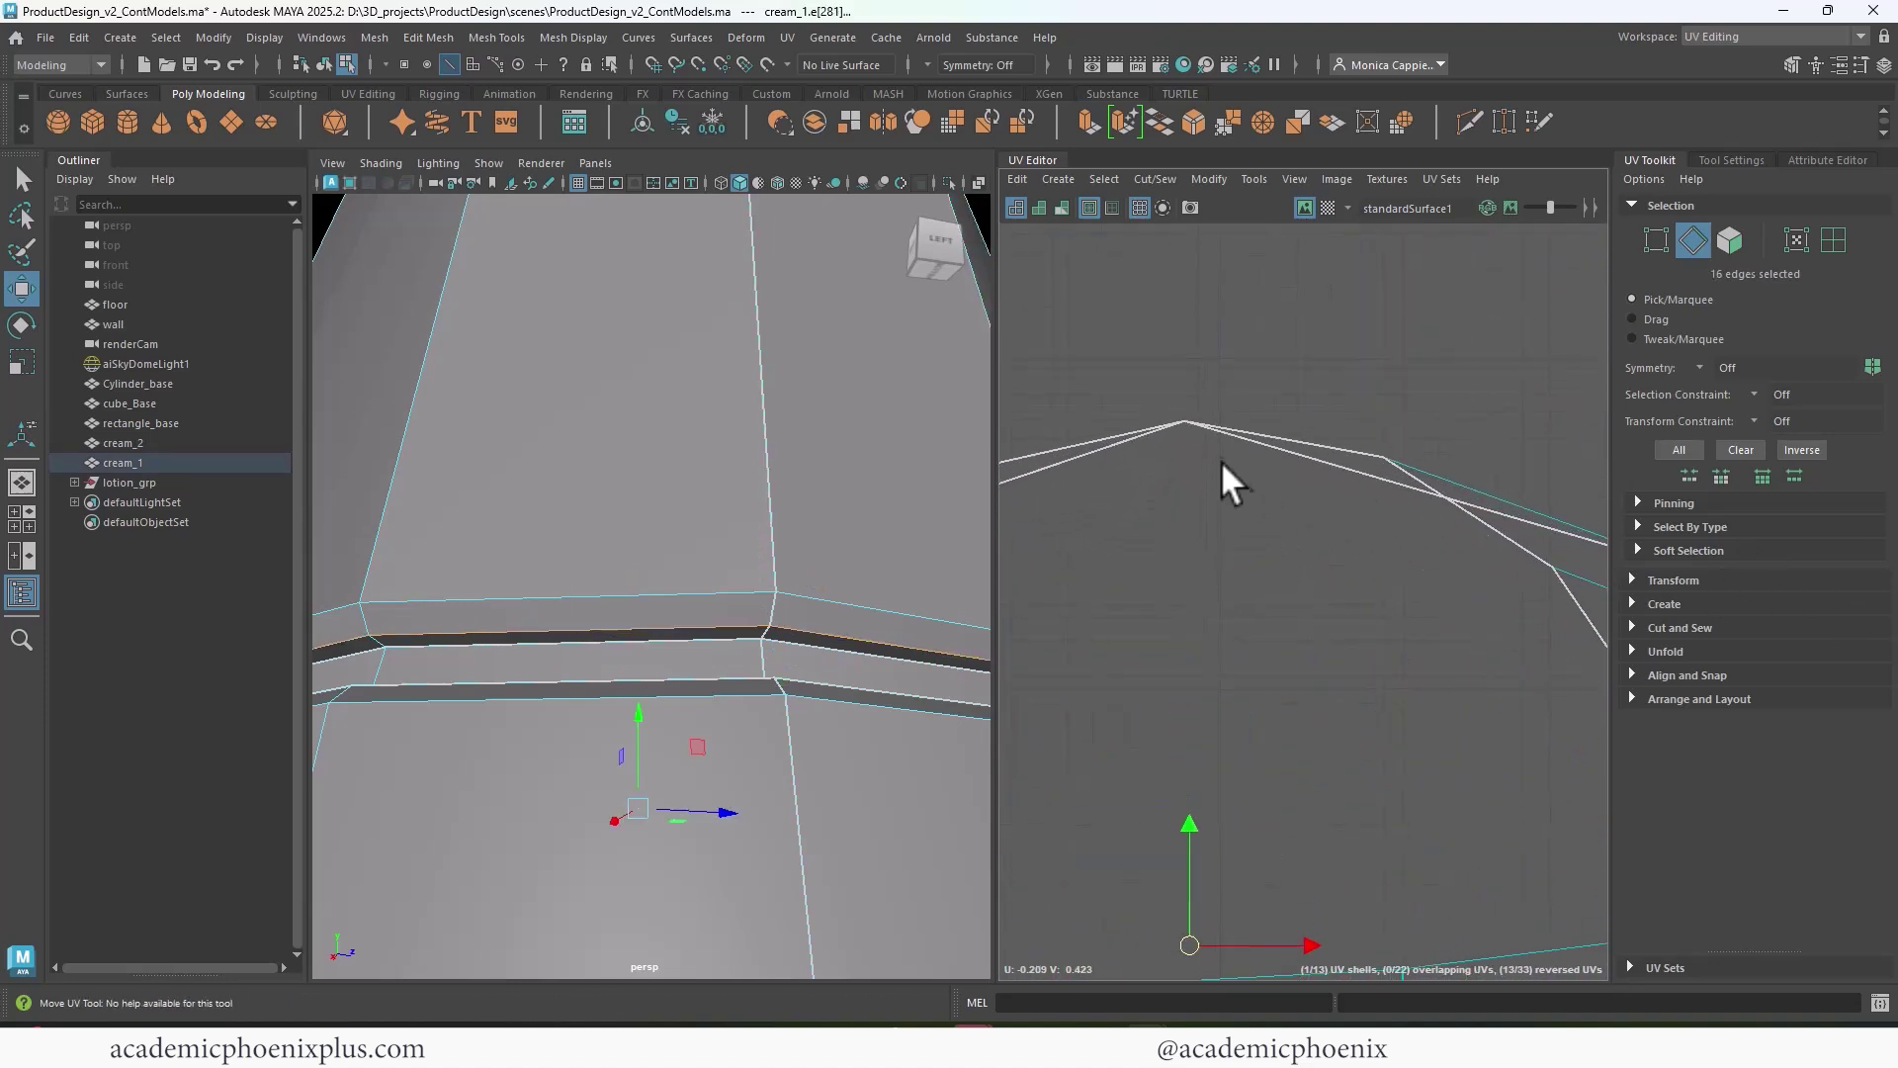
right_click(1237, 429)
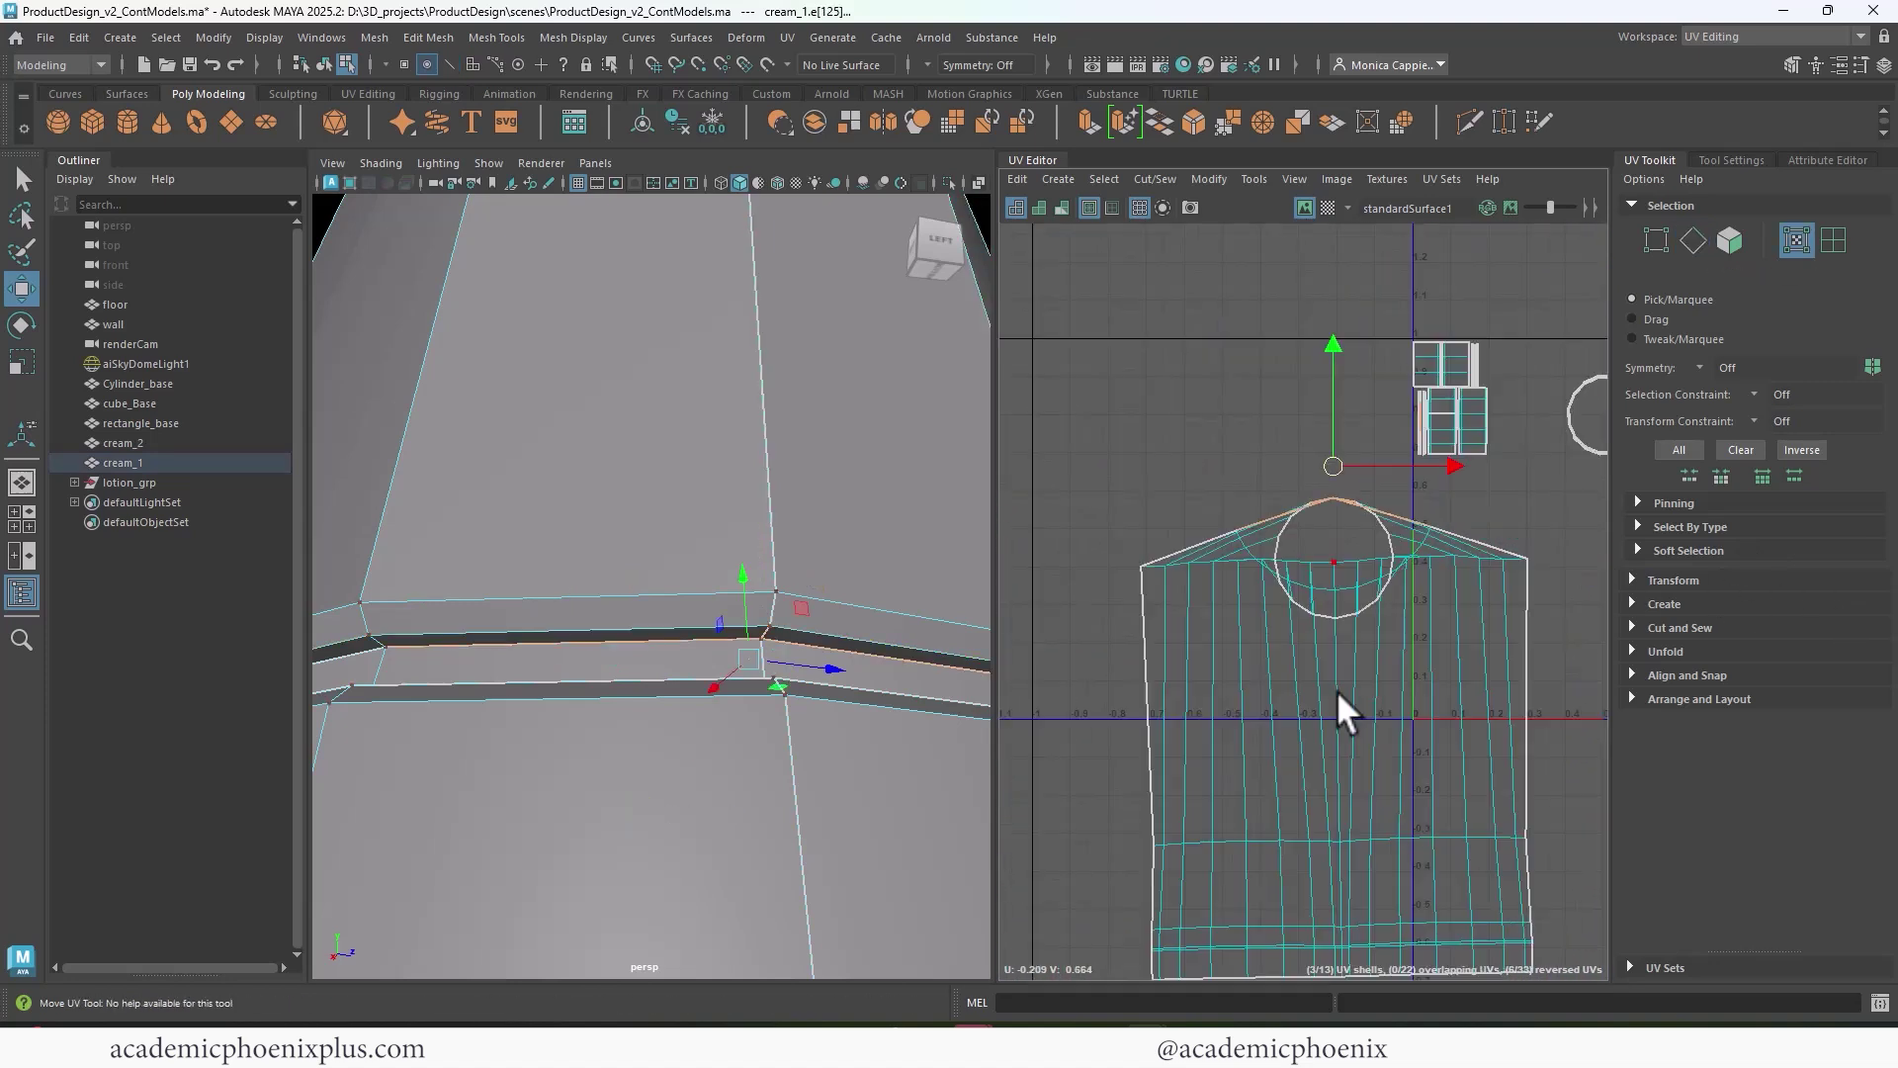
right_drag(1361, 725, 1360, 779)
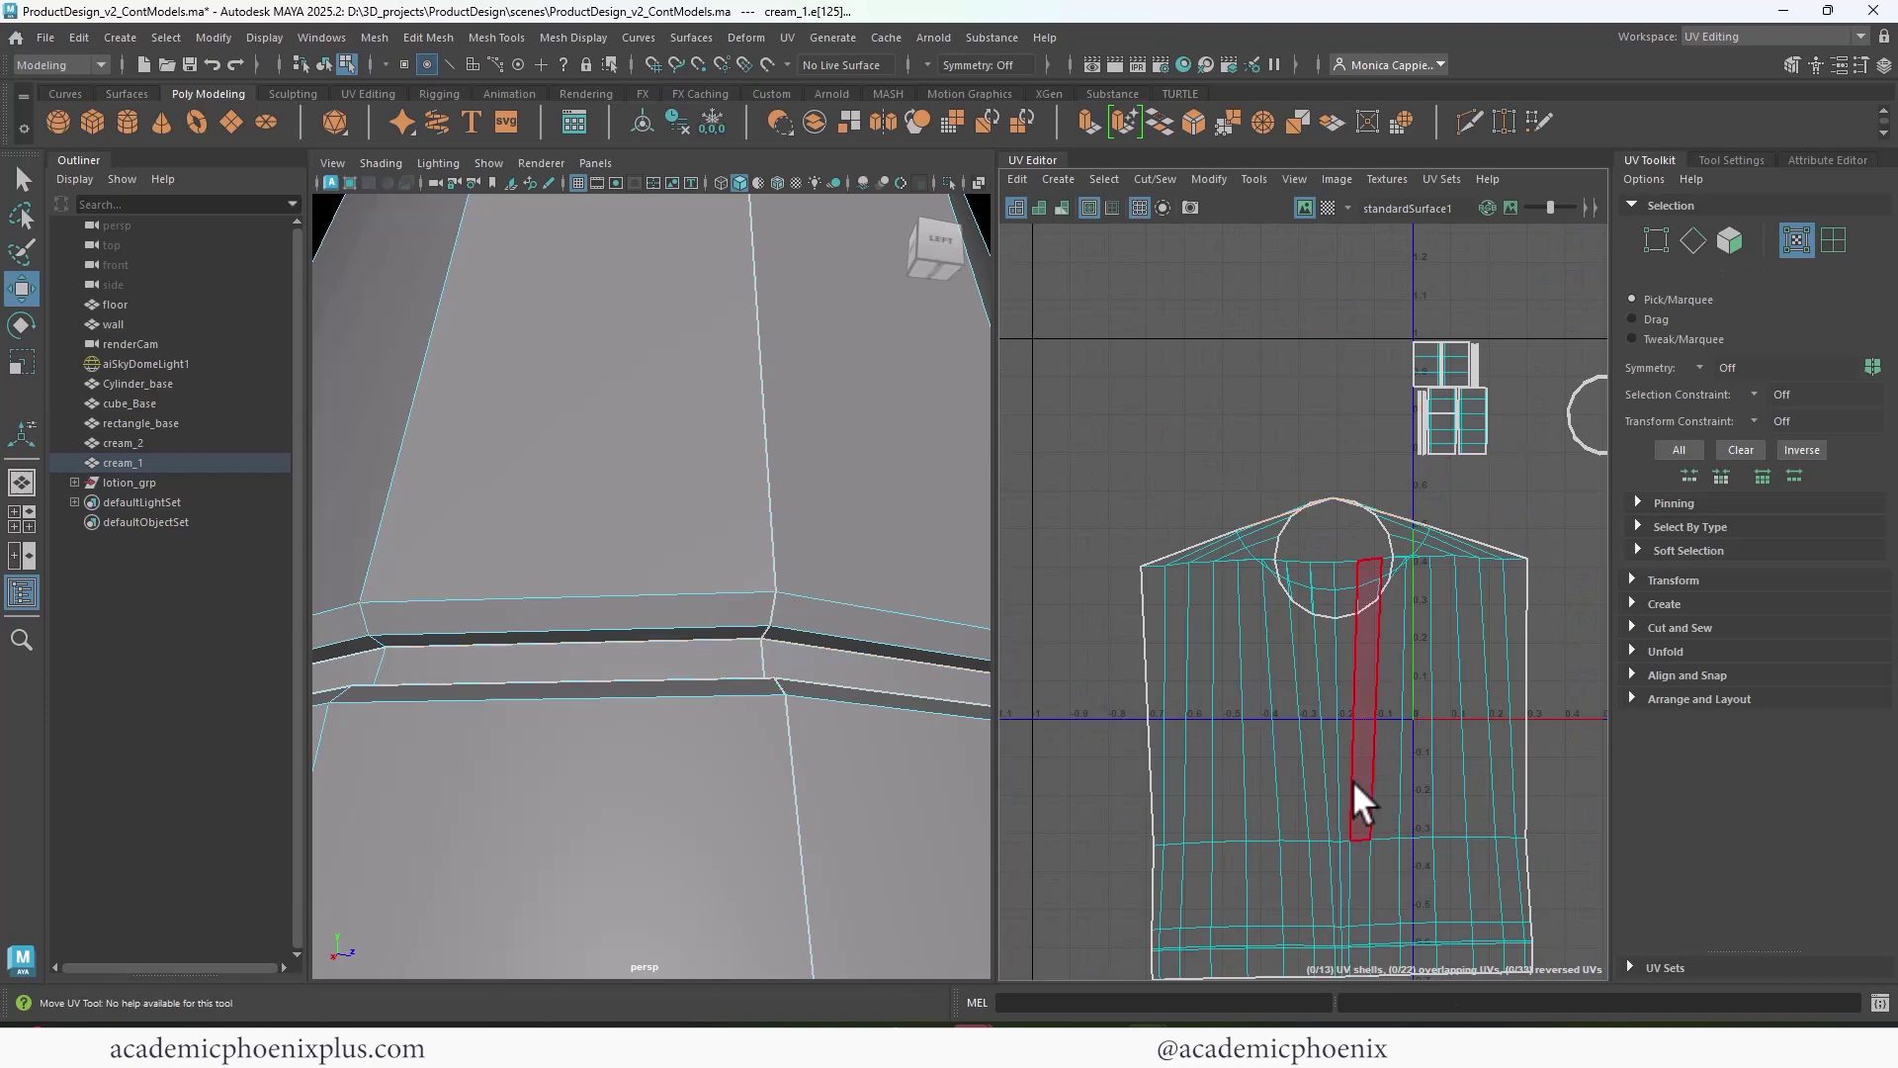
double_click(1313, 763)
shift+right_click(1332, 767)
click(1208, 768)
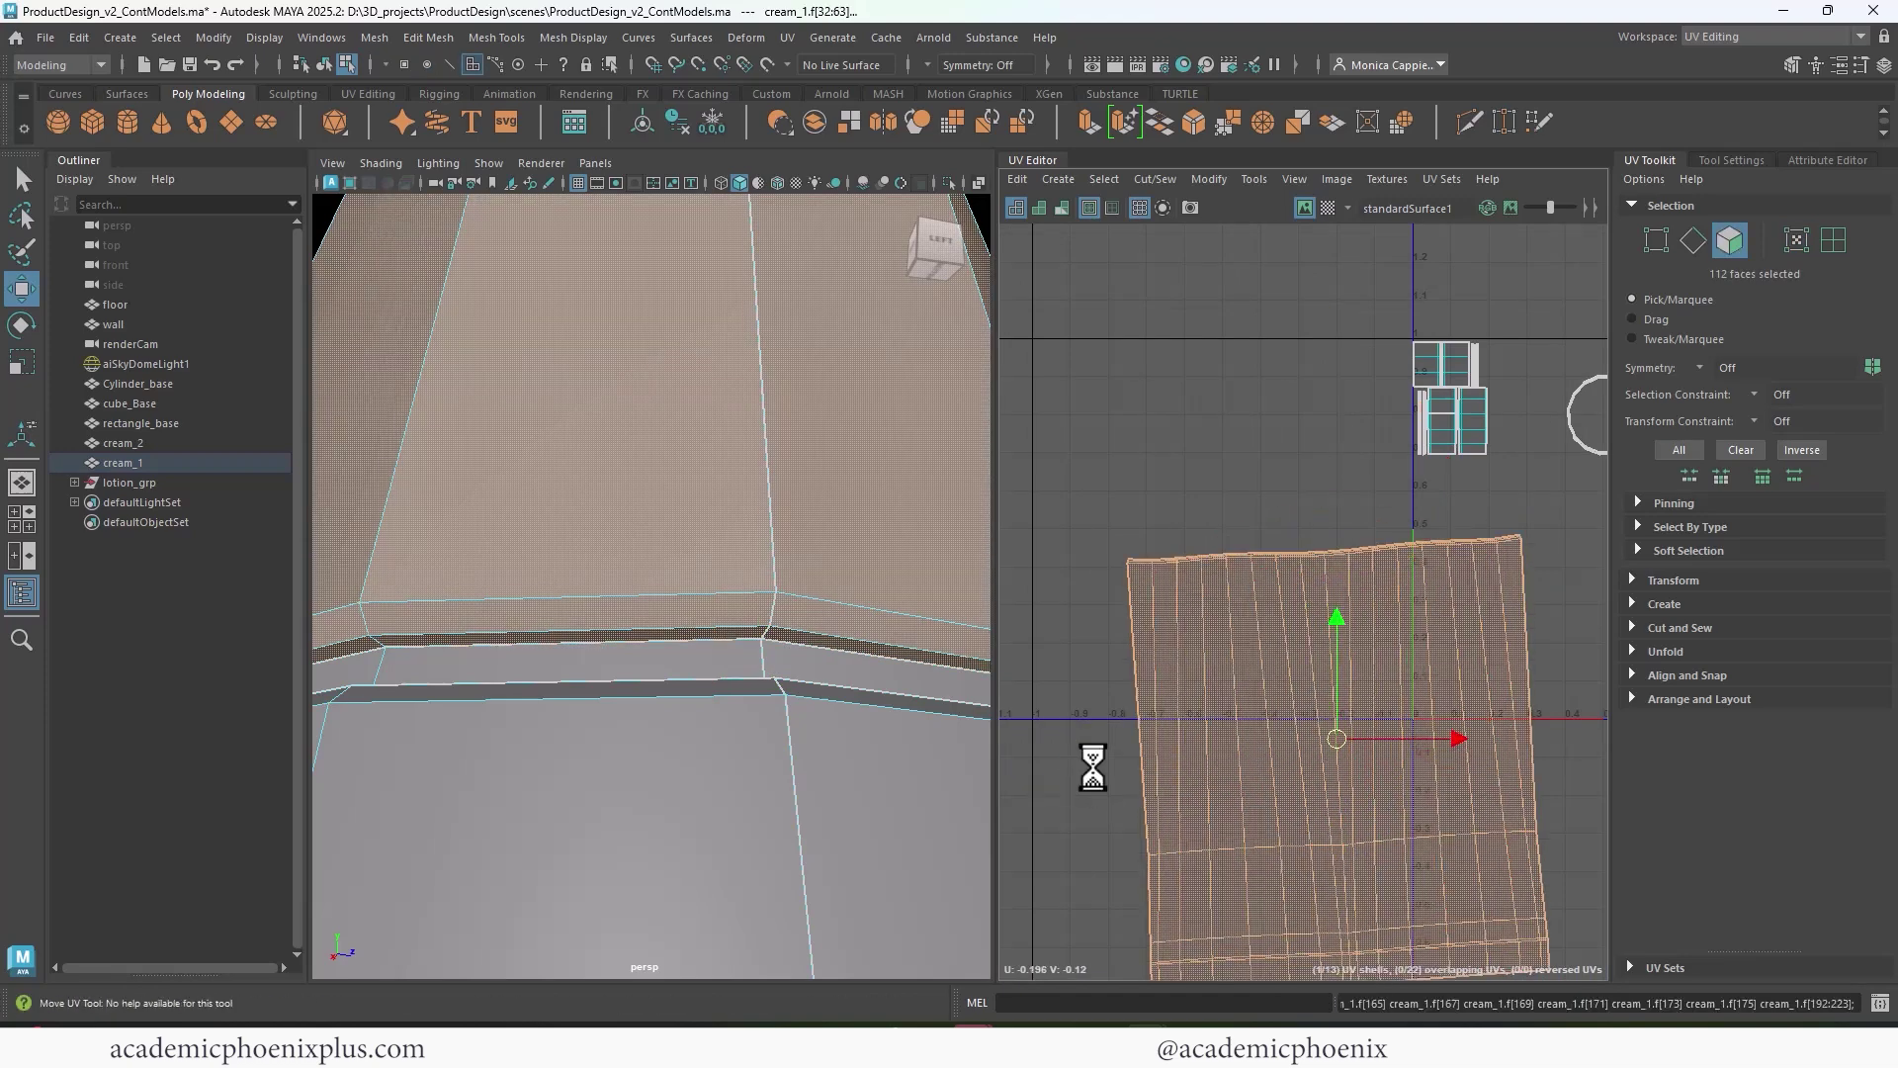
click(1189, 501)
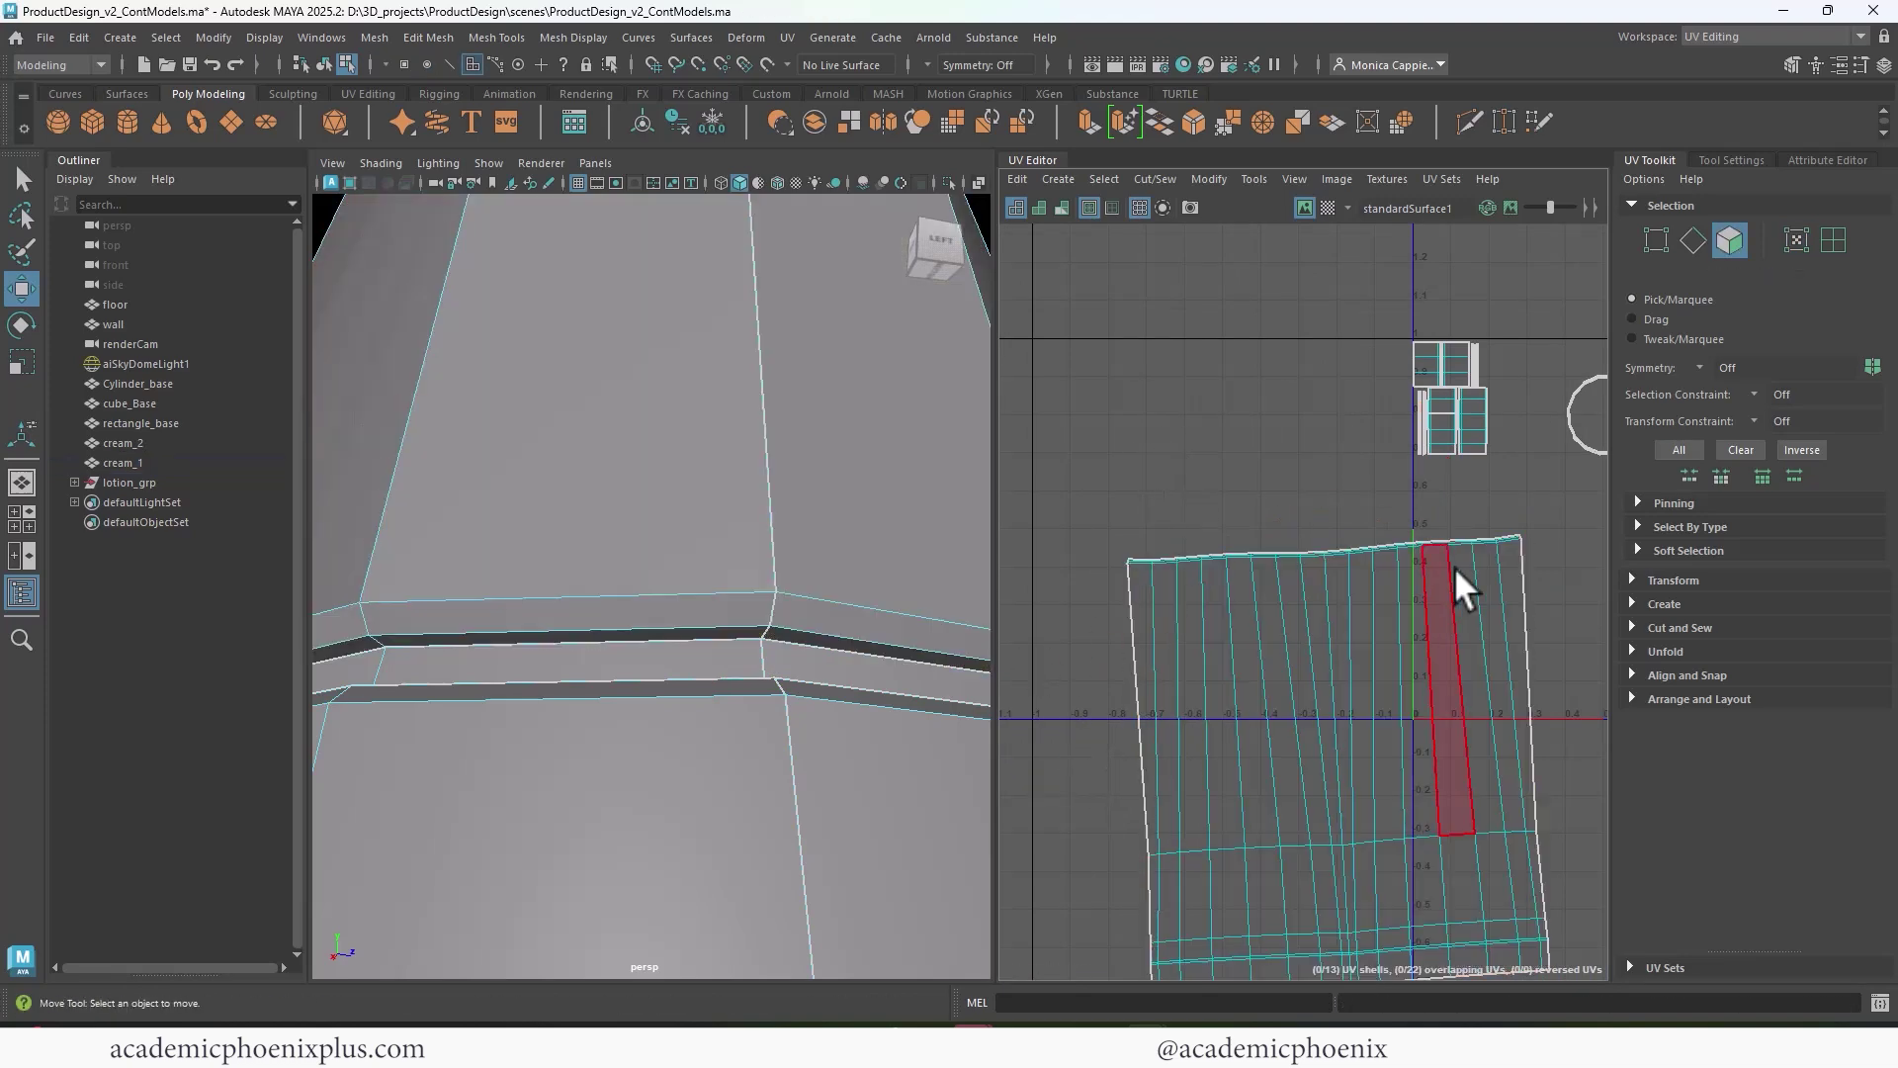
- Select all faces of the next thin circular ring shell and unfold it
alt+middle_drag(1453, 566, 1024, 627)
alt+right_drag(1159, 528, 1531, 562)
alt+middle_drag(1123, 547, 1327, 574)
alt+right_drag(1202, 539, 1758, 617)
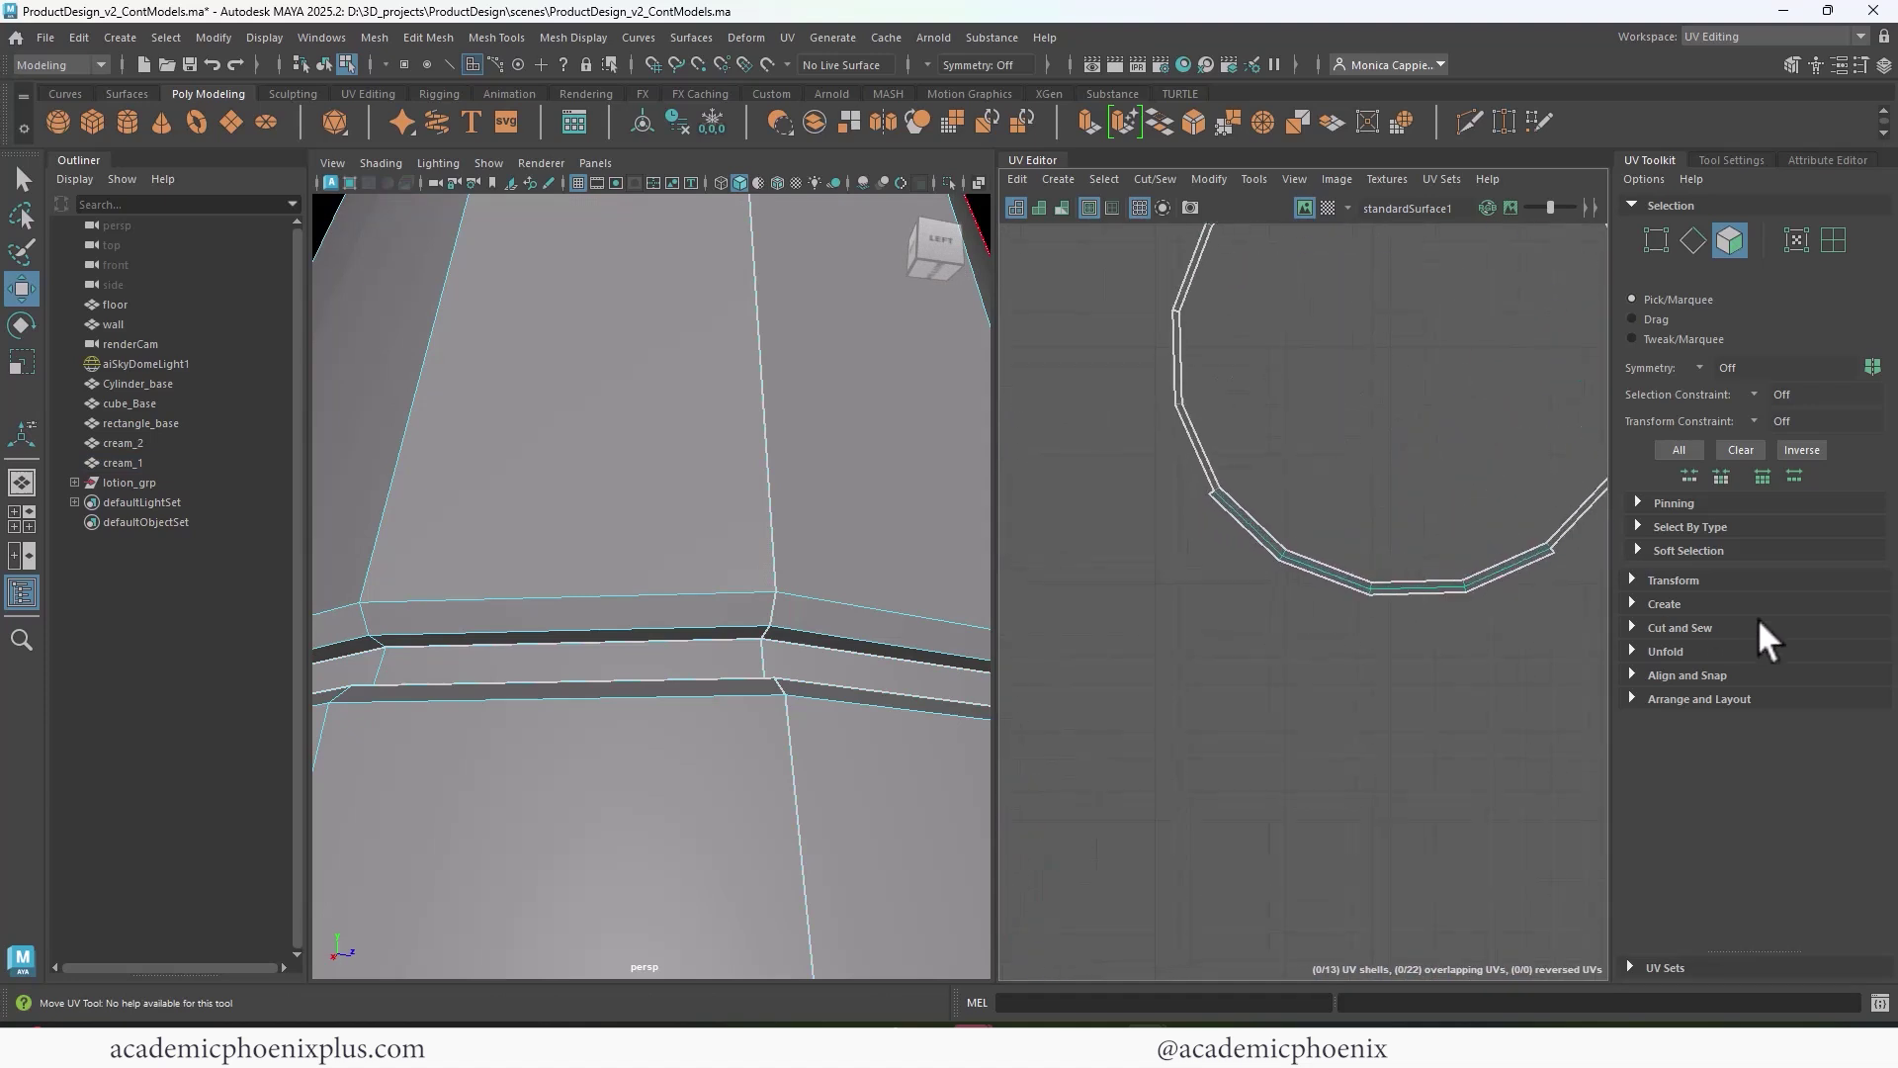
alt+middle_drag(1370, 570, 1332, 641)
alt+middle_drag(1187, 491, 1206, 515)
click(1178, 534)
double_click(1189, 565)
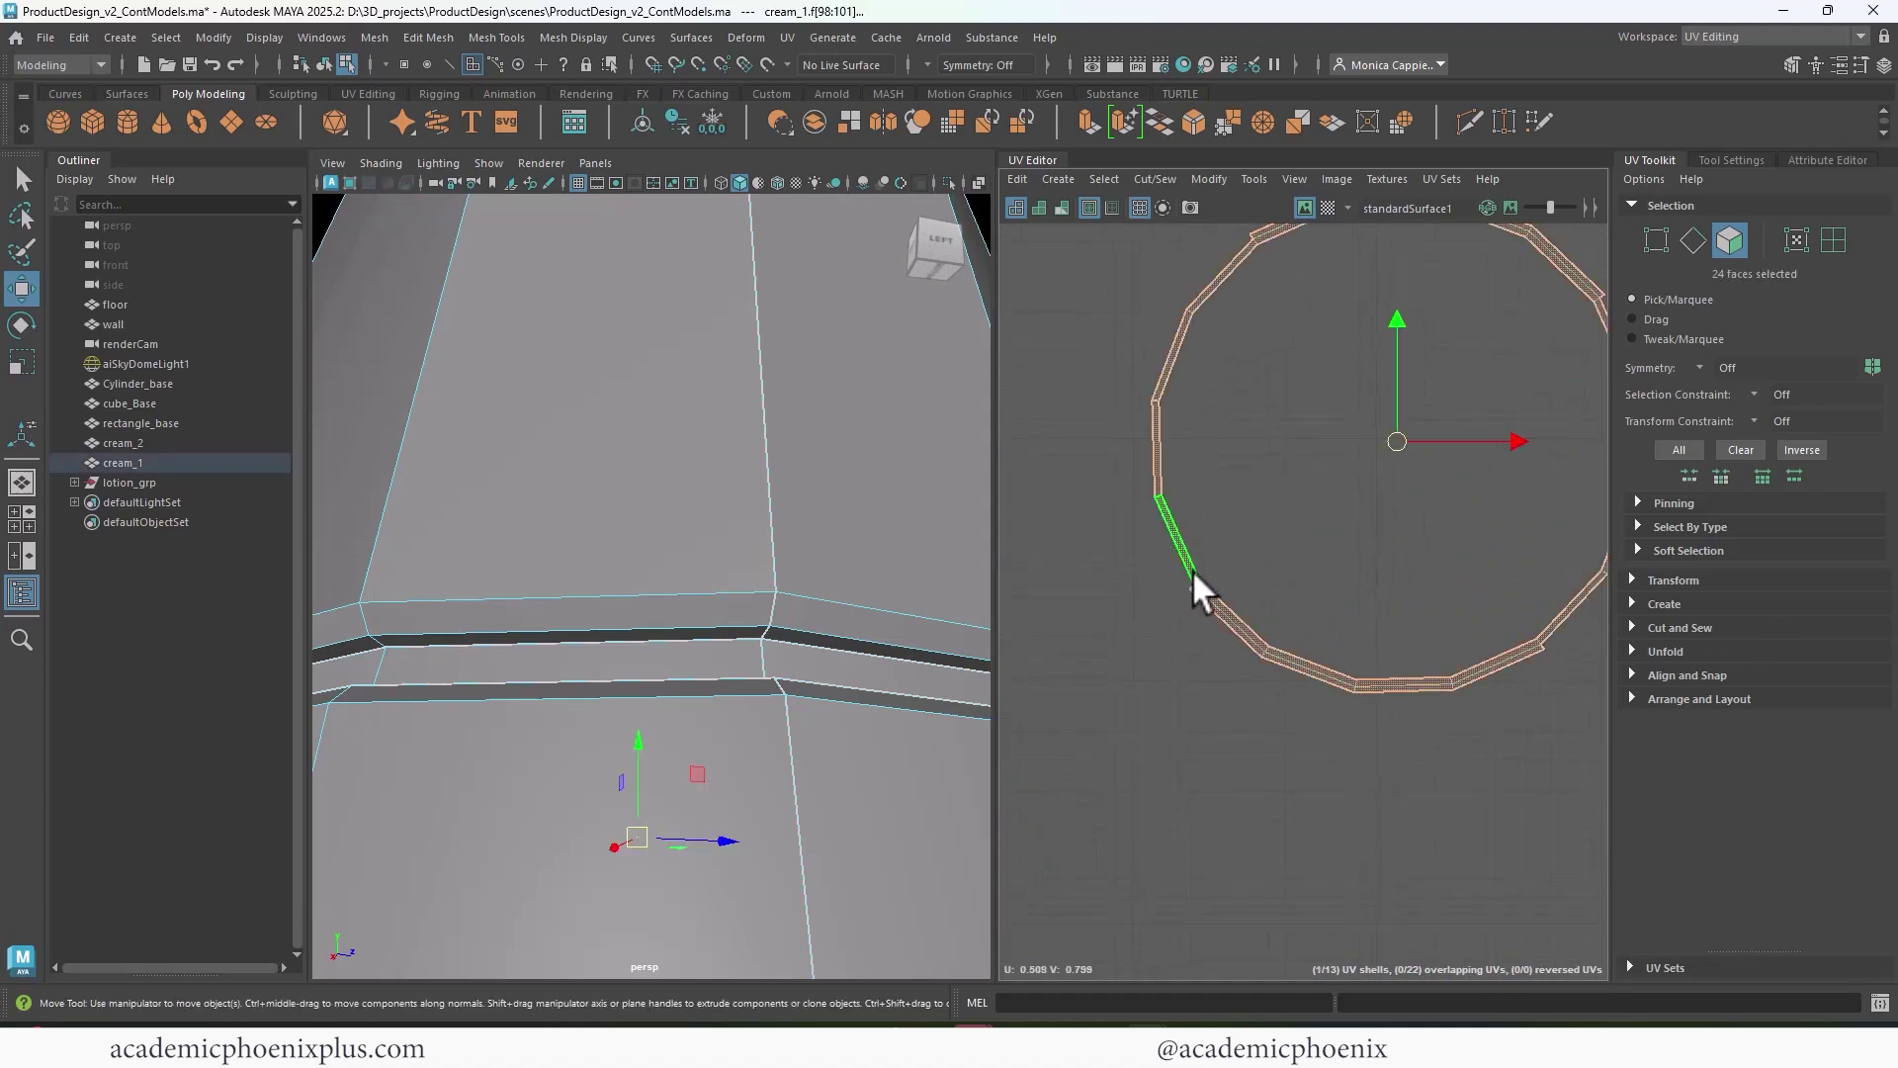
key(ctrl+u)
- Select the tube body shell's full upper border loop and move and sew the adjoining thin strips onto it
alt+right_drag(1448, 615, 1187, 579)
alt+middle_drag(1256, 593, 1554, 468)
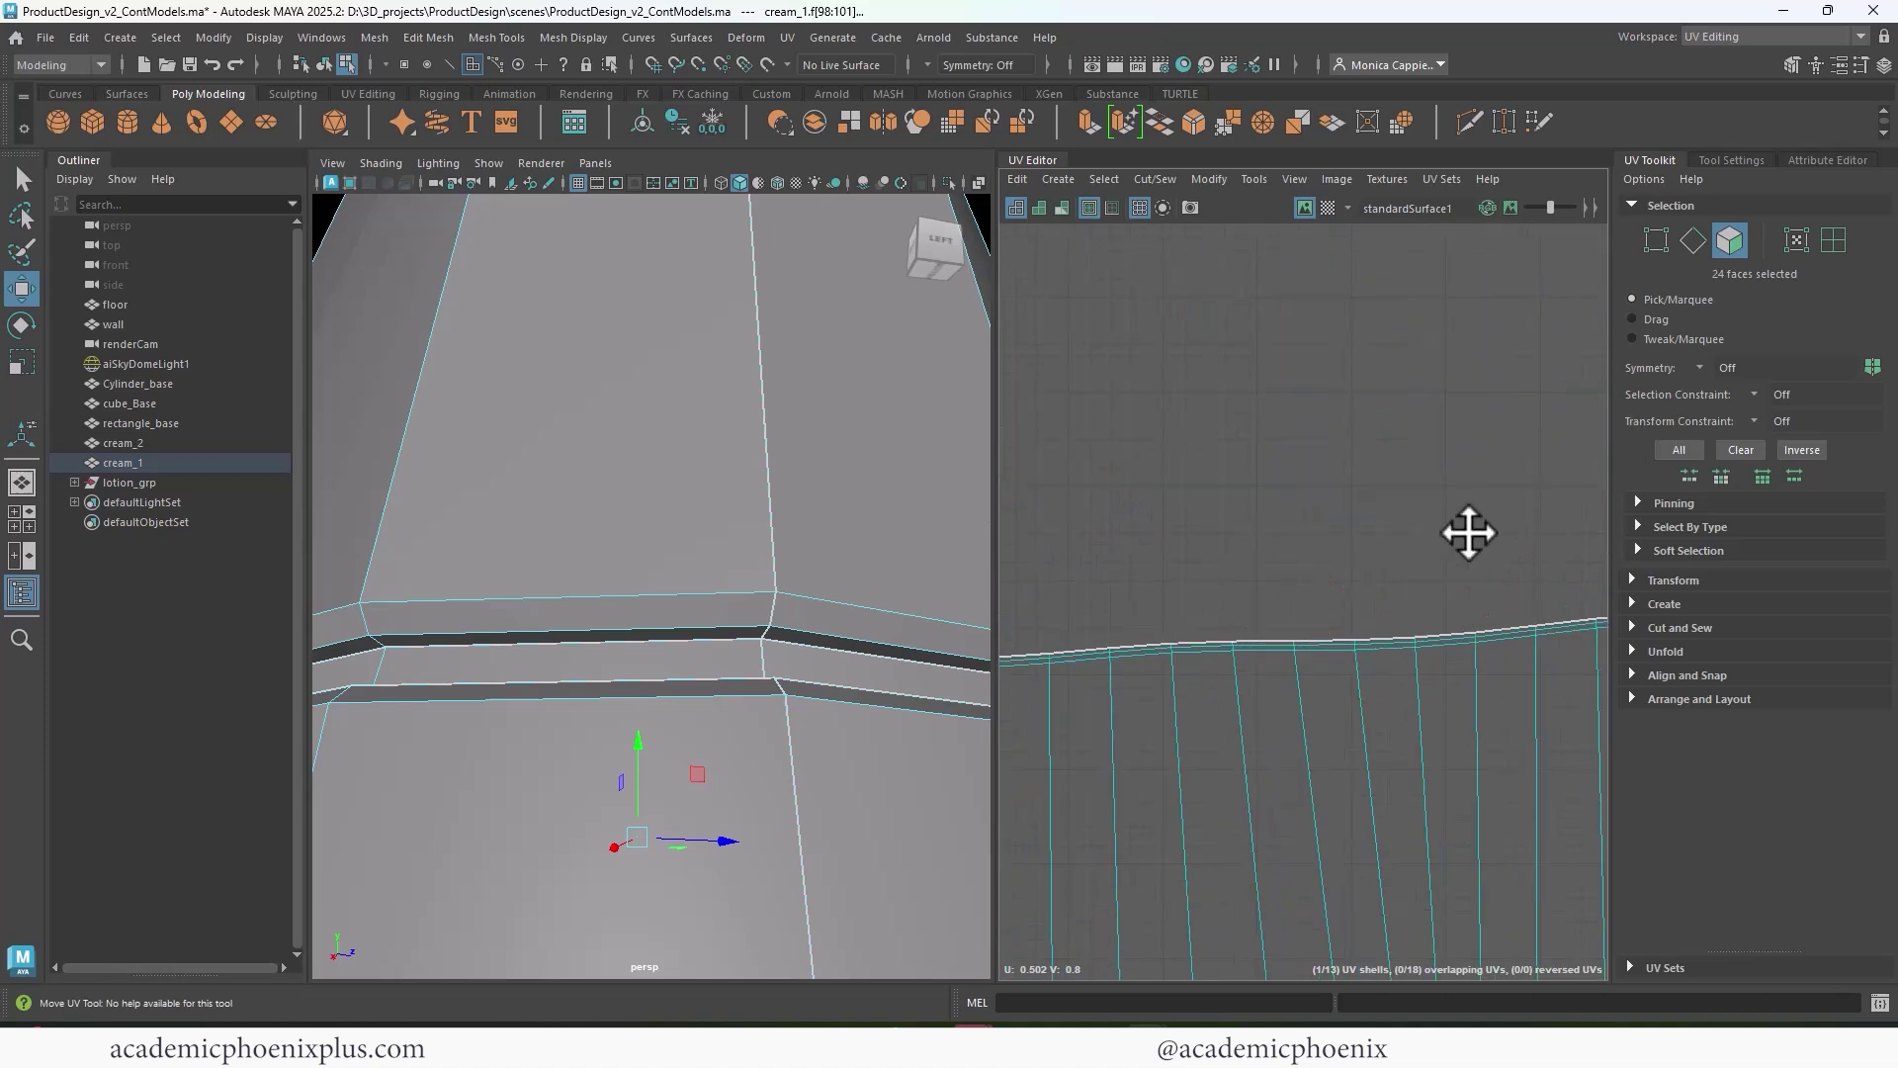
right_drag(1157, 611, 1164, 538)
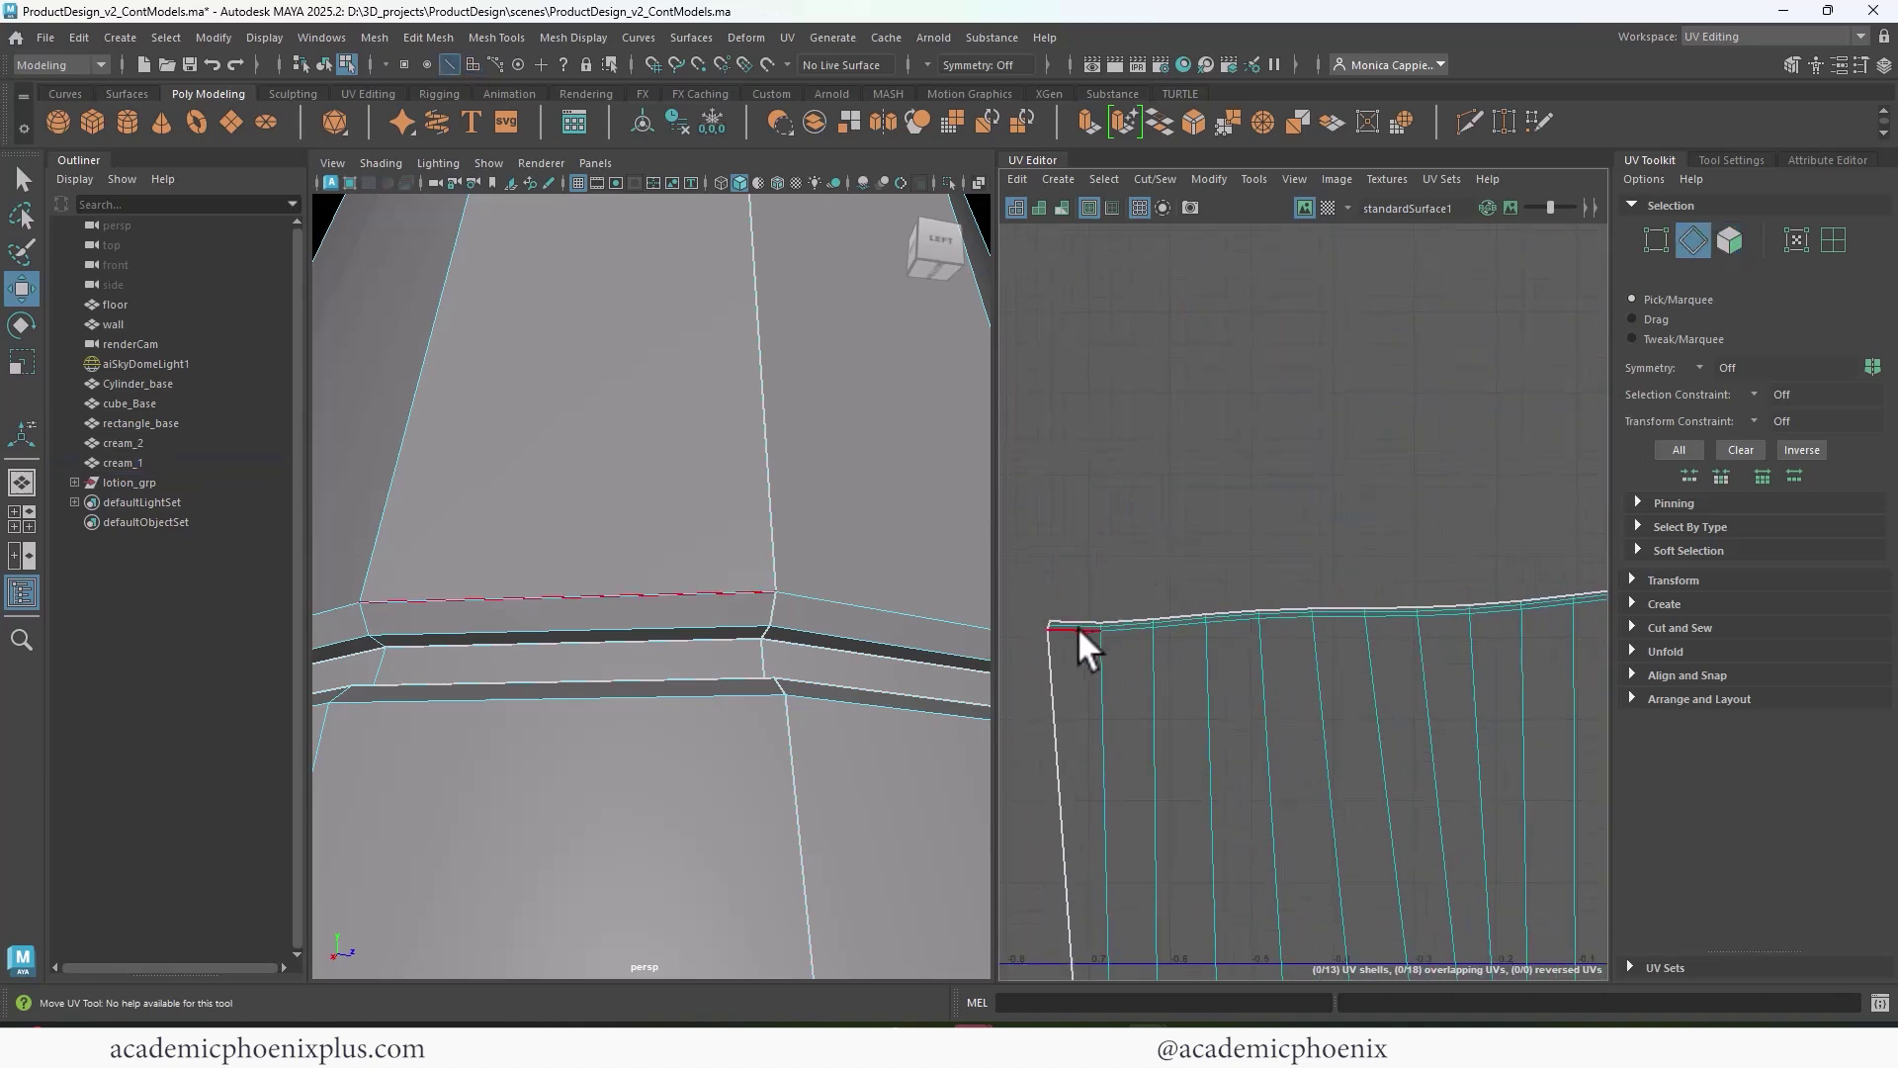
alt+middle_drag(1281, 611, 1491, 569)
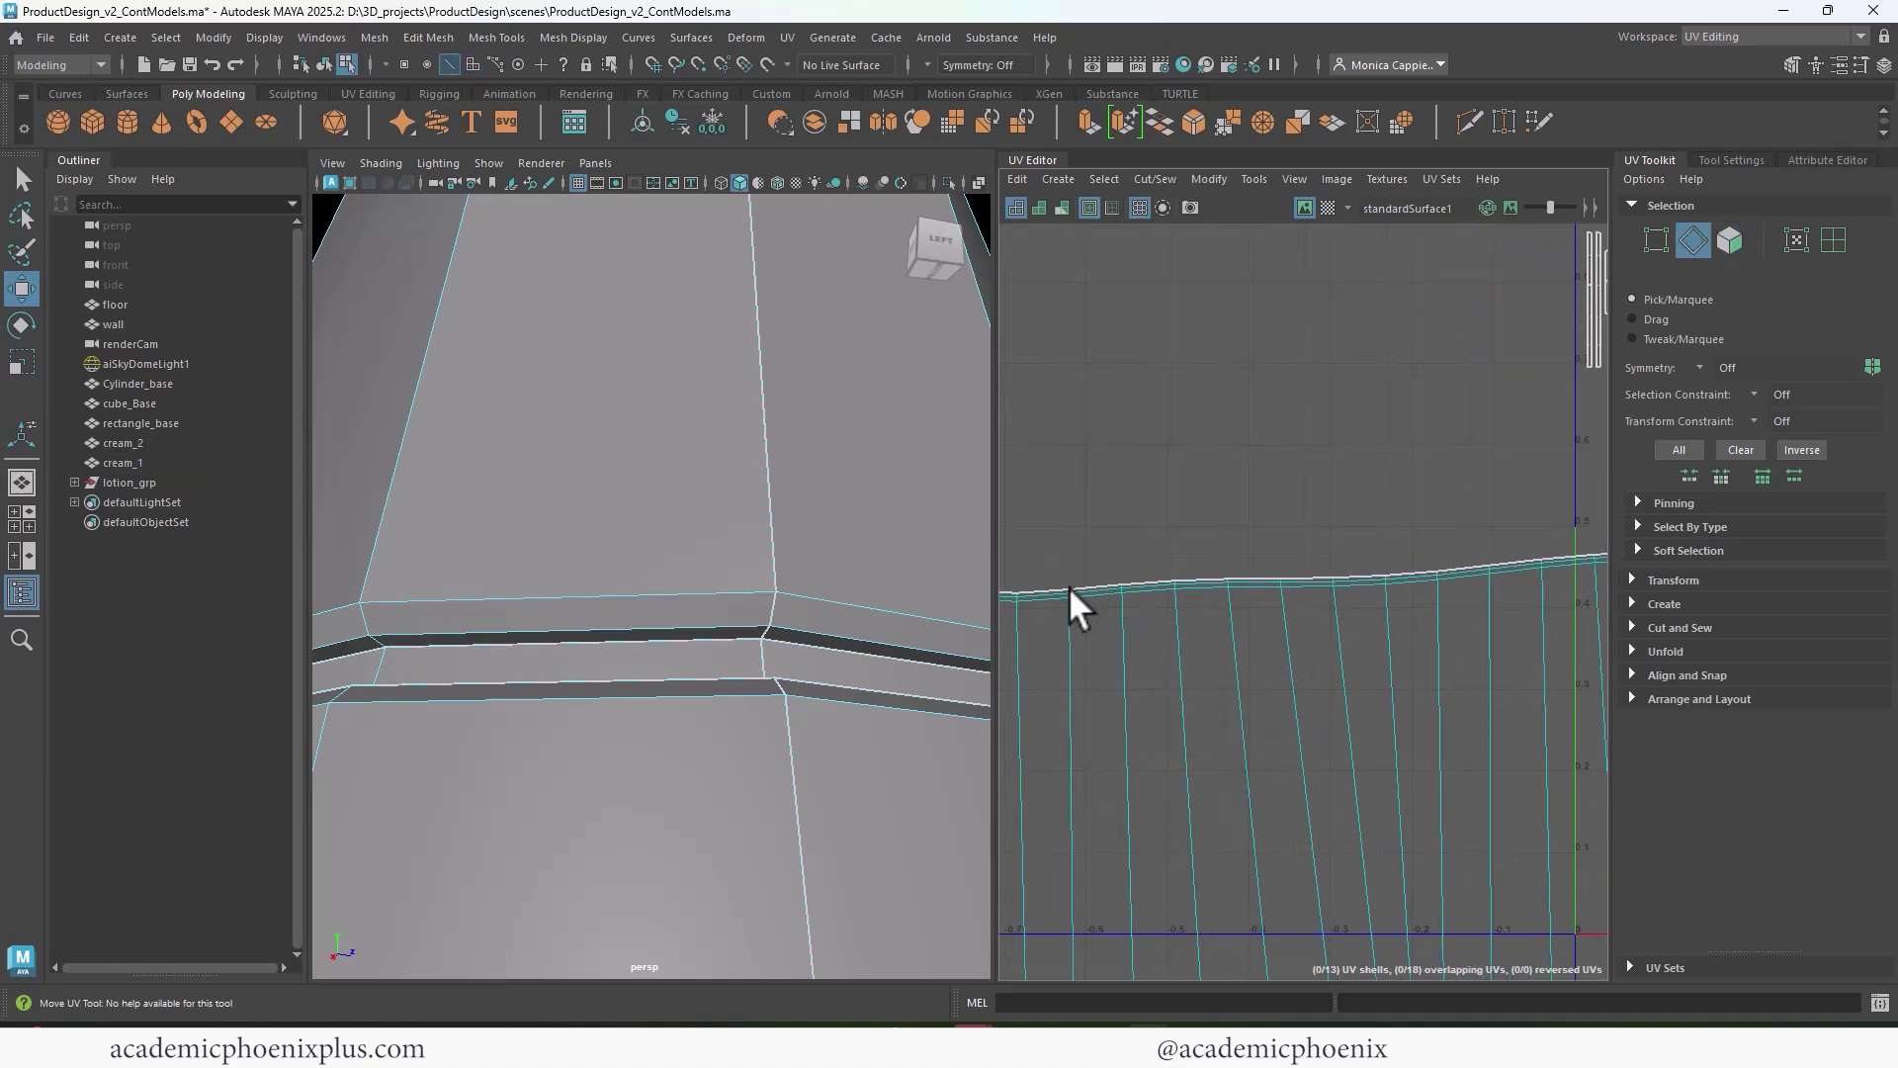
alt+middle_drag(1070, 585, 1208, 583)
click(1155, 580)
alt+middle_drag(1531, 594, 1077, 629)
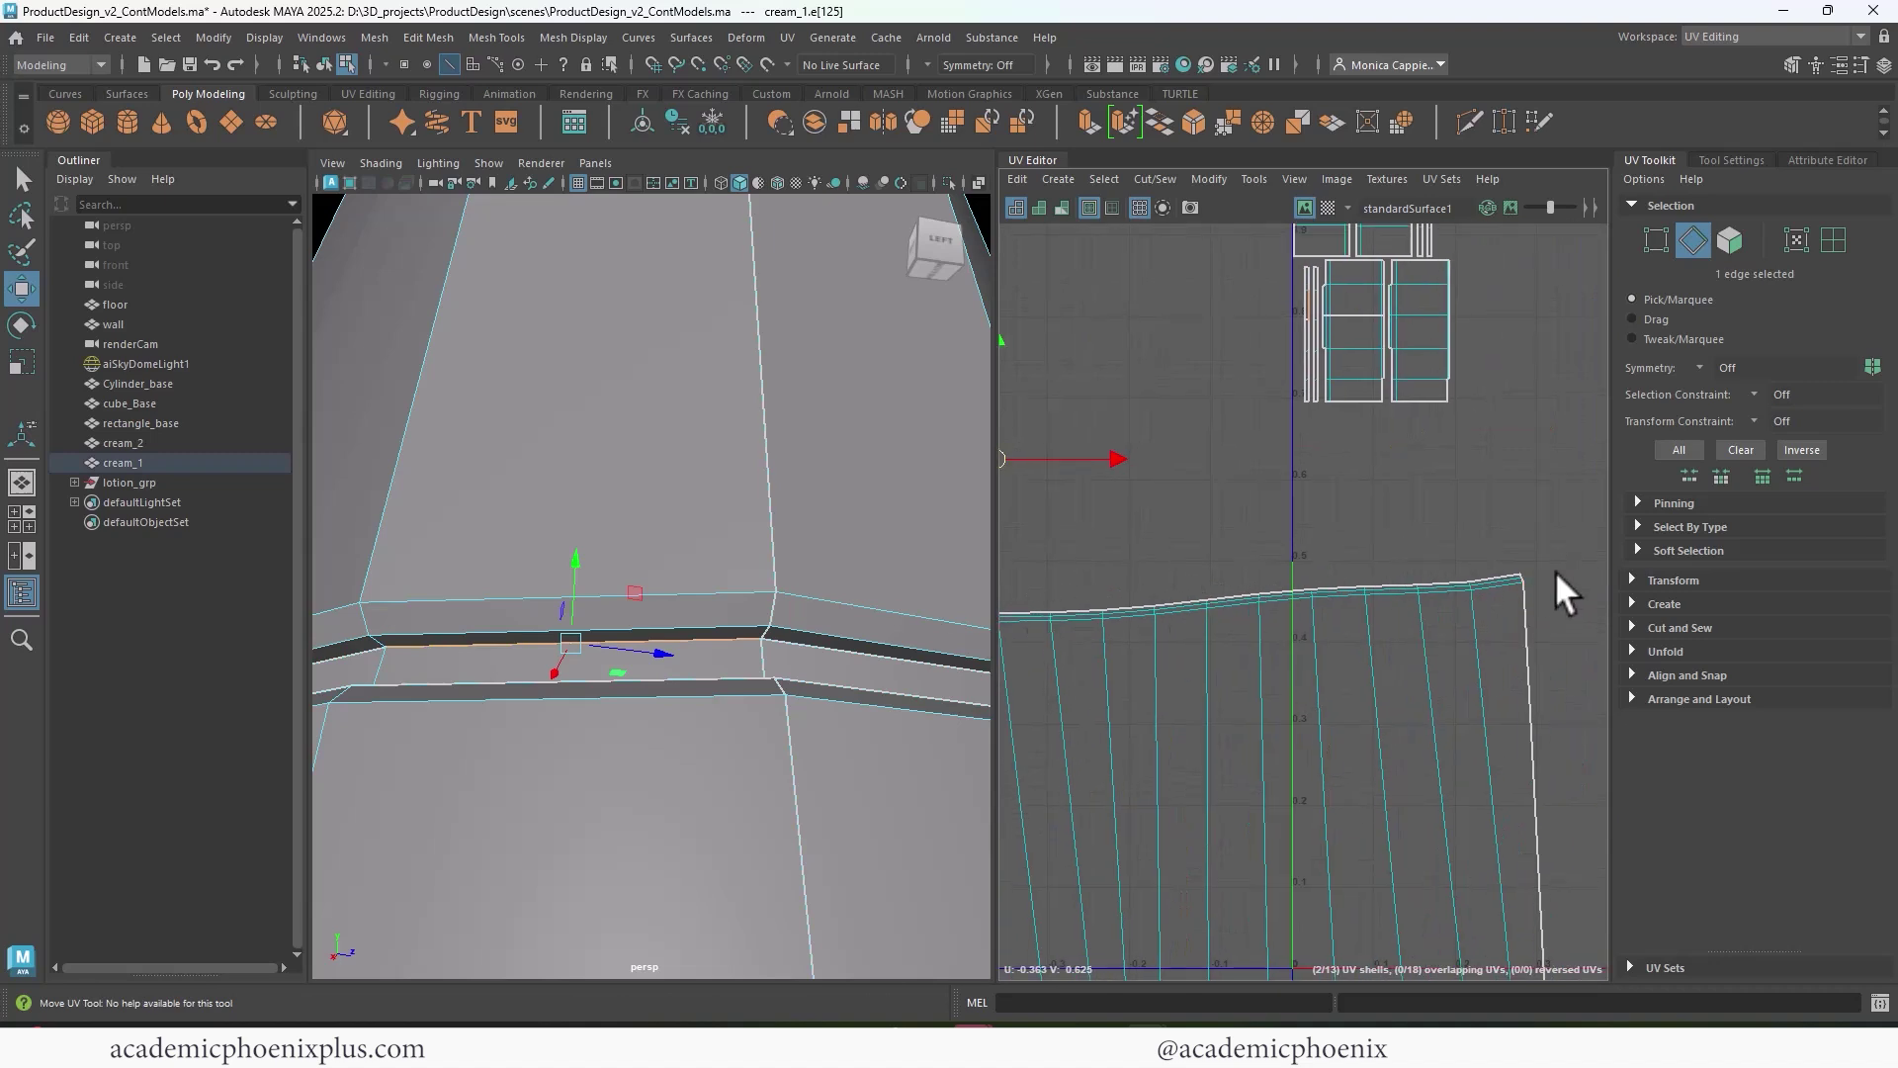
double_click(1494, 571)
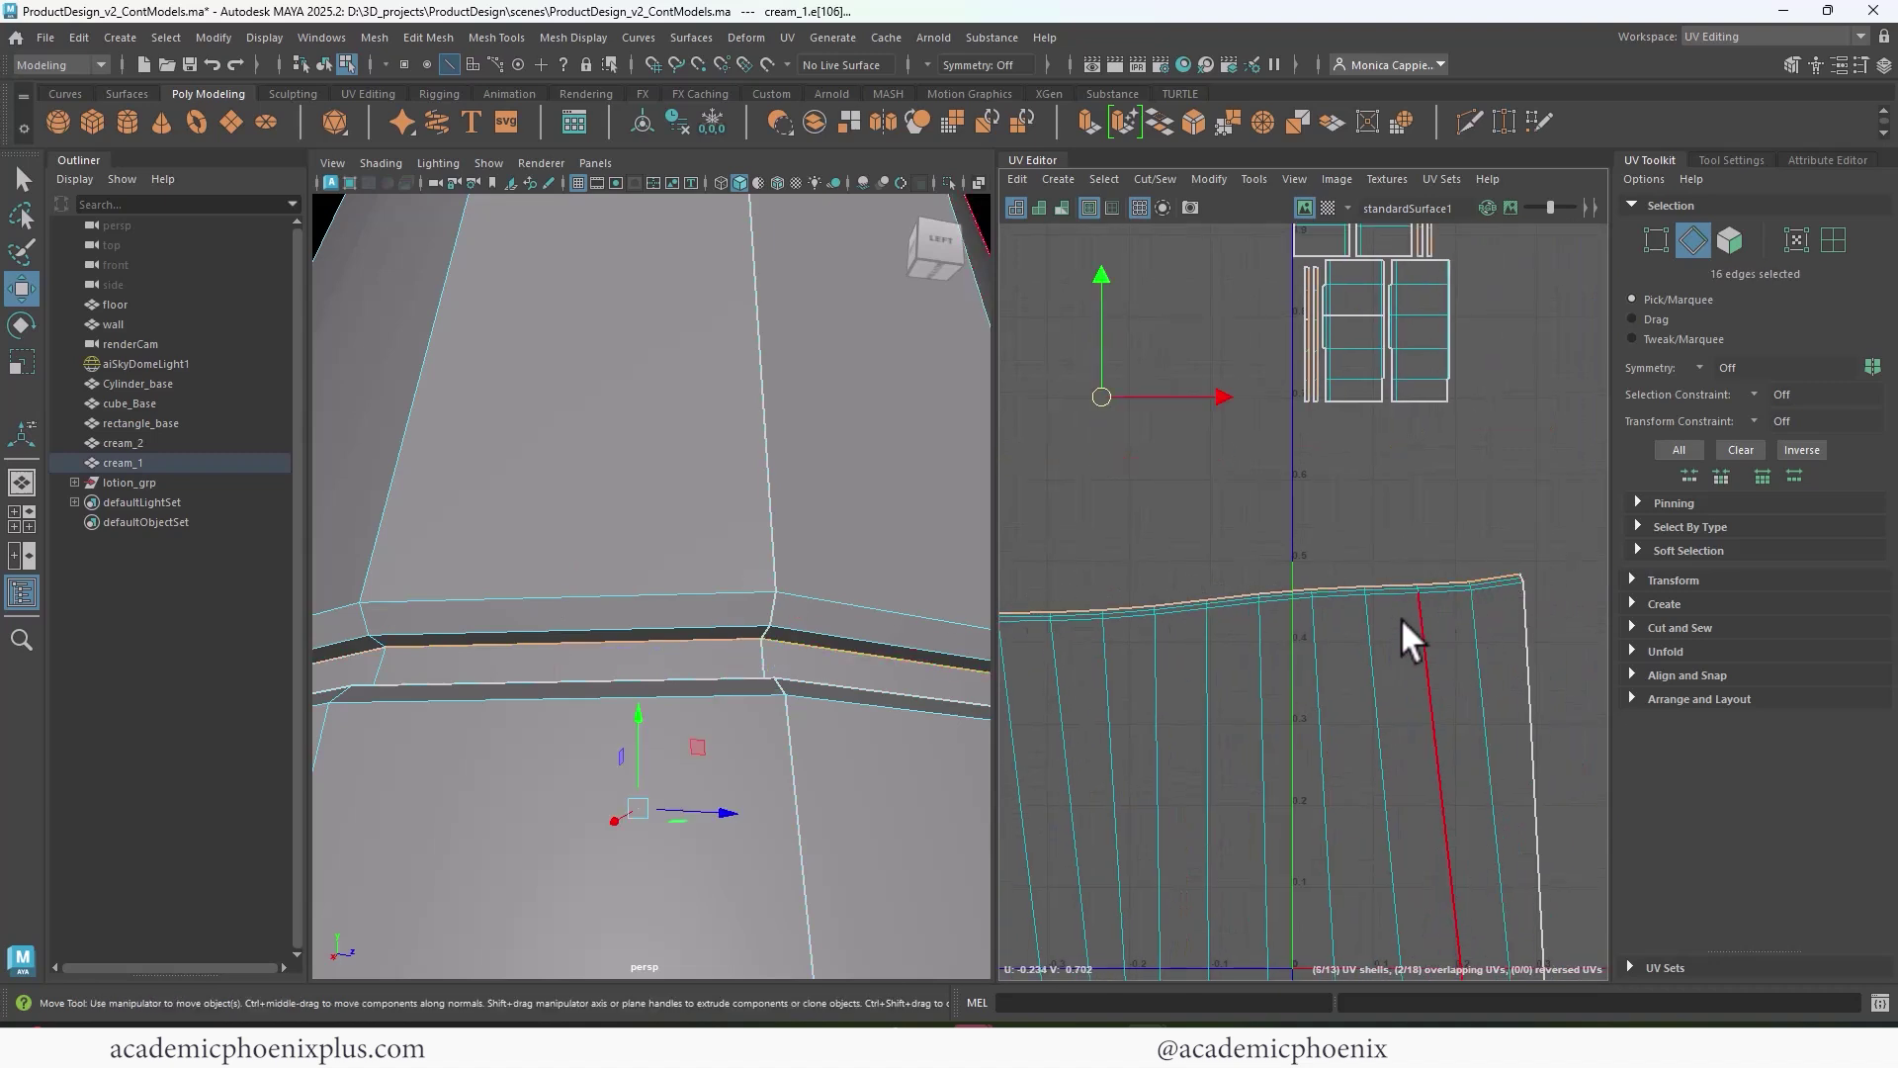
shift+right_drag(1390, 622, 1369, 674)
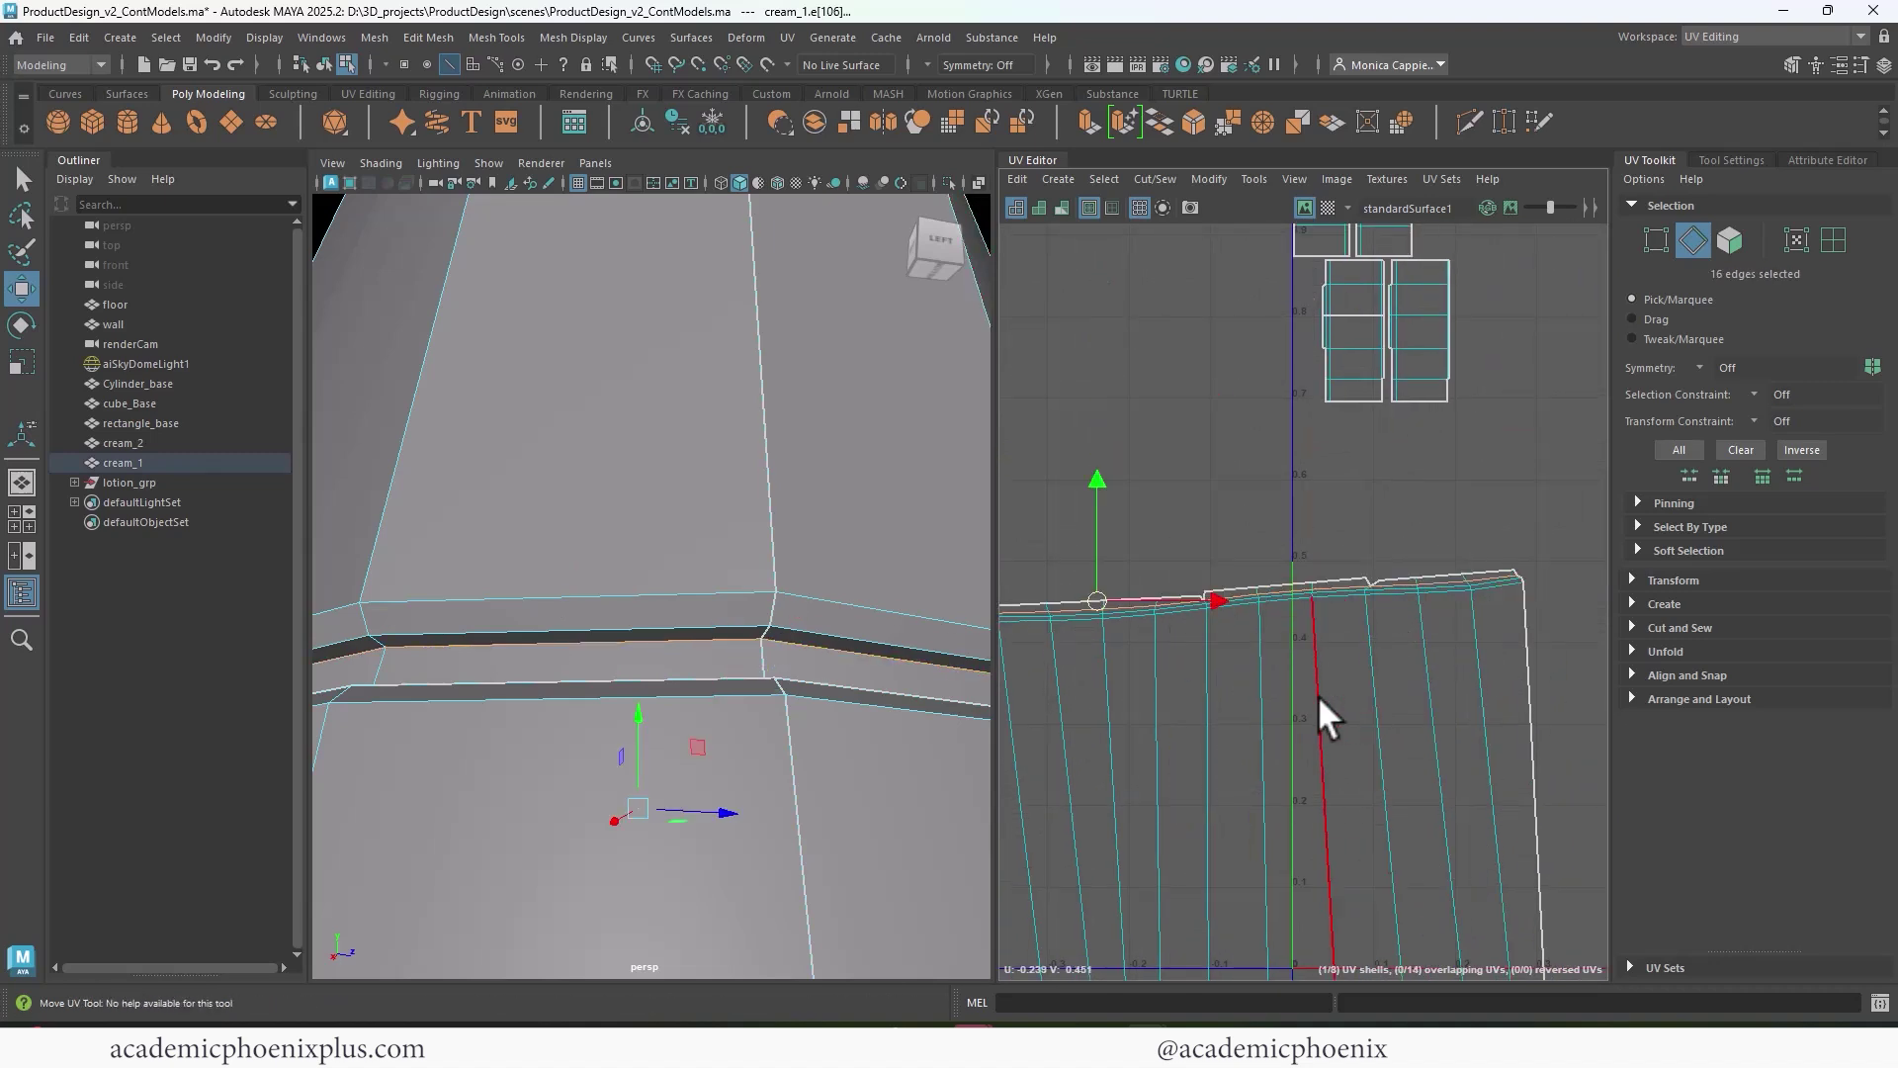
- Sew the open notches along the middle of the tube body shell's upper border
alt+middle_drag(1287, 677, 1188, 696)
alt+right_drag(1303, 652, 1328, 599)
click(1249, 554)
alt+middle_drag(1305, 629, 1593, 647)
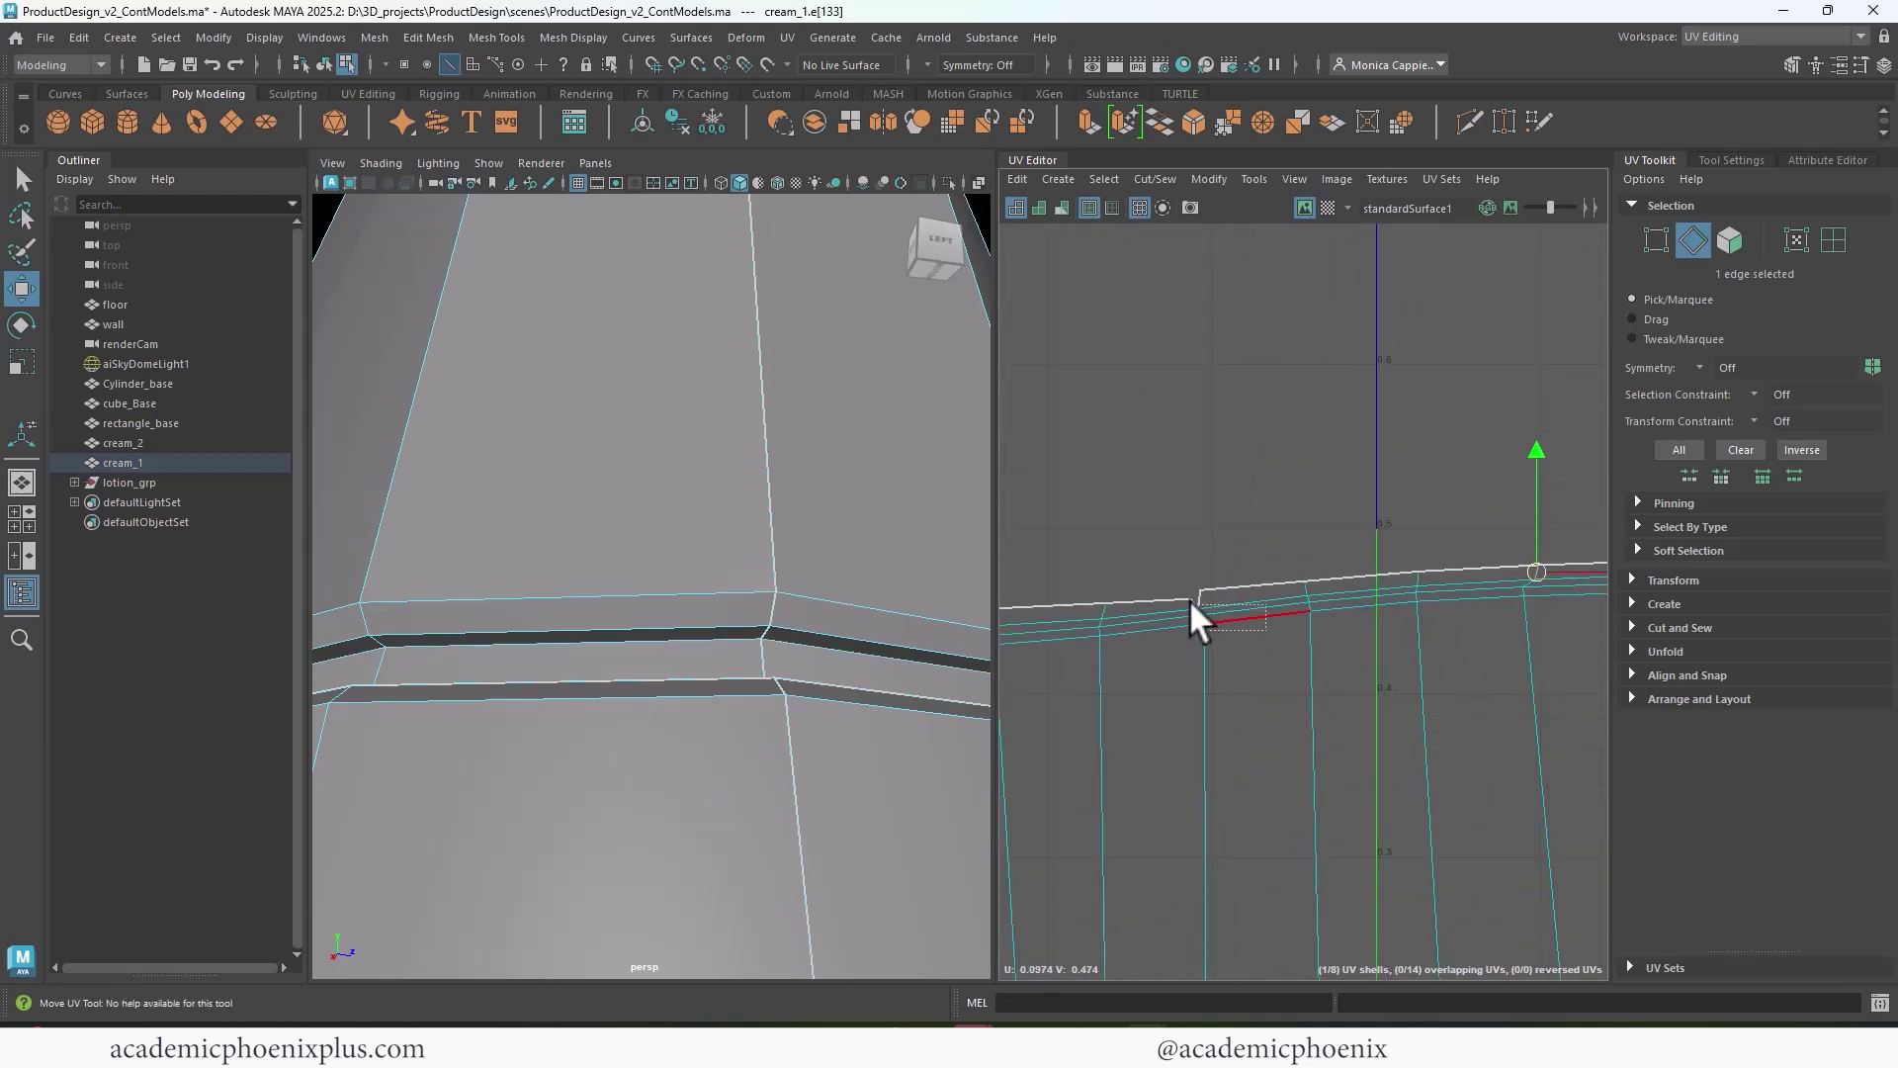
drag(1190, 599, 1189, 601)
alt+middle_drag(1110, 665, 1711, 654)
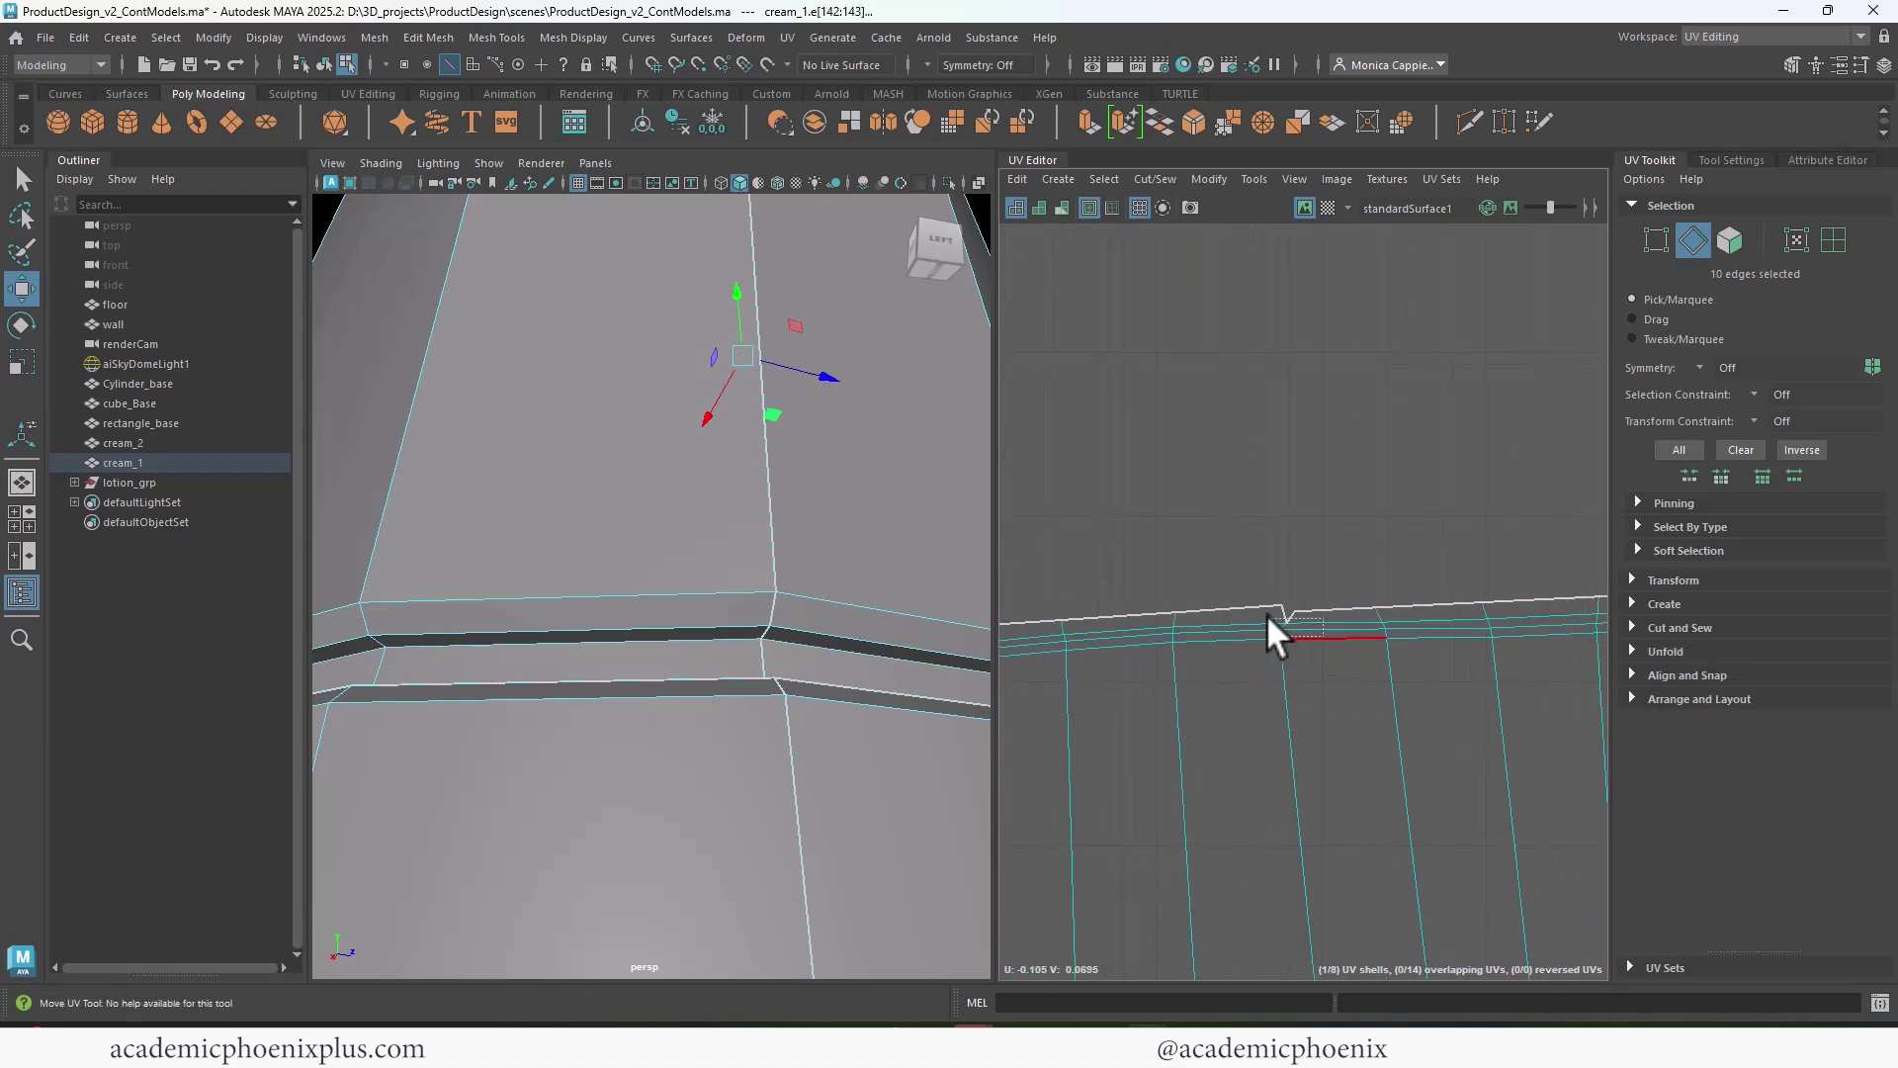
drag(1267, 614, 1265, 614)
- Select the edges around the remaining notch near the left end of the body shell's upper border and sew them
alt+right_drag(1380, 692, 1226, 641)
alt+middle_drag(1146, 661, 1378, 607)
double_click(1328, 648)
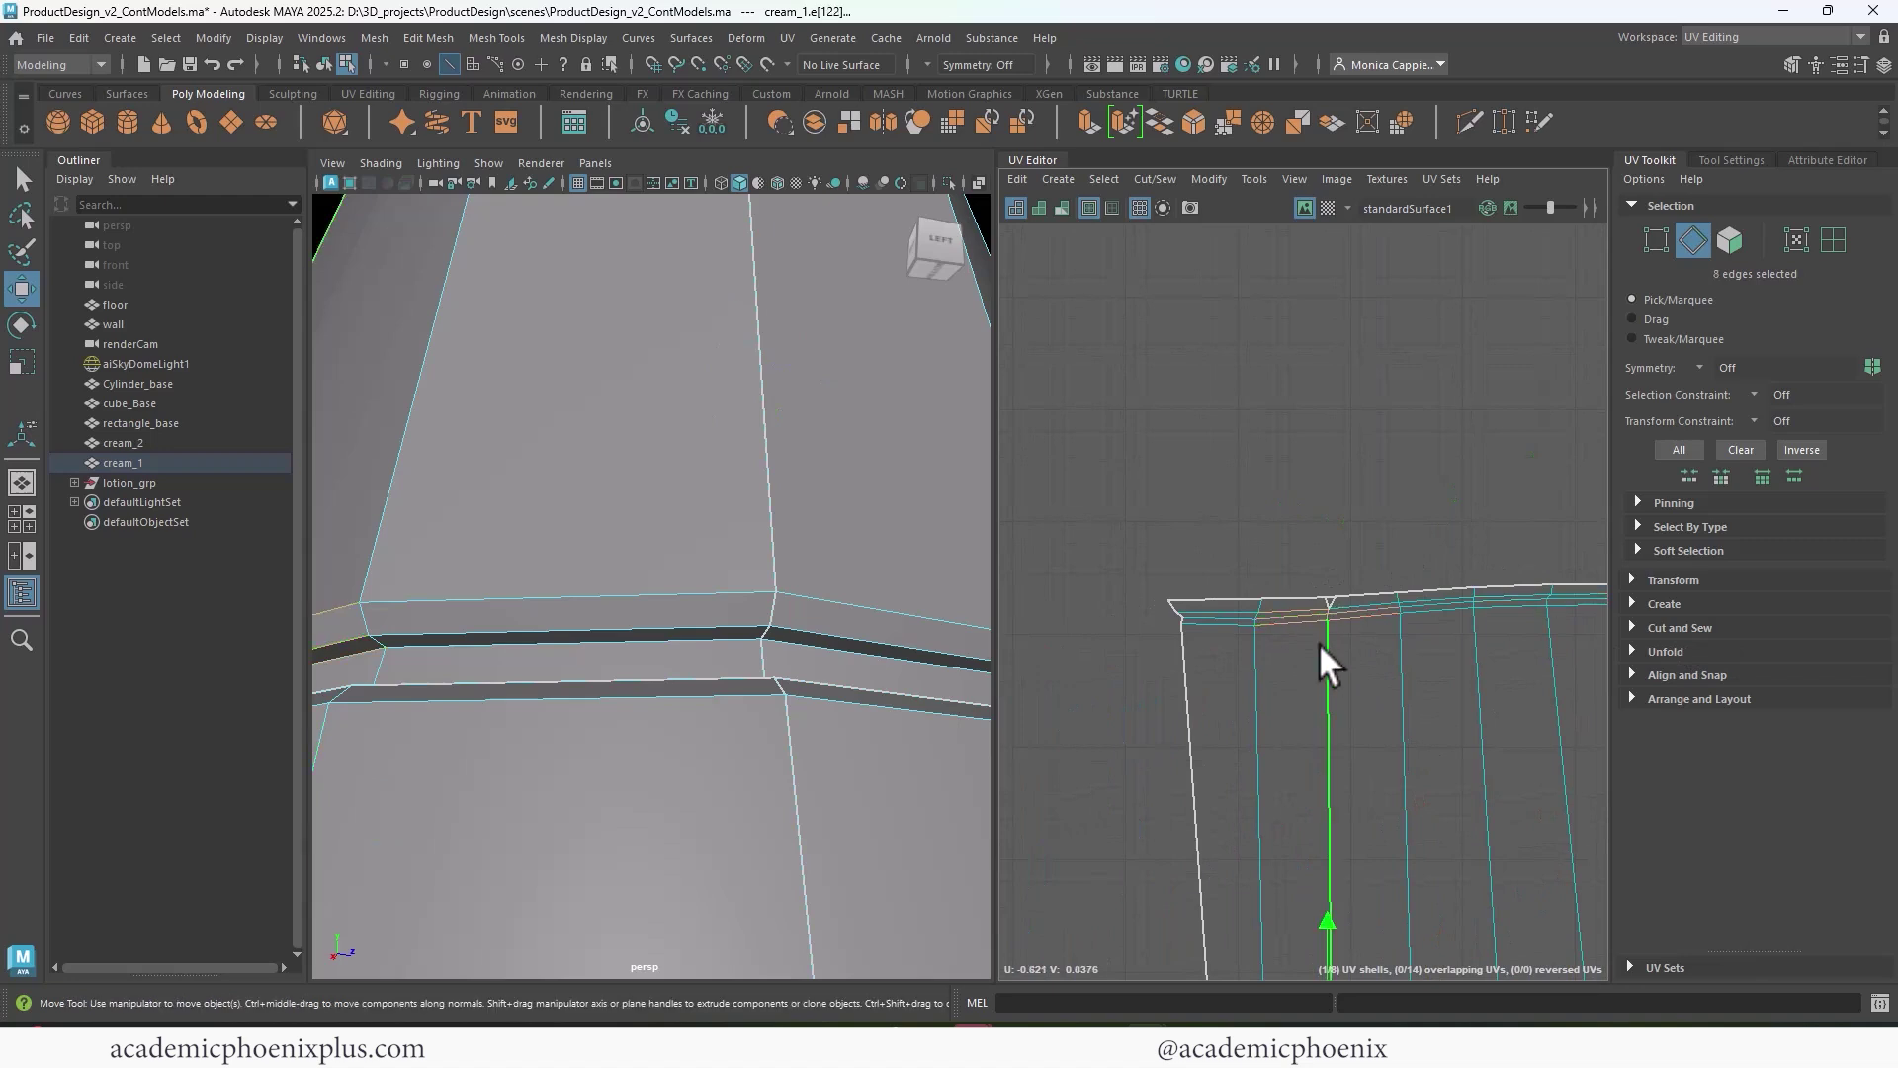
alt+middle_drag(1464, 704, 1301, 669)
drag(1196, 564, 1174, 599)
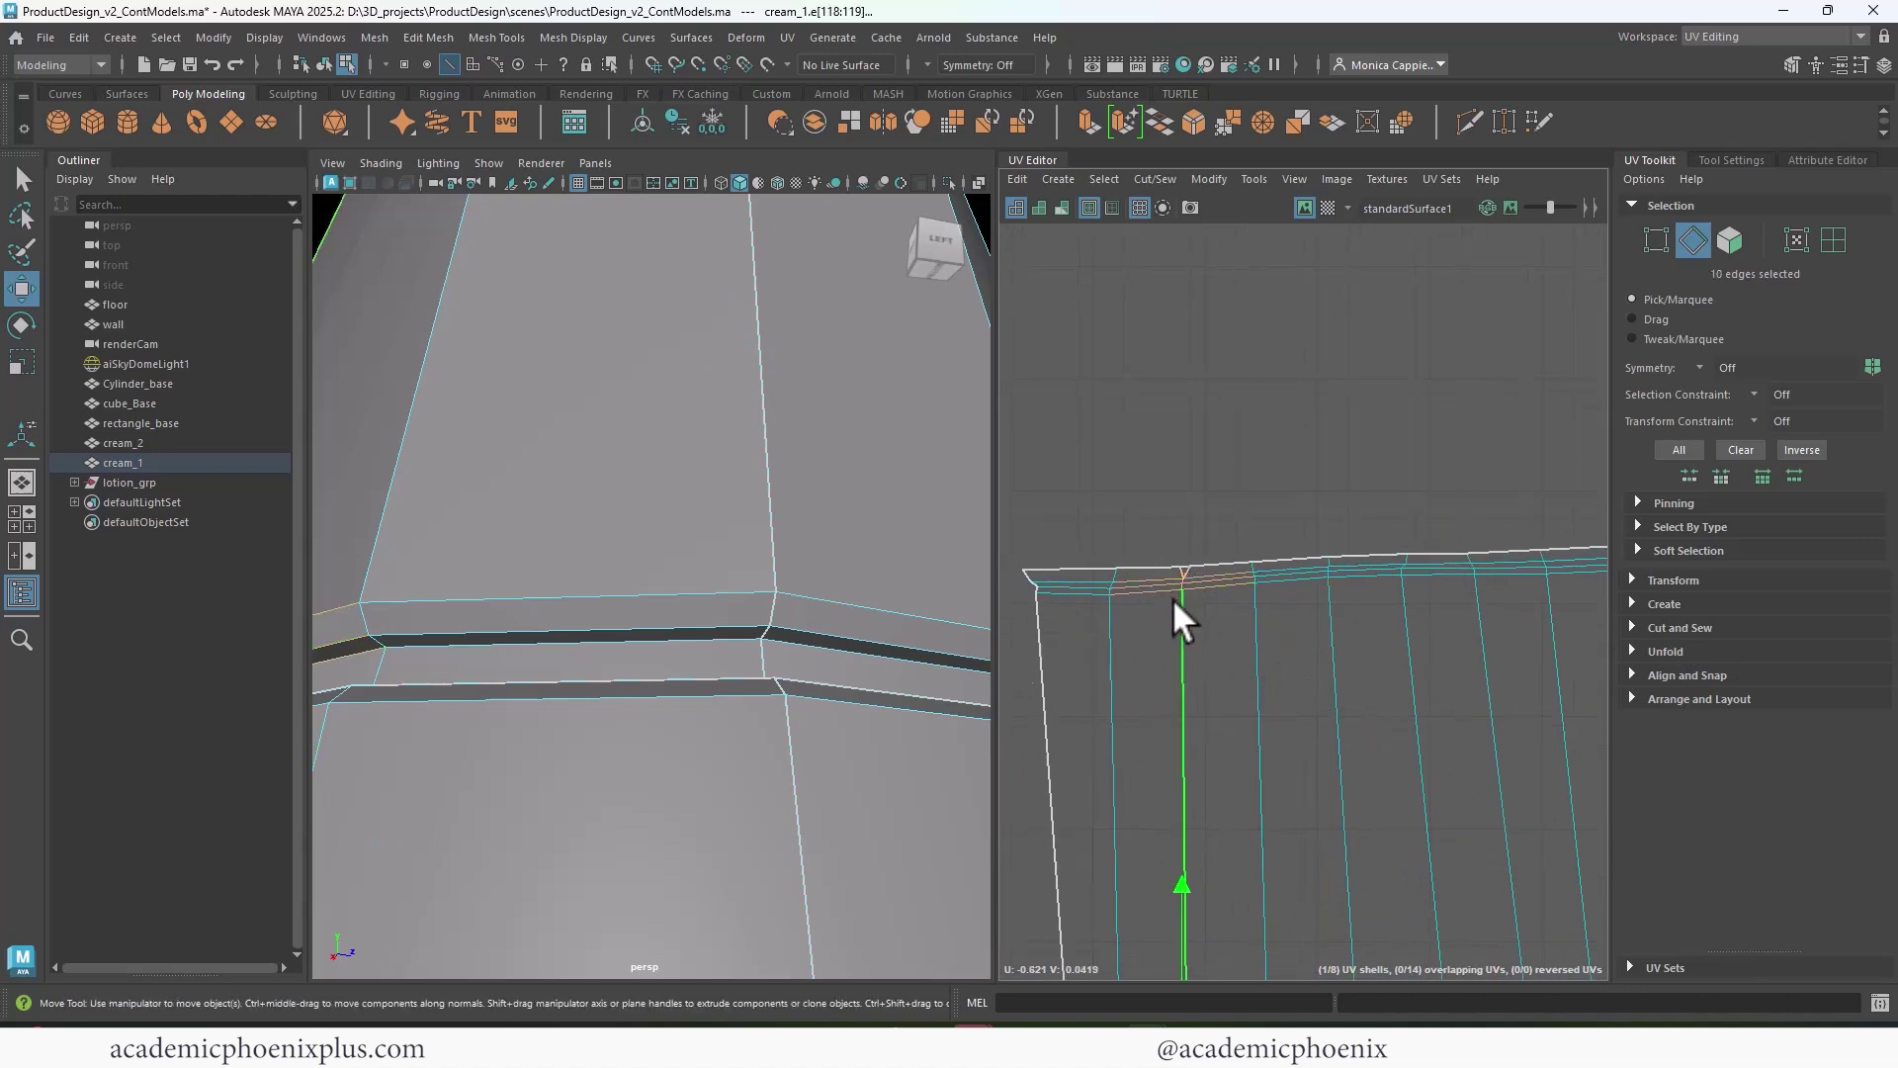
alt+right_drag(1460, 669, 1113, 580)
alt+middle_drag(1478, 648, 1376, 644)
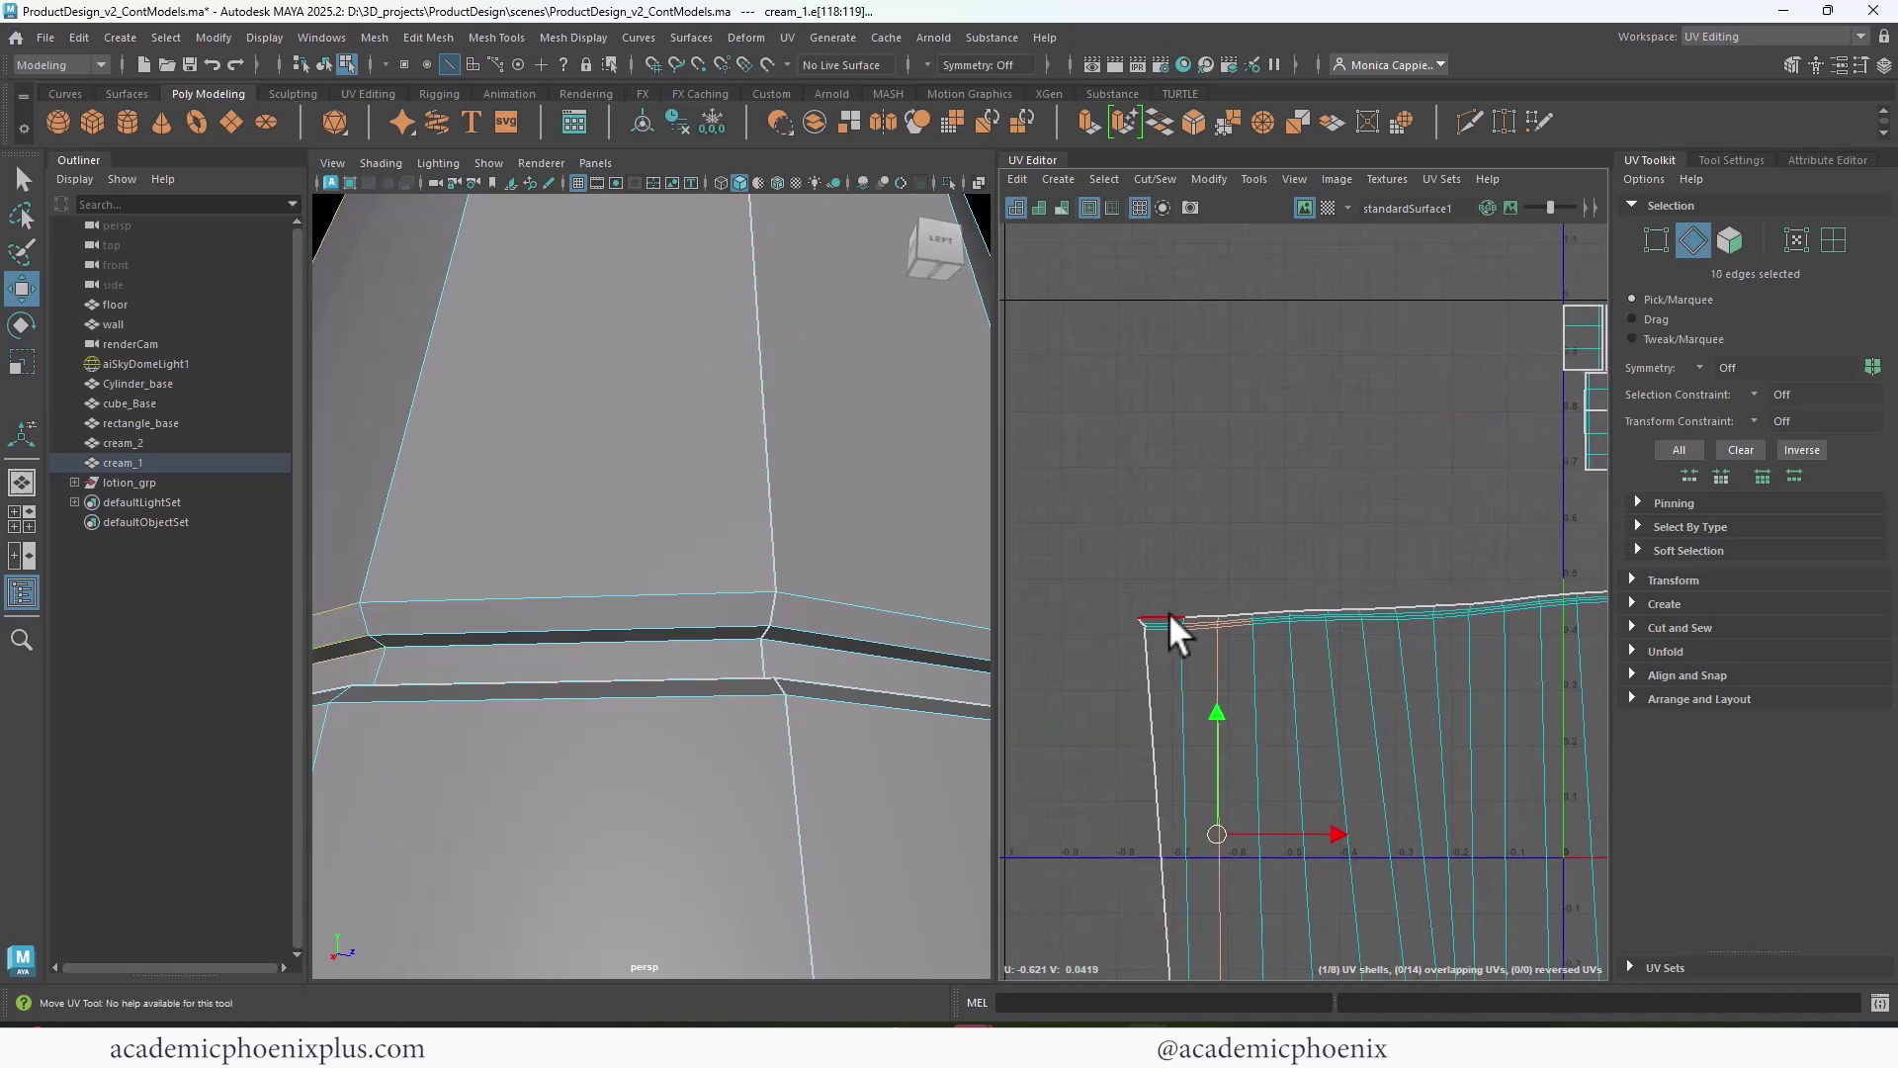
- Select the body shell's full upper border loop and move and sew the thin open ring onto it
click(1168, 611)
alt+middle_drag(1576, 635, 1226, 649)
double_click(1353, 603)
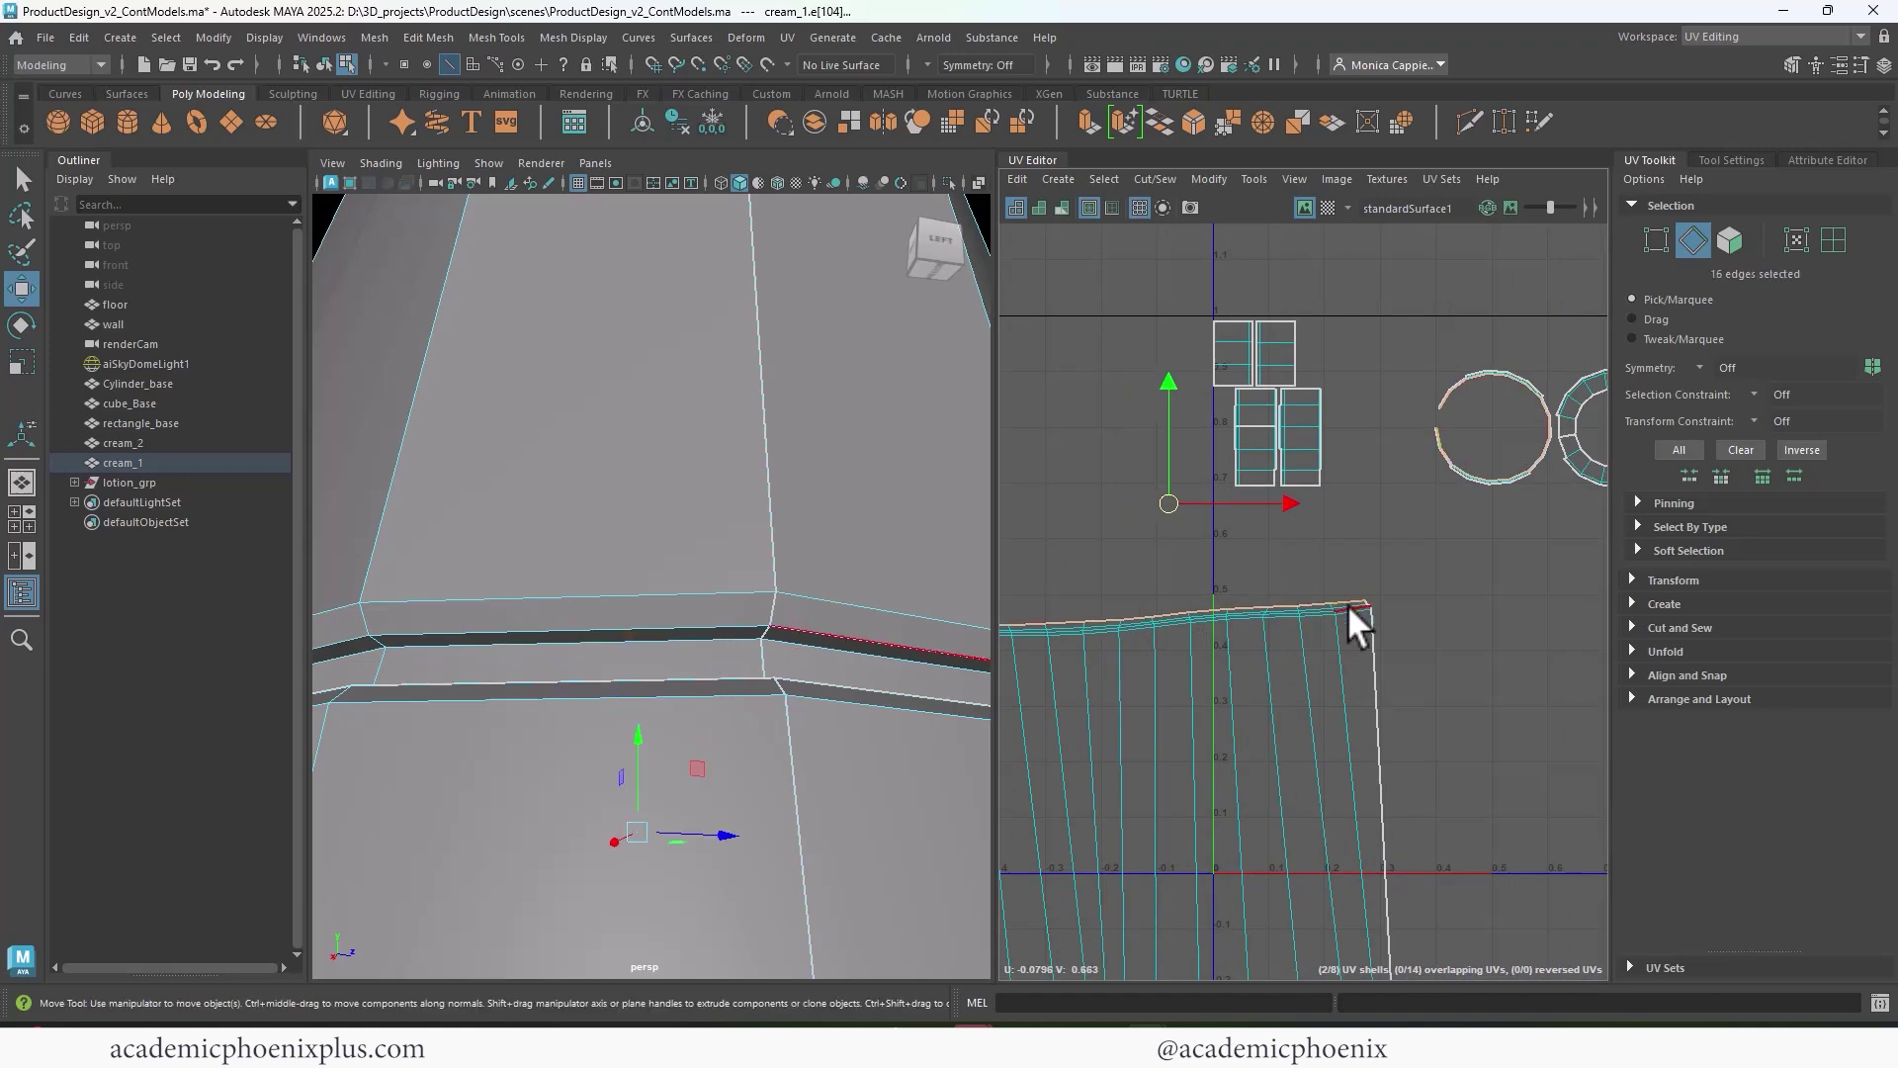
shift+right_drag(1256, 707, 1270, 765)
alt+middle_drag(1222, 685, 1404, 632)
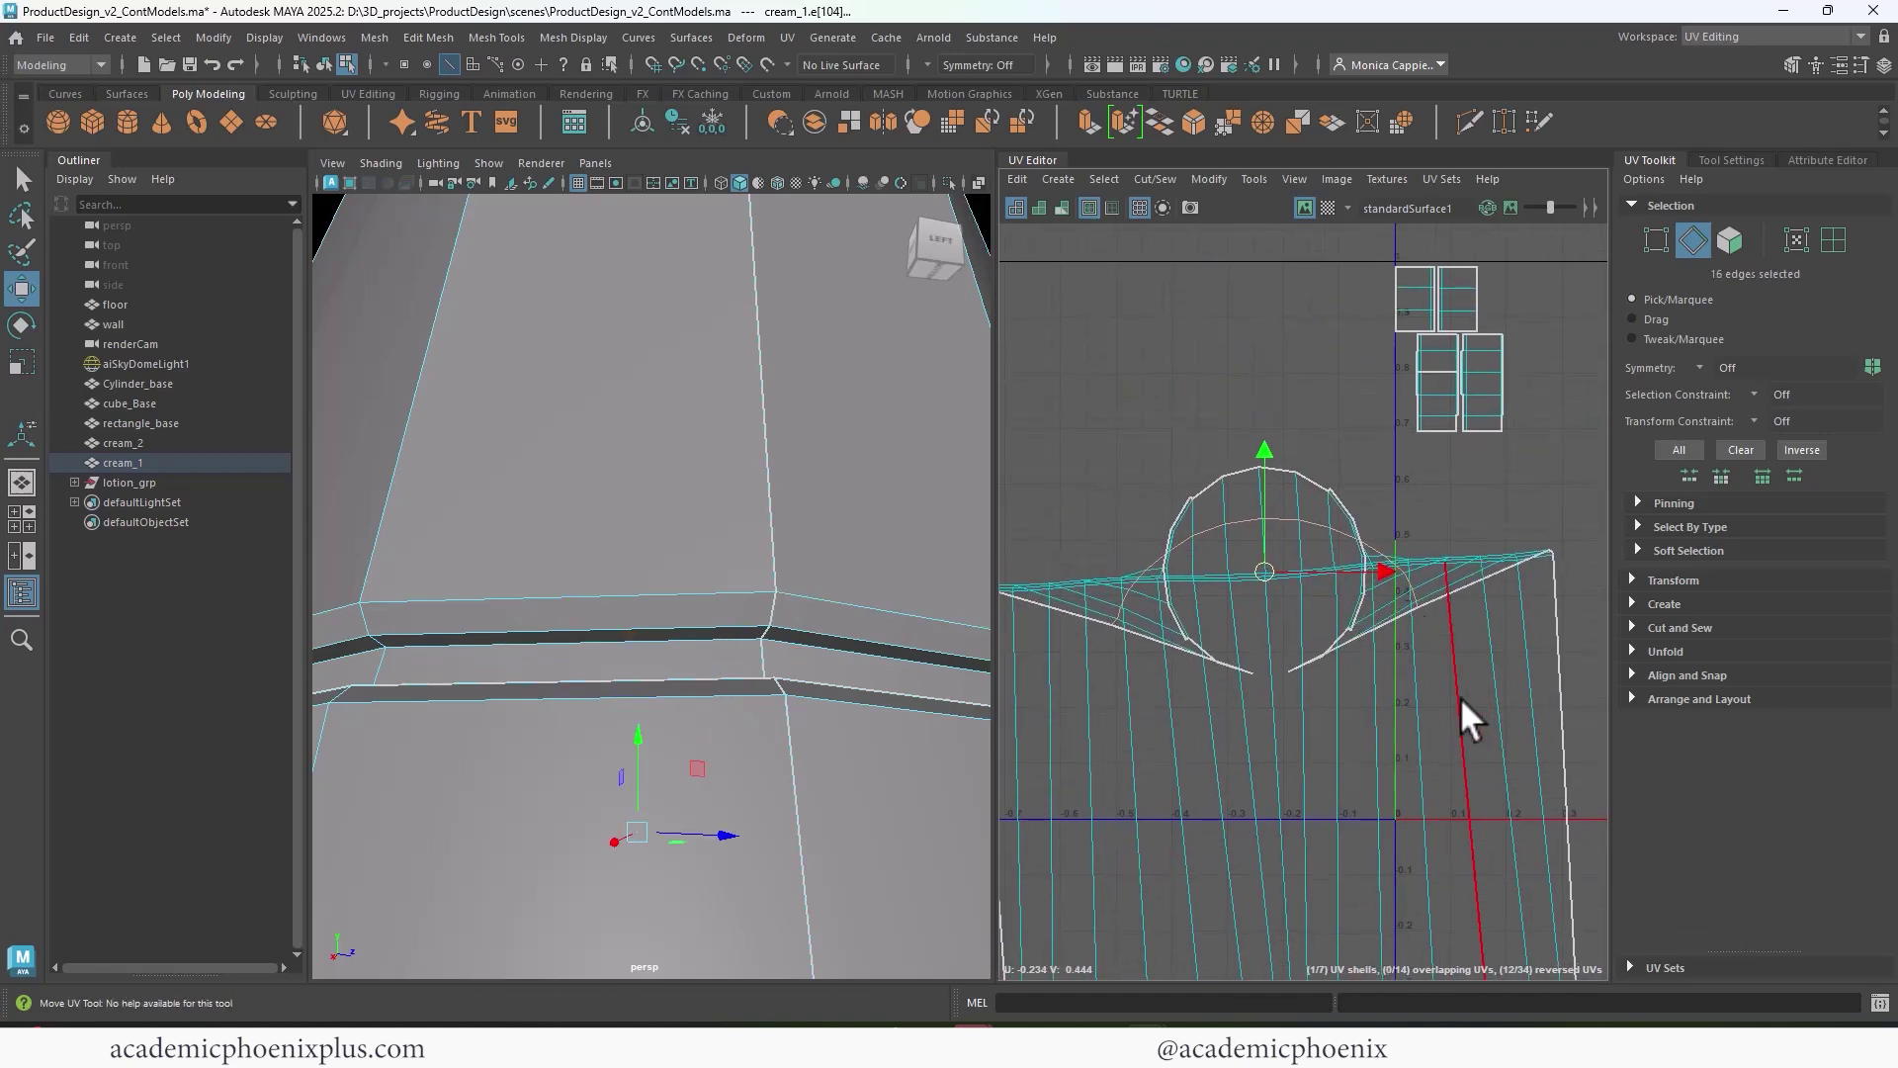
- Select all faces of the tube body shell and unfold it to straighten the newly attached ring
right_drag(1462, 697, 1285, 762)
double_click(1445, 757)
alt+right_drag(1467, 691, 1359, 603)
alt+middle_drag(1307, 597, 929, 660)
- Select all faces of the next wider ring shell and unfold it
alt+middle_drag(1194, 611, 1250, 601)
alt+right_drag(1249, 601, 1750, 633)
double_click(1369, 514)
shift+right_drag(1368, 514, 1307, 579)
alt+middle_drag(1236, 574, 1631, 526)
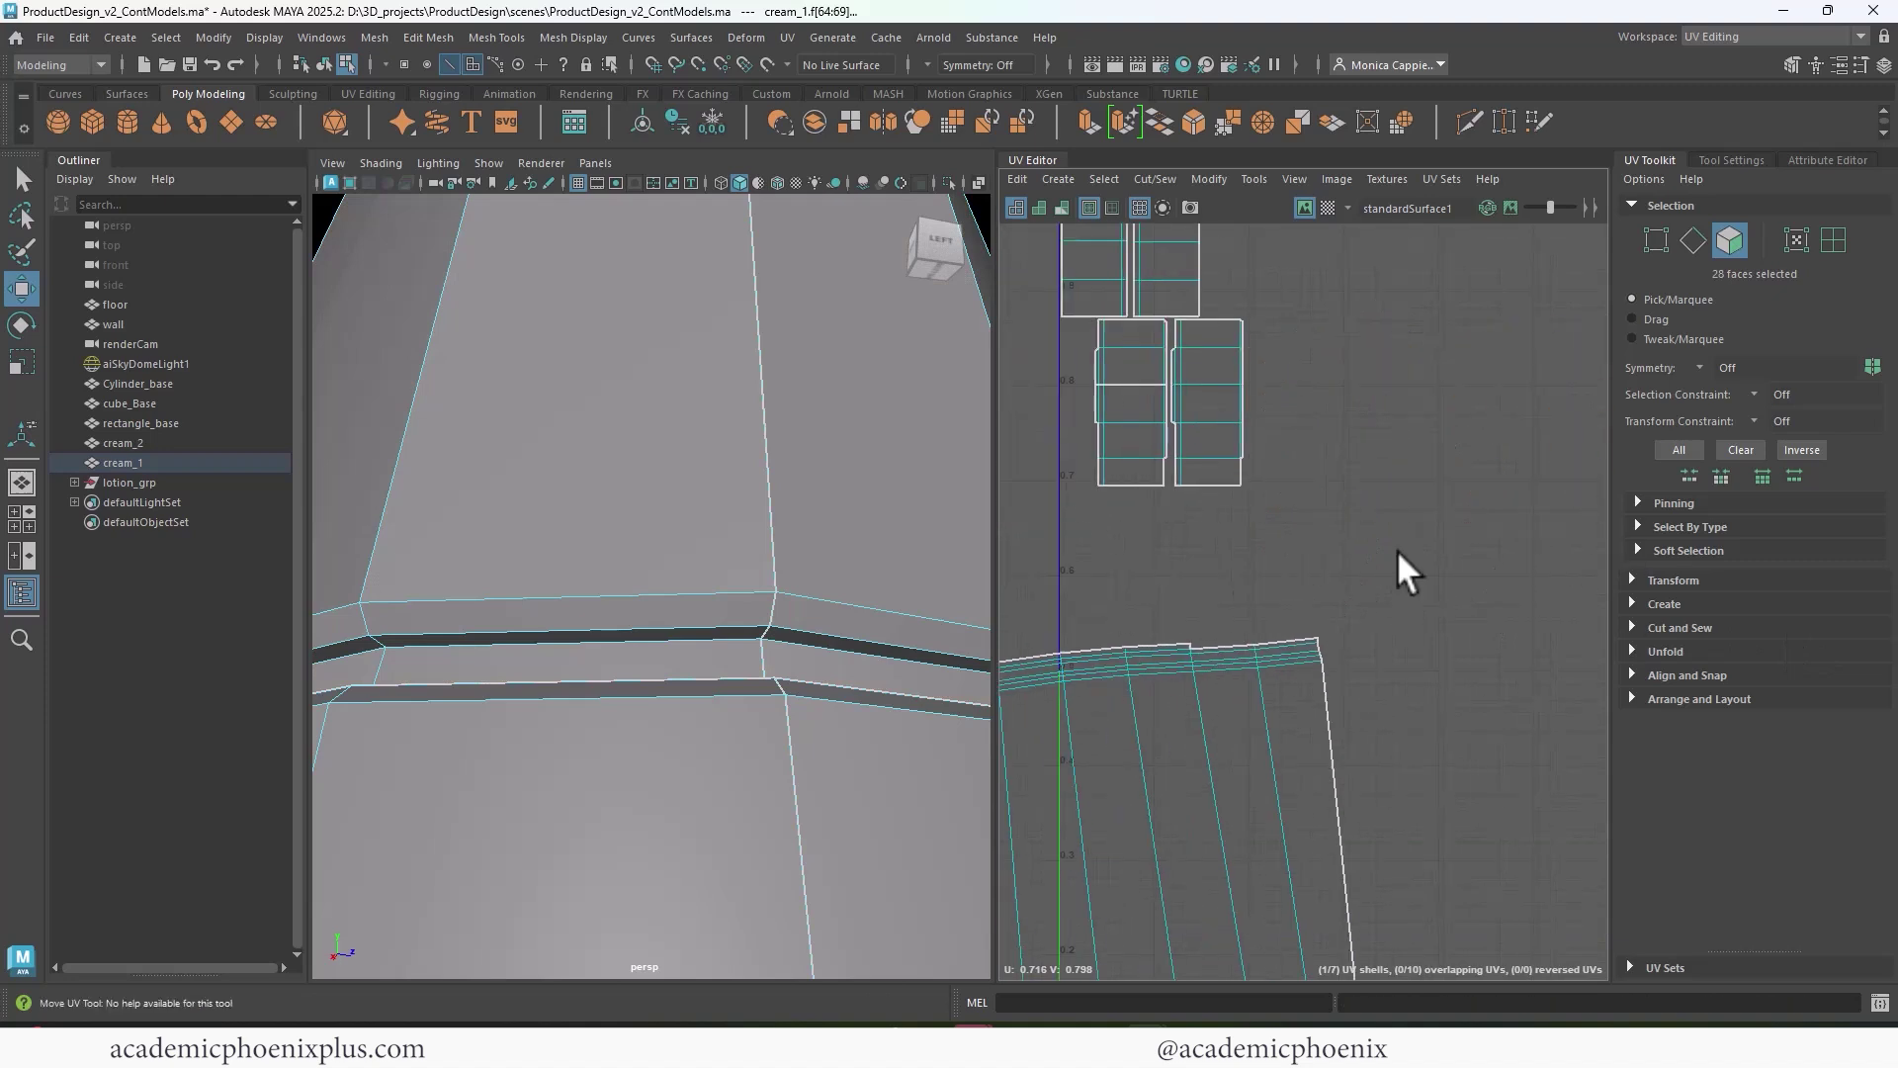
- Select the body shell's upper border loop and move and sew the adjoining panel shells onto it
alt+right_drag(1147, 591, 1088, 587)
alt+middle_drag(1088, 587, 1602, 487)
alt+right_drag(1122, 571, 1267, 573)
right_drag(1267, 578, 1268, 524)
click(1270, 576)
alt+right_drag(1424, 597, 1167, 571)
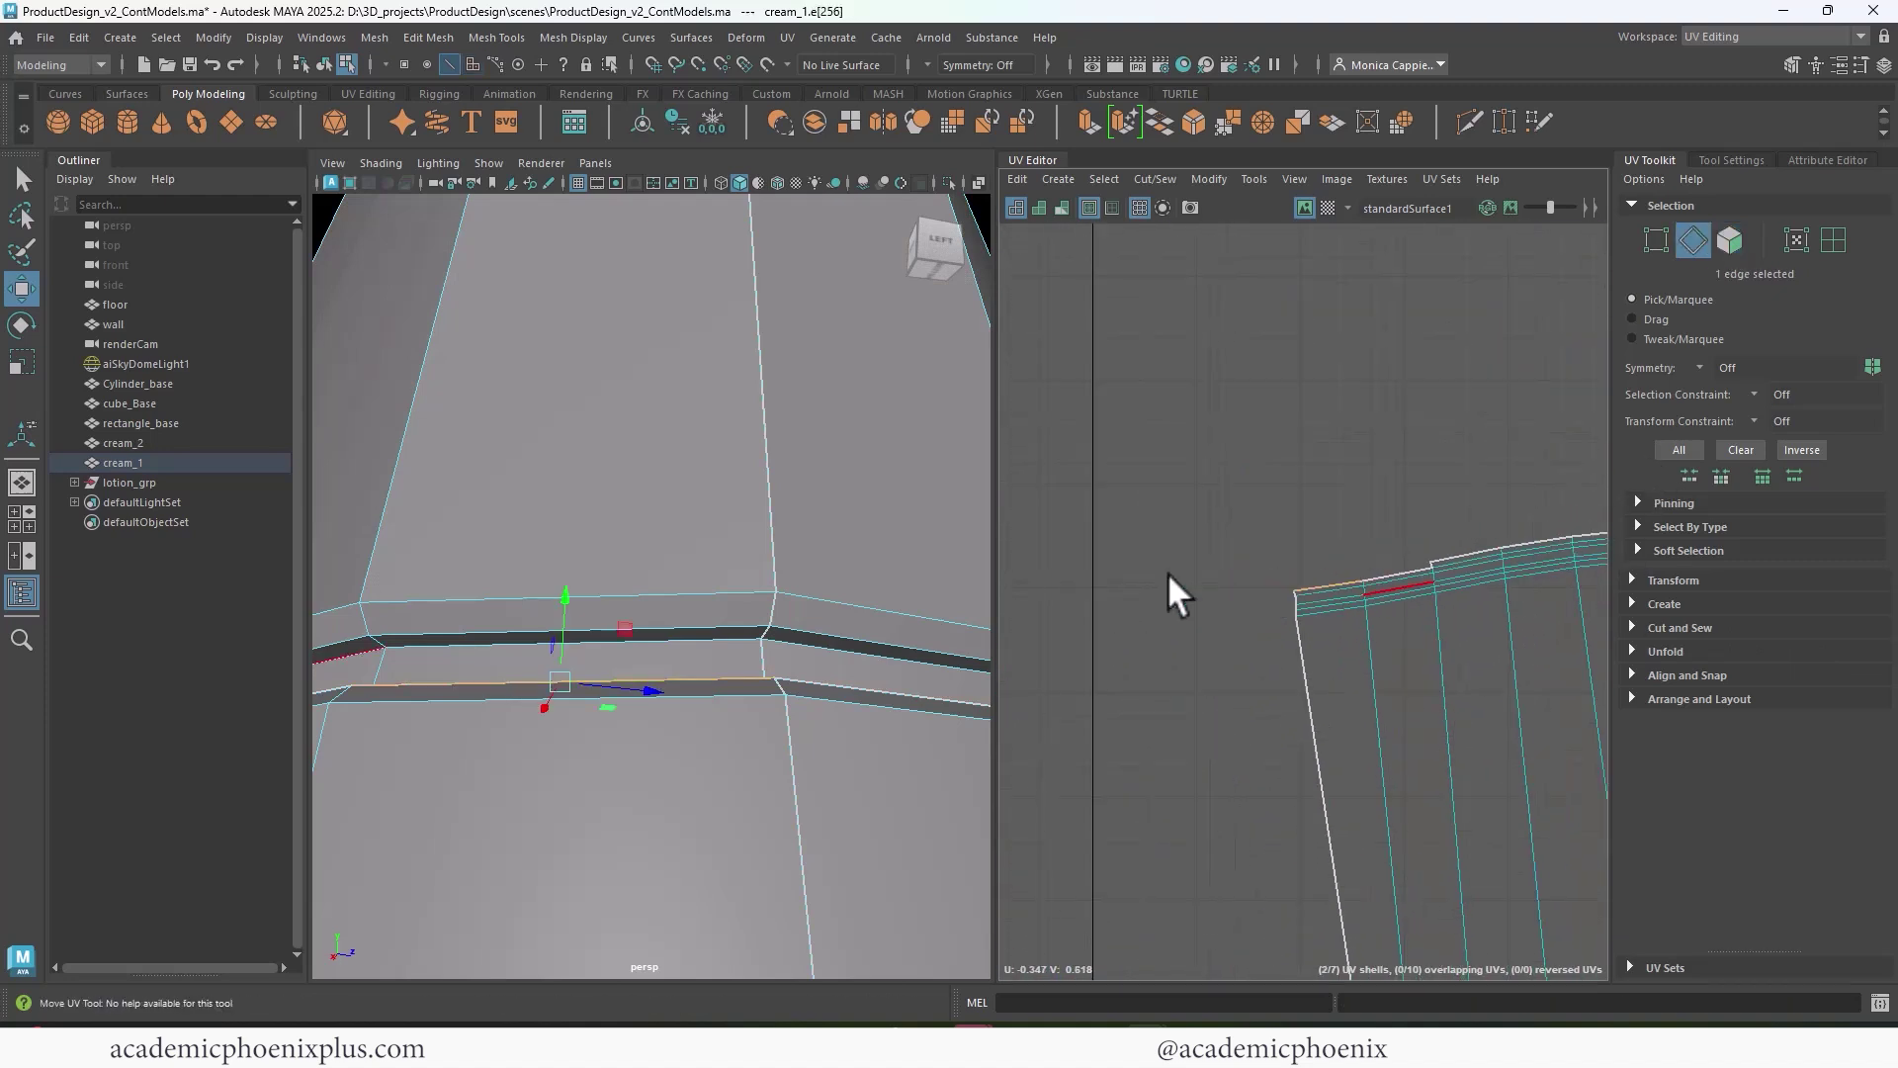
alt+middle_drag(1473, 603, 733, 638)
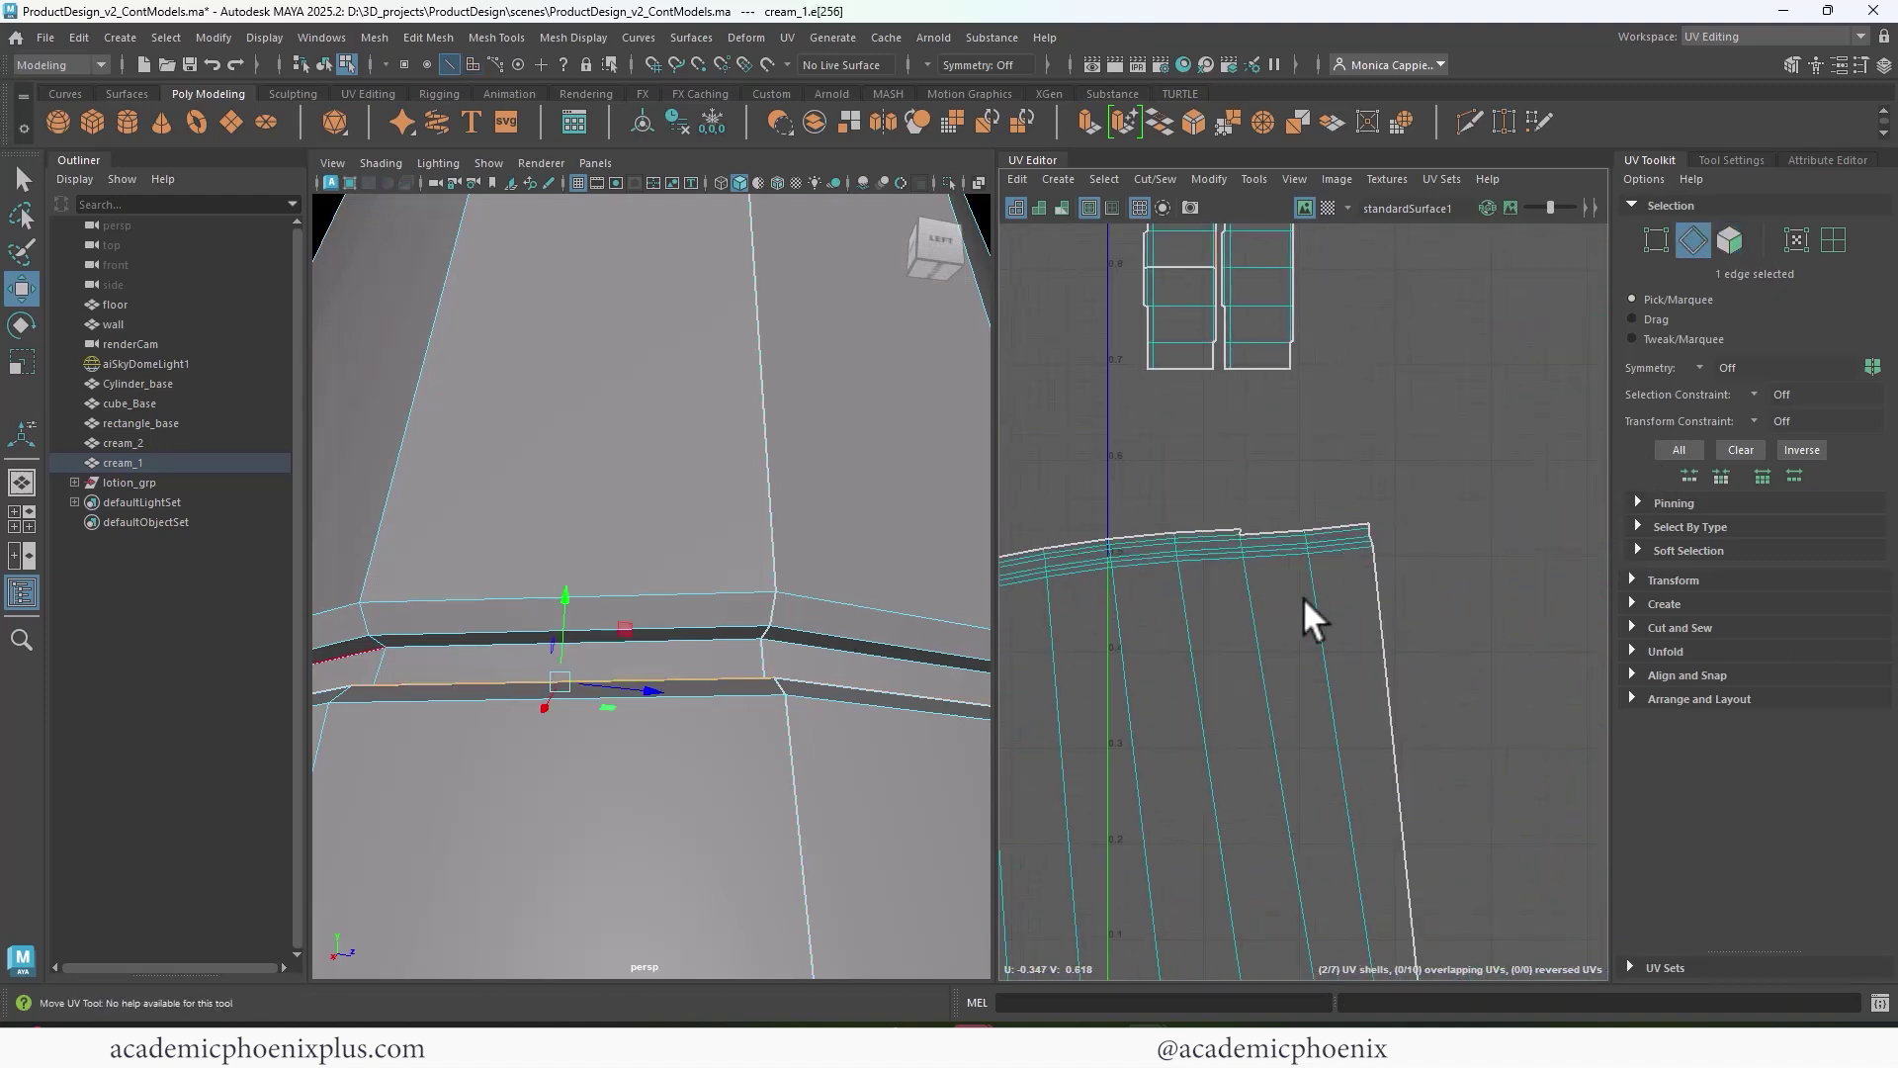
double_click(1336, 519)
shift+right_drag(1339, 583, 1359, 641)
alt+middle_drag(1308, 581, 1478, 602)
- Sew the vertical gaps between the panels attached along the body shell's upper border
right_drag(1349, 522, 1428, 526)
drag(1388, 569, 1320, 449)
right_drag(1372, 538, 1374, 471)
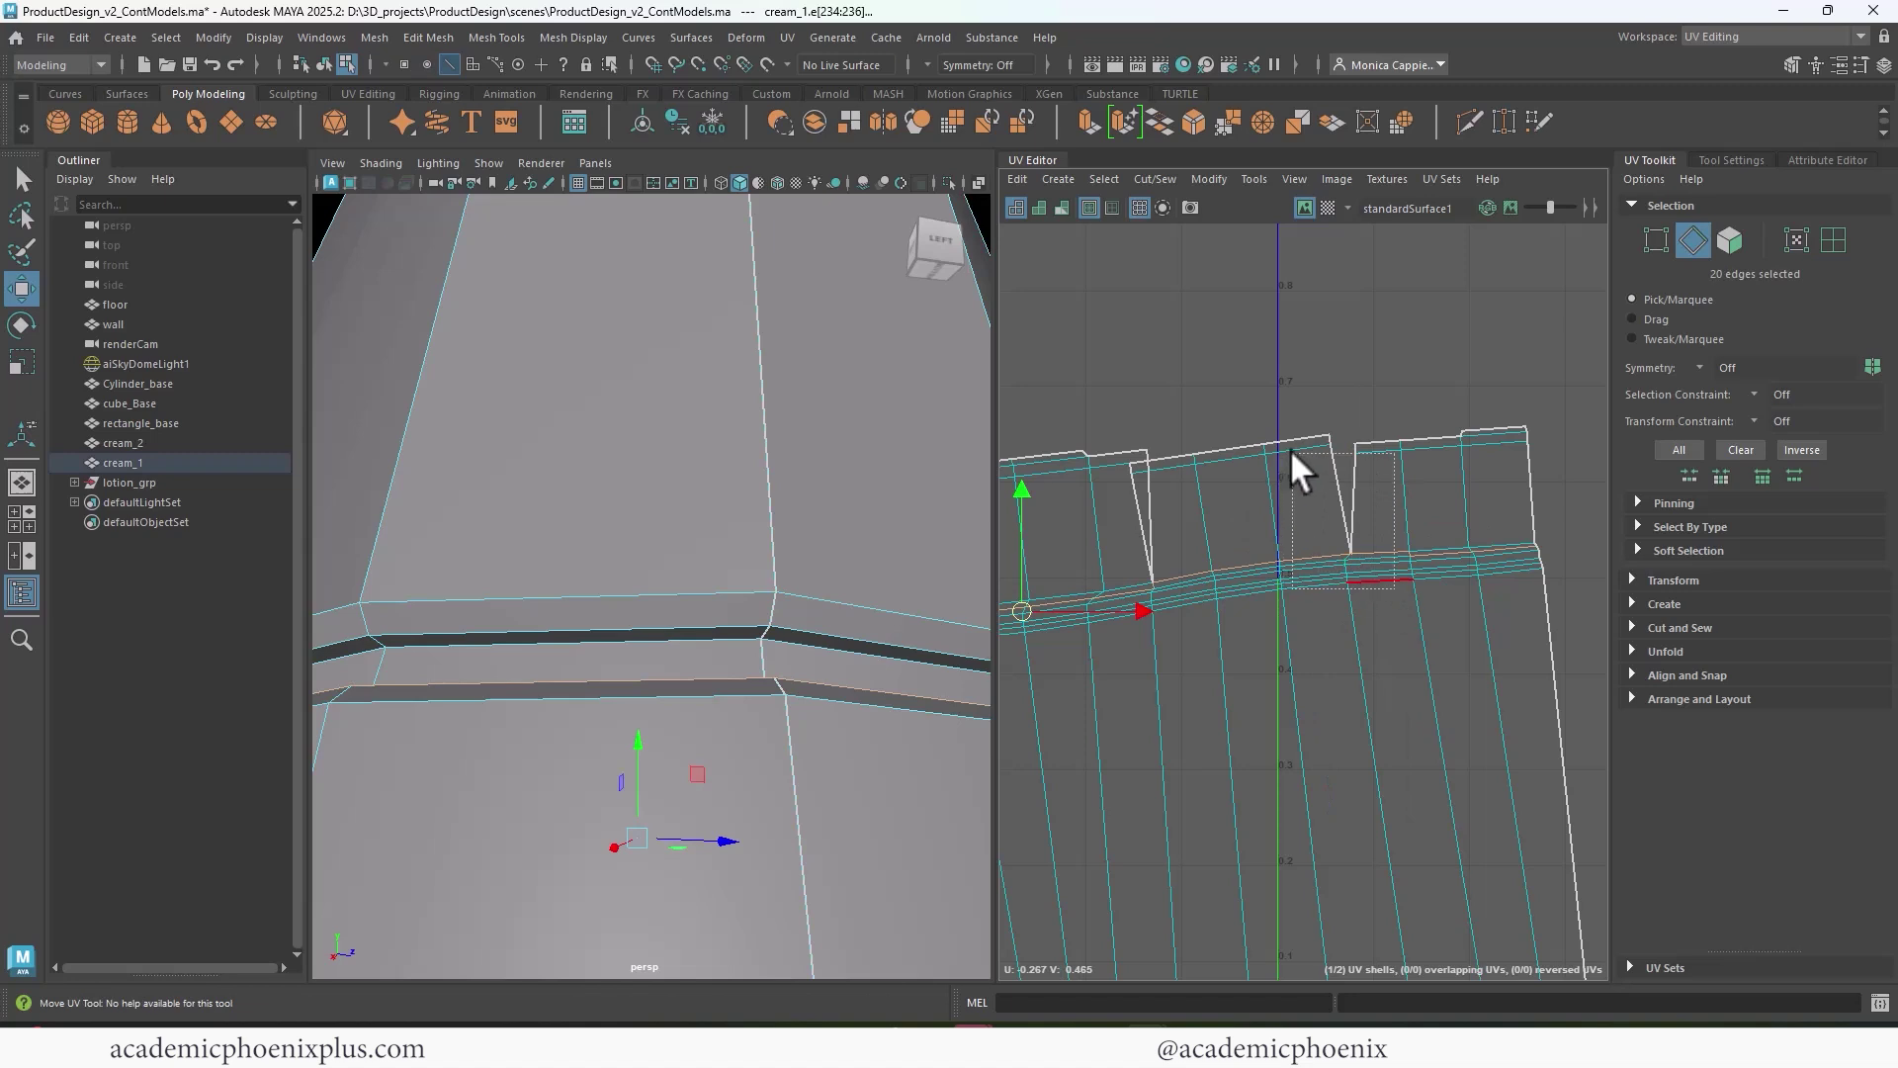
shift+right_drag(1342, 578, 1396, 599)
alt+middle_drag(1305, 593, 1478, 605)
drag(1359, 605, 1291, 478)
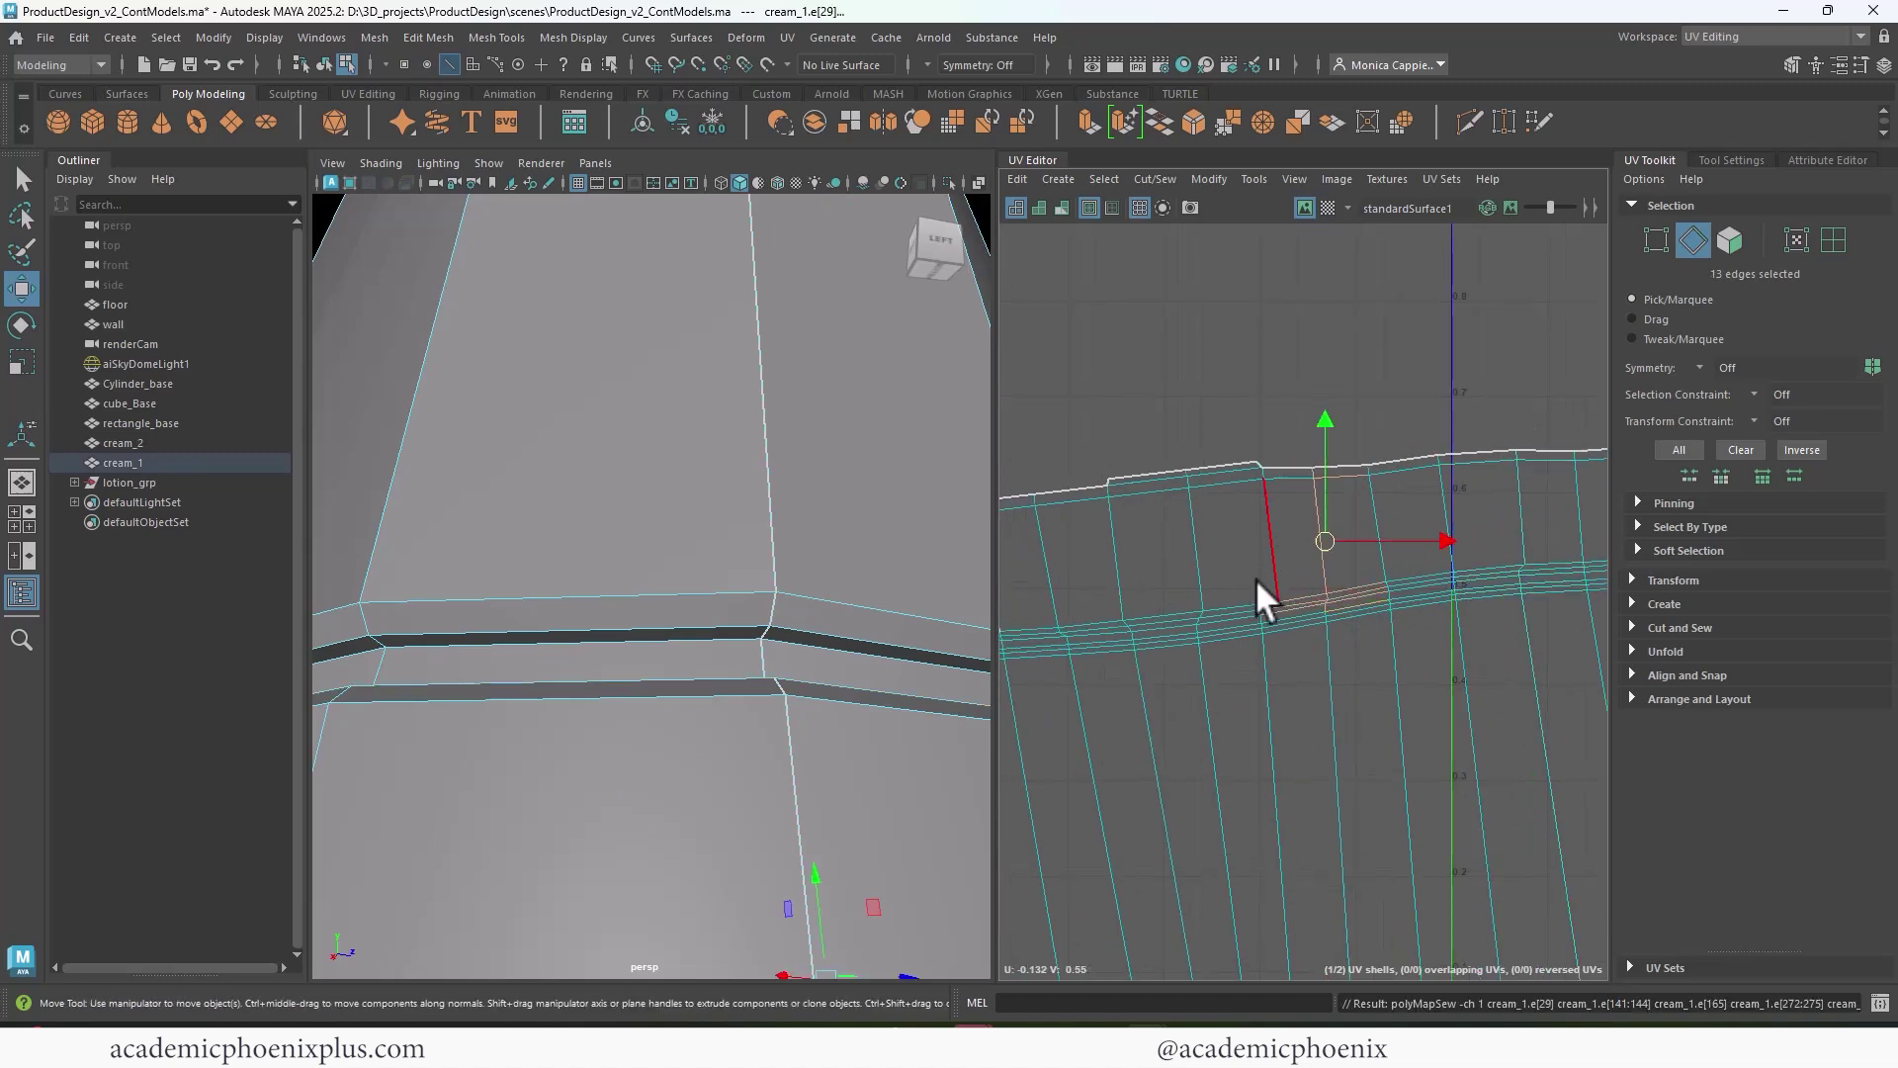
alt+middle_drag(1258, 590, 1402, 643)
drag(1332, 658, 1232, 513)
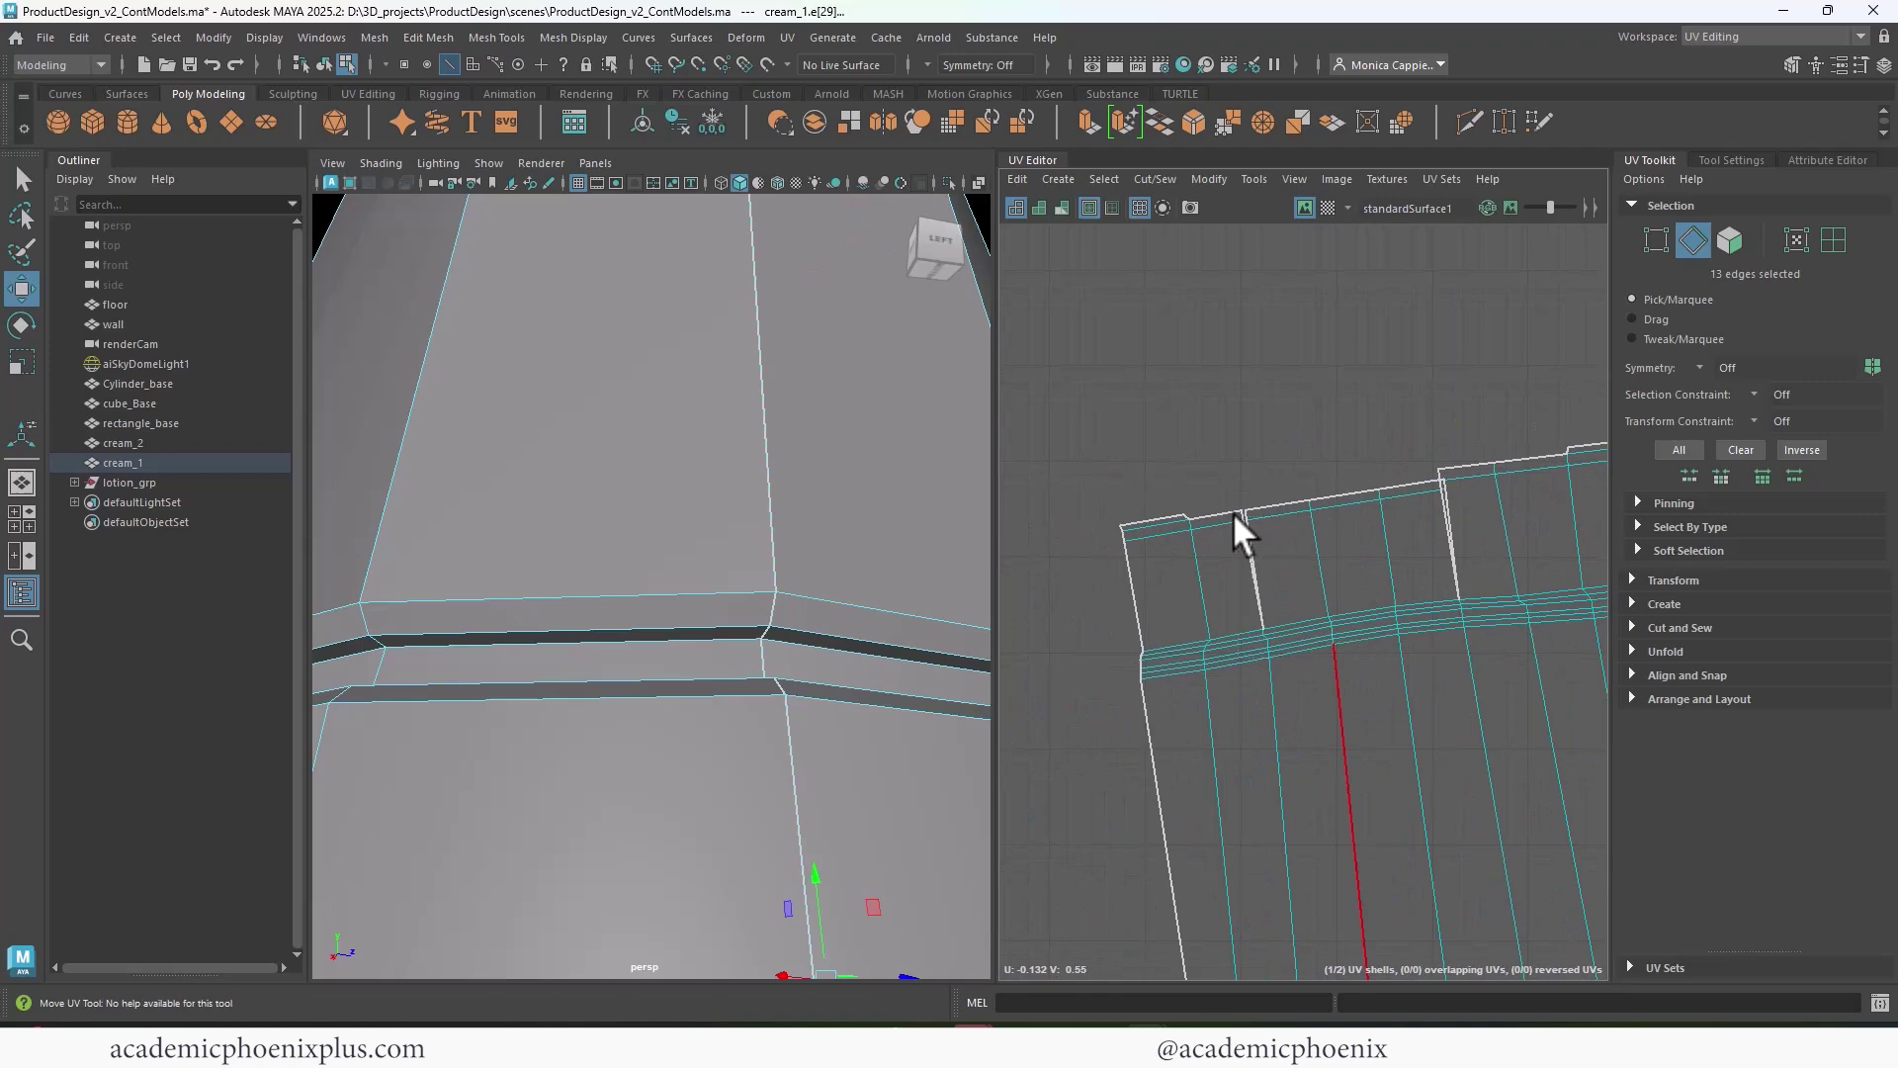
drag(1503, 638, 1431, 483)
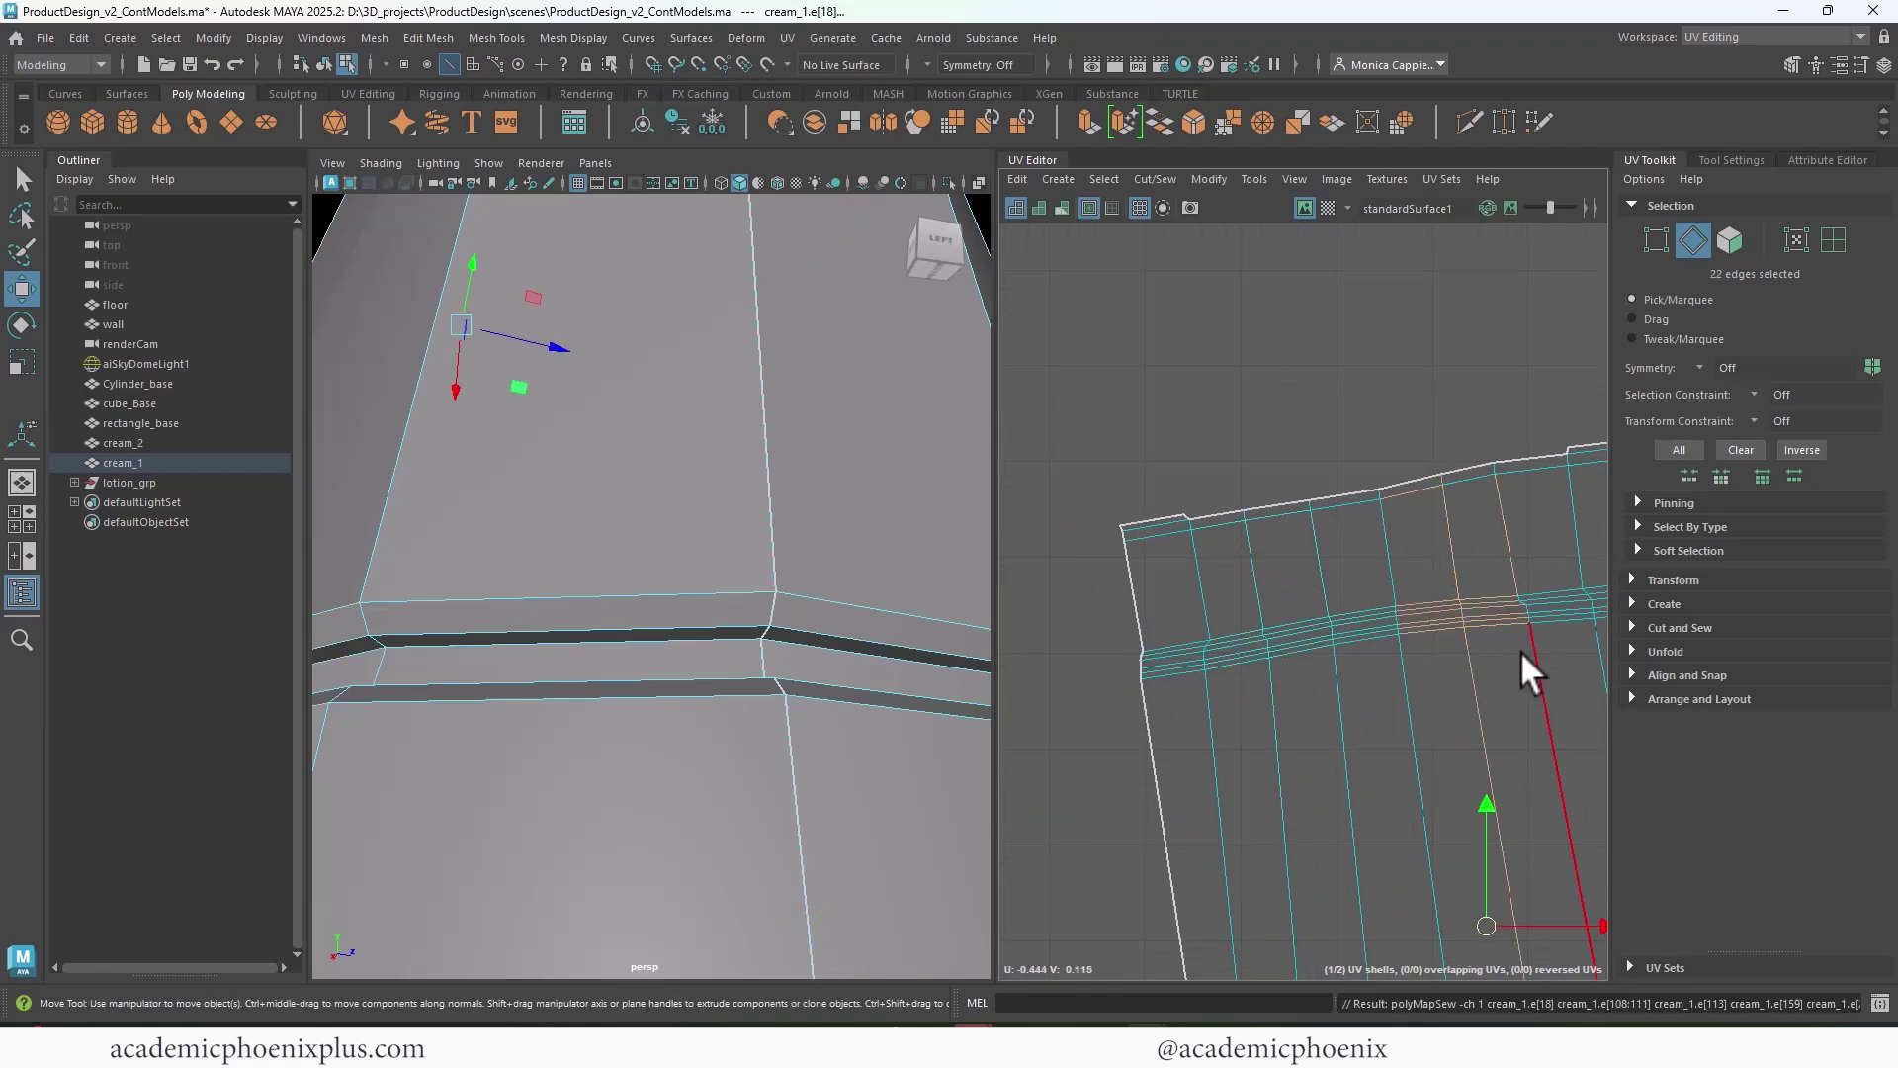
- Select a run of upper border edges on the body shell and move and sew the last ring shell onto it
alt+right_drag(1521, 650, 1455, 621)
alt+middle_drag(1456, 620, 1010, 465)
alt+middle_drag(1295, 508, 1504, 698)
scroll(1482, 601, up, 3)
alt+middle_drag(1298, 605, 1557, 602)
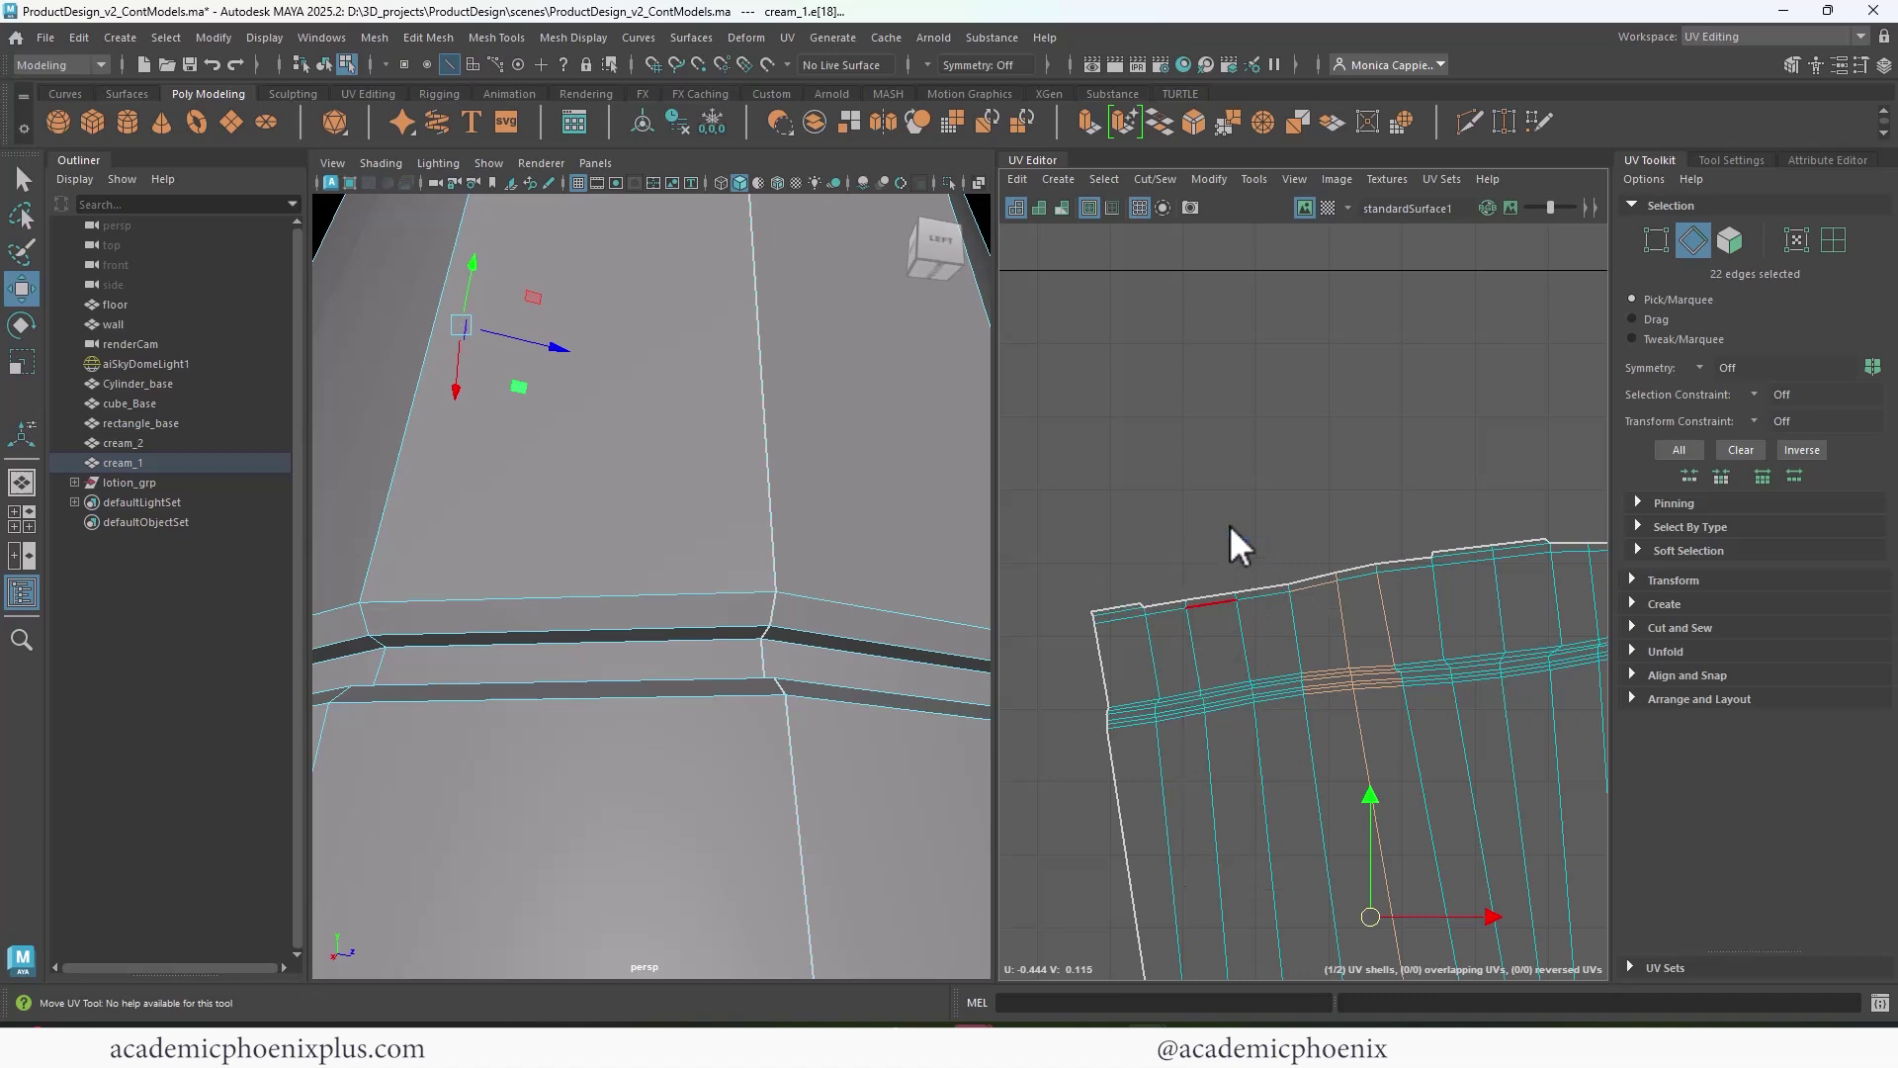
click(1462, 561)
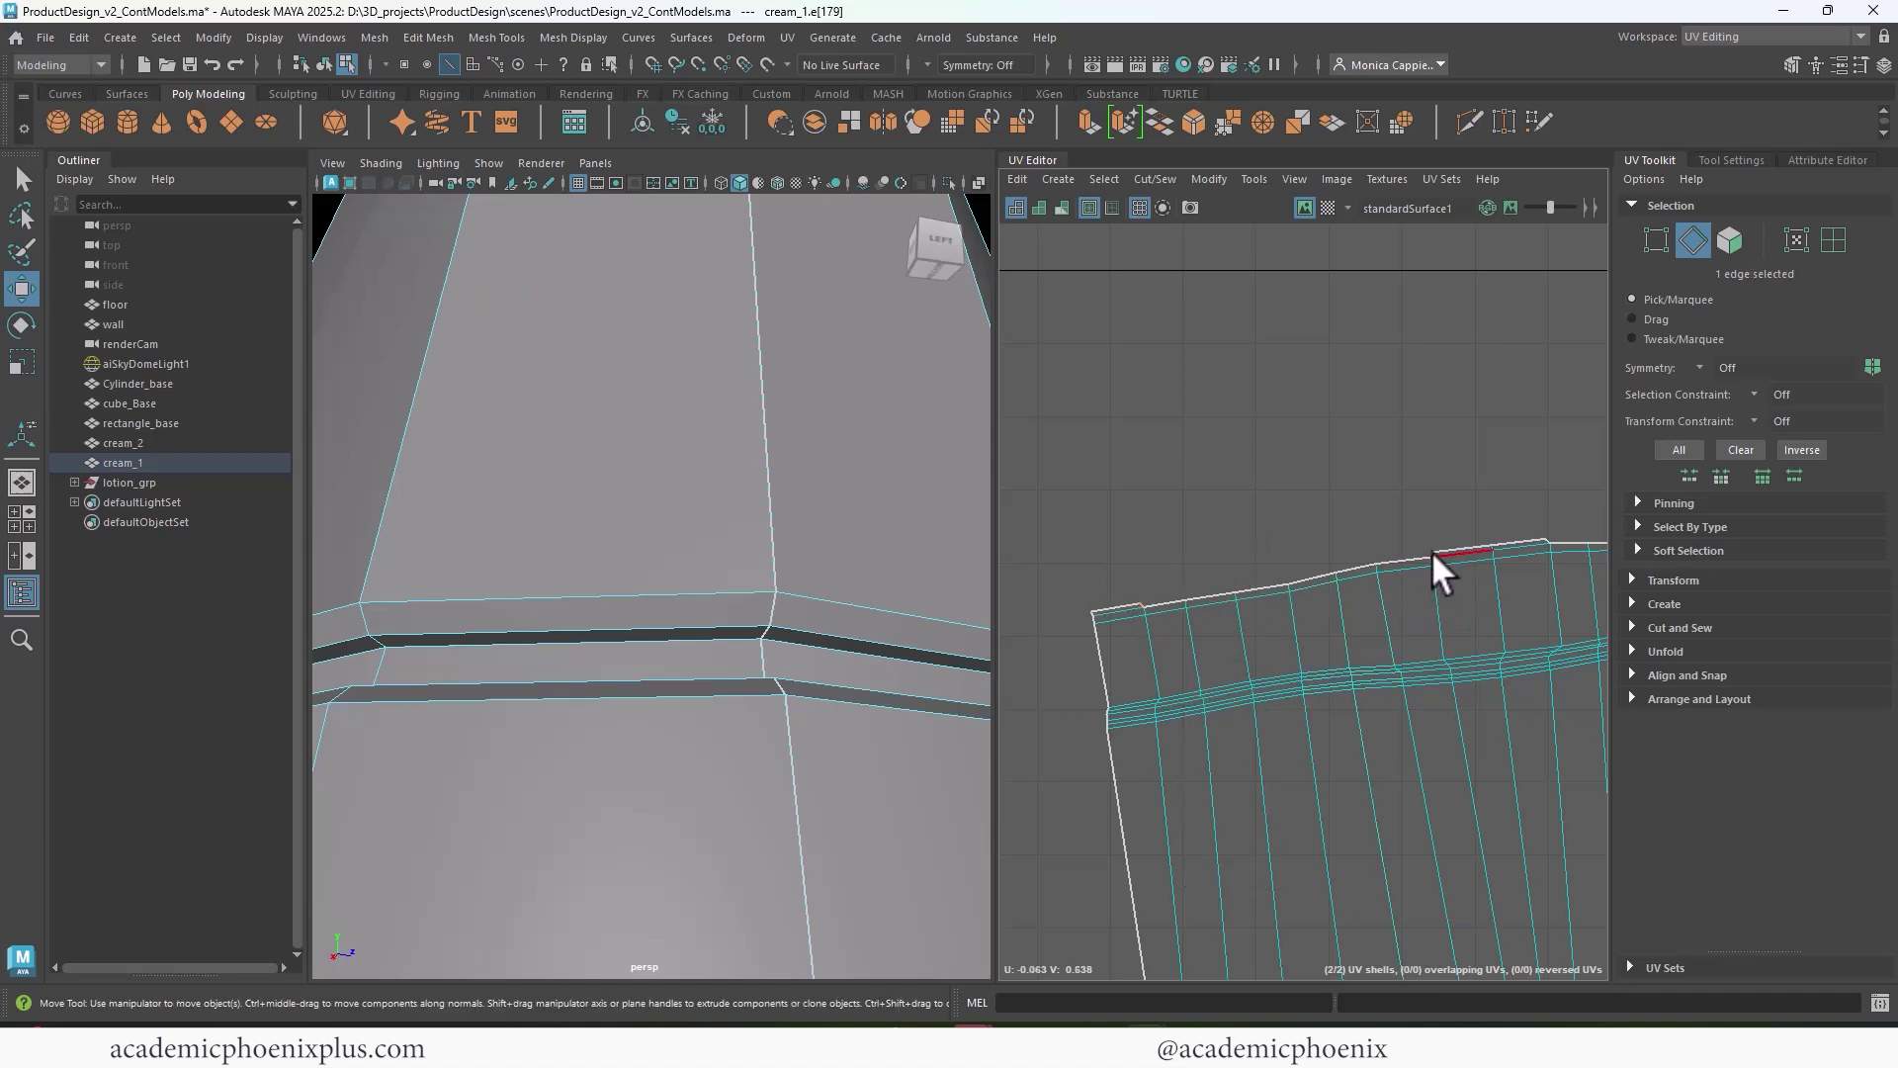
shift+double_click(1430, 550)
shift+right_drag(1434, 594, 1509, 648)
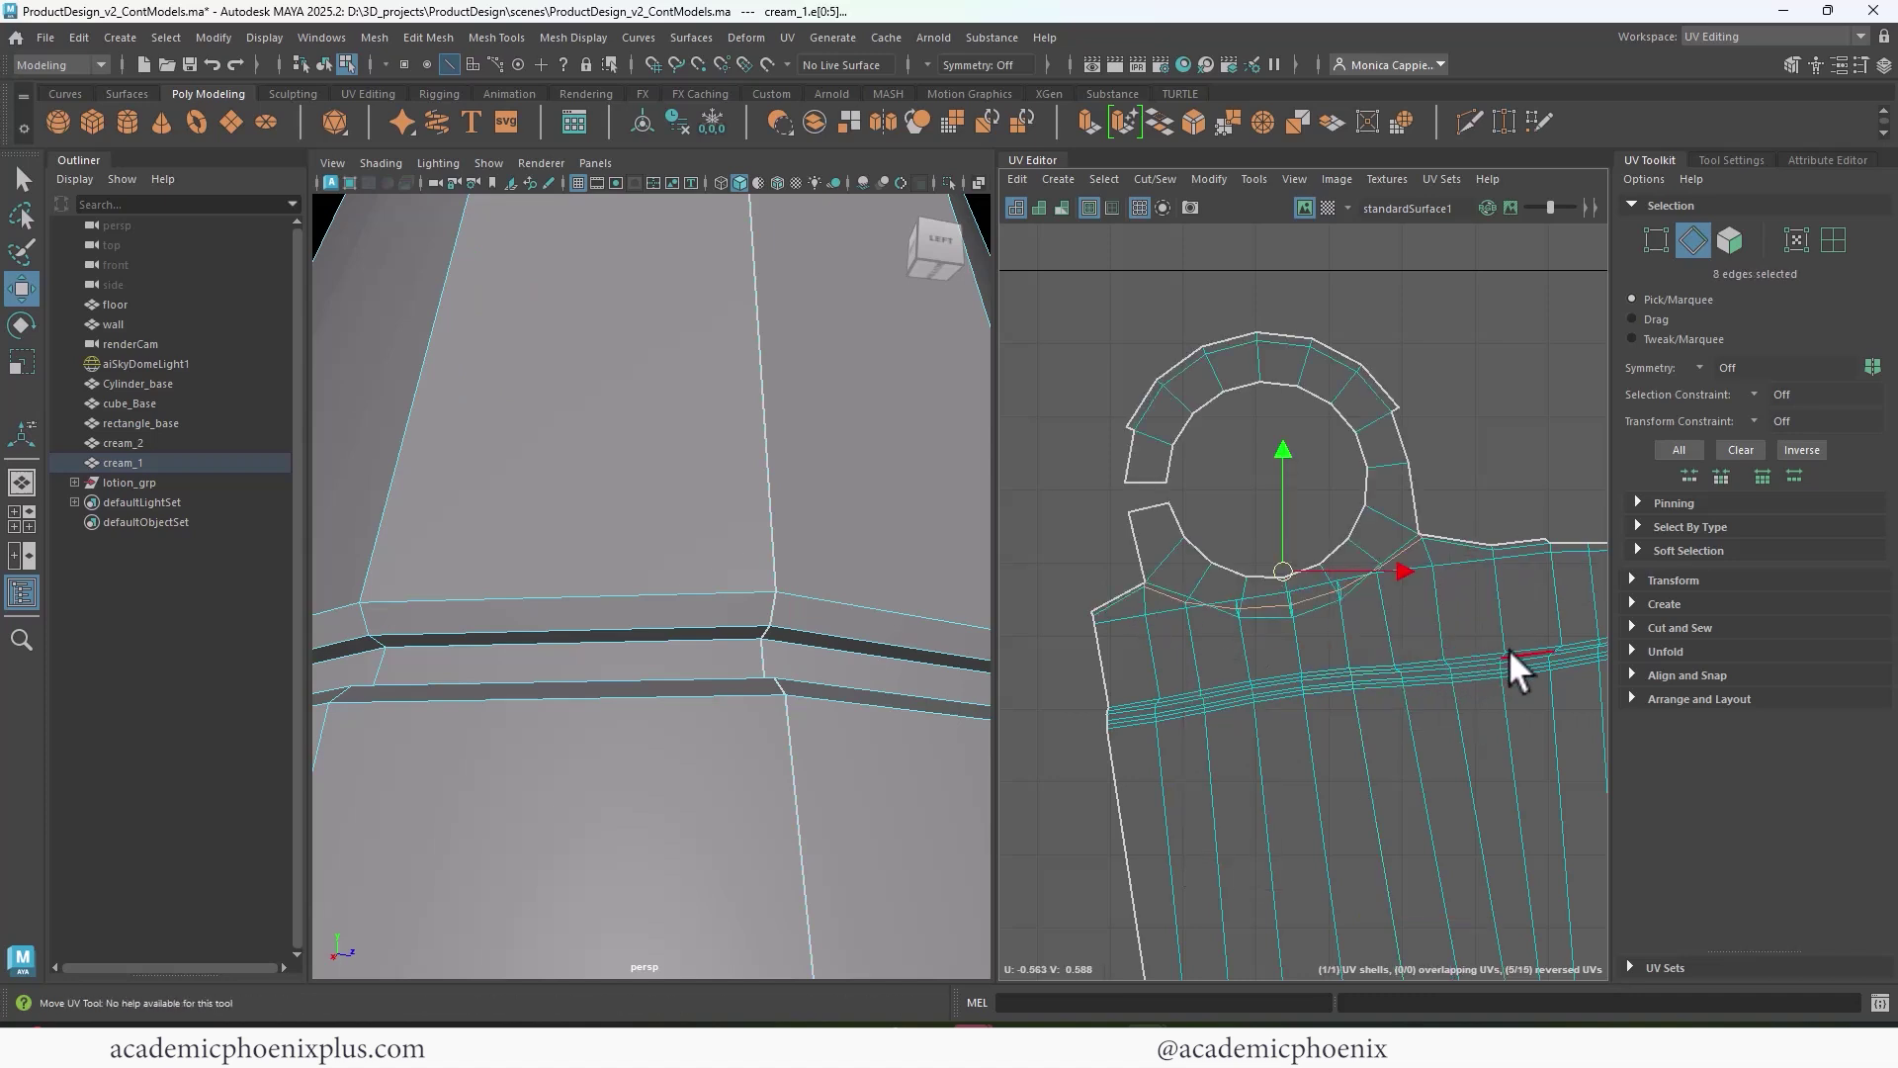
- Select the remaining unattached edges of the body shell's upper border and sew the rest of the ring to them
alt+middle_drag(1460, 627, 1396, 592)
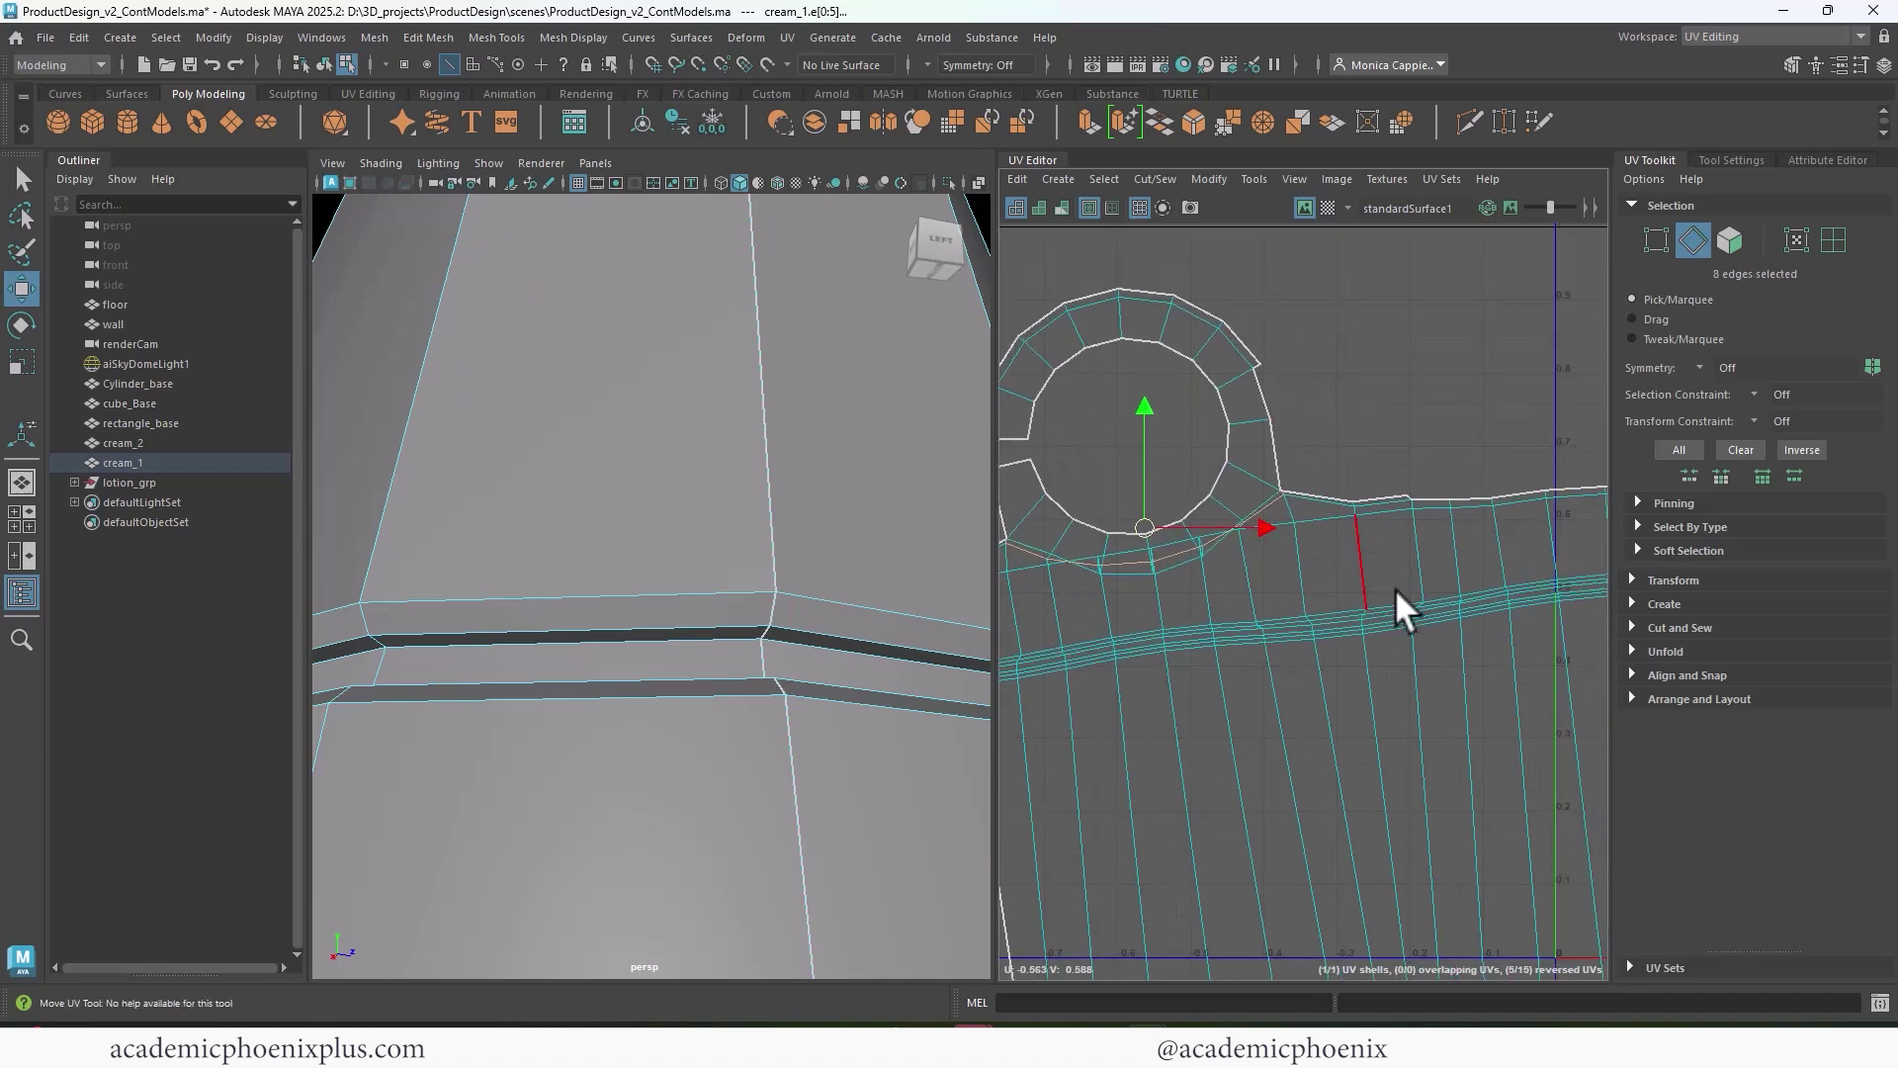
shift+click(1322, 495)
shift+click(1398, 499)
shift+click(1481, 497)
shift+double_click(1481, 496)
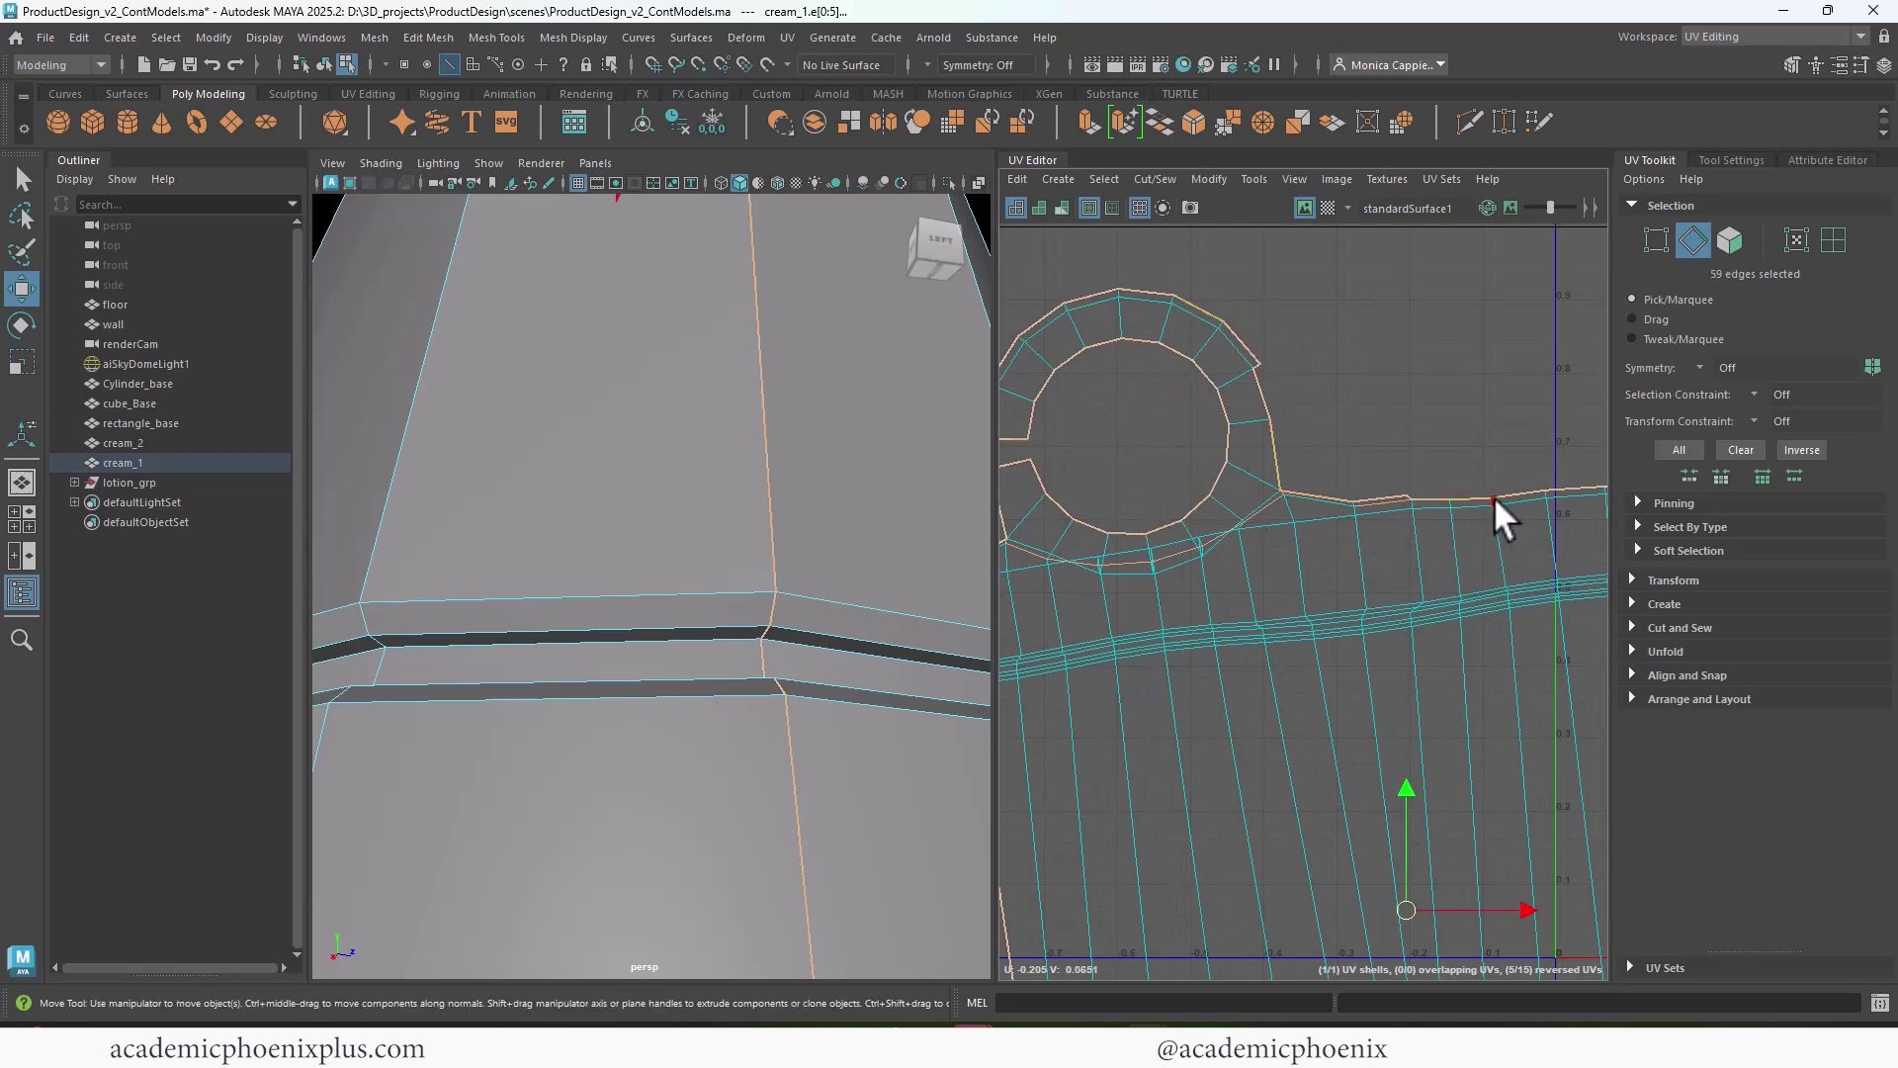
alt+right_drag(1485, 549, 1355, 512)
click(1345, 510)
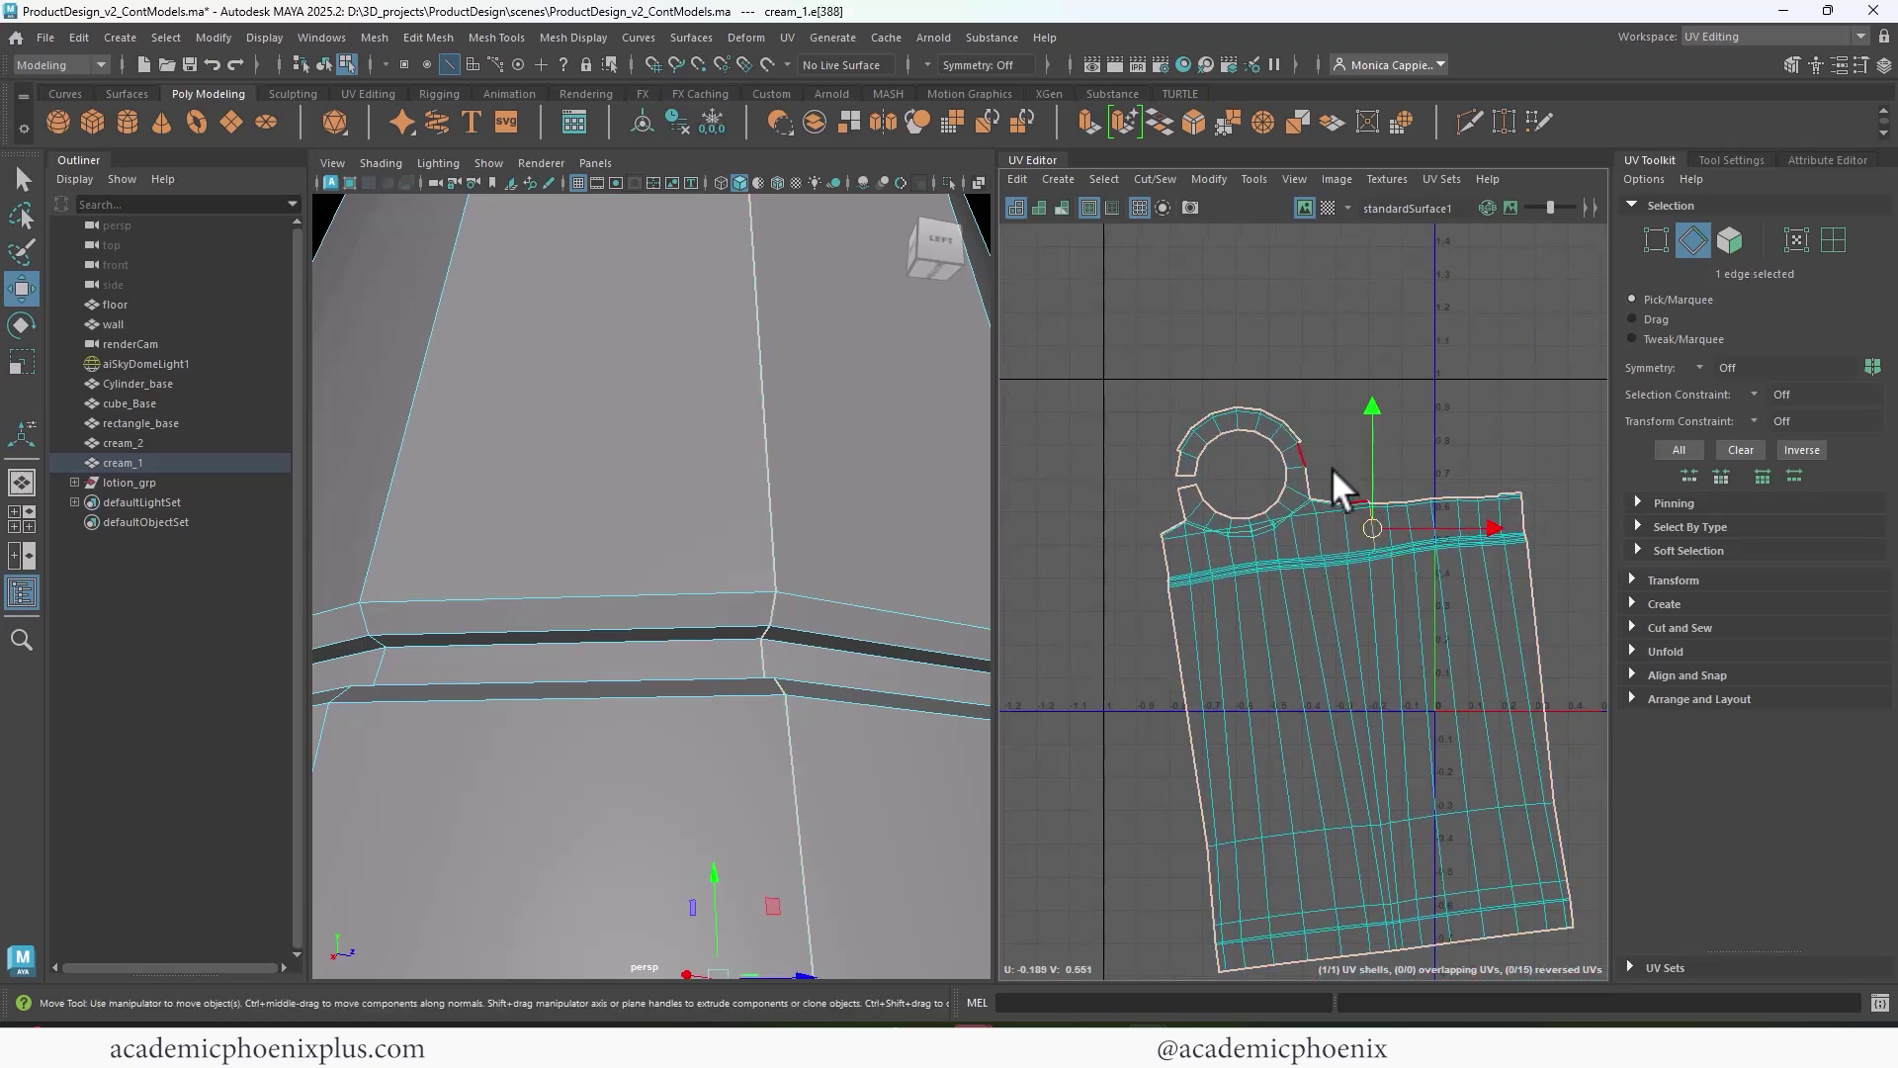
scroll(1305, 533, up, 5)
click(1072, 510)
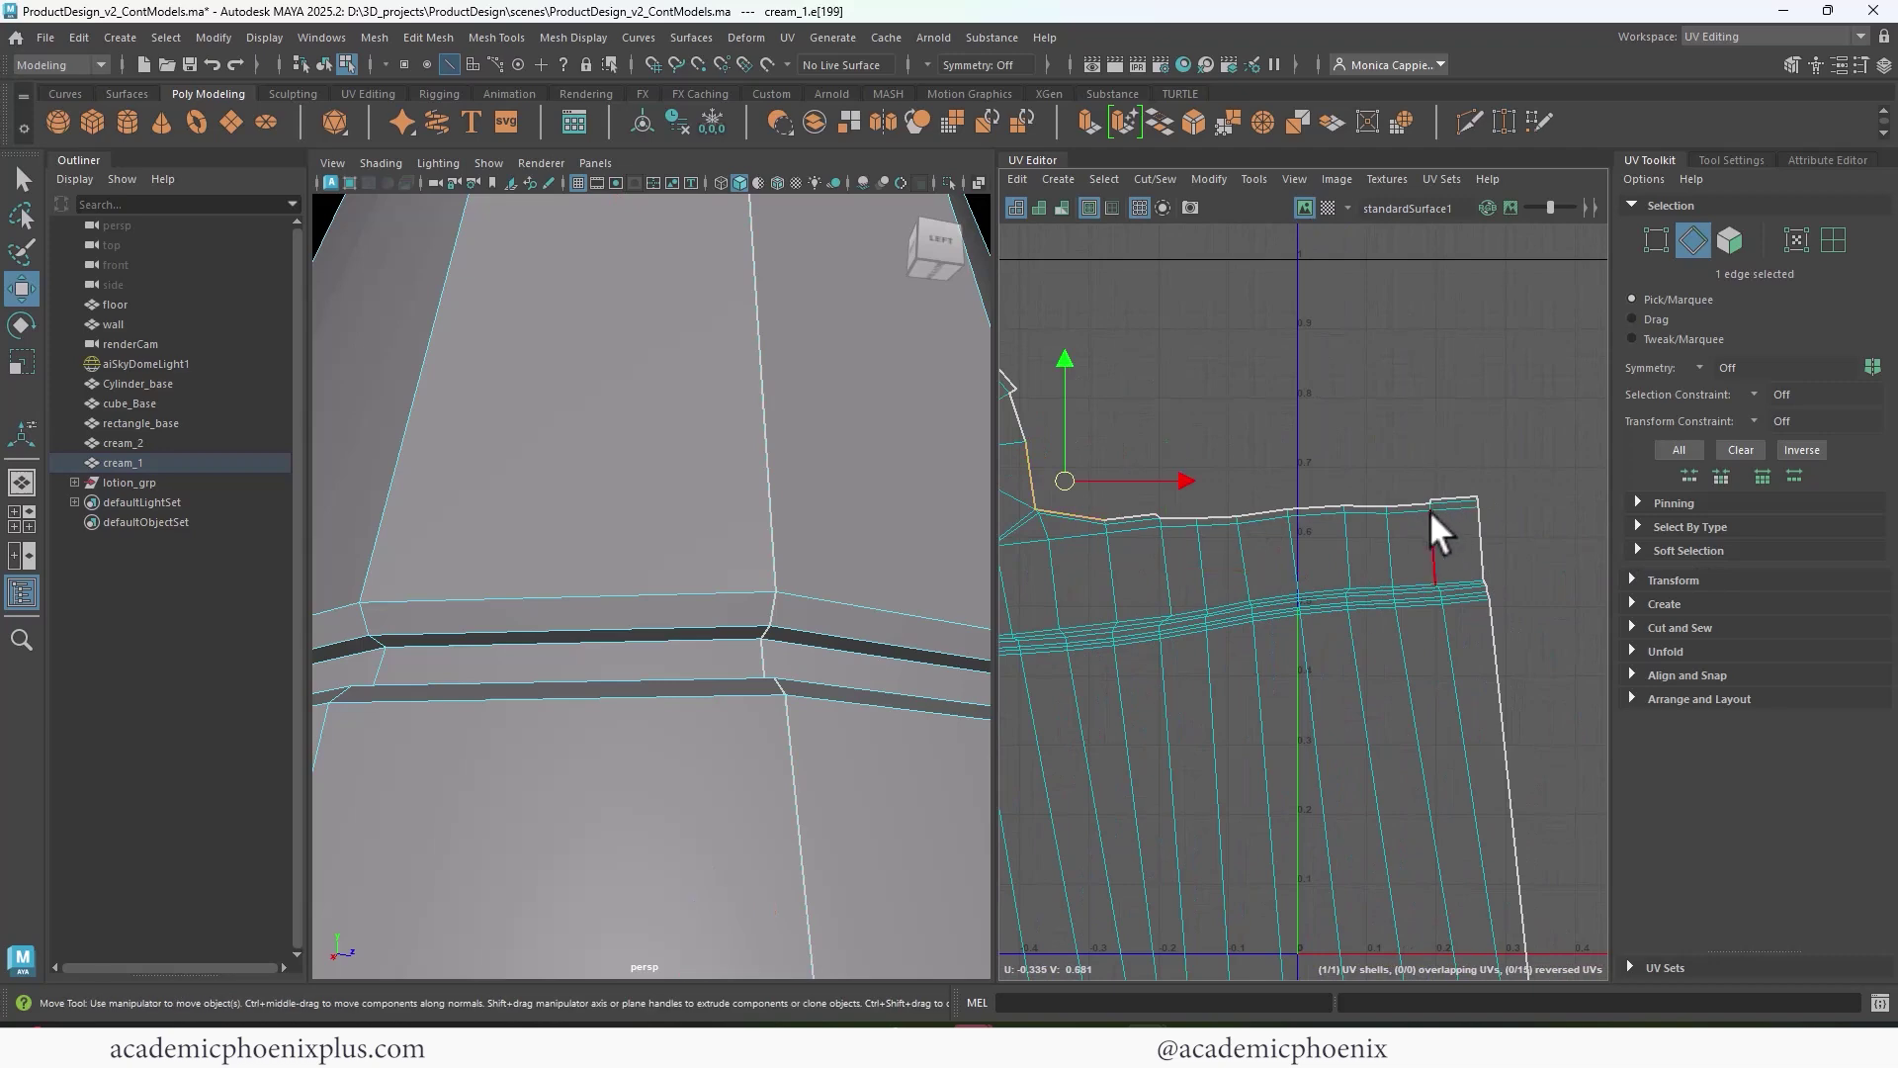
shift+double_click(1414, 500)
key(shift+s)
- Select all faces of the combined tube shell and unfold it to flatten the sewn ring
alt+right_drag(1396, 644, 1168, 582)
alt+middle_drag(1169, 582, 1274, 500)
right_drag(1378, 609, 1143, 663)
click(1358, 662)
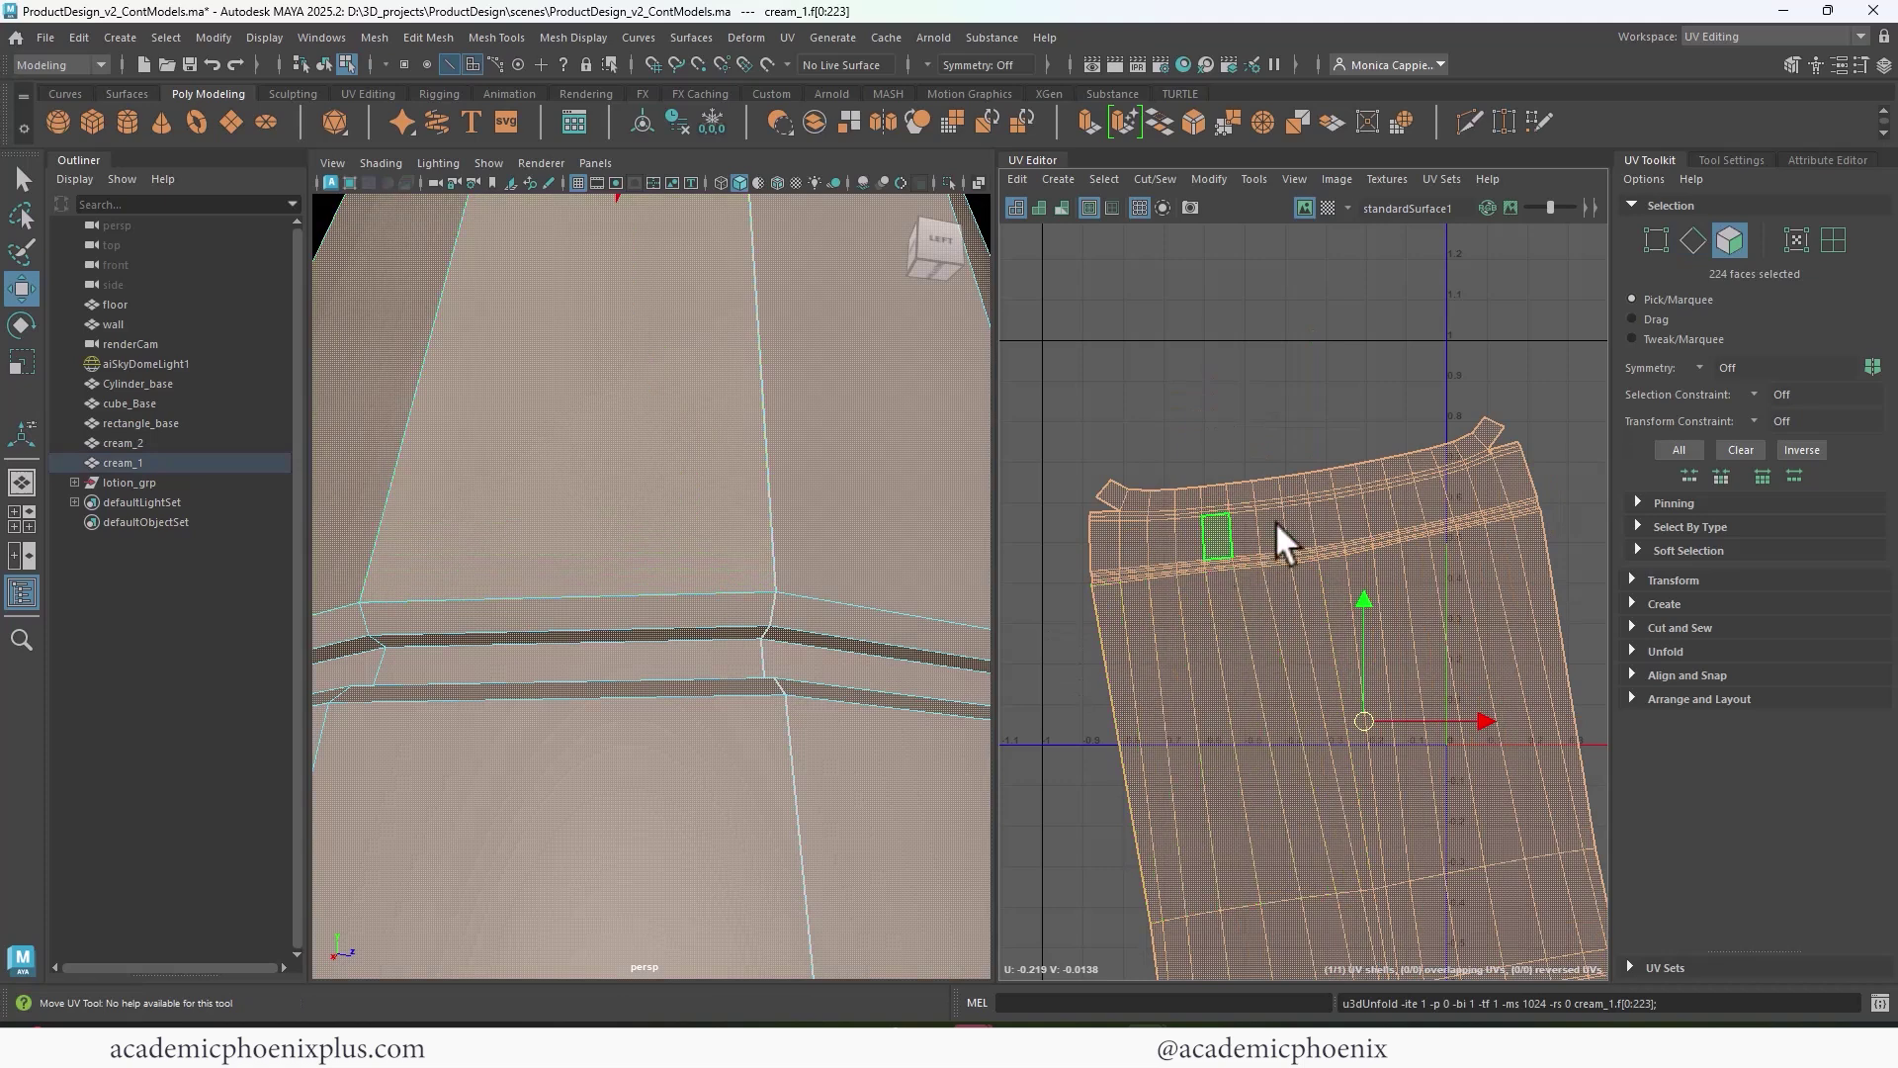
- Sew the open edges at both upper corners of the tube shell
alt+middle_drag(1522, 462, 1333, 556)
right_drag(1323, 557, 1321, 506)
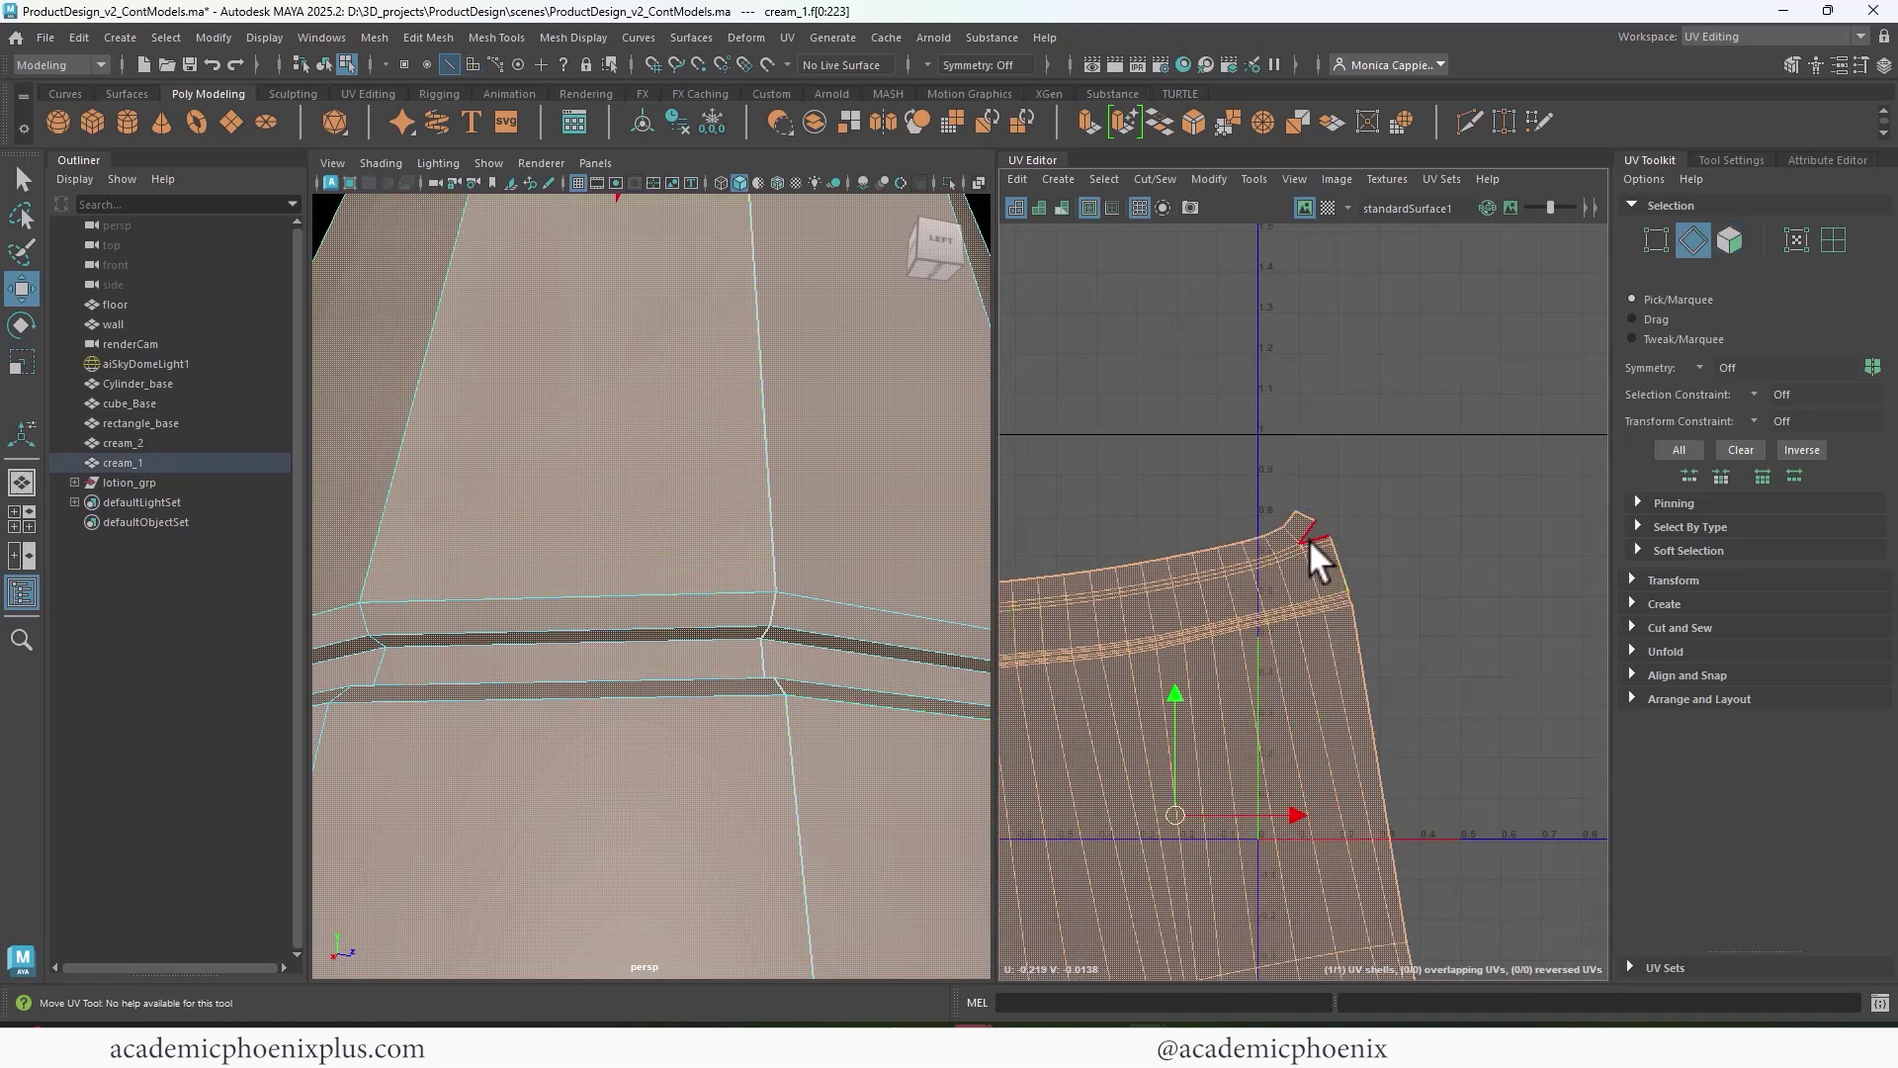
click(1309, 539)
shift+right_drag(1259, 603, 1323, 632)
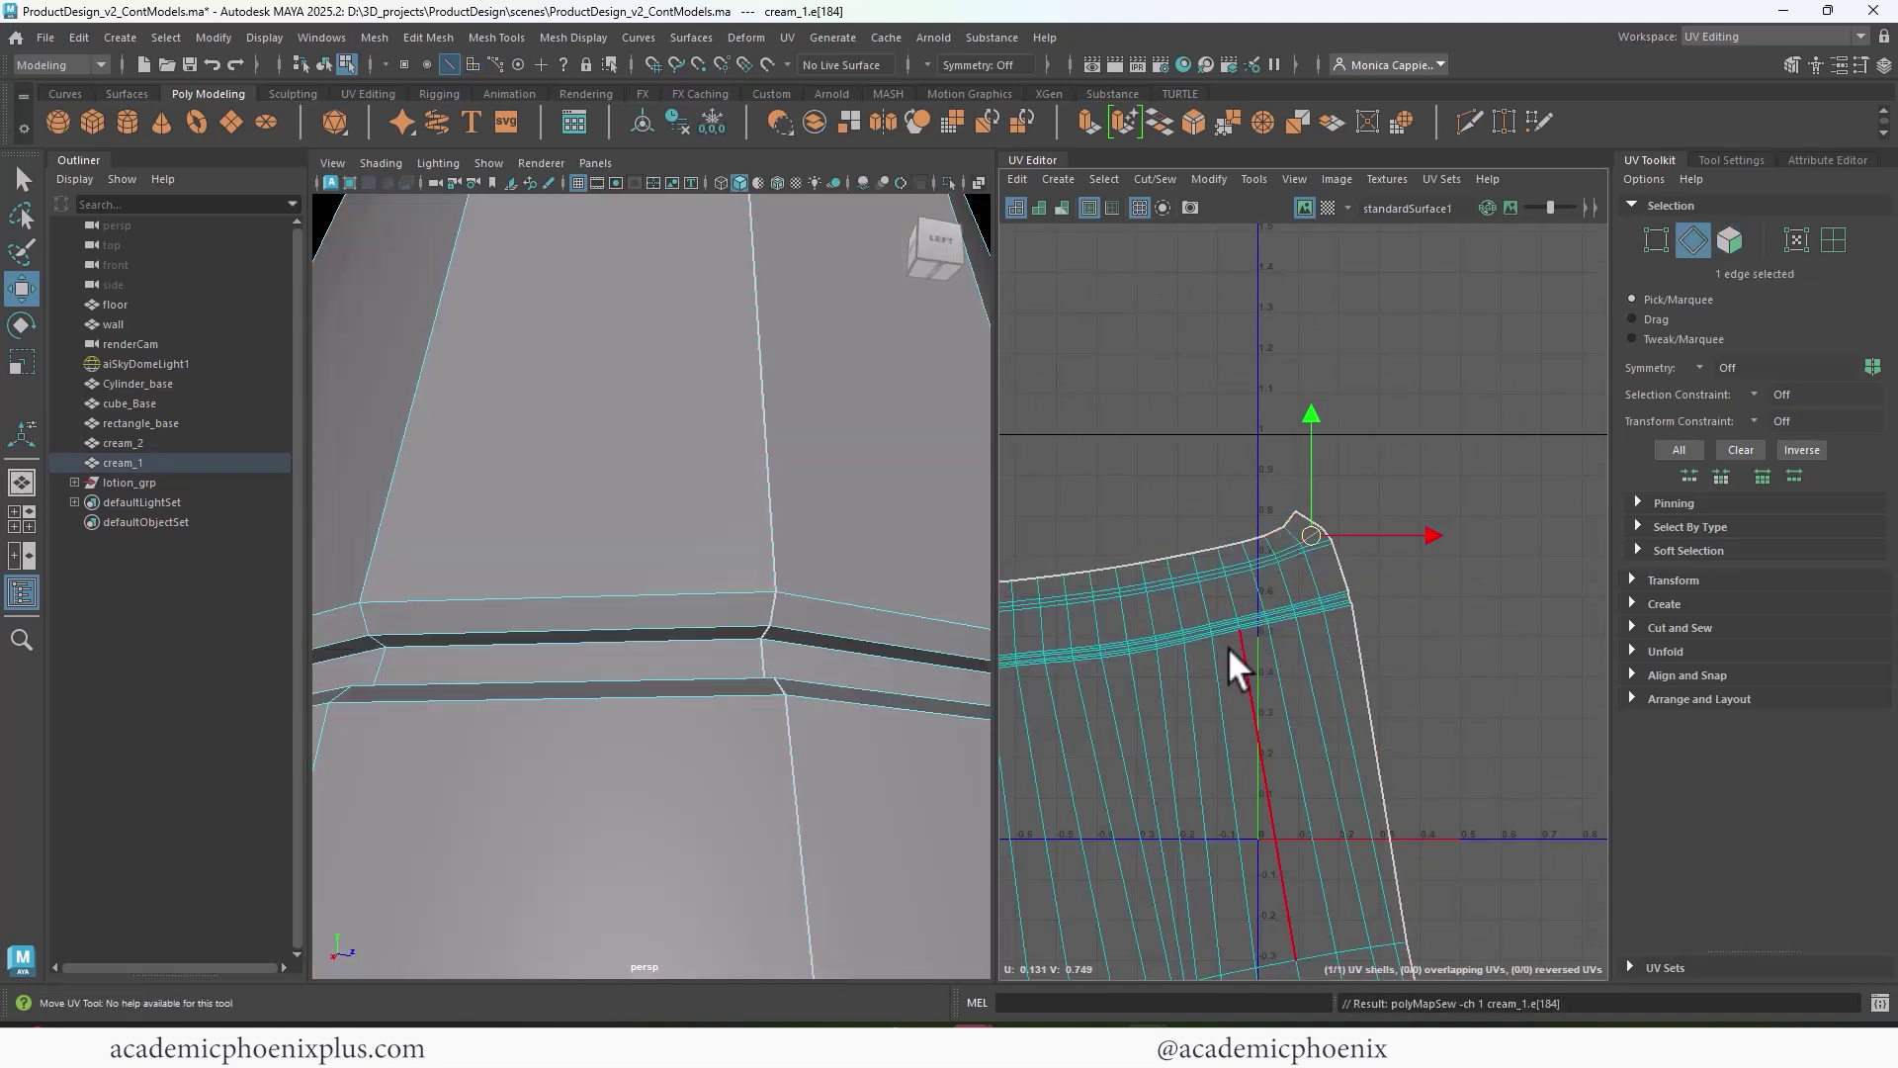
alt+middle_drag(1077, 636, 1468, 627)
drag(1331, 597, 1320, 607)
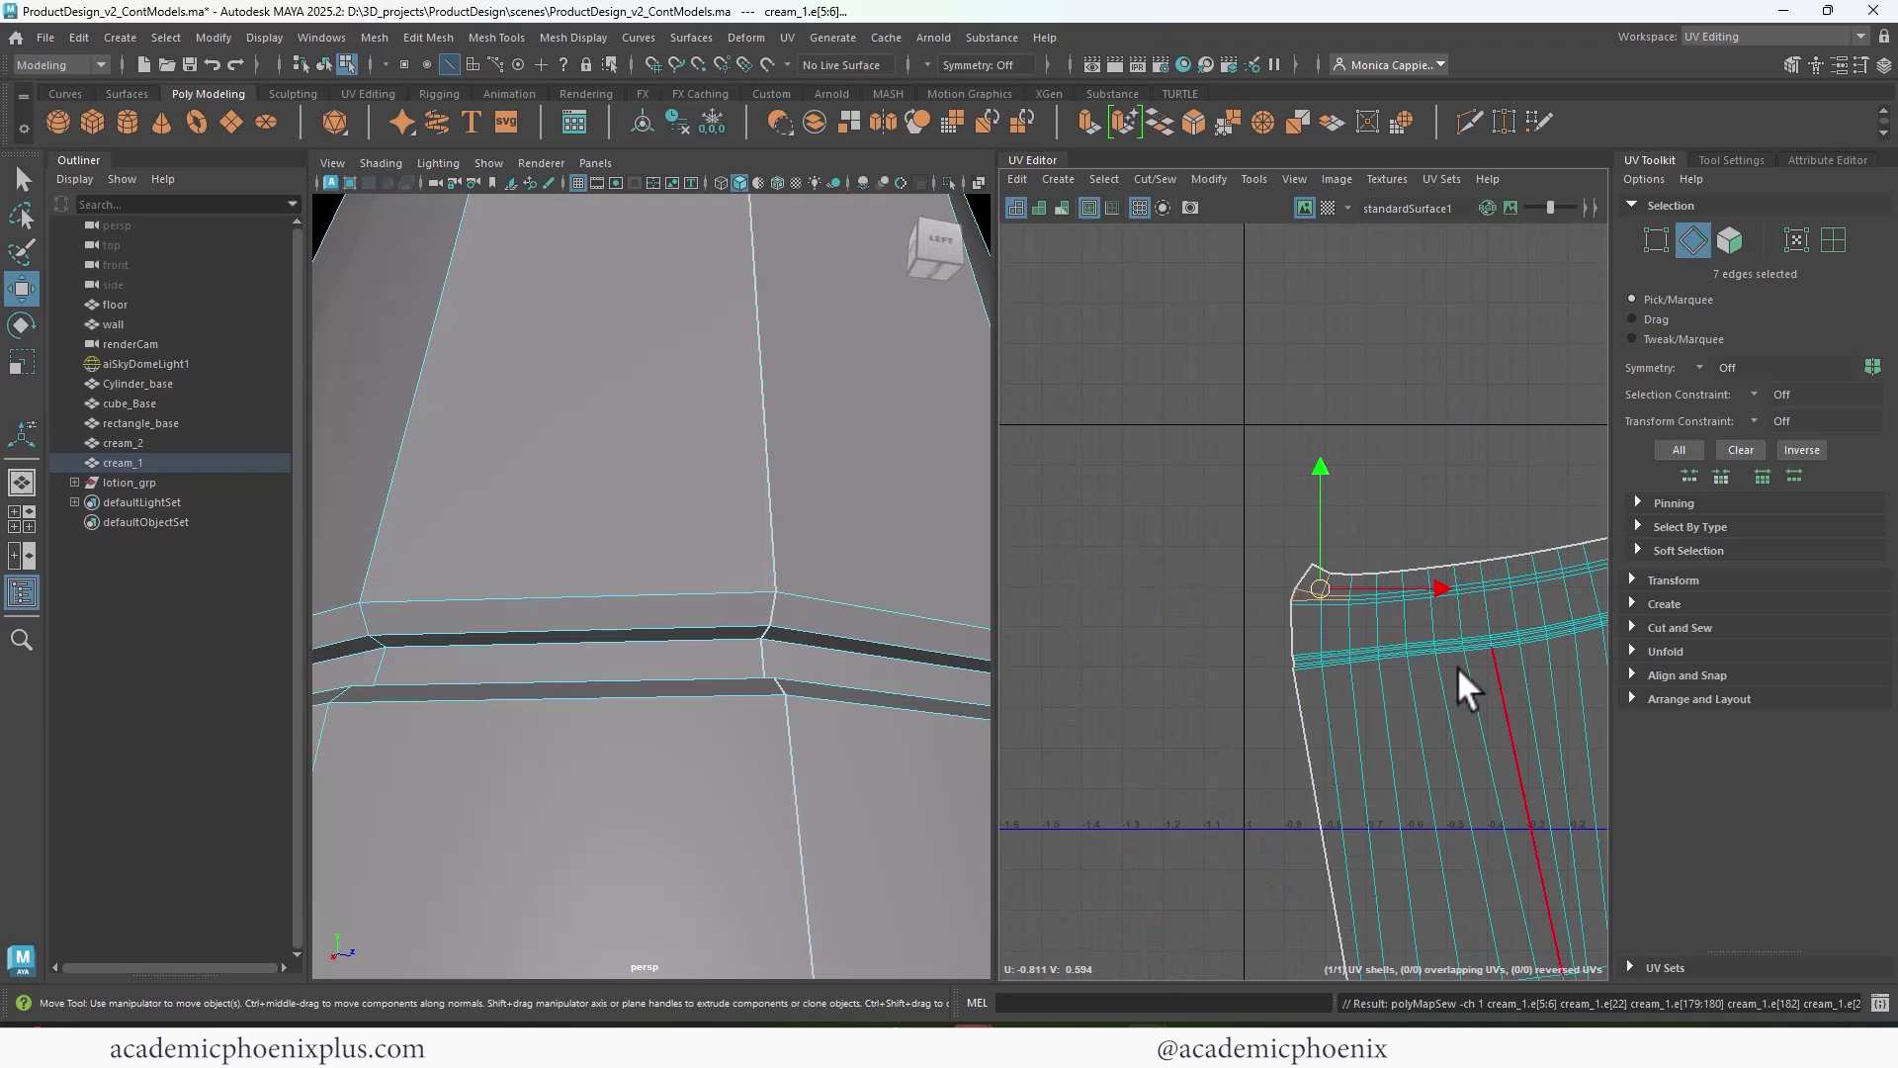
- Select all faces of the tube shell and rotate it until it stands upright
alt+right_drag(1456, 666, 1328, 605)
alt+middle_drag(1328, 605, 1081, 479)
right_drag(1328, 601, 1080, 674)
scroll(1332, 689, down, 2)
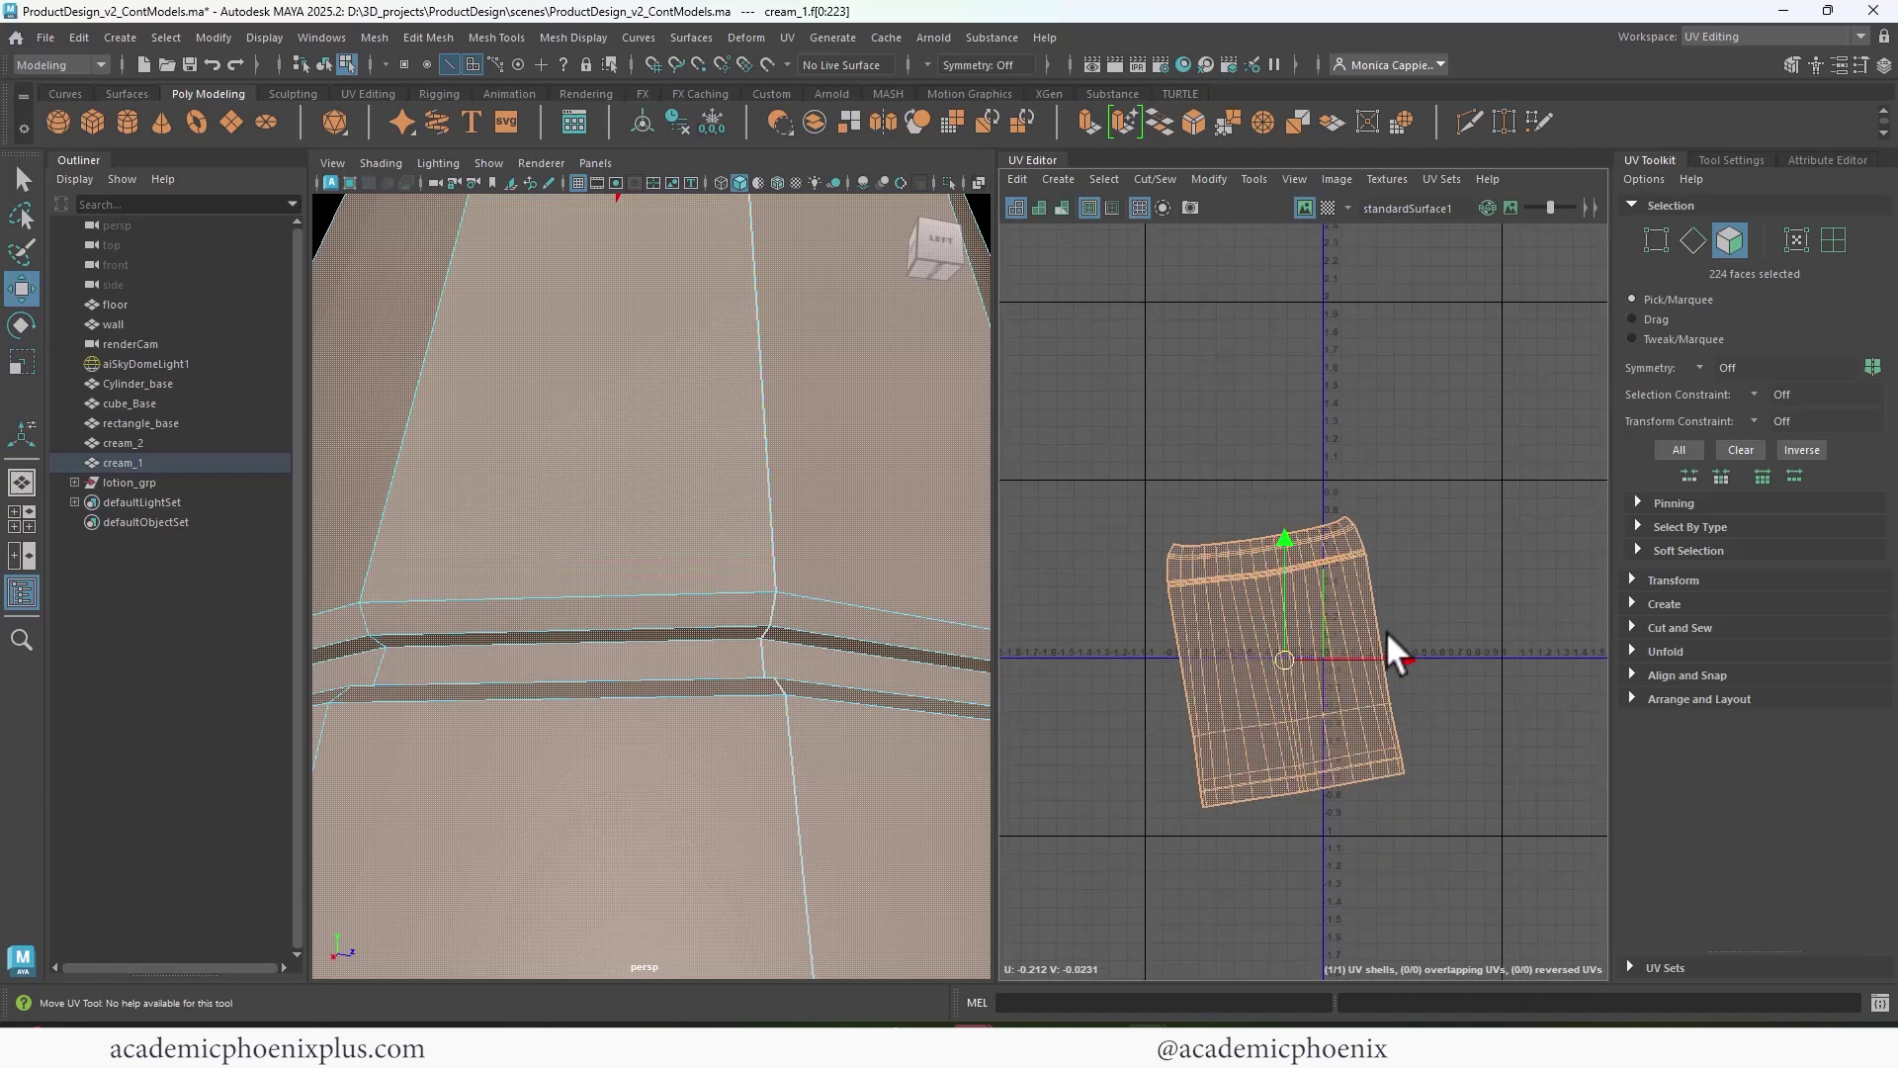
key(e)
drag(1396, 631, 1388, 649)
- Select the row of six faces across the upper back of the tube to locate it in the UV layout
alt+middle_drag(736, 415, 754, 667)
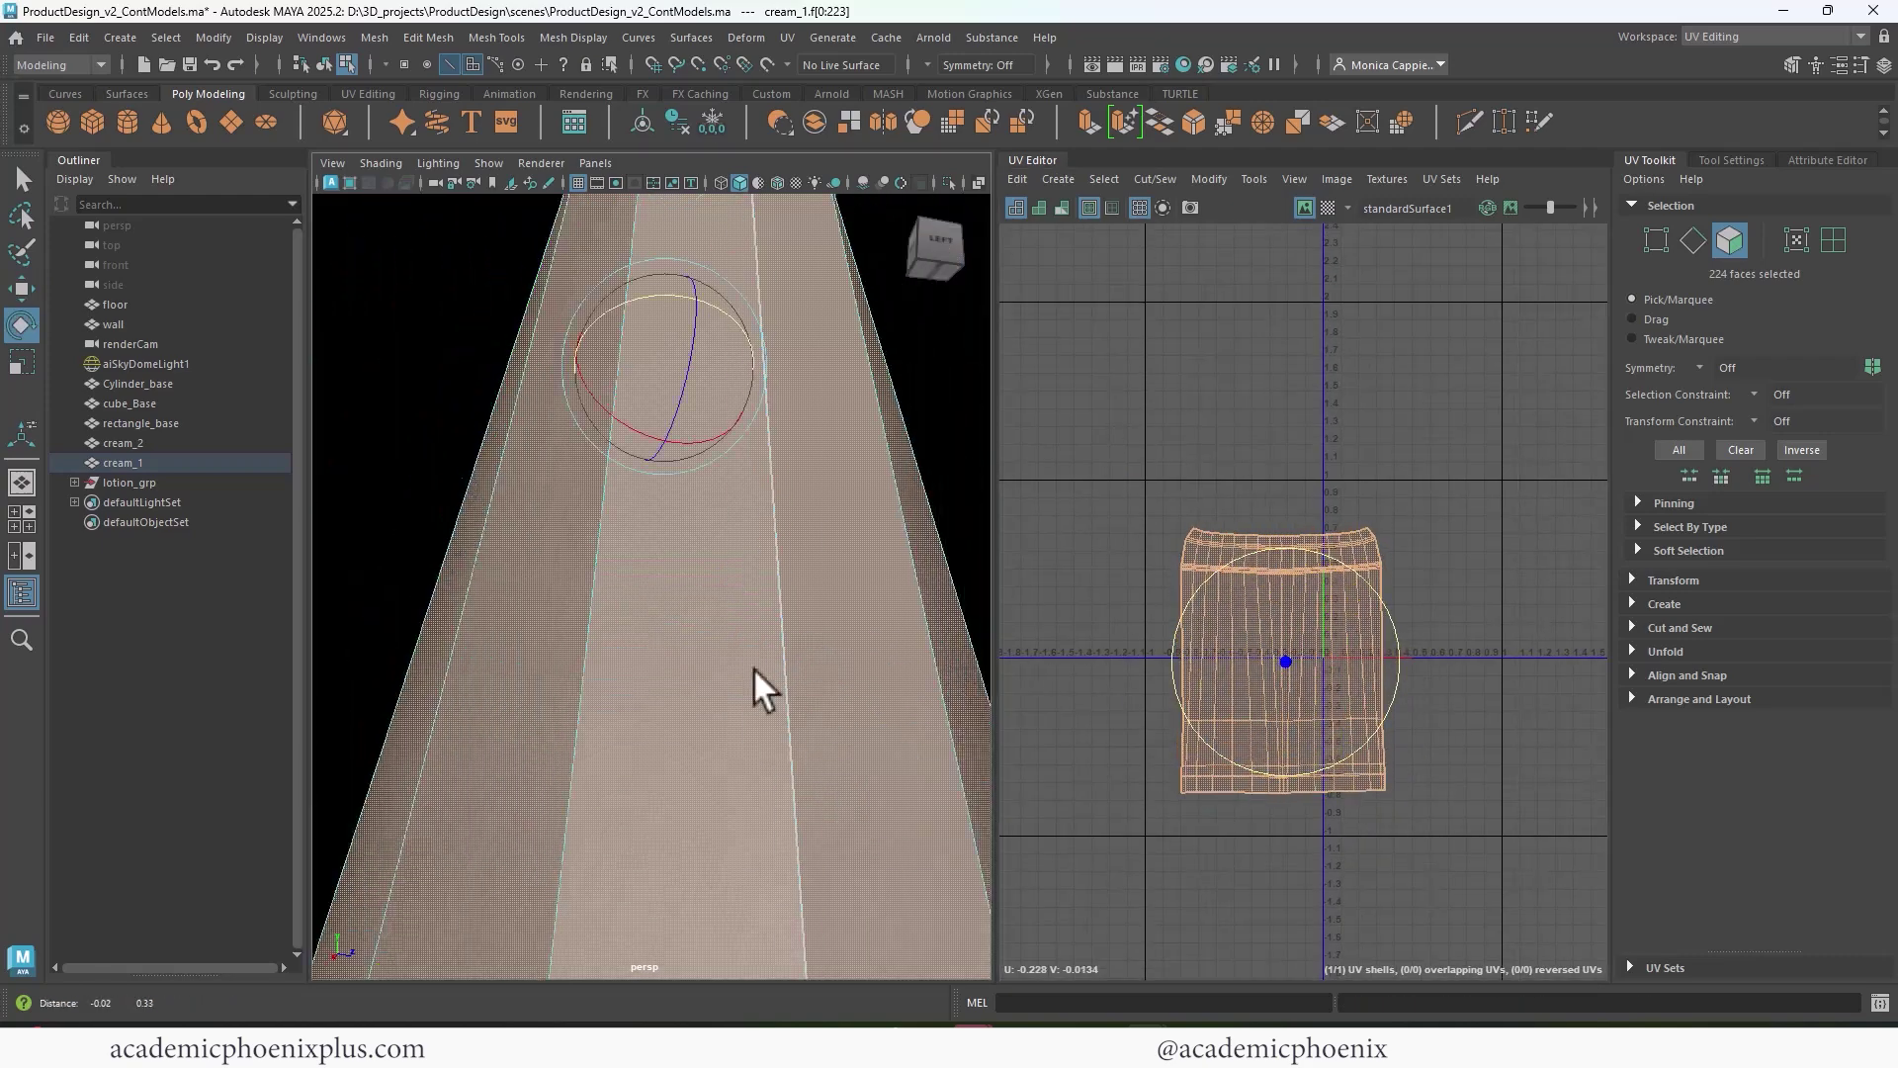
alt+right_drag(754, 667, 659, 518)
alt+drag(658, 518, 954, 466)
alt+middle_drag(828, 473, 711, 661)
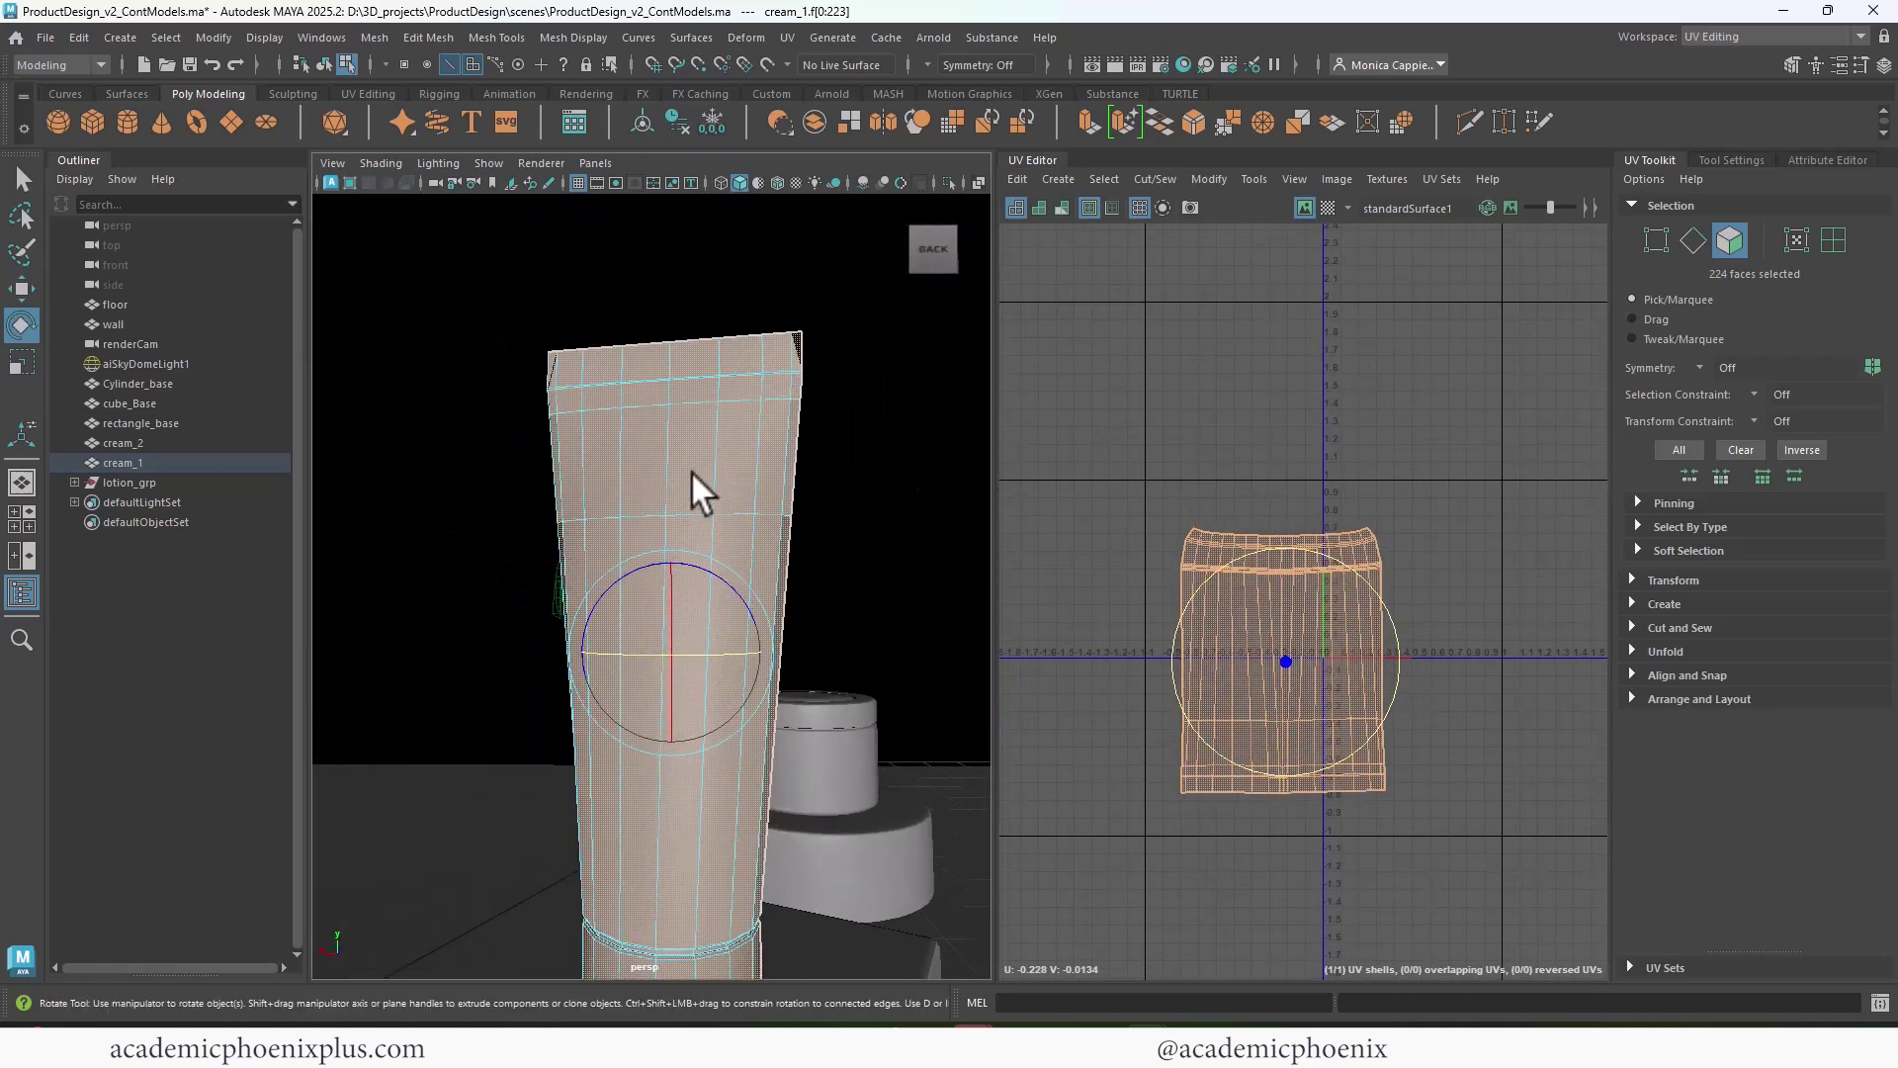
alt+drag(691, 471, 708, 473)
right_drag(670, 454, 670, 505)
click(571, 493)
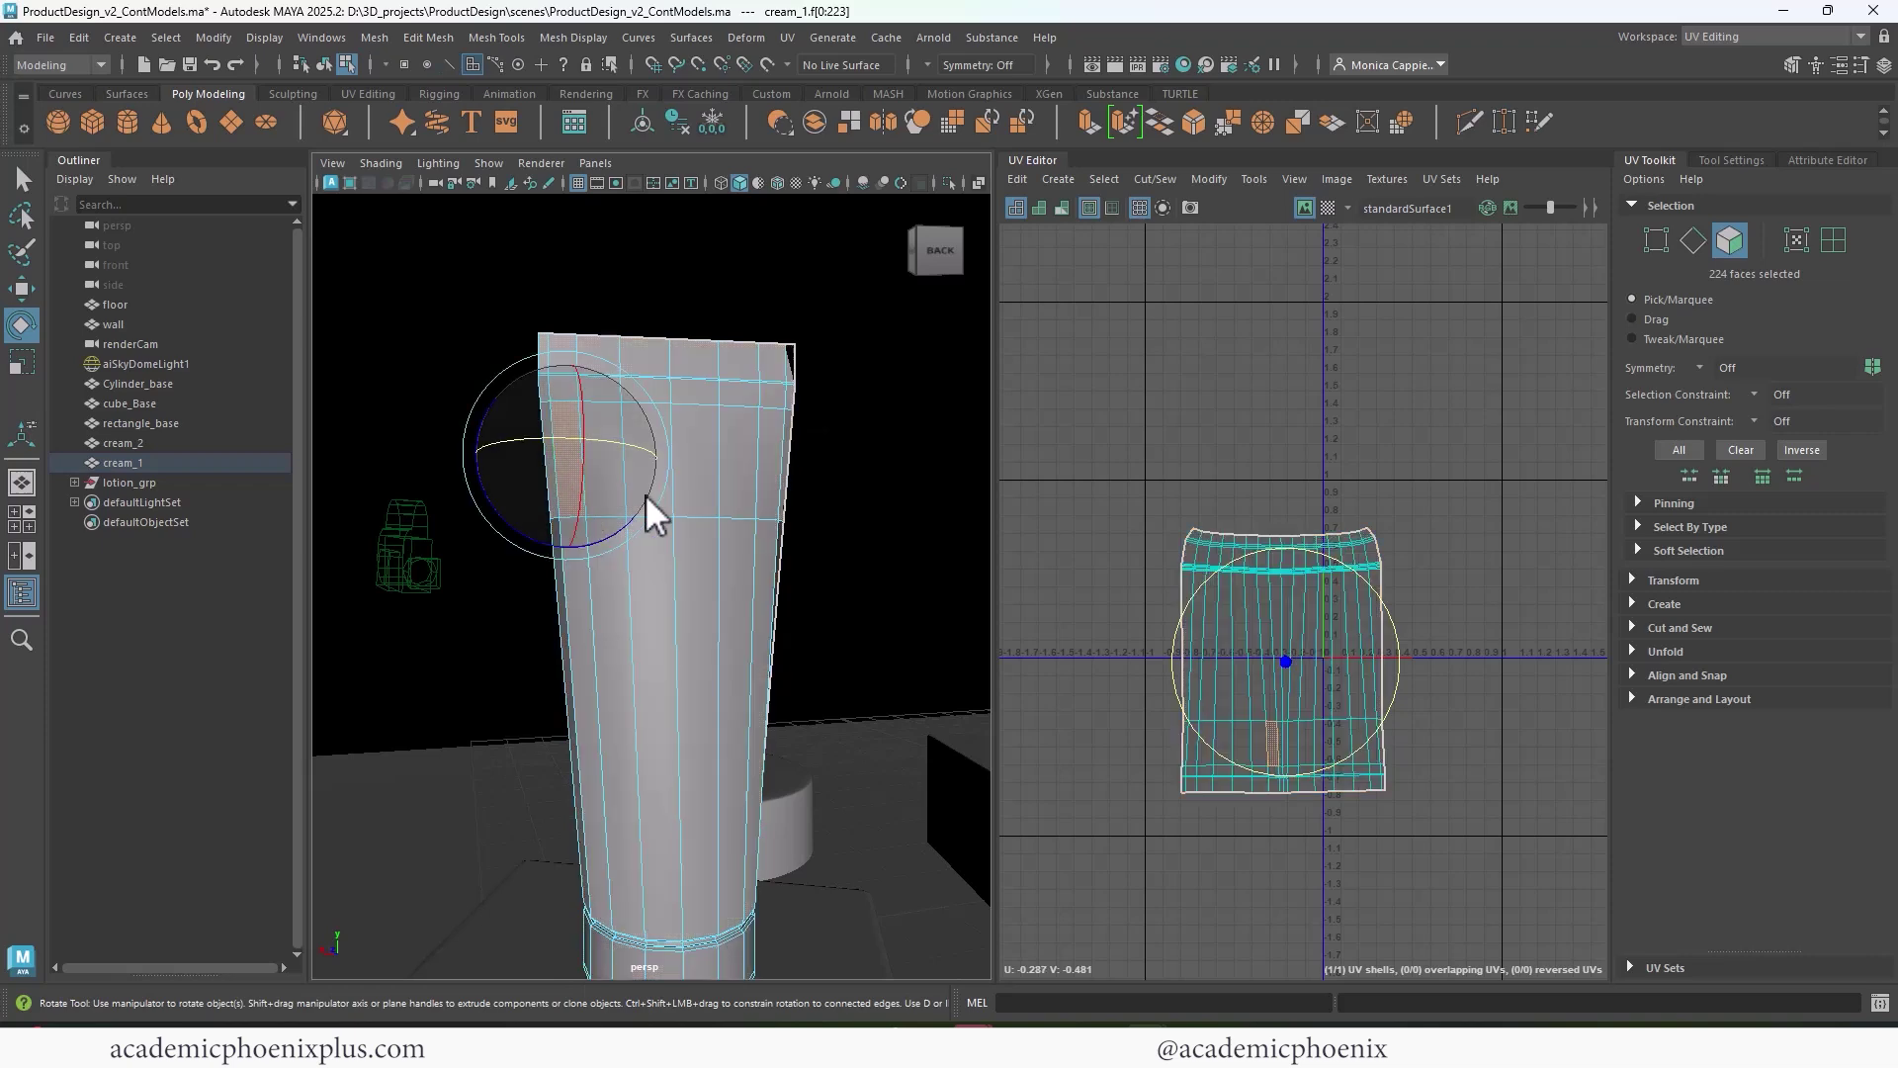
shift+double_click(762, 492)
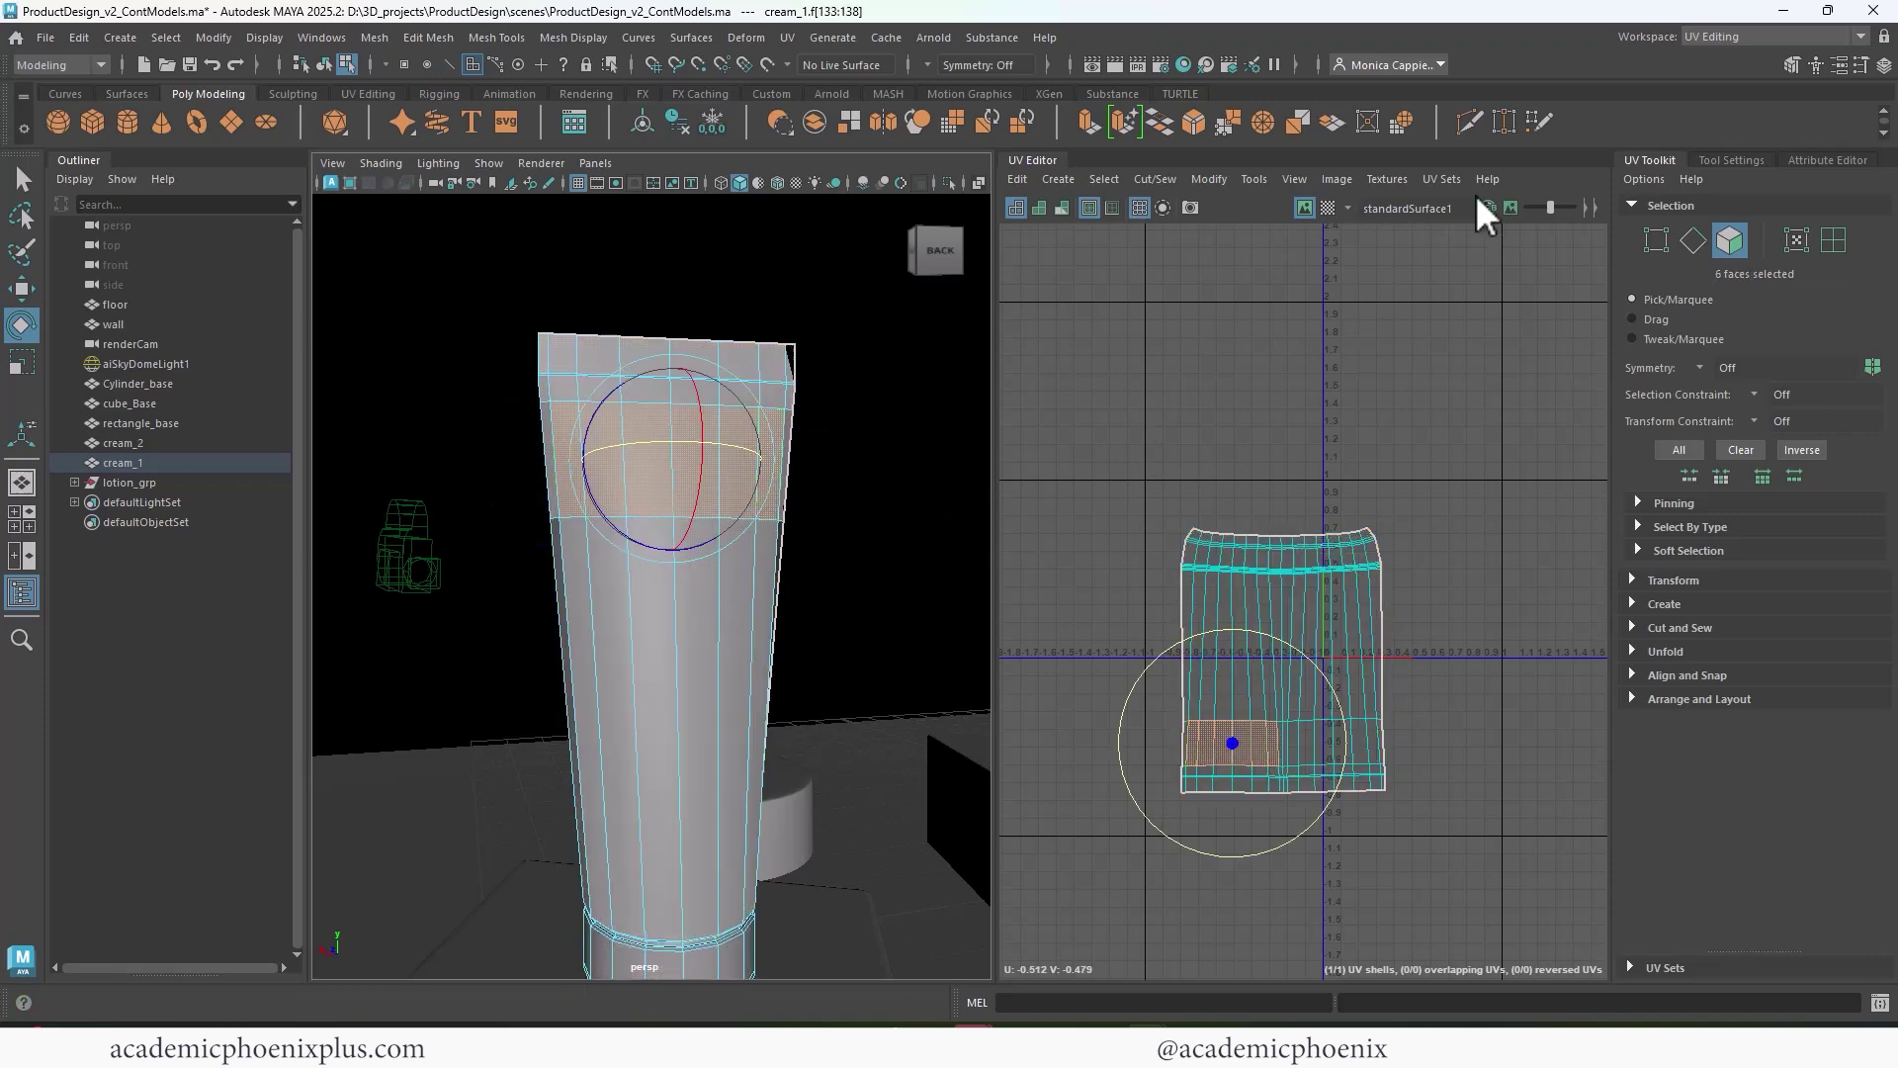
- Display the checker map on the tube and turn its whole UV shell upside down
click(1328, 207)
alt+right_drag(722, 532, 759, 431)
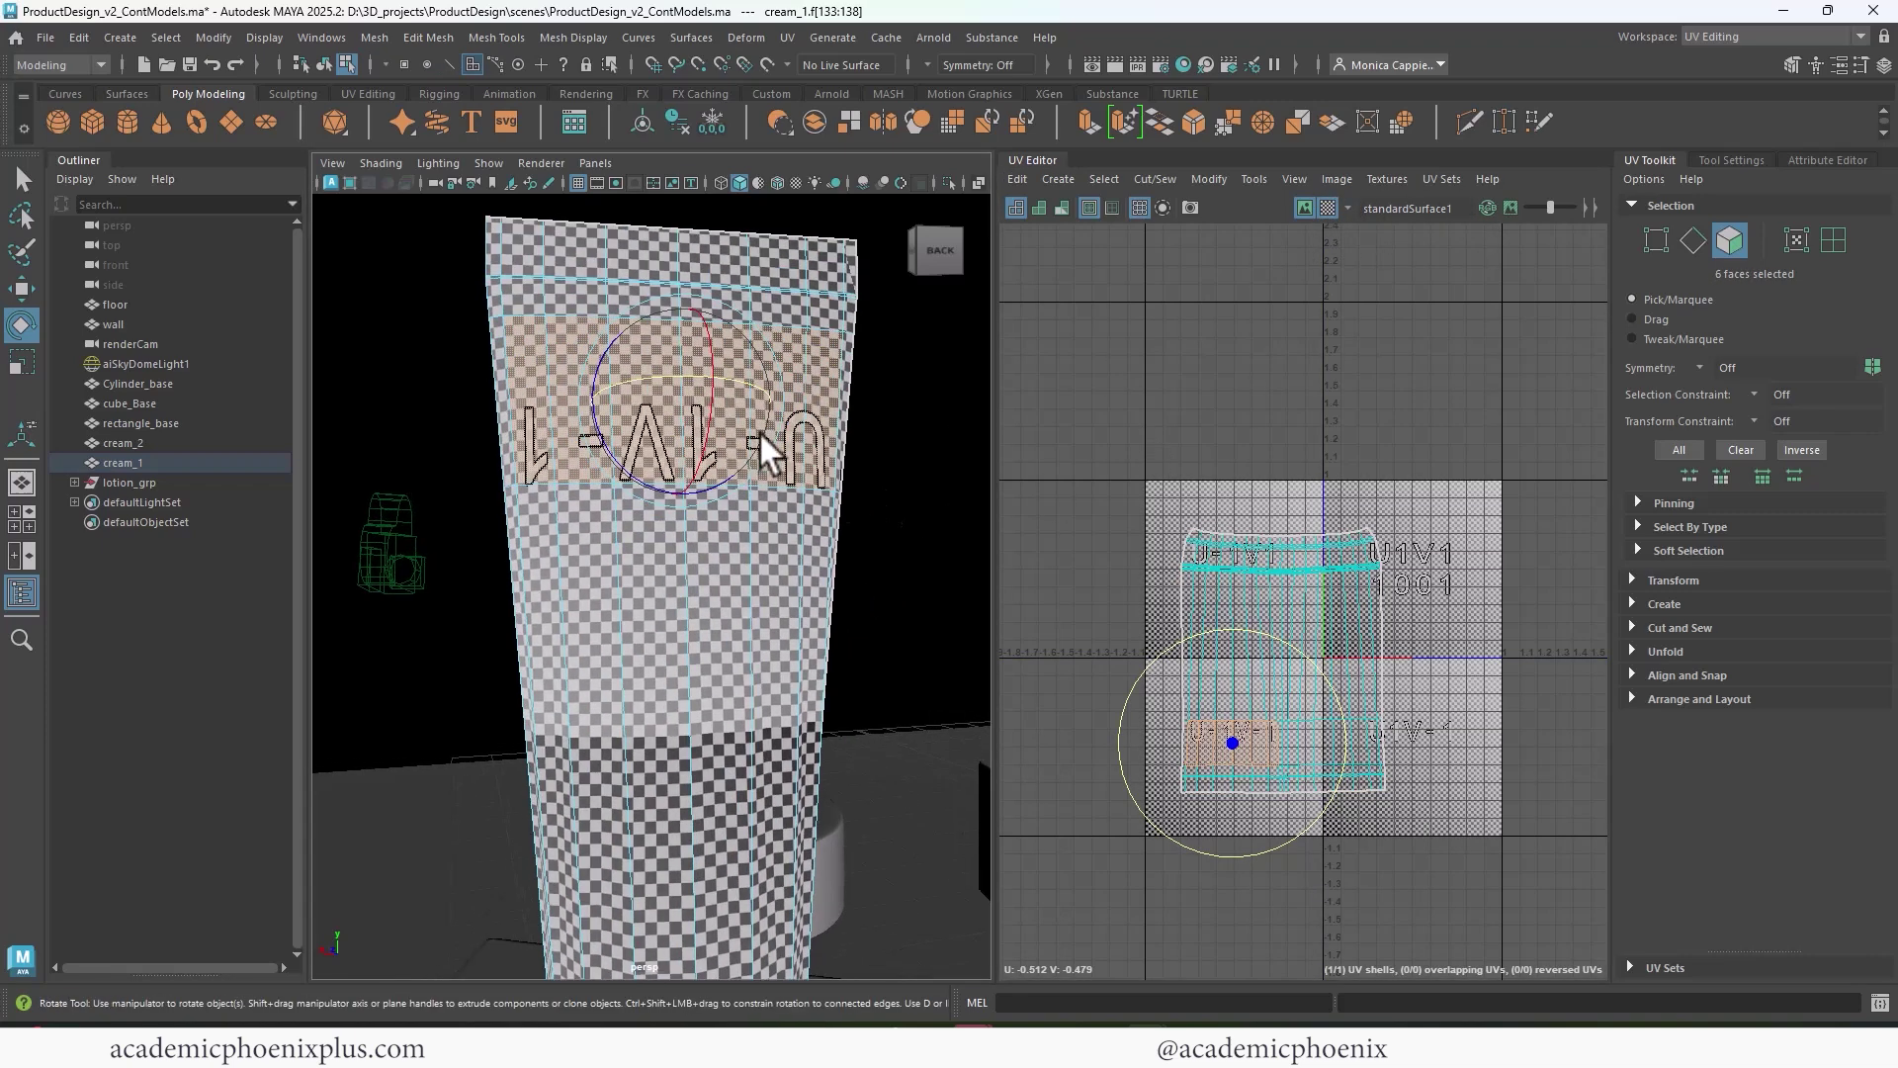
right_drag(1331, 601, 1332, 651)
drag(1224, 554, 1332, 756)
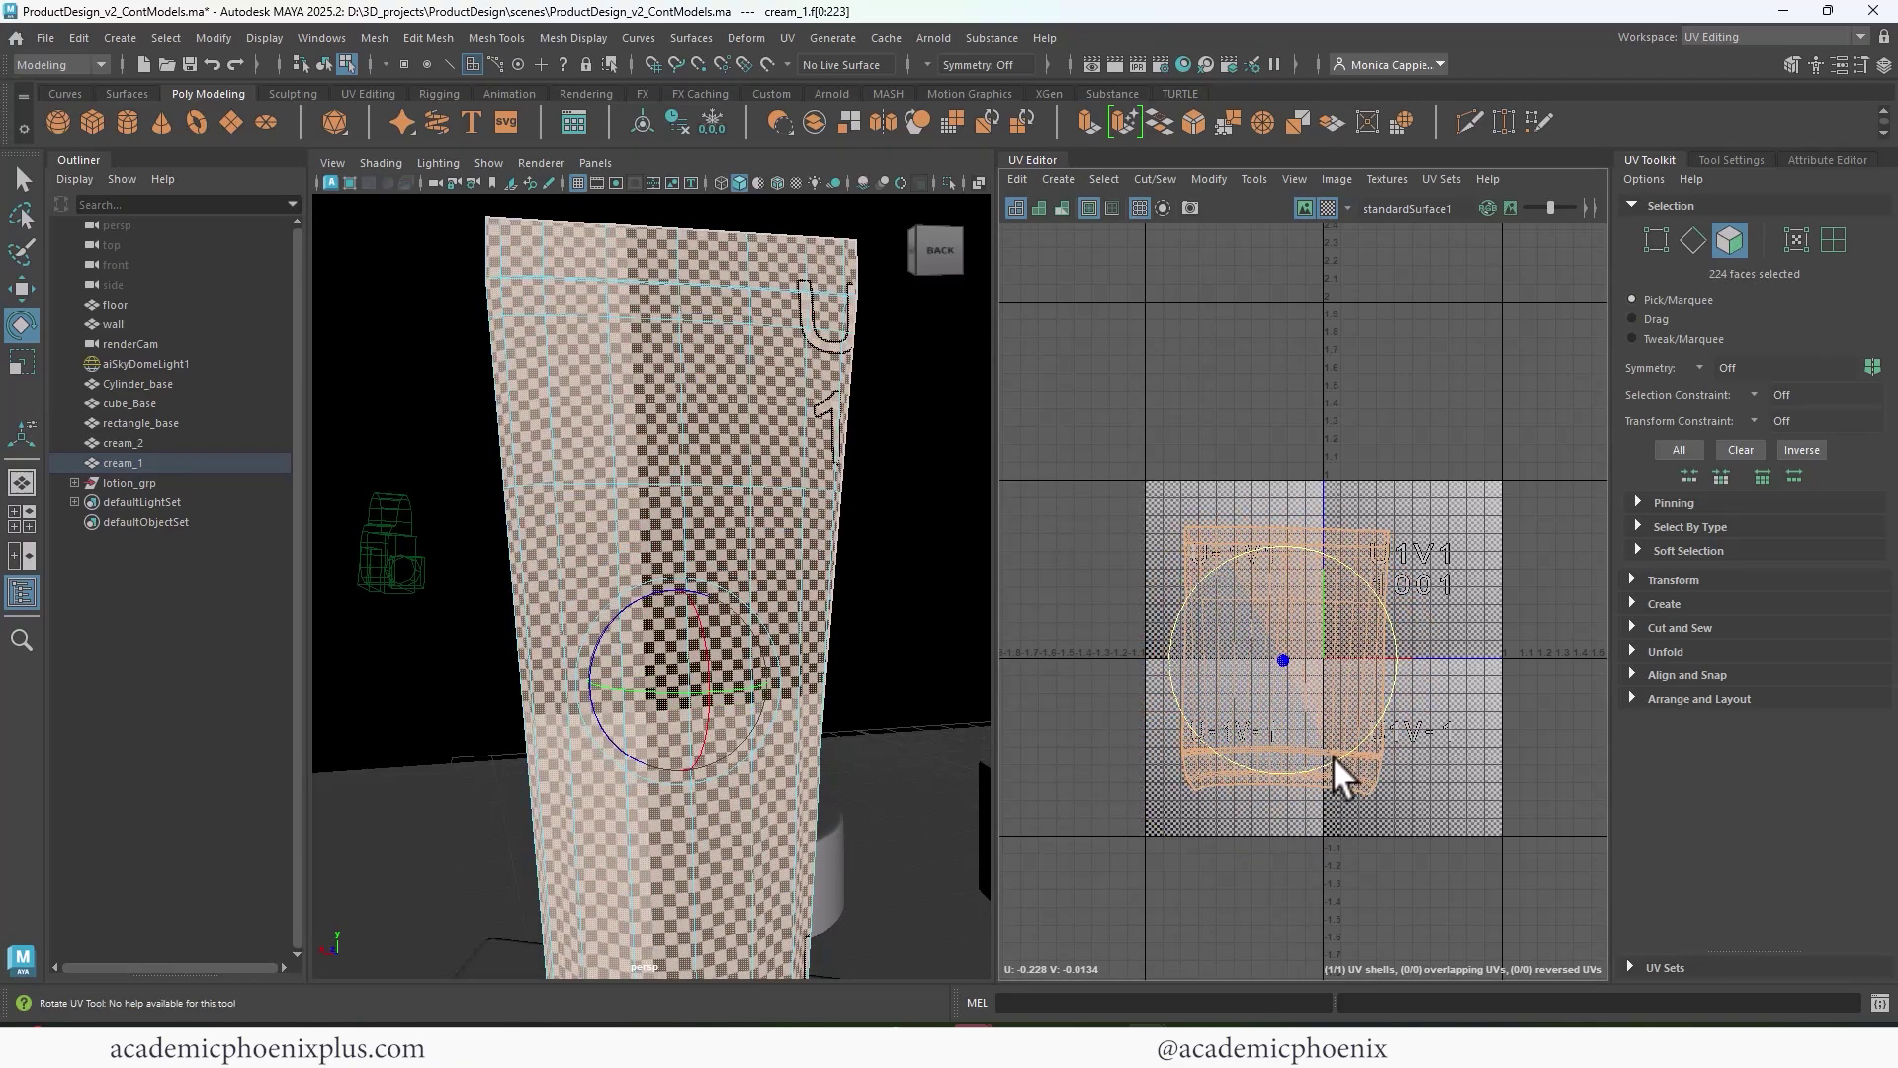
- Scale down the tube shell and move it into the 0 to 1 UV tile, sized to fill the tile's height
key(w)
key(r)
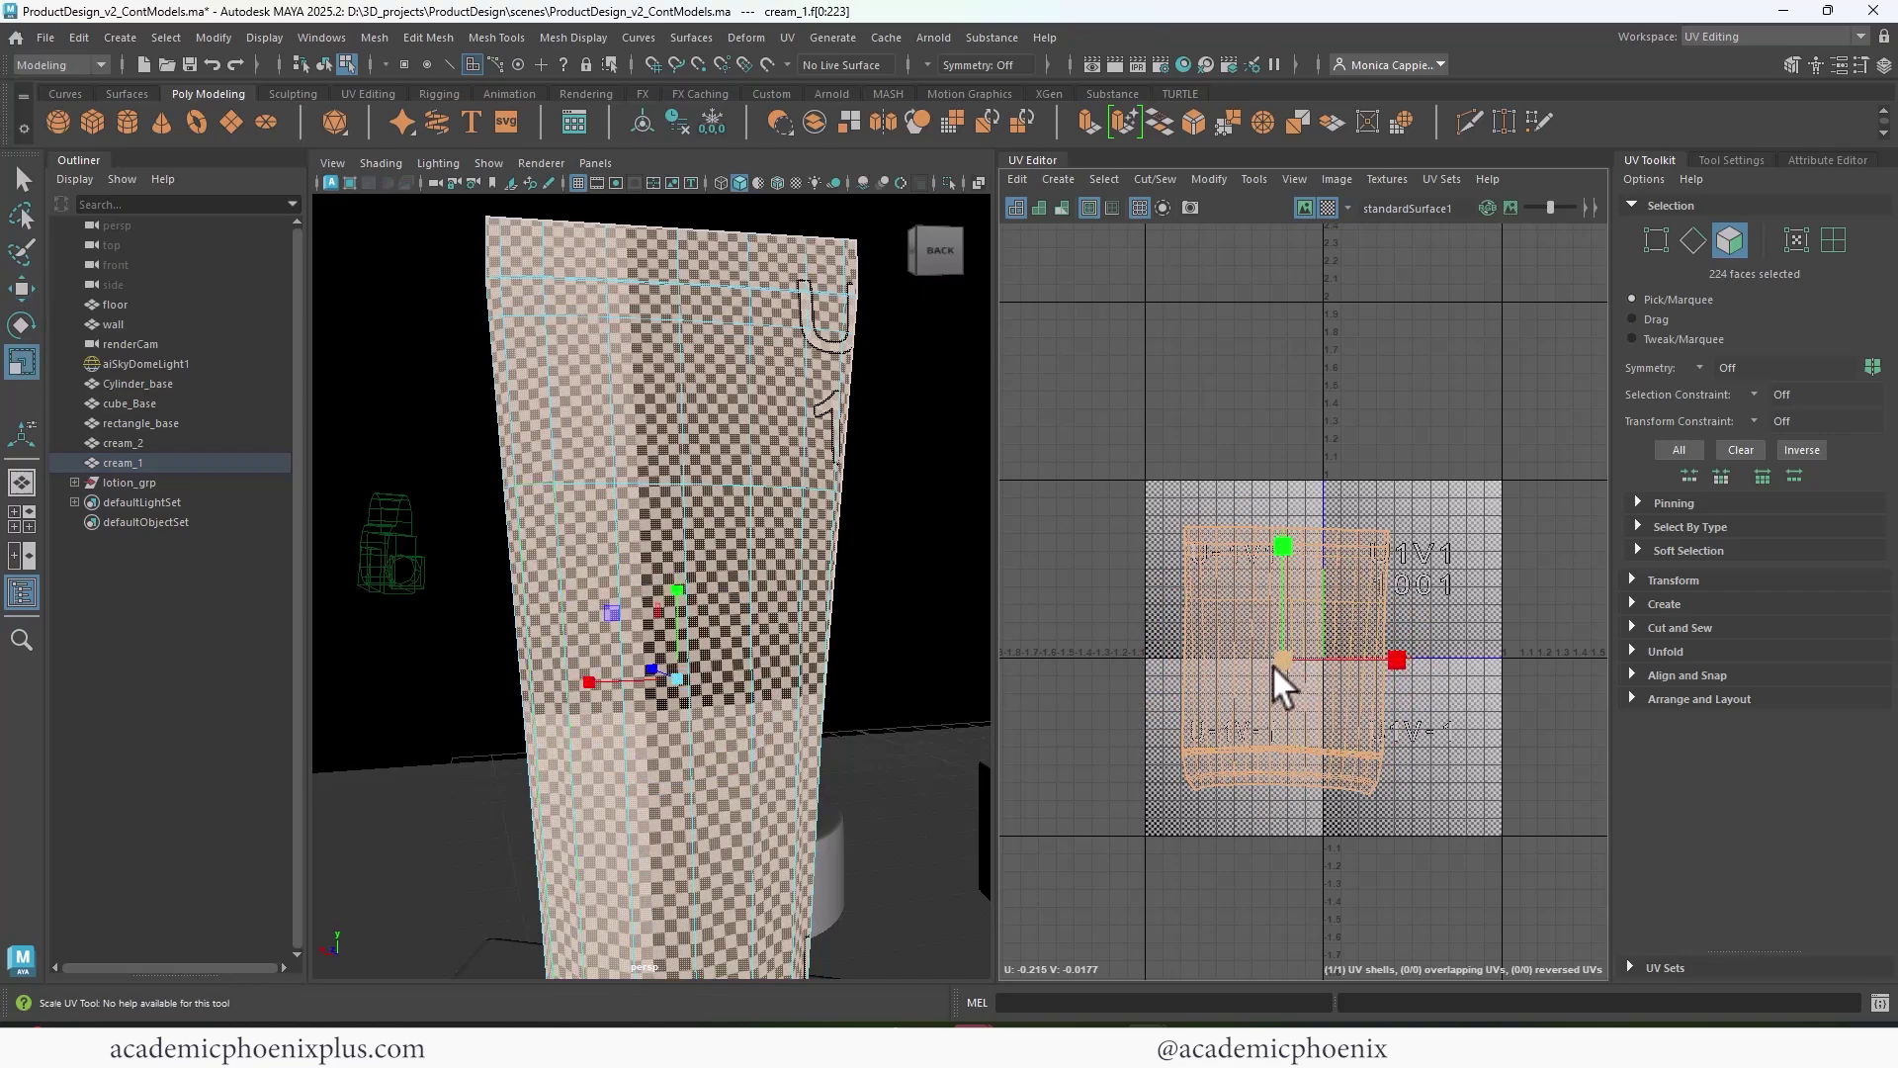
drag(1273, 665, 1213, 723)
key(w)
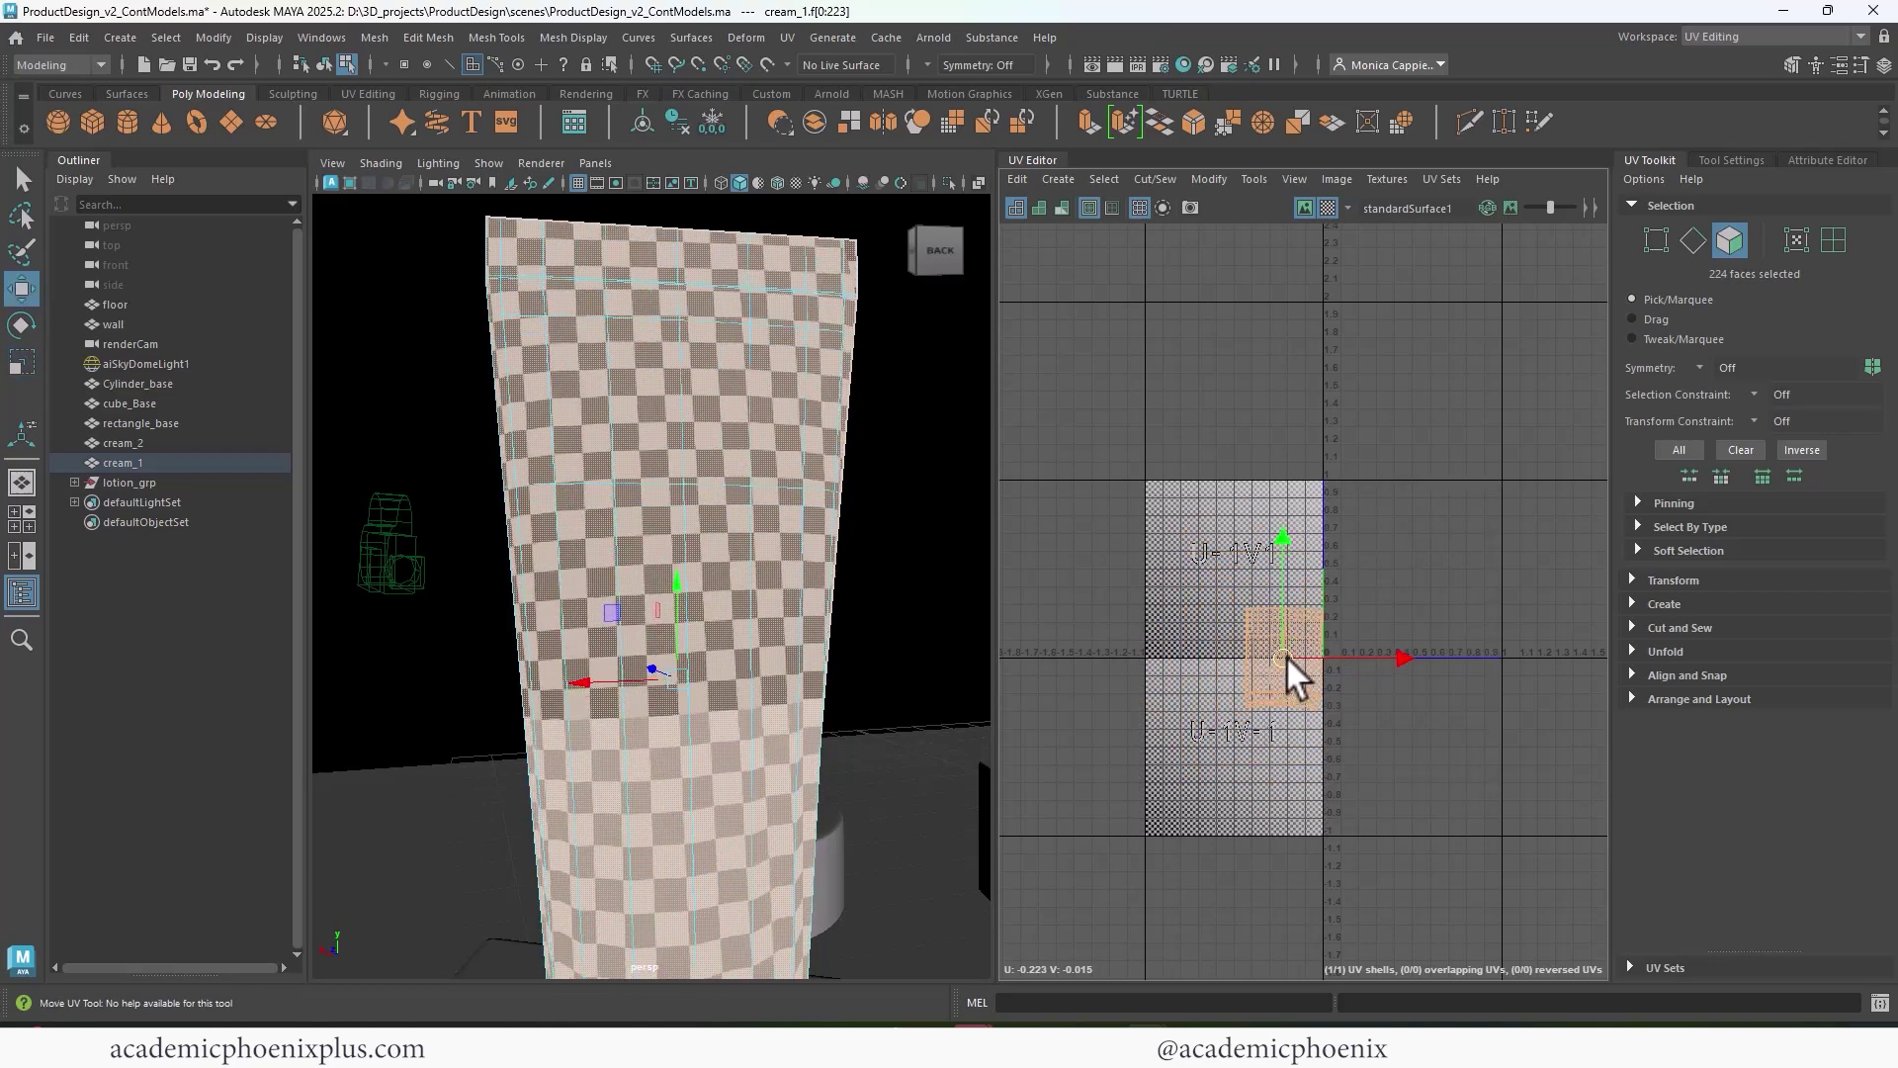
drag(1286, 656, 1394, 571)
key(r)
key(w)
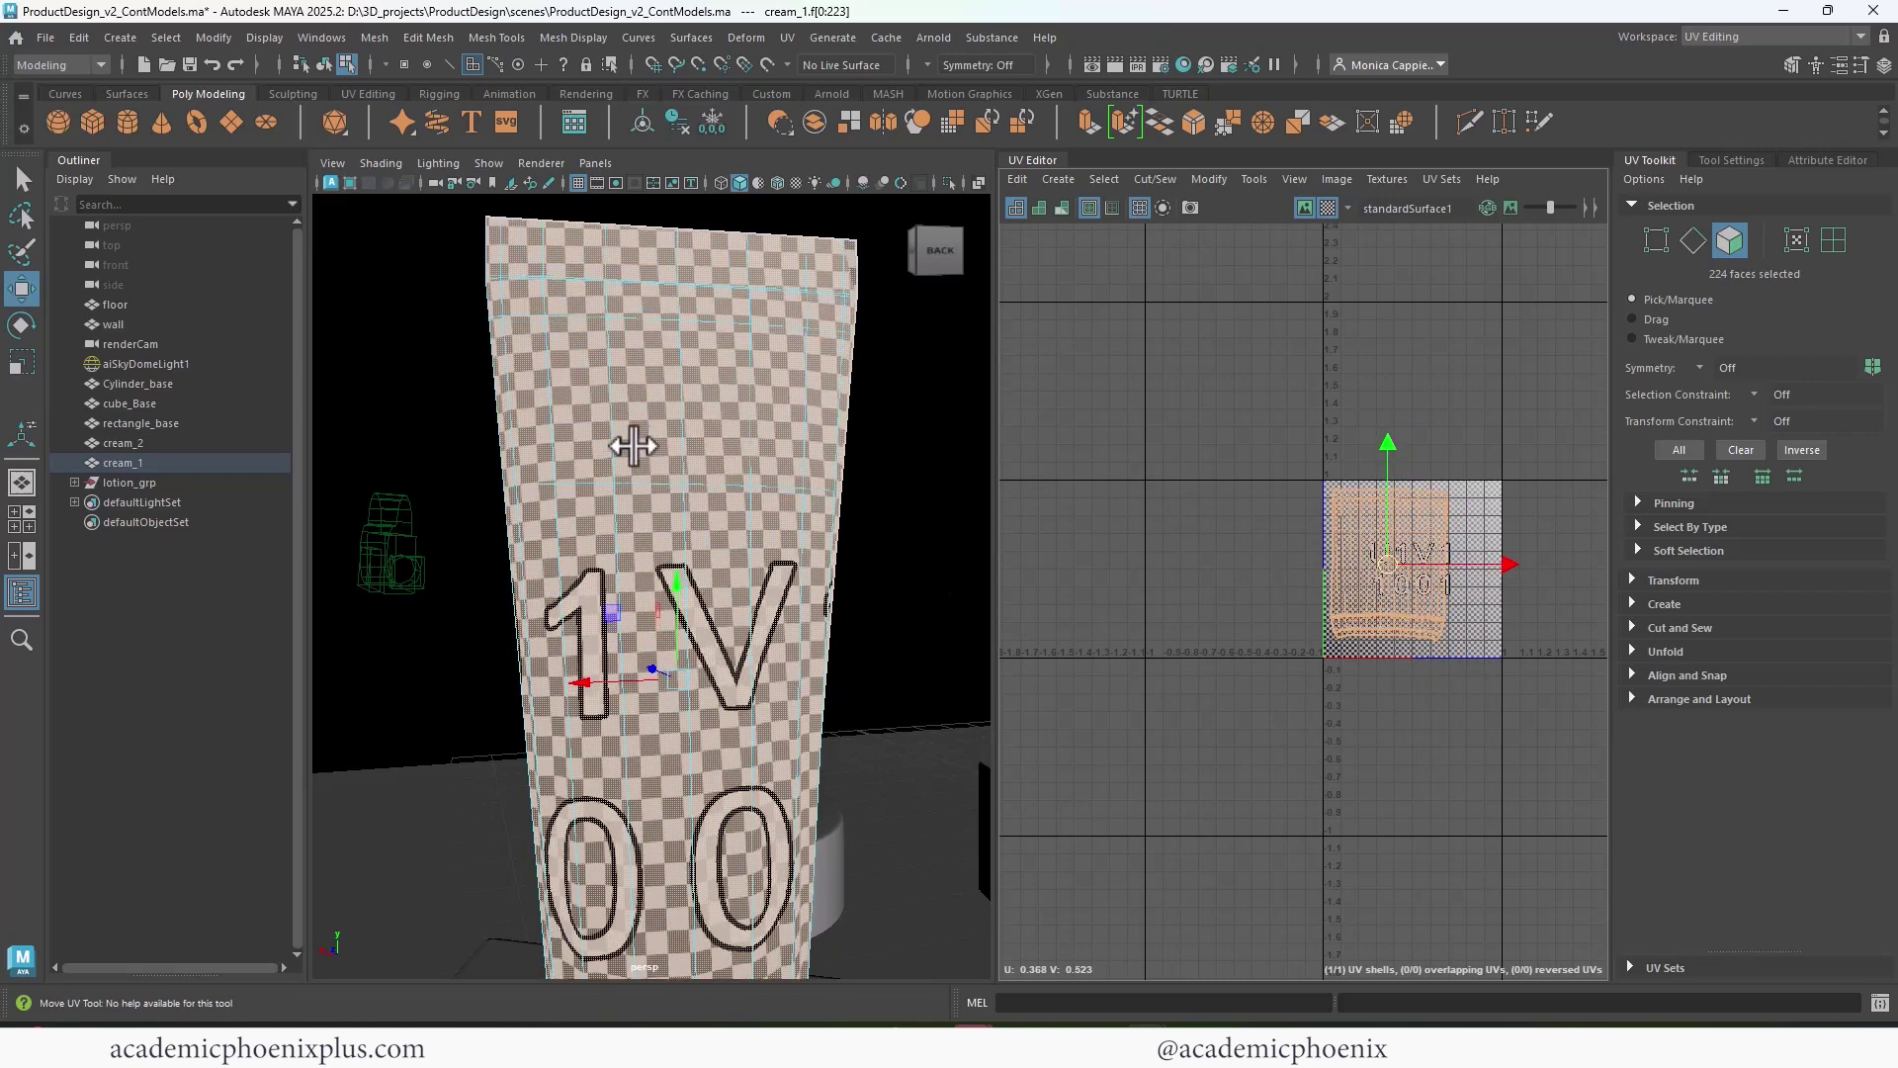
- Select the row of six faces across the tube's upper back and apply a planar UV projection fitted to the bounding box
alt+drag(762, 454, 606, 453)
right_click(598, 455)
right_drag(595, 465, 597, 509)
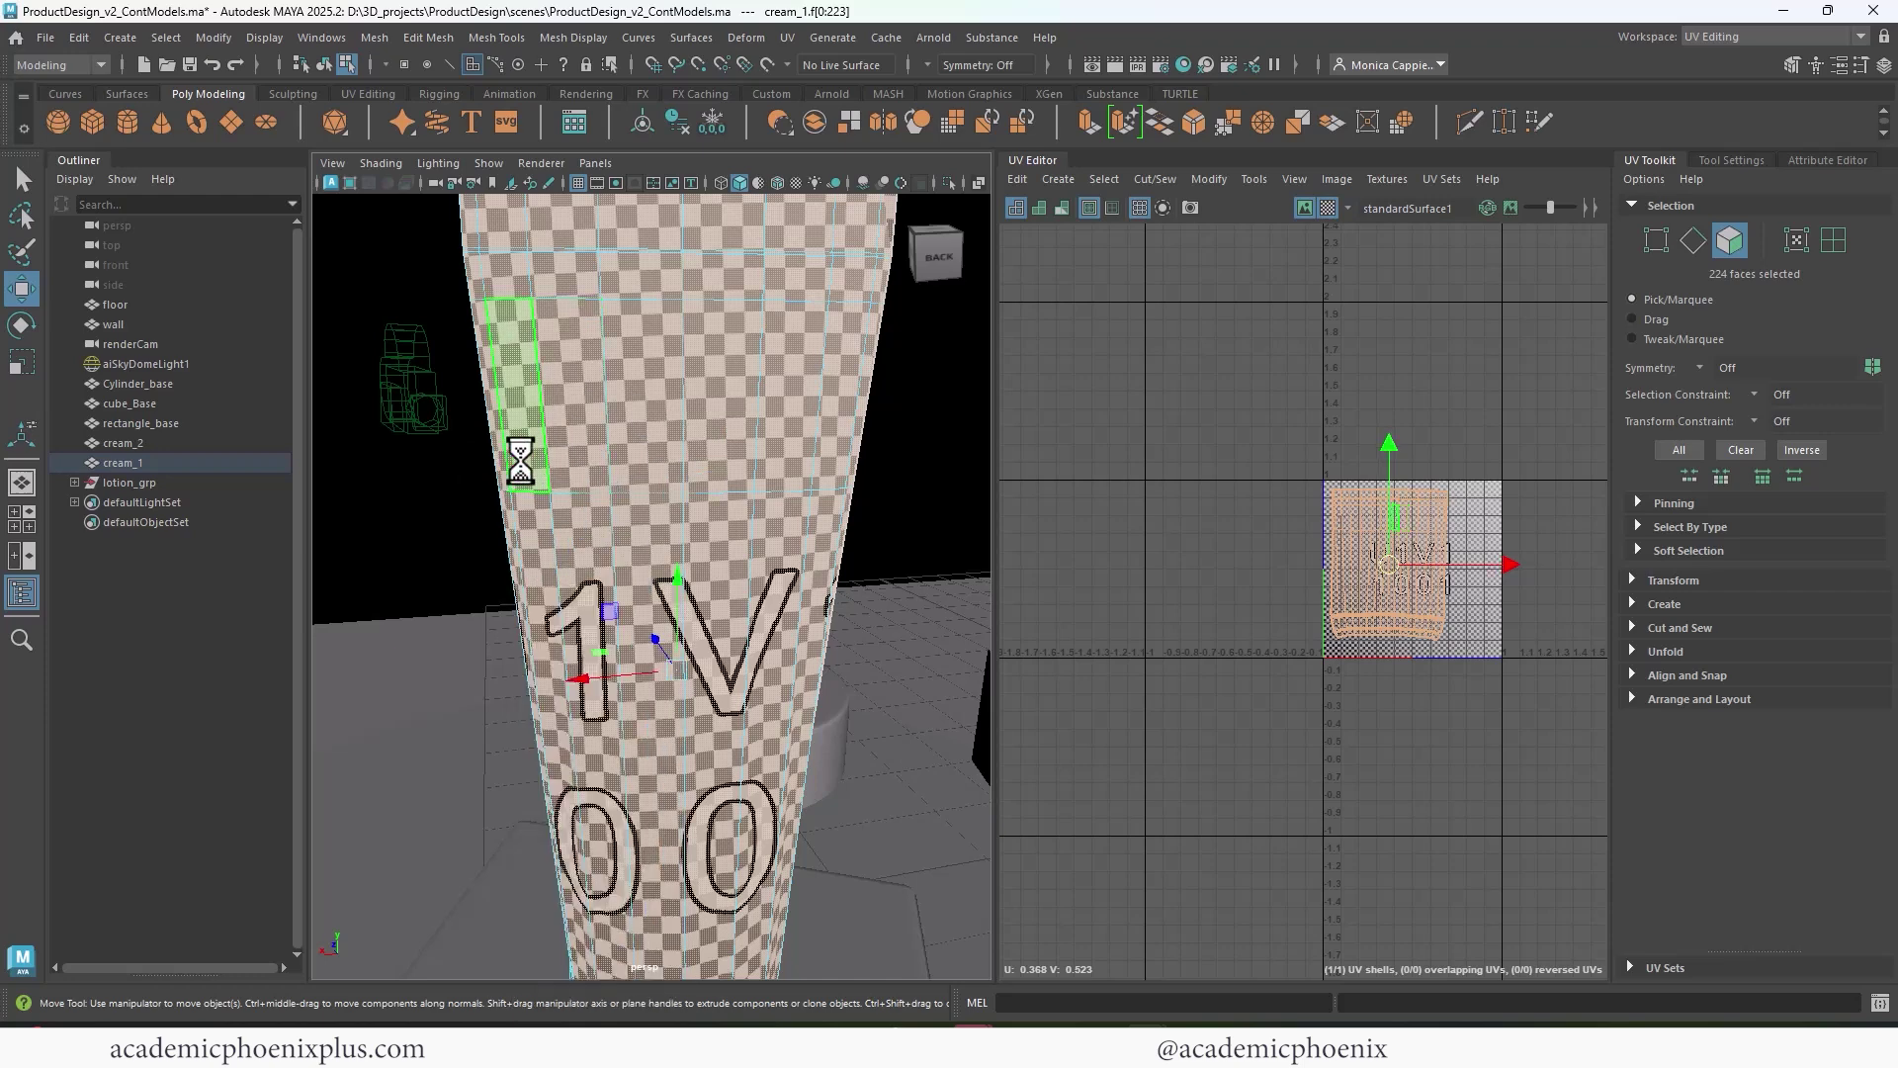
click(519, 445)
shift+double_click(826, 440)
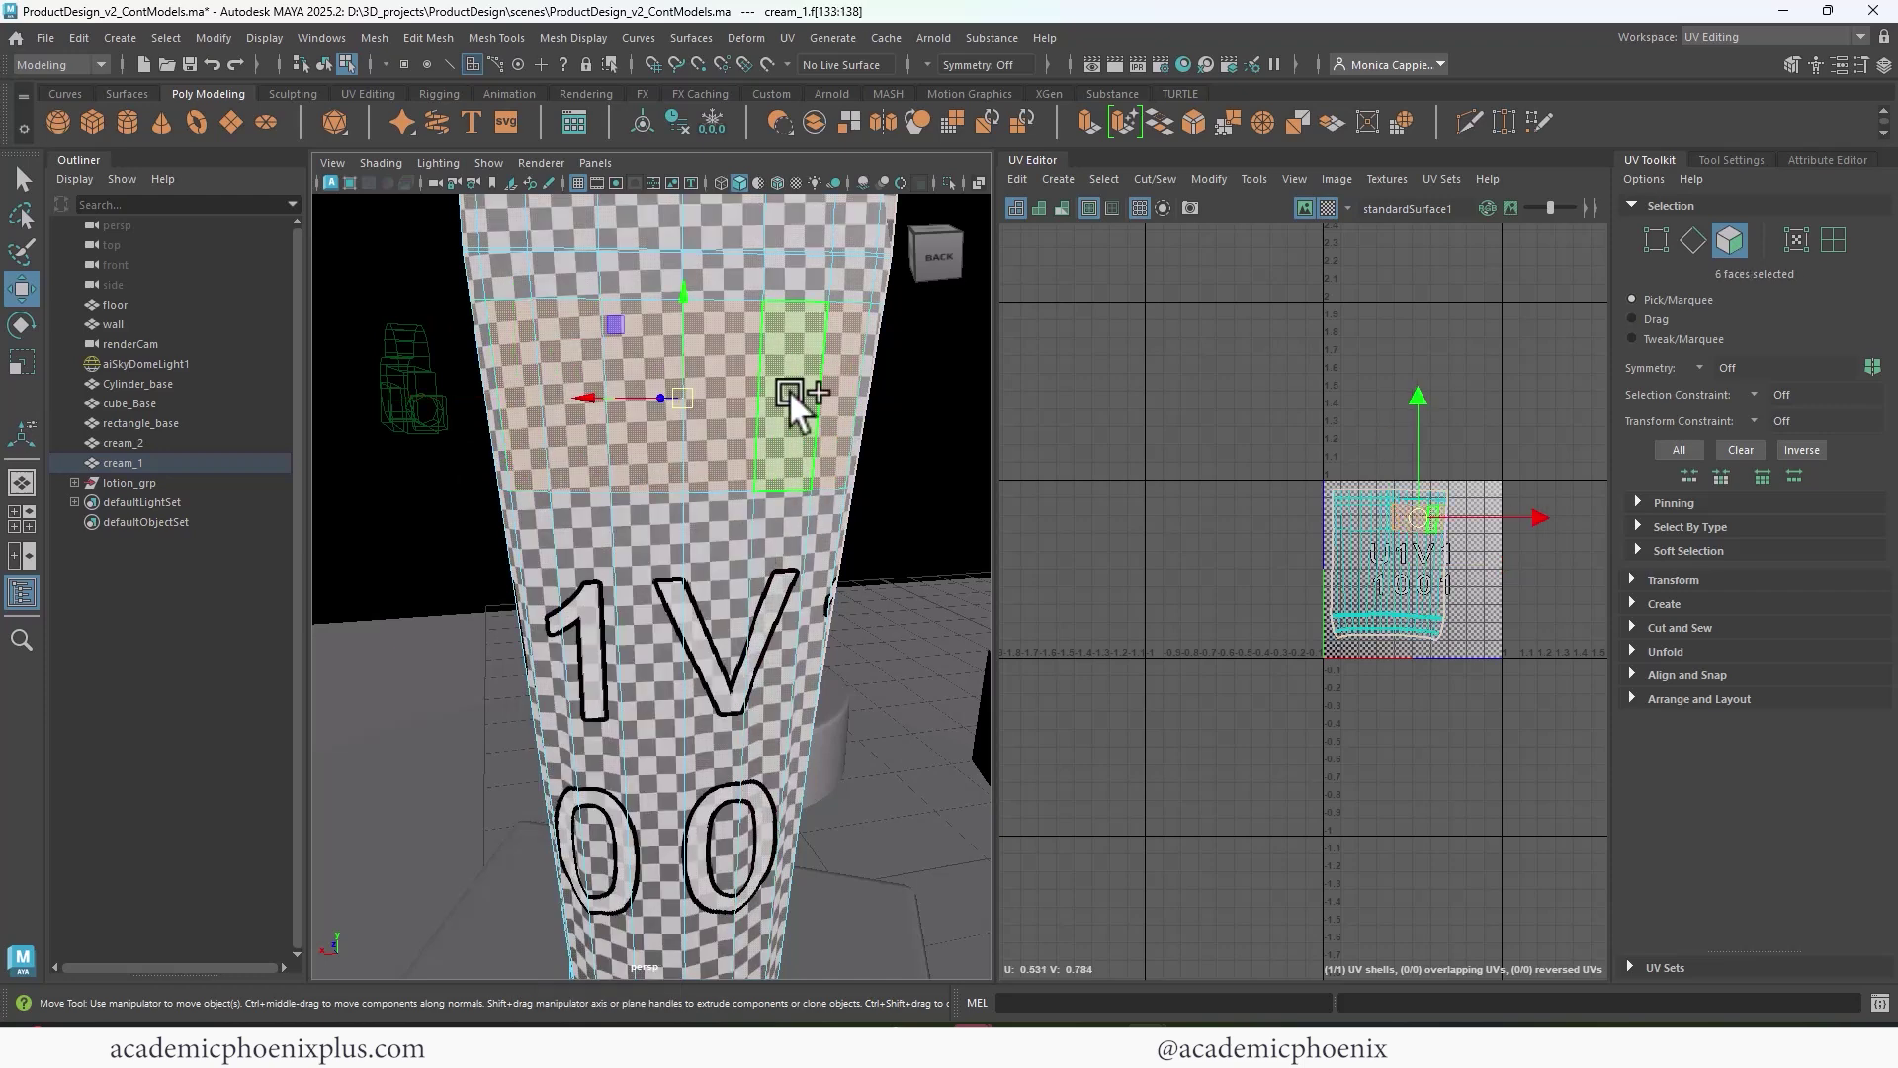
click(787, 38)
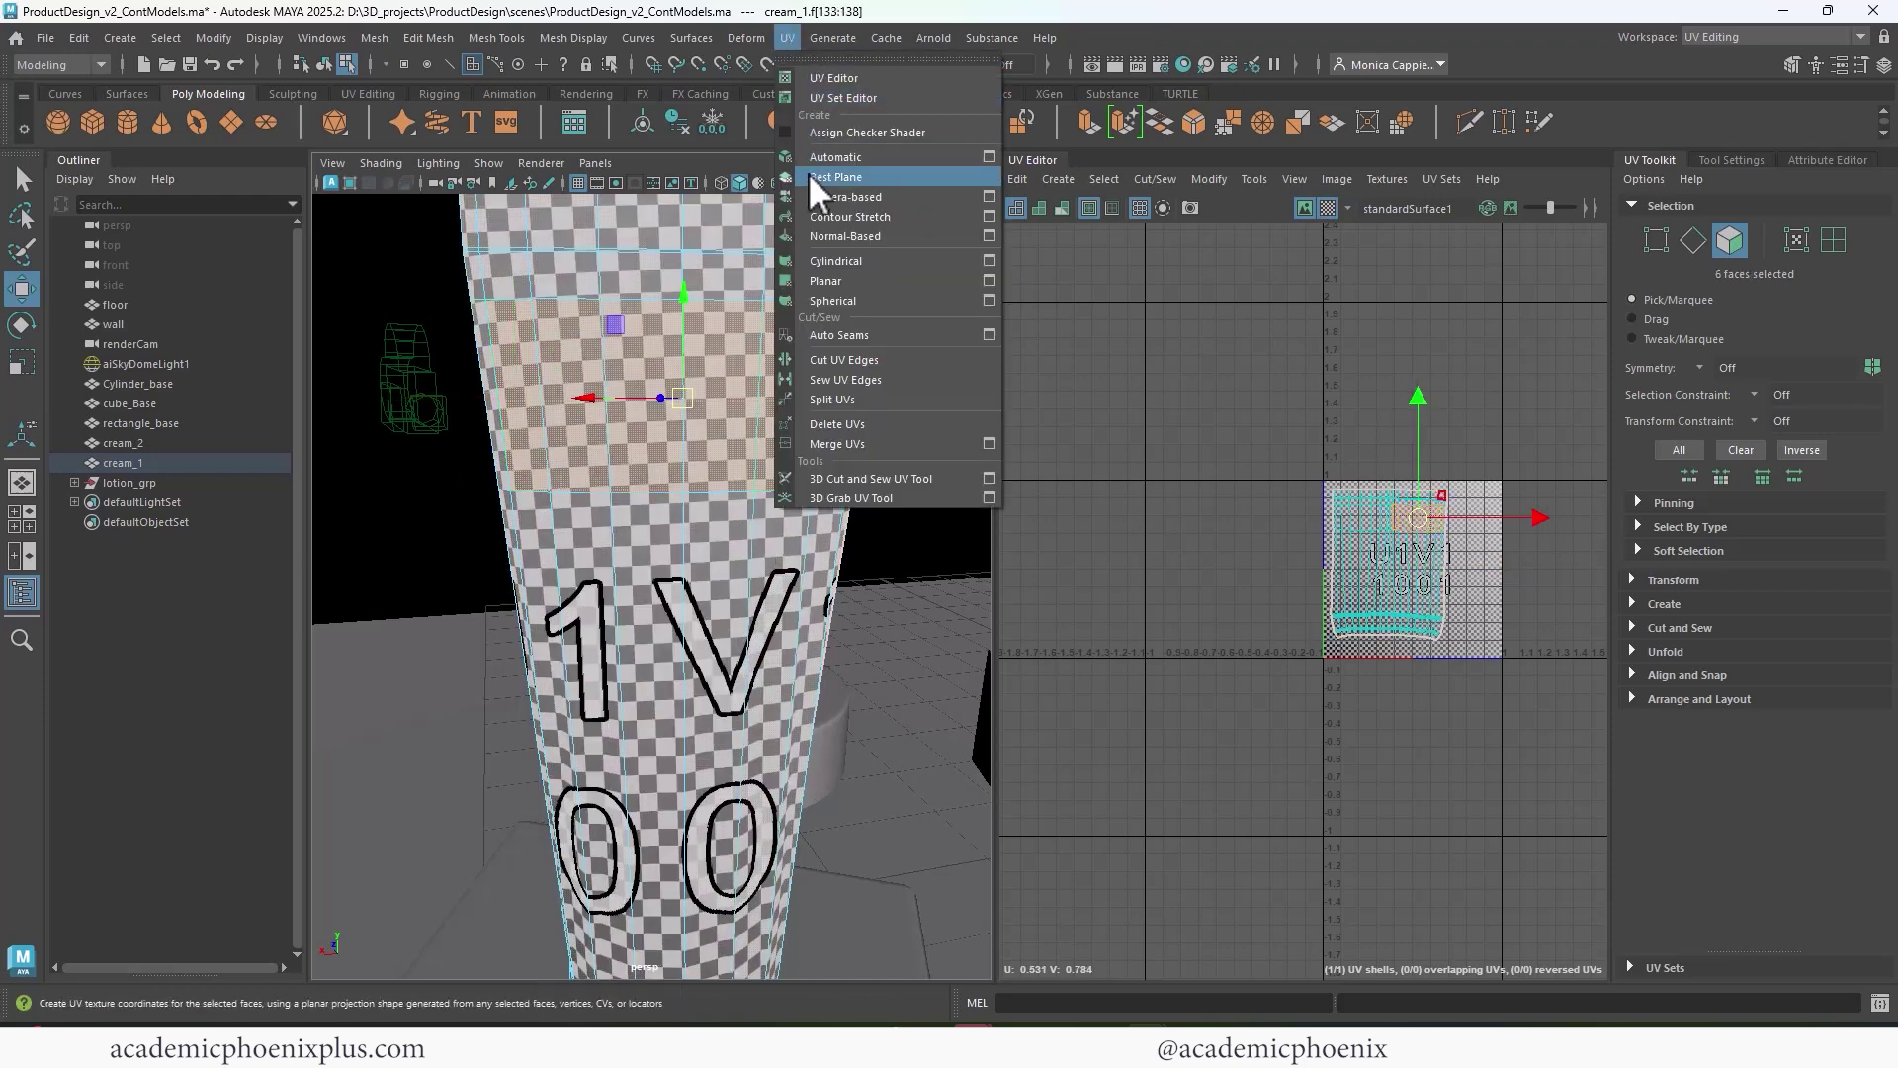
click(988, 280)
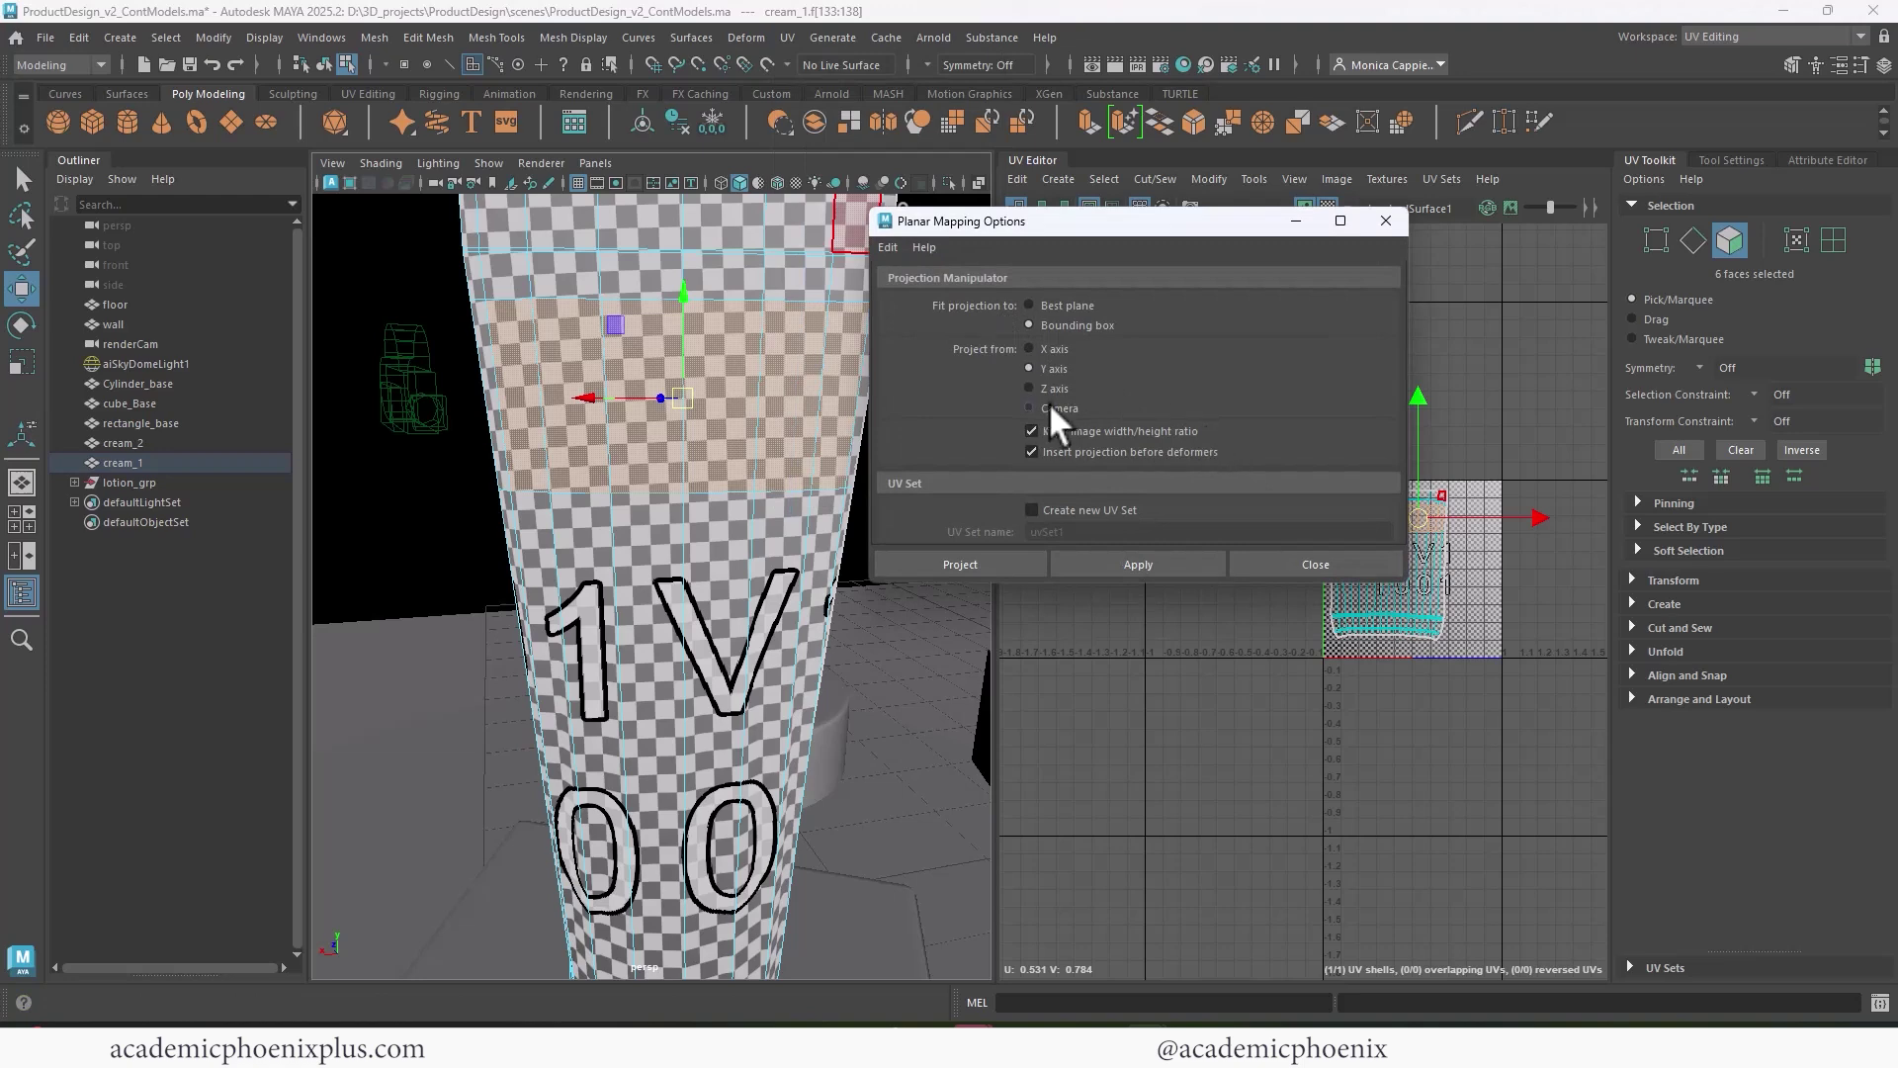
click(1000, 561)
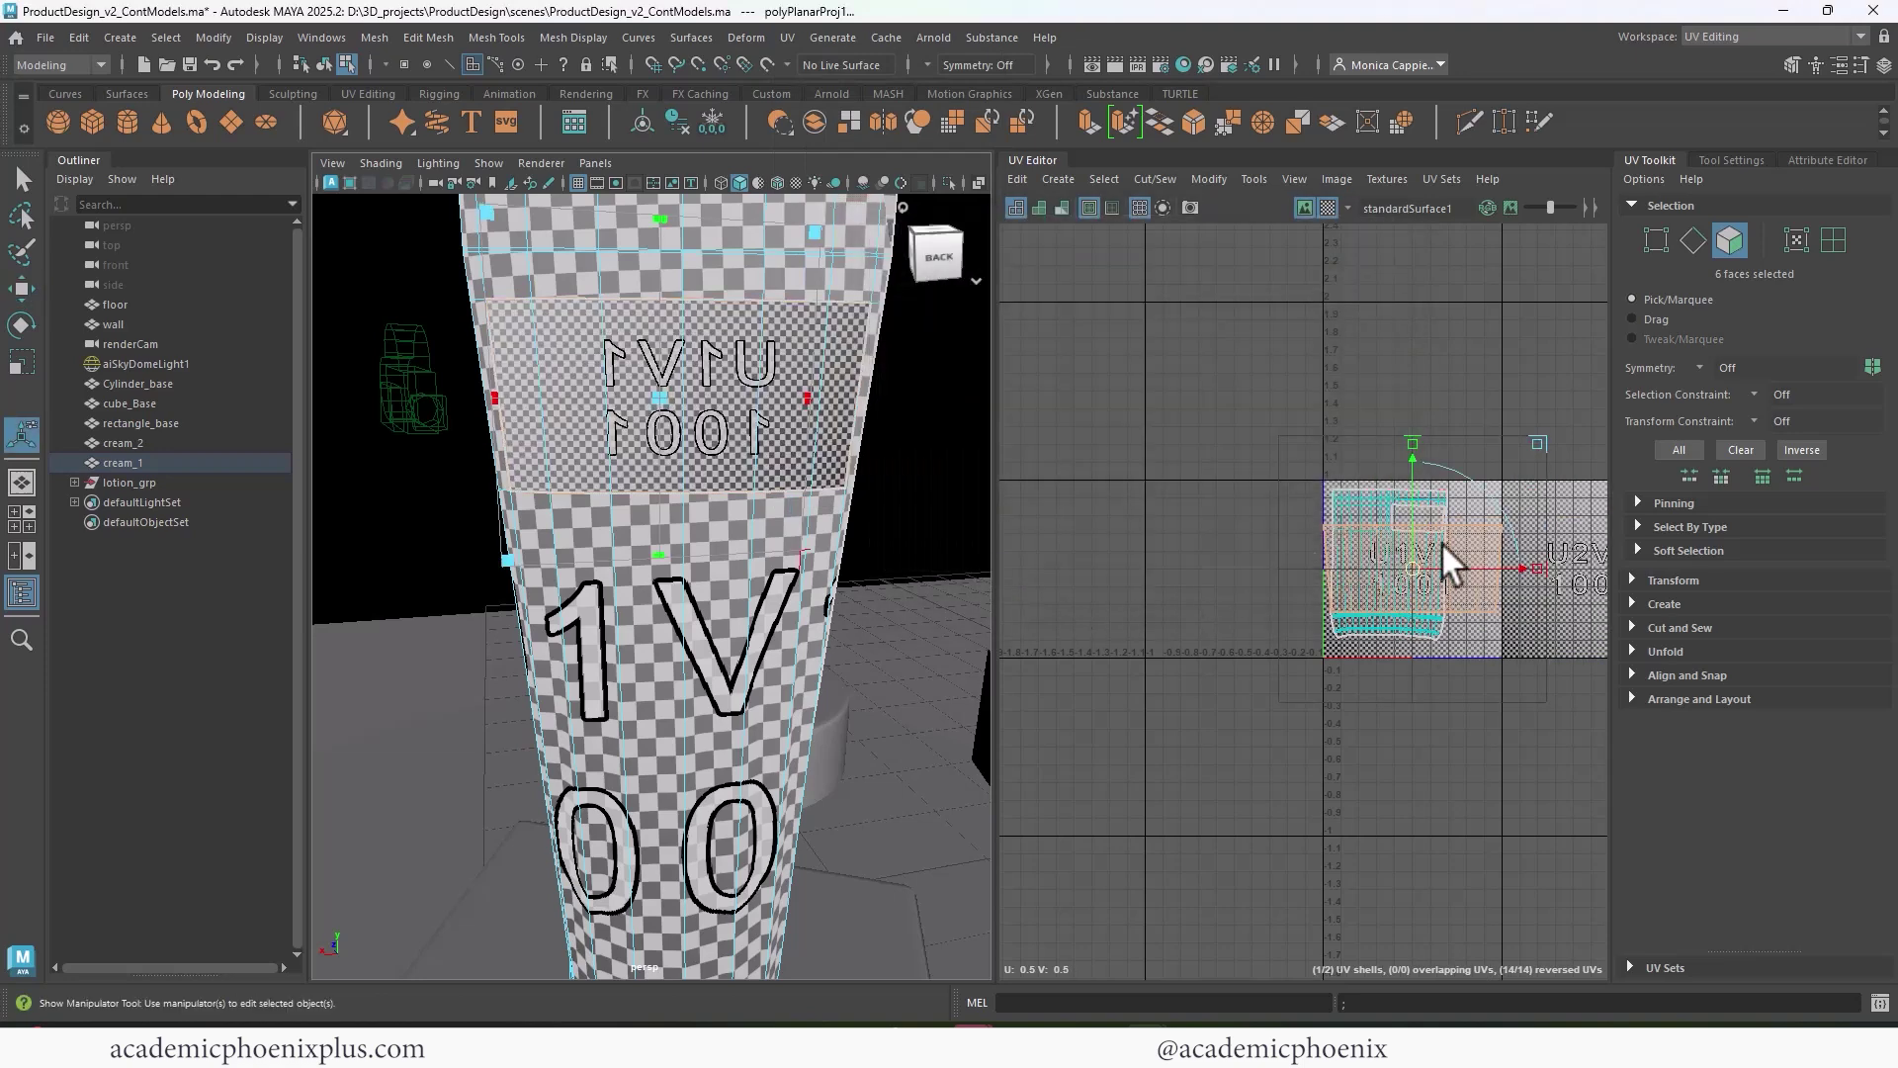
- Move the new back shell clear of the main tube shell, shade the UVs by orientation, and flip the back shell horizontally
alt+middle_drag(1442, 542, 1286, 568)
drag(1272, 568, 1426, 453)
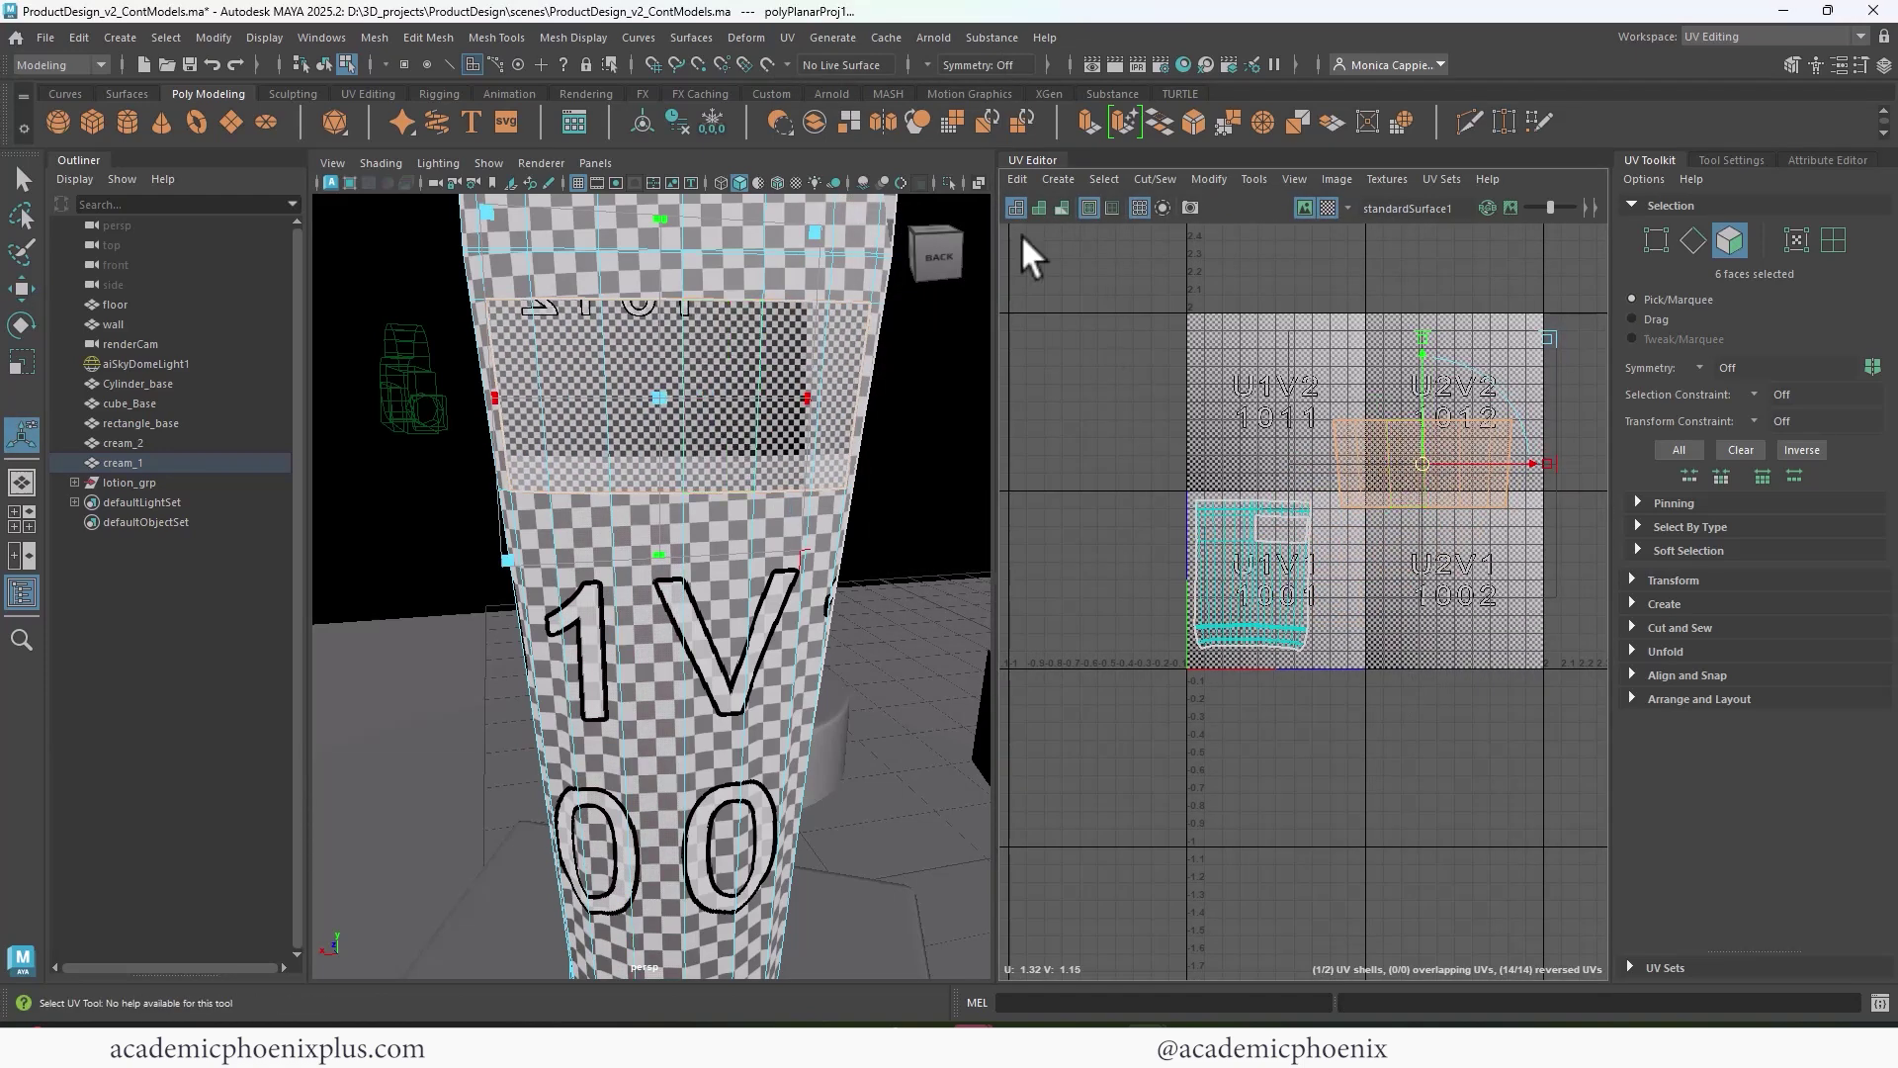
click(1038, 206)
shift+right_click(1414, 501)
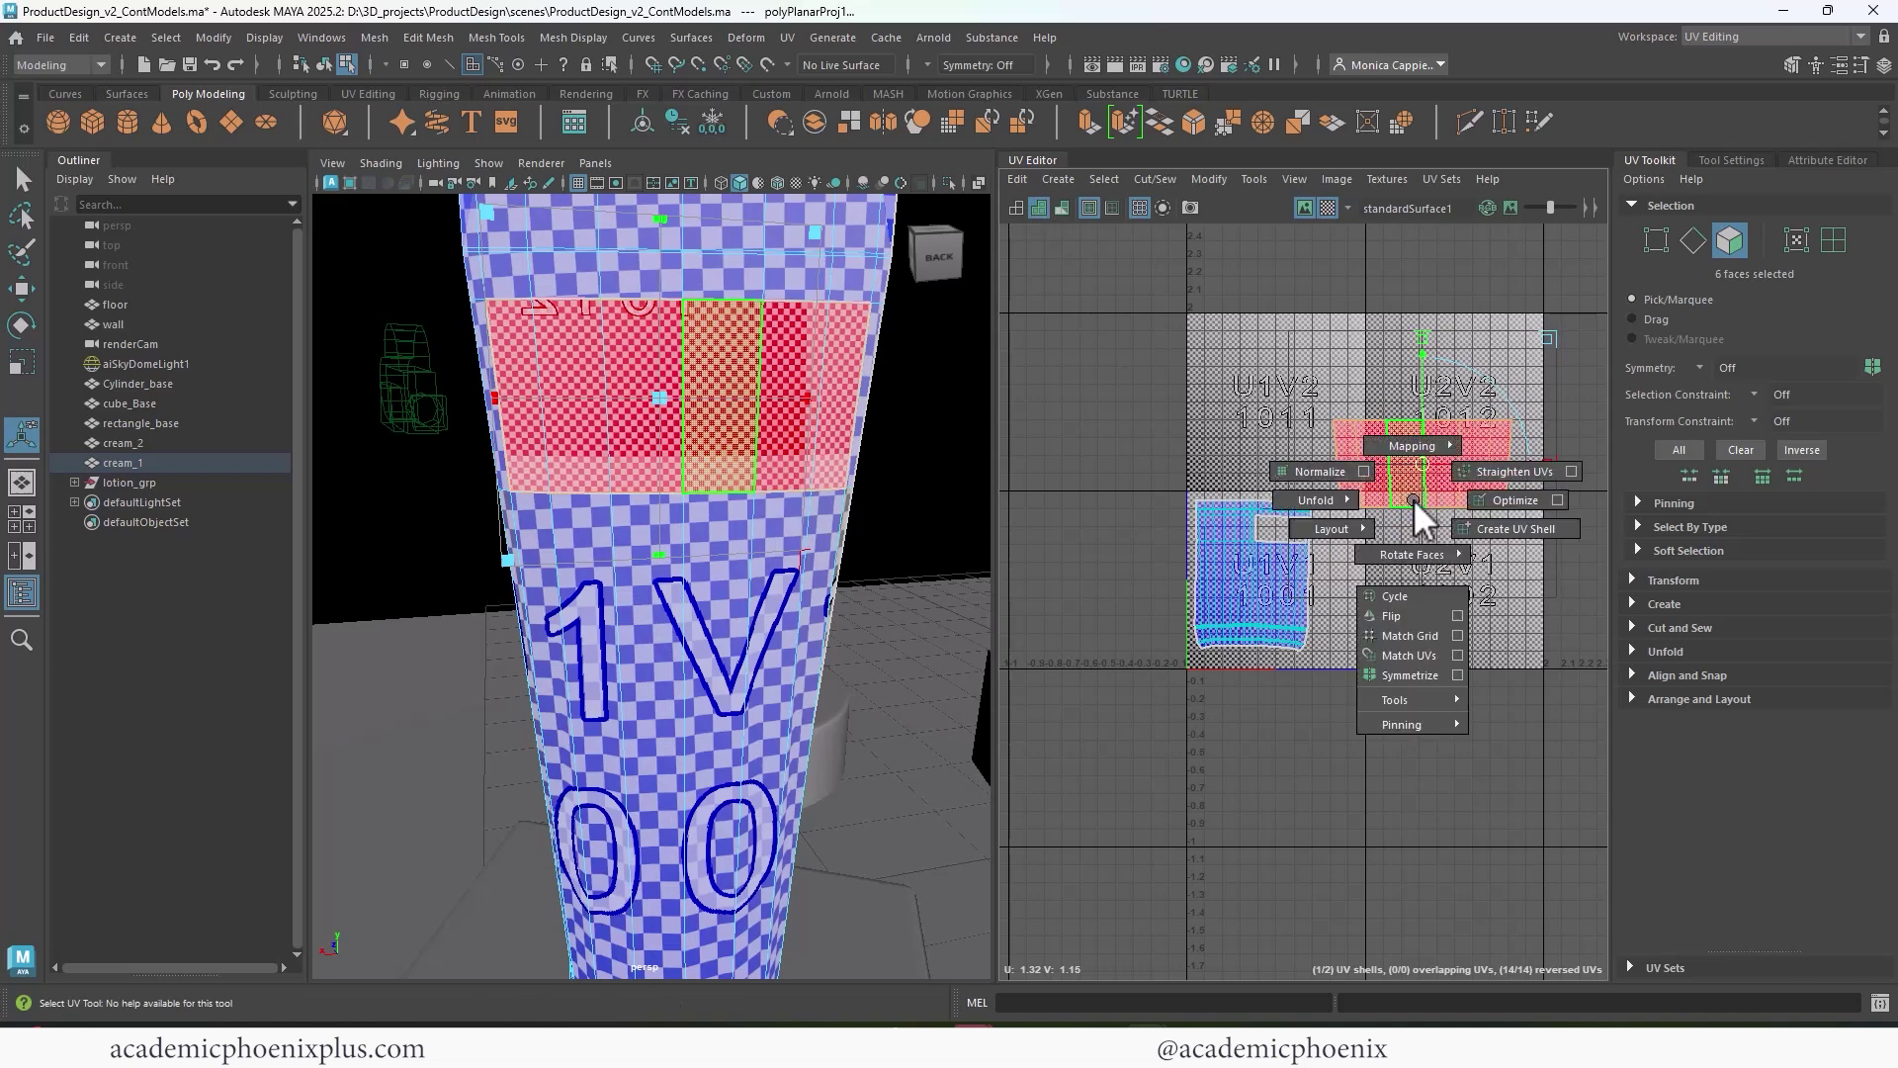
click(1394, 615)
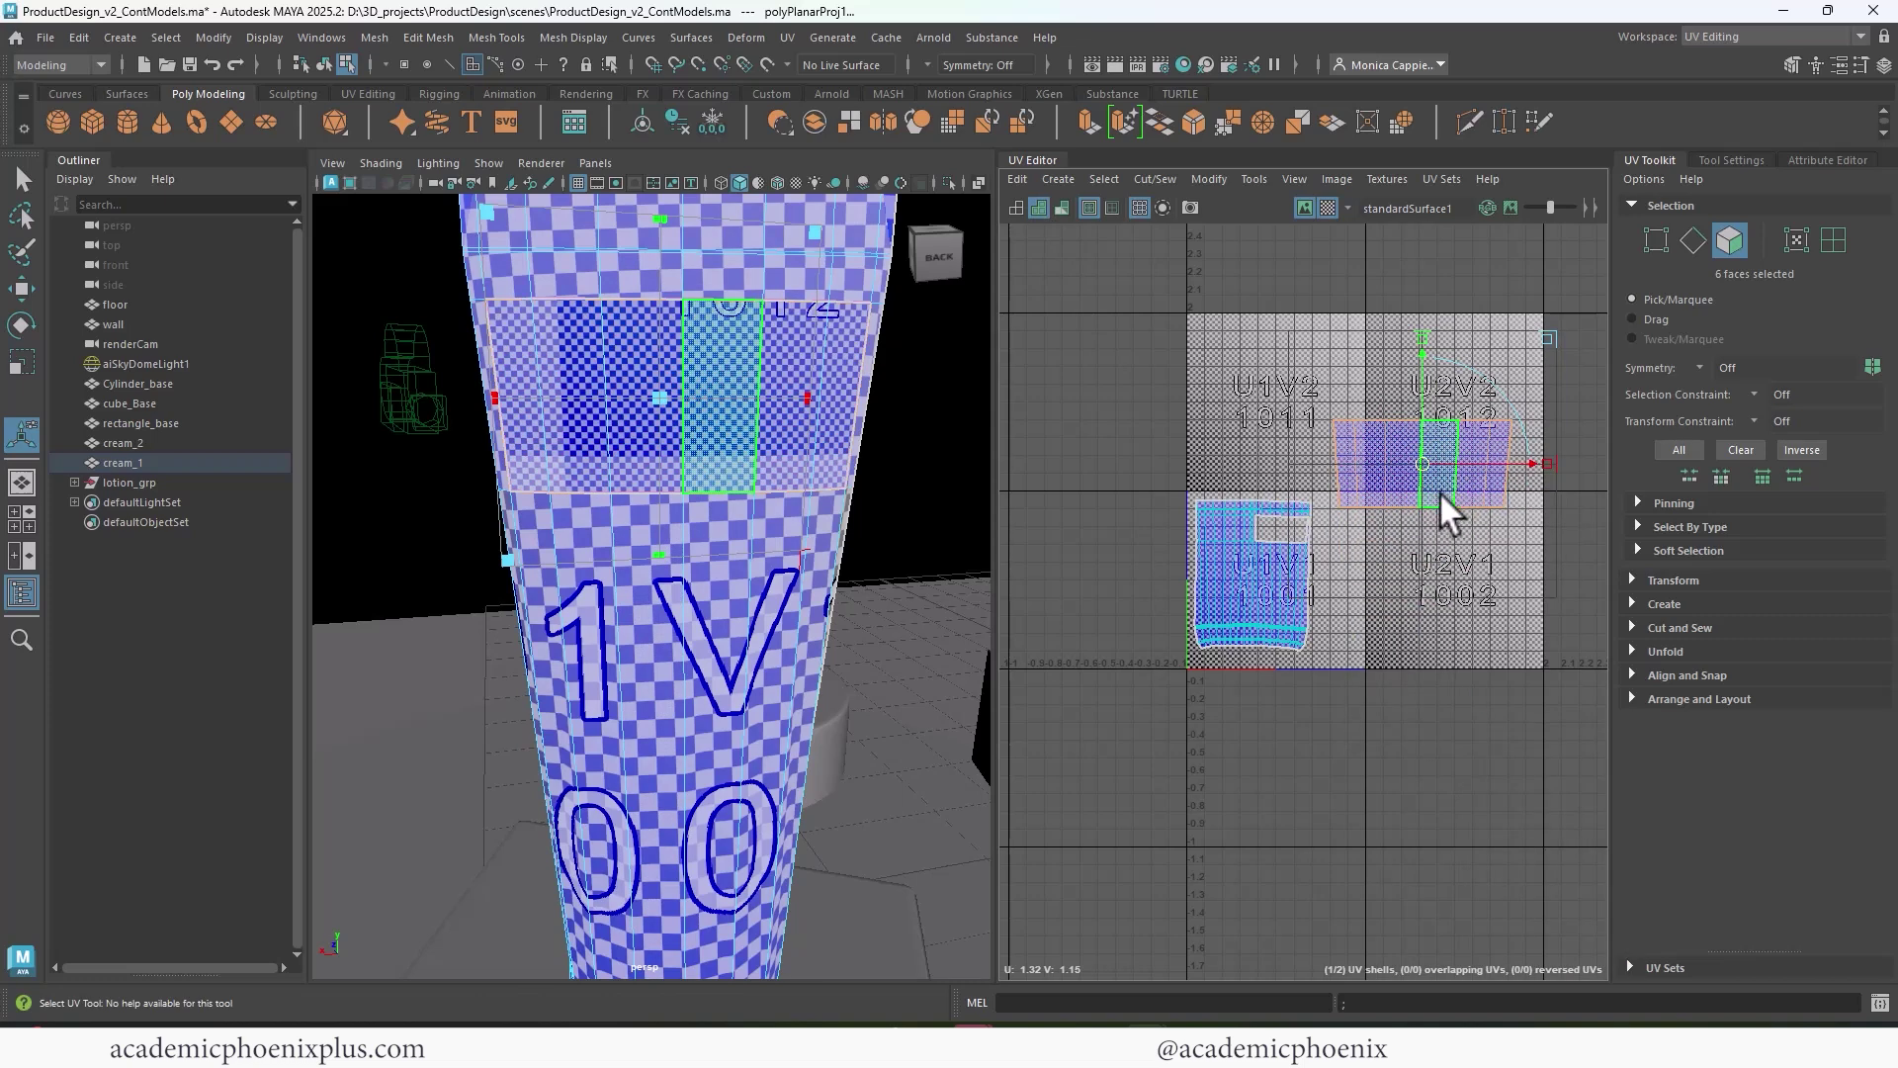
- Move the flipped back shell into the upper part of the 0 to 1 UV tile
key(w)
drag(1426, 458, 1275, 532)
key(f)
alt+right_drag(1404, 591, 1225, 544)
alt+middle_drag(1225, 543, 1198, 490)
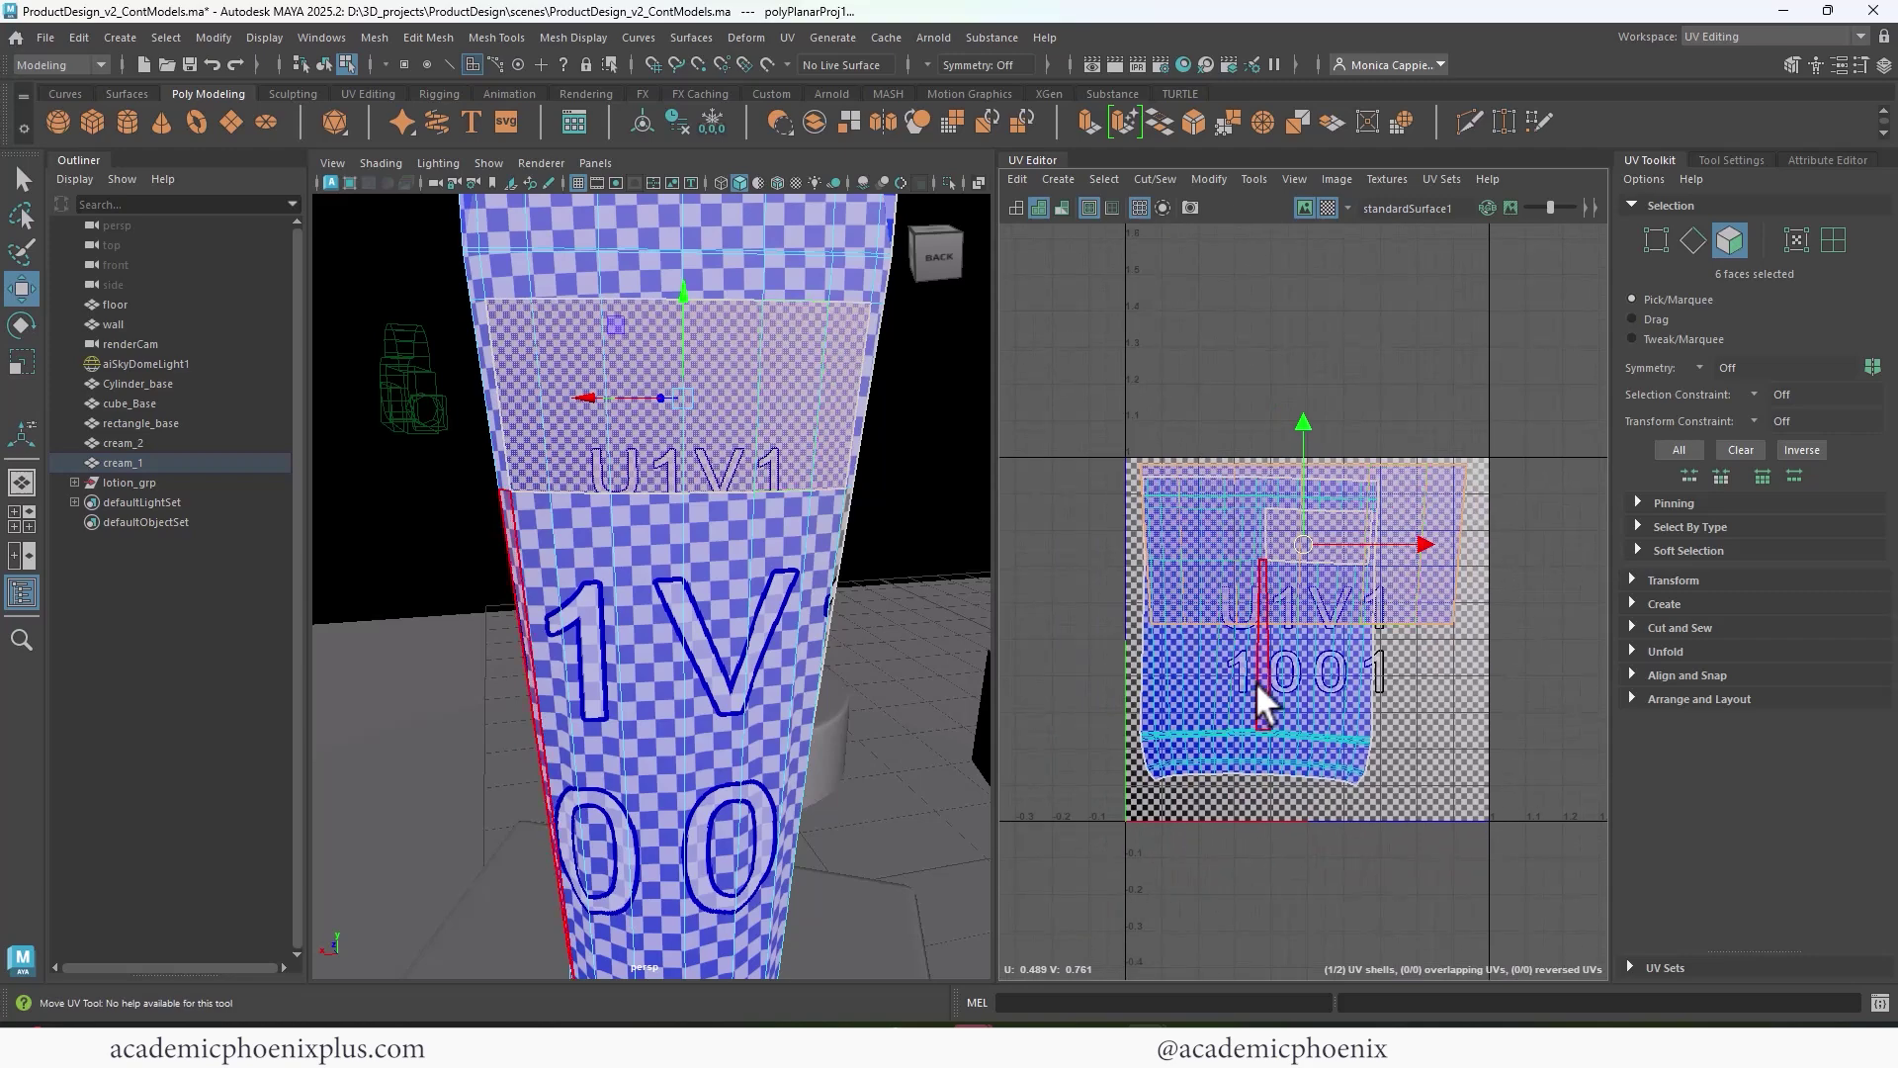
- Select the main tube shell, scale it down, and move it beneath the back shell in the UV tile
double_click(1265, 684)
key(e)
key(r)
drag(1266, 632, 1228, 652)
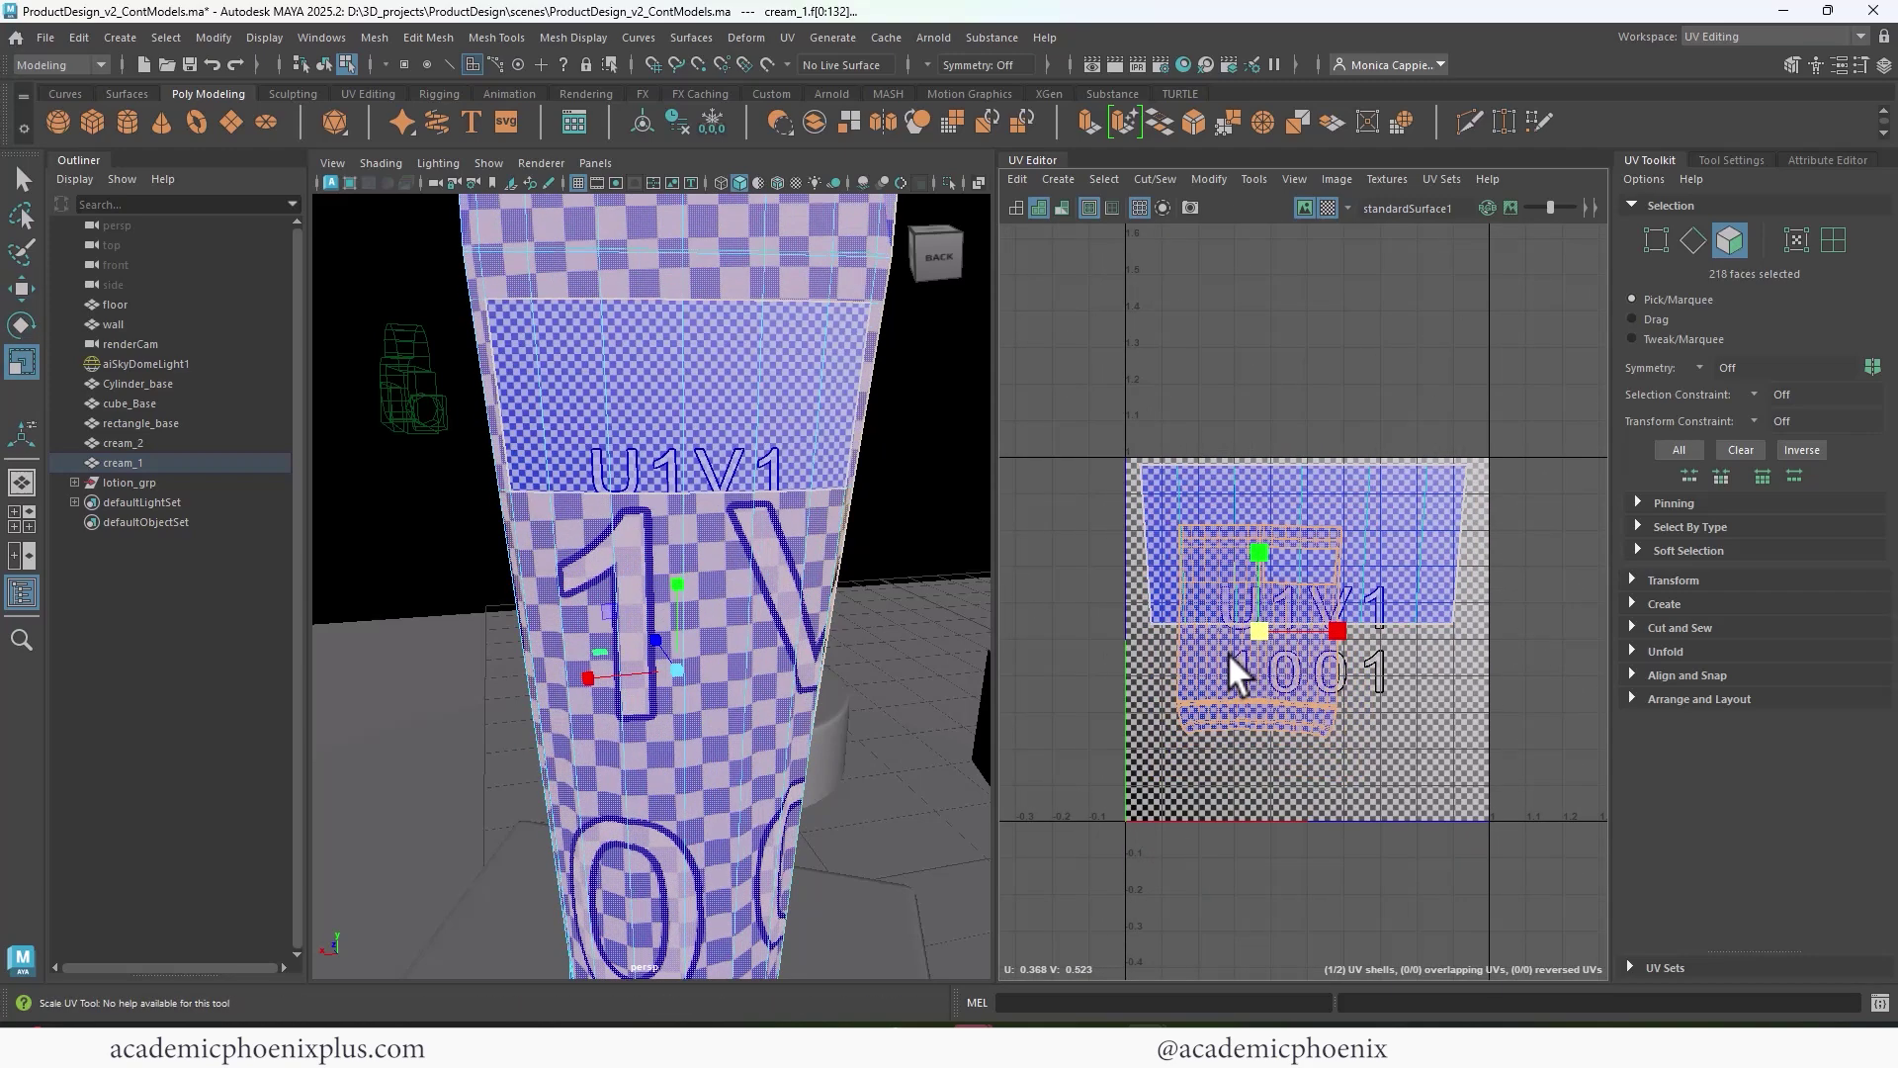
key(e)
key(w)
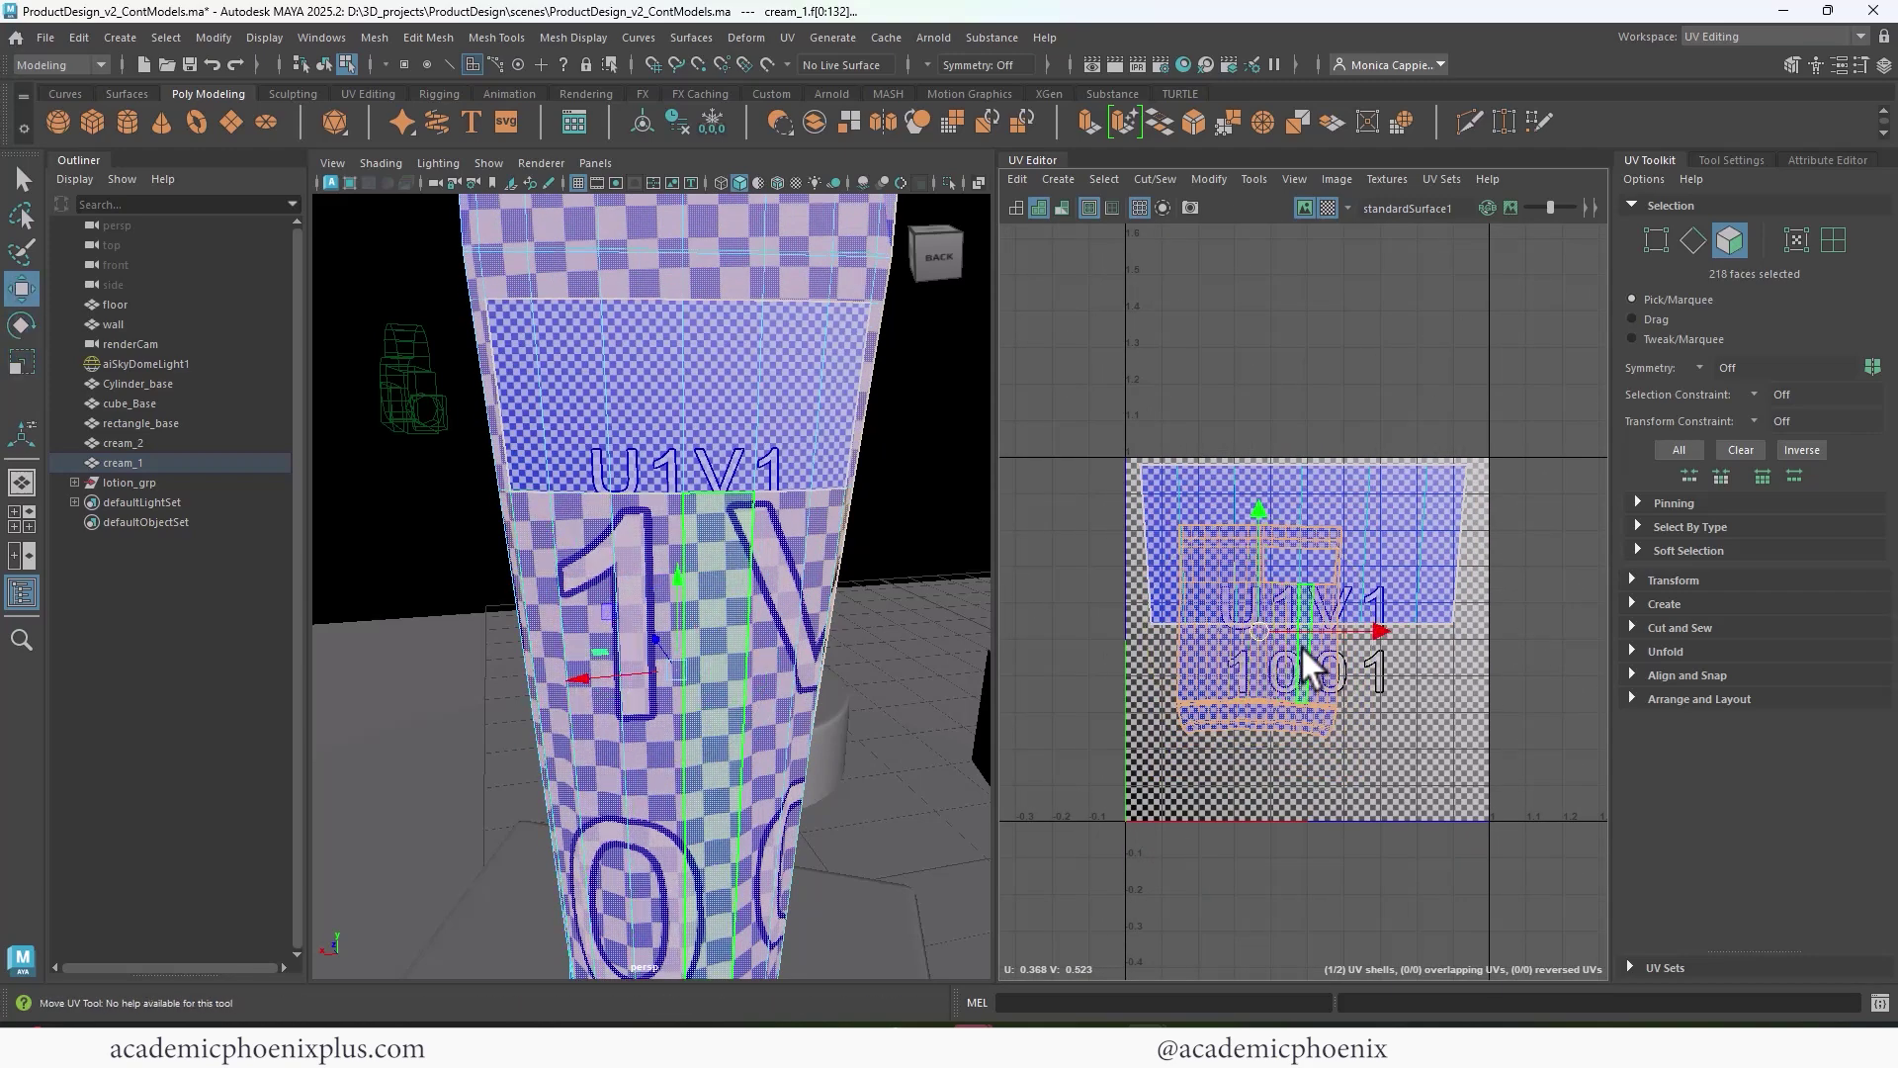
drag(1263, 624, 1282, 694)
- Rotate the main tube shell a quarter turn and fit it at a slightly larger size into the space below the back shell
key(e)
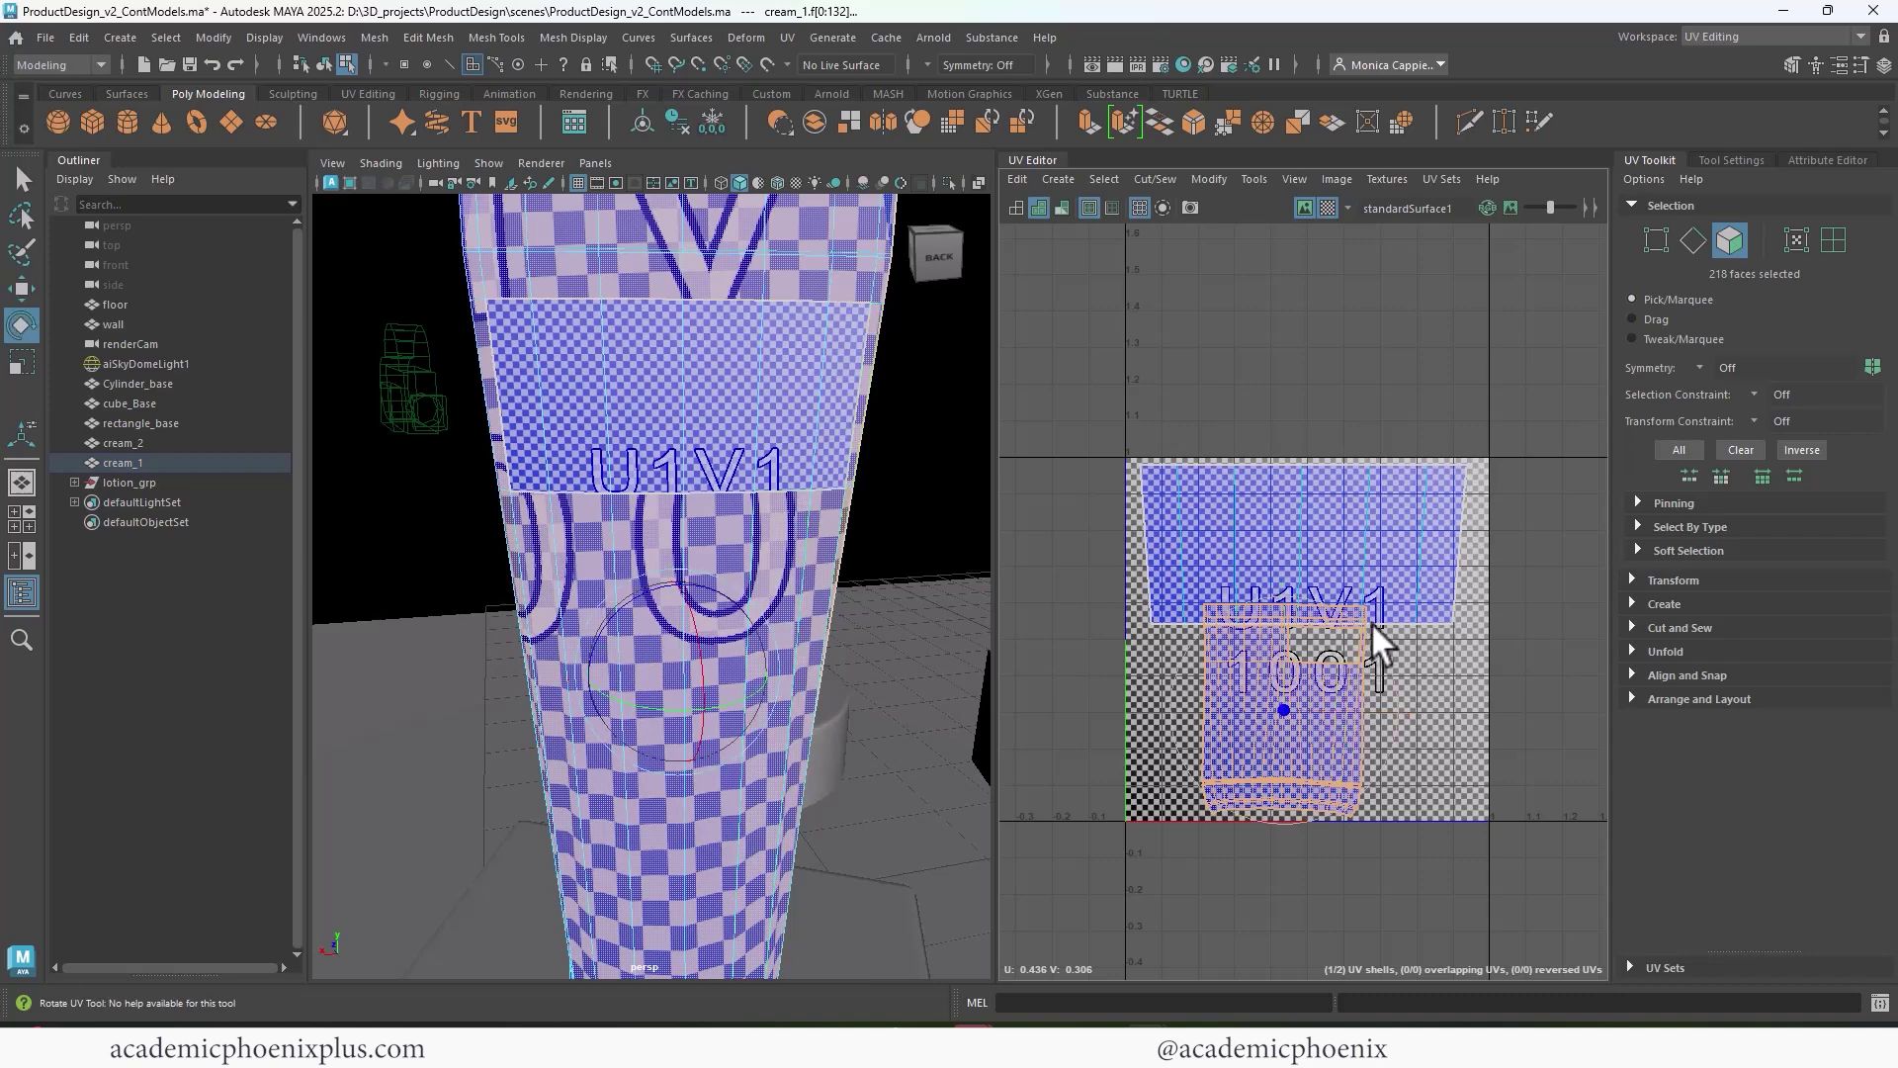
drag(1370, 621, 1385, 792)
key(w)
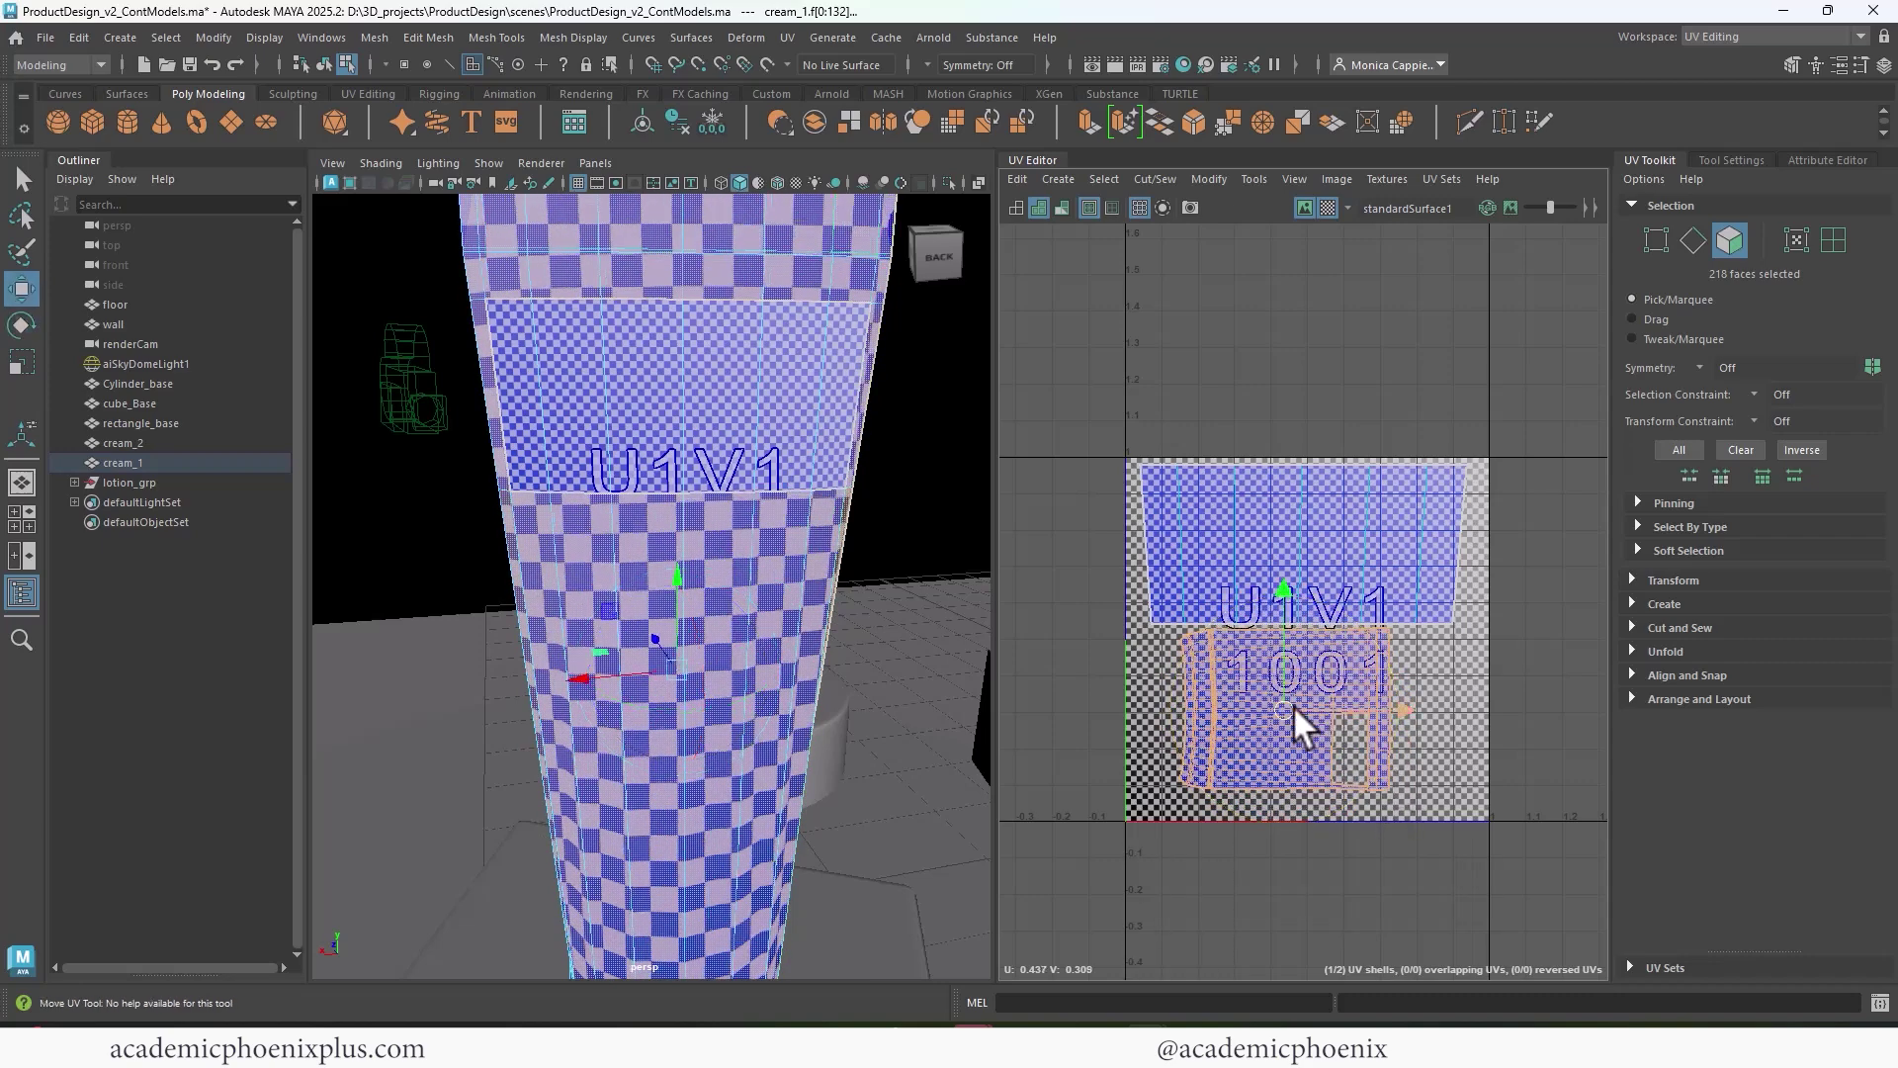
drag(1291, 705, 1313, 727)
key(r)
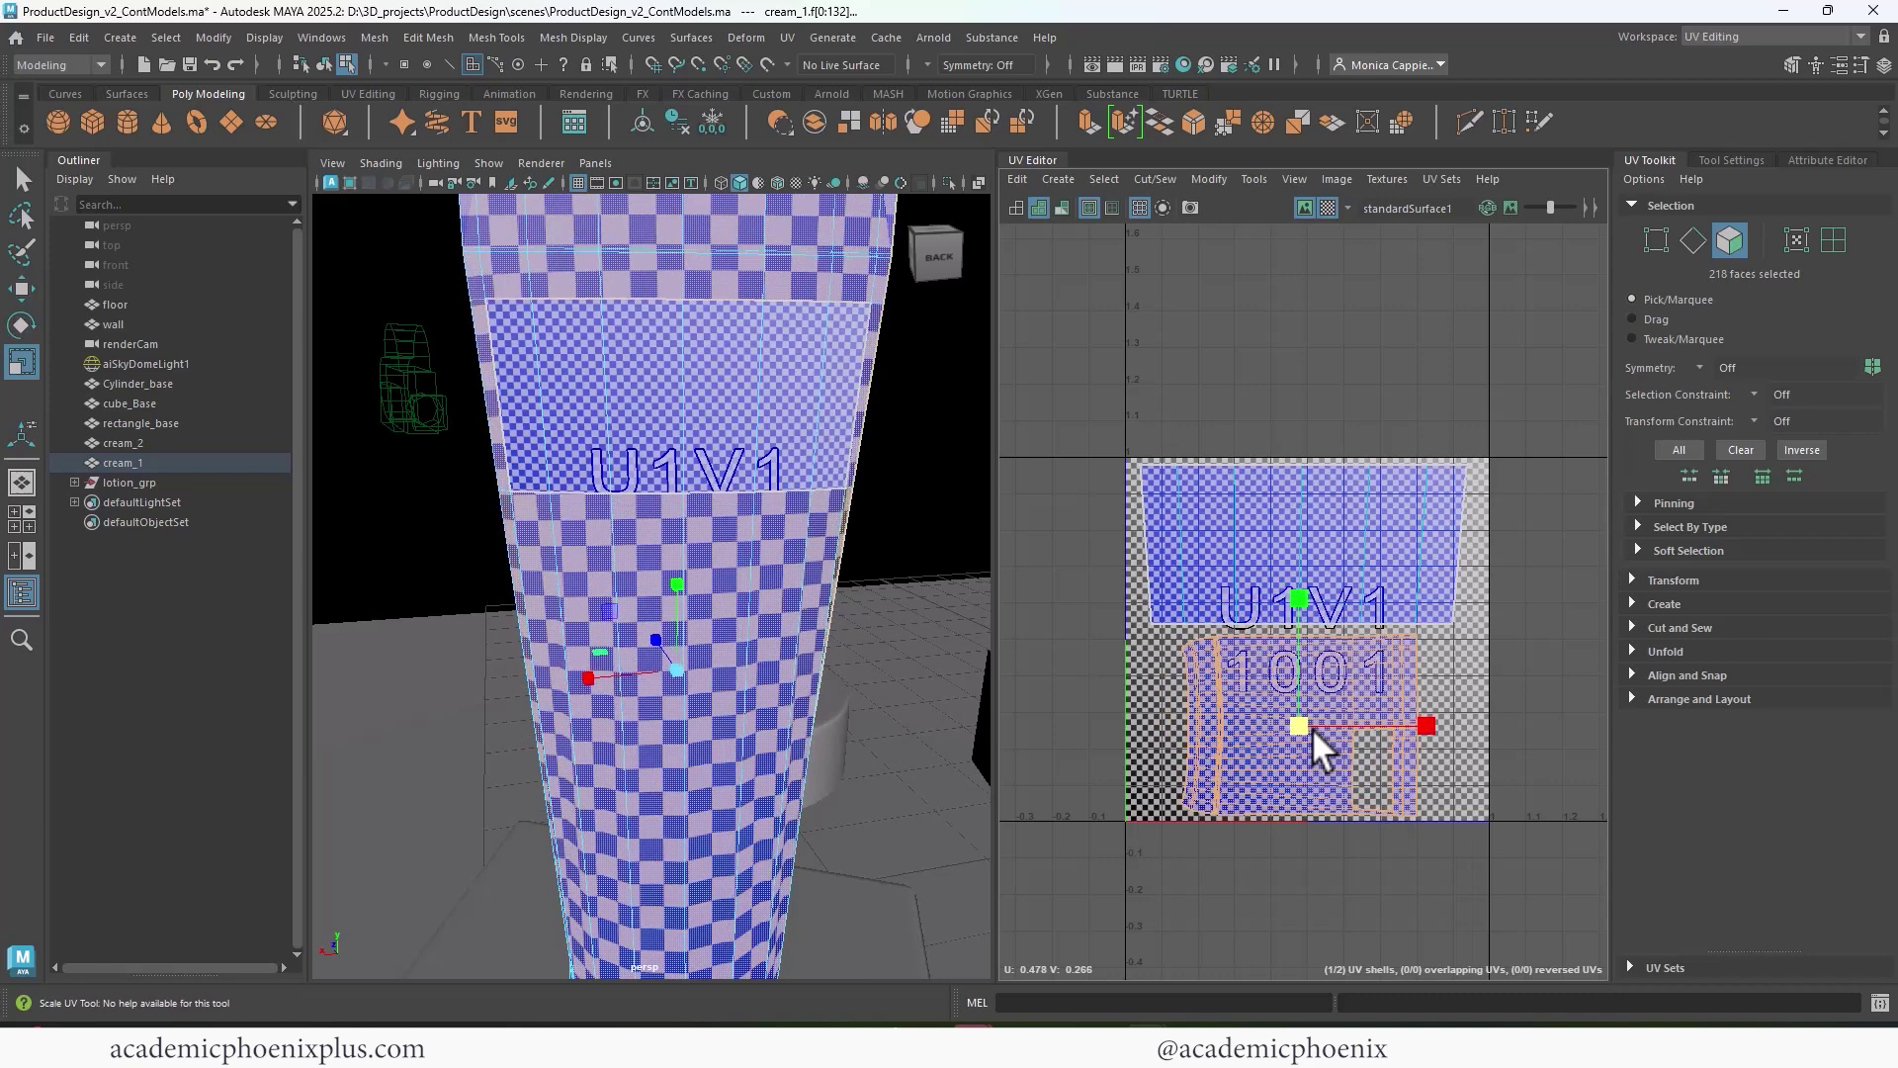
key(w)
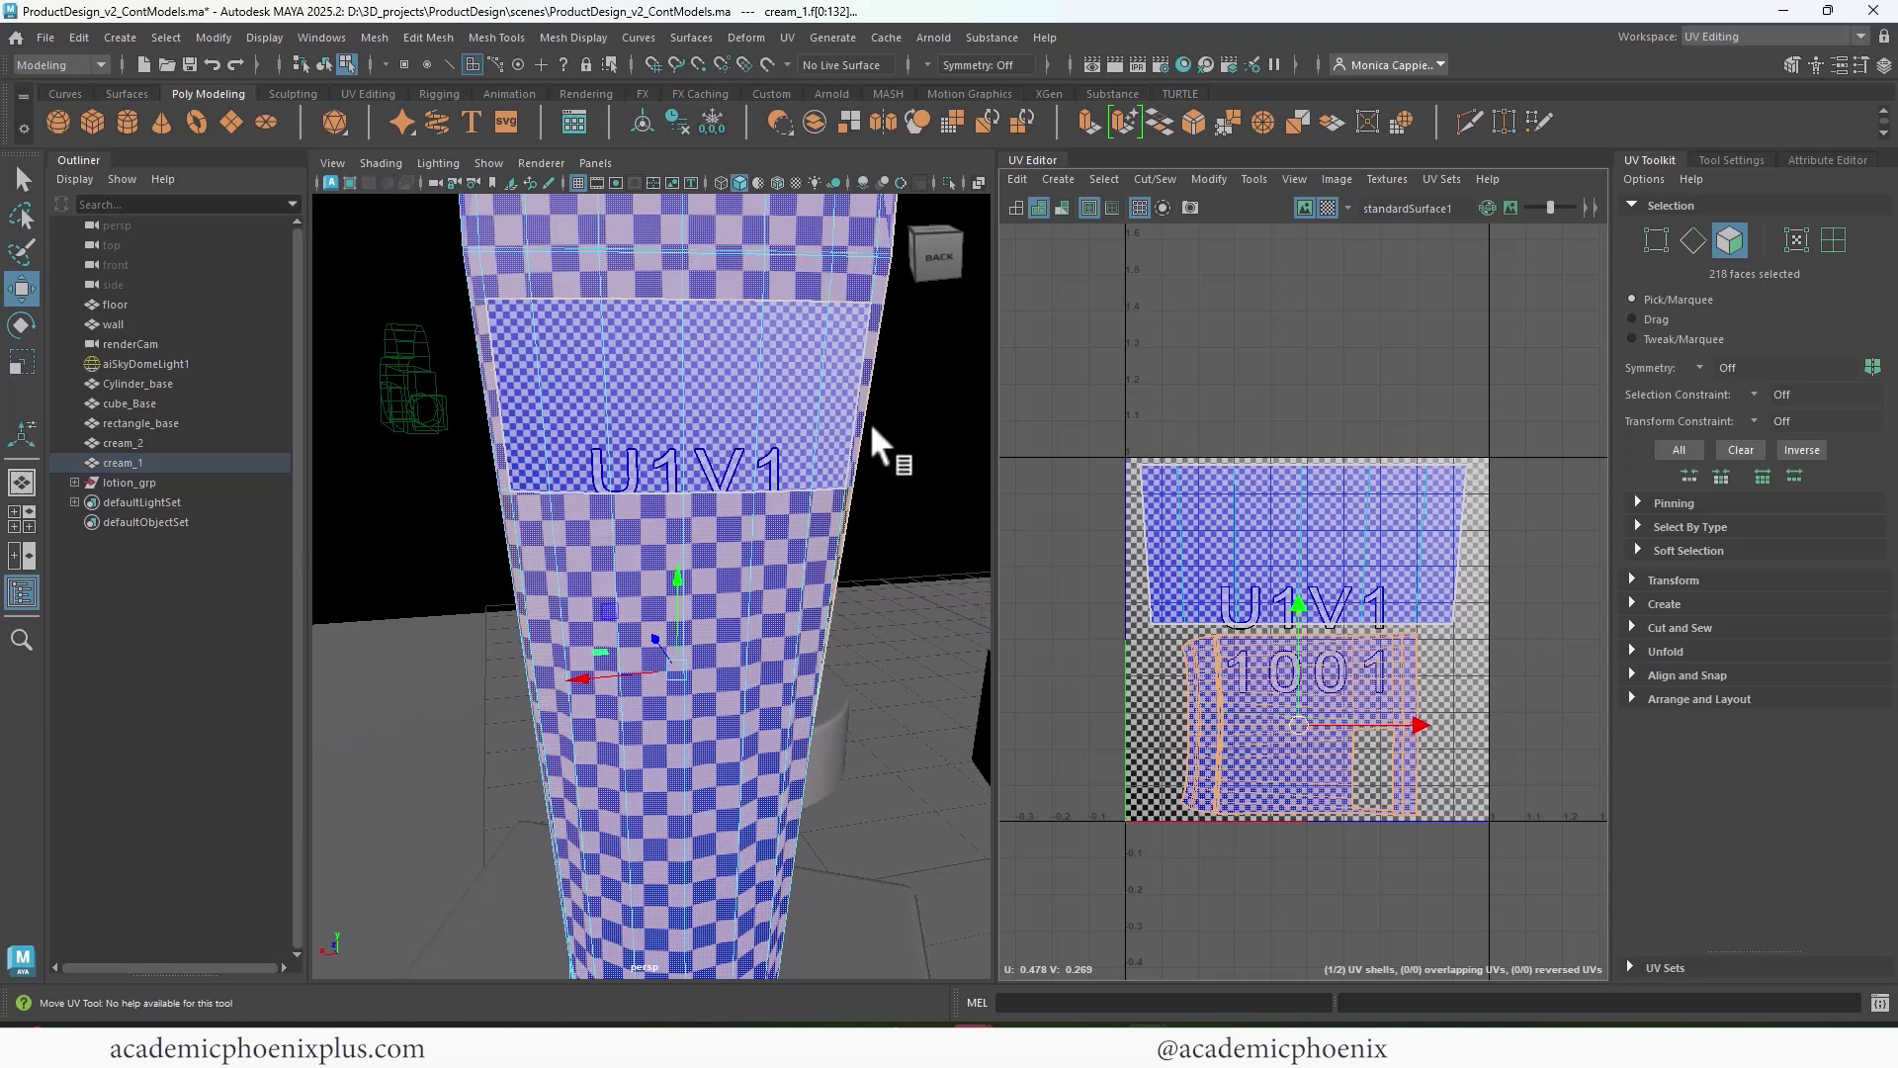
- Rotate the whole tube about its vertical axis until its back label area faces the front, and freeze its transformations
right_drag(799, 431, 959, 391)
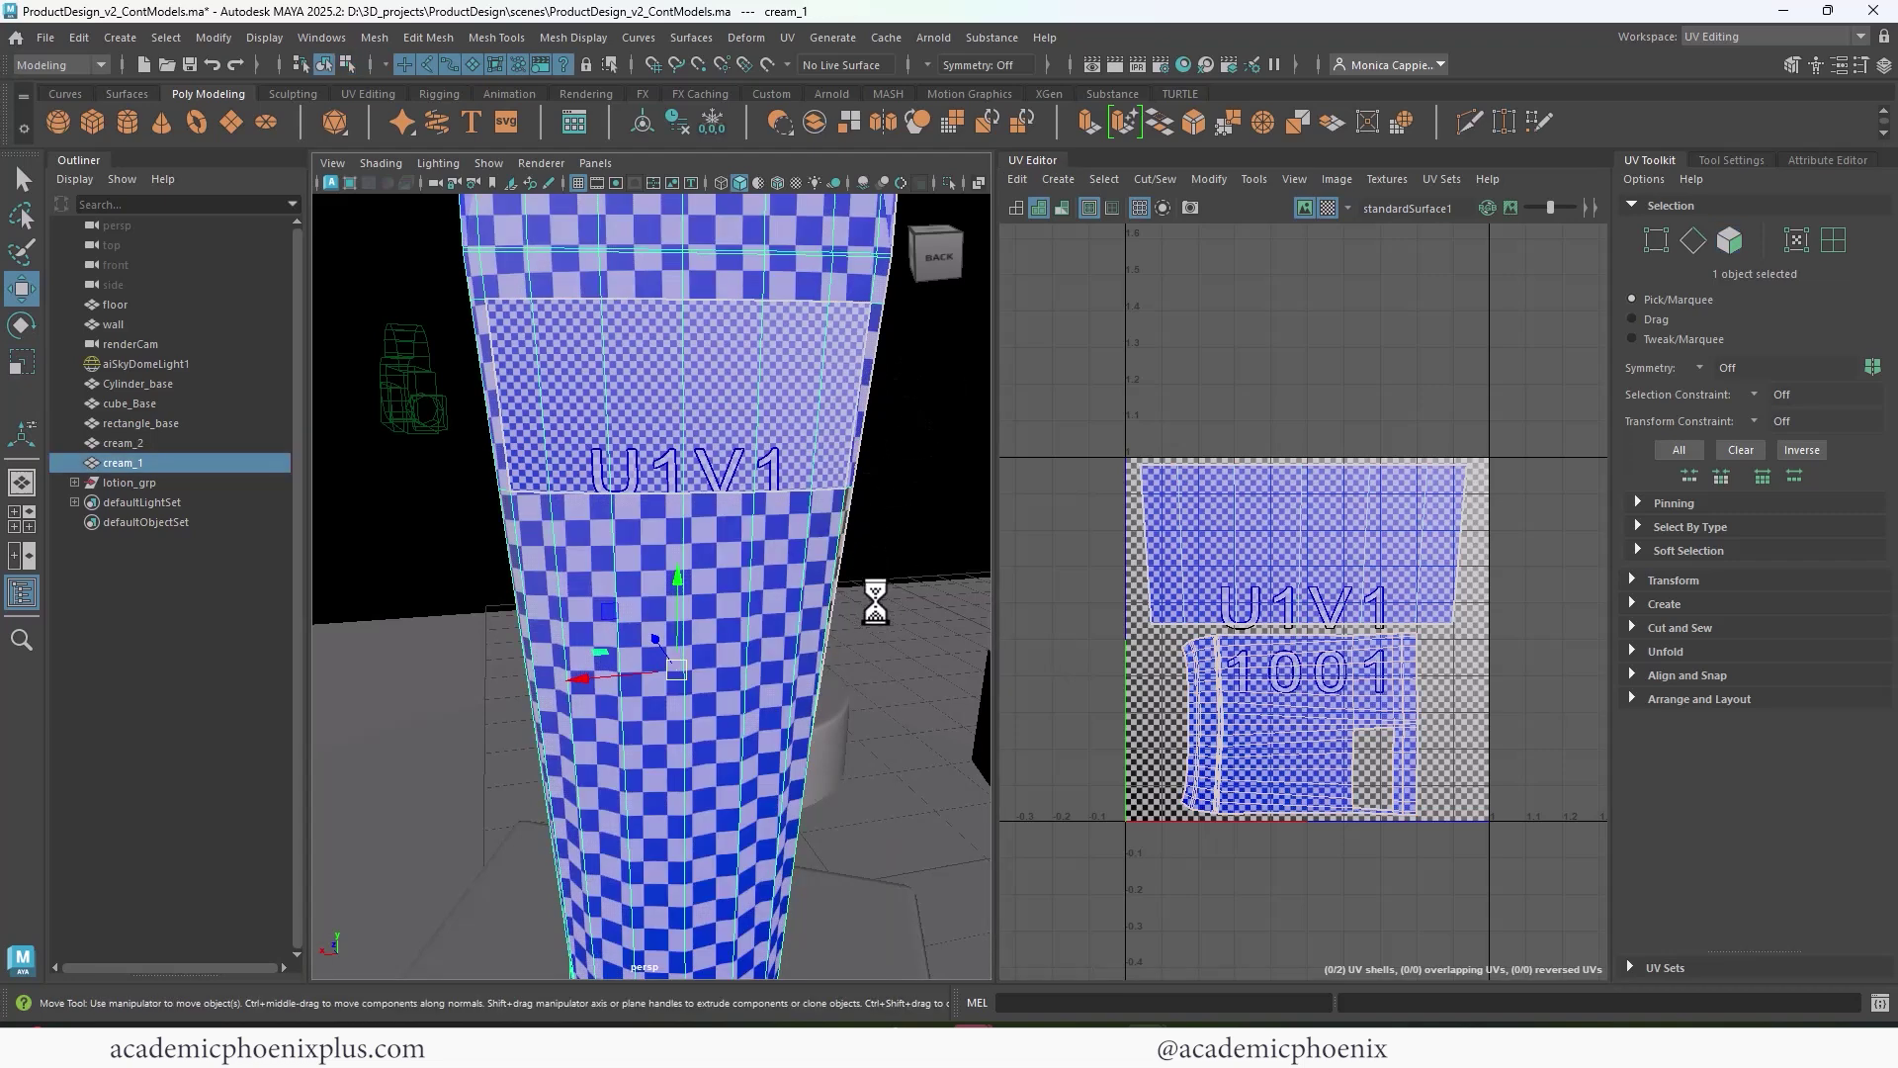
alt+drag(860, 555, 848, 644)
key(e)
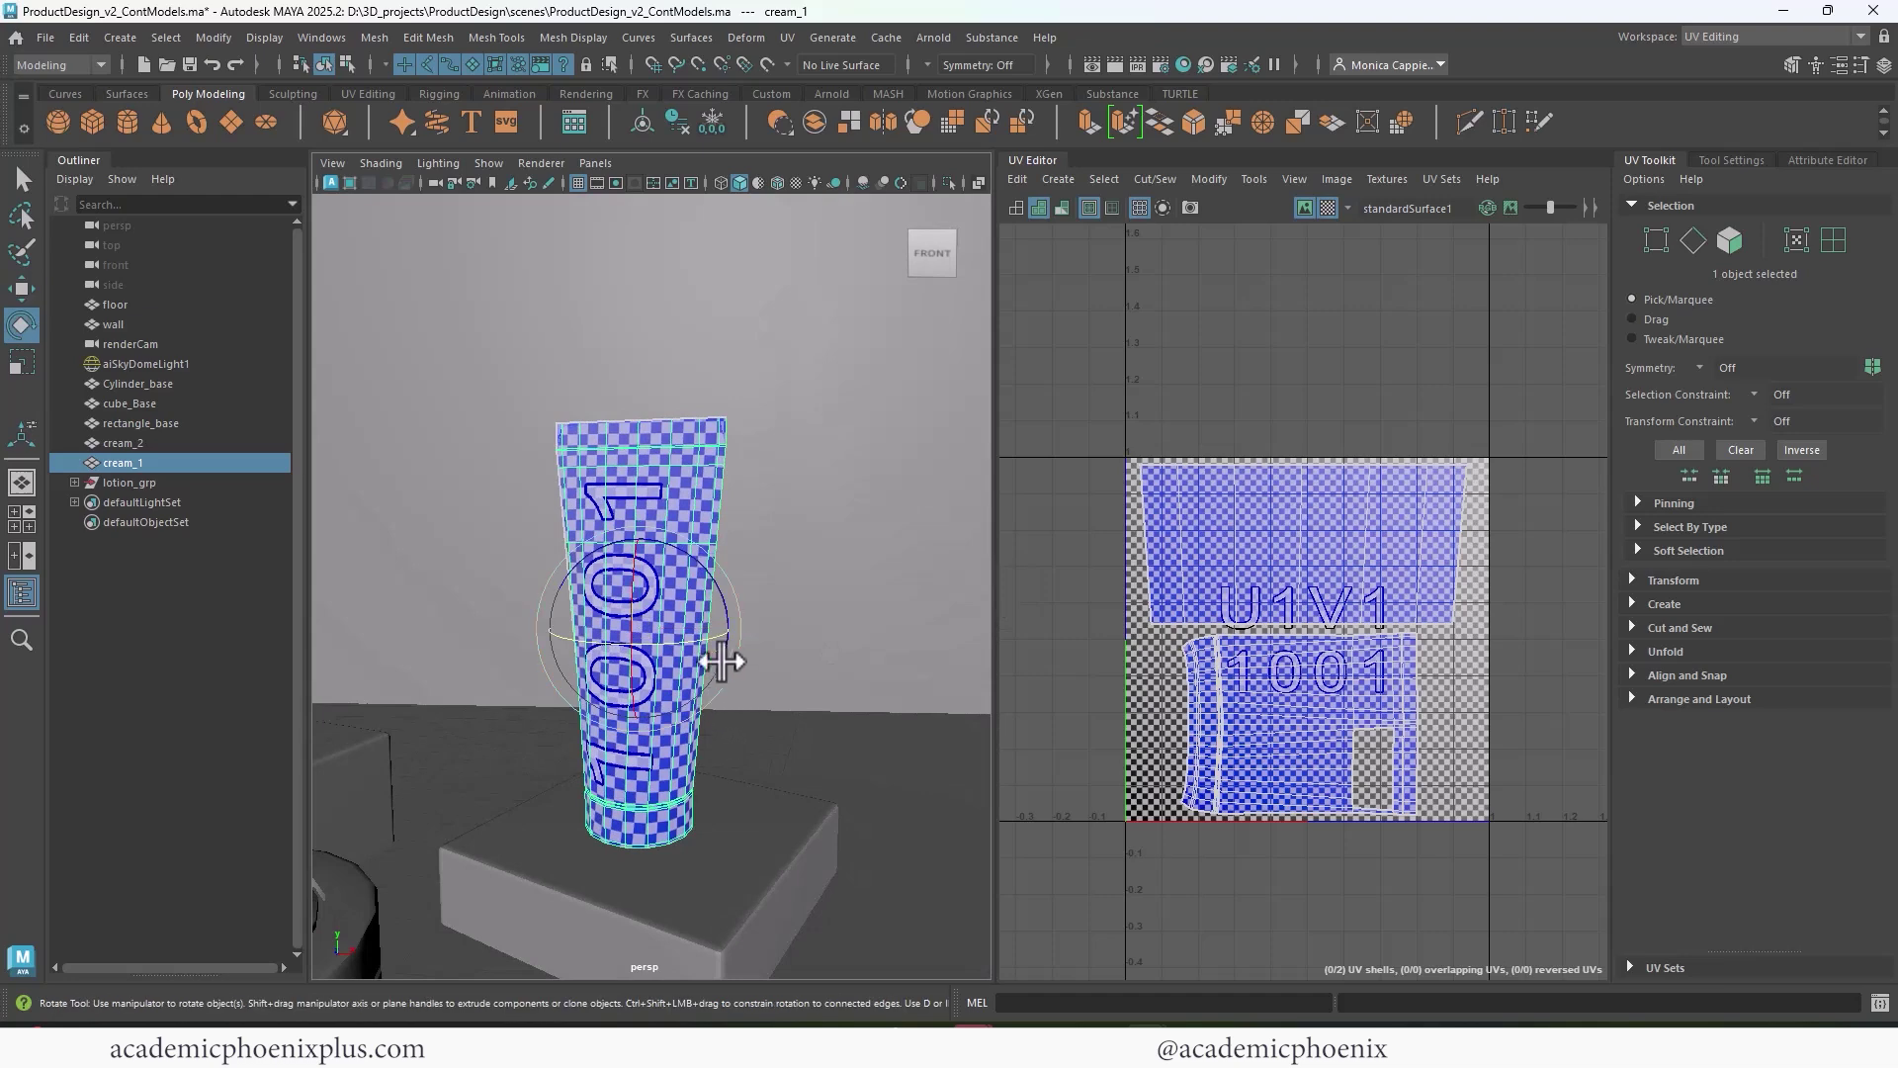
drag(672, 642, 614, 654)
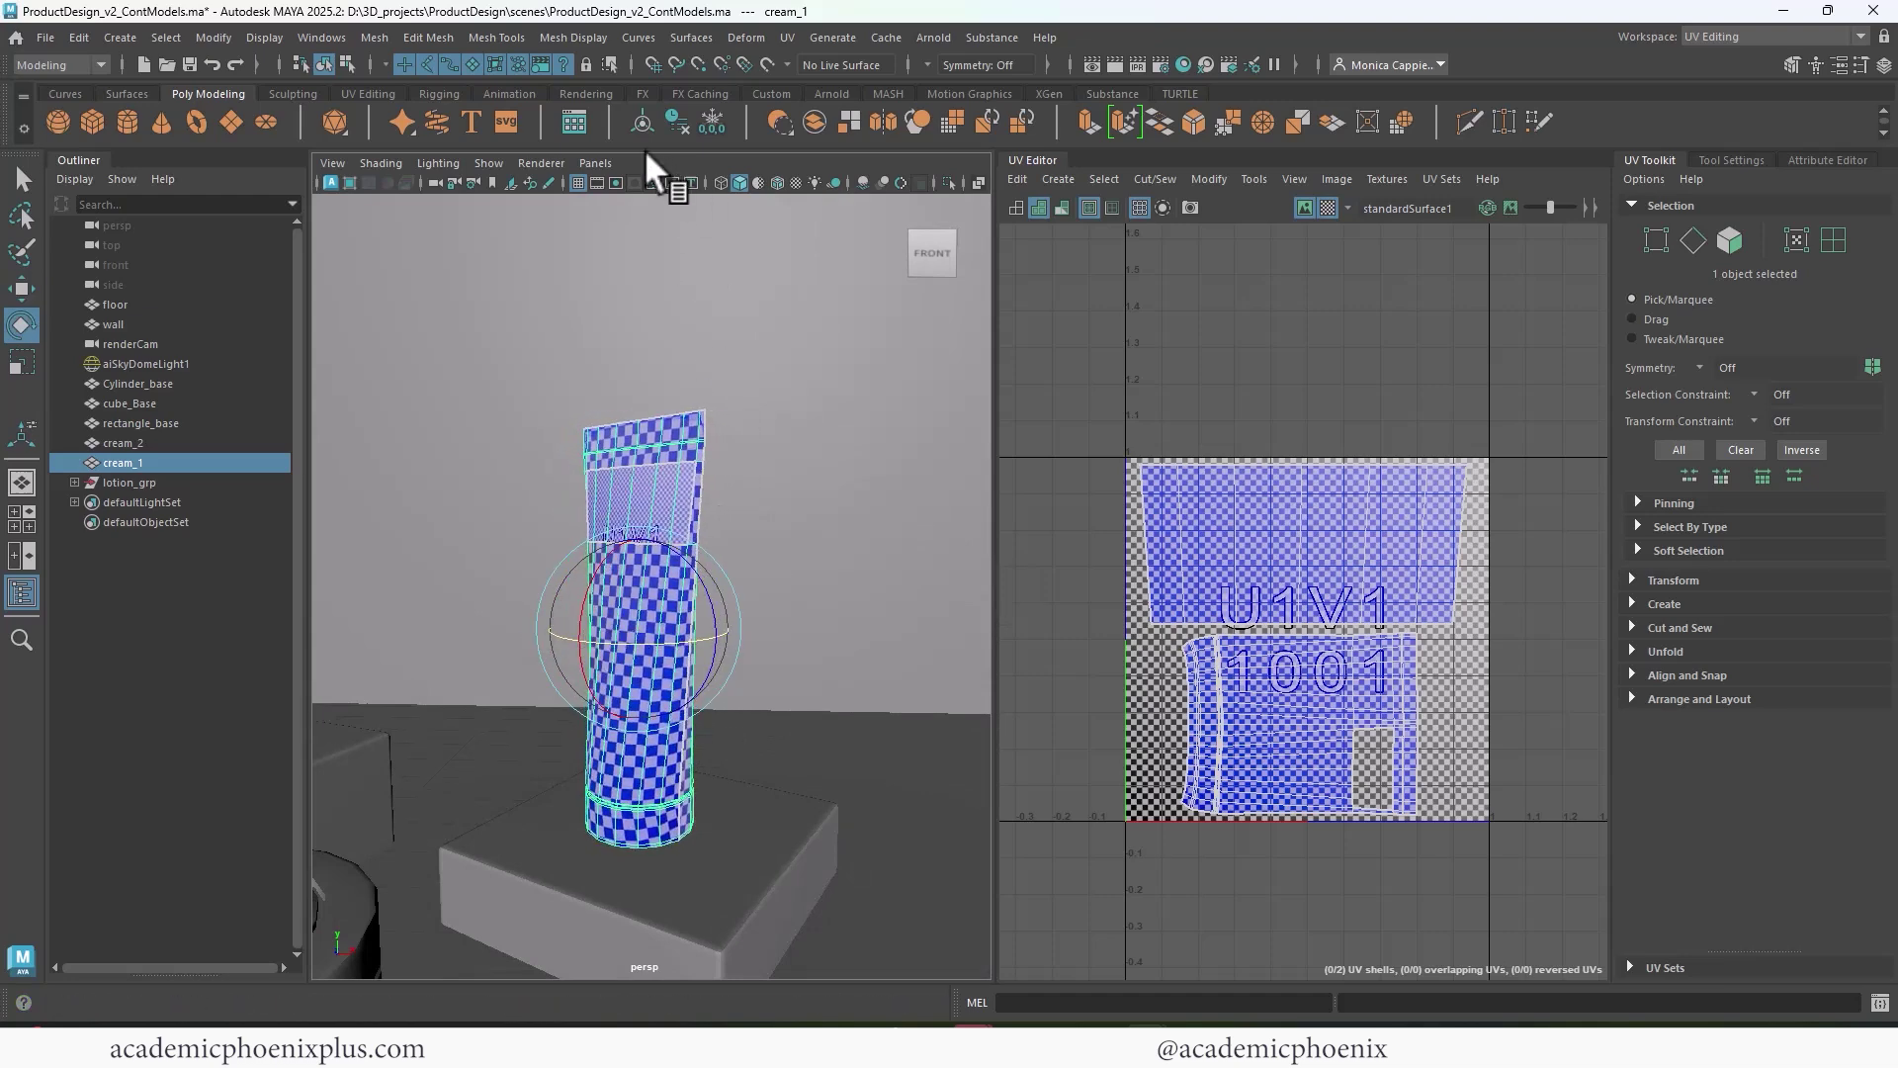
click(714, 121)
- Select the round cream jar and apply an automatic UV projection to it
alt+right_drag(763, 552, 656, 543)
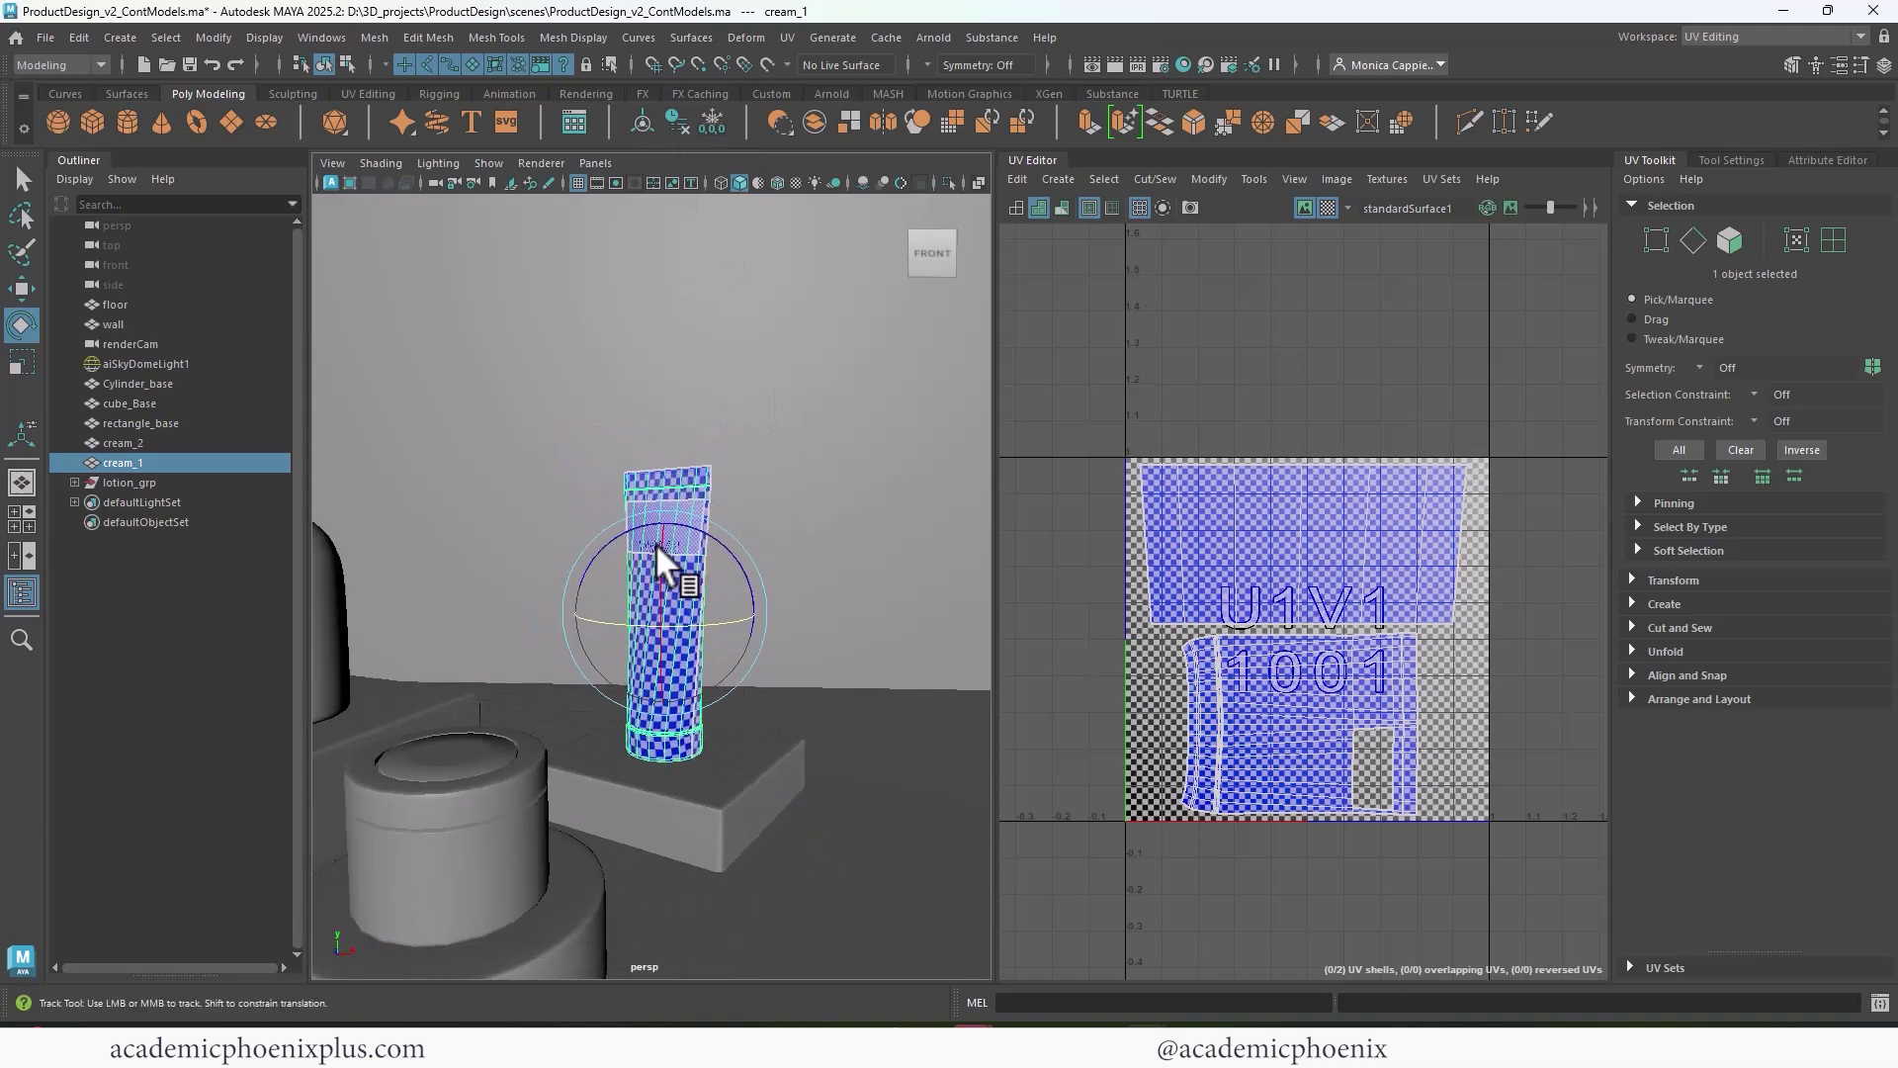
alt+middle_drag(655, 543, 761, 574)
click(767, 602)
alt+drag(767, 602, 668, 639)
key(f)
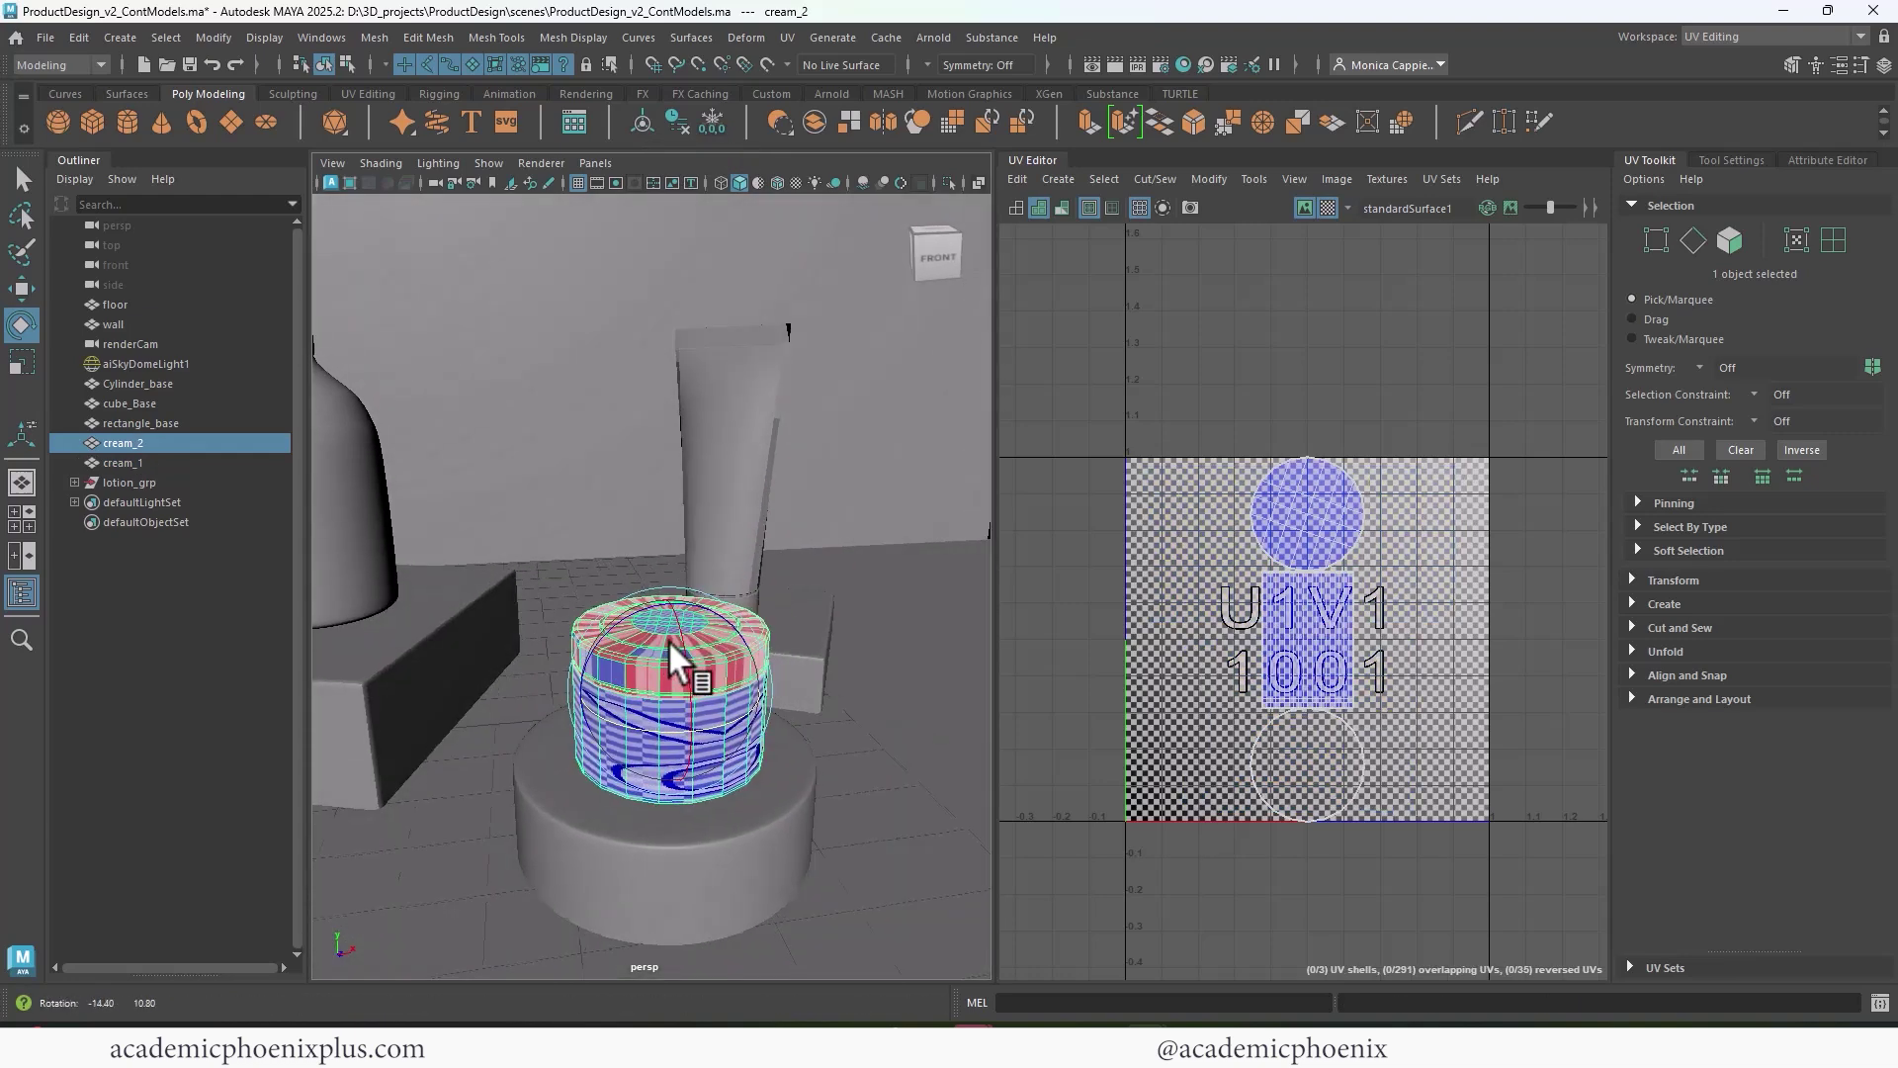
click(781, 37)
click(855, 178)
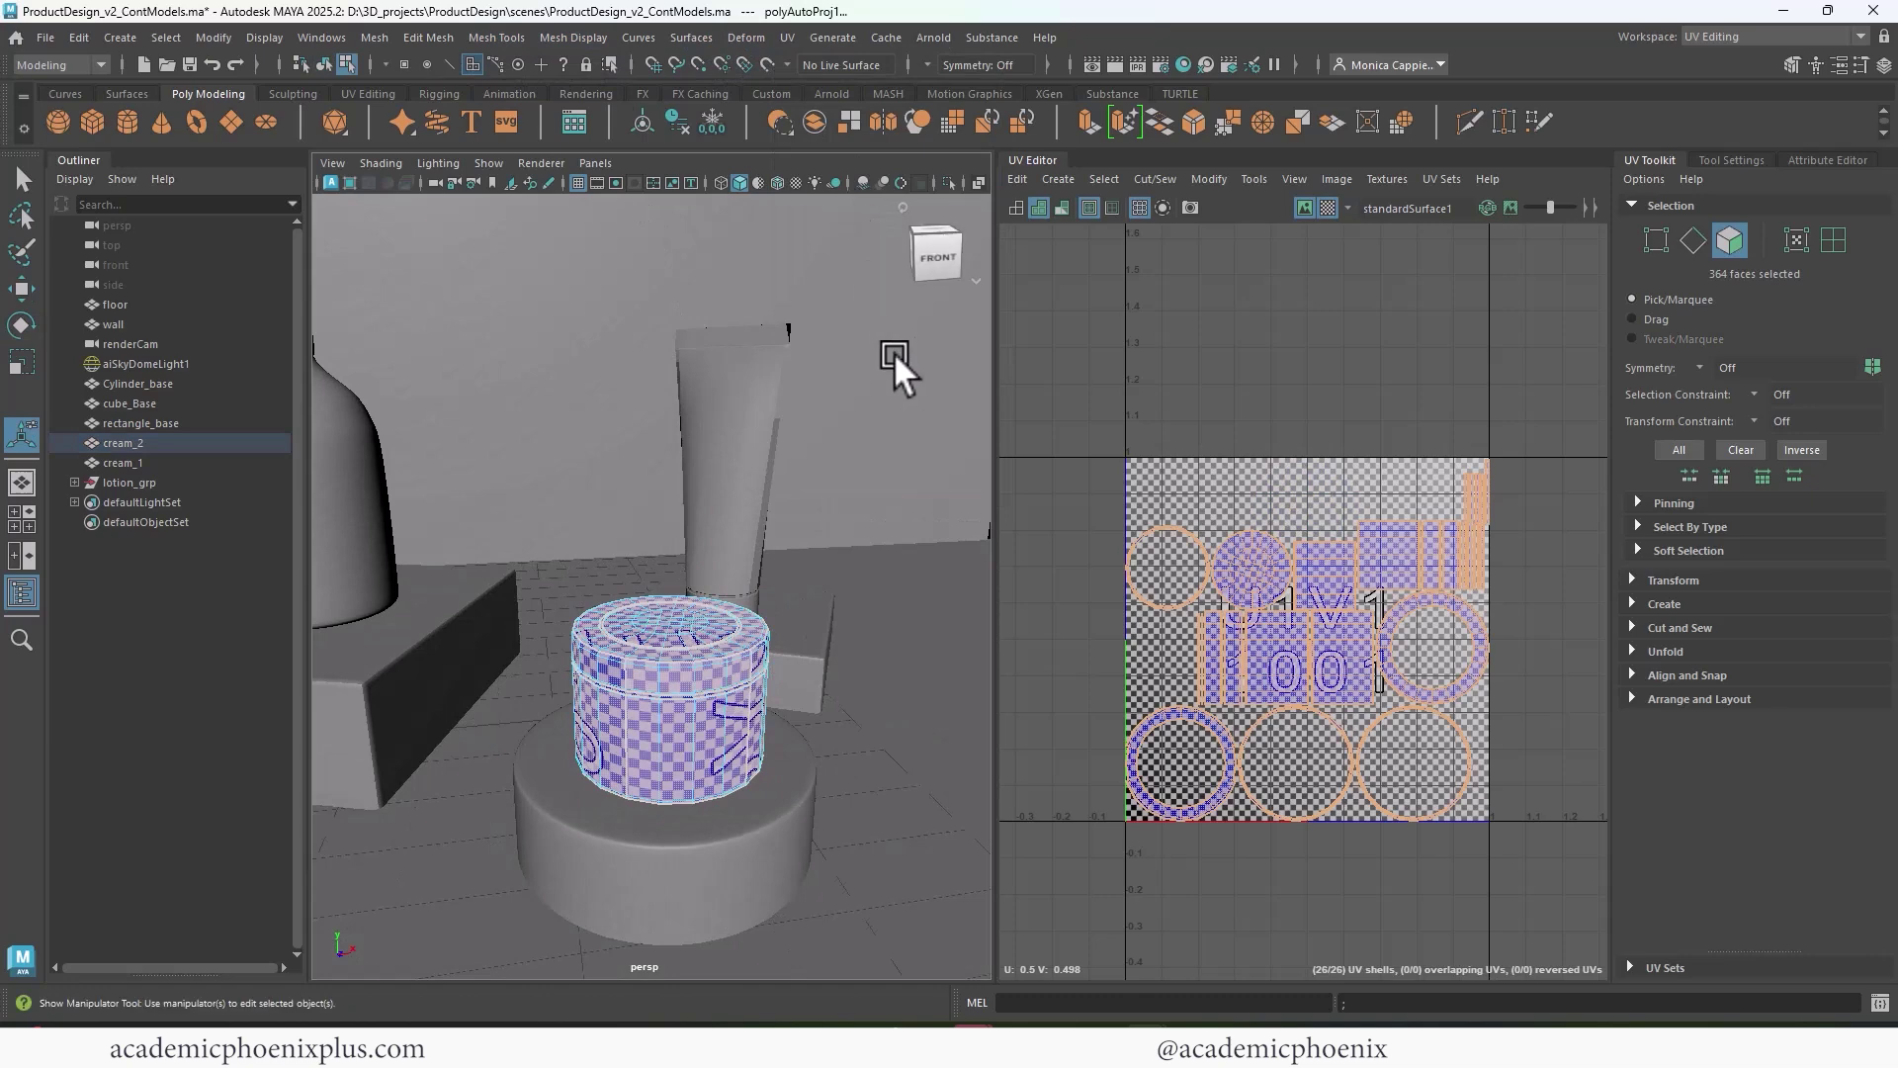
- Switch to the four-view layout and frame the cream jar in the orthographic side view
alt+drag(738, 671, 720, 615)
alt+right_drag(720, 615, 745, 560)
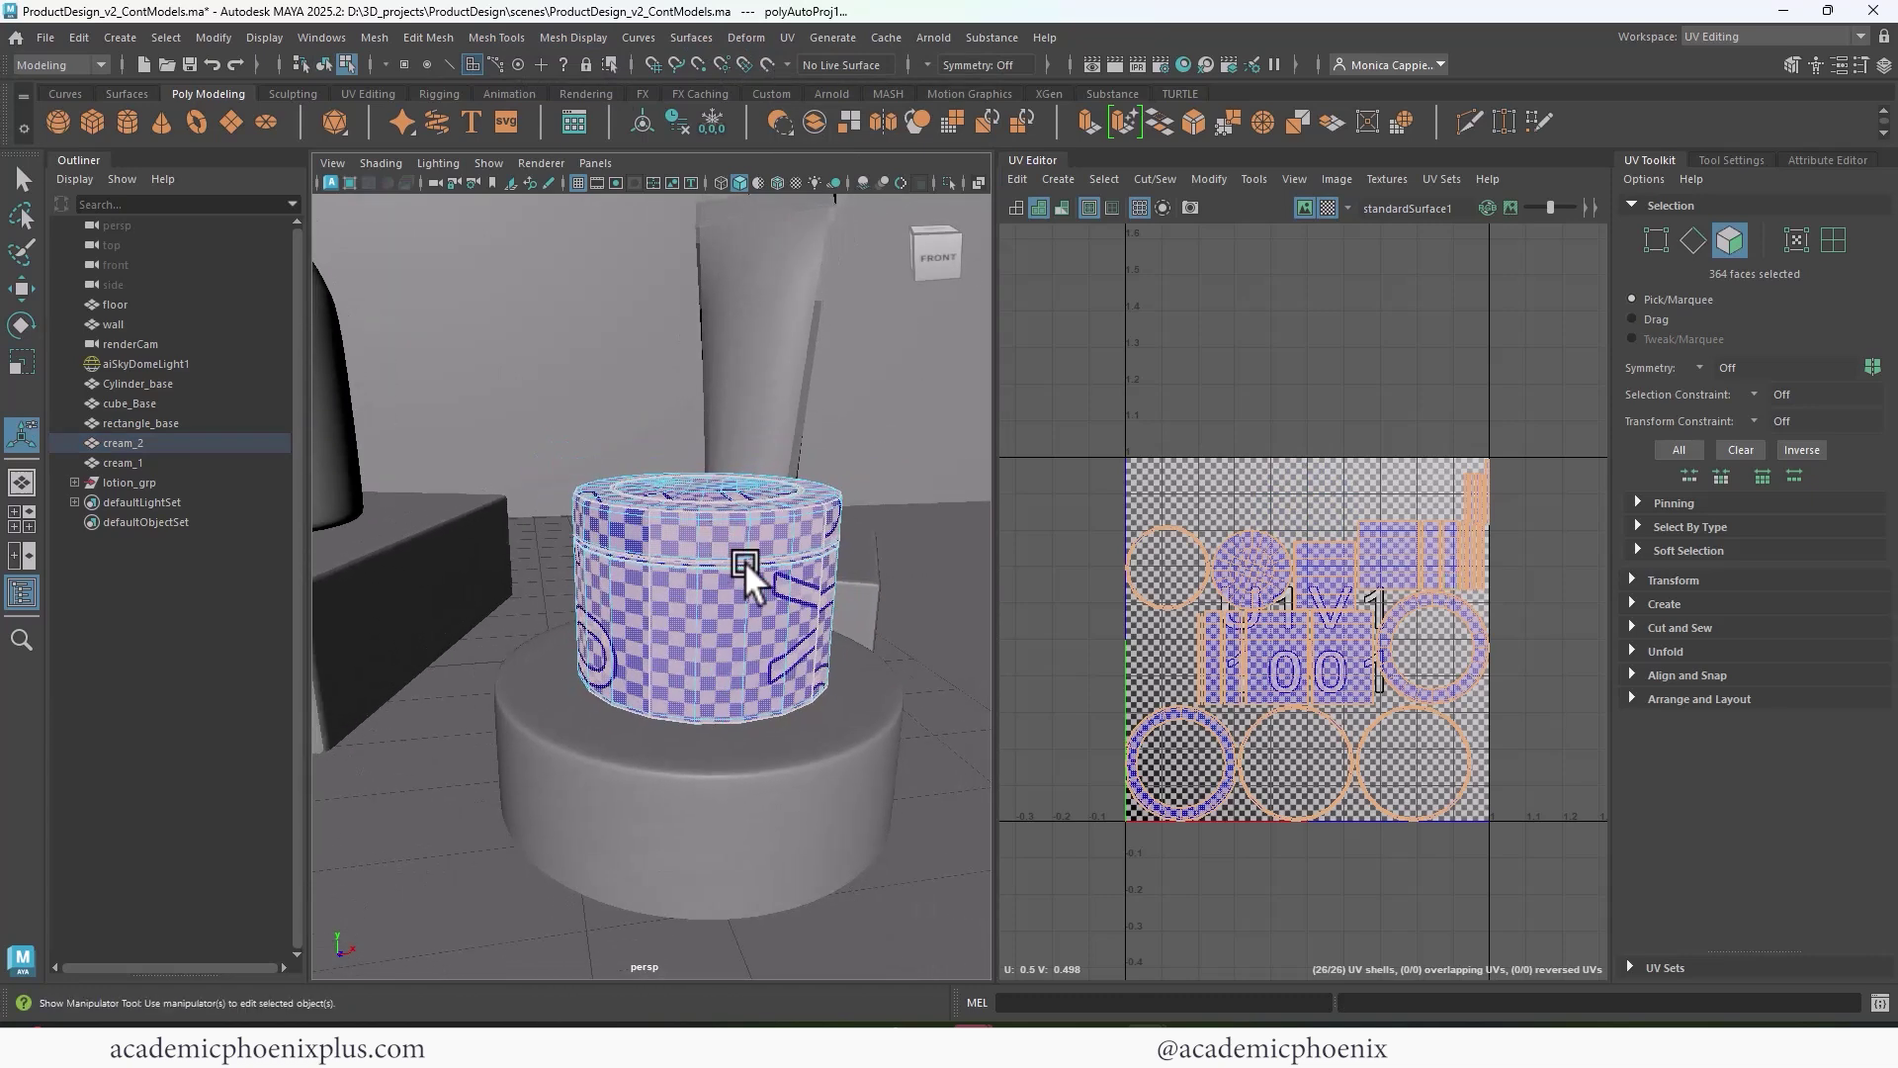
alt+drag(724, 622, 690, 603)
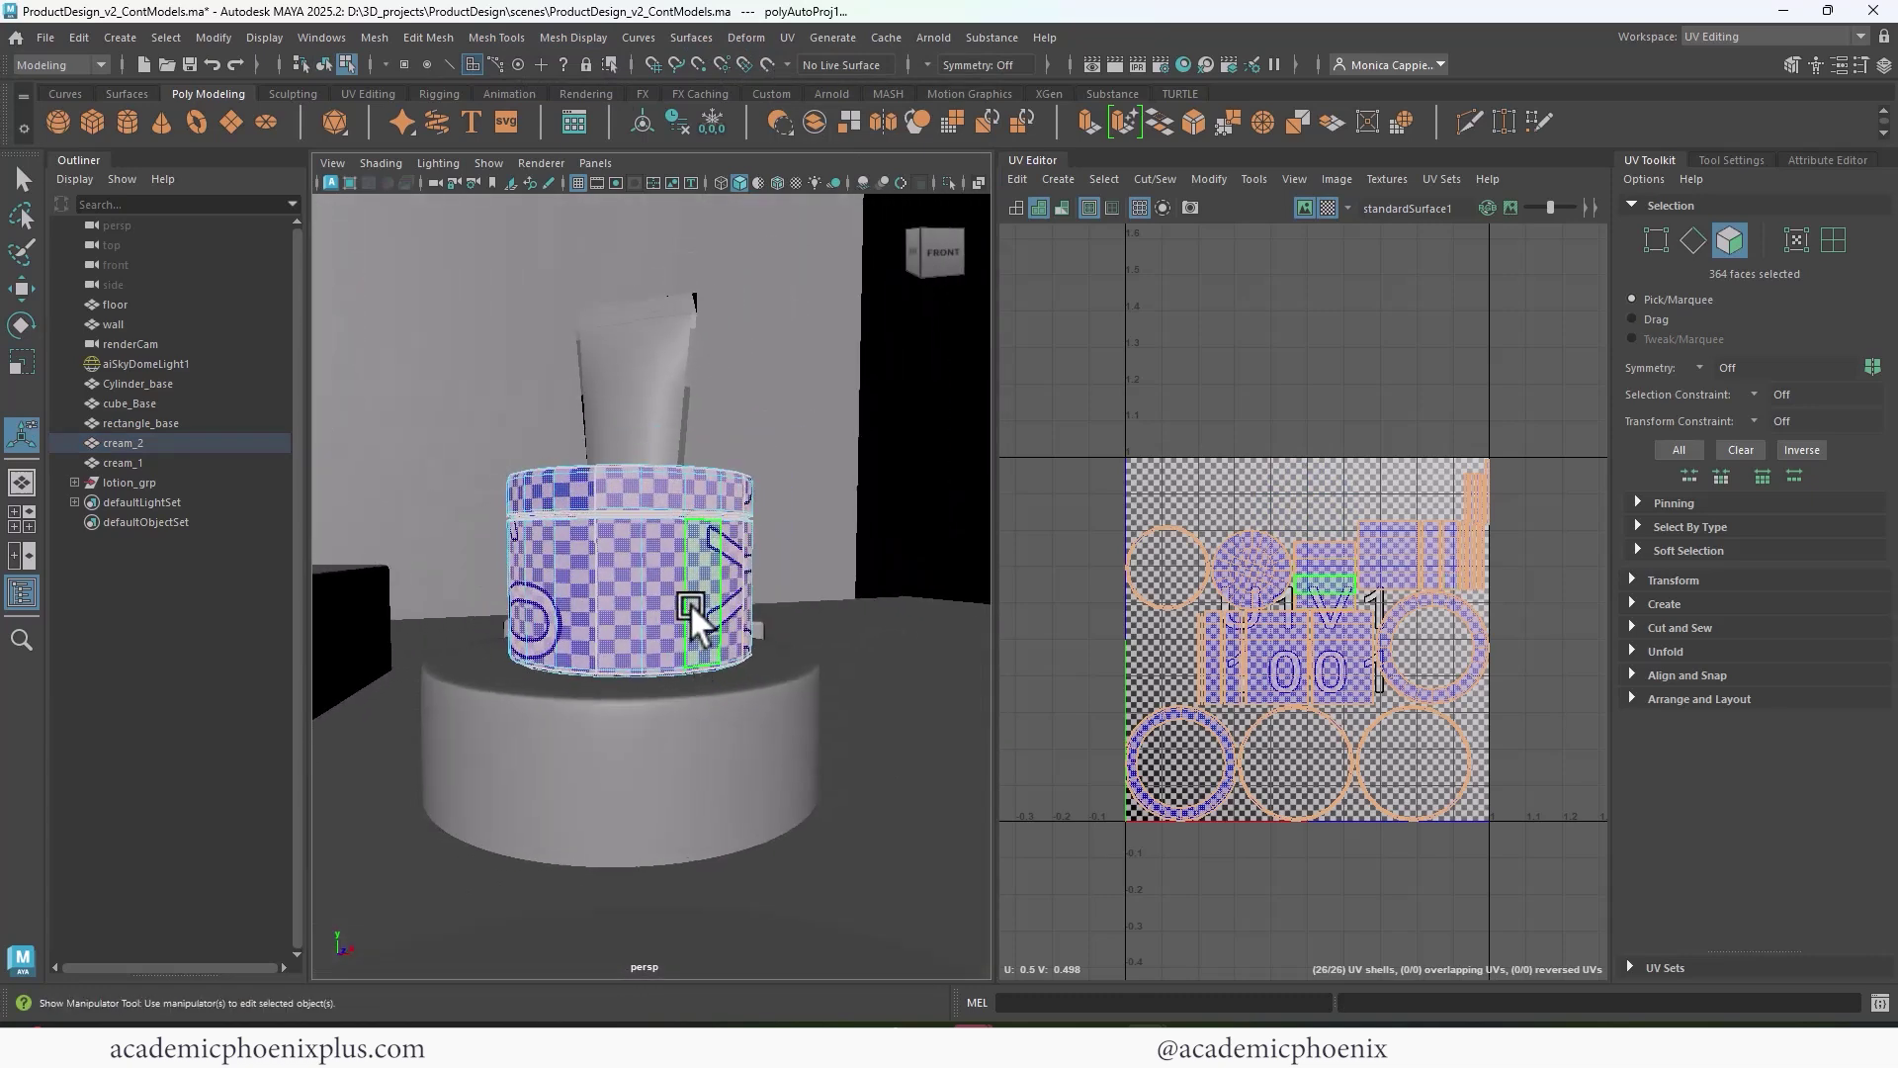
right_drag(690, 604, 708, 506)
alt+drag(707, 506, 643, 592)
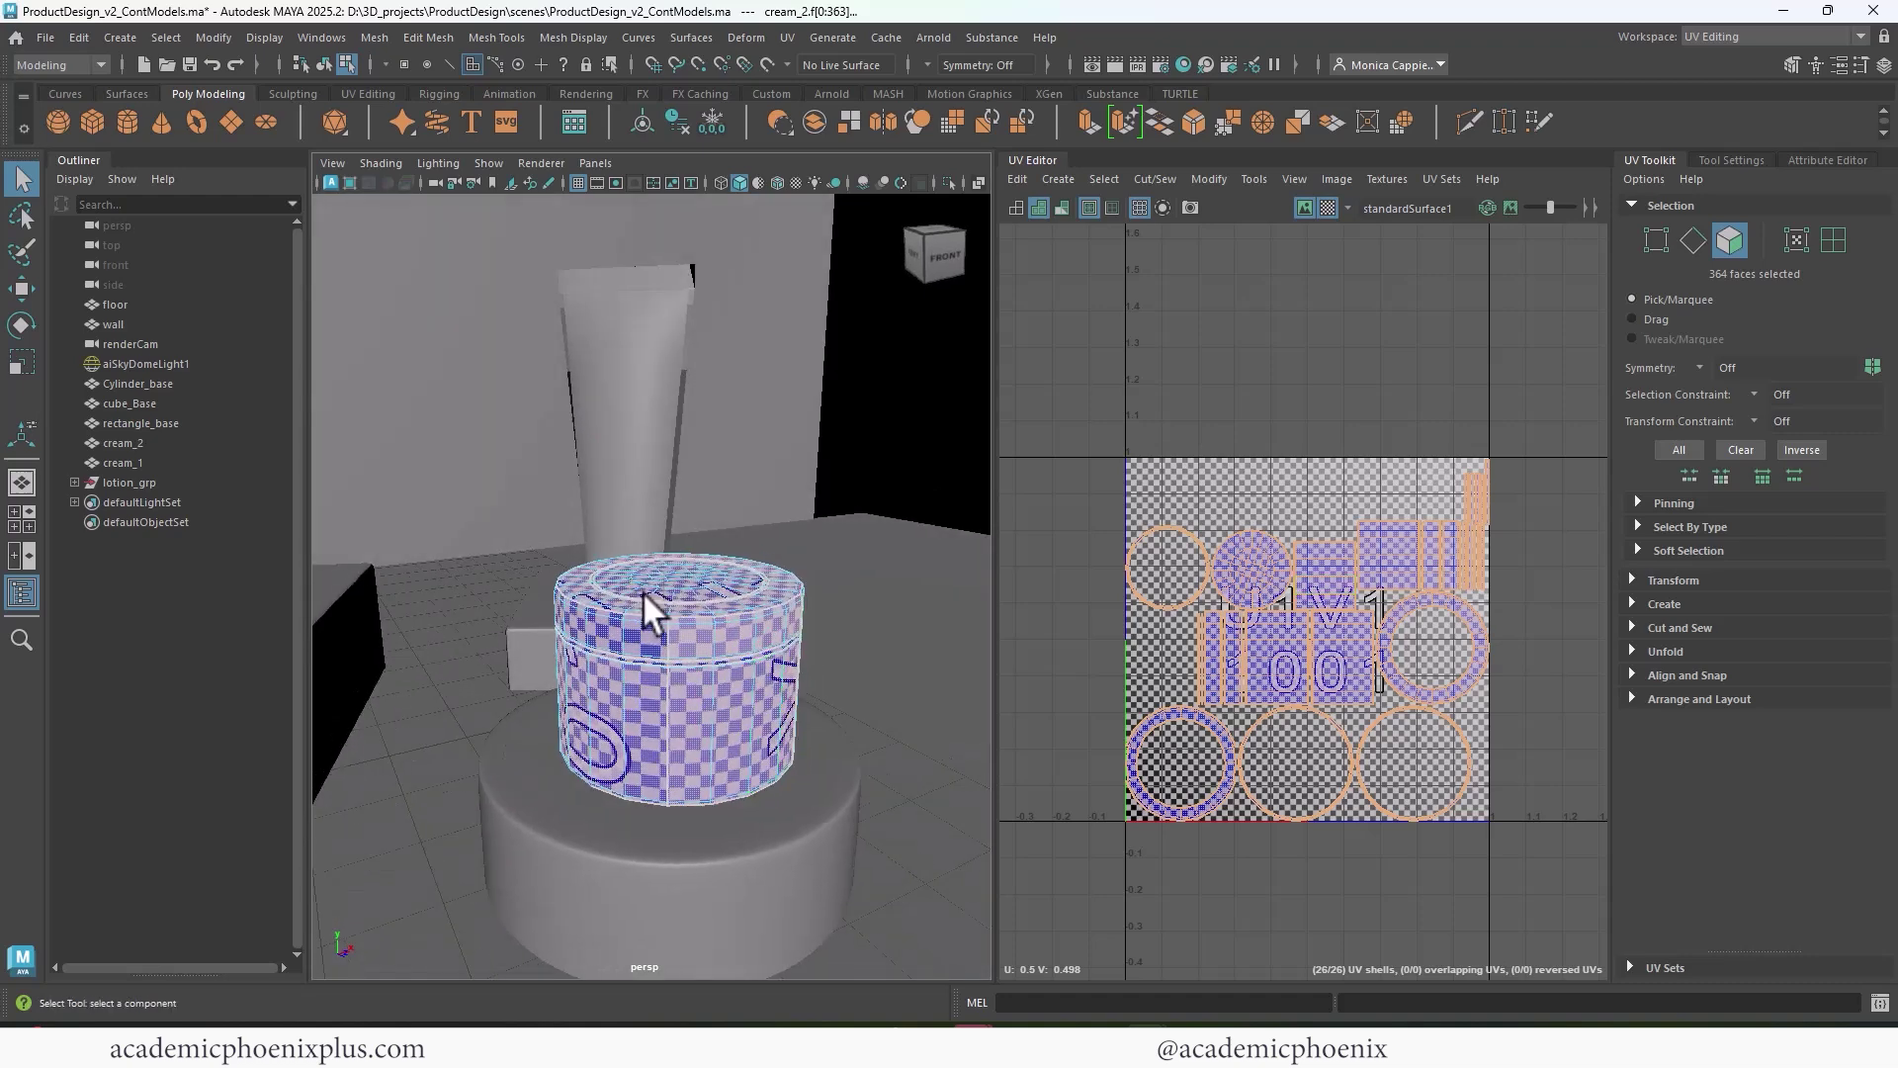
key(space)
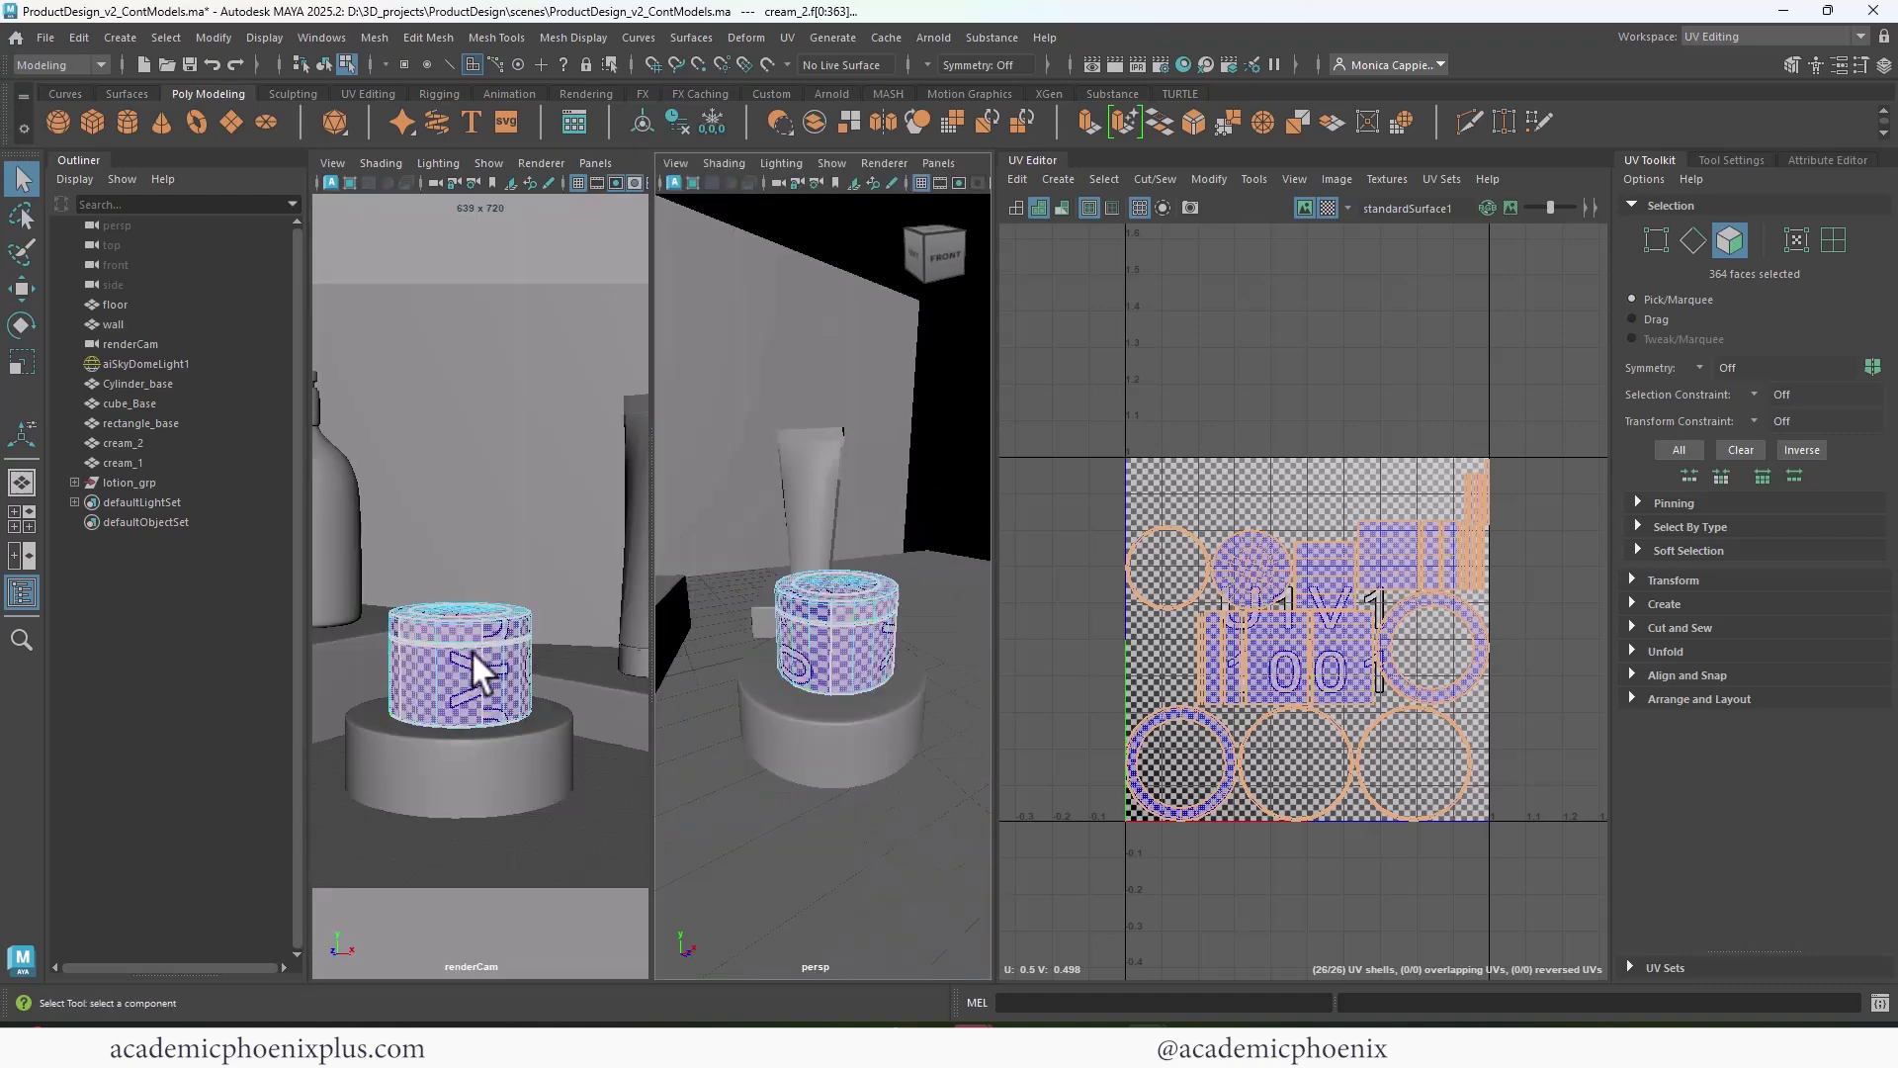
key(space)
key(space)
key(f)
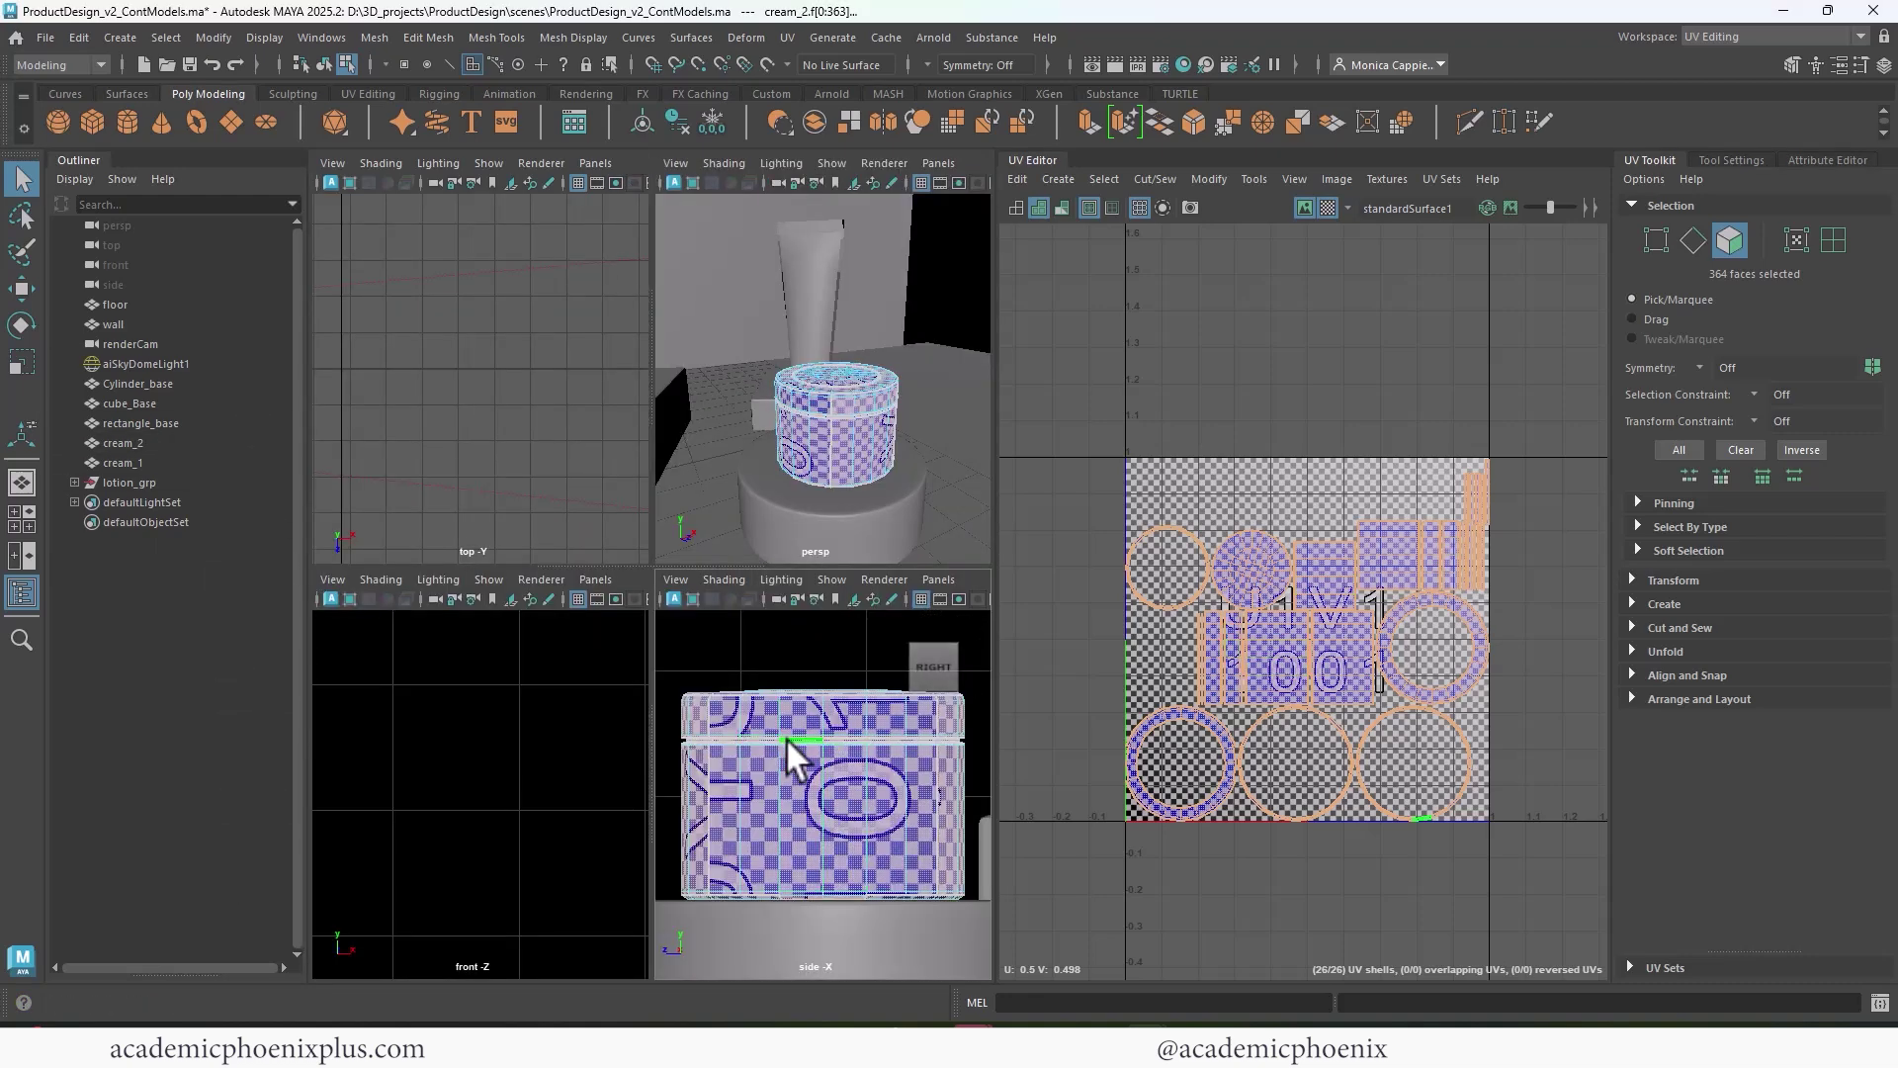
- Reduce the jar's face selection to the side walls of the lid and body, and apply a cylindrical UV projection
scroll(870, 817, down, 3)
drag(688, 698, 933, 875)
alt+right_drag(804, 790, 868, 788)
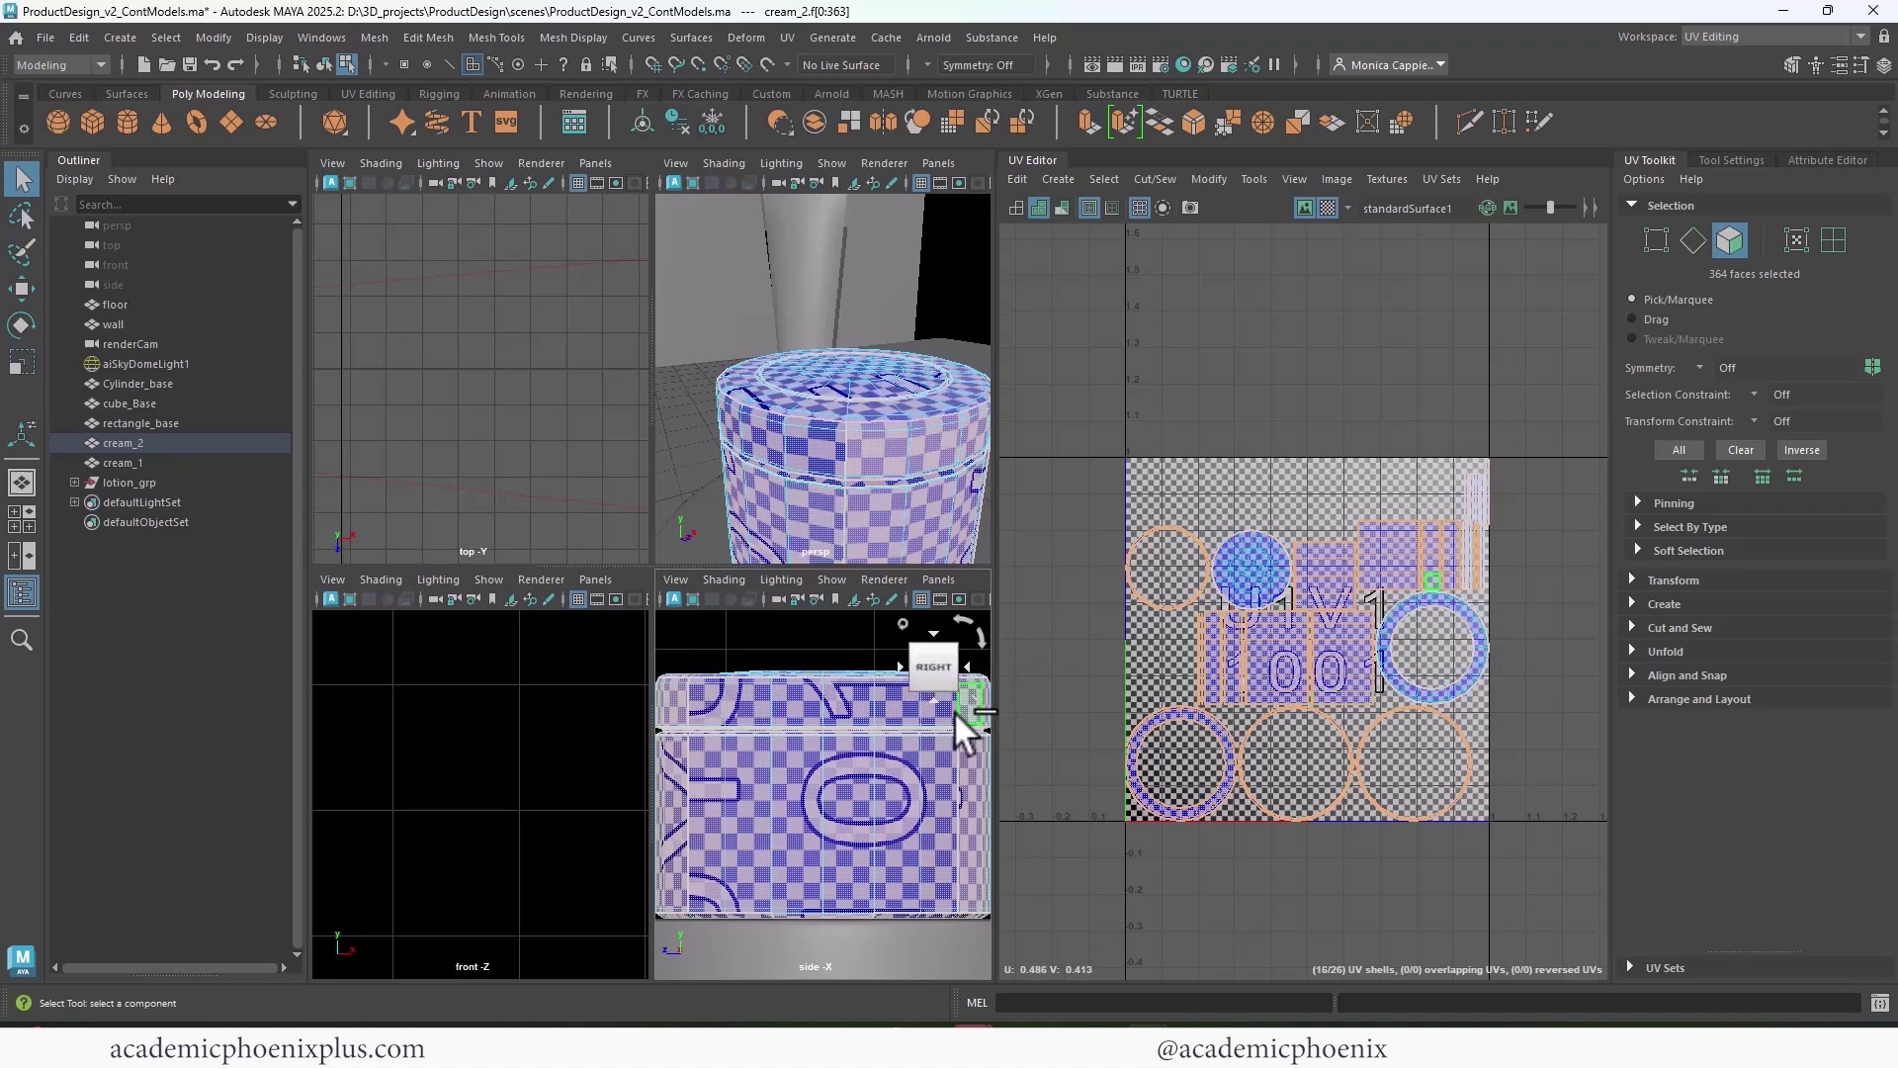
double_click(934, 742)
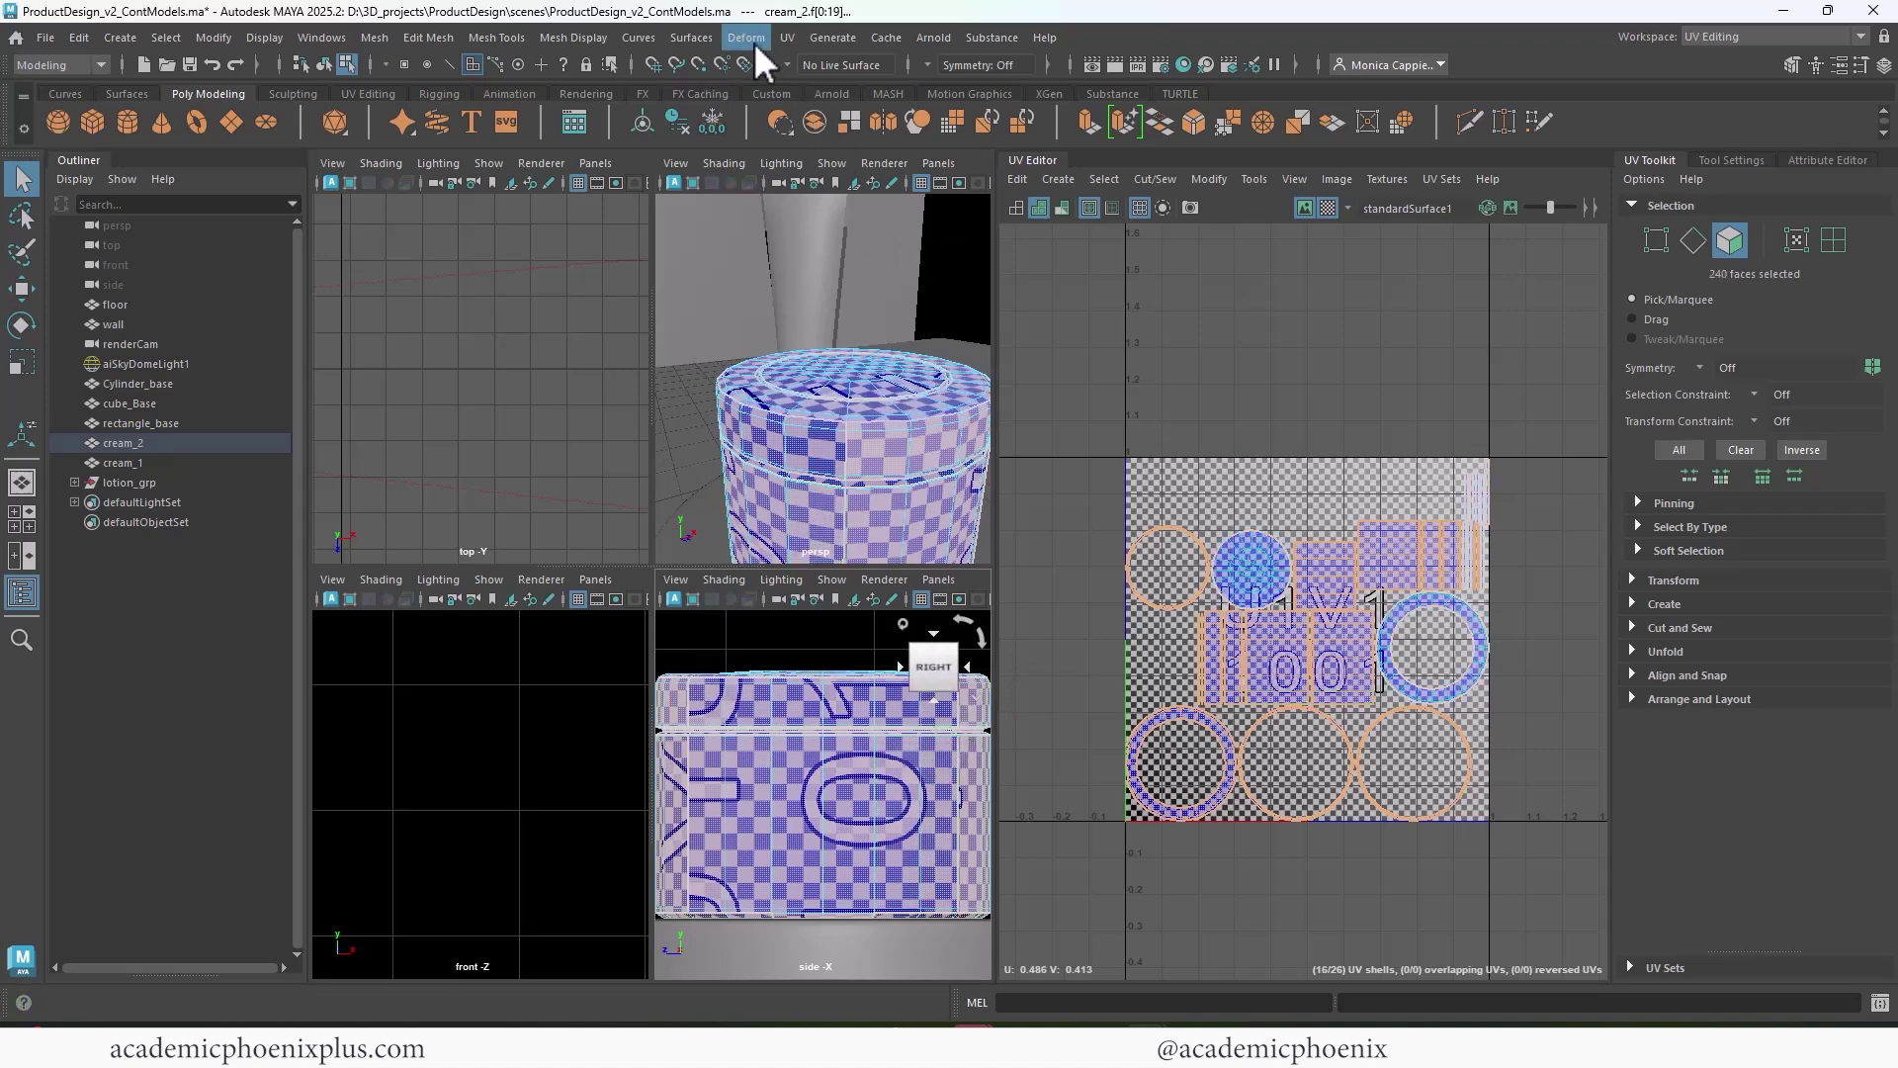
click(787, 40)
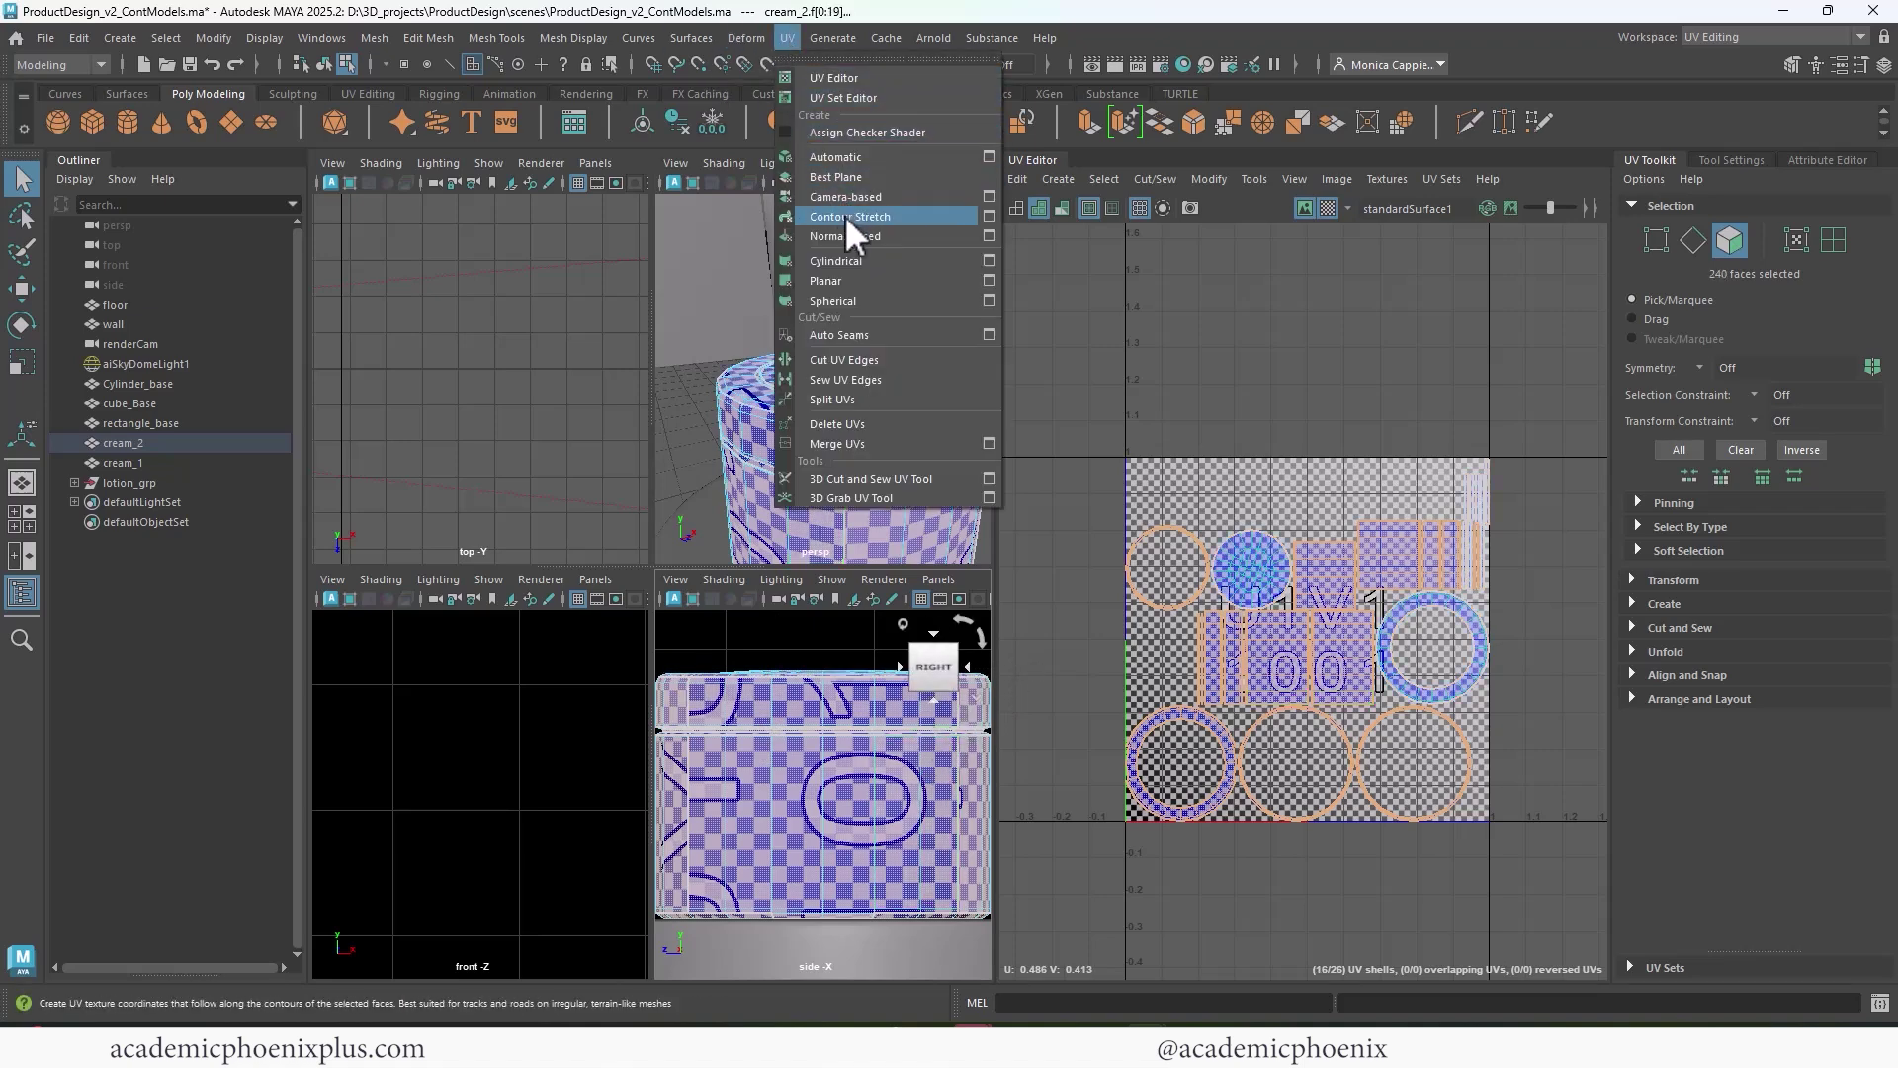
click(845, 260)
- Scale the jar's wall shells down to fit the 0 to 1 UV tile and unfold them
scroll(1291, 555, down, 3)
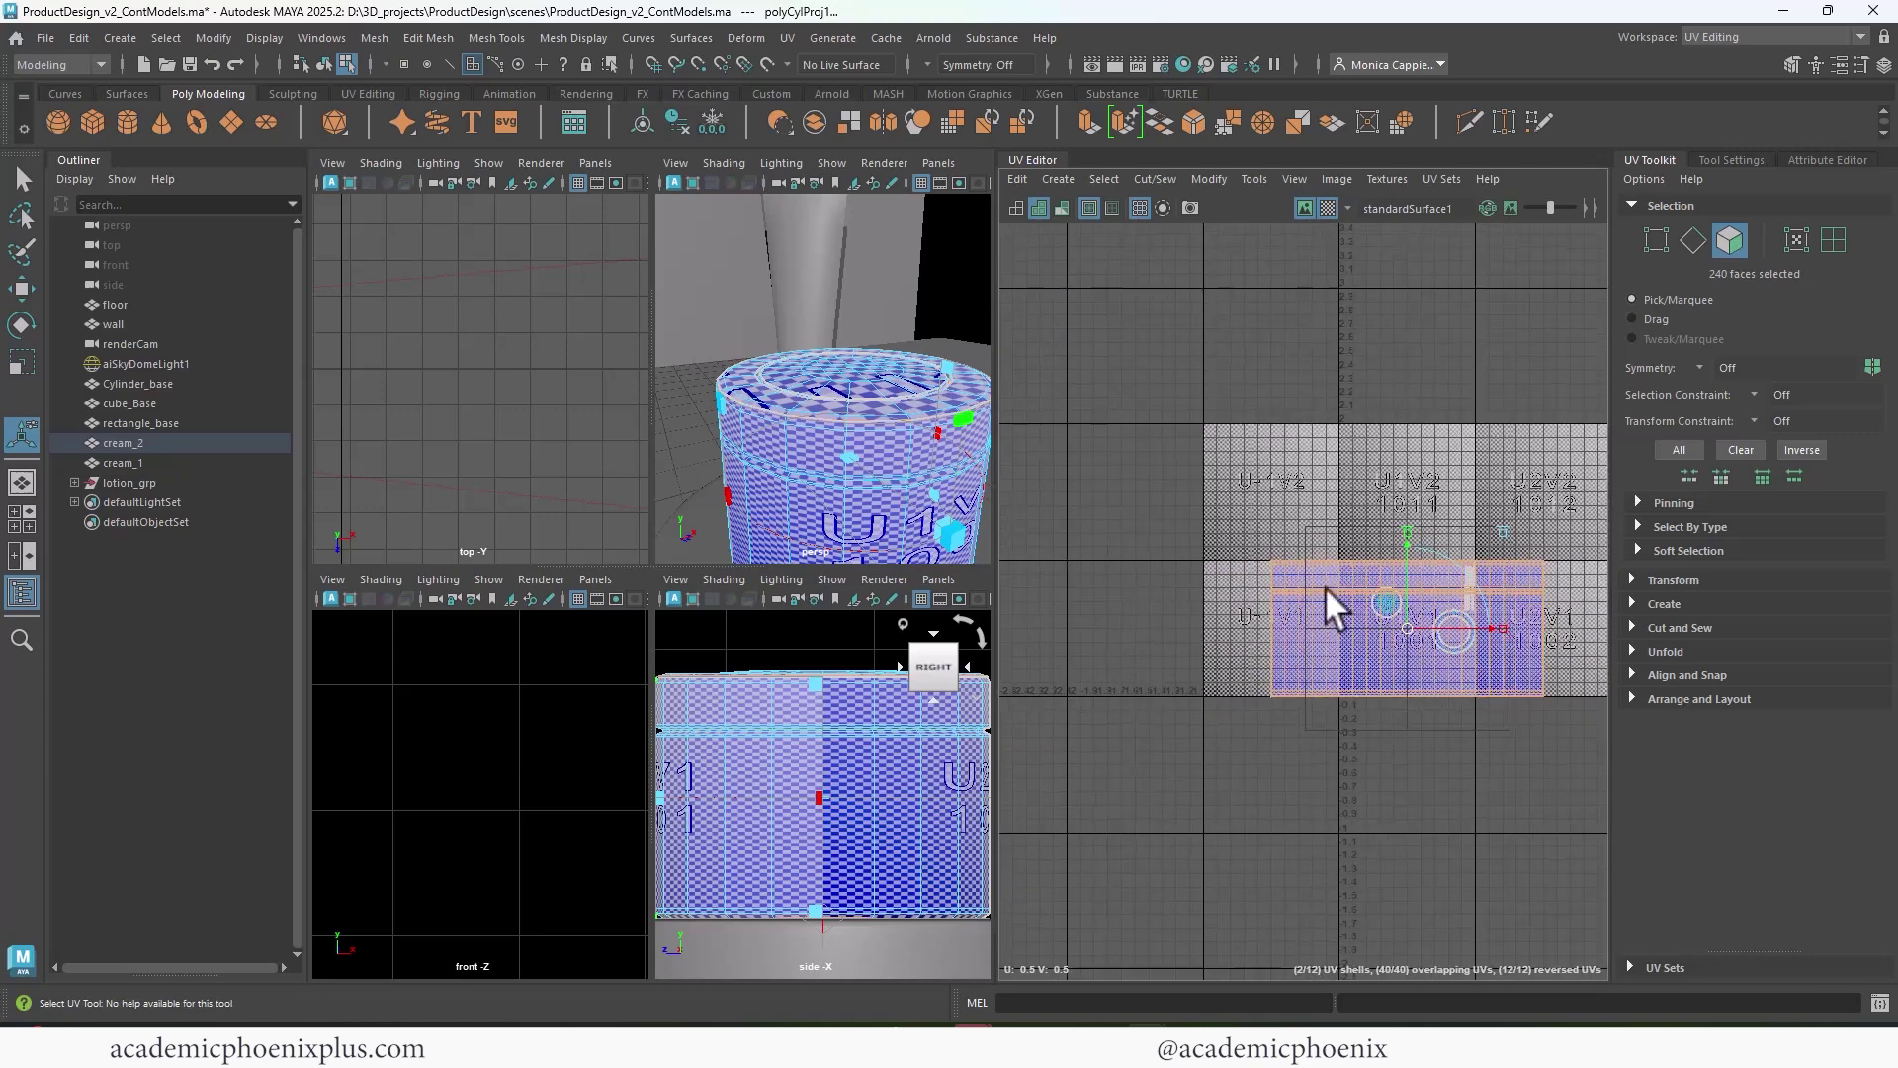
key(r)
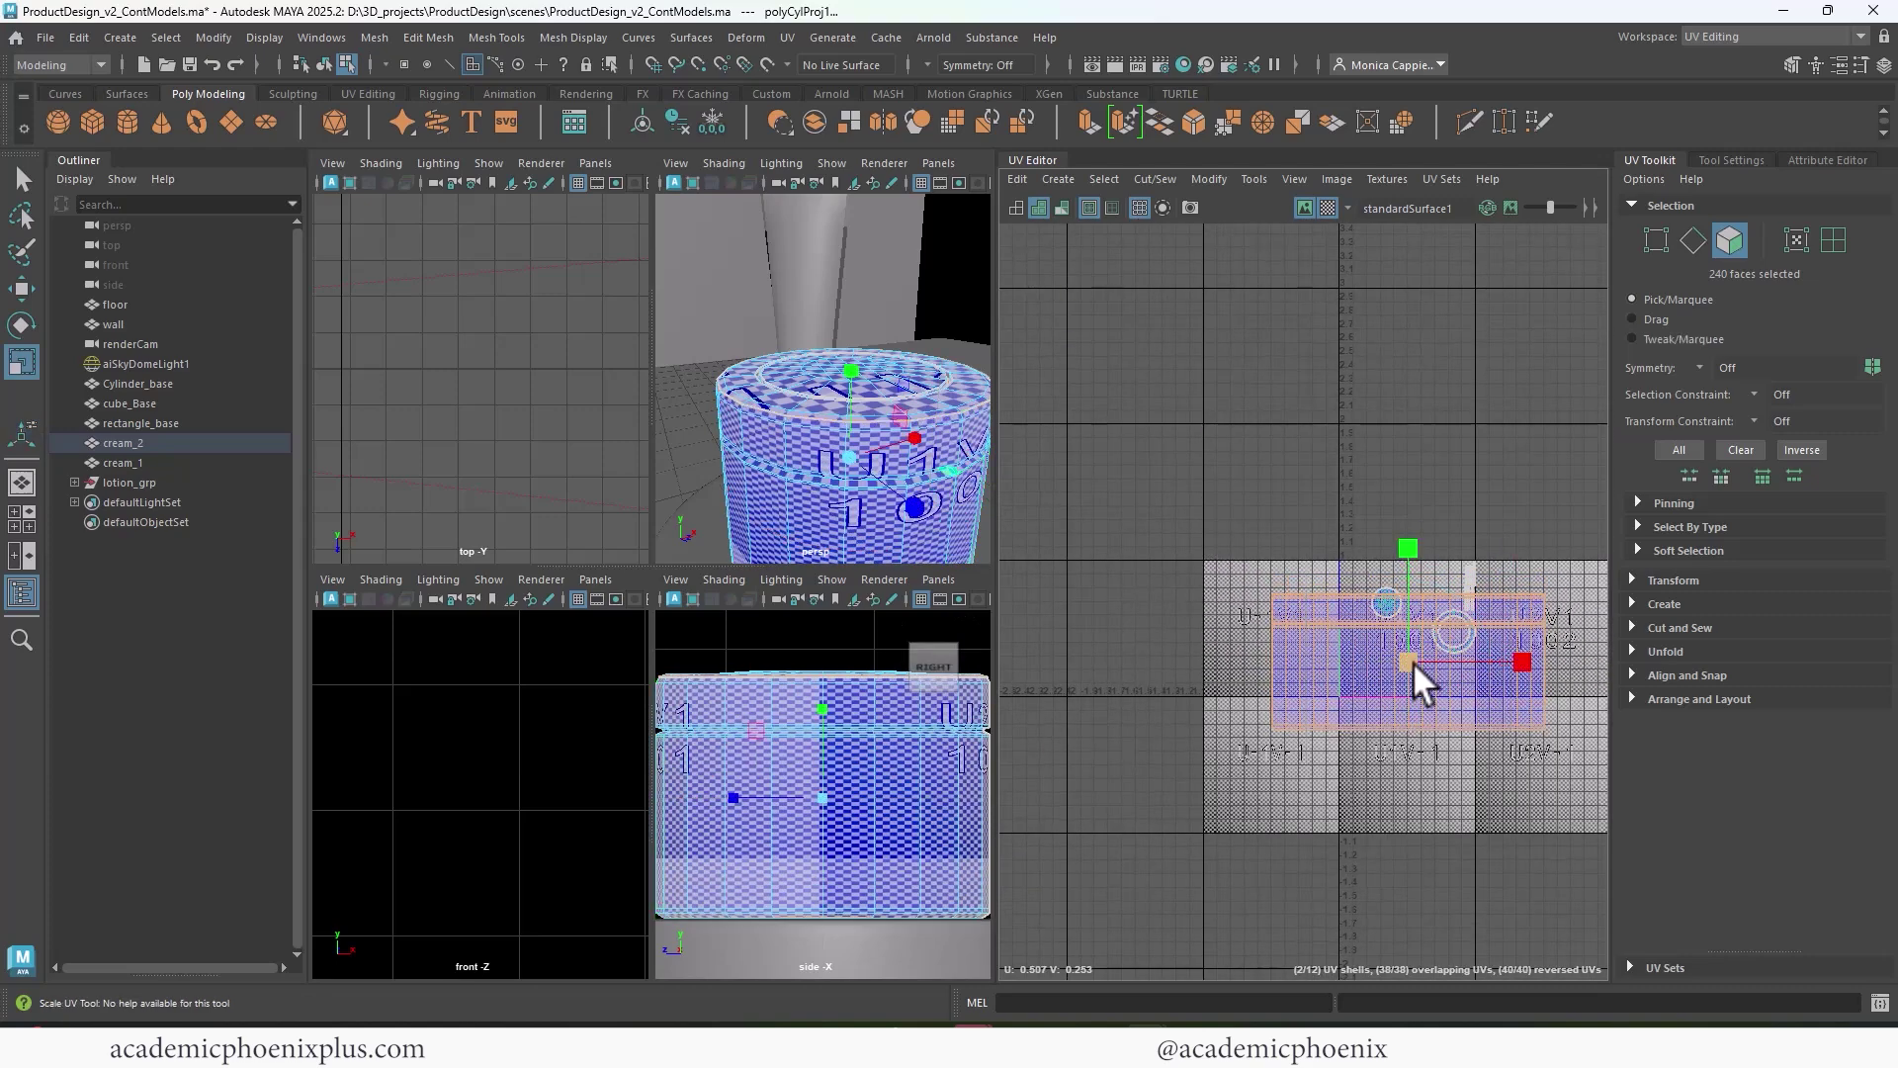
drag(1414, 661, 1344, 682)
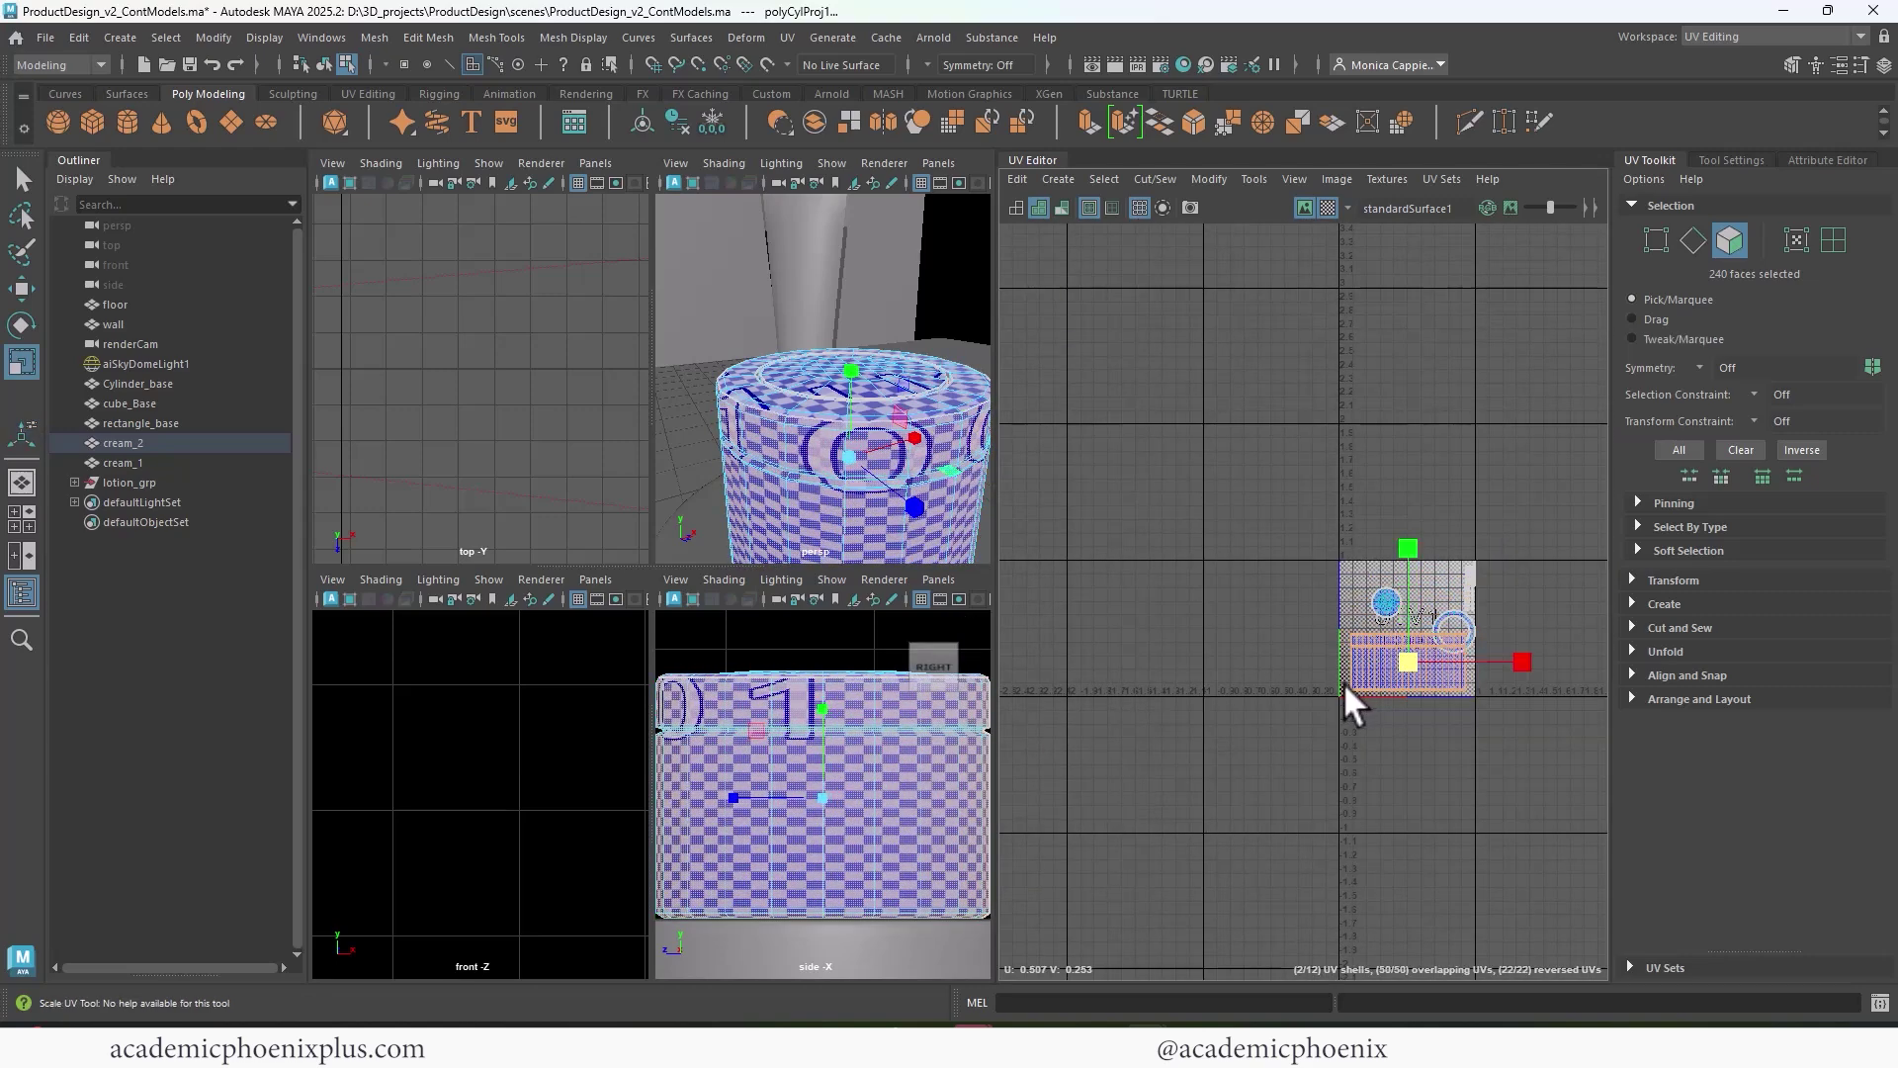
shift+right_drag(1299, 682, 1195, 680)
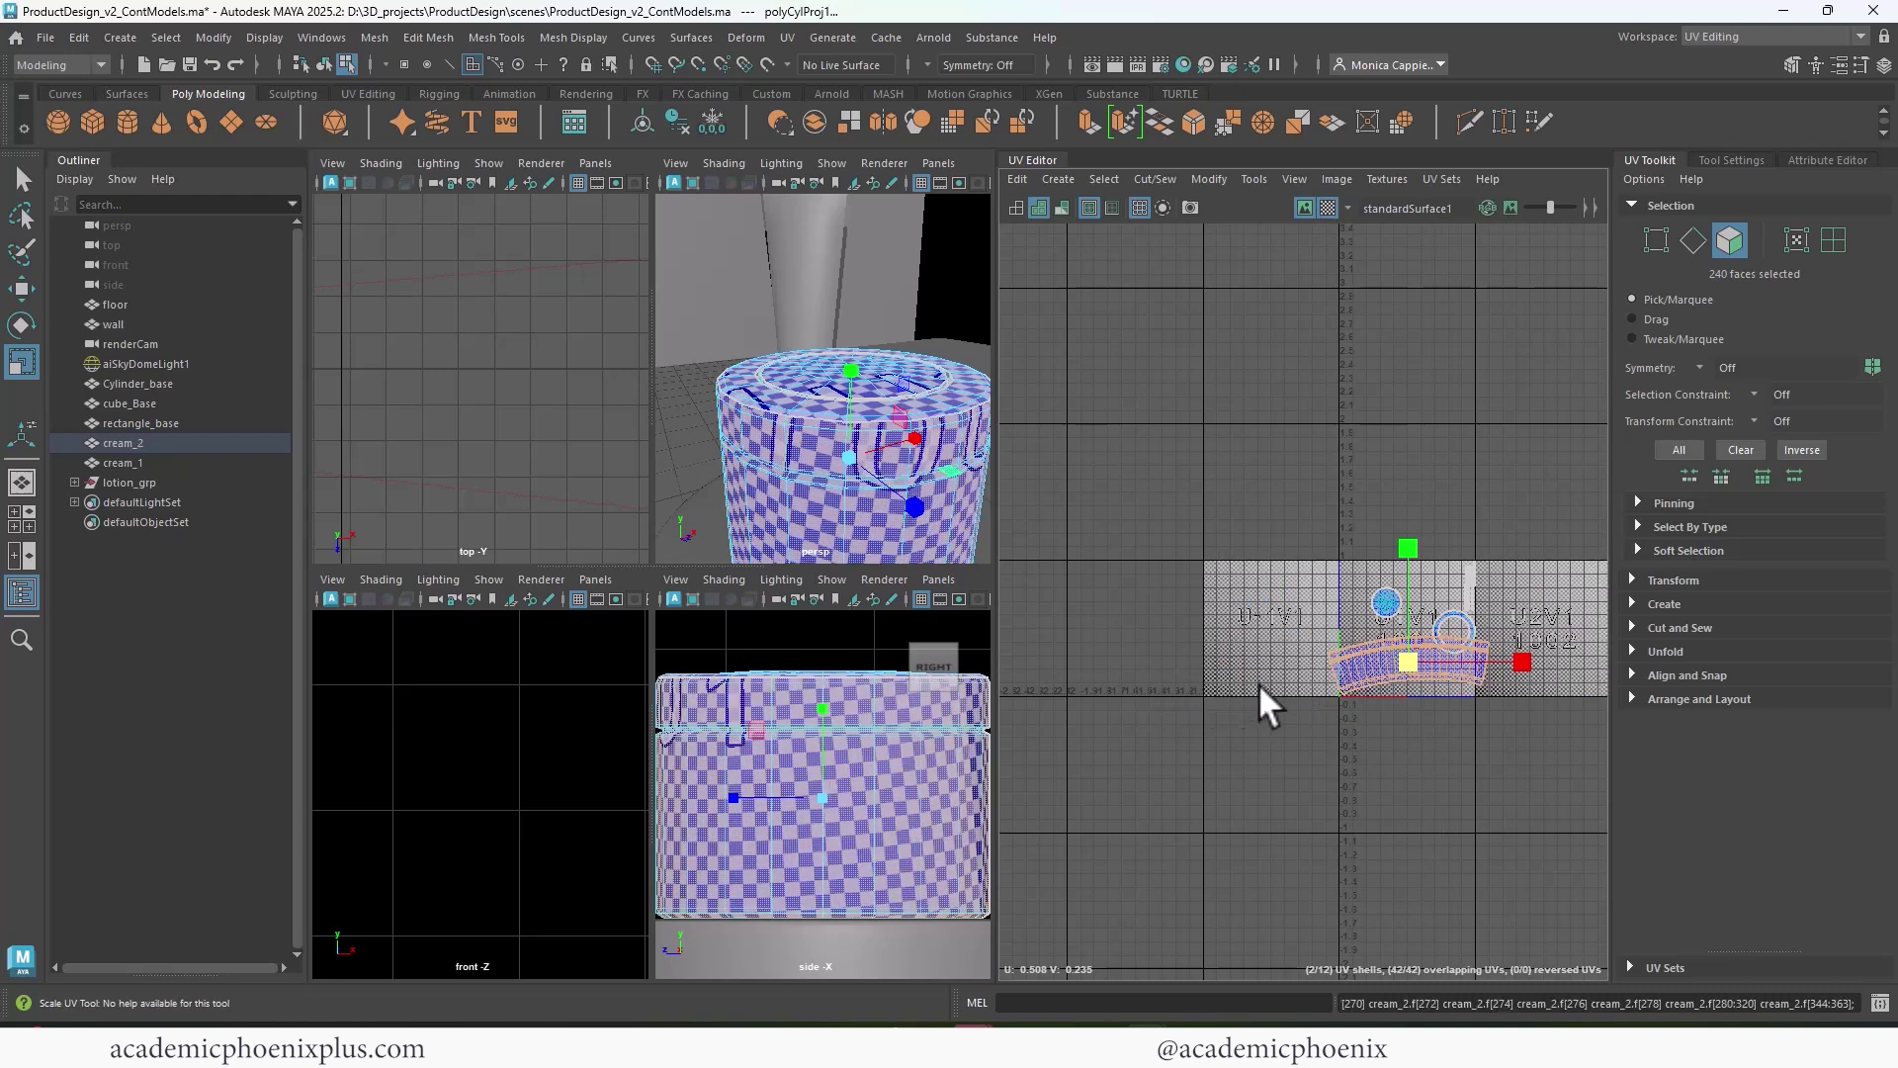
- Scale the jar's curved wall shells down slightly and move them to the bottom of the 0 to 1 UV tile
key(w)
key(e)
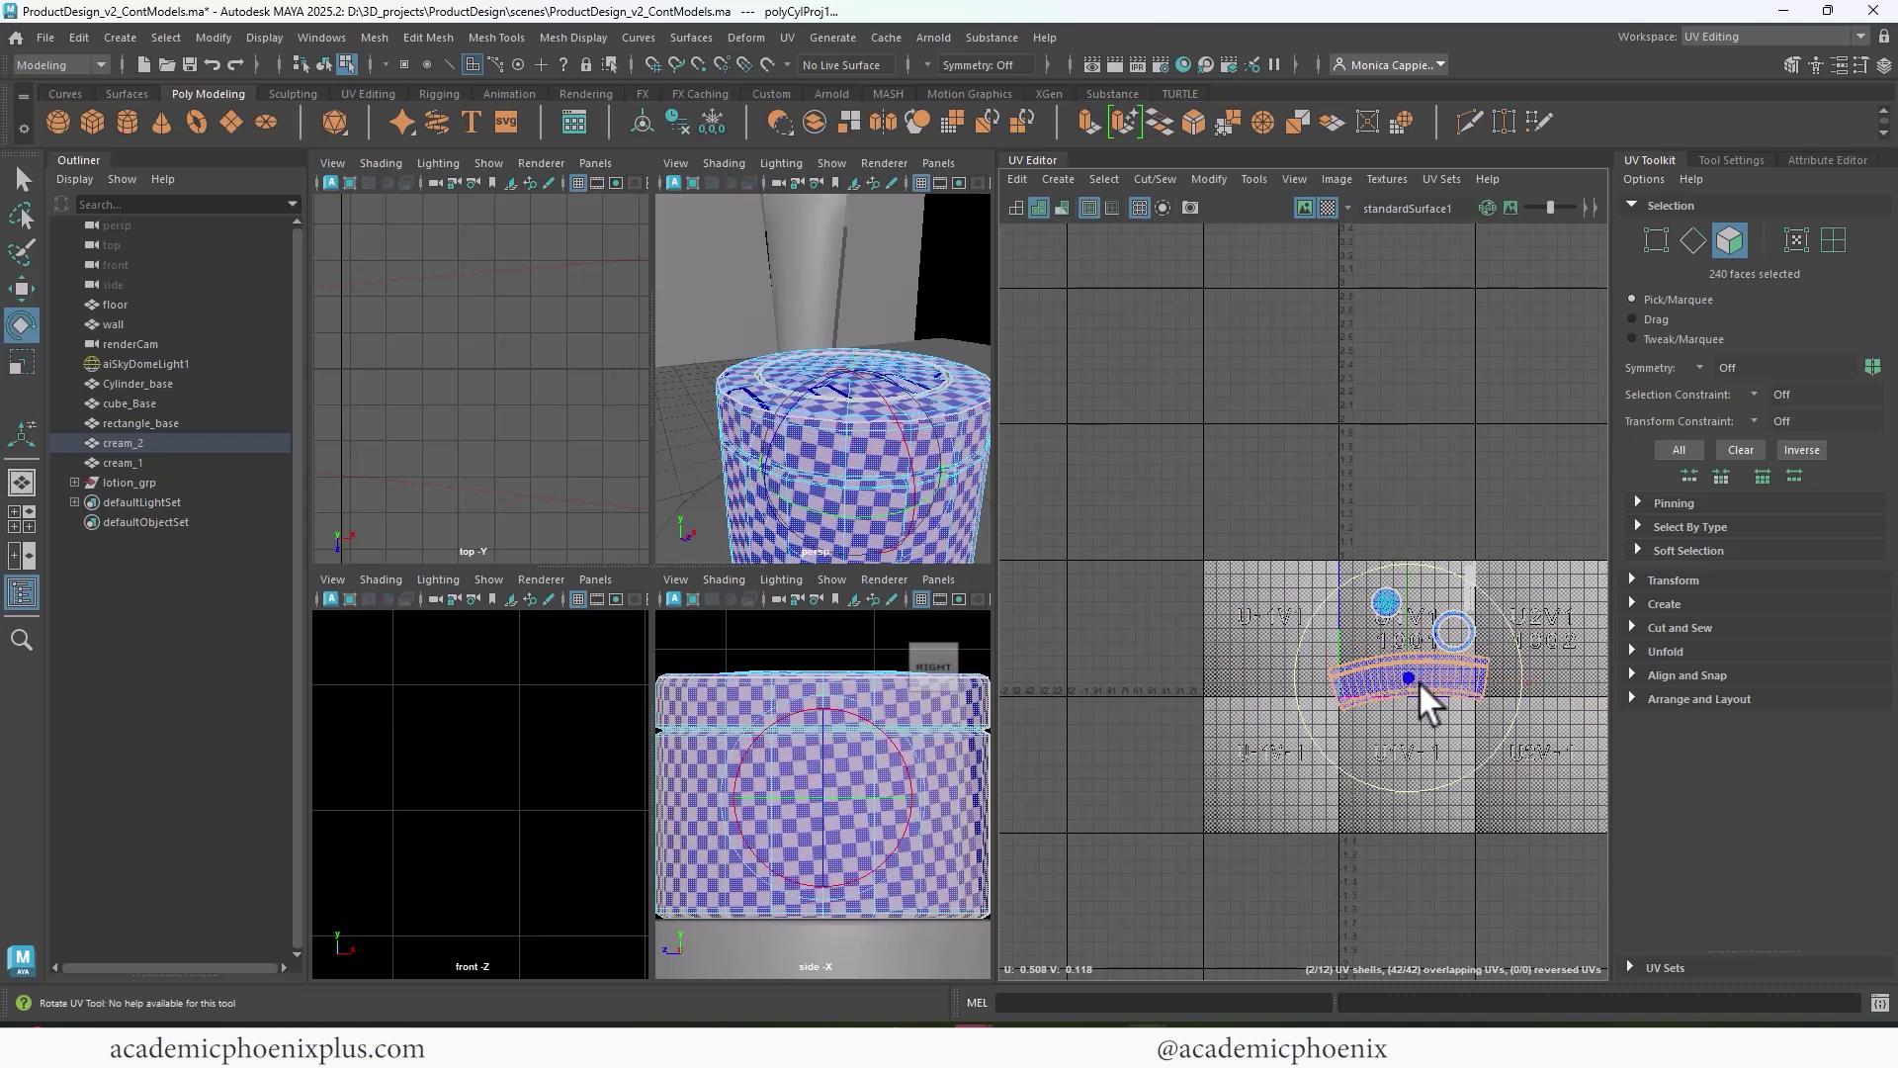
key(w)
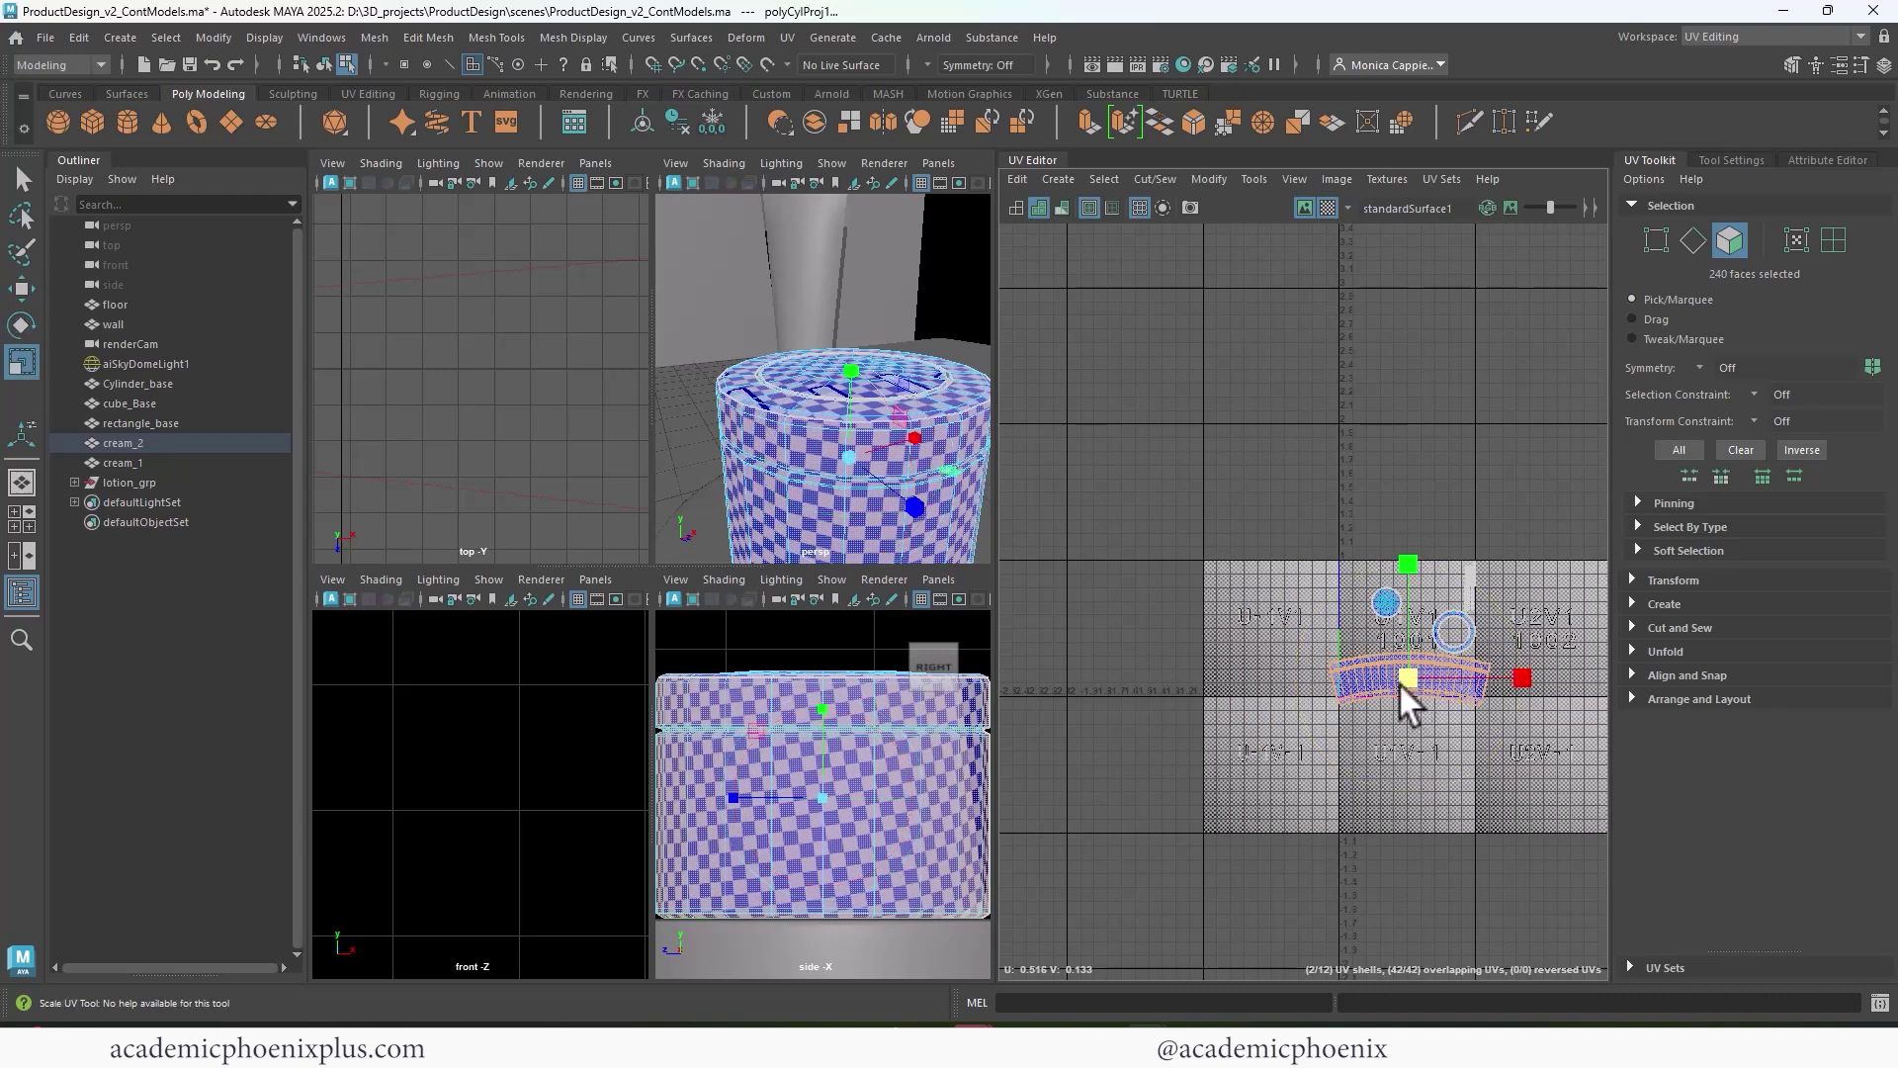
drag(1398, 673, 1398, 673)
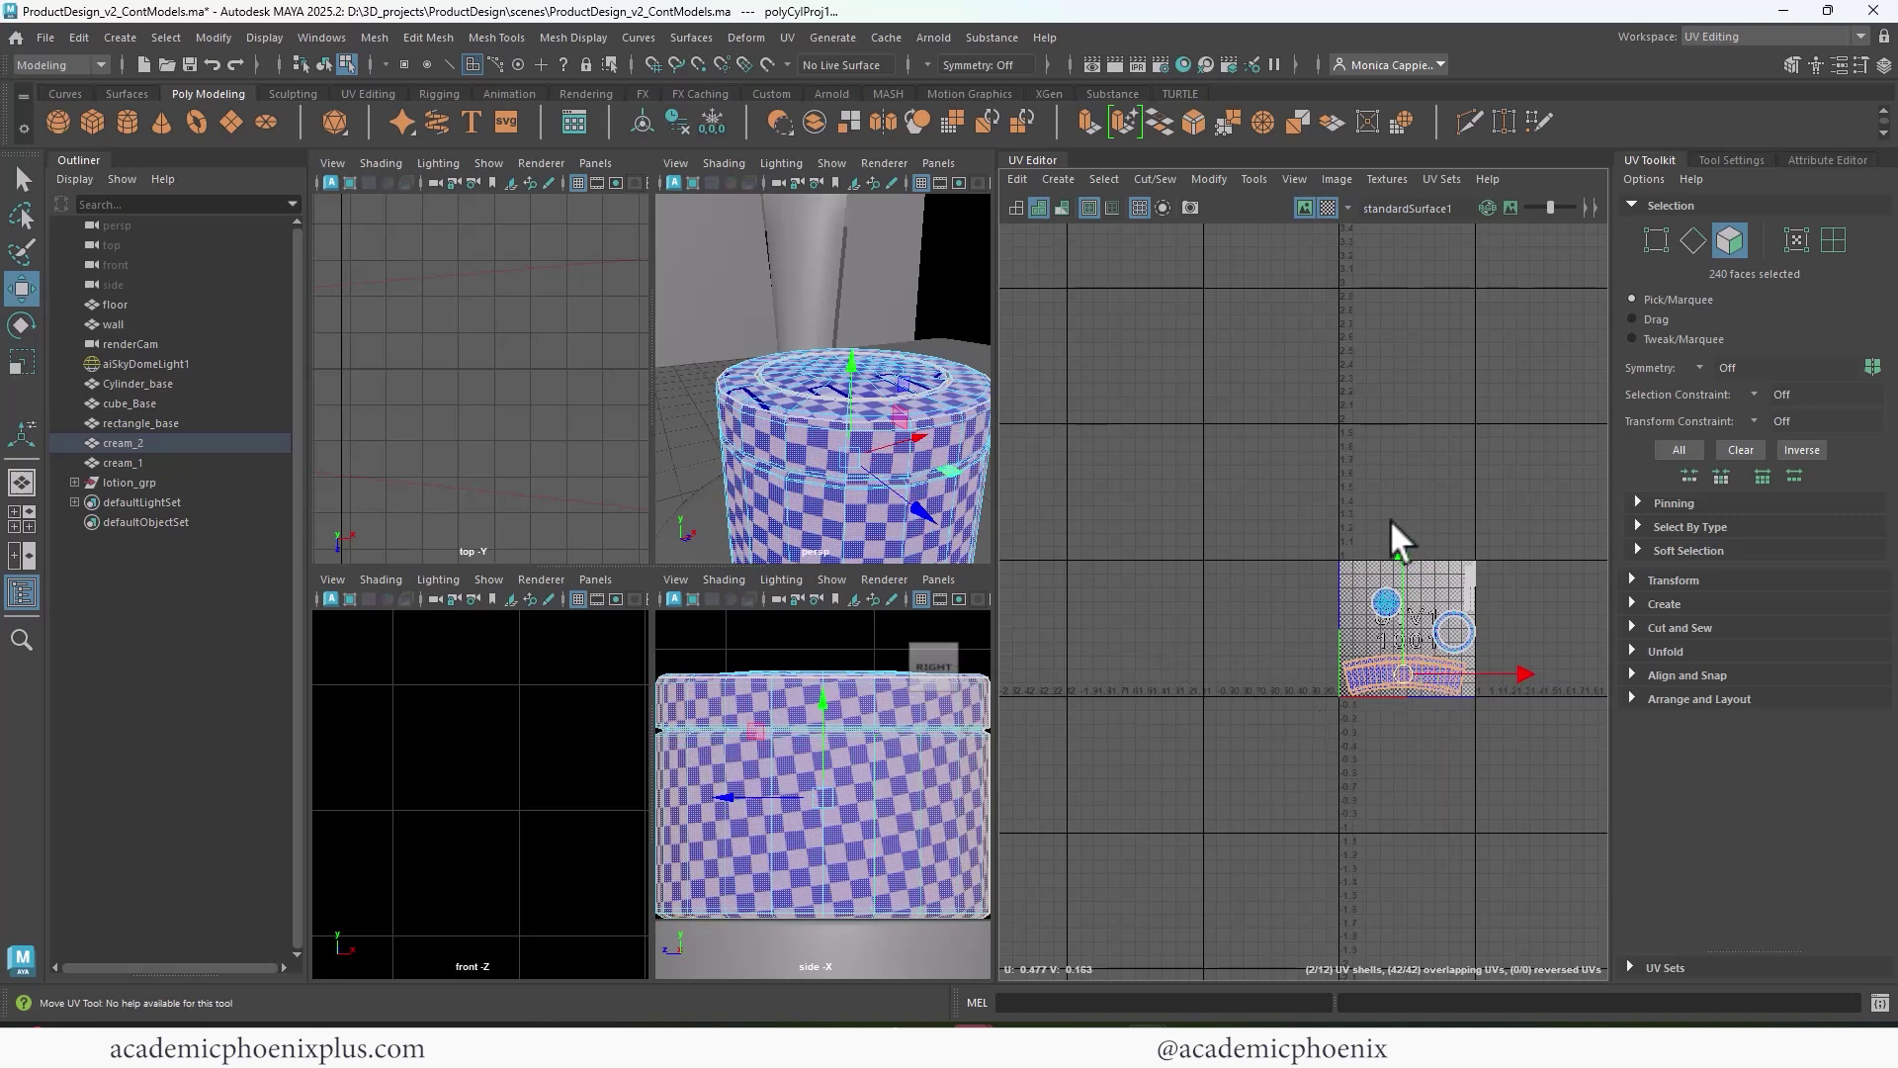
- Select all the jar's remaining non-wall UV shells and apply a planar projection from the Y axis
click(1410, 613)
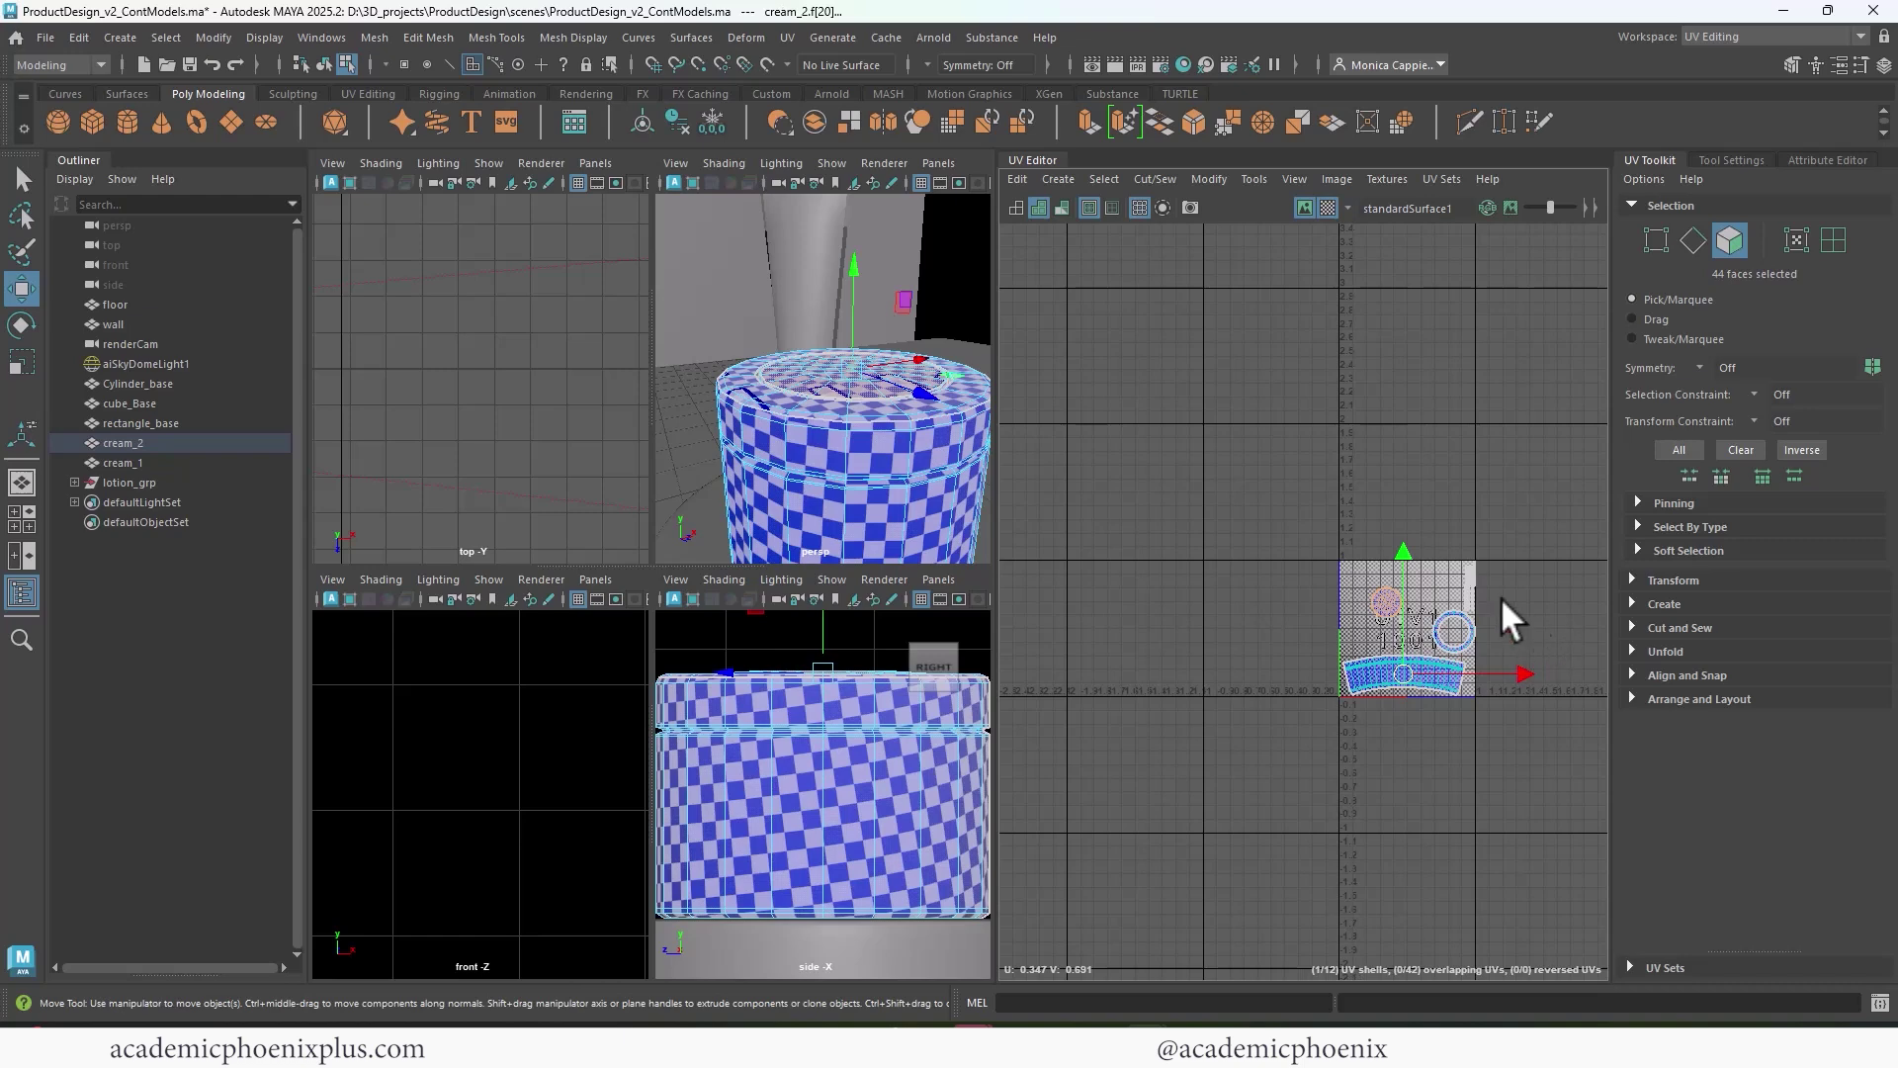
shift+drag(1420, 524, 1505, 648)
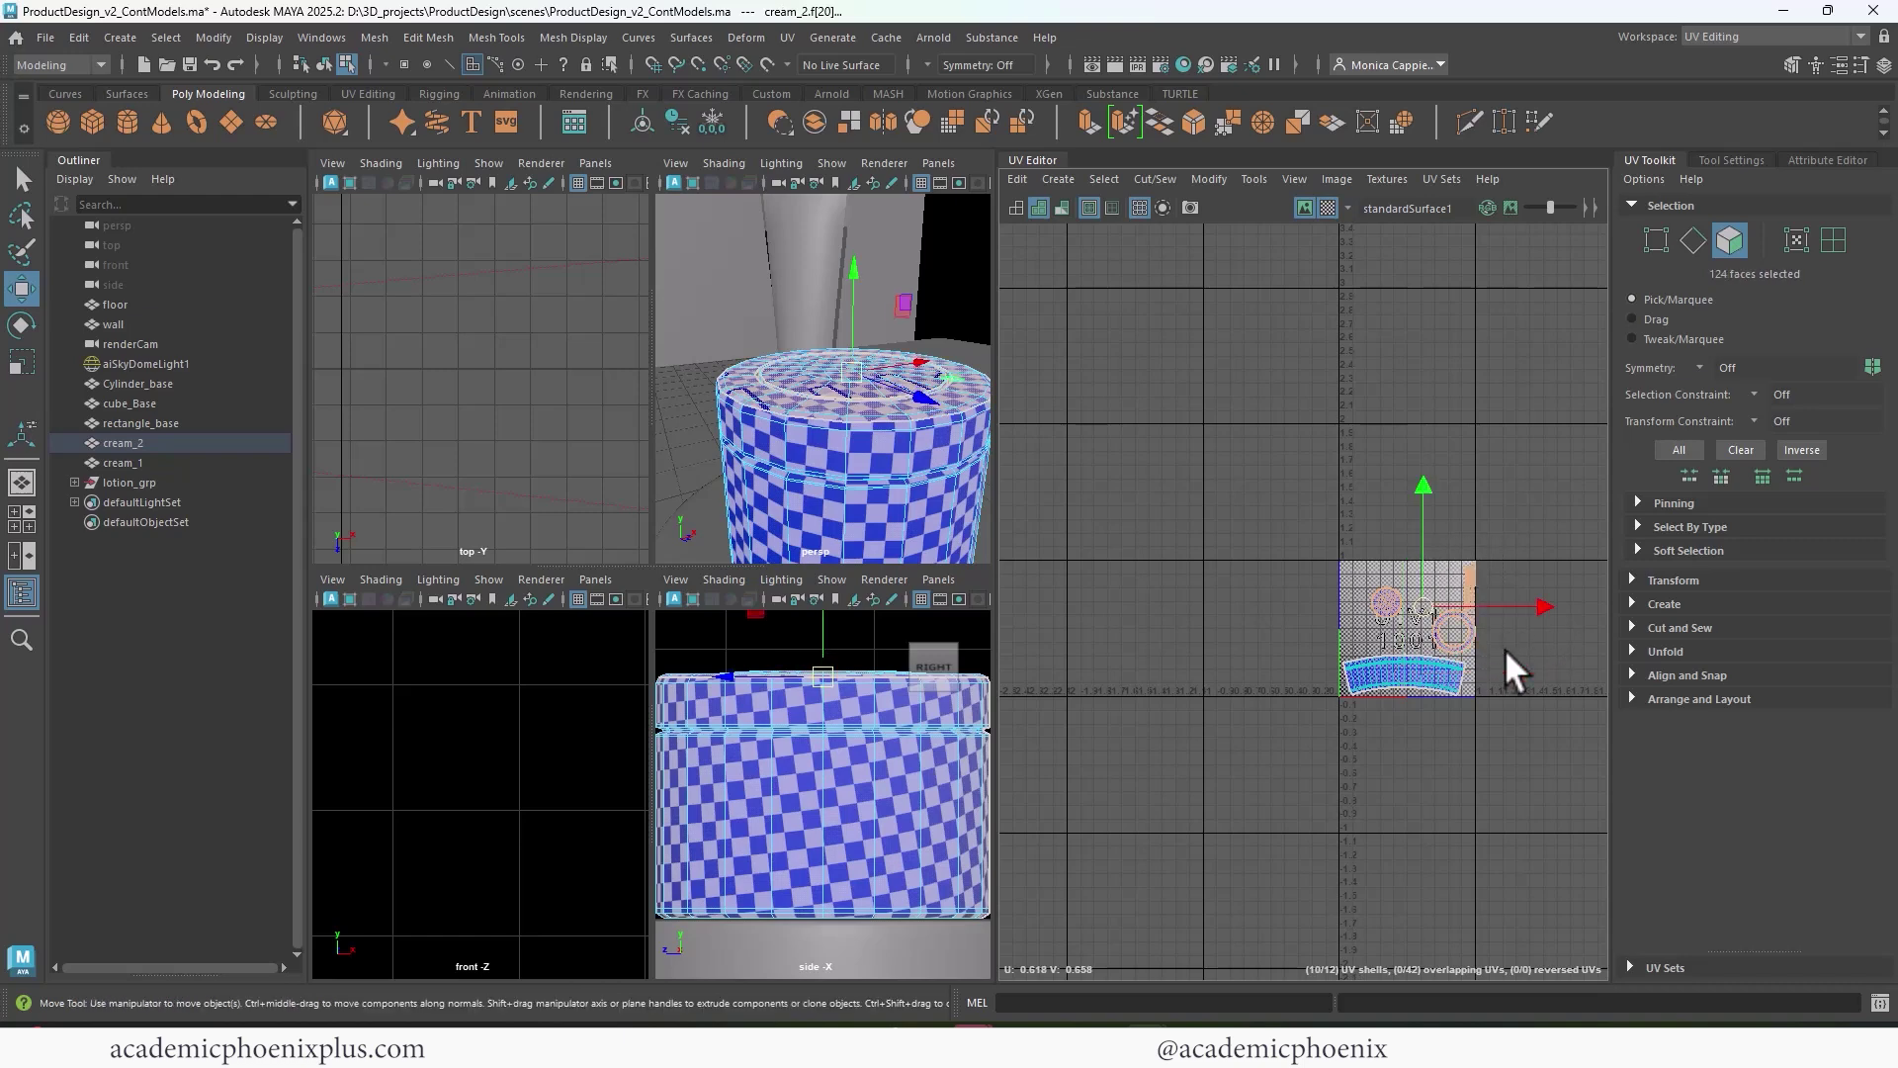
click(796, 42)
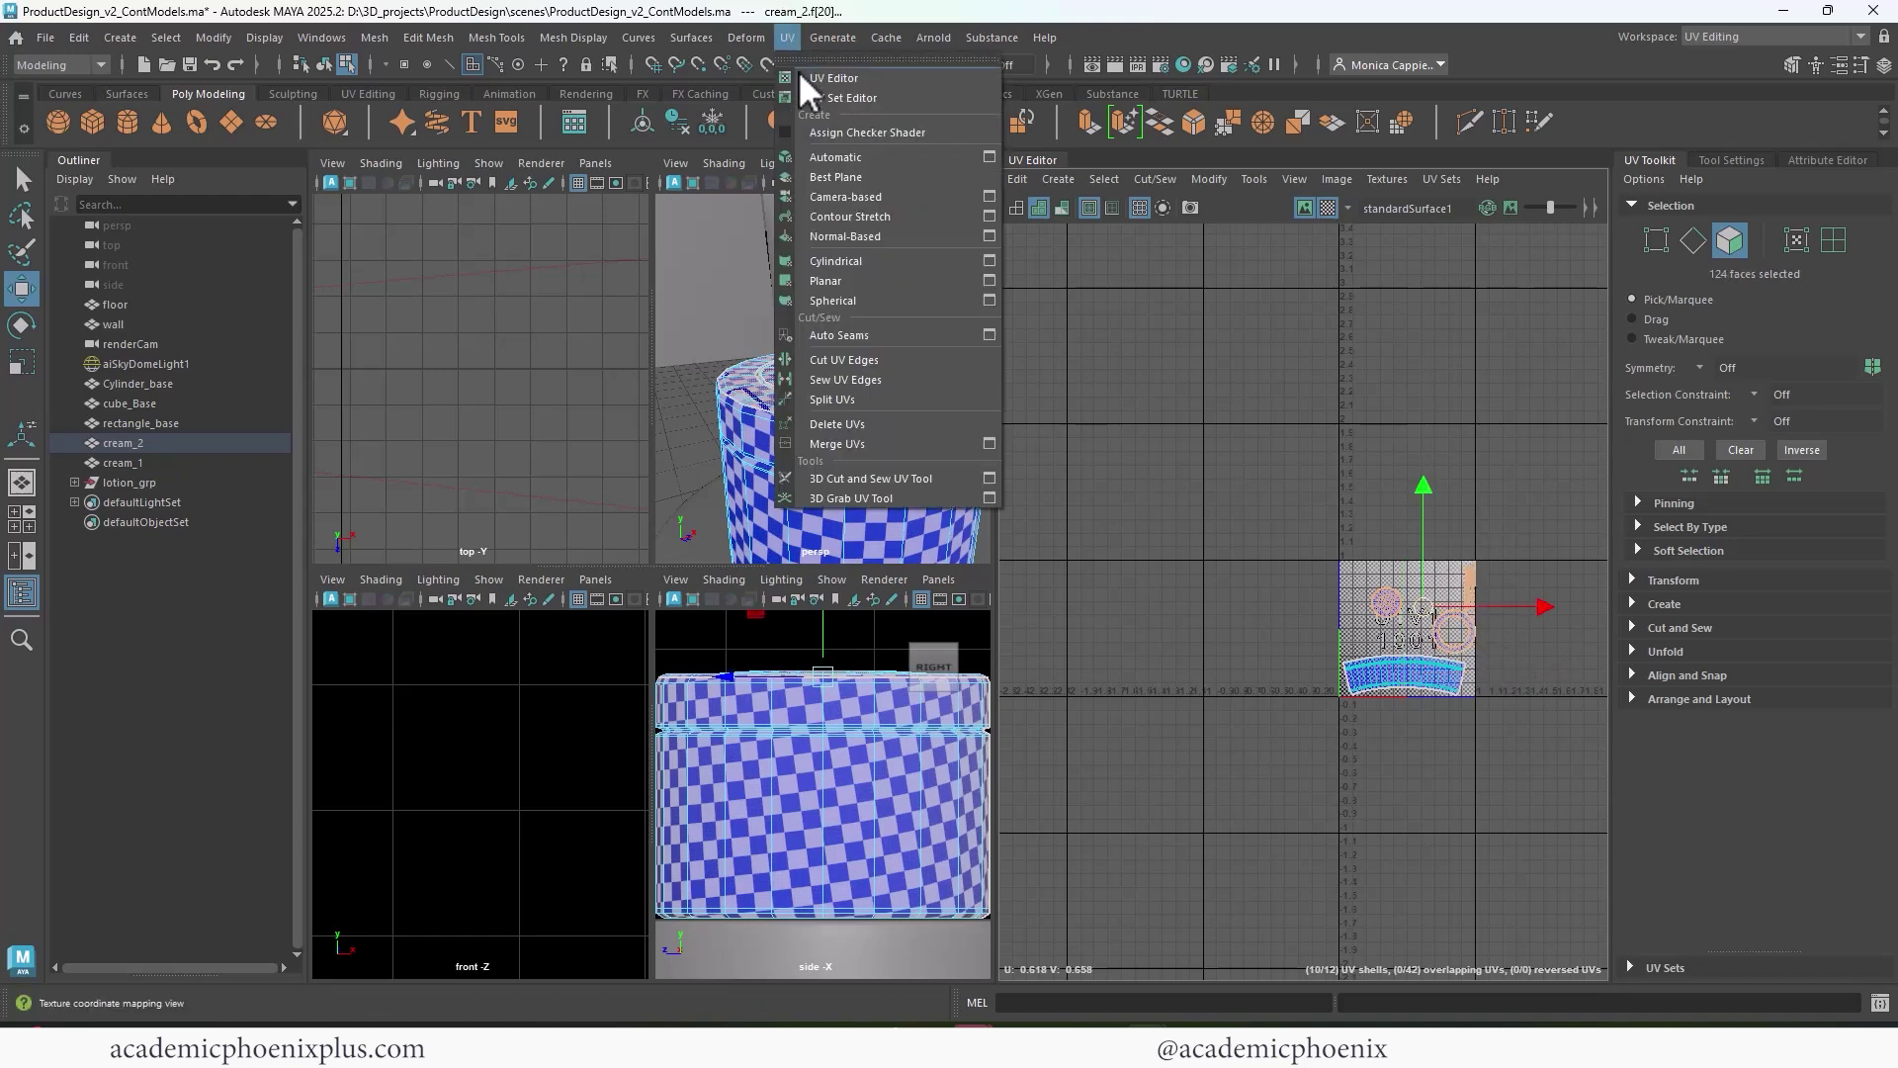
click(990, 281)
click(1048, 369)
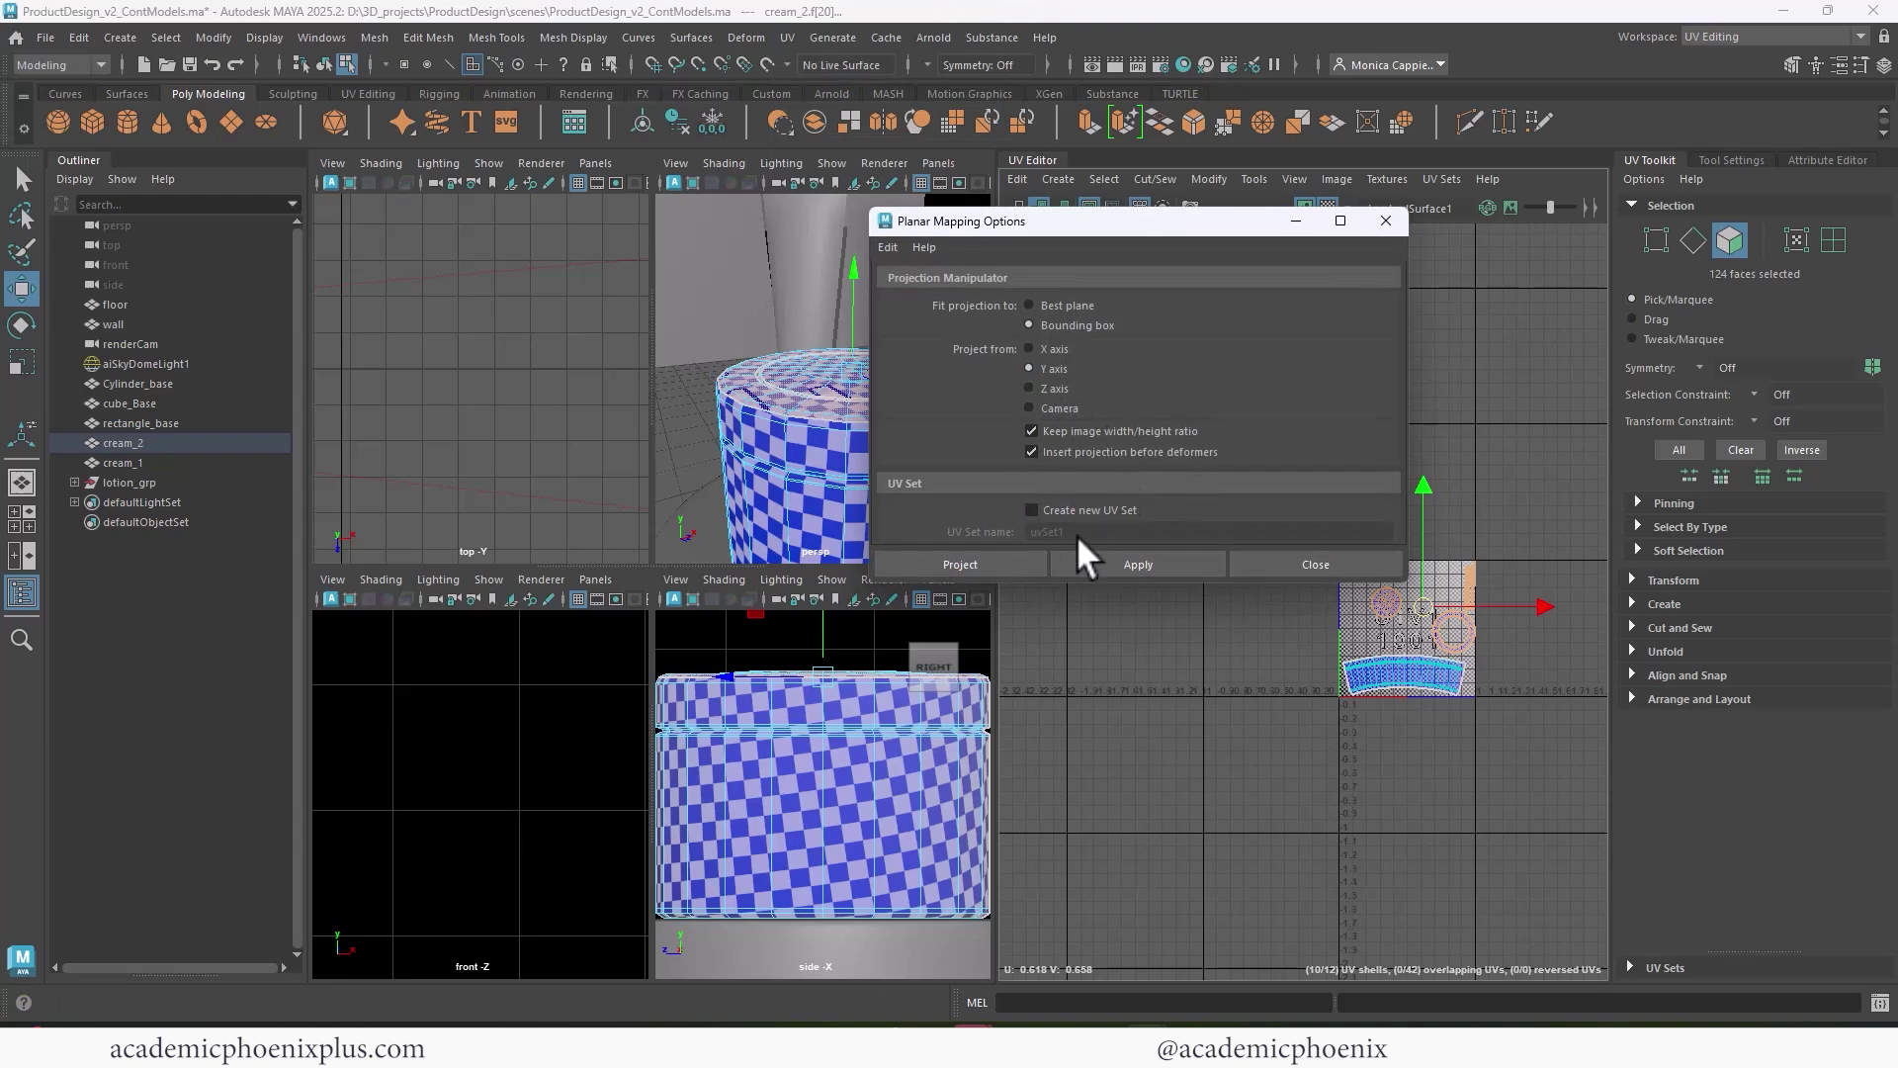
click(1019, 562)
- Scale the circular shells down and place them above the wall strip inside the UV tile
key(r)
mouse_move(1406, 629)
mouse_down()
mouse_move(1351, 647)
mouse_move(1395, 605)
mouse_up()
key(w)
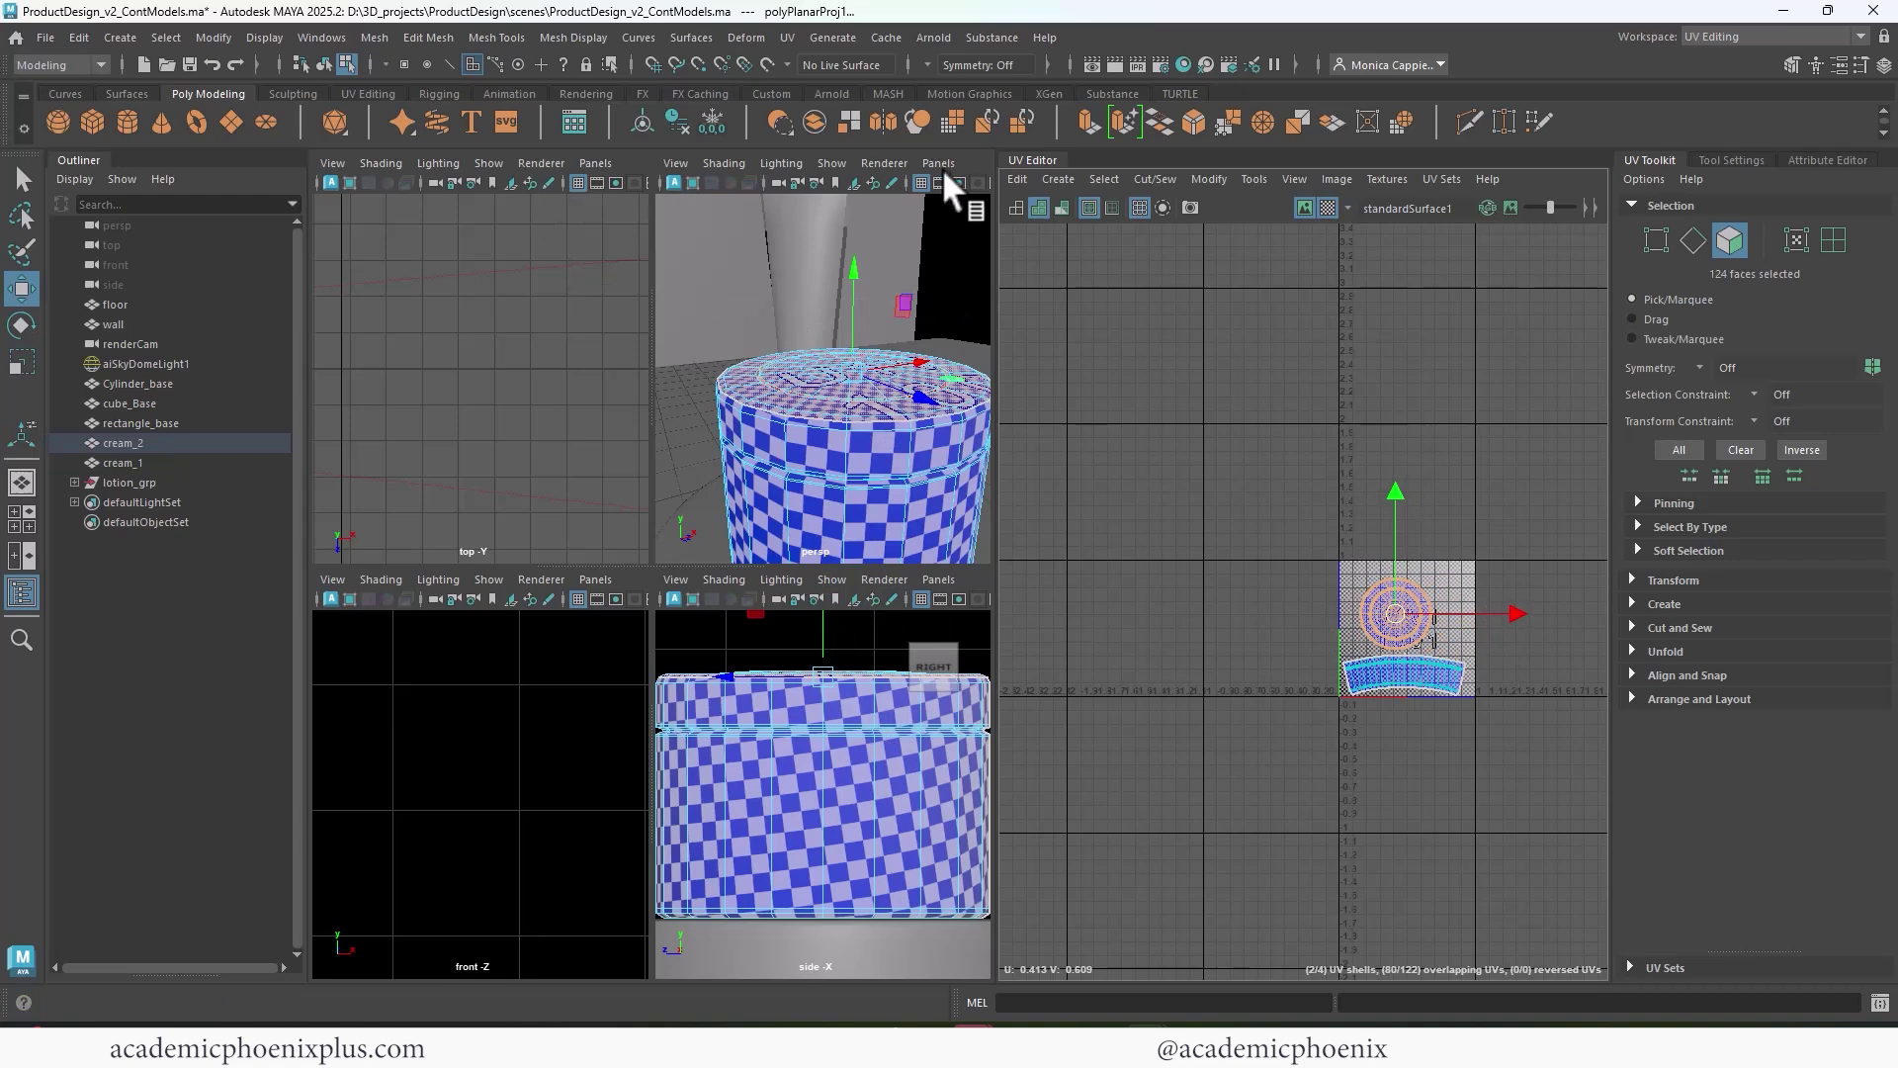
- Show the scene through renderCam and select the six front label faces on the jar's body
key(space)
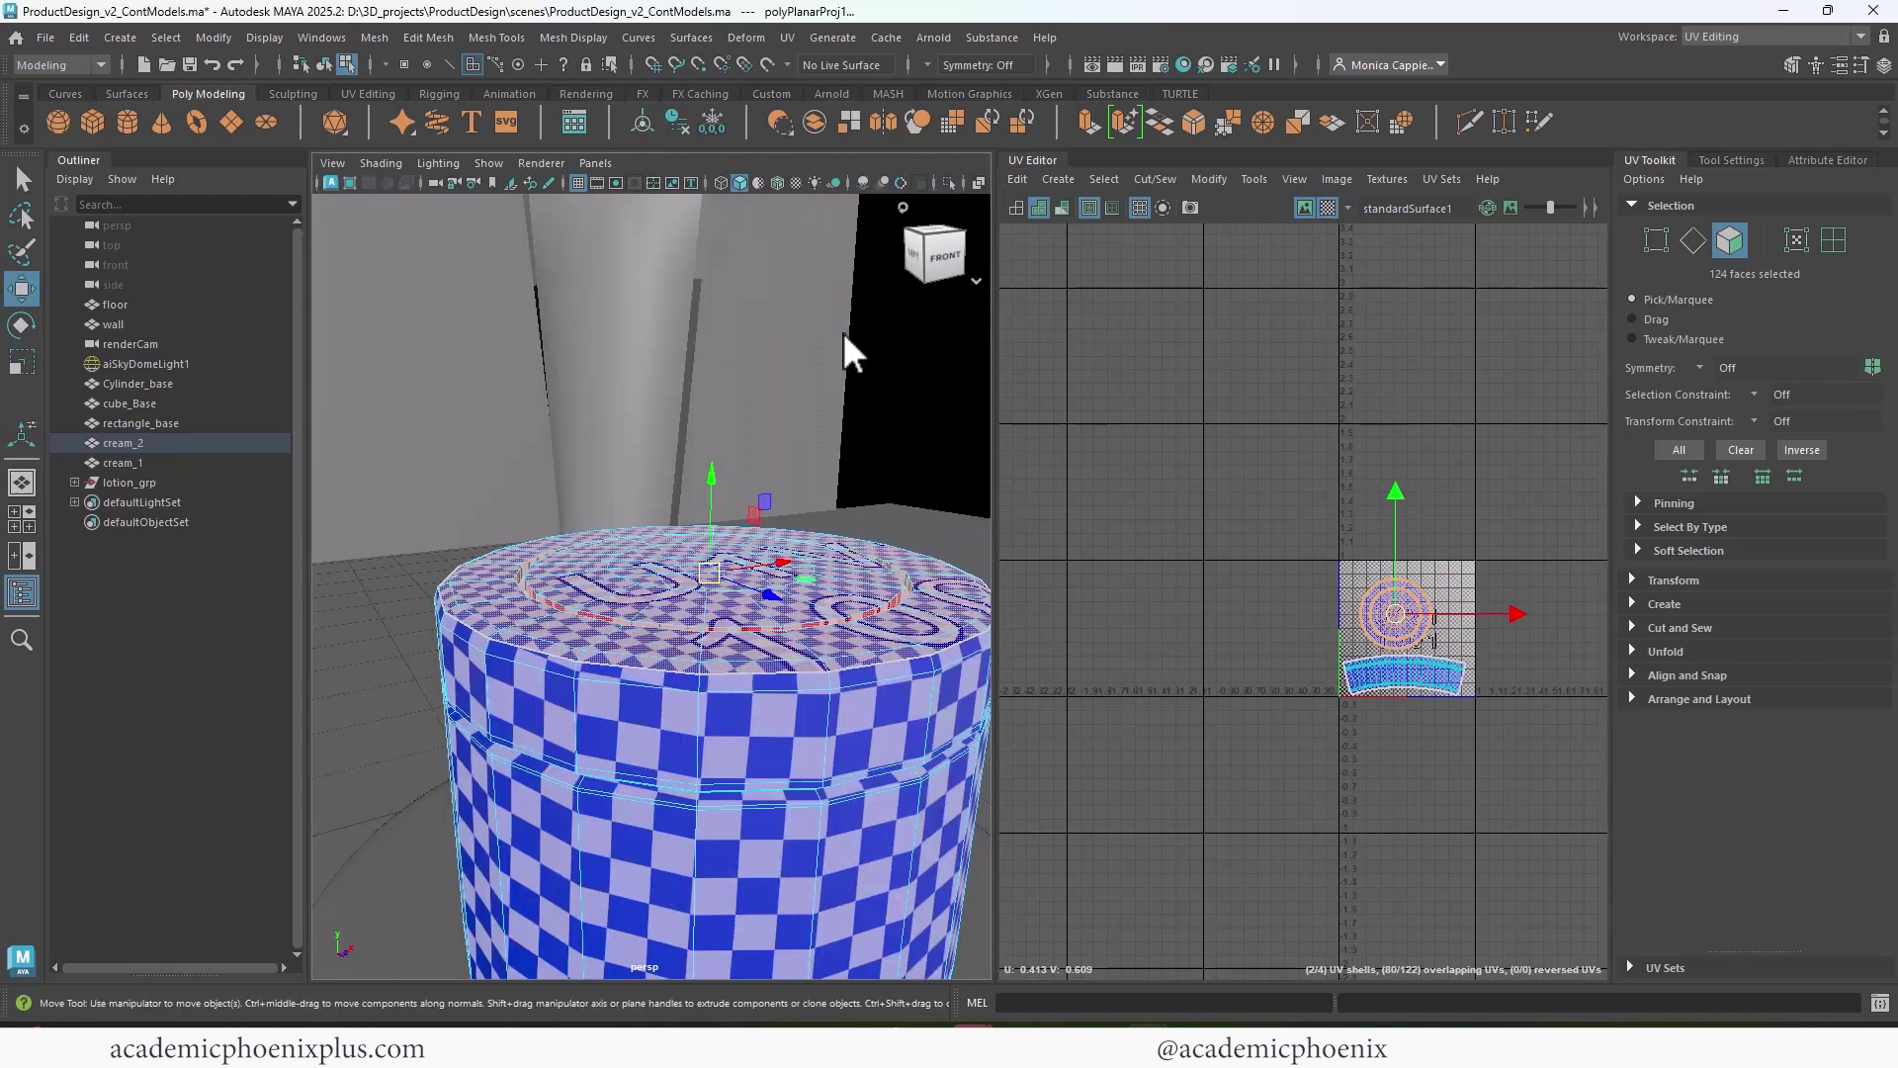
click(595, 163)
click(815, 199)
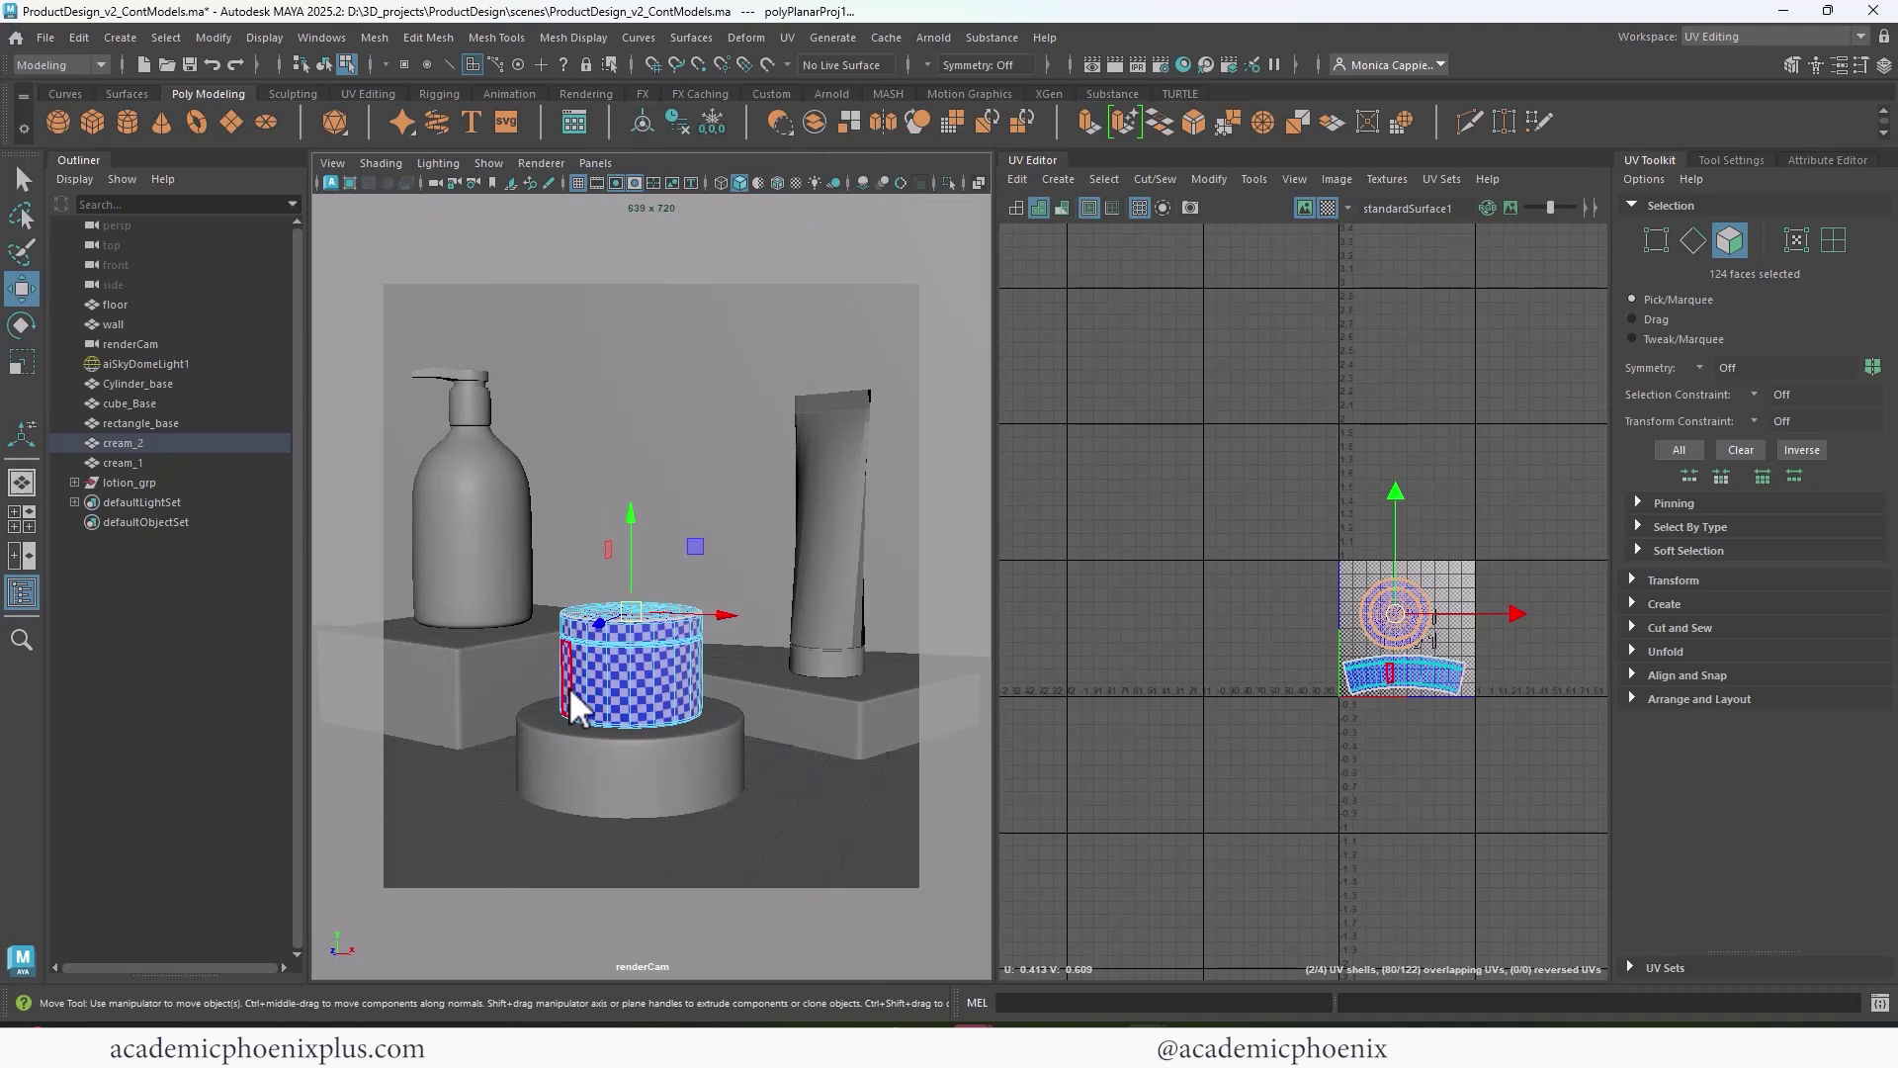
click(681, 704)
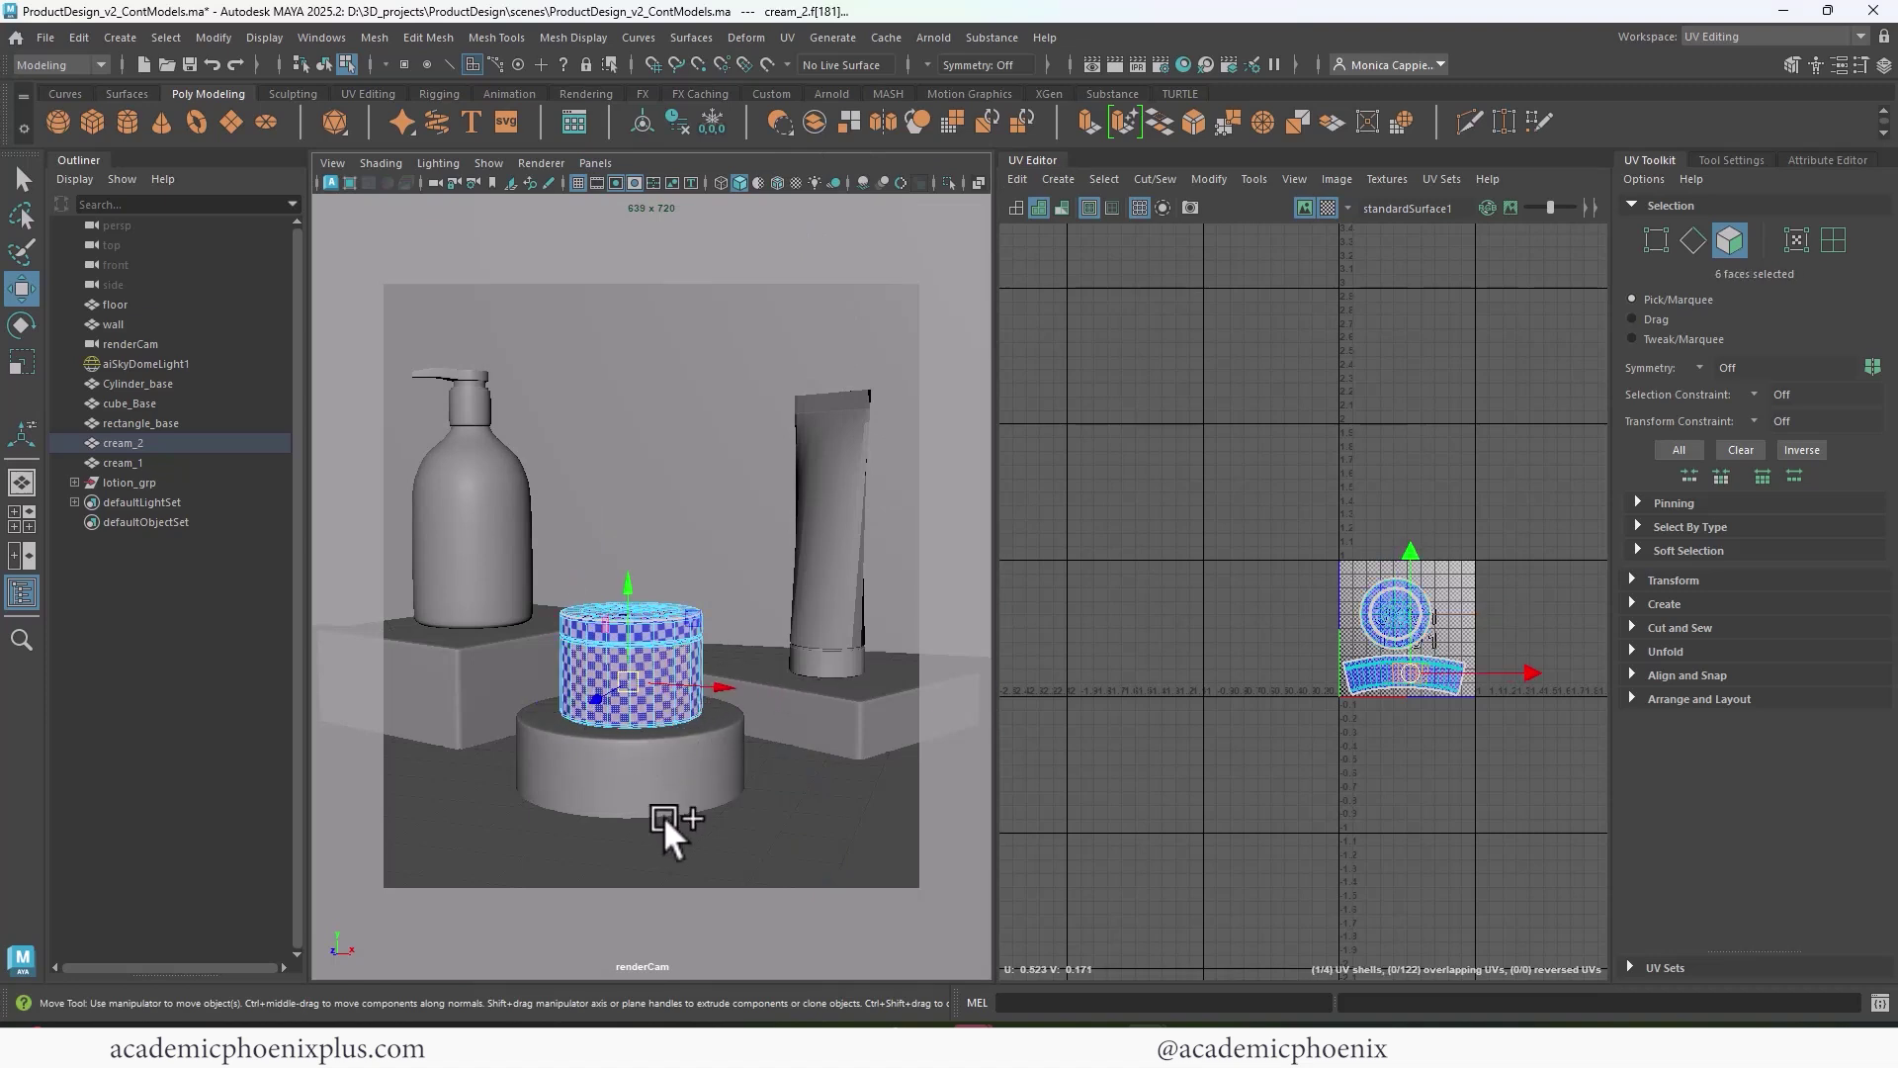
- Apply a planar UV projection from the Z axis to the jar's front label faces
click(788, 38)
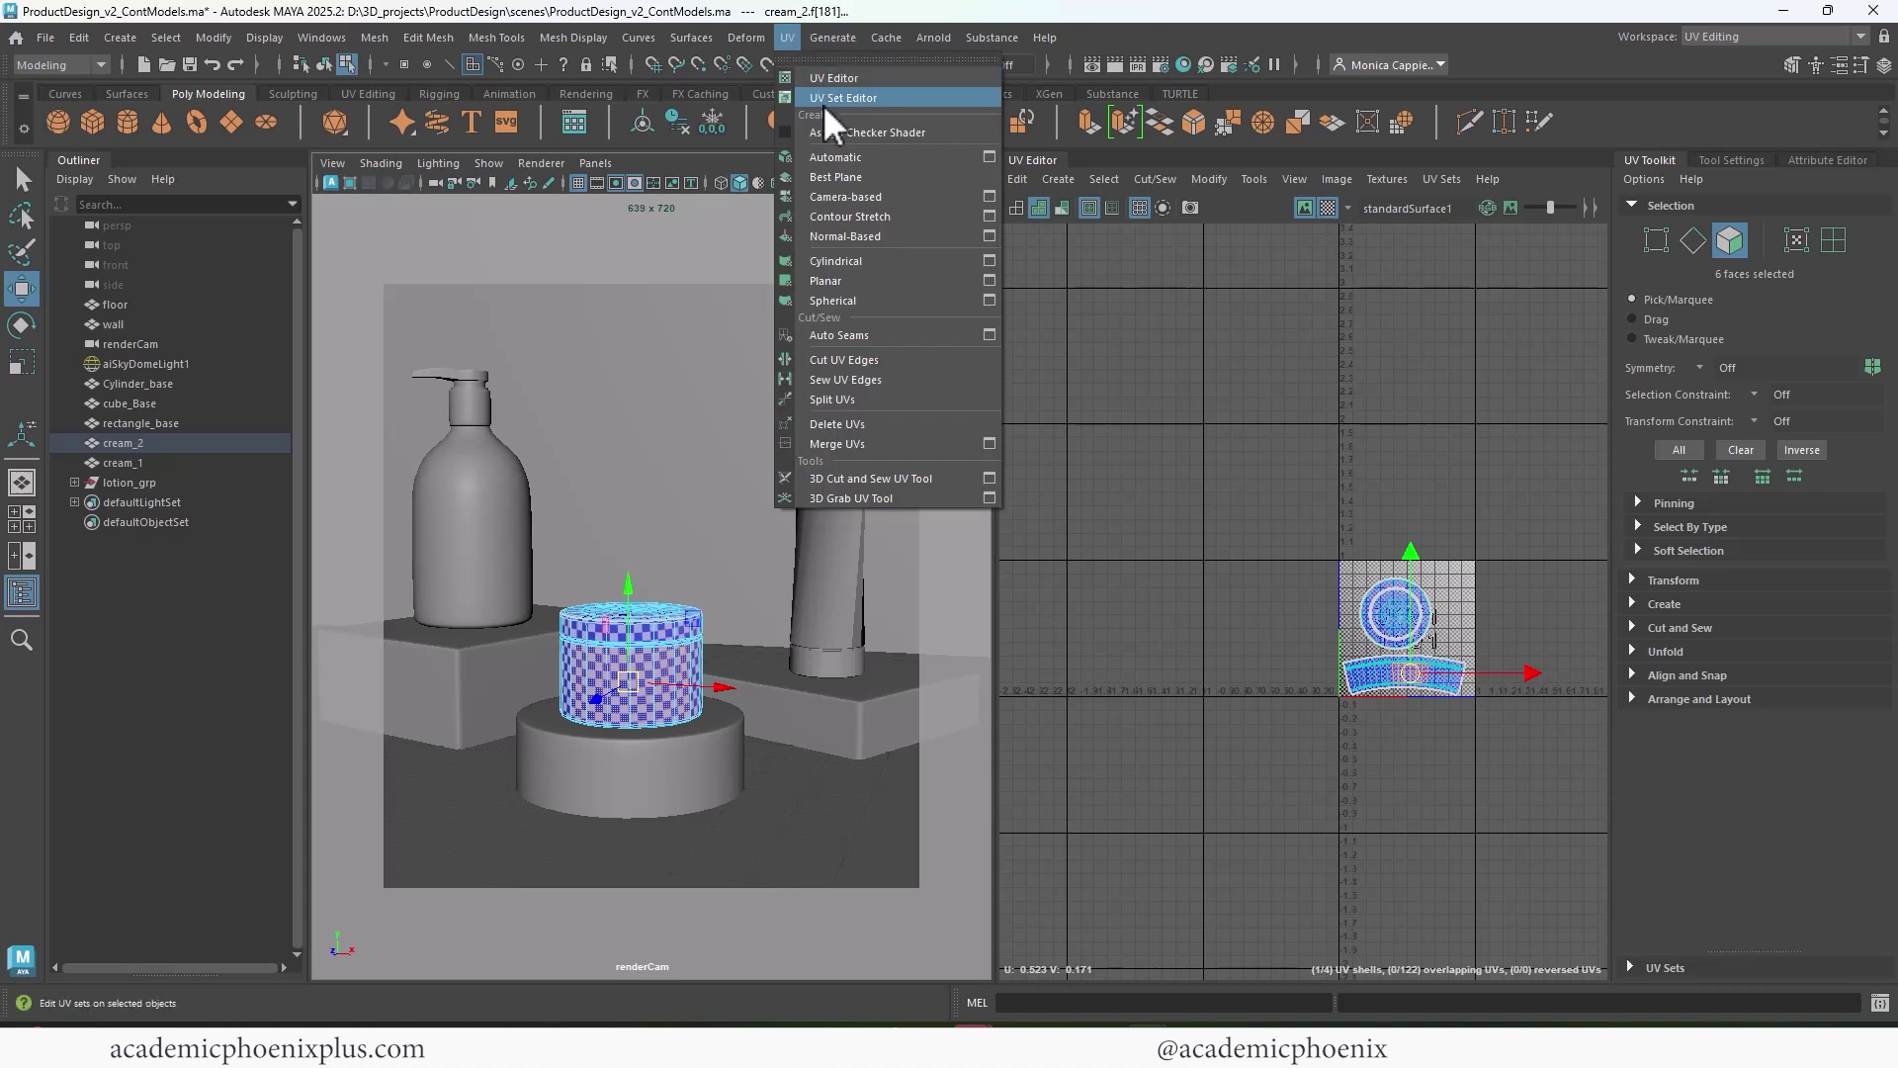
click(988, 280)
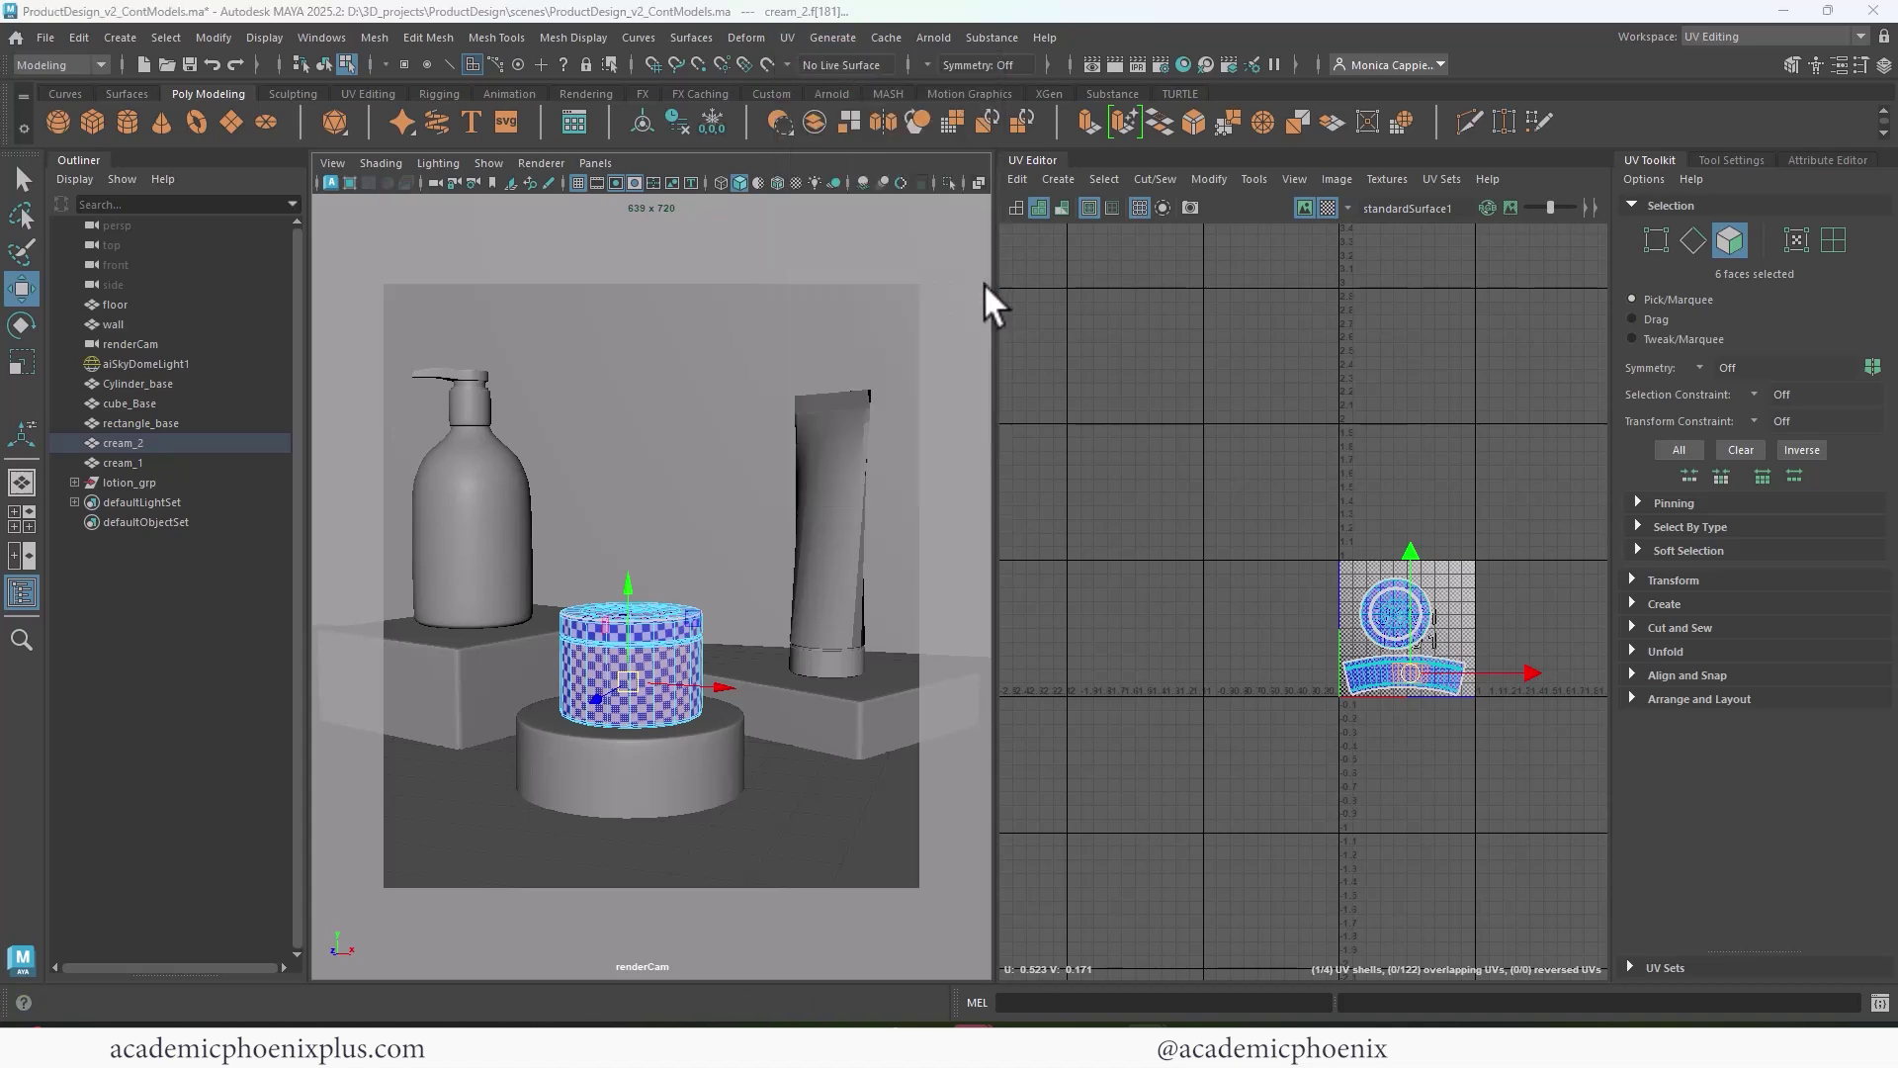
click(1046, 386)
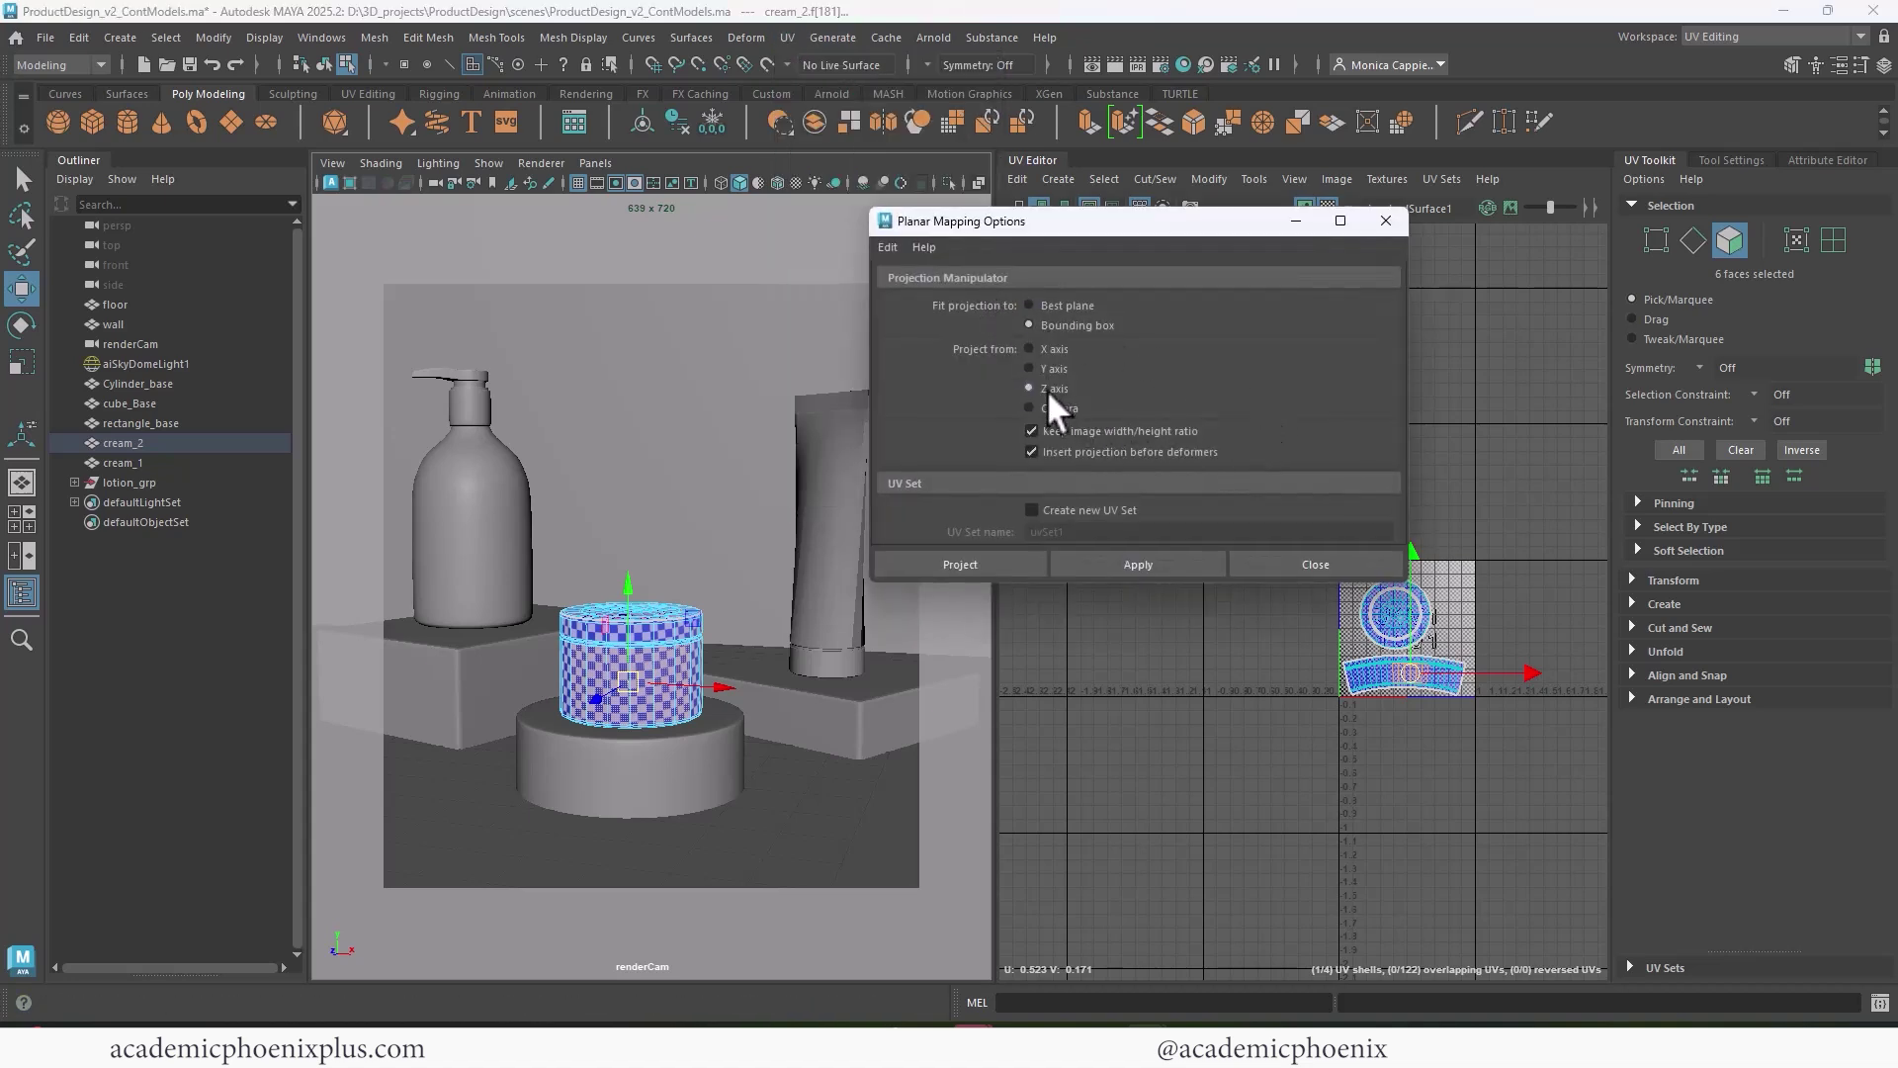
click(987, 561)
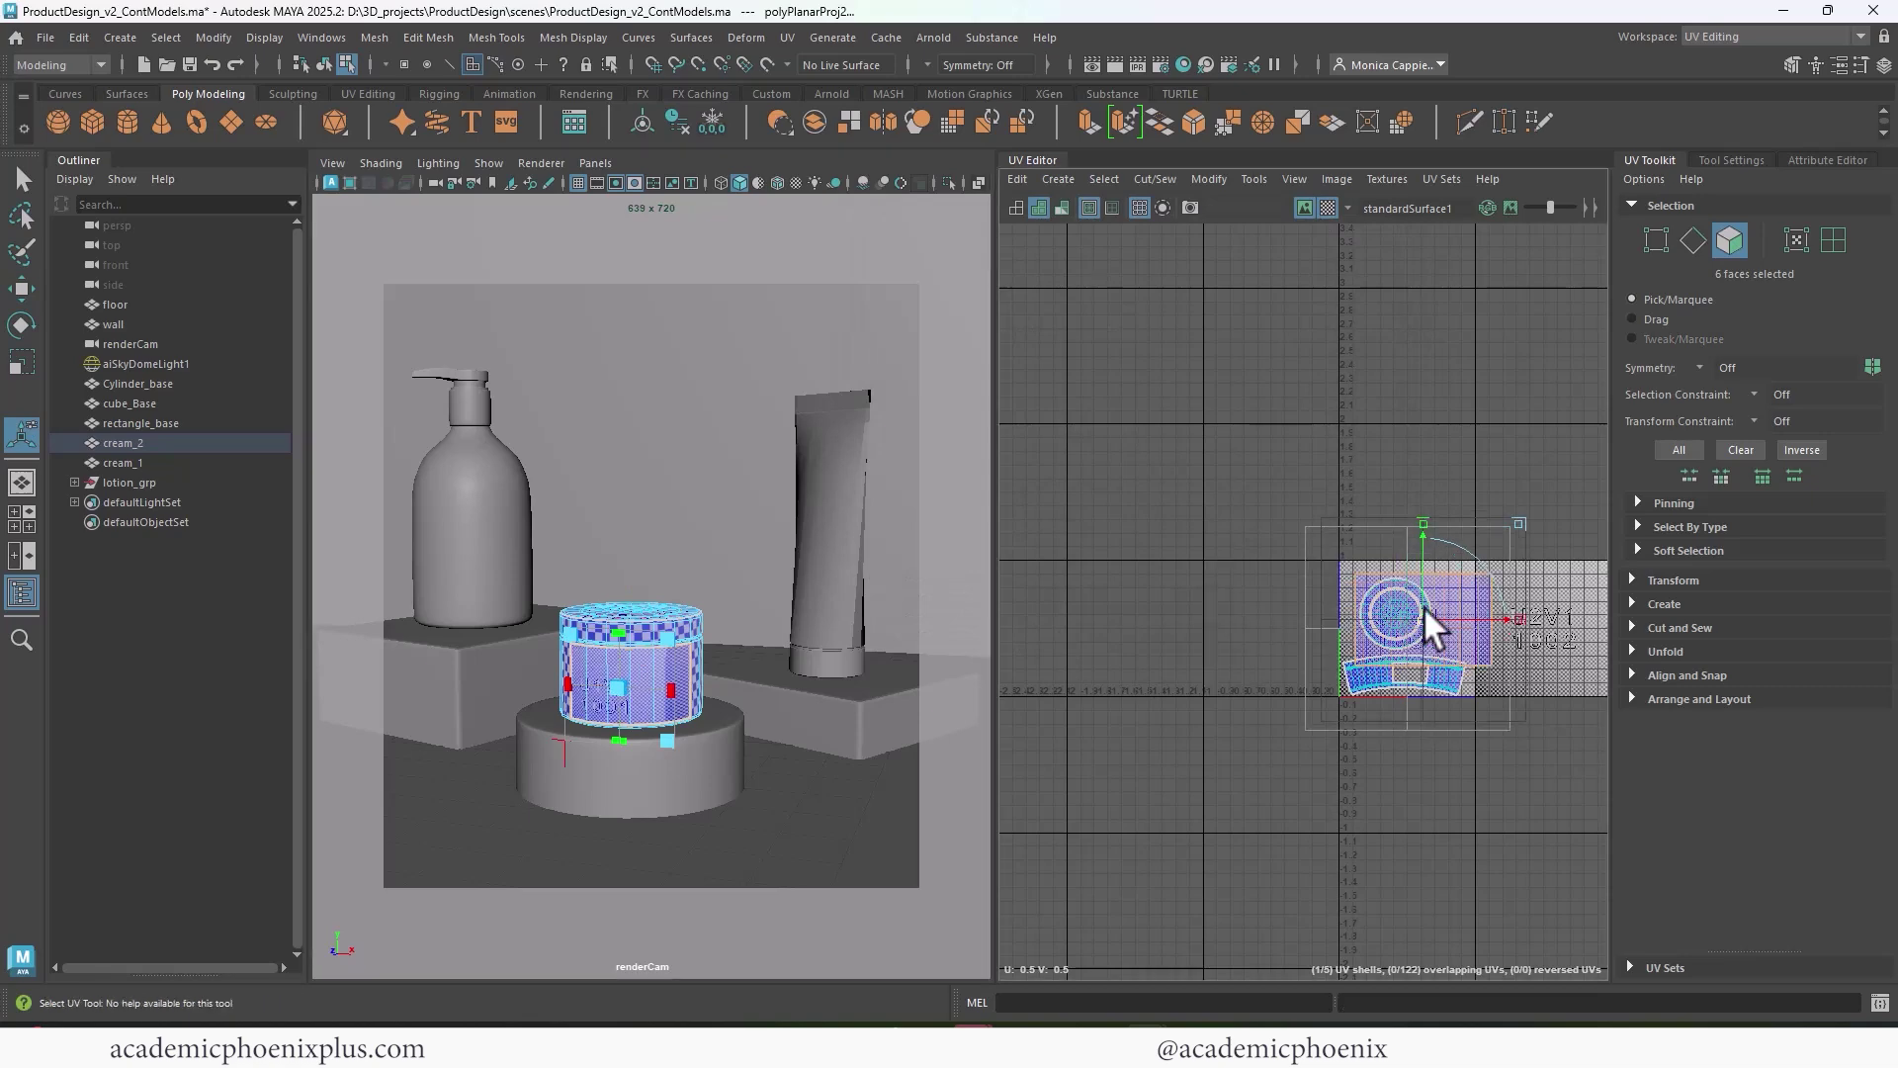
- Resize the label shell to fit the UV tile and move it to the tile's upper area
drag(1424, 607, 1389, 543)
key(r)
key(f)
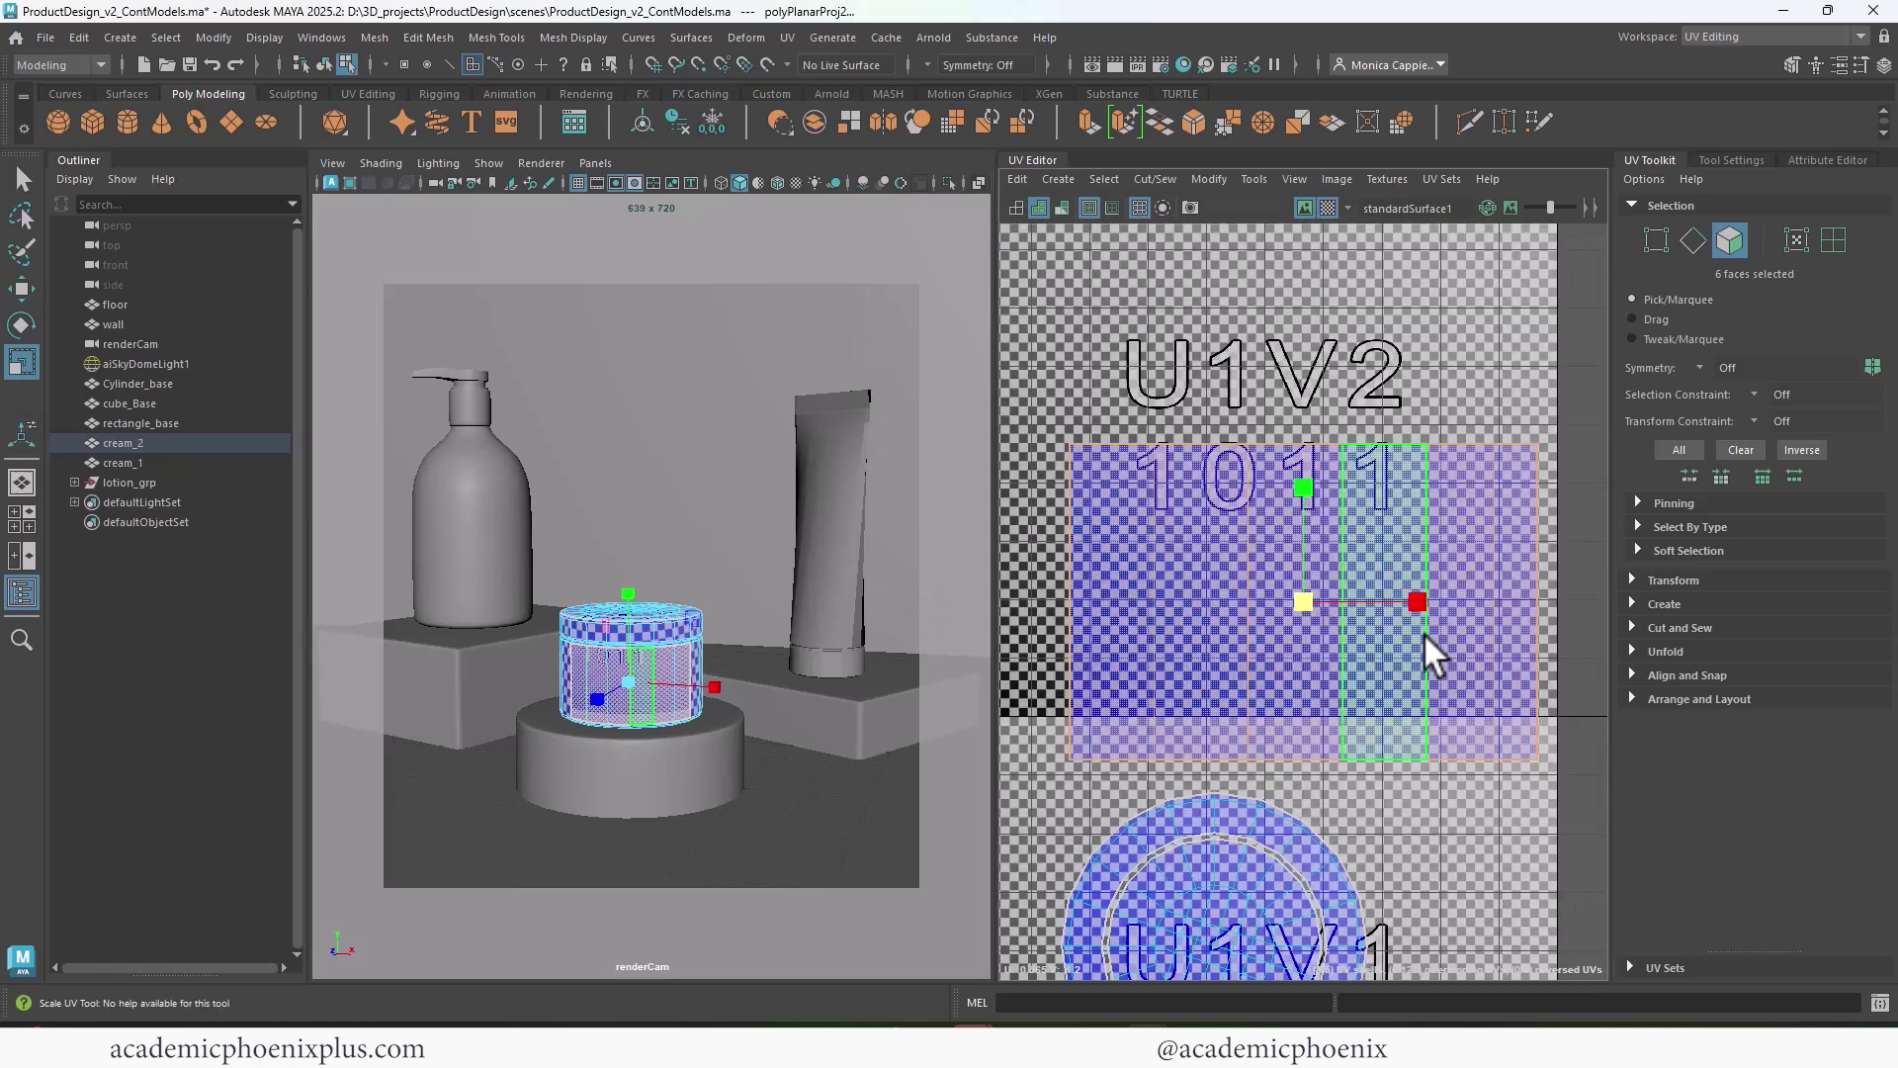
alt+right_drag(1458, 682, 1208, 564)
alt+middle_drag(1208, 564, 1200, 455)
key(w)
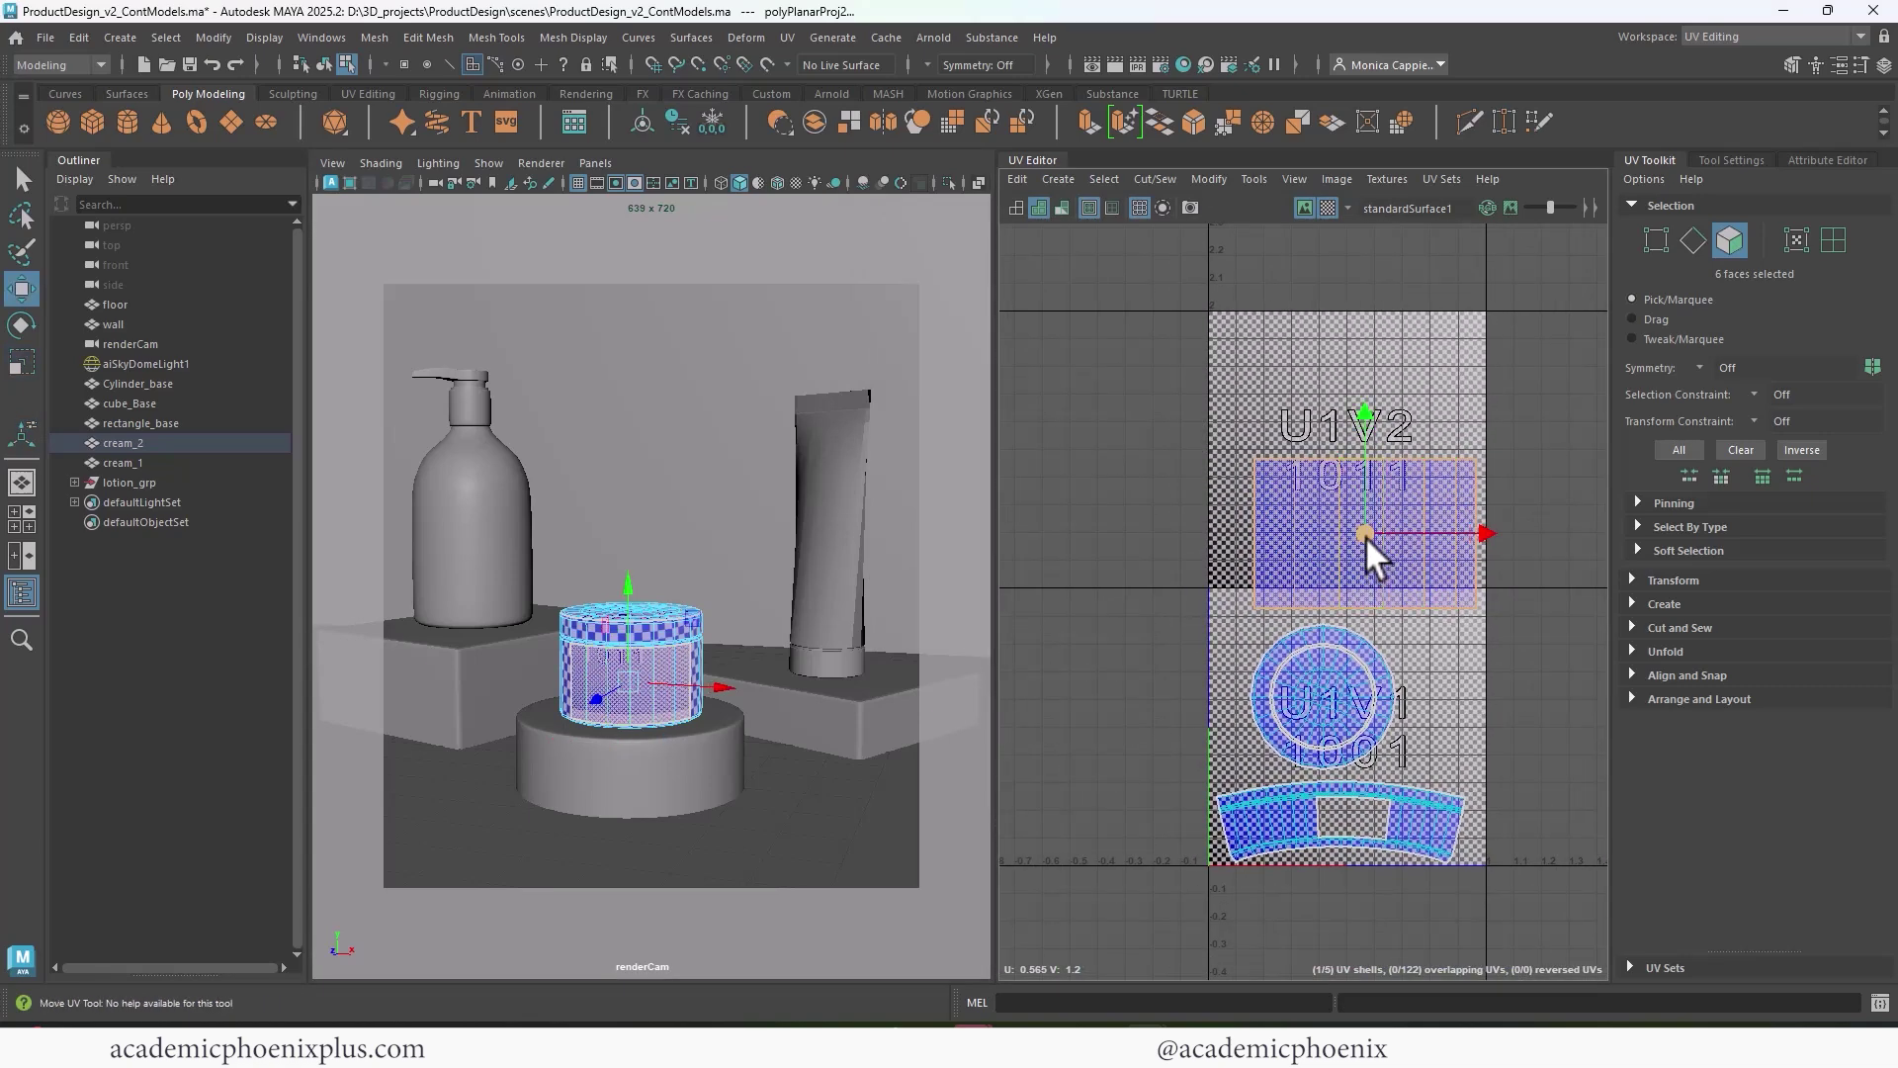
drag(1367, 536, 1342, 668)
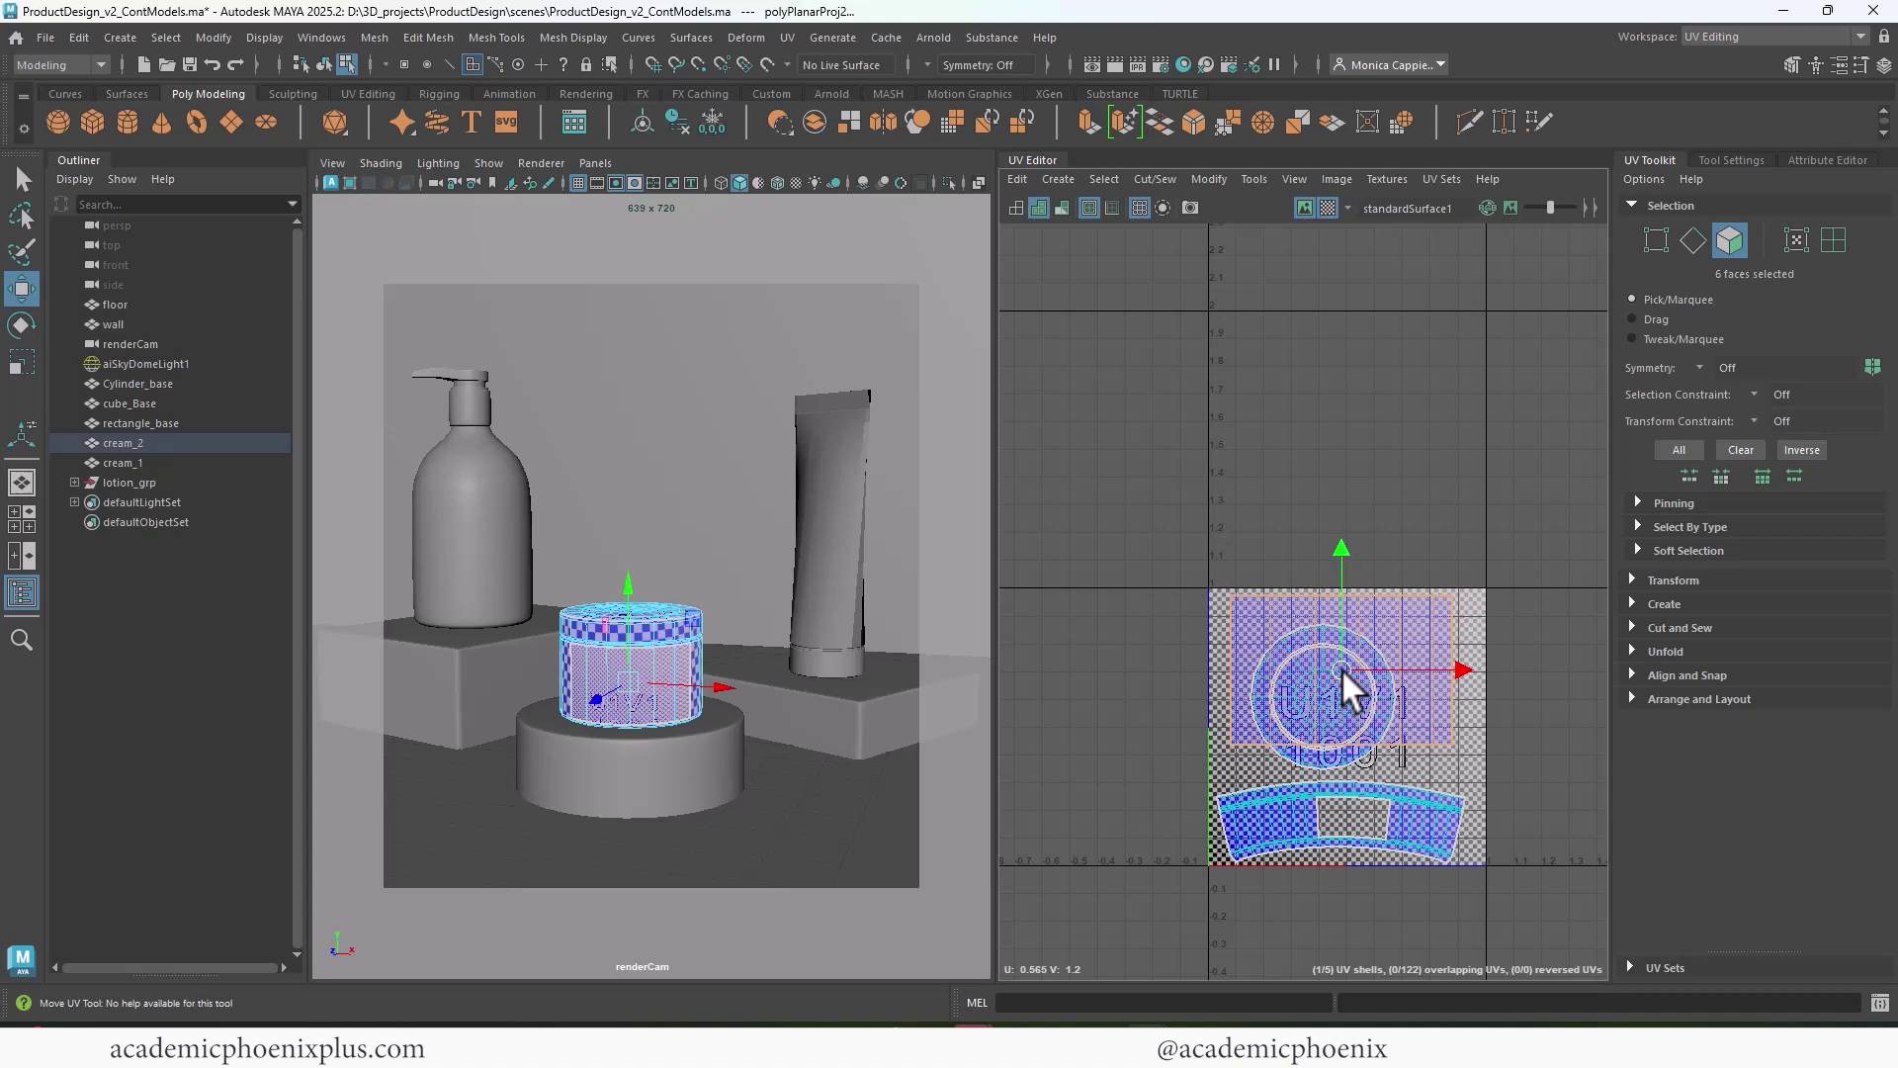
- Select both circular shells, scale them down and move them to the tile's lower right corner, below the label shell
double_click(1339, 754)
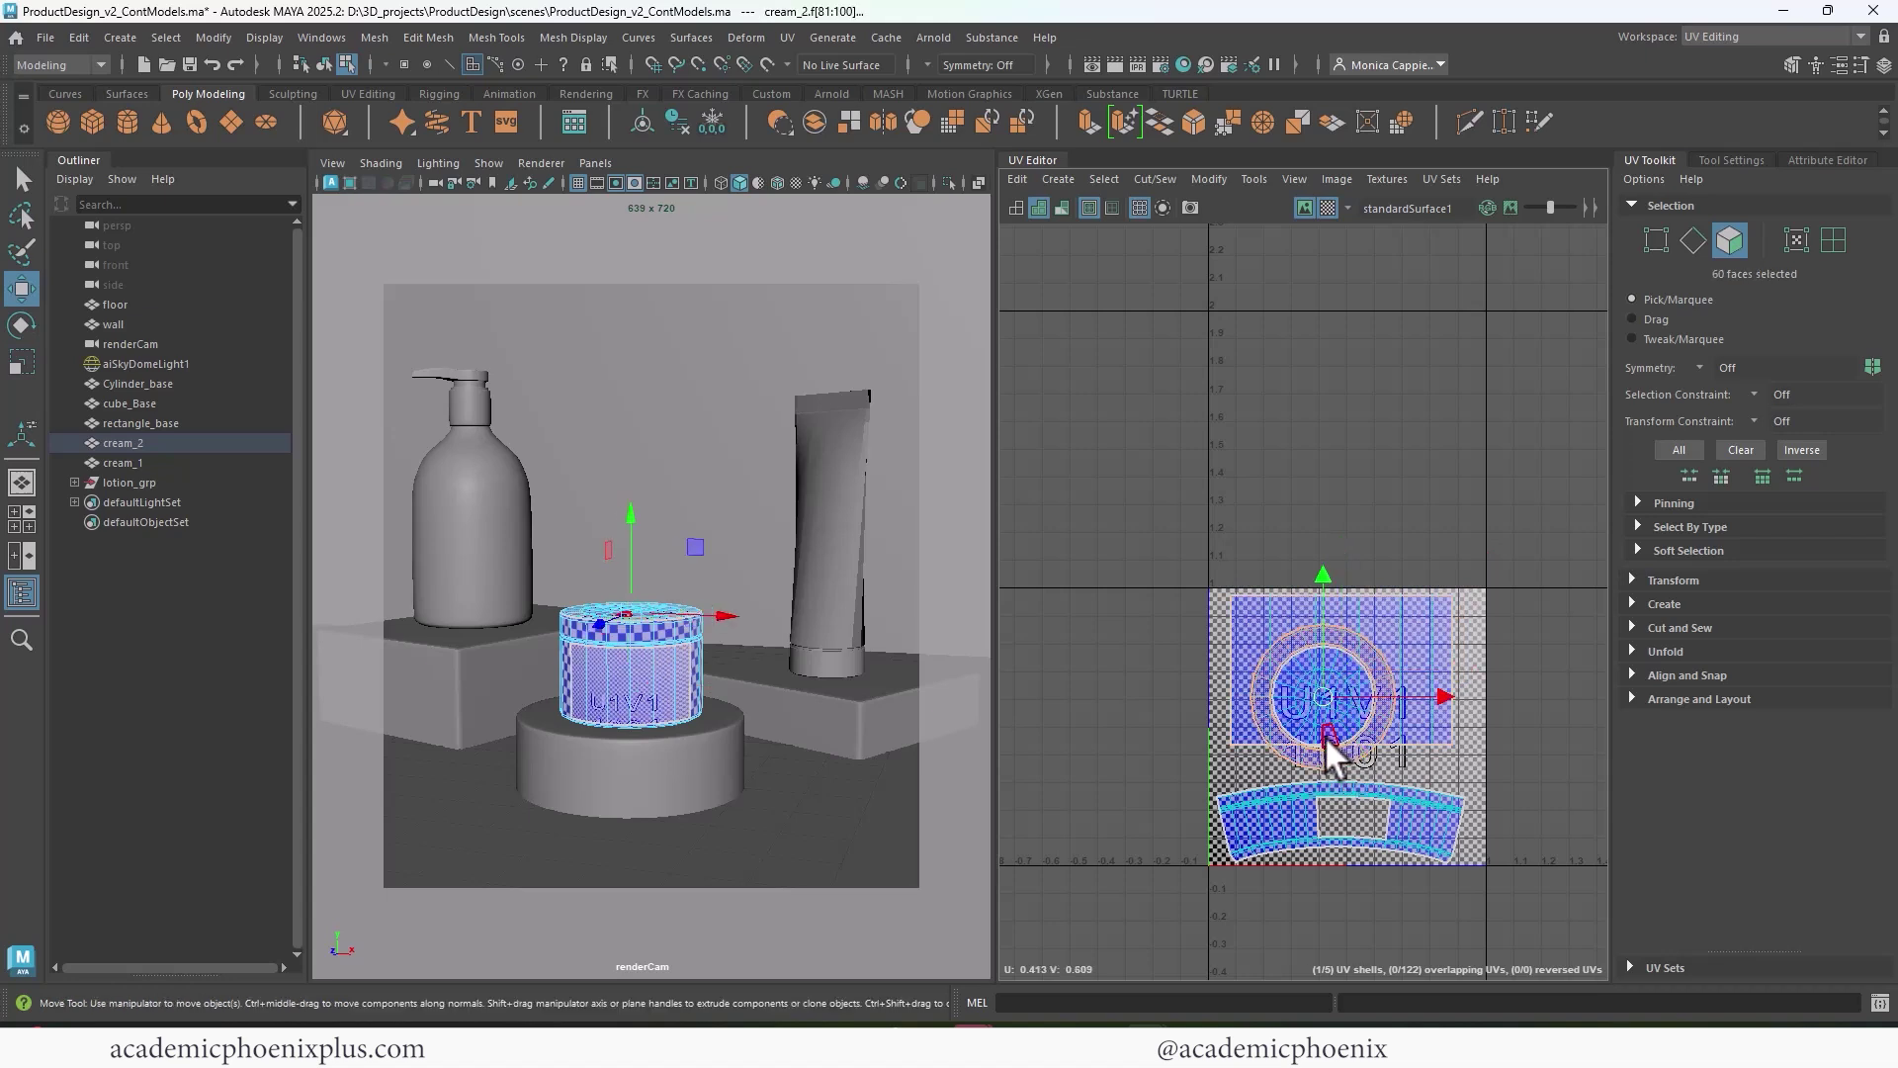
shift+double_click(1325, 734)
drag(1327, 706, 1309, 809)
key(r)
key(w)
- Scale down the curved wall shell, rotate it counterclockwise and fit it beside the circular shells
double_click(1295, 823)
key(r)
key(w)
key(e)
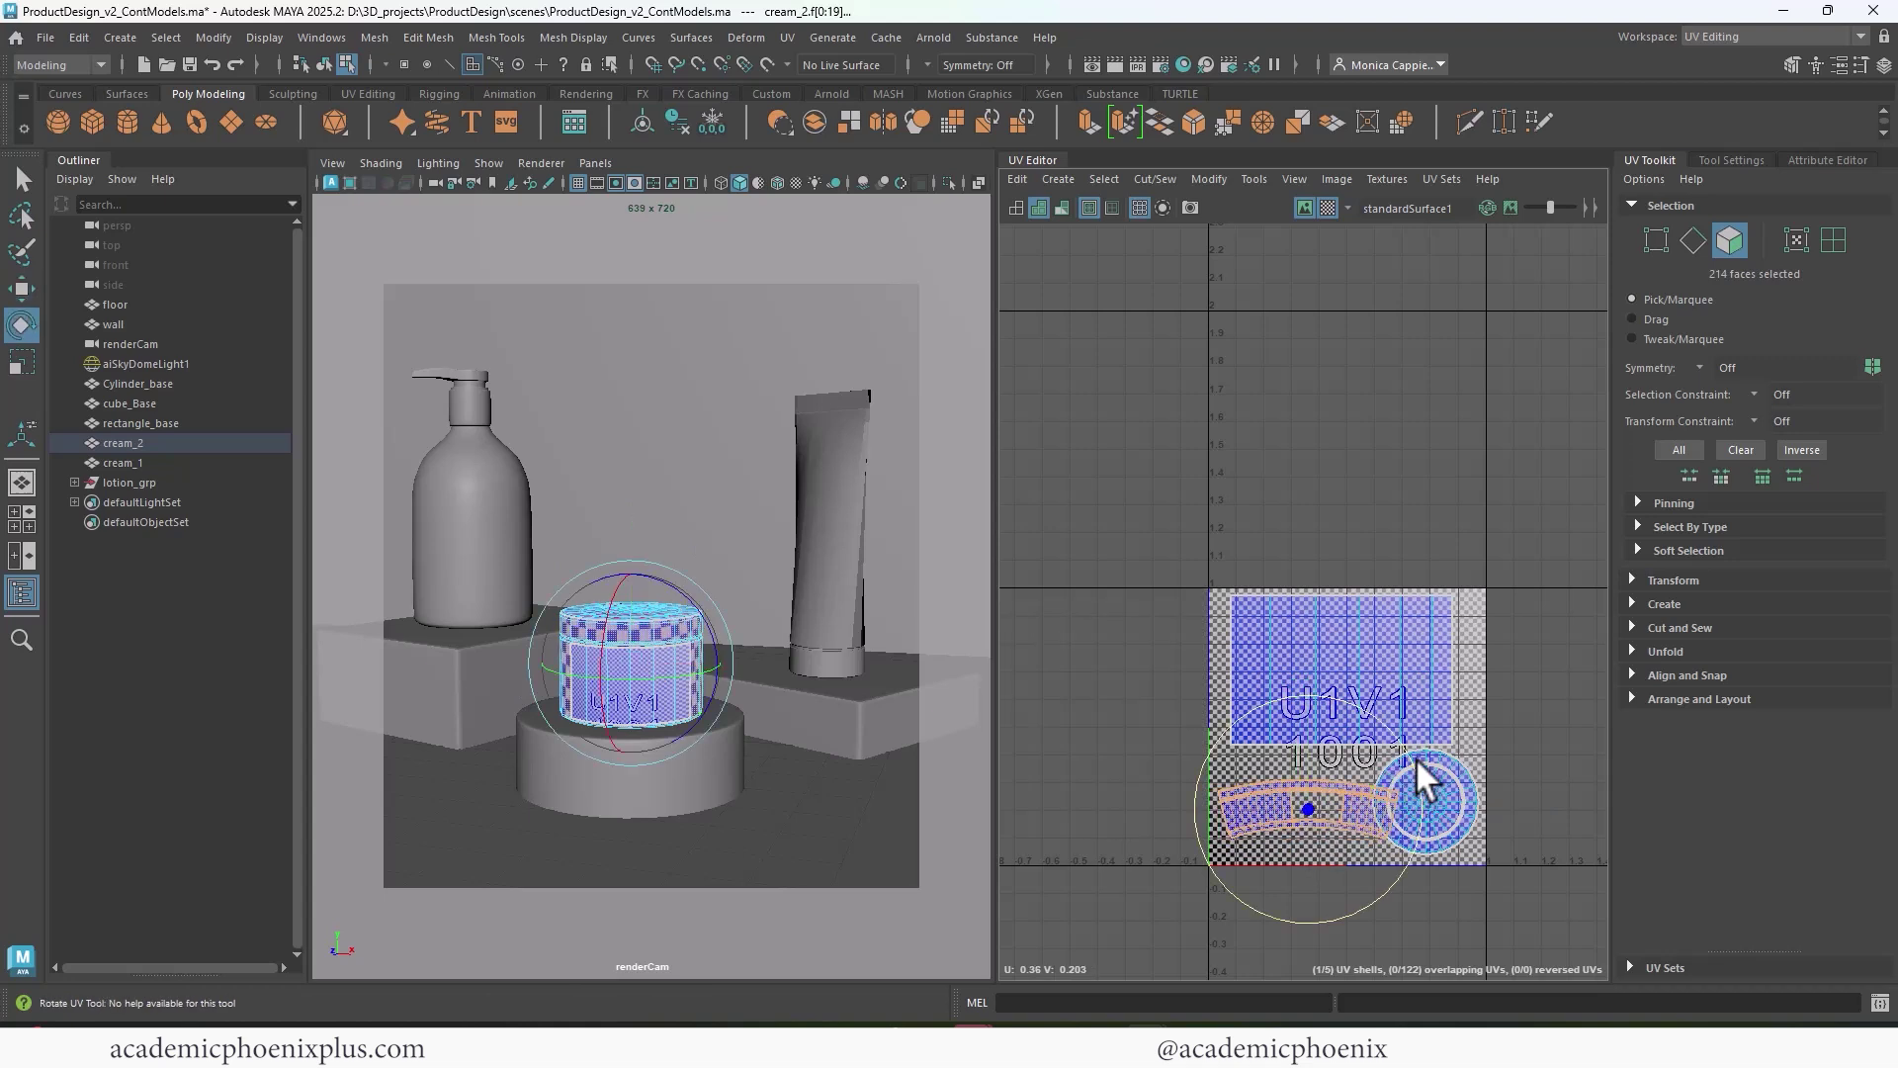
drag(1416, 758, 1385, 720)
key(w)
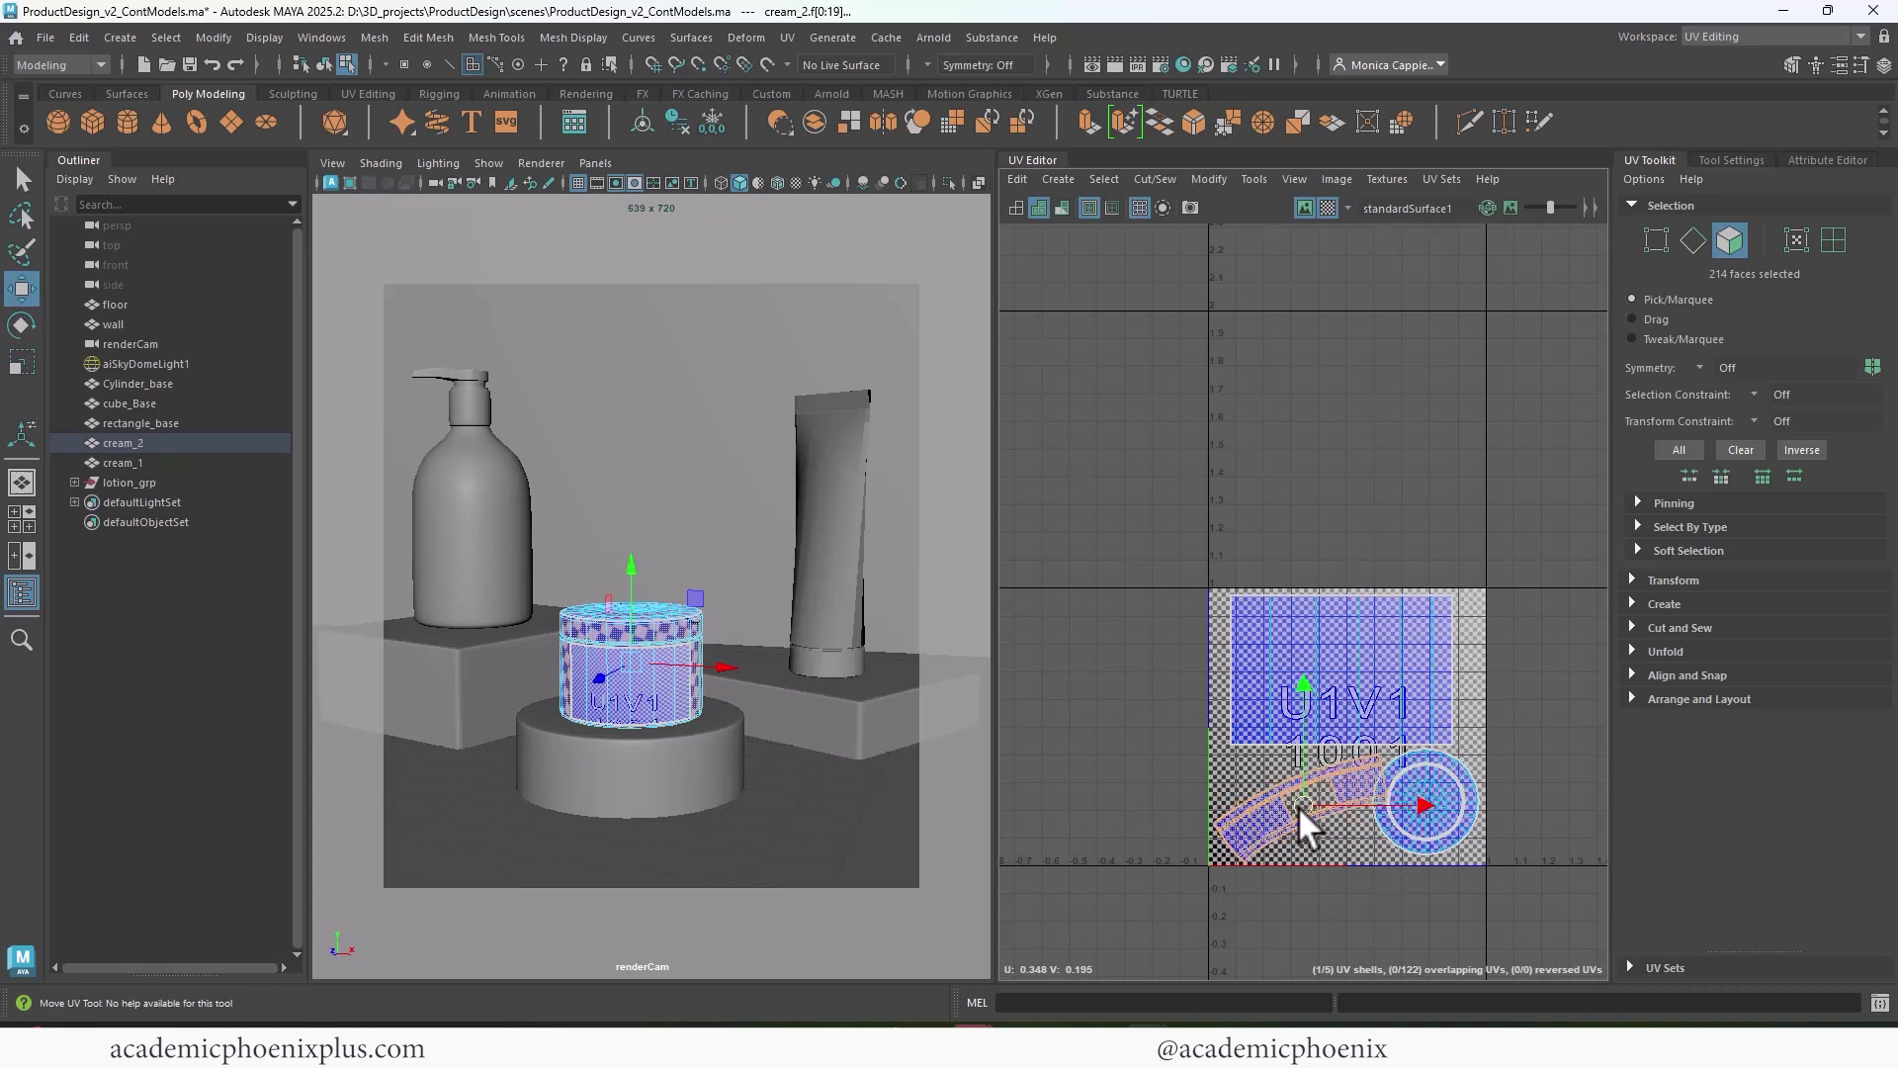
drag(1295, 803, 1298, 808)
key(r)
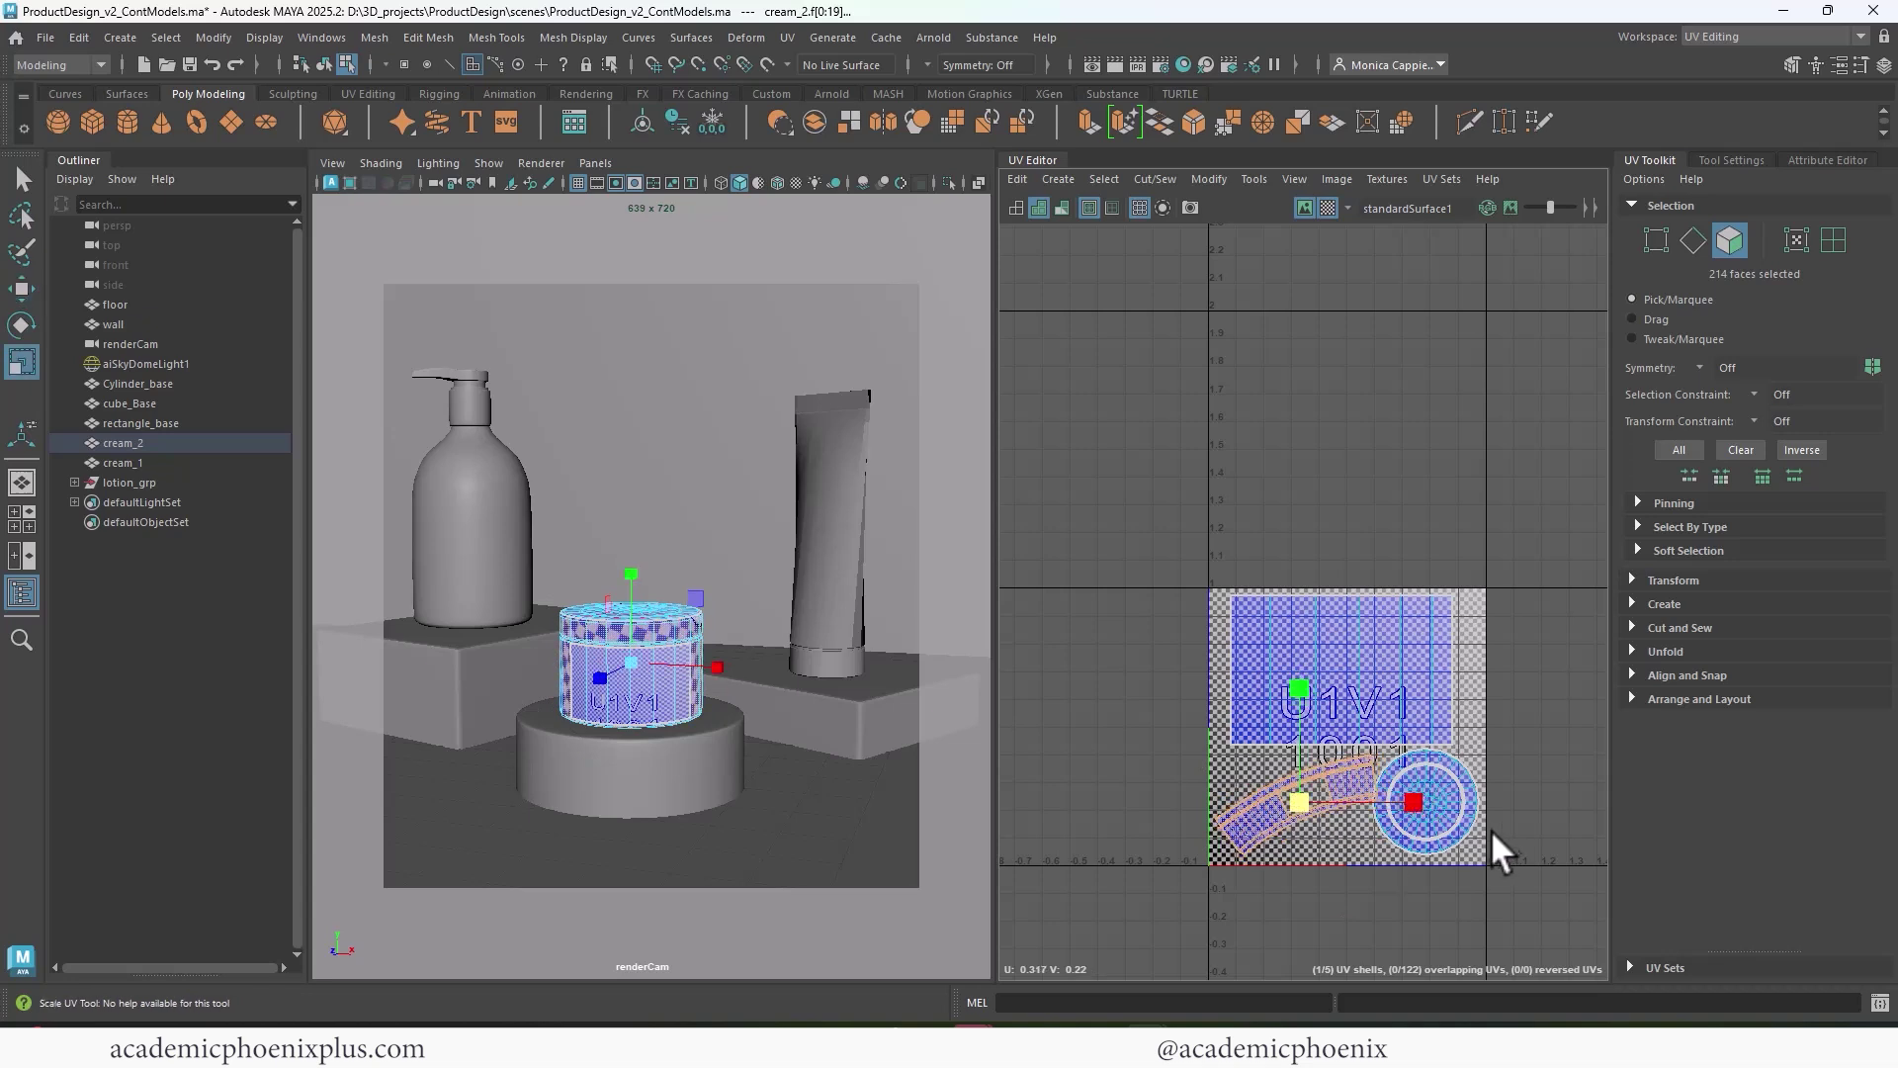
- Nudge the circular shells and the curved wall shell apart so they sit inside the tile without touching
click(1439, 821)
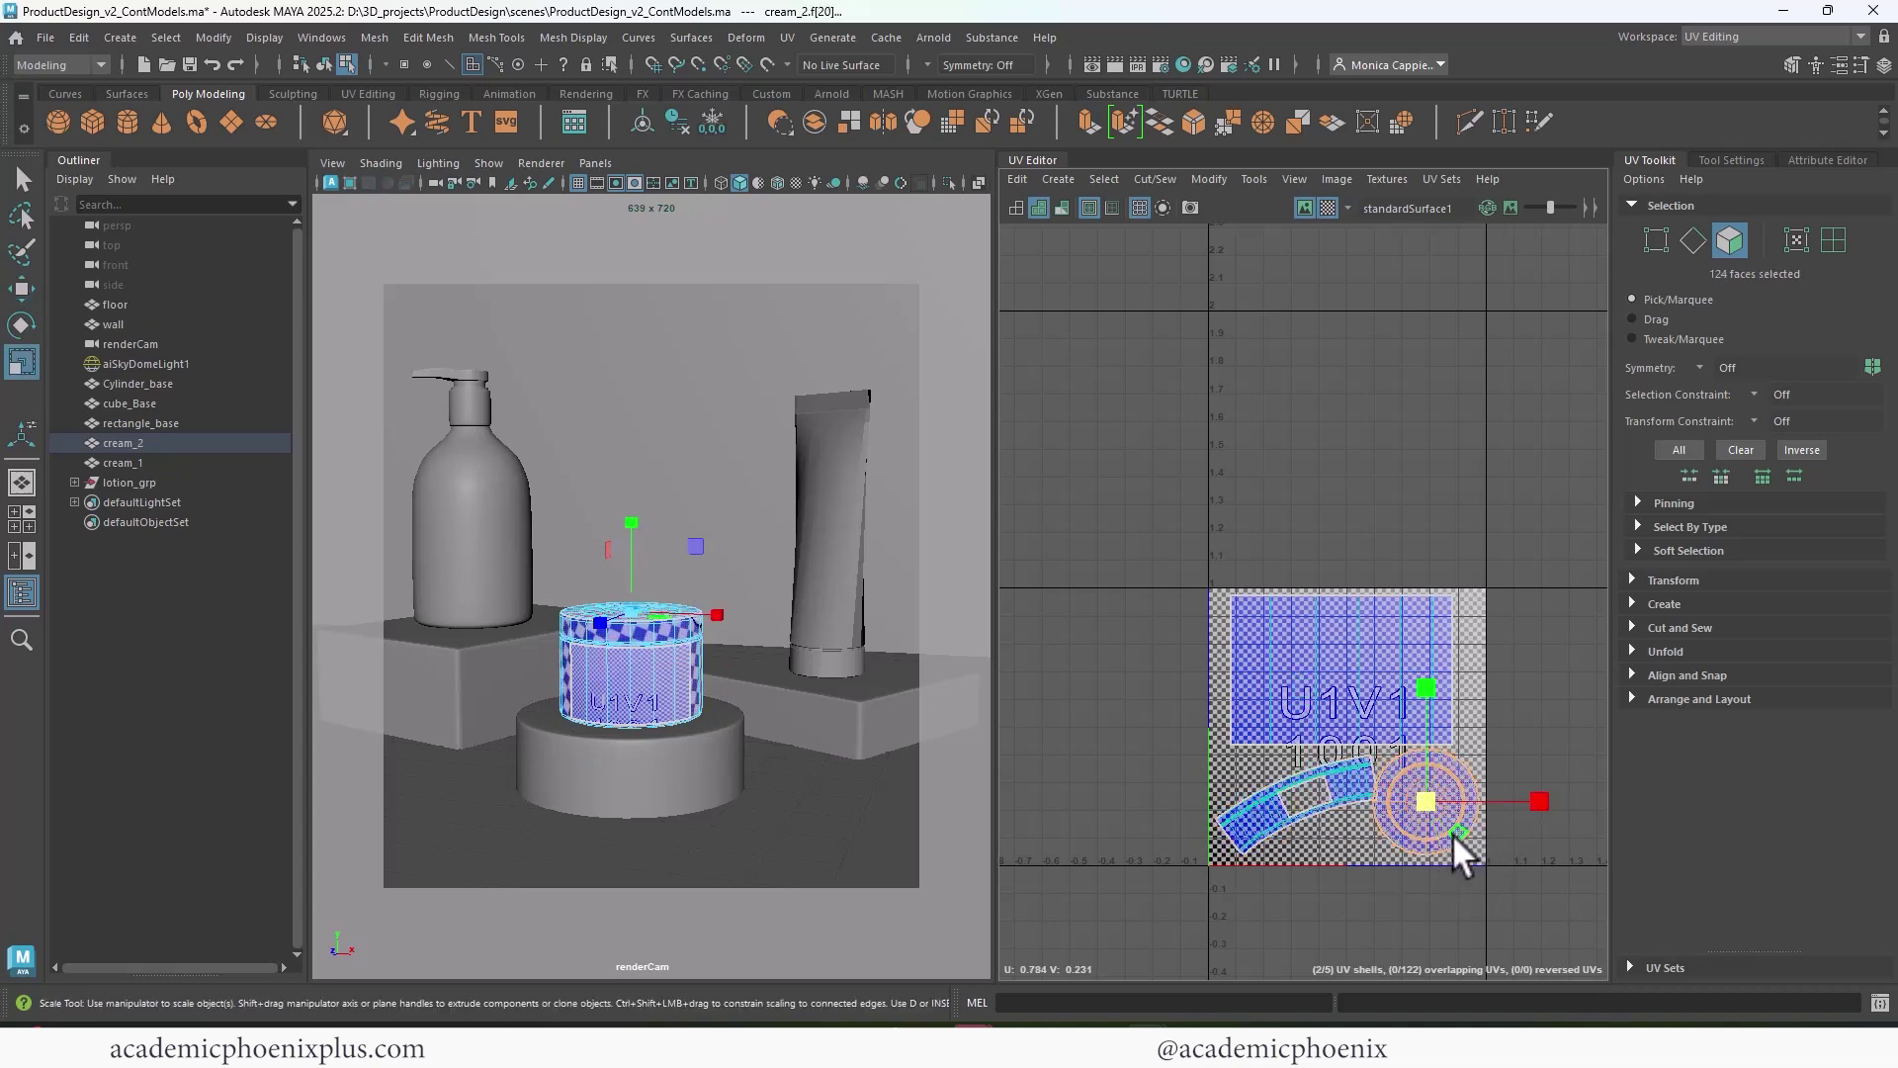
key(w)
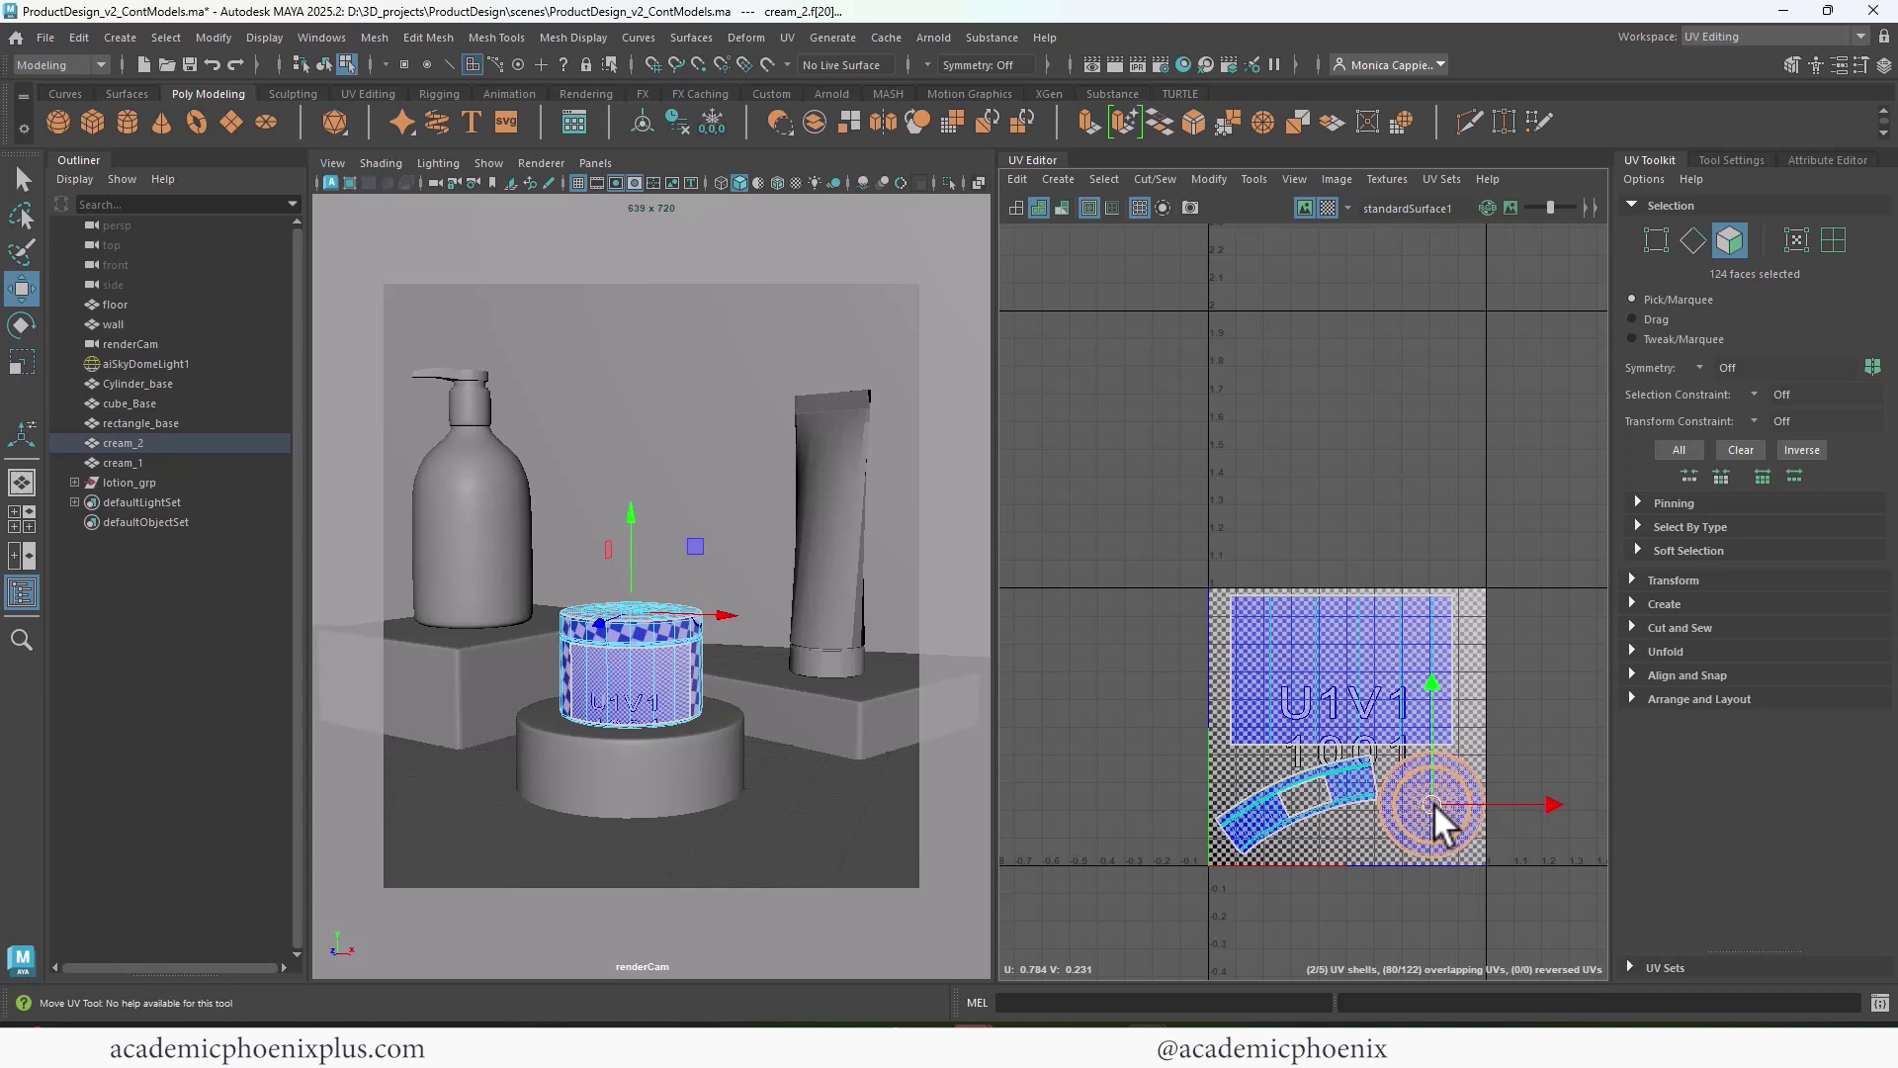
key(f)
scroll(1439, 771, down, 2)
alt+middle_drag(1354, 672, 1559, 649)
alt+middle_drag(1242, 638, 1414, 638)
scroll(1404, 618, down, 1)
click(1194, 704)
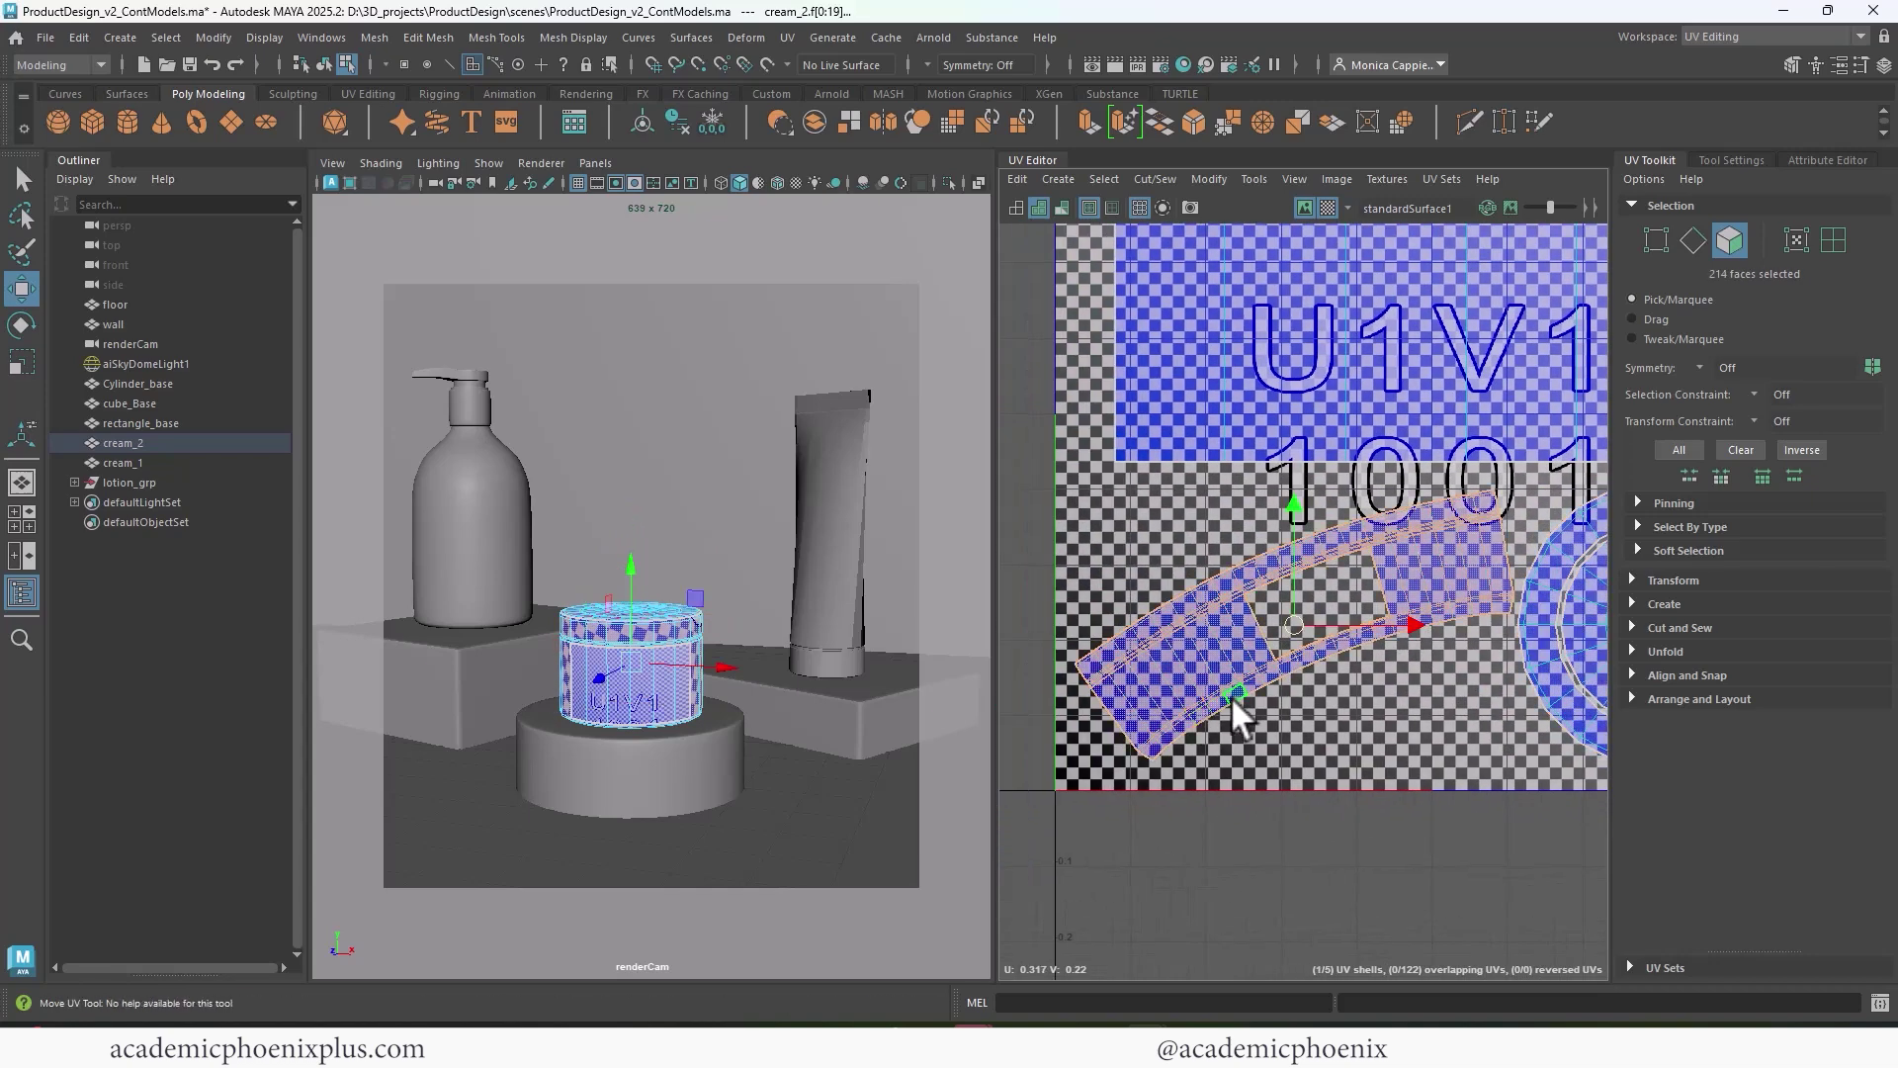
drag(1295, 617, 1277, 623)
key(r)
key(w)
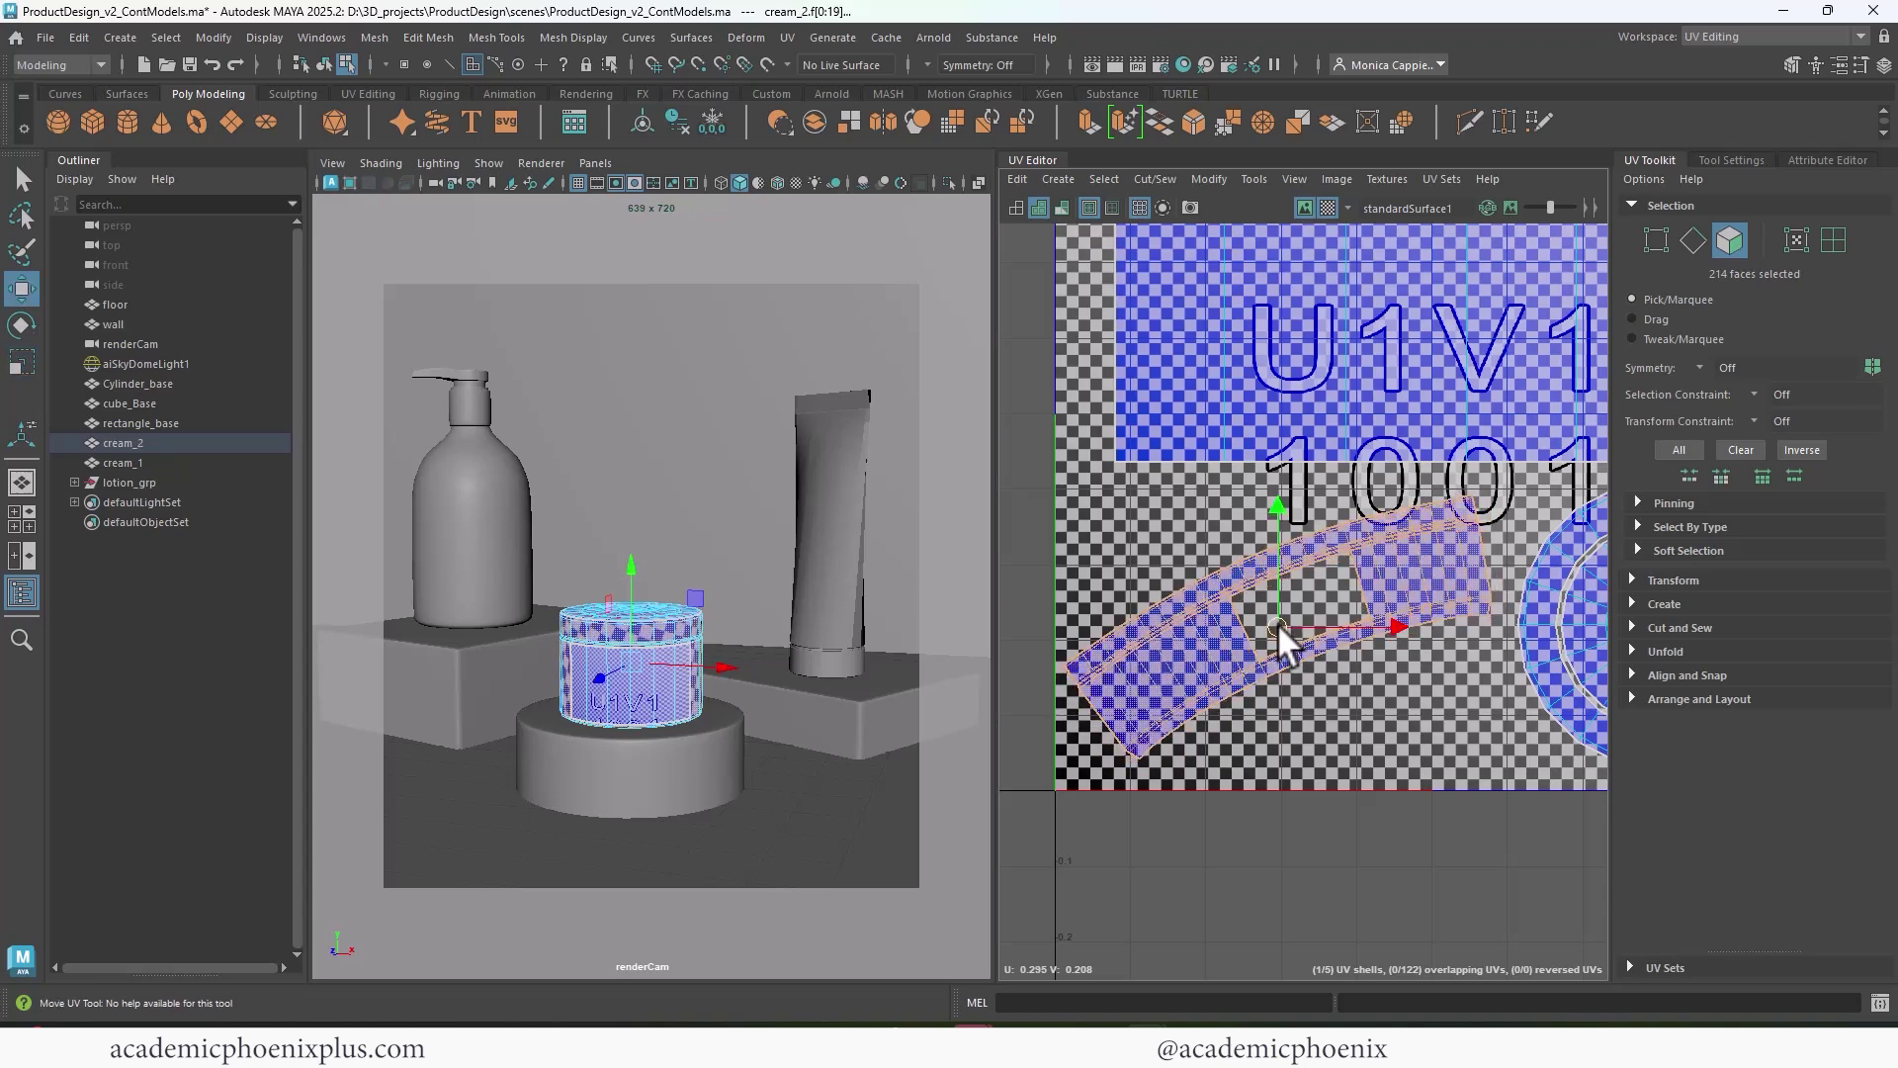
- Save the scene under the new name ProductDesign_v3_UVs.ma
click(46, 36)
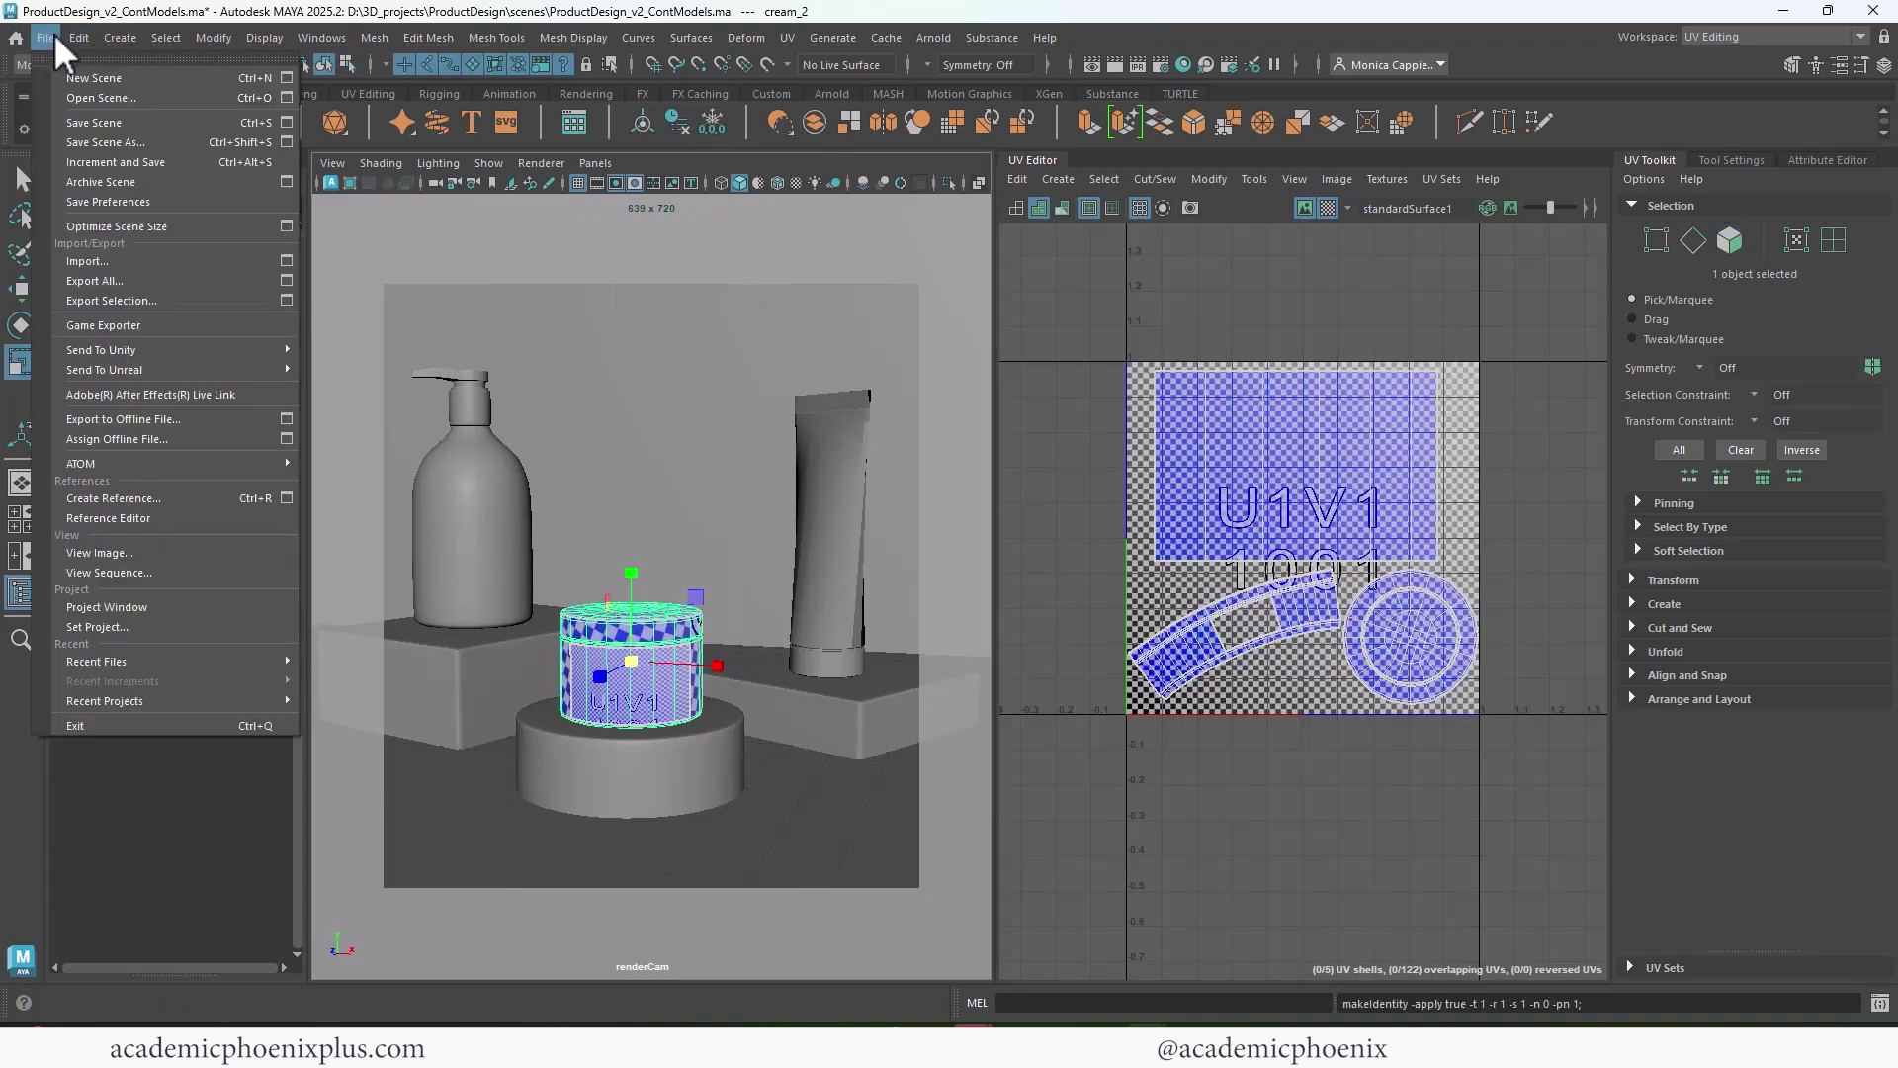
click(168, 142)
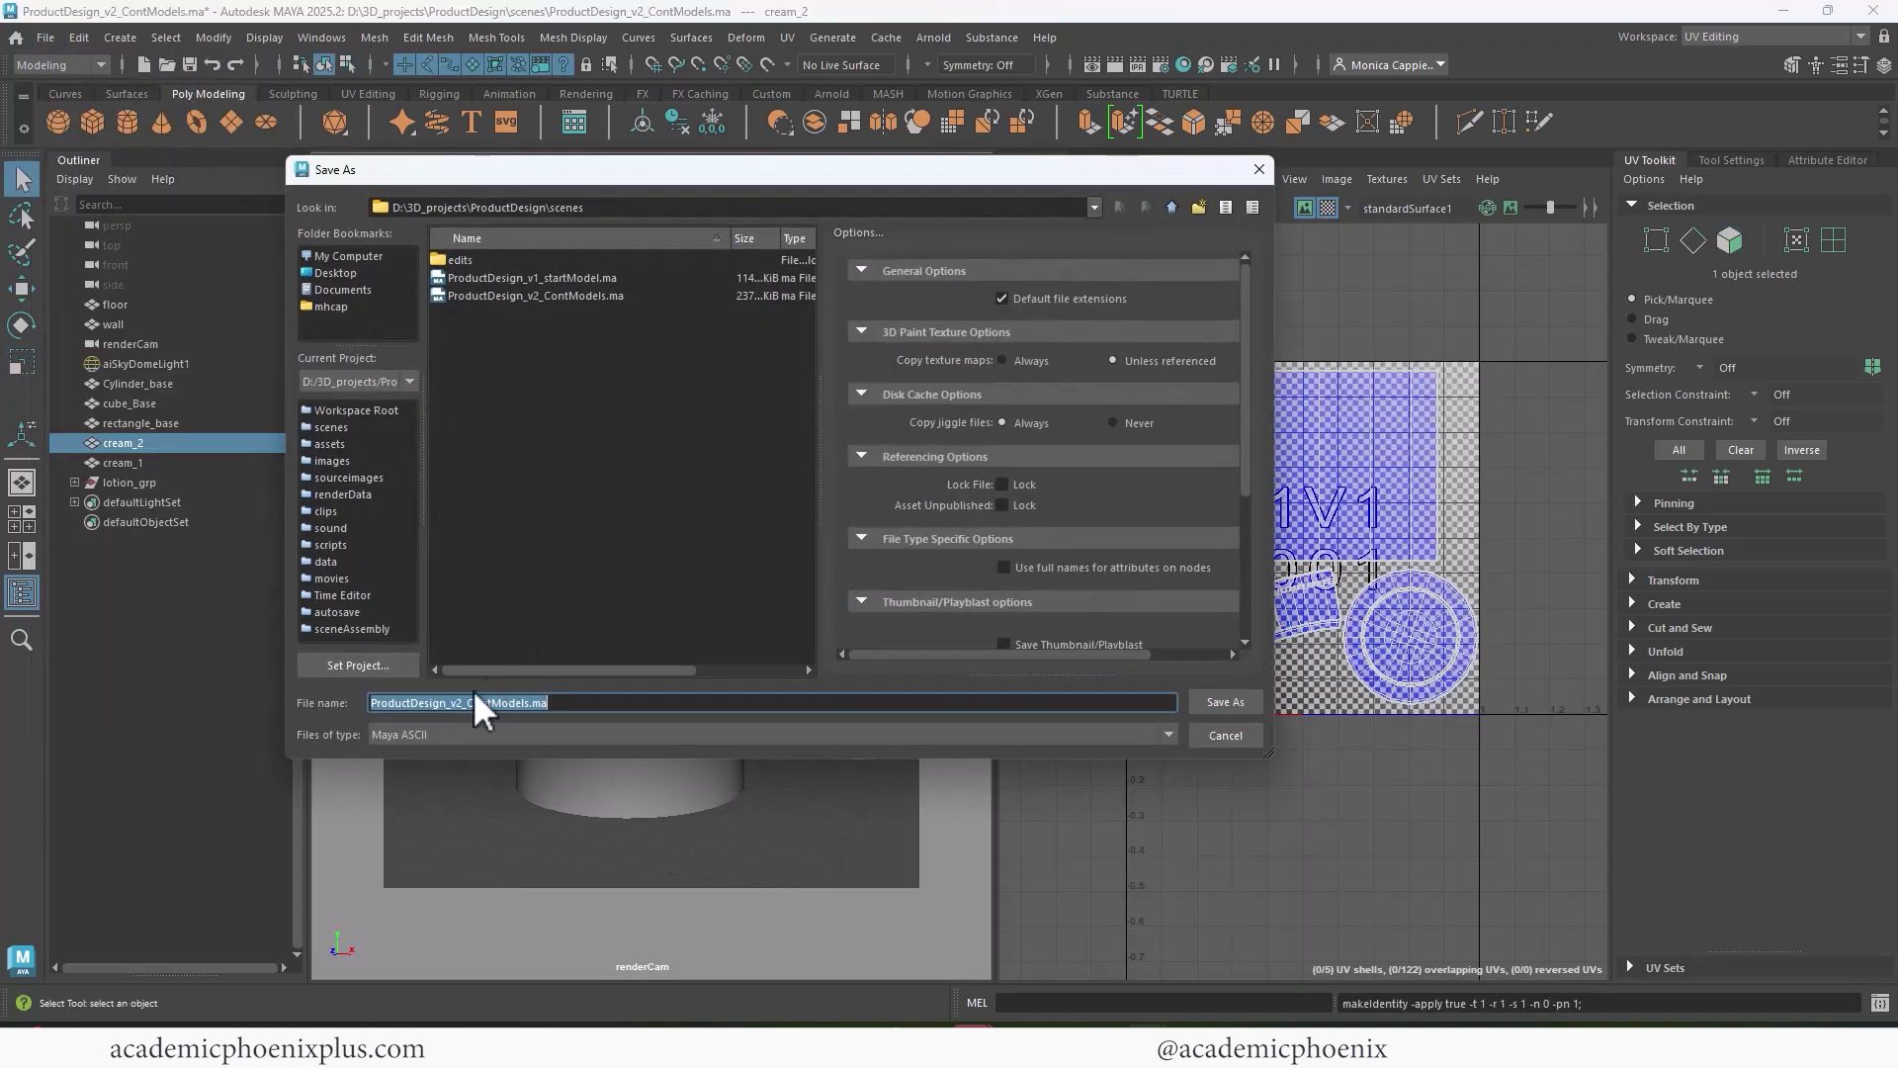
click(460, 703)
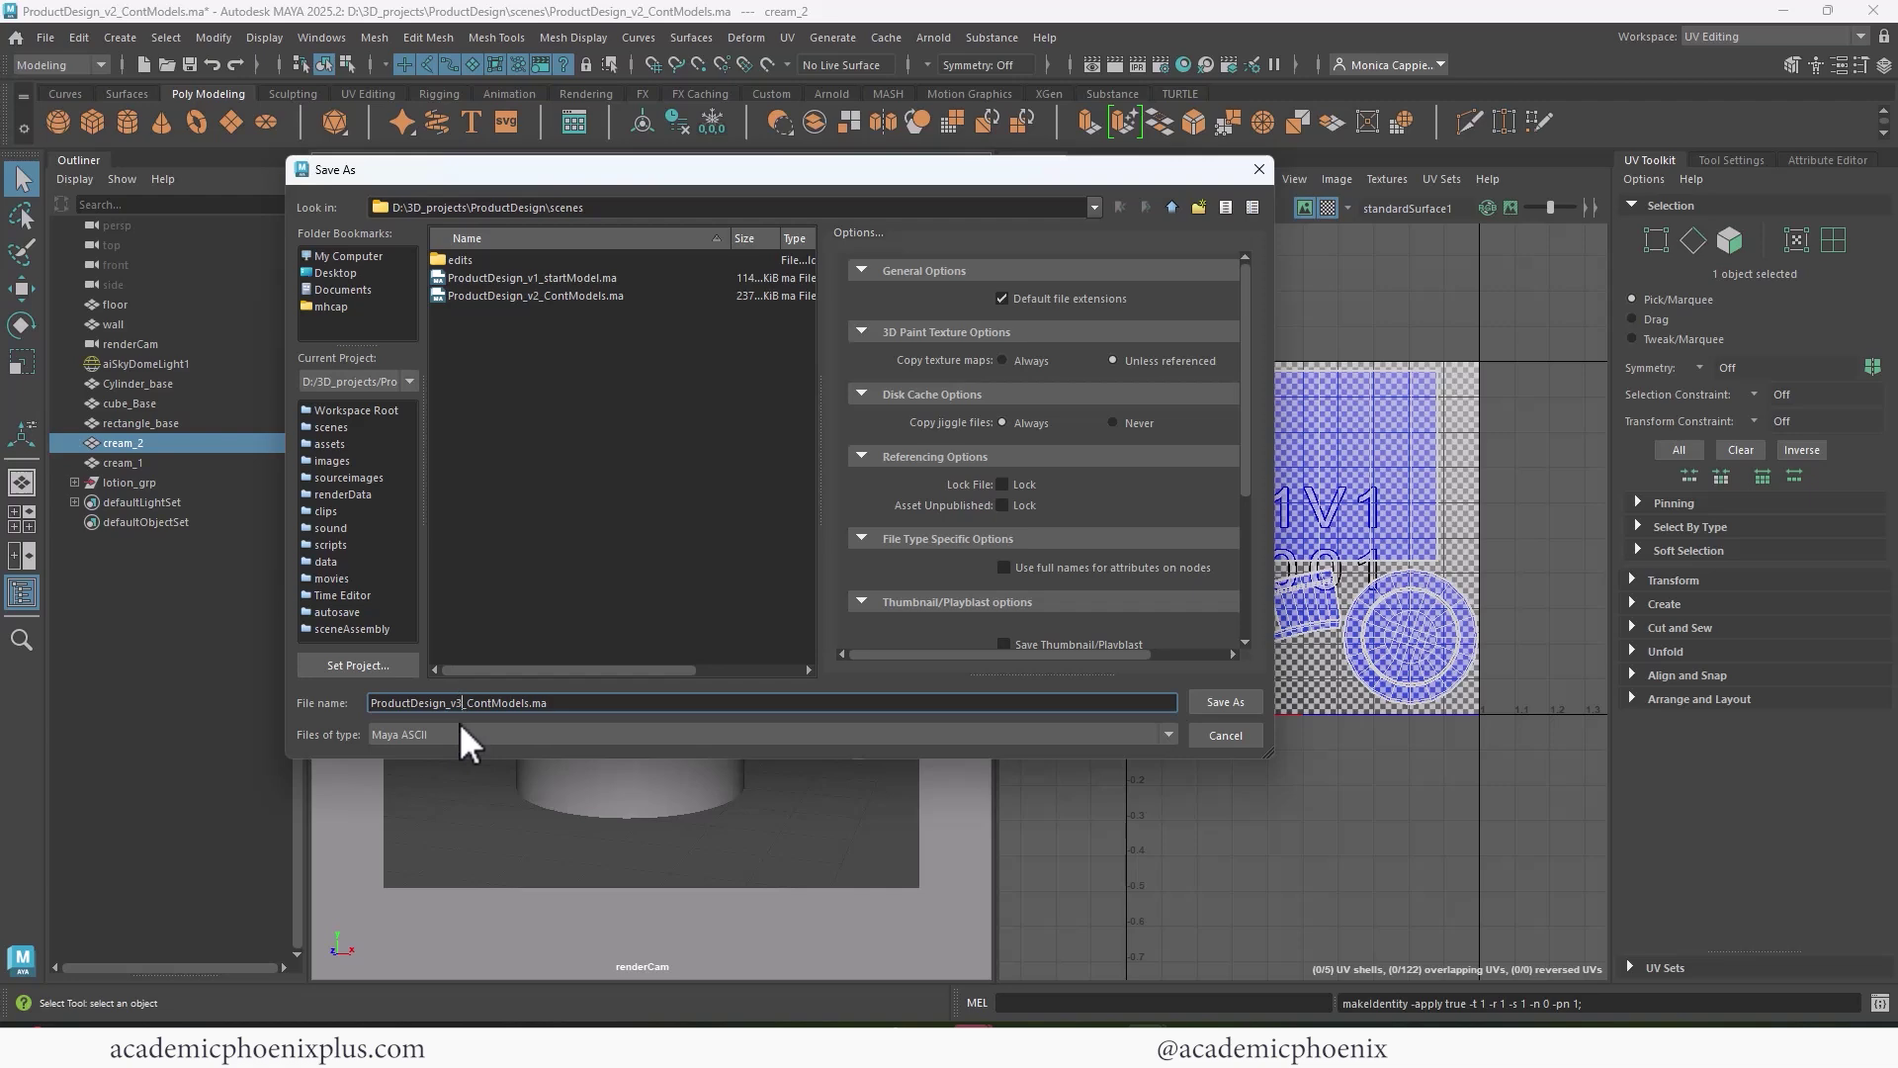
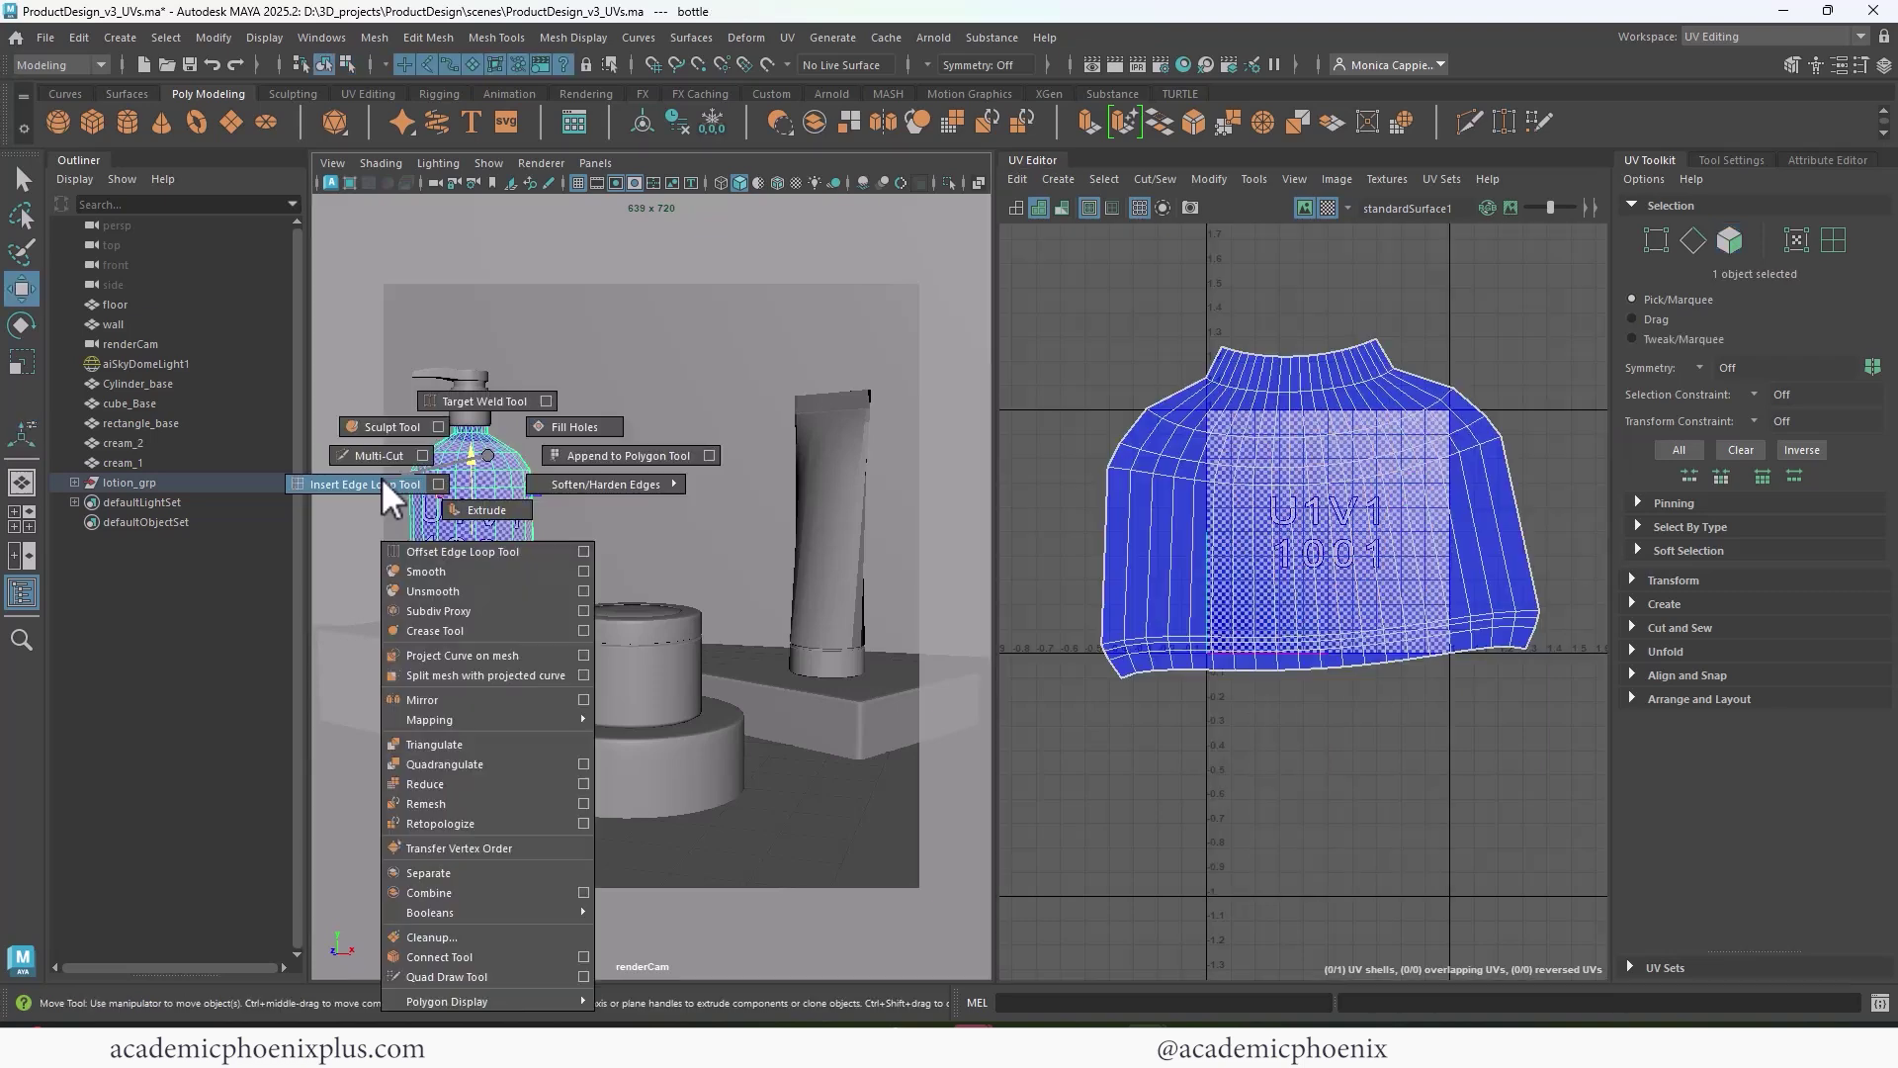
- Insert a horizontal edge loop around the lower part of the lotion bottle's body
click(382, 478)
click(477, 597)
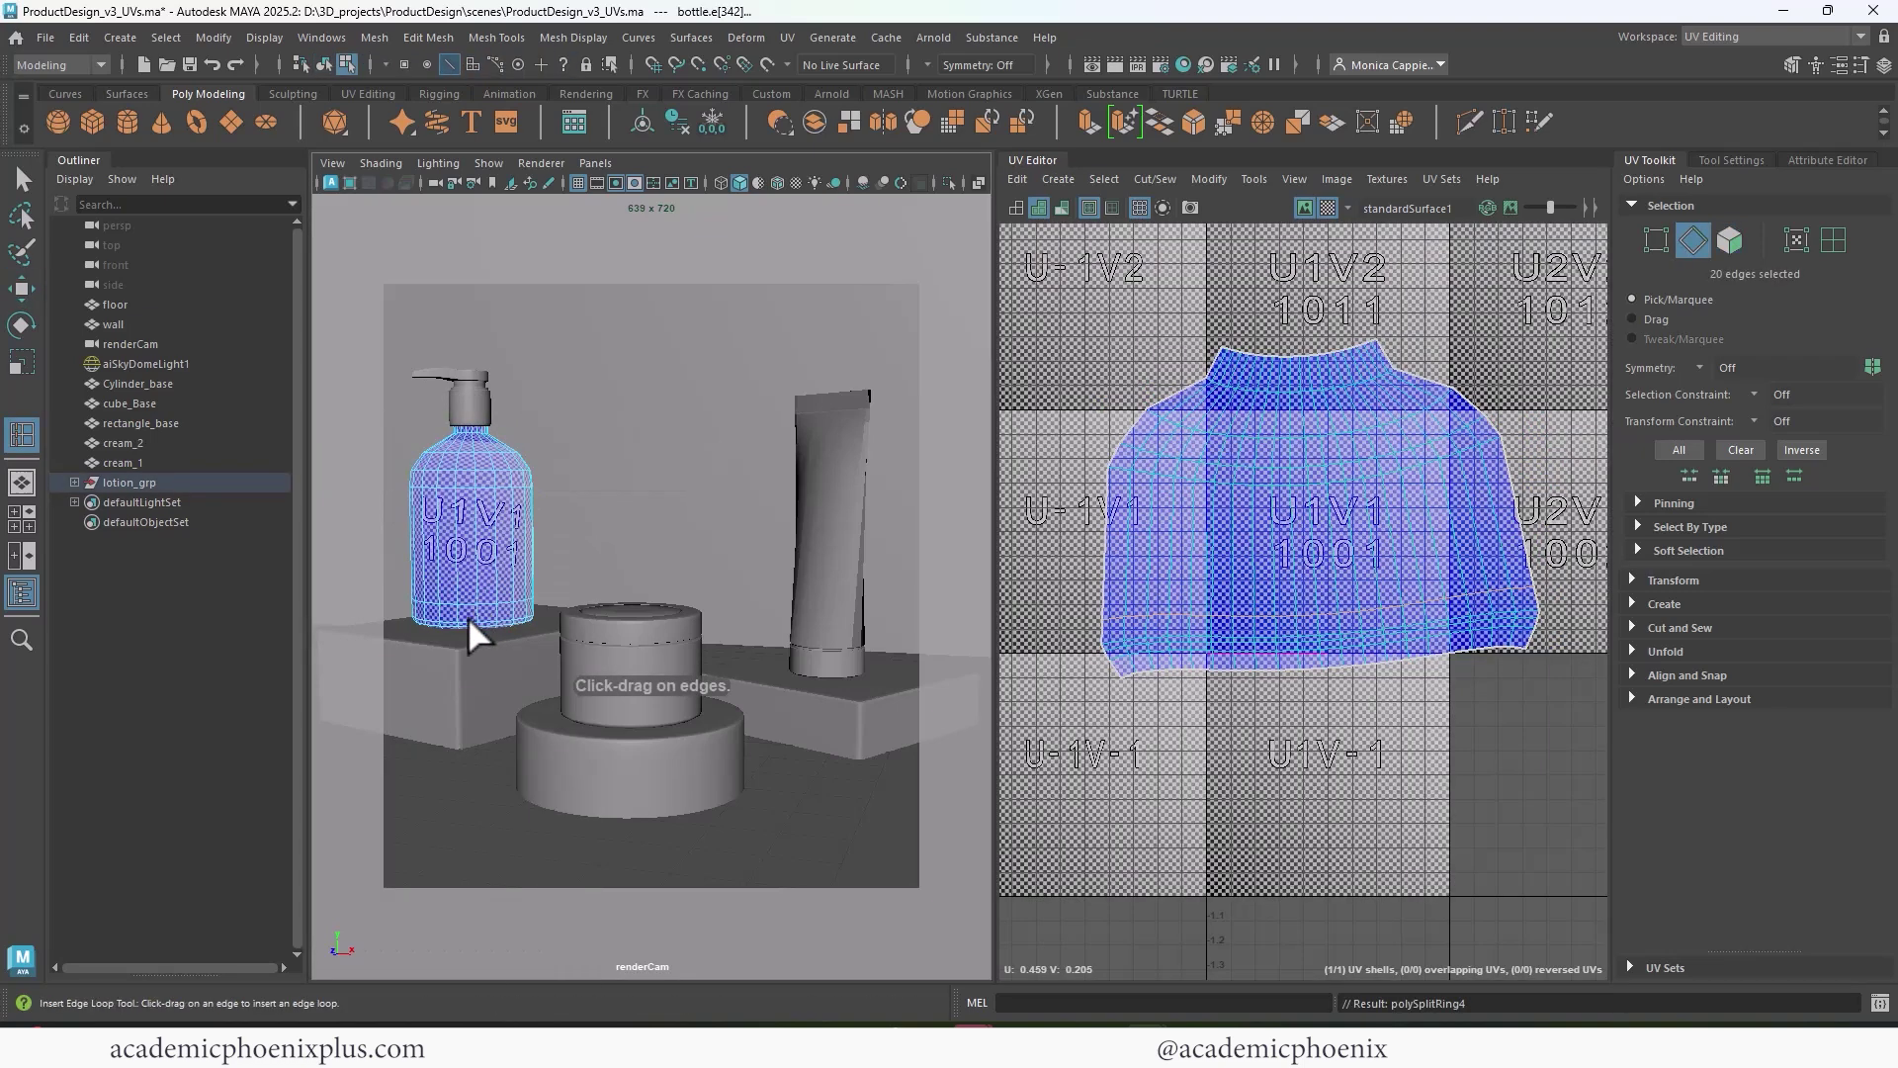
key(q)
- Select the five front label faces on the lotion bottle's body and apply a planar UV projection to them
right_drag(455, 540, 469, 536)
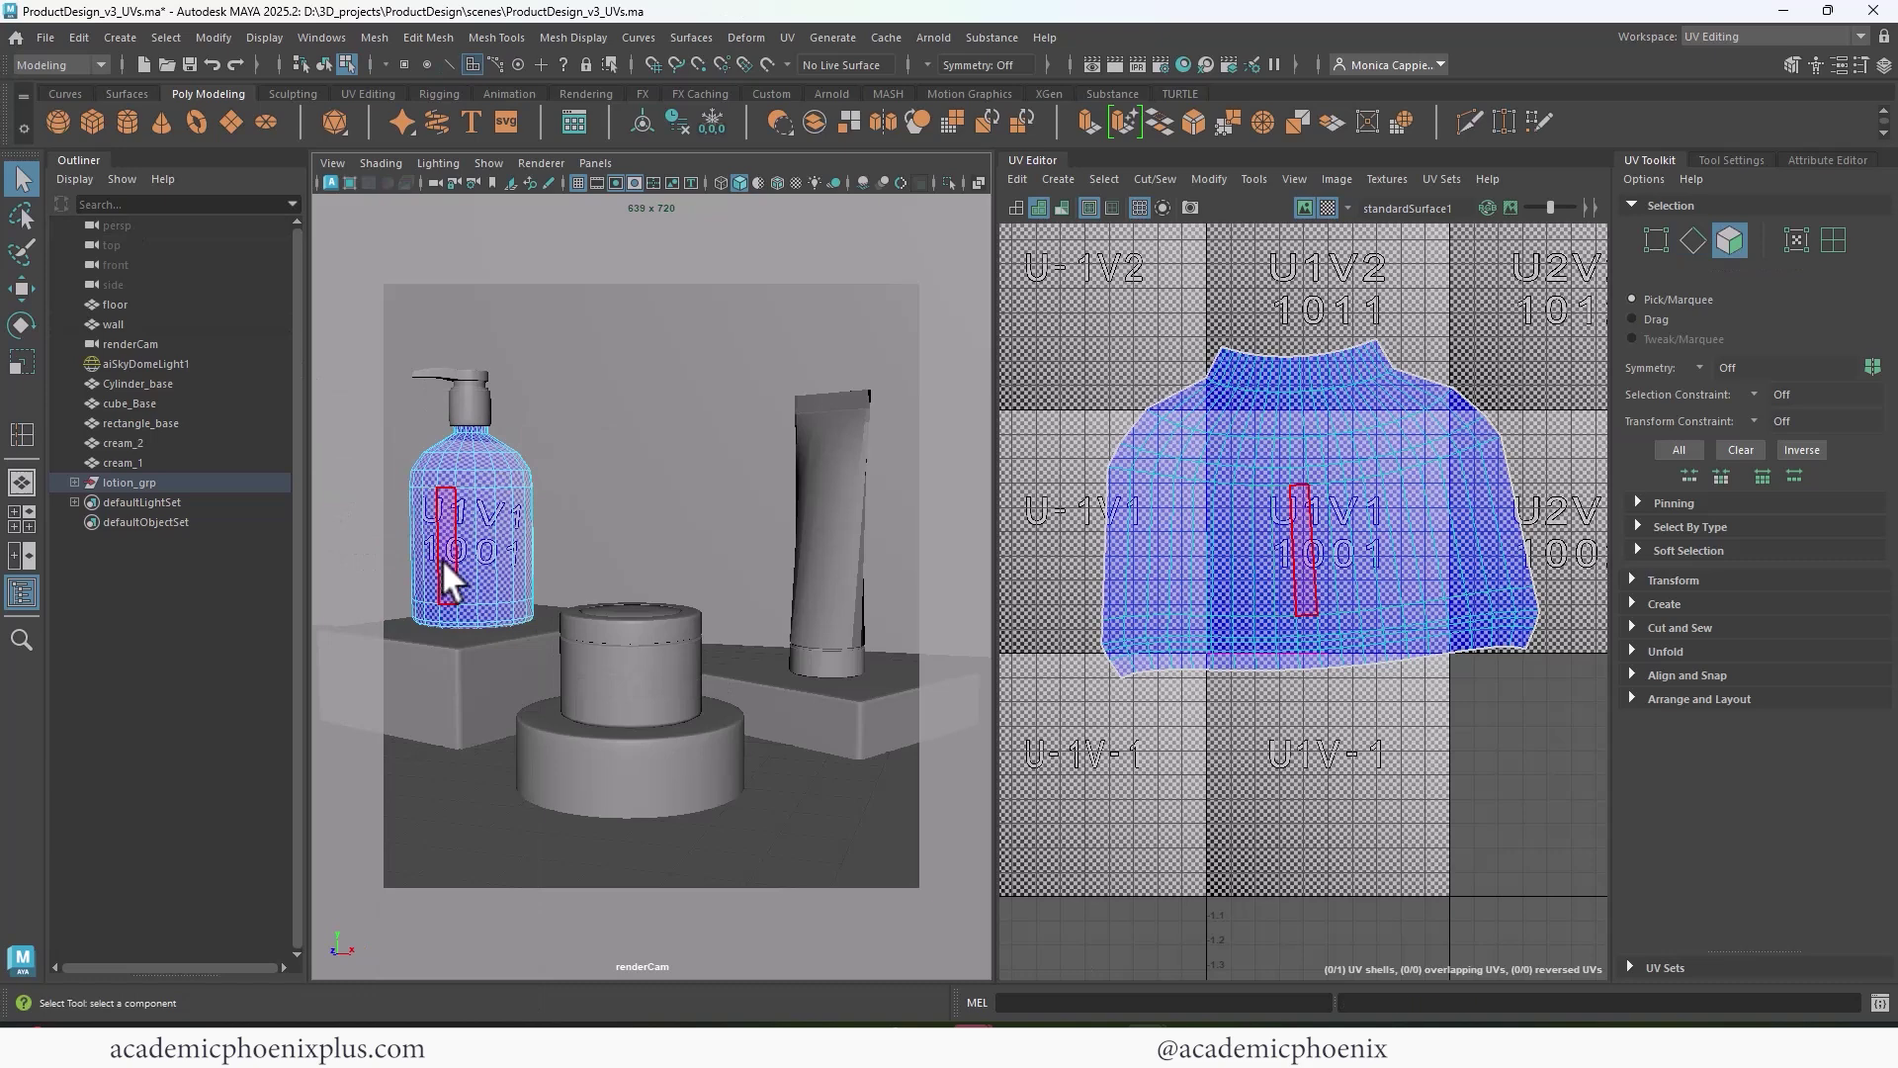
click(442, 560)
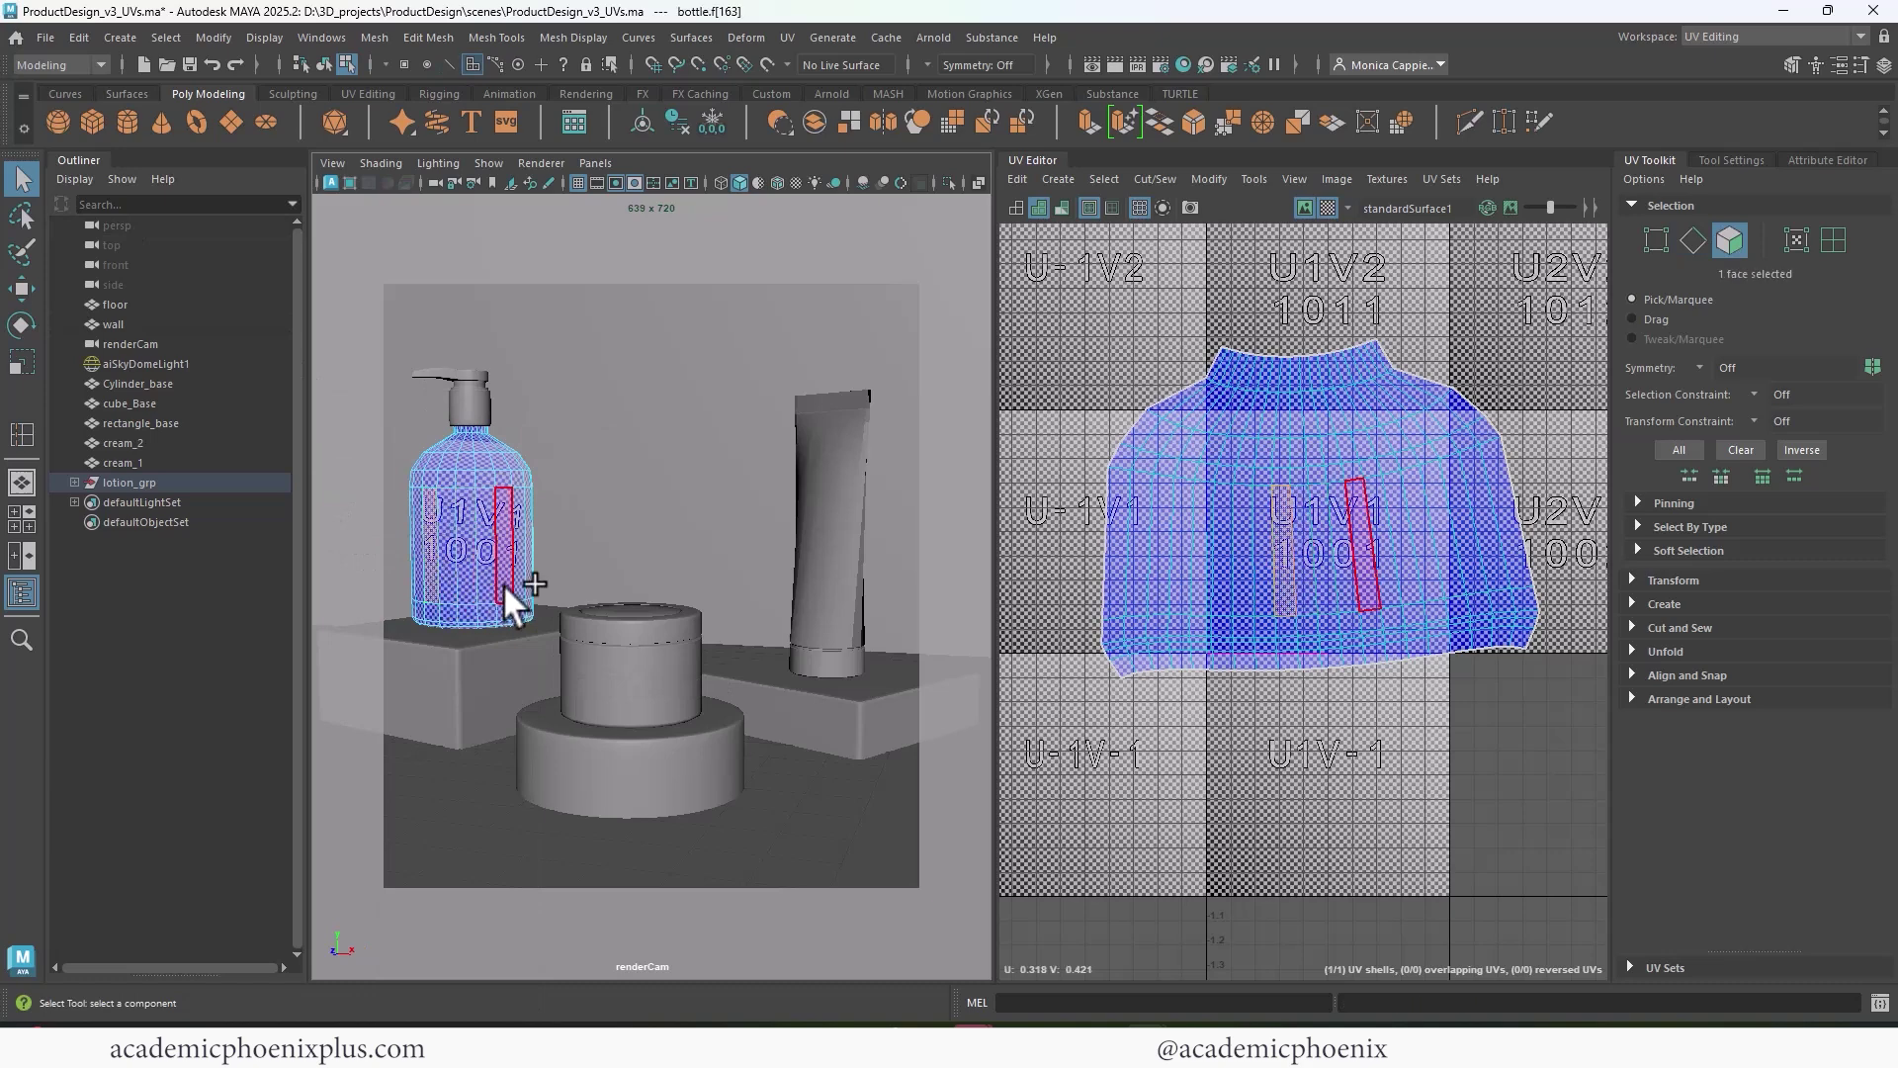
shift+double_click(503, 583)
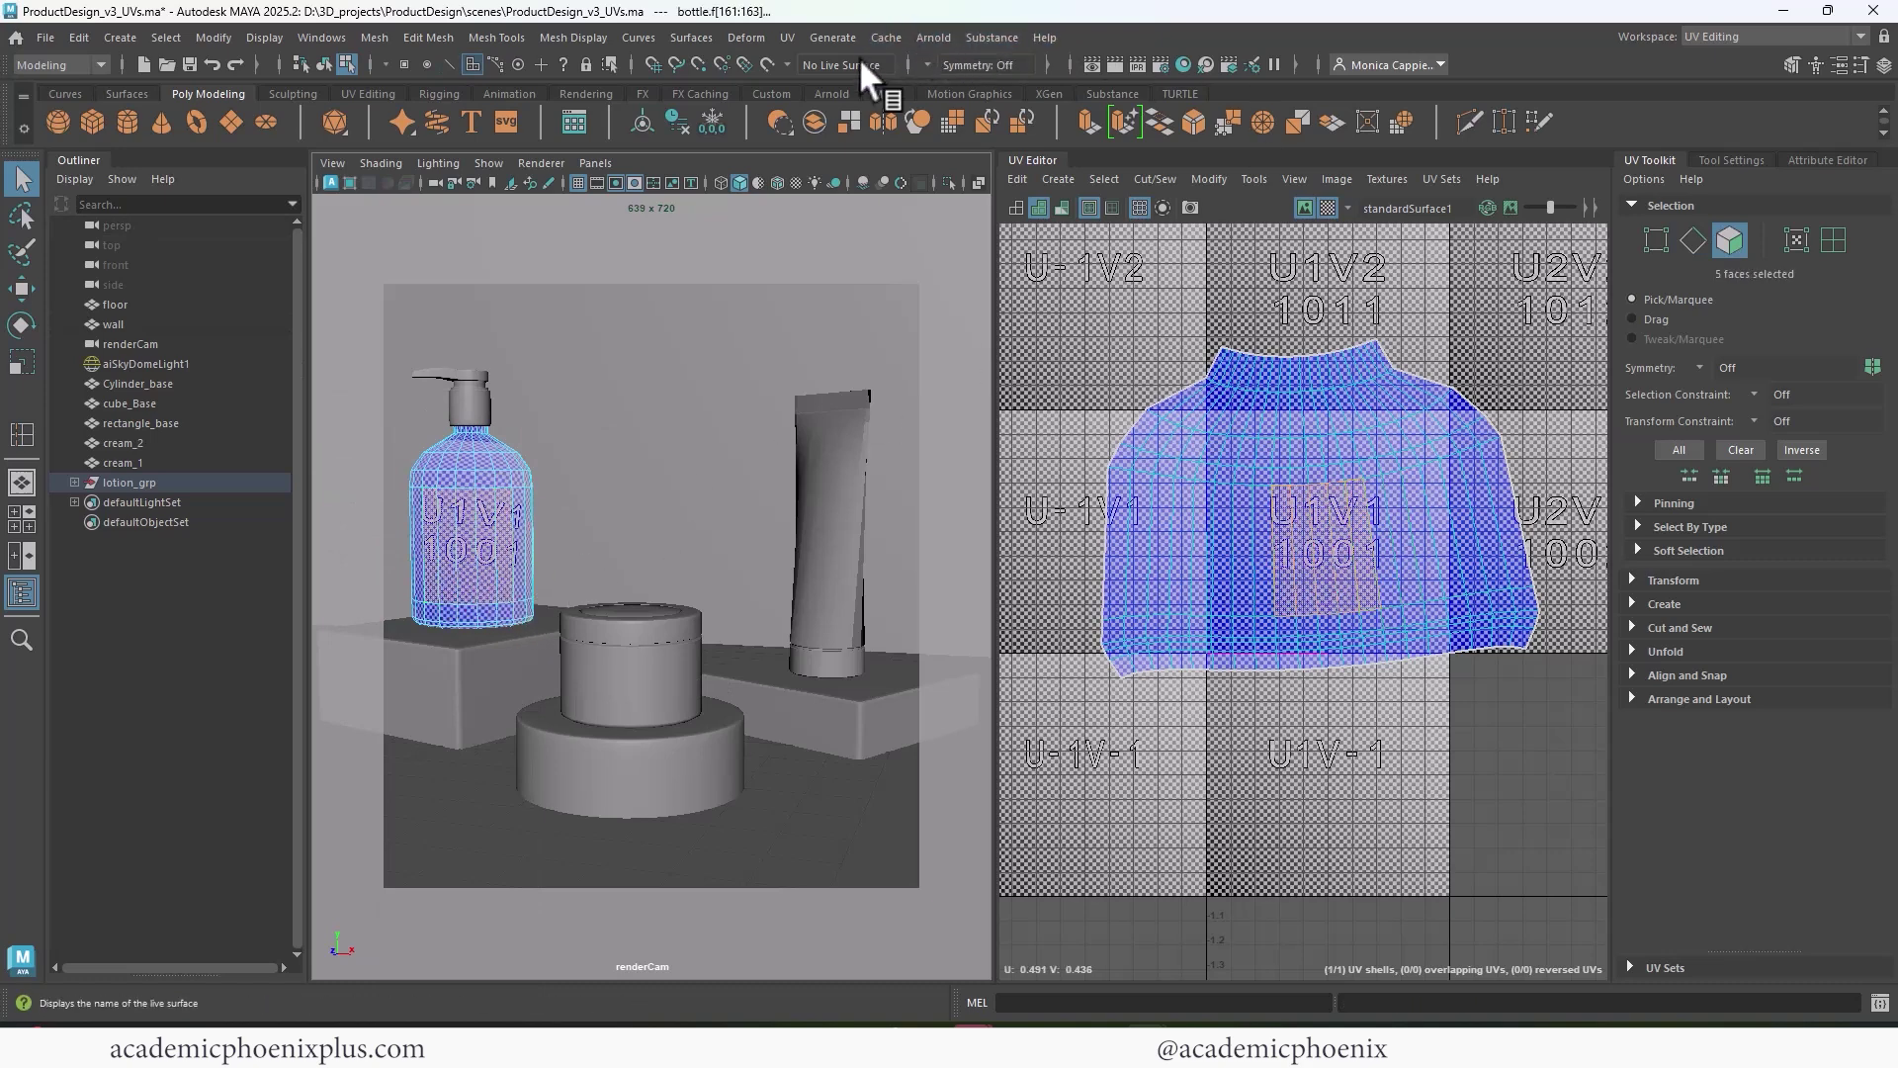
click(785, 36)
click(846, 281)
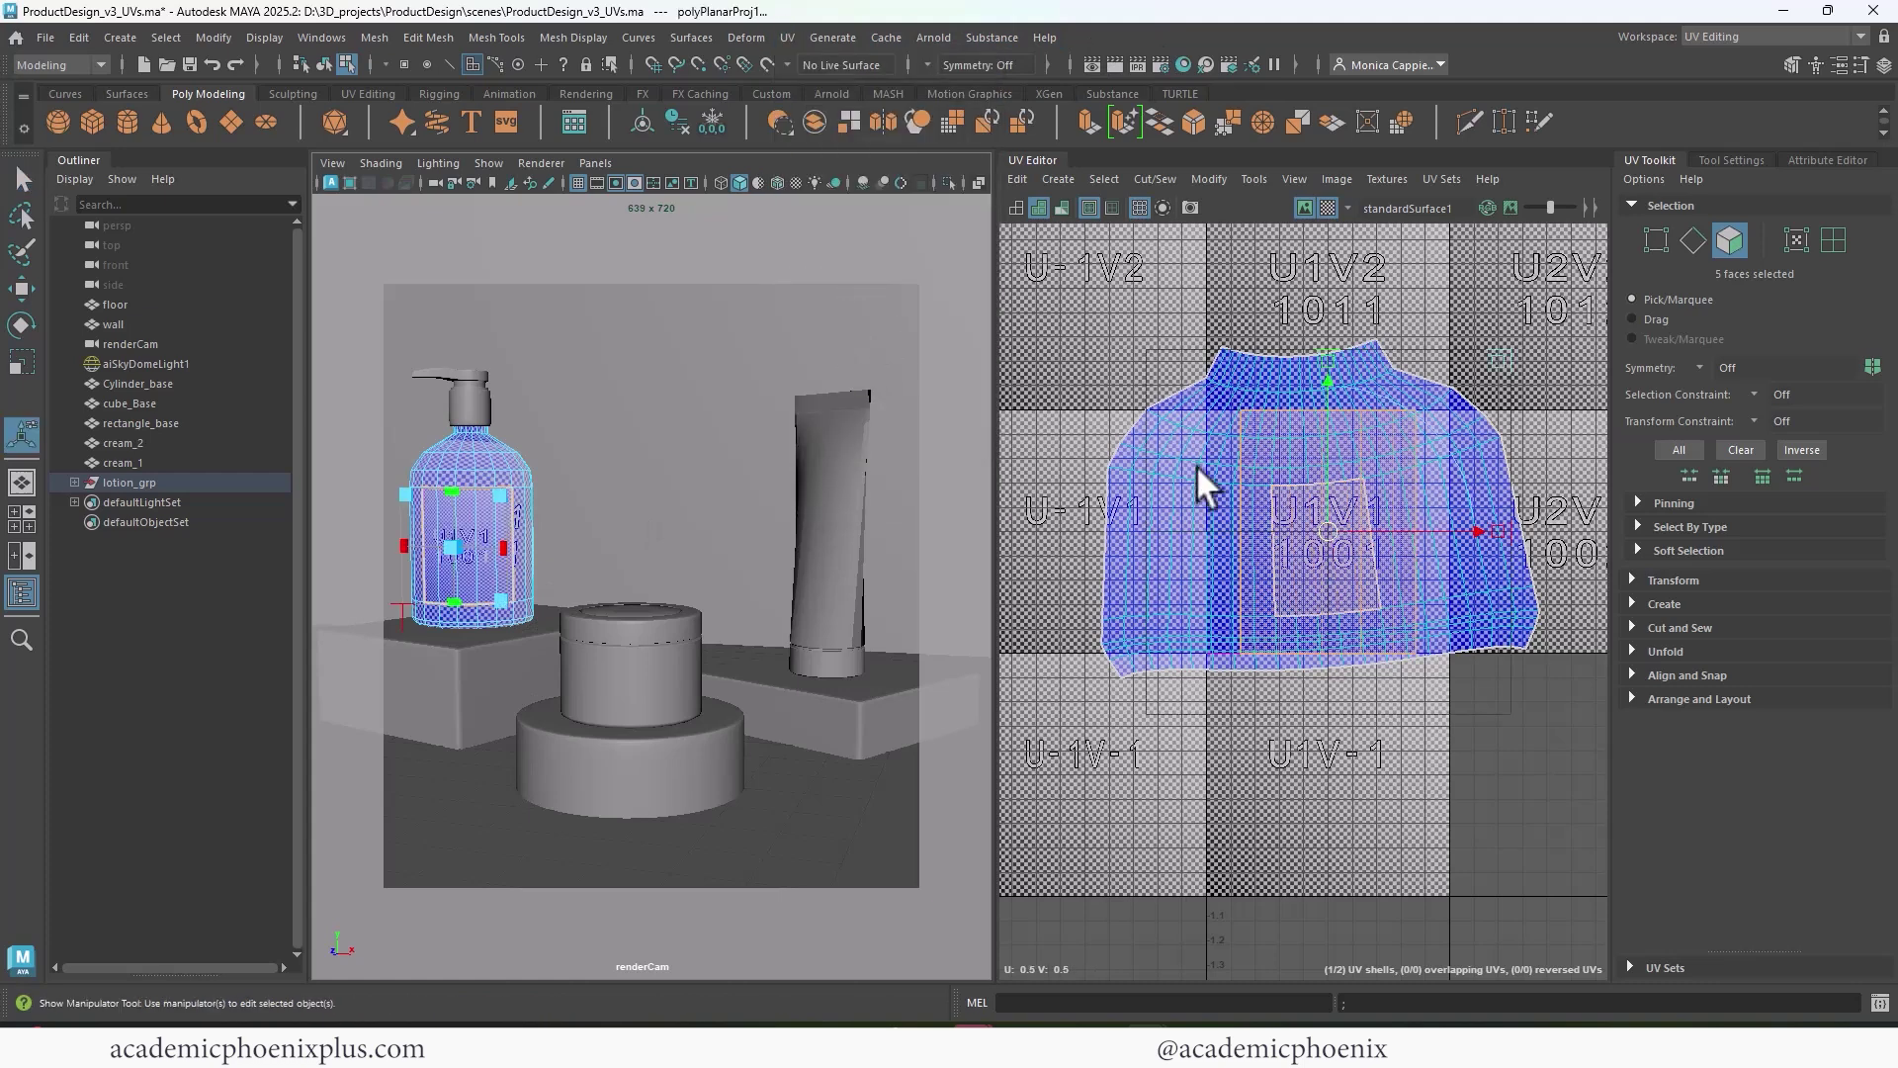
- Move the label shell below the bottle body's shell, then unfold the body shell
key(w)
drag(1331, 525, 1342, 791)
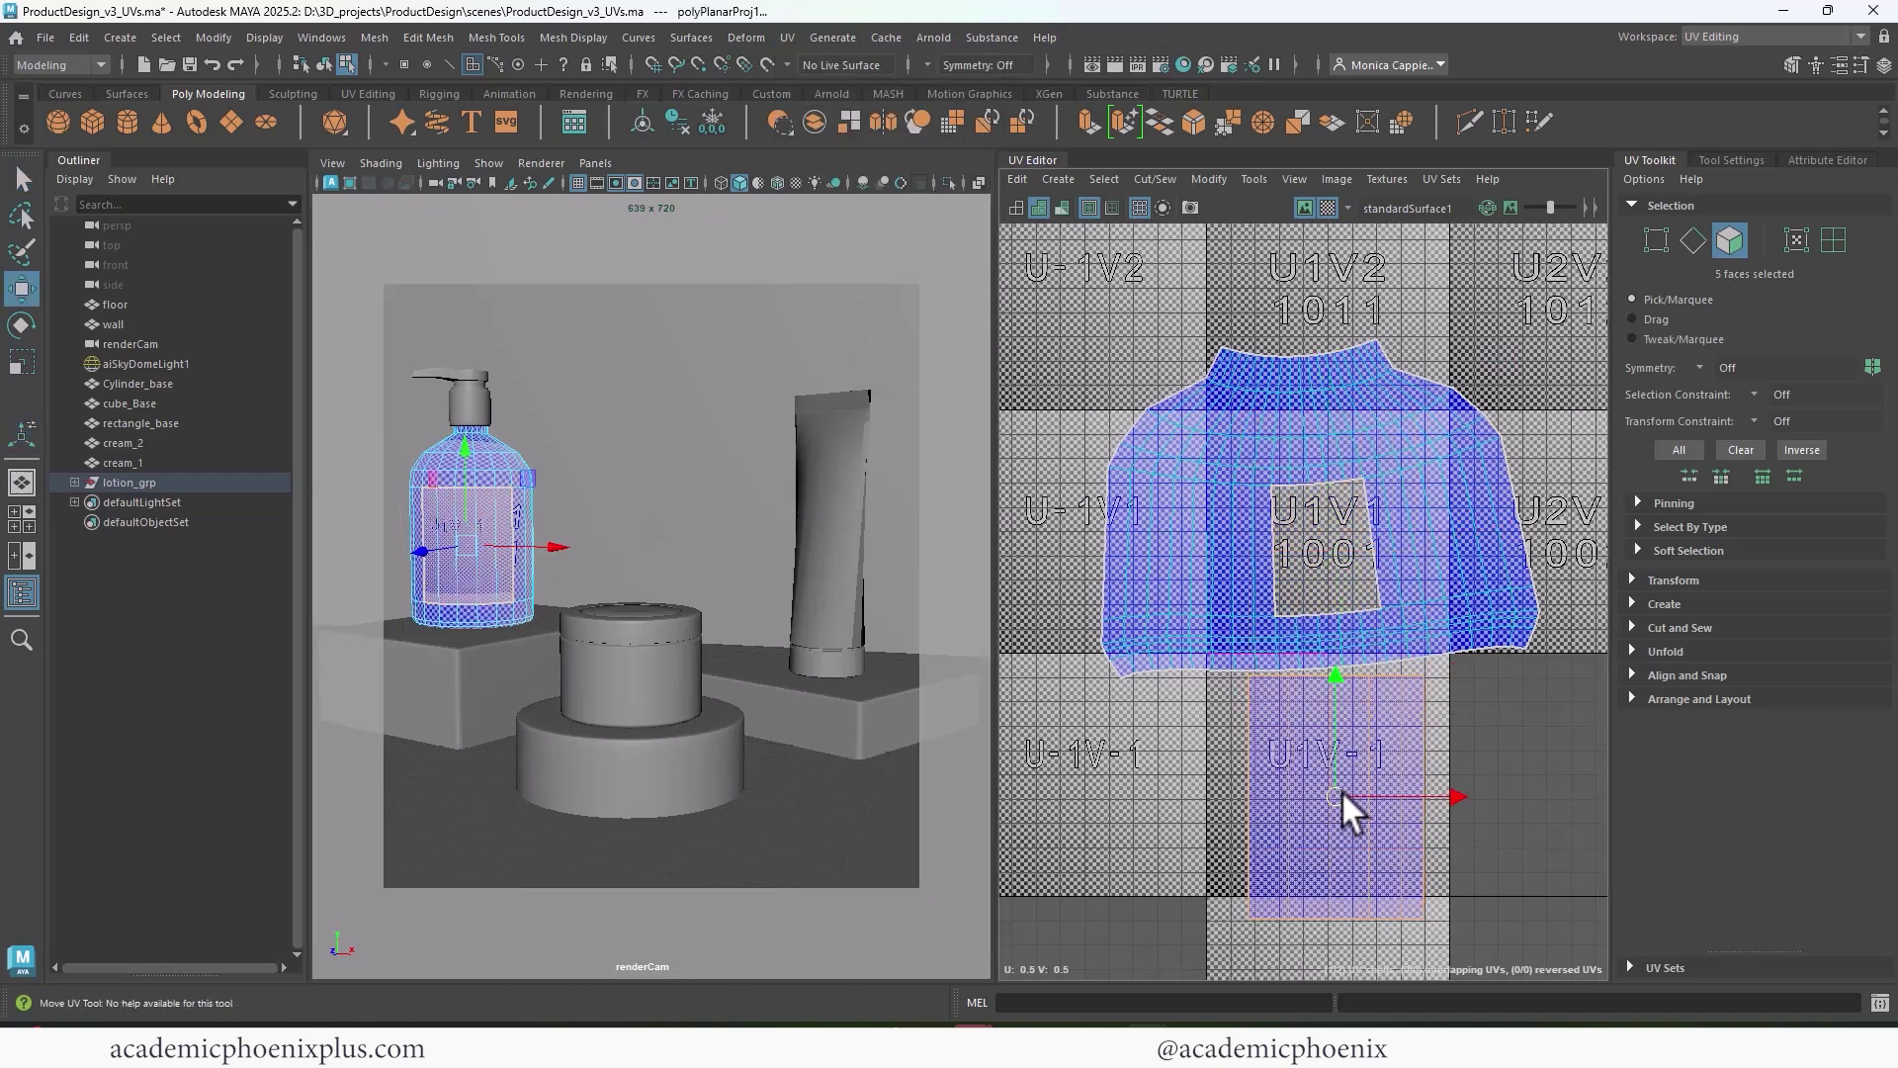
double_click(1424, 639)
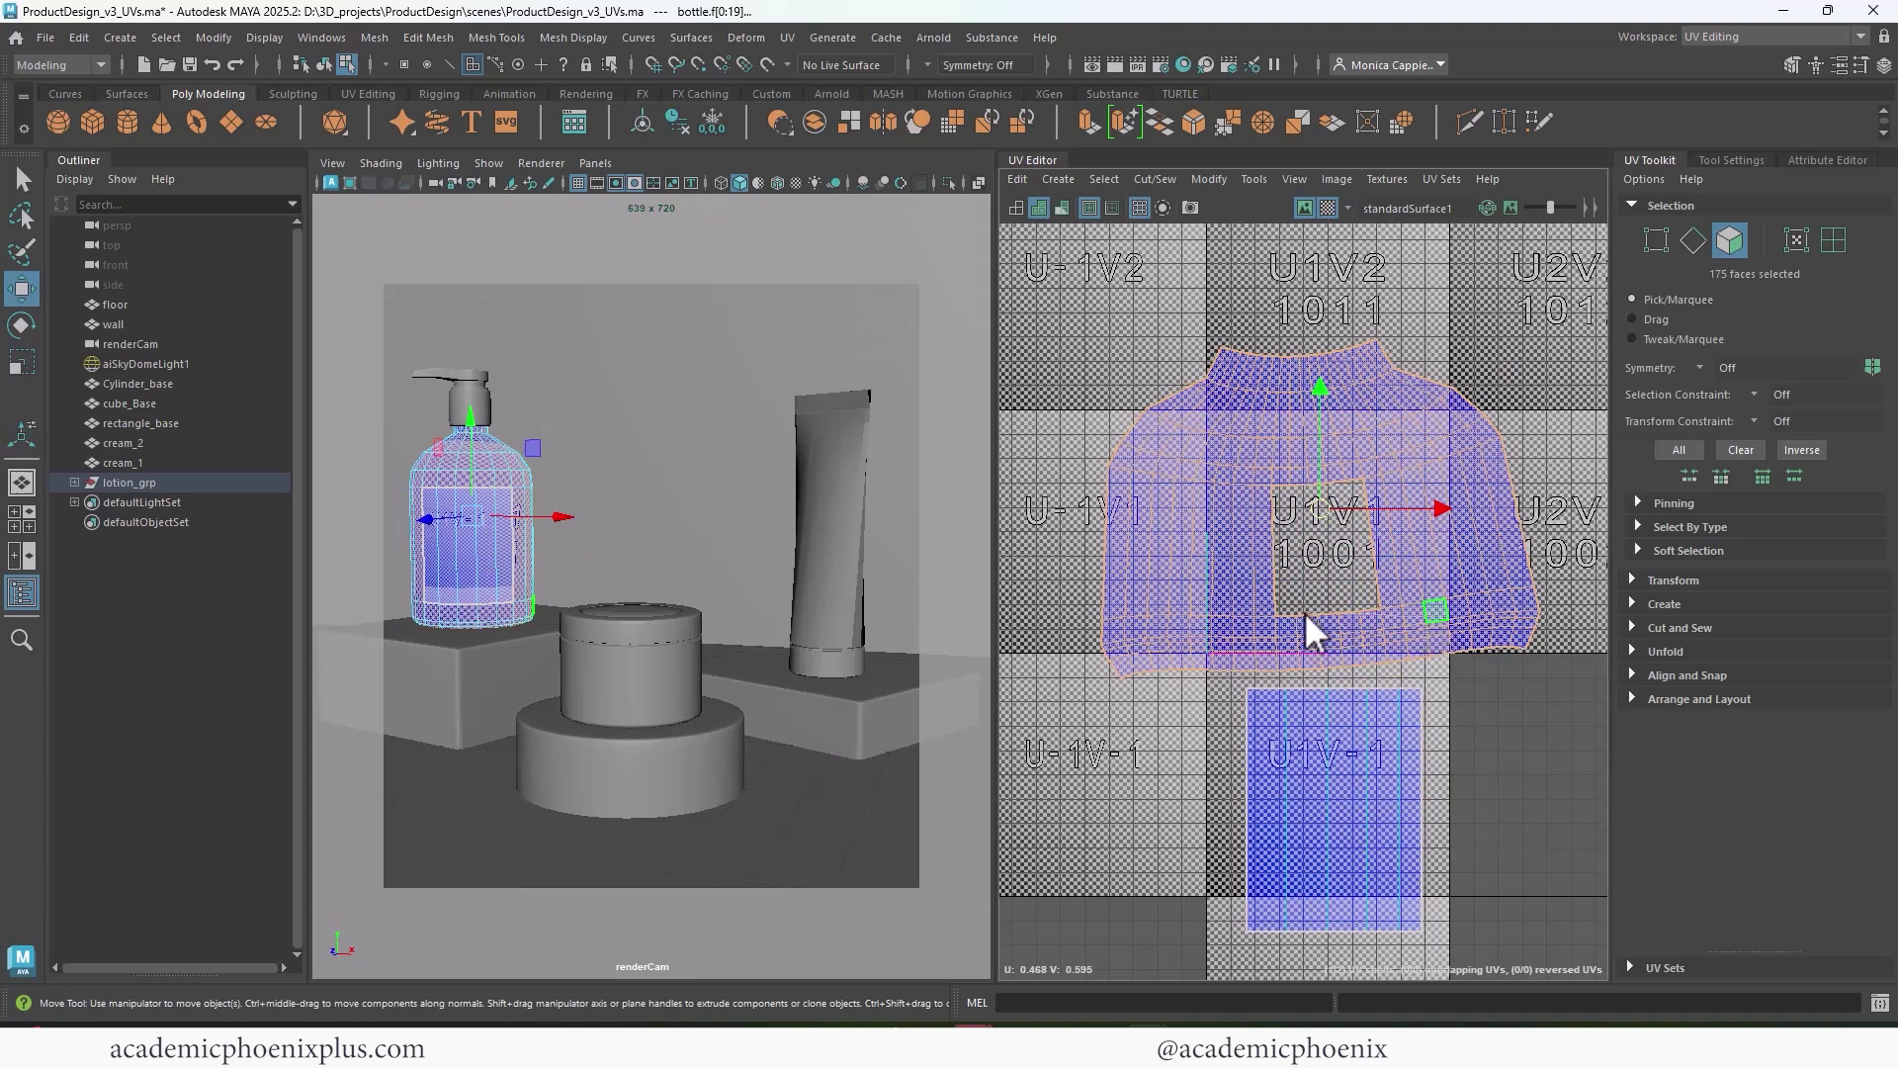
shift+right_drag(1306, 617, 1154, 613)
- Scale the unfolded body shell down to fit inside the UV tile and rotate it upright
key(r)
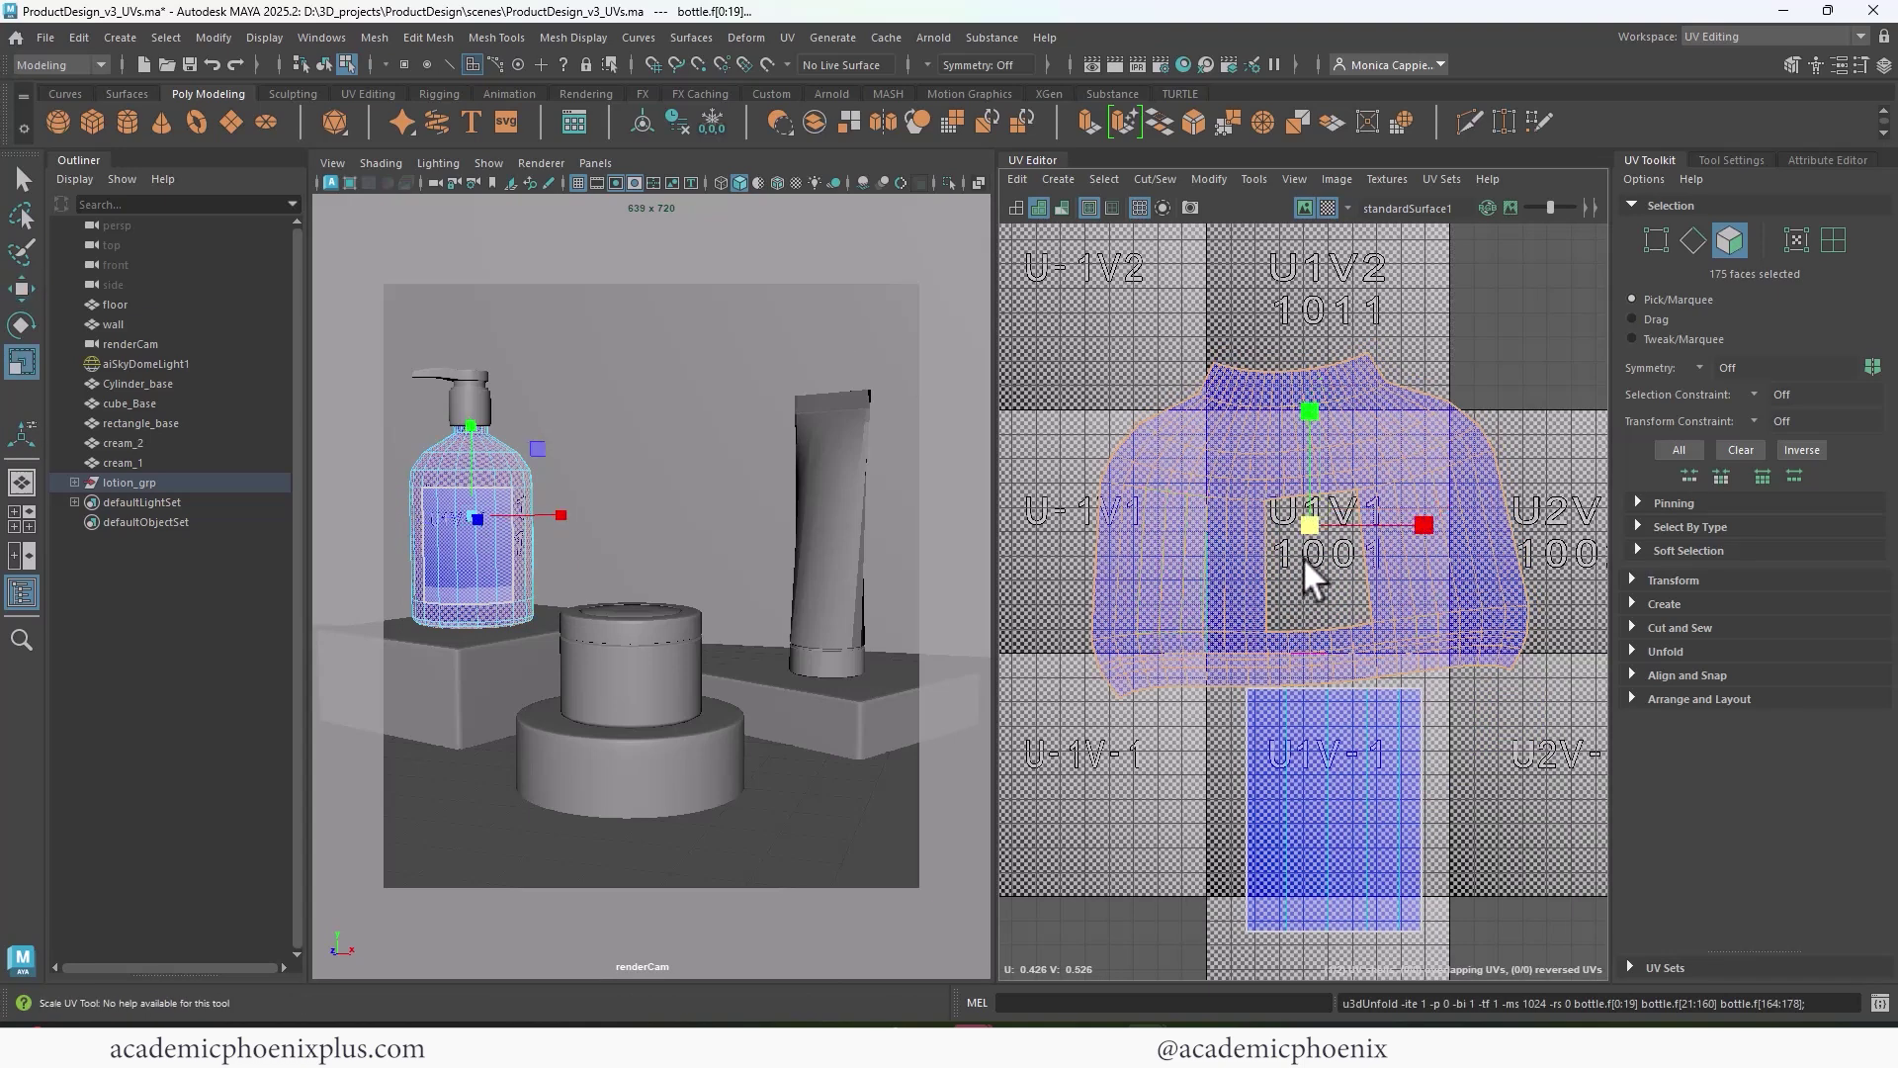
drag(1303, 556, 1248, 543)
key(e)
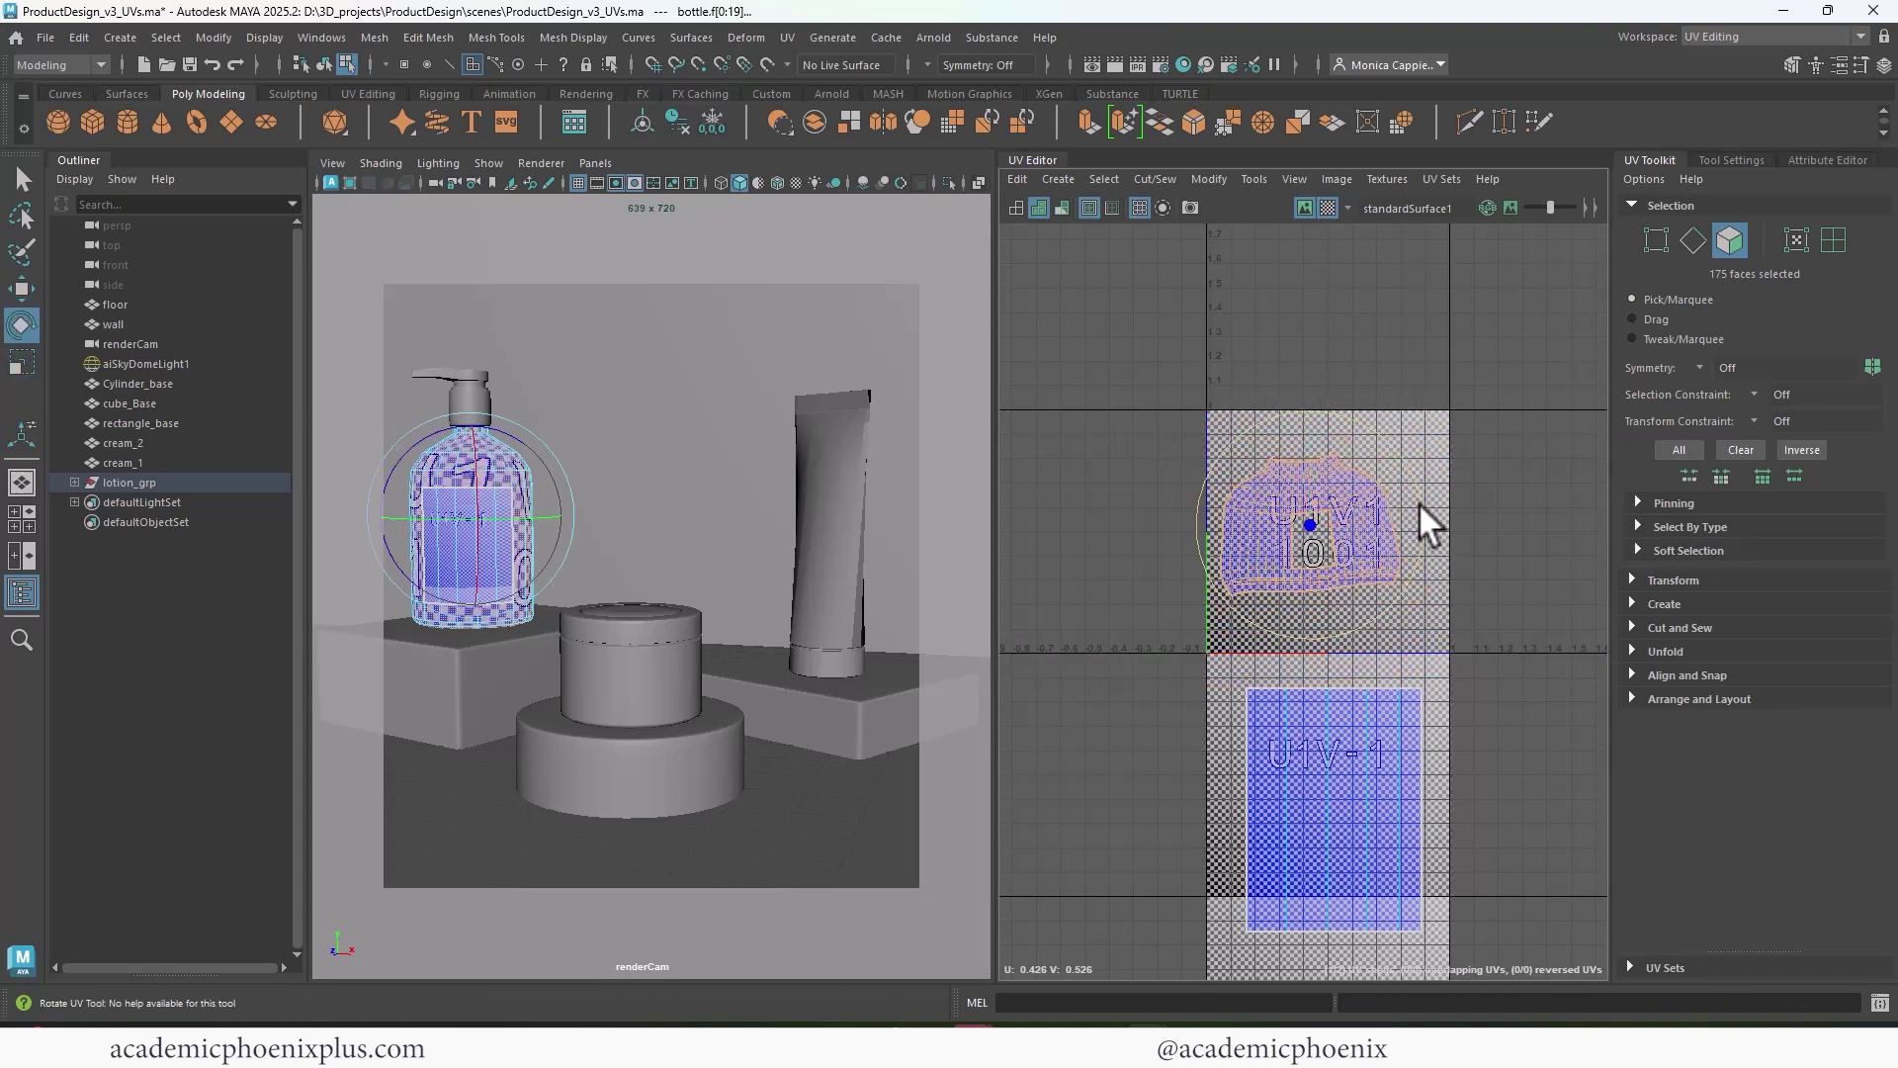
drag(1420, 503, 1406, 583)
- Move the label shell into the upper-right corner of the UV tile and scale it down to fit
click(1377, 781)
key(w)
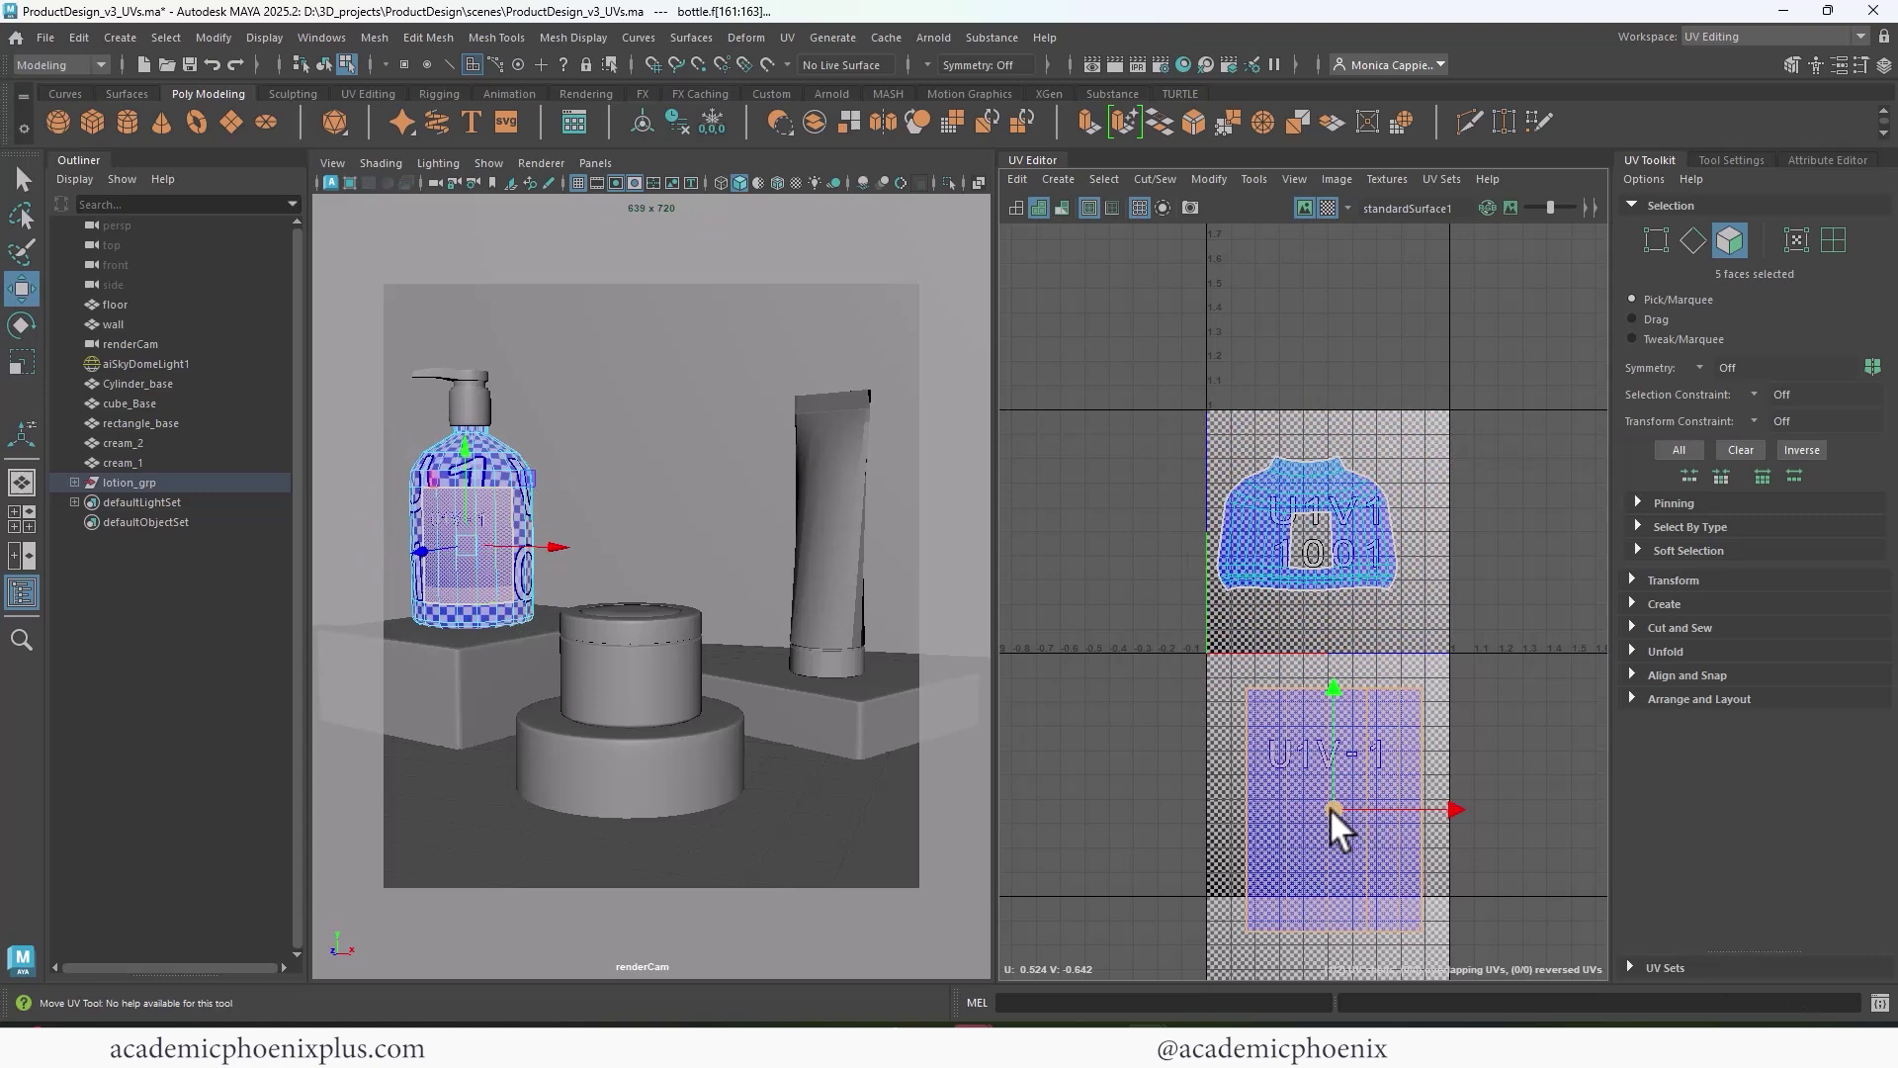
drag(1330, 809, 1390, 489)
key(r)
key(w)
key(r)
- Place the body shell in the UV tile's lower-left corner and scale it down clear of the label shell
click(1302, 561)
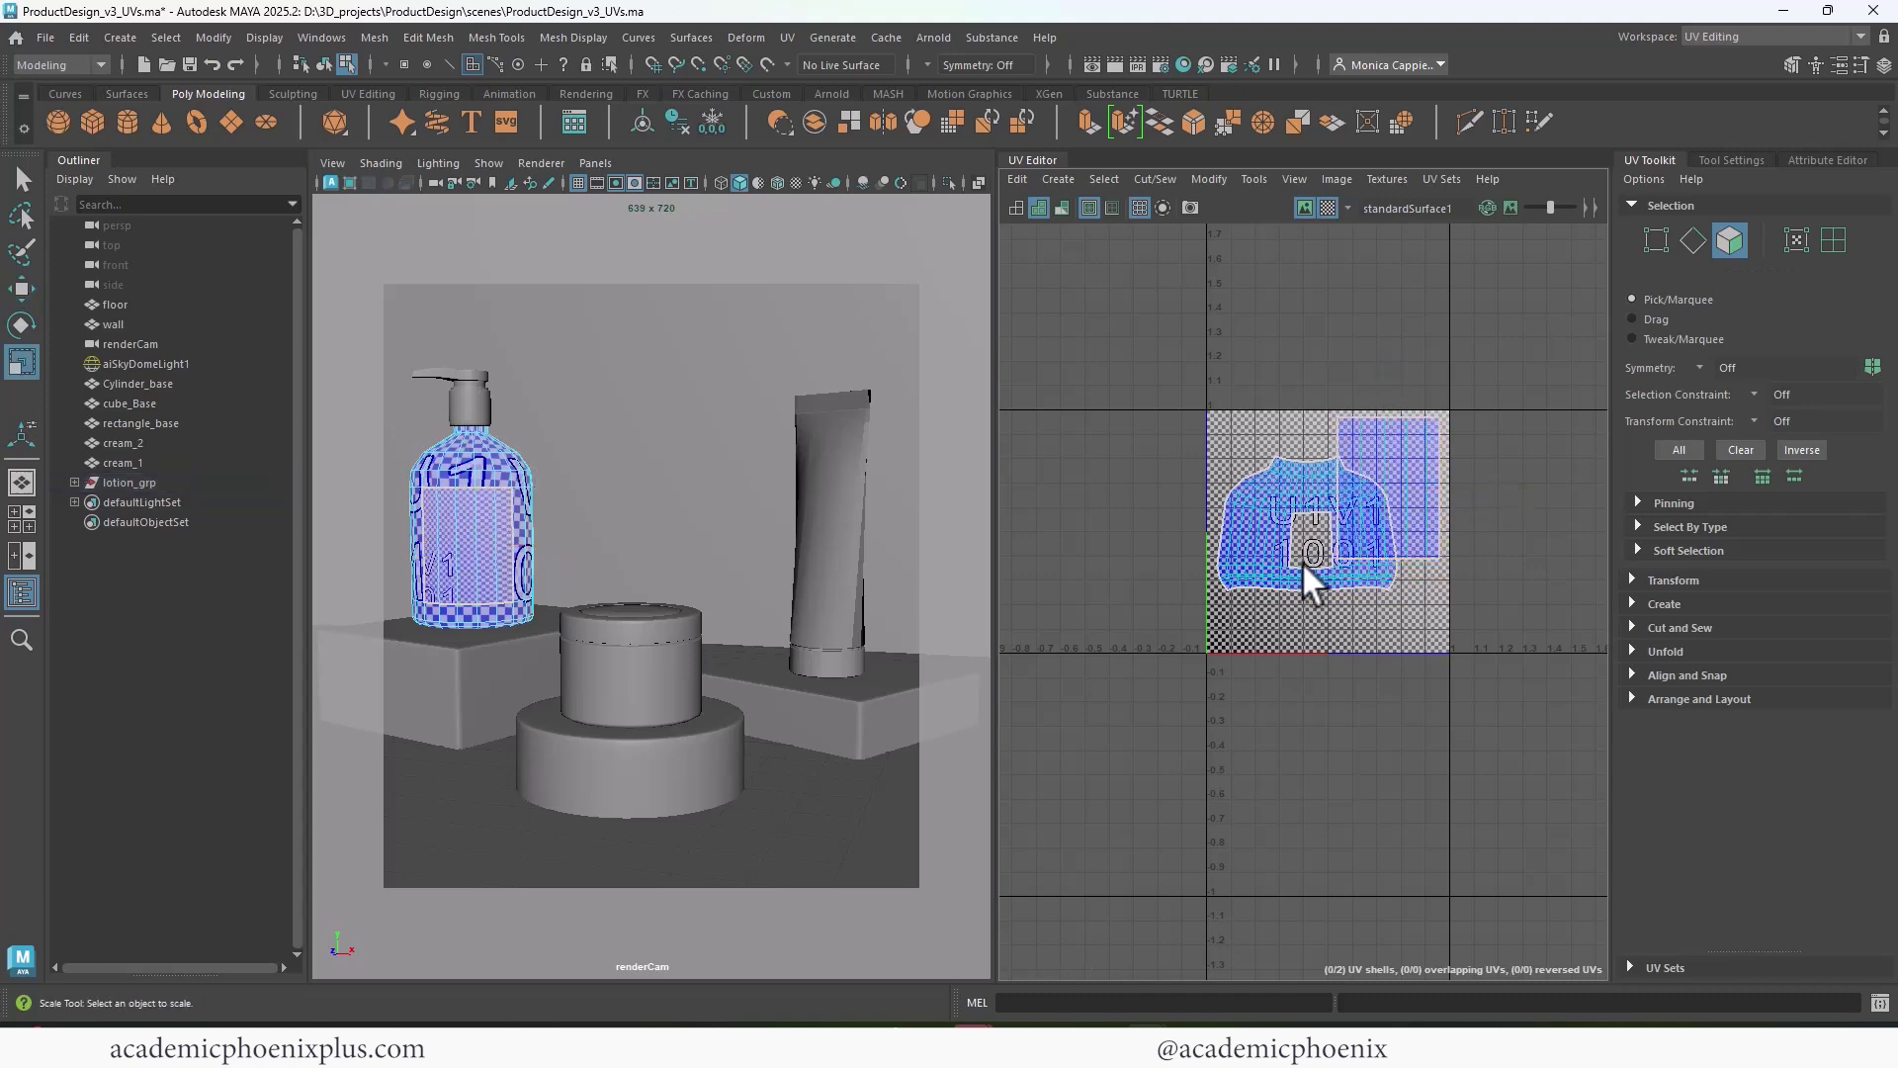
click(1315, 572)
key(w)
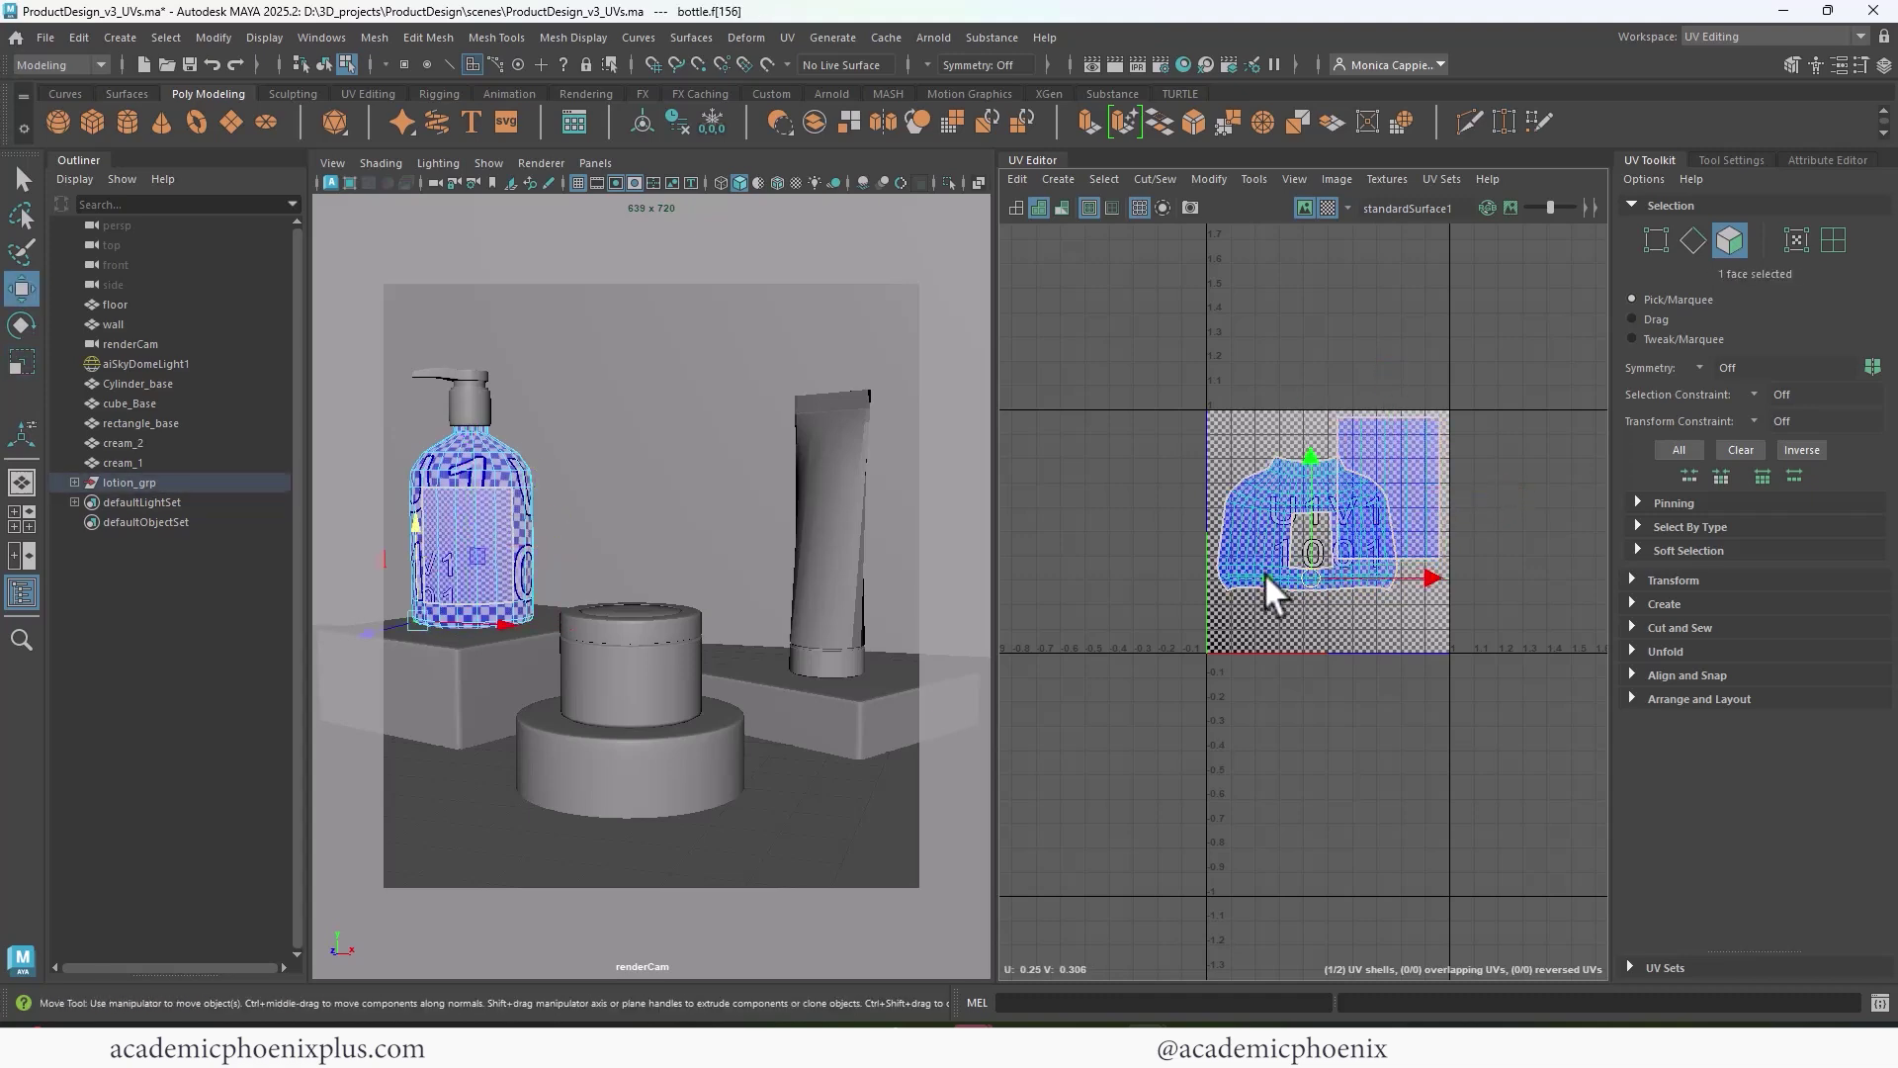
double_click(1265, 572)
drag(1316, 529, 1303, 568)
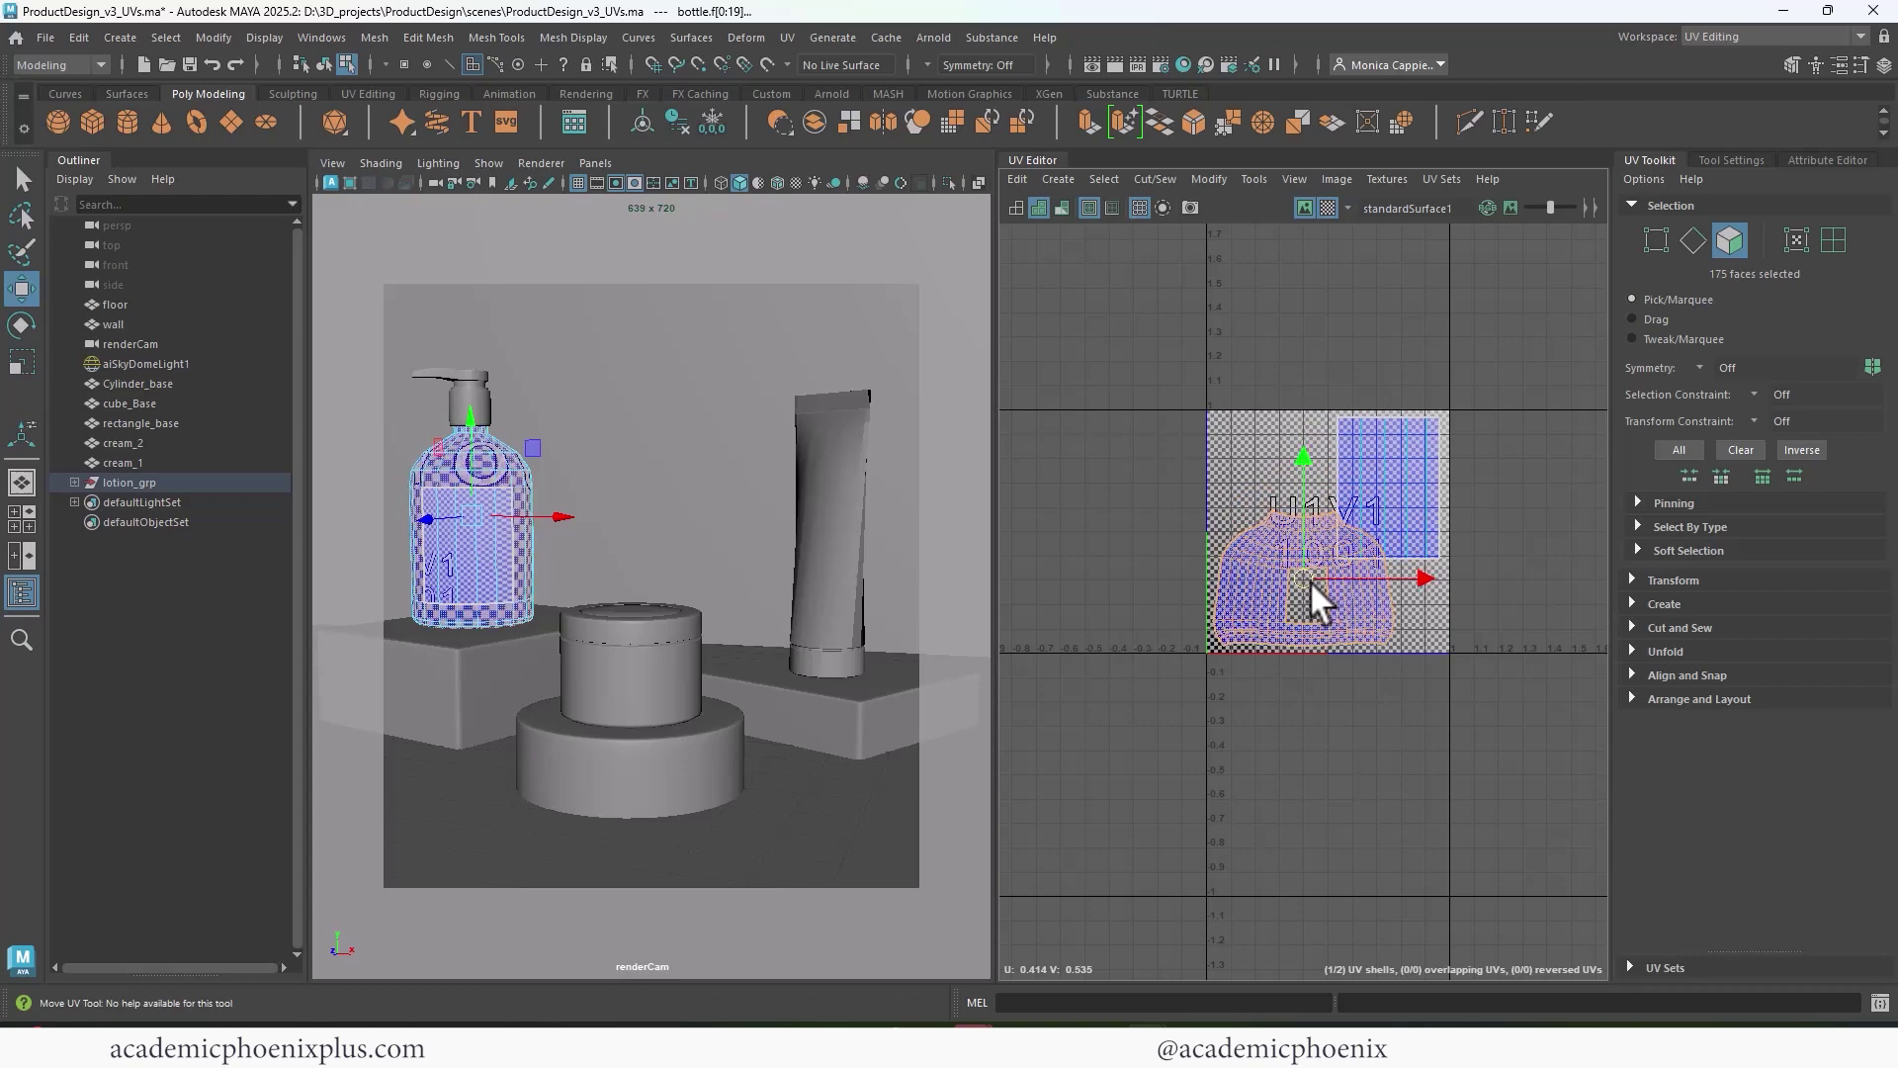
key(f)
scroll(1493, 583, down, 5)
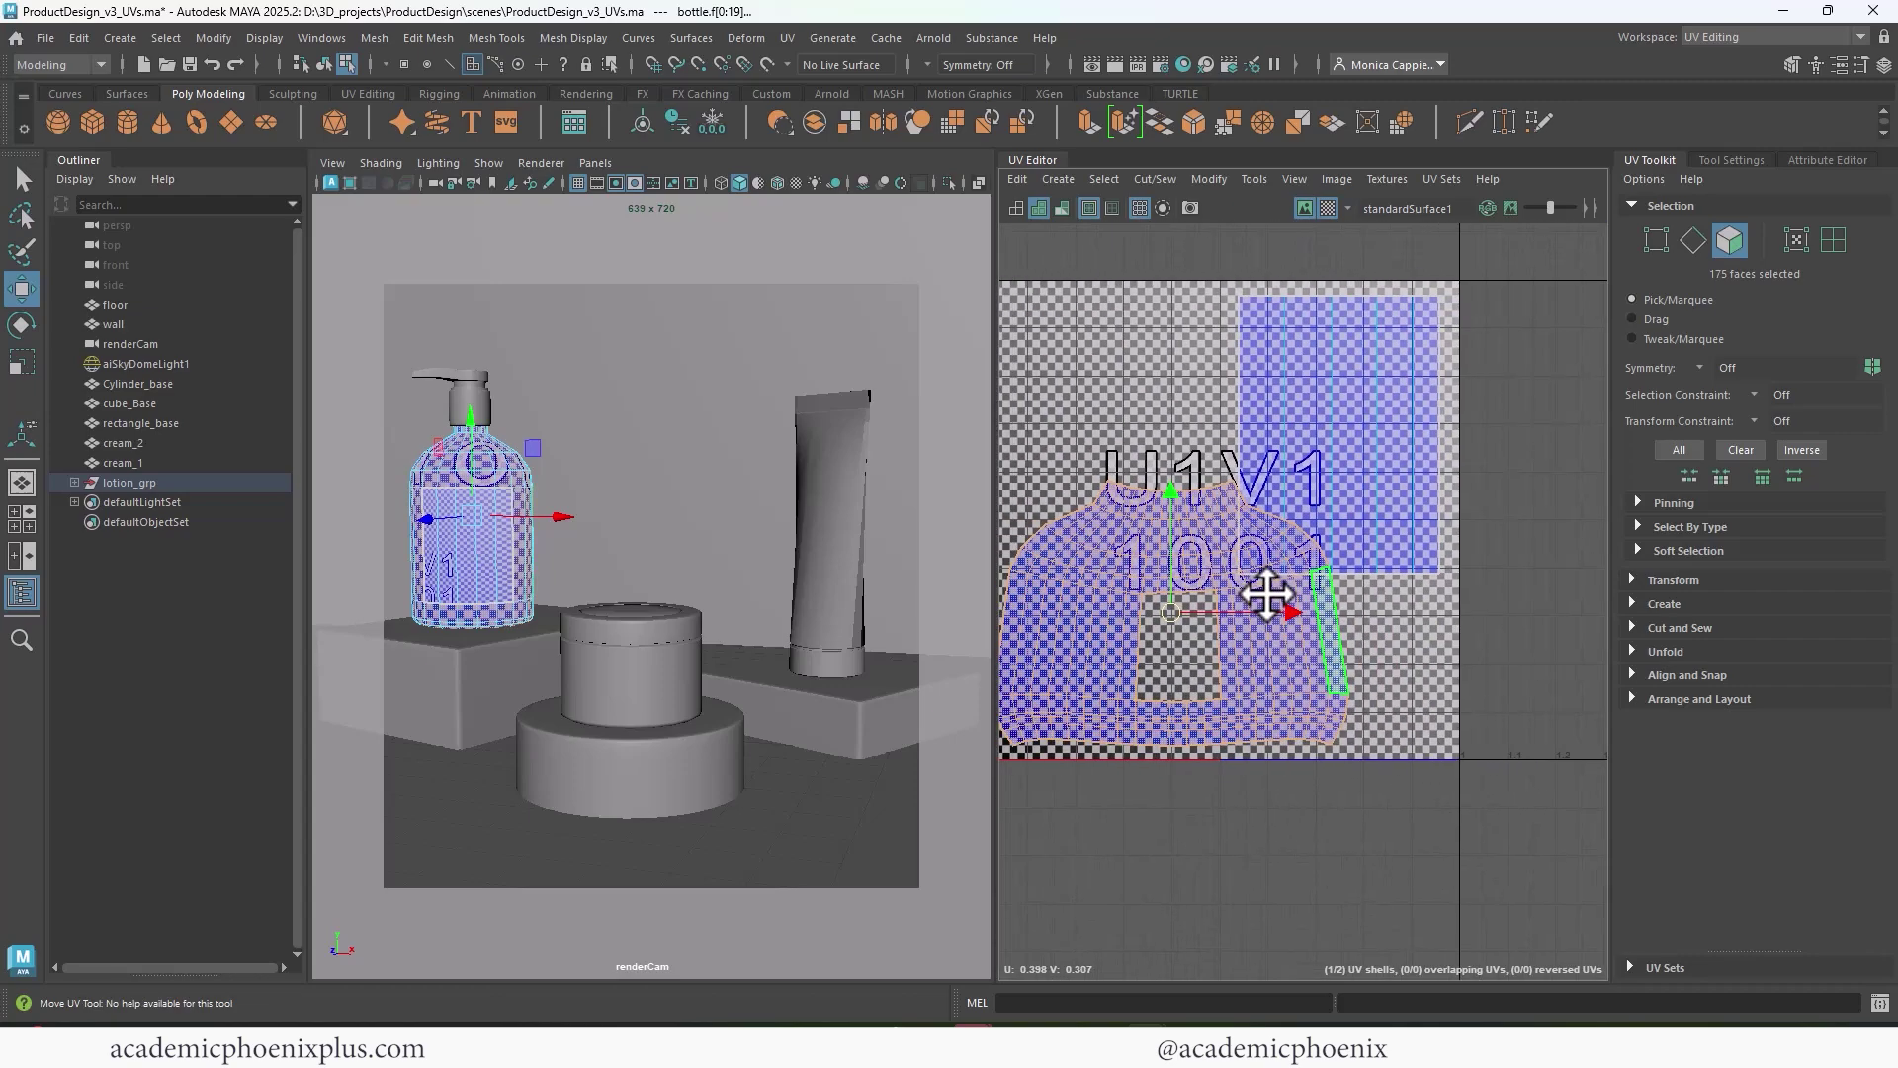
key(r)
drag(1258, 599, 1202, 638)
key(w)
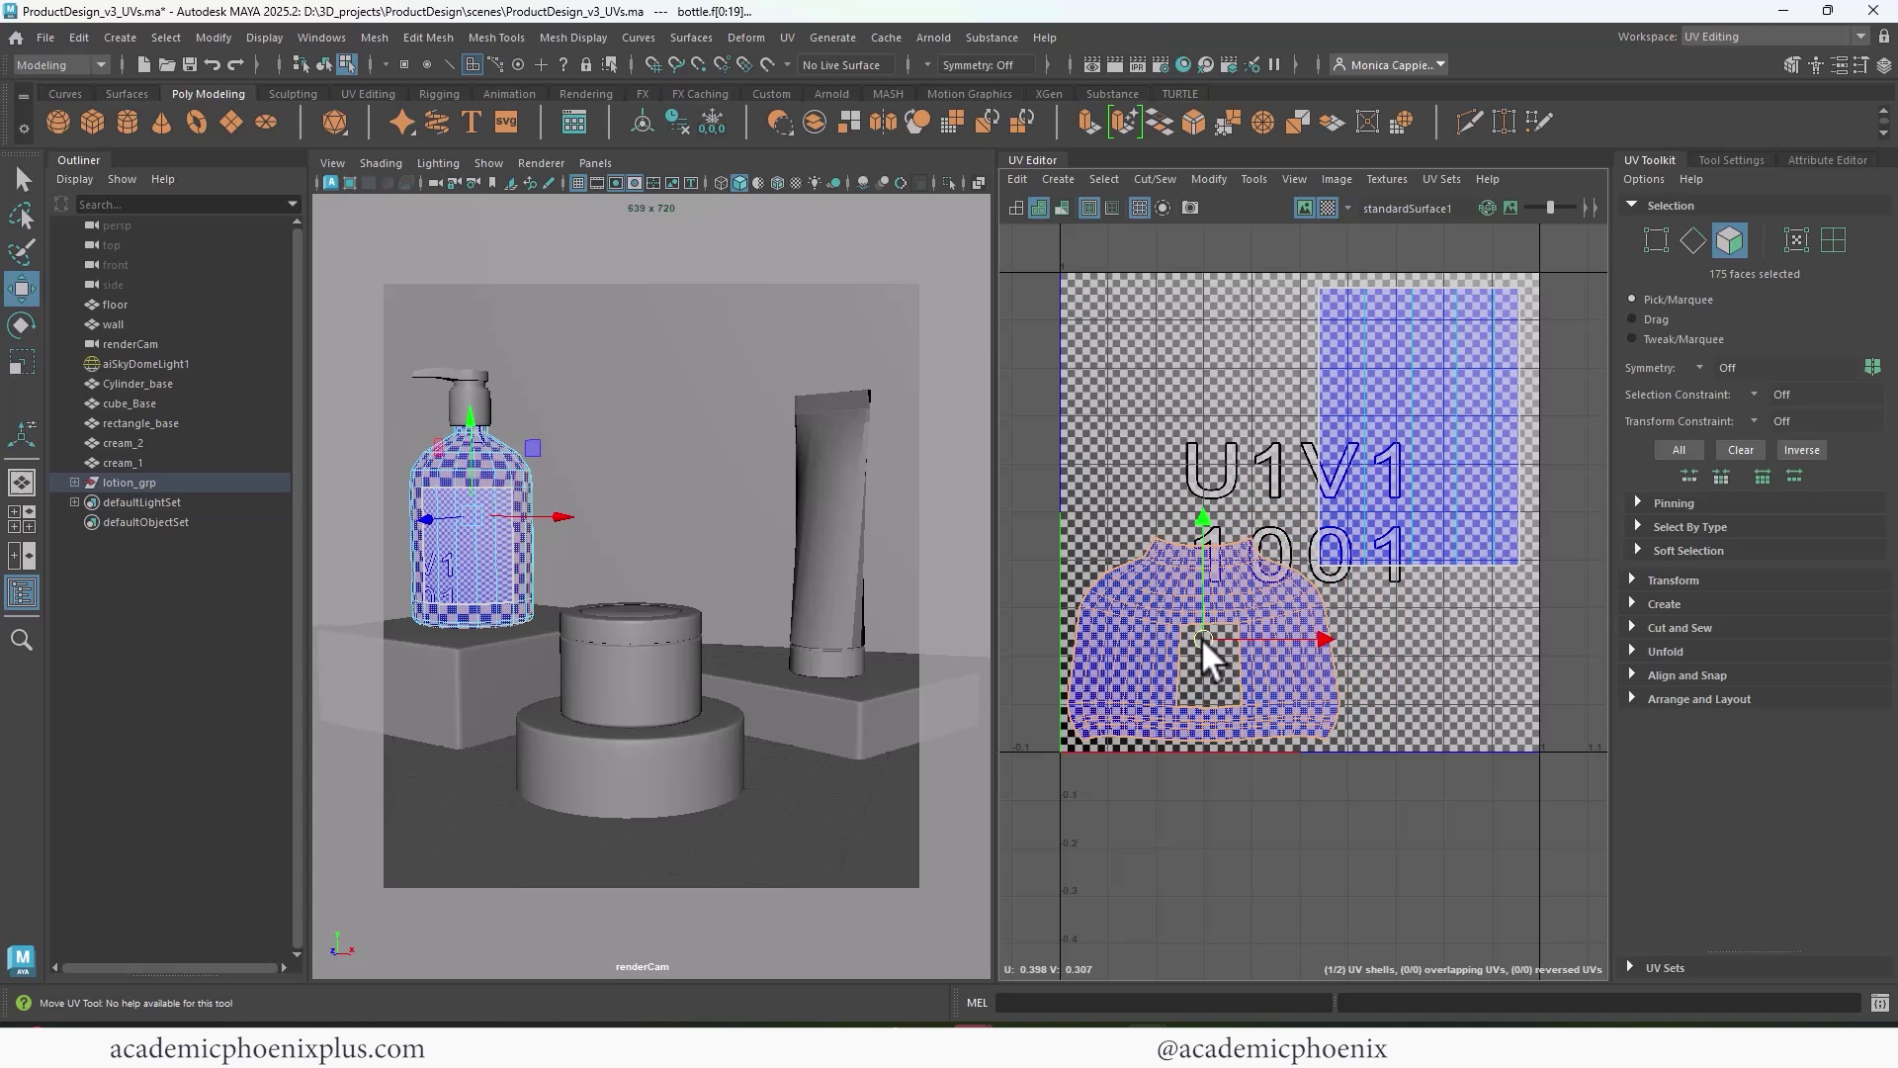
- Enlarge the label shell slightly and nudge it into place within the tile's upper-right corner
click(1398, 506)
click(1449, 526)
key(r)
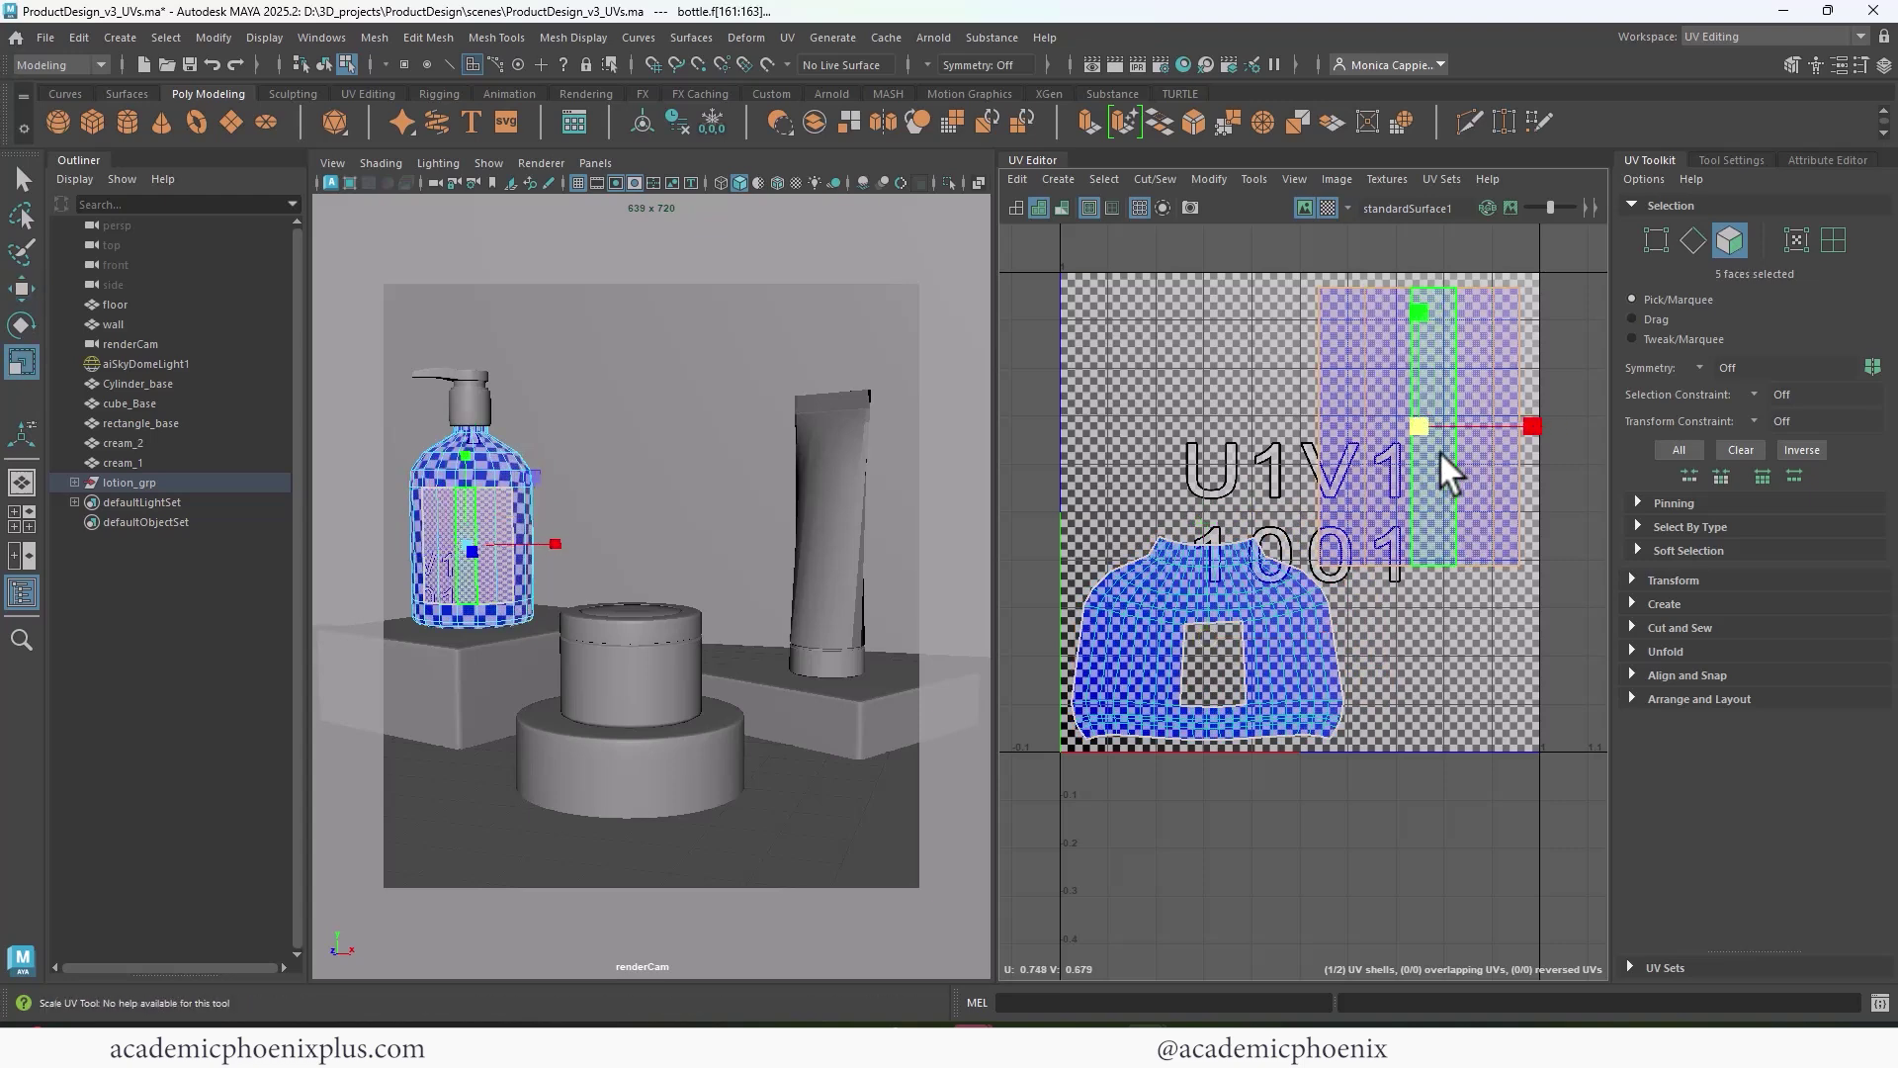
drag(1427, 419, 1433, 439)
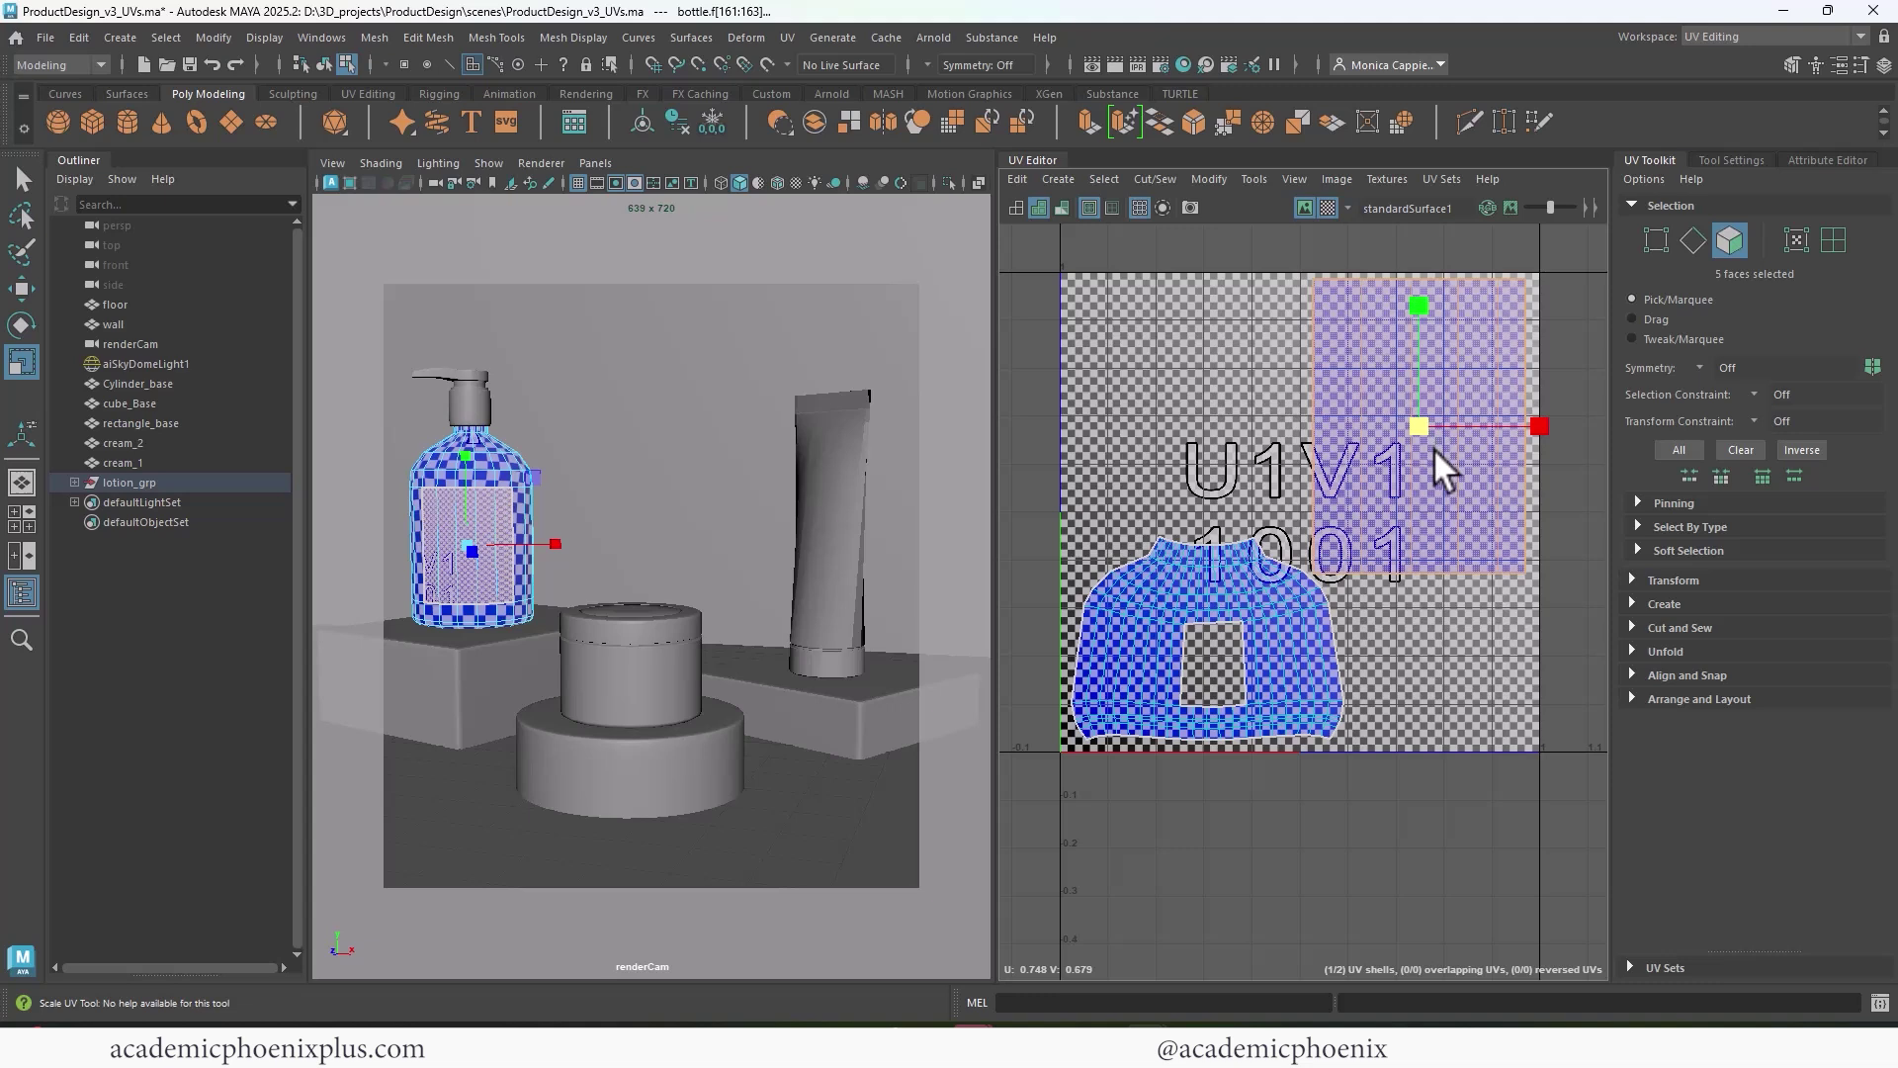
key(w)
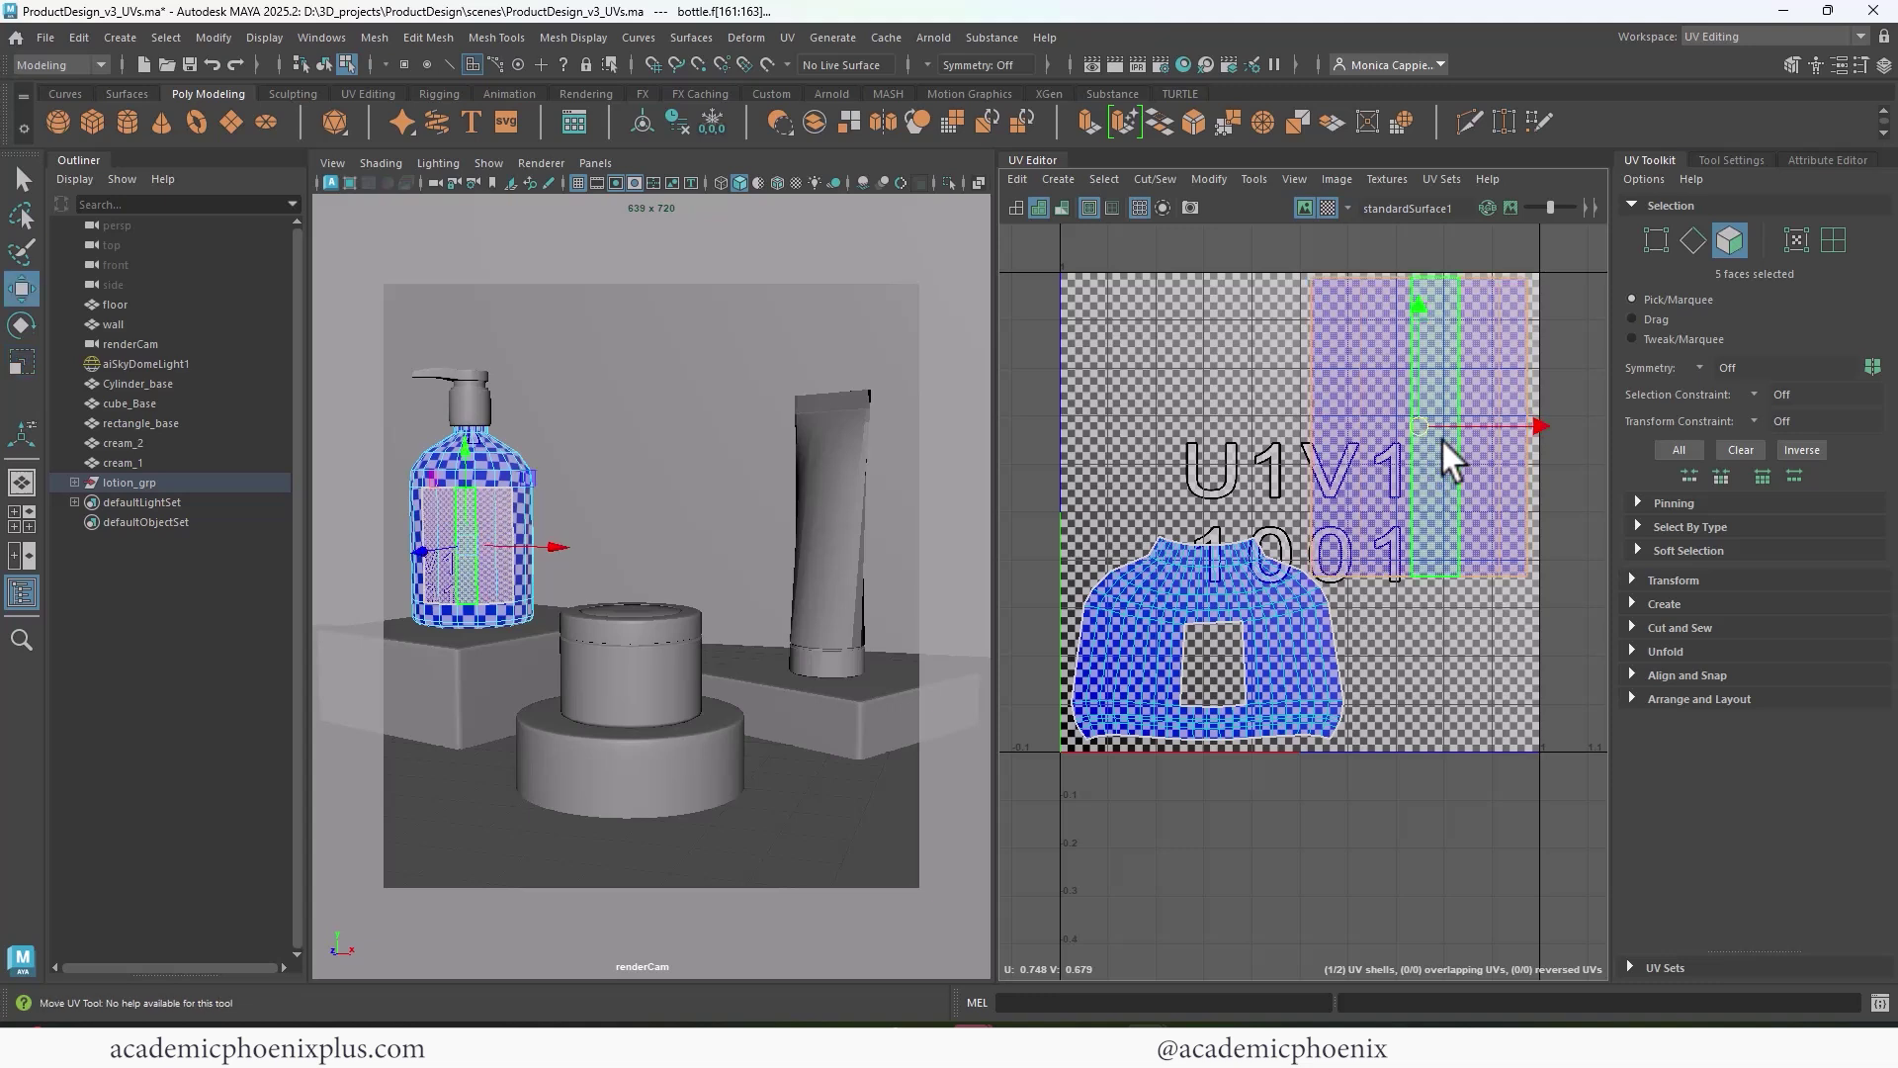
drag(1442, 439, 1447, 443)
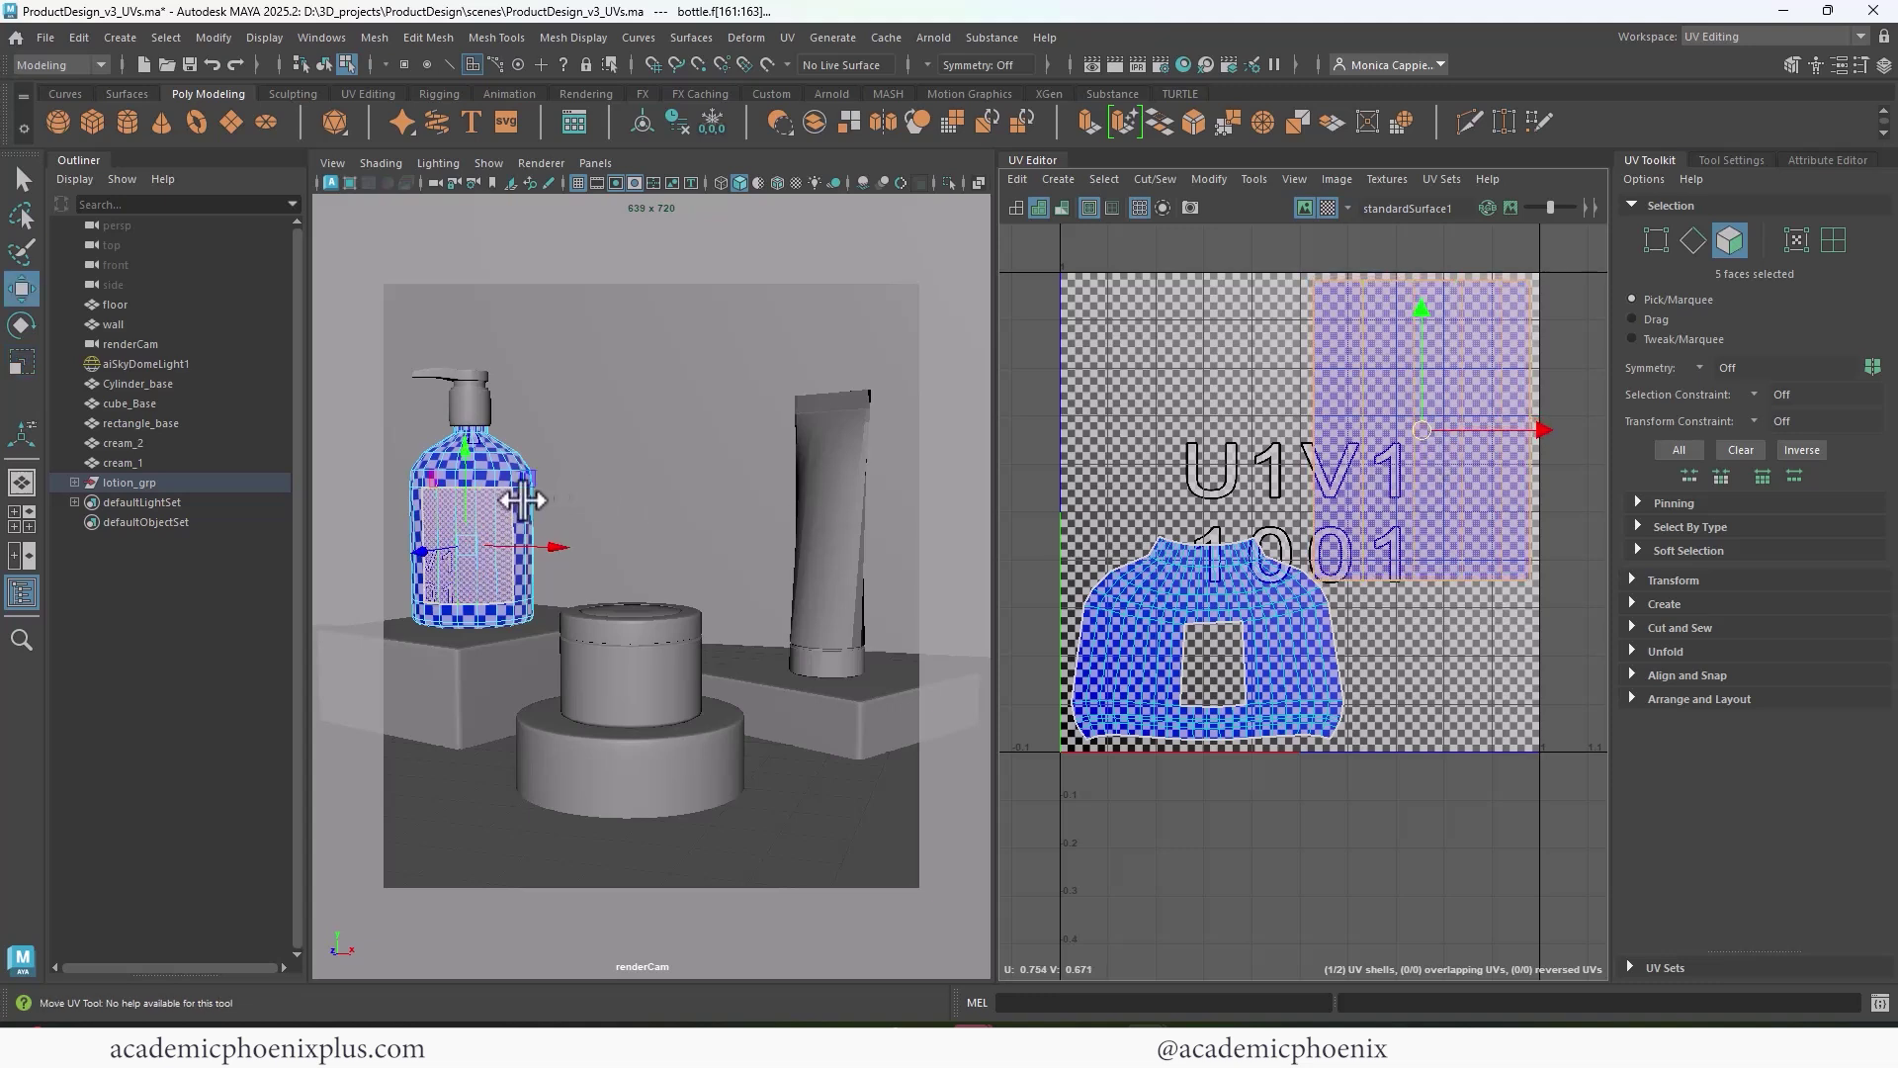
- Apply a cylindrical UV projection to the lotion bottle's cap below the nozzle and unfold the resulting shell
right_drag(522, 500, 586, 414)
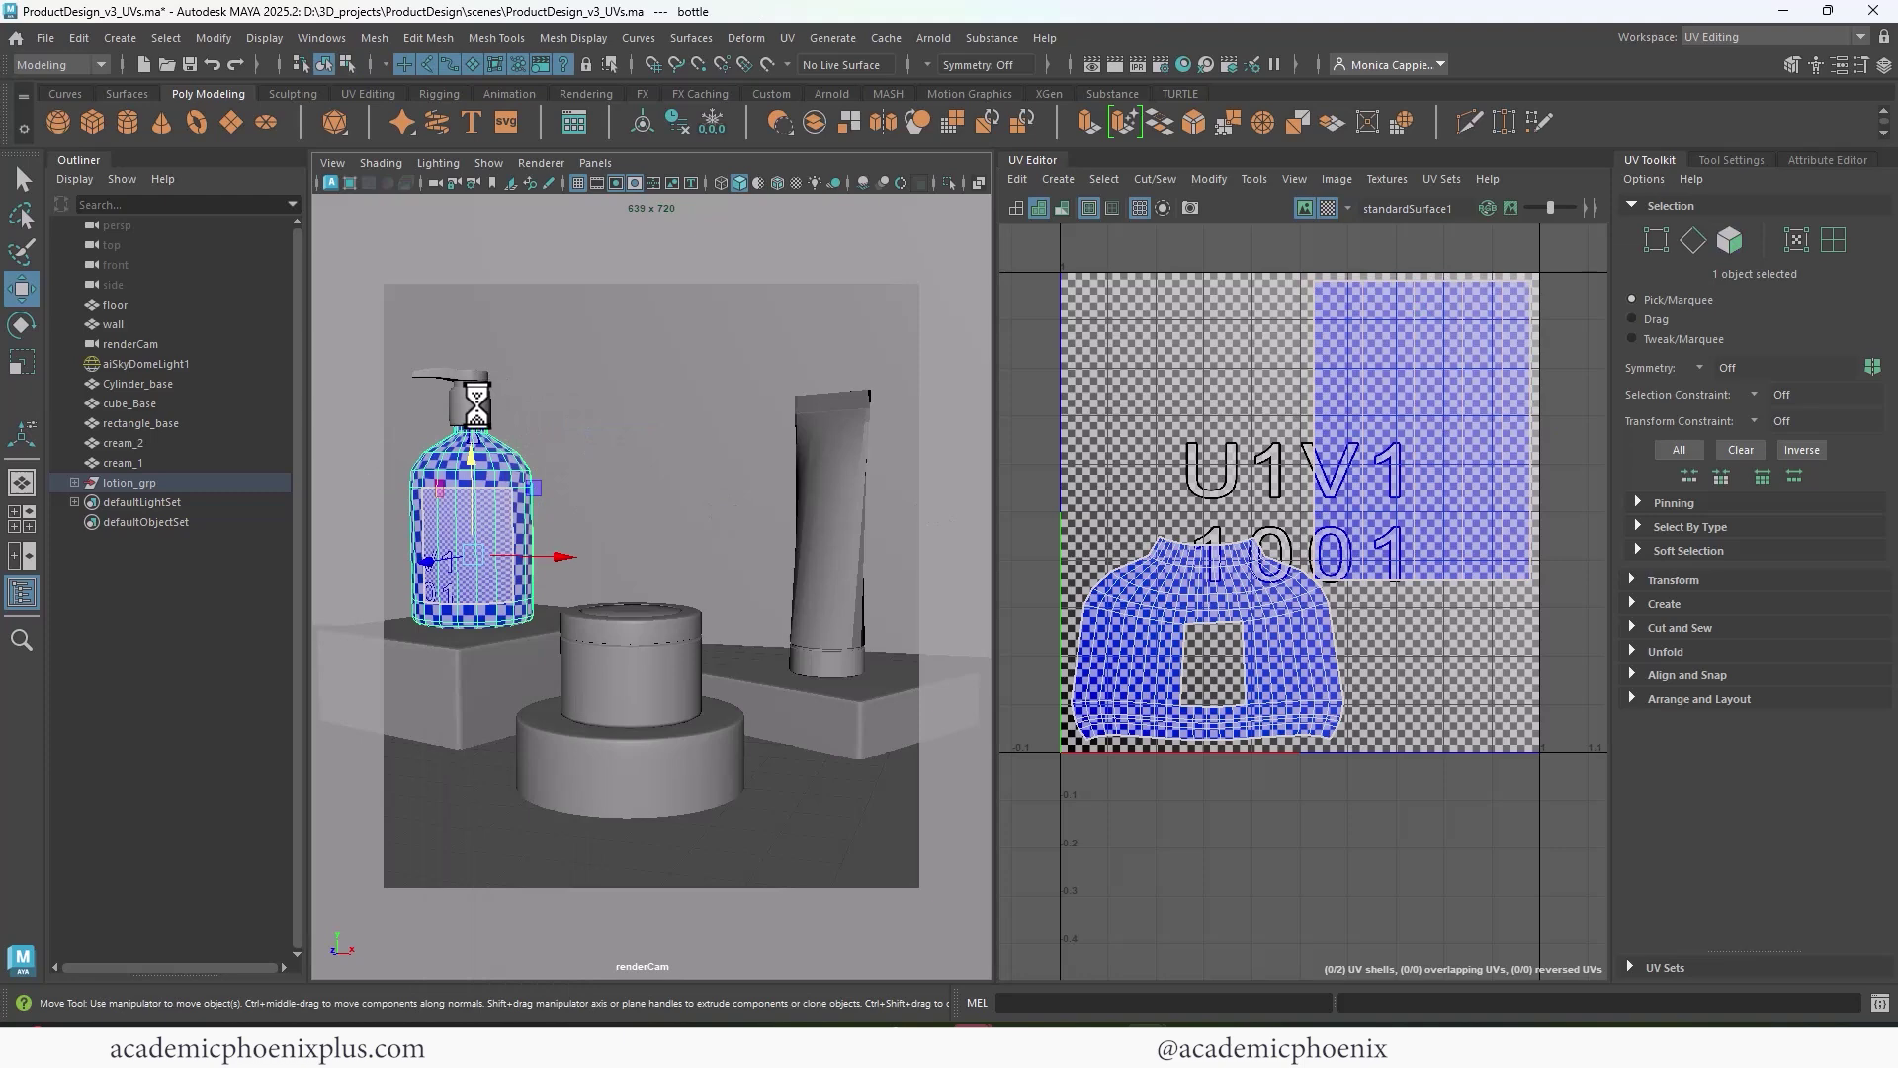
click(473, 405)
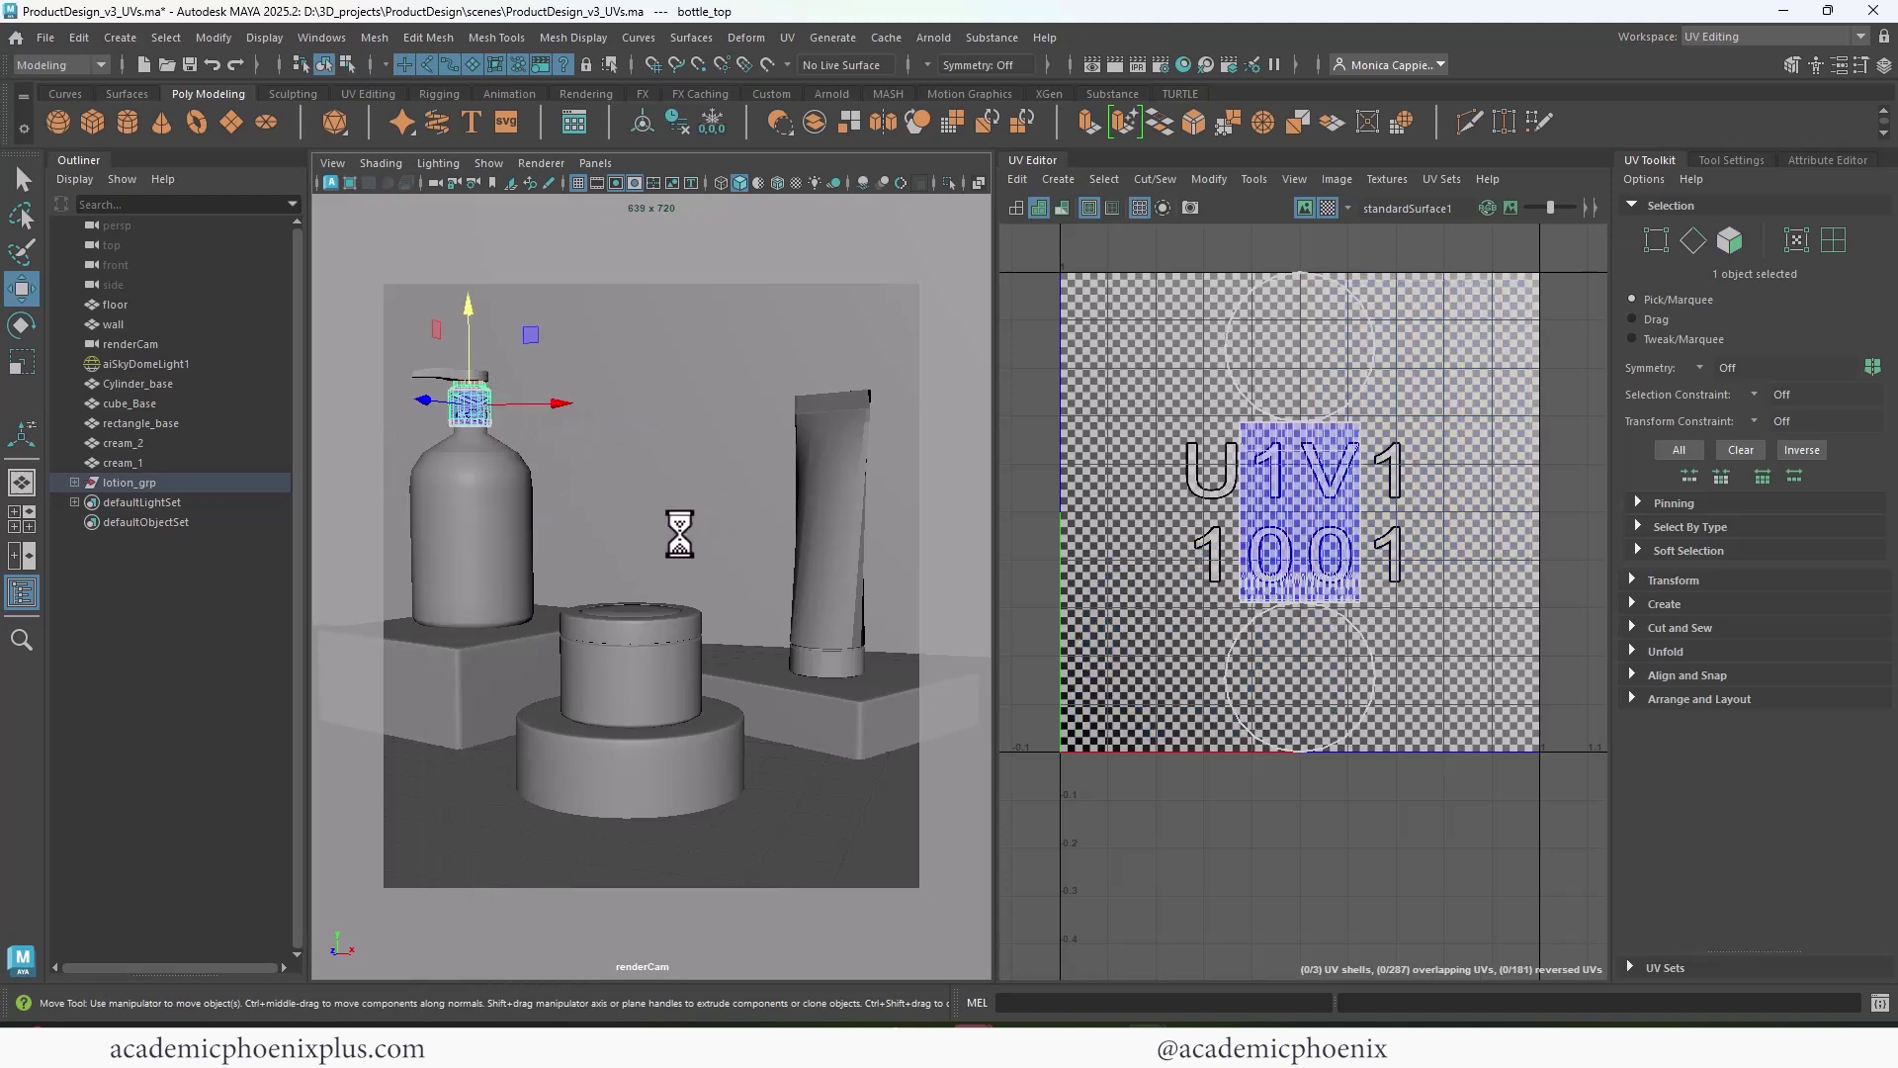
click(787, 38)
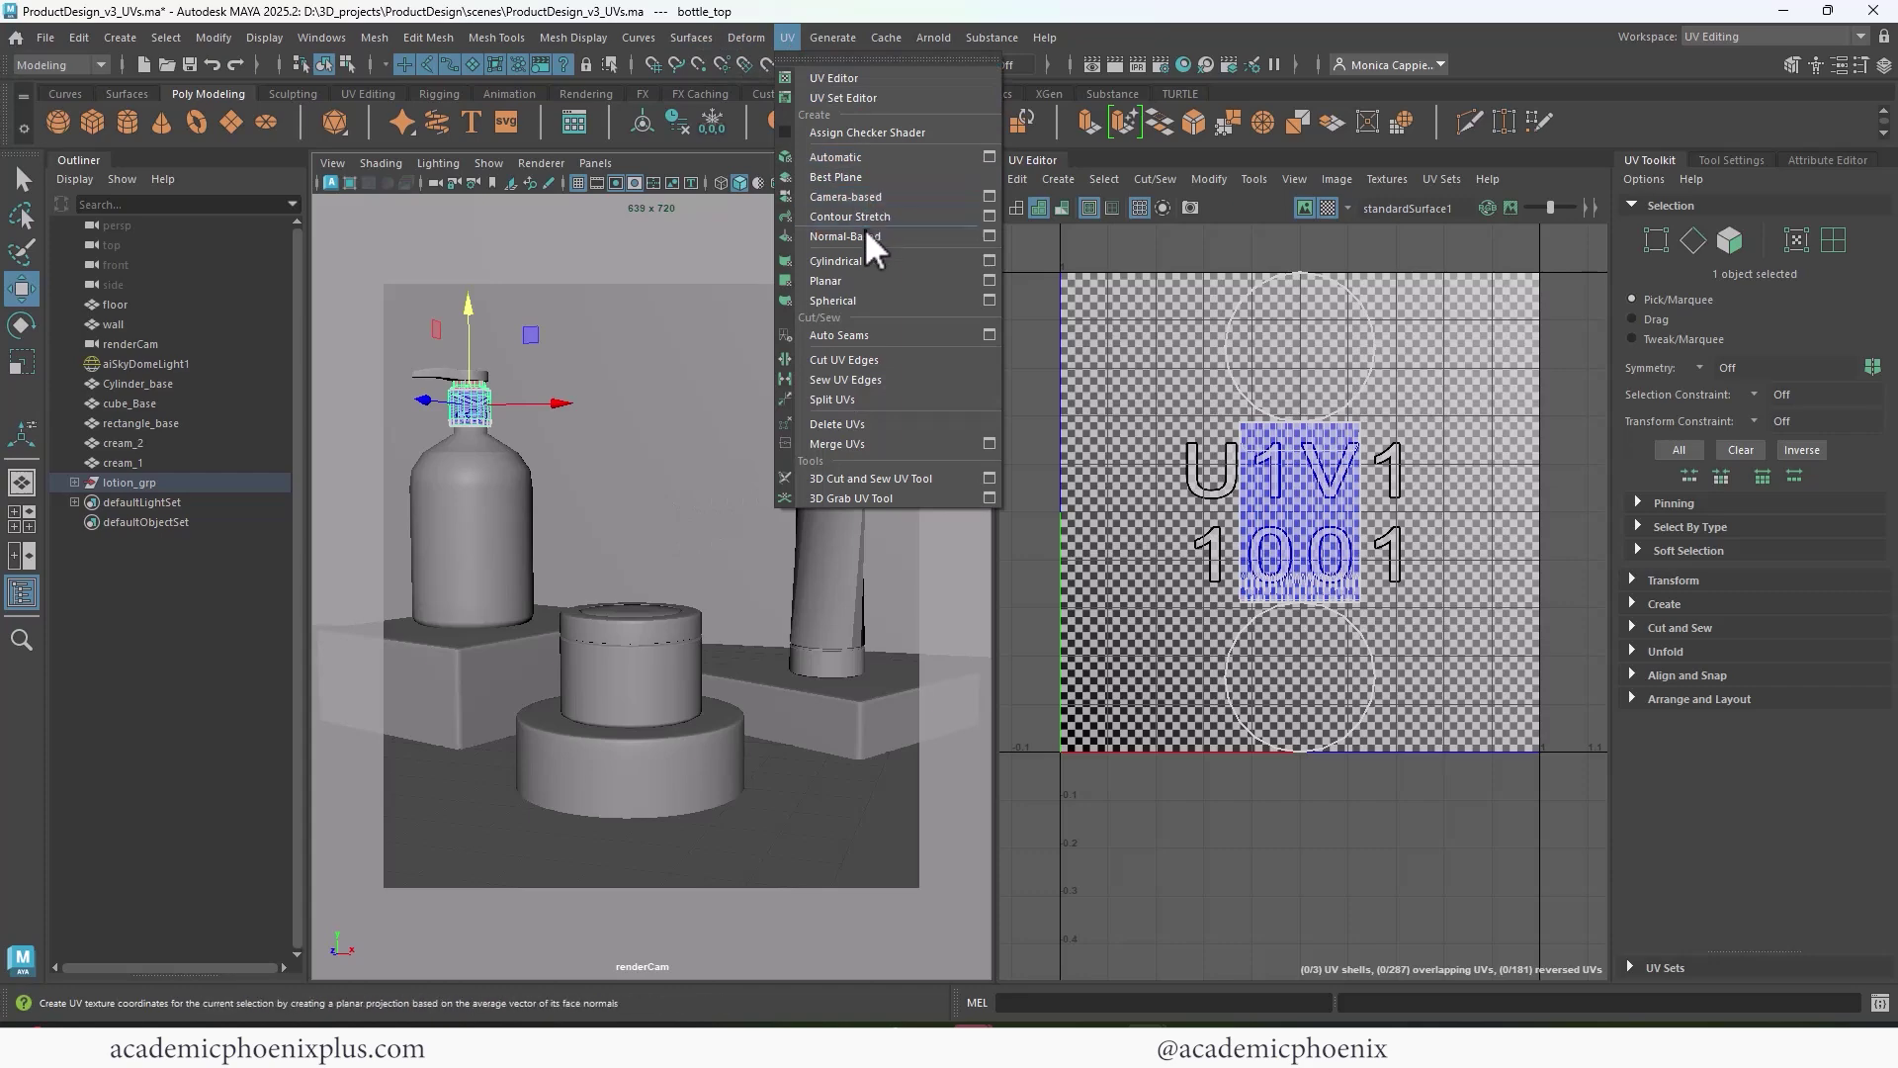
click(863, 262)
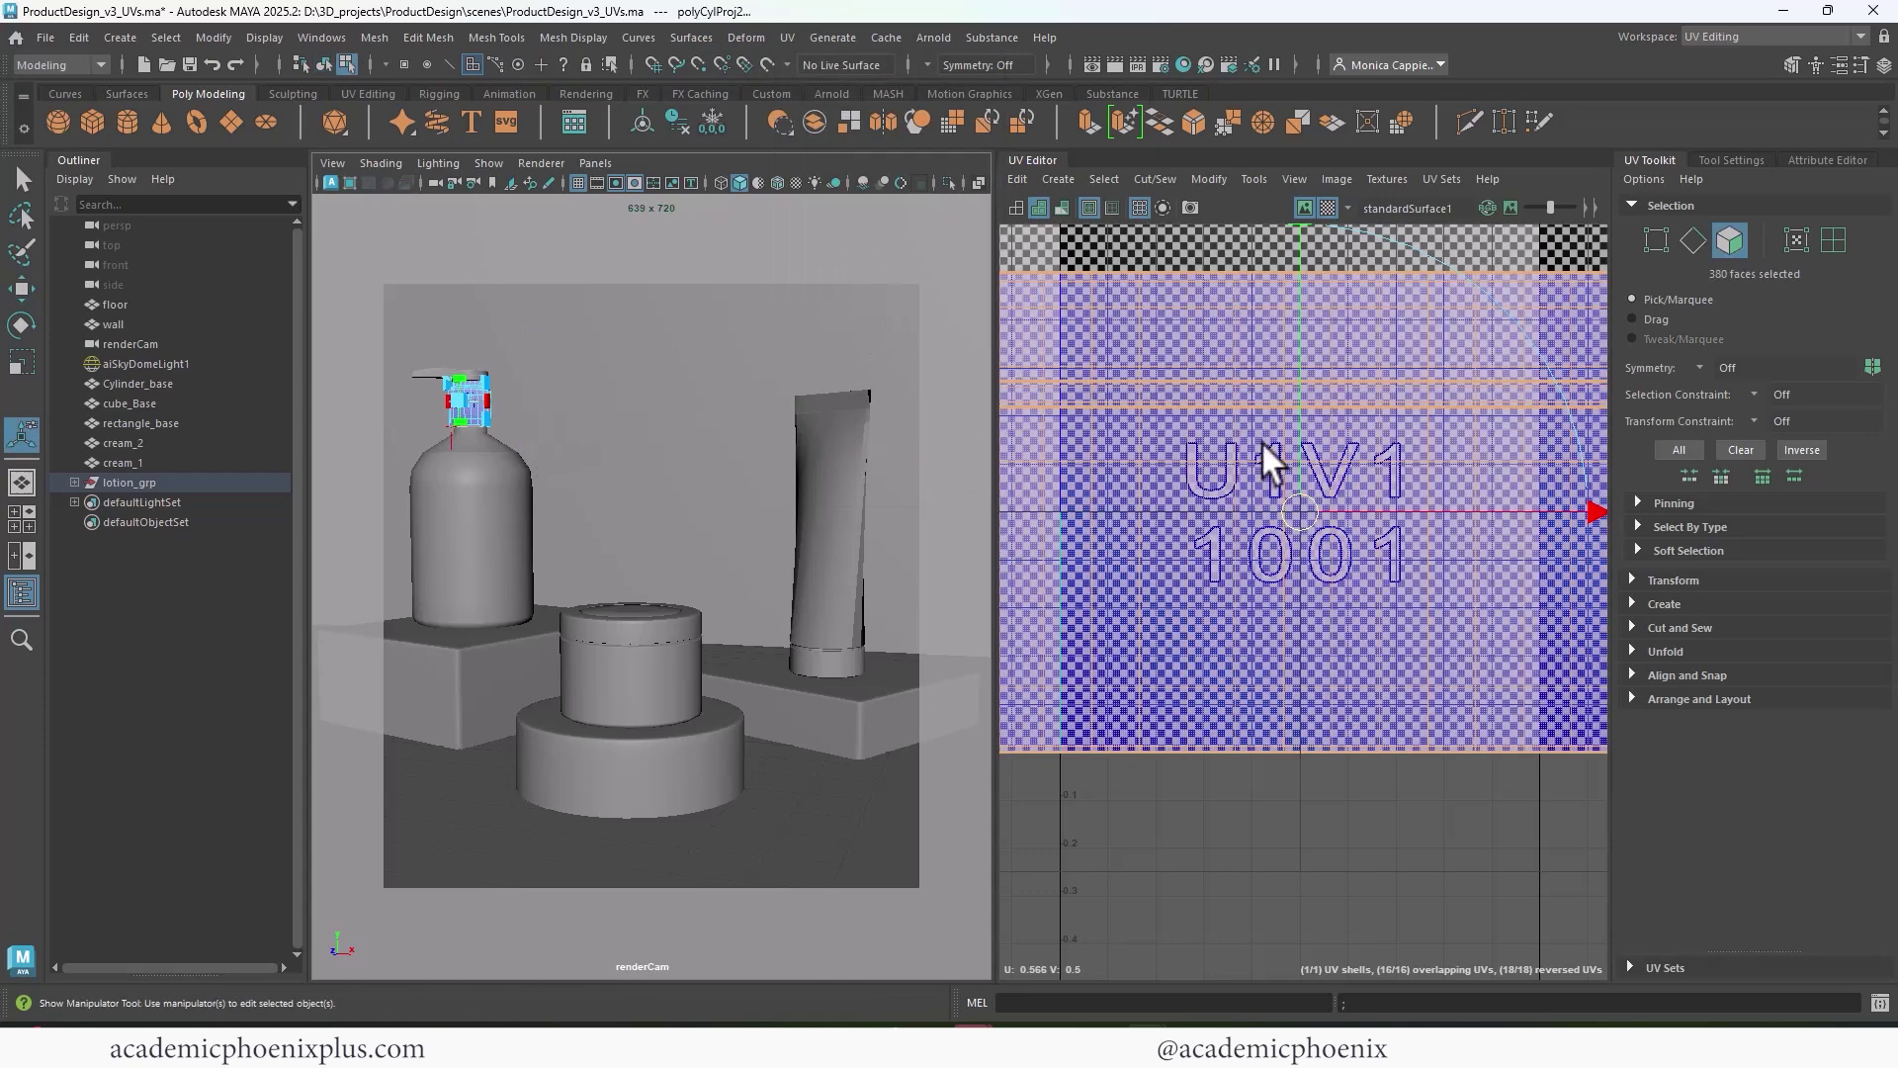
scroll(1186, 412, down, 4)
shift+right_drag(1357, 526, 1127, 549)
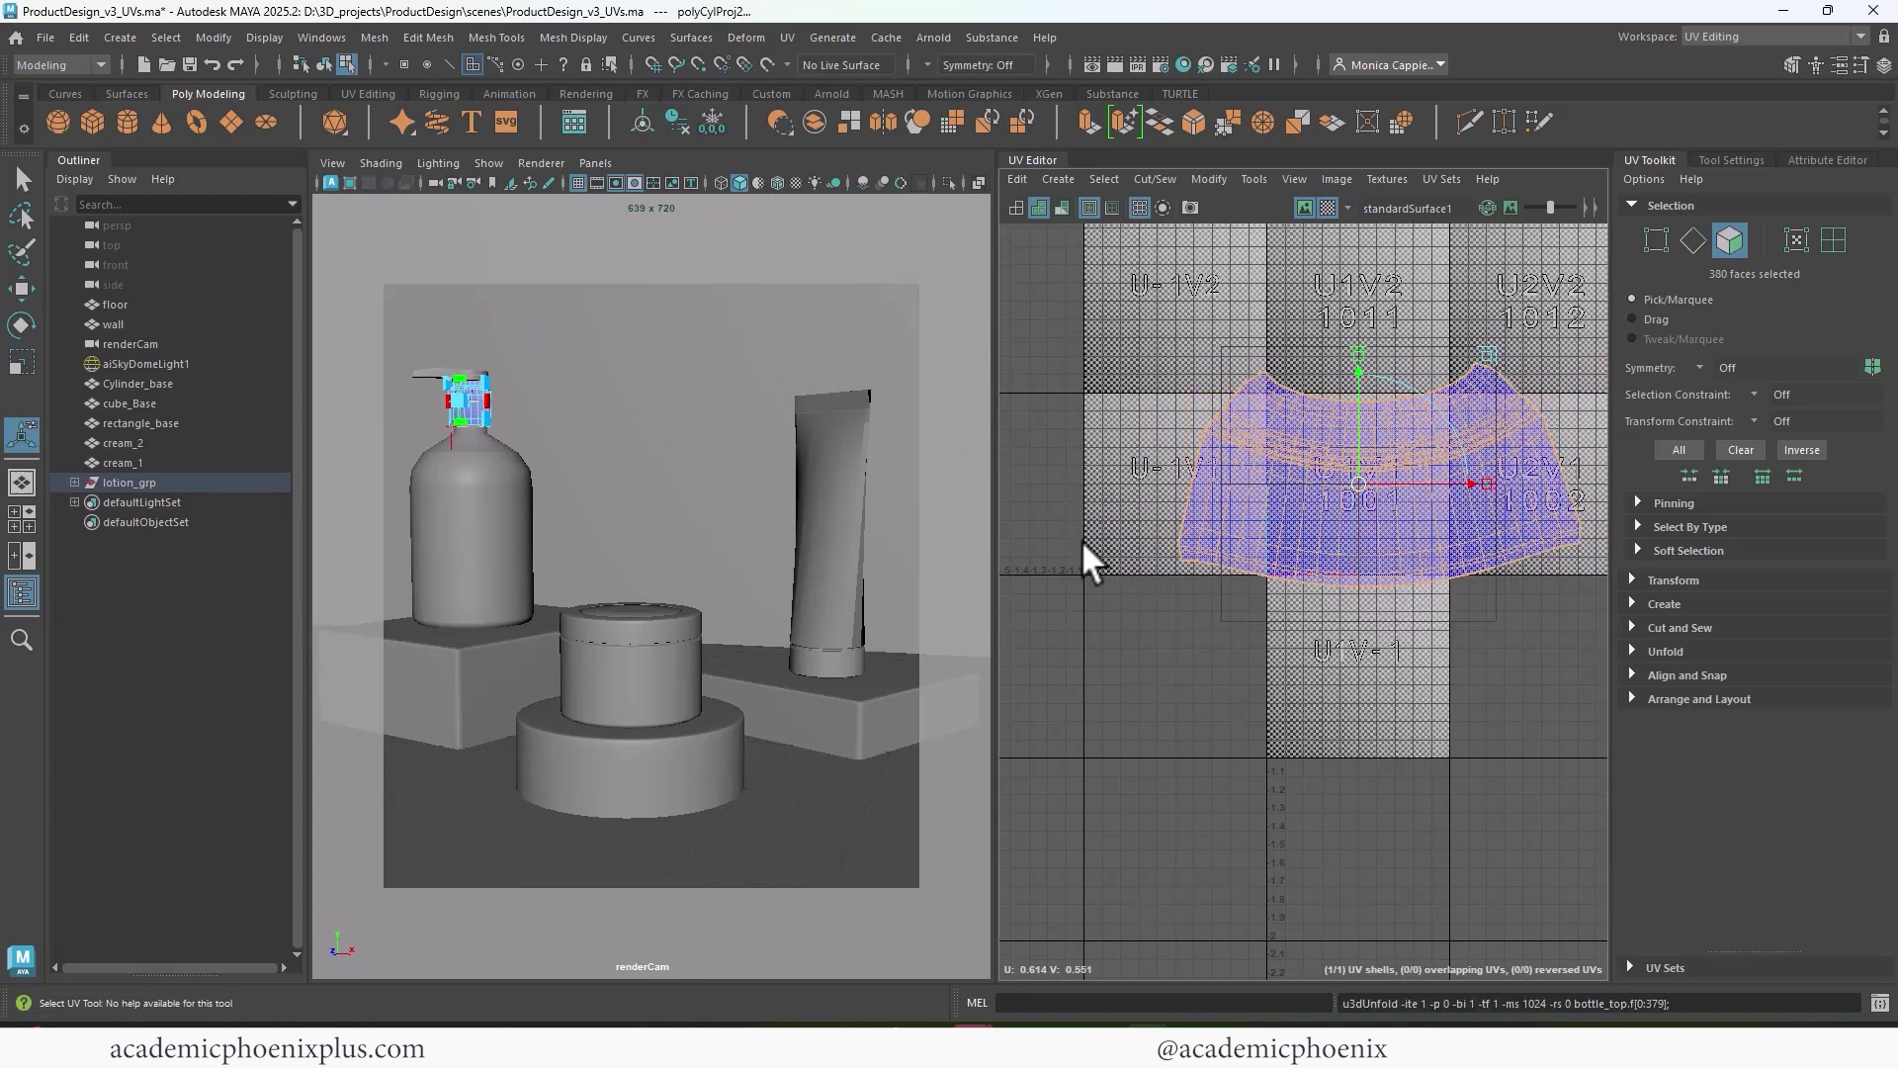
- Select the lotion bottle's pump nozzle and apply an automatic UV projection to it
alt+drag(520, 393, 560, 417)
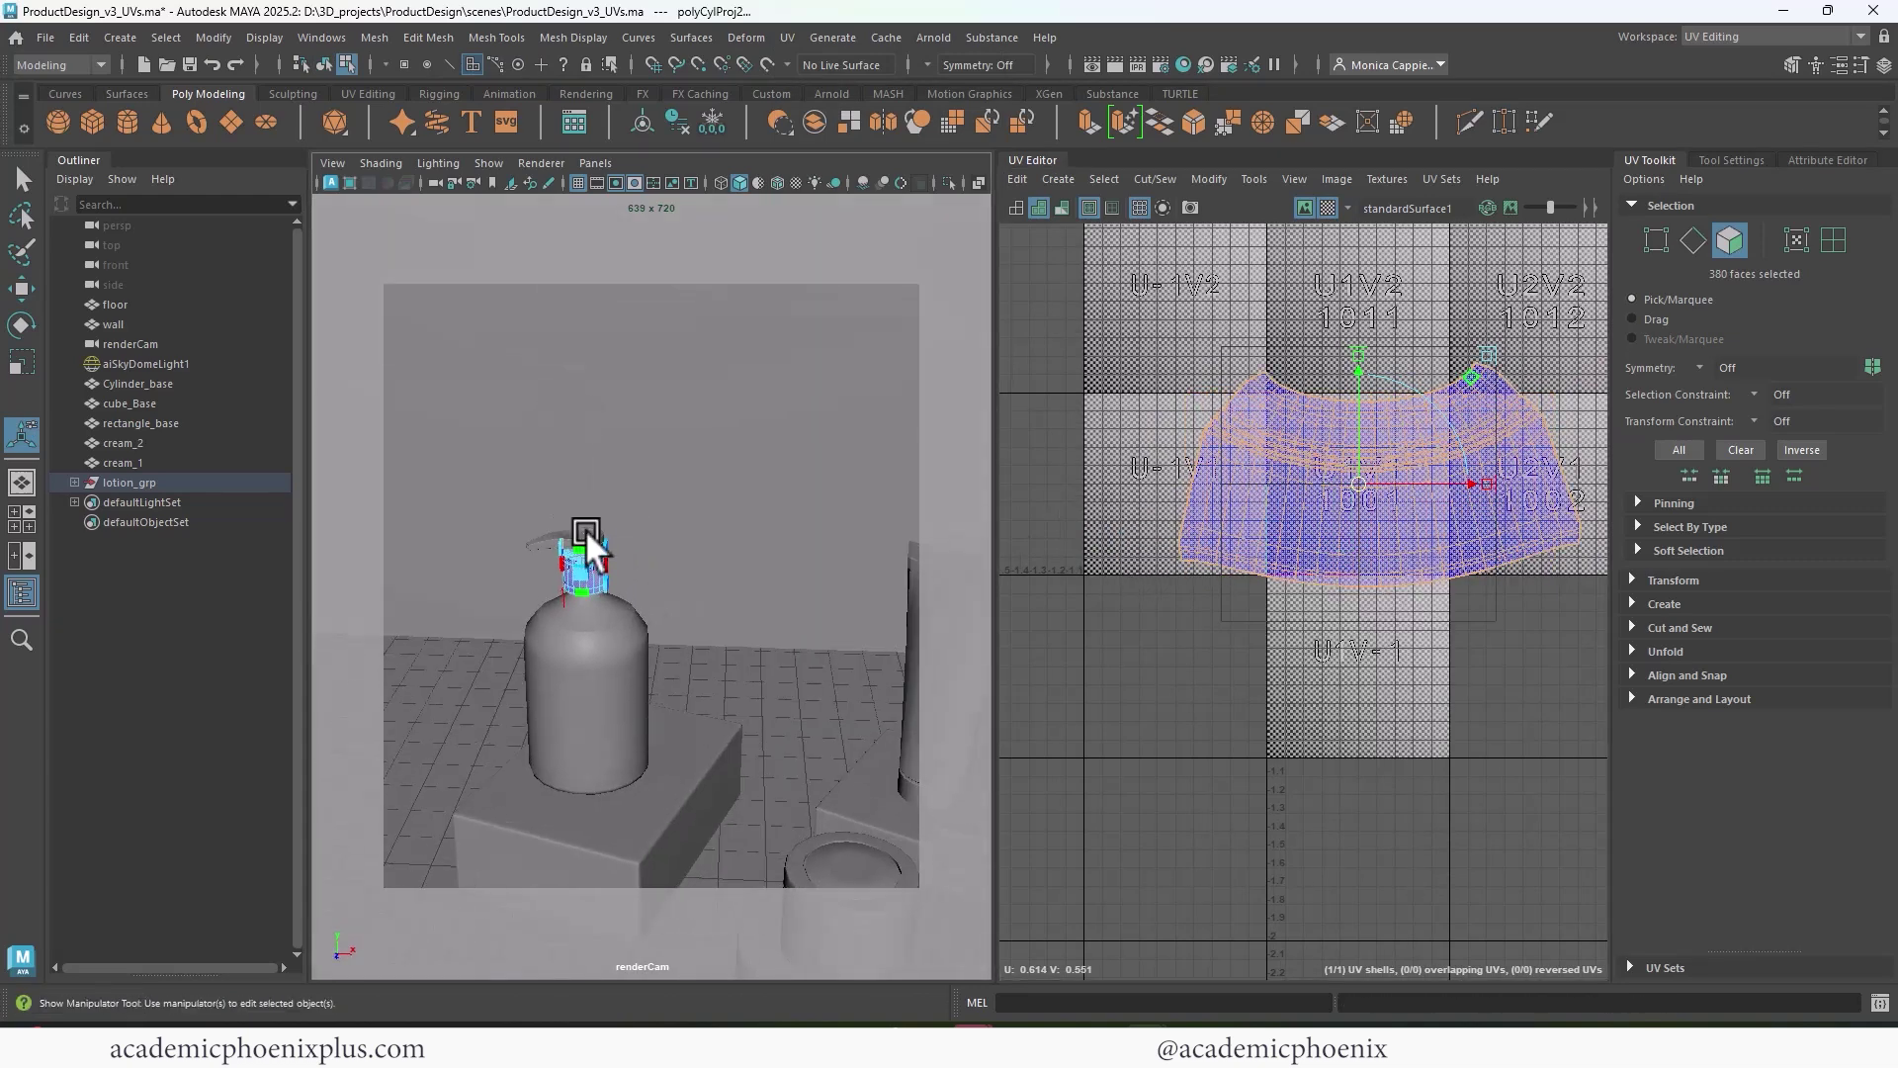
click(583, 549)
right_drag(550, 525, 625, 465)
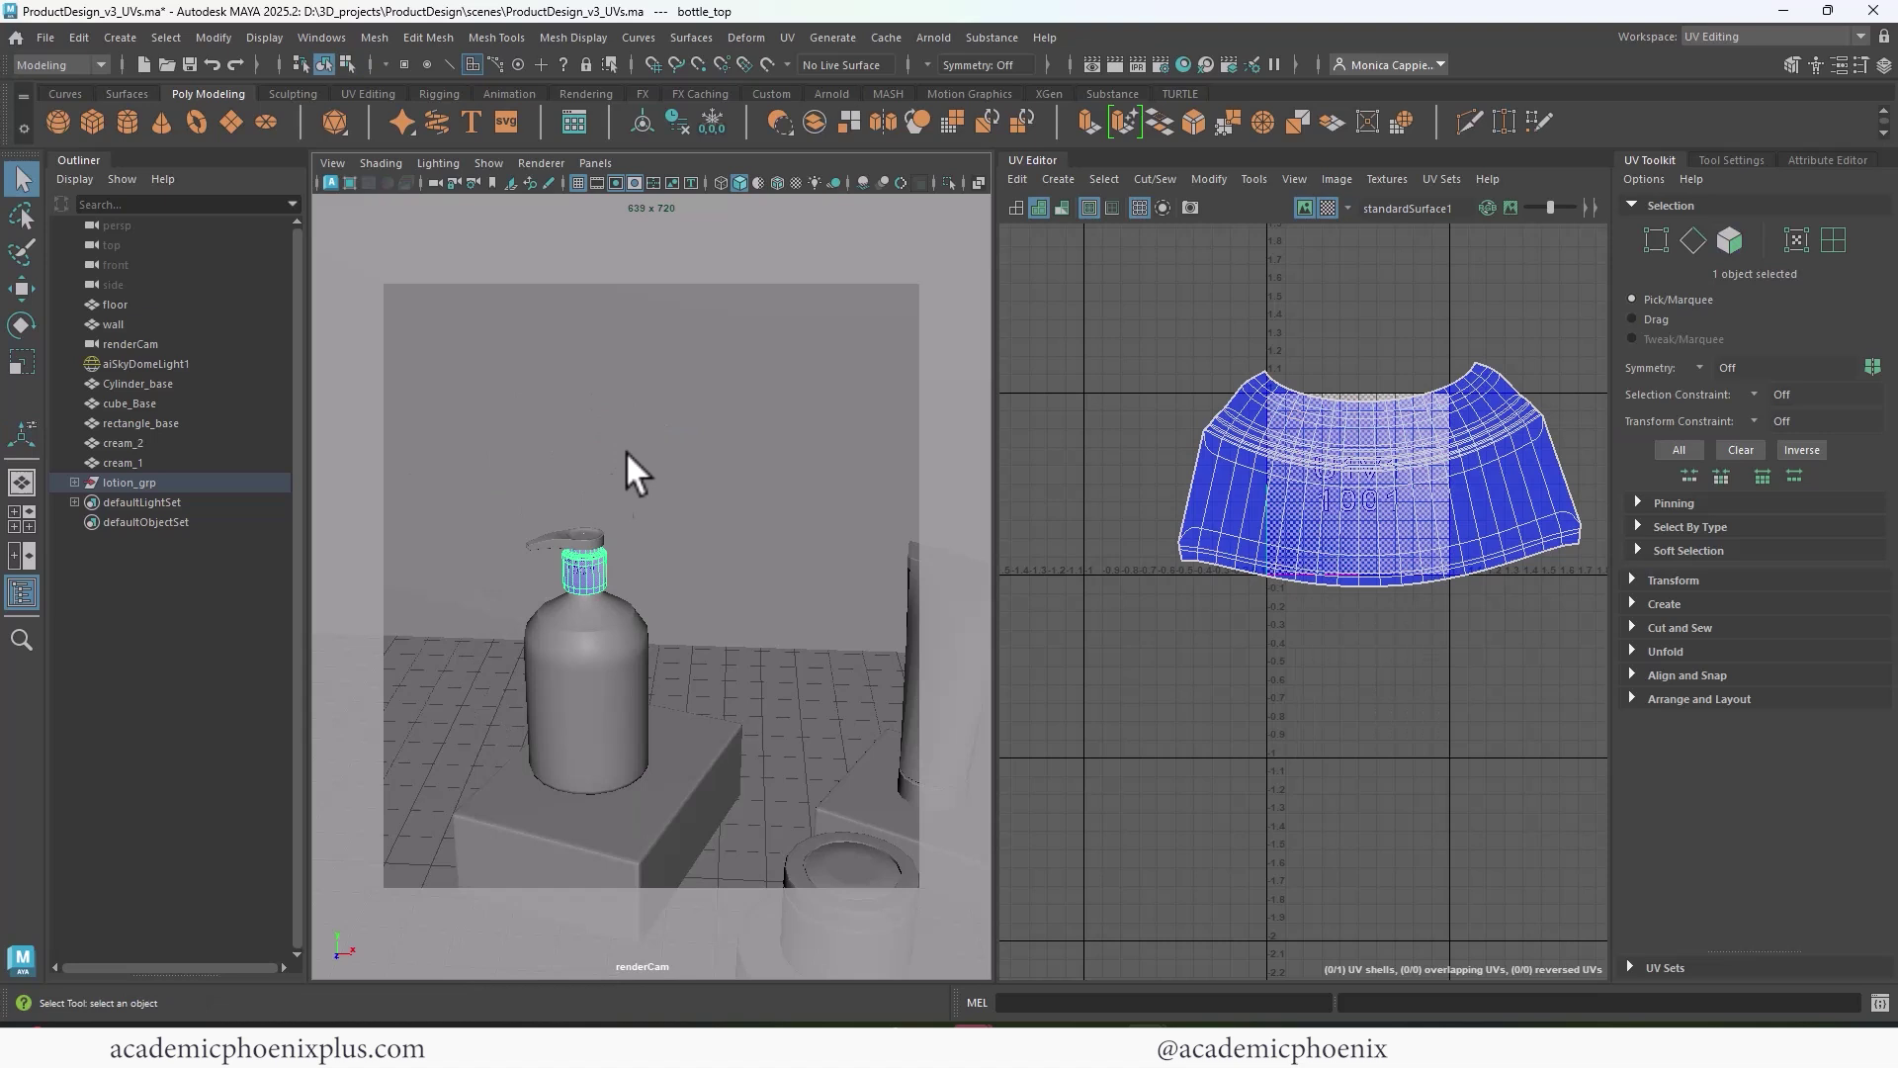
click(592, 546)
click(638, 37)
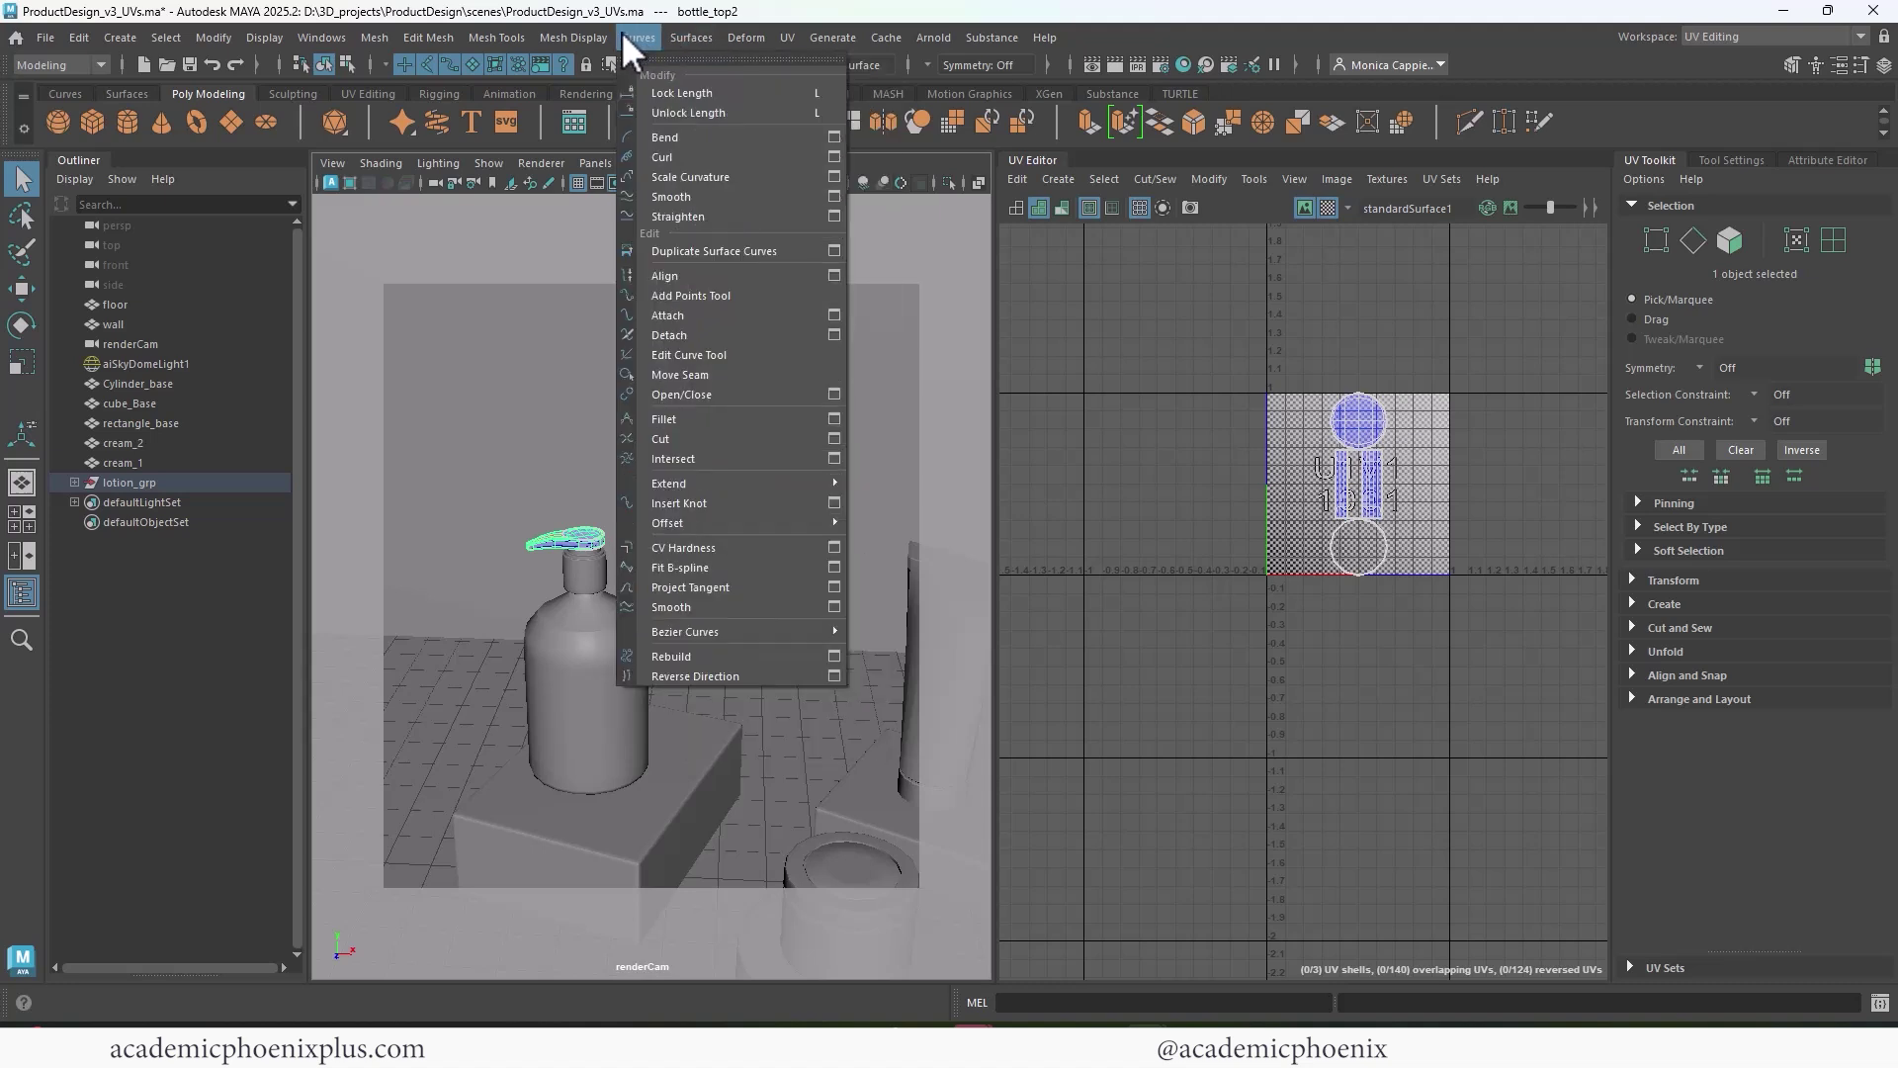
click(622, 33)
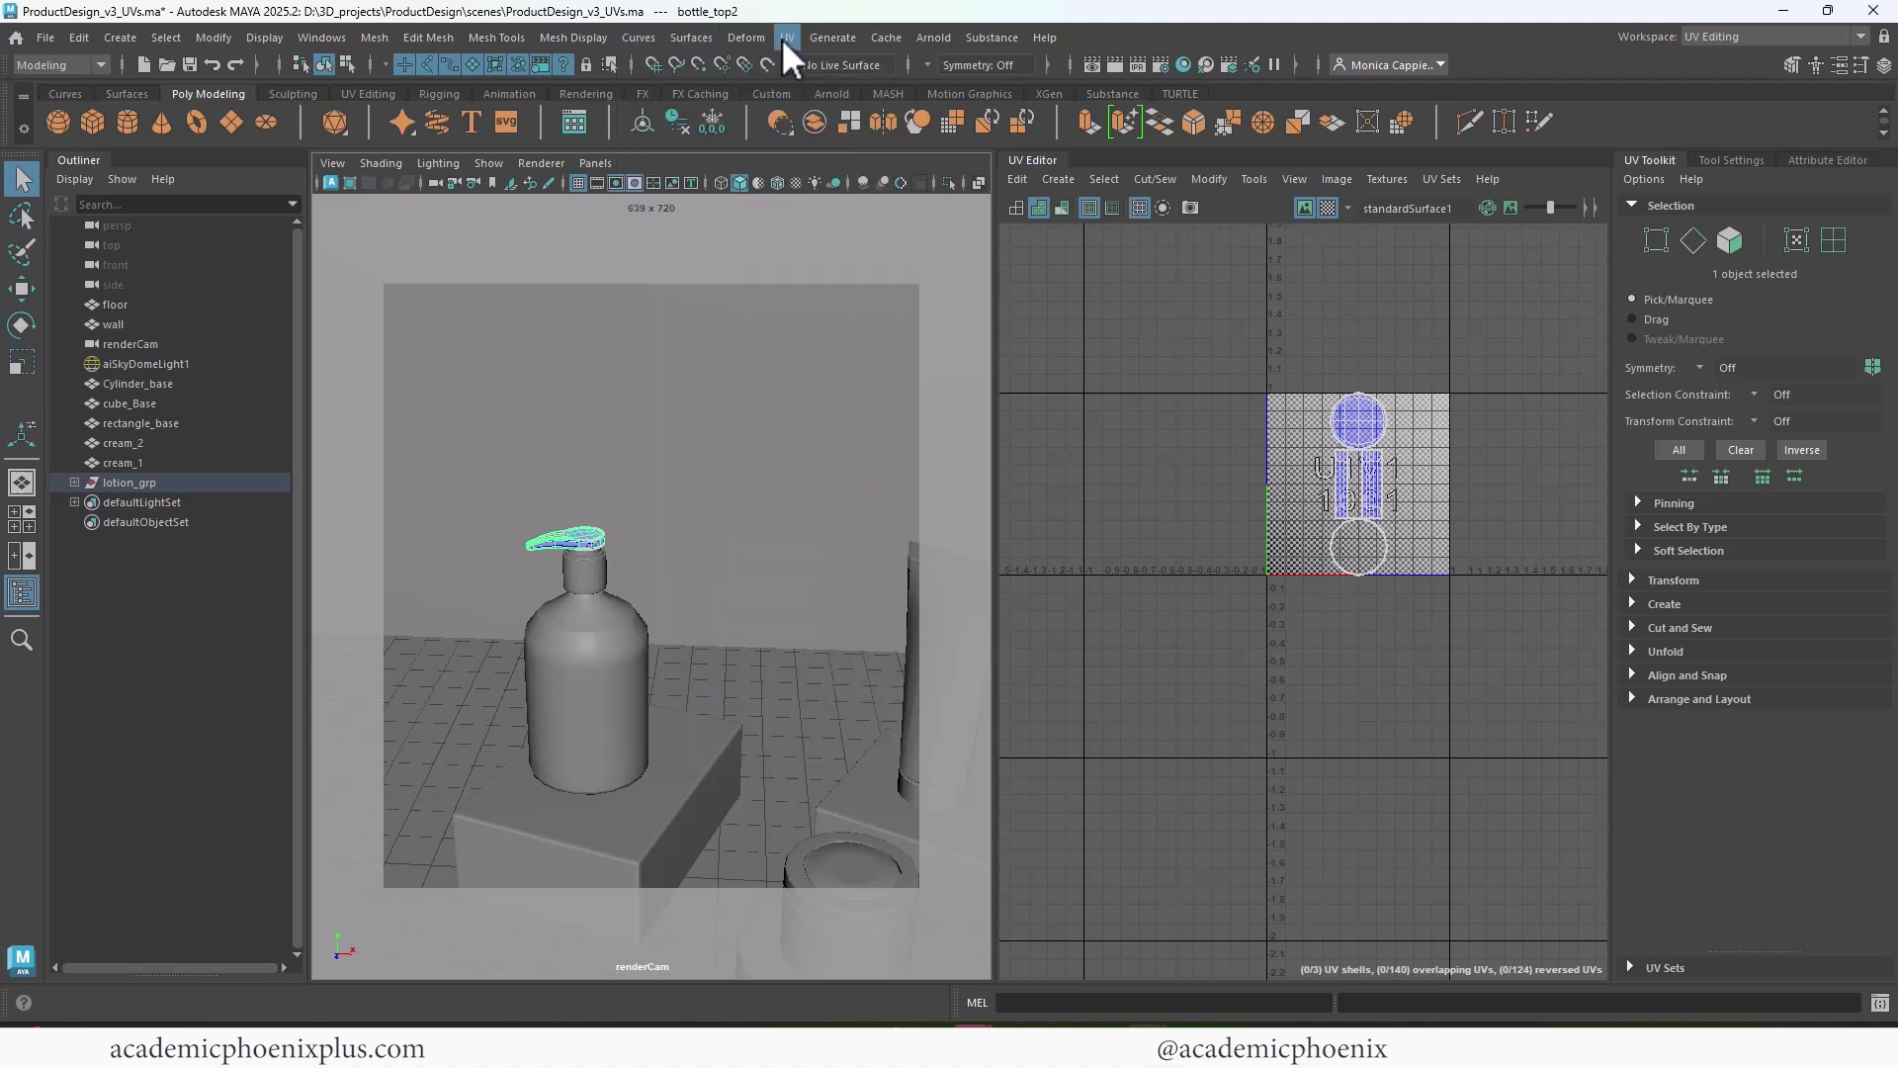
click(787, 39)
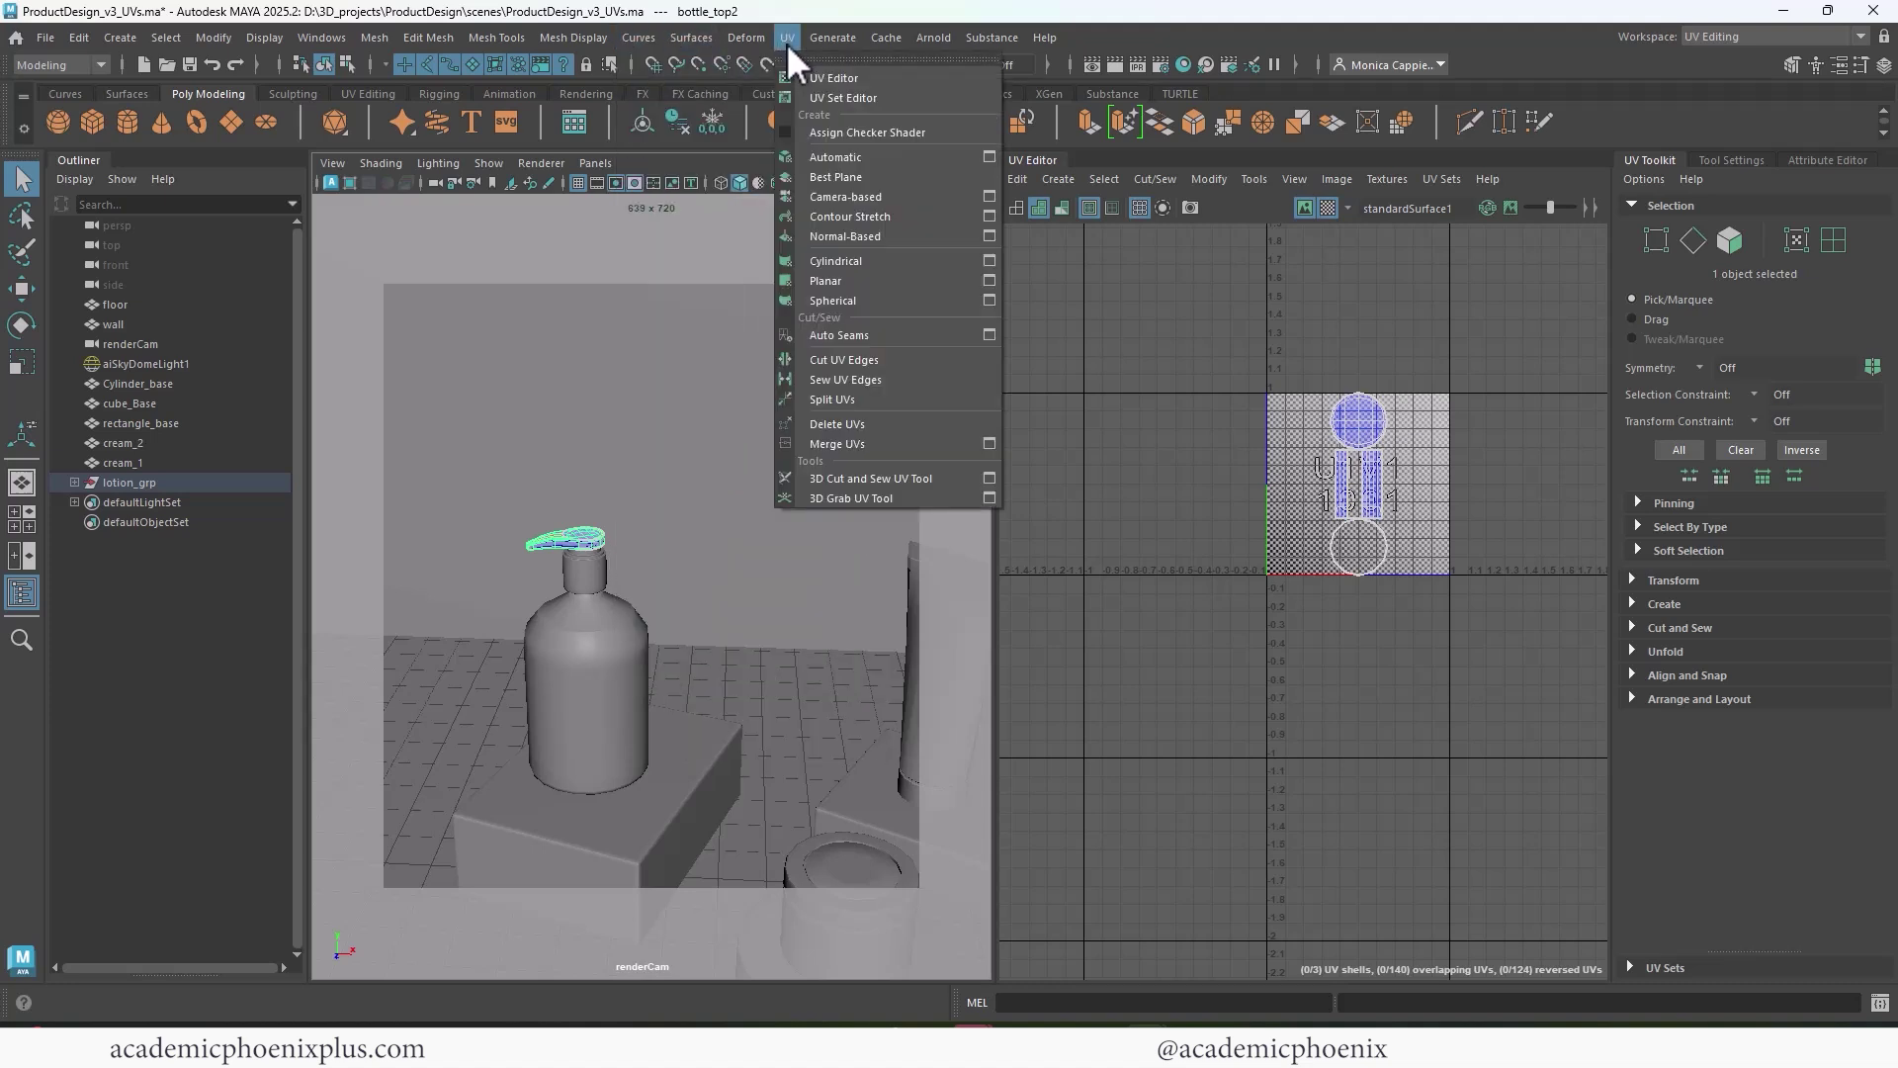
click(875, 155)
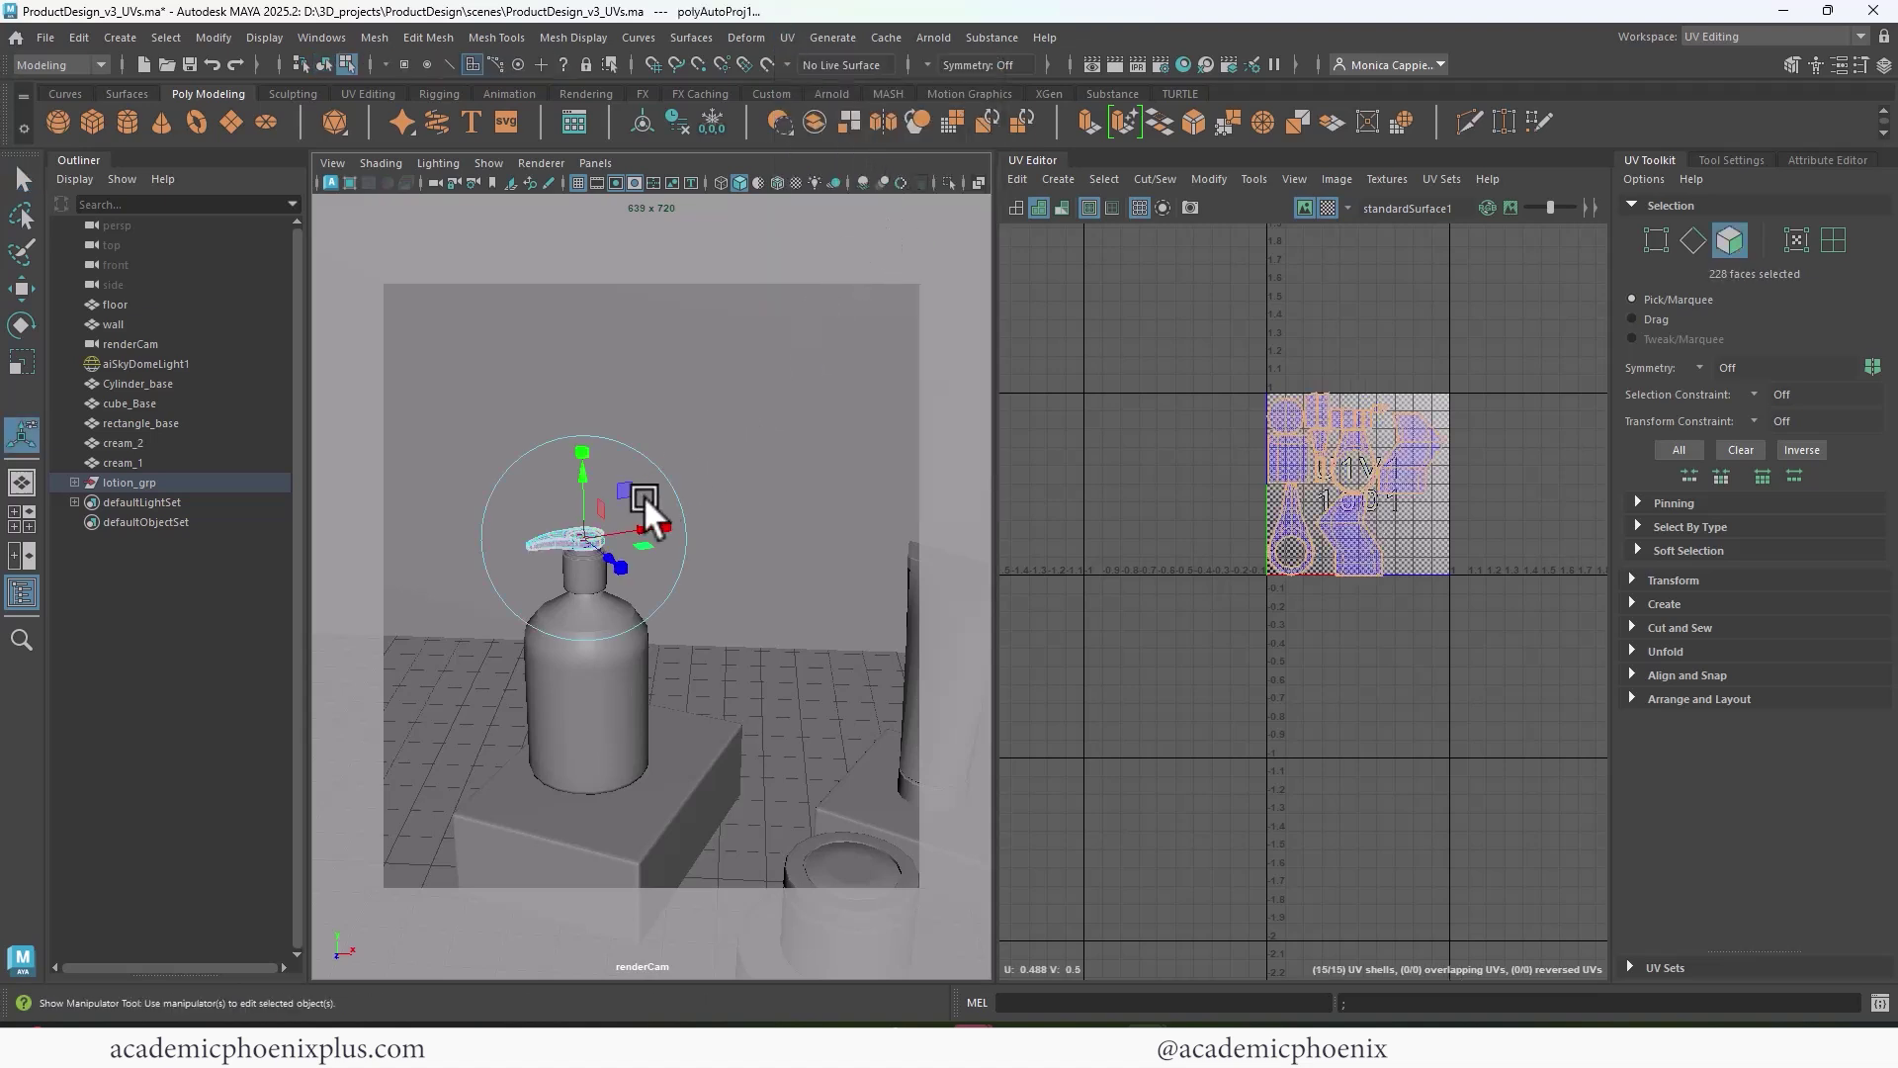
- Restore the render camera's view, switch the viewport to the persp camera and frame the pump nozzle
alt+right_drag(578, 441, 857, 438)
alt+middle_drag(476, 419, 800, 461)
key(bracketleft)
key(bracketleft)
key(bracketleft)
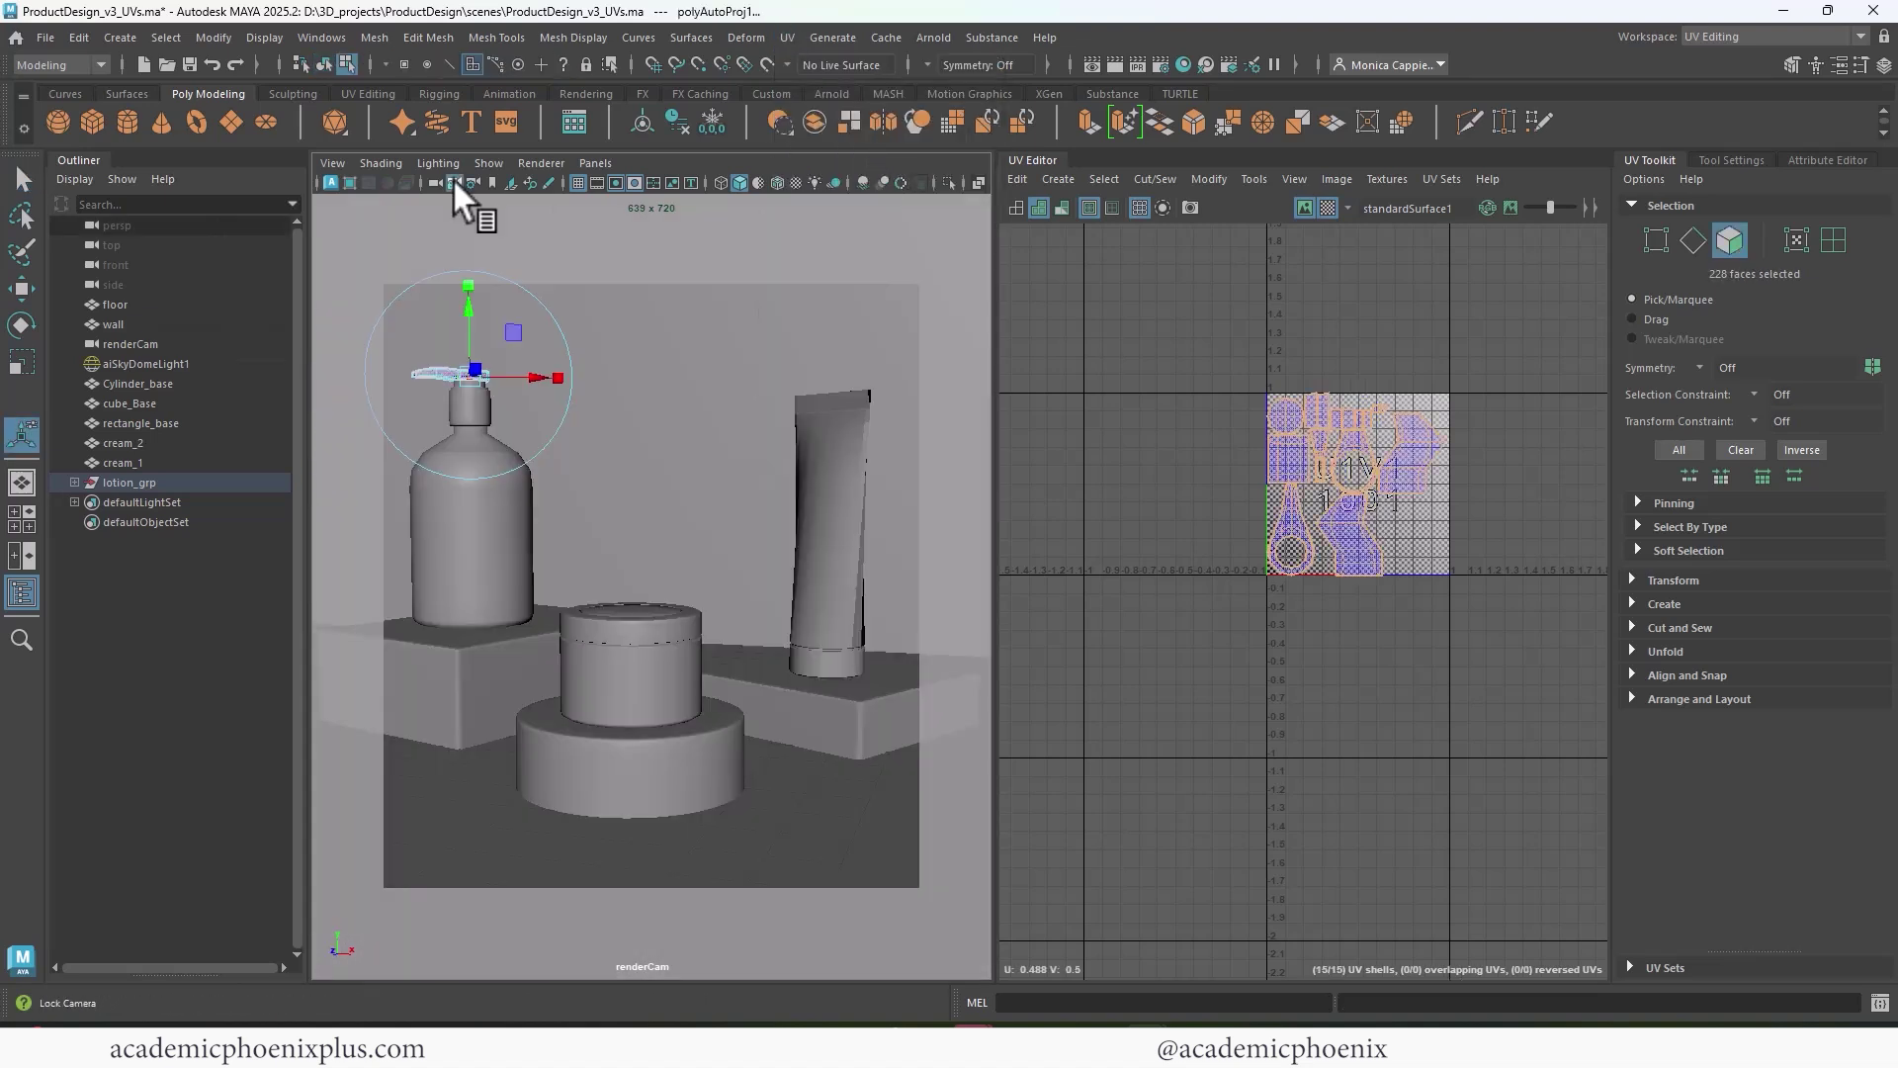
click(595, 163)
mouse_move(767, 182)
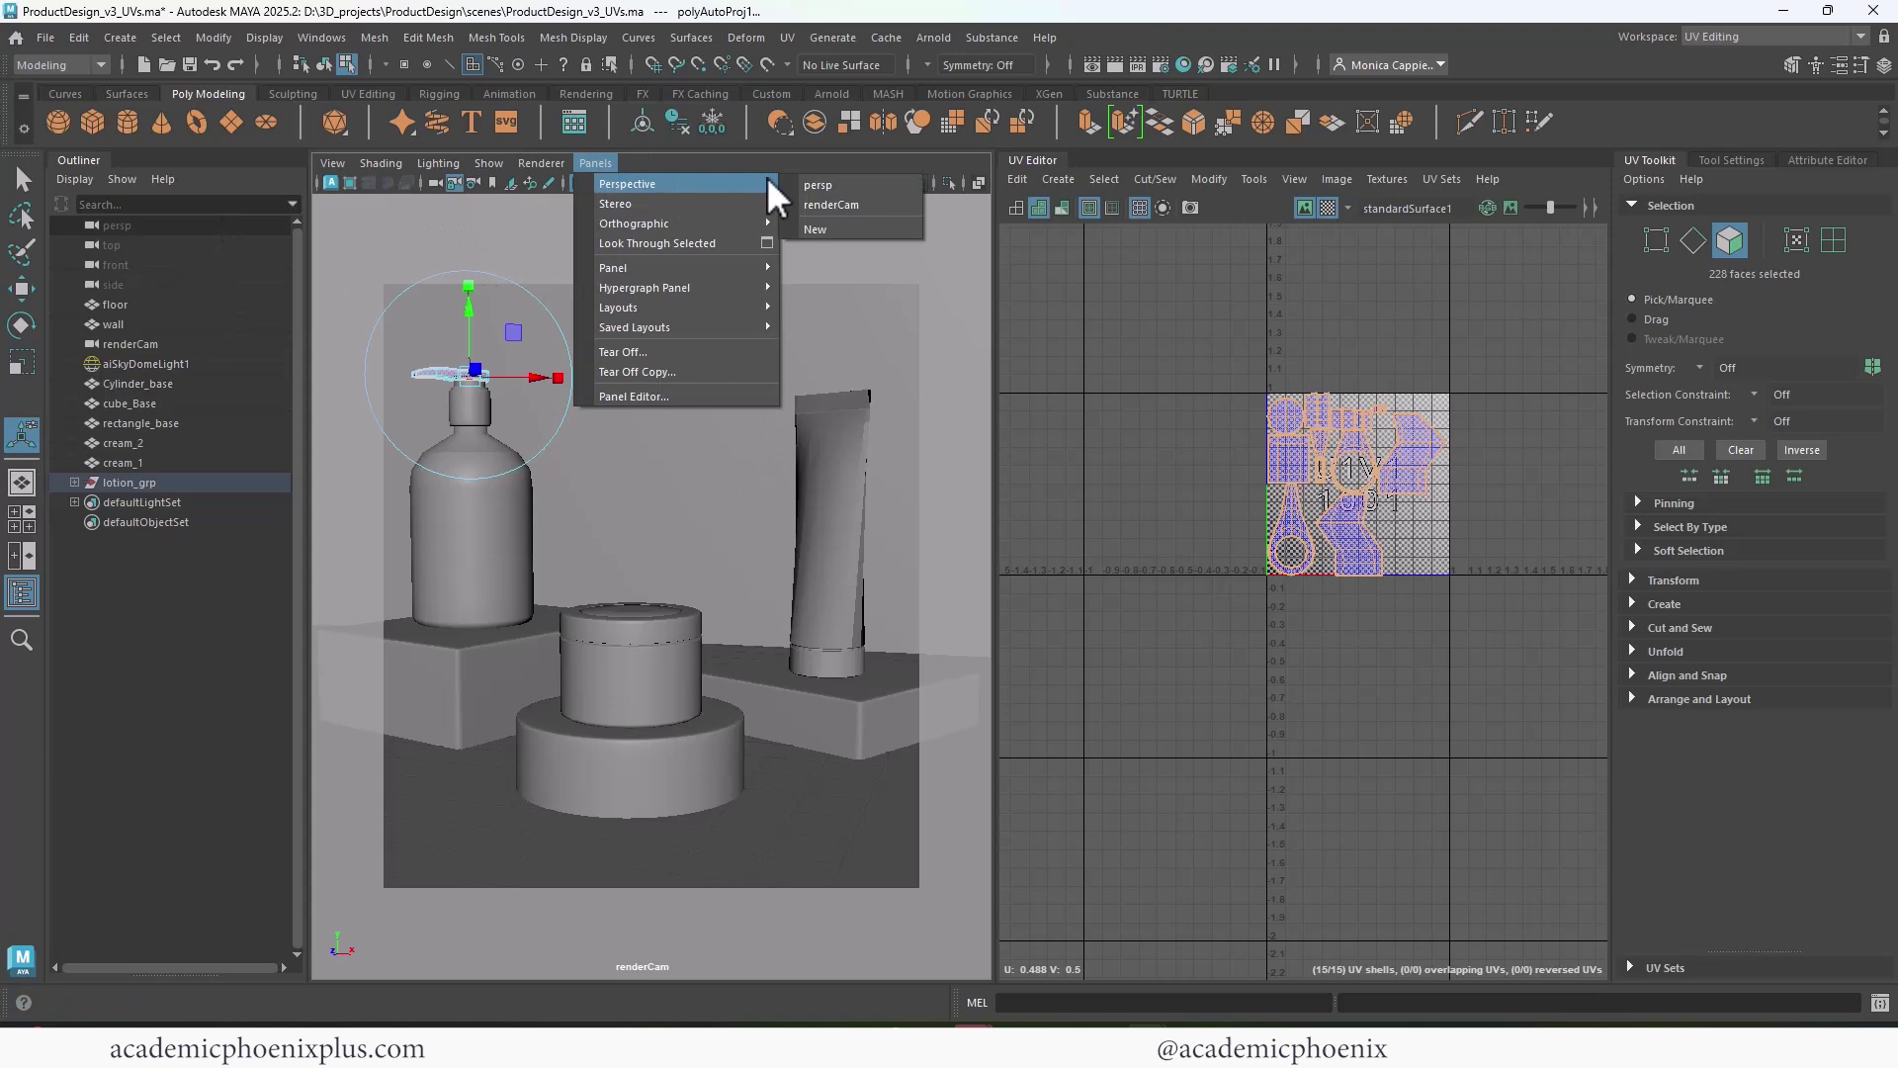
click(857, 187)
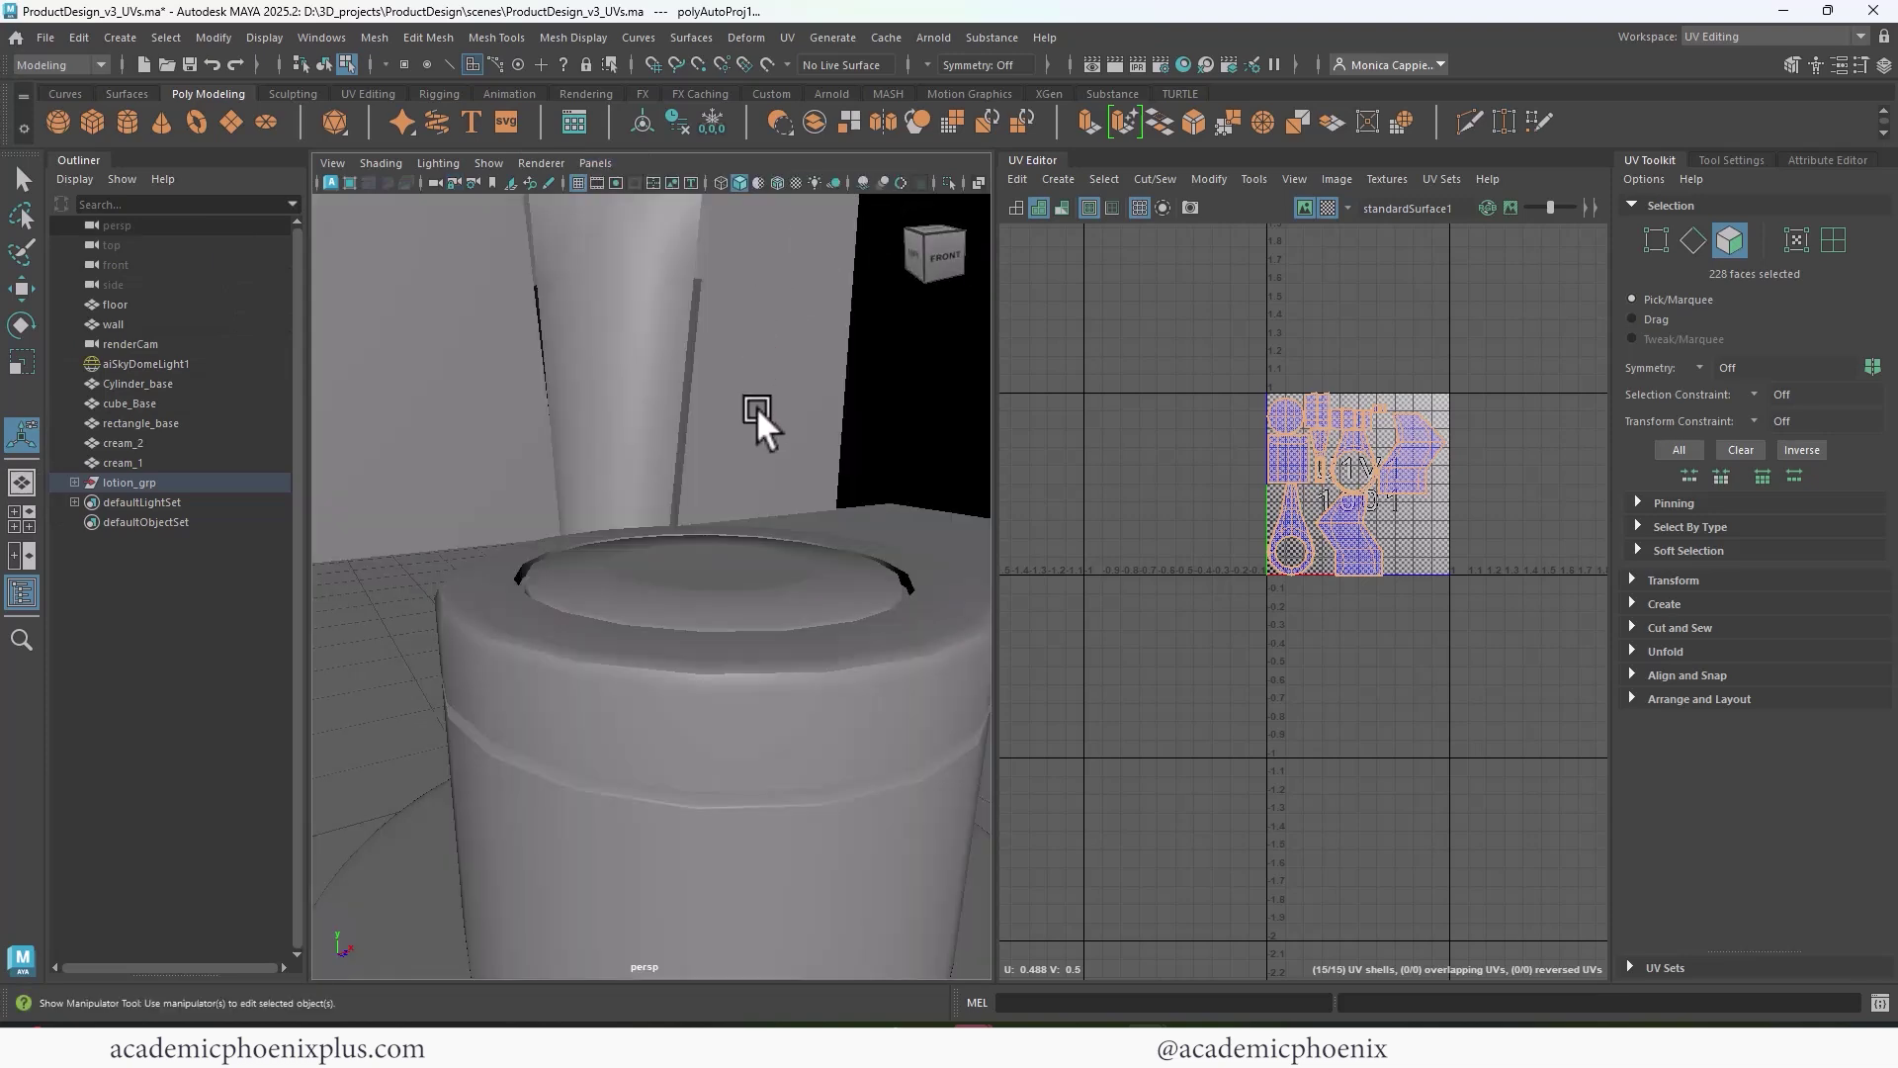
key(f)
alt+drag(686, 487, 607, 503)
alt+right_drag(597, 502, 566, 494)
scroll(1290, 450, up, 3)
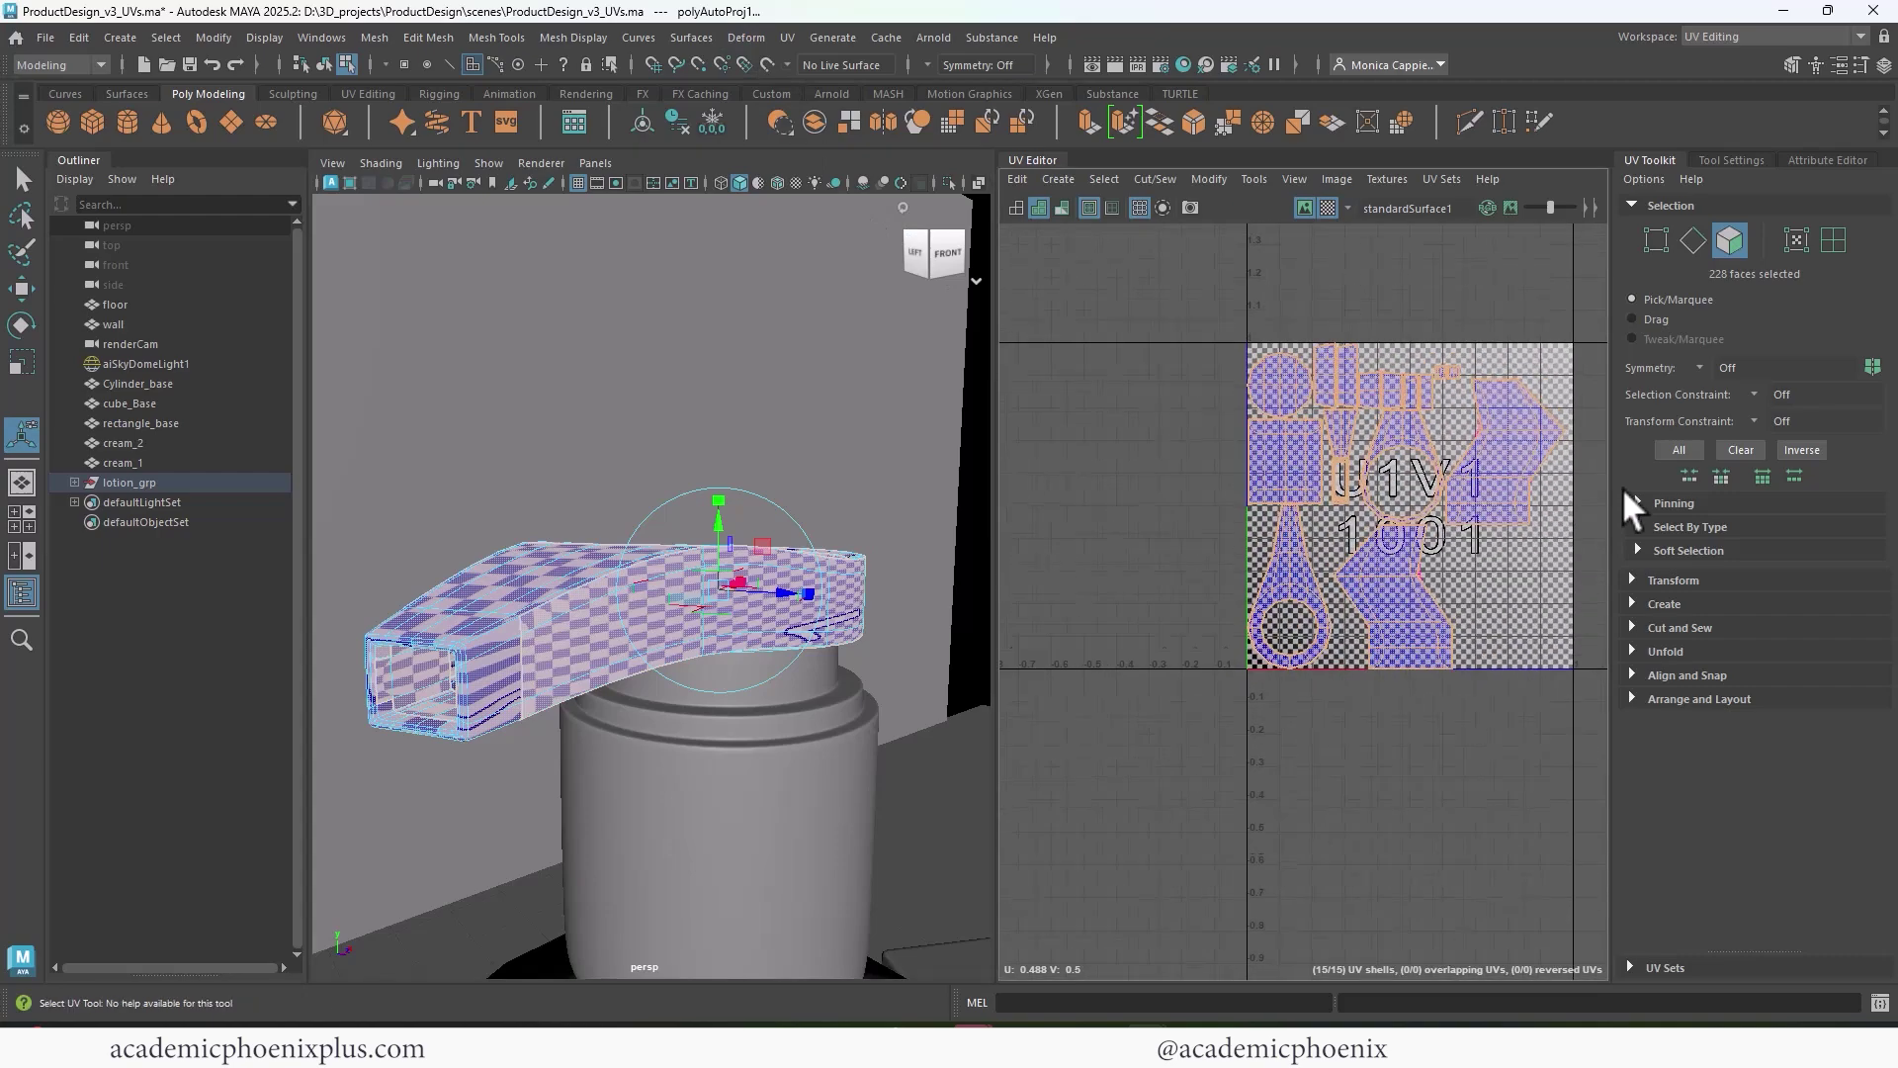
- Select the edge loop along the top side of the pump nozzle and sew its UV seams together
scroll(1441, 508, up, 3)
scroll(906, 534, up, 3)
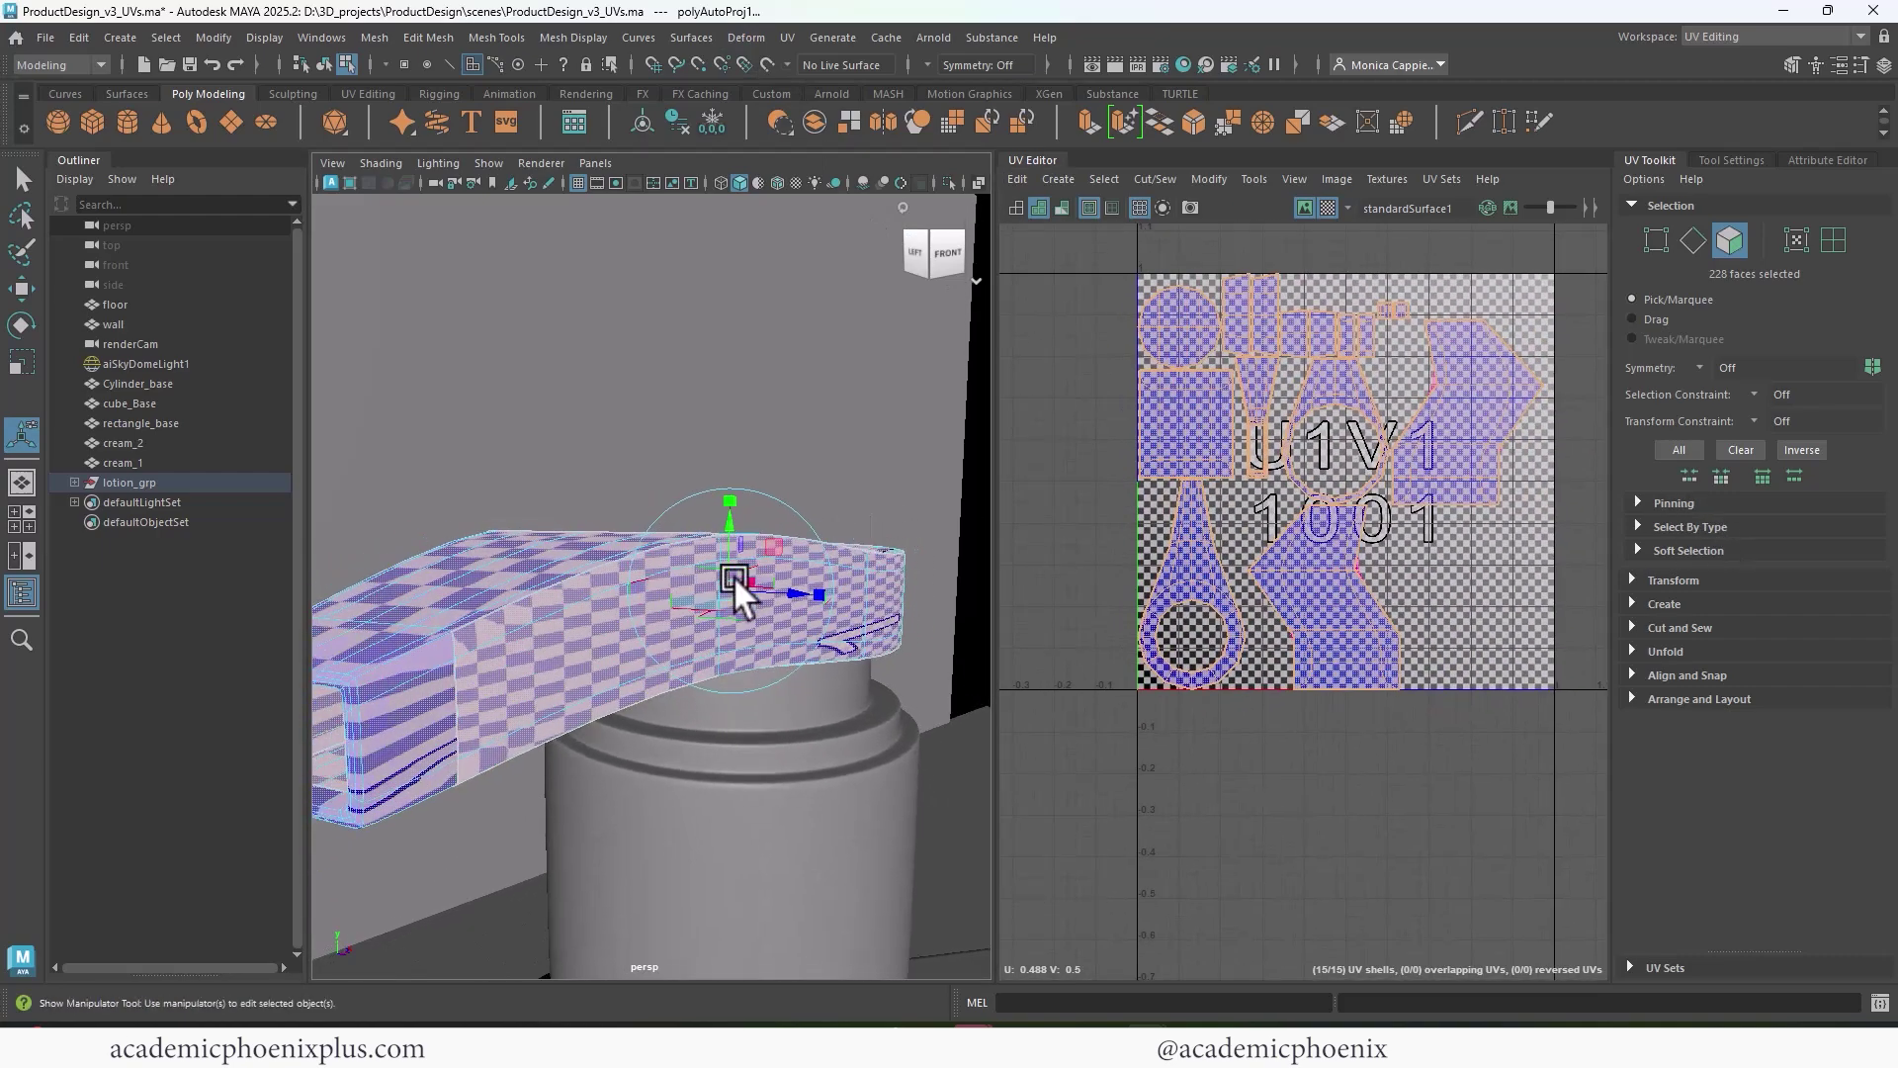
right_drag(554, 613, 549, 465)
alt+drag(549, 465, 473, 627)
alt+drag(761, 656, 812, 647)
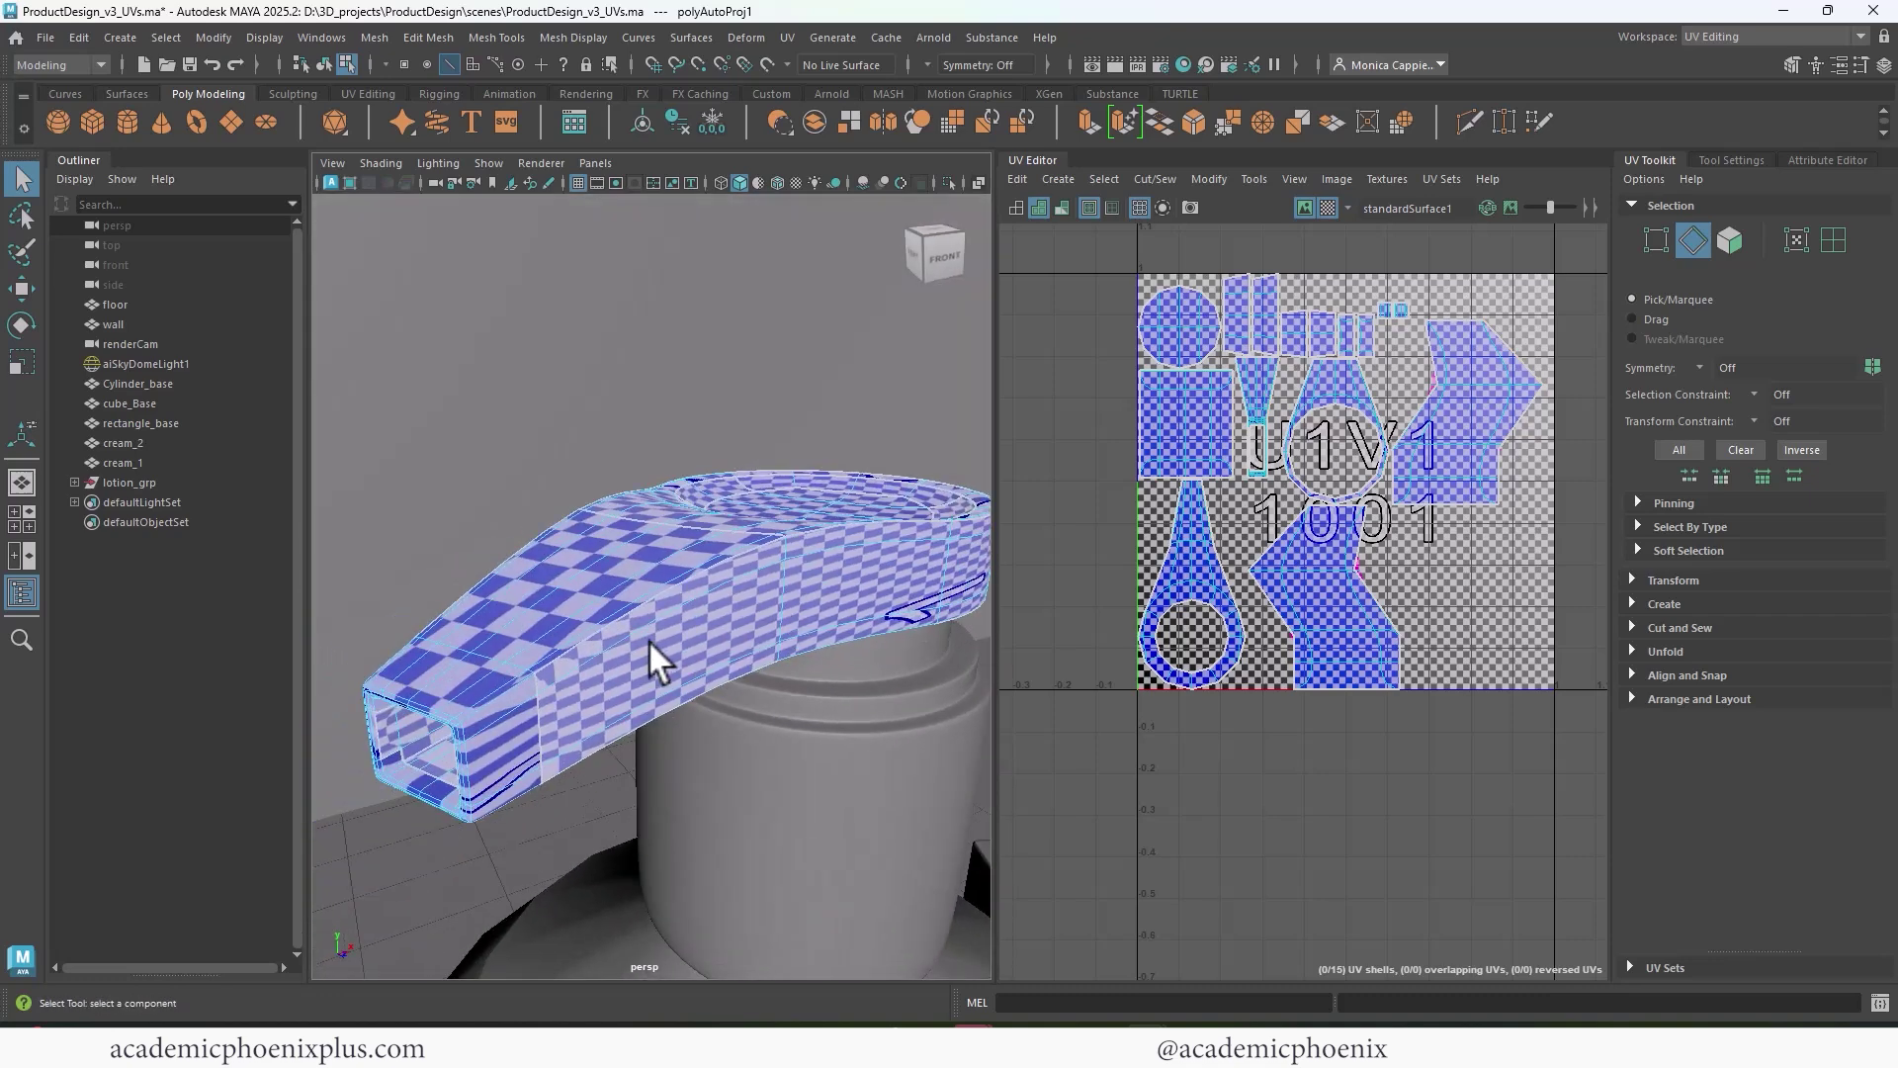
alt+drag(649, 638, 414, 678)
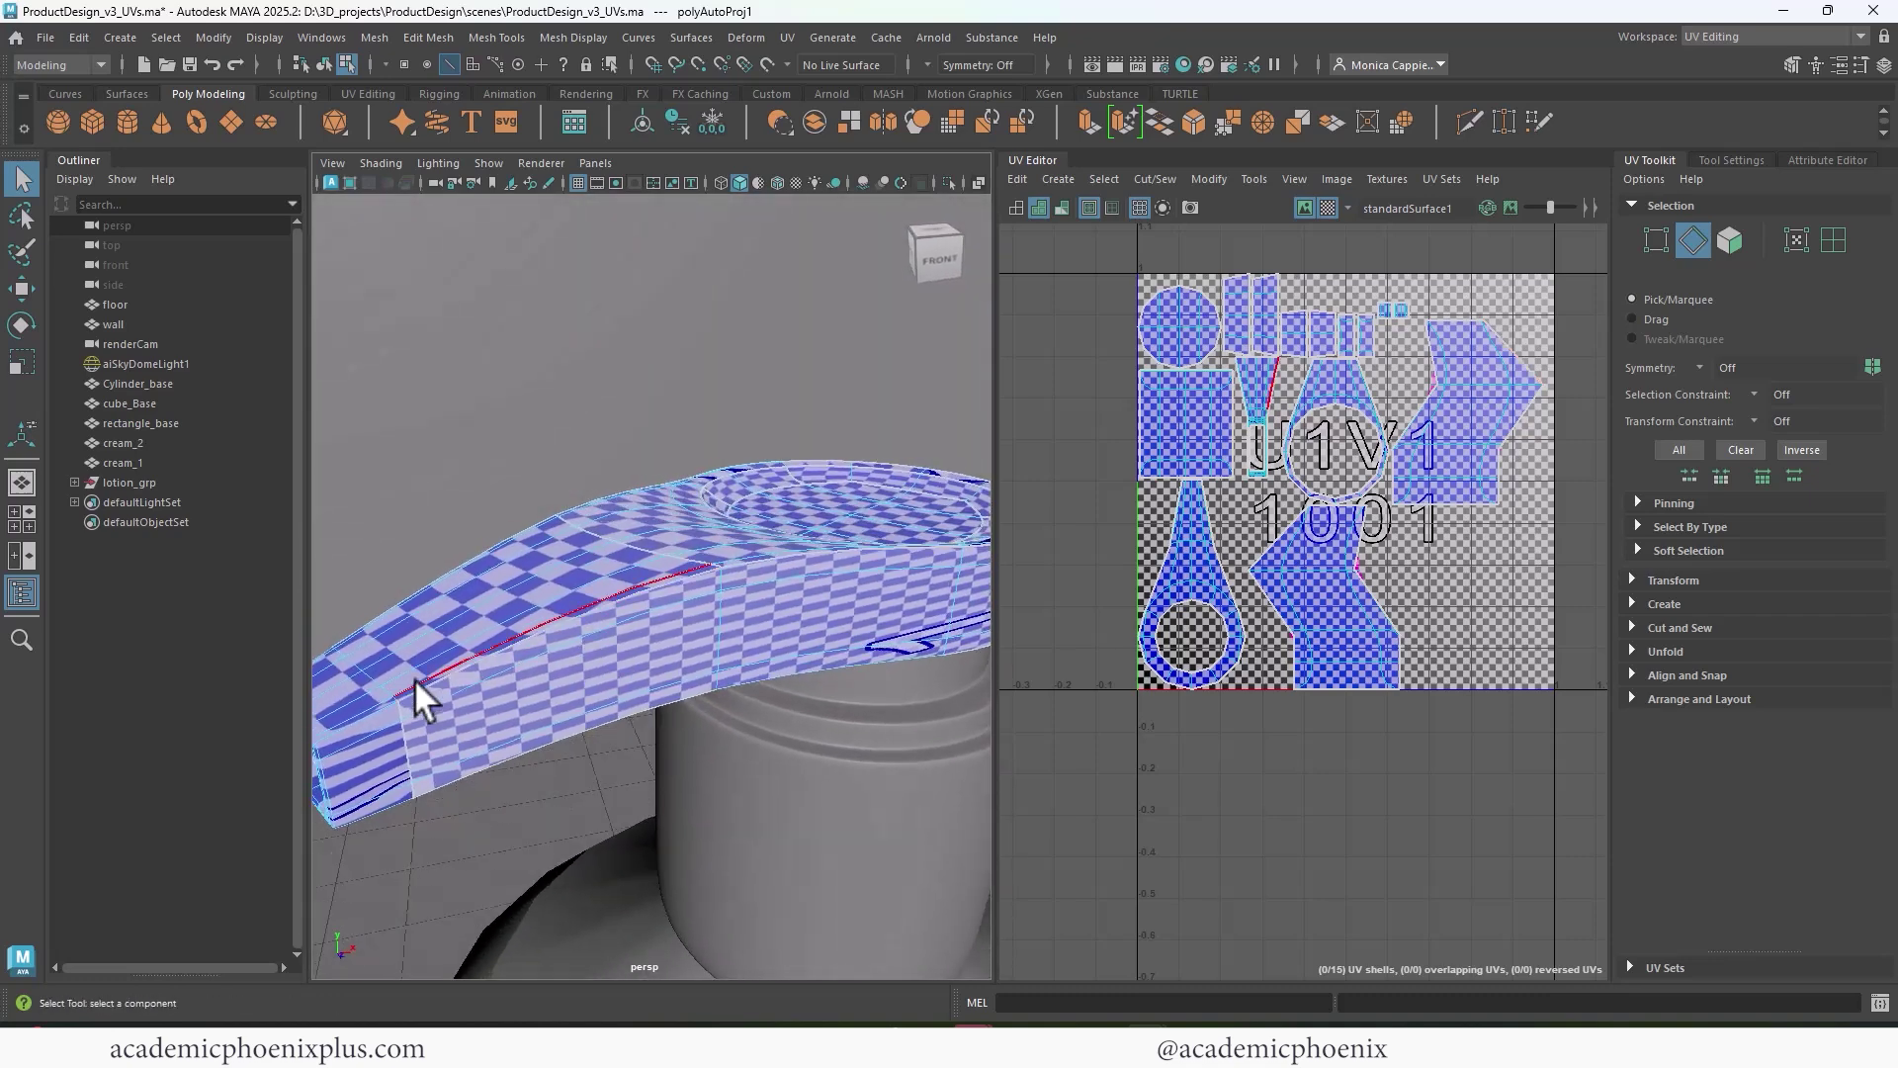
double_click(366, 709)
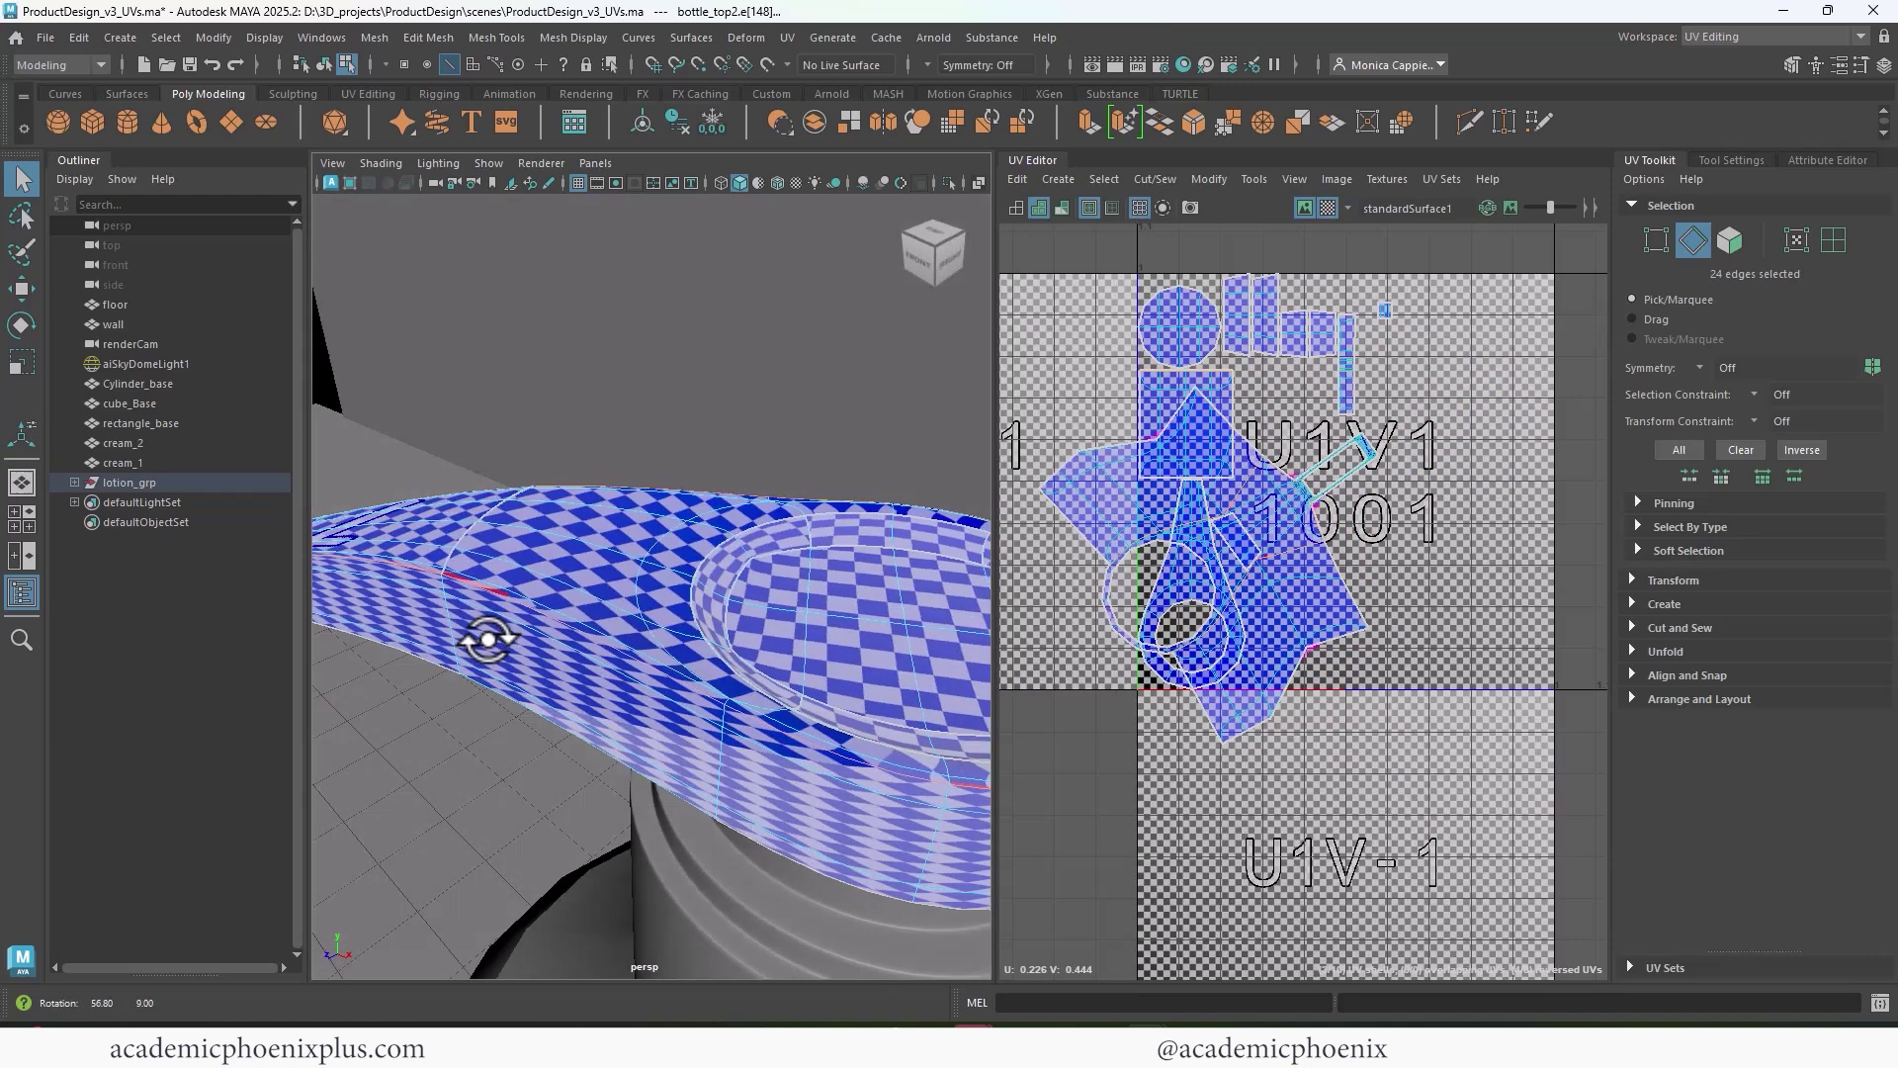
- Sew the edge loops around the round recess on the pump nozzle's top and unfold the resulting shell
alt+drag(488, 639, 458, 639)
alt+middle_drag(890, 620, 644, 602)
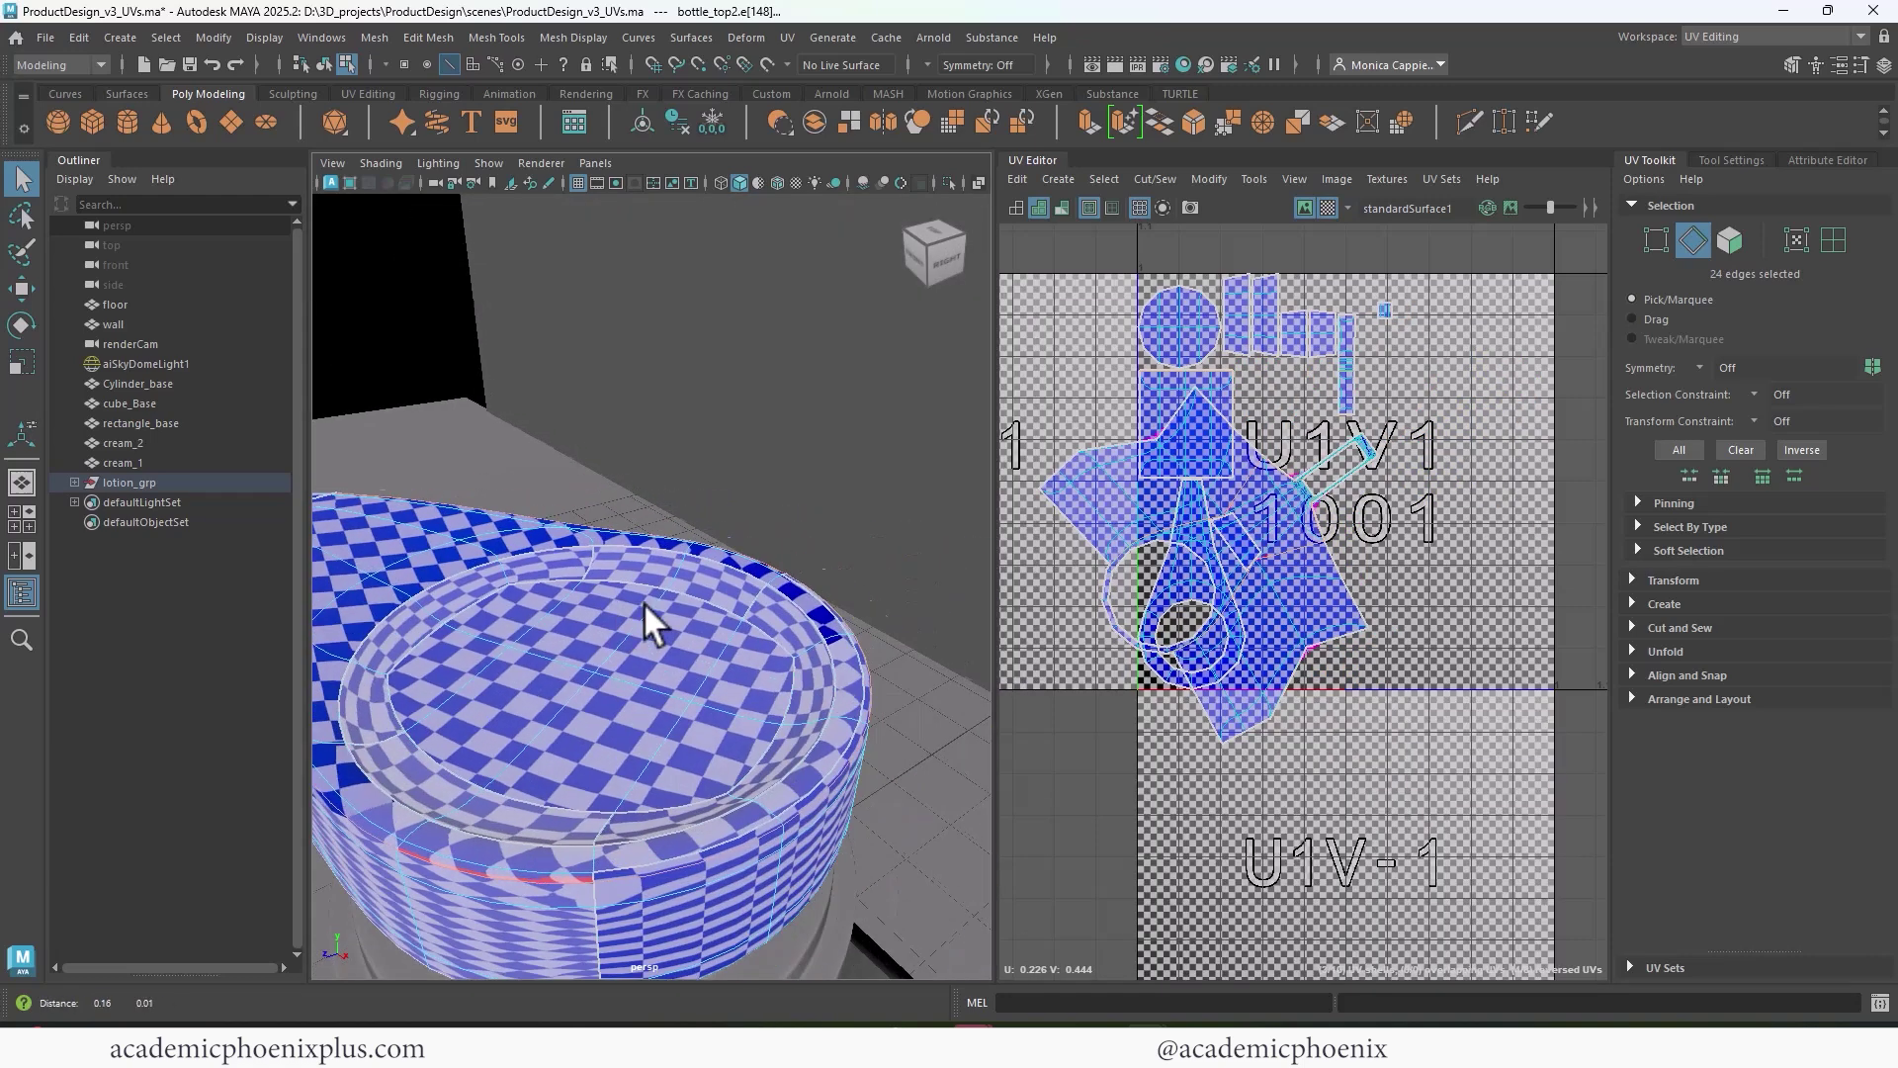
click(485, 595)
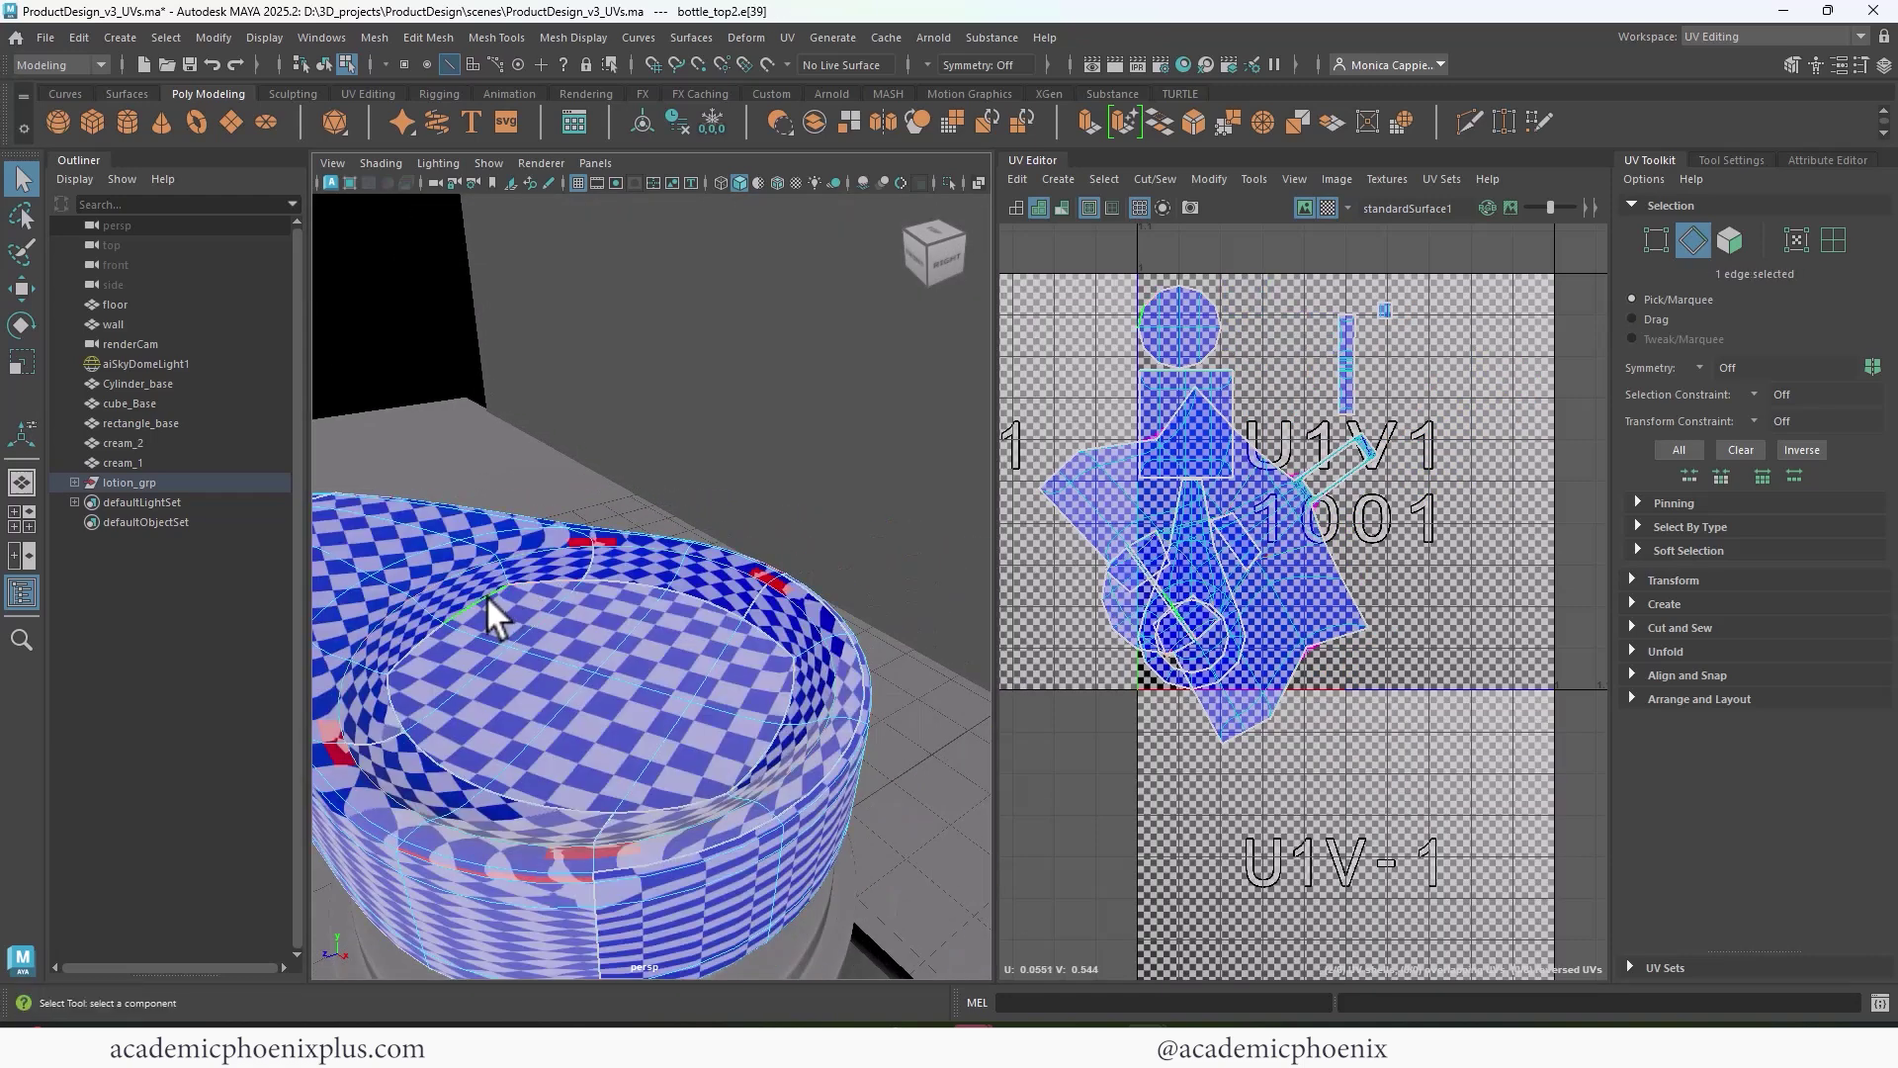
double_click(484, 595)
double_click(624, 577)
right_drag(1276, 618, 1001, 638)
click(1266, 660)
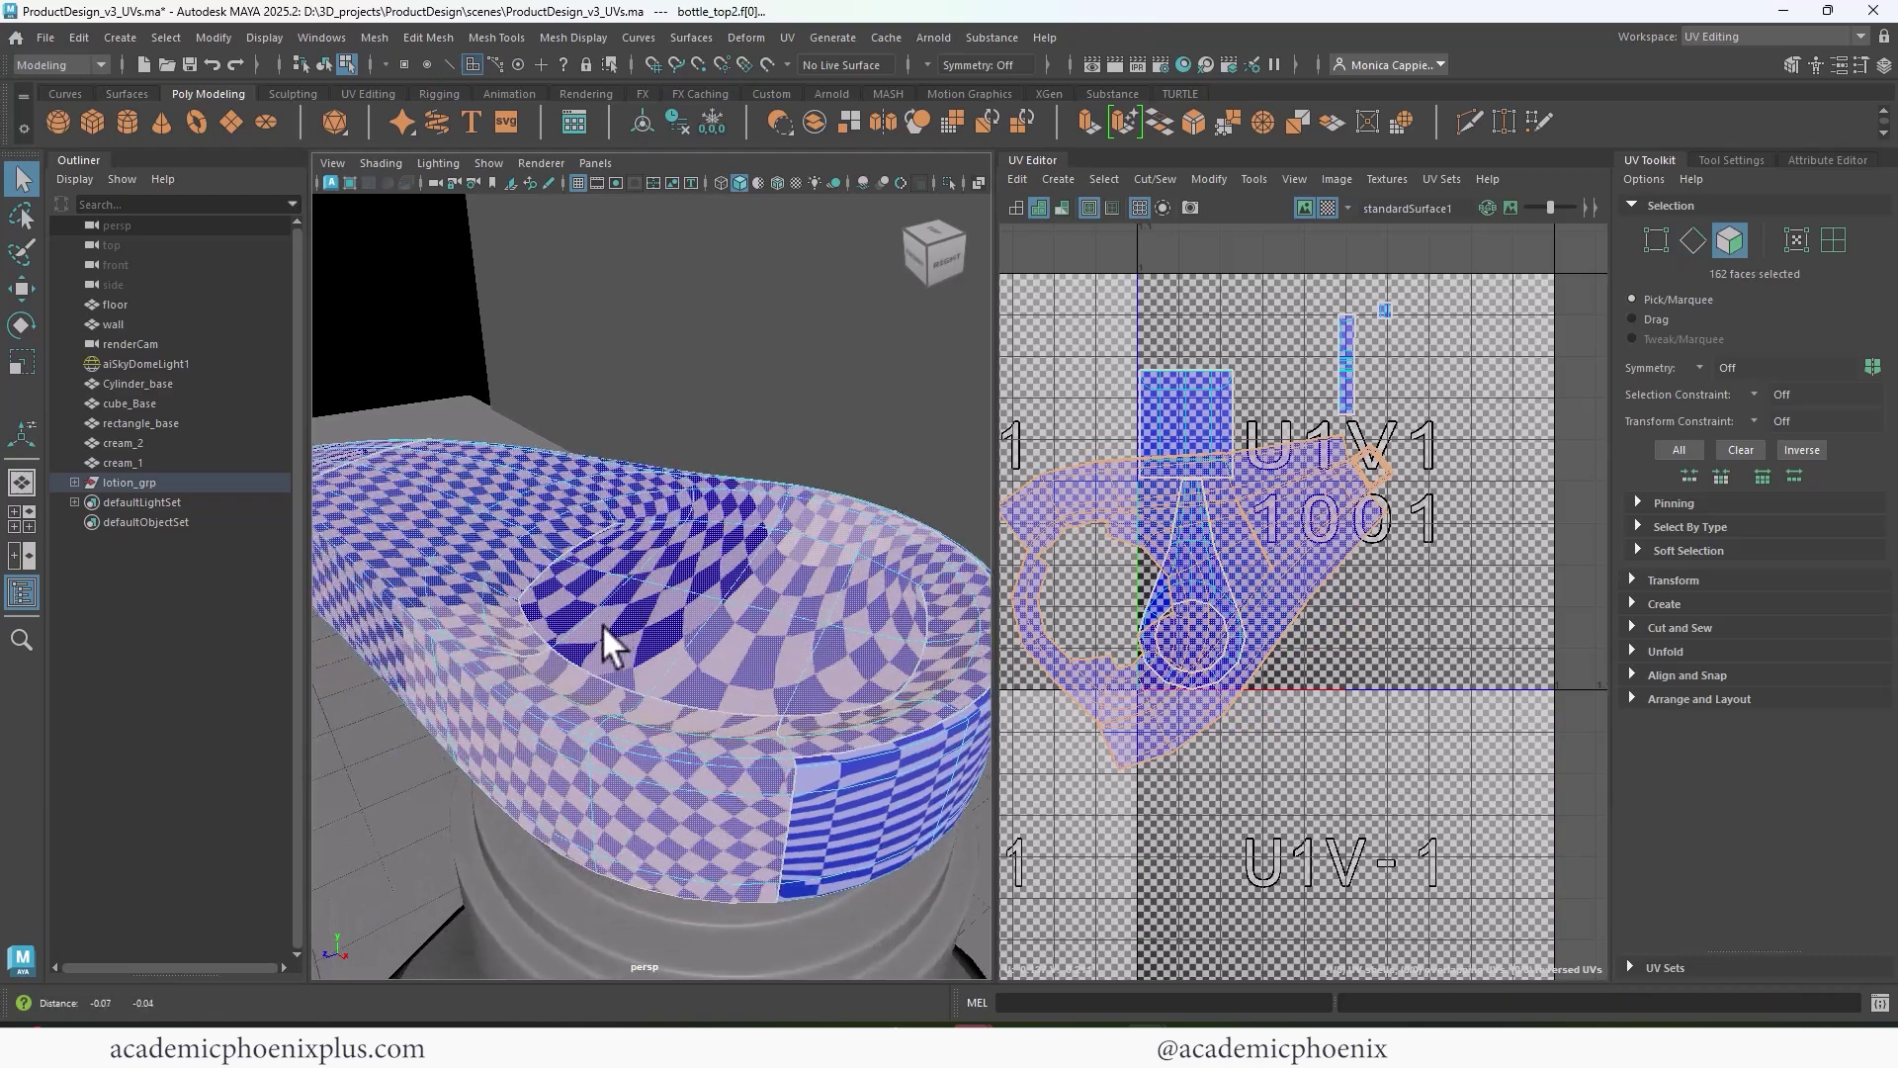
- Move the nozzle's large UV shell sideways so it clears the ring-shaped underside shell
alt+drag(602, 624, 678, 644)
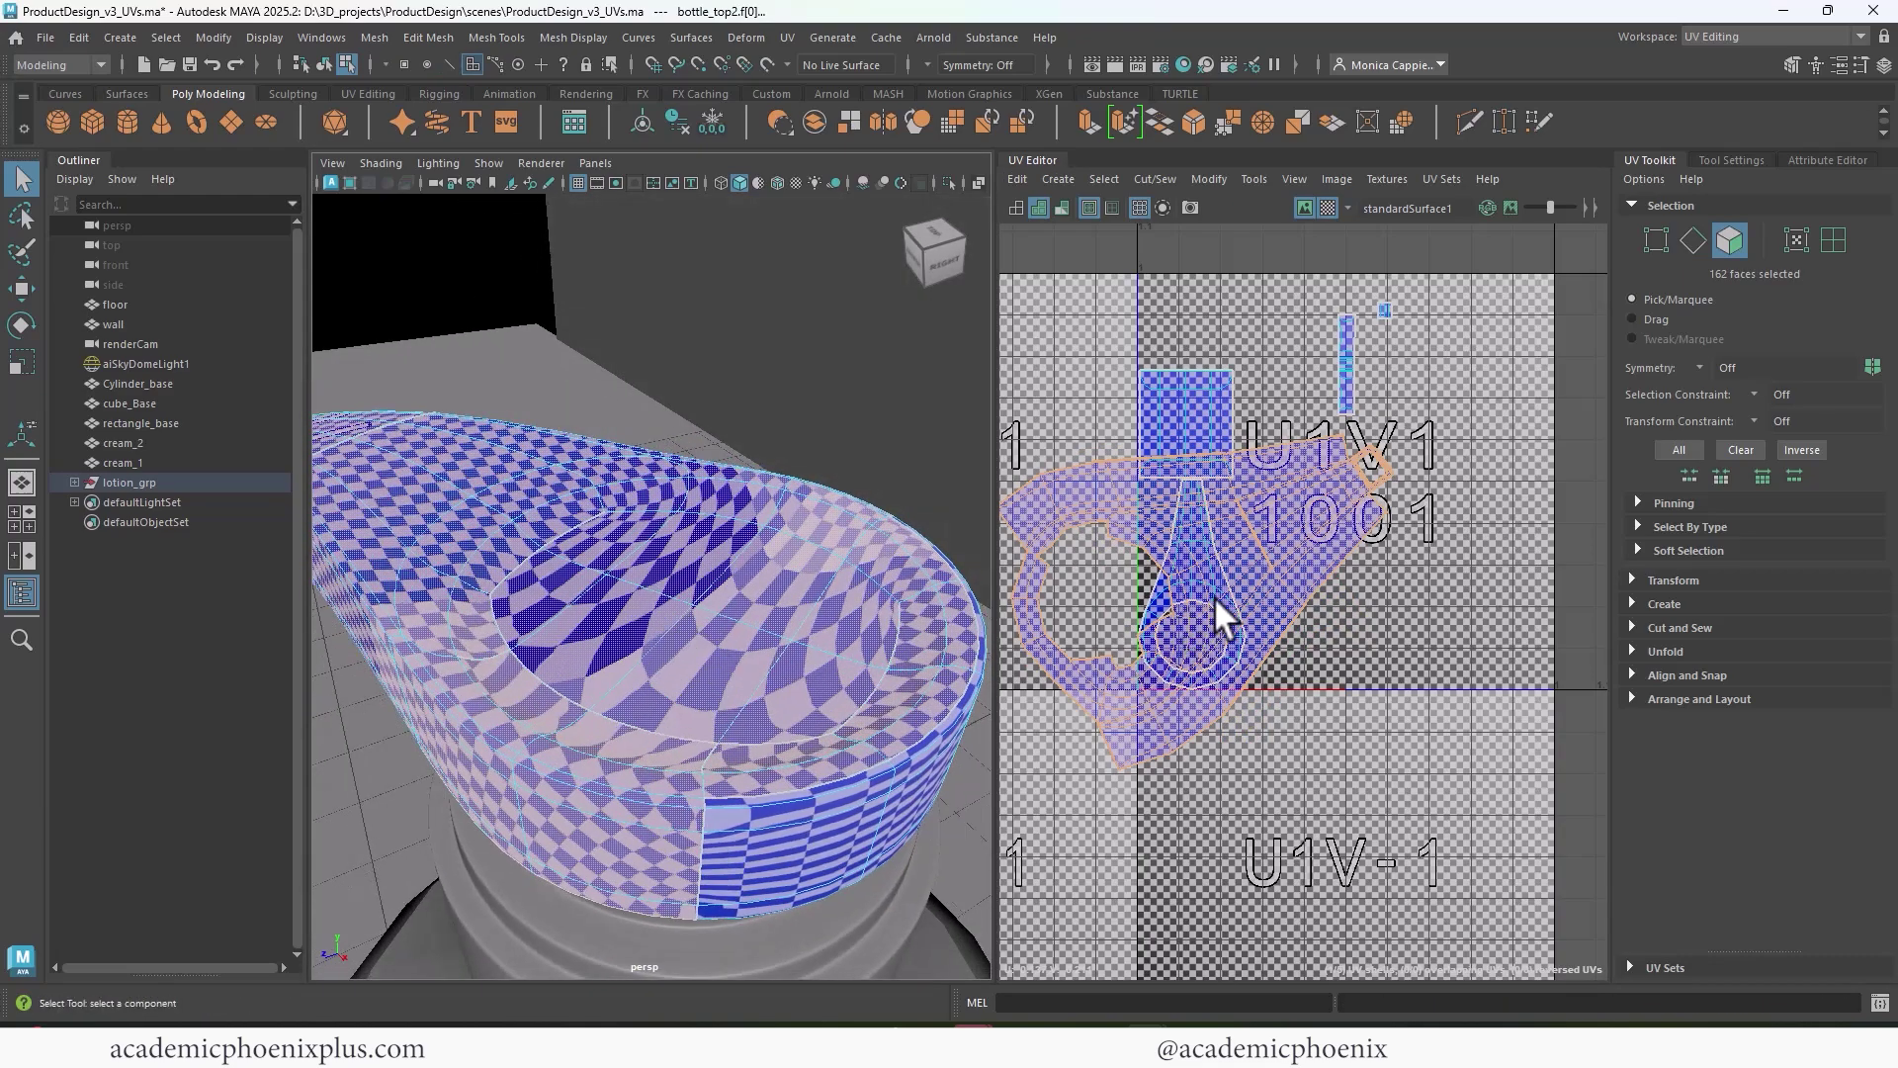
key(w)
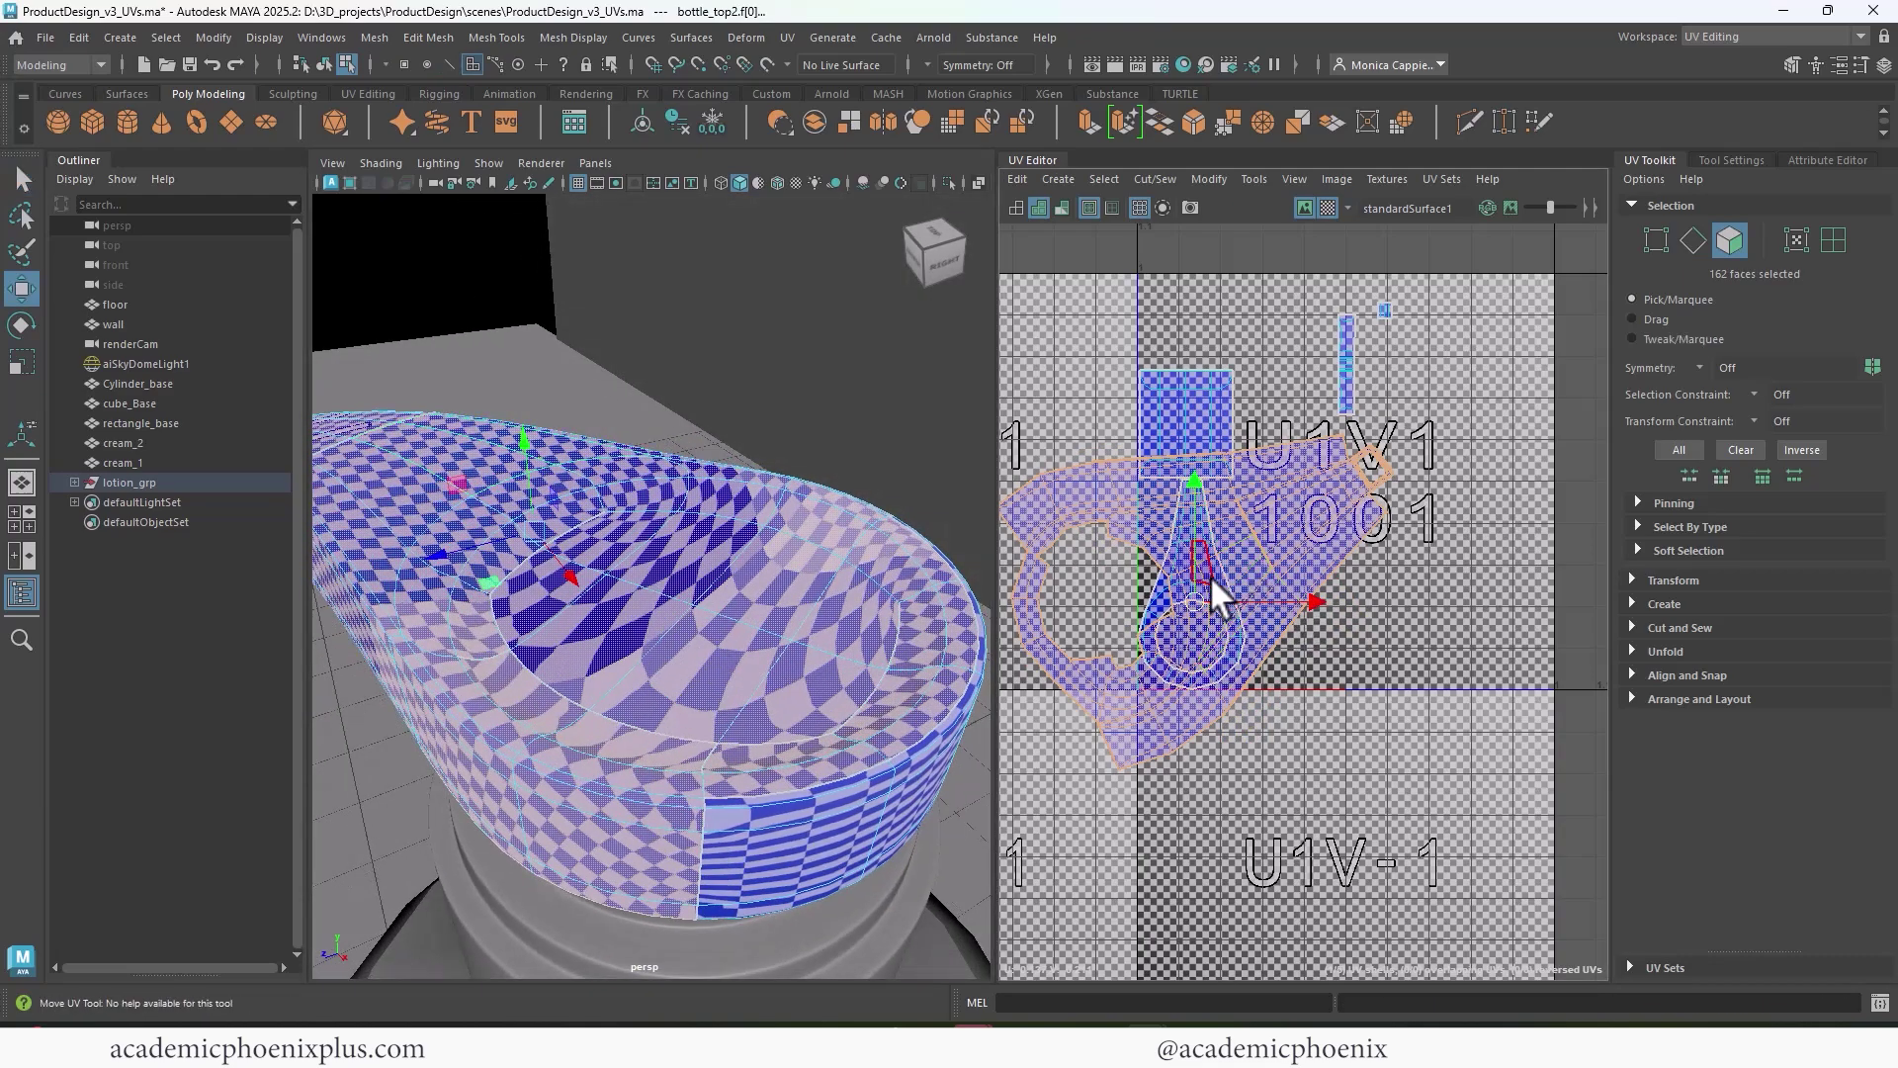
drag(1197, 597, 1385, 547)
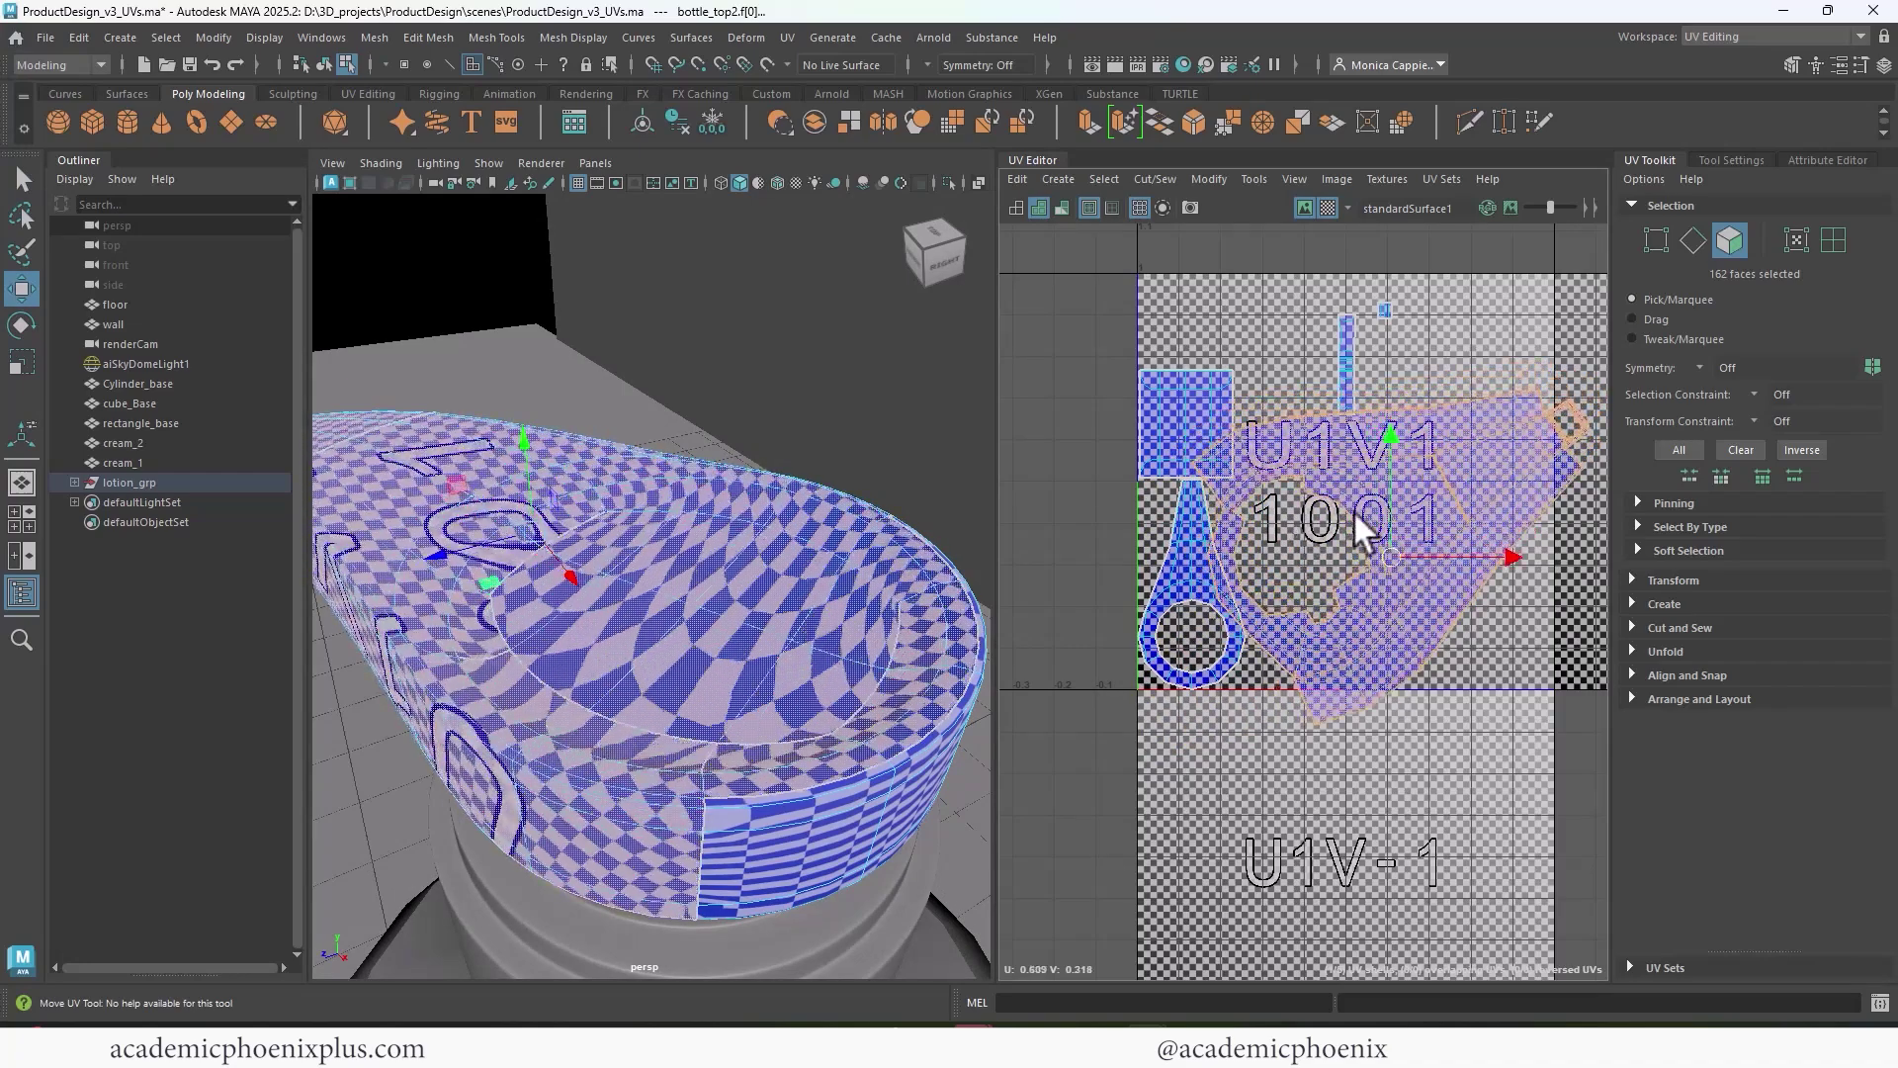
- Sew the remaining seam edges around the floor of the nozzle's round recess and unfold the shell again
scroll(1334, 508, up, 2)
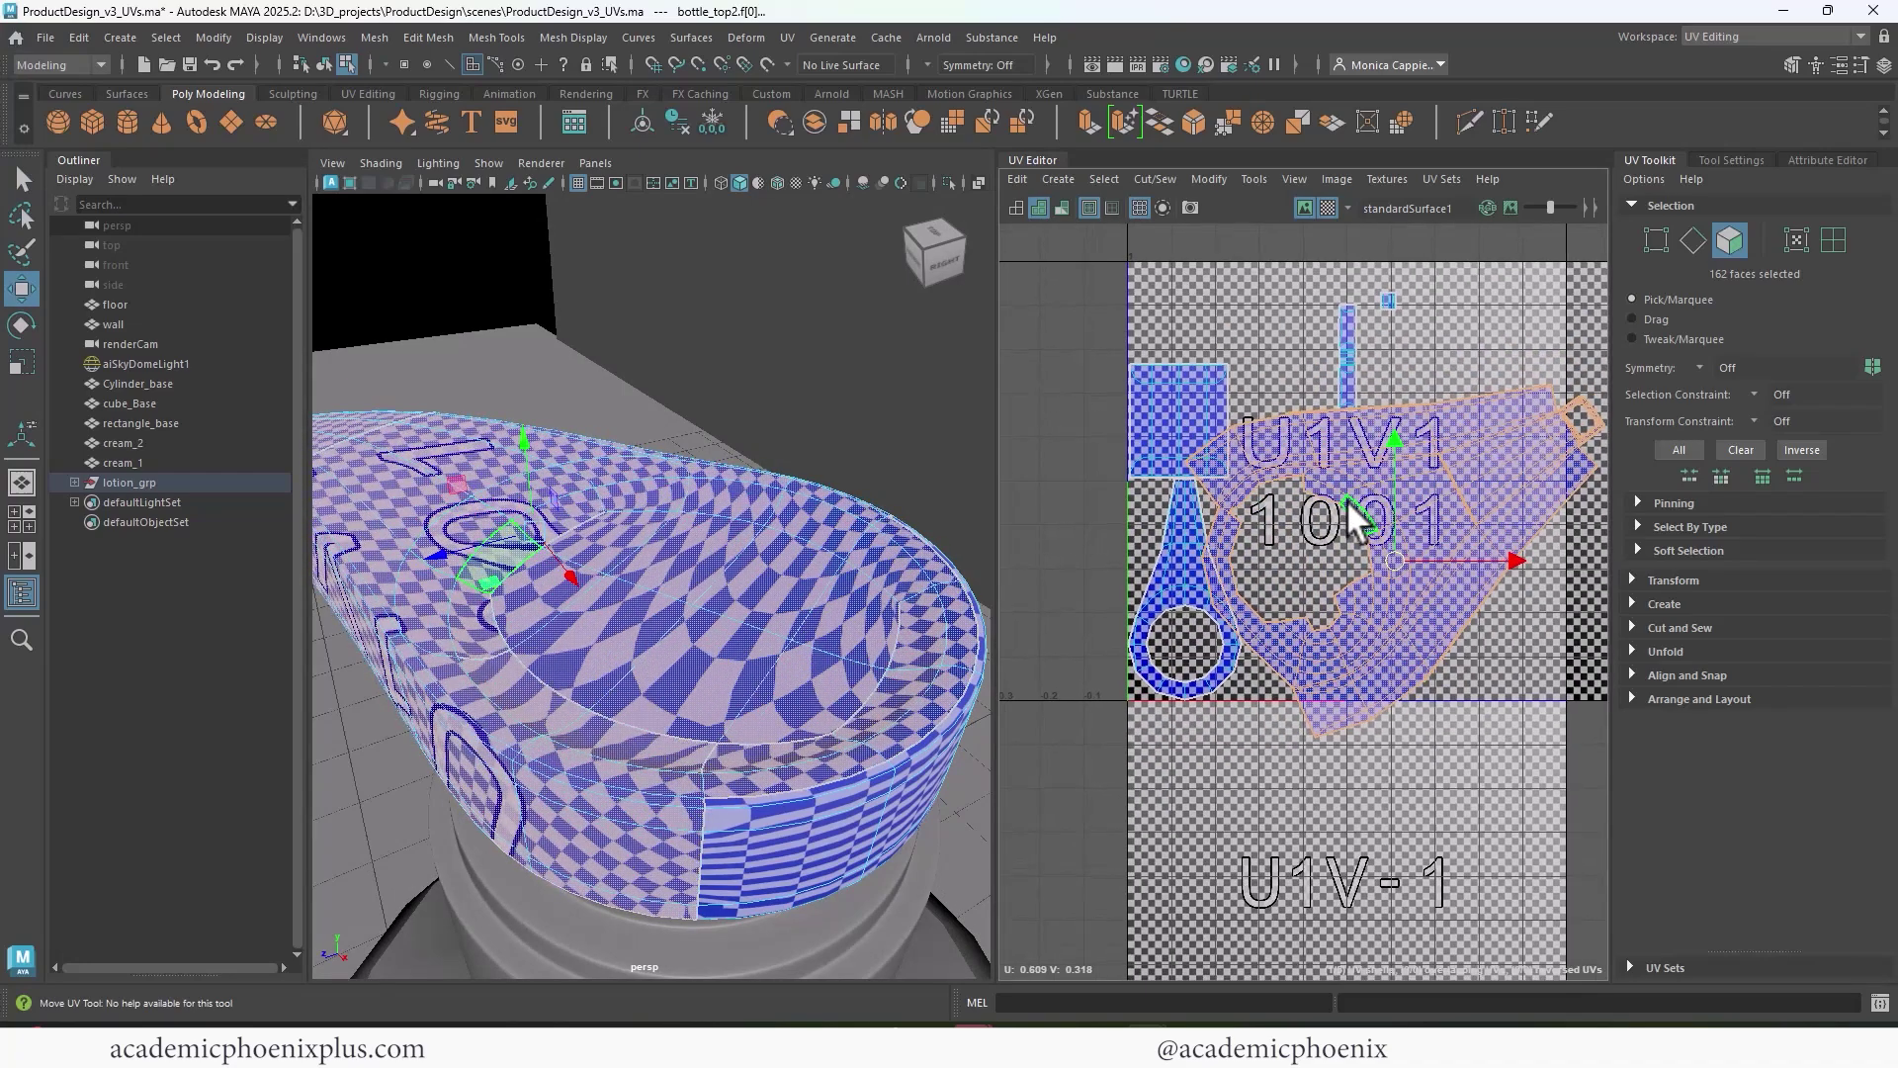
right_click(1349, 505)
right_drag(1348, 504, 1348, 450)
double_click(569, 532)
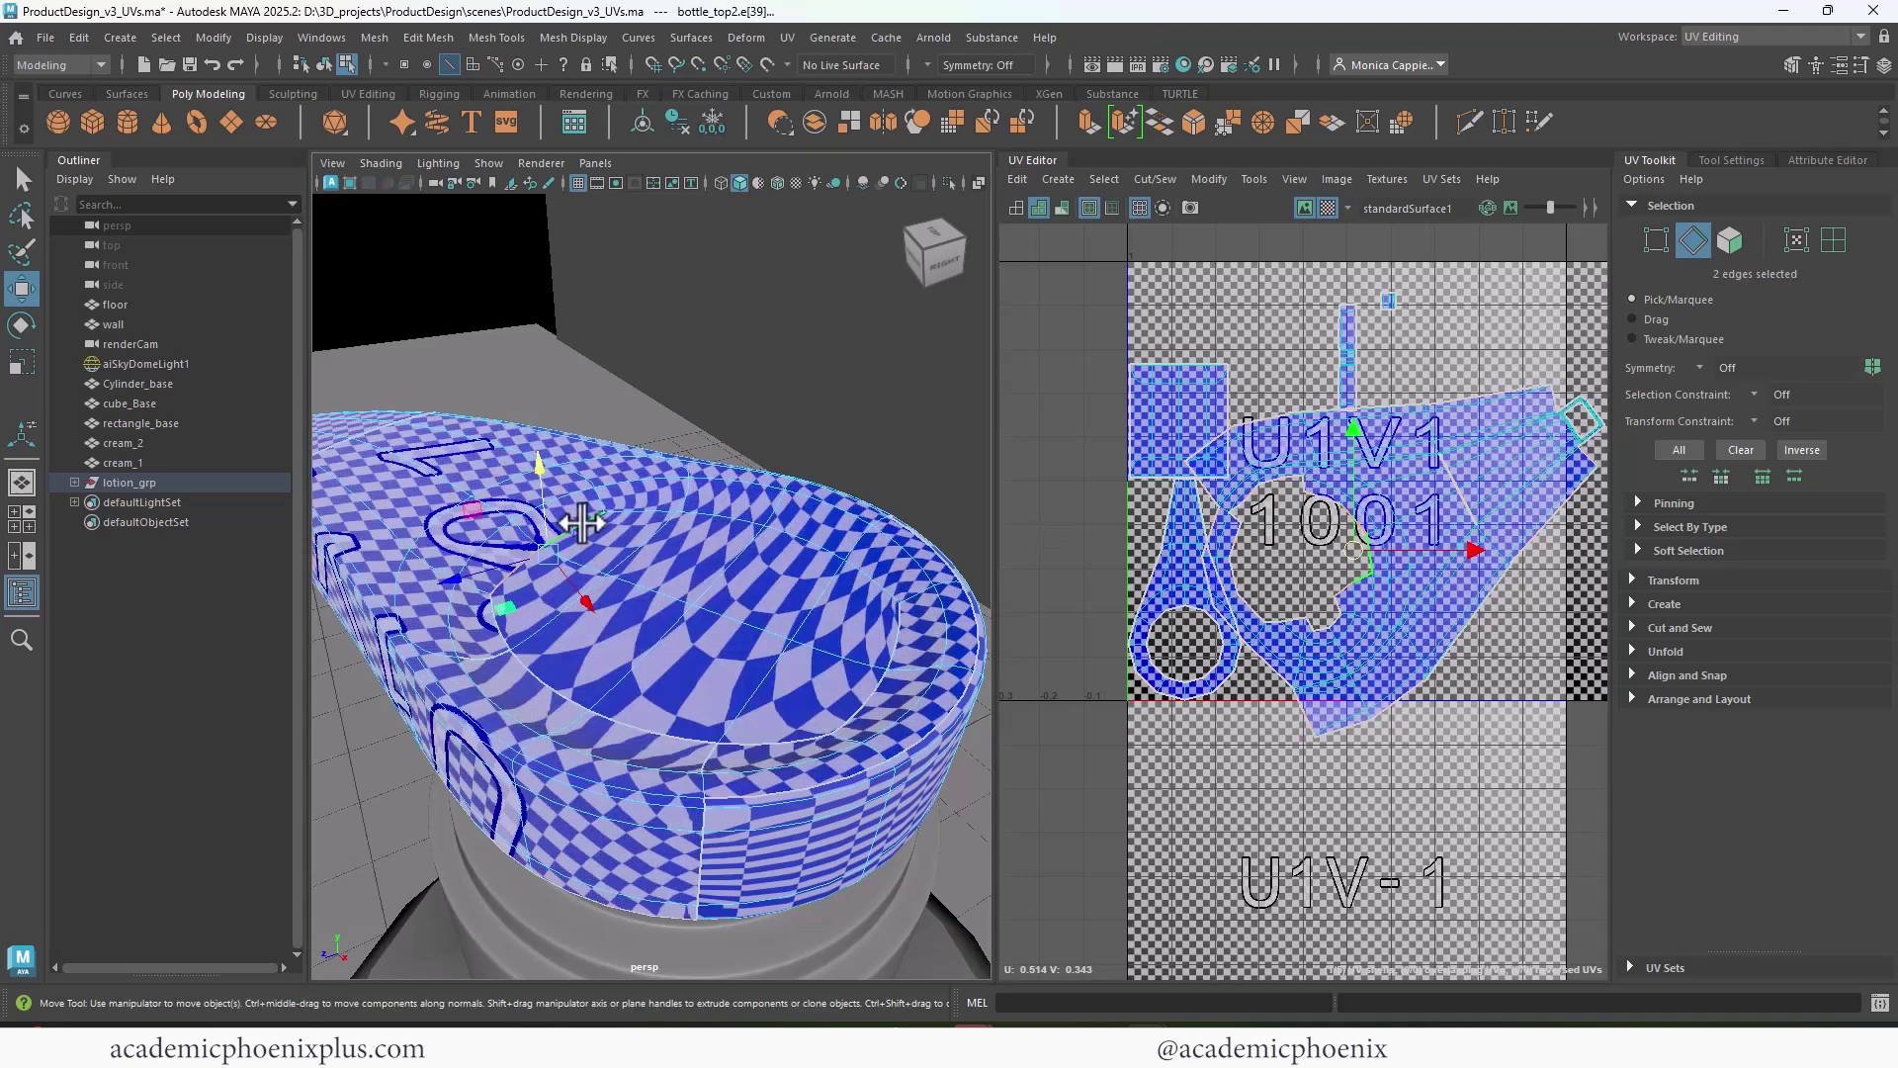
shift+double_click(692, 733)
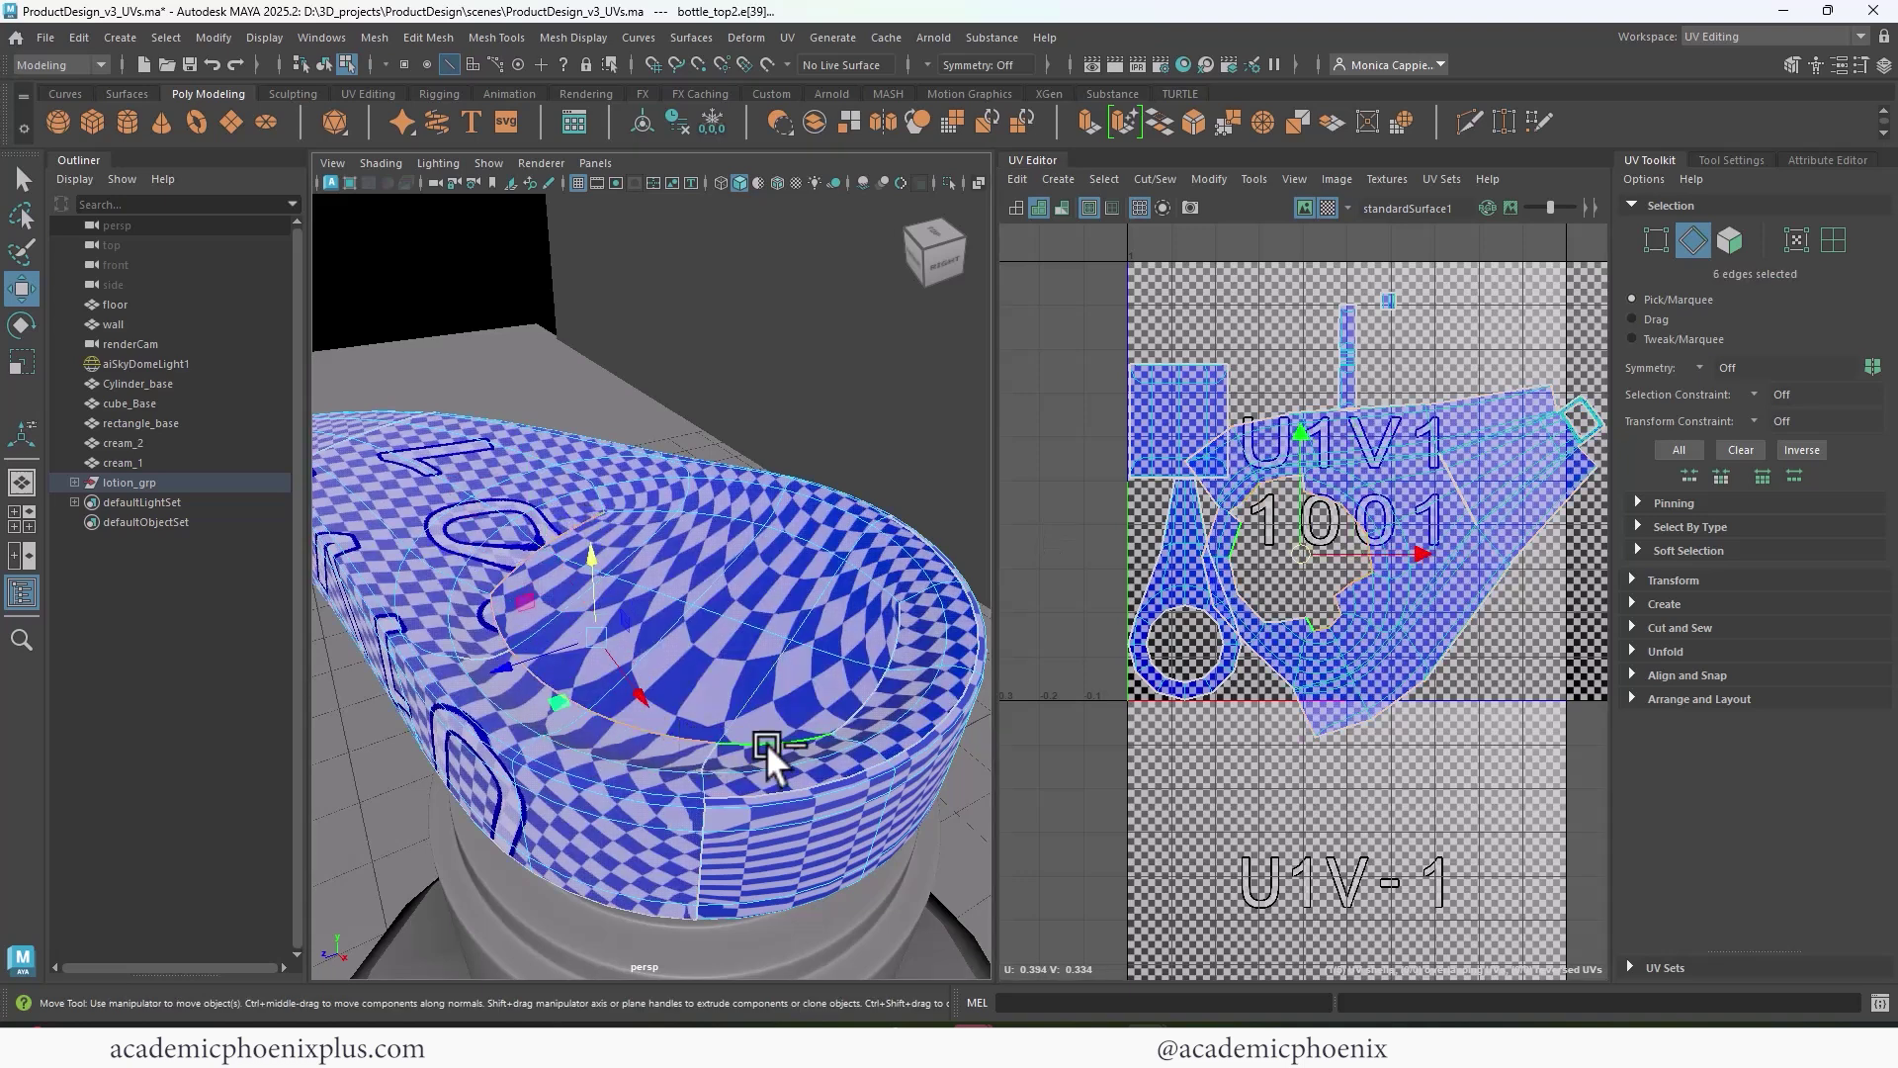
shift+click(851, 715)
shift+click(892, 653)
shift+right_click(1383, 629)
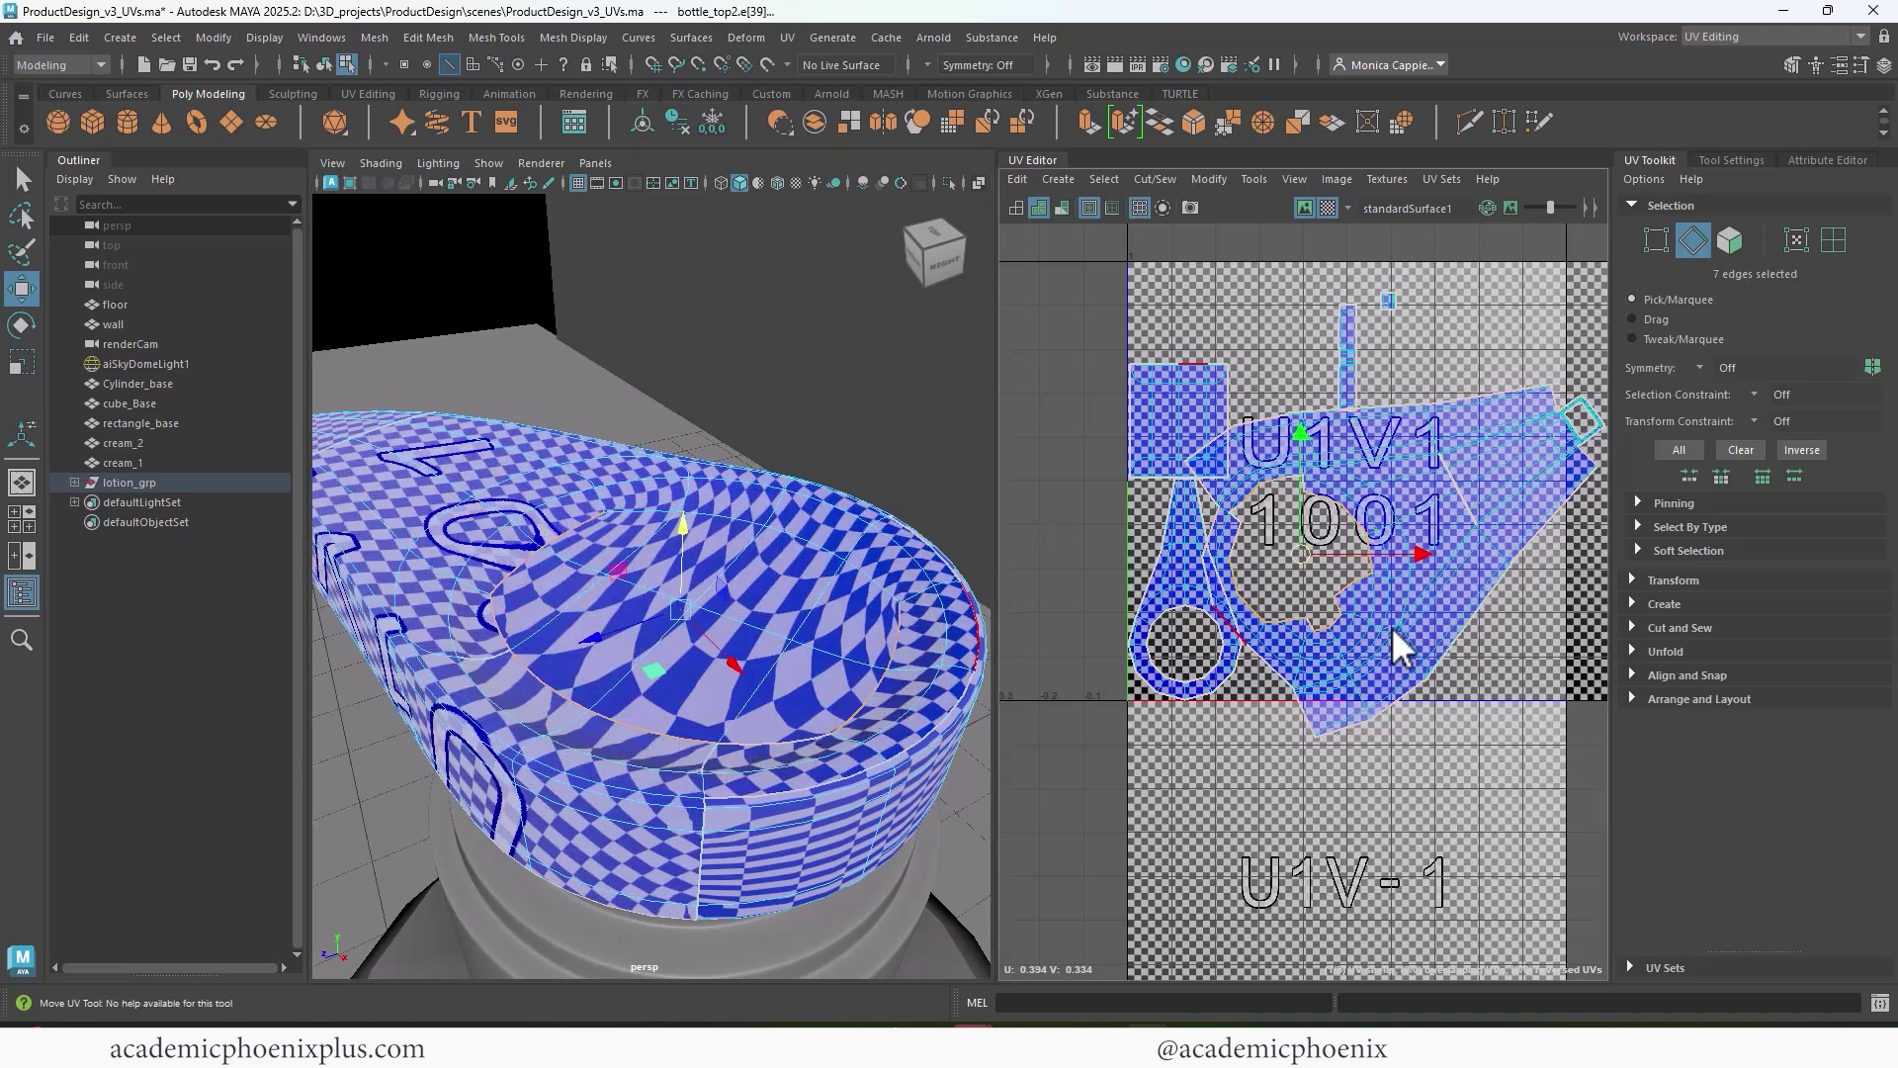
click(1374, 680)
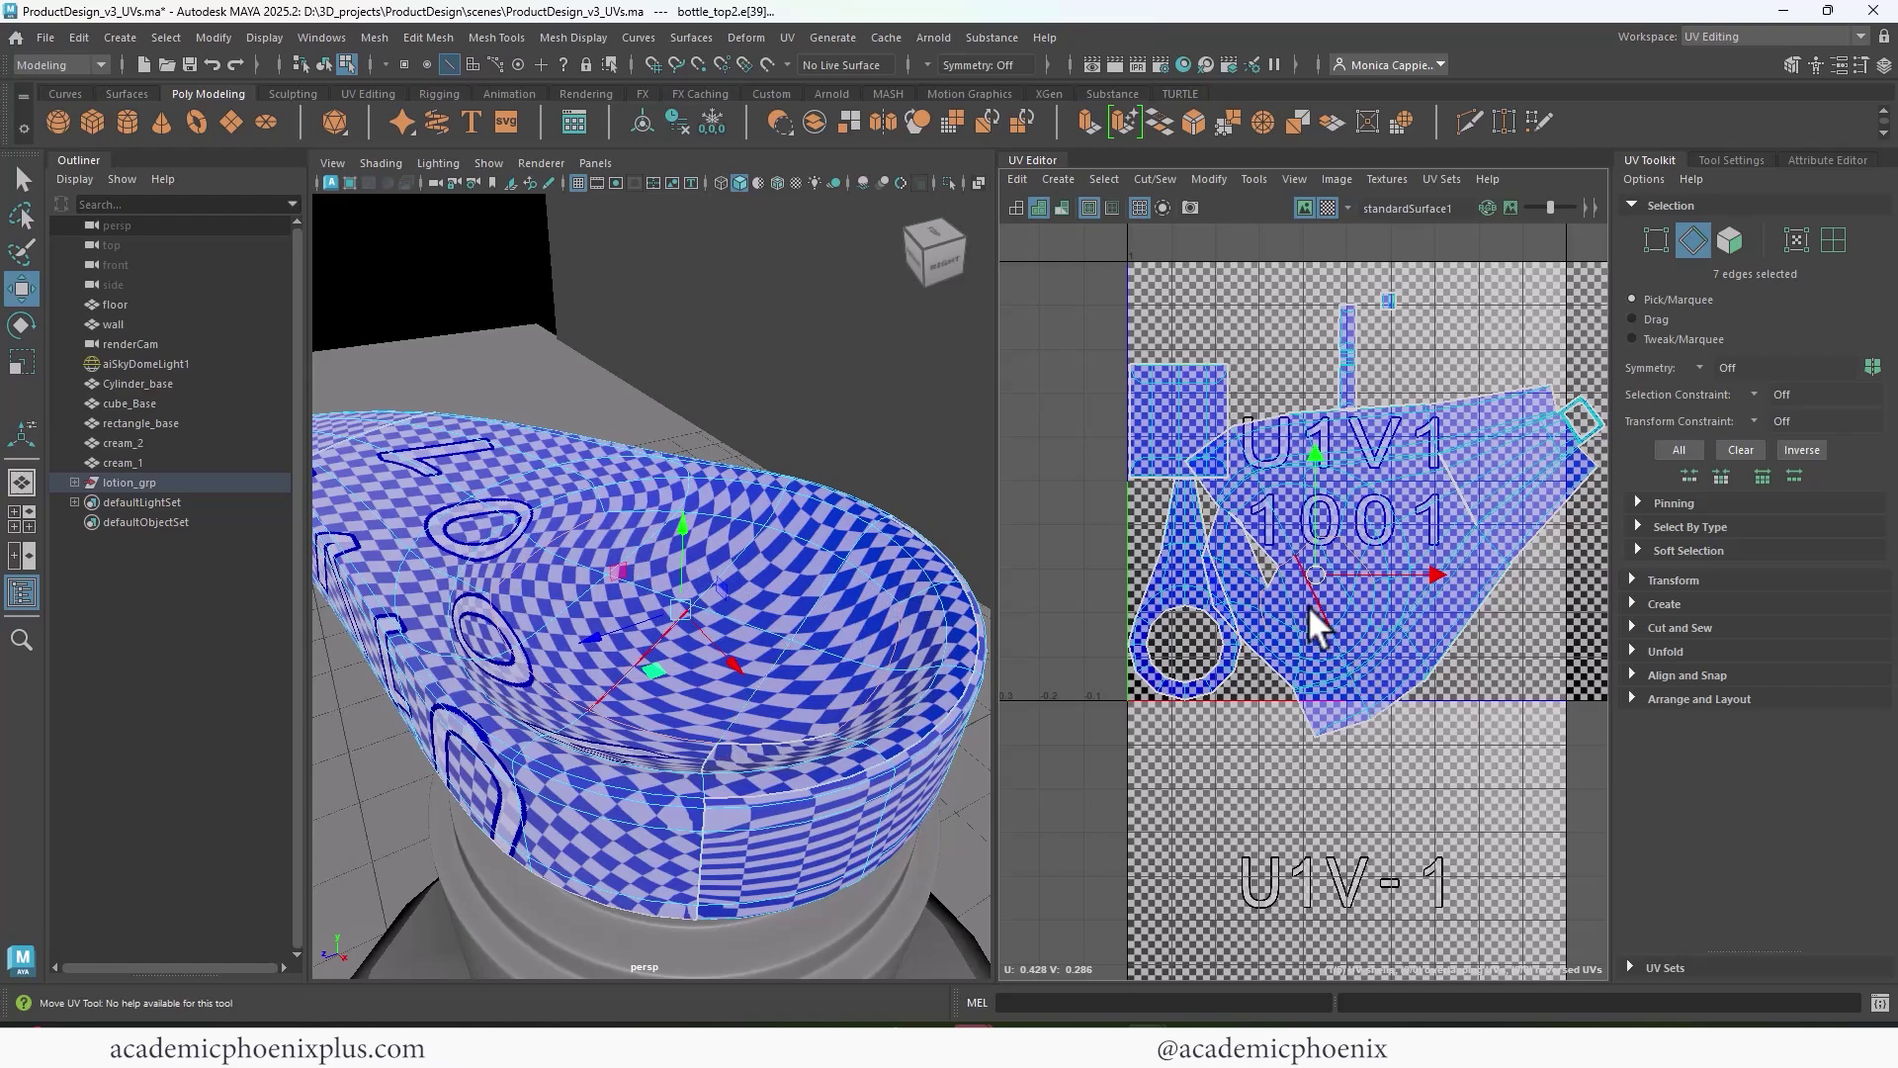
right_click(1310, 608)
right_drag(1322, 613, 1157, 652)
double_click(1367, 645)
- Cut the UVs along the edge loop between the nozzle's side and its underside
mouse_move(1404, 562)
alt+middle_down()
mouse_move(1381, 590)
mouse_move(1374, 560)
alt+middle_up()
scroll(1374, 561, up, 8)
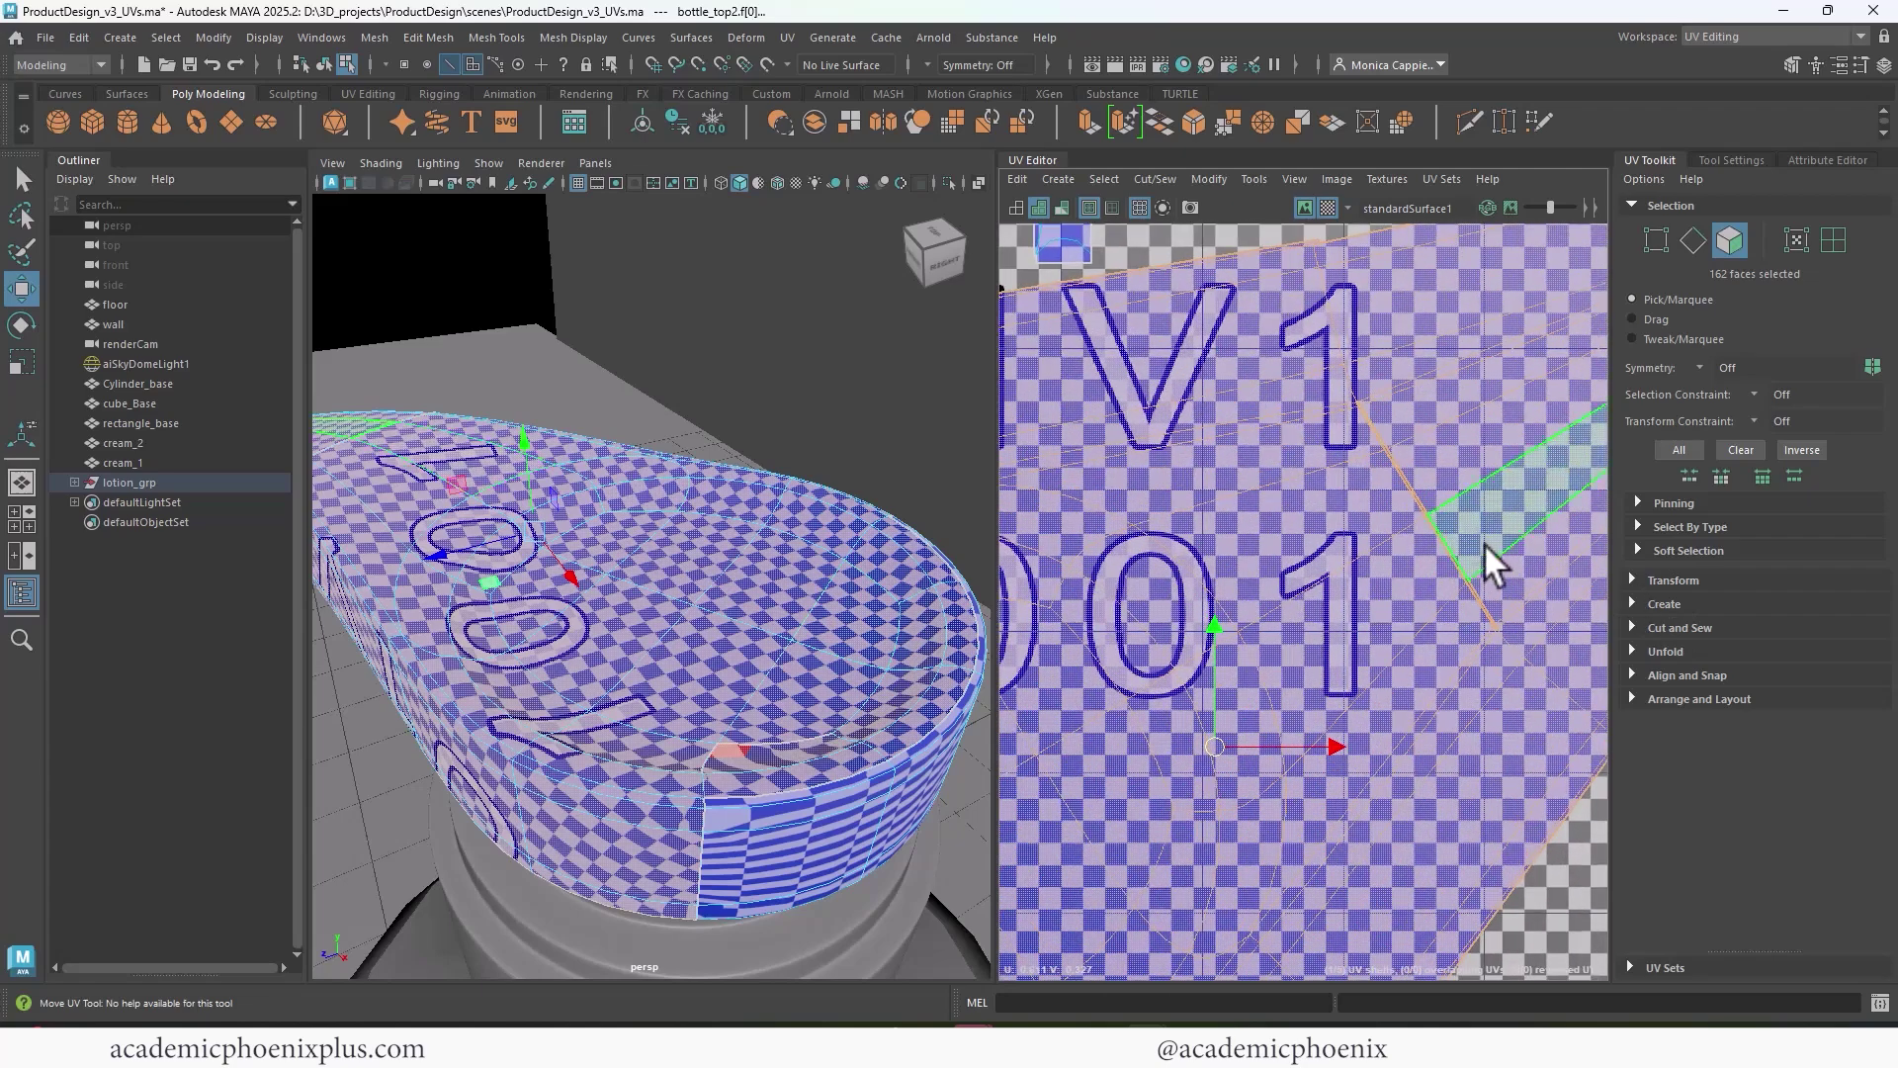
click(1479, 565)
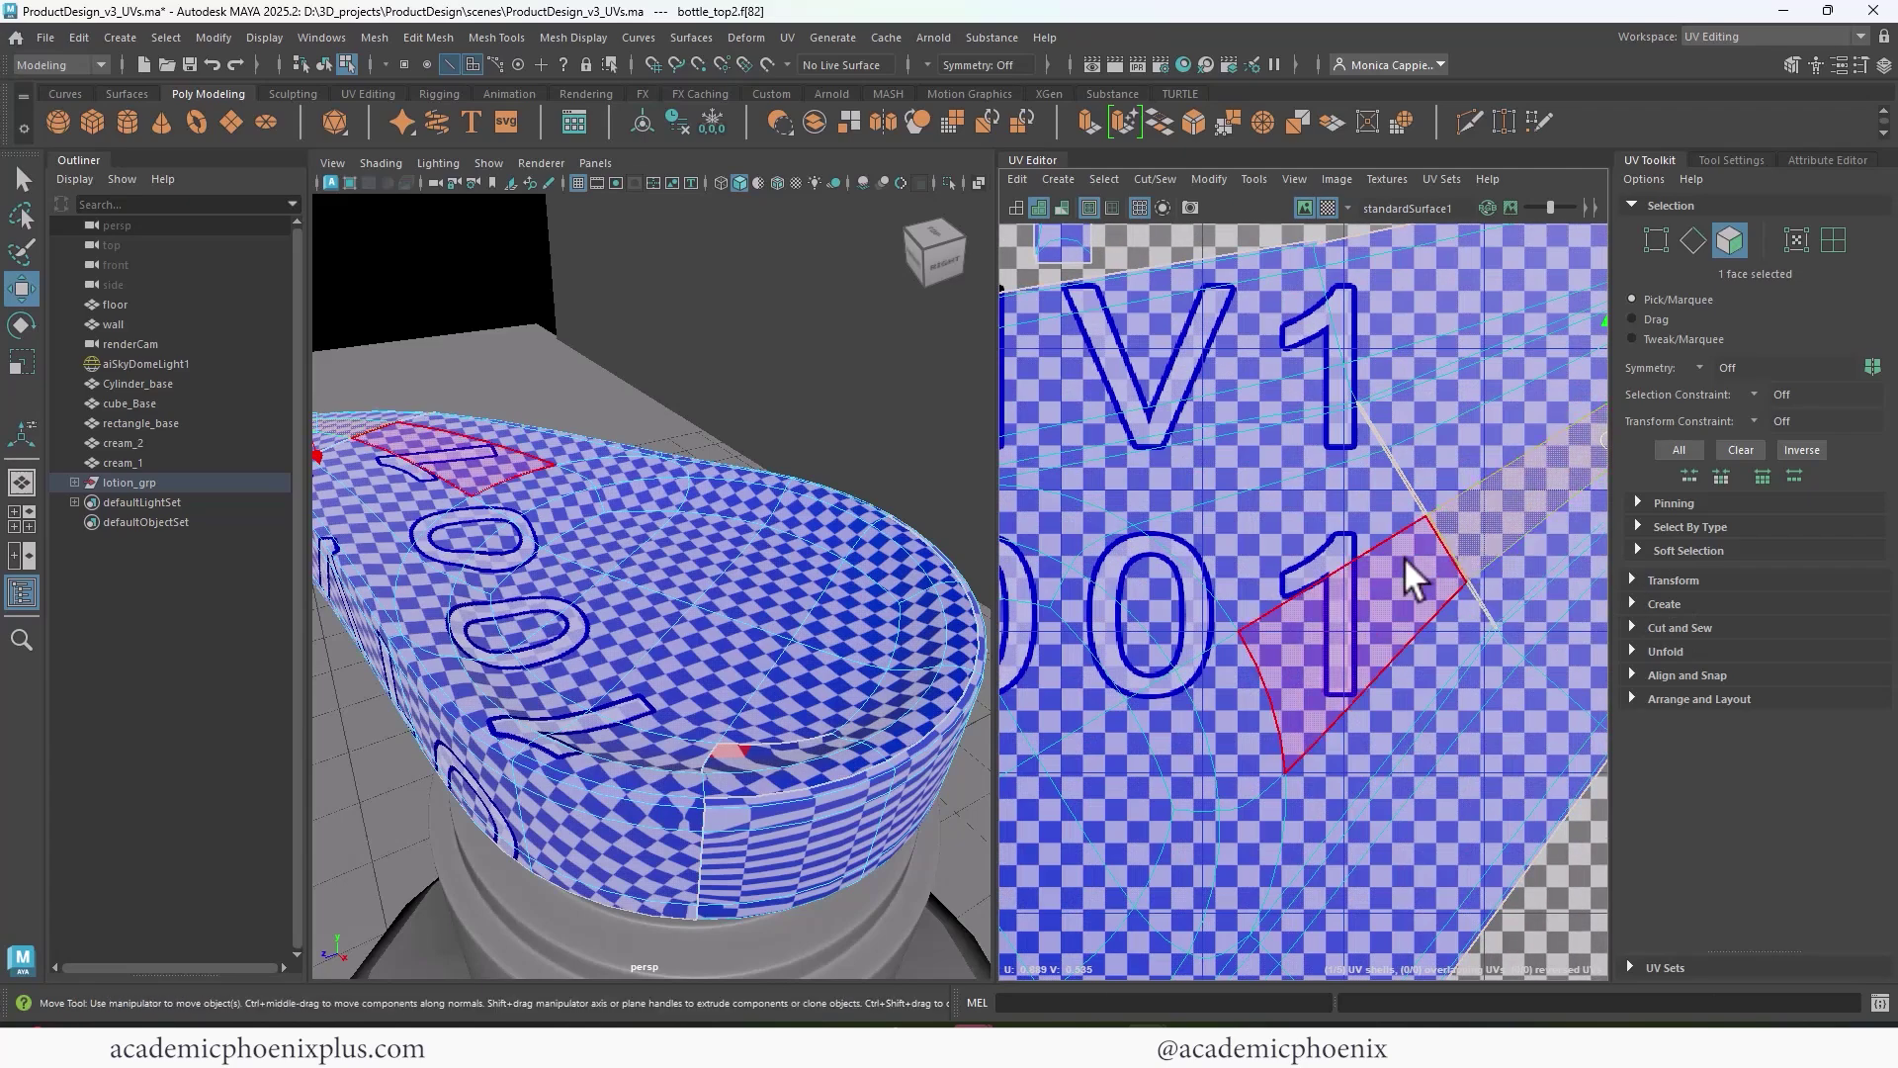
alt+right_drag(1403, 554, 1841, 641)
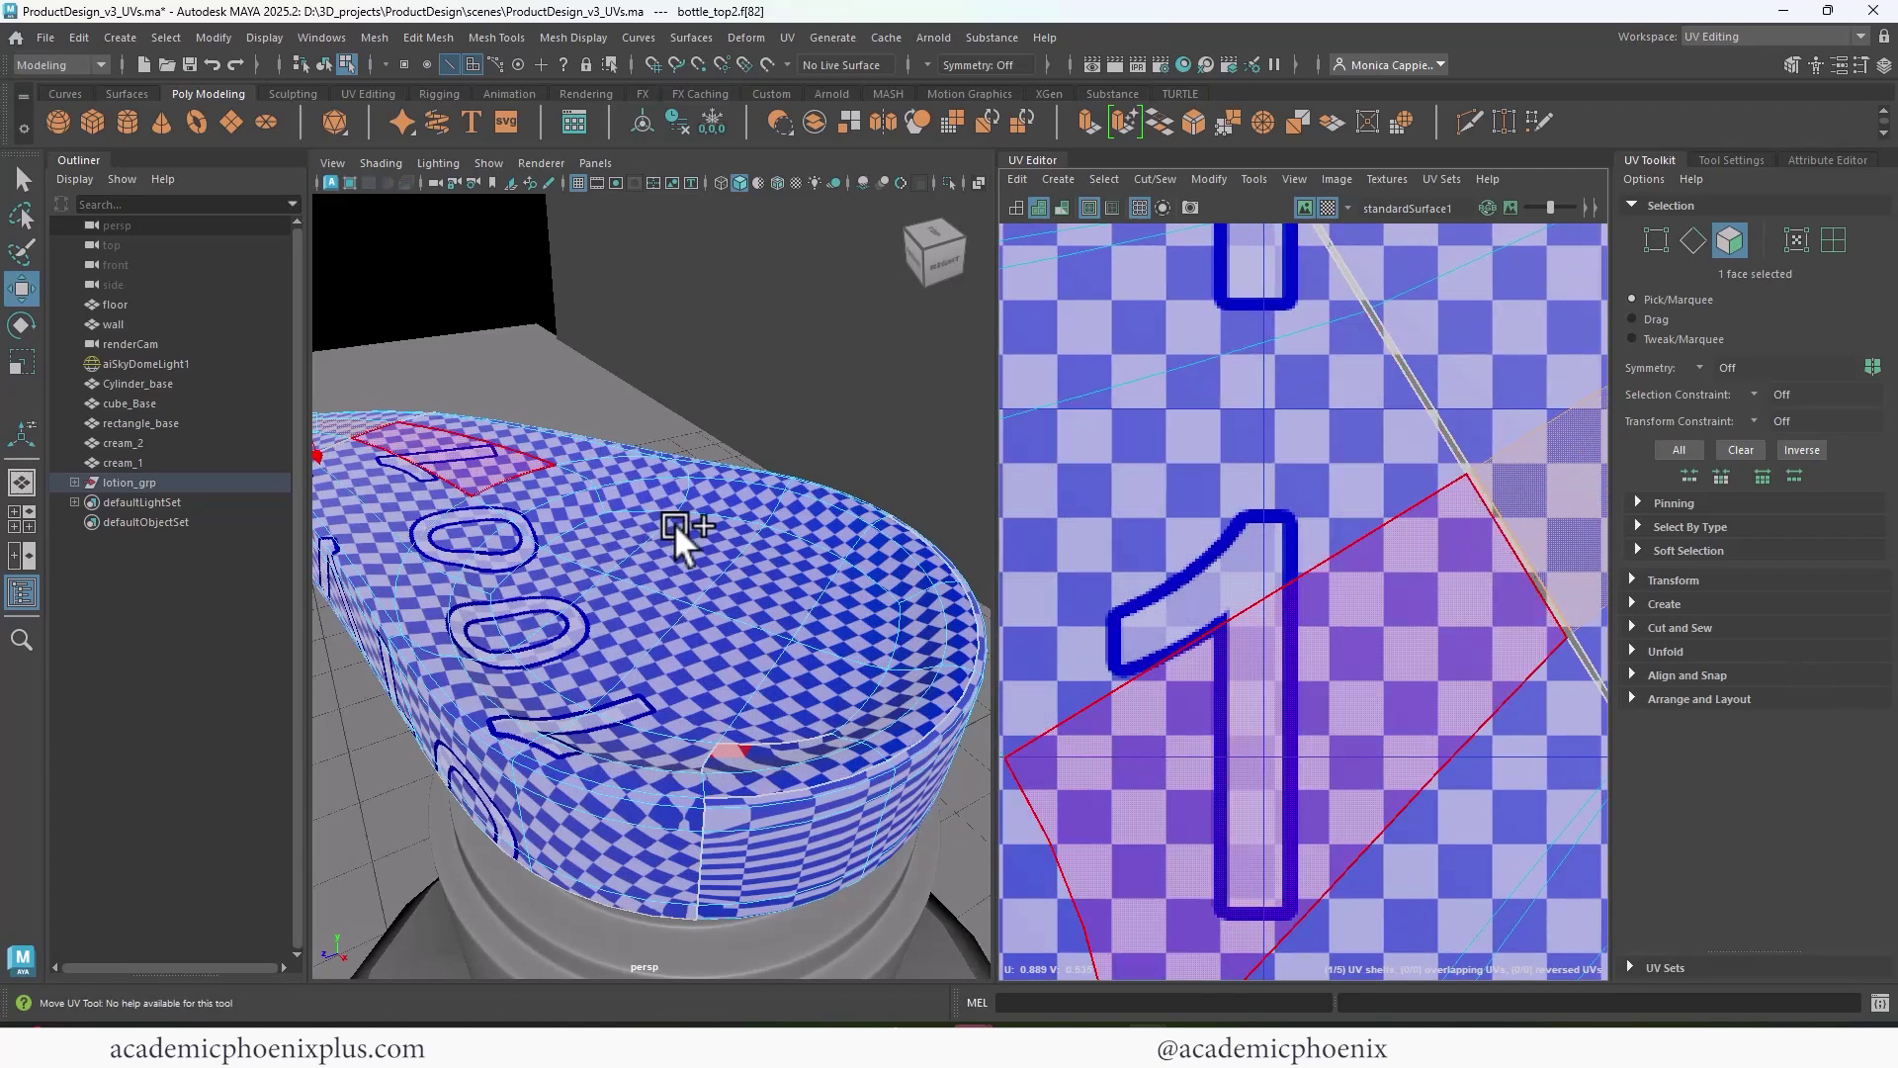
alt+drag(676, 529, 931, 479)
alt+right_drag(1495, 532, 1167, 435)
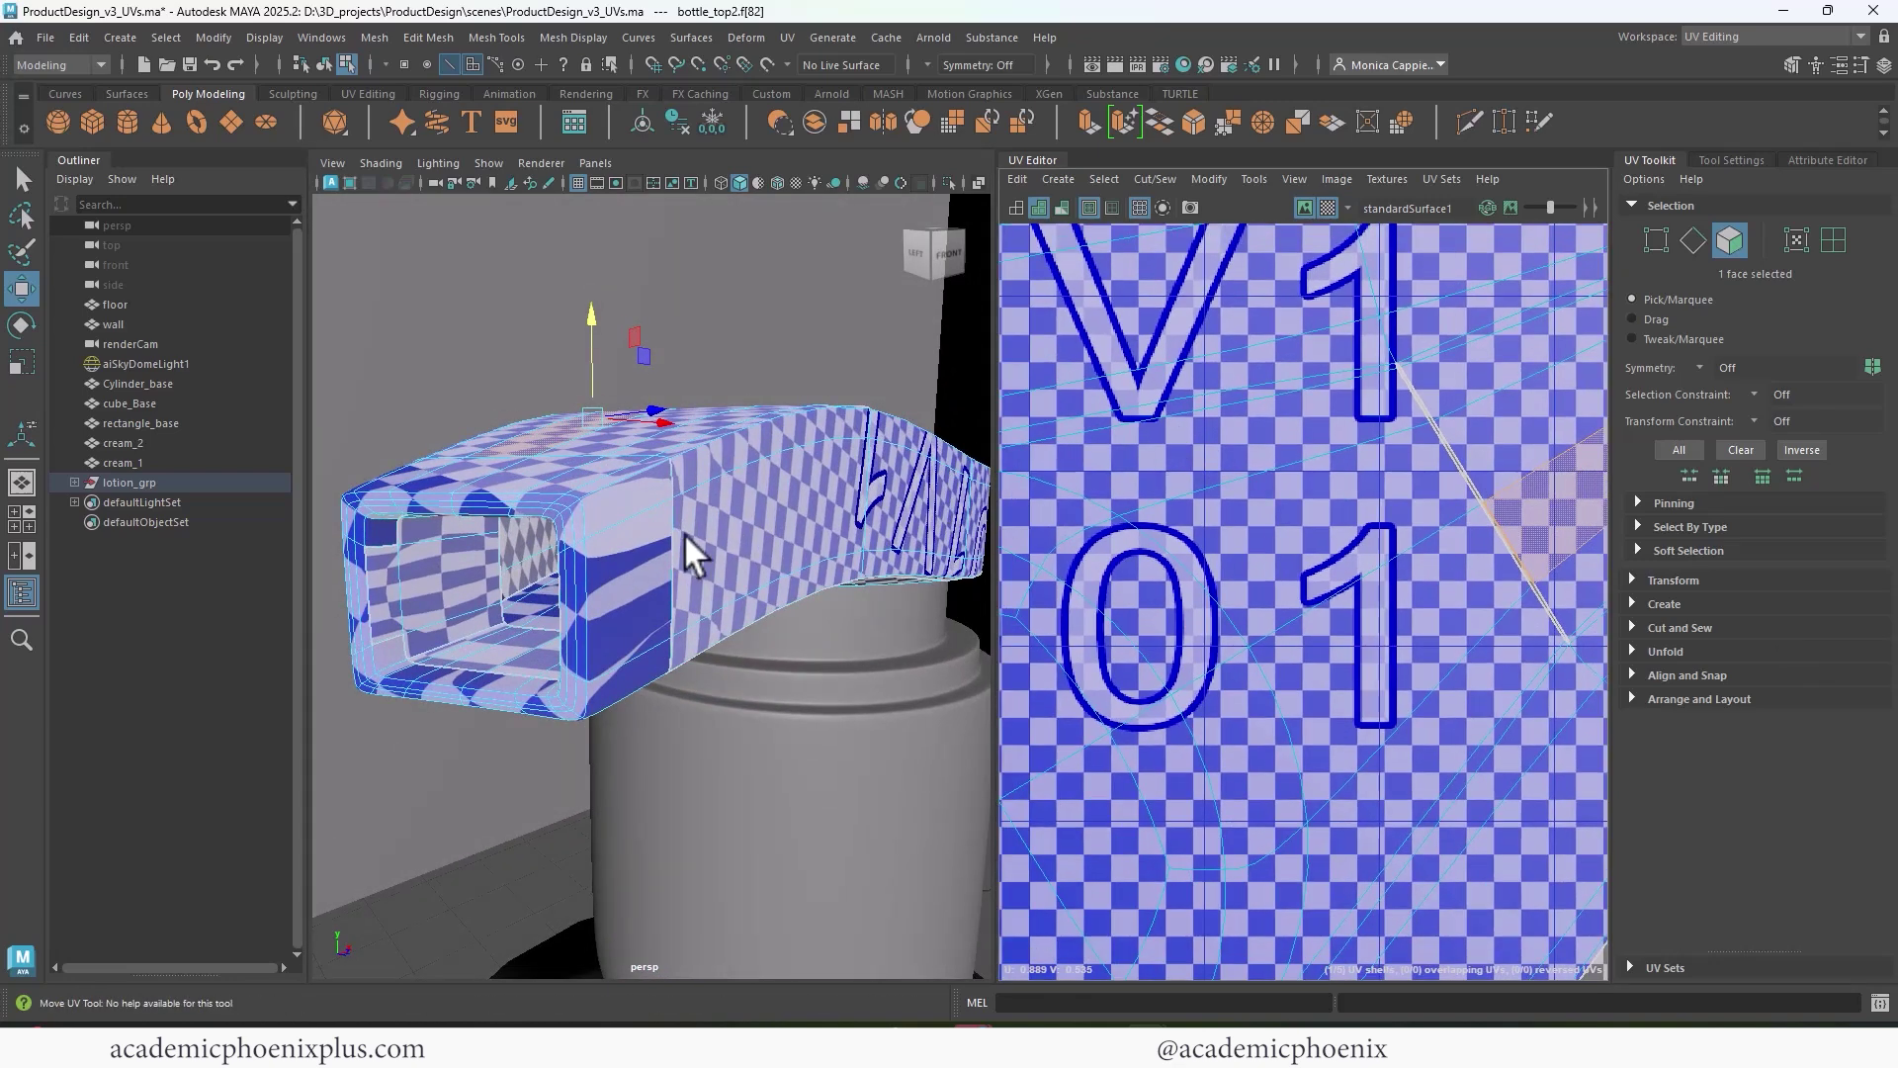
alt+drag(692, 554, 721, 554)
right_drag(702, 455, 701, 401)
alt+drag(720, 513, 822, 451)
double_click(817, 450)
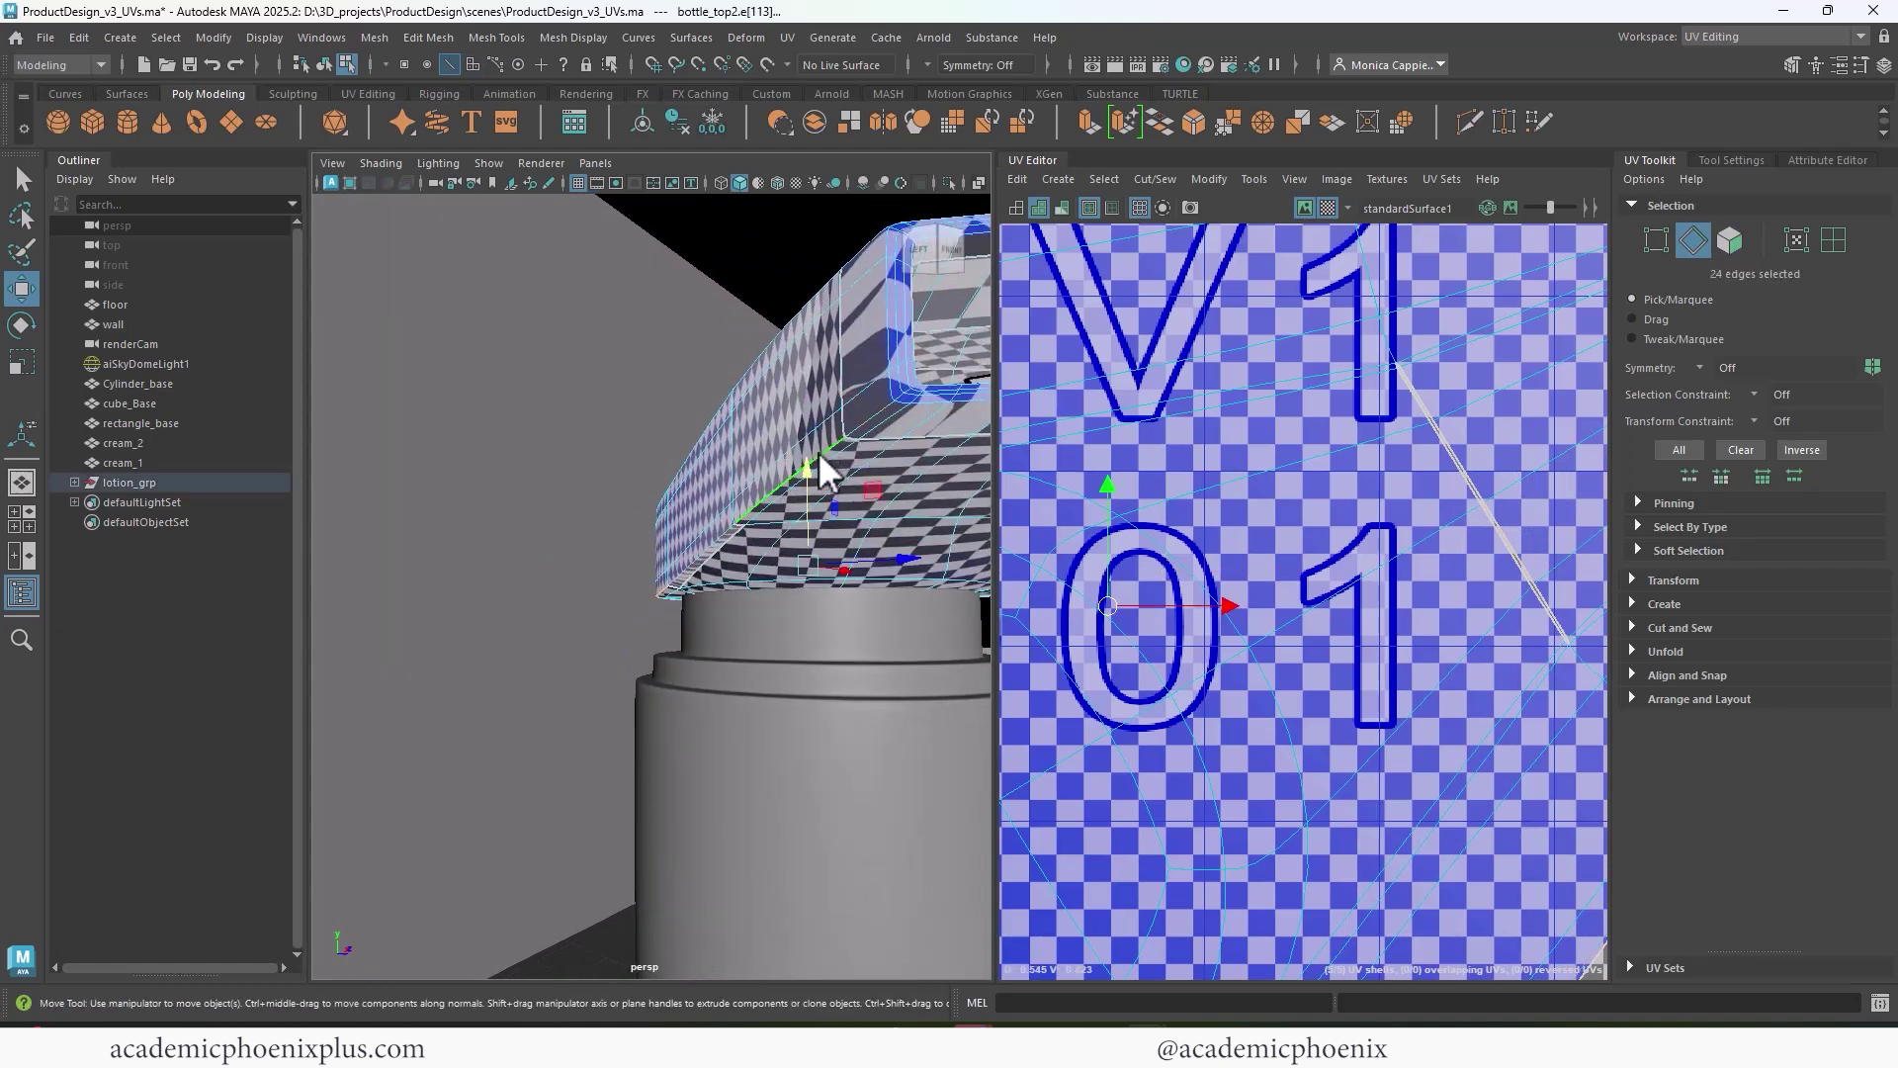
shift+right_drag(1334, 570, 1248, 601)
- Select the nozzle's main shell and unfold it with the new cut
alt+right_drag(1404, 627, 1263, 588)
alt+middle_drag(1263, 588, 1198, 509)
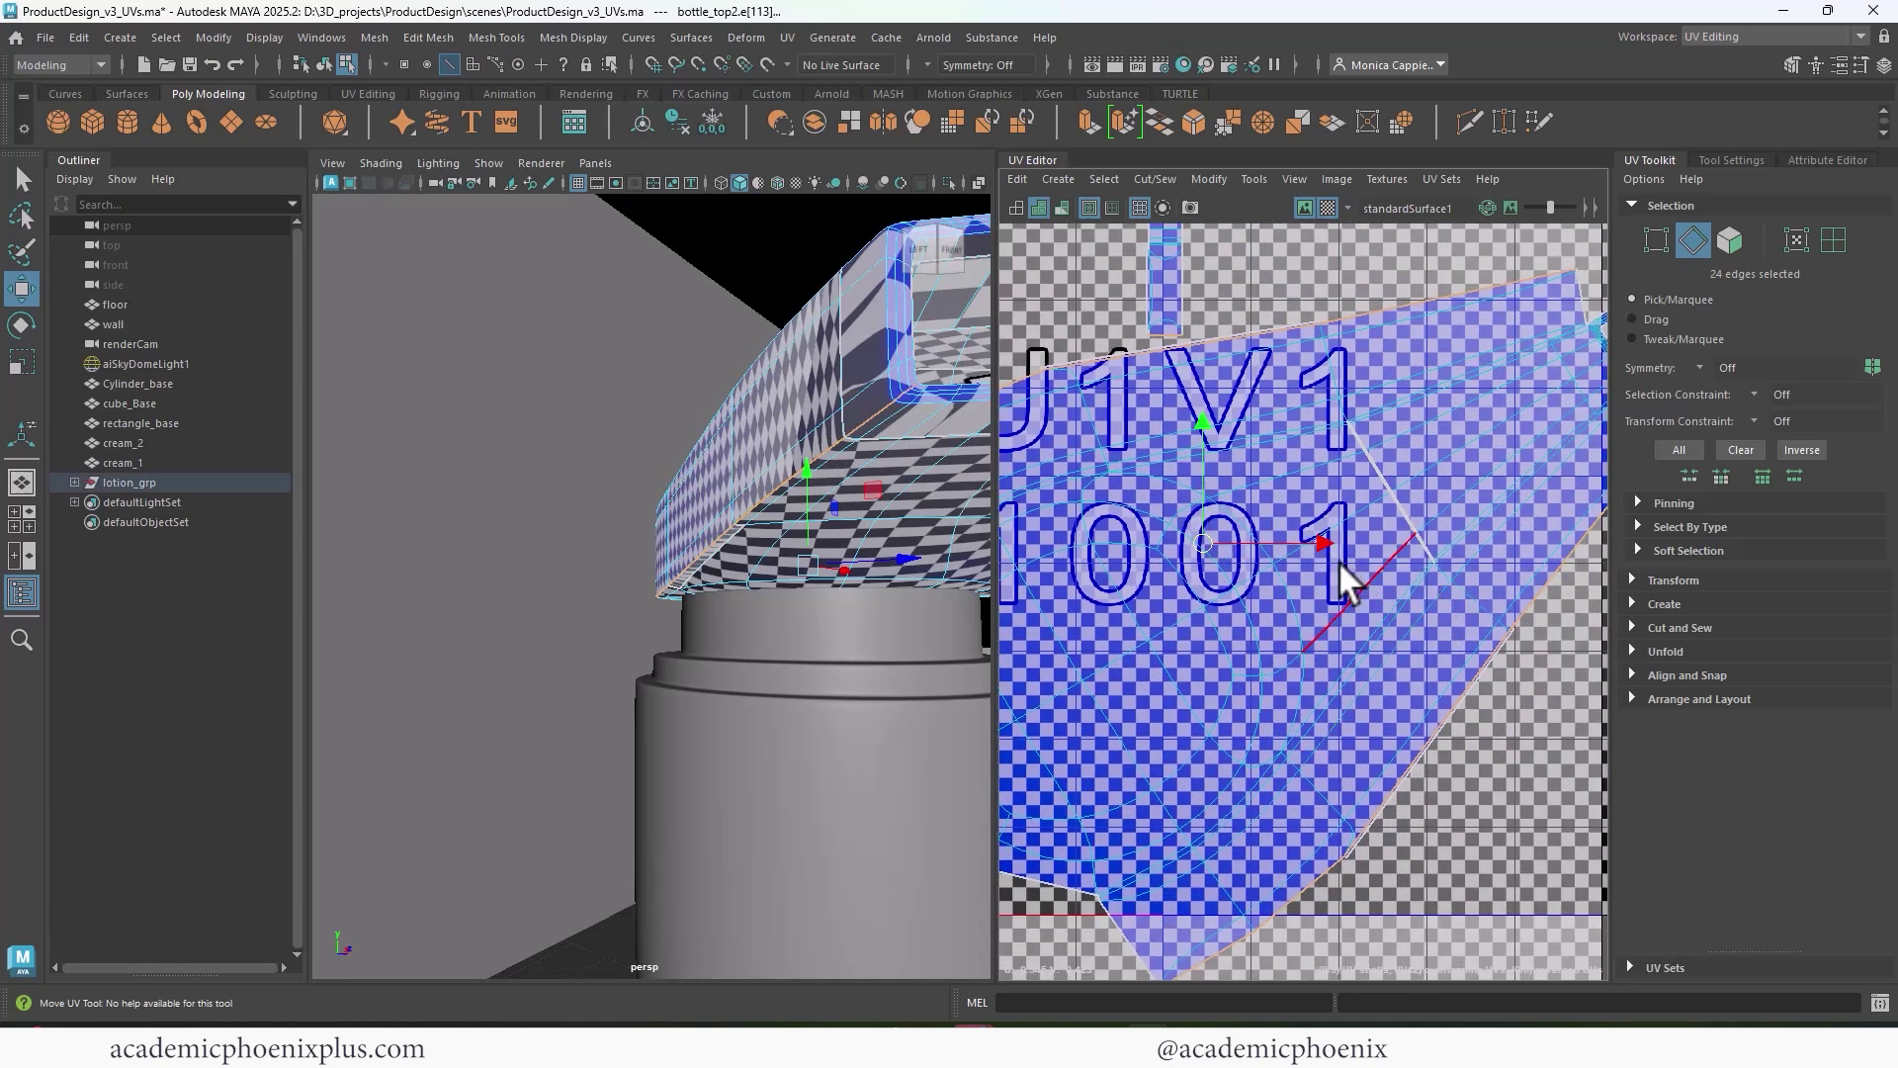
right_drag(1341, 566, 1089, 637)
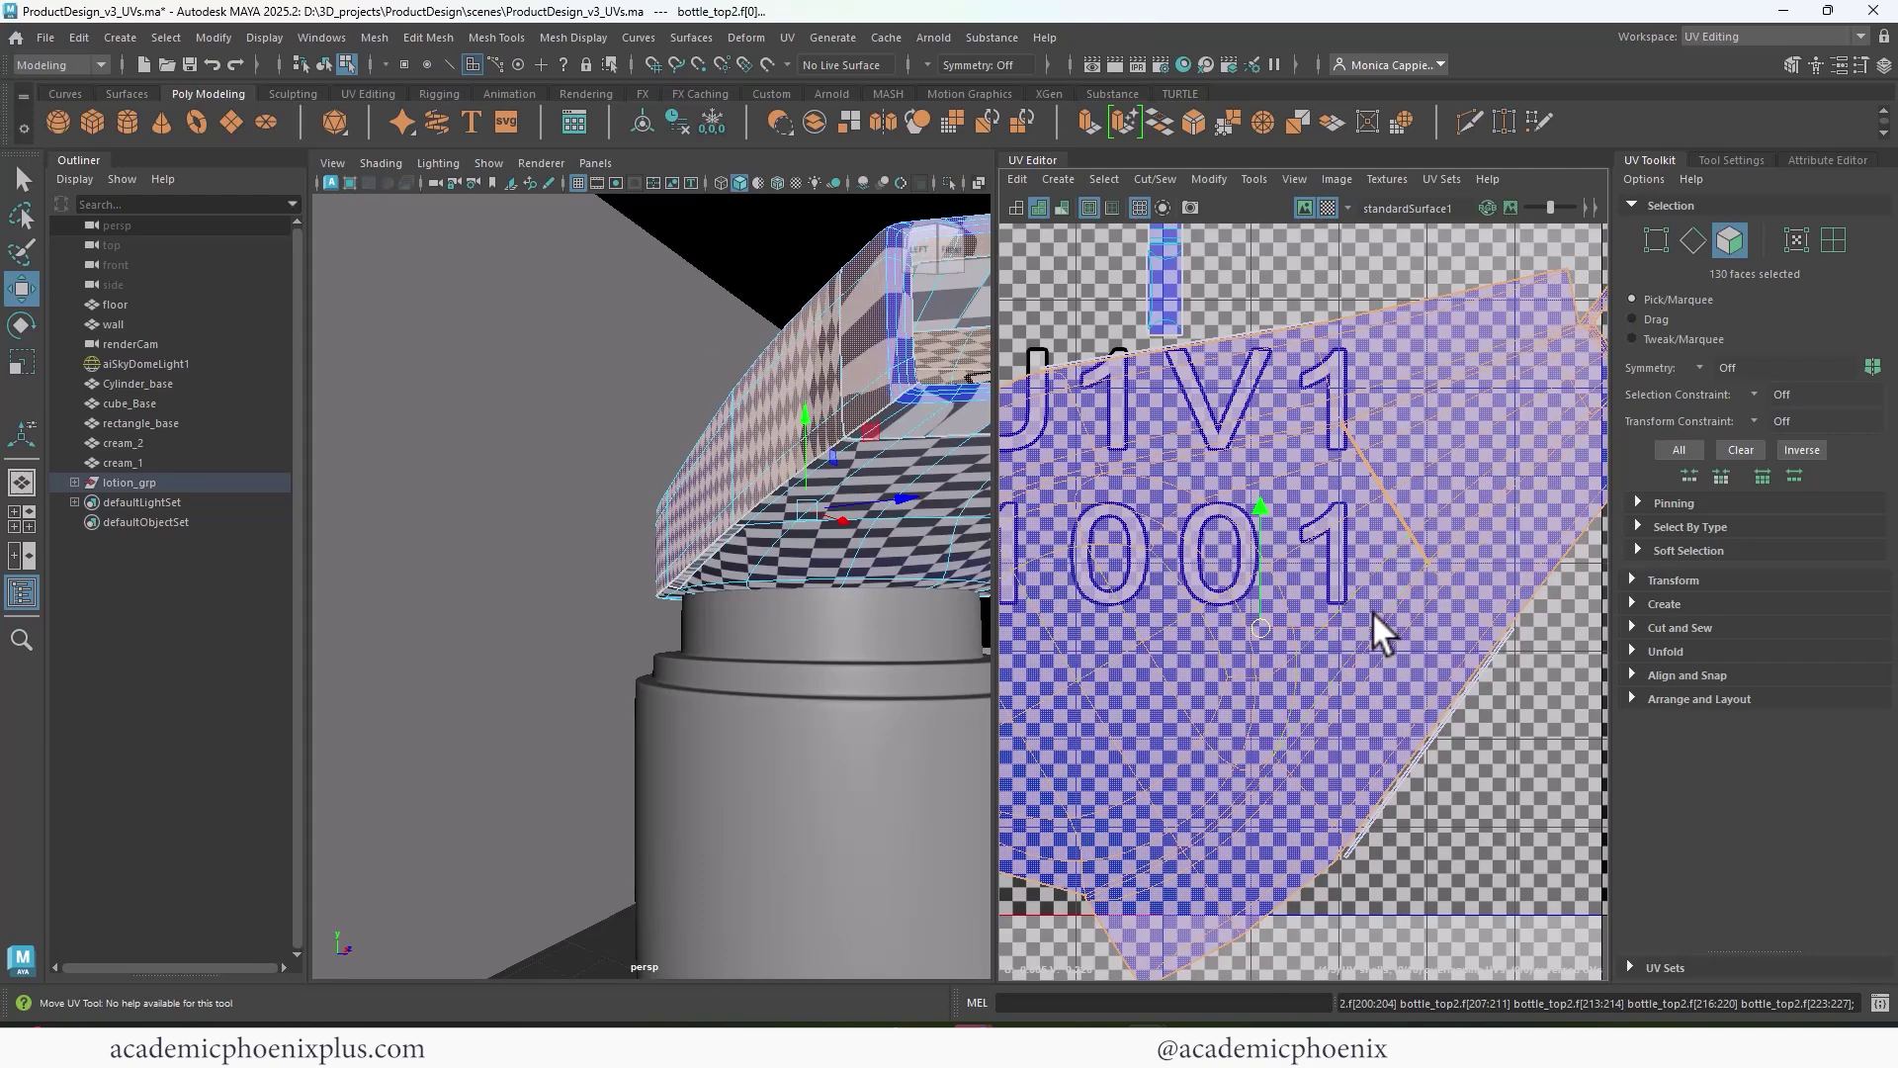
- Cut the UVs along the edge loop between the nozzle's top and side, and unfold all its shells
alt+drag(888, 477, 673, 547)
right_drag(672, 580, 677, 454)
double_click(636, 635)
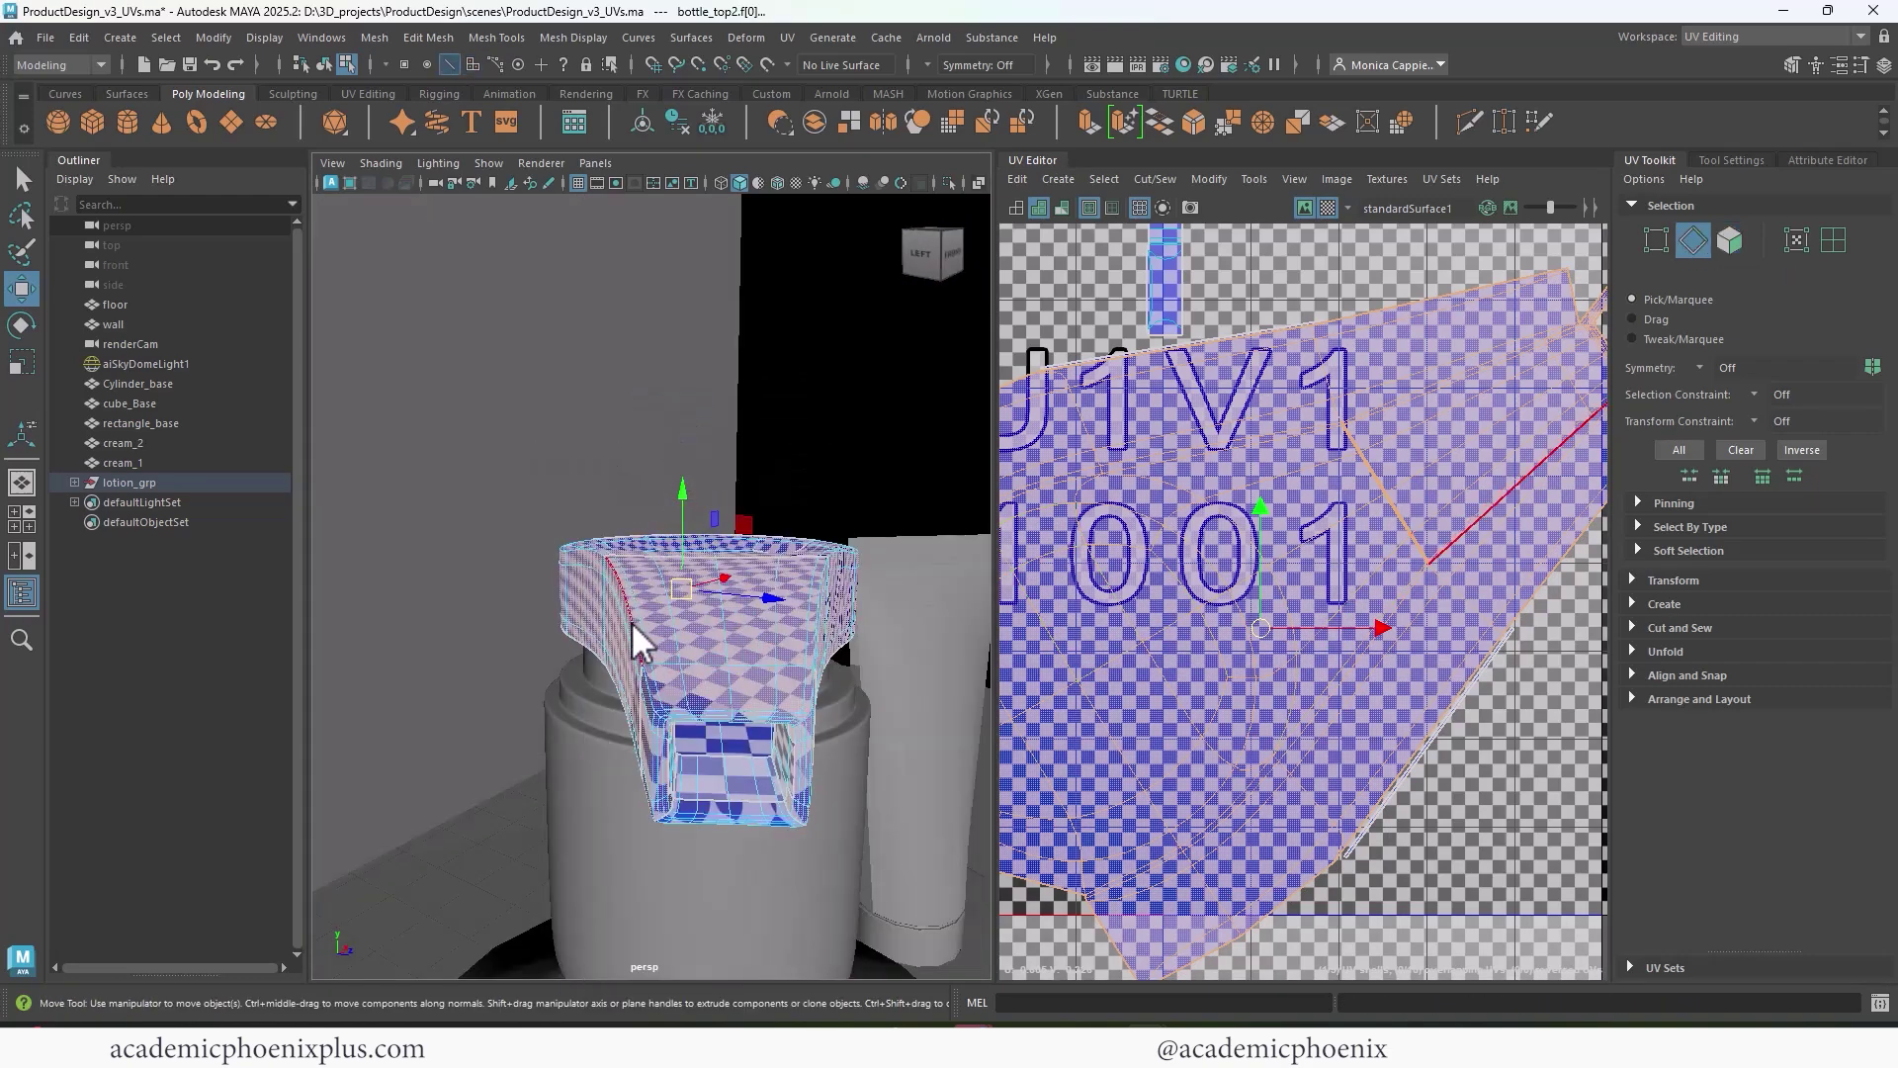
shift+right_drag(1418, 572, 1347, 623)
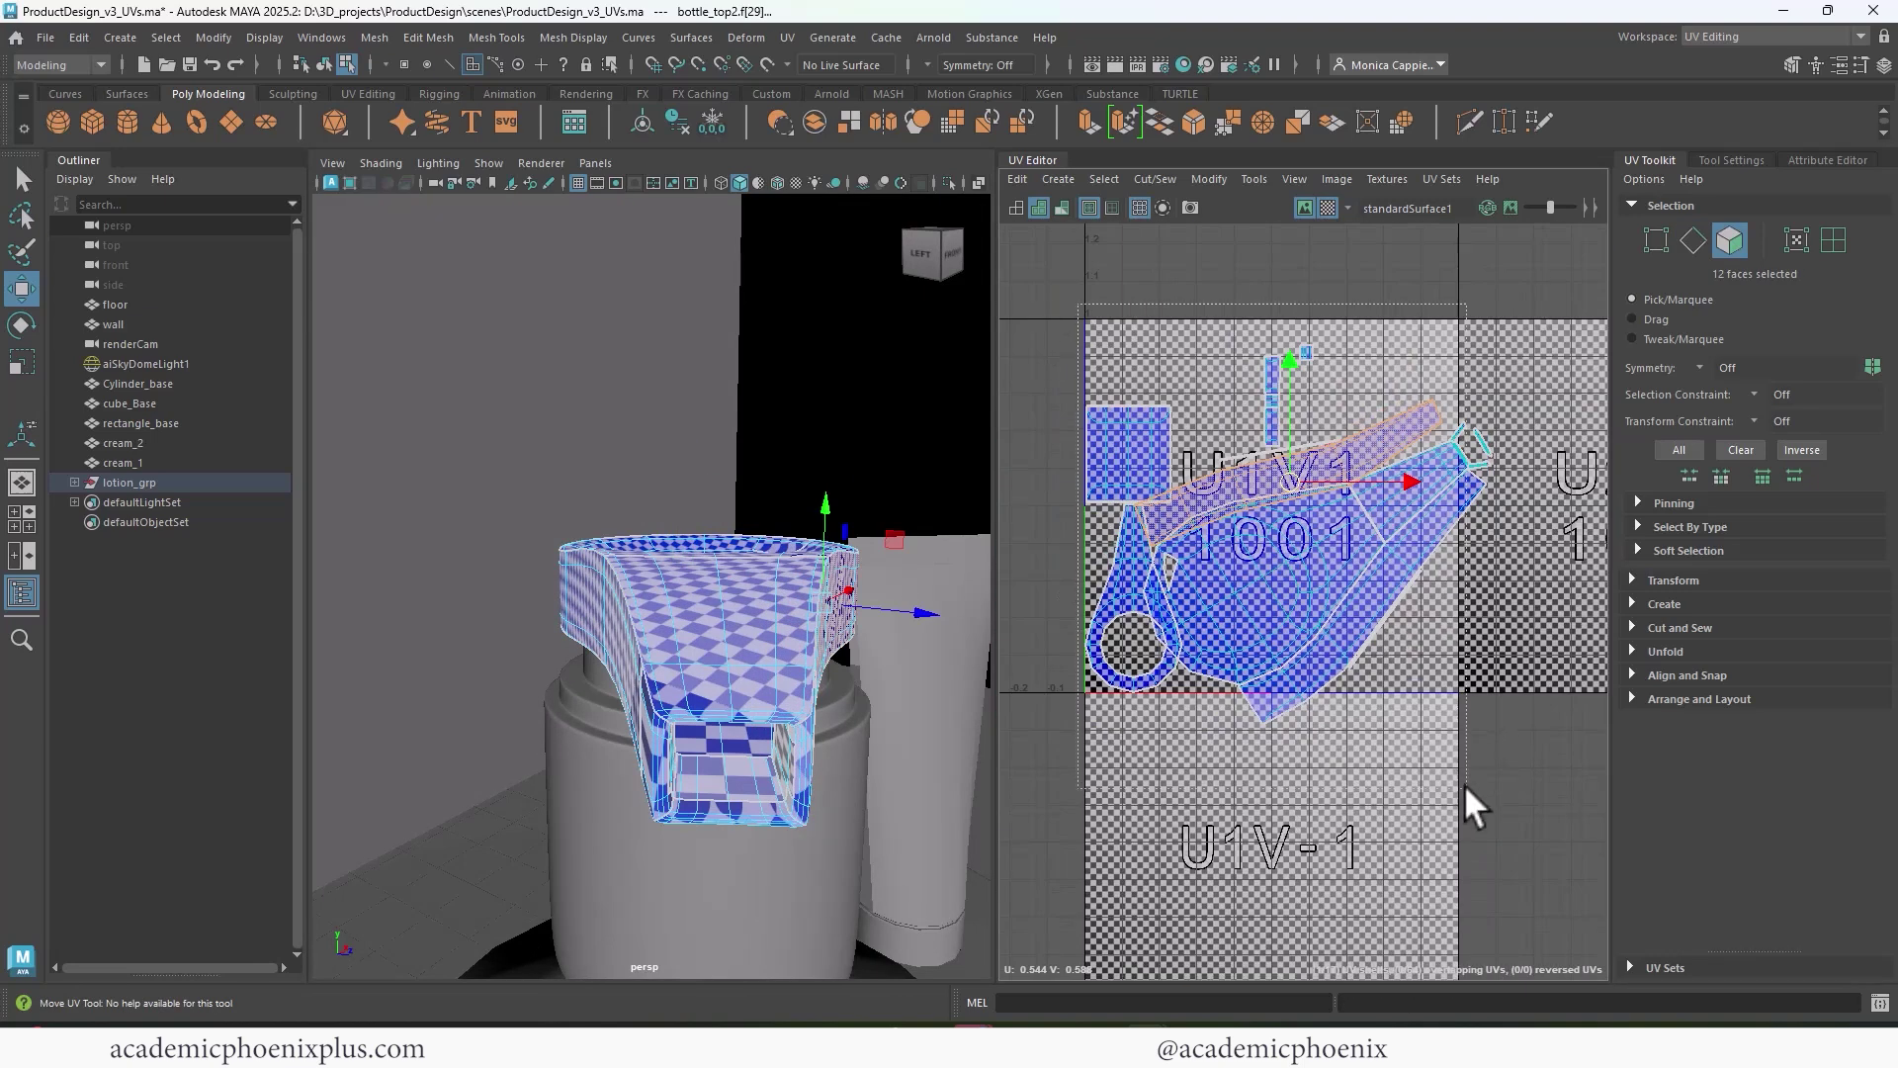
alt+middle_drag(1164, 559, 1259, 508)
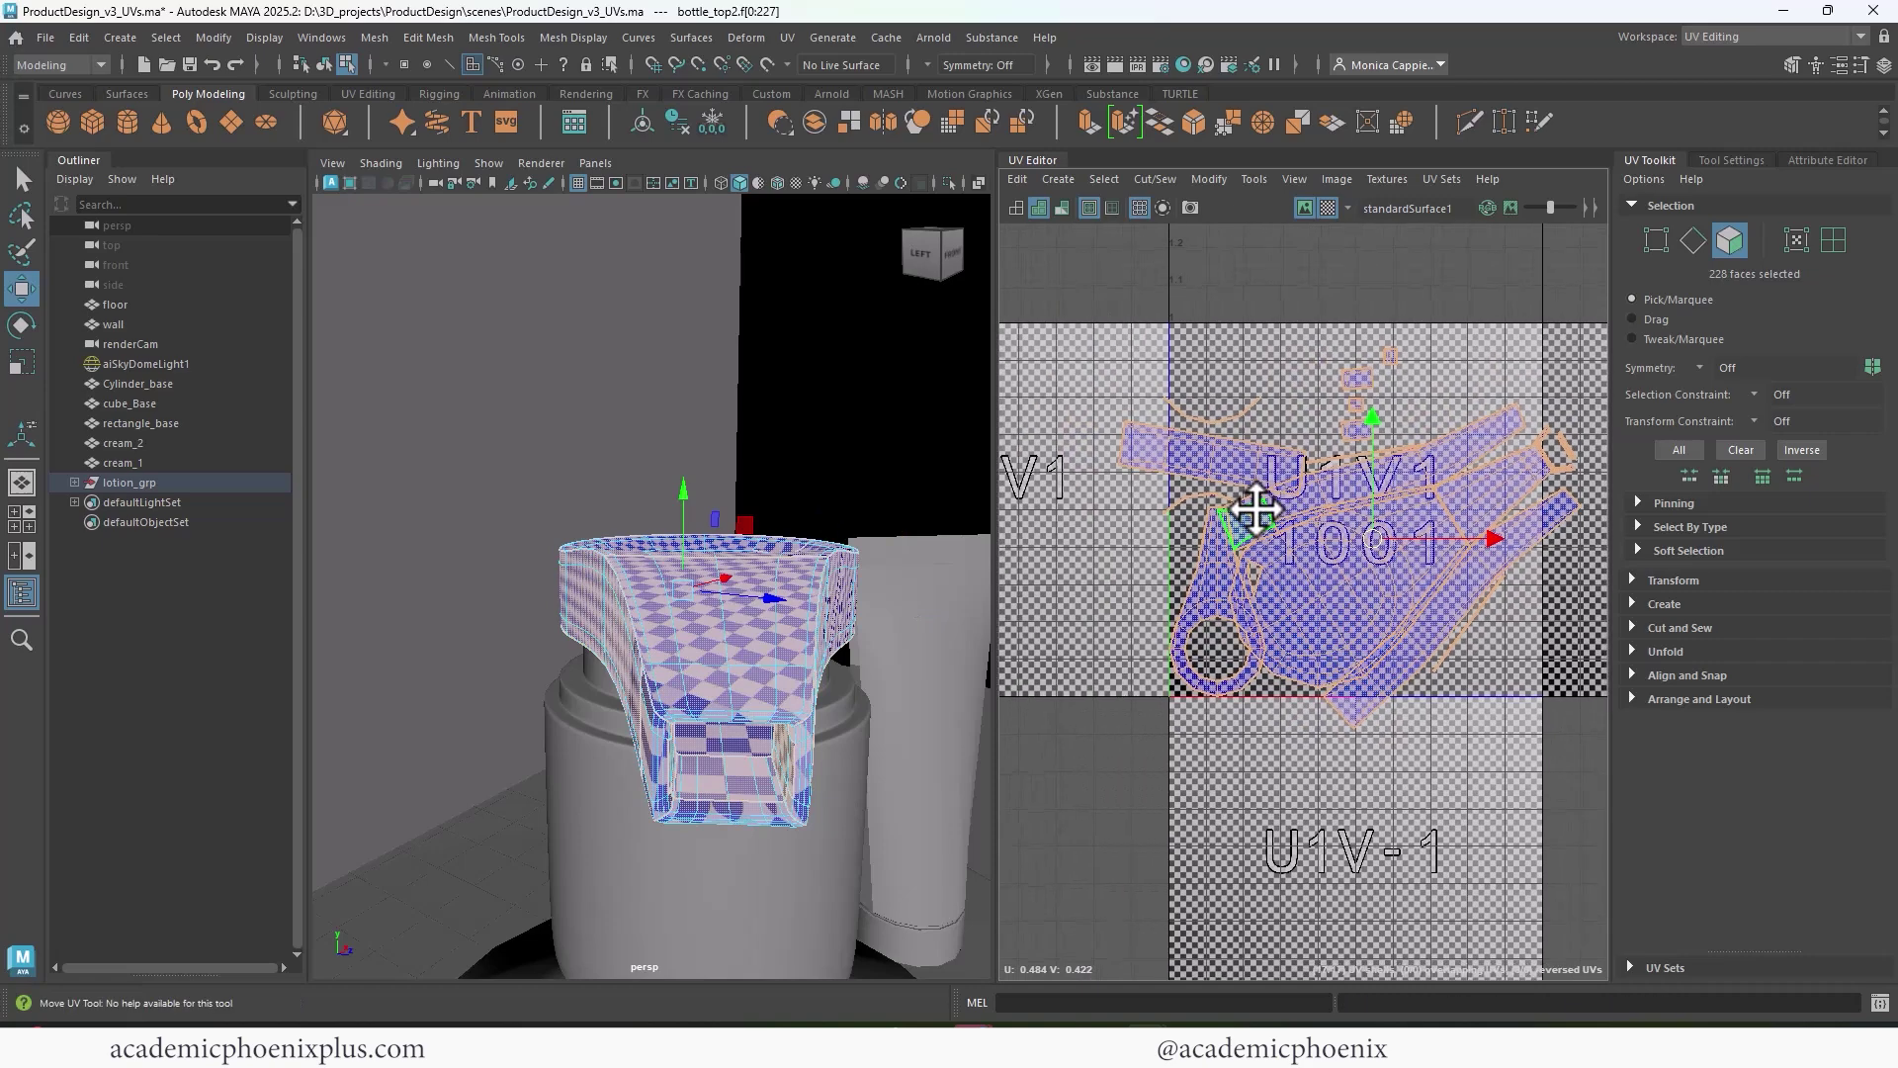
- Sew the two open edges of the small triangular gap in the nozzle's top UV shell
alt+drag(636, 699, 988, 682)
scroll(1470, 577, up, 5)
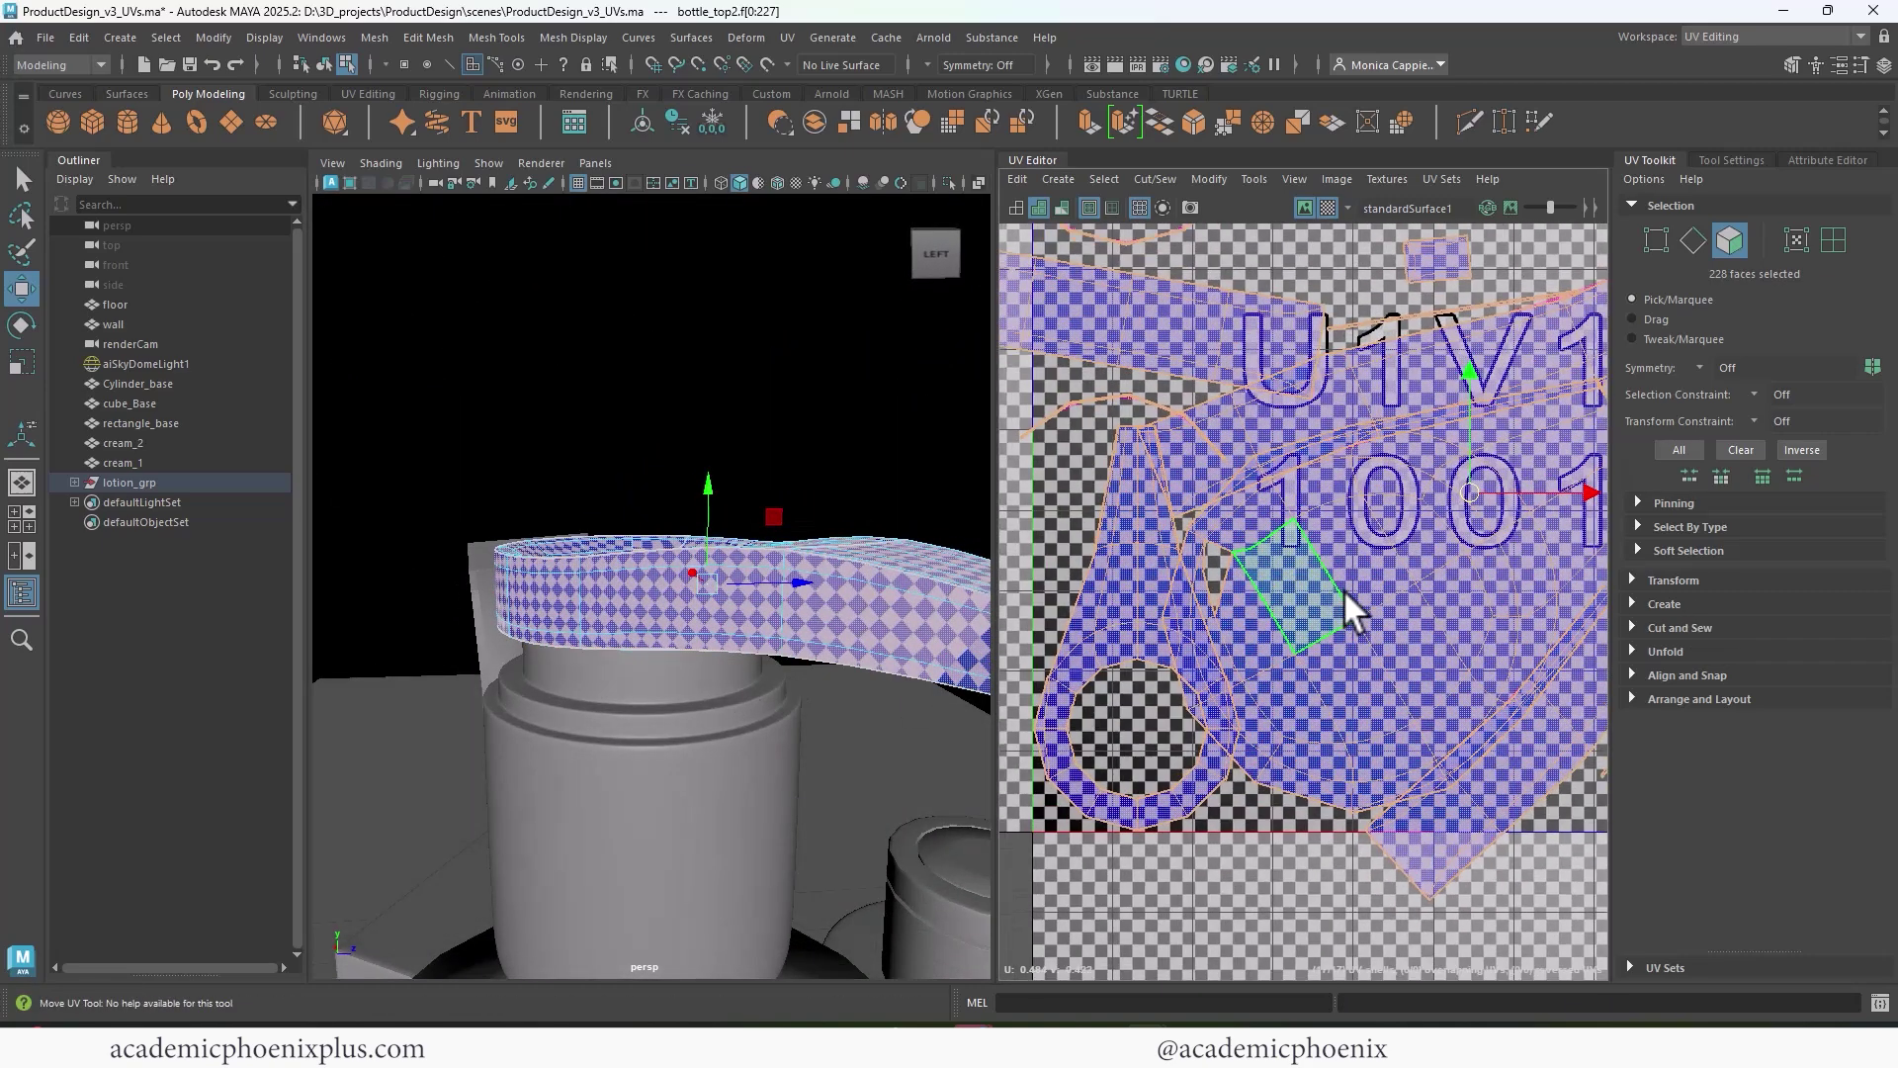
right_drag(1344, 544, 1358, 633)
click(1224, 579)
shift+click(1297, 598)
right_drag(1479, 630, 1445, 589)
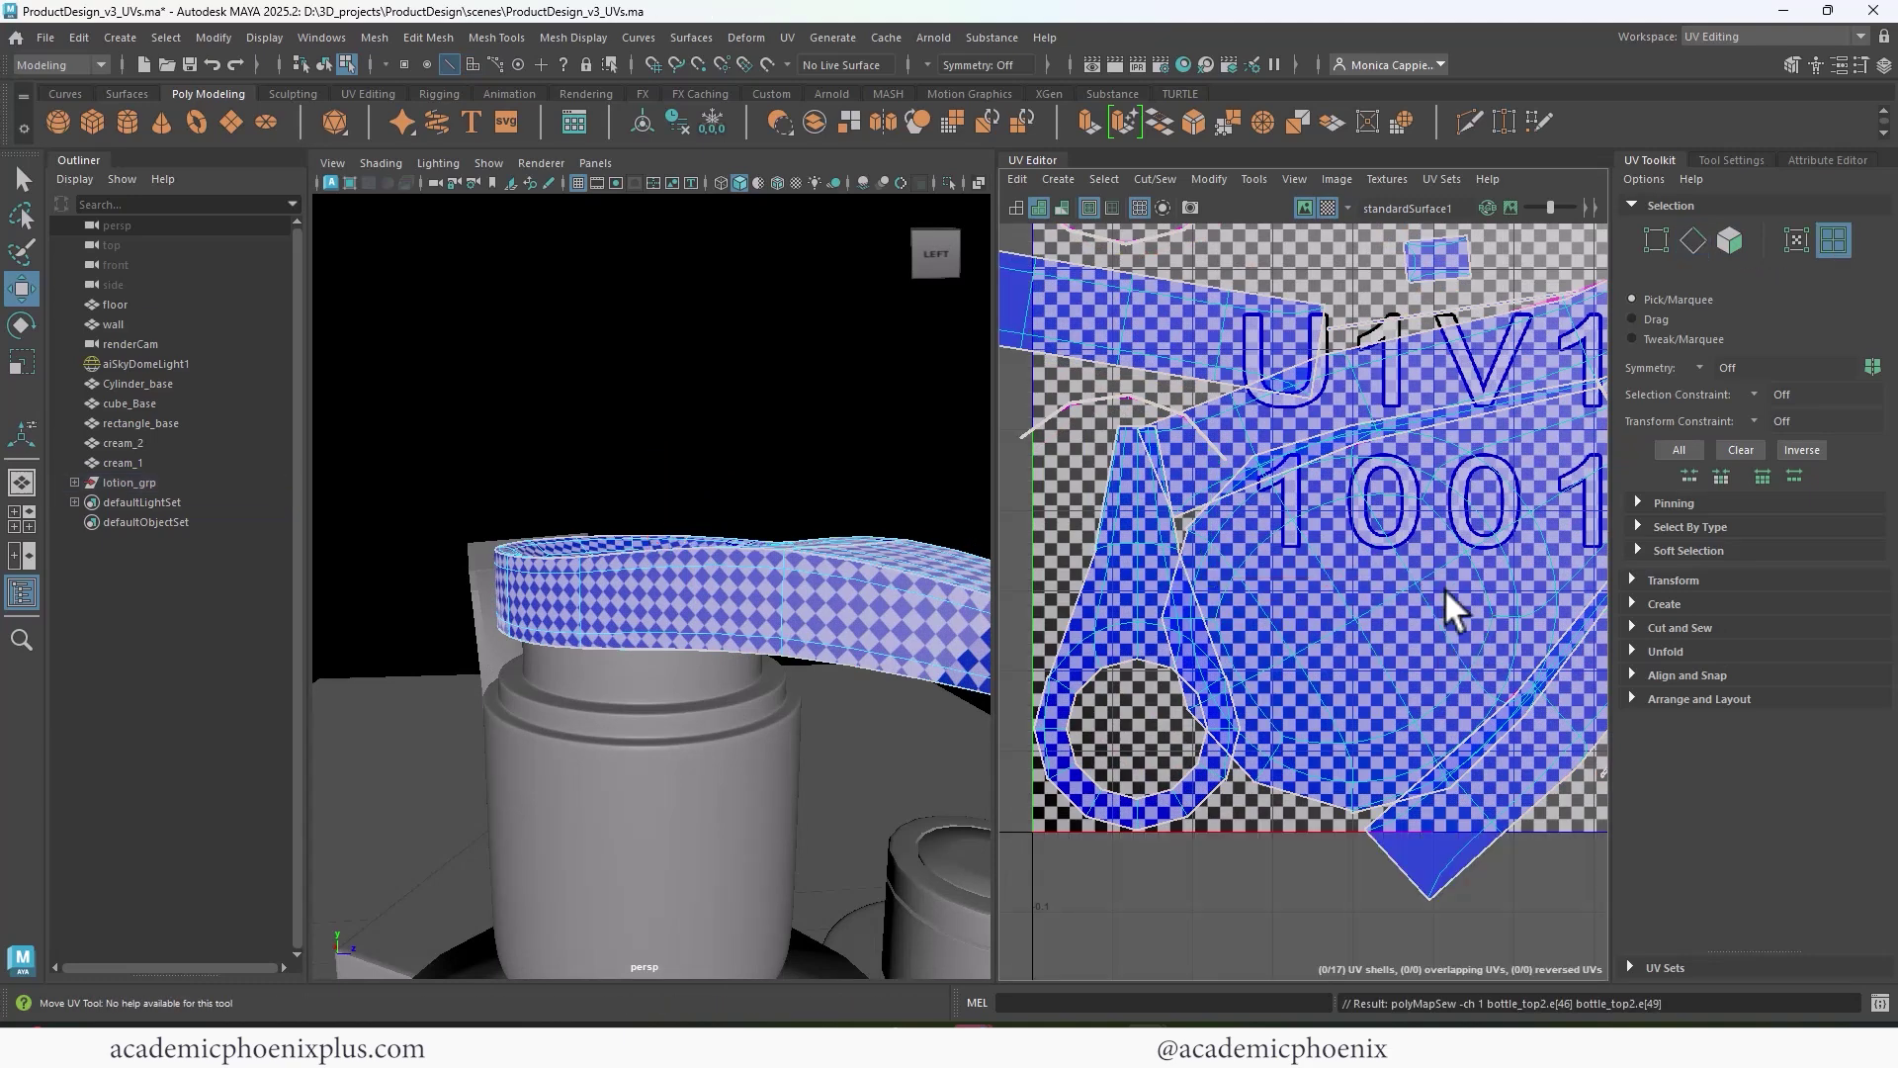
- Select the seam edges along one side of the nozzle's front opening and sew them together
scroll(1445, 589, down, 3)
alt+middle_drag(1353, 554, 1437, 544)
alt+drag(712, 626, 559, 619)
alt+right_drag(559, 619, 495, 392)
click(468, 574)
click(467, 567)
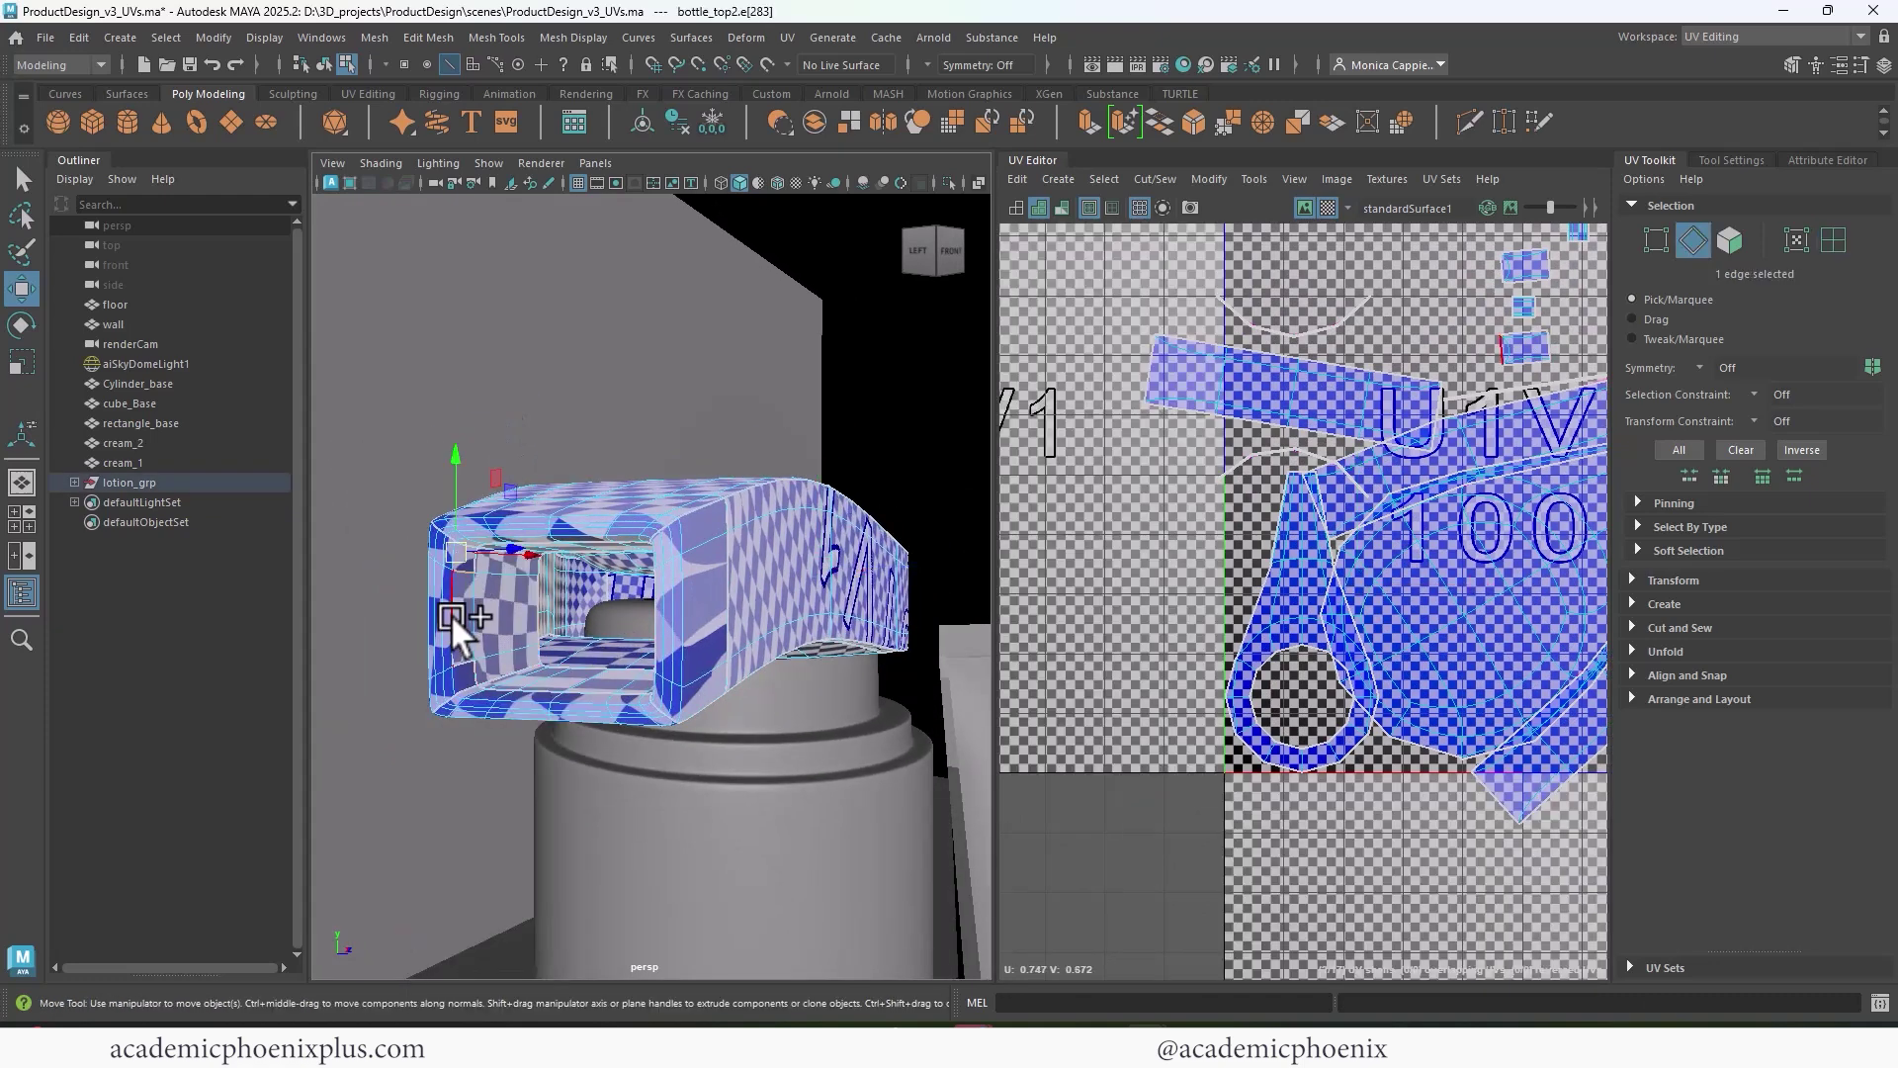
shift+click(475, 666)
shift+right_drag(1443, 589, 1426, 643)
scroll(1456, 603, down, 1)
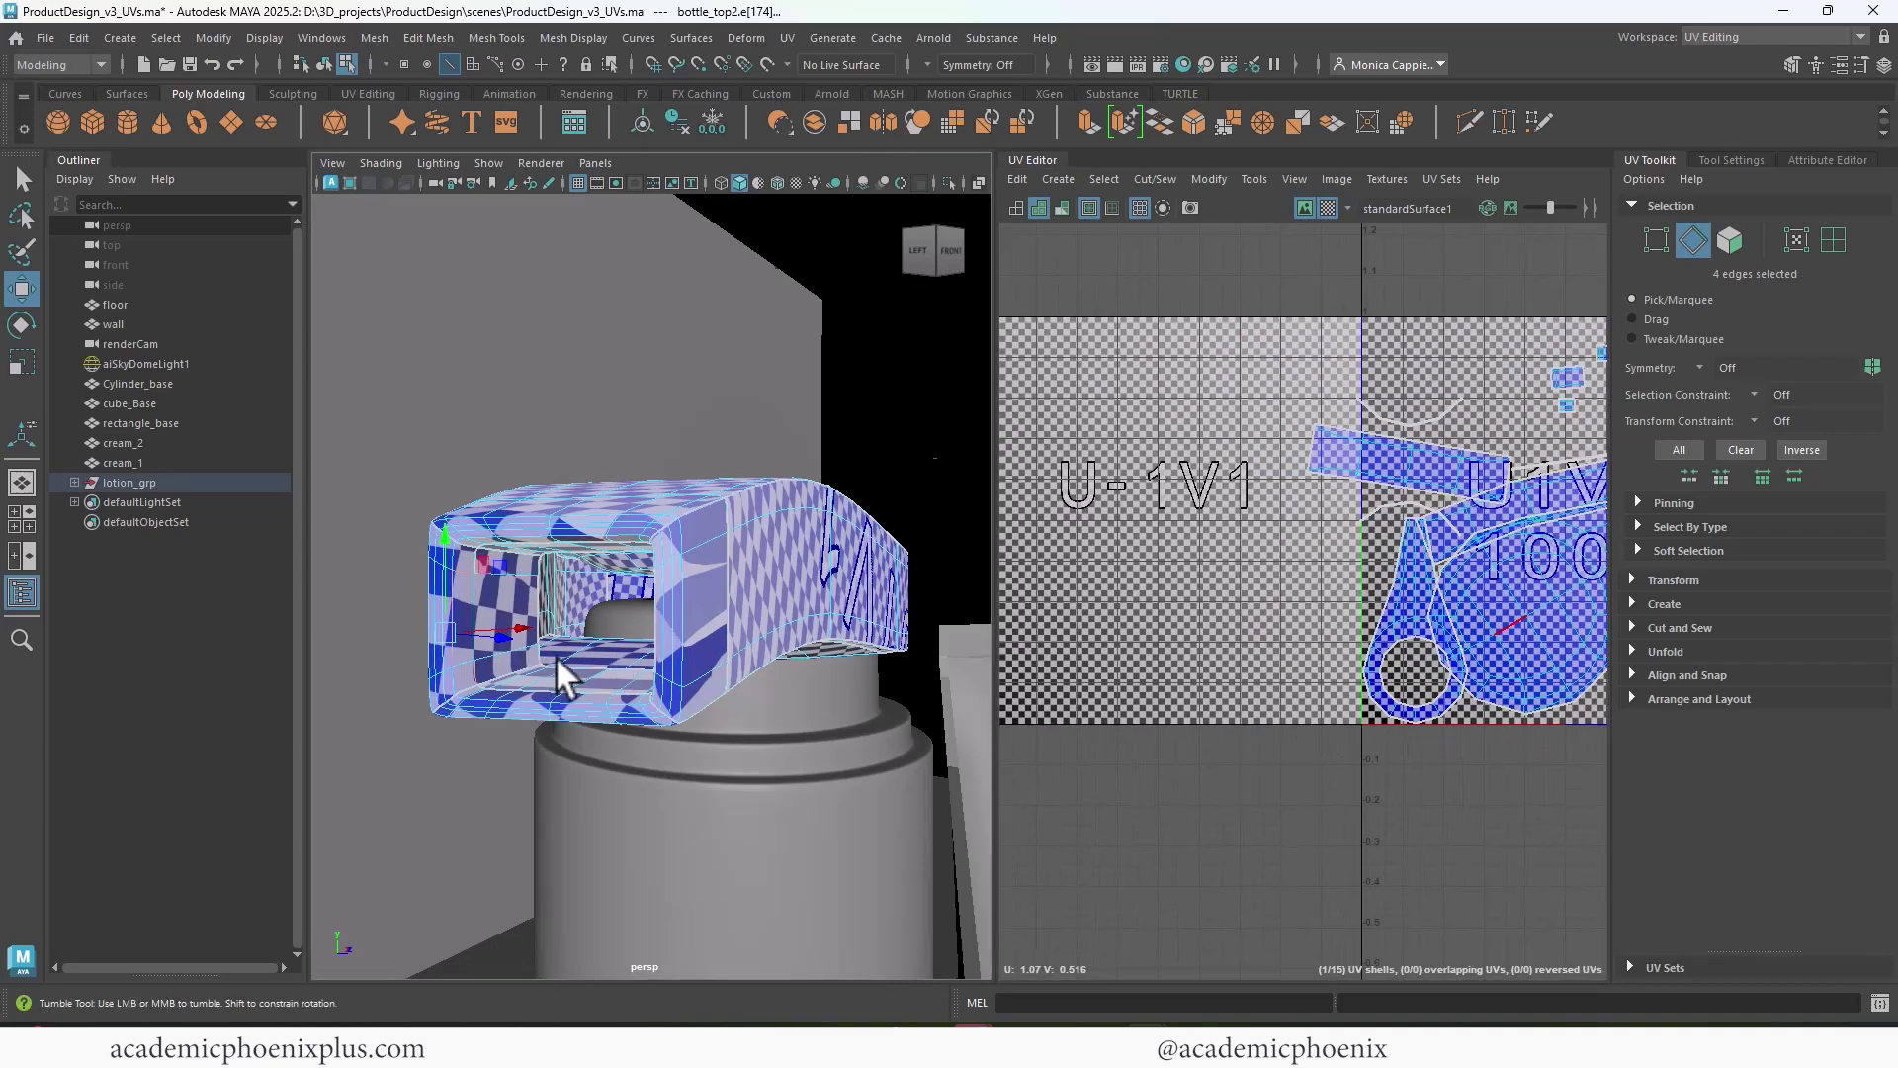
- Hide the checker texture, then sew the edge loop running around the inner rim of the nozzle's opening
mouse_move(556, 655)
alt+mouse_down()
mouse_move(742, 643)
mouse_move(539, 641)
alt+mouse_up()
alt+right_drag(537, 638, 703, 639)
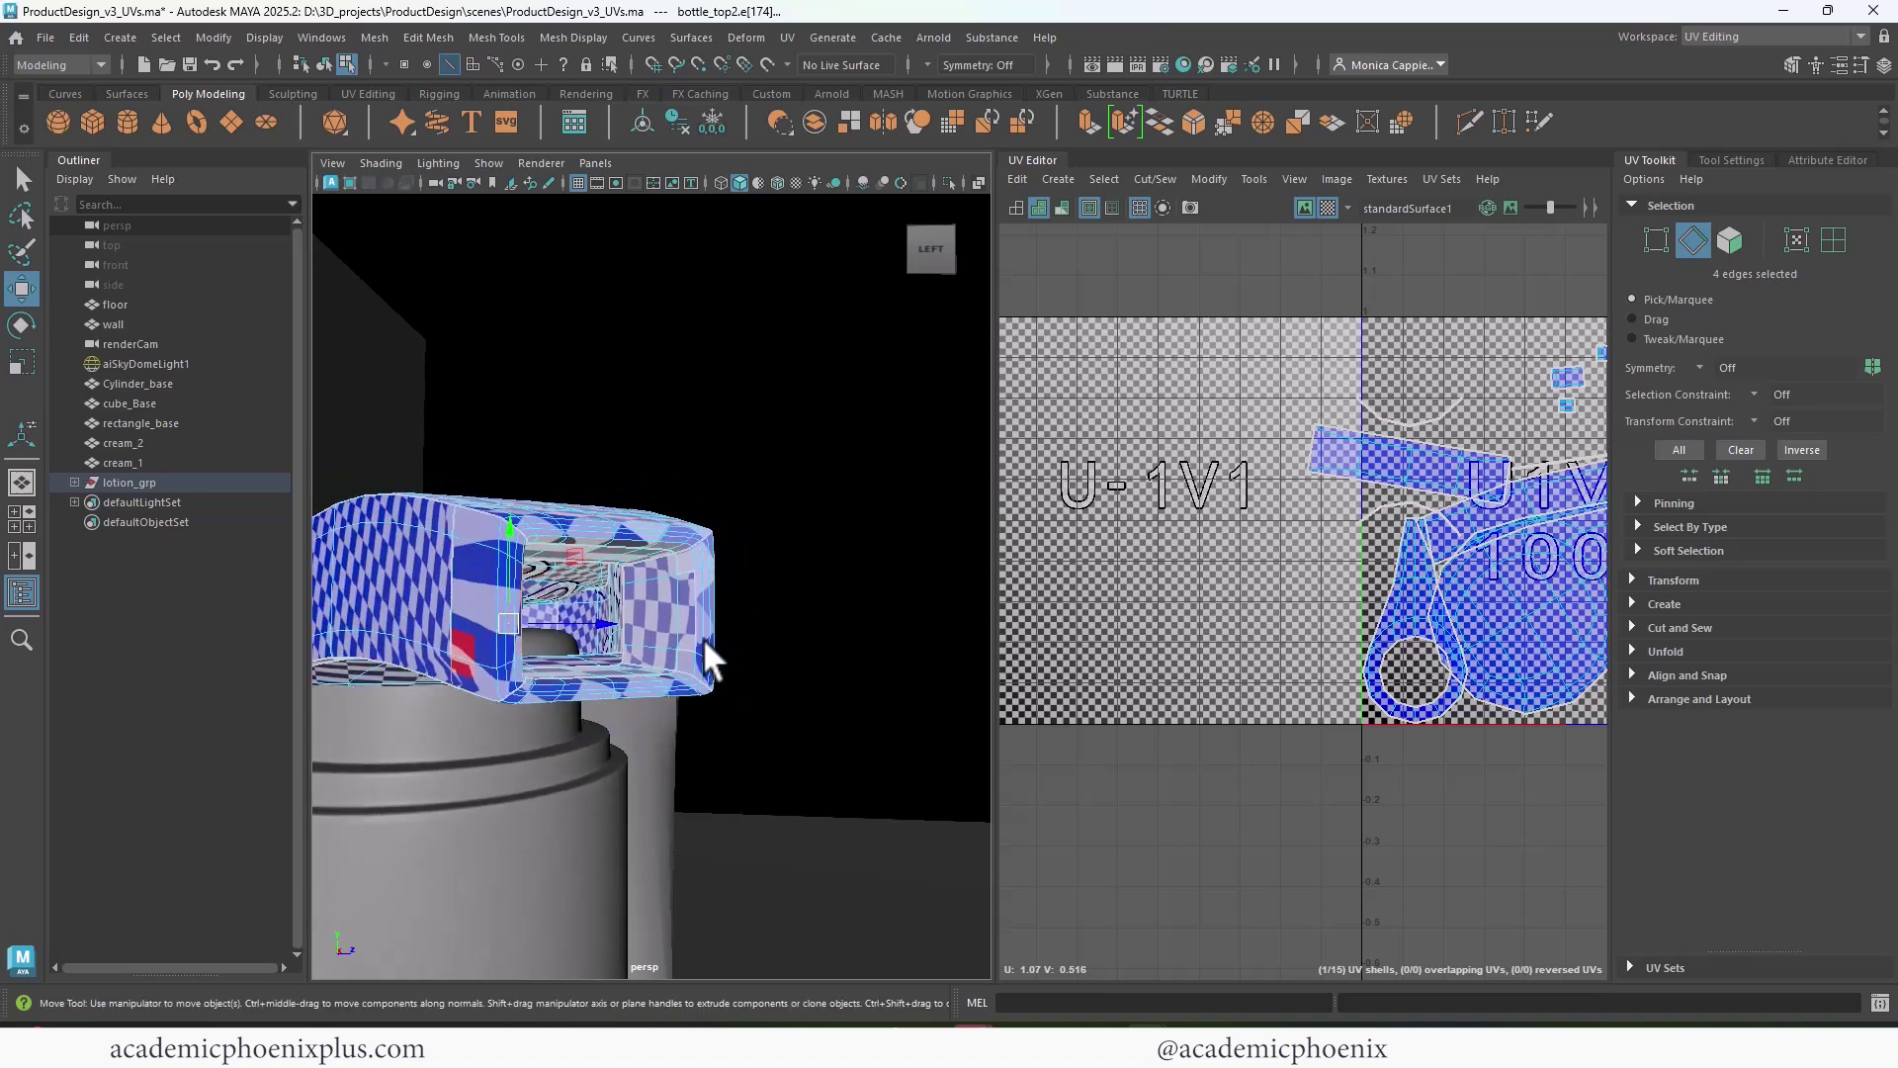
click(1327, 207)
alt+right_drag(861, 495, 893, 488)
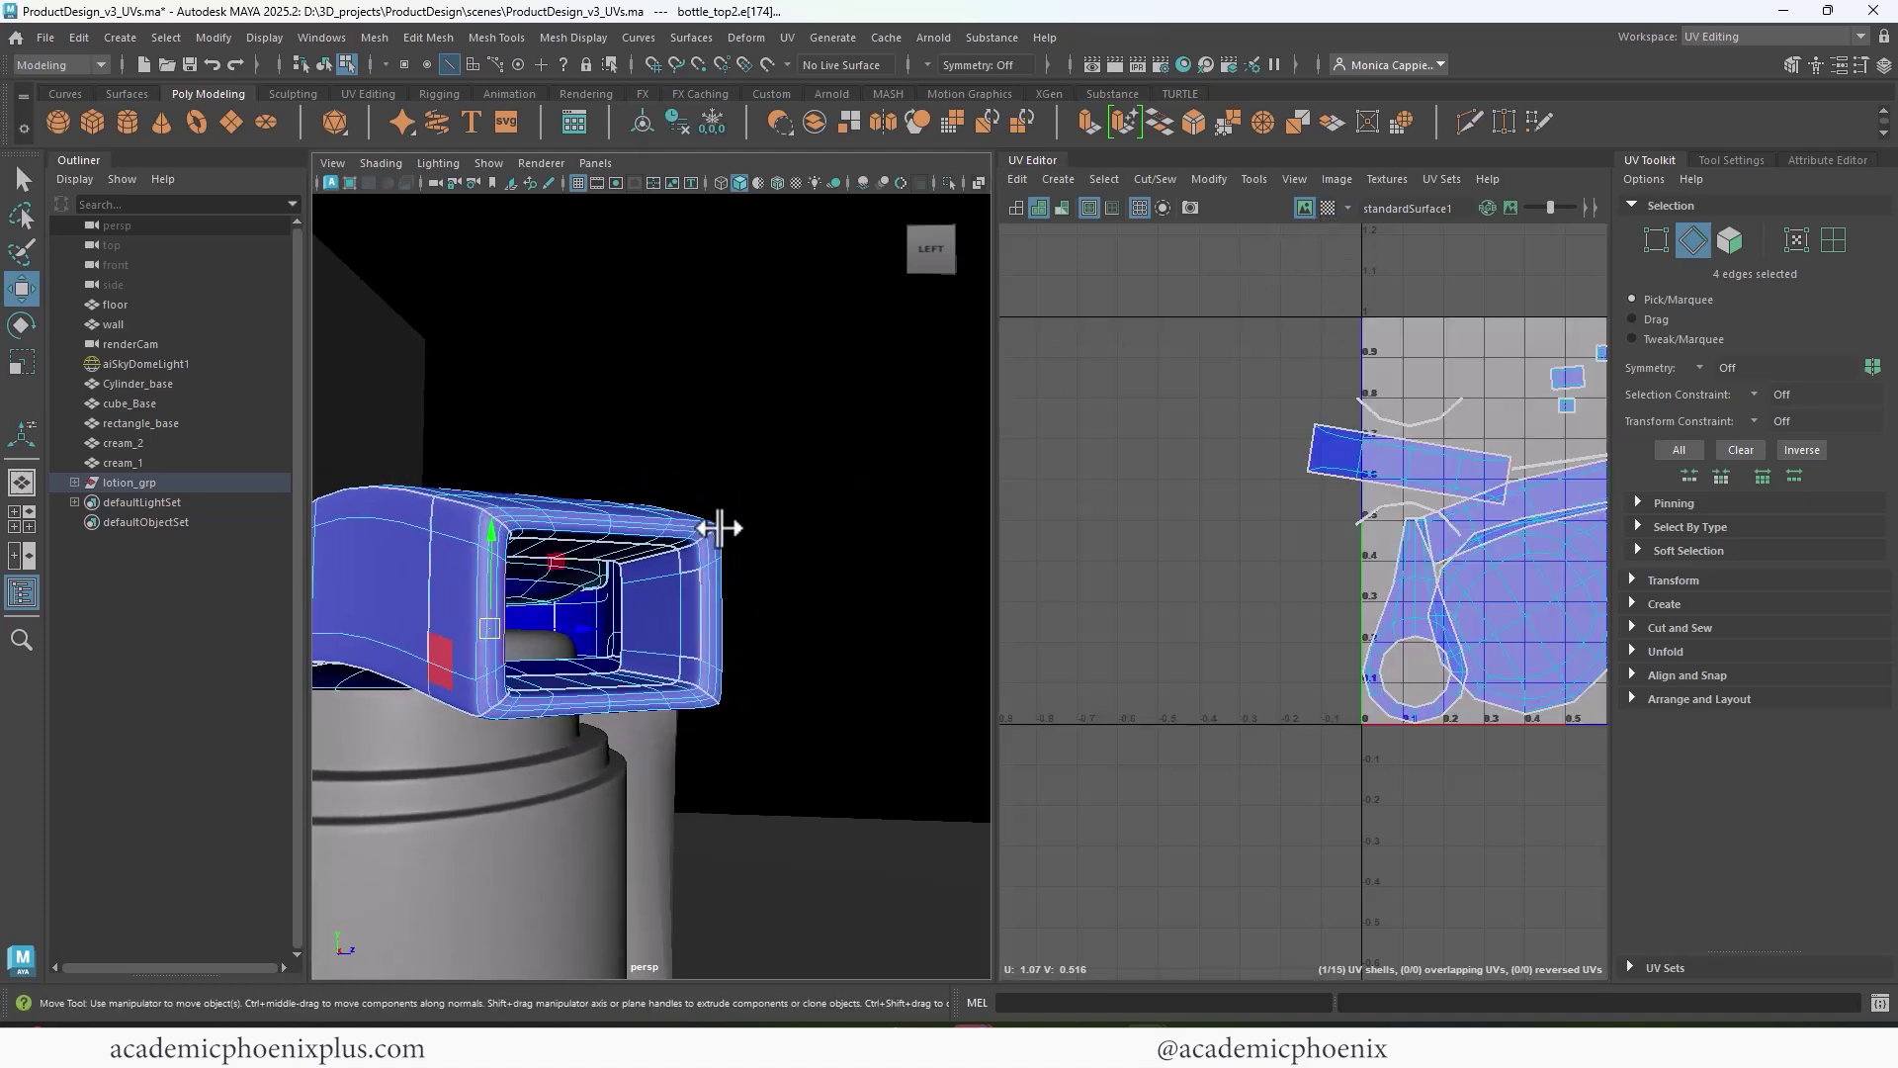
double_click(679, 550)
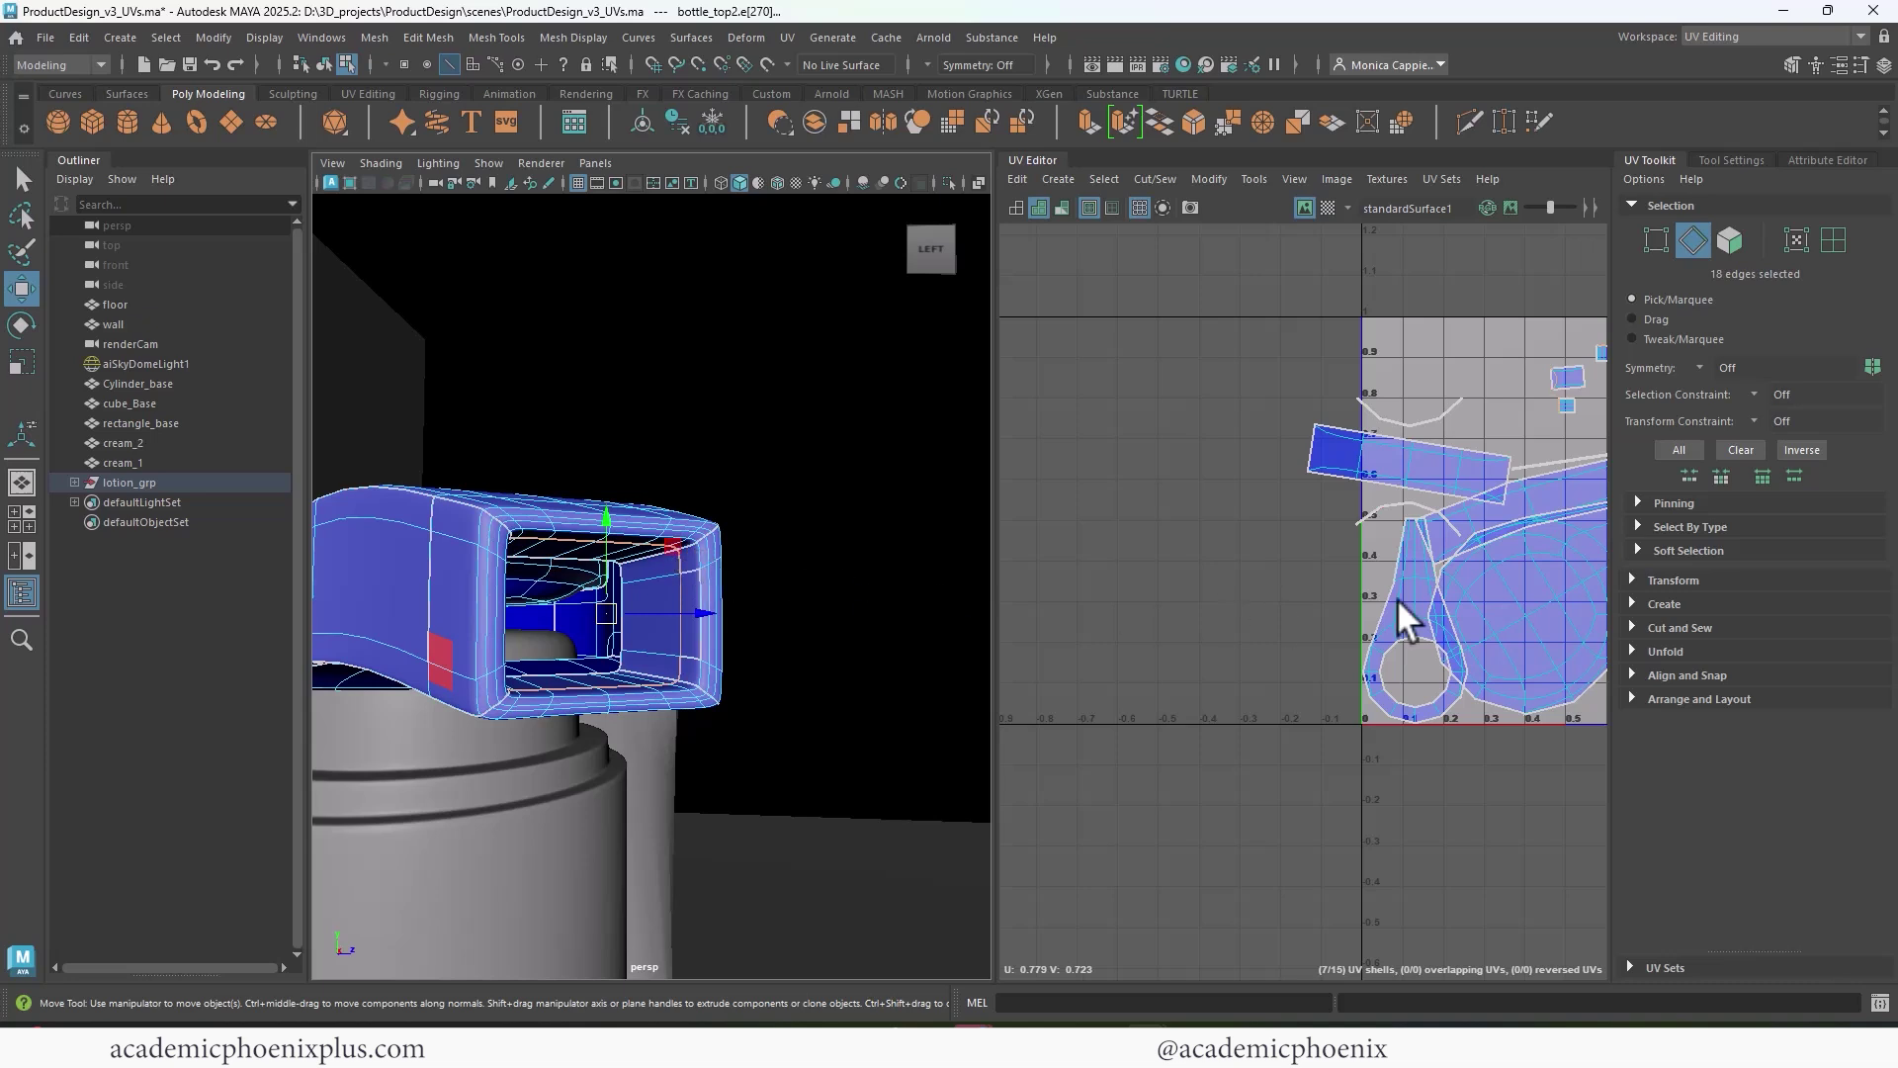
shift+right_drag(1509, 468, 1493, 526)
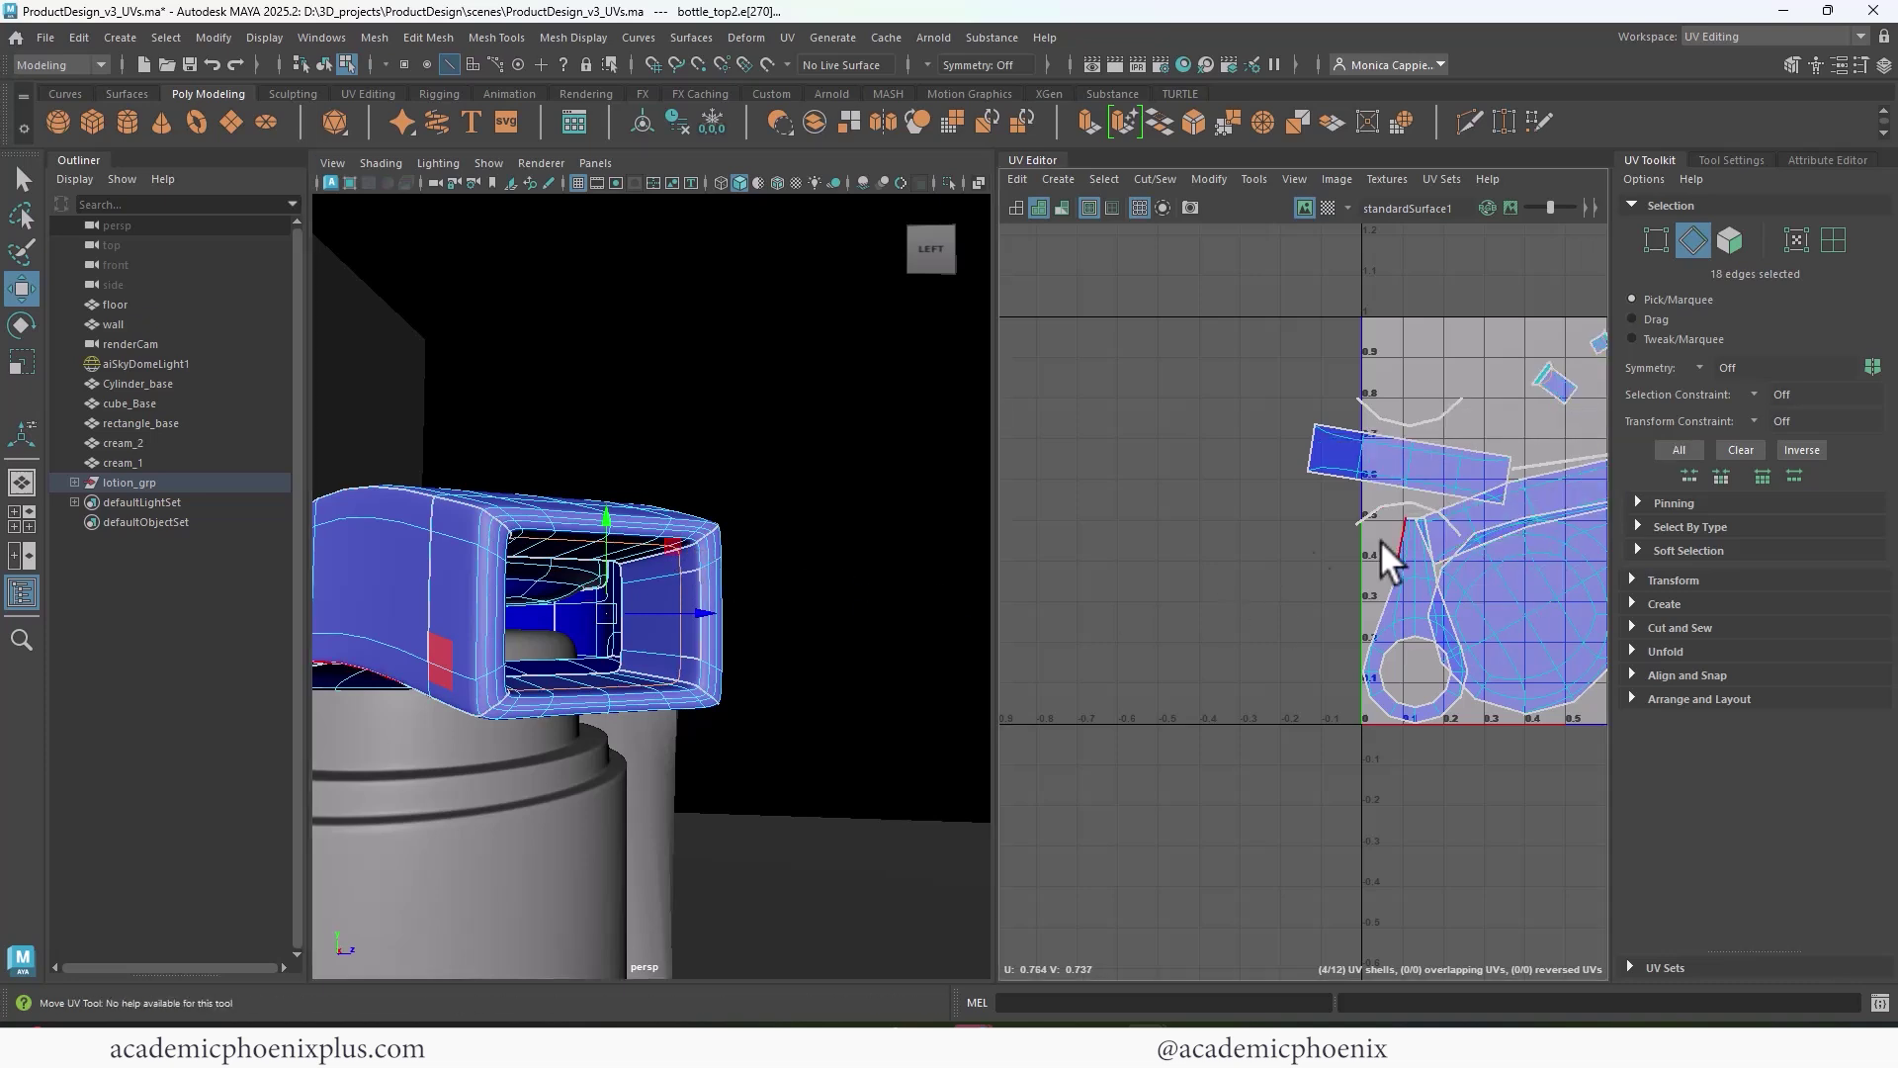
- Sew three remaining short seam edges on the opposite inner side of the nozzle's opening
click(699, 657)
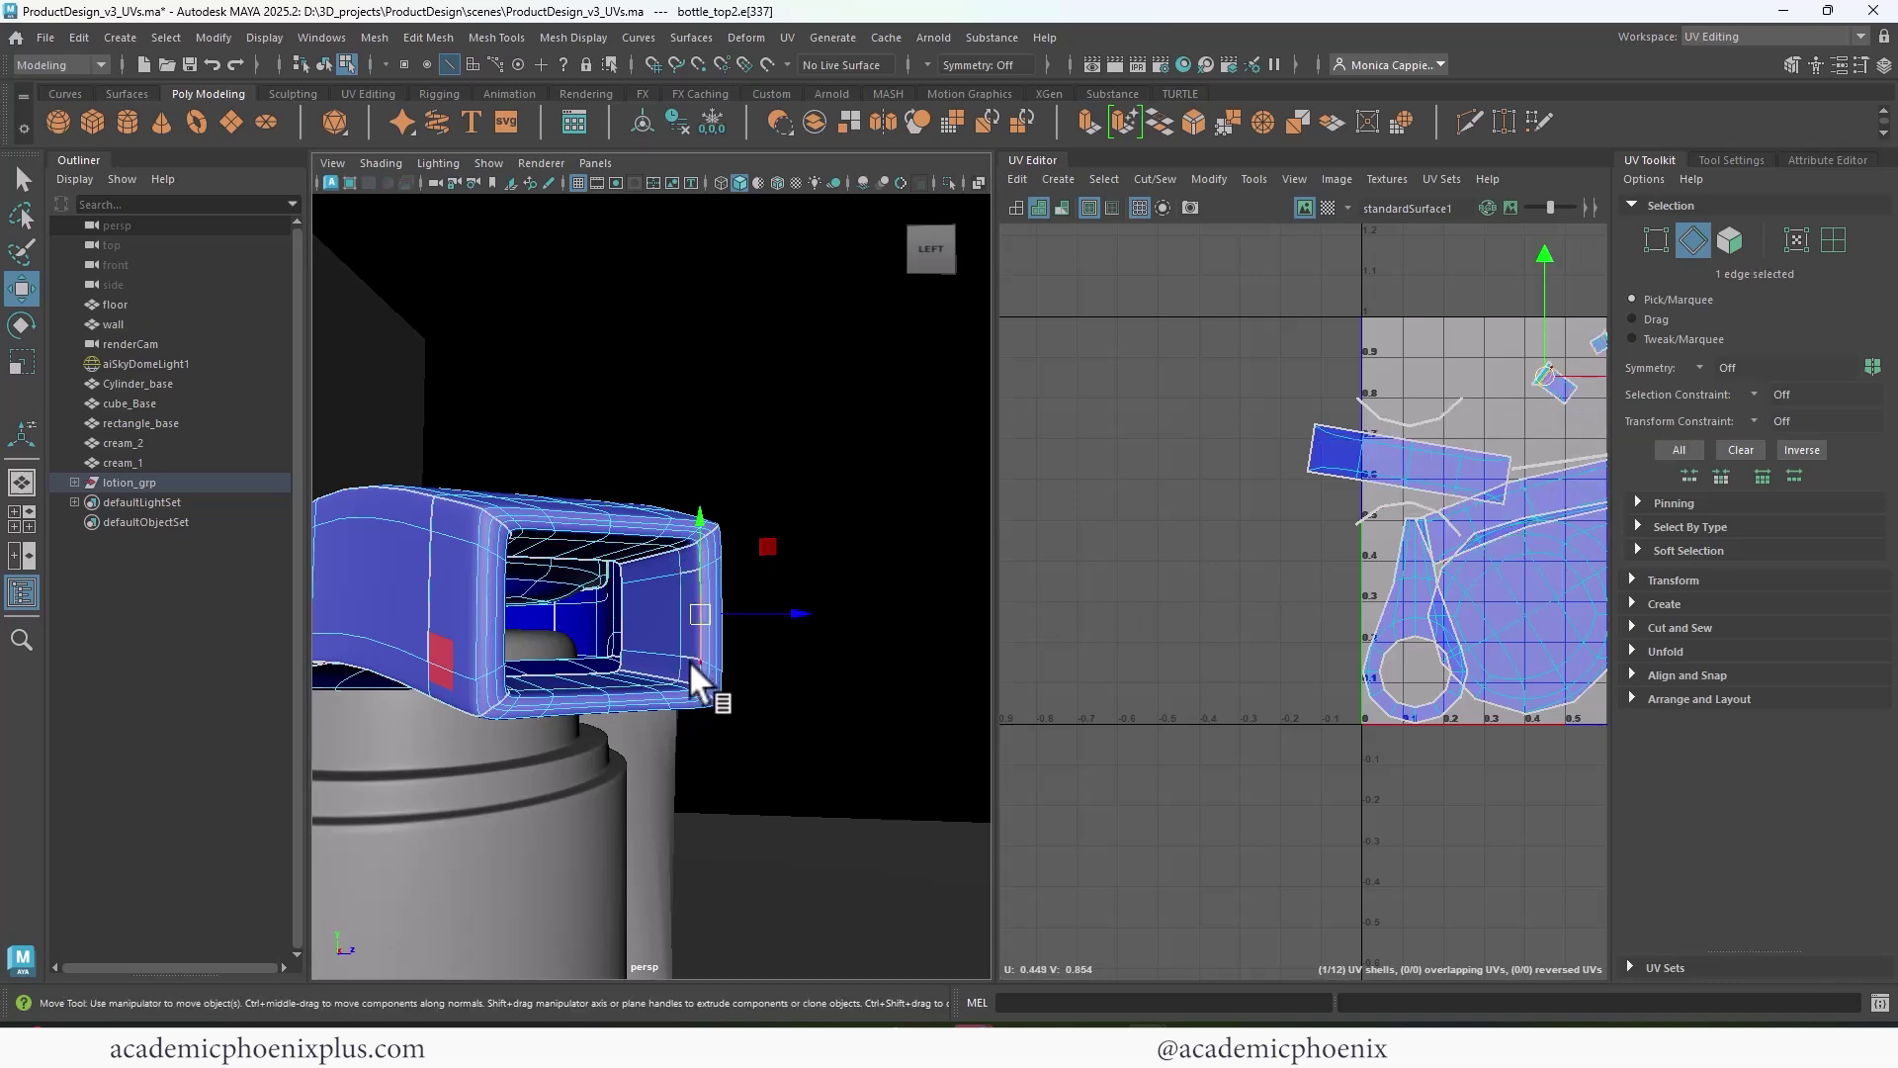
shift+click(685, 652)
key(q)
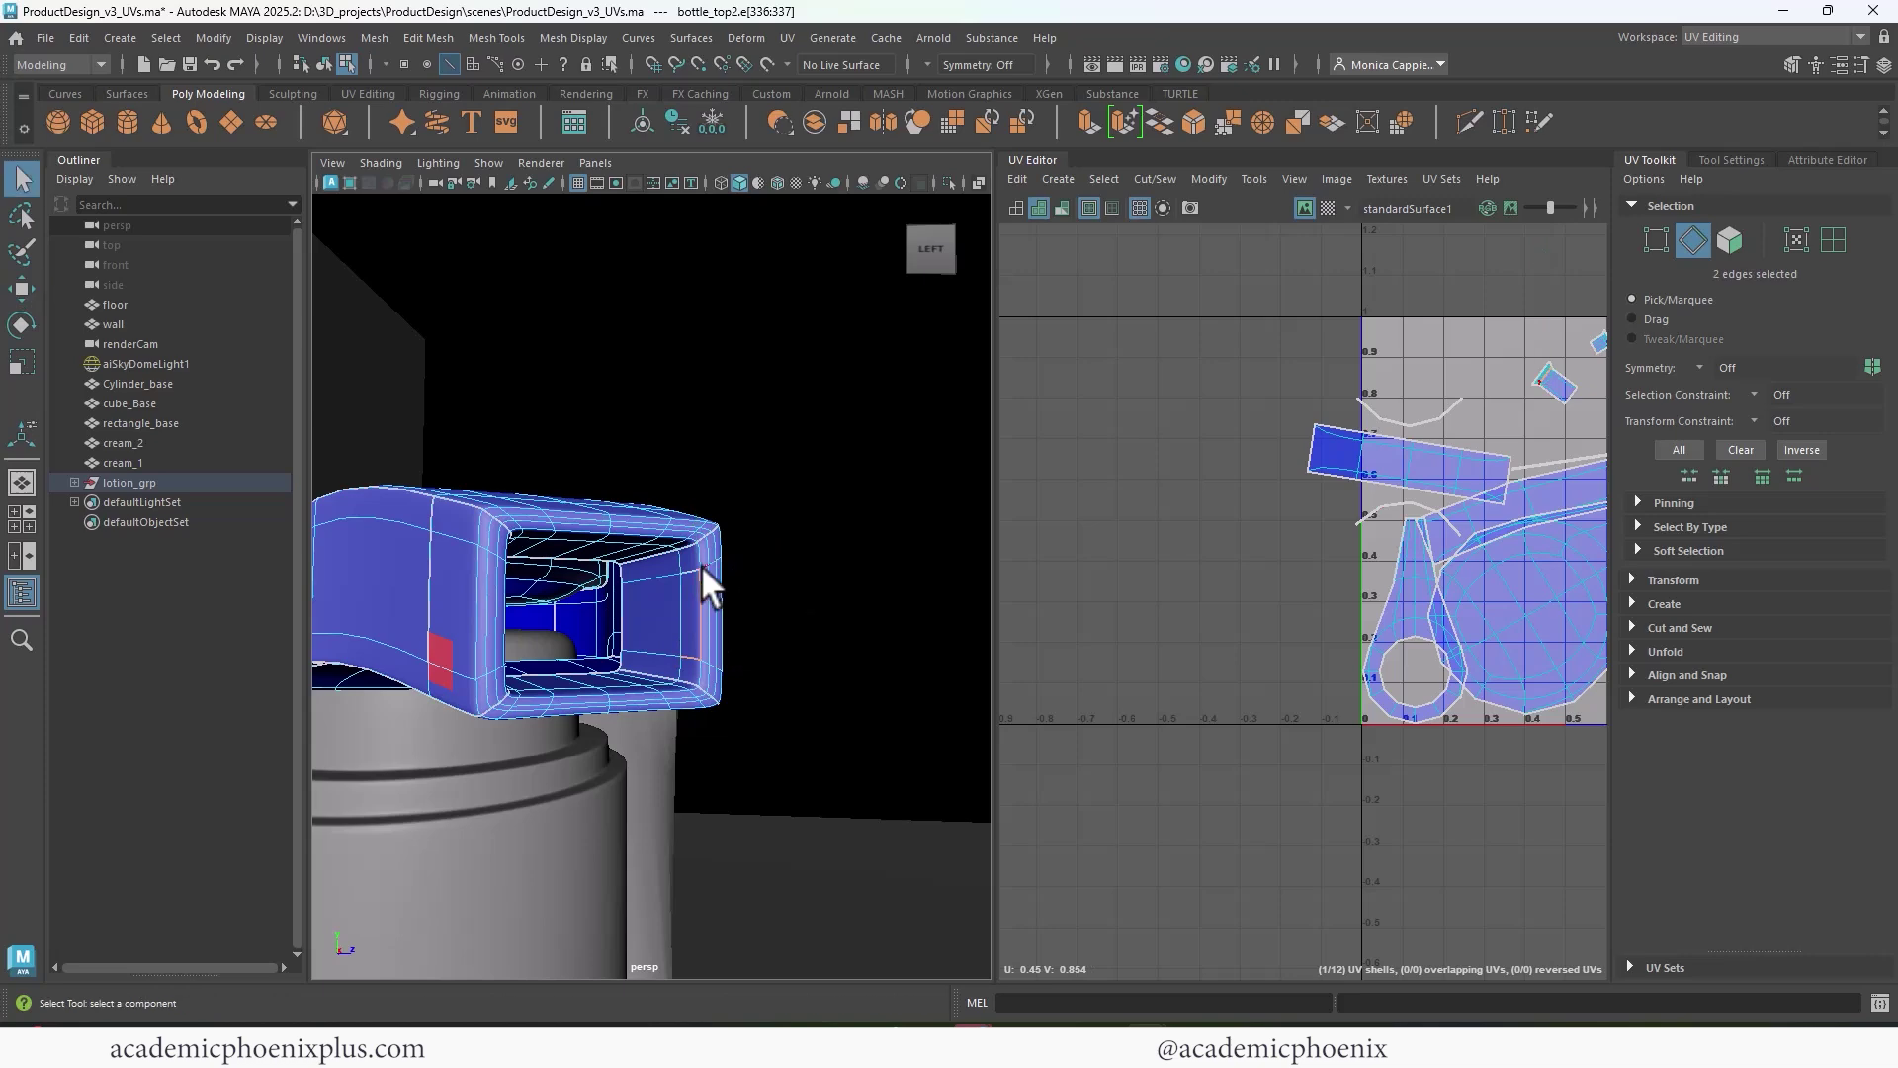
shift+click(691, 567)
shift+right_drag(1451, 571, 1428, 626)
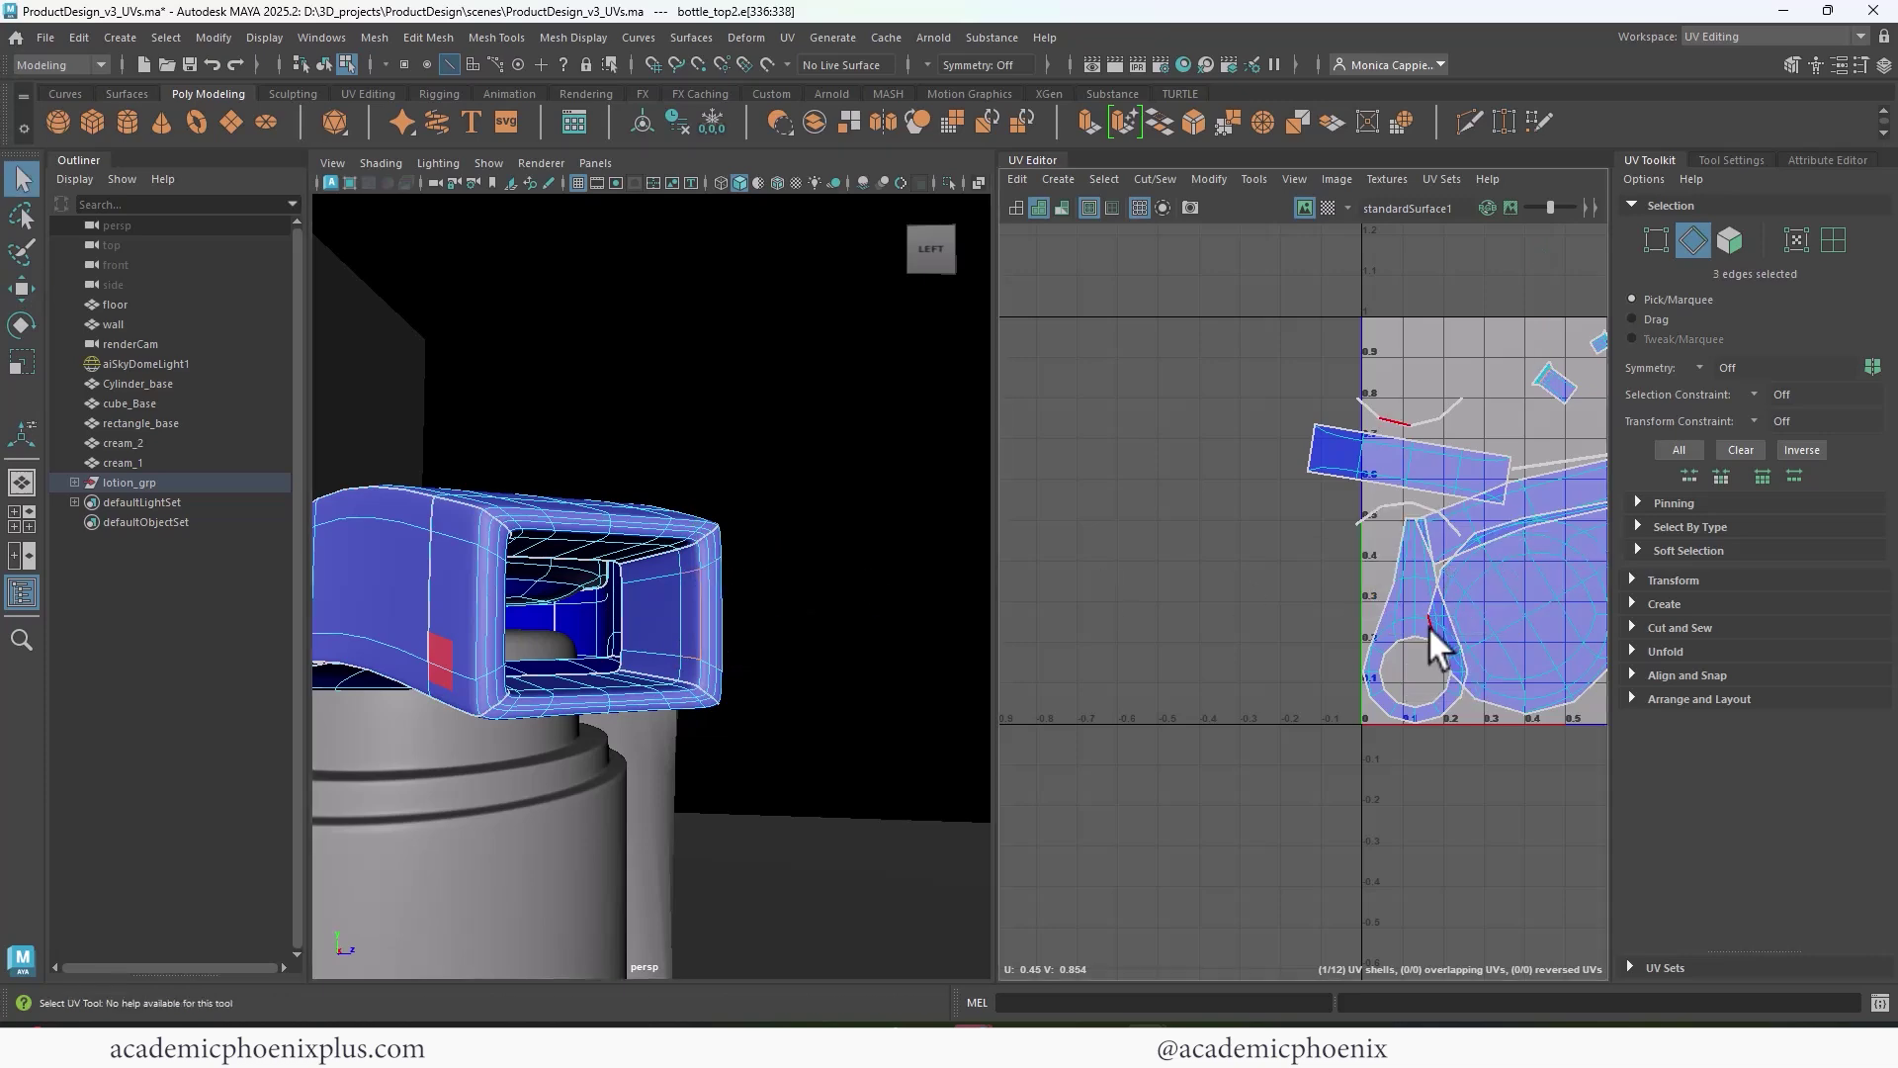
- Select the four seam edges crossing the middle of the nozzle's top and sew them together
alt+right_drag(957, 633, 737, 618)
alt+middle_drag(736, 618, 759, 590)
mouse_move(756, 585)
alt+mouse_down()
mouse_move(614, 597)
mouse_move(636, 623)
mouse_move(627, 602)
mouse_move(602, 619)
alt+mouse_up()
alt+right_drag(602, 619, 741, 615)
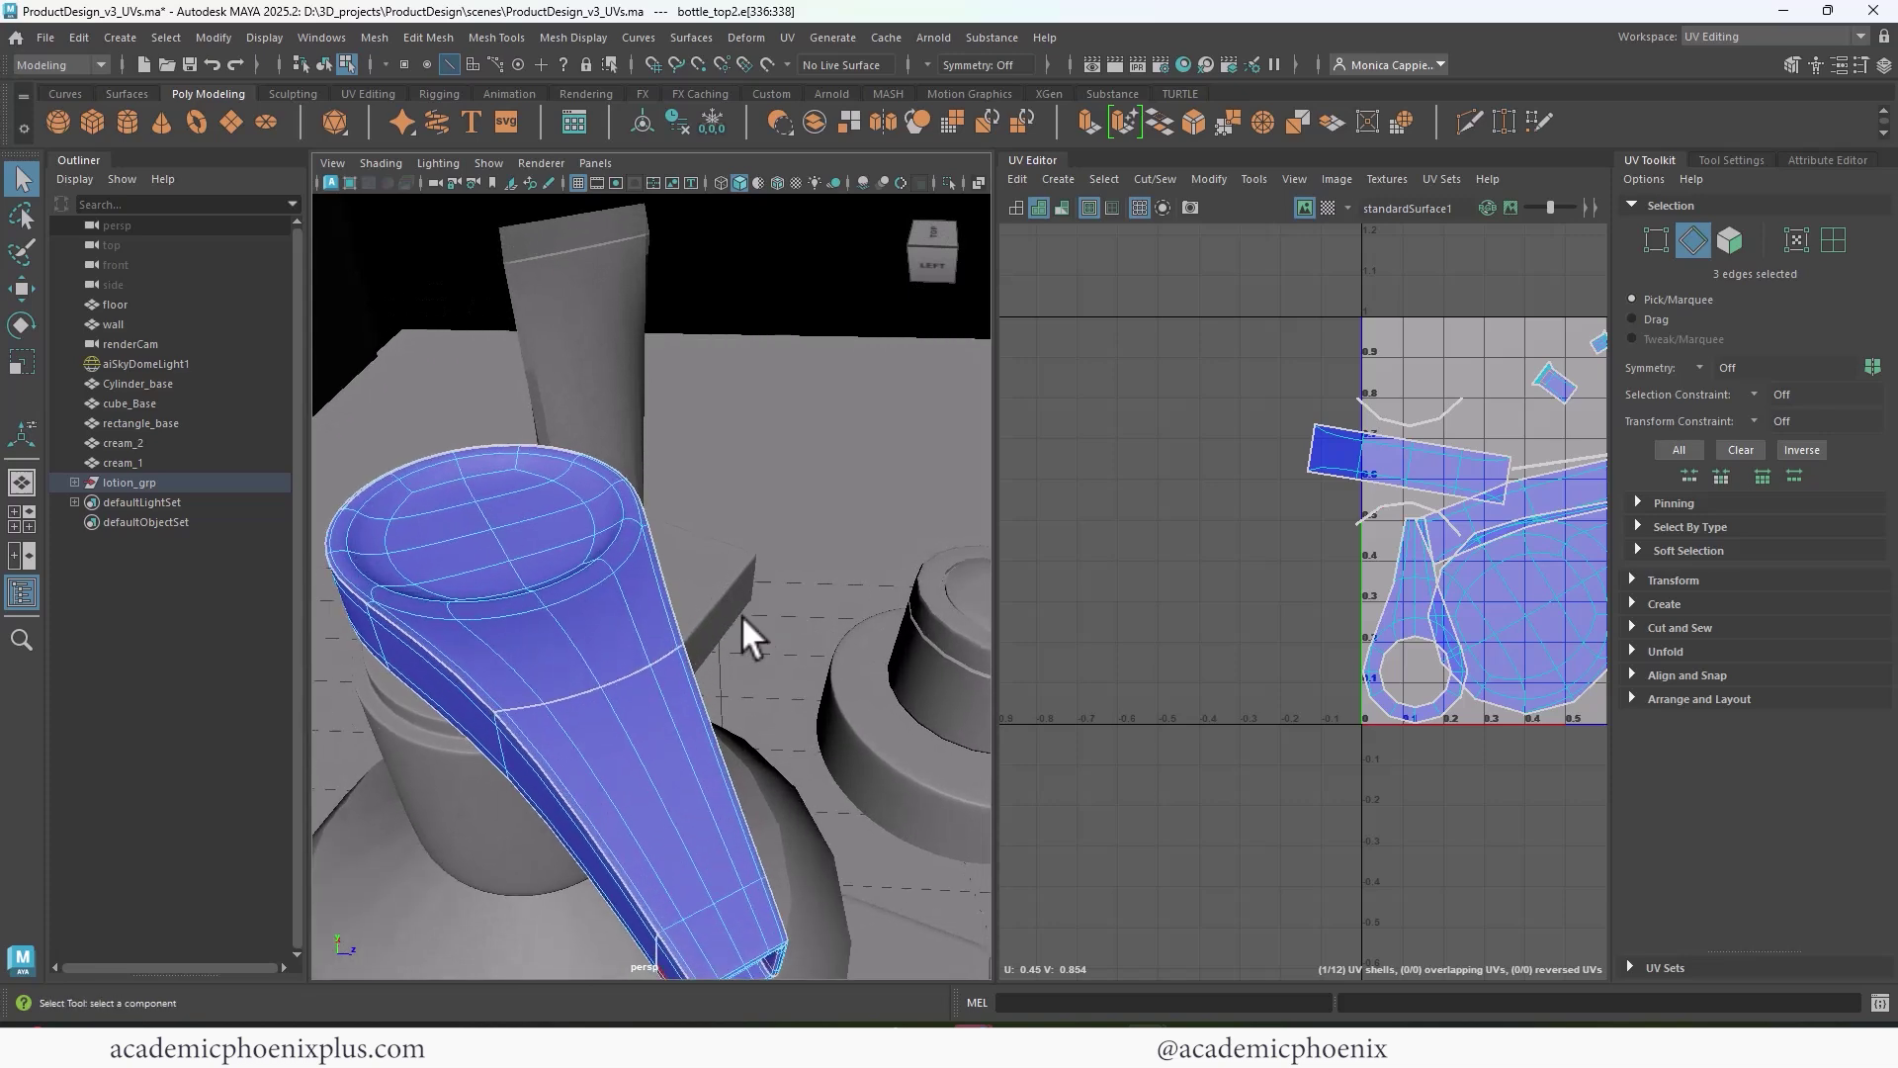
shift+click(514, 701)
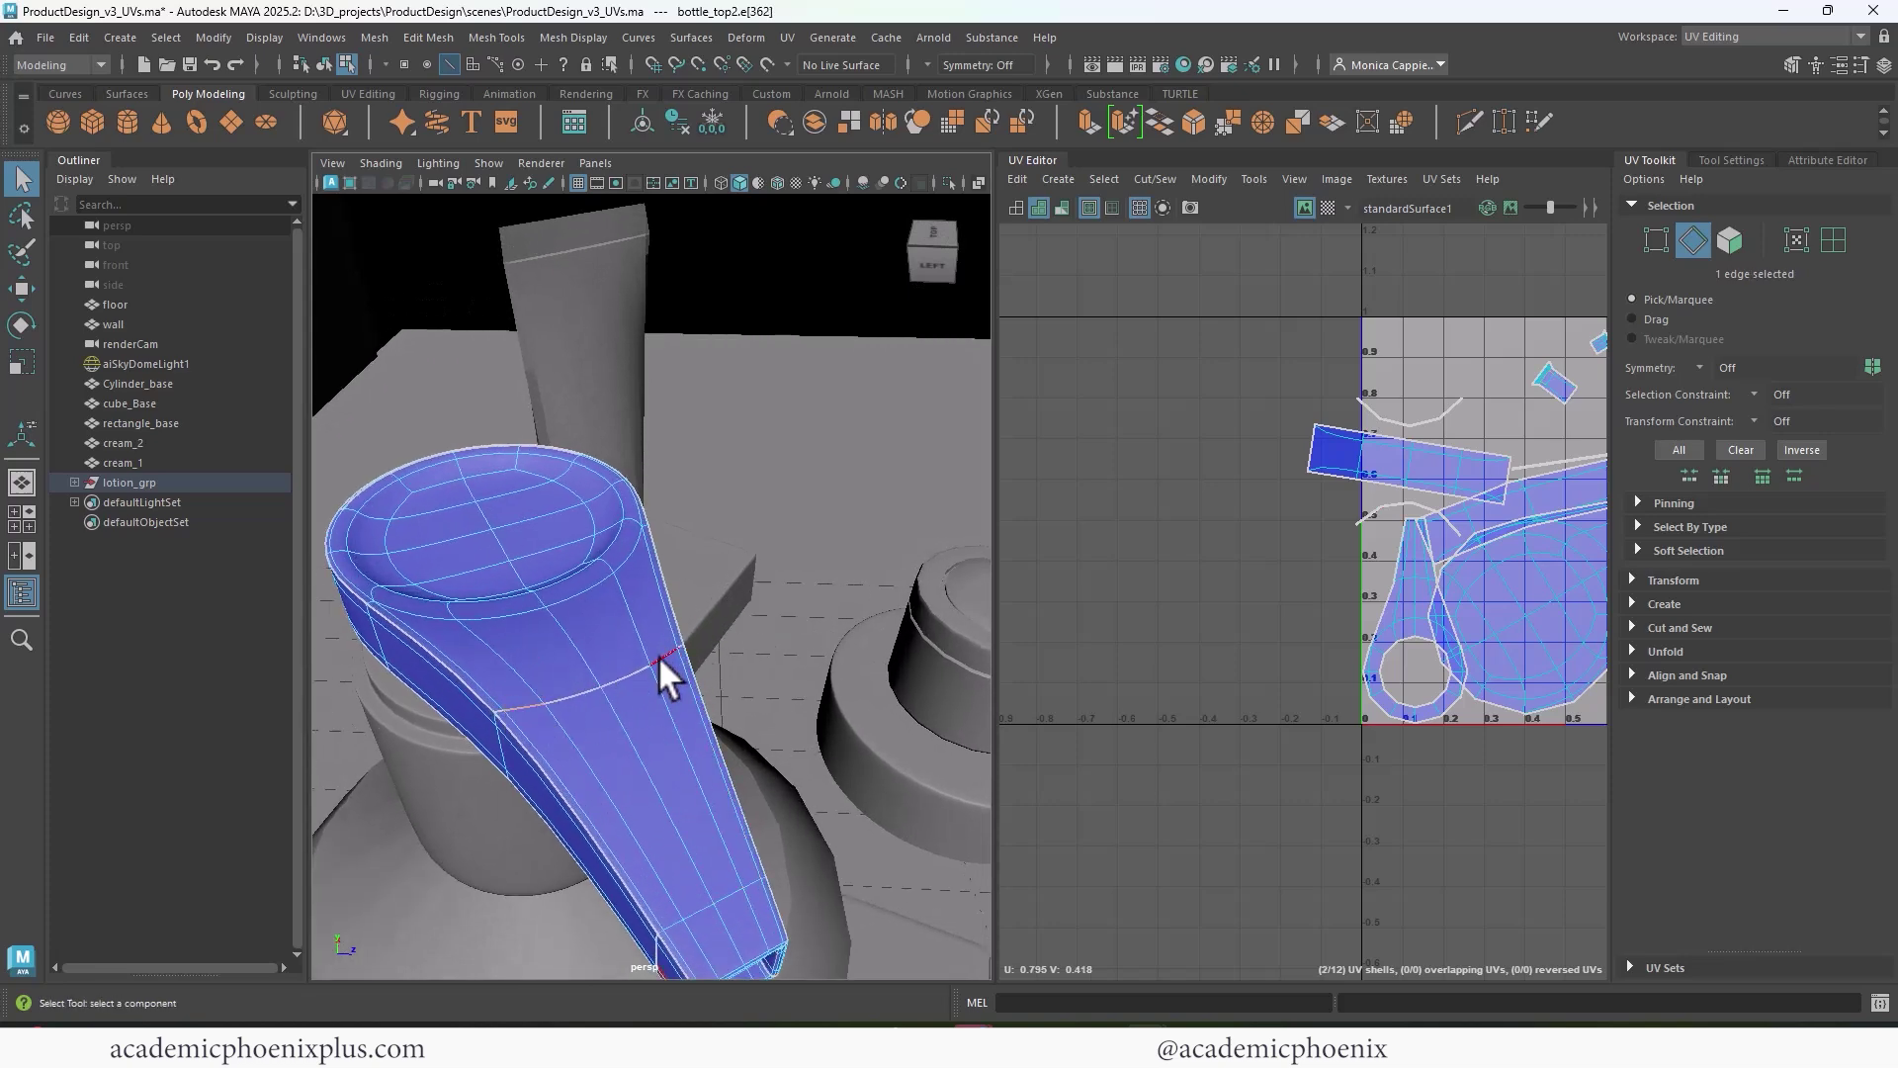
shift+right_drag(1408, 615, 1404, 625)
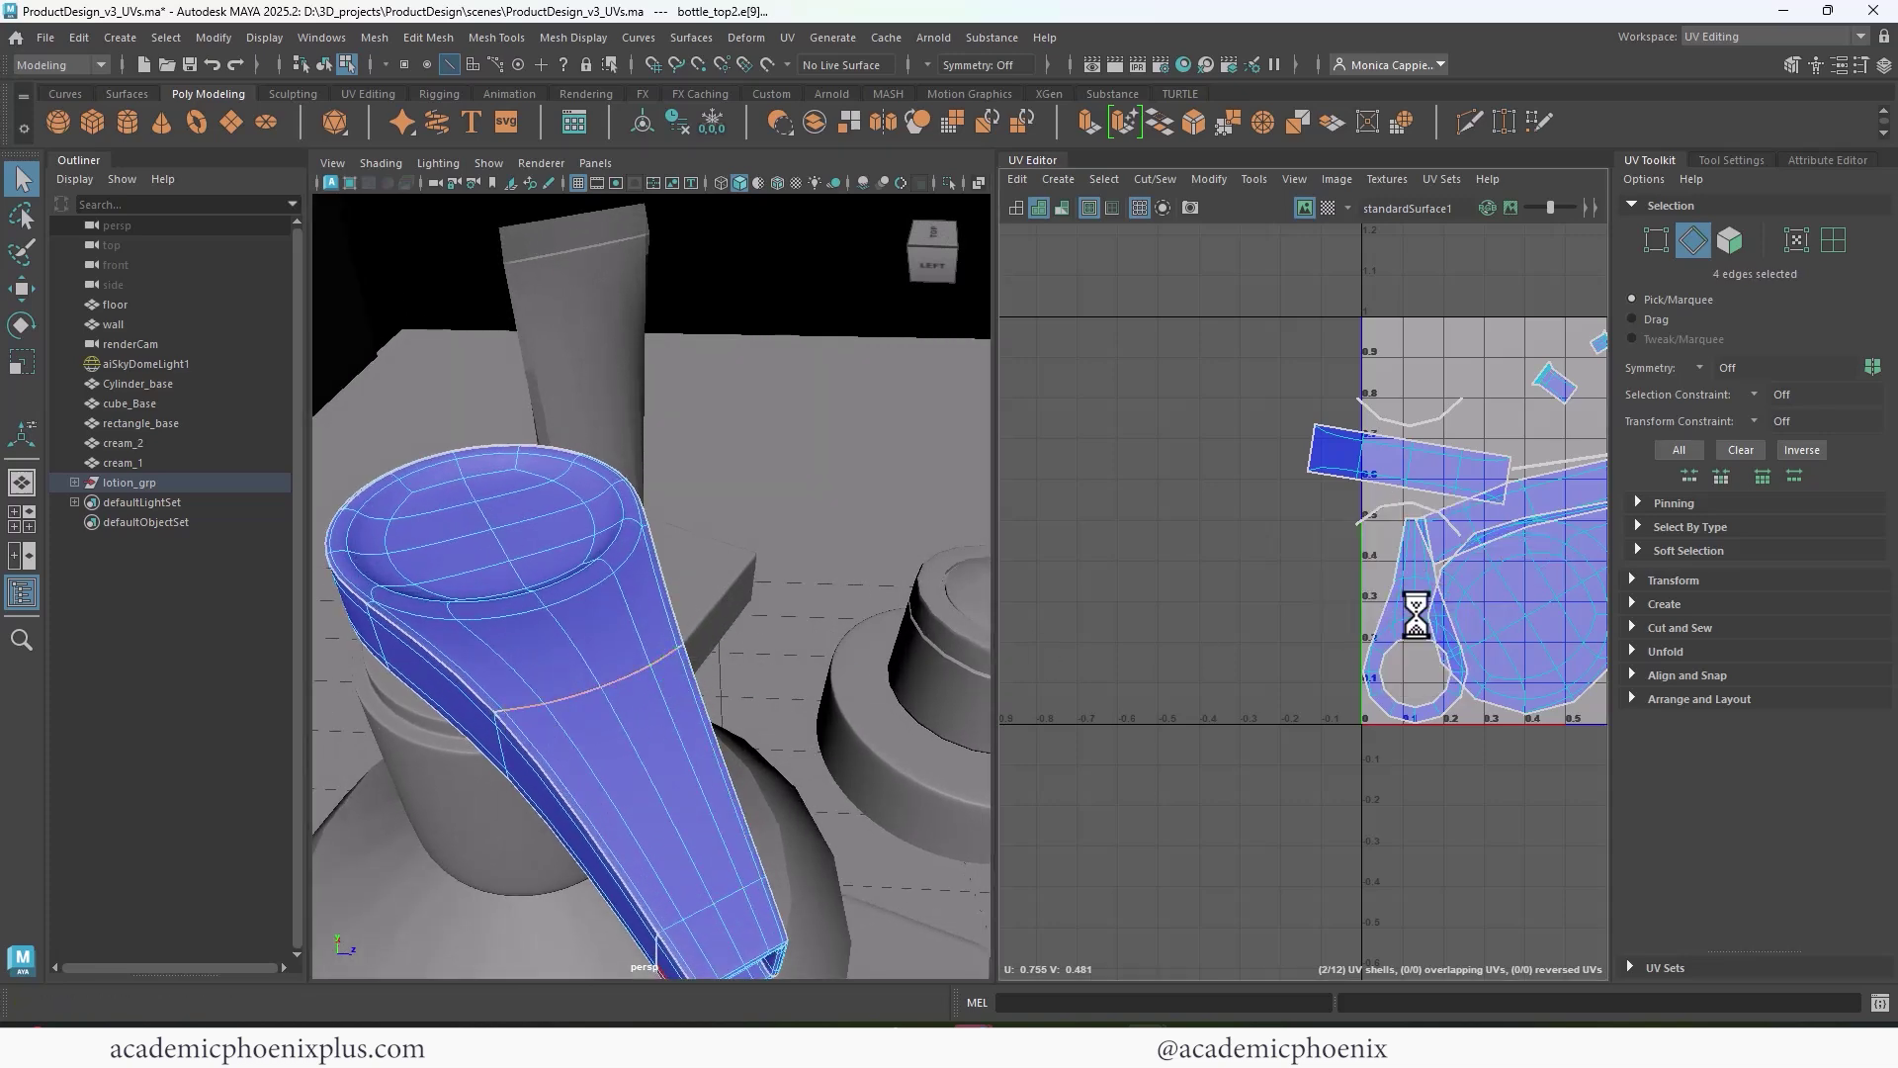
- Select the two seam edges at either end of the nozzle's middle top seam and sew them
alt+right_drag(664, 689, 704, 682)
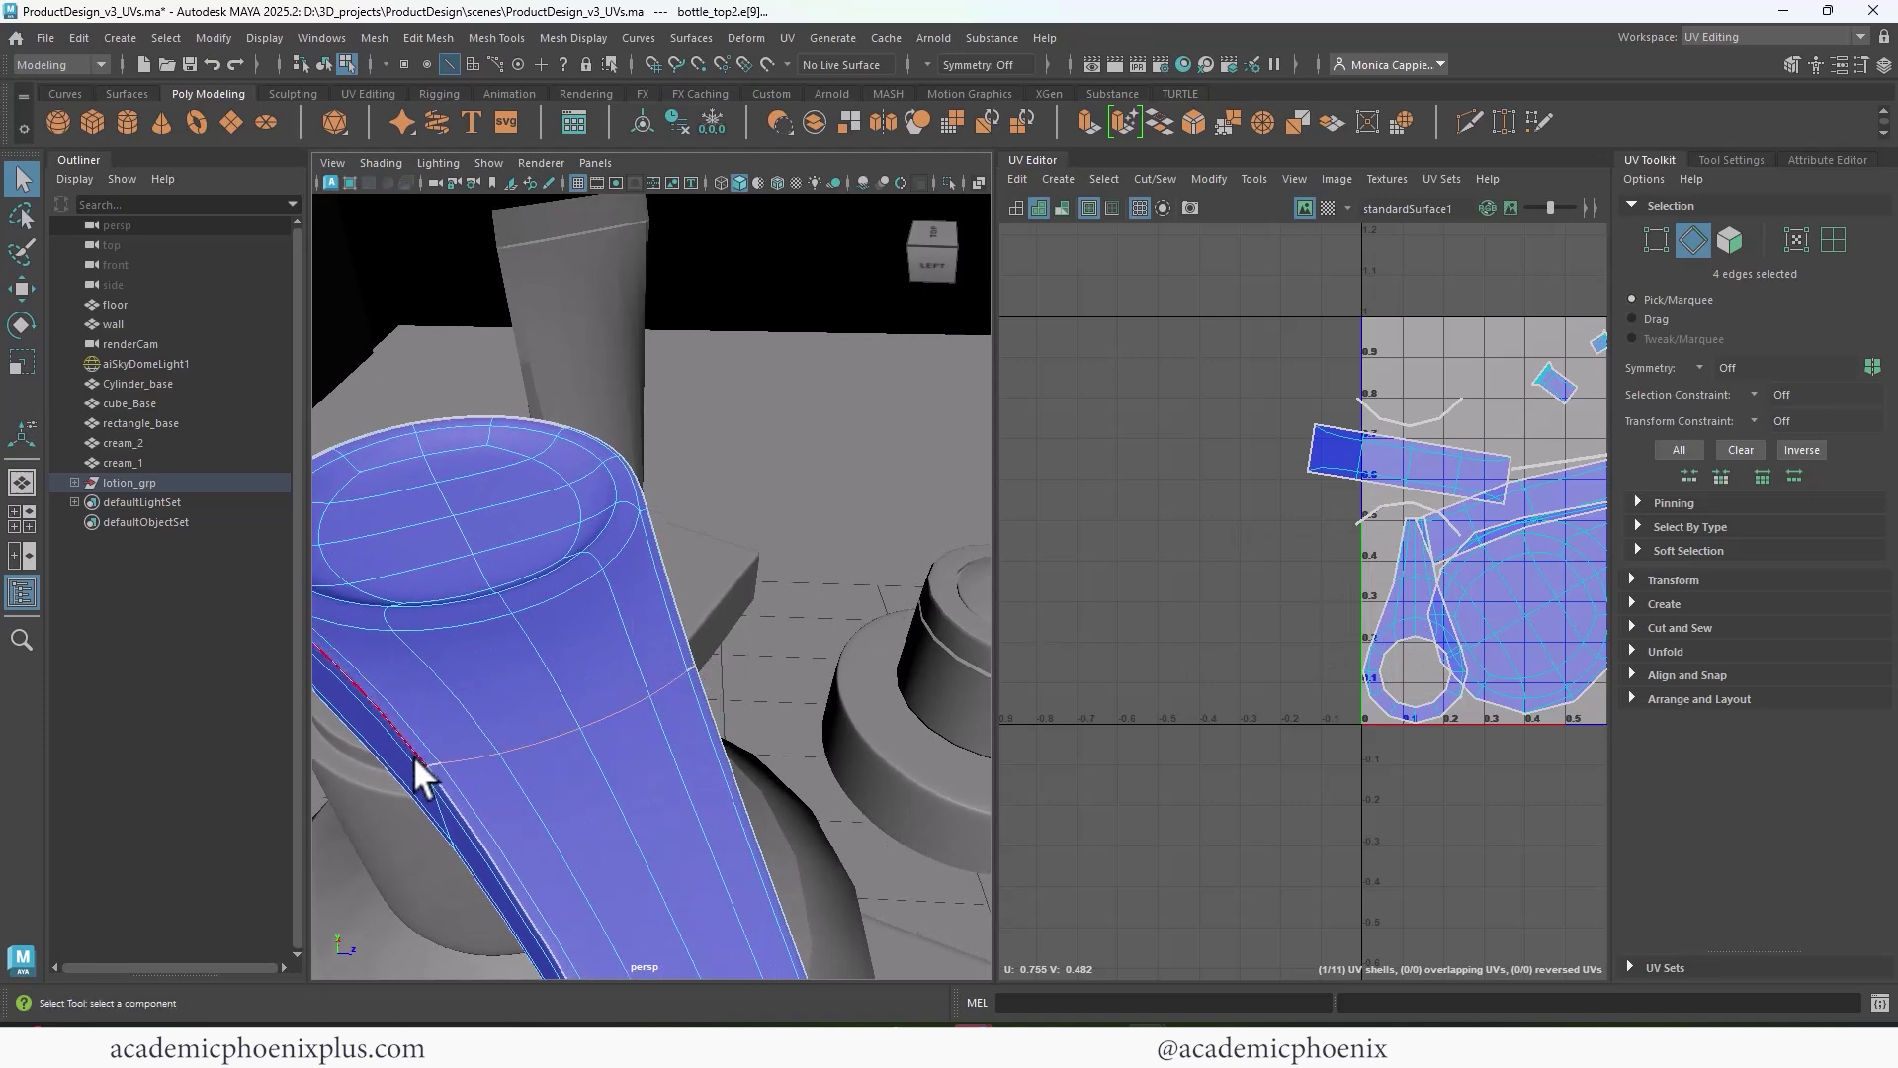
click(433, 761)
alt+drag(566, 751, 785, 698)
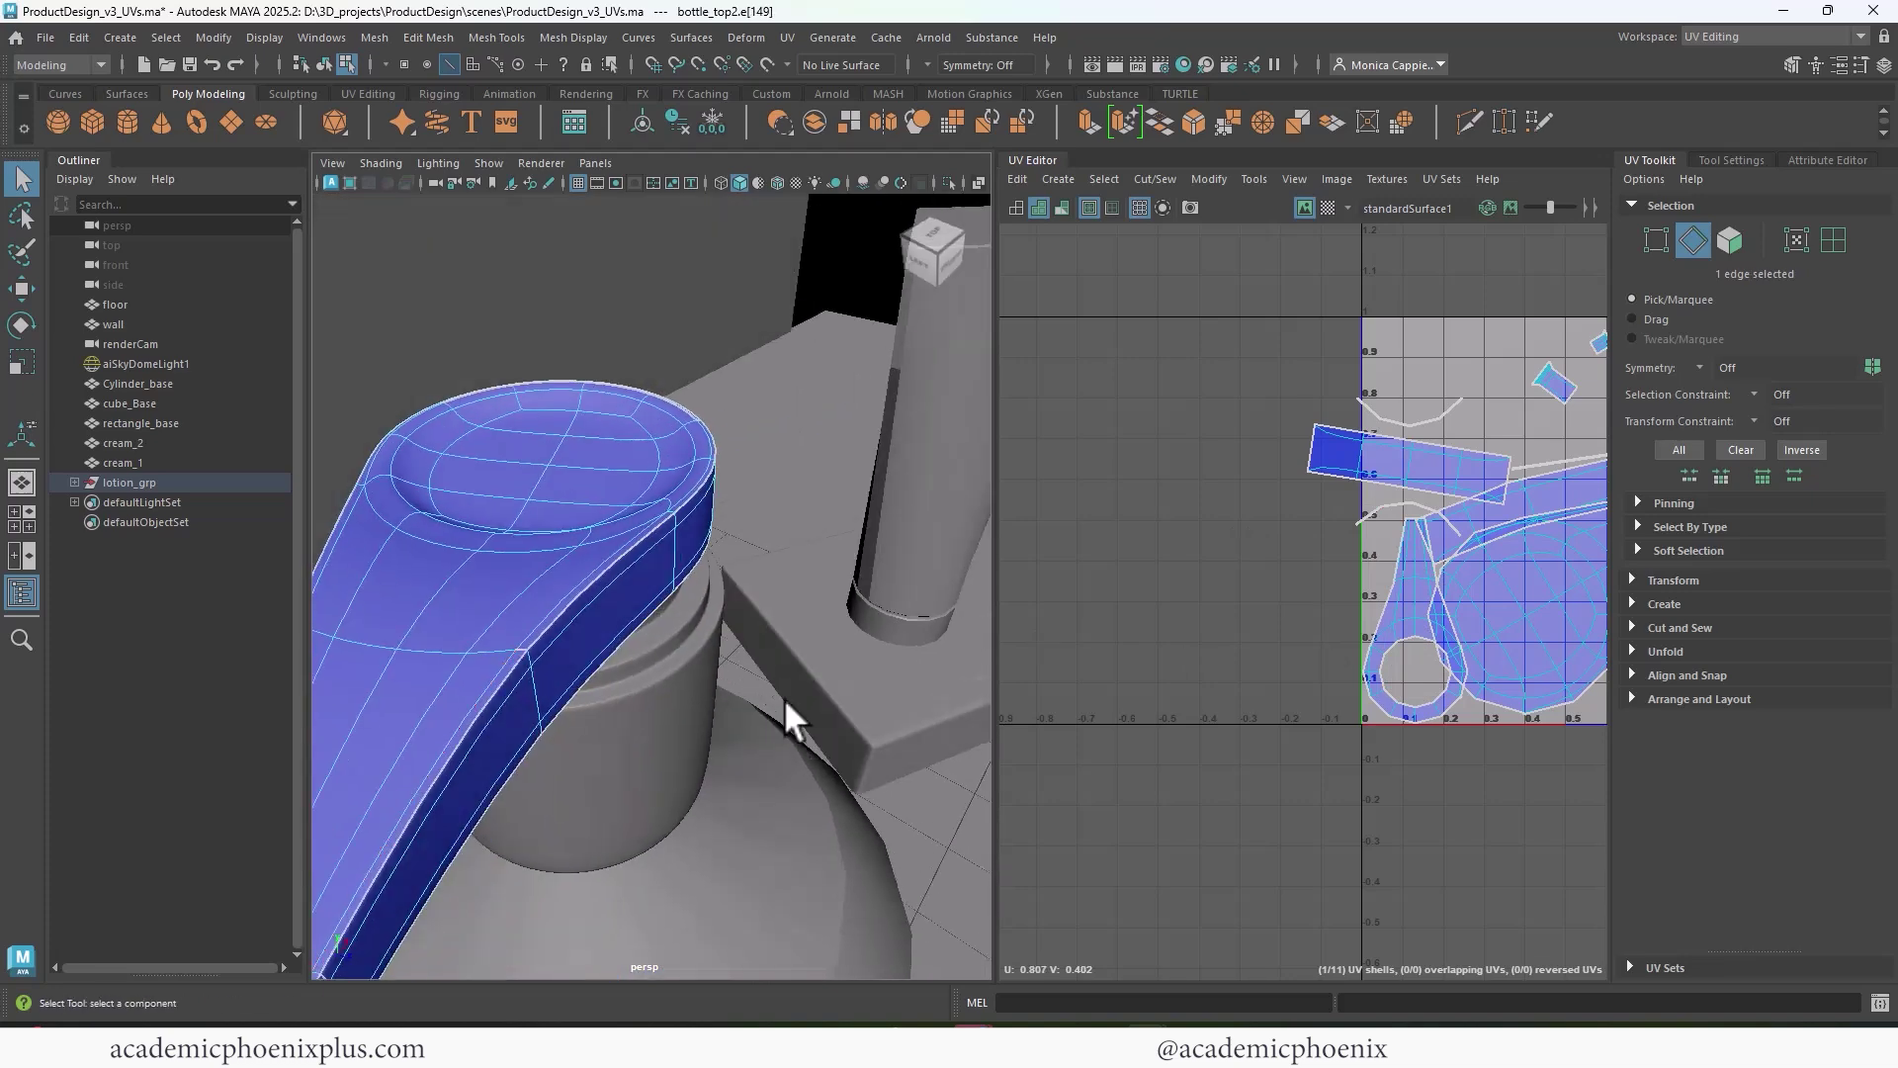
shift+click(521, 643)
shift+right_drag(1505, 609, 1576, 636)
scroll(1542, 623, down, 1)
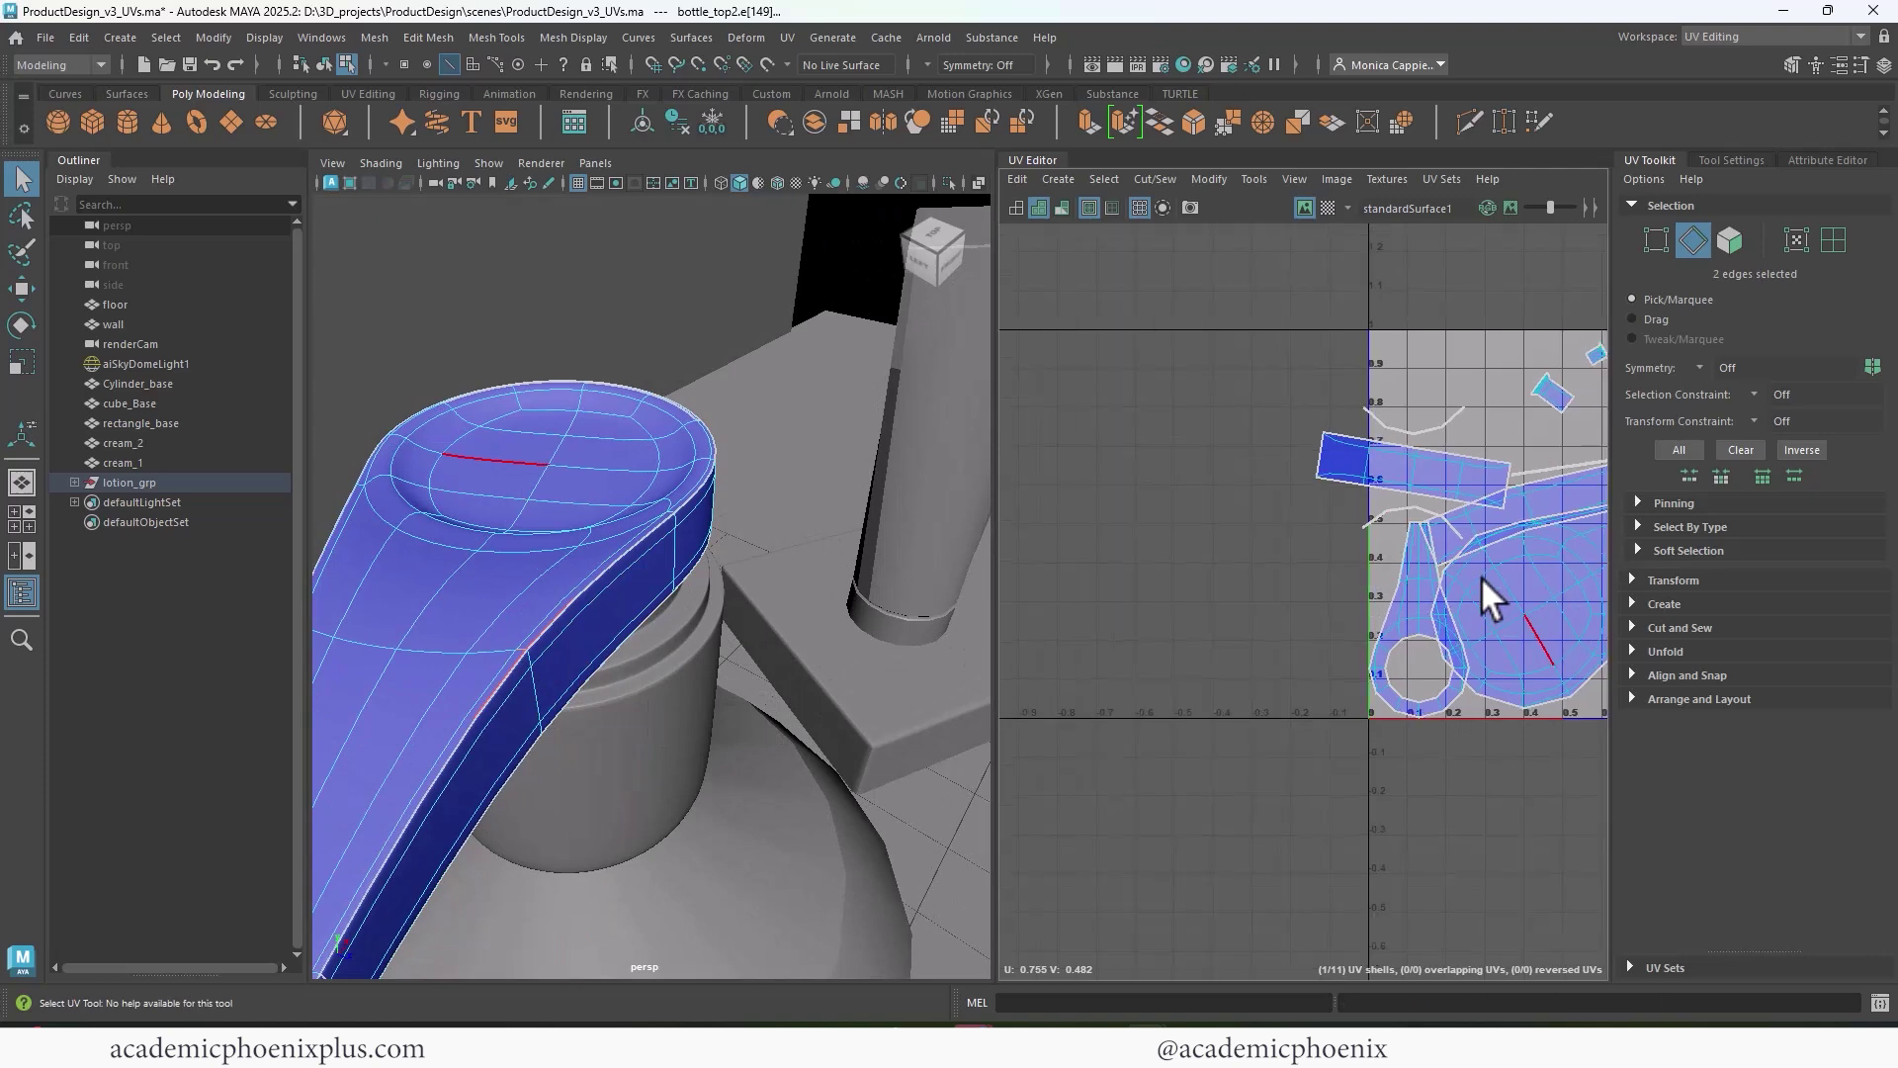
- Select the four edges of the thin curved strip along the top rim of the nozzle's round head and sew them
click(1401, 426)
alt+drag(764, 501, 555, 491)
alt+middle_drag(555, 492, 484, 558)
alt+right_drag(484, 557, 636, 568)
alt+middle_drag(636, 568, 674, 551)
click(480, 639)
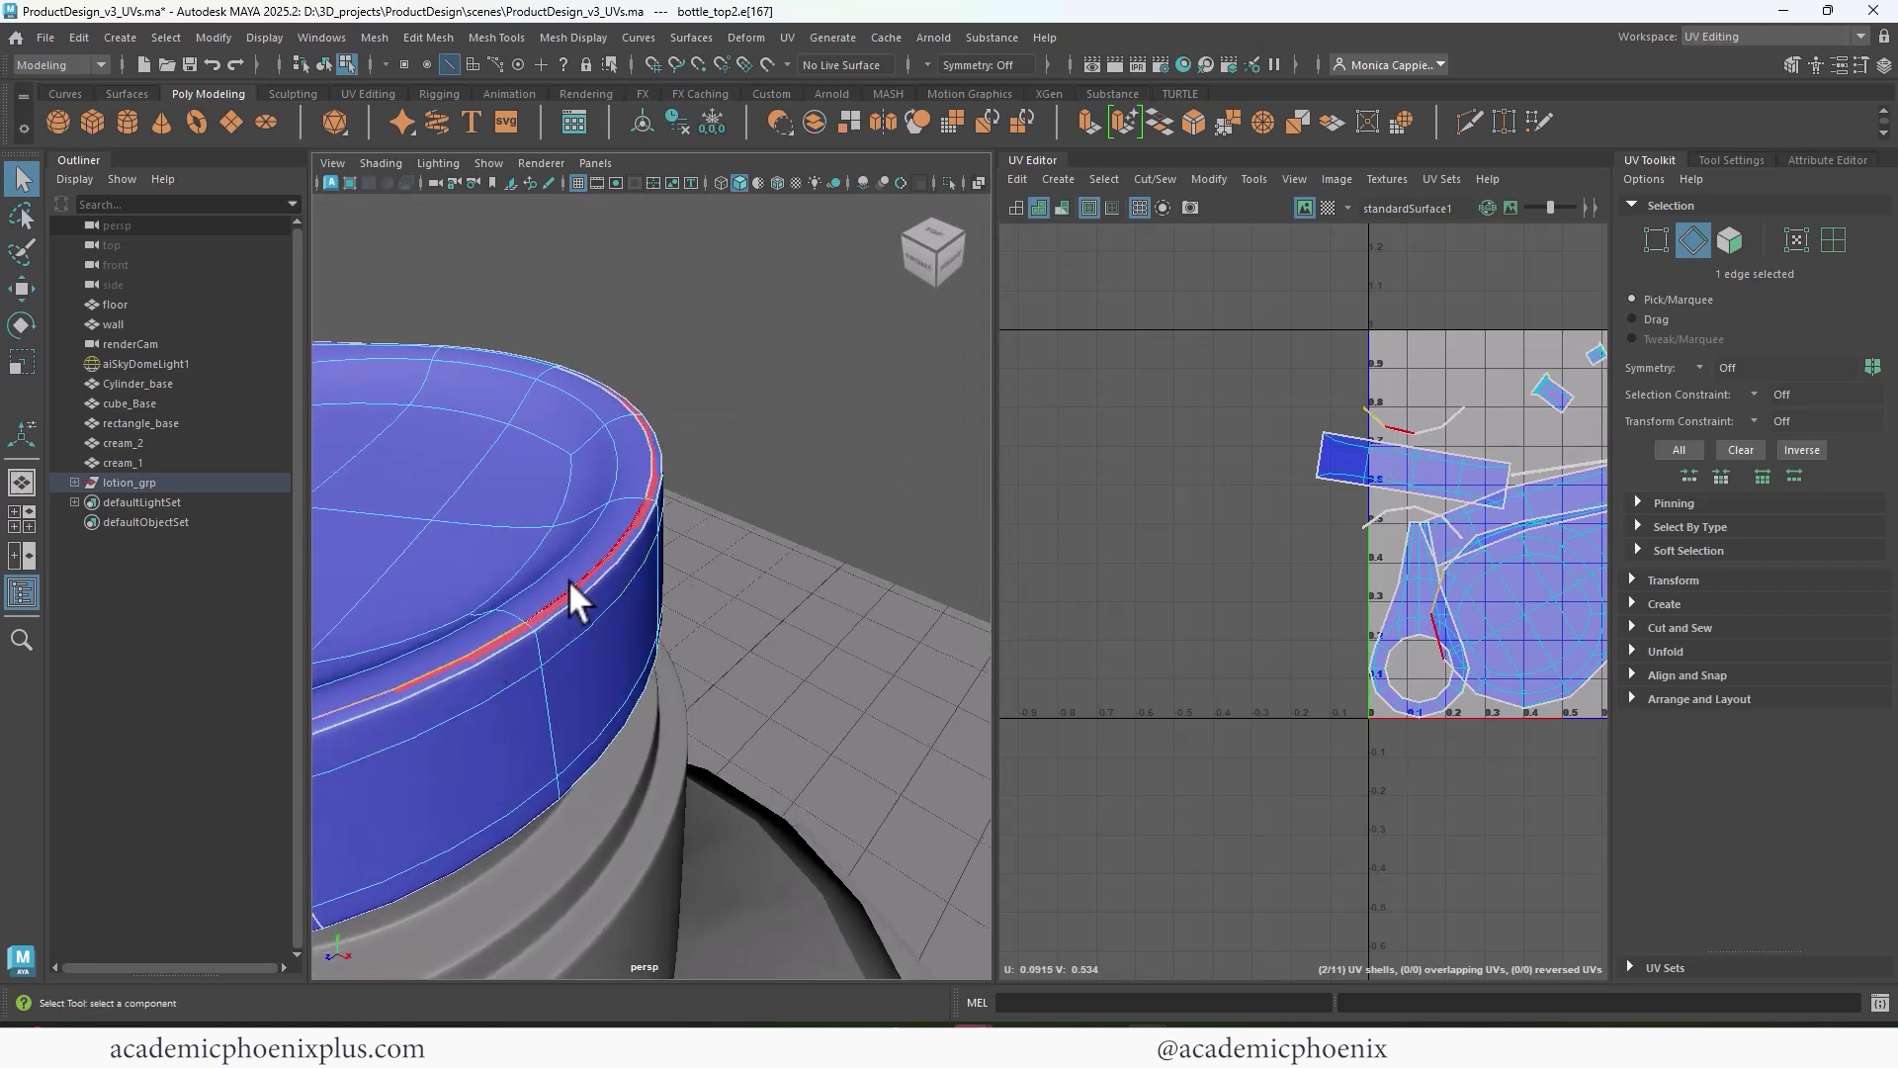
shift+click(568, 580)
shift+click(619, 392)
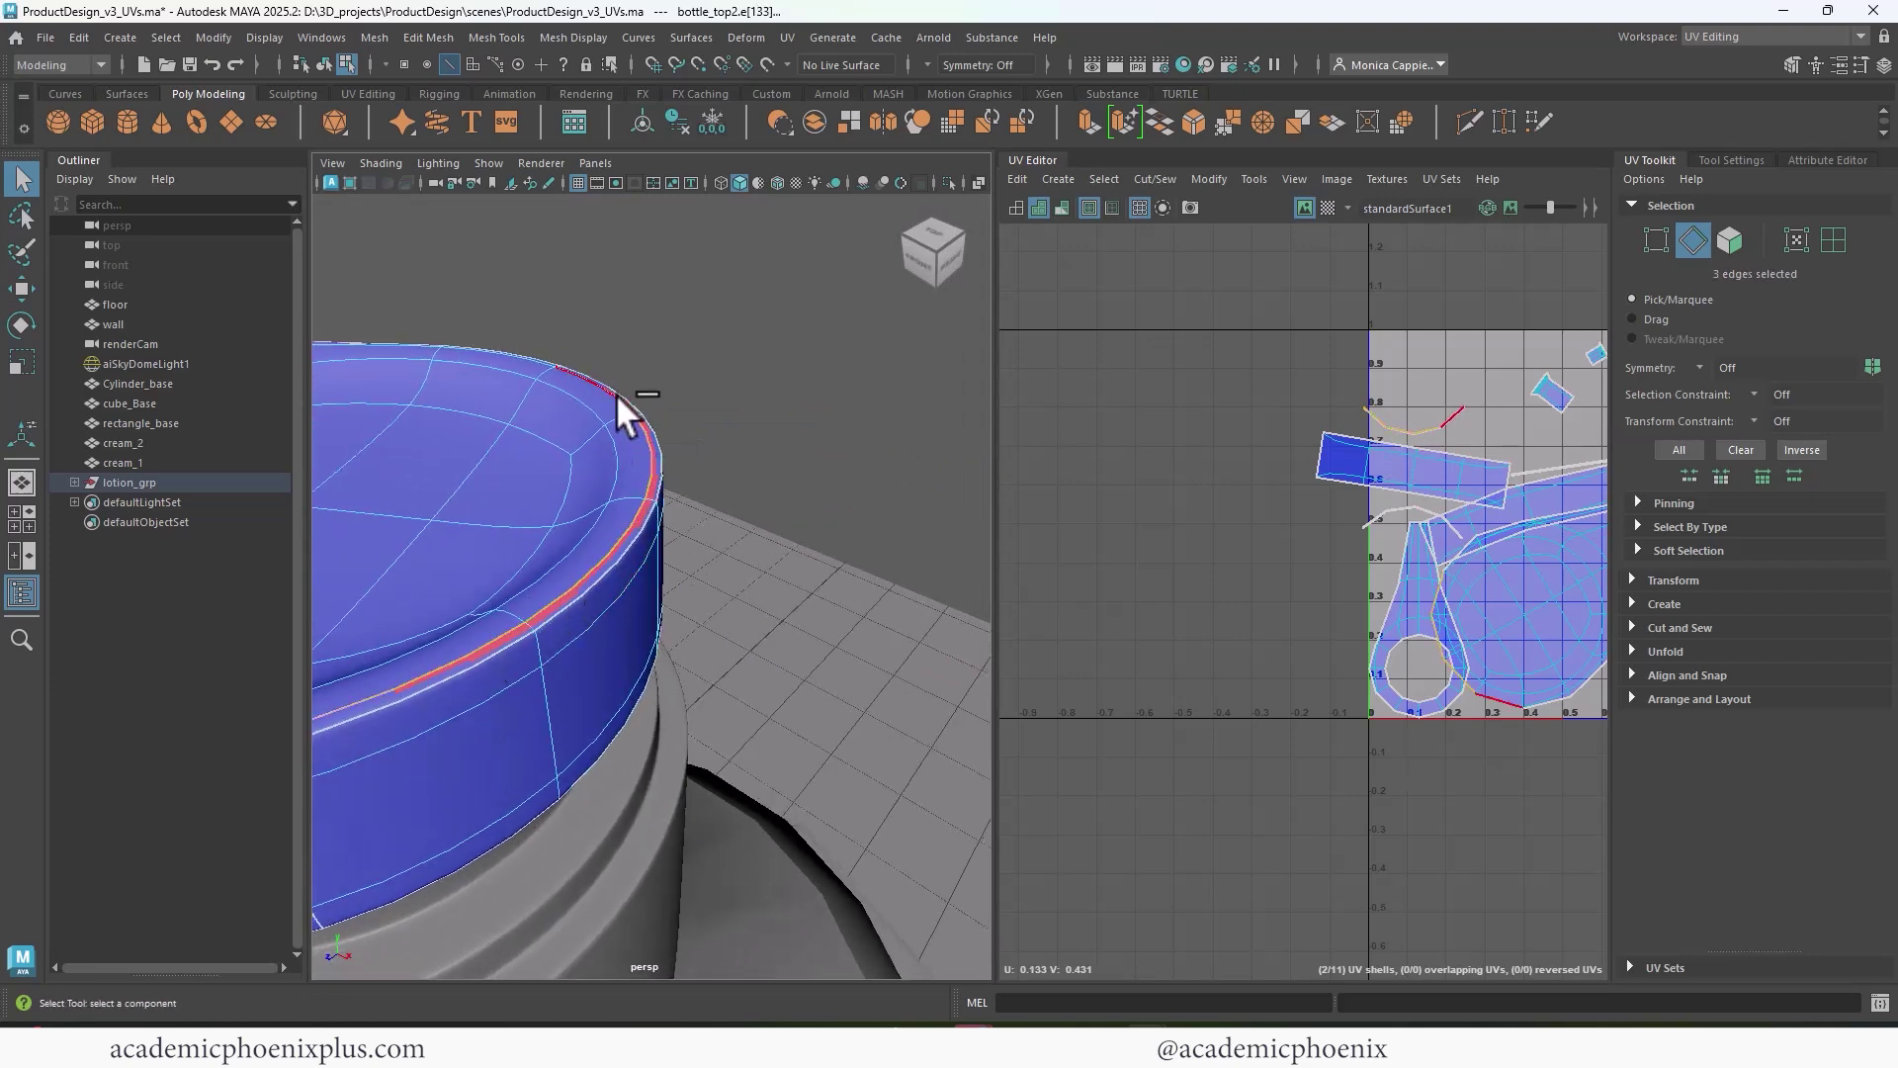
shift+click(615, 393)
shift+right_drag(1495, 566, 1485, 613)
- Sew the thin curved strip running along the underside rim of the nozzle's round head into the neighbouring shell
alt+middle_drag(708, 650, 771, 615)
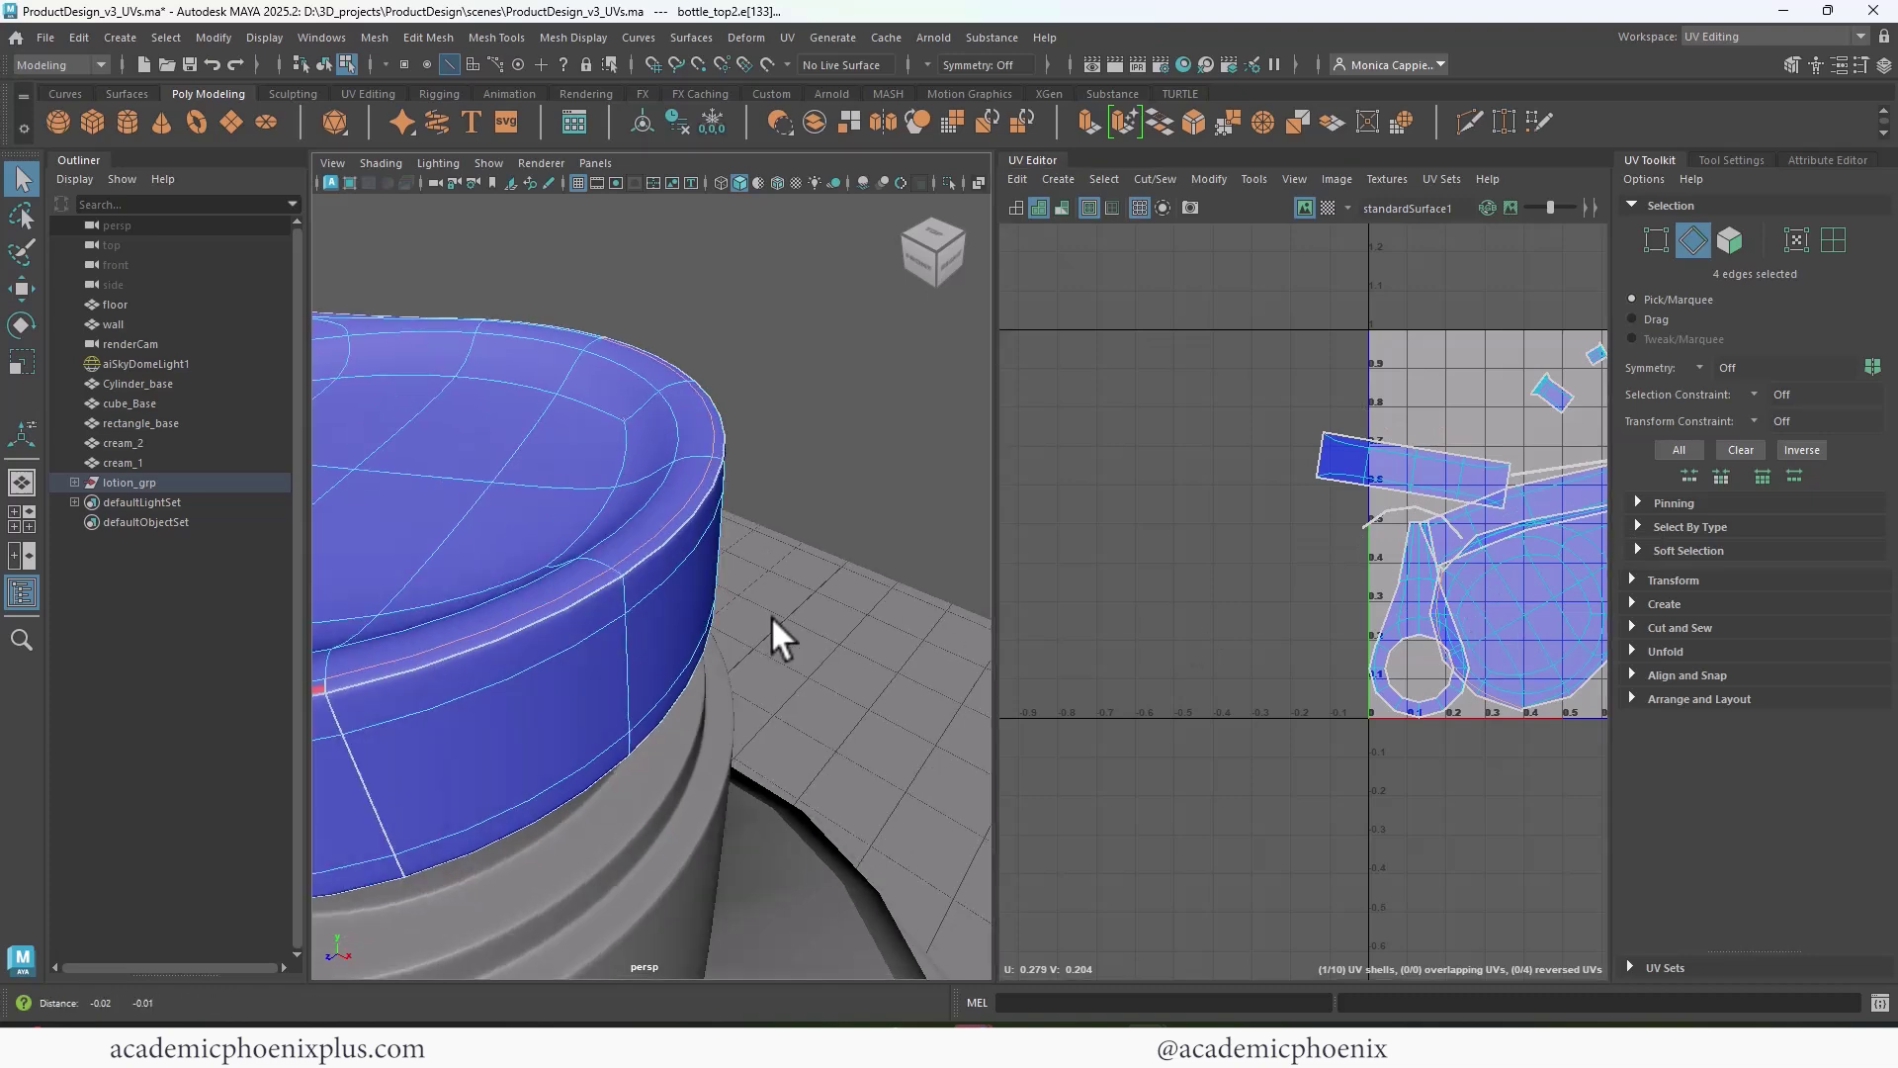
alt+drag(772, 615, 623, 454)
click(739, 621)
alt+drag(739, 621, 735, 633)
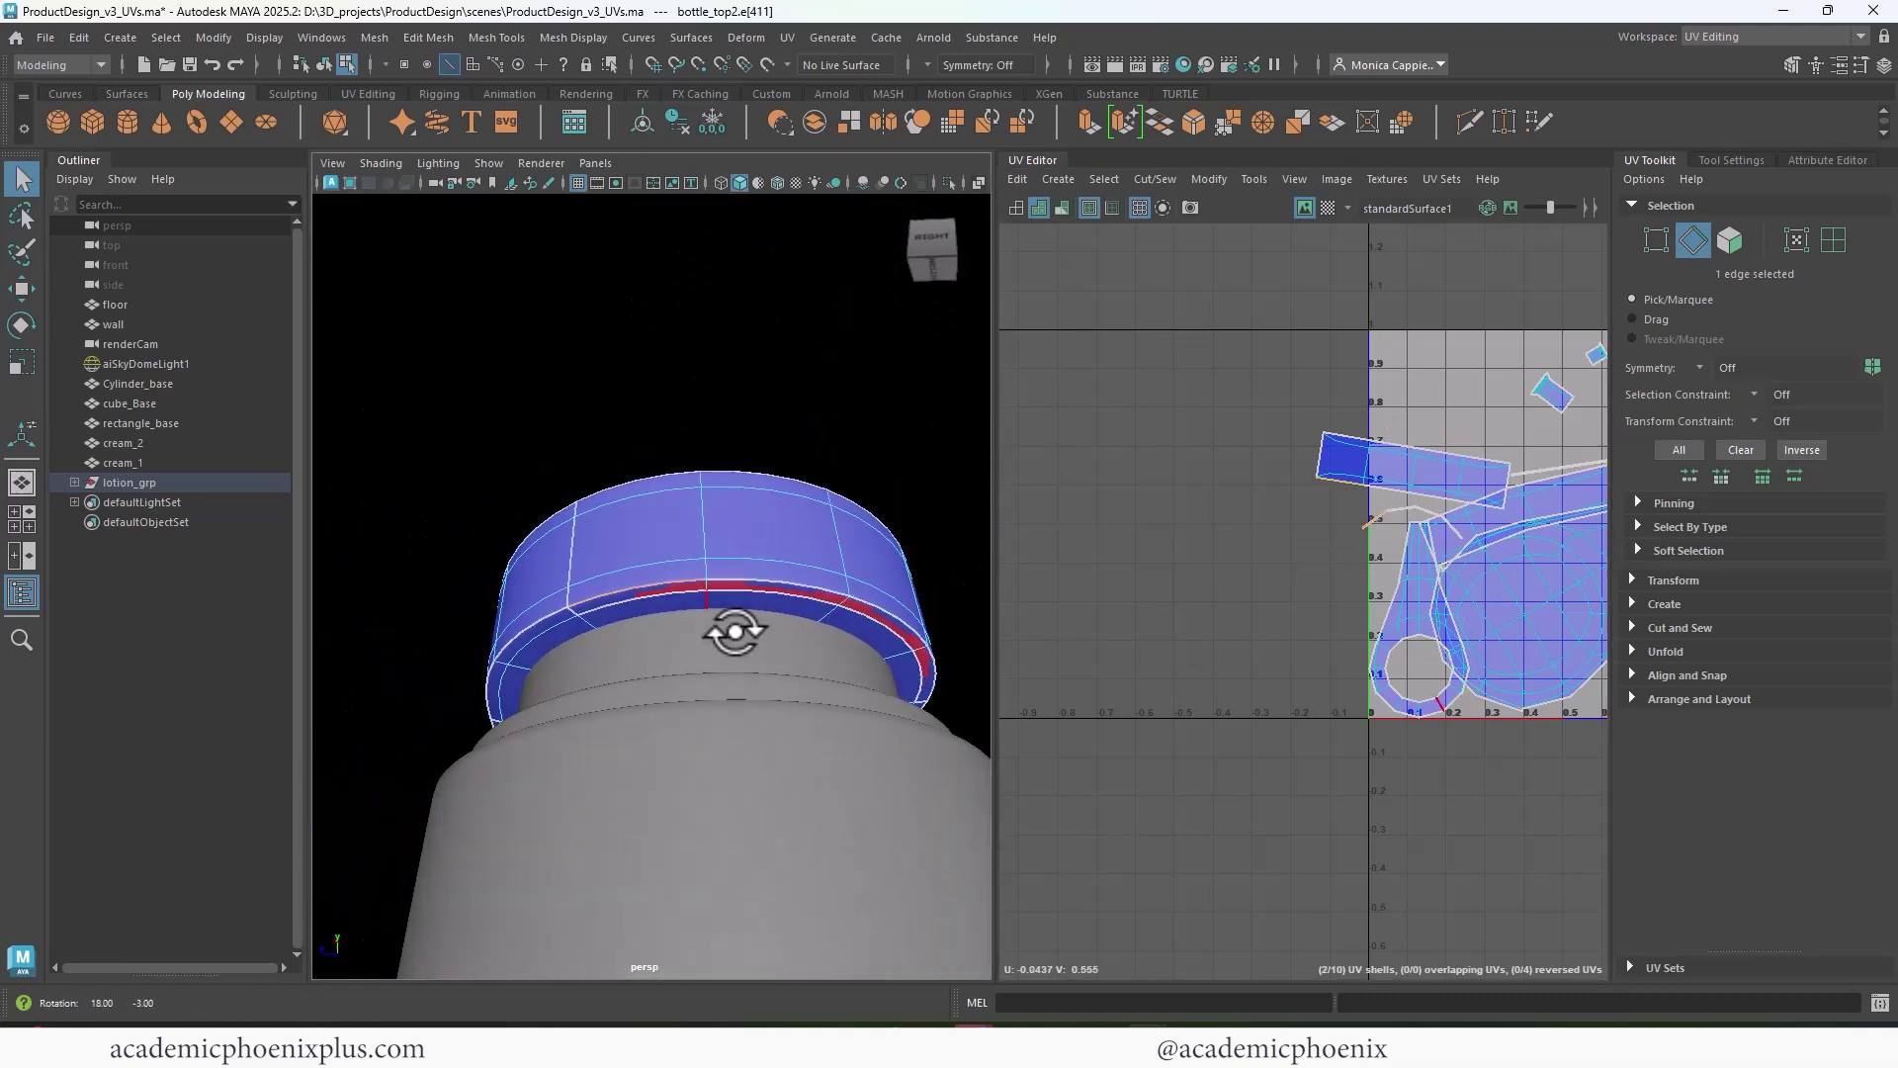
double_click(928, 660)
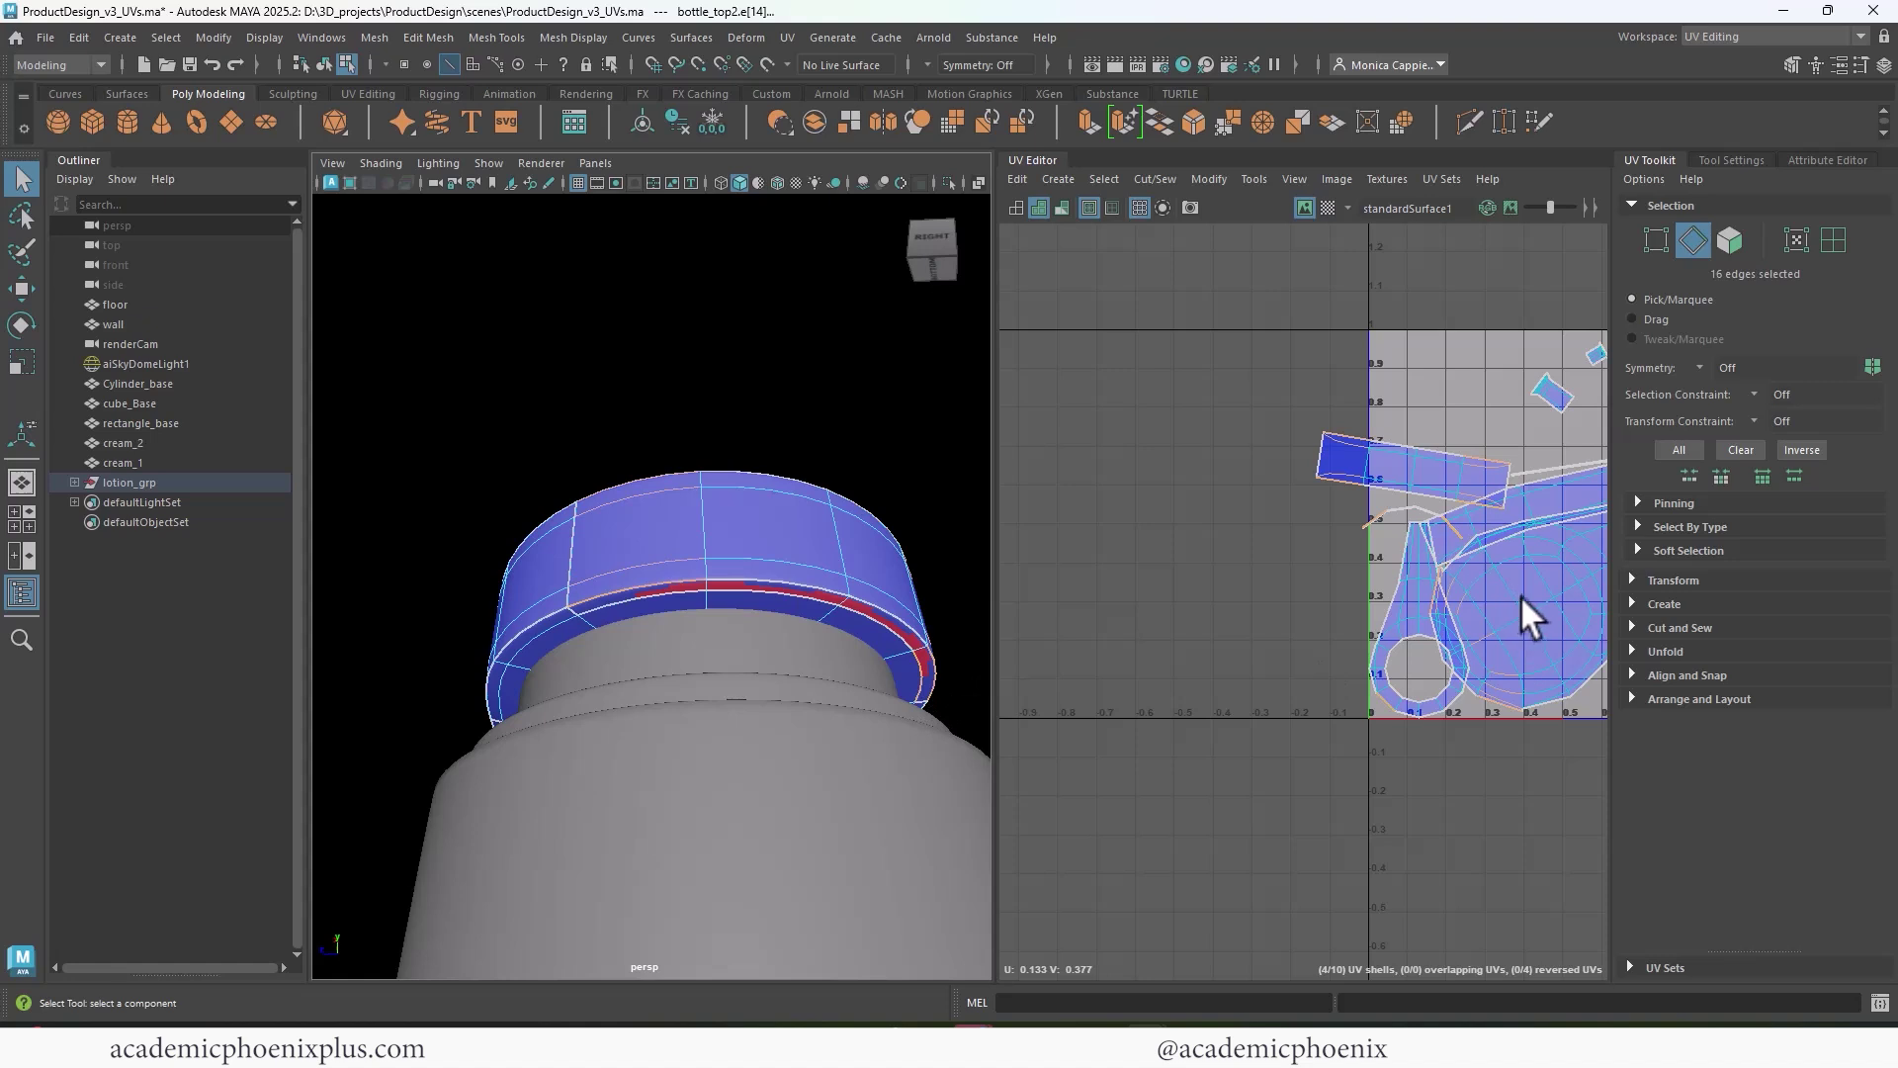
click(855, 641)
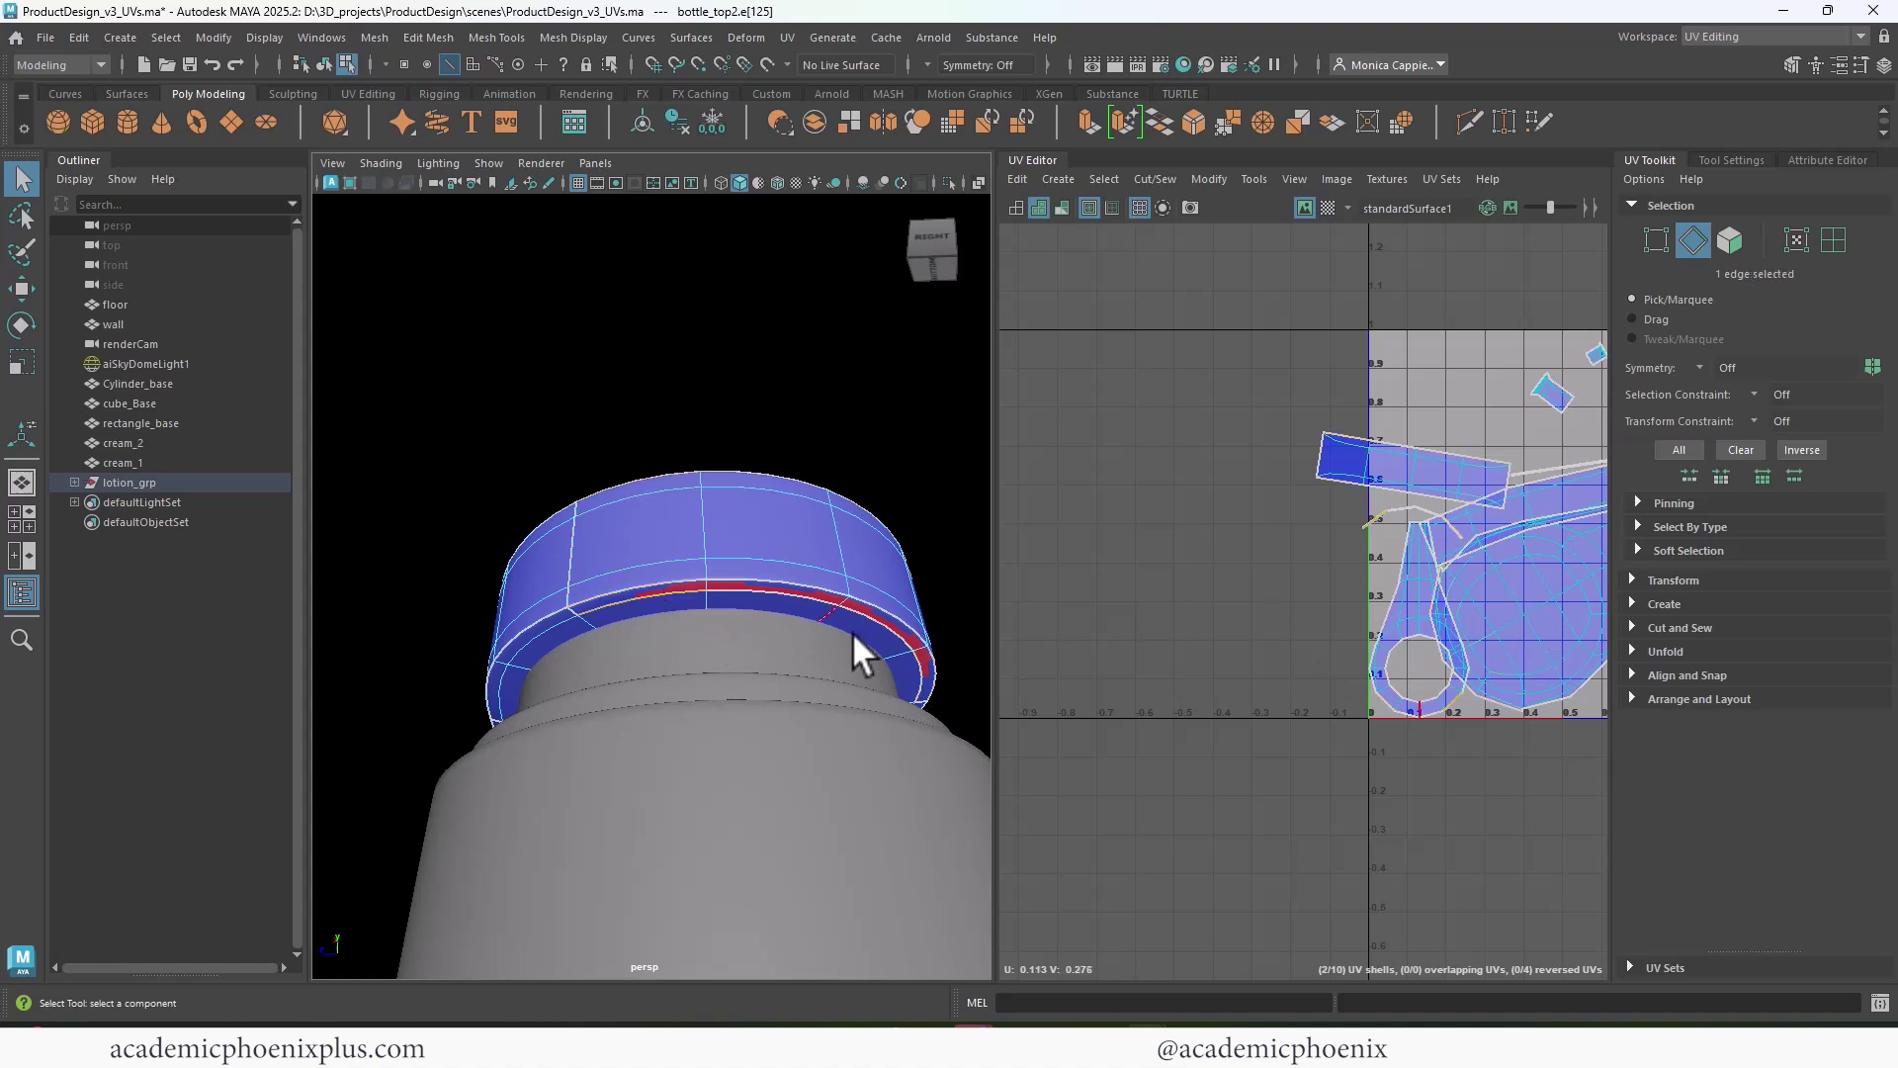
click(921, 674)
alt+middle_drag(1505, 615, 1297, 589)
scroll(1481, 588, down, 1)
- Select an edge of the thin straight strip shell beside the main nozzle shell and sew it to its neighbour
click(1509, 612)
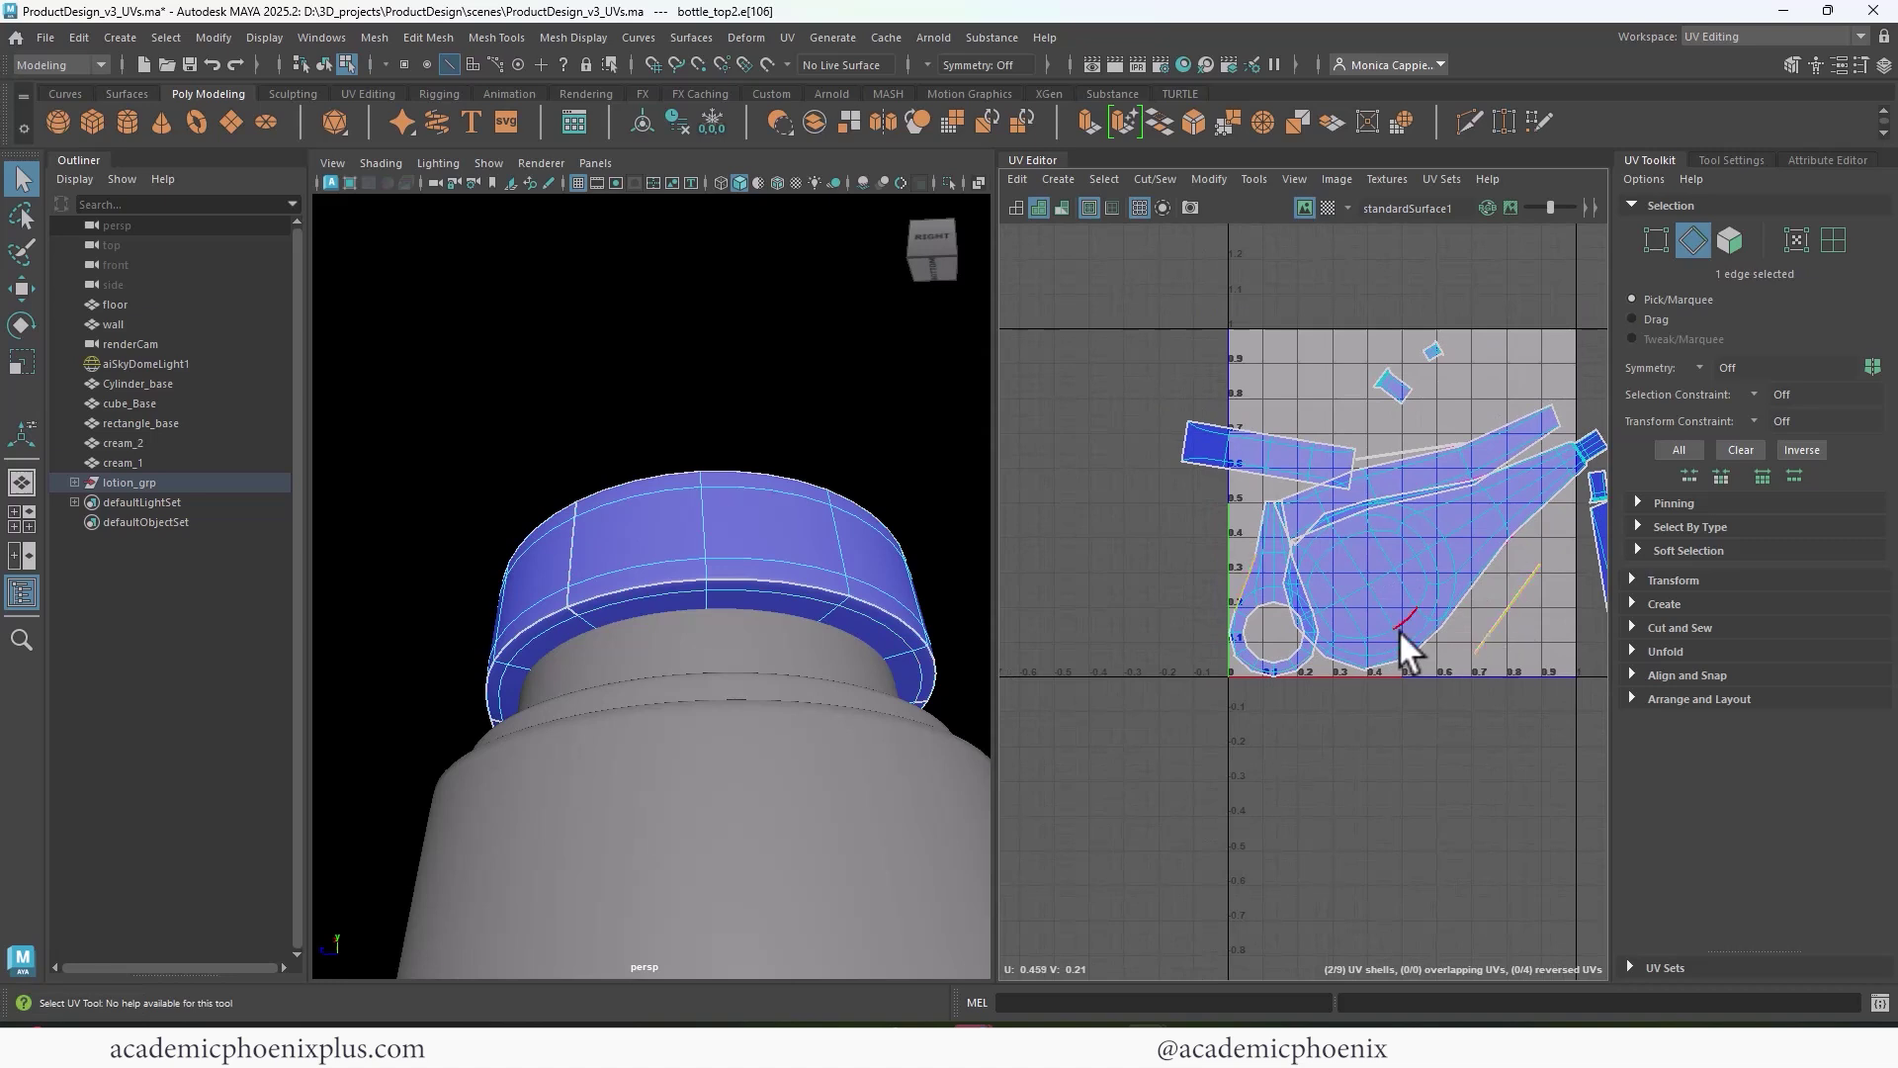
alt+drag(847, 656, 796, 707)
alt+middle_drag(1404, 648, 1179, 686)
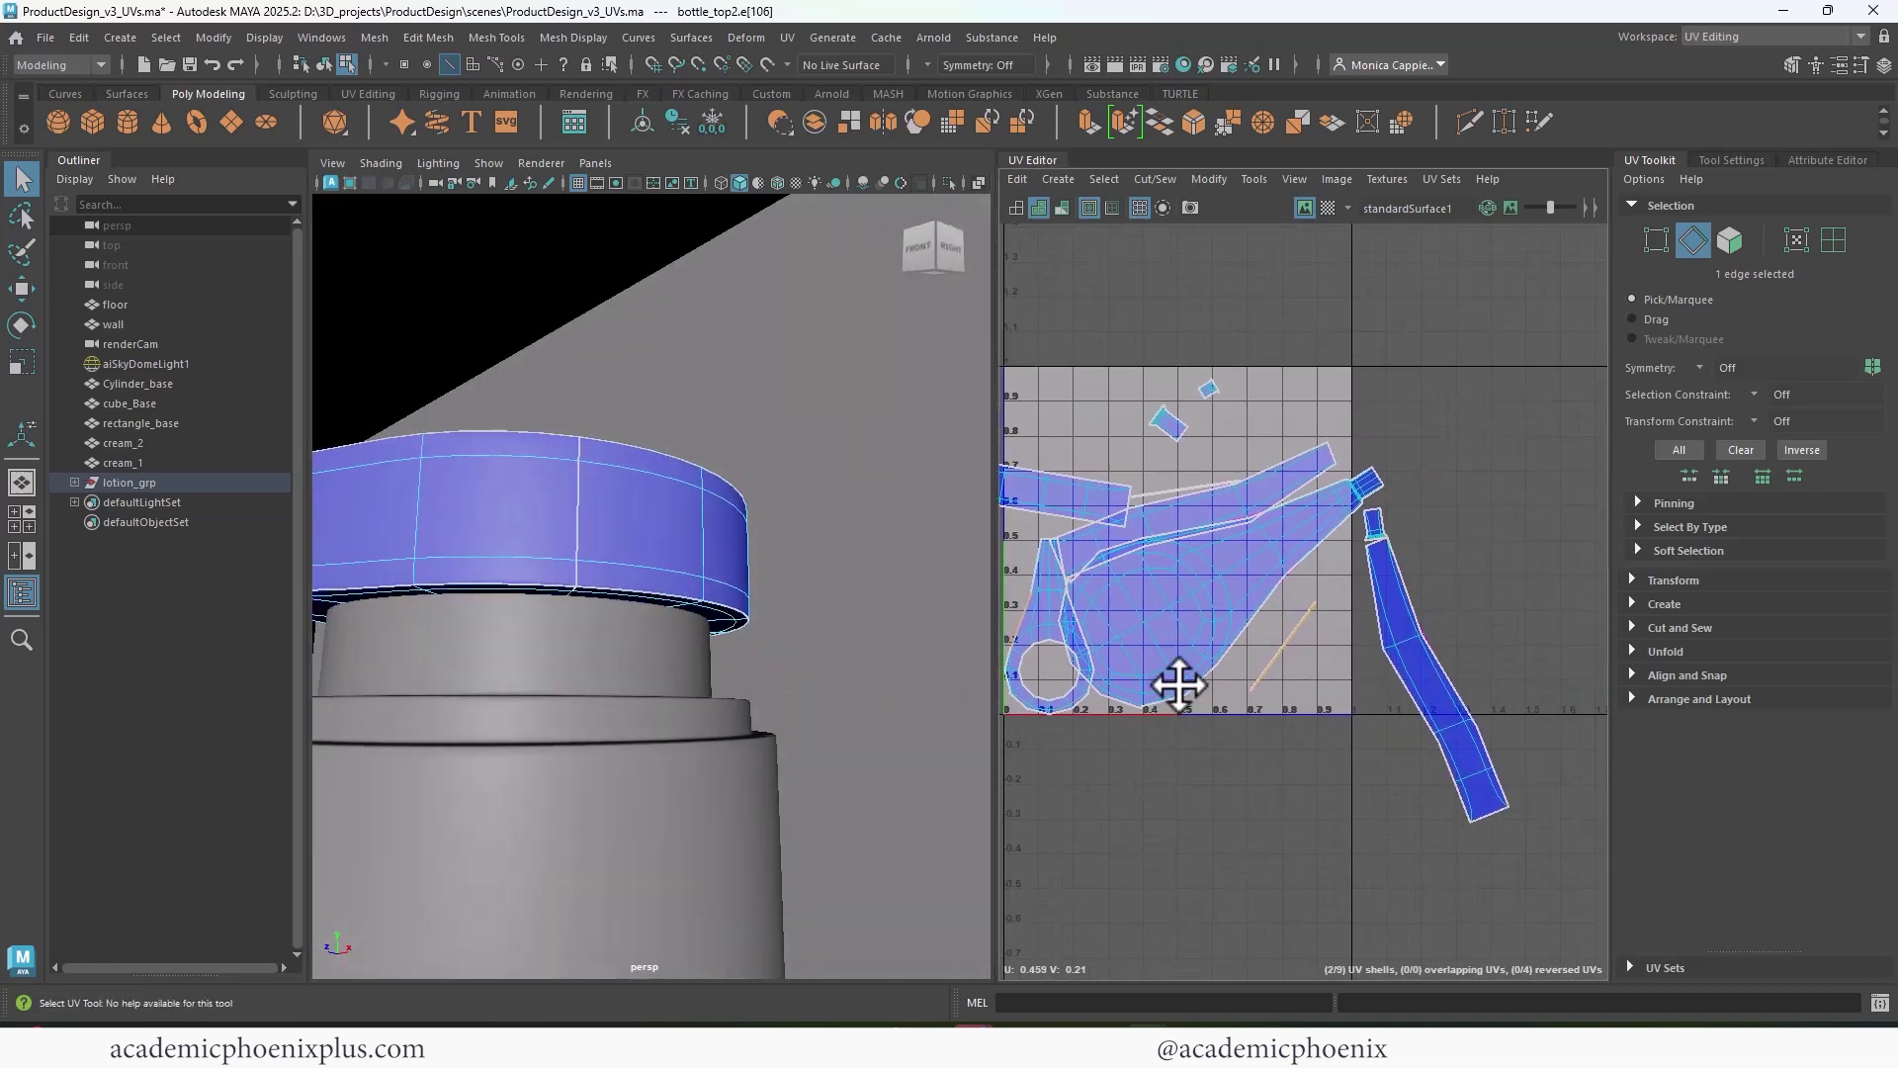
click(1277, 643)
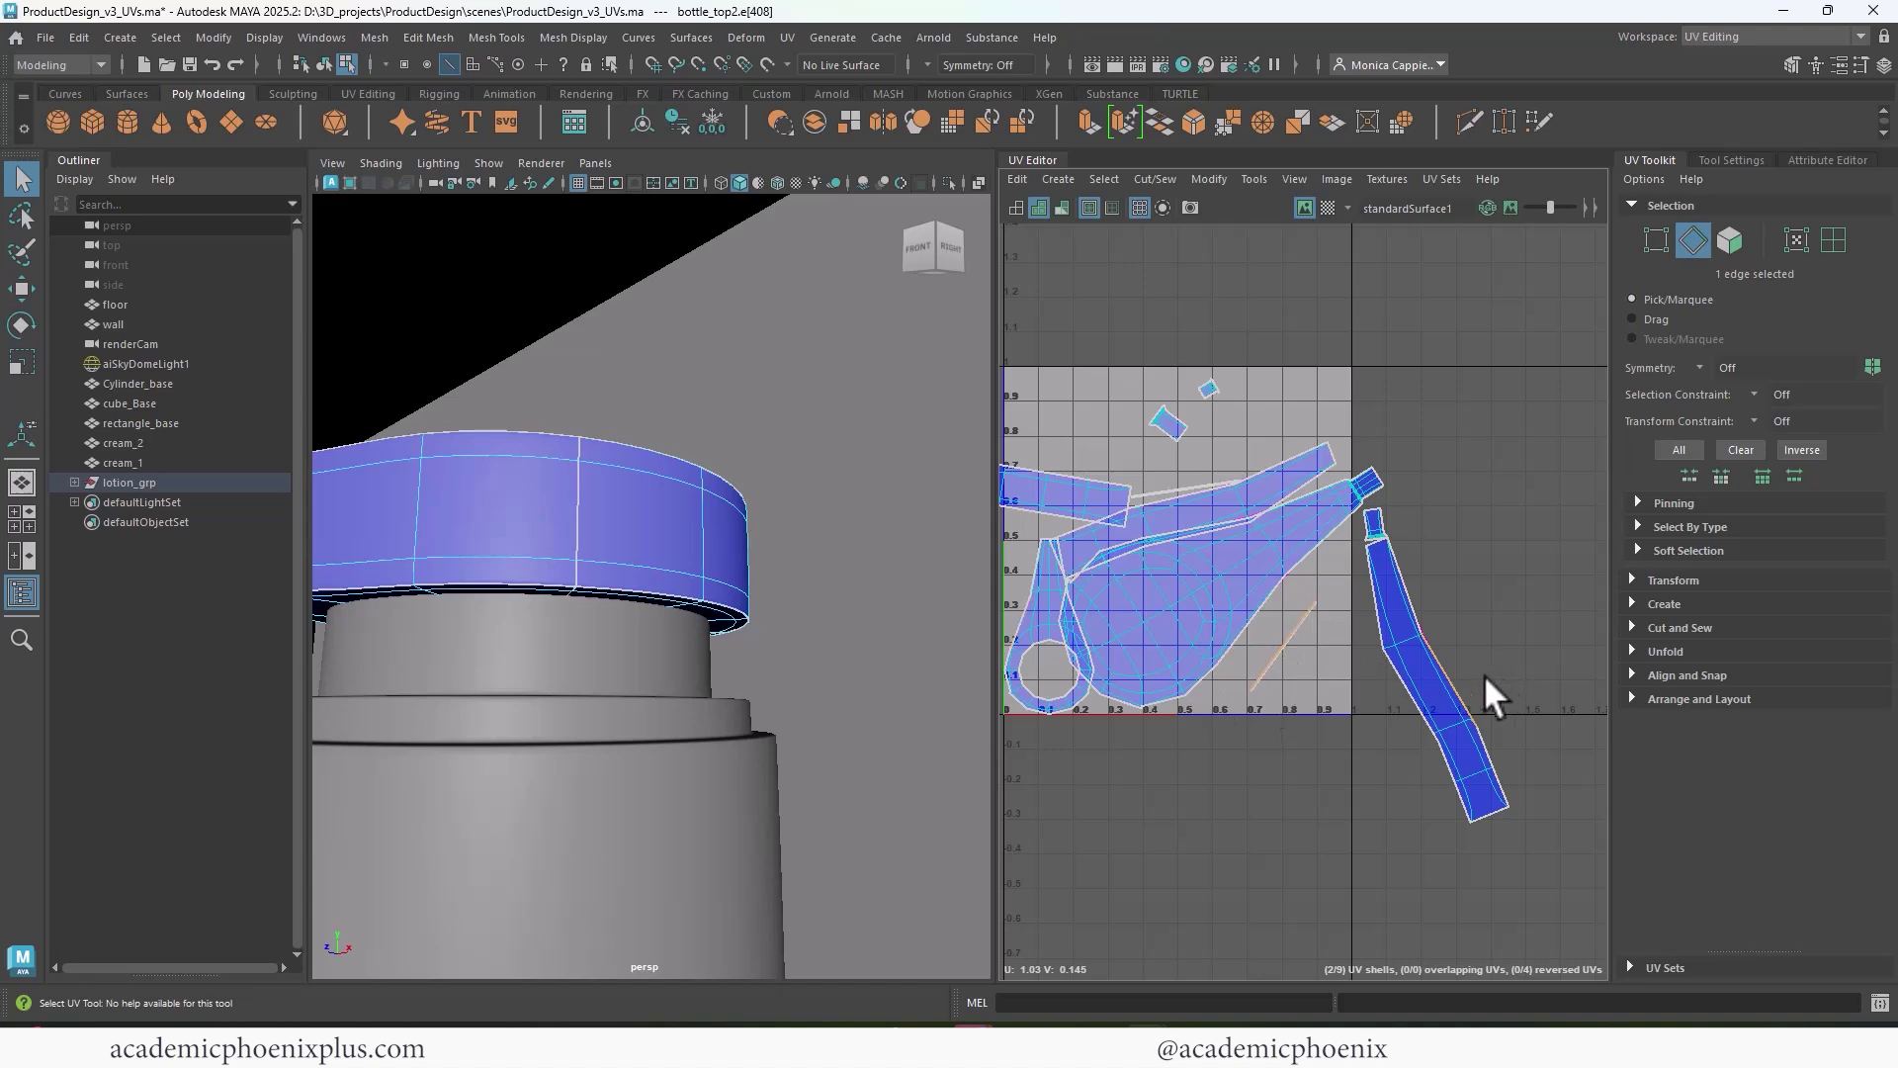
shift+right_drag(1451, 689, 1451, 782)
key(a)
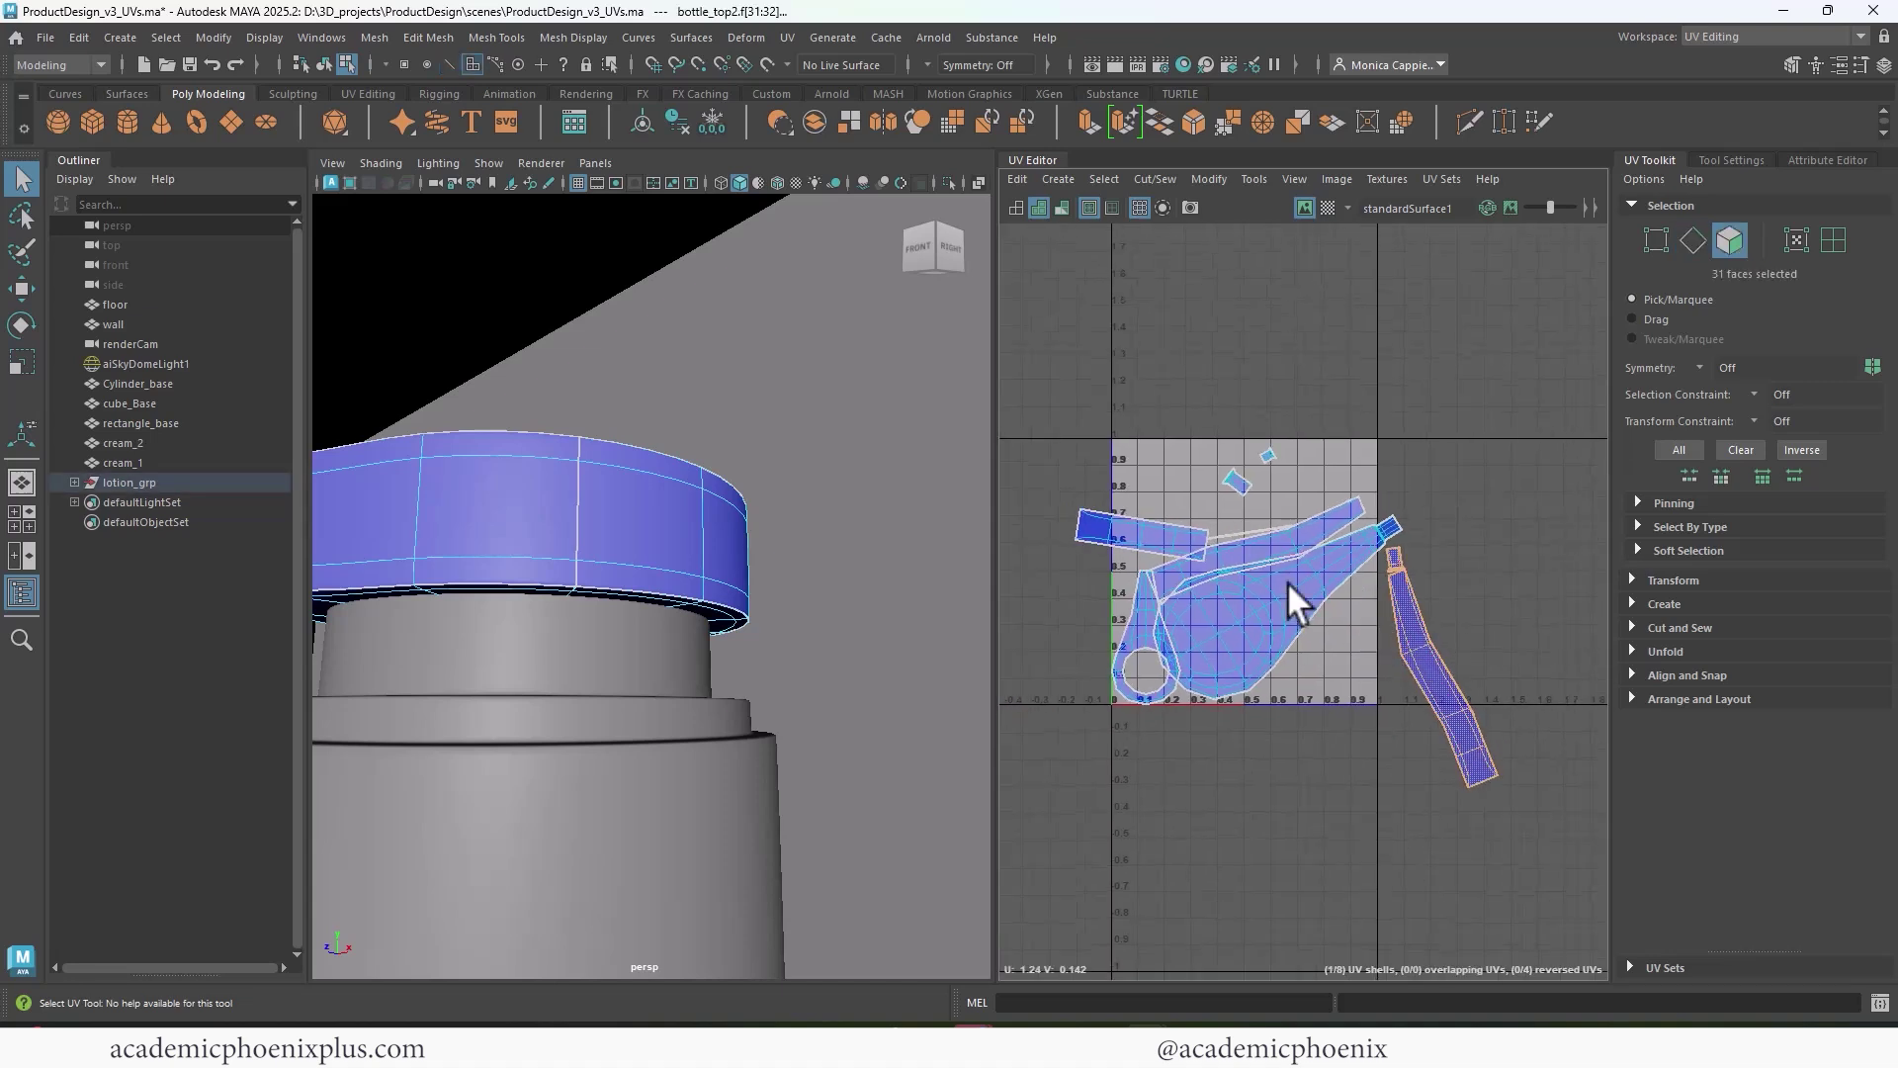
- Select the two small shells at the nozzle's front tip and sew their border edges to the surrounding shells
click(1285, 472)
drag(1248, 432, 1284, 507)
key(f)
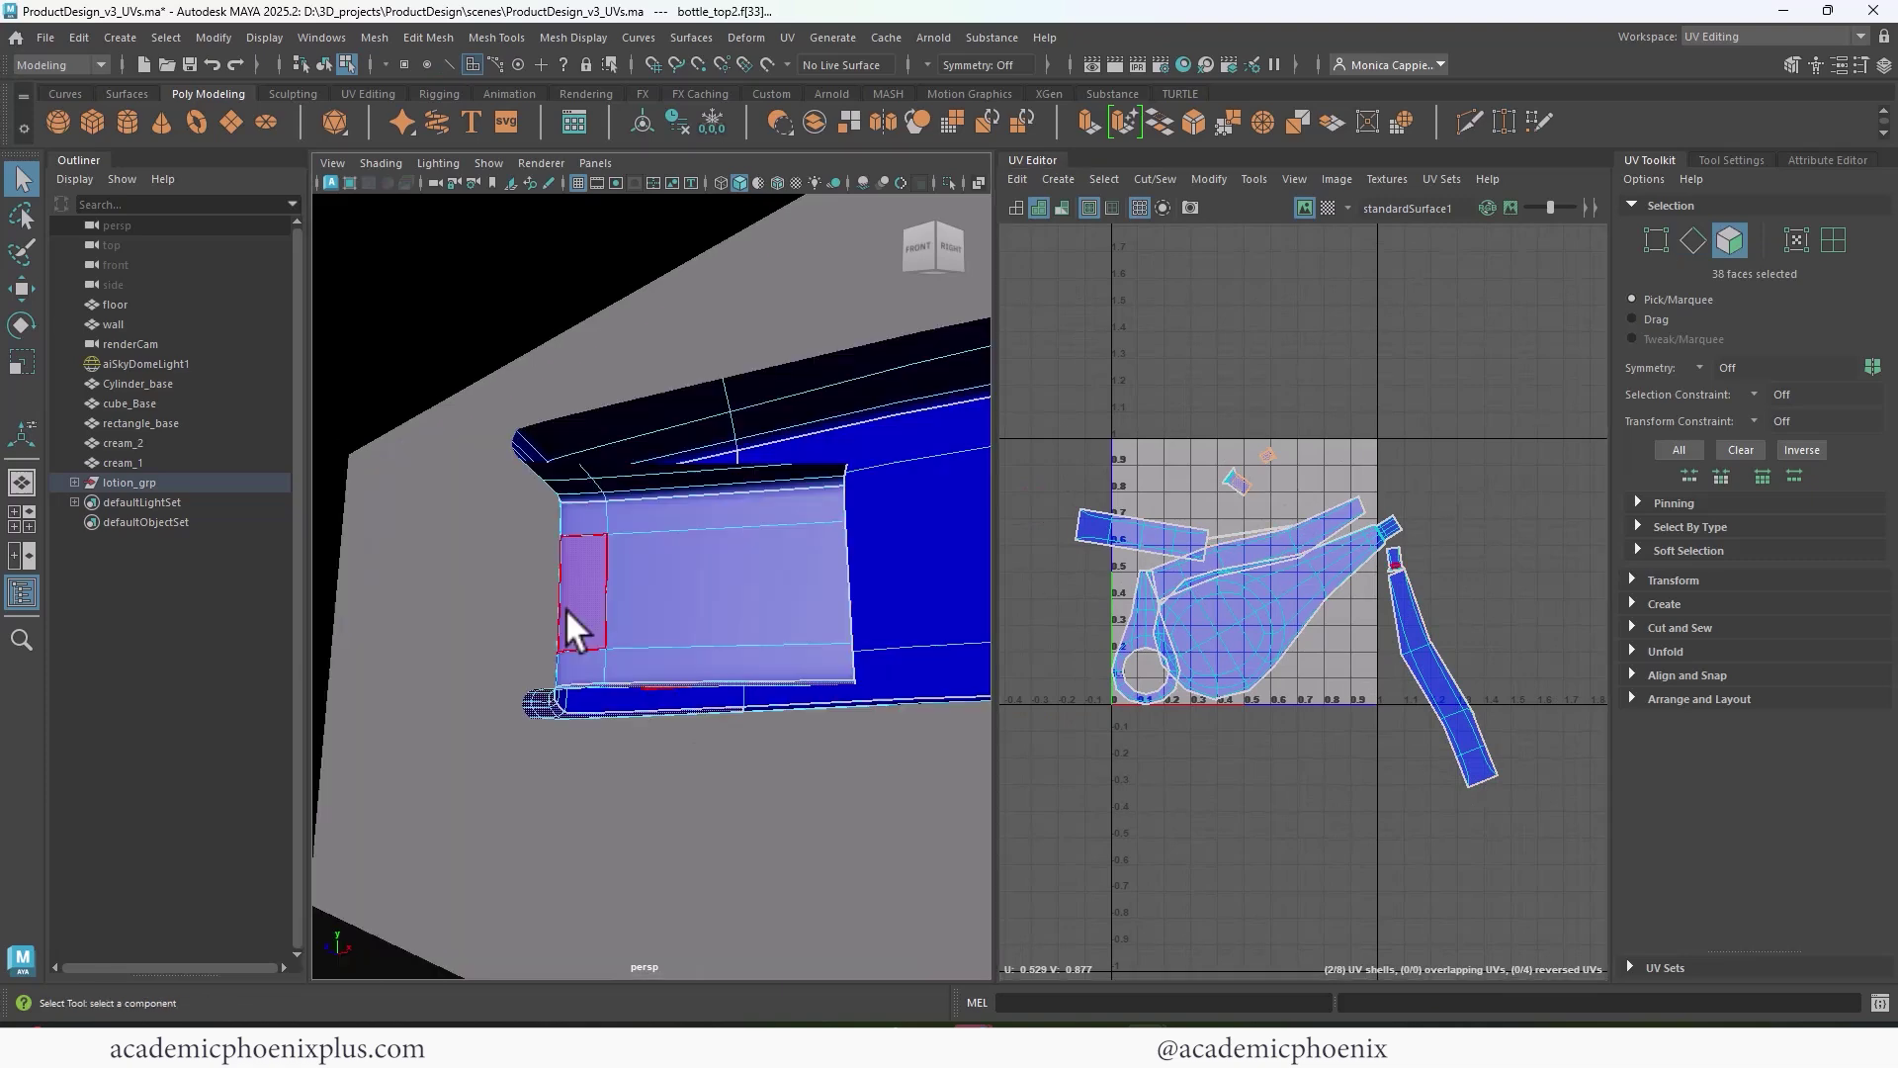
alt+drag(692, 633, 939, 643)
alt+right_drag(939, 643, 825, 633)
alt+drag(713, 660, 772, 614)
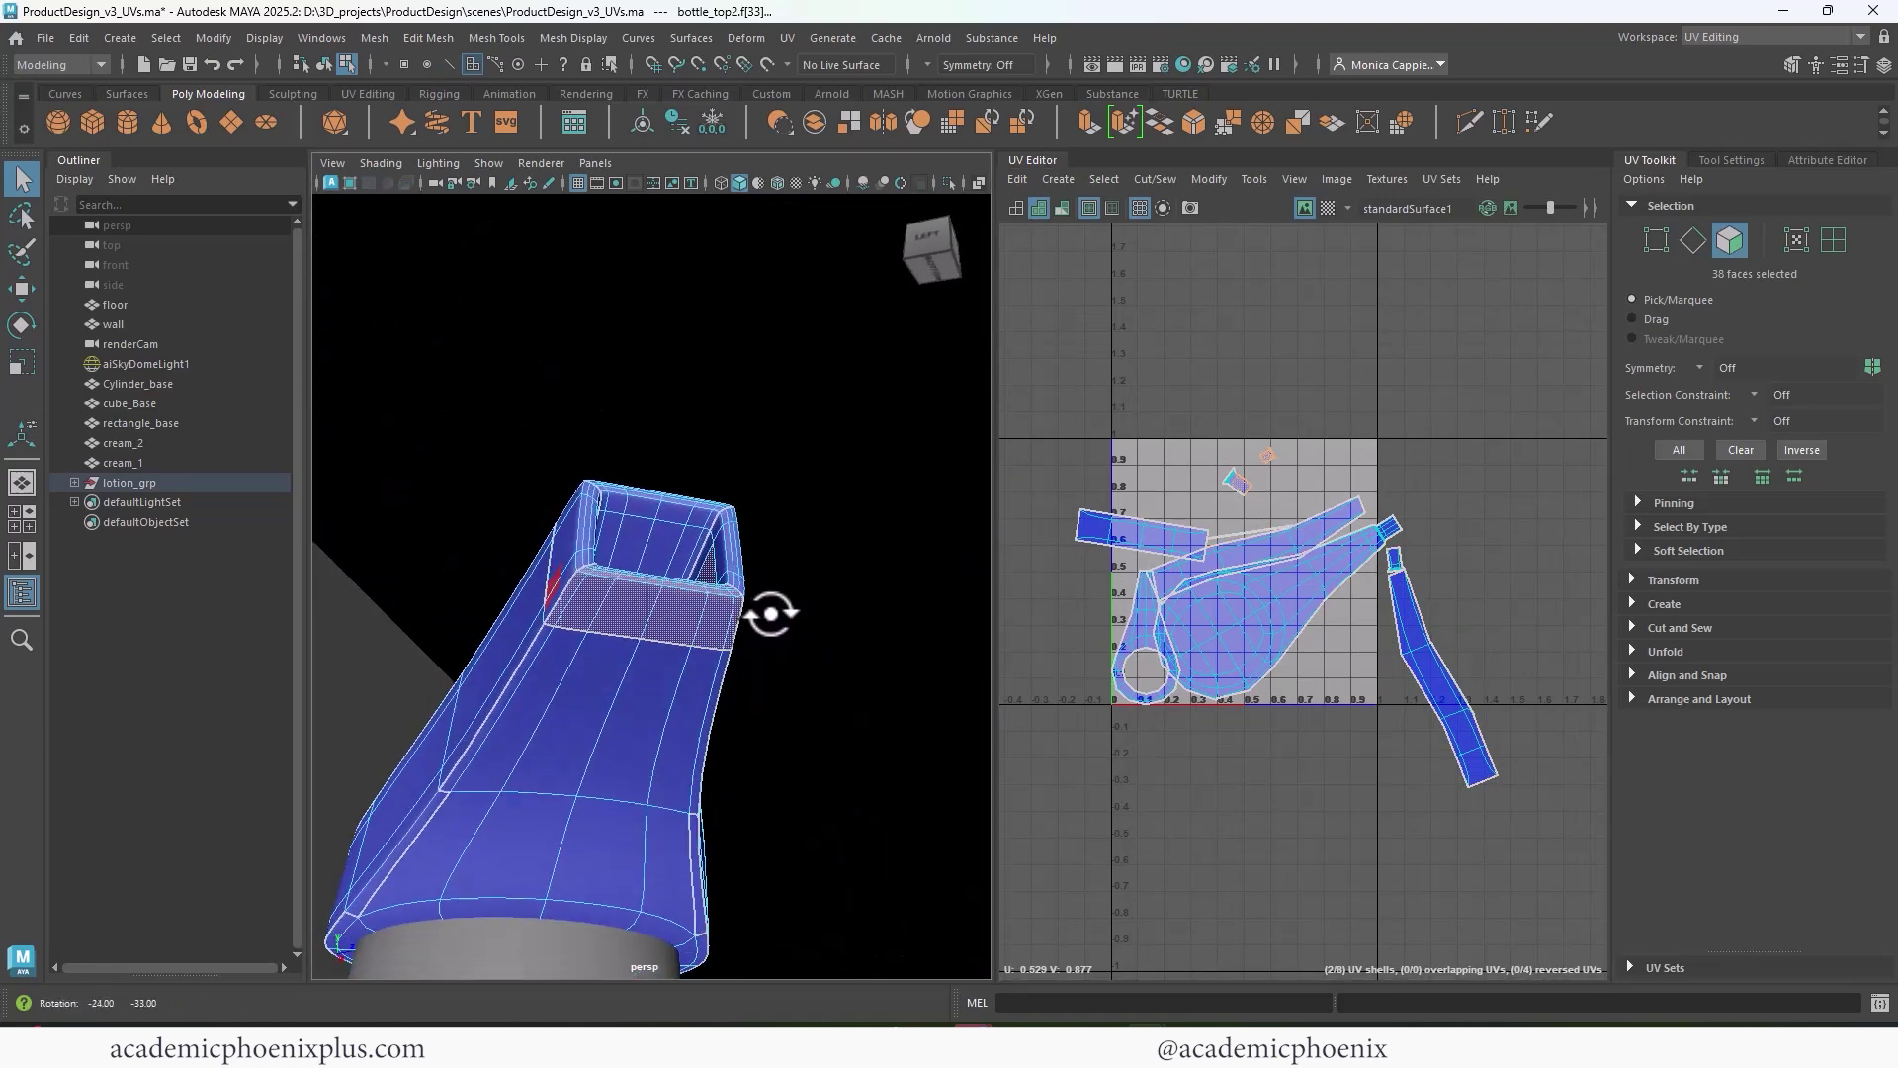
right_drag(641, 454, 642, 400)
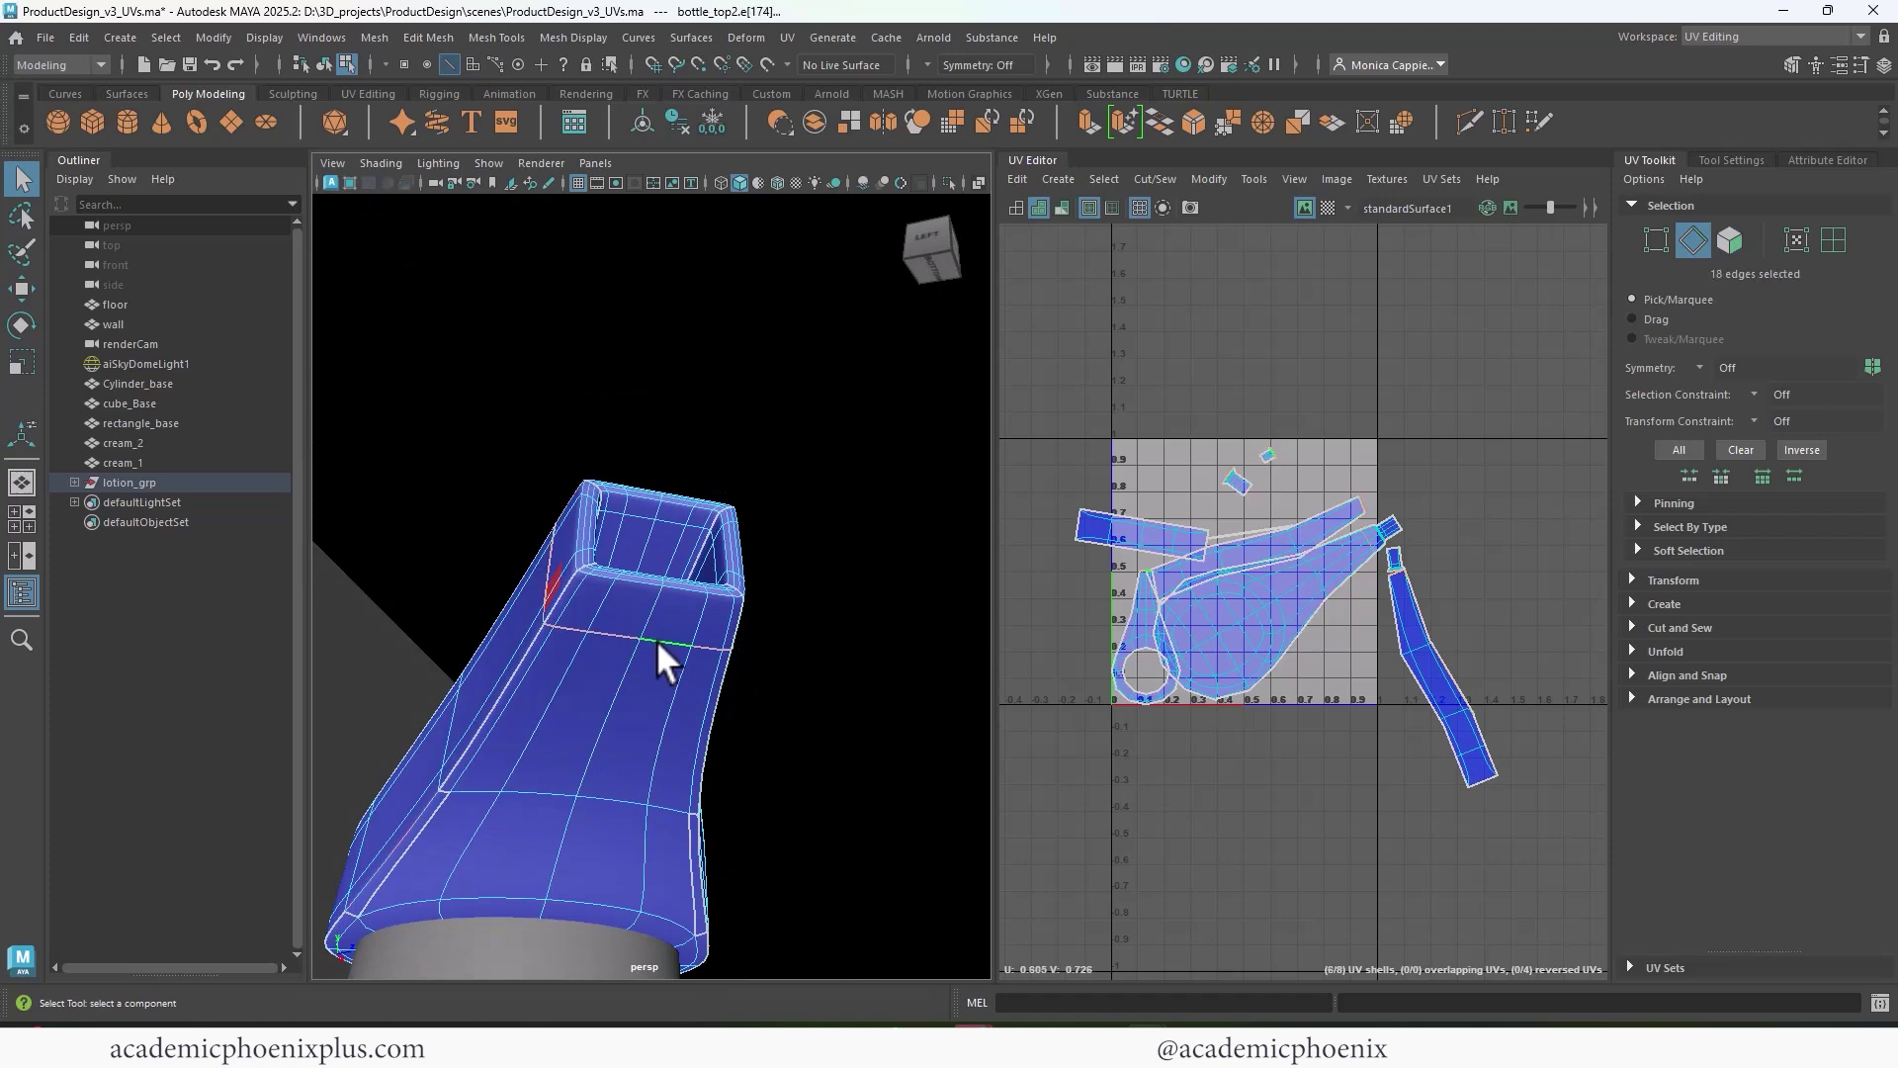
shift+right_drag(1249, 643, 1288, 691)
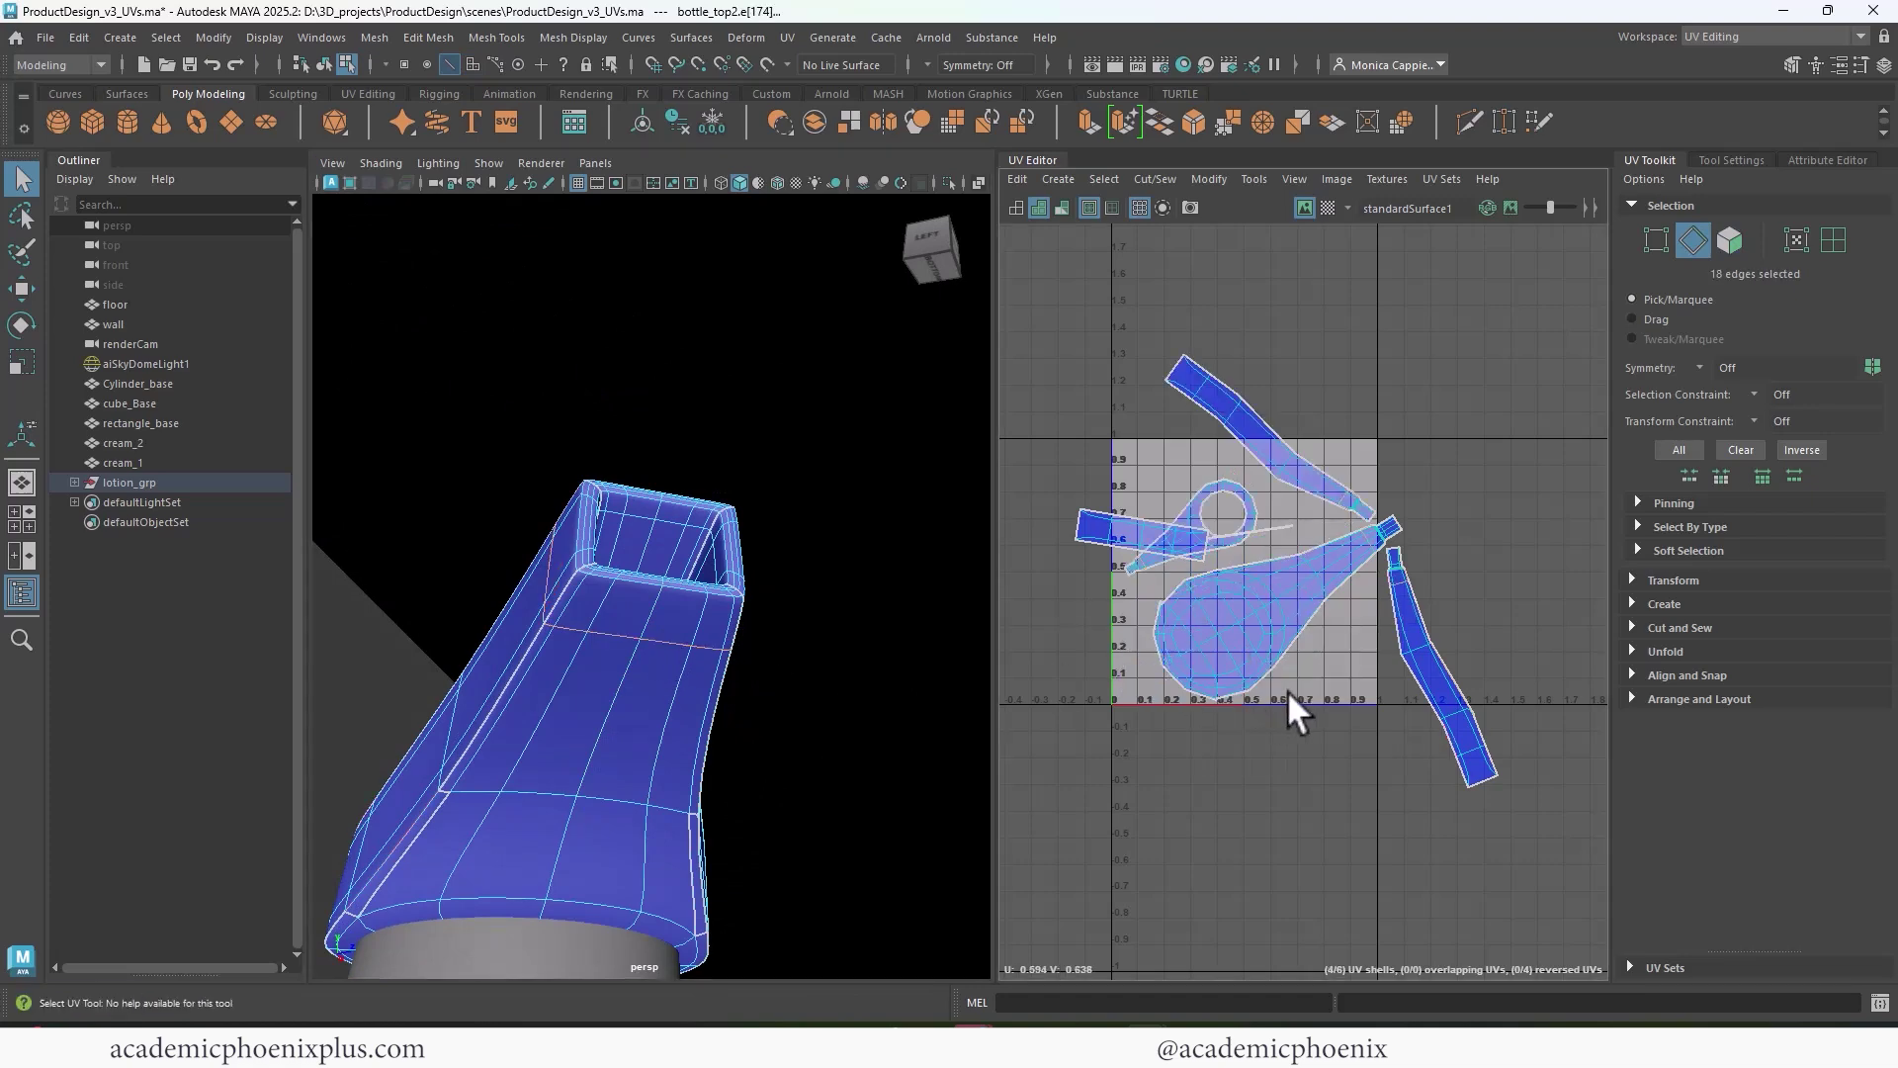
- Select the faces of all nozzle shells and unfold them
right_drag(1297, 554, 1274, 605)
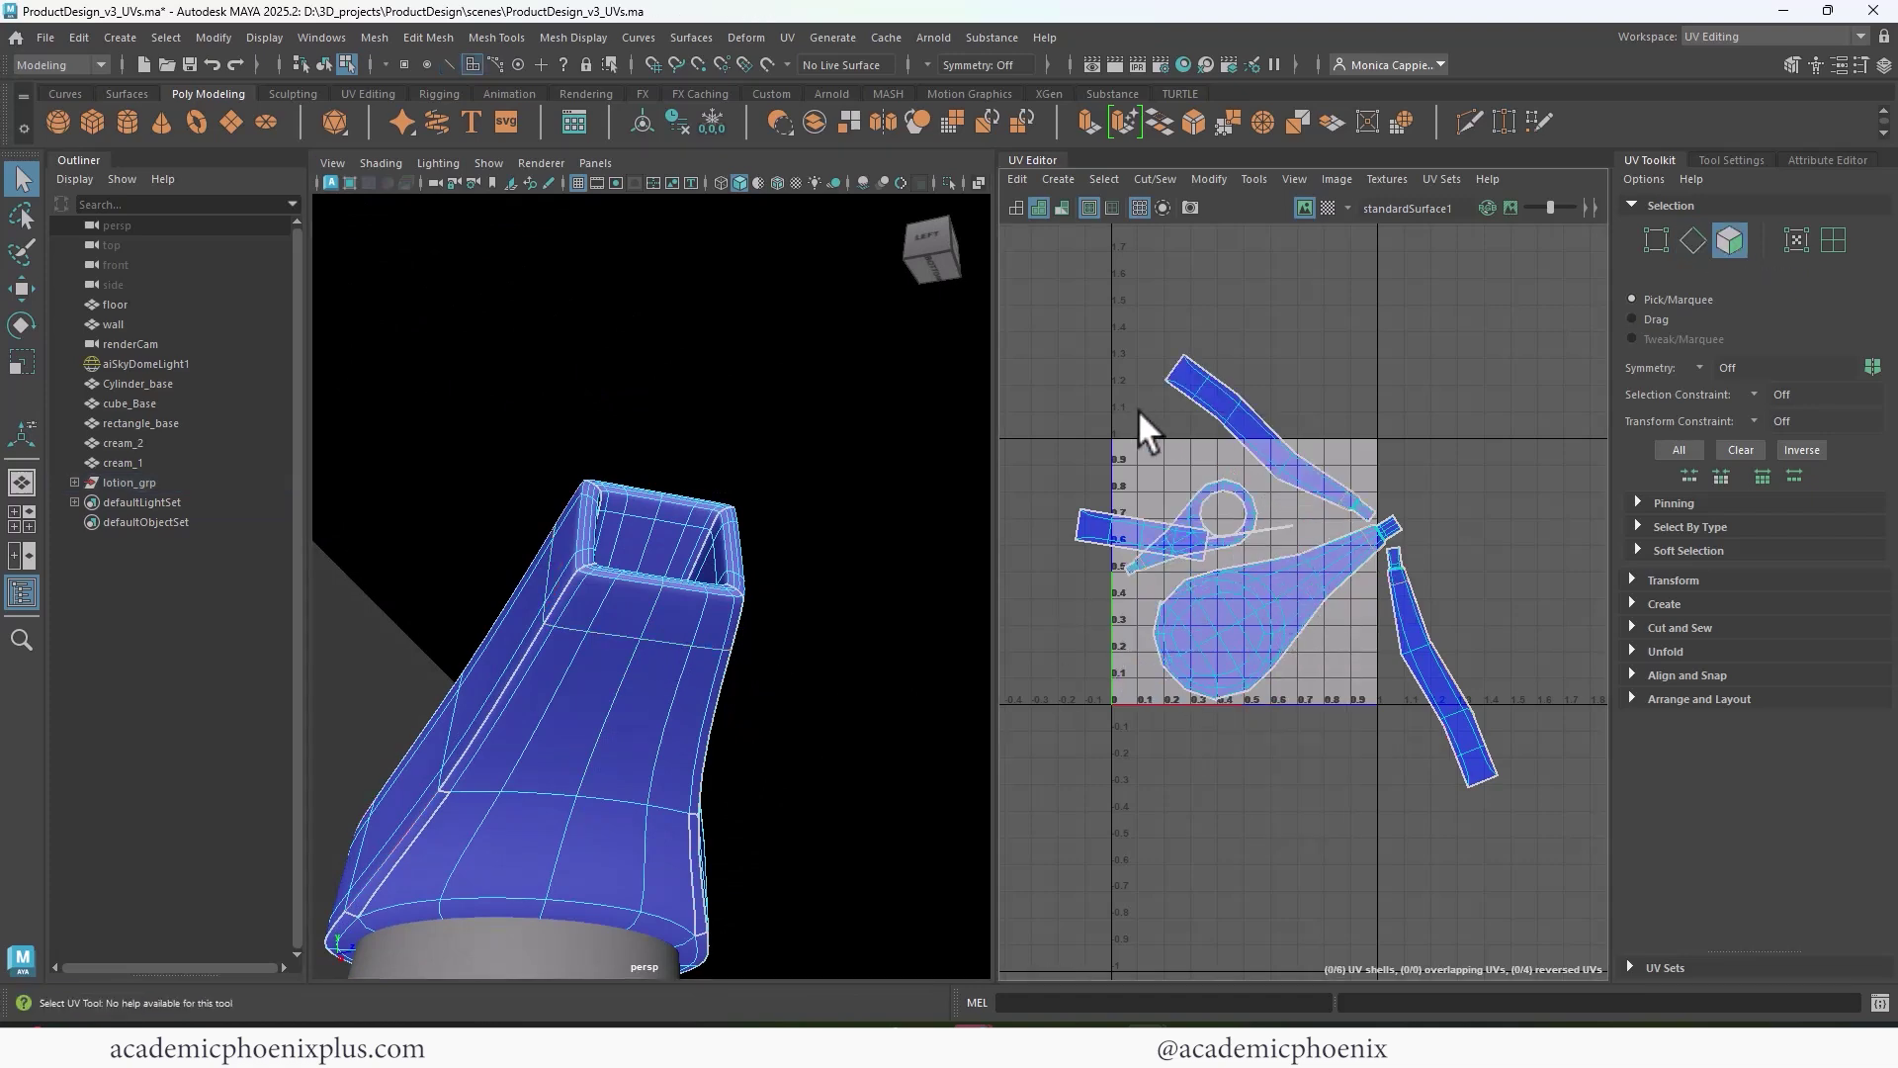
drag(1143, 340, 1550, 857)
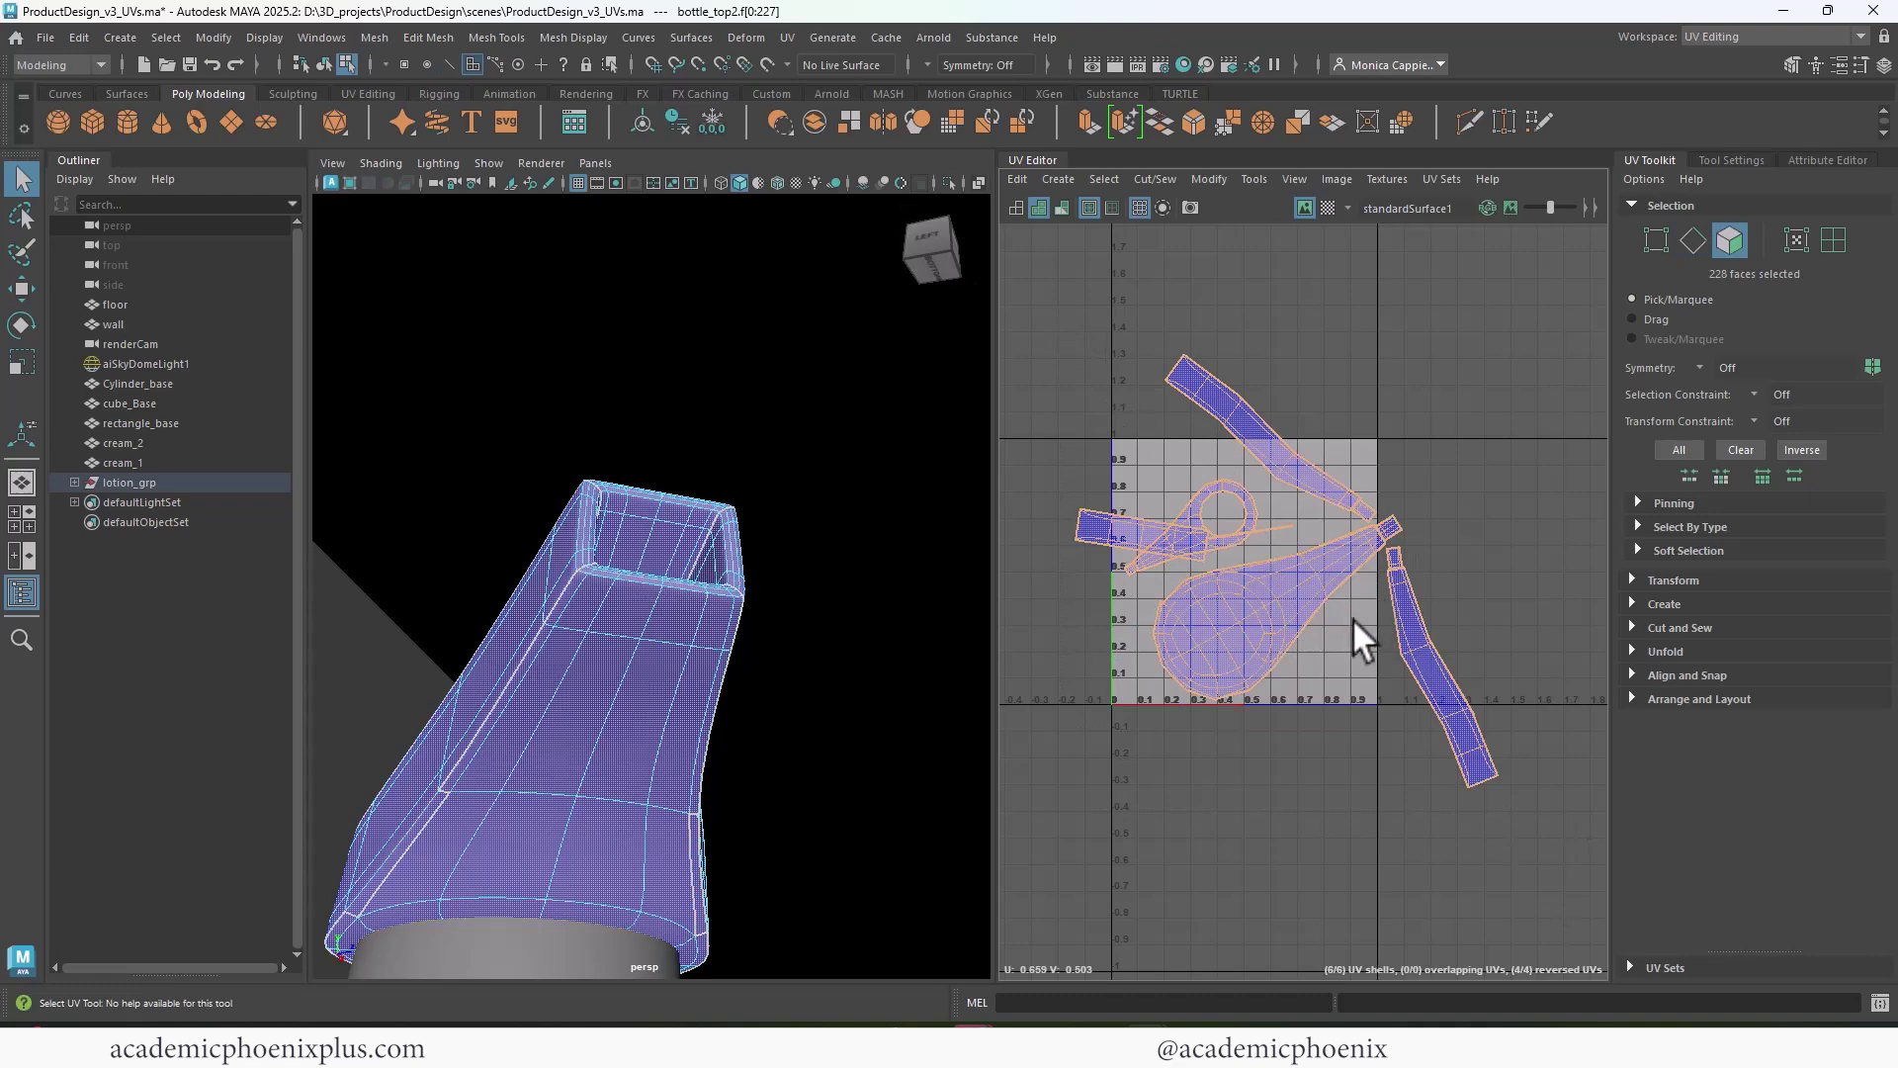
shift+right_drag(1351, 622, 1189, 633)
shift+right_drag(1073, 633, 1034, 632)
click(1094, 509)
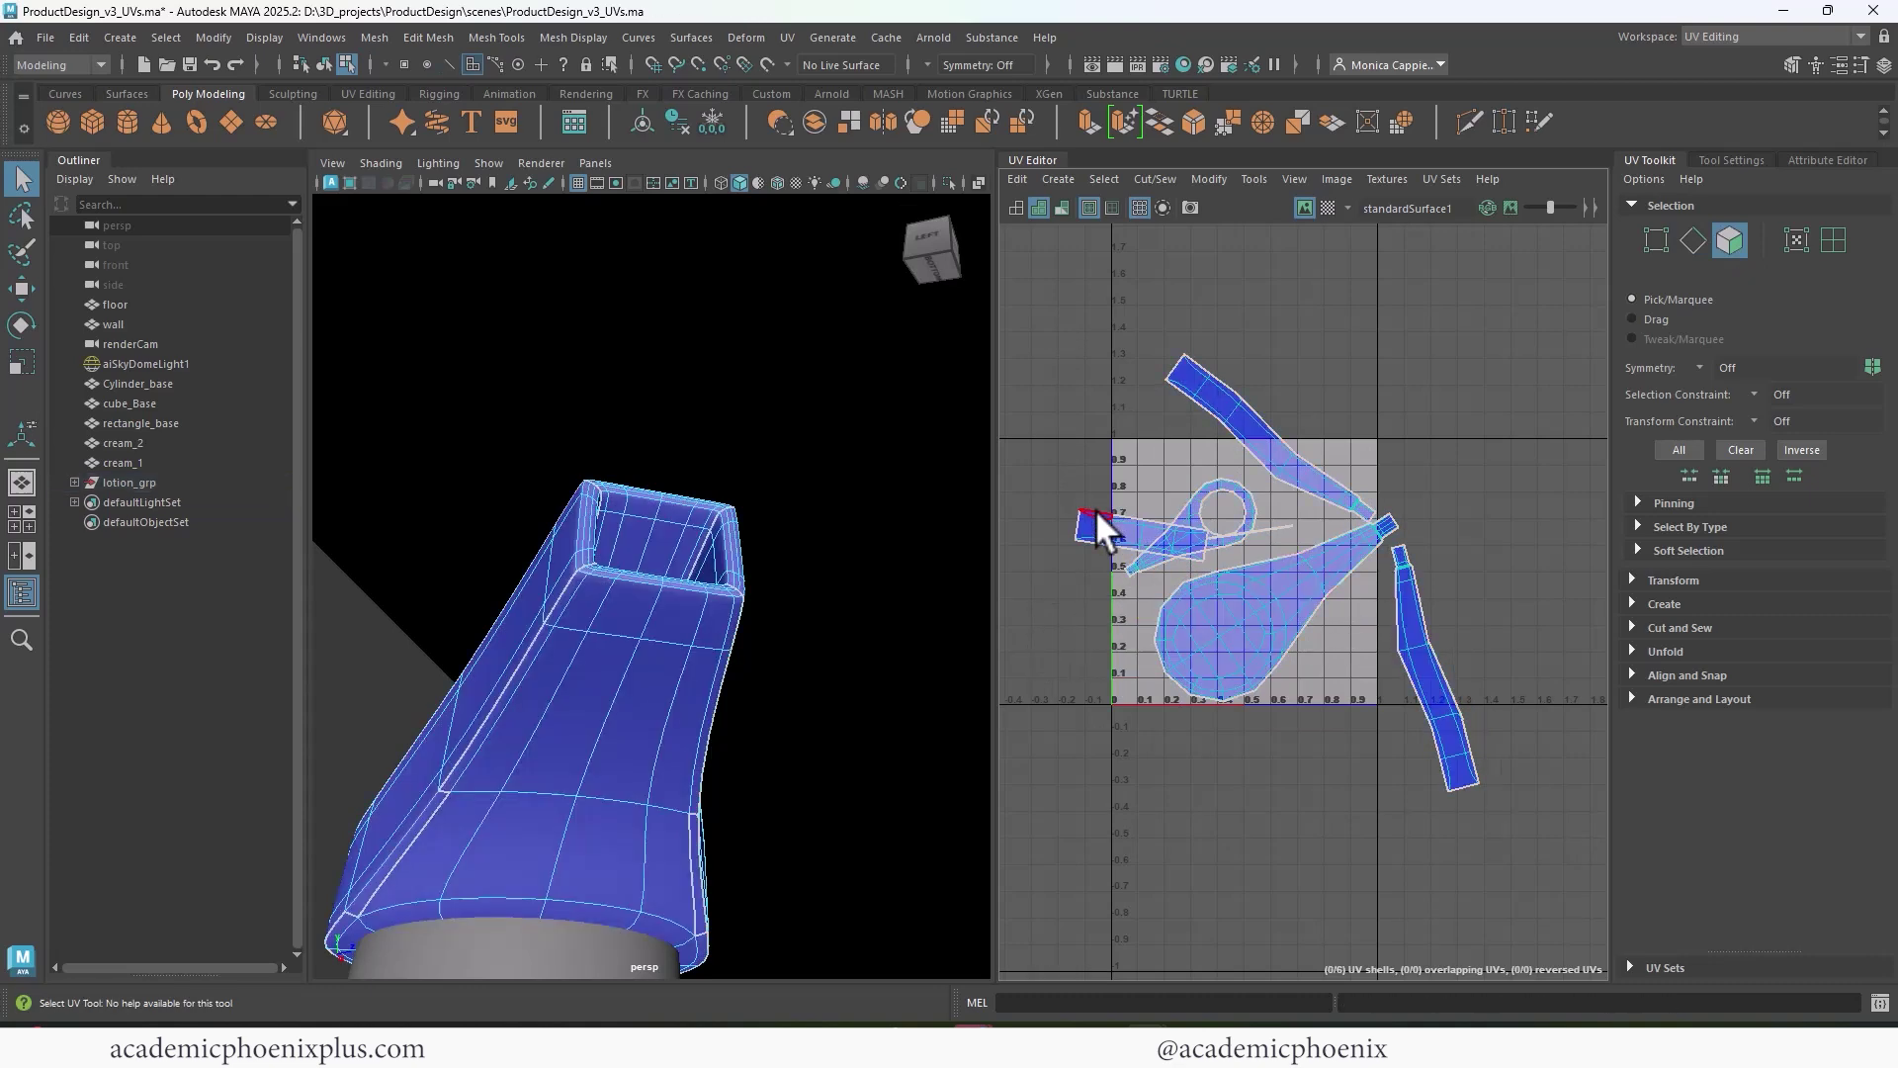
- Select the long border edges of the rectangular strip shell and sew it to the main rounded nozzle shell
right_drag(1111, 541, 1127, 478)
click(1197, 526)
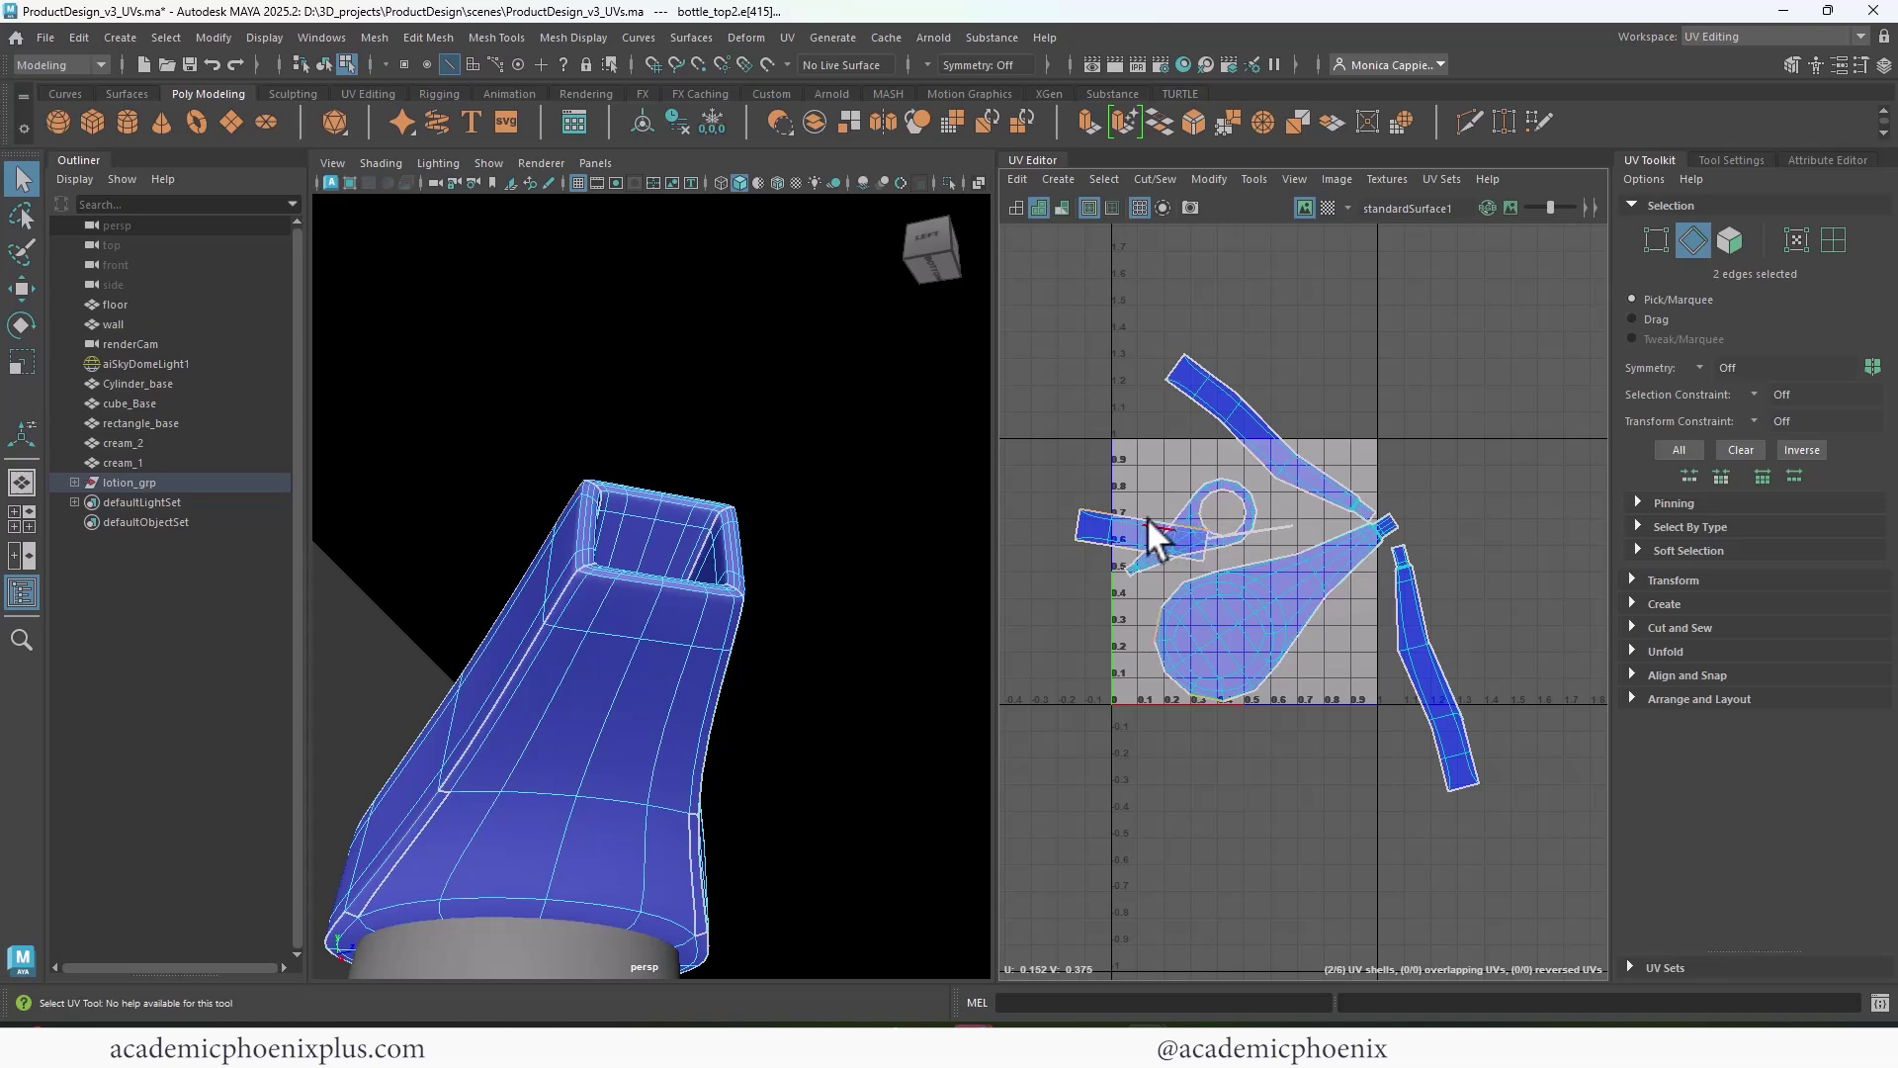
shift+click(1166, 548)
shift+right_drag(1173, 550, 1159, 619)
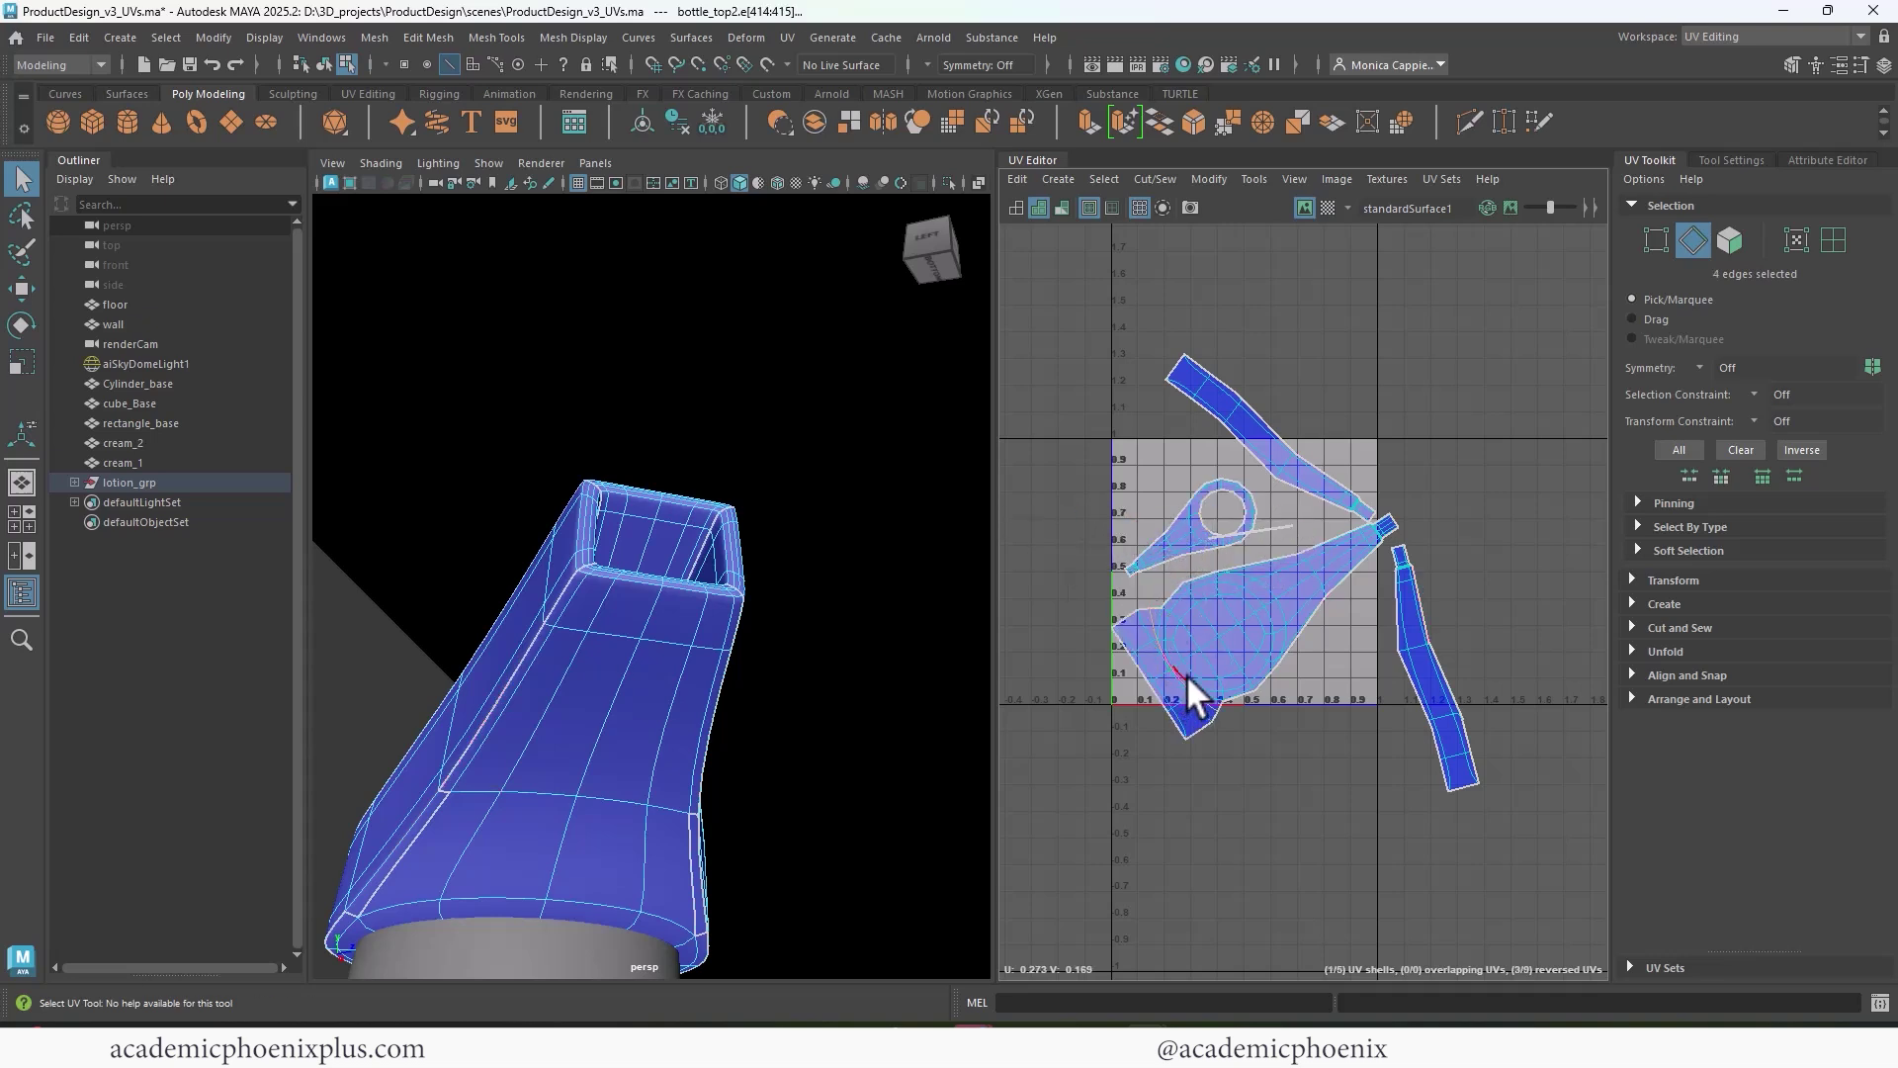
- Sew the remaining thin sliver into its neighbouring shell, then unfold all of the nozzle's shells
click(1266, 536)
shift+right_drag(1266, 536, 1256, 673)
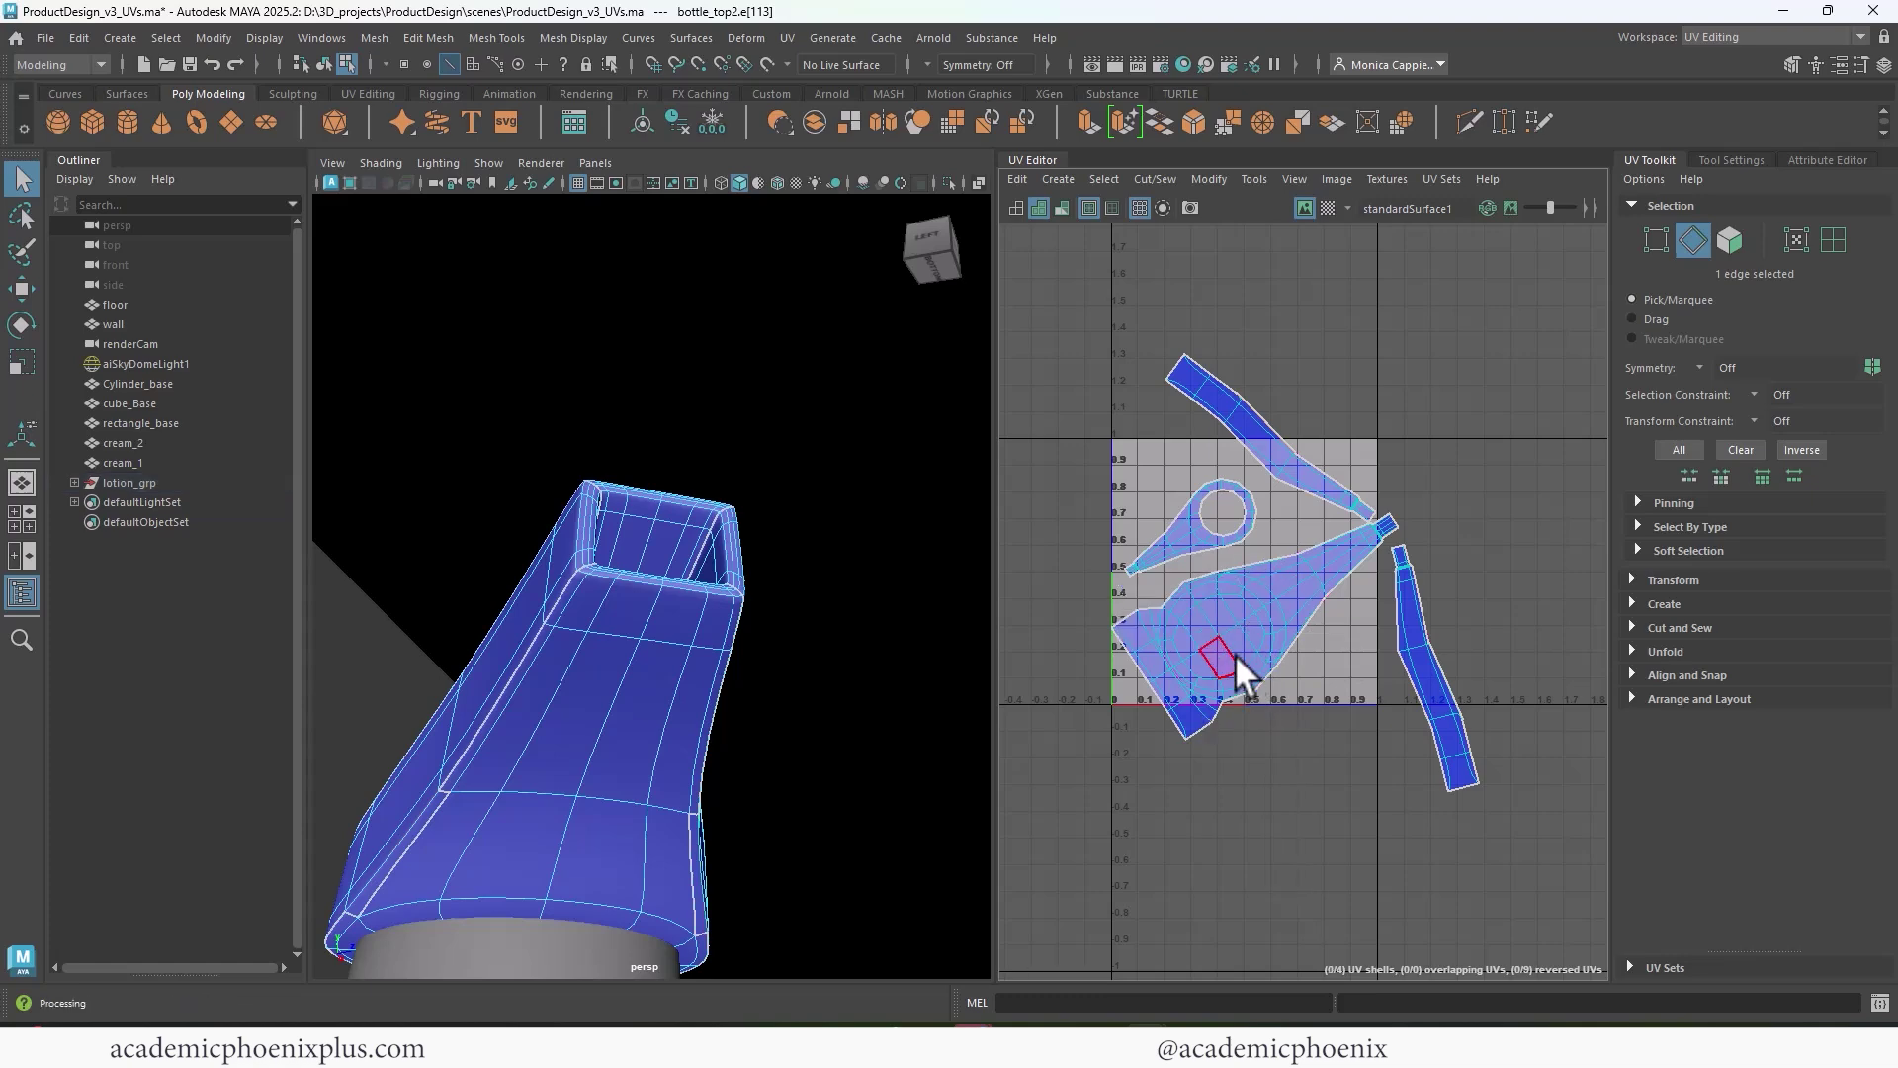
drag(1125, 307, 1455, 757)
shift+right_drag(1242, 632, 1000, 639)
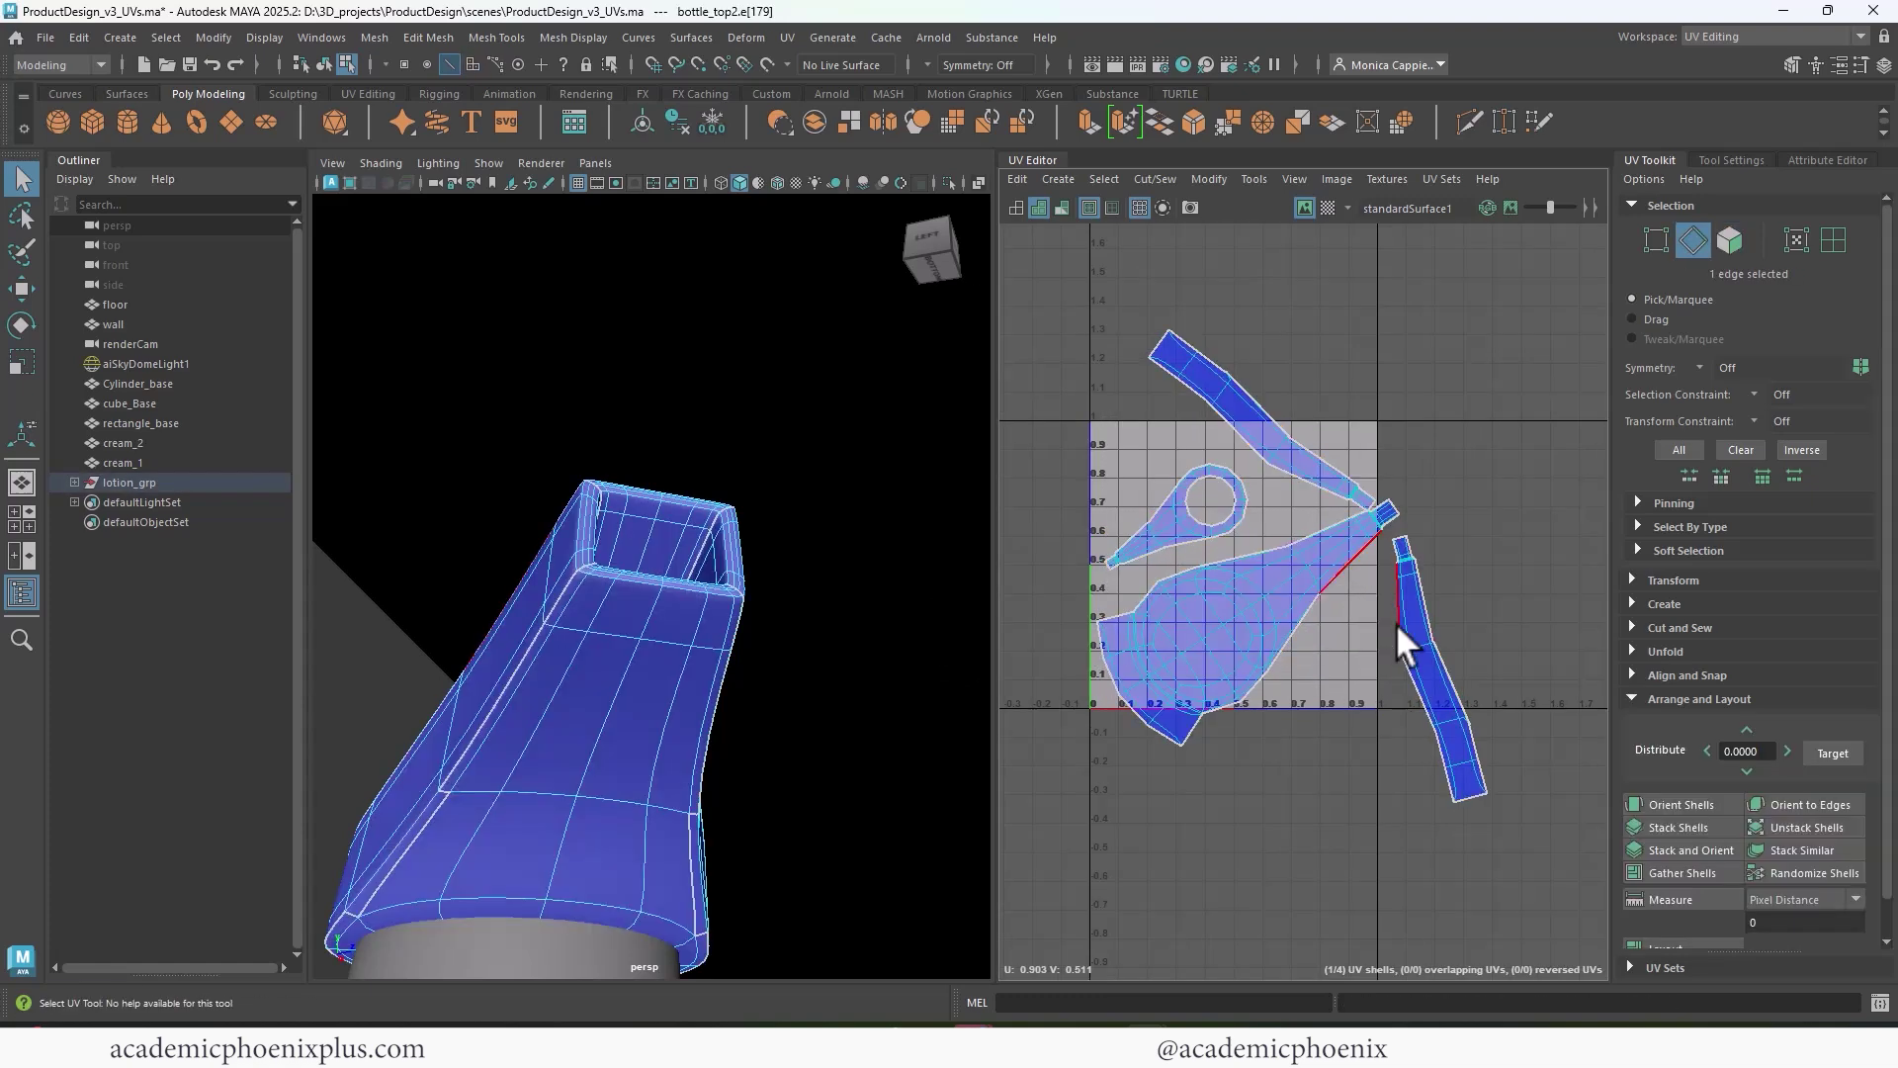
- Select the four edges along the inner side of the detached lower side strip and sew it to the main shell
click(1396, 641)
shift+click(1405, 678)
shift+click(1434, 746)
shift+click(1445, 783)
shift+right_drag(1445, 703, 1438, 756)
- Select three edges along the main shell's upper border and sew the other long side strip to it
click(1321, 524)
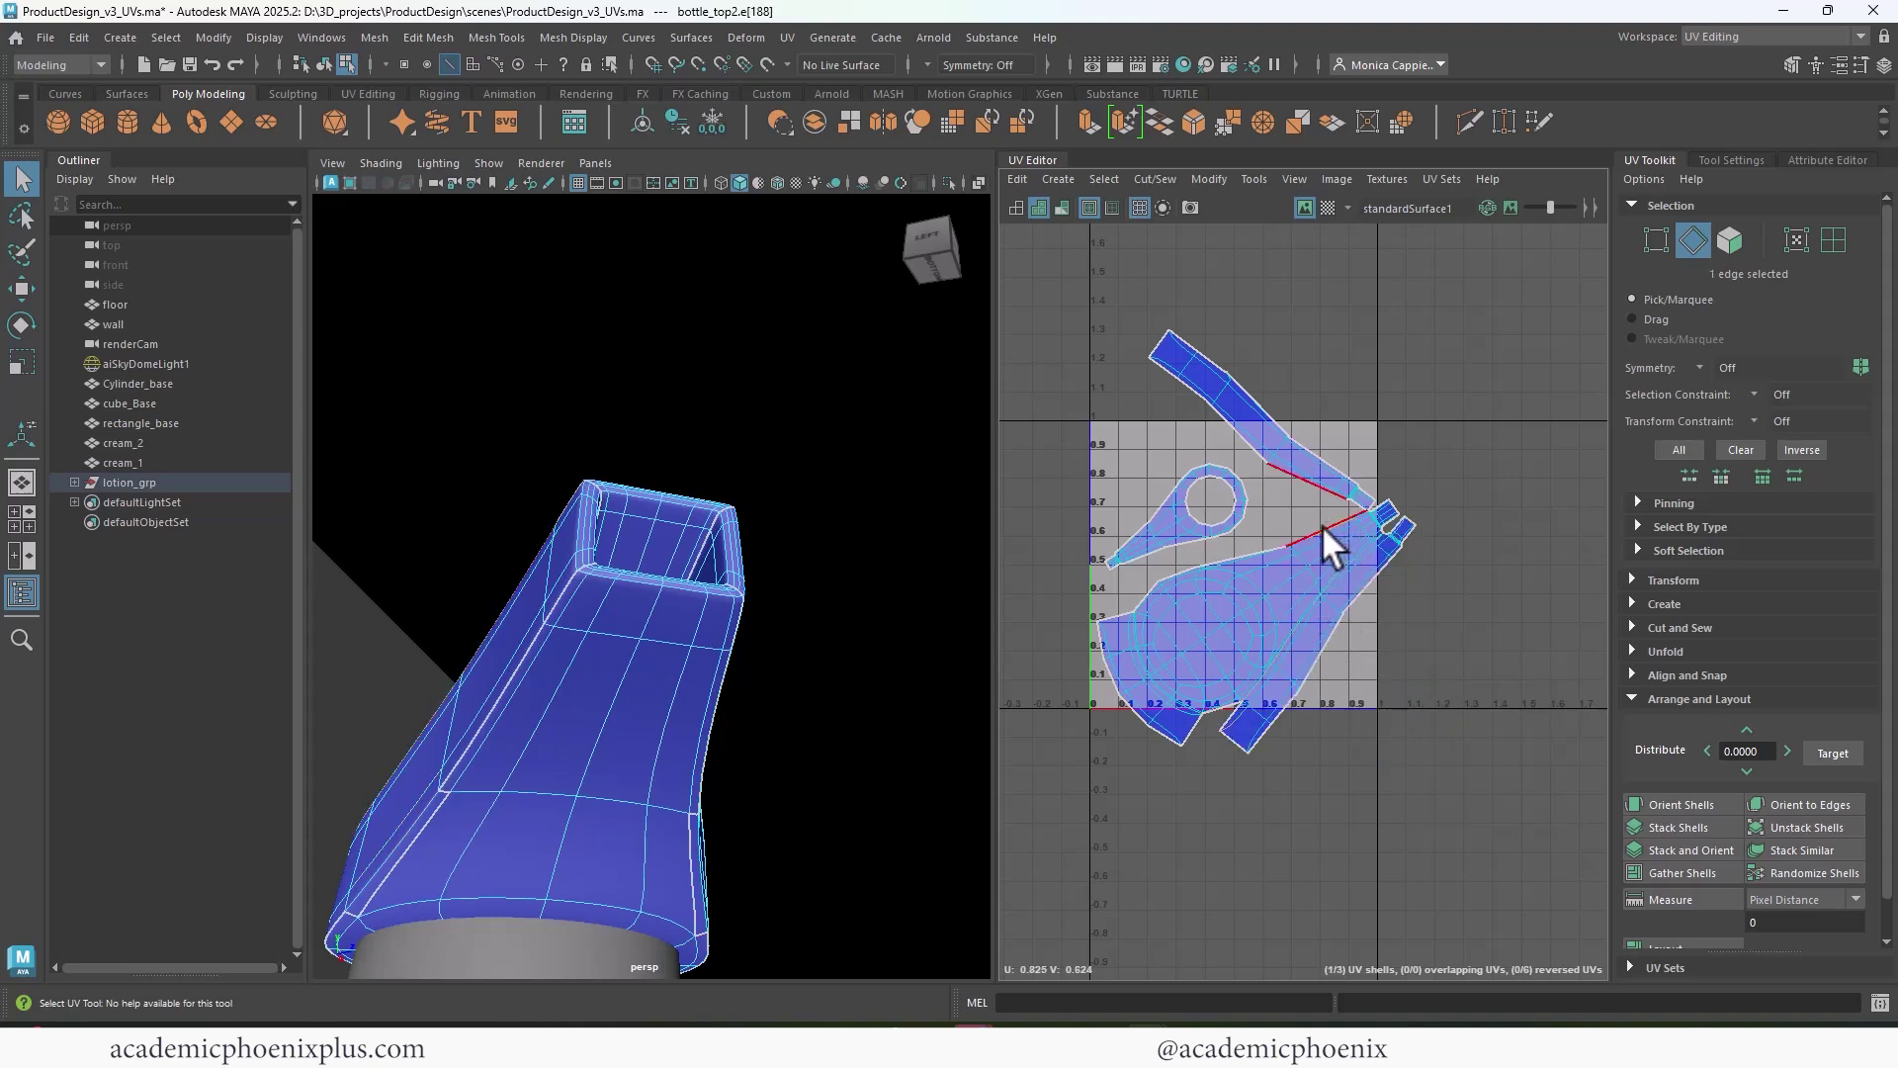
shift+click(1271, 543)
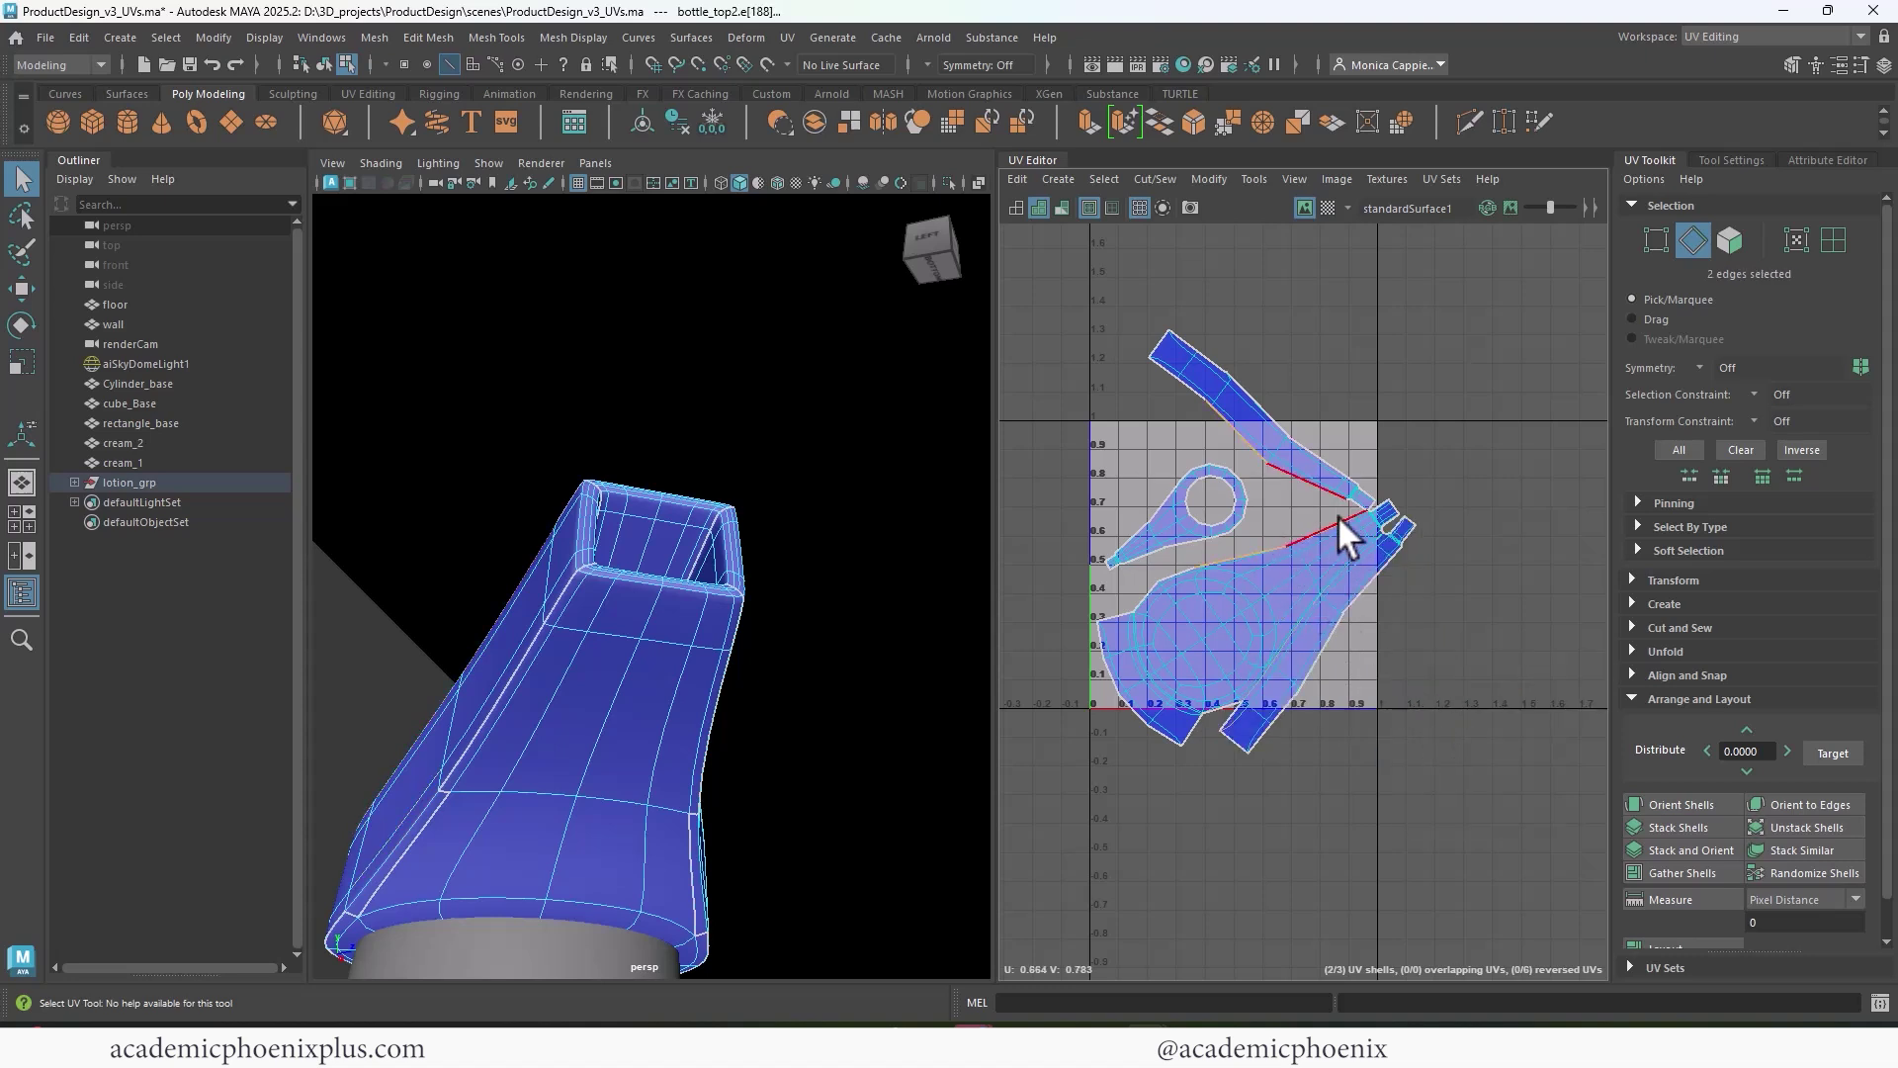
shift+click(1177, 566)
shift+right_drag(1330, 572, 1330, 624)
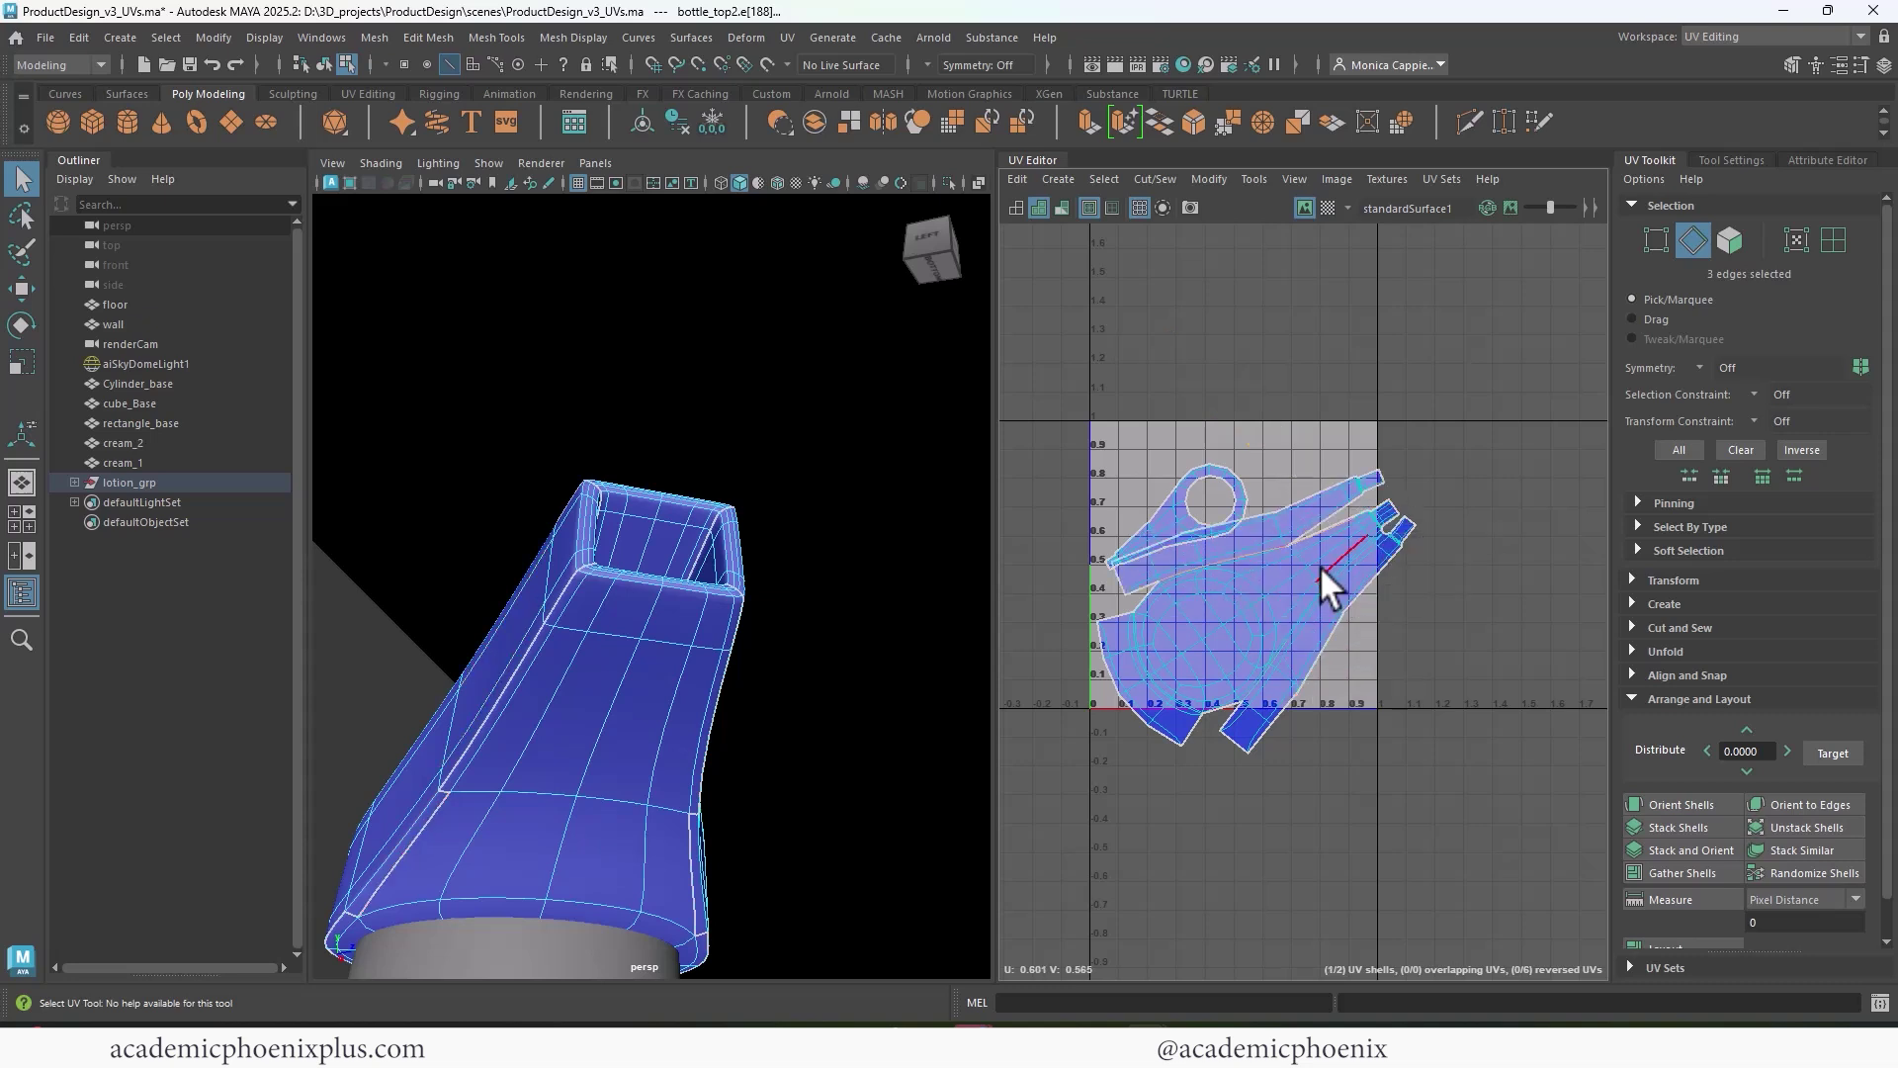
- Sew the remaining gap near the tip of the main shell and unfold that shell
click(1353, 511)
shift+right_drag(1327, 547, 1044, 643)
double_click(1261, 635)
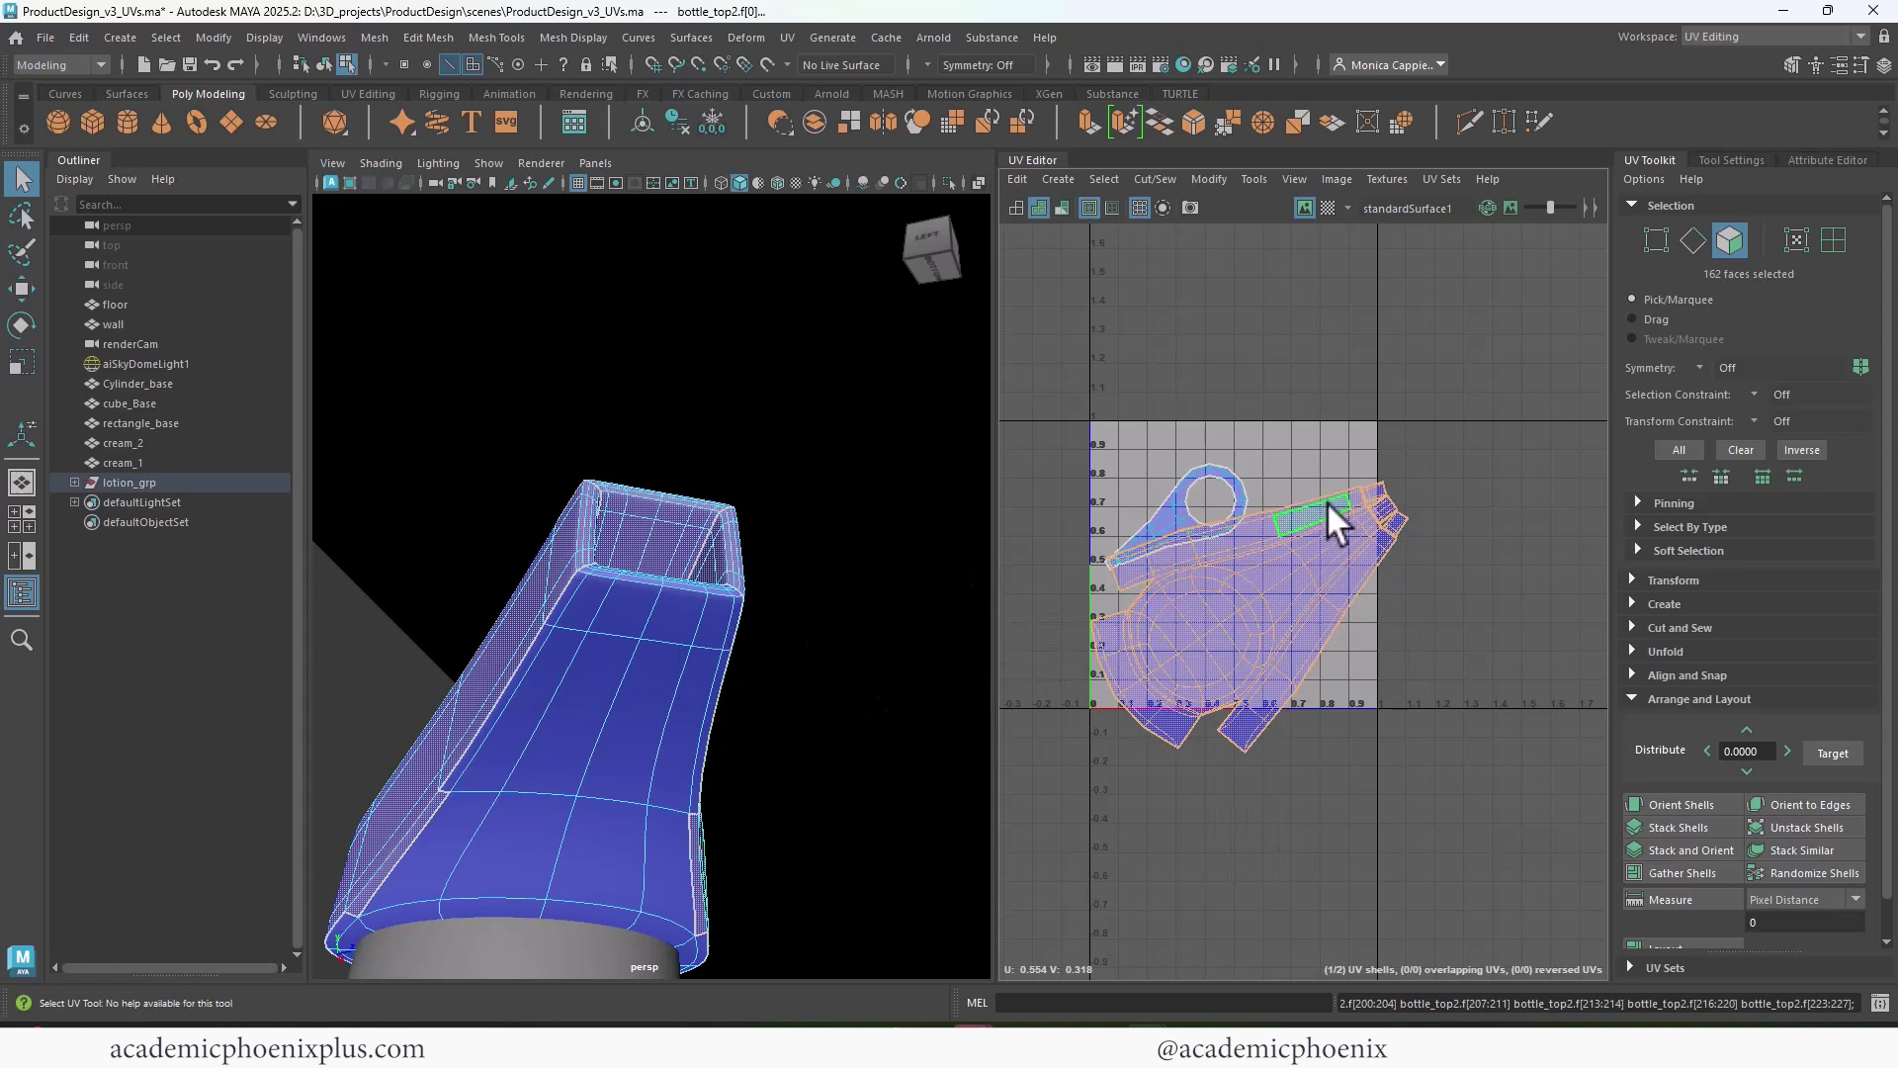
- Select two seam edges along the nozzle's lower side, sew the underside shell to the main shell, and unfold the merged shell
alt+right_drag(477, 738, 536, 702)
alt+drag(536, 702, 583, 696)
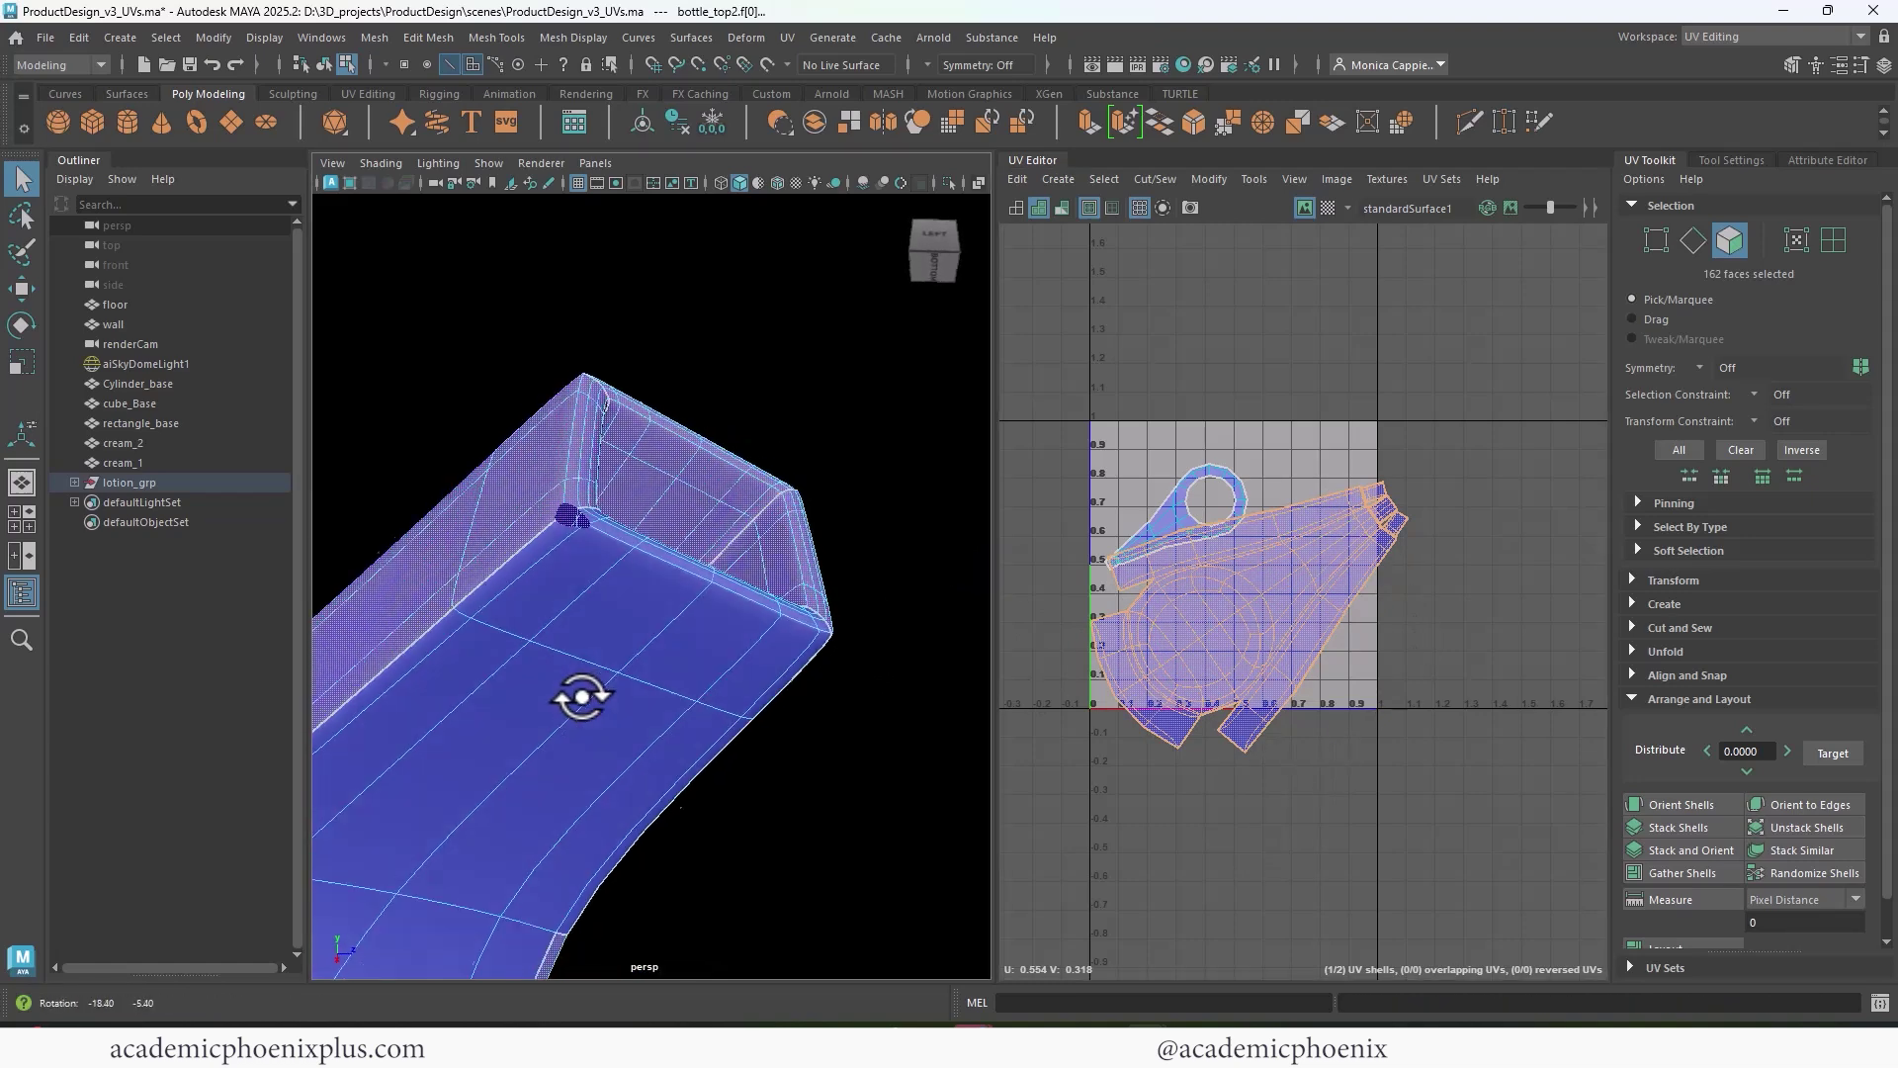
alt+middle_drag(582, 696, 684, 619)
scroll(692, 621, down, 5)
alt+drag(733, 621, 686, 583)
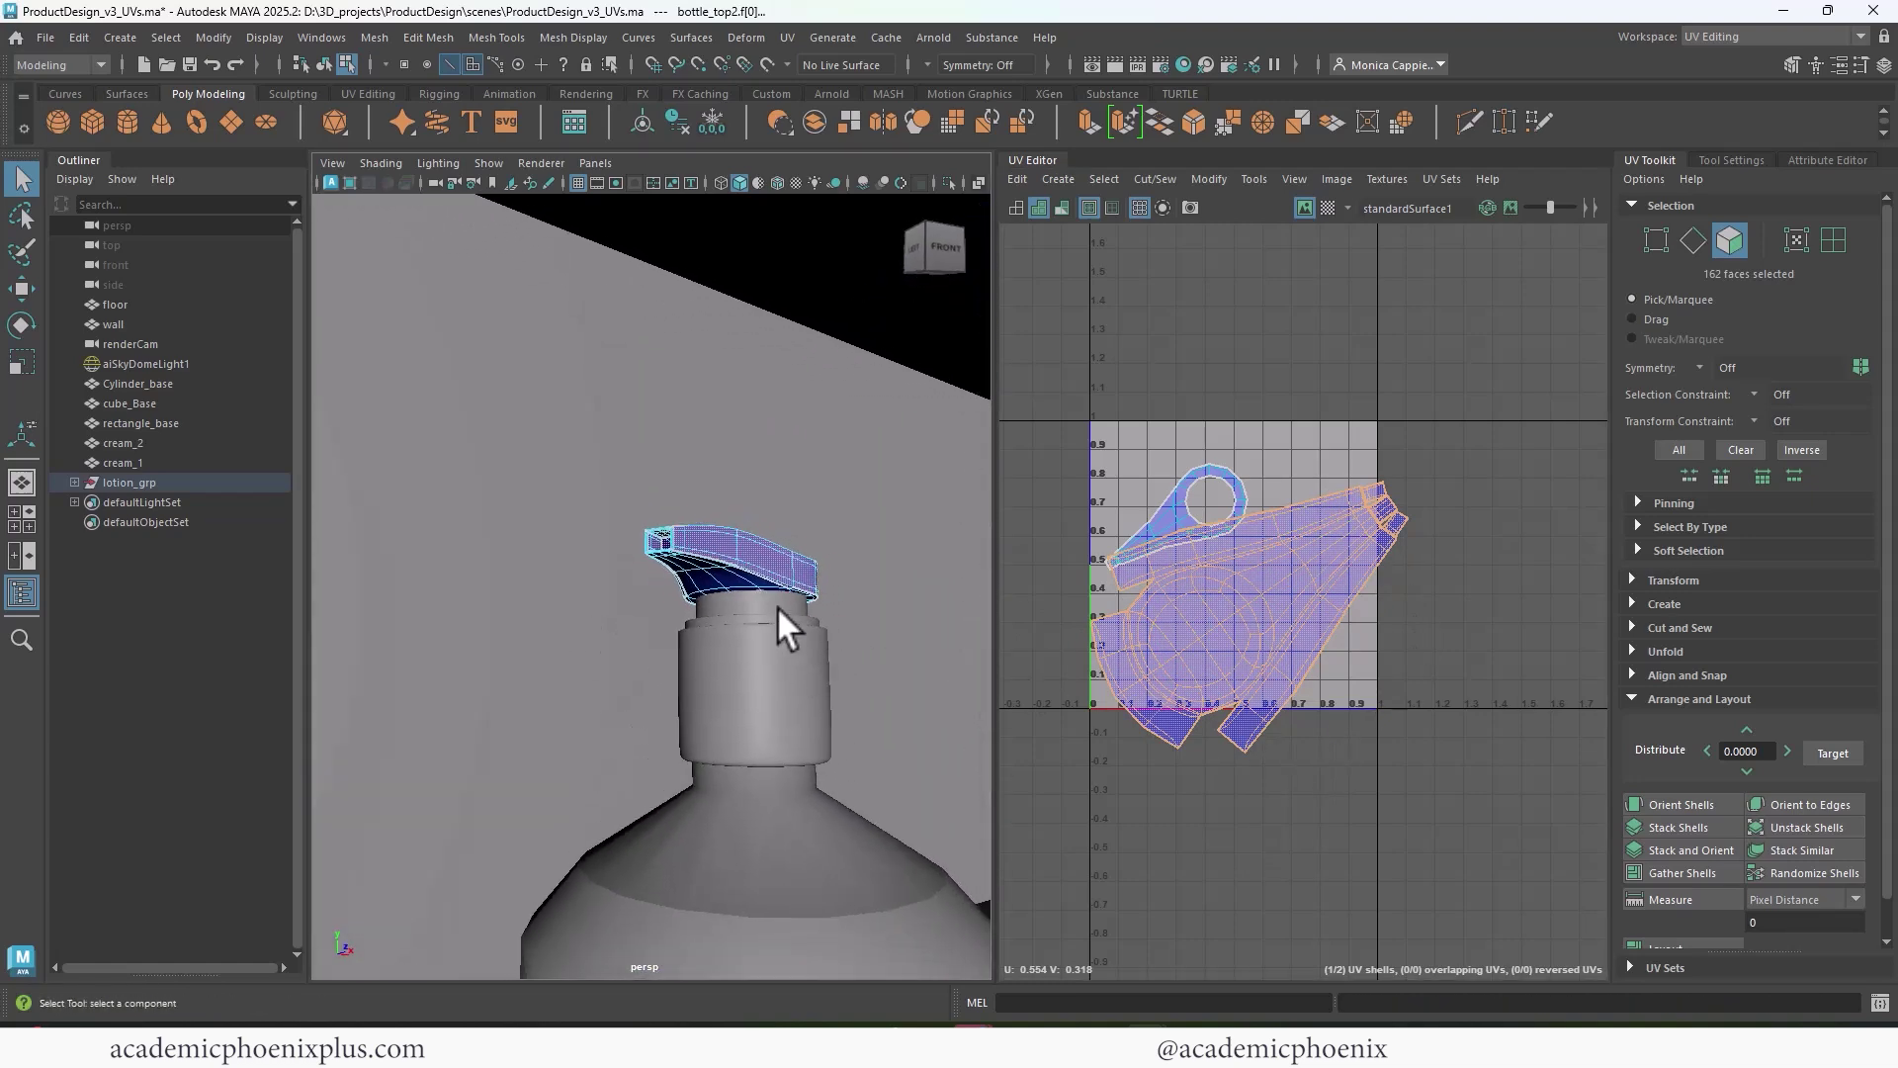
scroll(824, 623, up, 4)
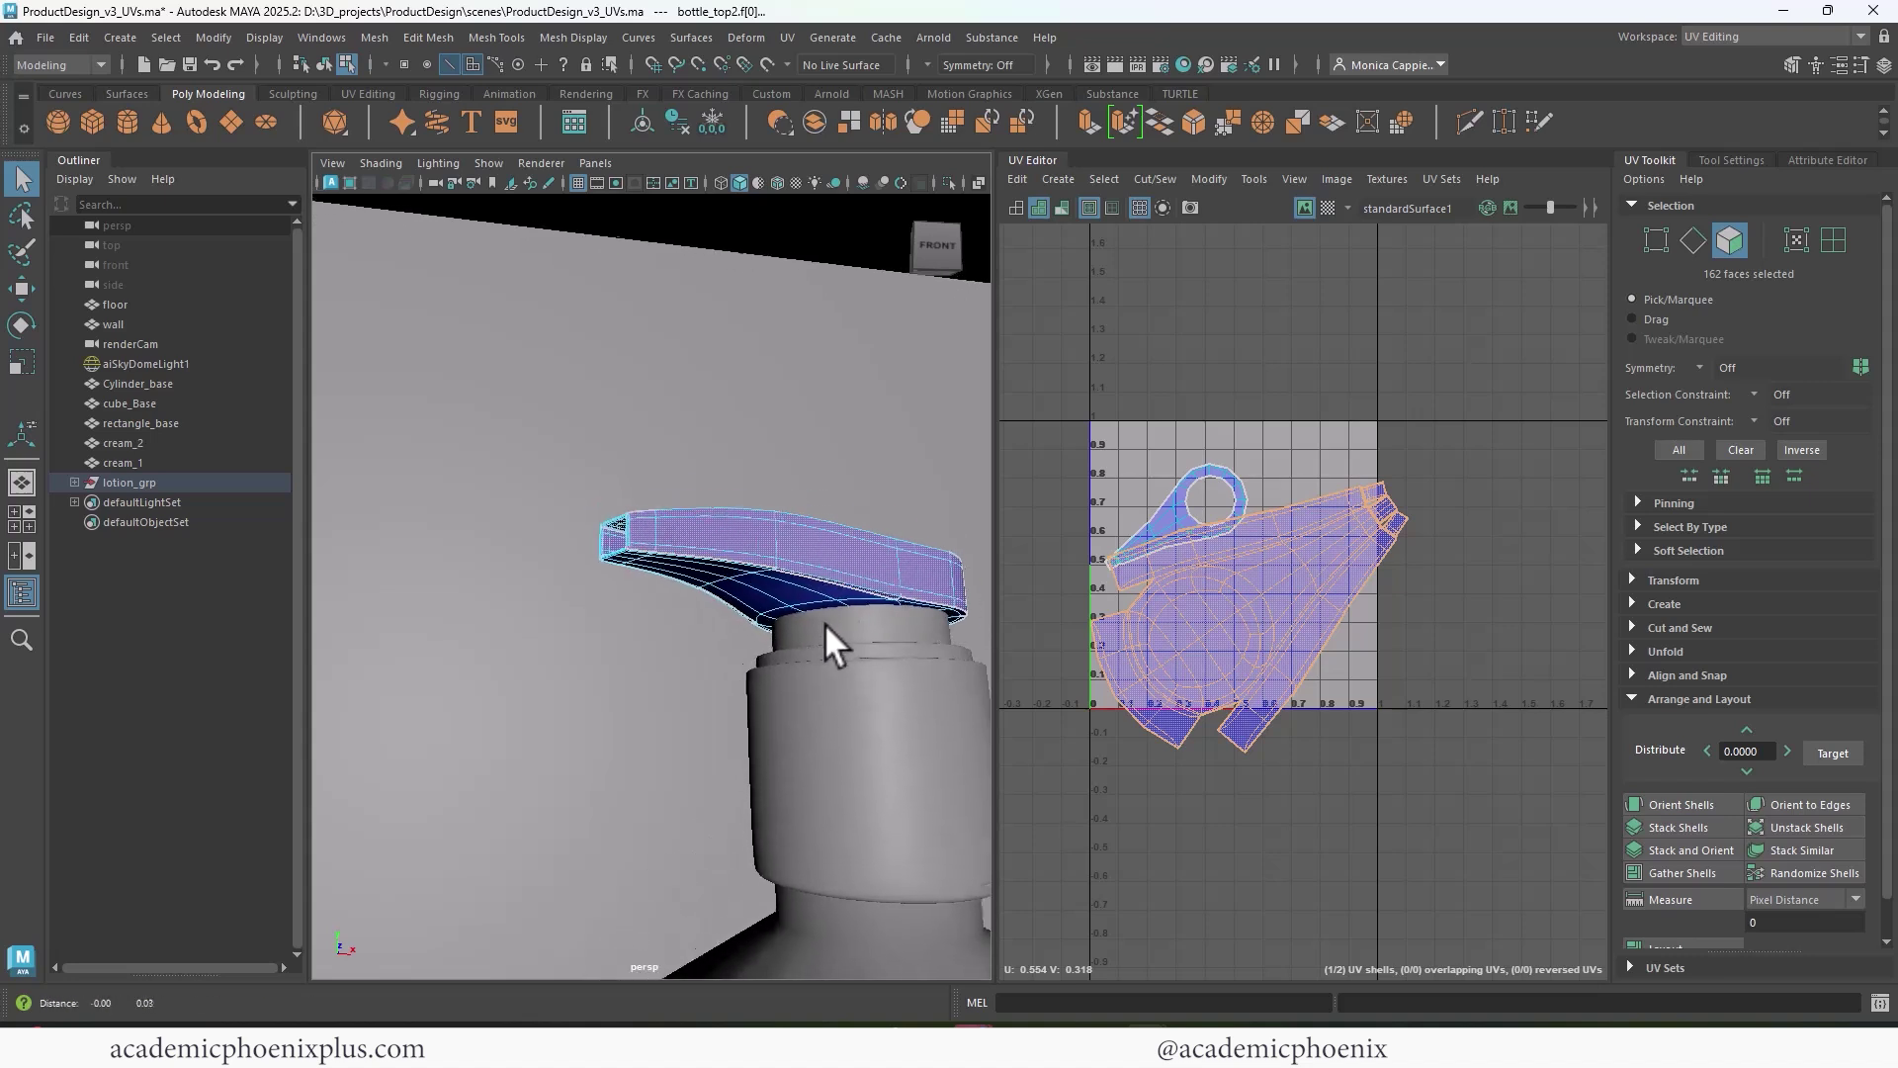
alt+drag(825, 623, 761, 593)
right_drag(859, 559, 892, 409)
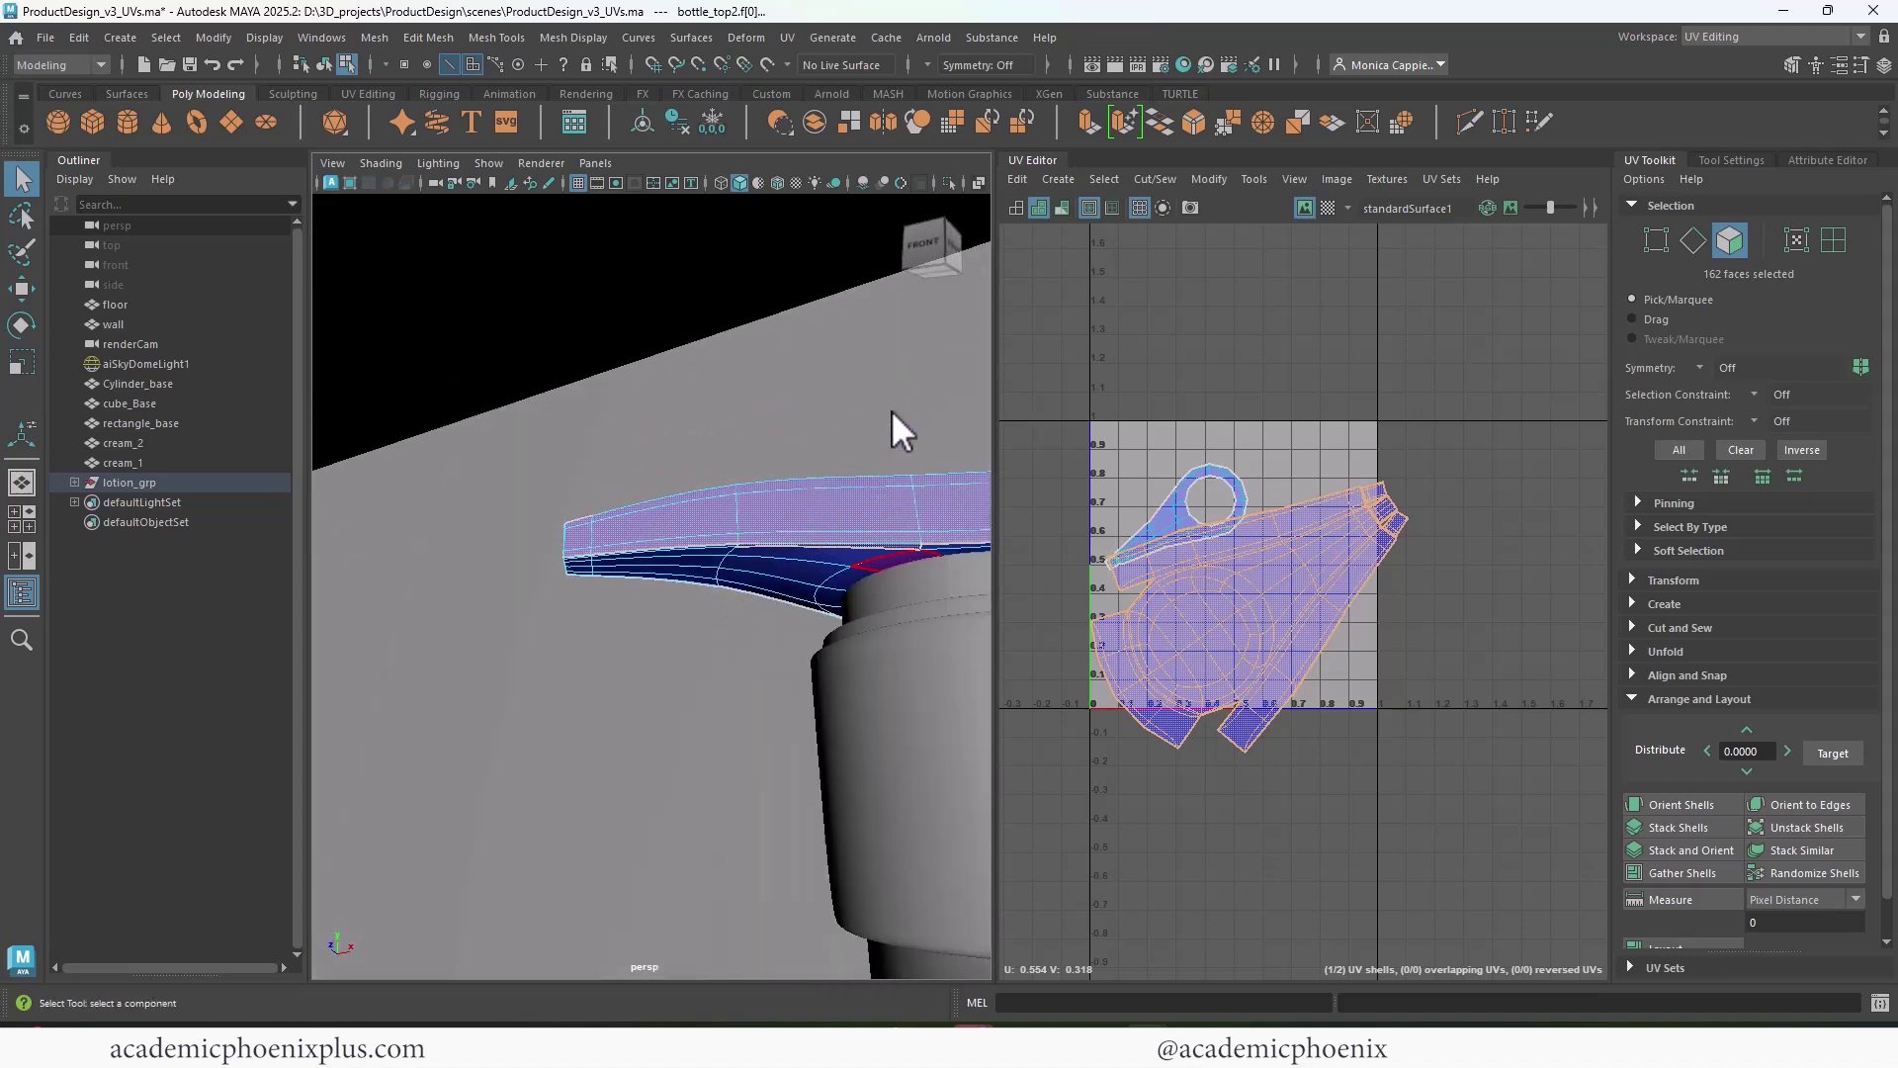
alt+drag(892, 409, 888, 502)
click(864, 500)
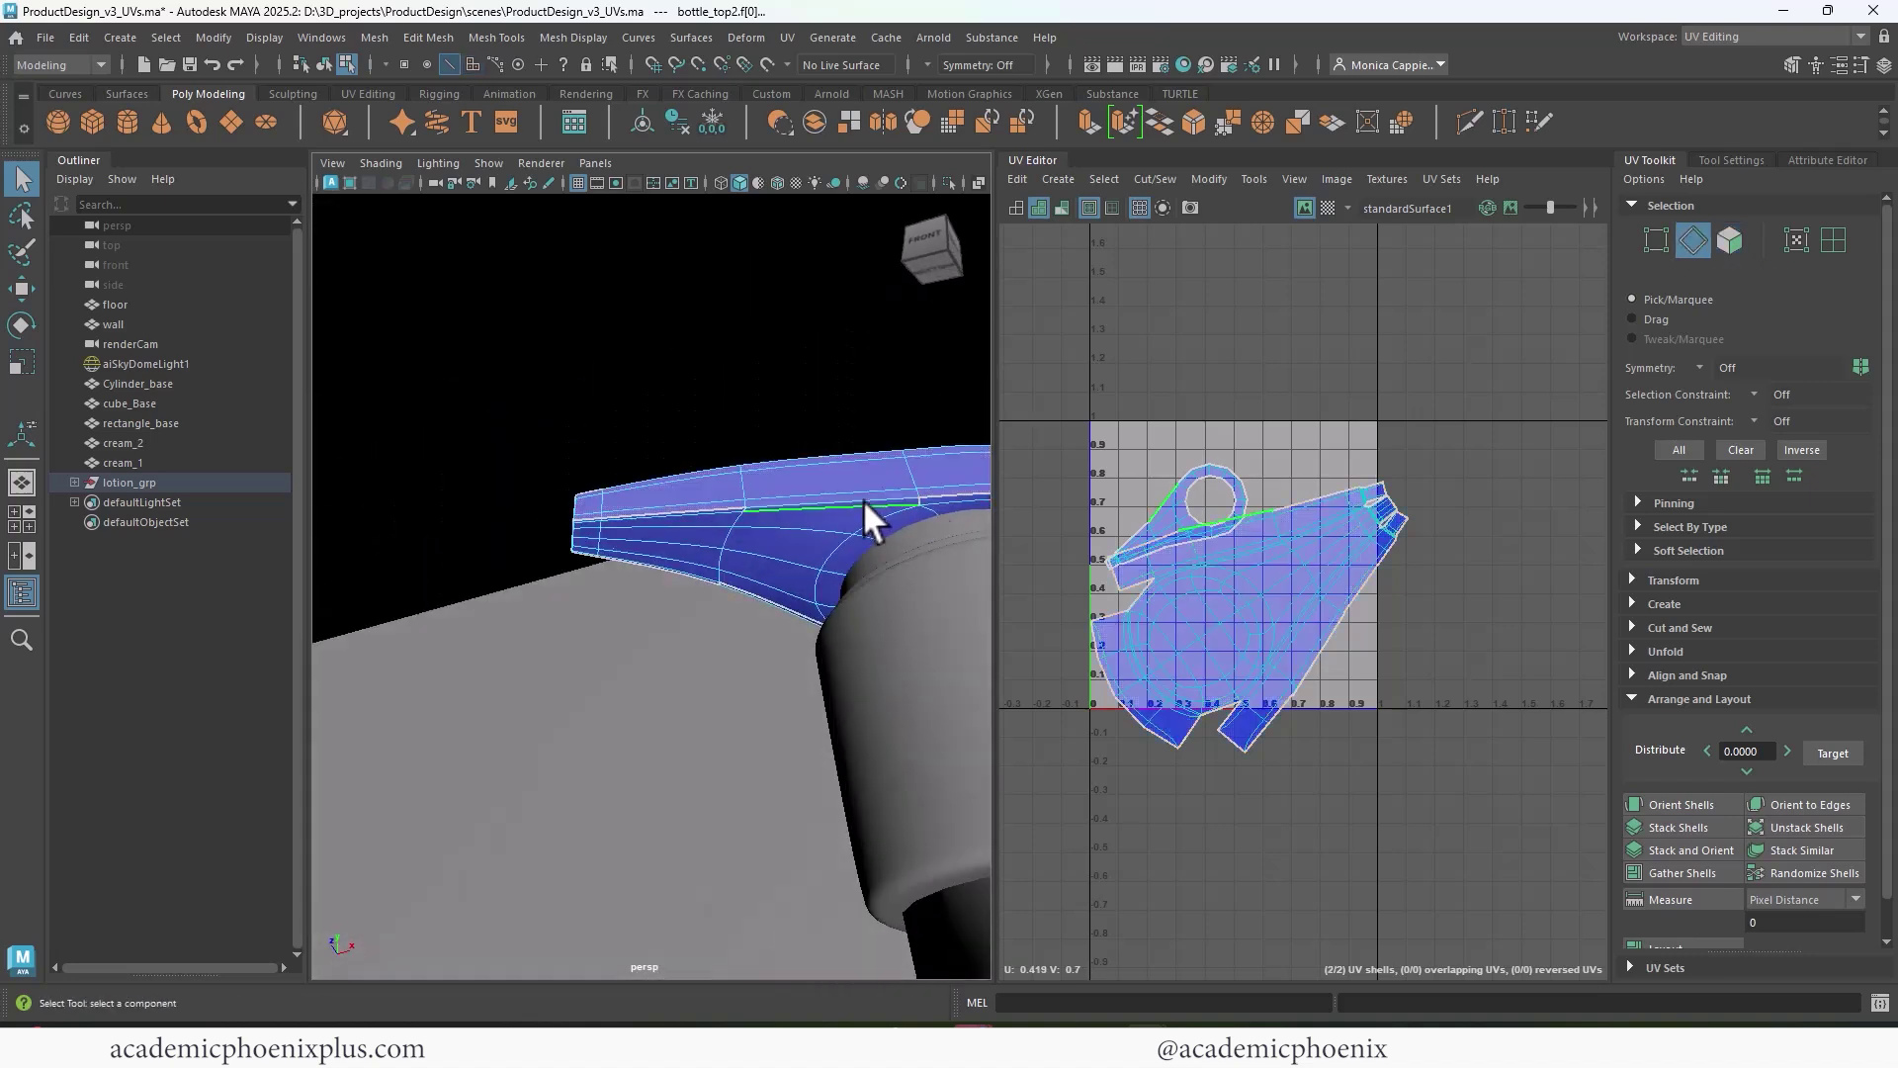
shift+click(690, 508)
shift+right_drag(1284, 583, 967, 658)
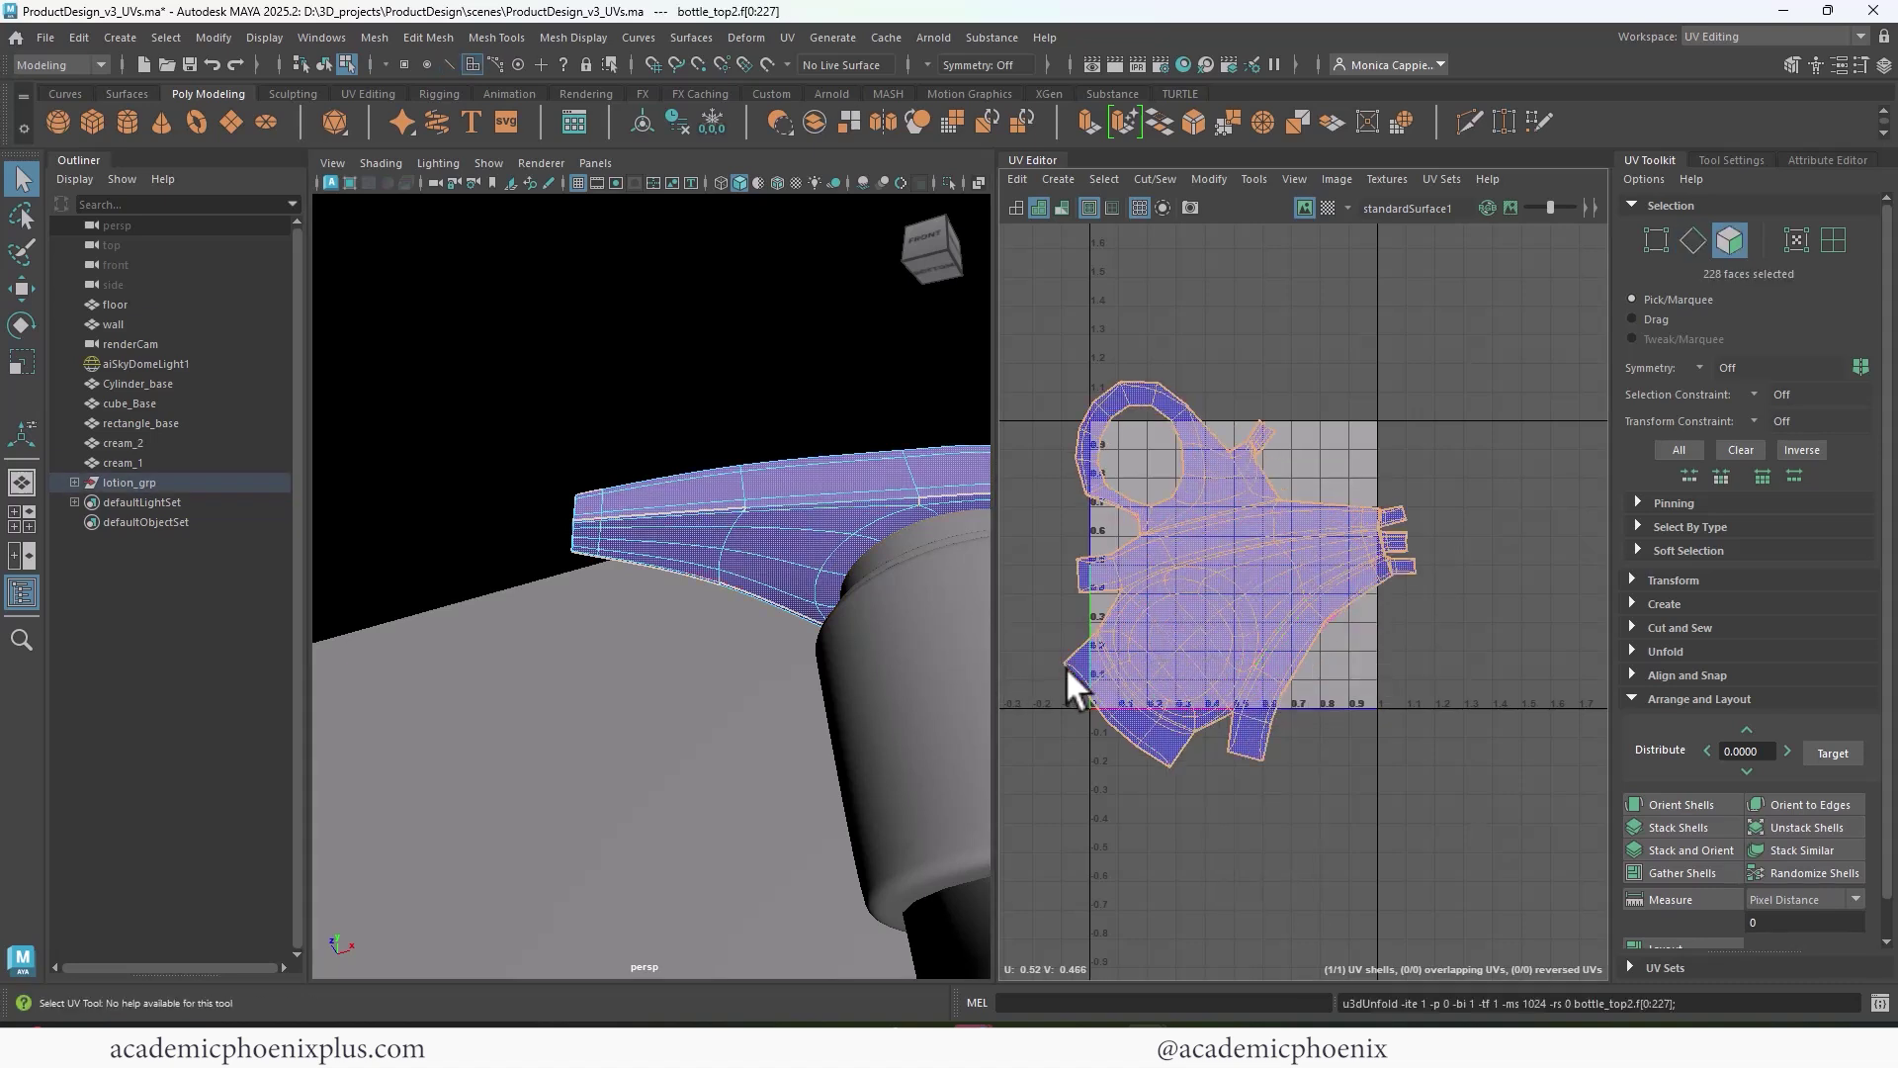
- Undo the unfold and the sewing of the underside shell to the nozzle's main shell
key(ctrl+z)
key(ctrl+z)
key(ctrl+z)
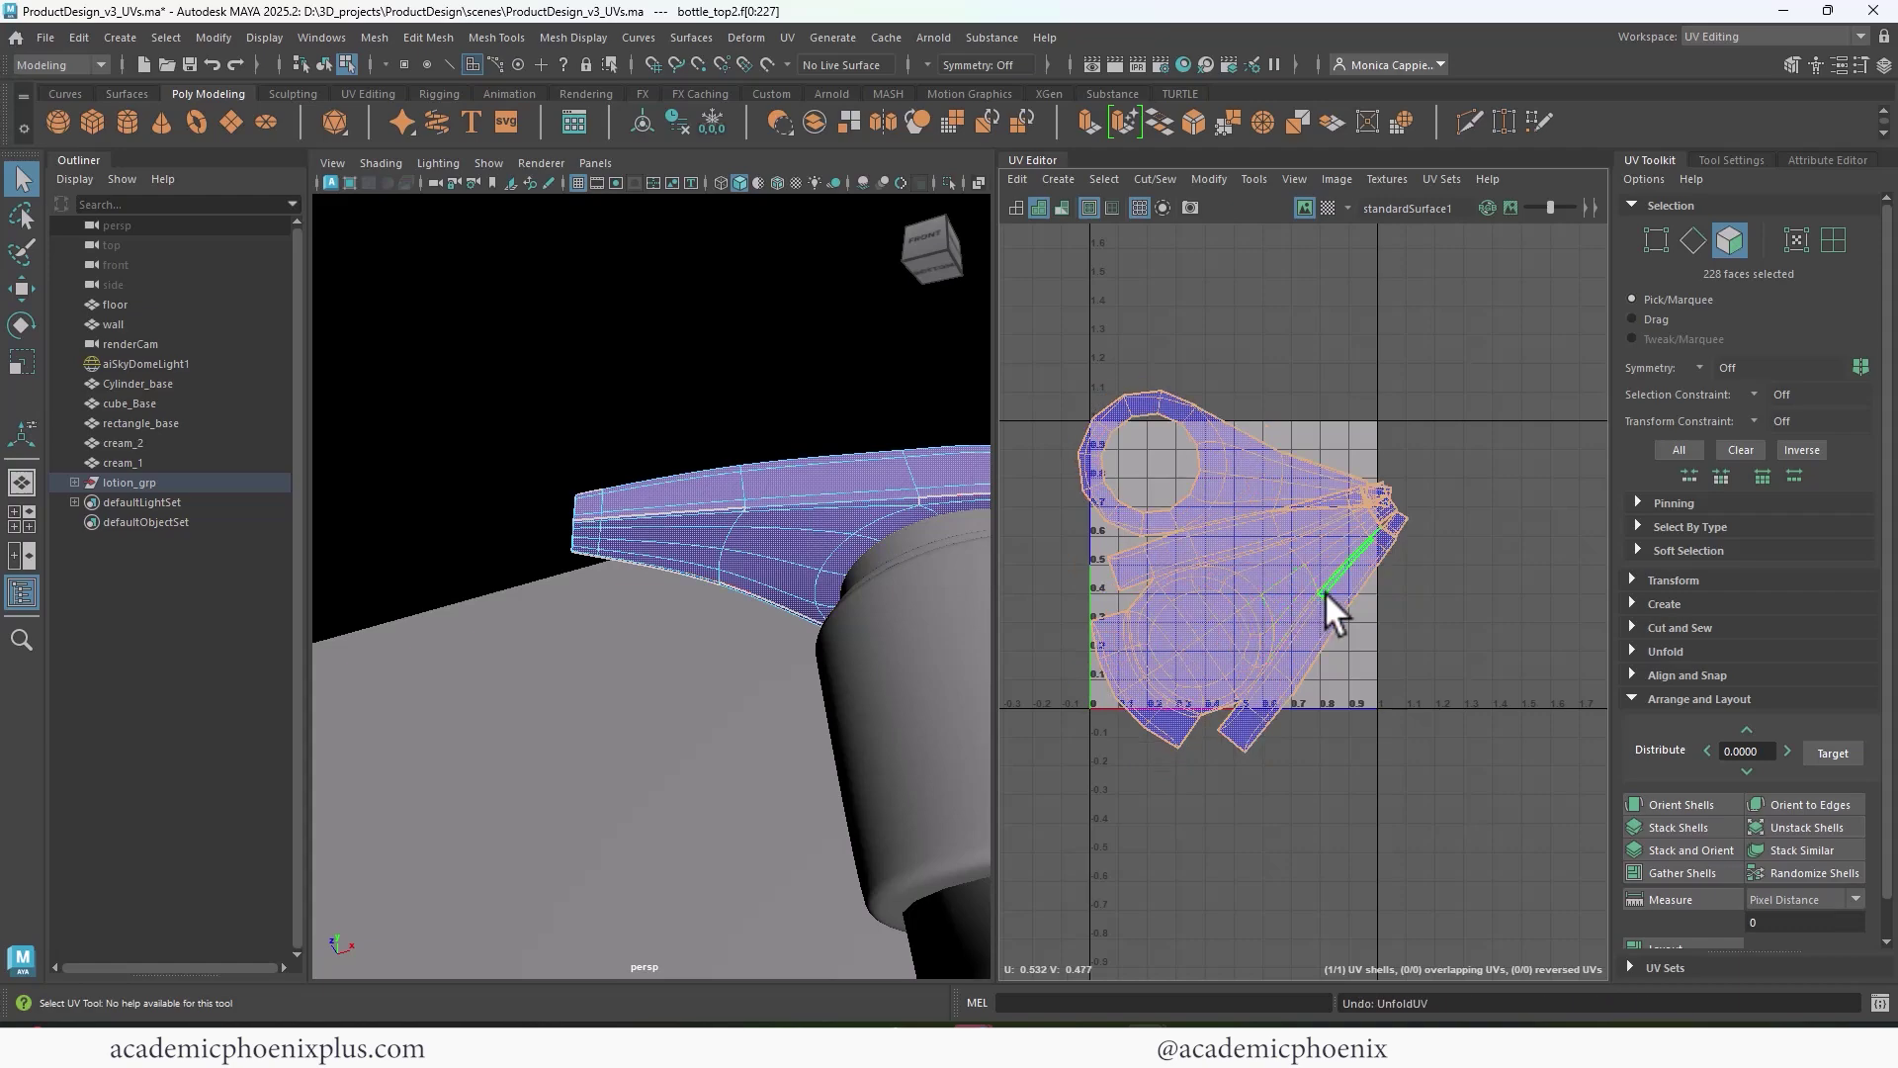
key(ctrl+z)
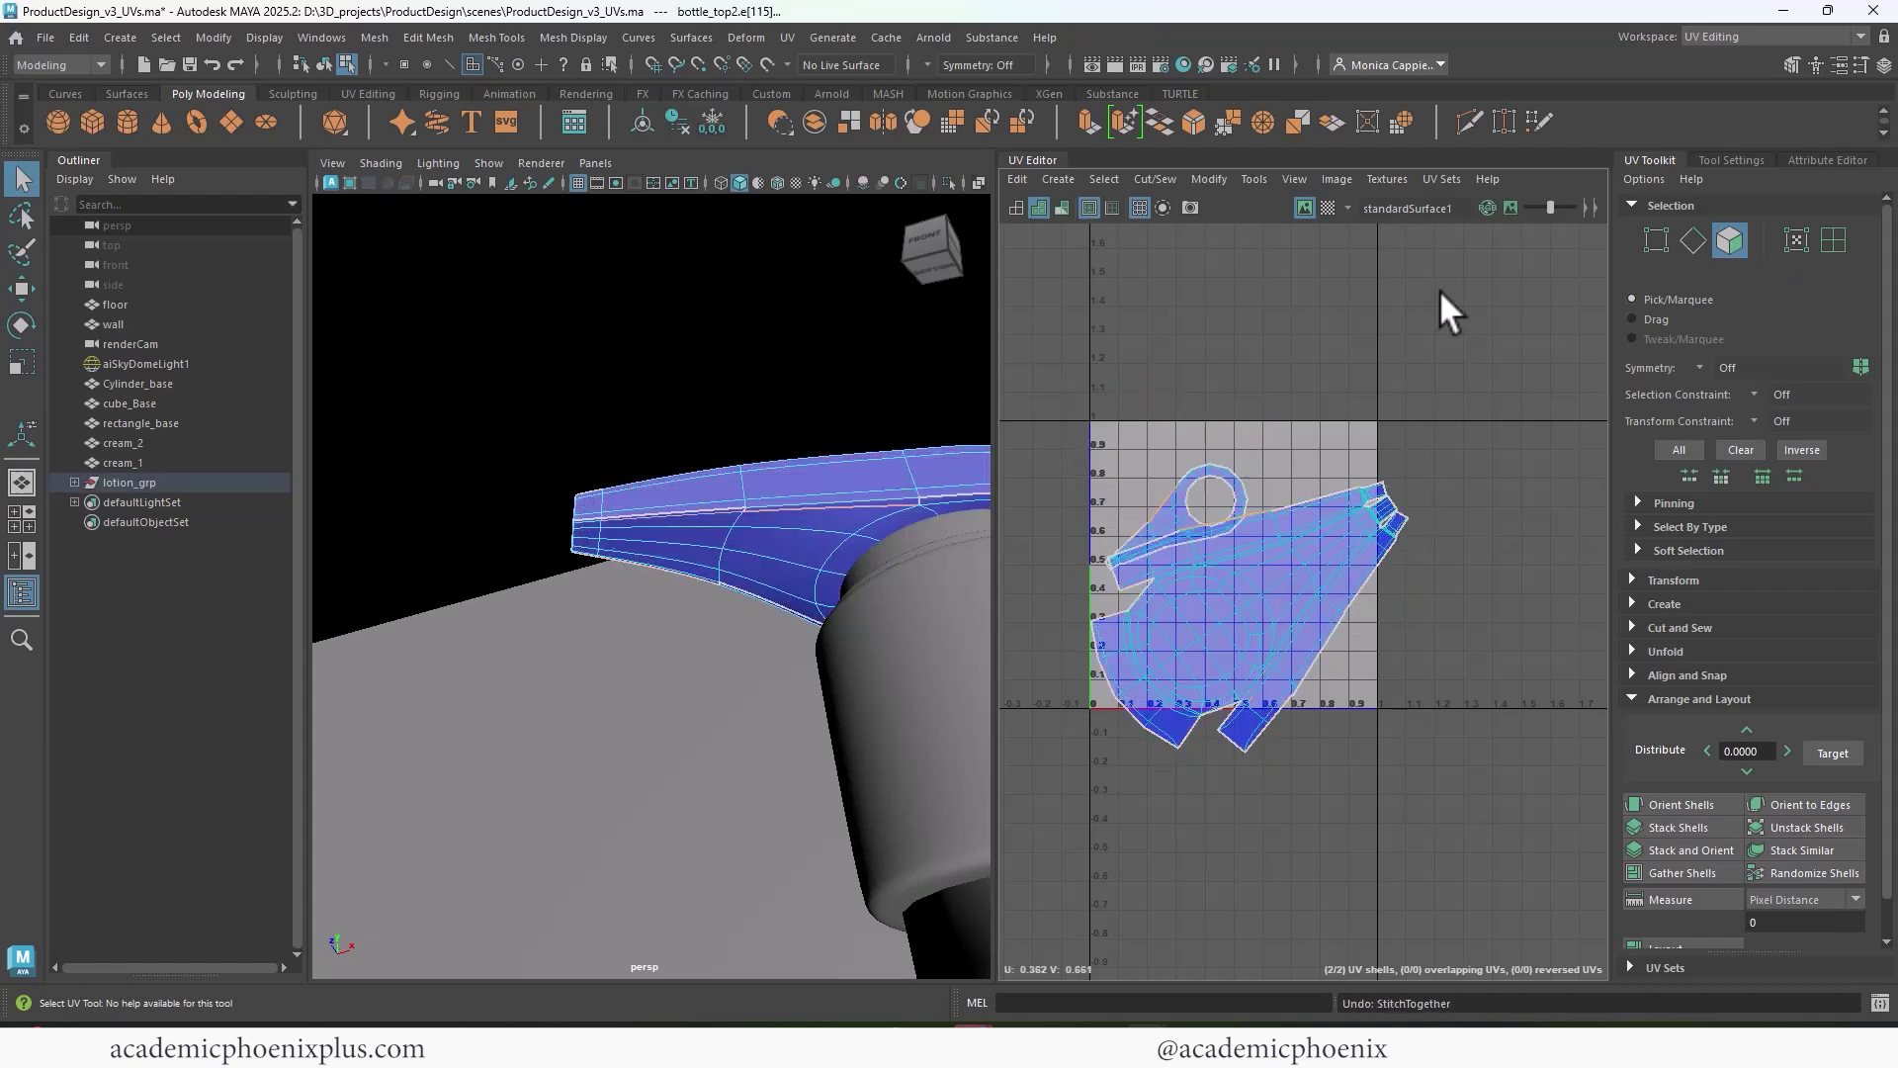
- Display the checker map on the nozzle to inspect its UV distortion from the front
click(1328, 207)
alt+drag(712, 593, 915, 583)
scroll(1379, 573, down, 3)
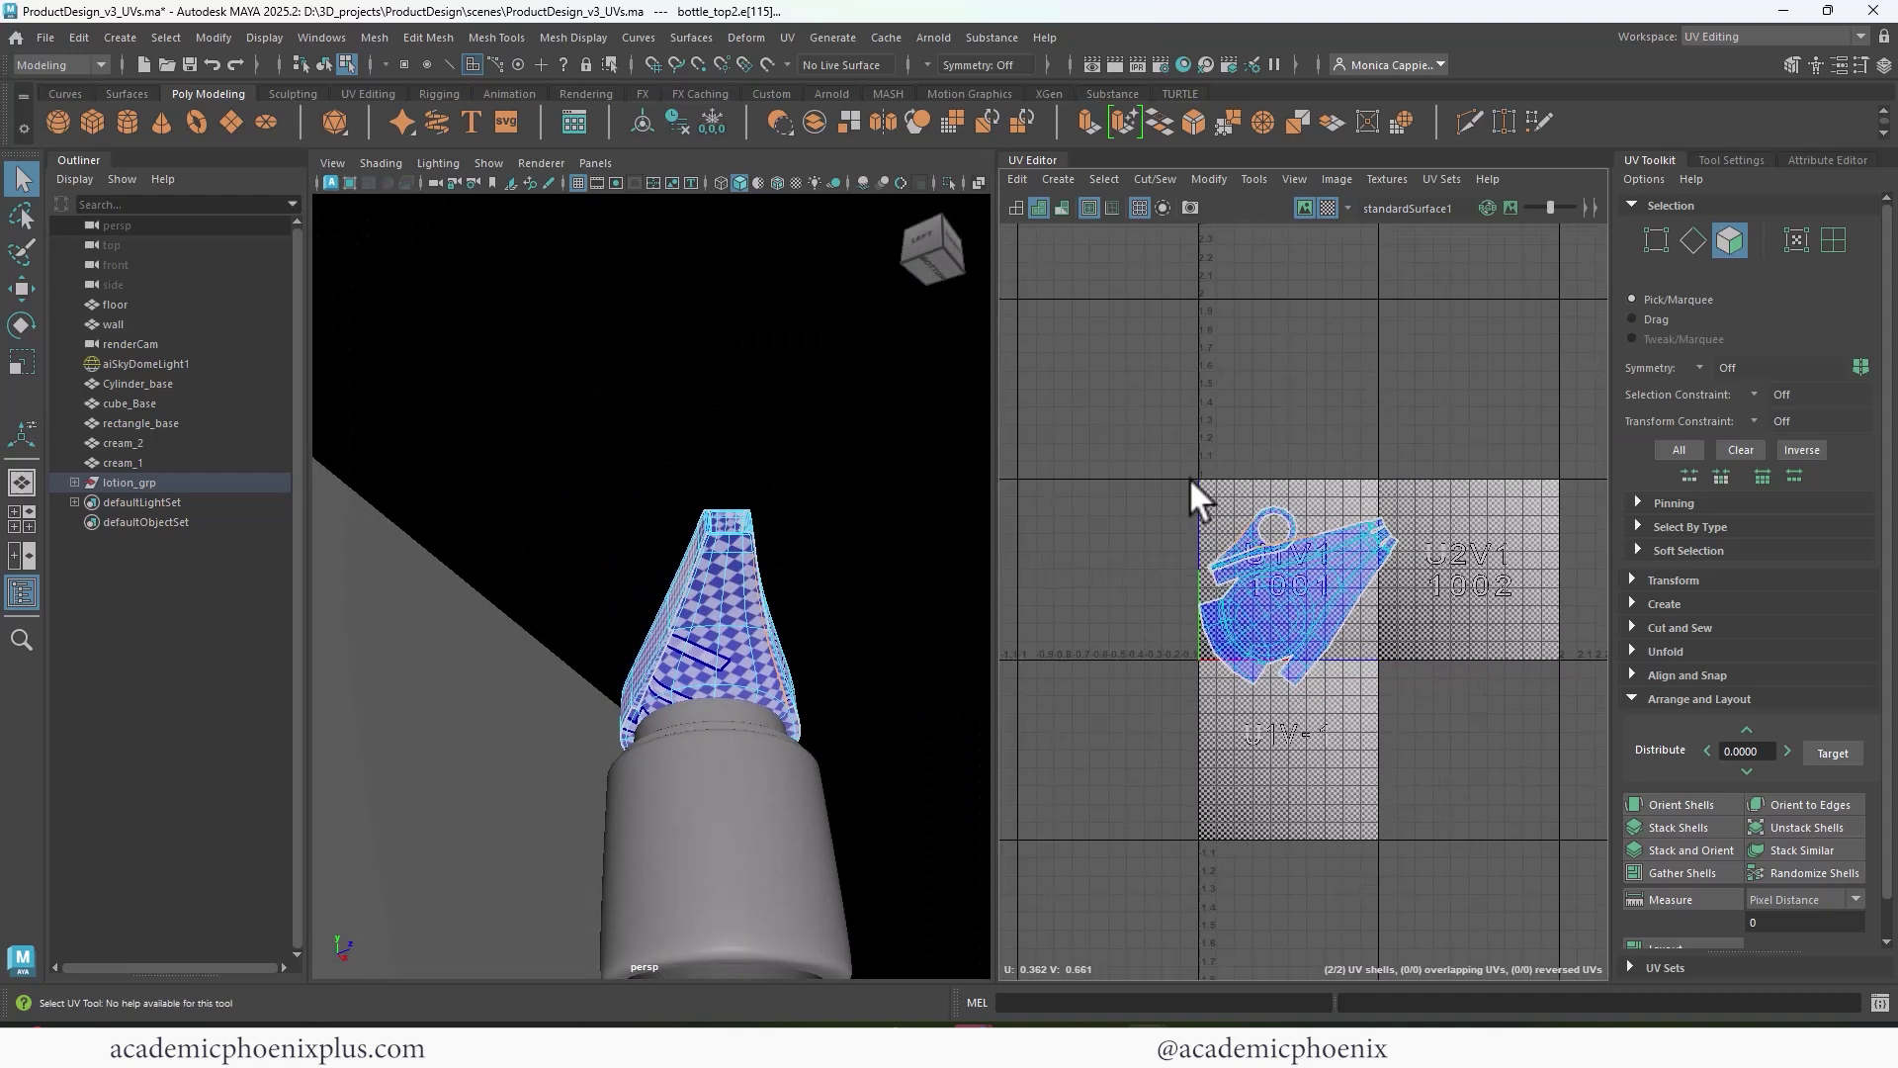
- Select the bottle, collar and nozzle meshes together and lay out their UV shells within the tile
right_drag(695, 596, 829, 421)
scroll(817, 477, down, 5)
alt+drag(733, 445, 693, 568)
shift+click(682, 584)
shift+click(721, 805)
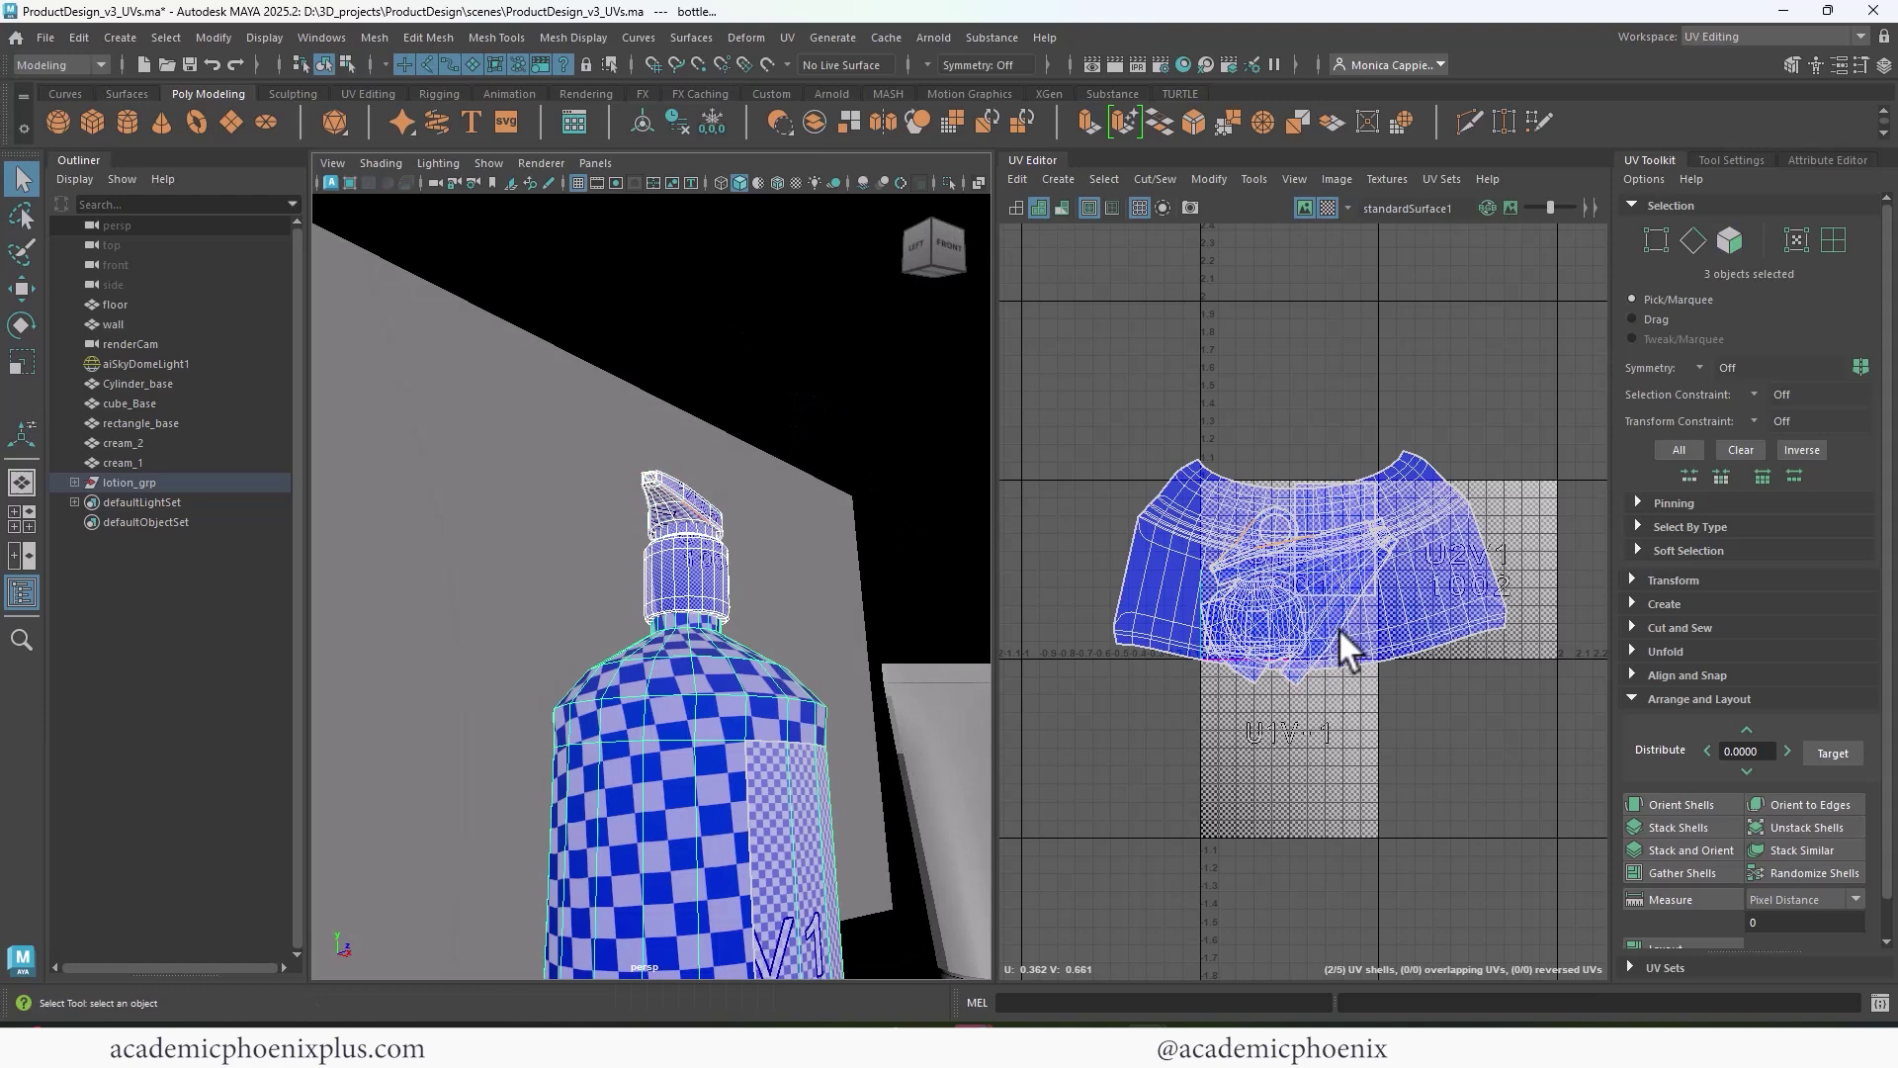
scroll(1740, 927, down, 1)
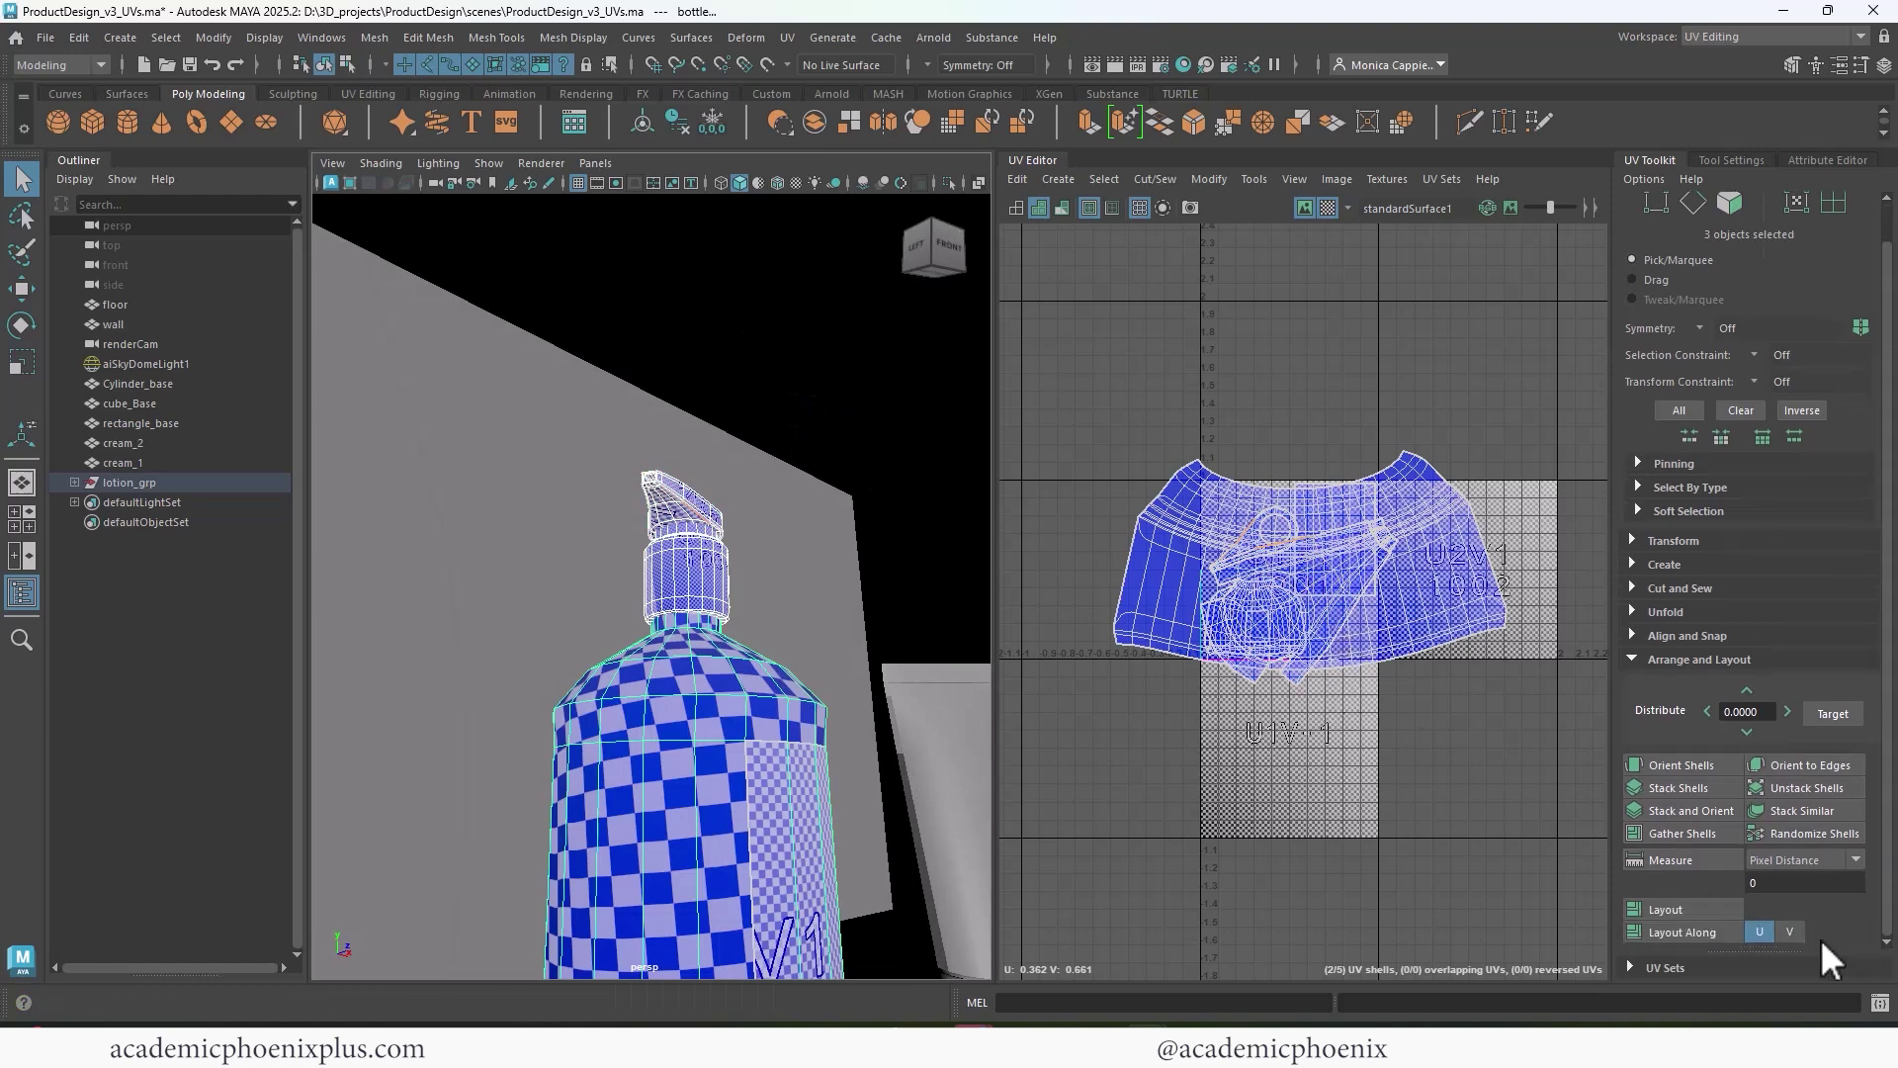
click(1671, 909)
scroll(1437, 563, up, 3)
- Select the bottle body and collar shells and scale them to about half size in the tile's lower-left corner
right_click(1372, 639)
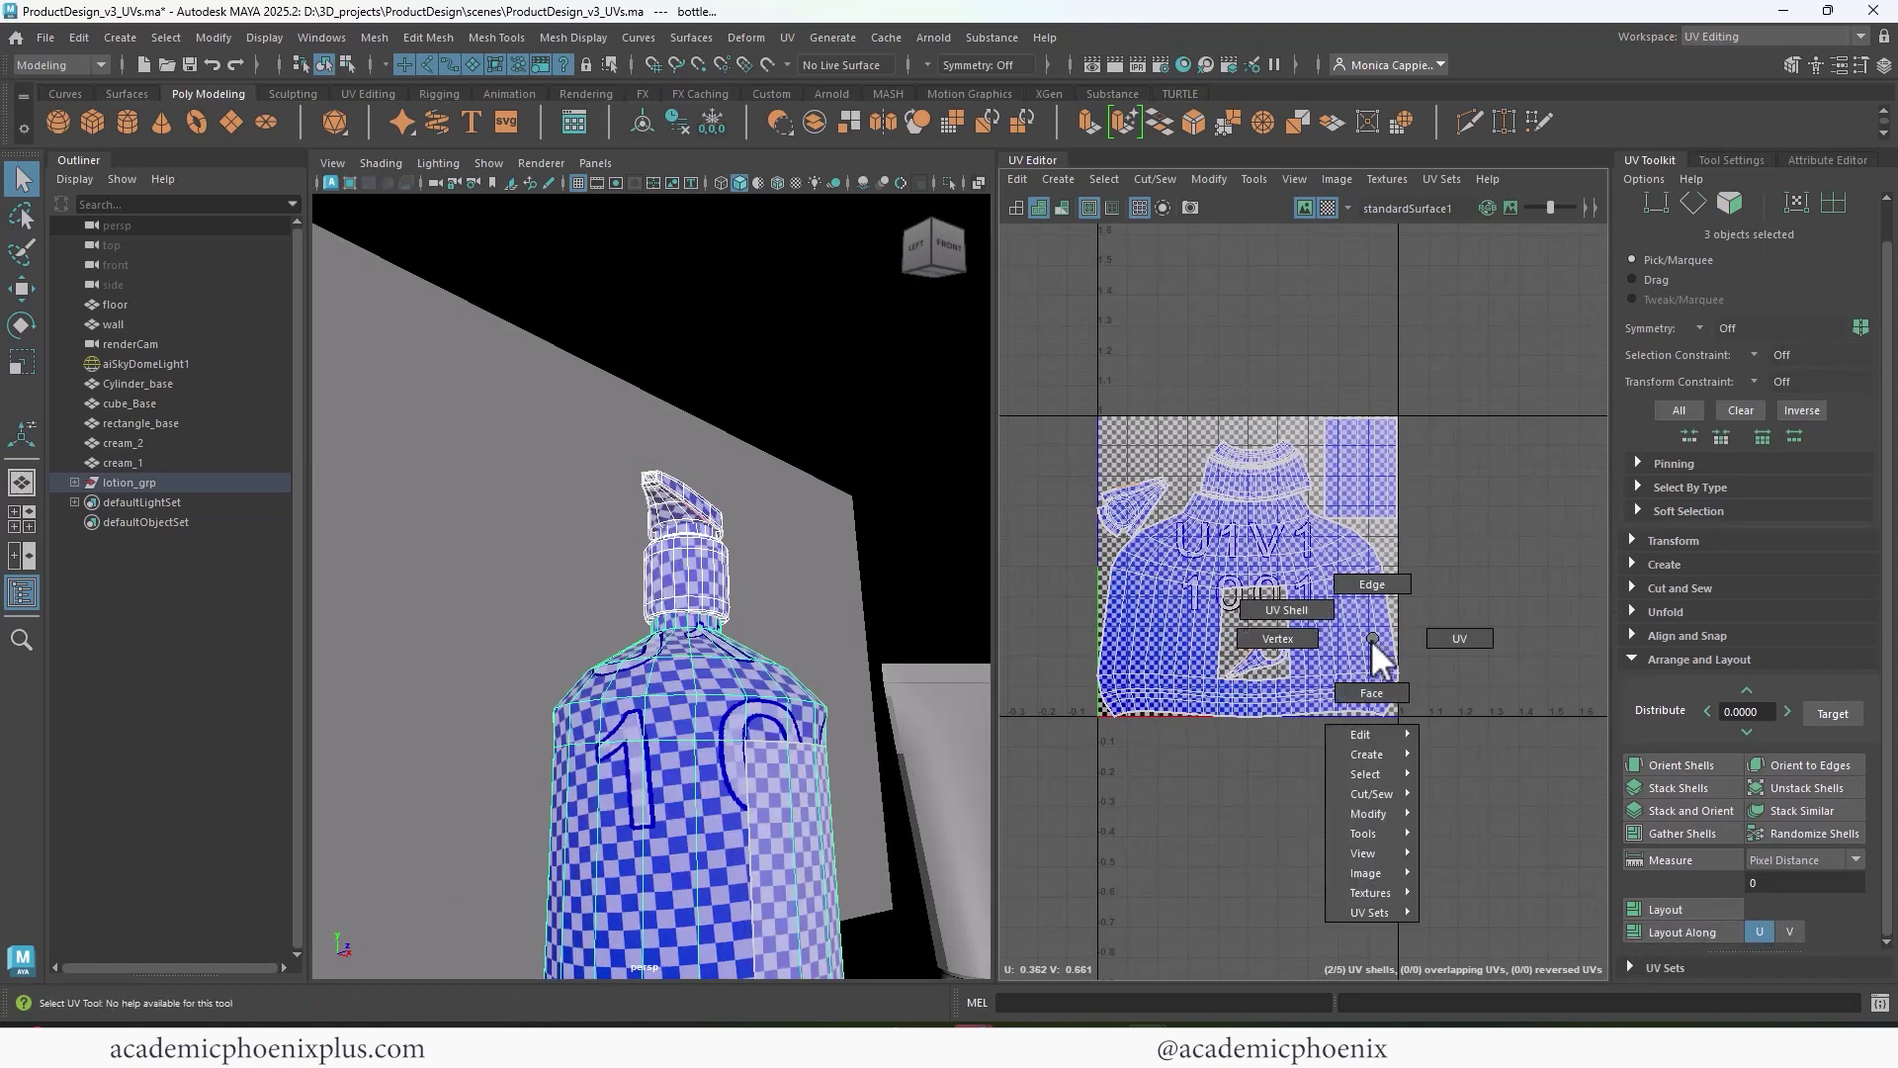
right_drag(1372, 639, 1372, 692)
double_click(1315, 675)
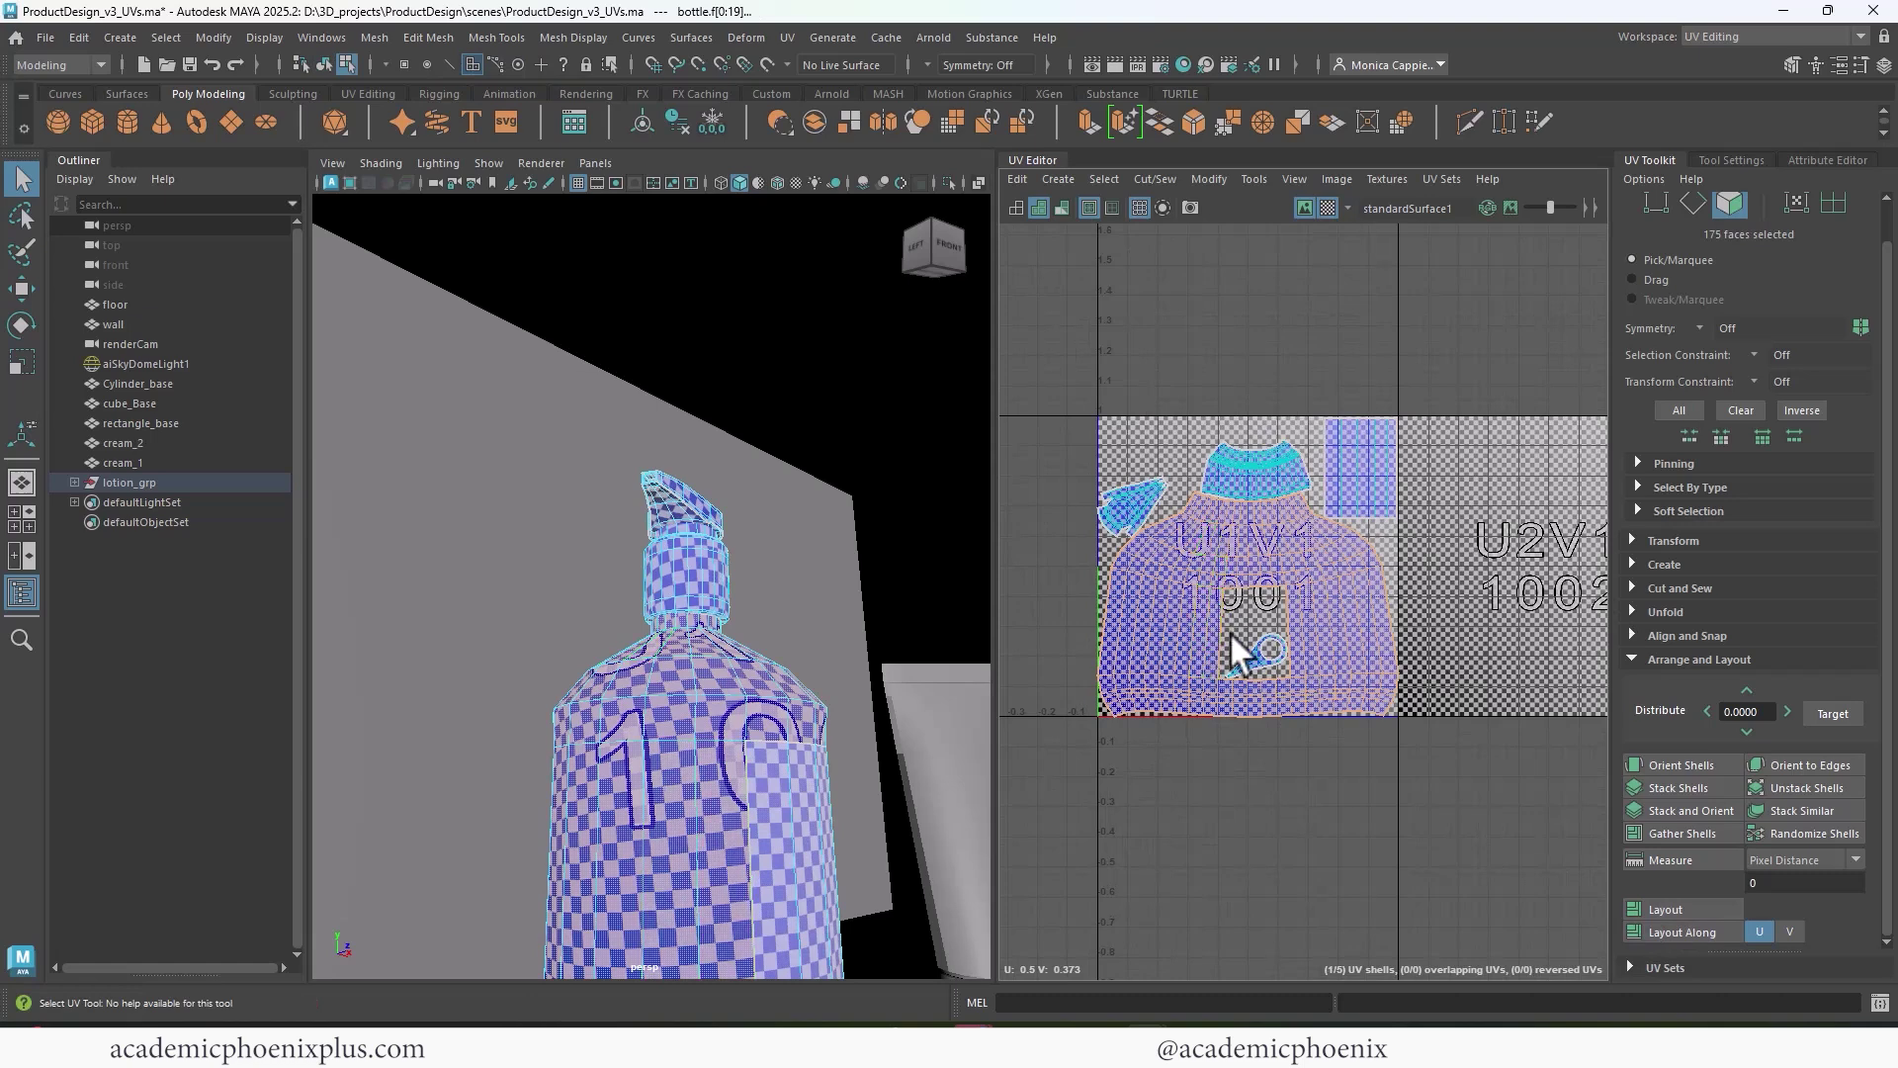
shift+double_click(1250, 483)
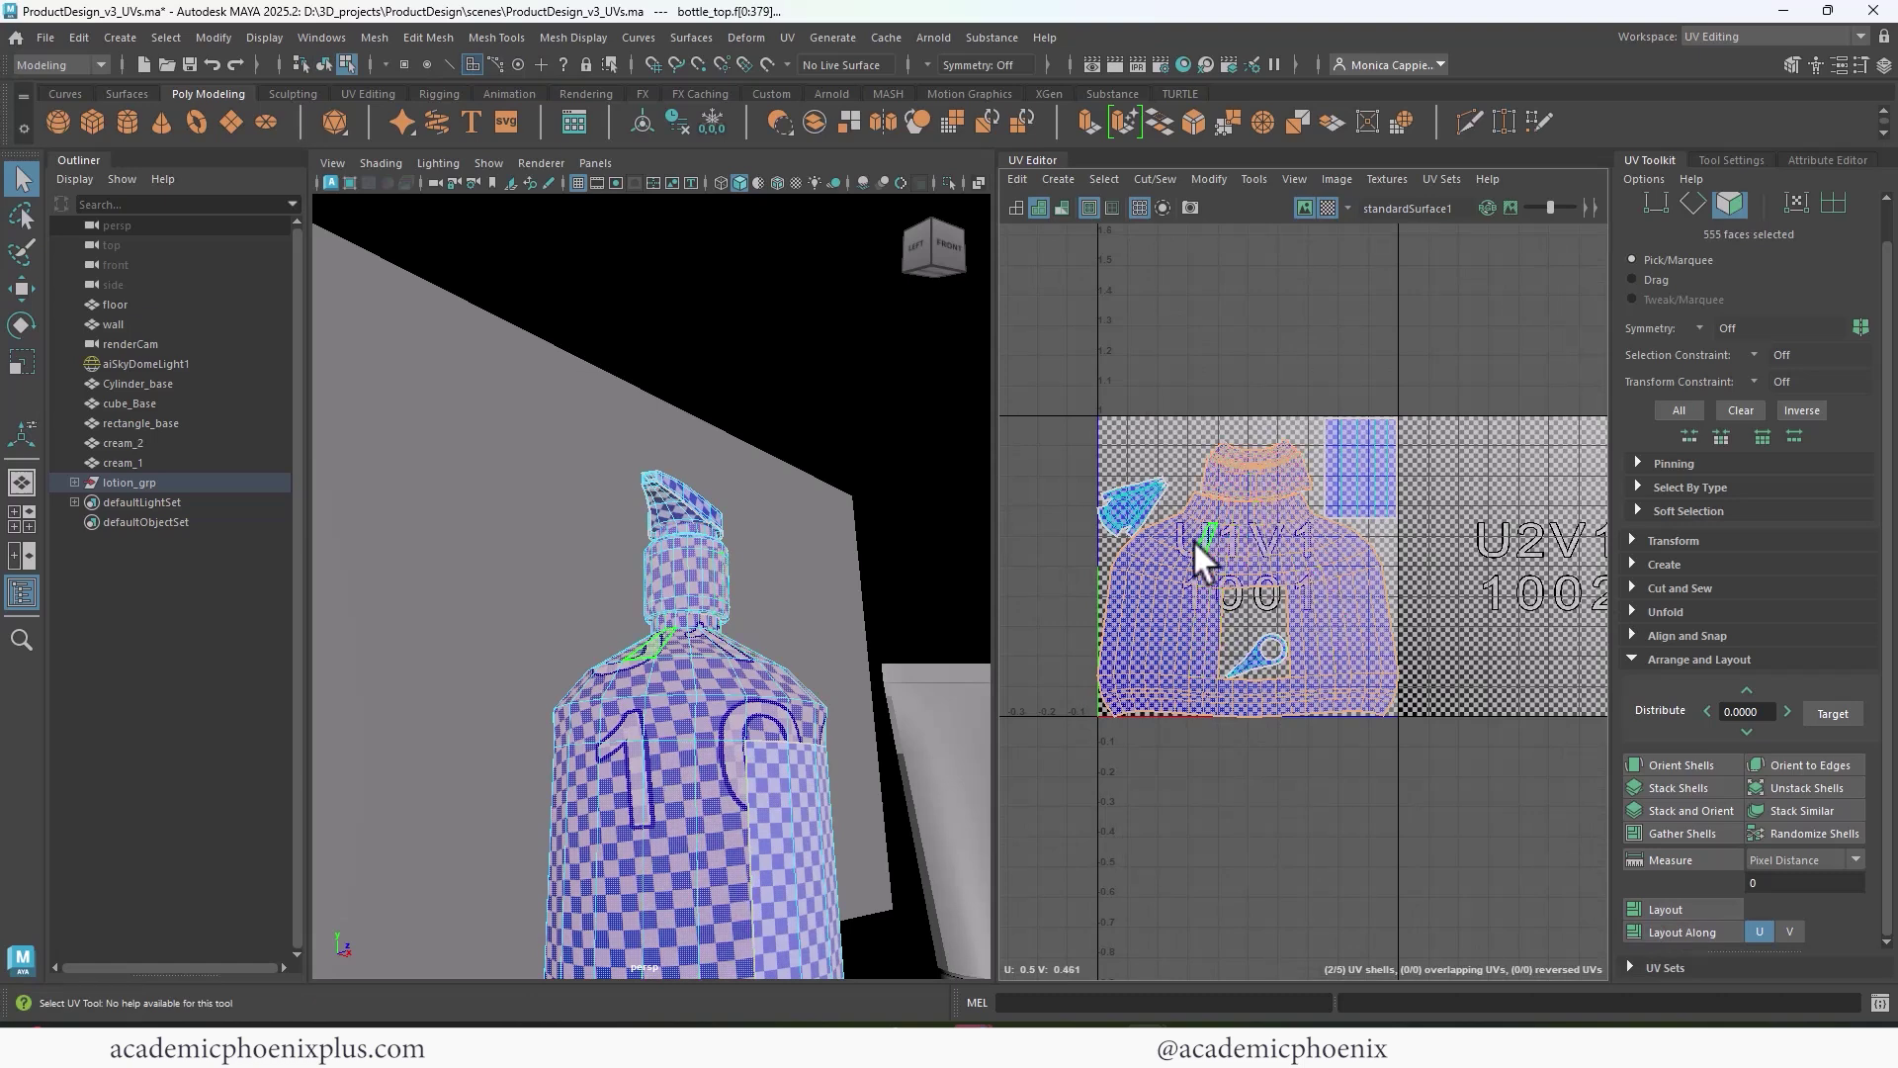
shift+double_click(1143, 509)
key(ctrl+z)
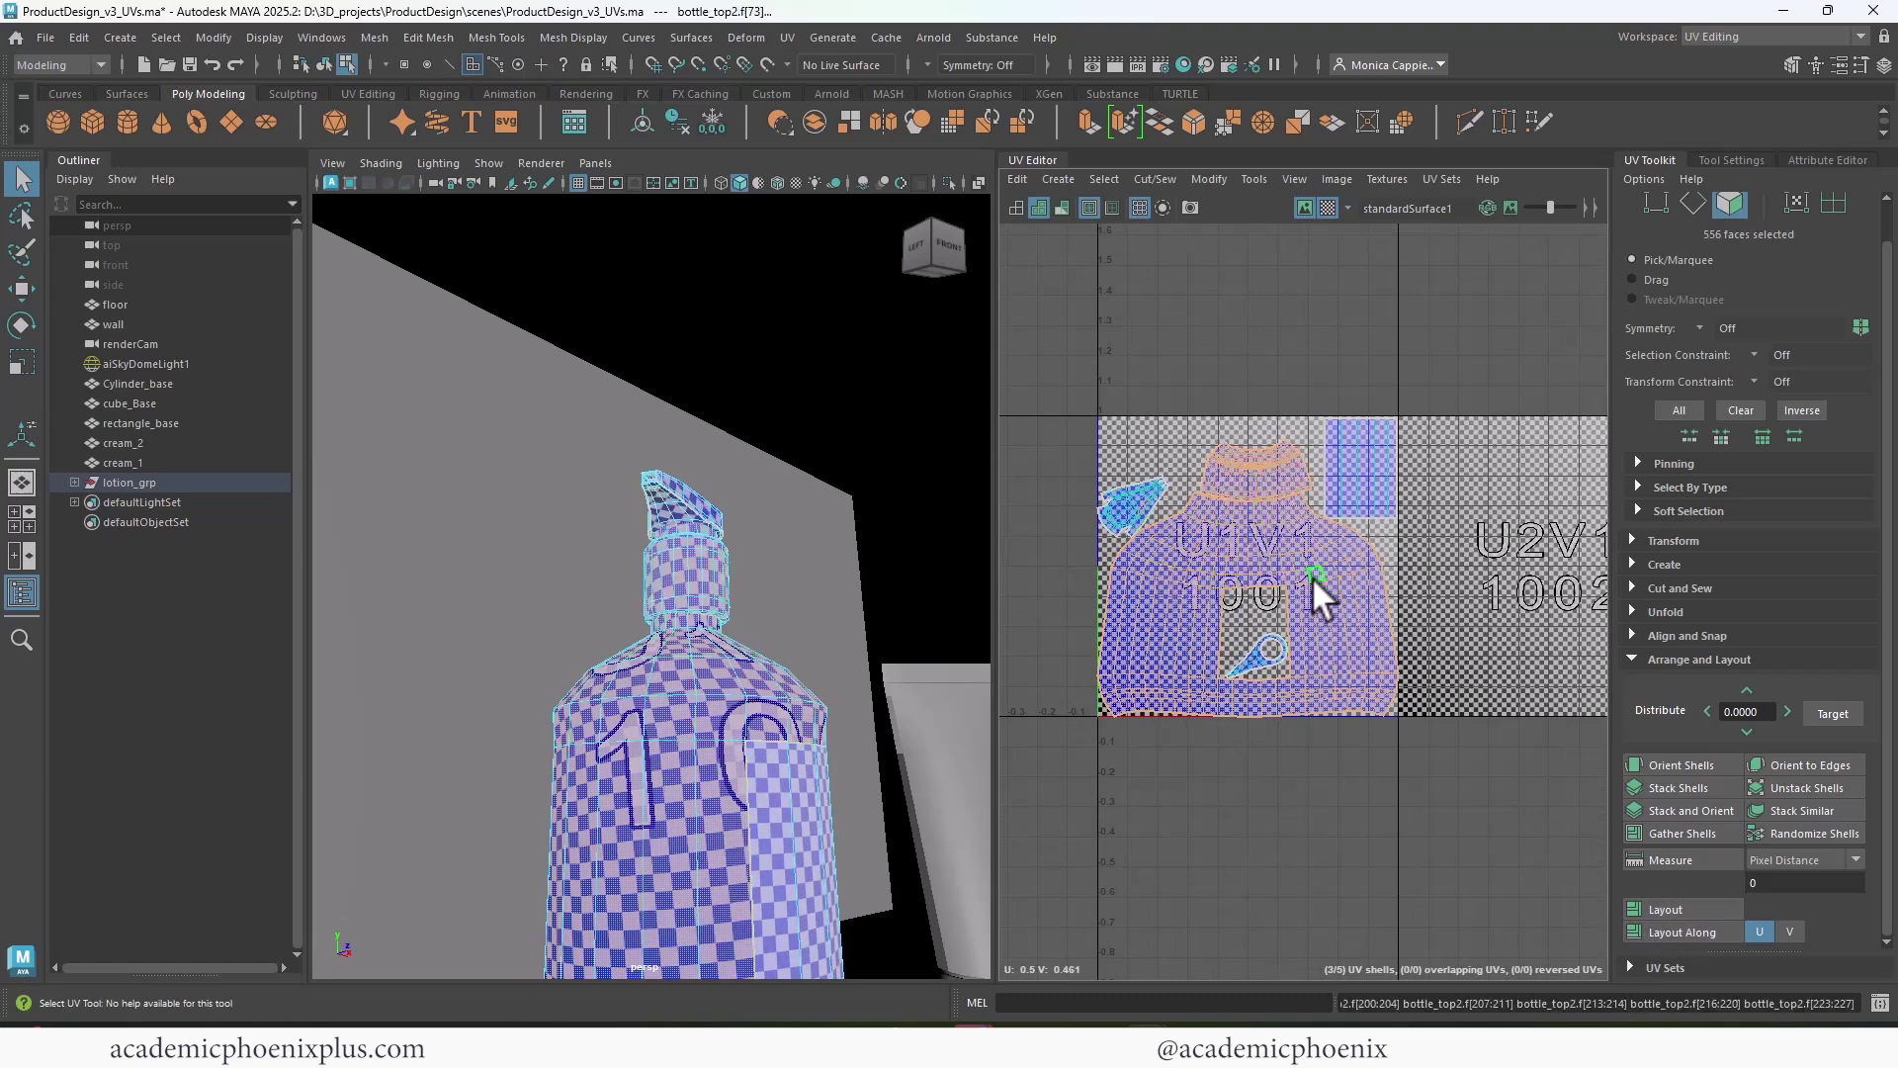
key(r)
drag(1246, 579, 1172, 645)
key(w)
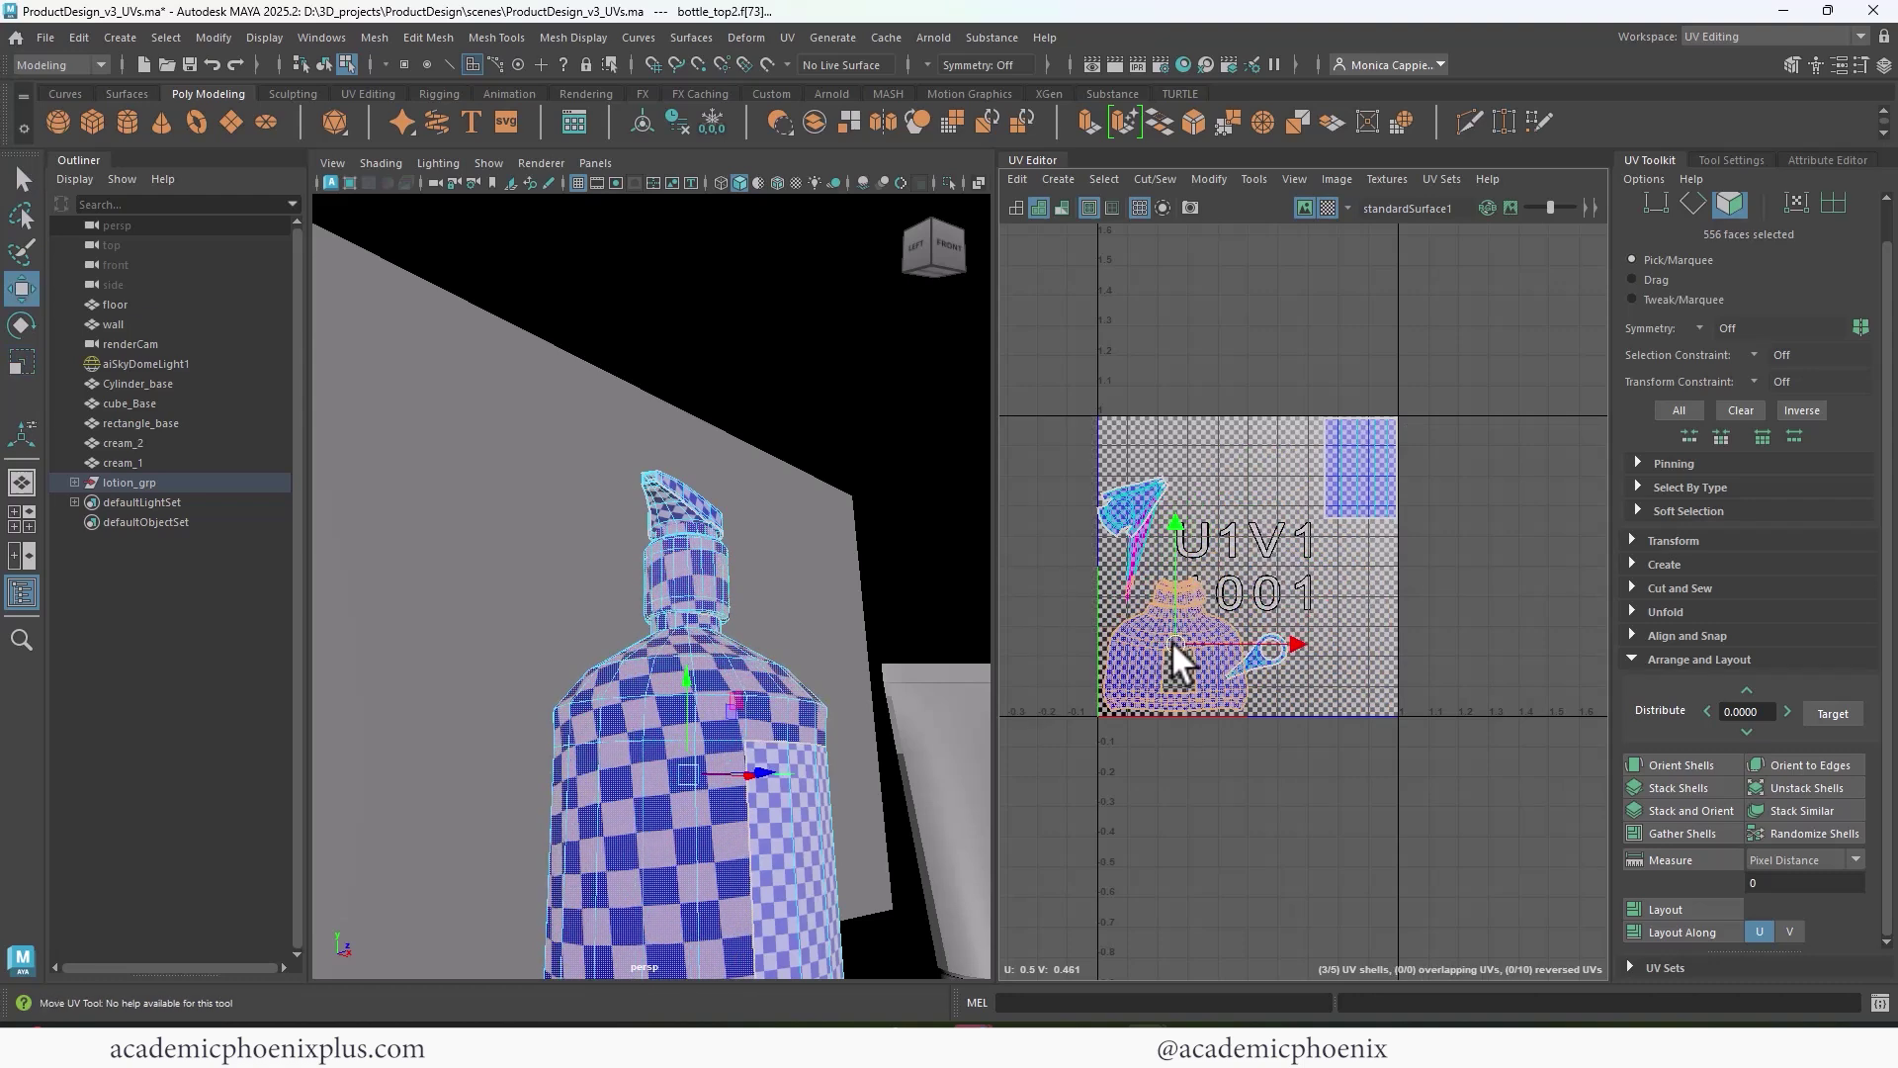
- Enlarge the rectangular label shell and fit it into the upper-right area of the UV tile
double_click(1355, 490)
key(r)
drag(1361, 468, 1414, 532)
key(w)
drag(1349, 468, 1323, 524)
key(r)
key(w)
- Move the small nozzle shell out of the bottle shell to its right side and rotate it to lie horizontally
click(1249, 661)
drag(1266, 672, 1307, 676)
key(e)
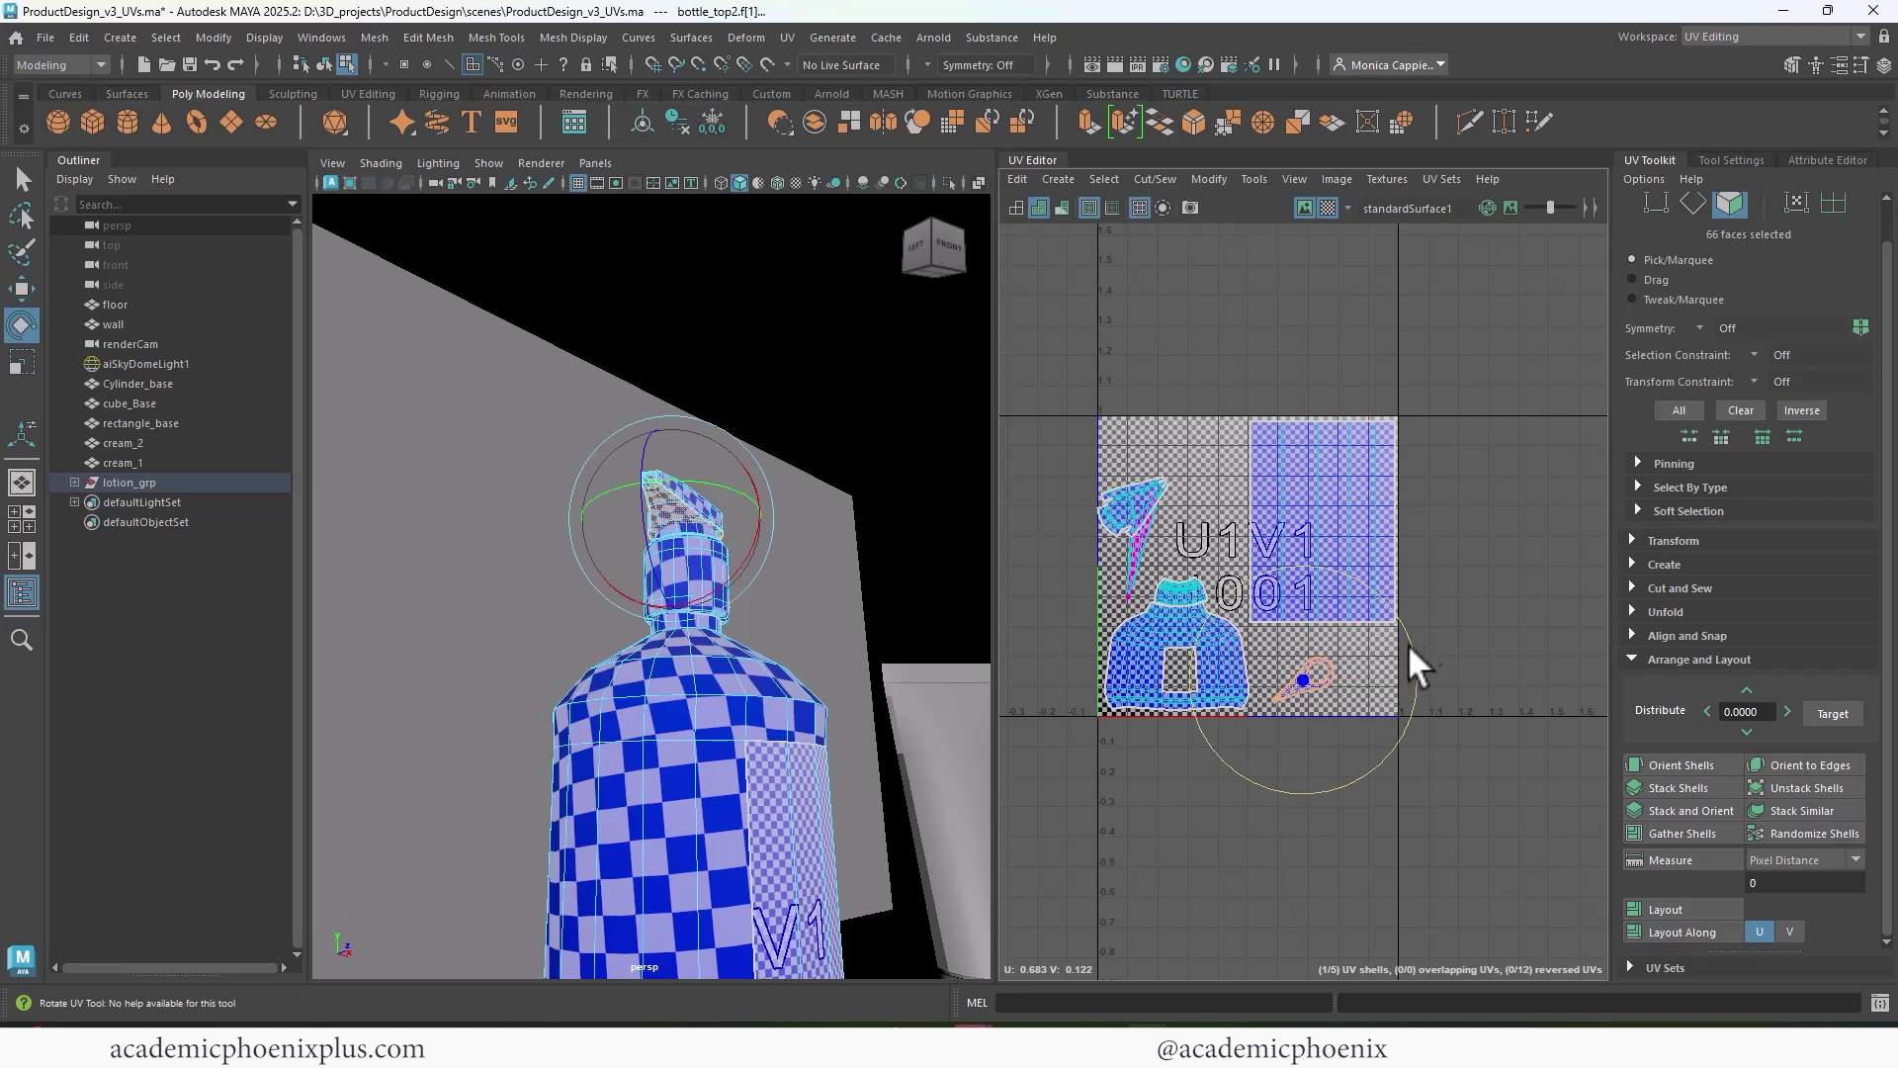
drag(1408, 643, 1376, 679)
- Unfold the larger nozzle shell and level it above the bottle shell, with the small nozzle shell placed over it
click(1135, 516)
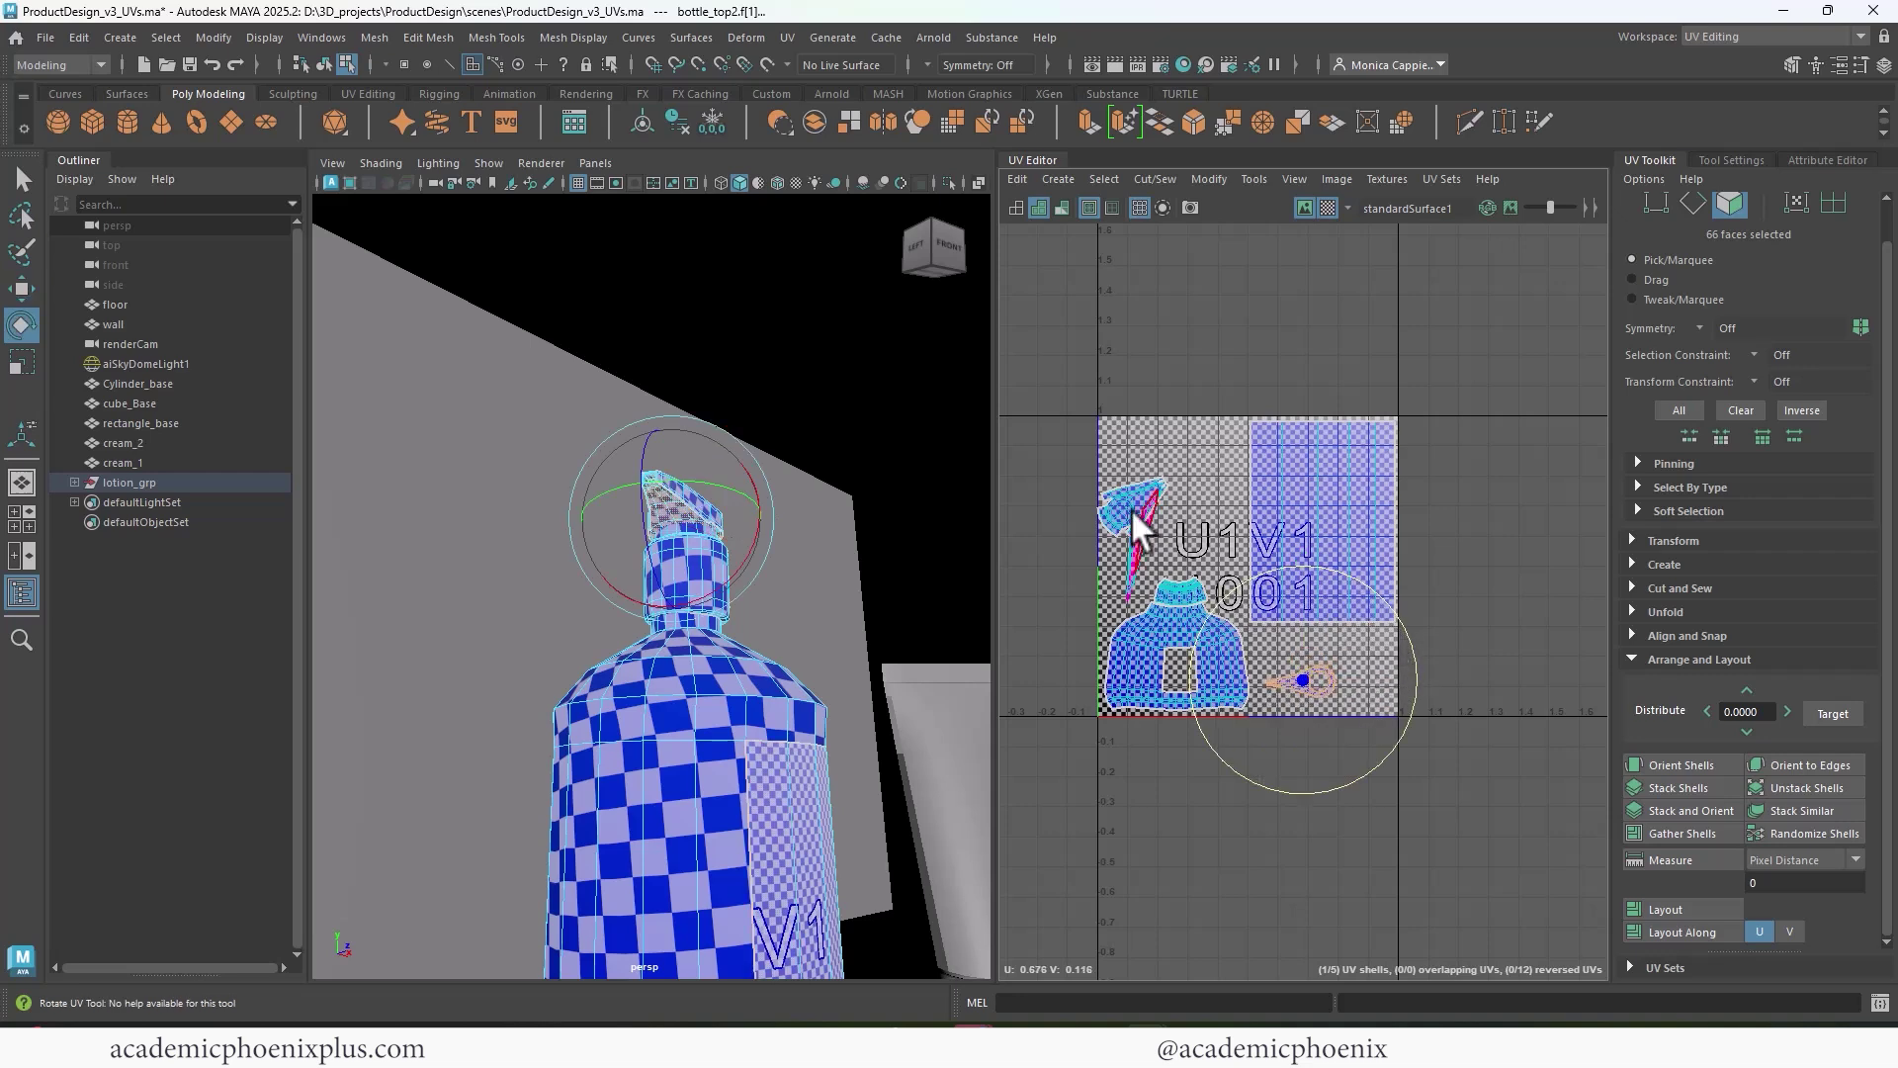
shift+right_drag(1147, 529, 987, 520)
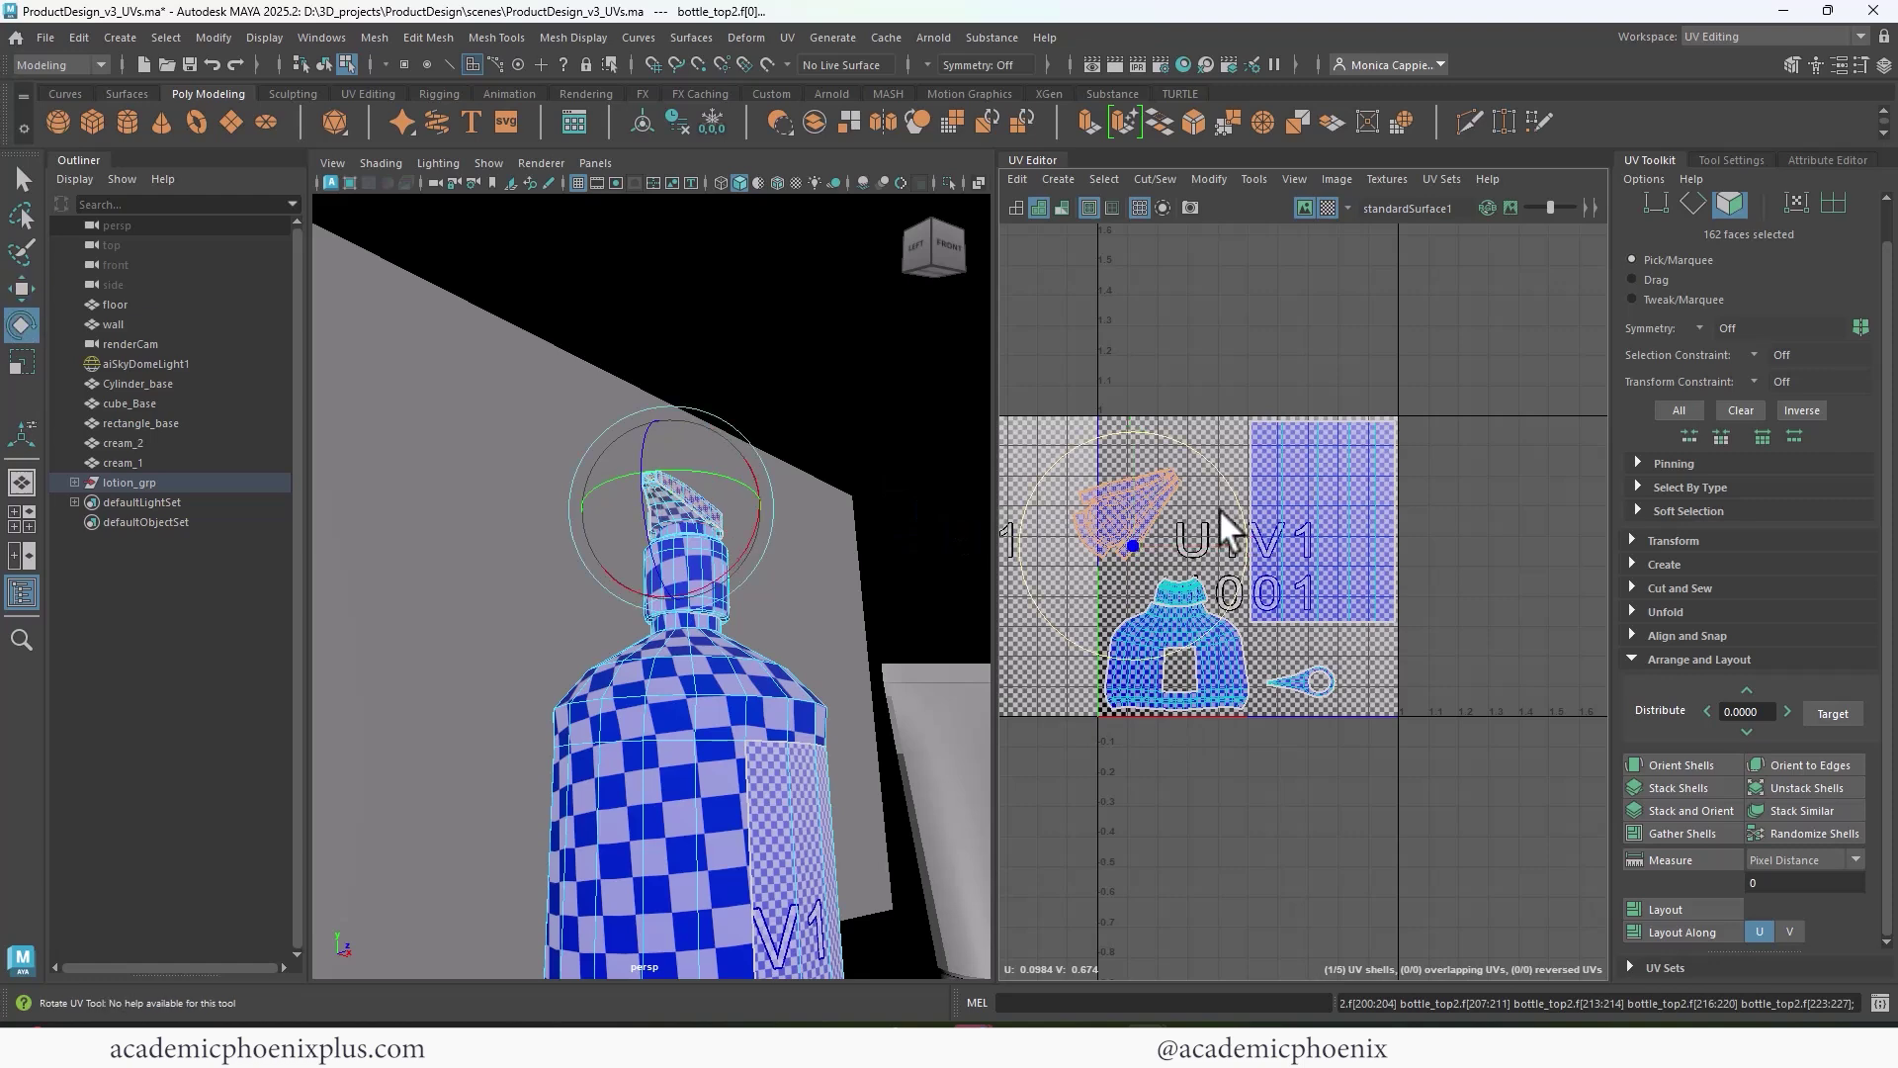
drag(1222, 509, 1154, 548)
key(w)
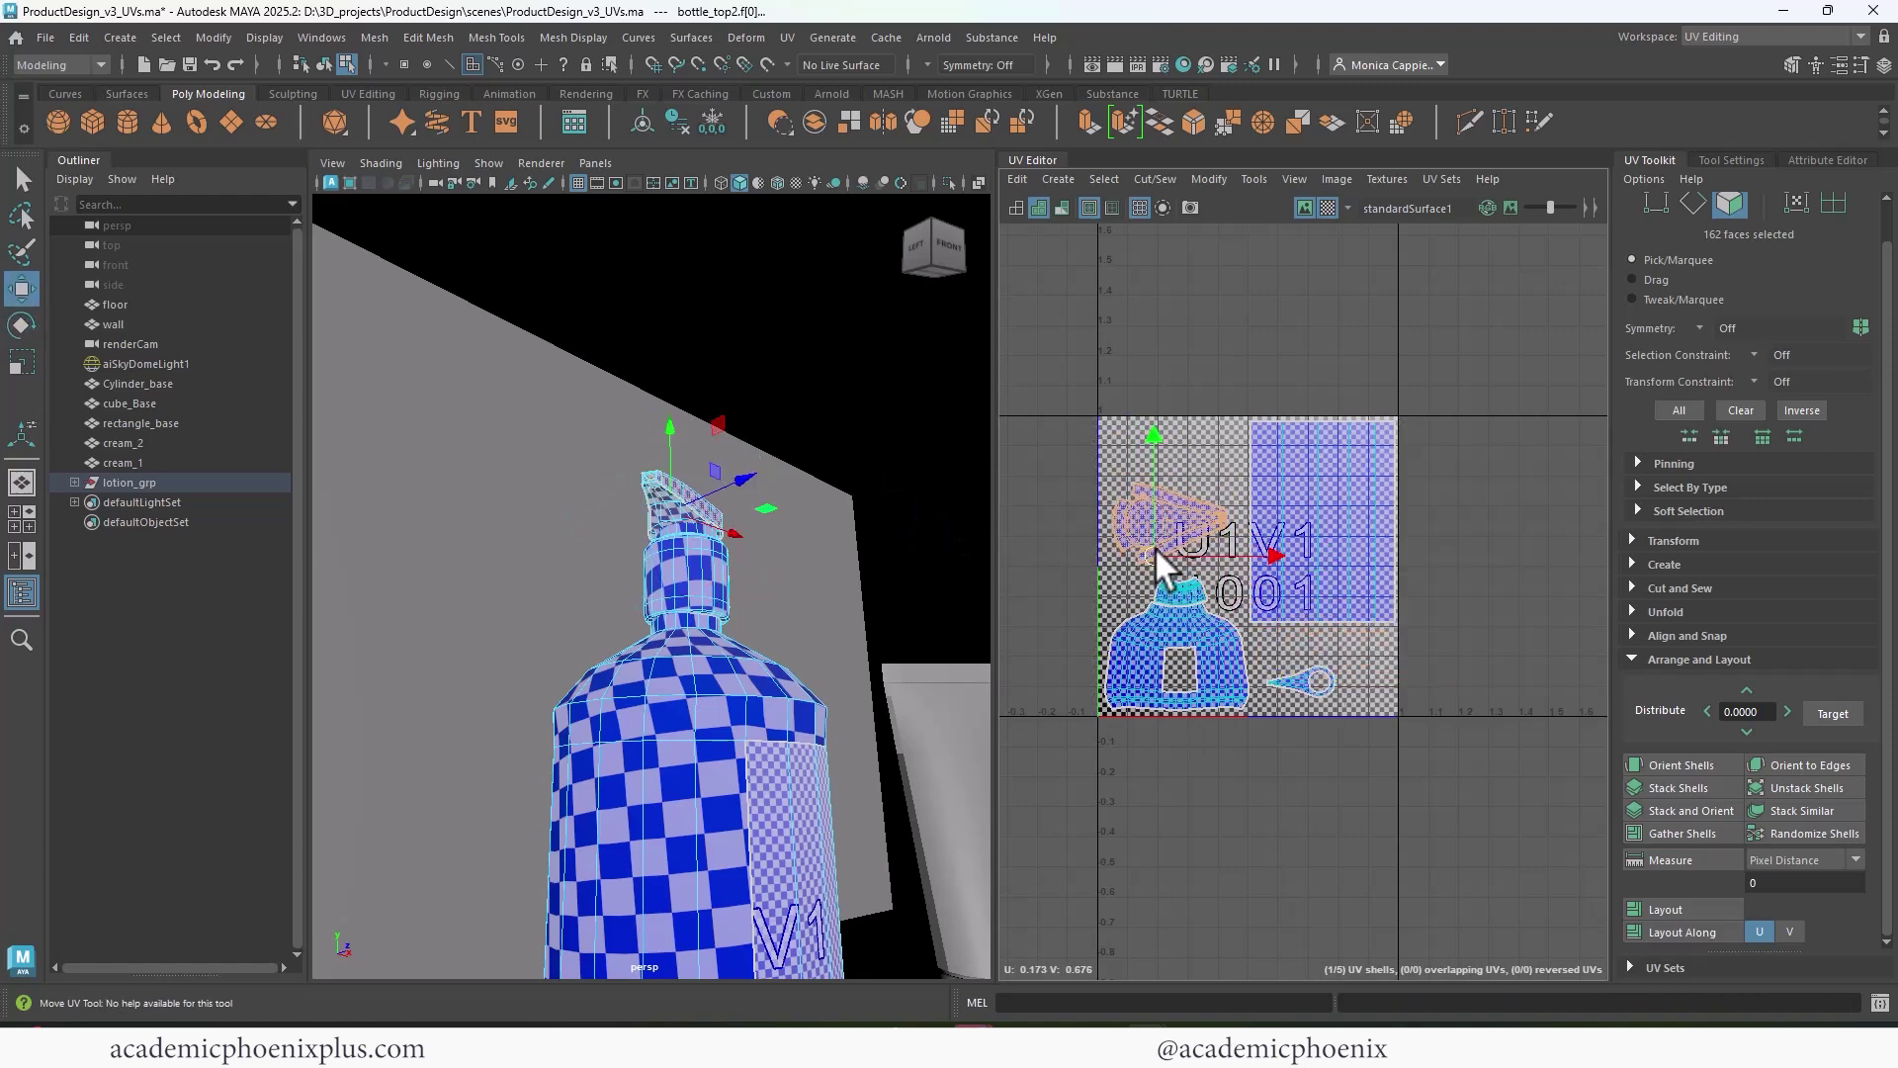
click(1305, 688)
drag(1308, 666, 1159, 442)
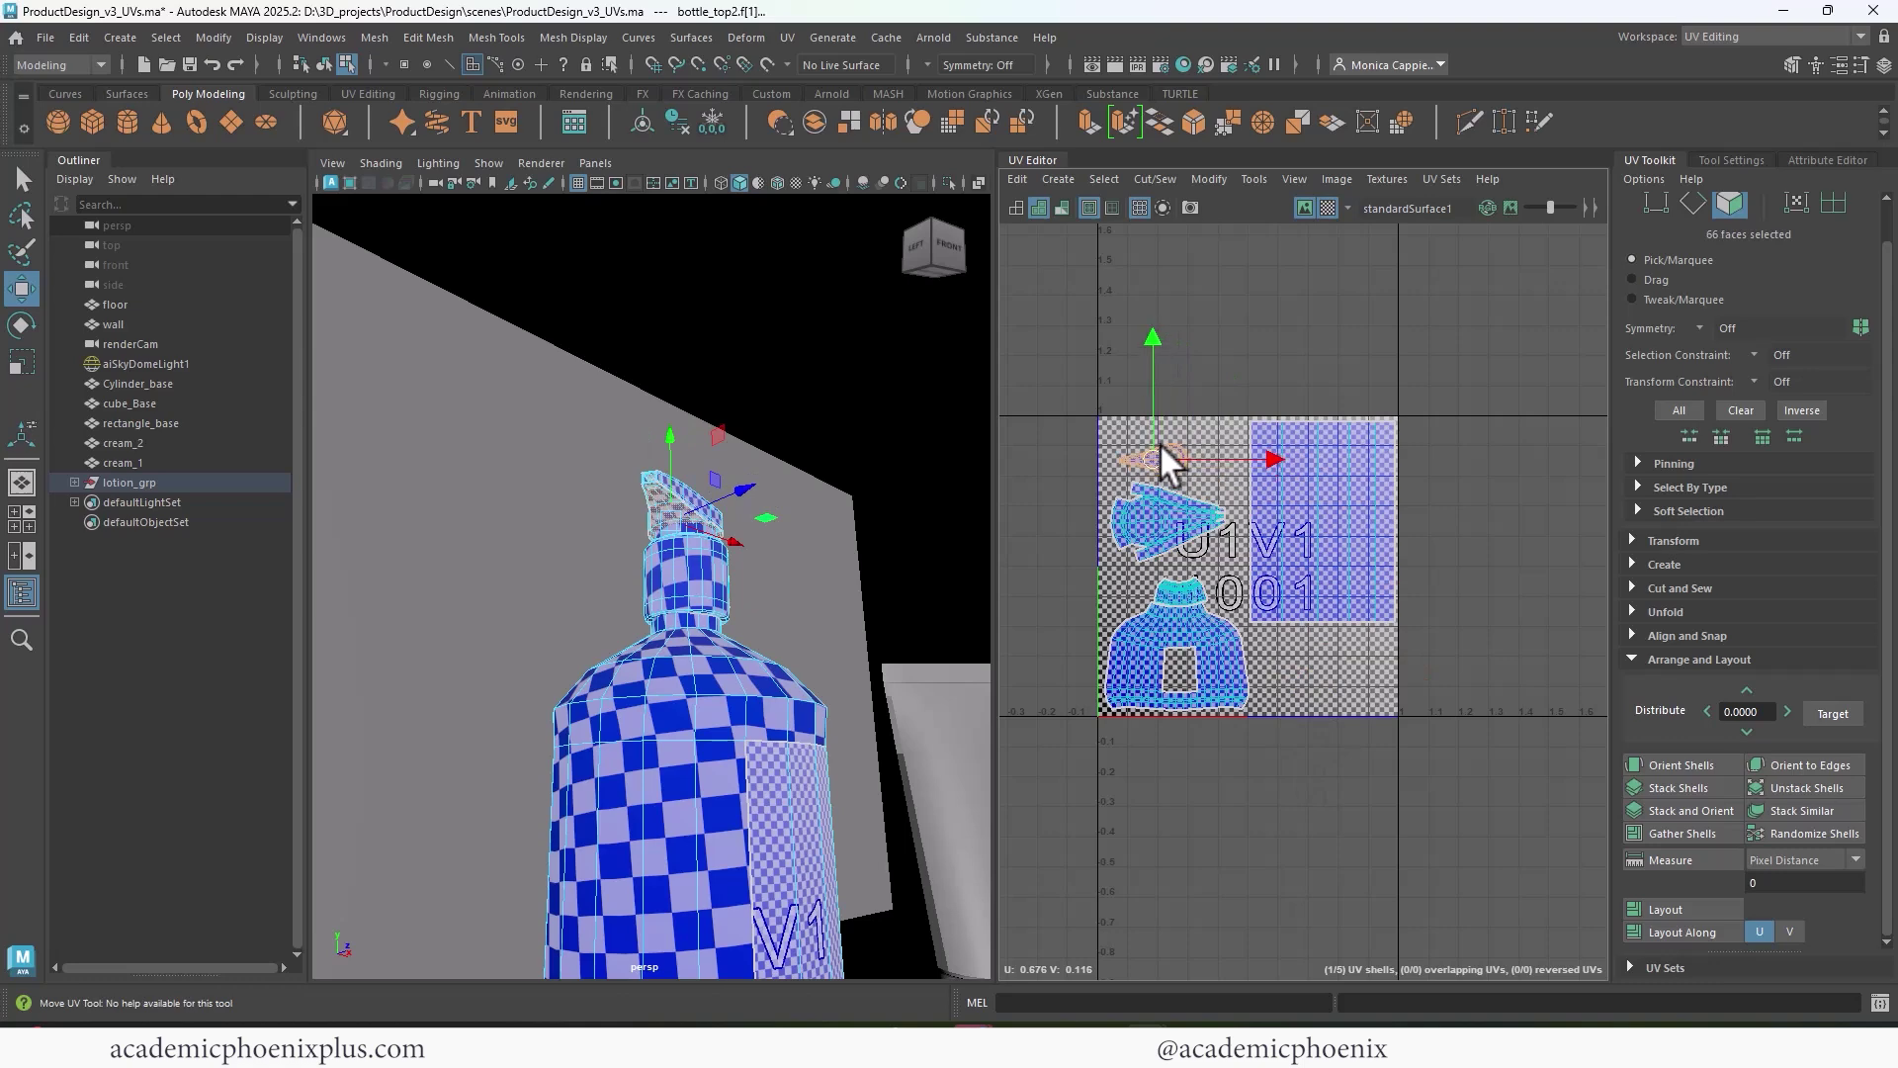
- Fine-tune the label shell's size and the collar shell's position, undoing the last adjustment
click(1337, 568)
key(r)
drag(1319, 521, 1322, 524)
key(w)
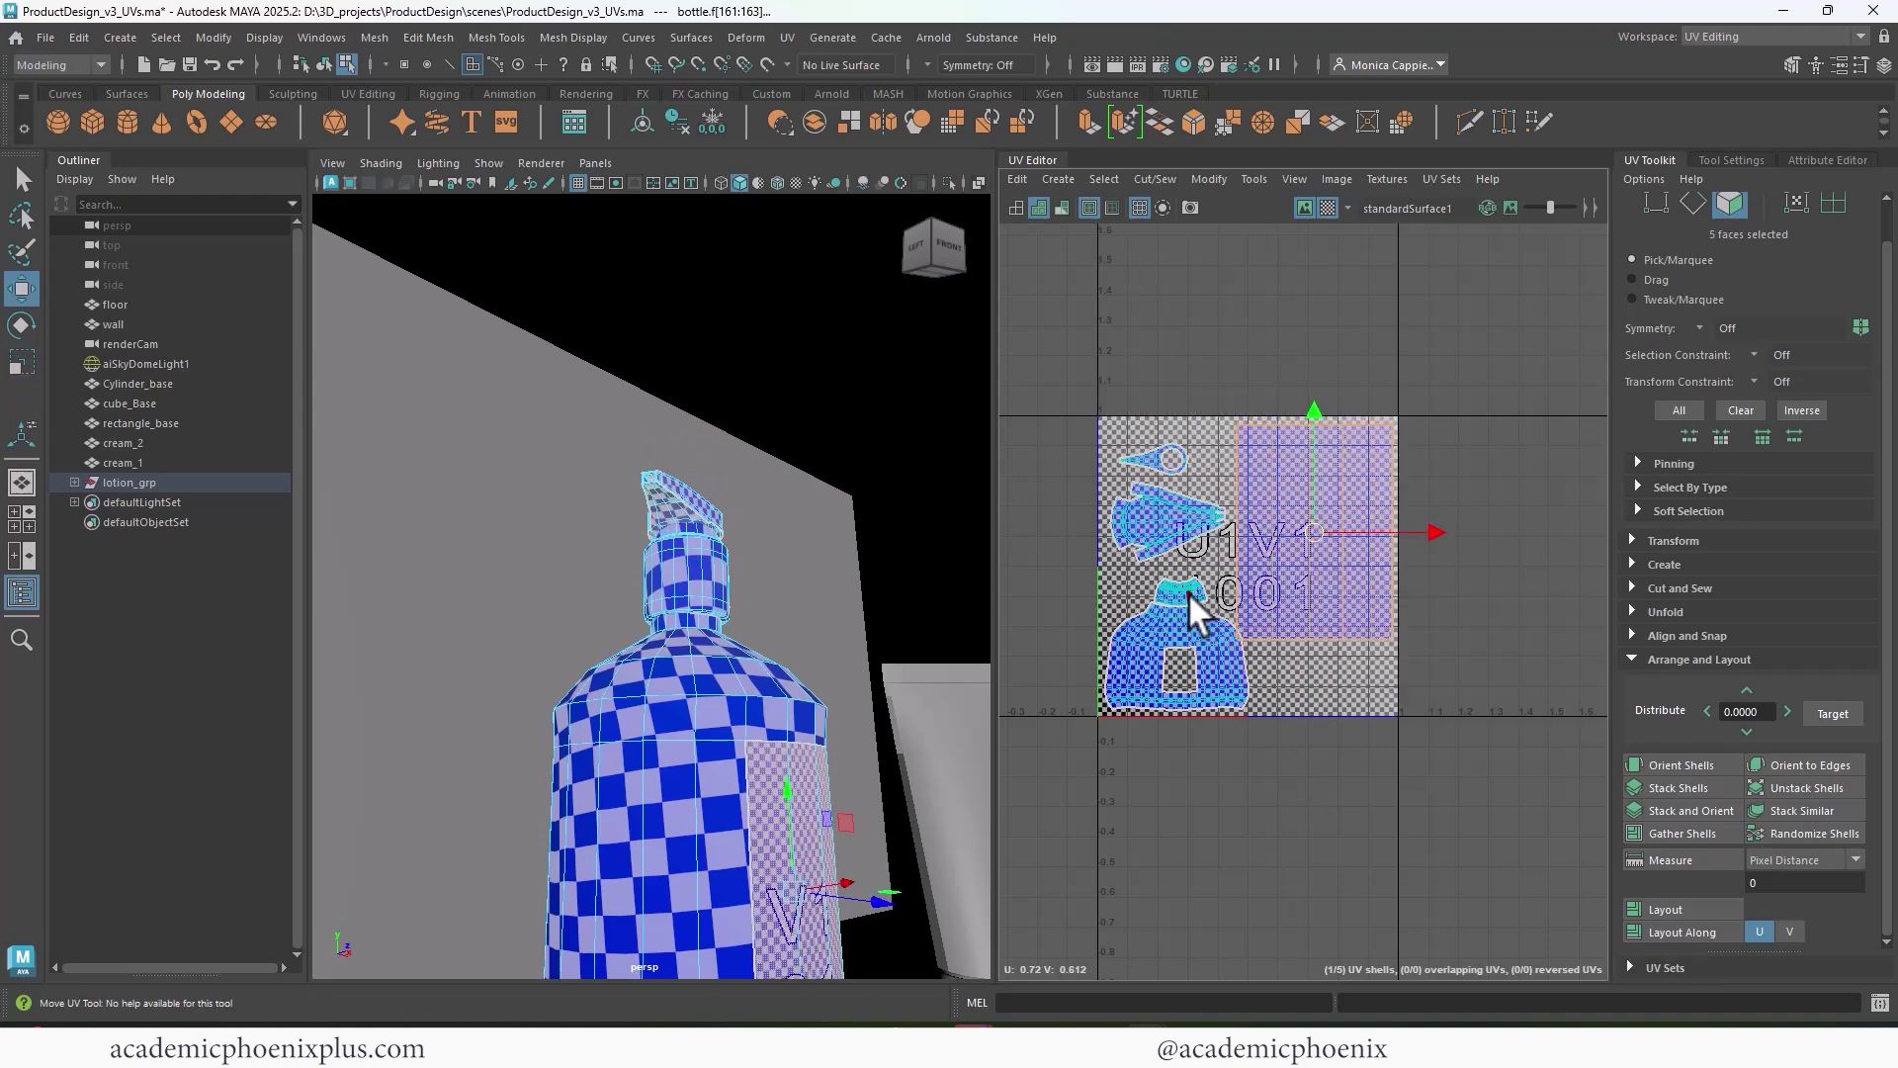
click(1188, 591)
drag(1178, 584, 1170, 584)
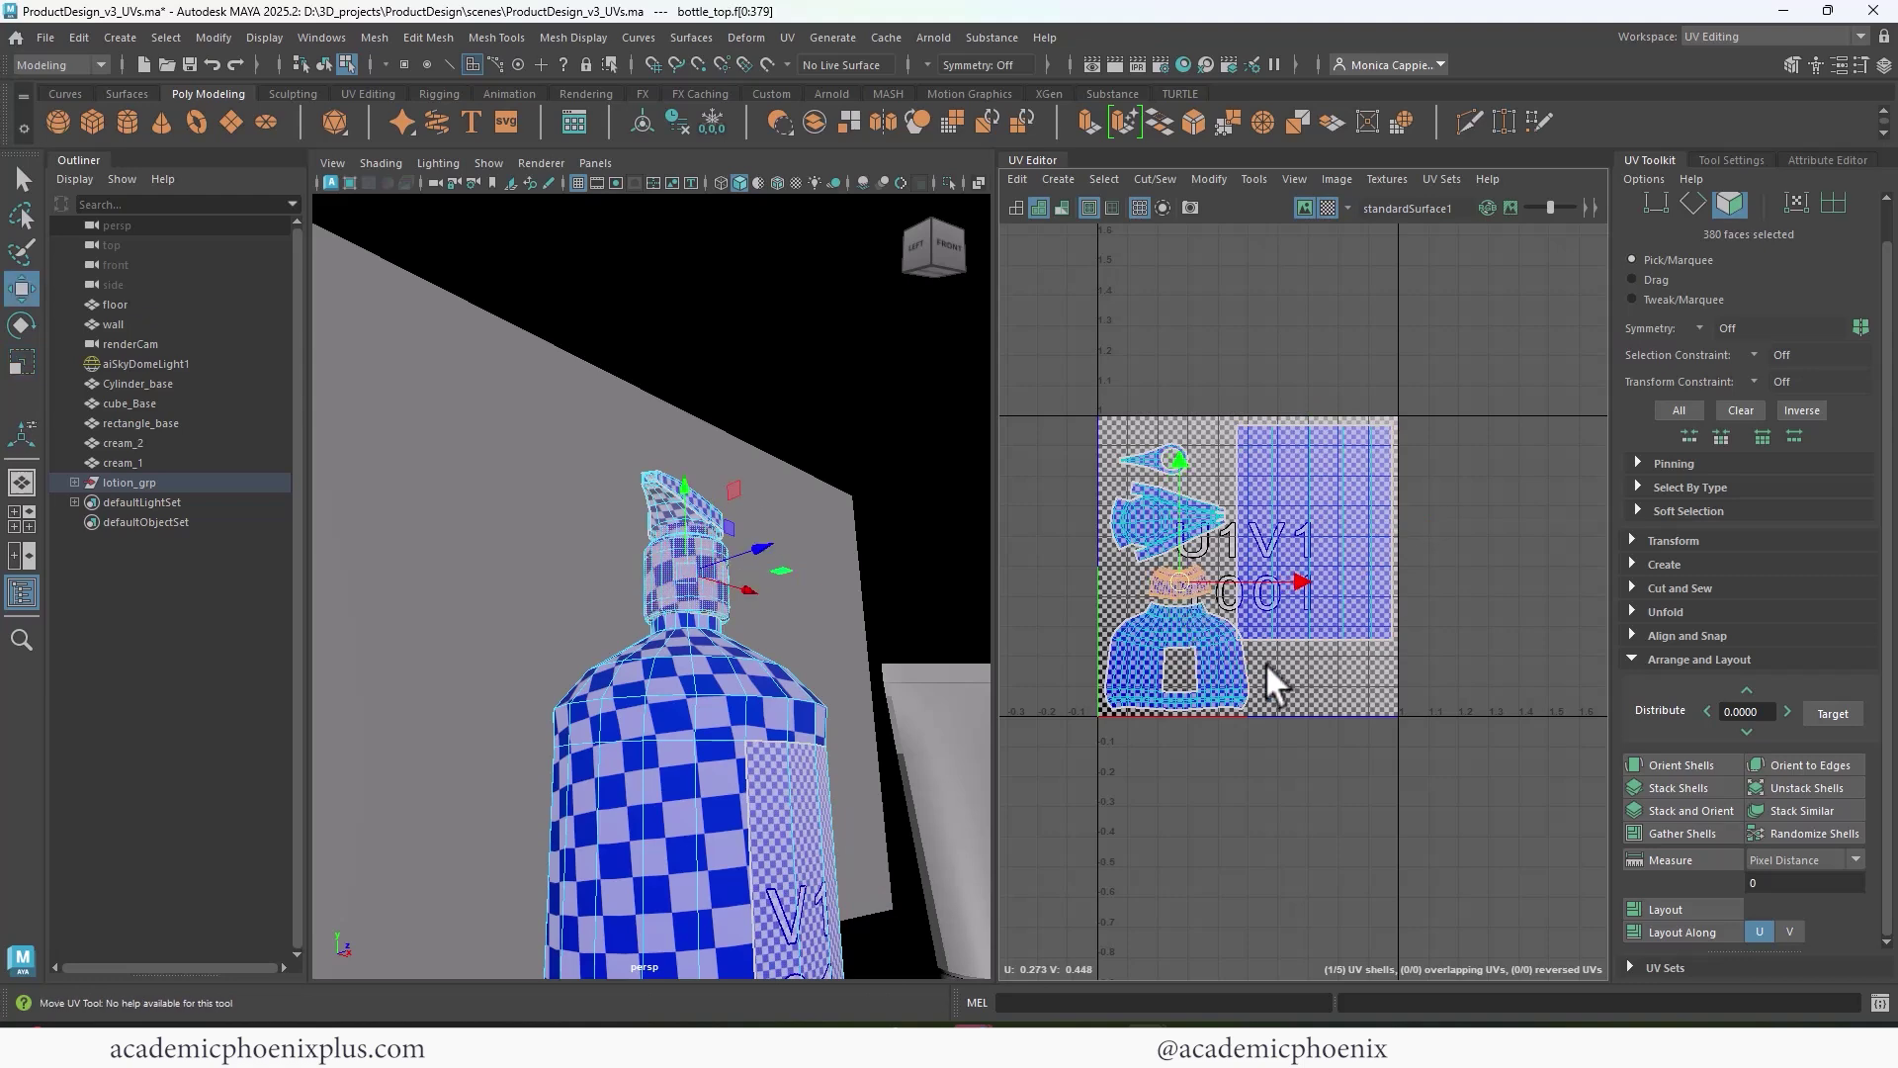
key(ctrl+z)
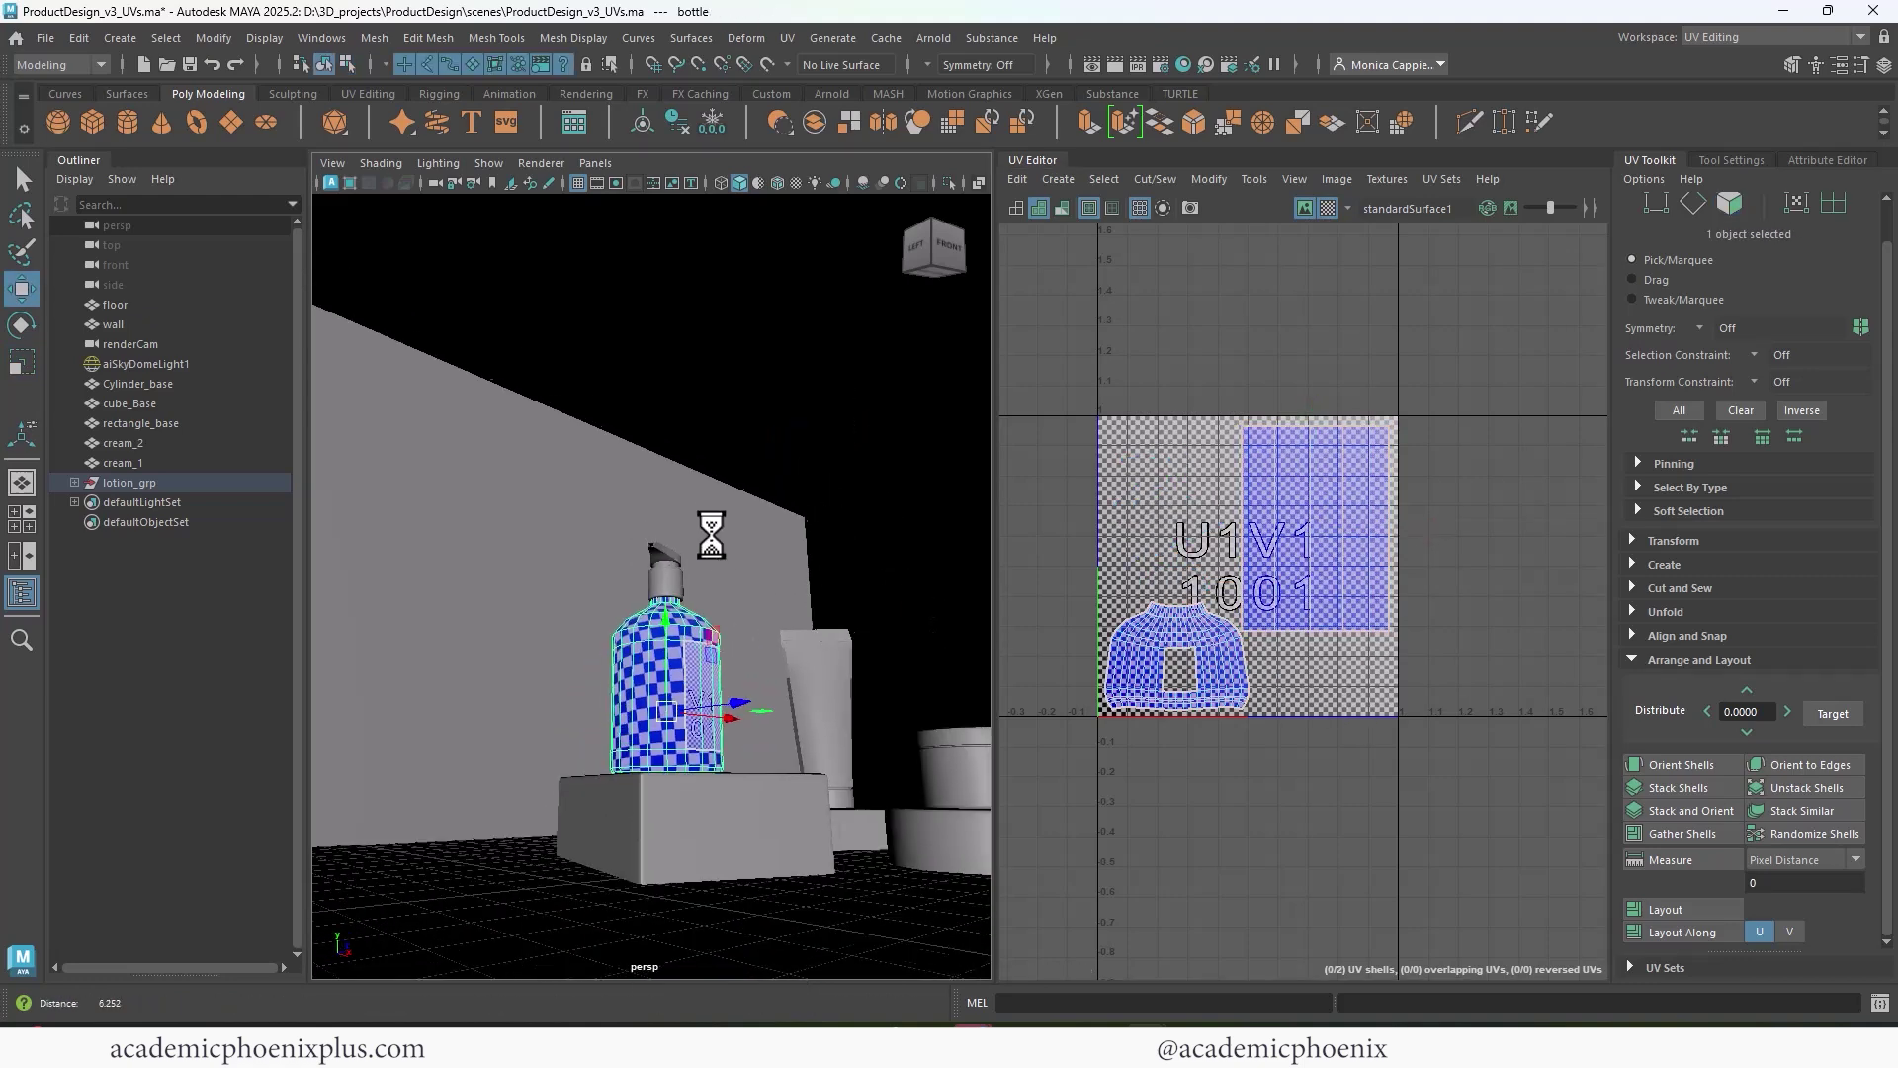
- Save the scene with the finished lotion bottle UVs
alt+drag(711, 534, 818, 641)
scroll(763, 600, down, 5)
key(ctrl+s)
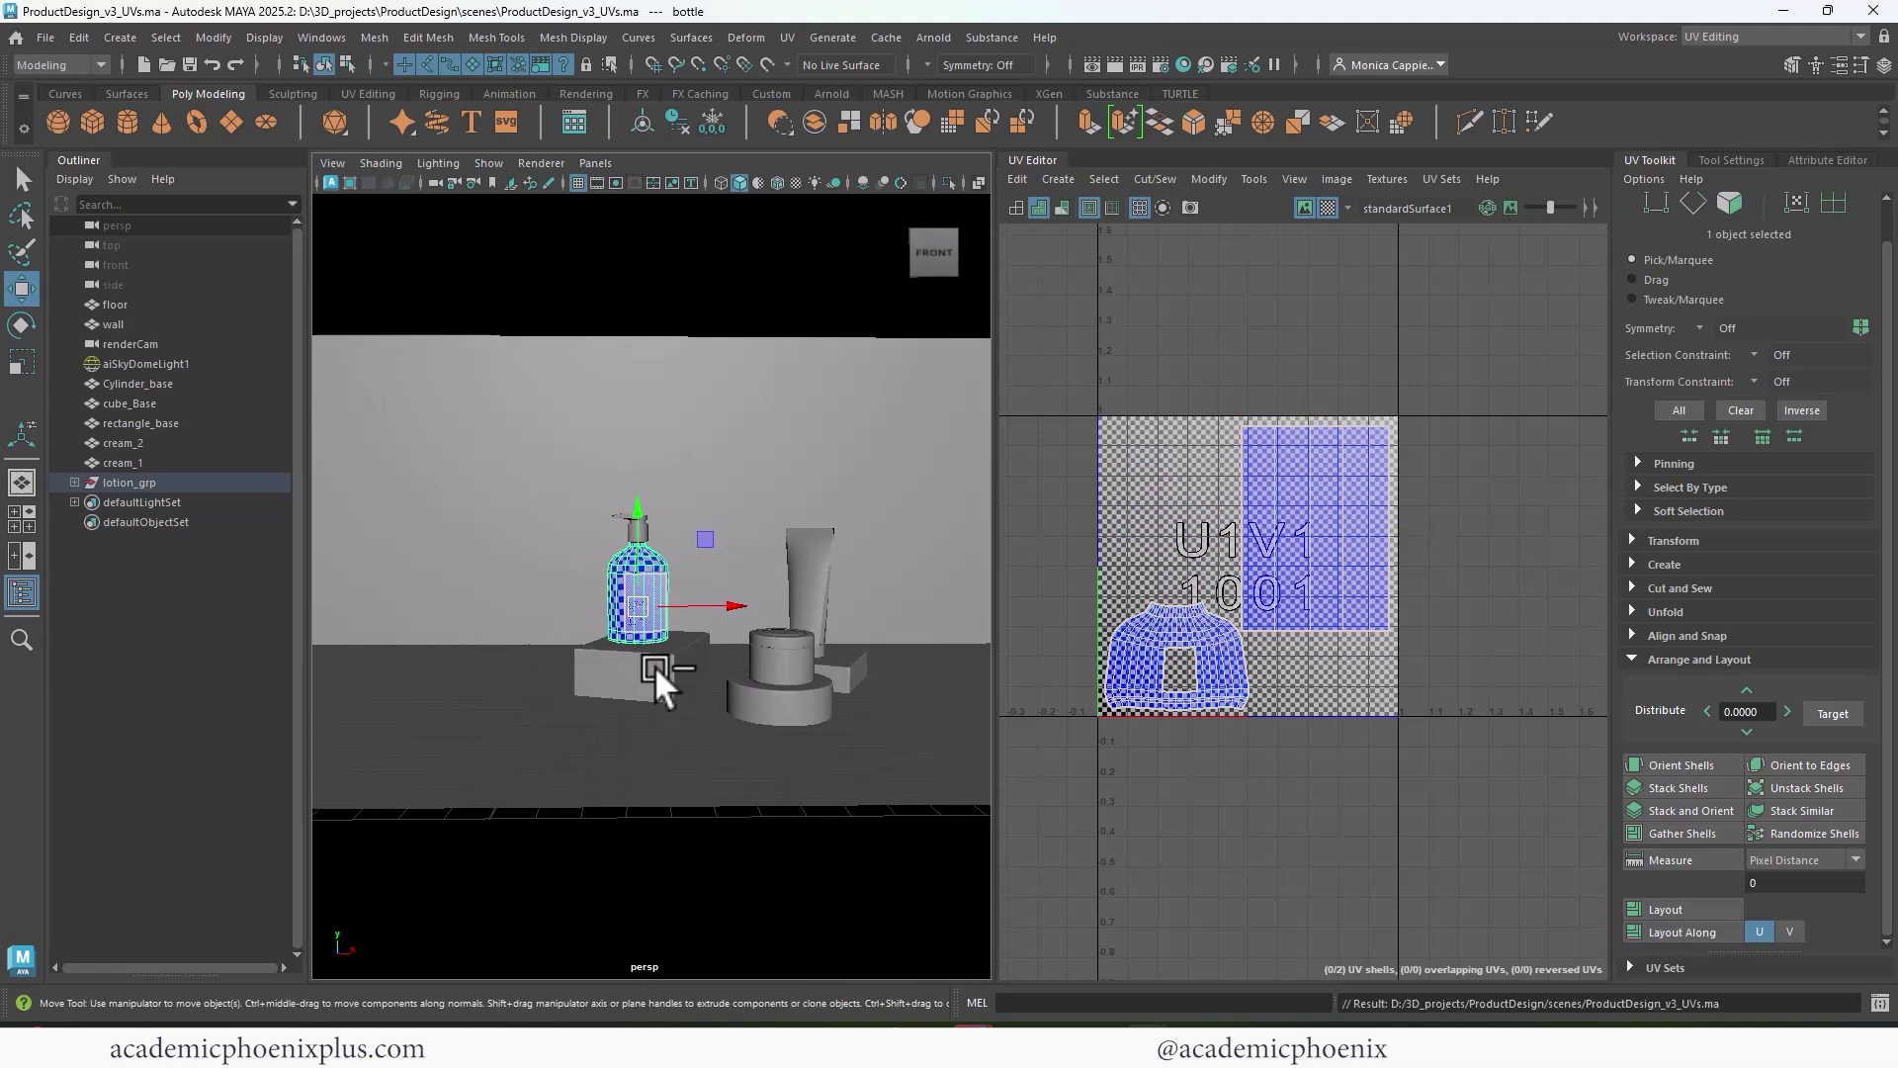
- Select the rectangular base under the lotion bottle and apply an automatic UV projection to it
click(654, 666)
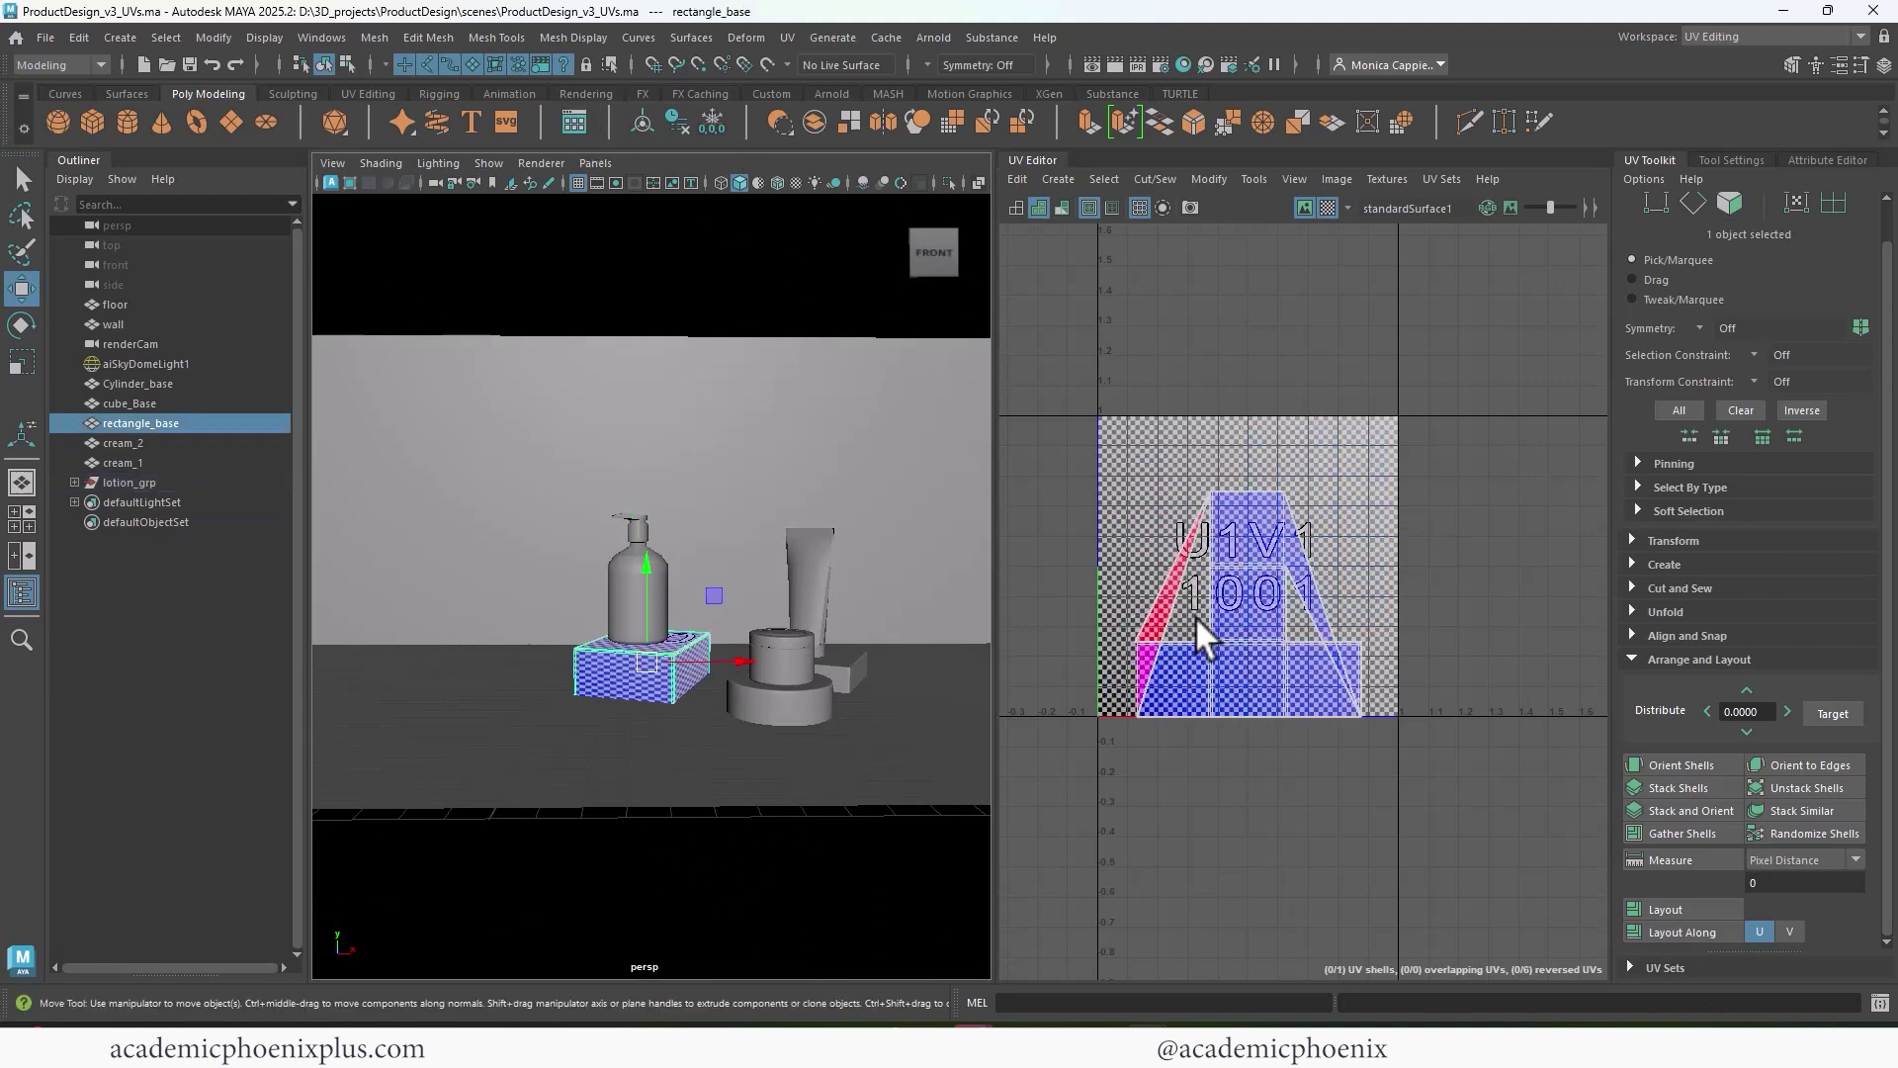
click(379, 37)
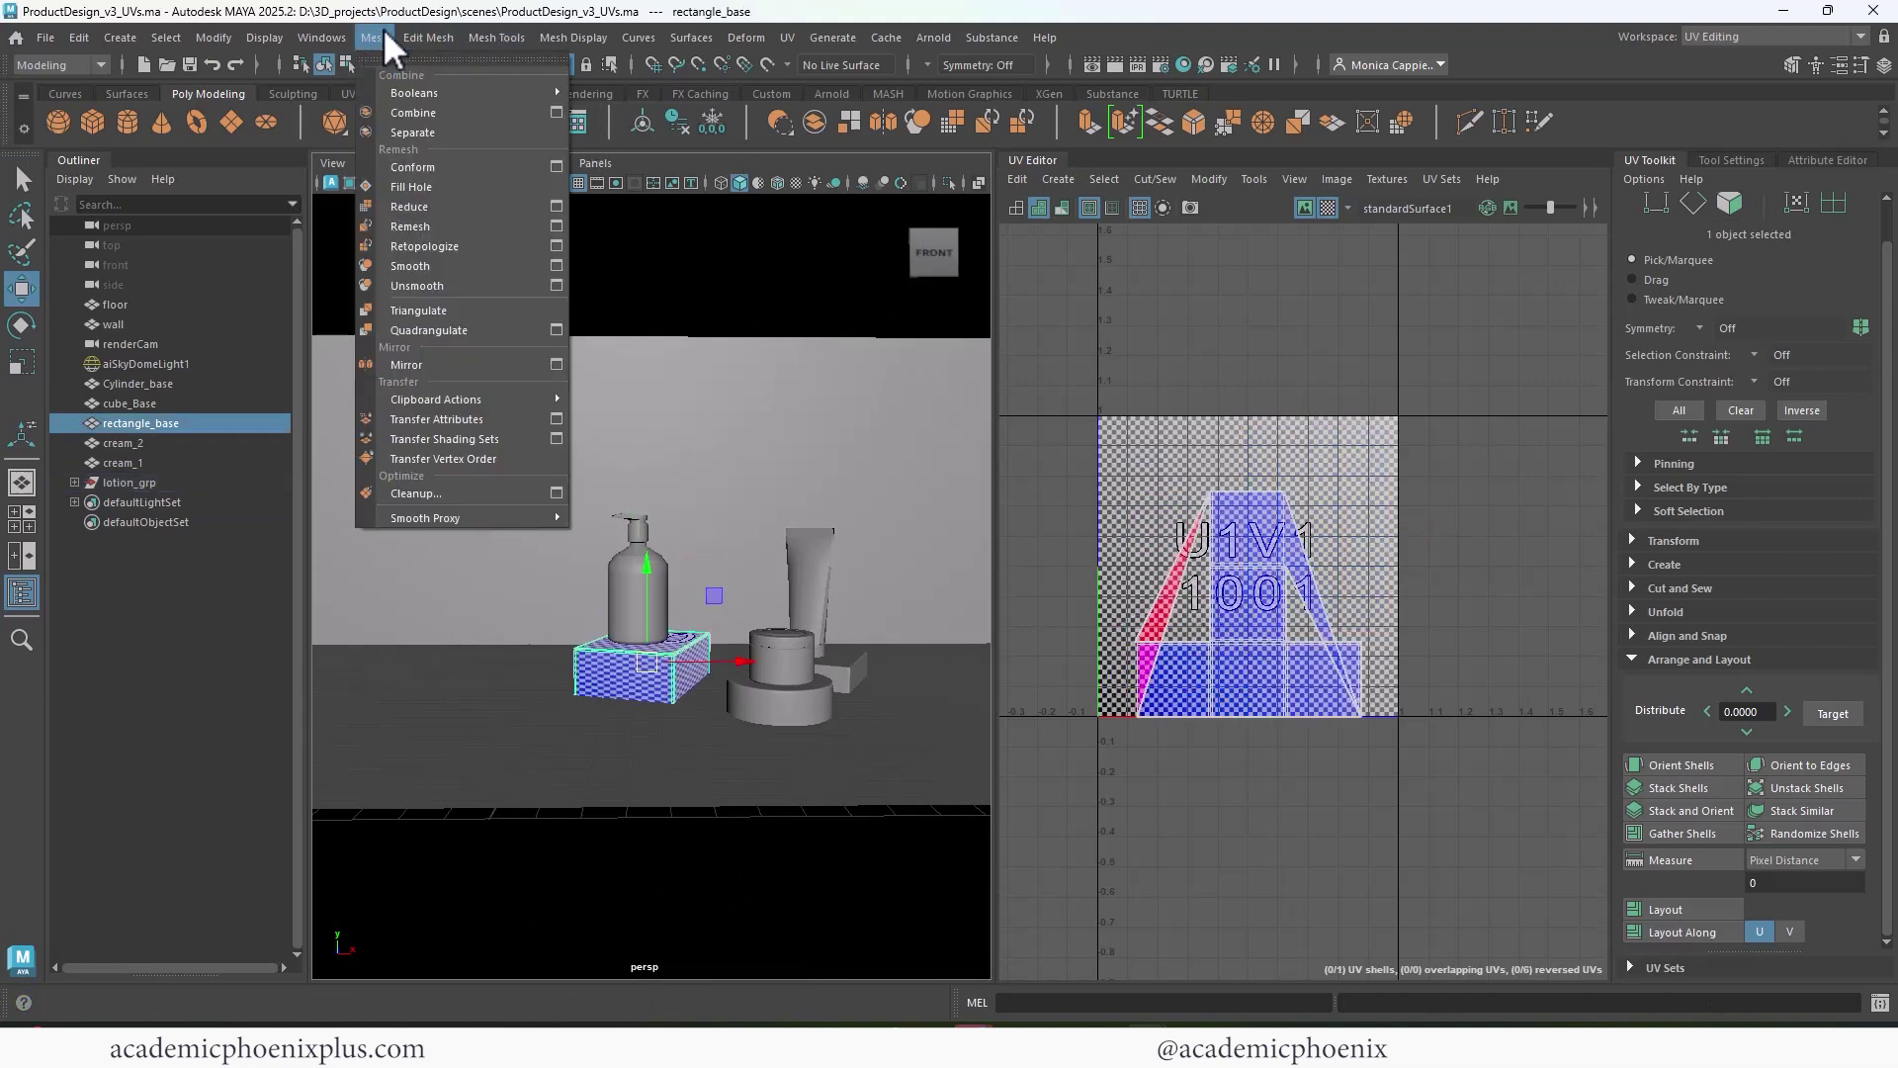
click(806, 36)
mouse_move(791, 42)
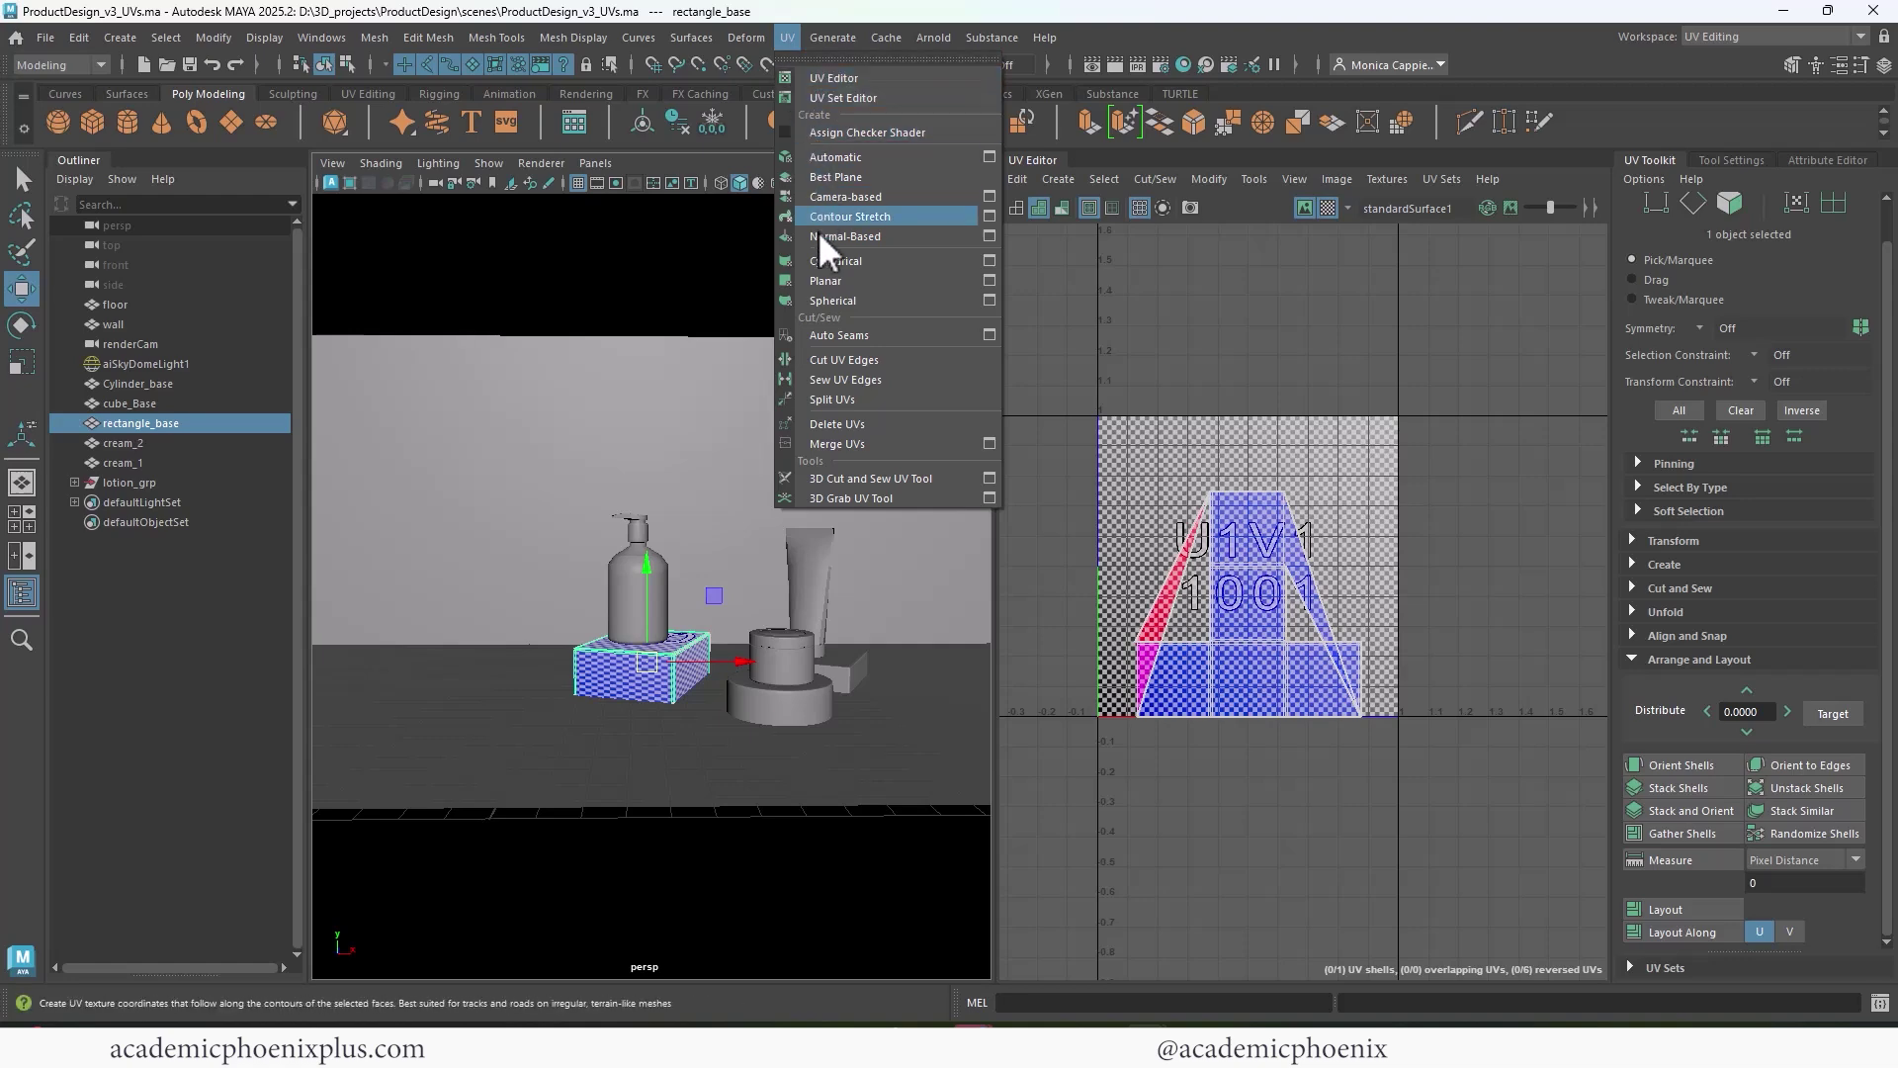
click(848, 154)
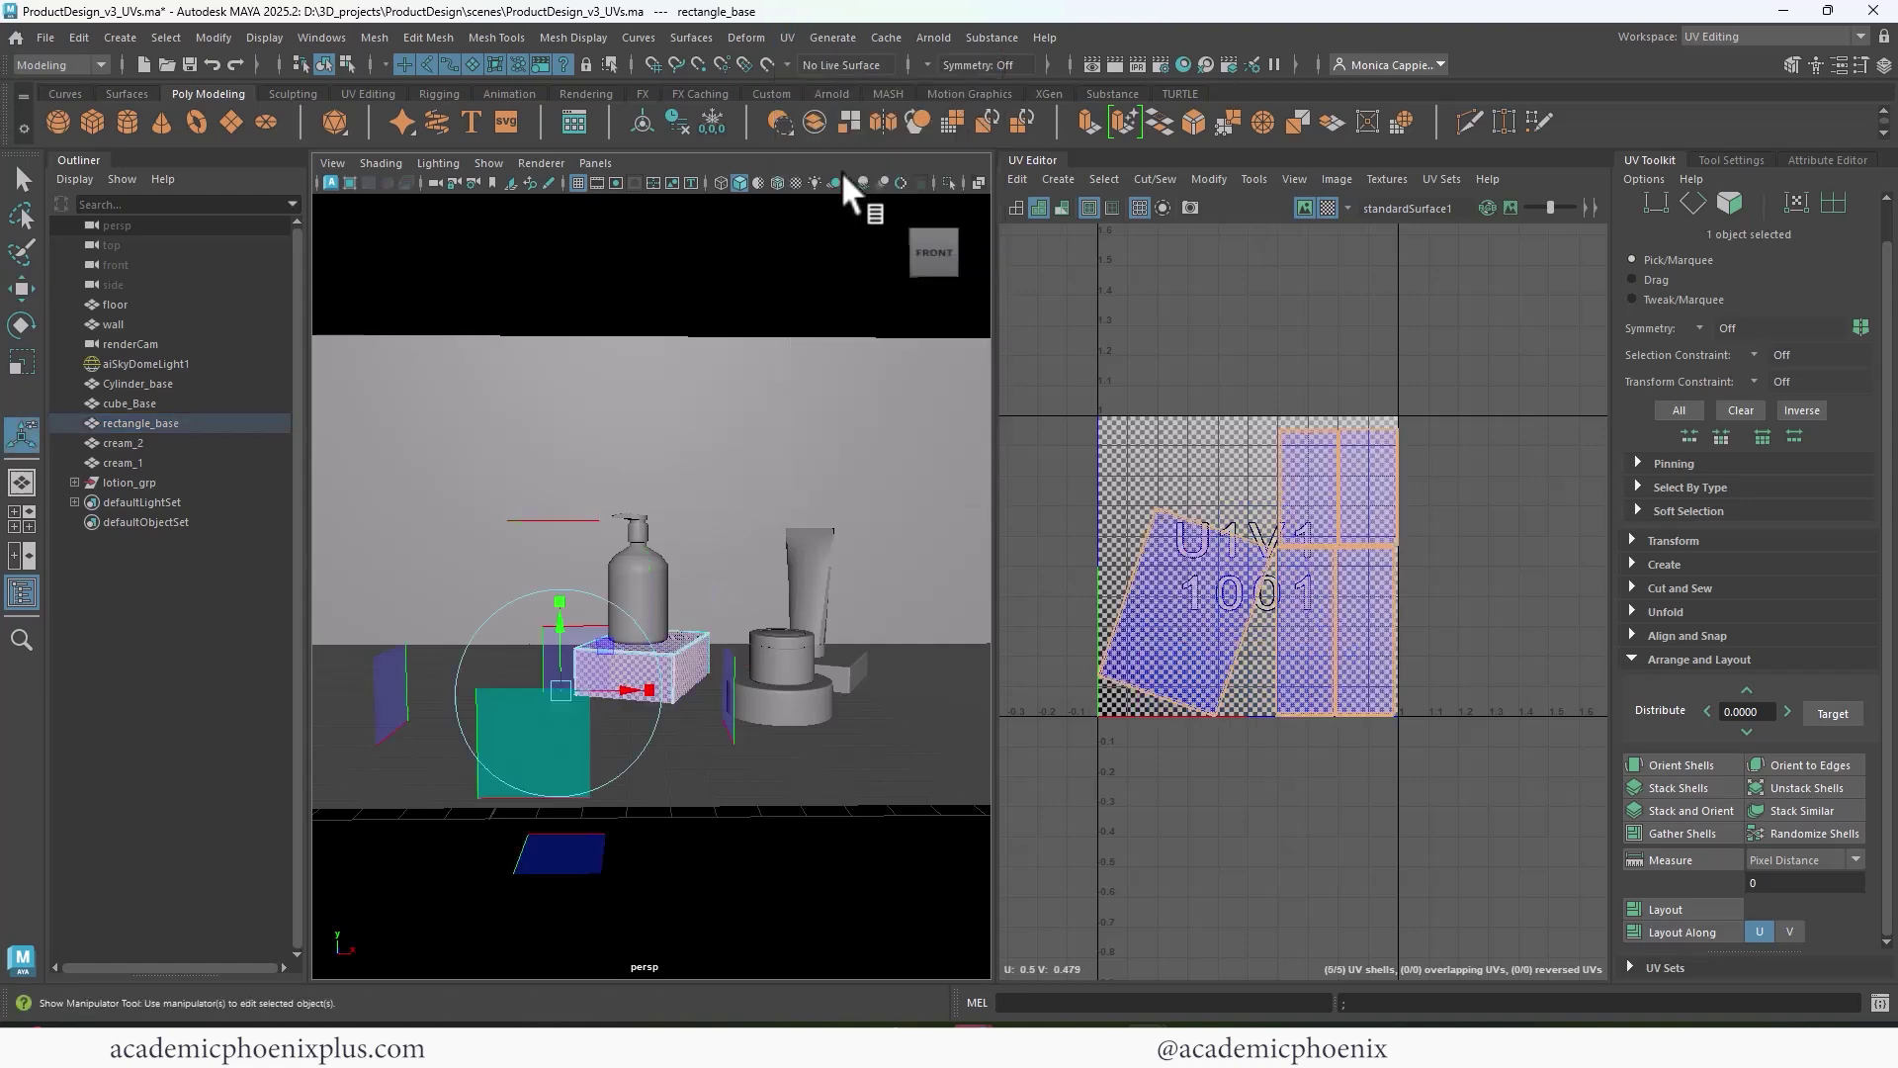
- Sew the four side shells of the rectangular base onto the edges of its large top shell
scroll(1422, 610, up, 2)
right_drag(1381, 615, 1379, 522)
click(1299, 634)
shift+right_drag(1325, 639, 1372, 566)
click(1423, 676)
shift+click(1389, 674)
click(1196, 477)
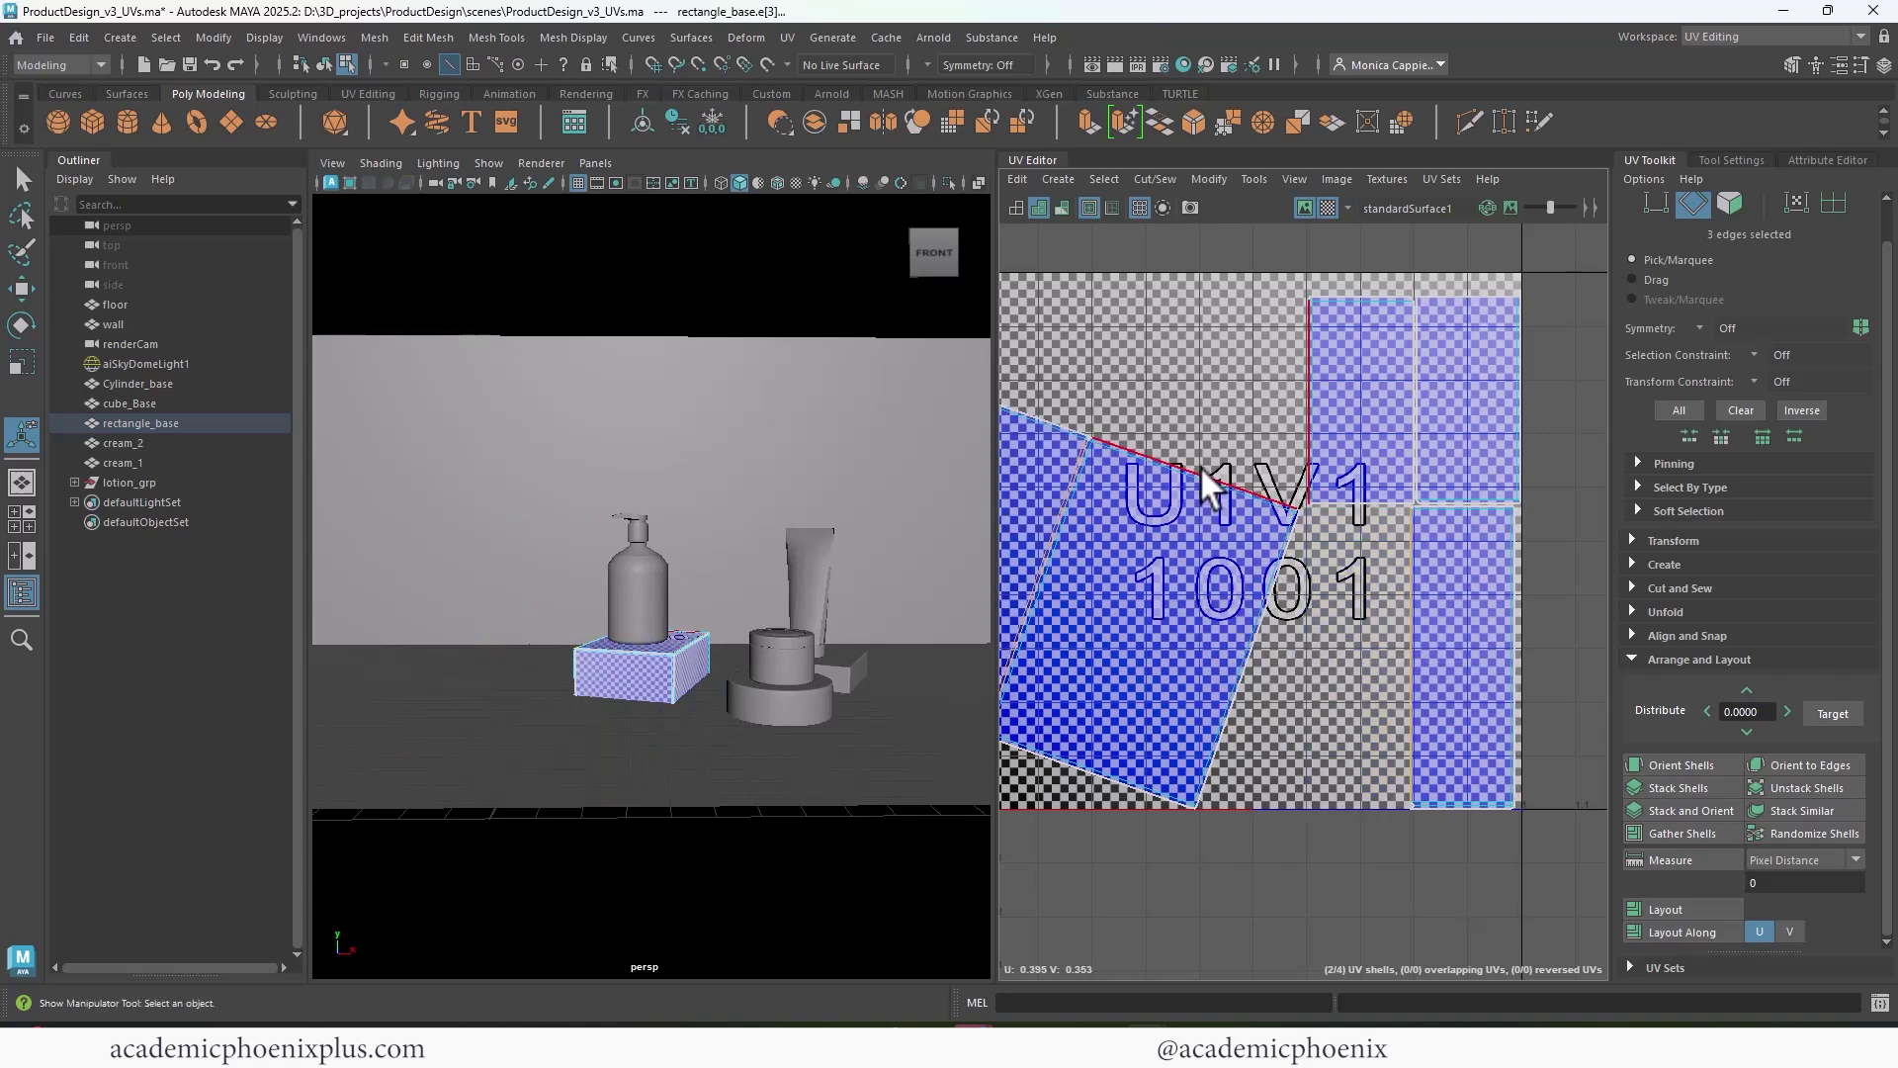
key(g)
click(1267, 602)
key(g)
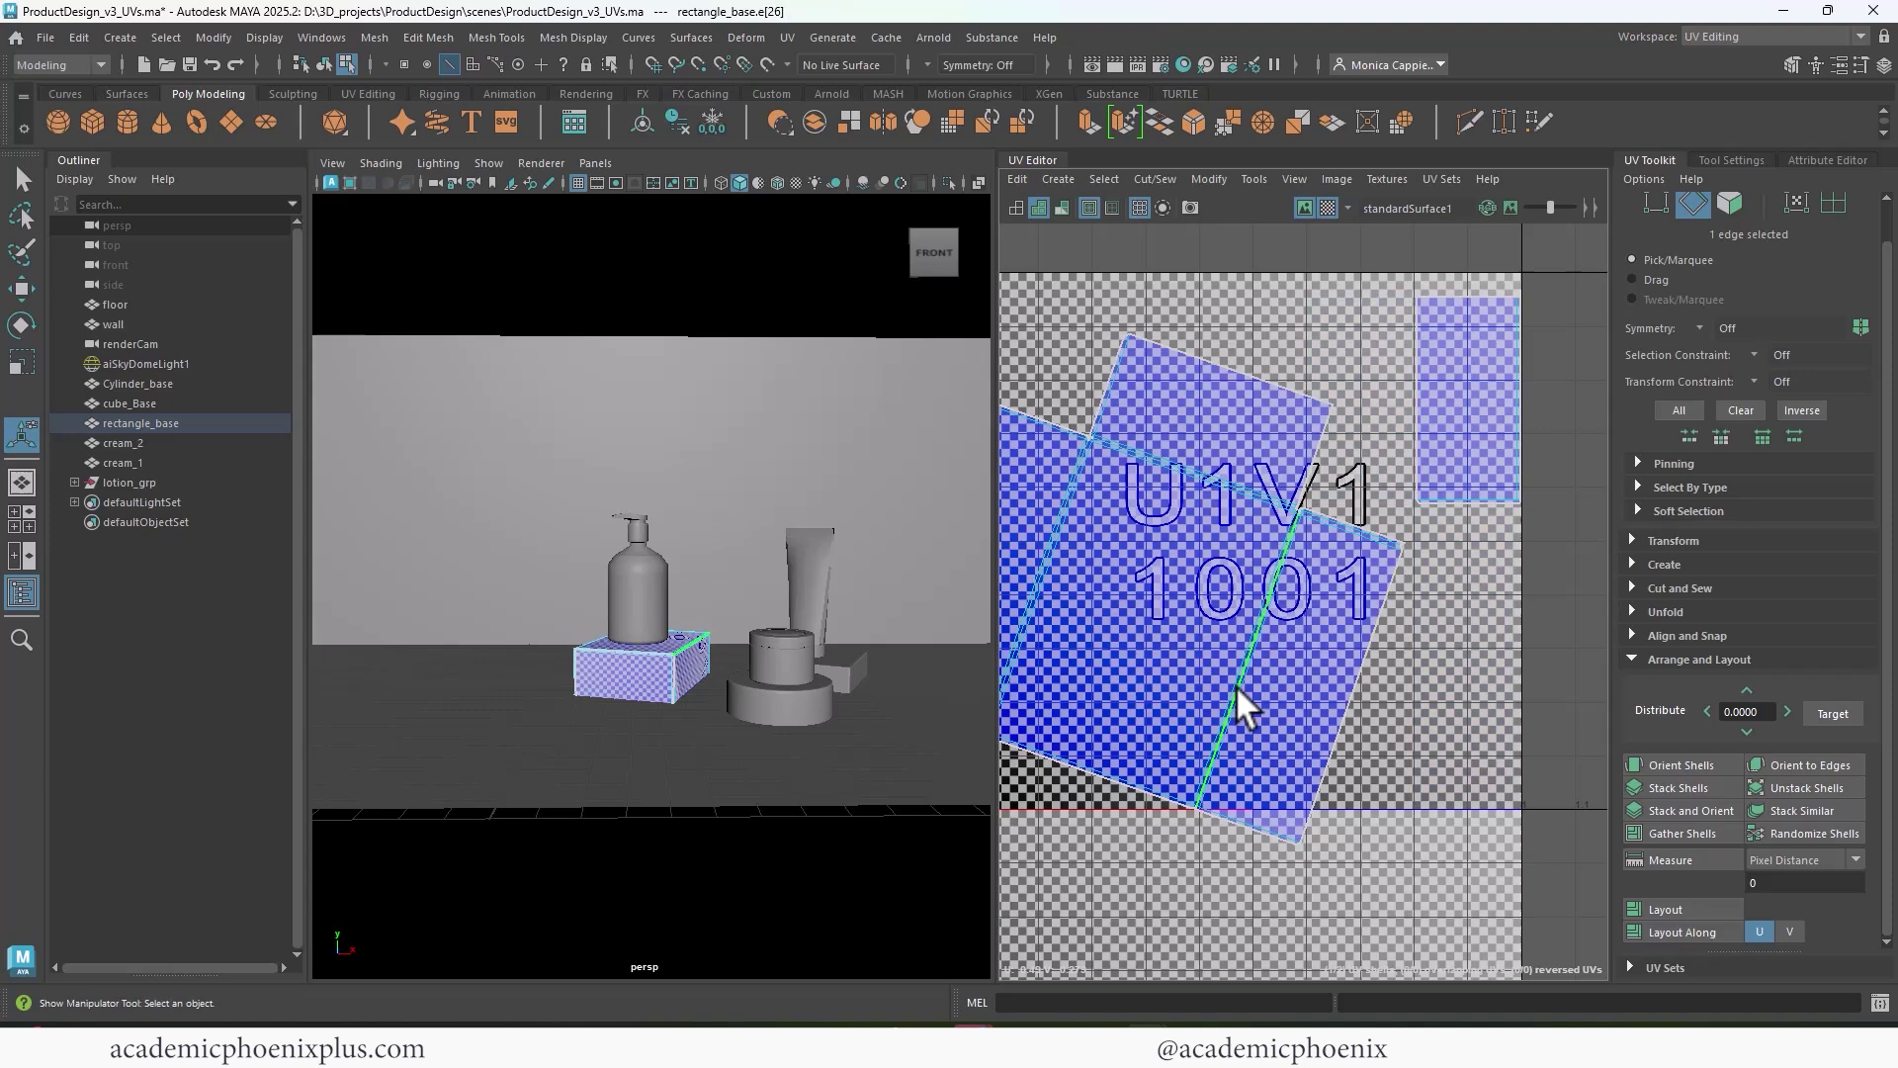
click(1117, 782)
key(g)
- Rotate the rectangular base's merged shell upright, scale it down and place it in the tile's upper-left area
scroll(1235, 752, down, 3)
alt+middle_drag(1199, 599, 1290, 558)
right_drag(1272, 583, 1258, 633)
click(1283, 621)
key(e)
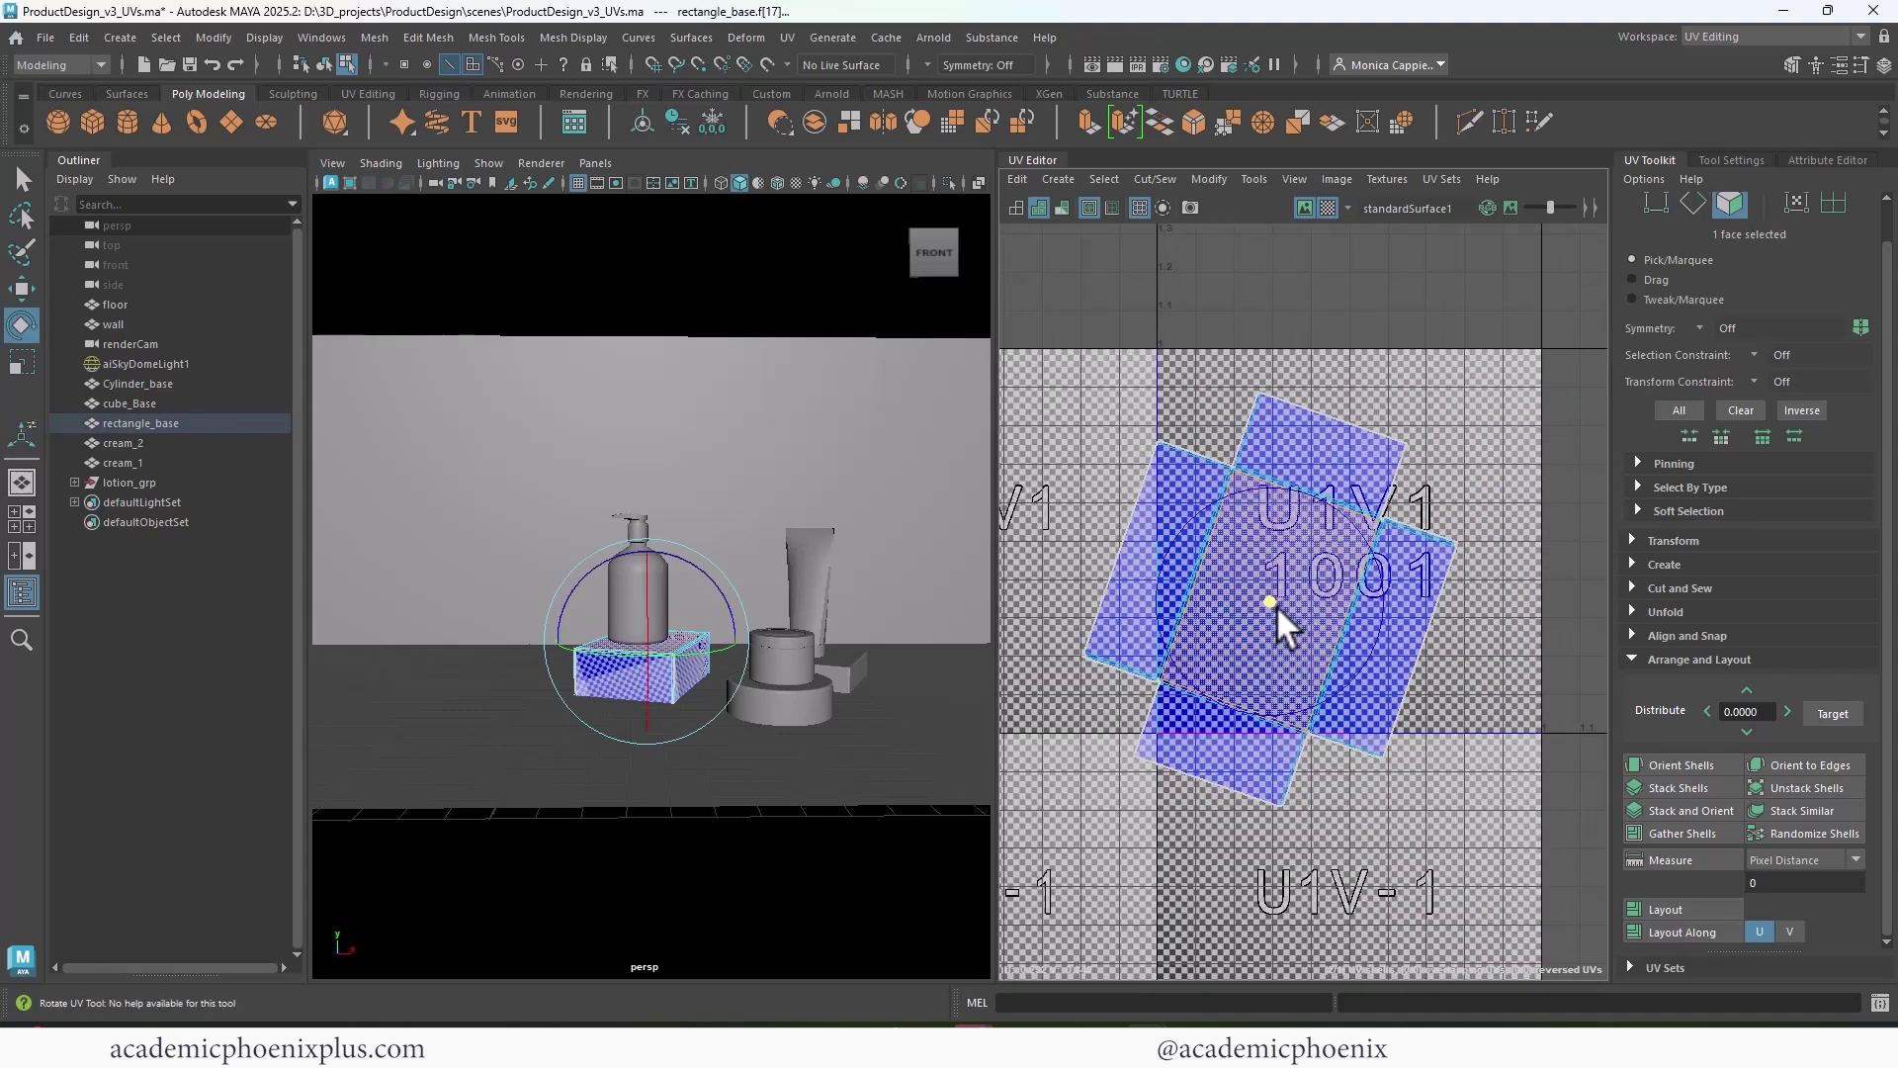
double_click(1280, 642)
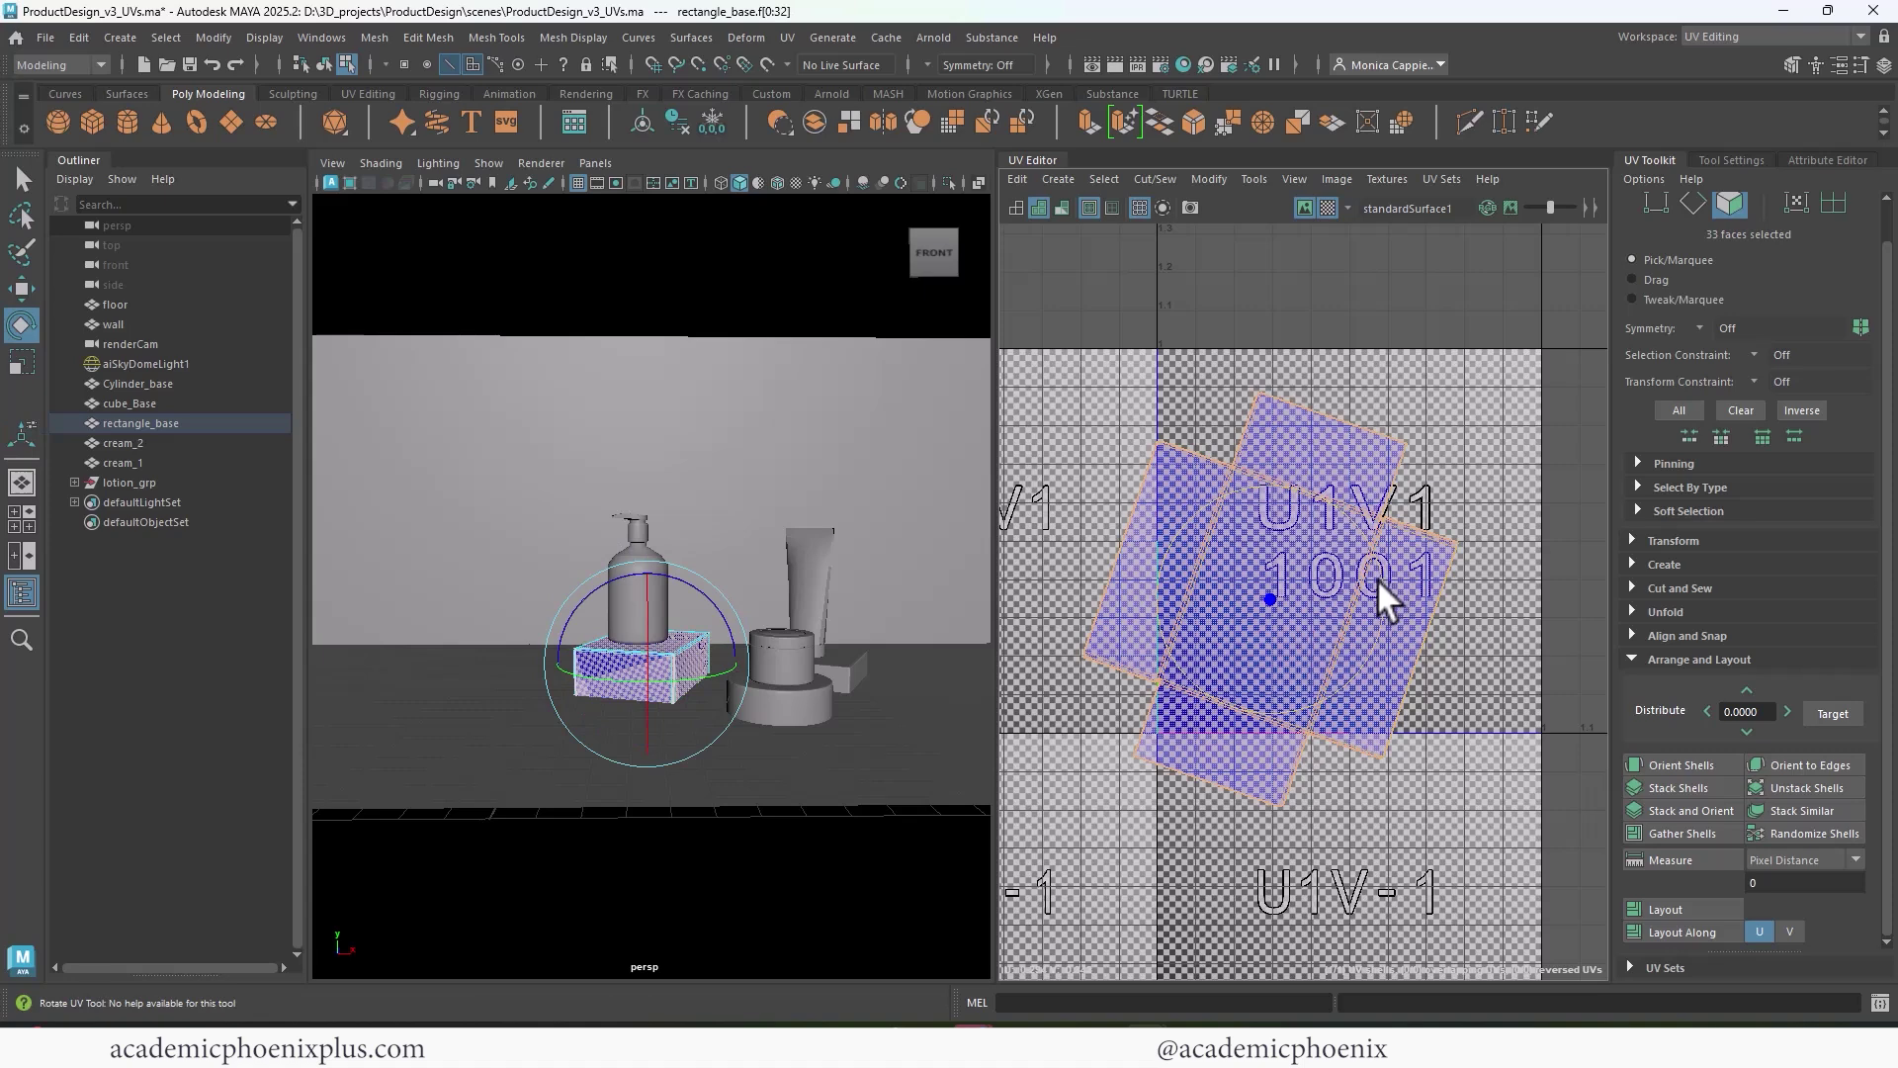
drag(1379, 578, 1271, 483)
key(w)
key(r)
key(w)
key(r)
key(w)
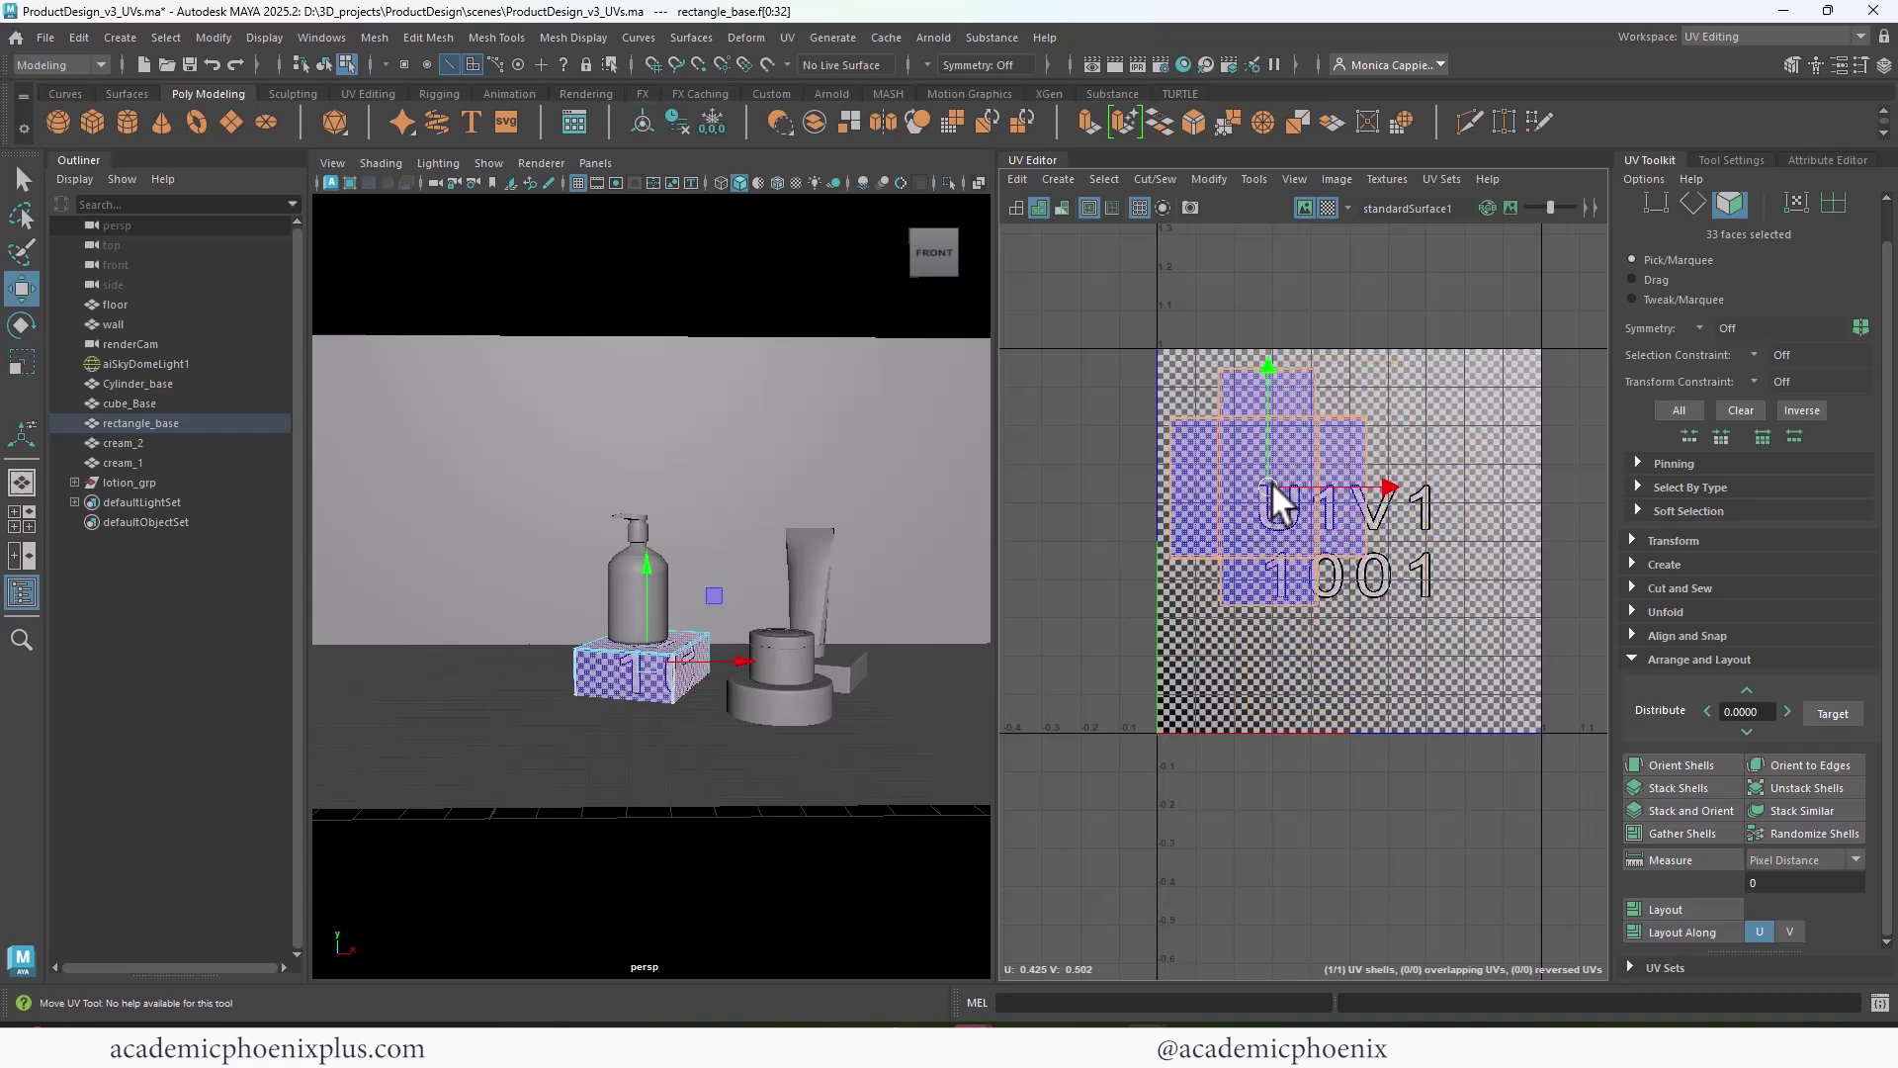
- Unfold all UVs of the cylindrical base and move its side strip just below the circular shell
click(783, 703)
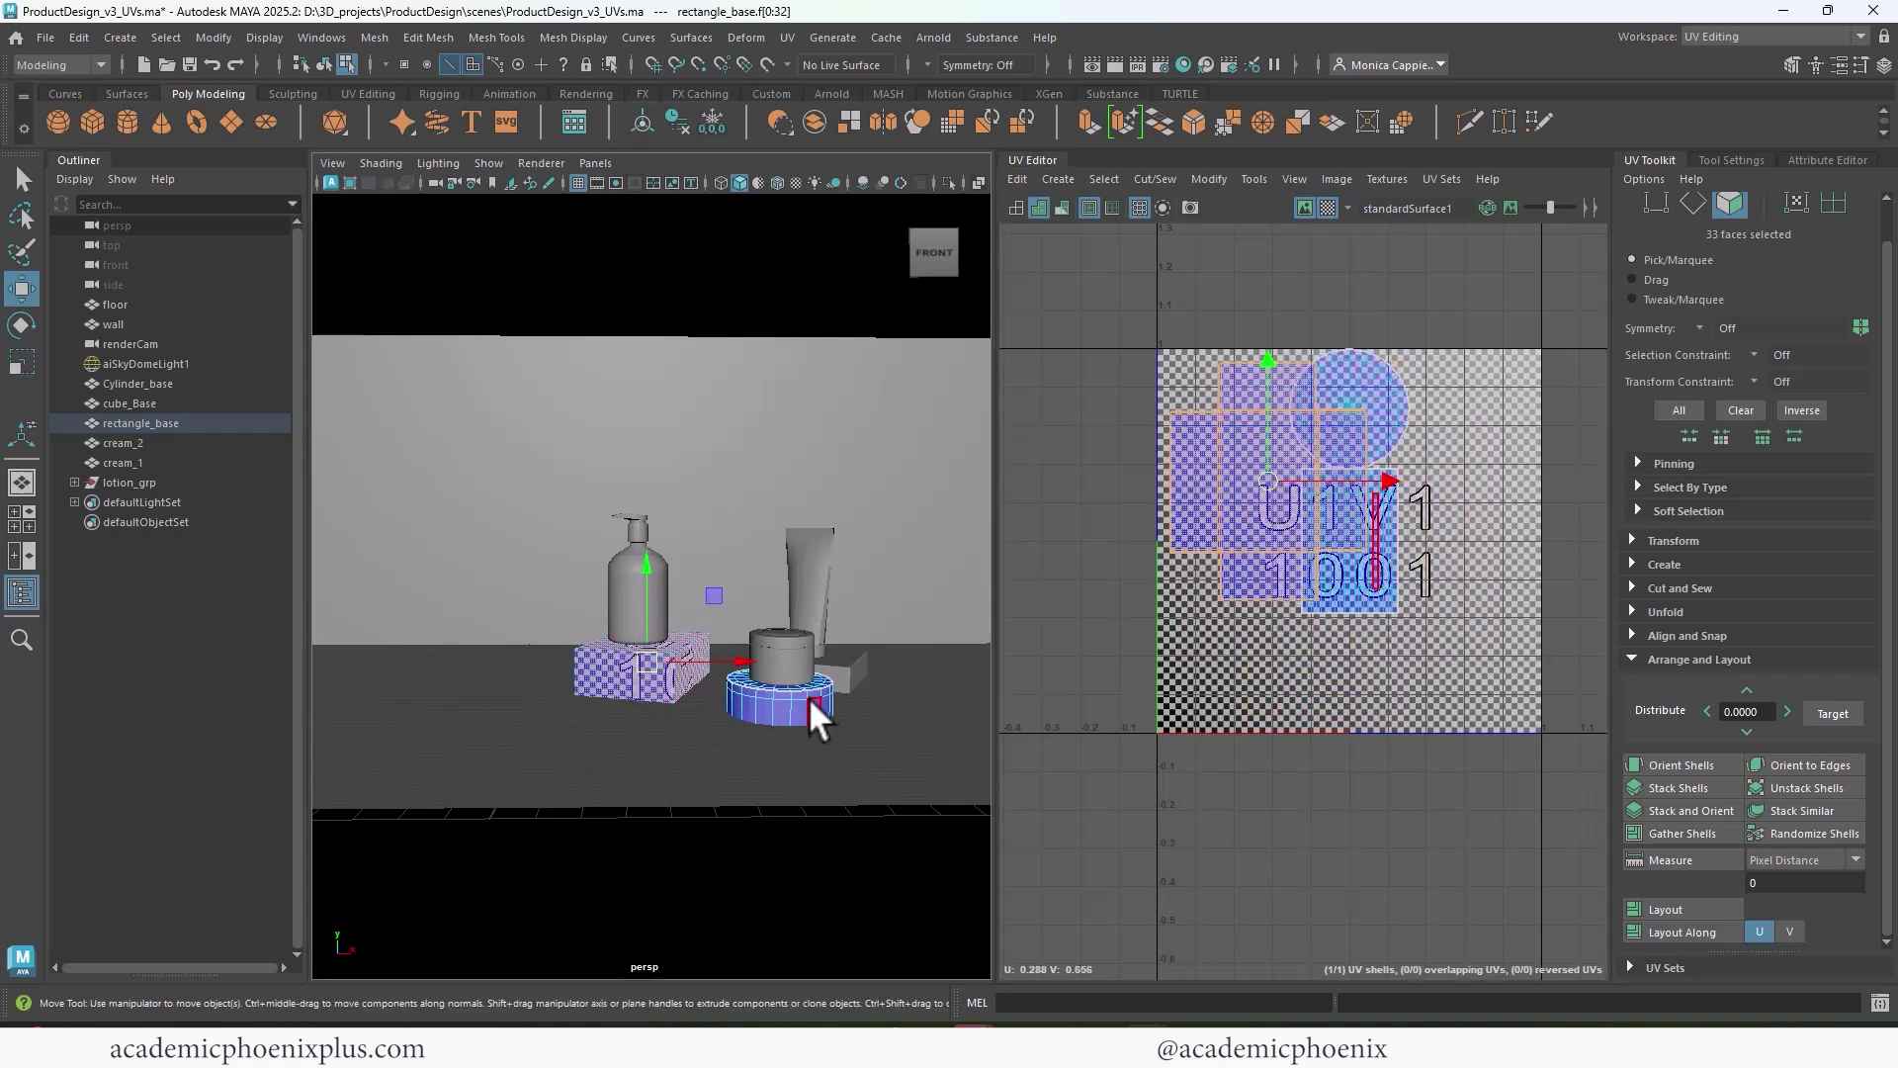
alt+right_drag(791, 698, 838, 705)
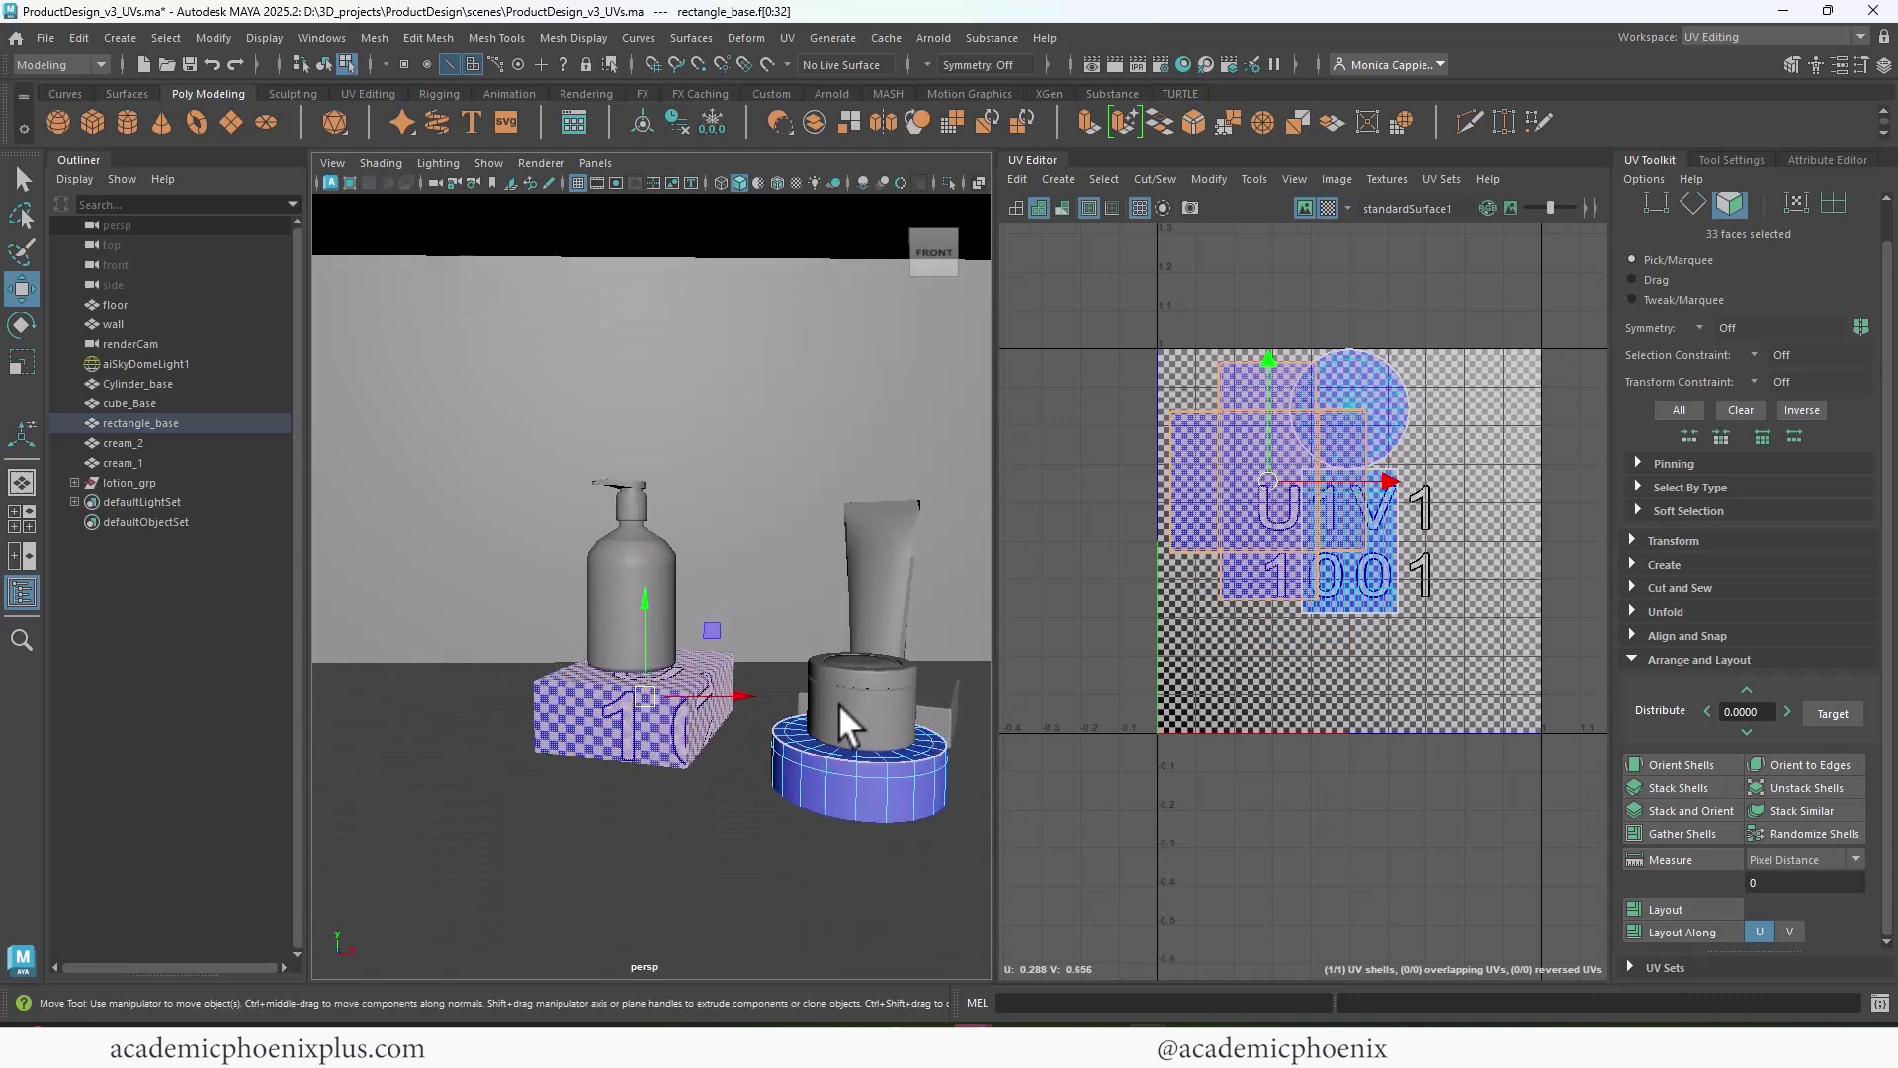
alt+middle_drag(839, 705, 812, 677)
double_click(858, 734)
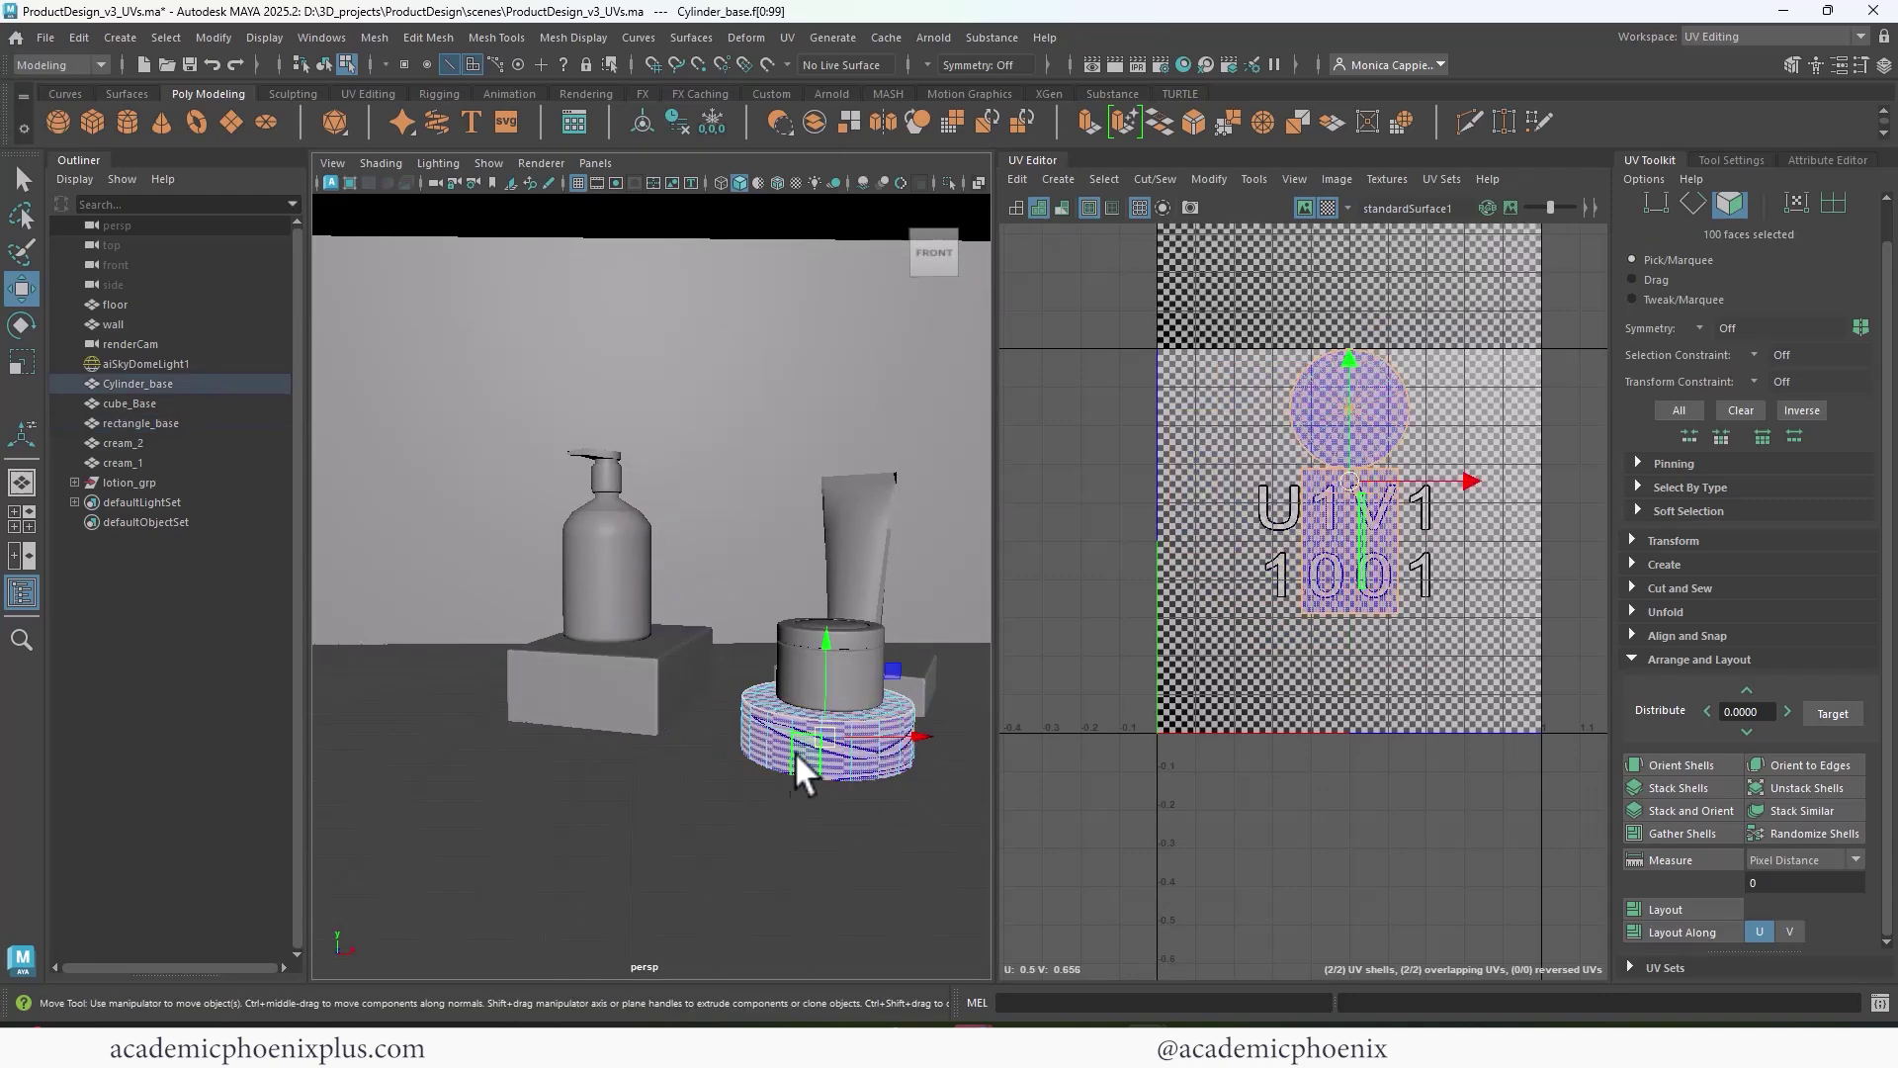
click(788, 36)
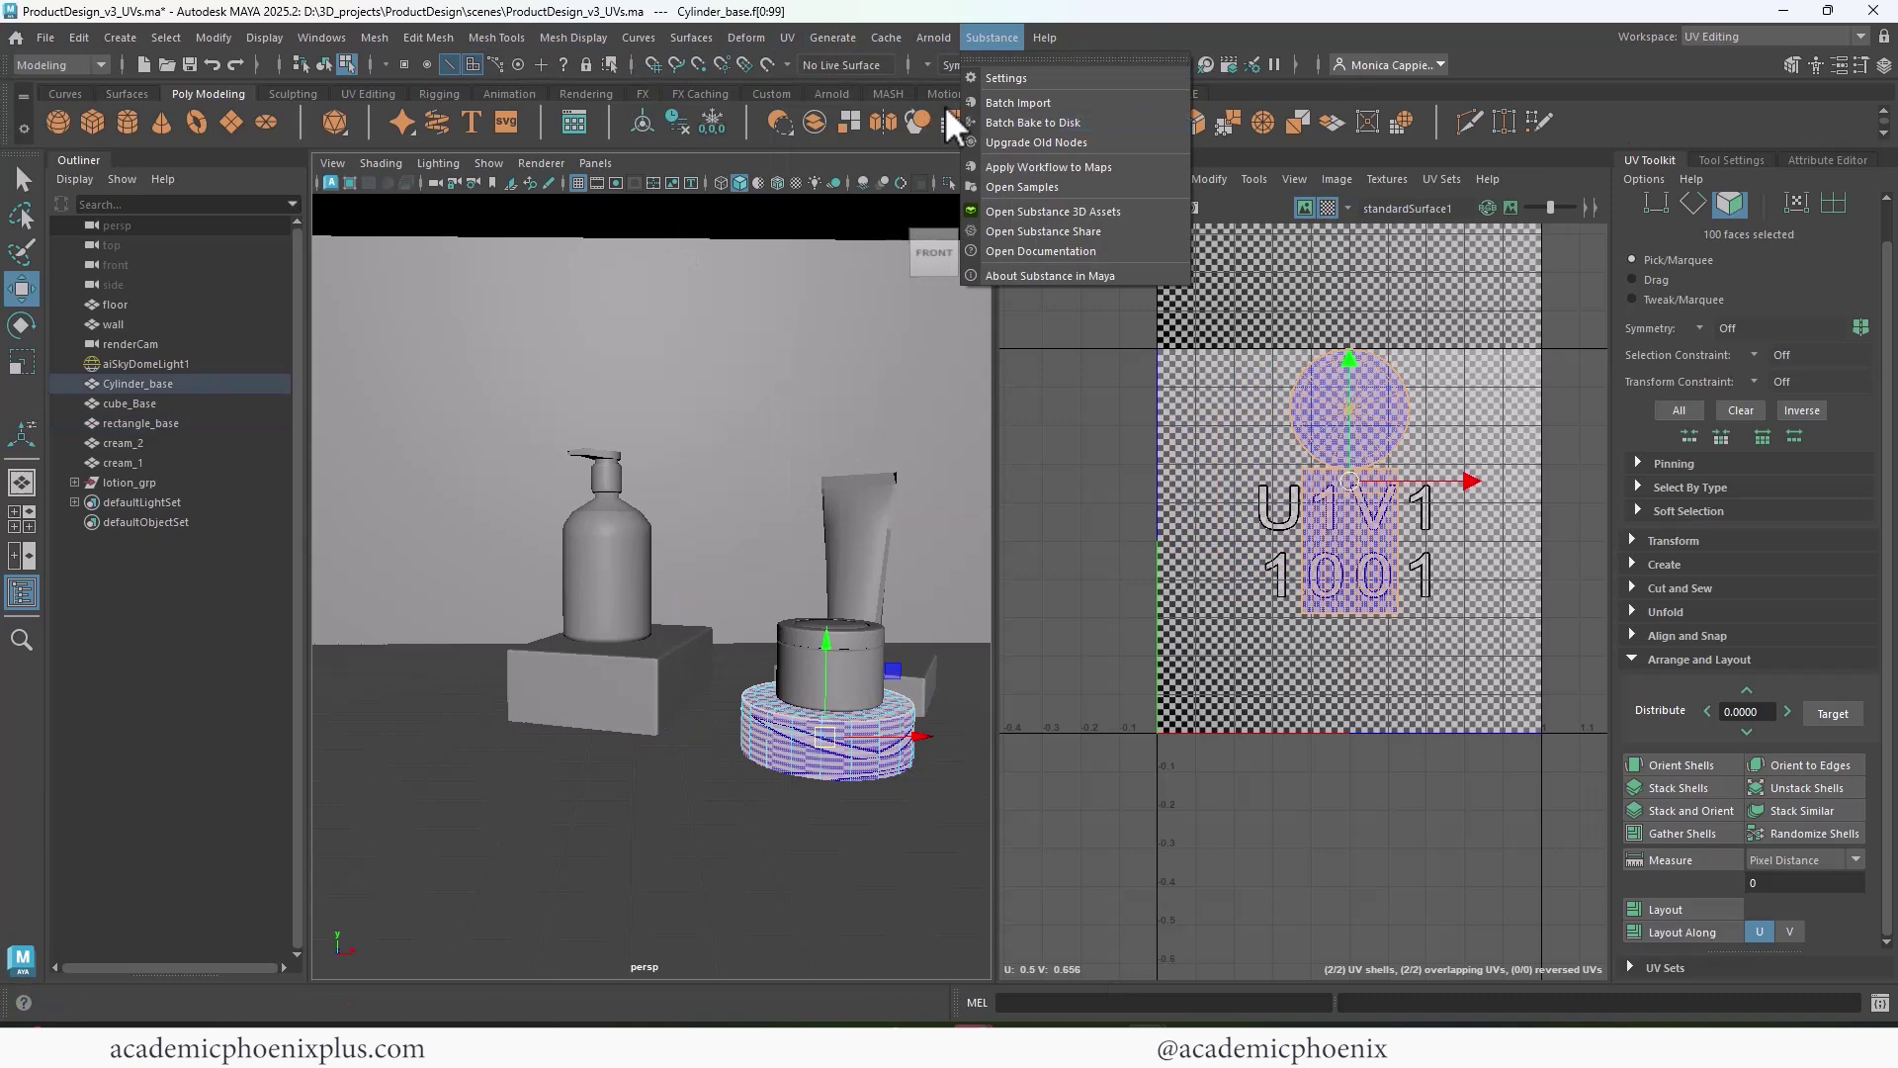
shift+right_click(1347, 527)
shift+right_drag(1343, 525, 1129, 520)
click(1368, 548)
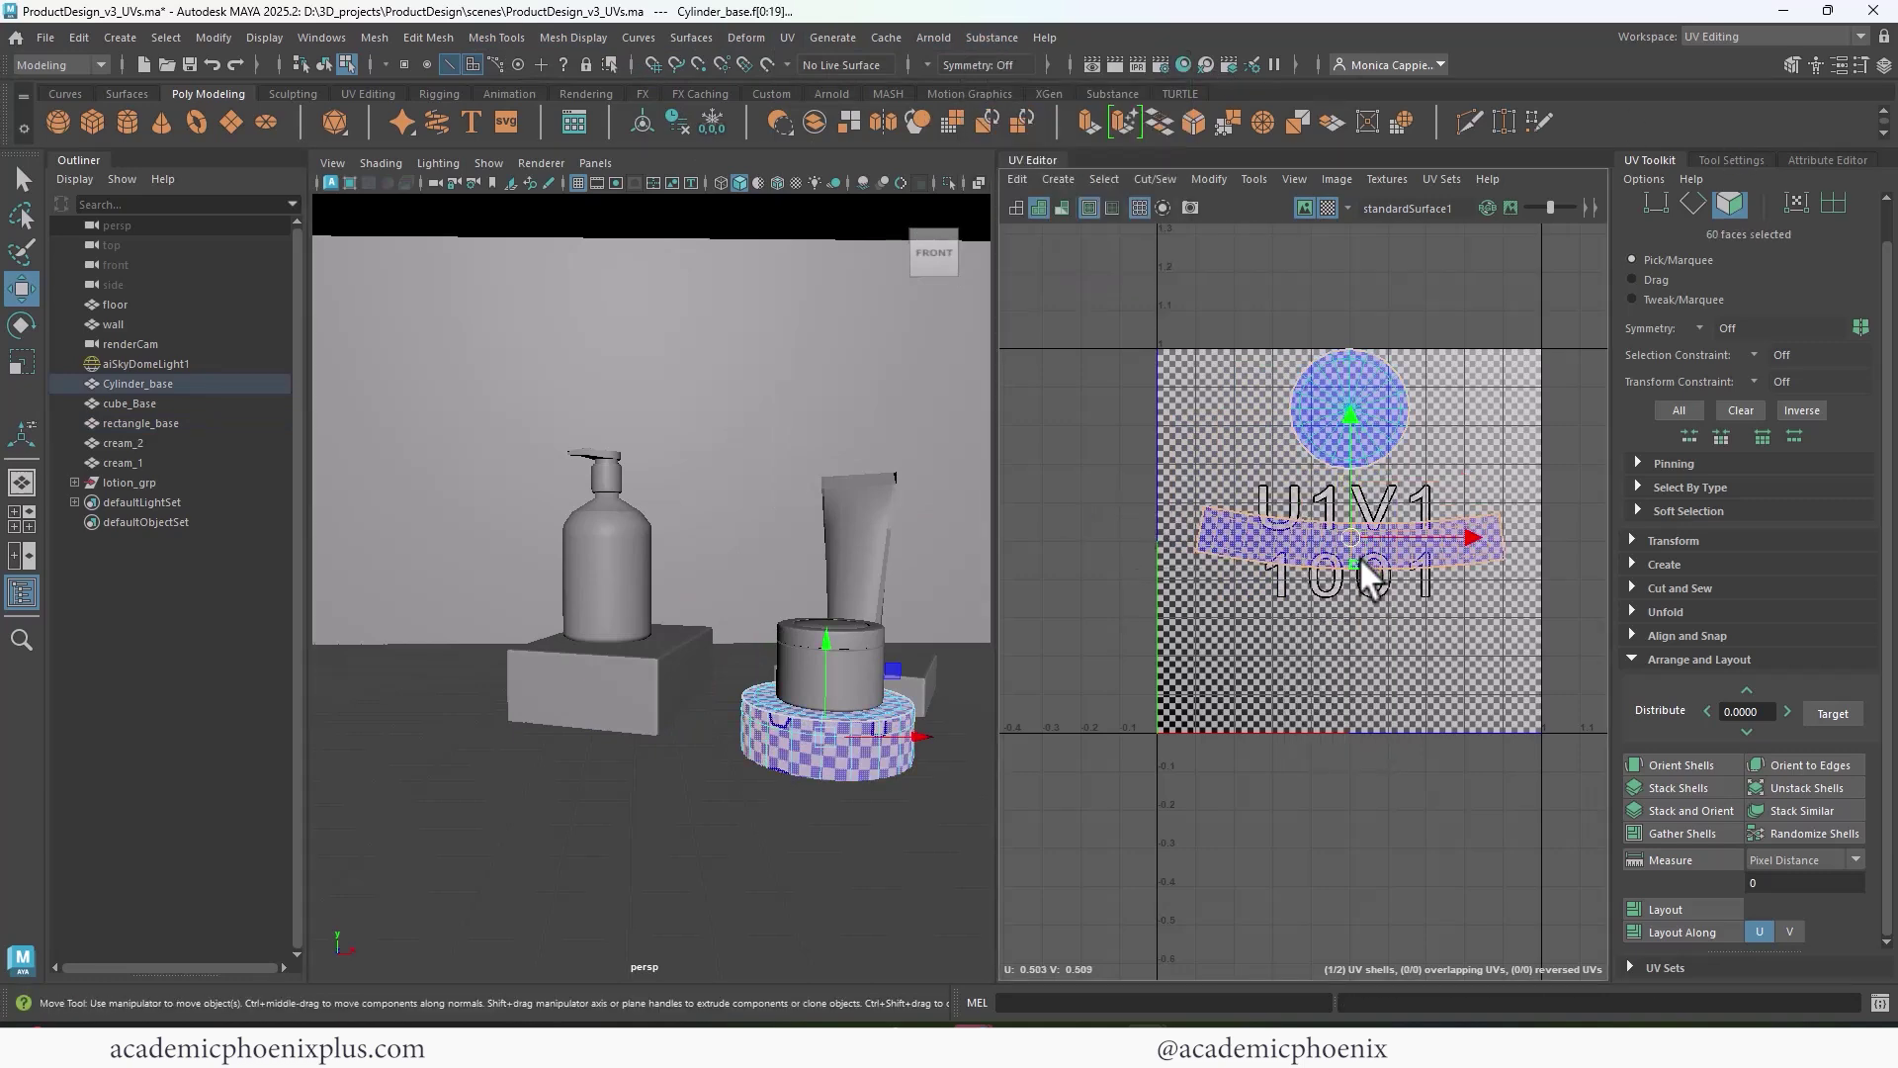
drag(1359, 524, 1350, 489)
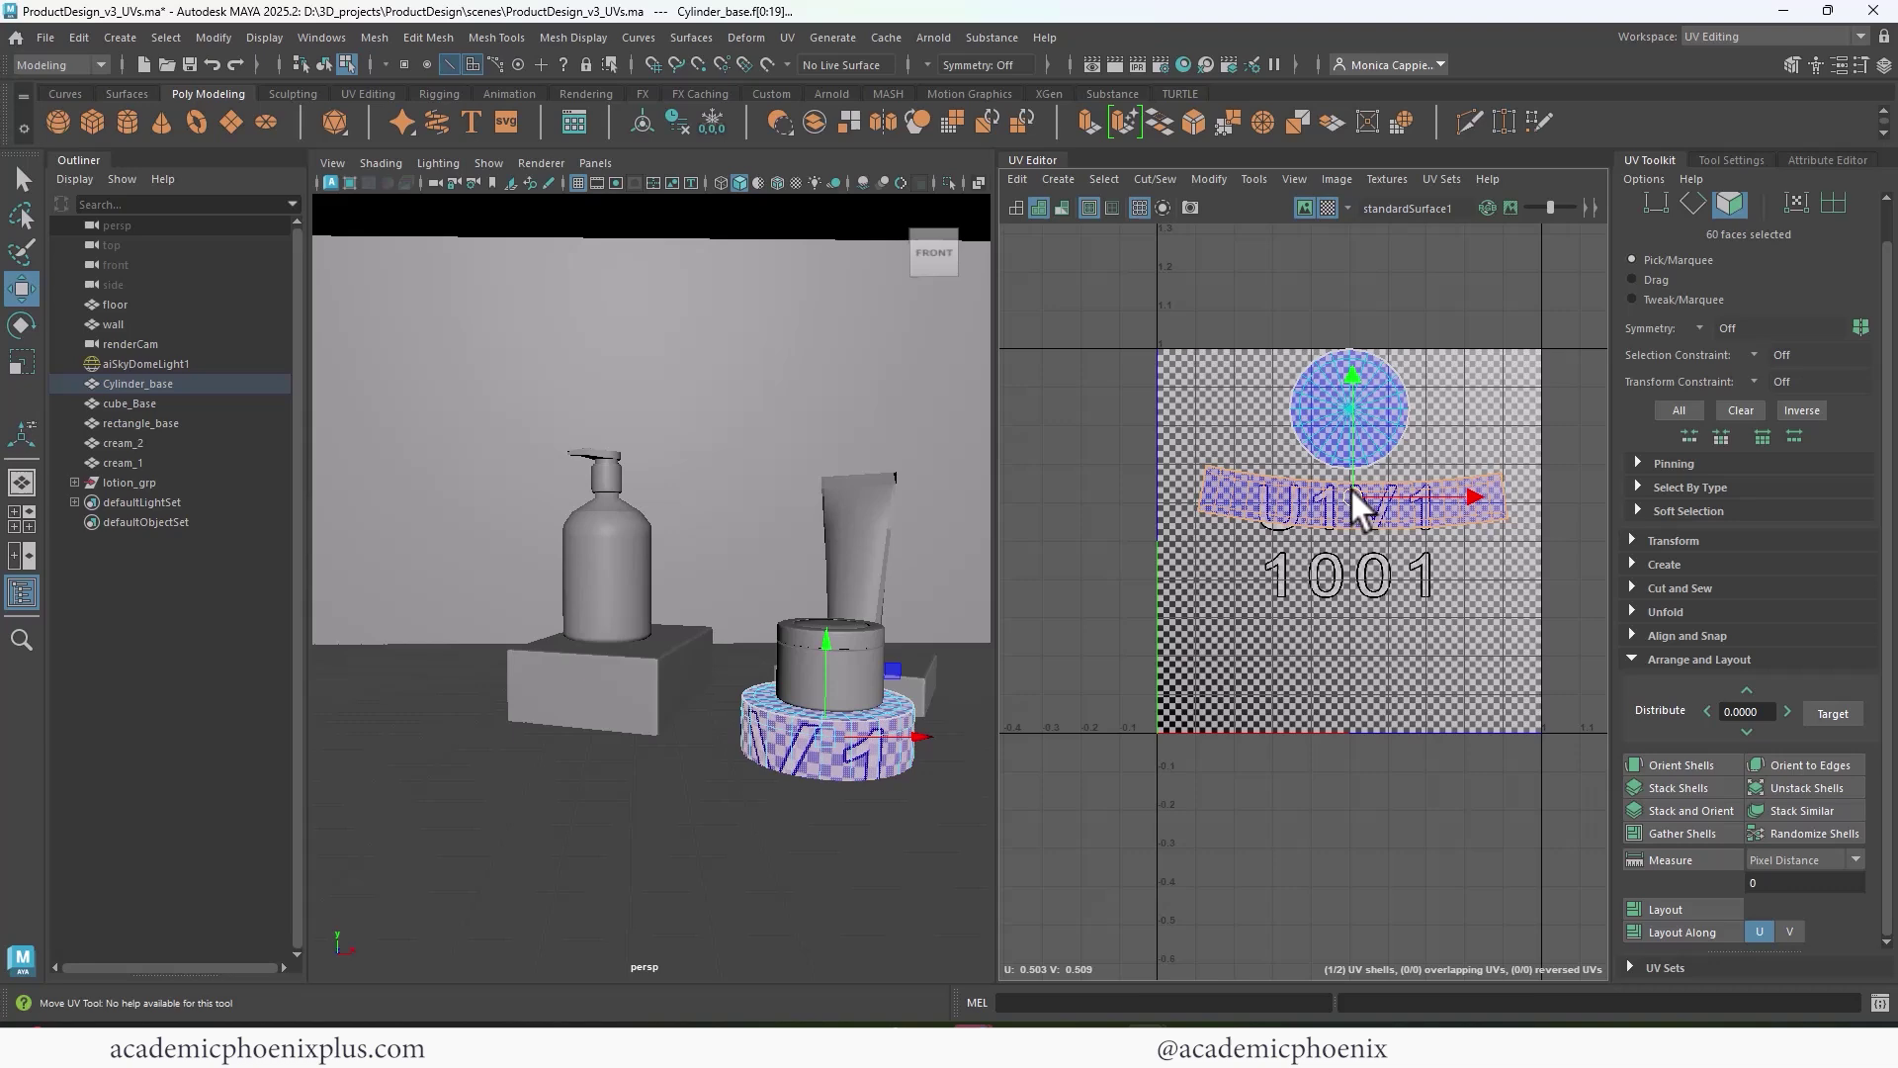
- Try to unfold the small cube base's UV shell, and apply an automatic UV projection to that base instead
click(928, 662)
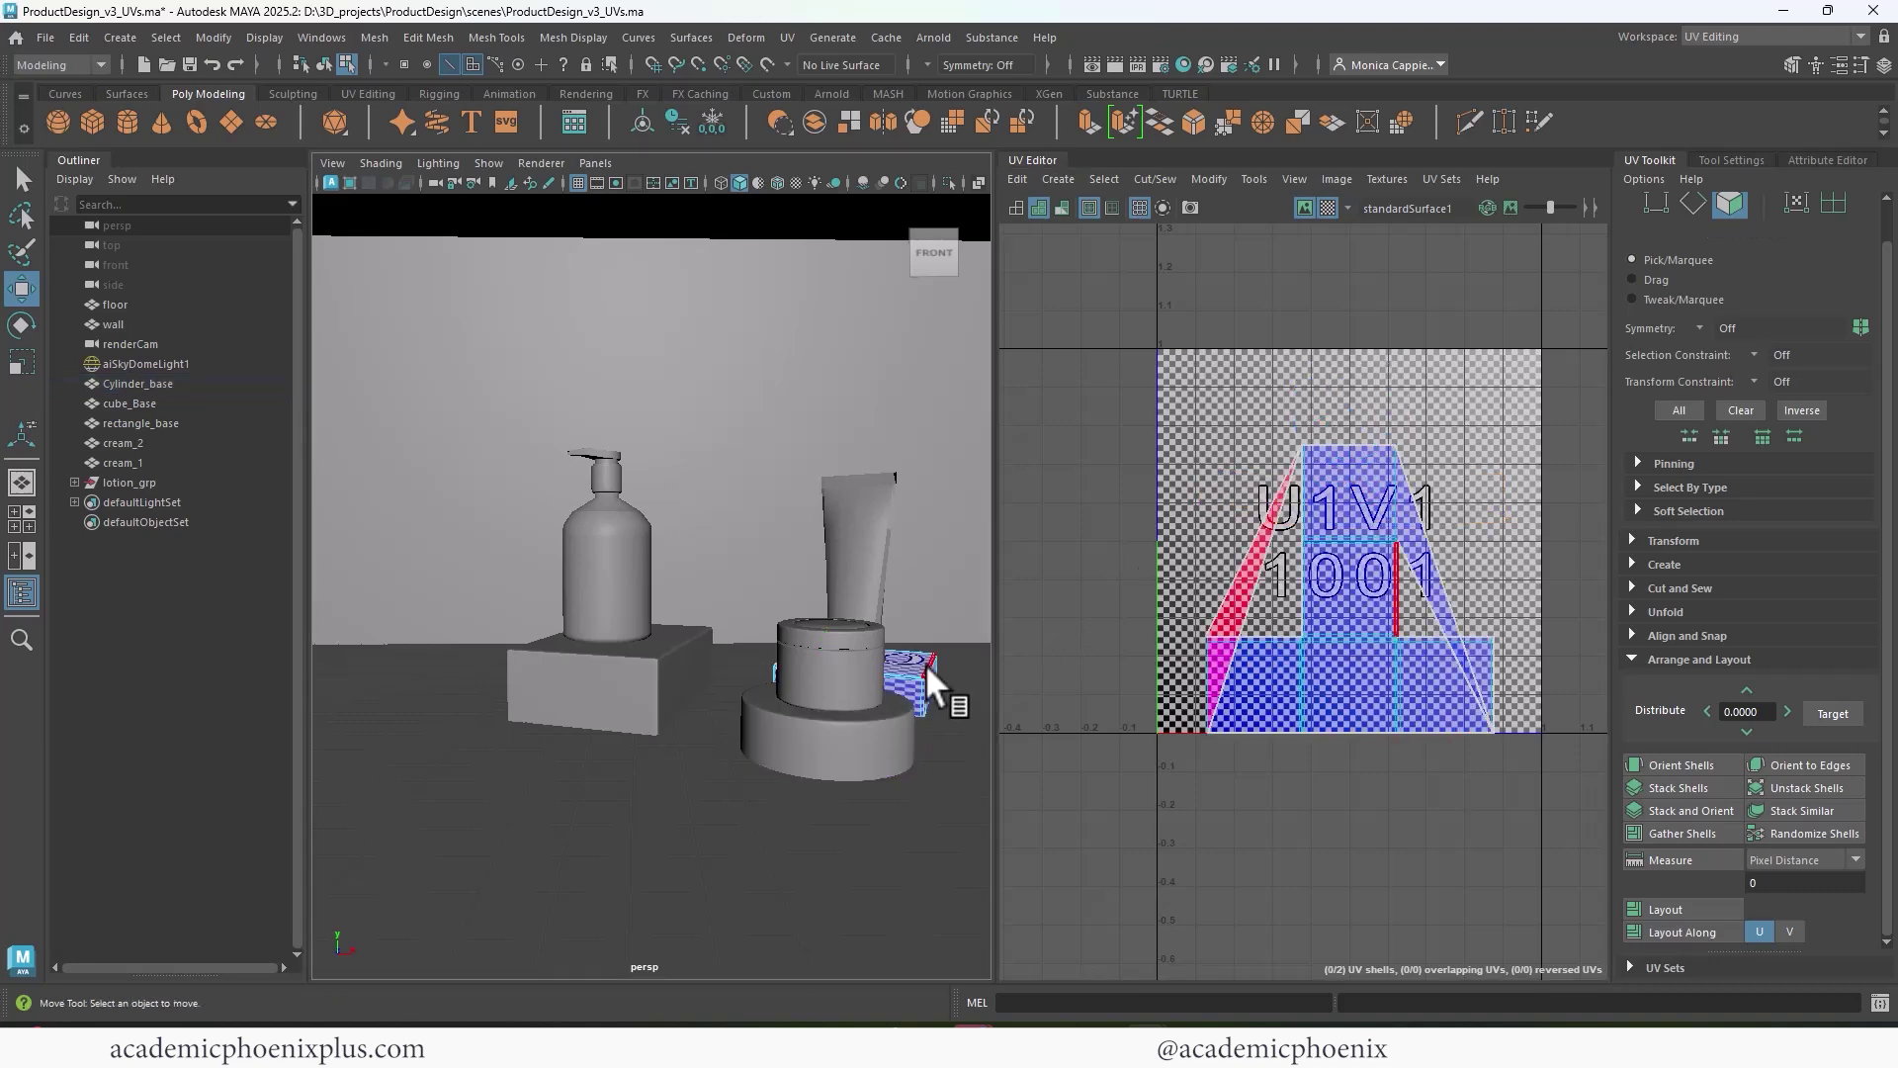
double_click(1315, 659)
shift+right_drag(1346, 673, 1110, 675)
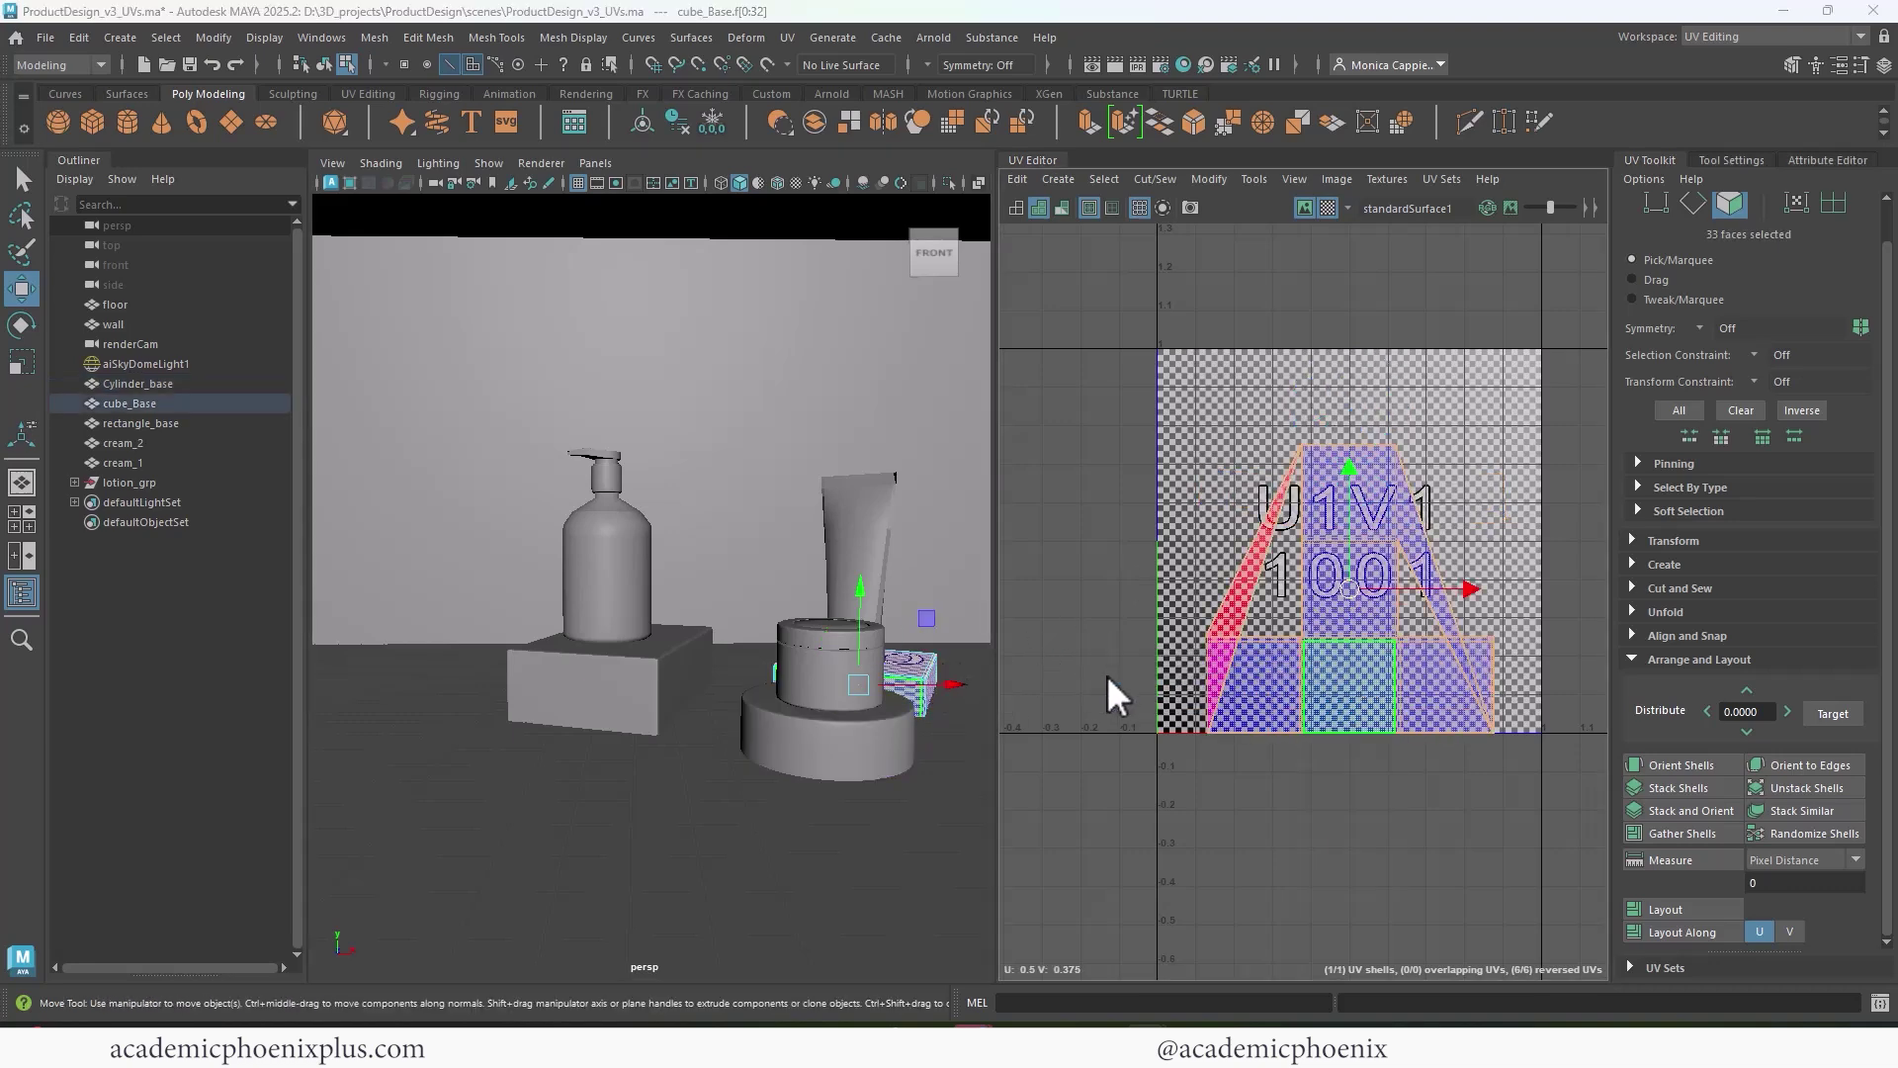
click(1149, 420)
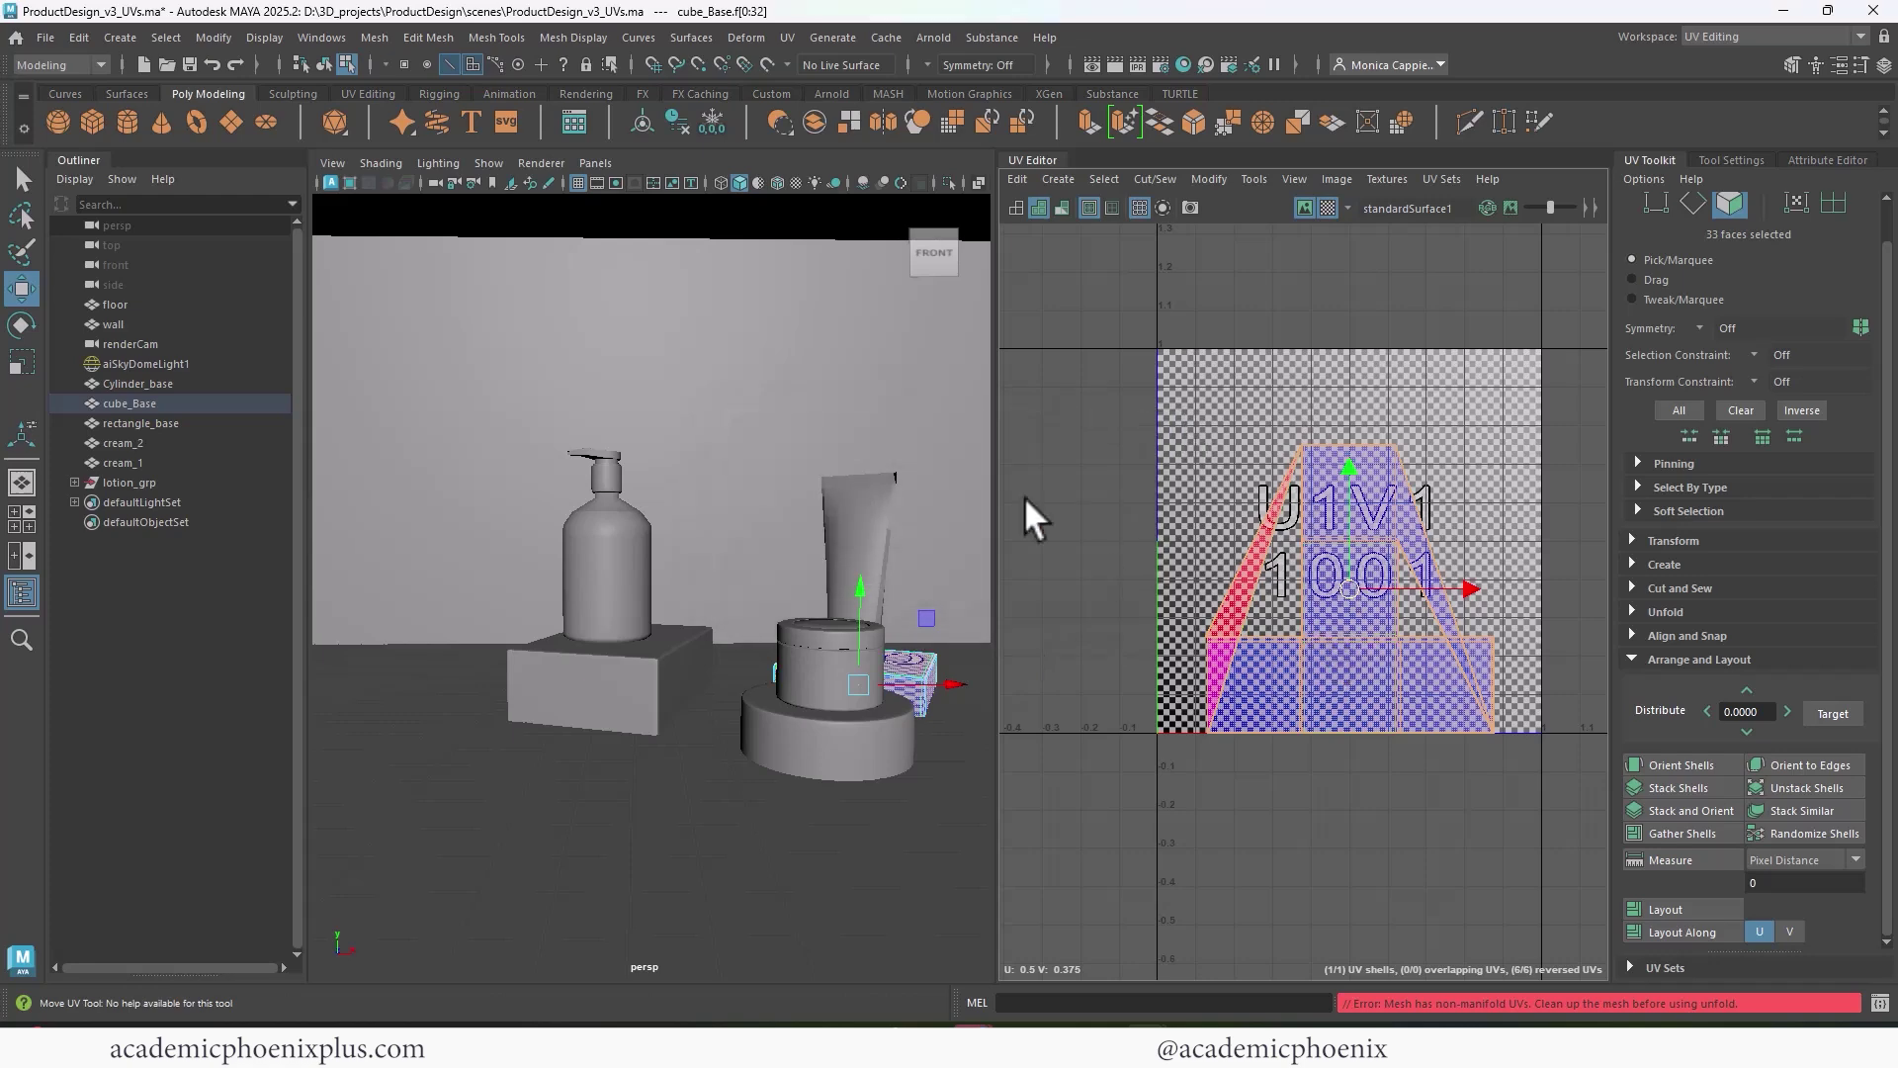
click(789, 37)
click(835, 157)
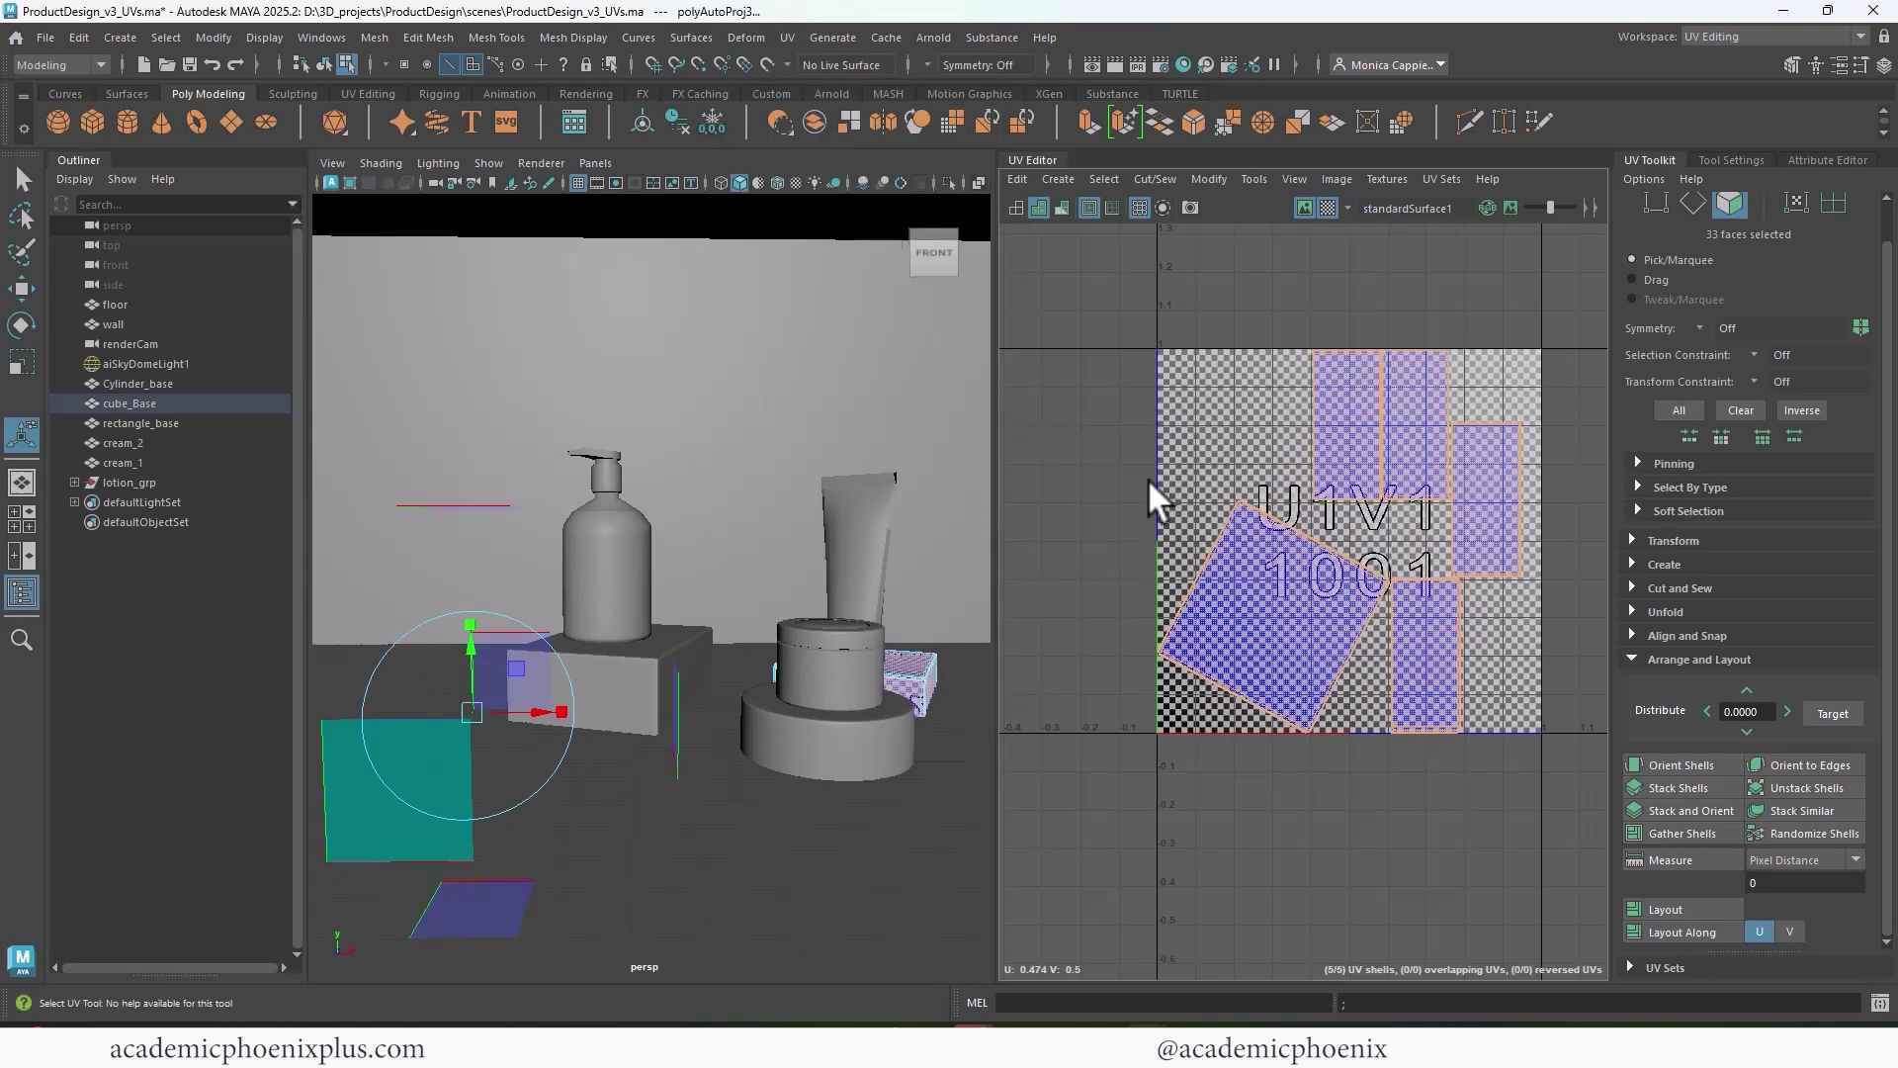
- Sew the cube base's four side shells onto the matching edges of its large square top shell
right_drag(1434, 592, 1462, 411)
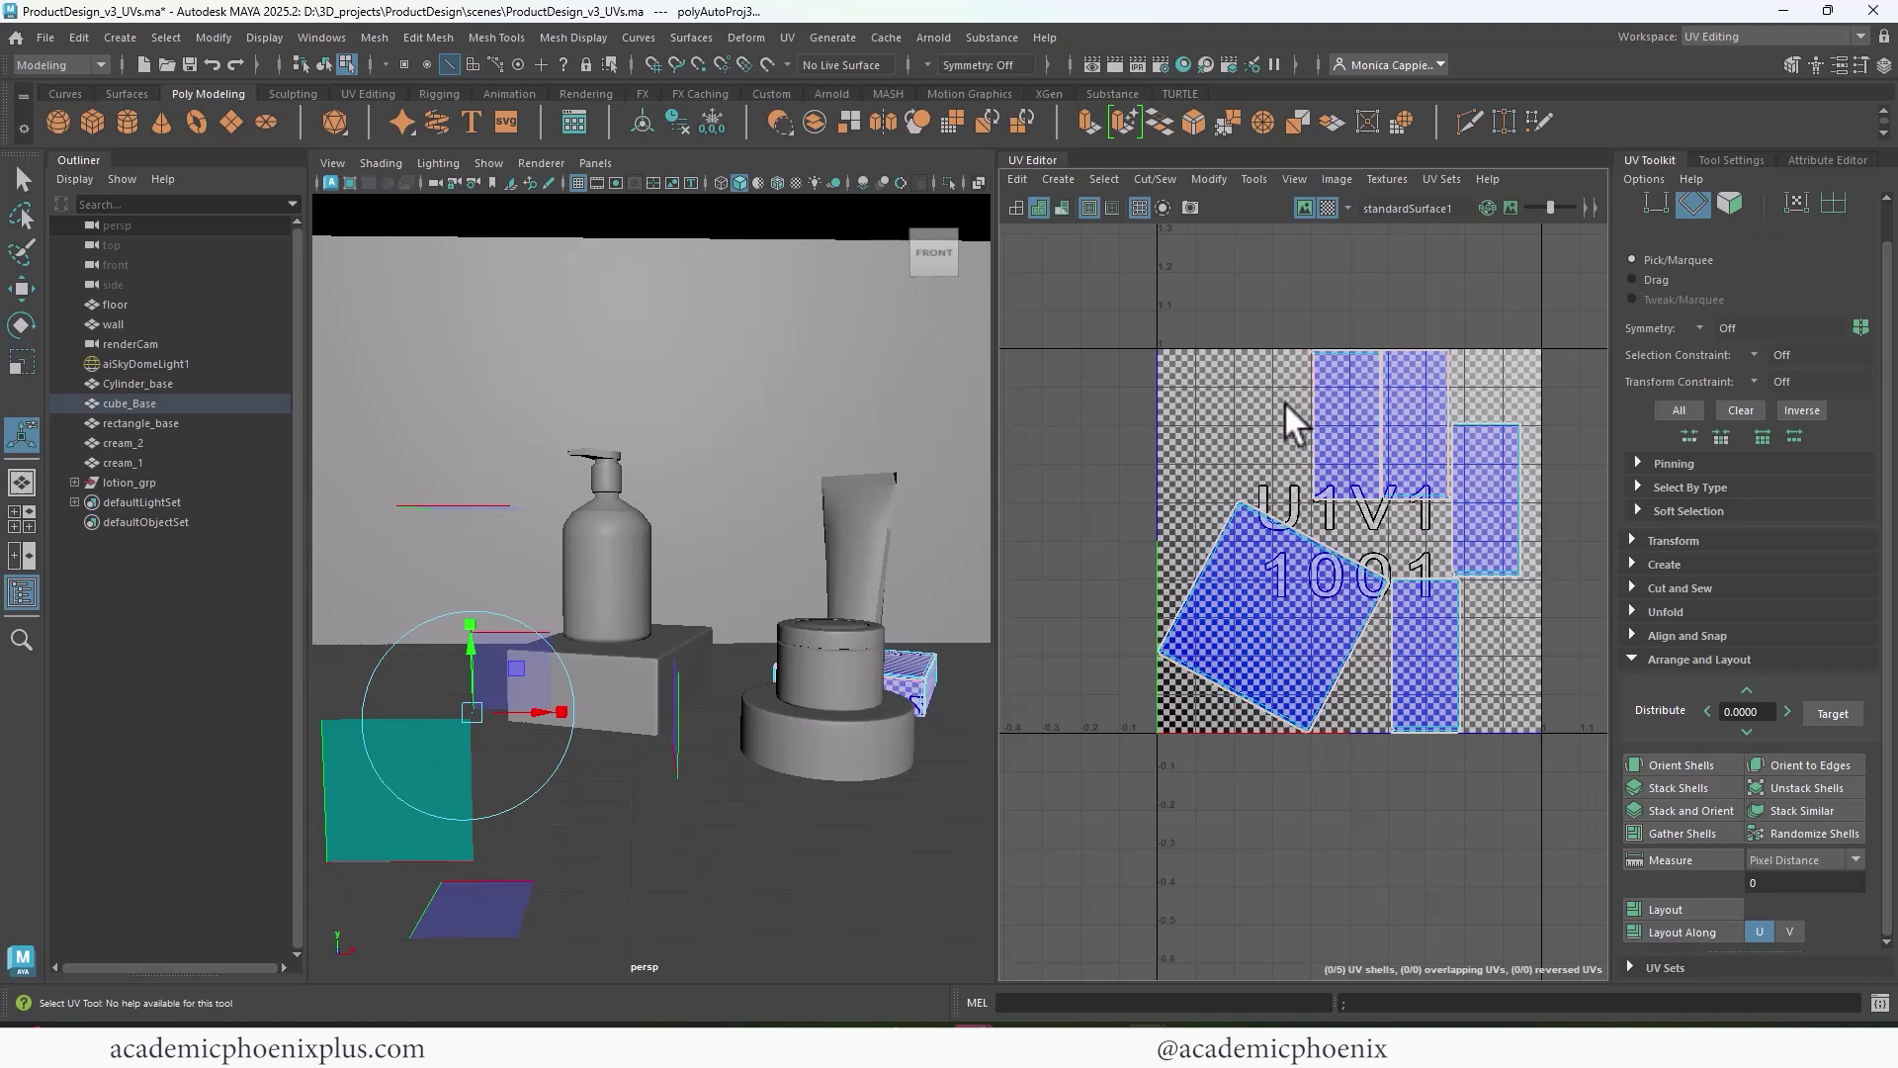
click(1313, 432)
shift+right_drag(1328, 450, 1328, 398)
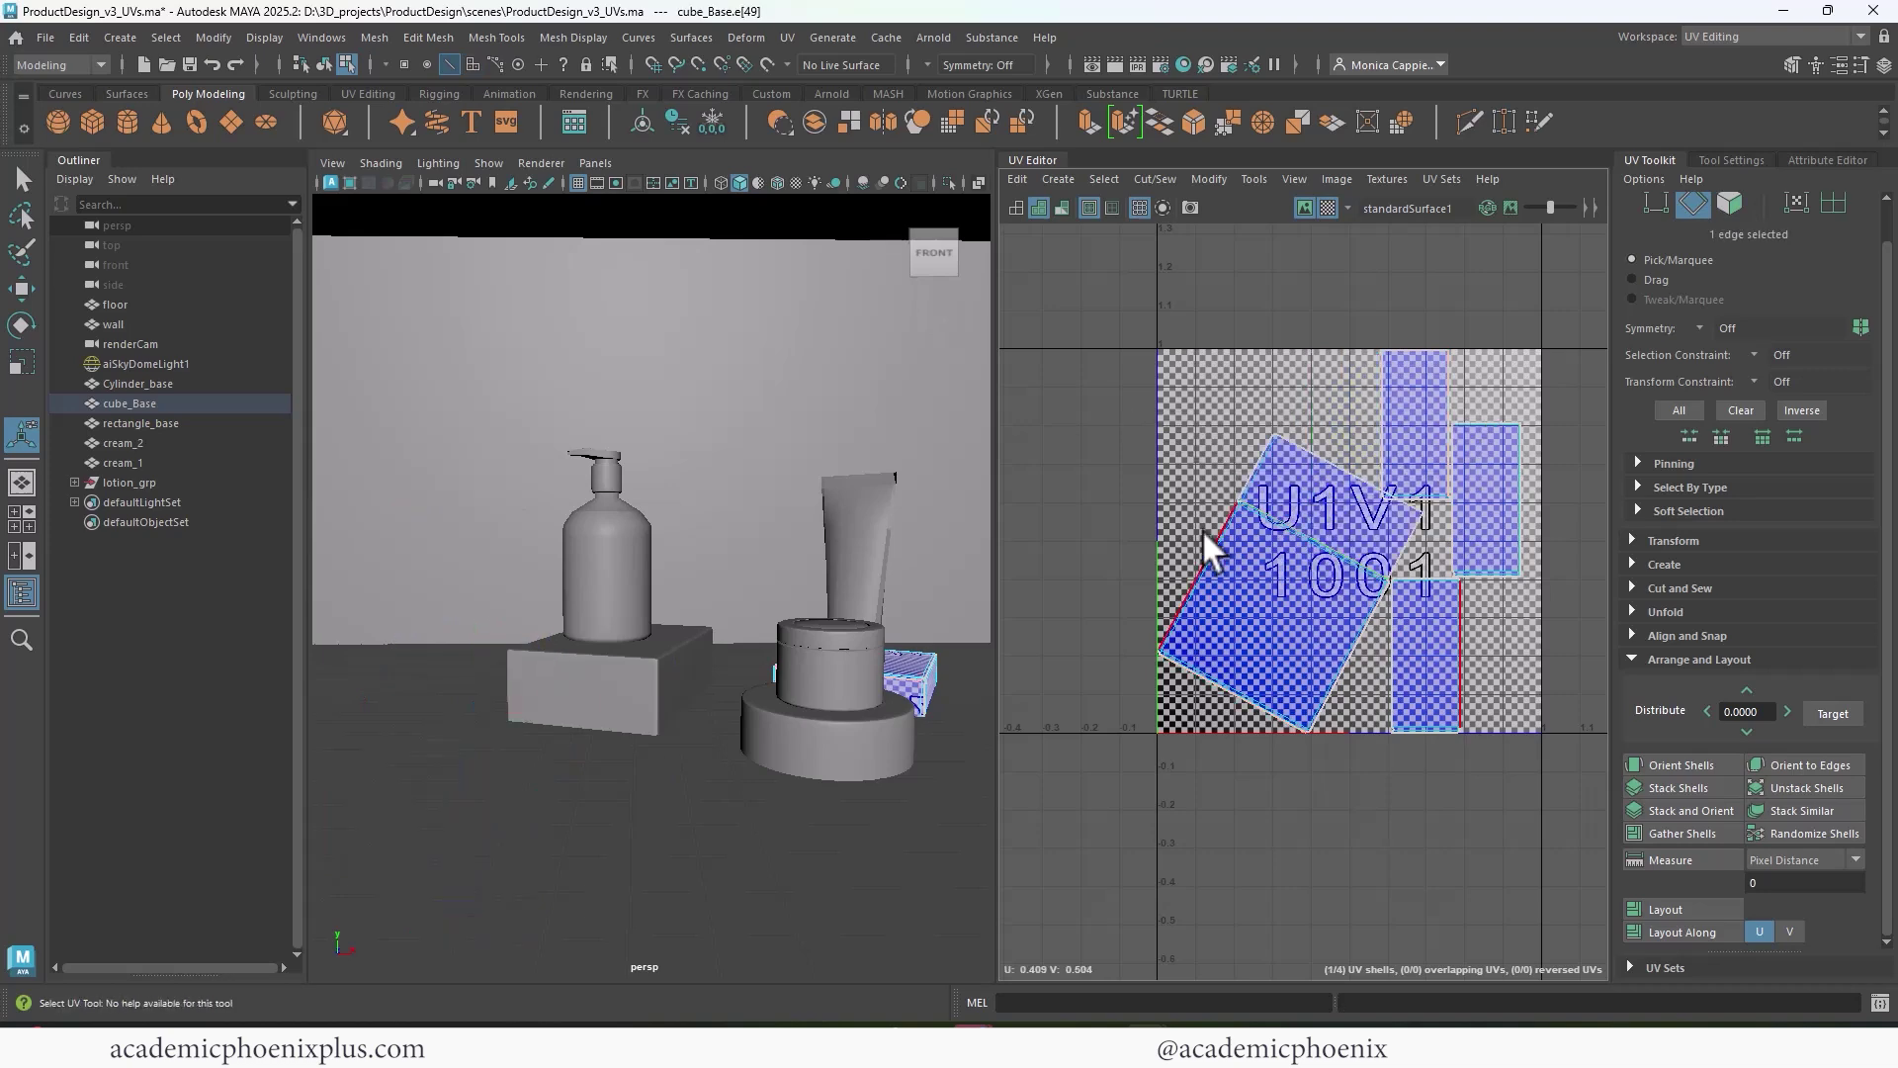
click(1197, 583)
key(g)
click(1243, 696)
key(g)
click(1346, 675)
key(g)
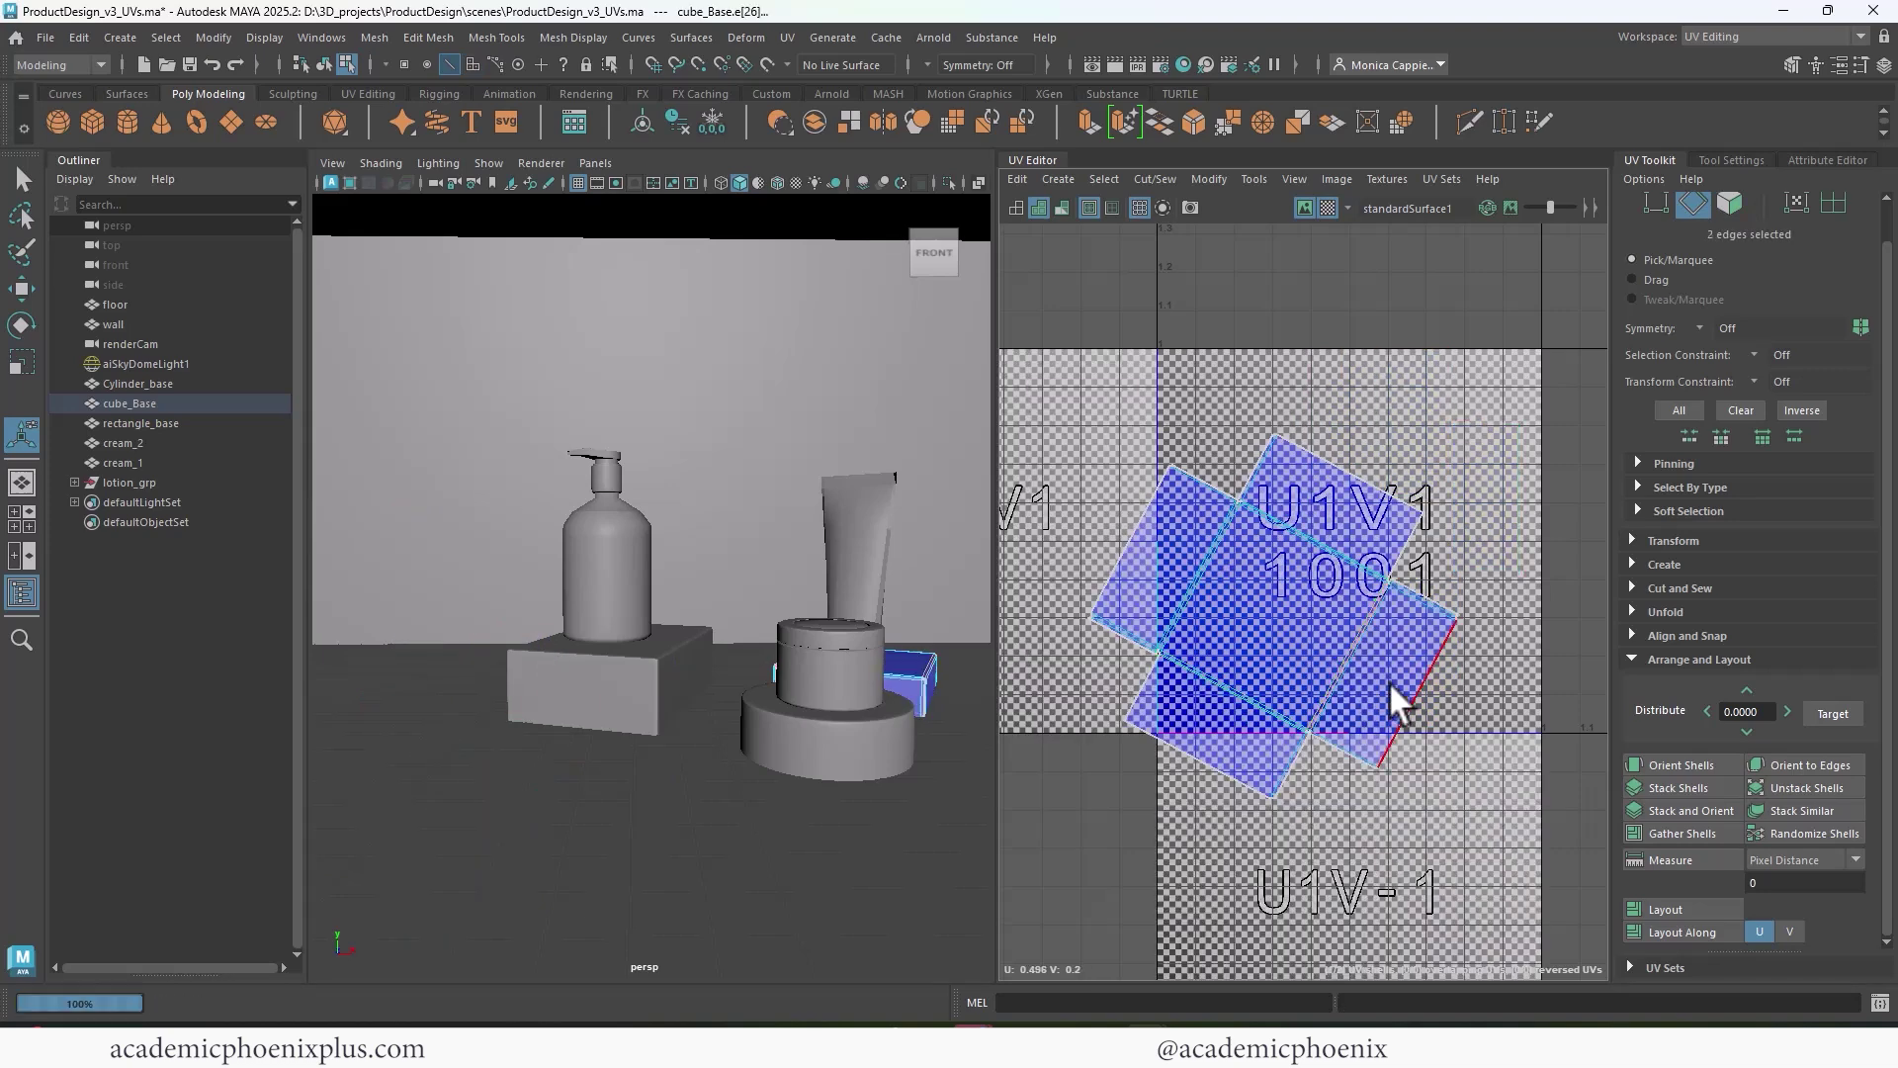
- Unfold the cube base's merged UV shell and rotate it upright
click(1254, 585)
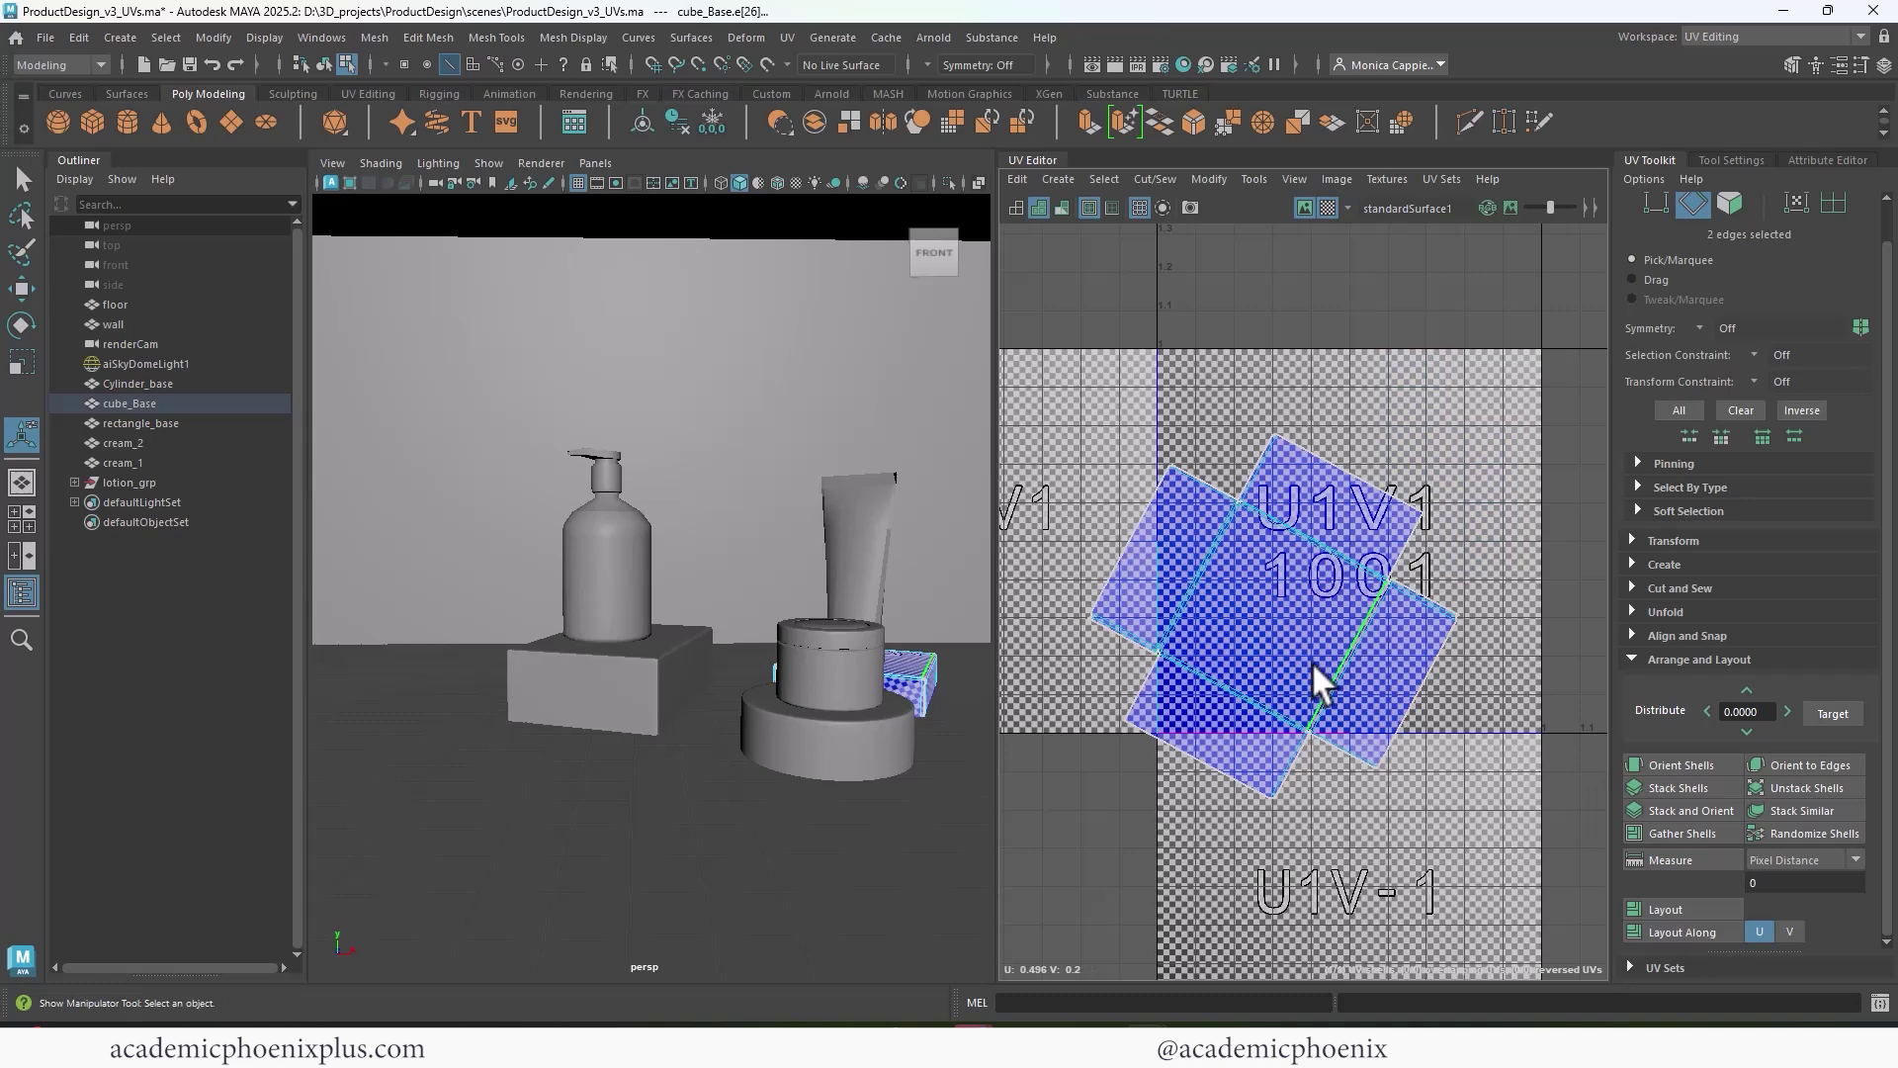
right_drag(1307, 633, 1268, 632)
double_click(1273, 664)
key(e)
shift+right_drag(1148, 637, 1000, 636)
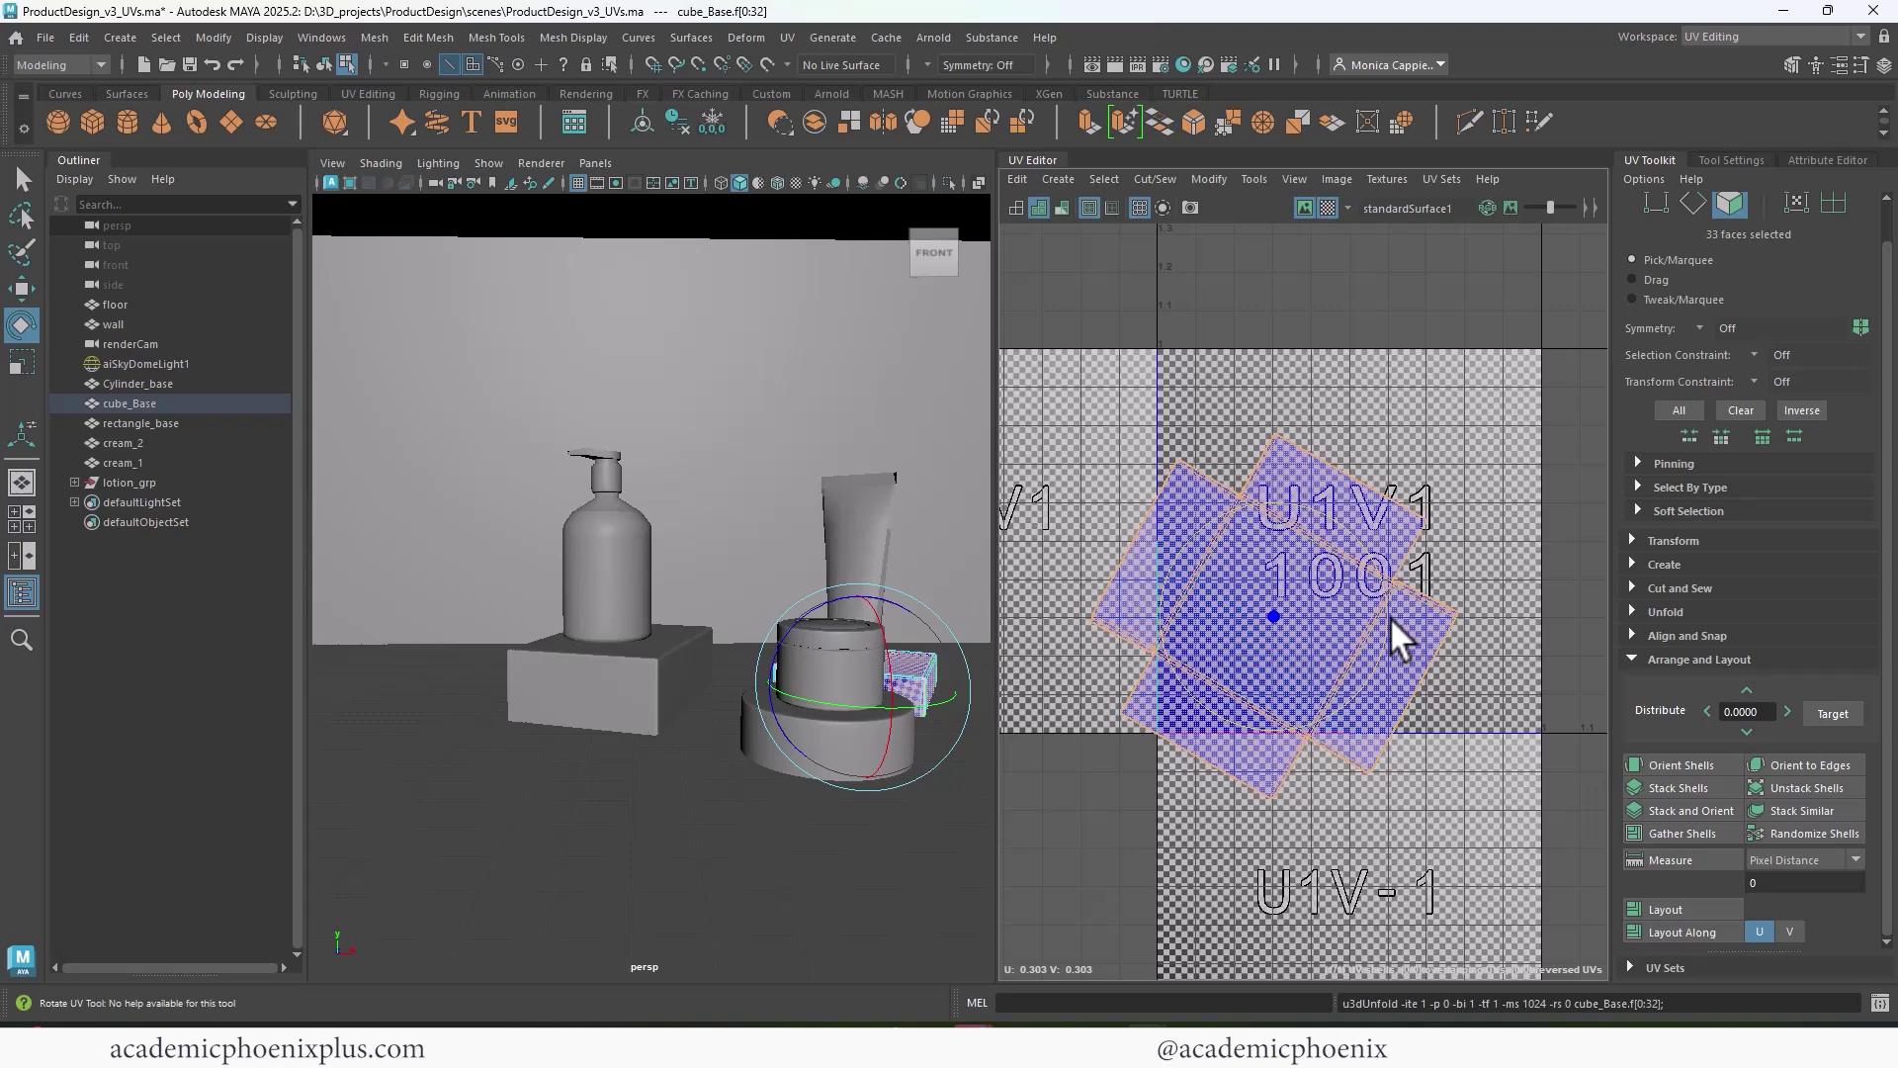
drag(1390, 616, 1380, 566)
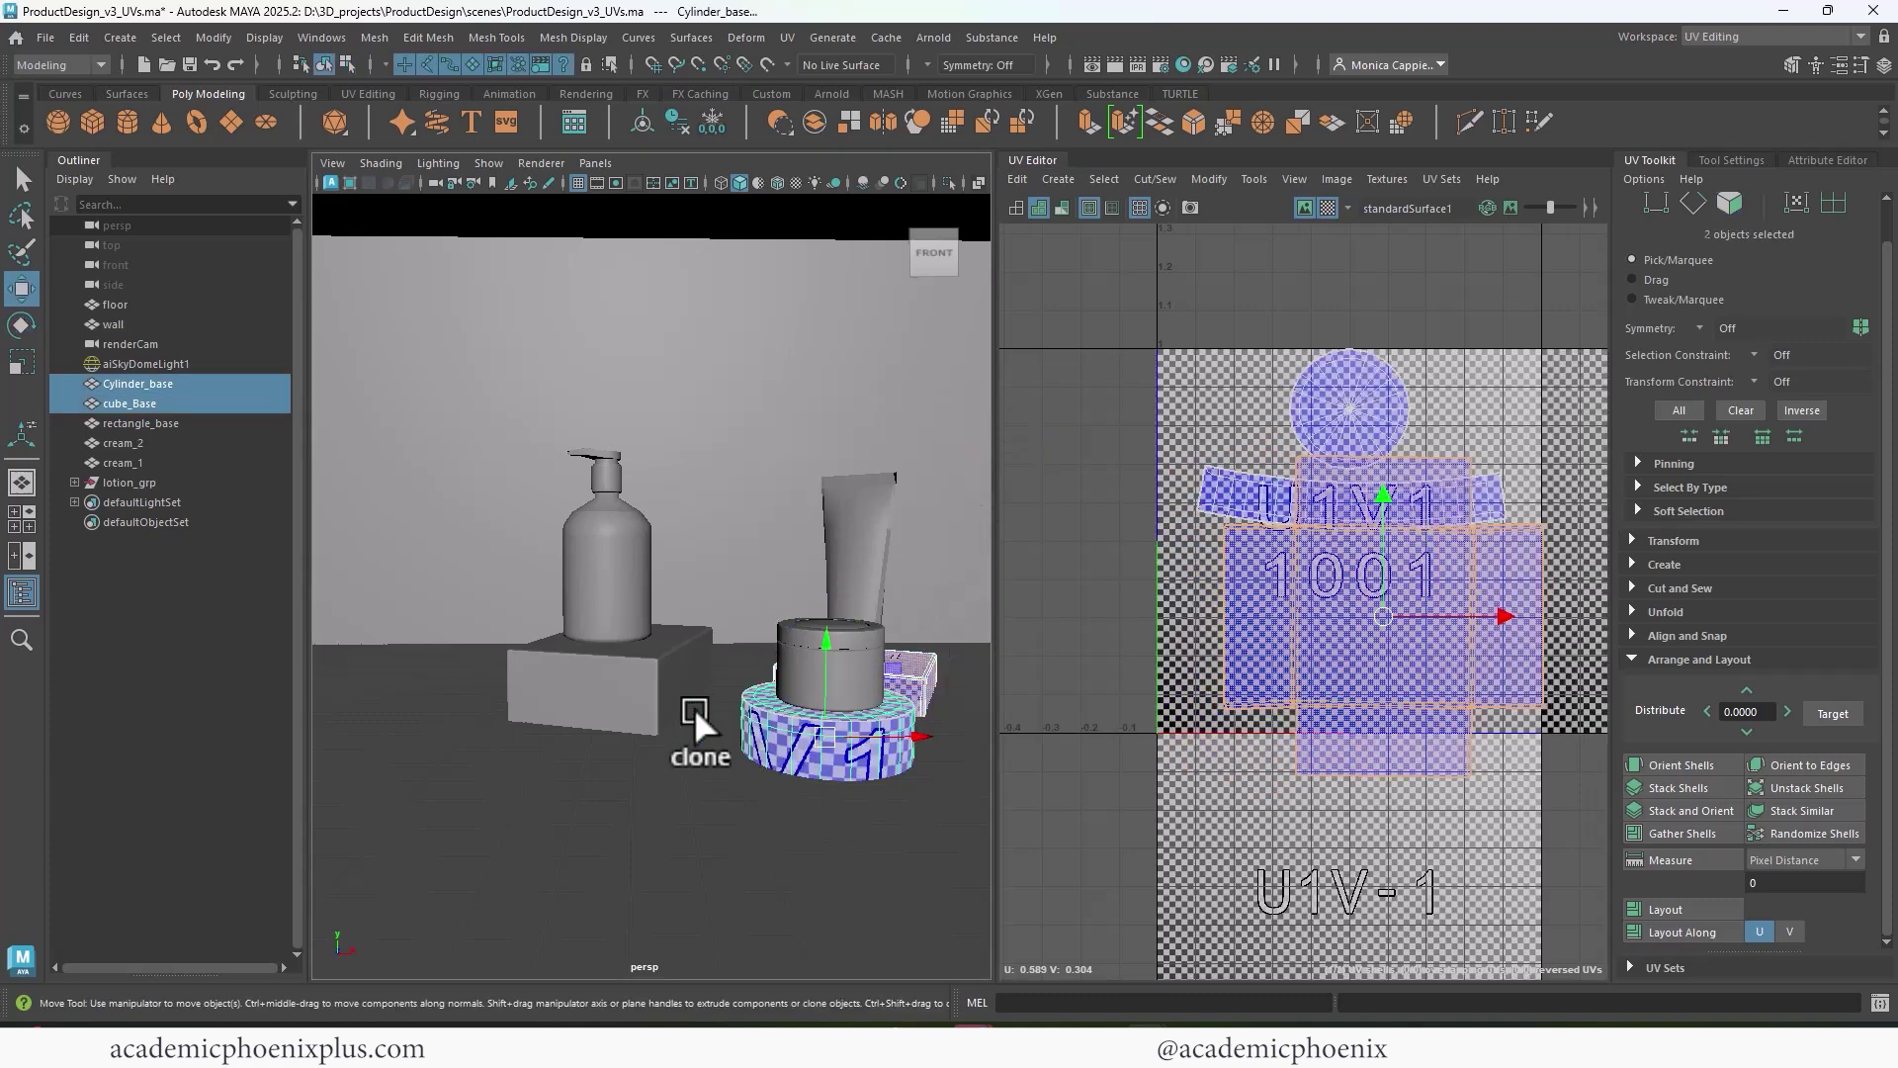
- Select the cylindrical, cube and rectangular bases together and set their UV texel density to 243.5745 px/unit at map size 1024
shift+click(694, 708)
key(r)
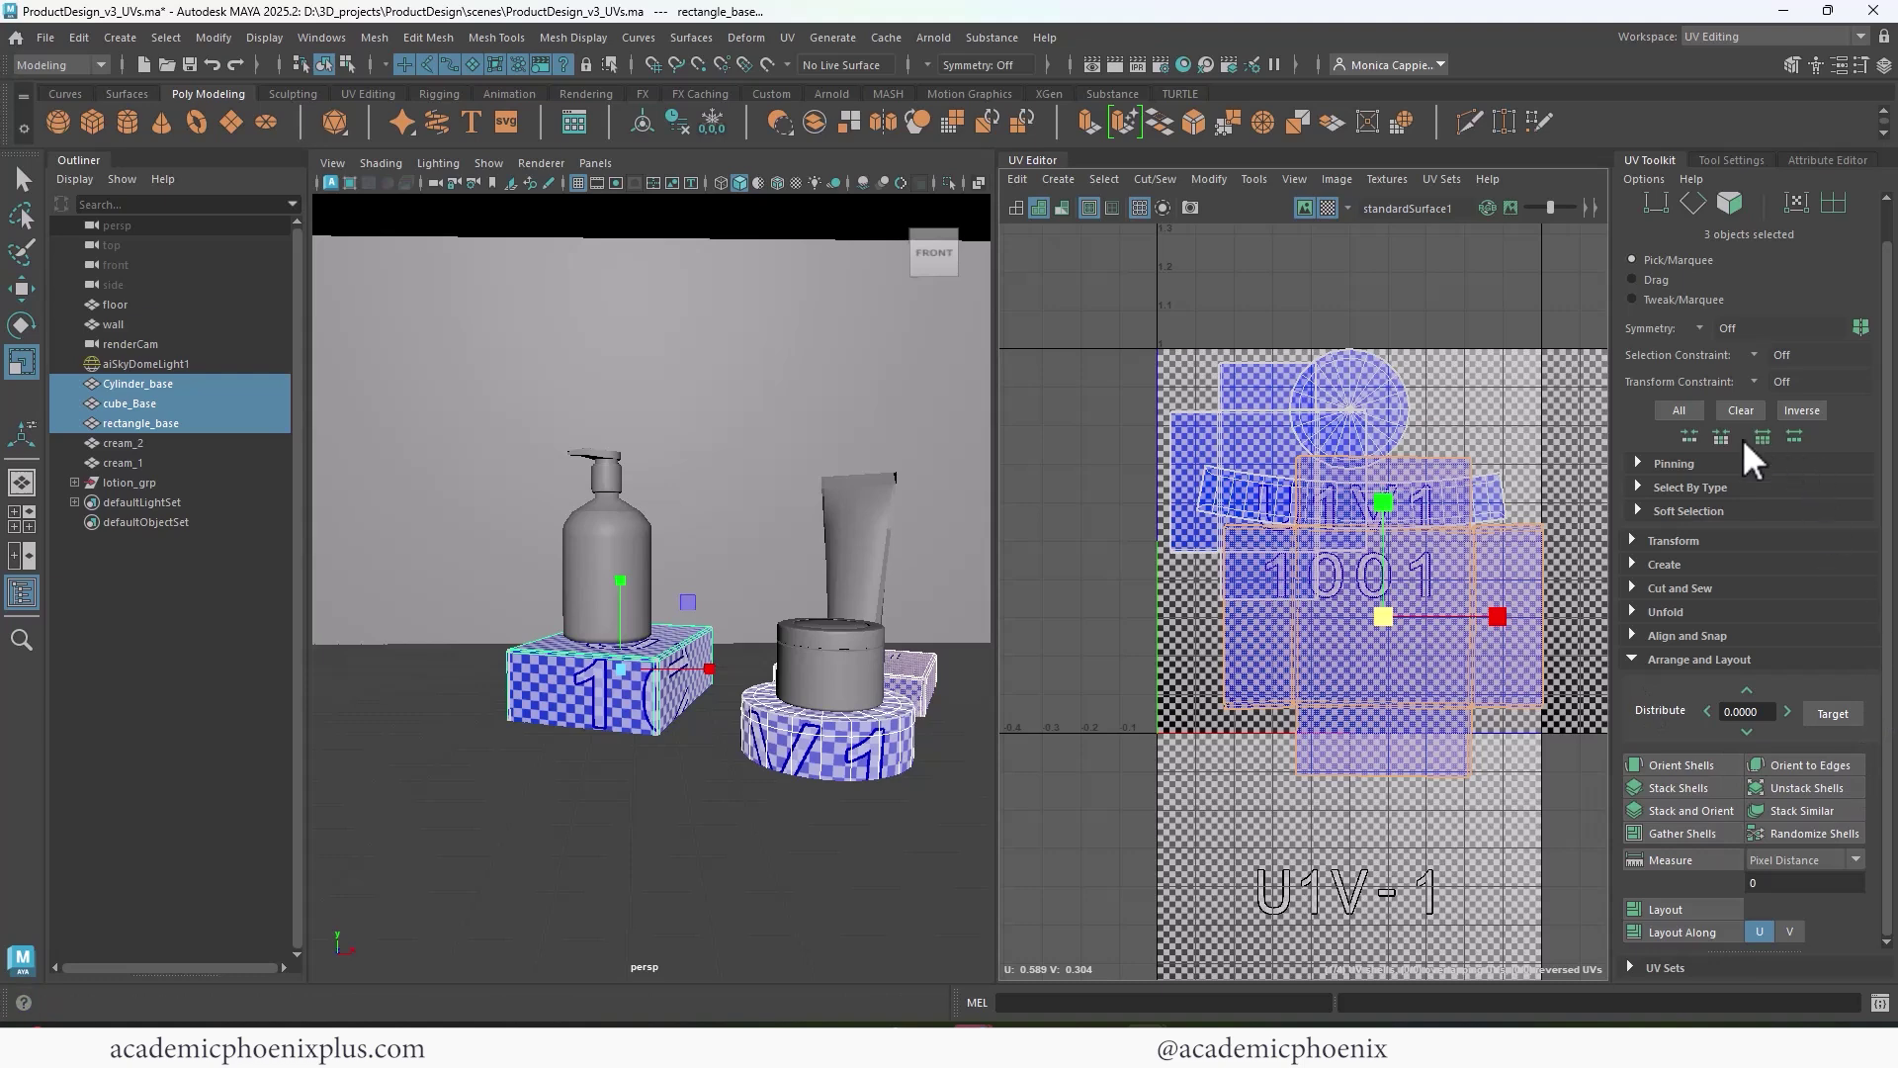
click(1632, 538)
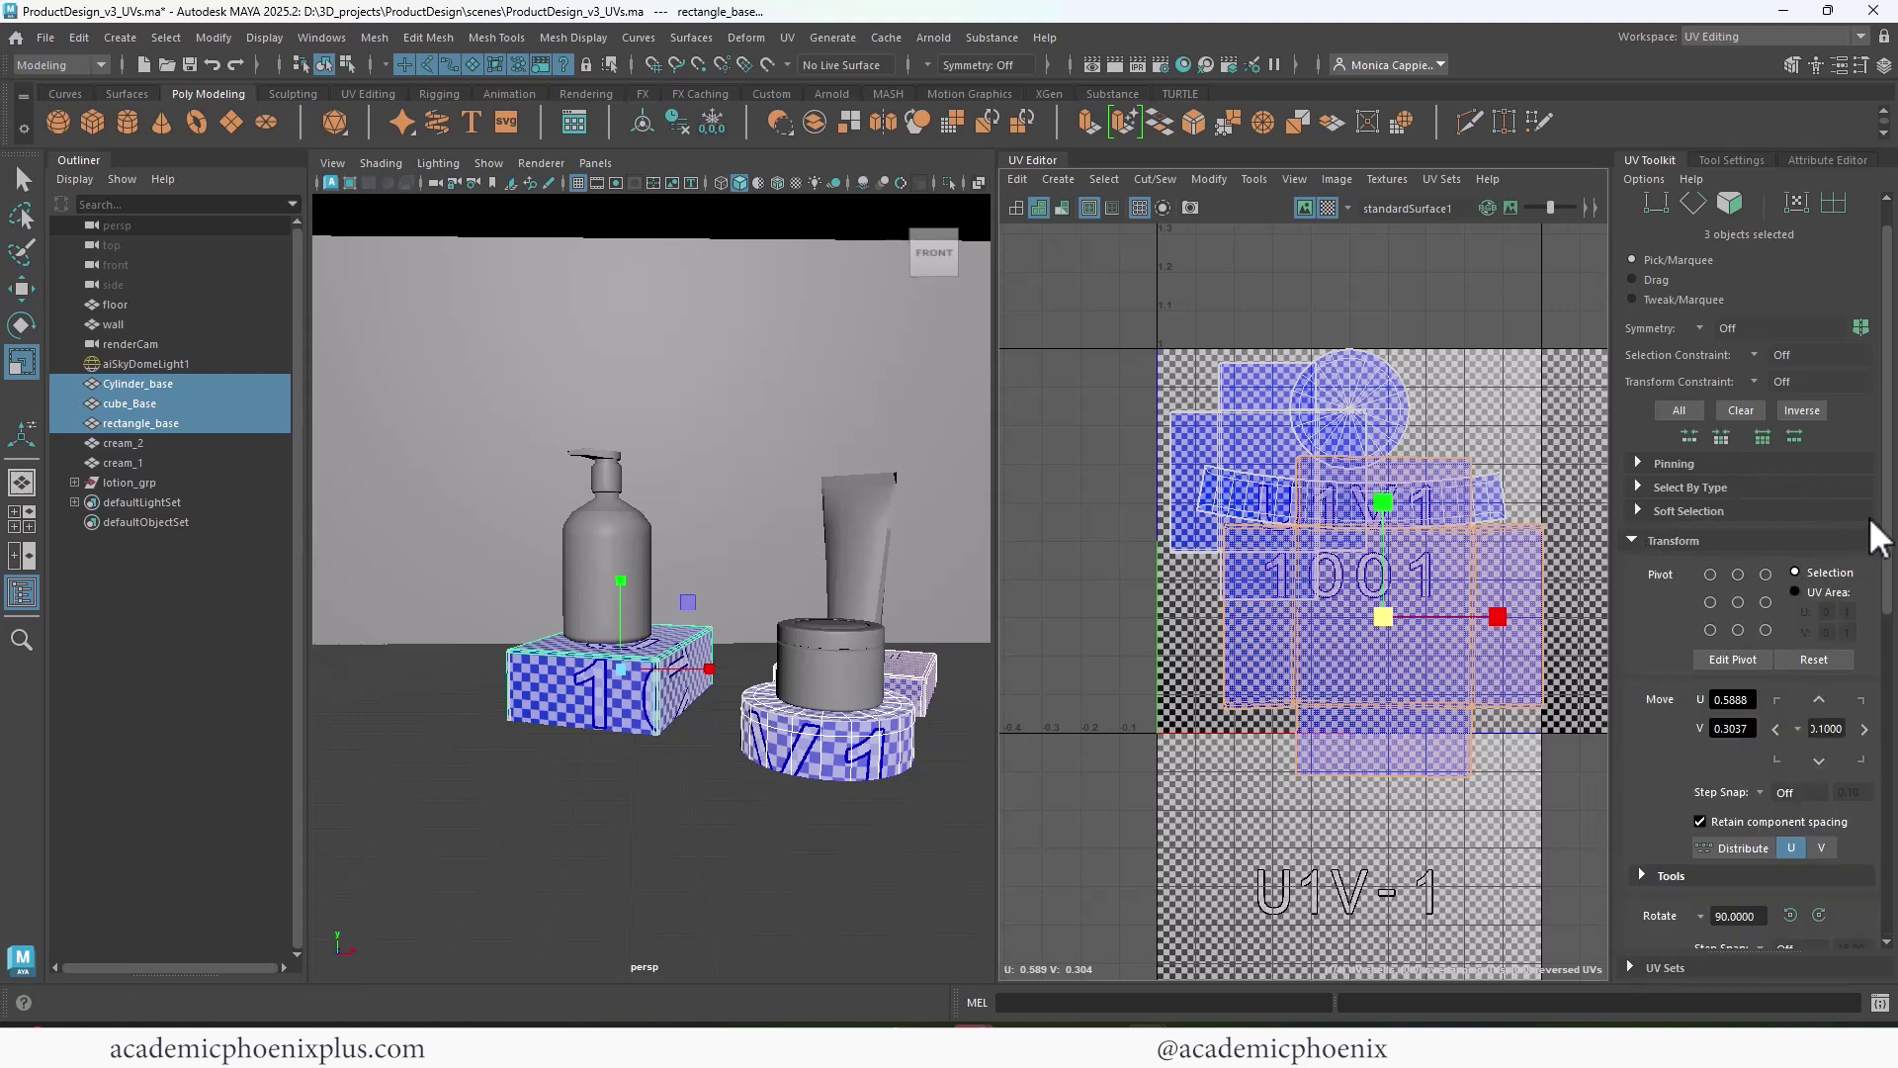
drag(1883, 529, 1881, 781)
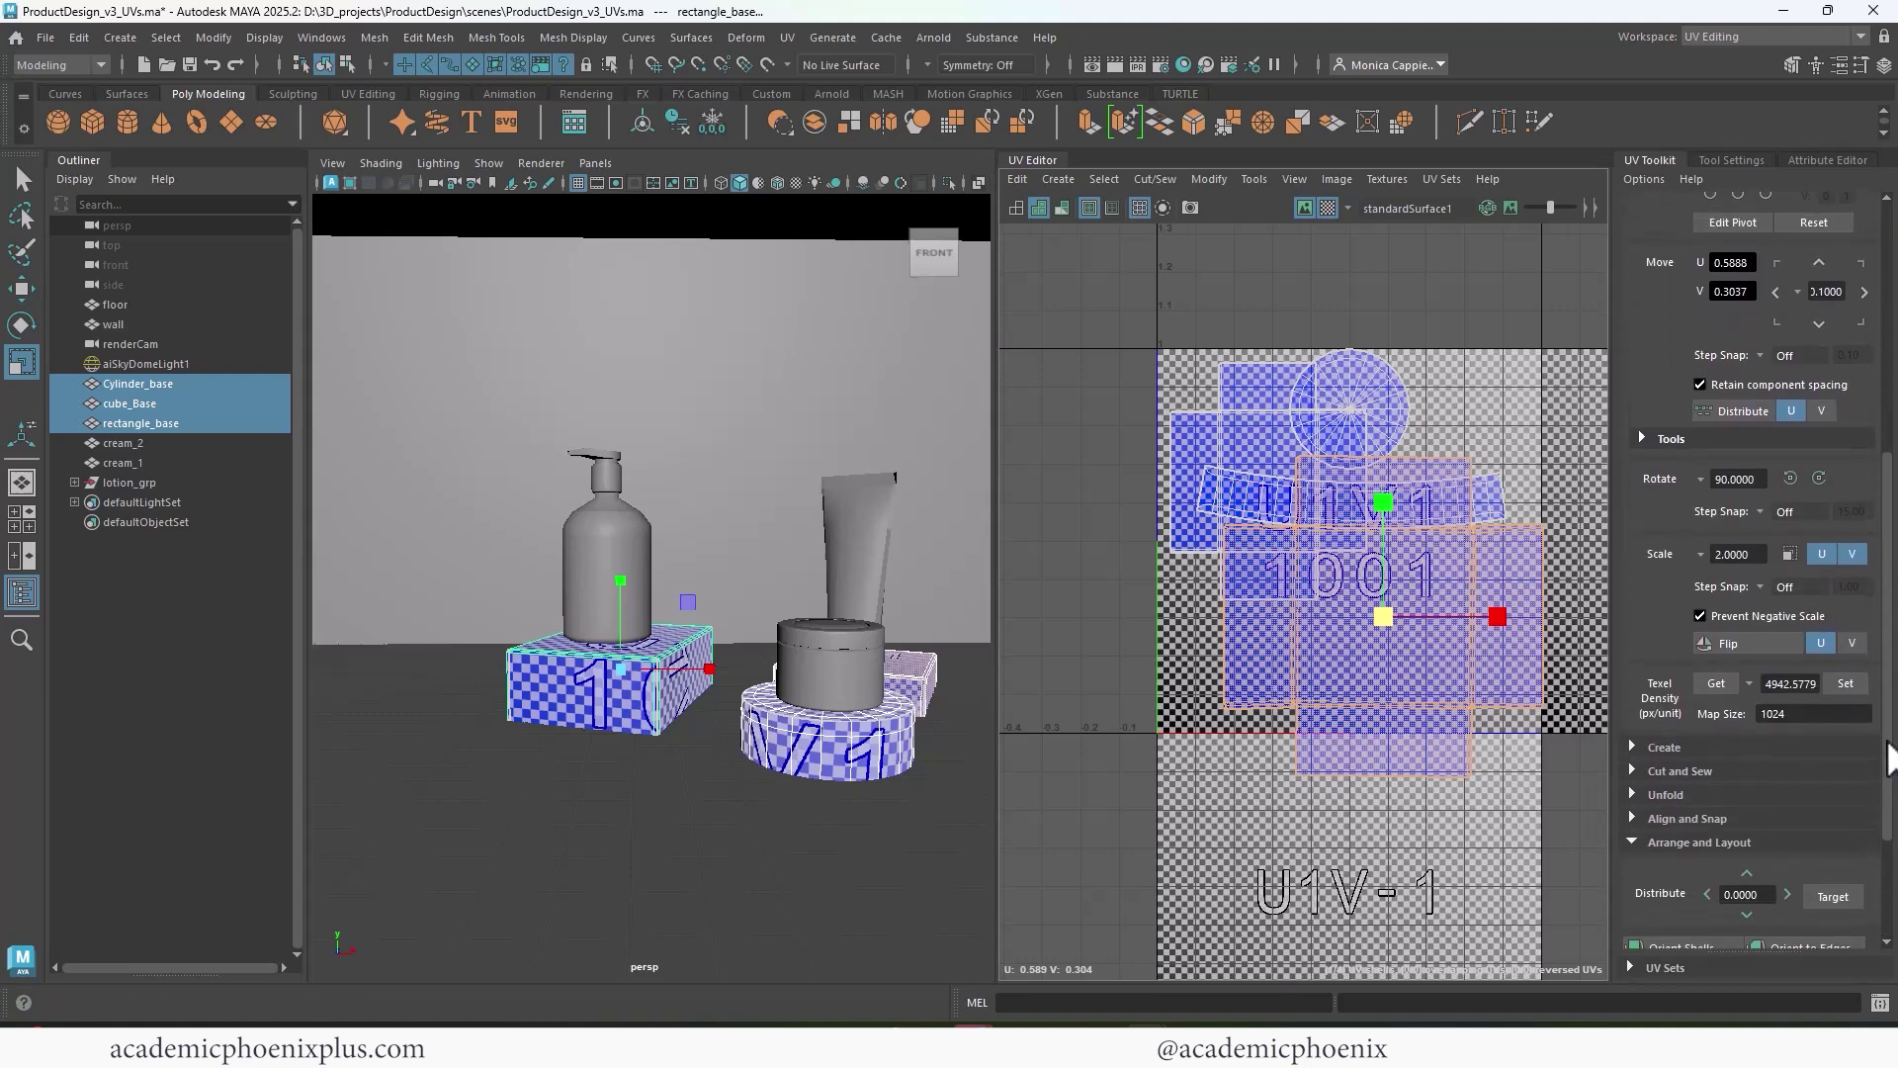
click(1717, 685)
click(1846, 689)
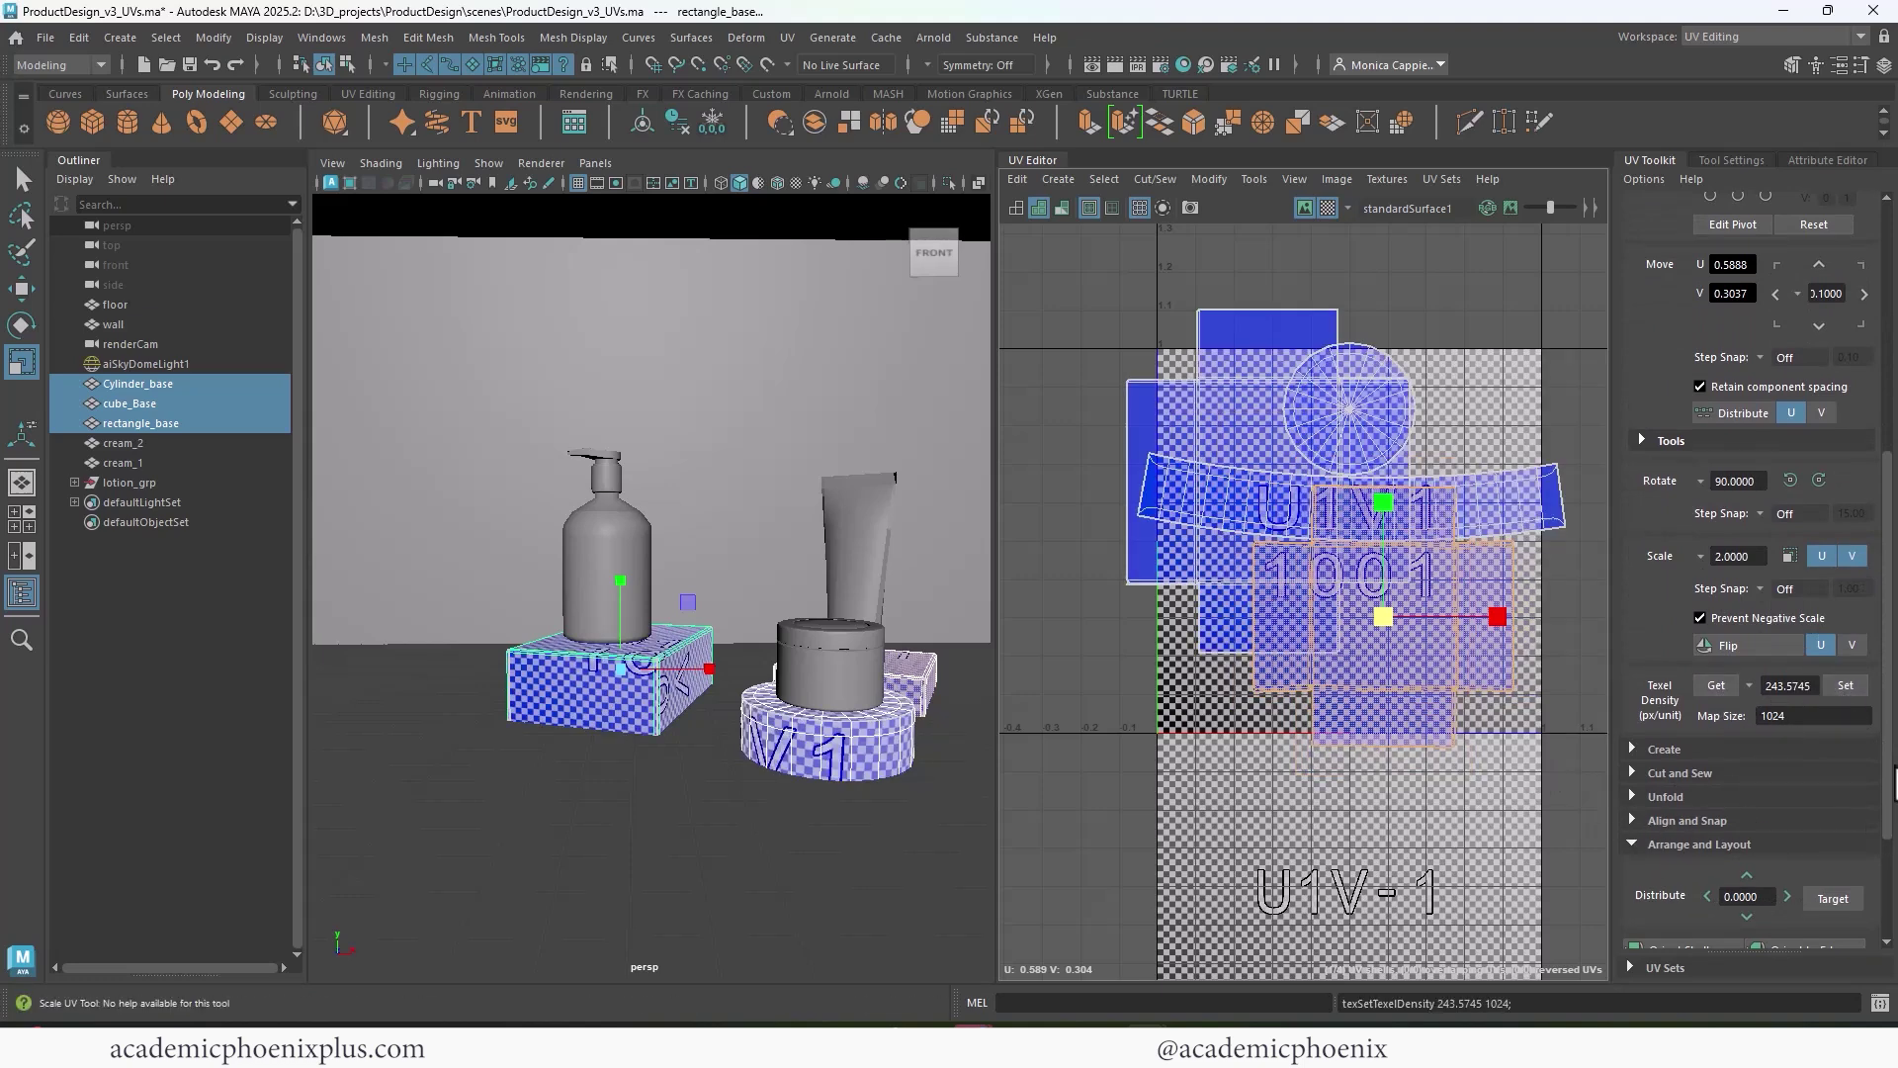
- Lay out the UV shells of all three display bases together inside the 0–1 tile
drag(1890, 786, 1888, 902)
click(1667, 908)
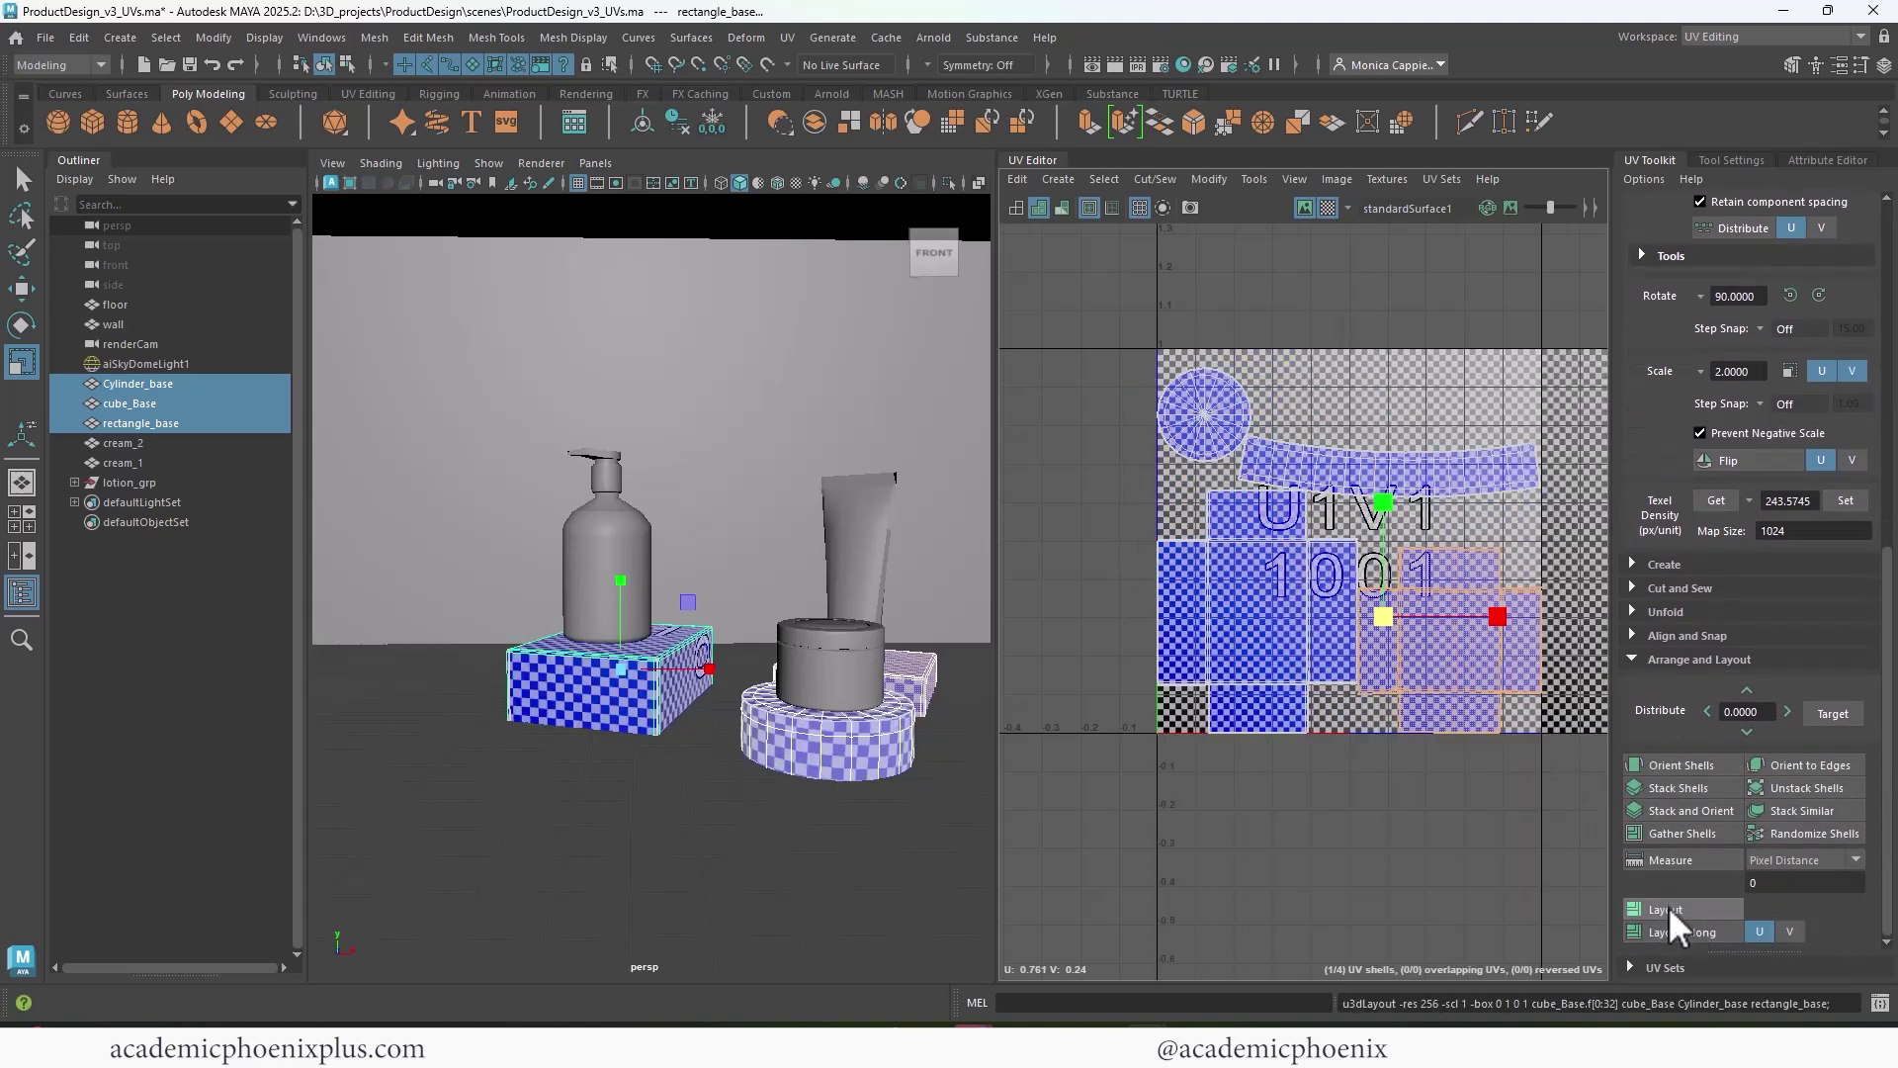
alt+drag(983, 735, 853, 739)
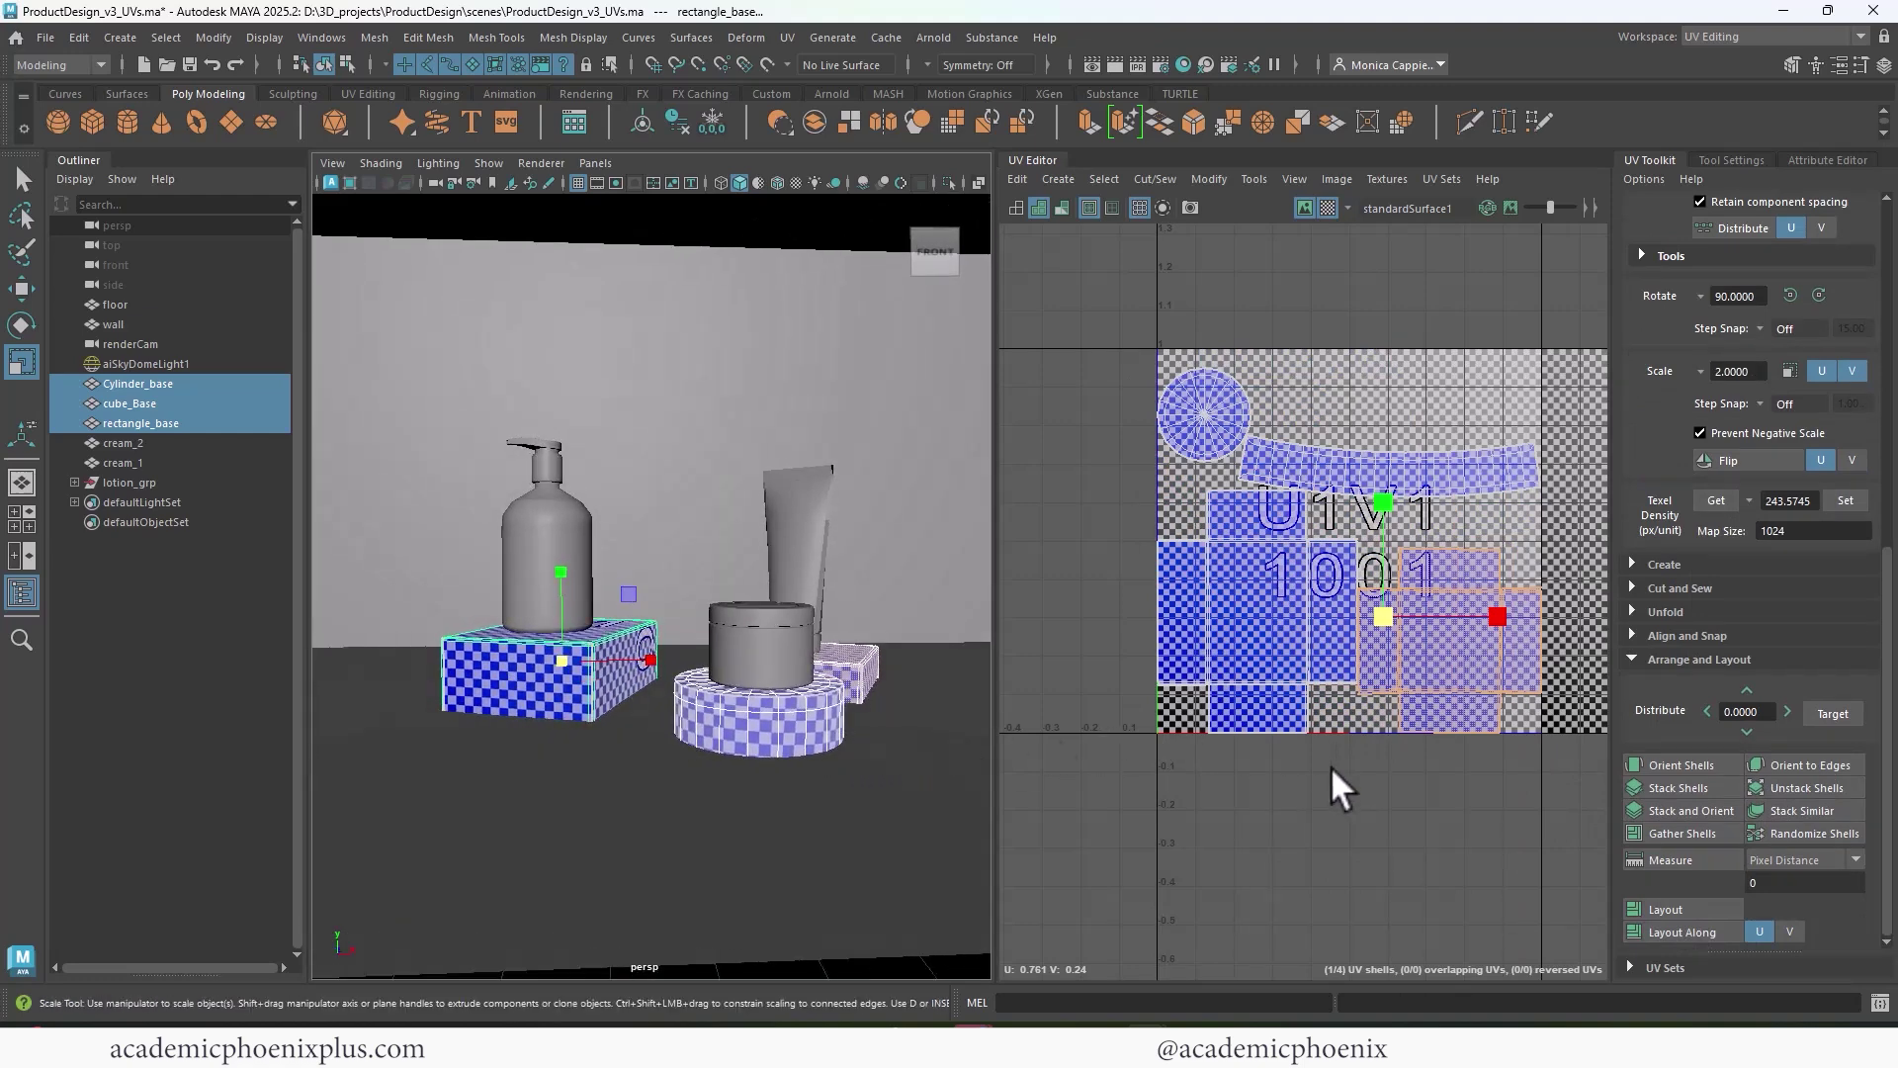
- Nudge the cylindrical base's circular shell and side strip so they sit apart with clearance from the tile's edges
right_drag(1424, 475, 1420, 524)
click(1390, 469)
click(1208, 421)
key(w)
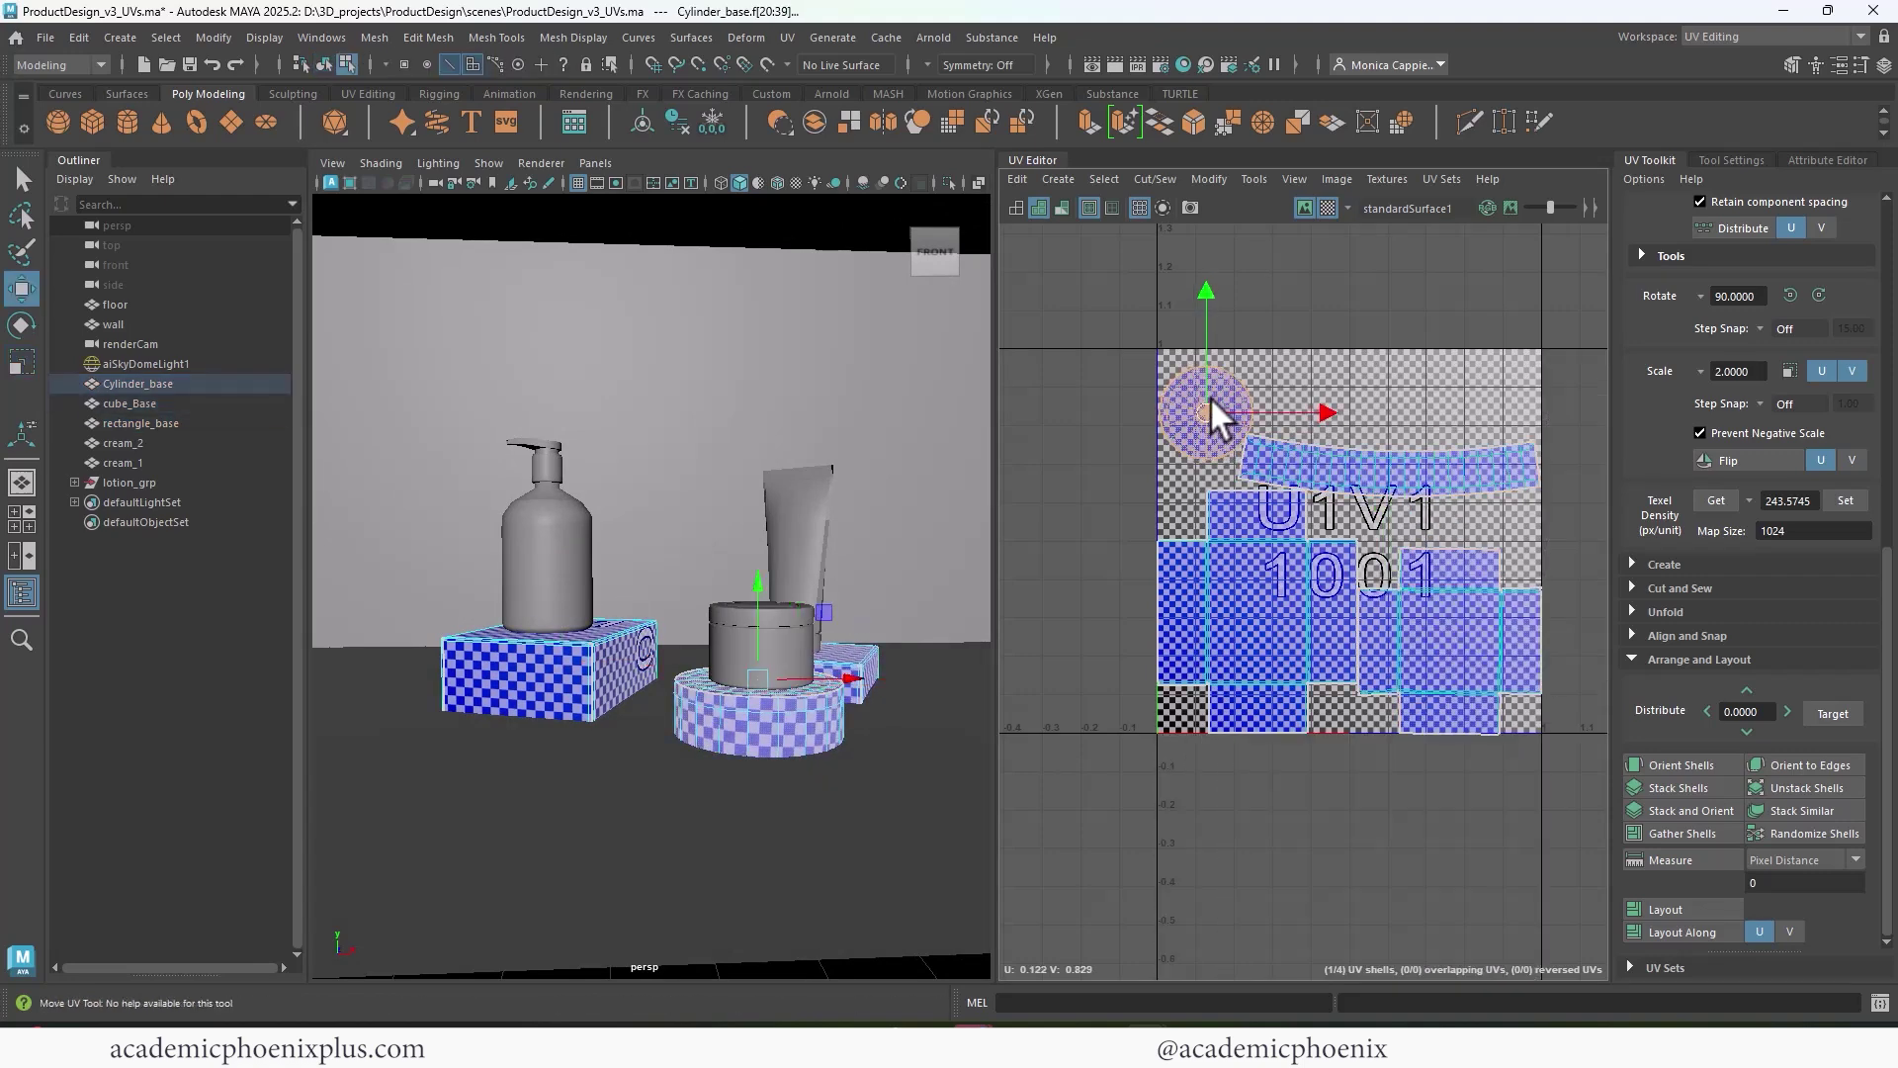
click(1353, 471)
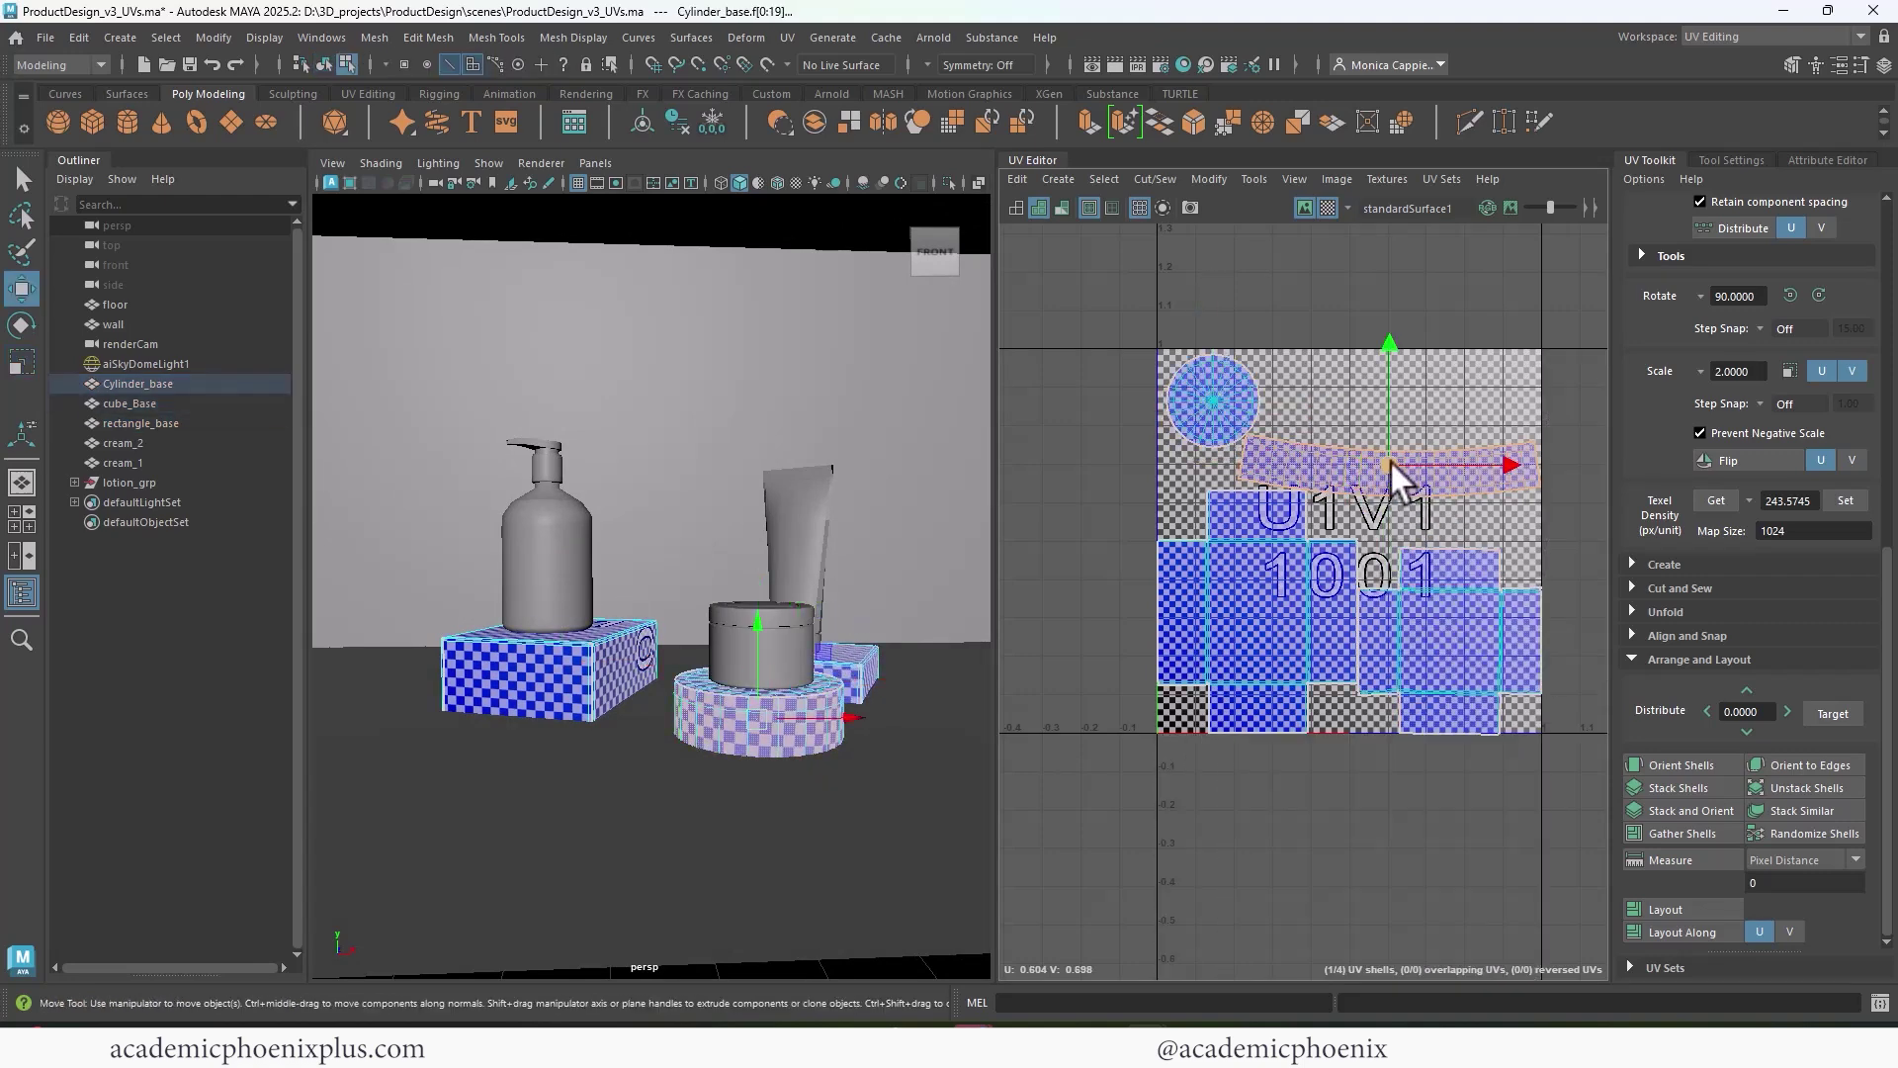
click(1206, 417)
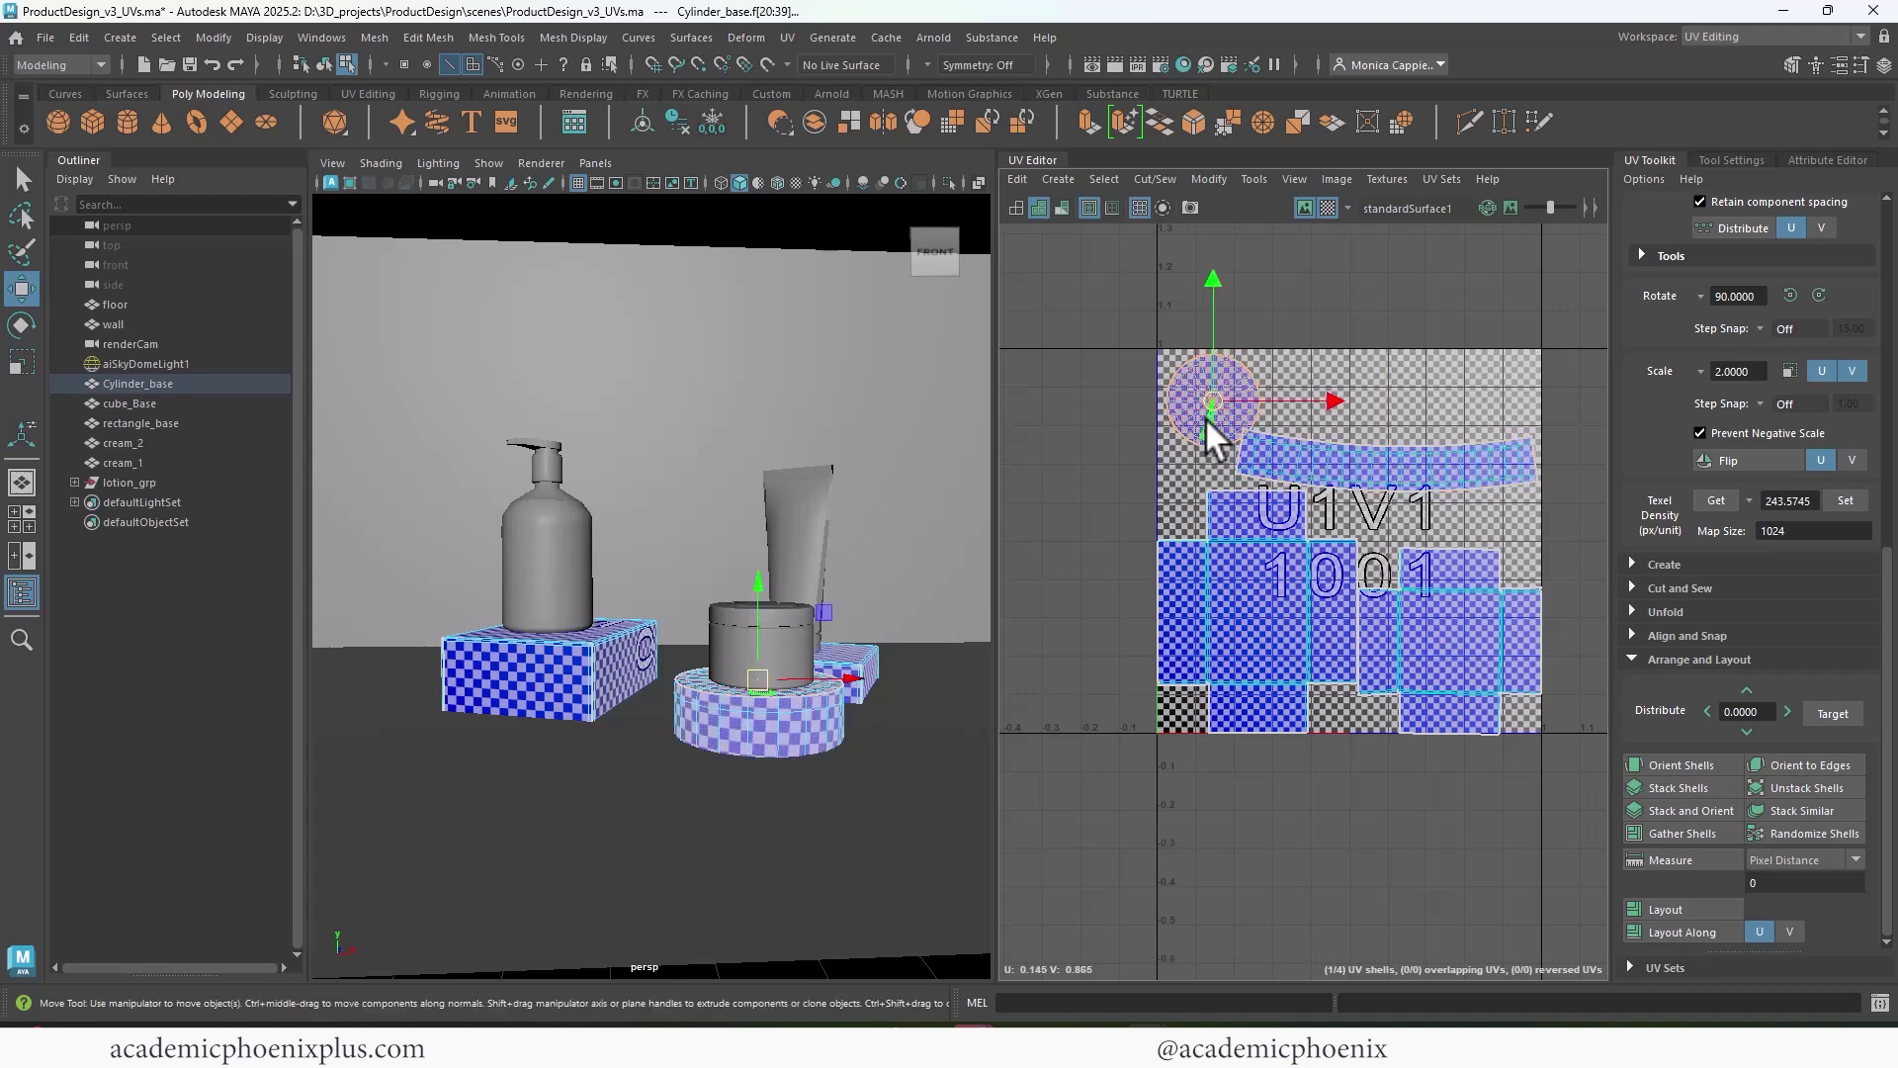
drag(1210, 394, 1210, 391)
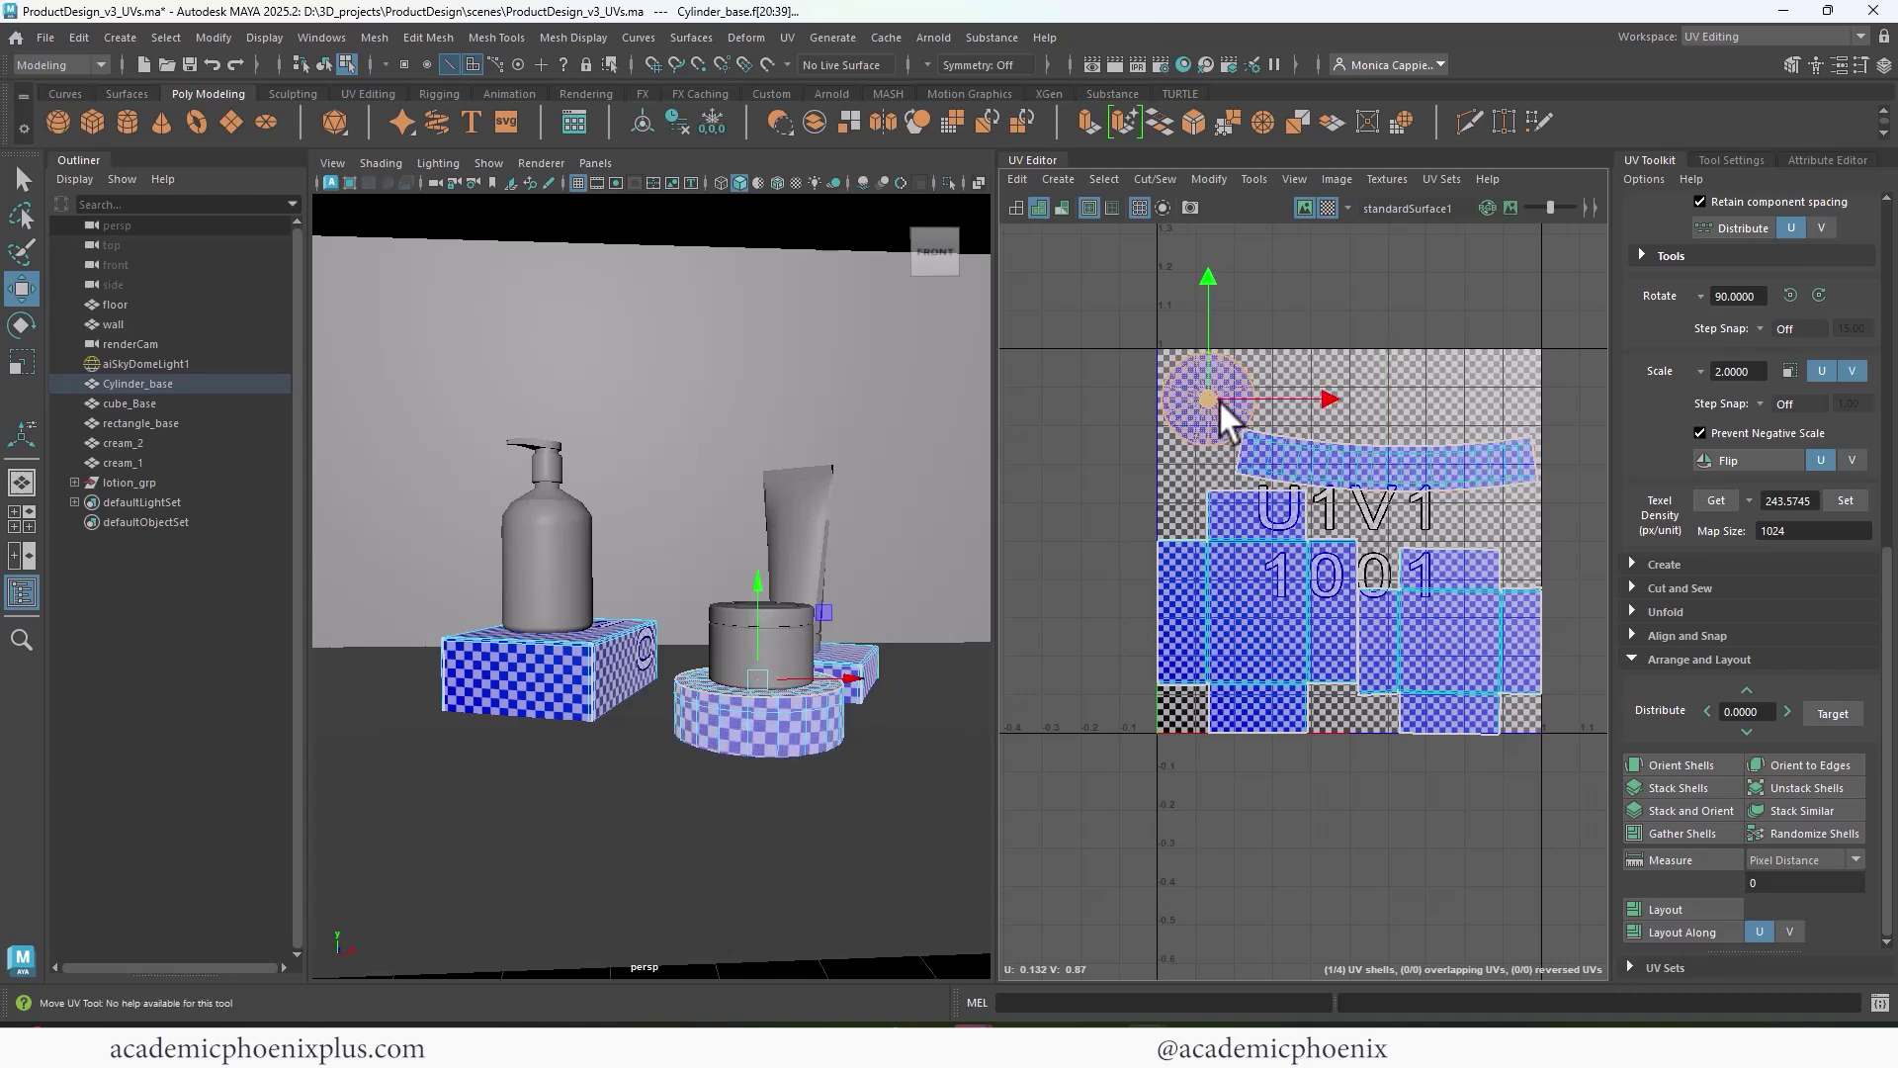
alt+right_drag(1281, 430, 1667, 539)
alt+middle_drag(1286, 437, 1377, 503)
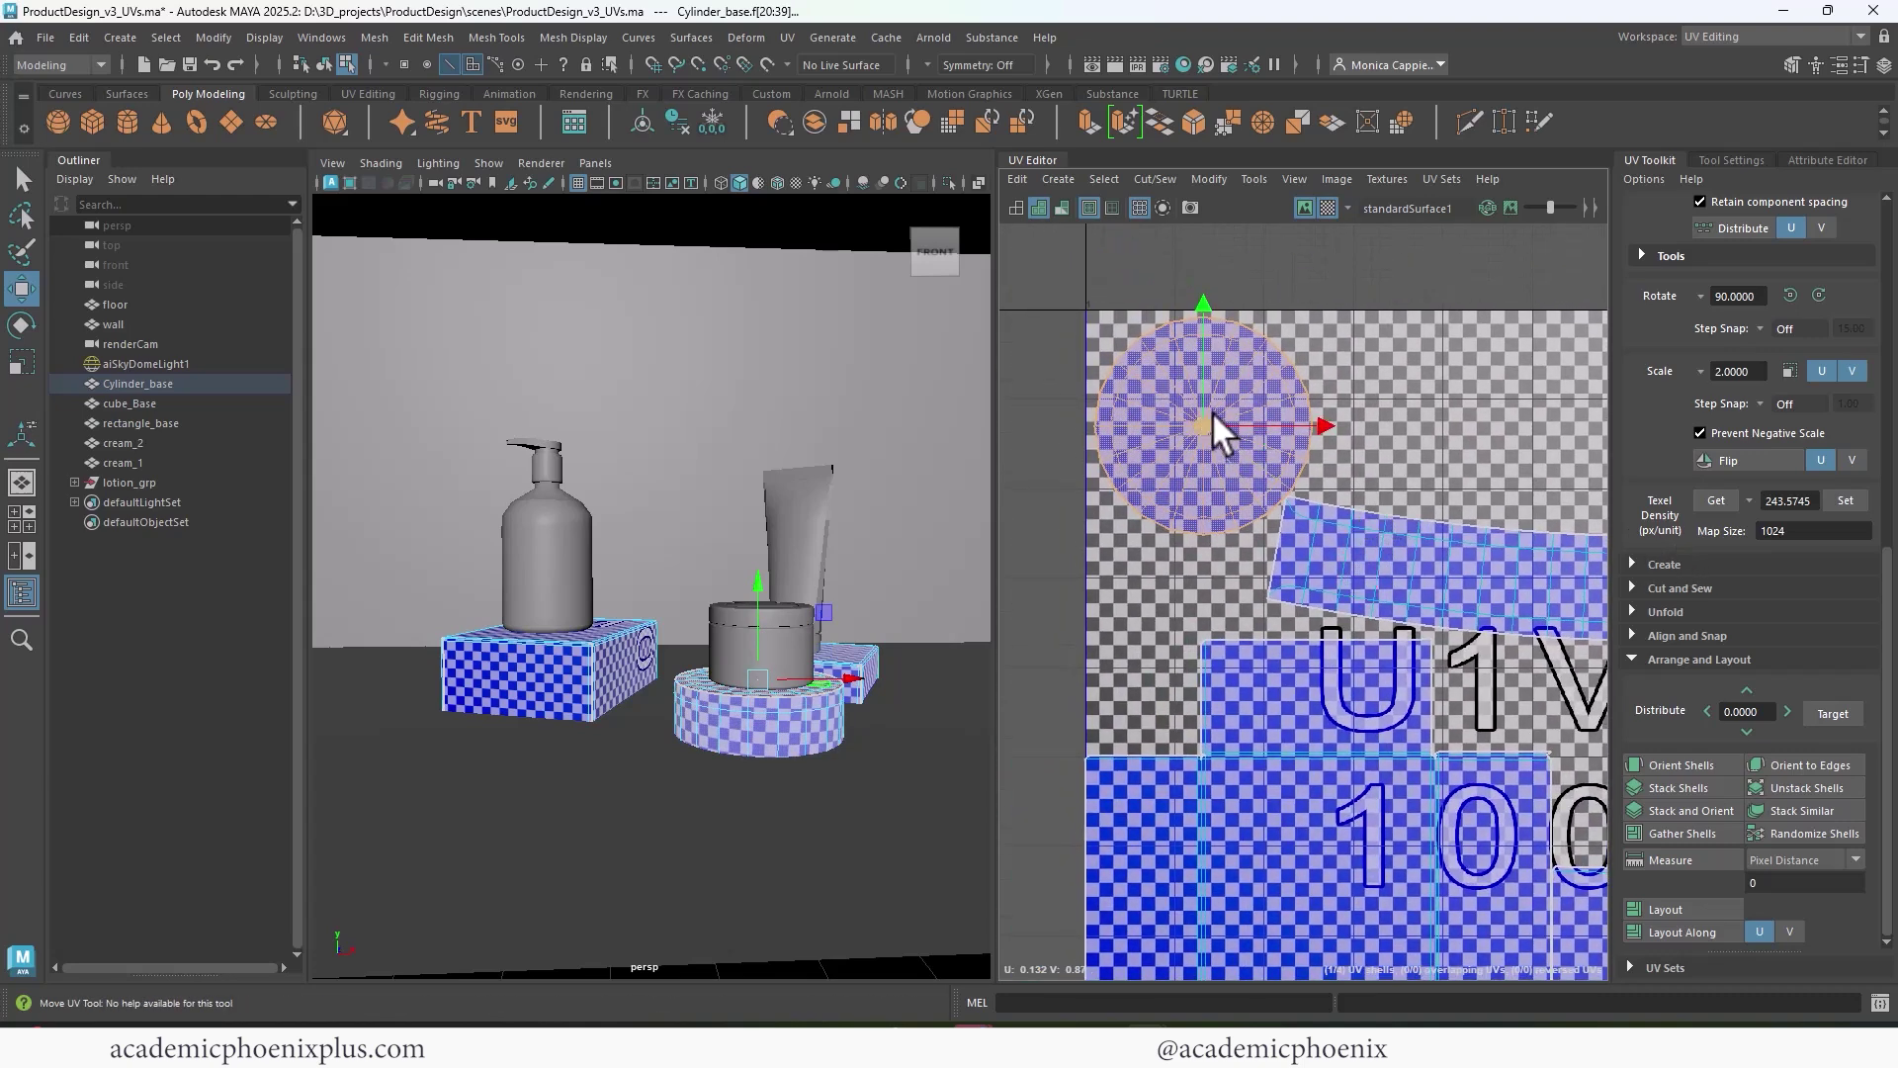
drag(1202, 415, 1198, 416)
alt+middle_drag(1429, 591, 1321, 407)
alt+right_drag(1563, 443, 1400, 442)
alt+middle_drag(1400, 442, 1178, 336)
alt+middle_drag(1430, 501, 1505, 447)
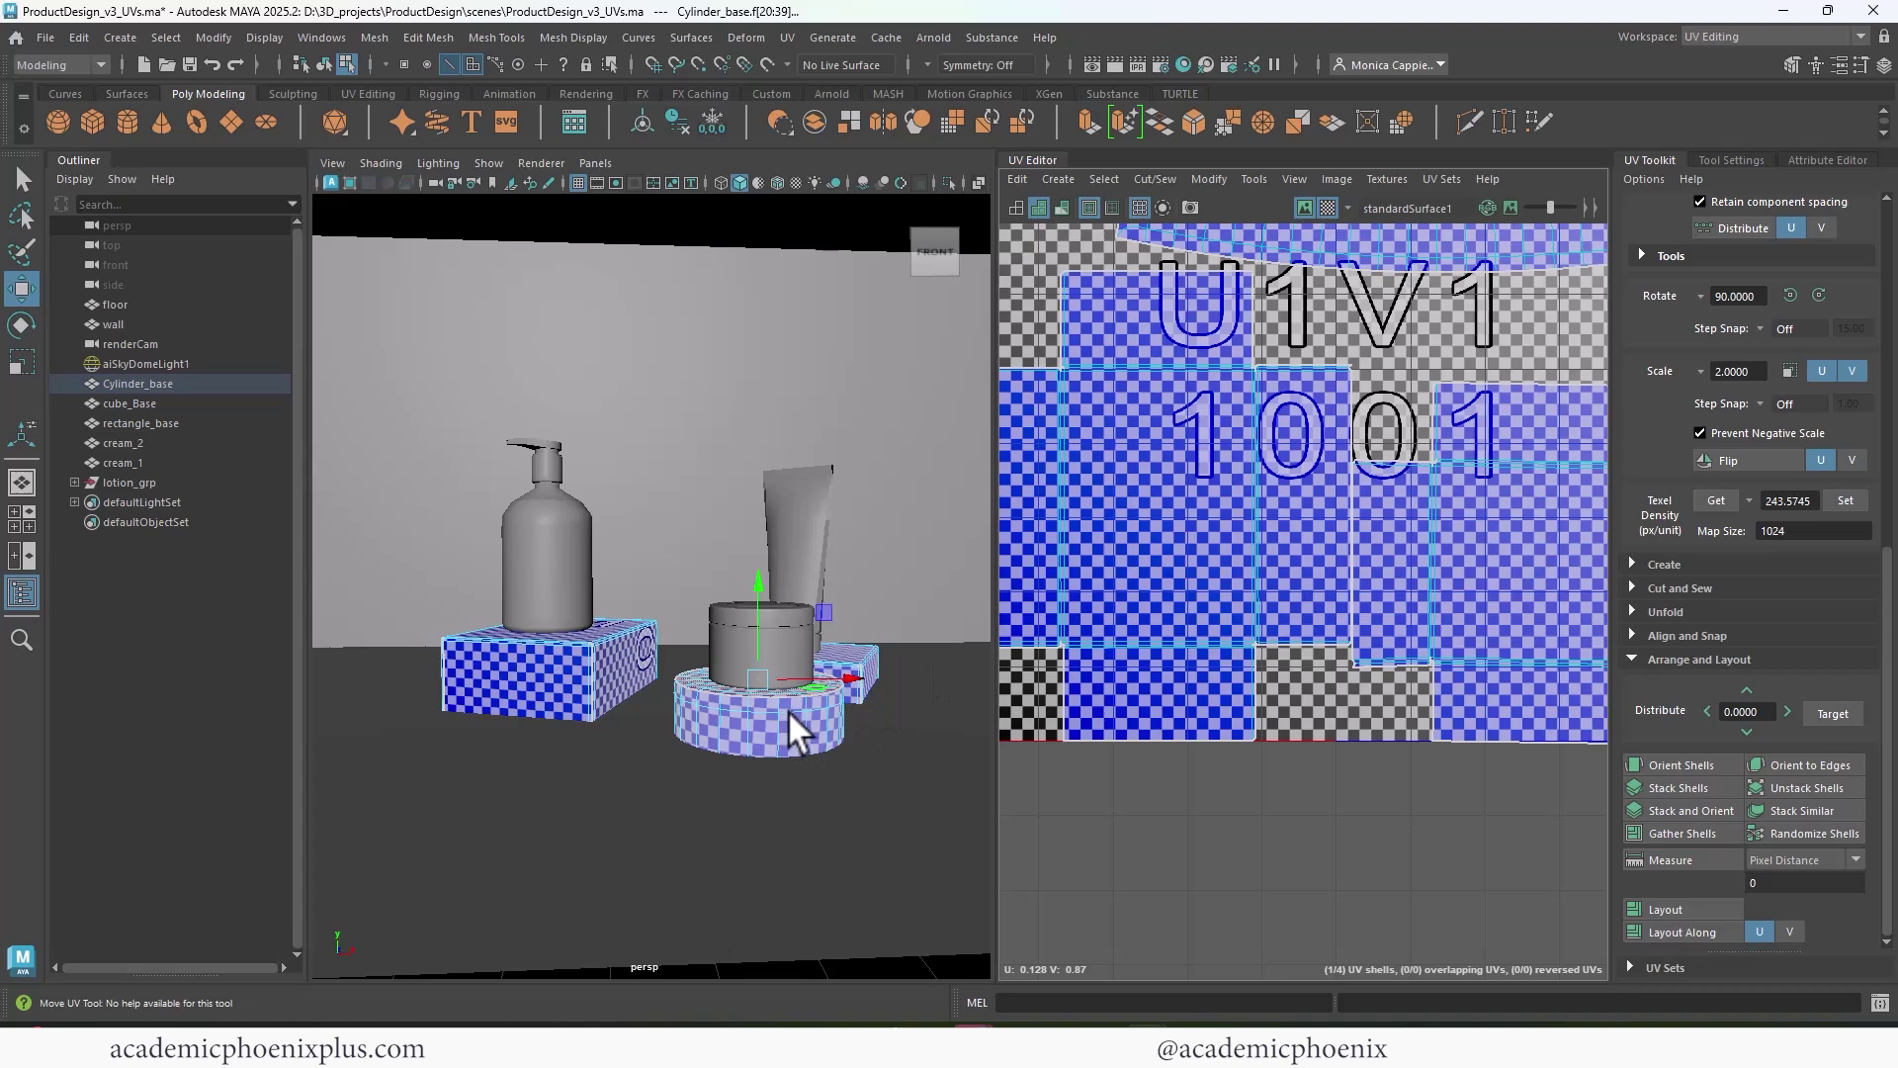
- Switch to the General workspace and turn off the reference display type of BG_layer to make the floor and wall selectable
click(779, 807)
click(840, 775)
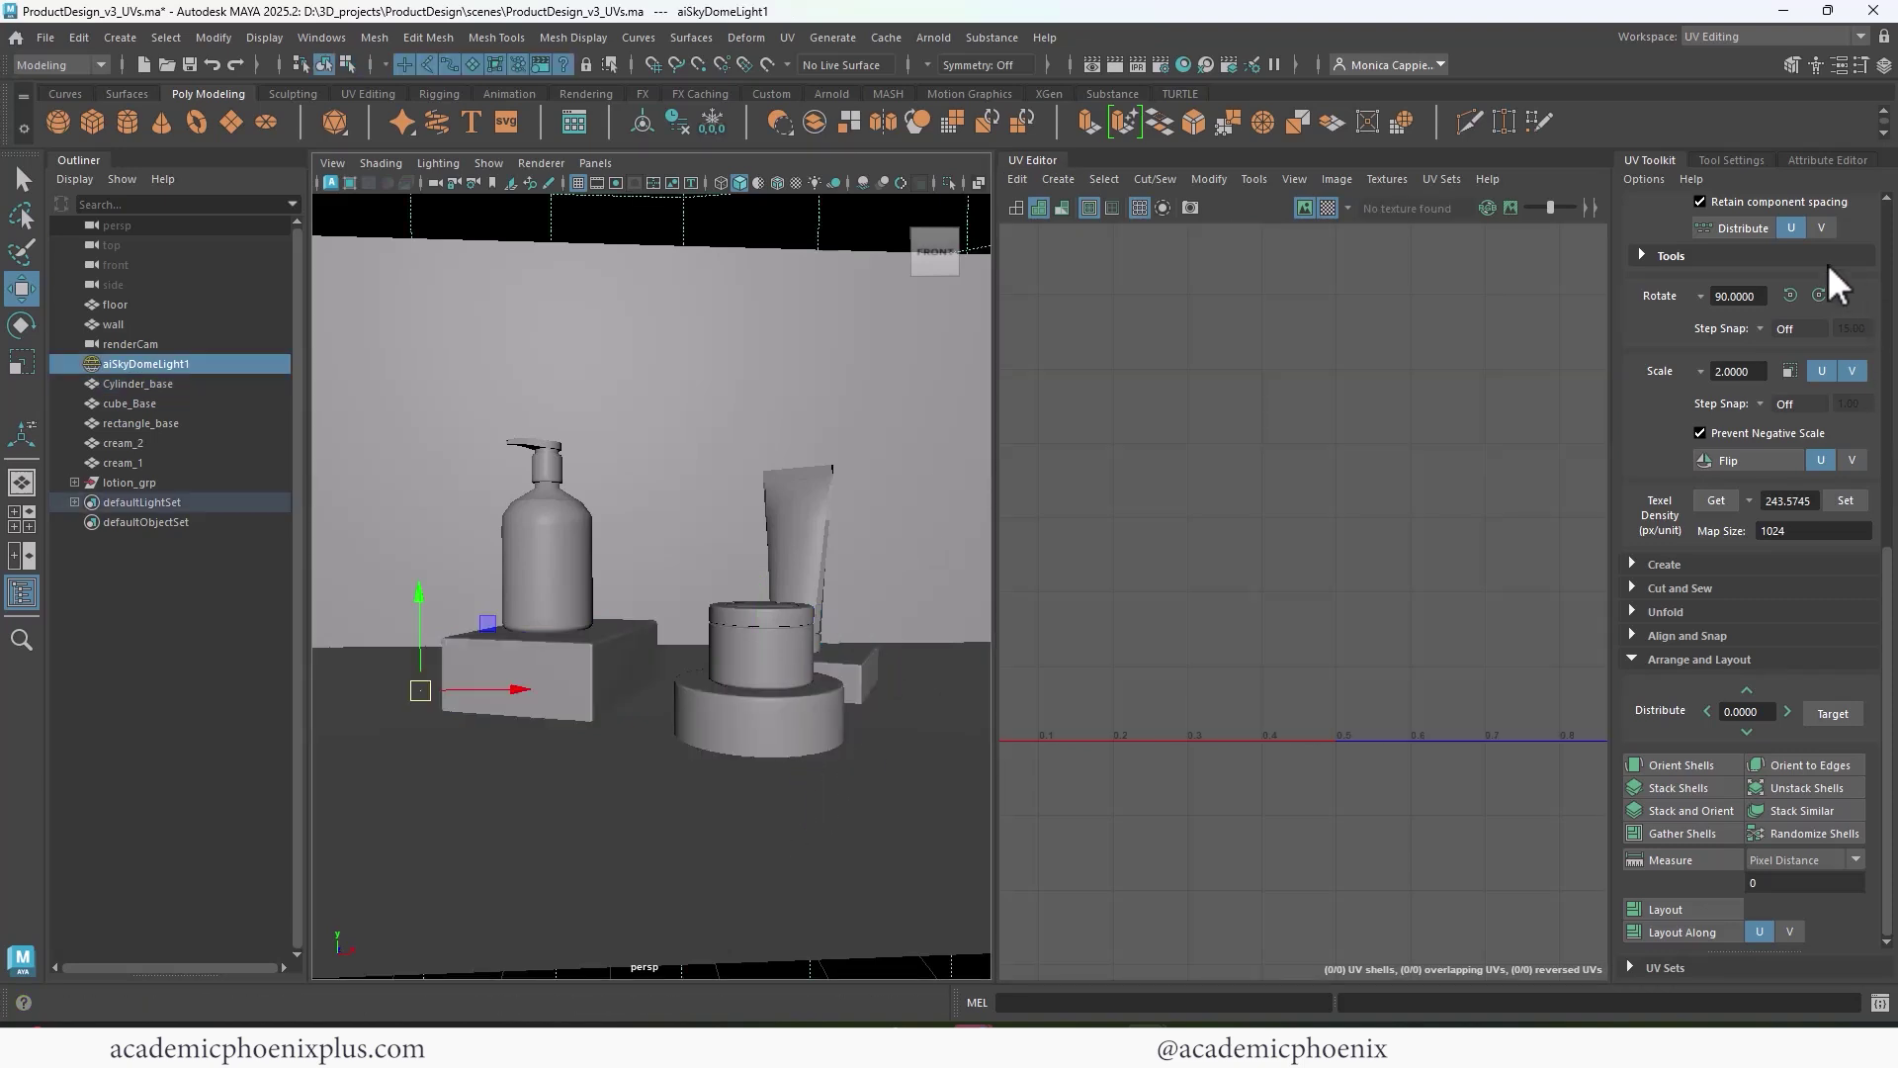
click(1737, 36)
click(1728, 51)
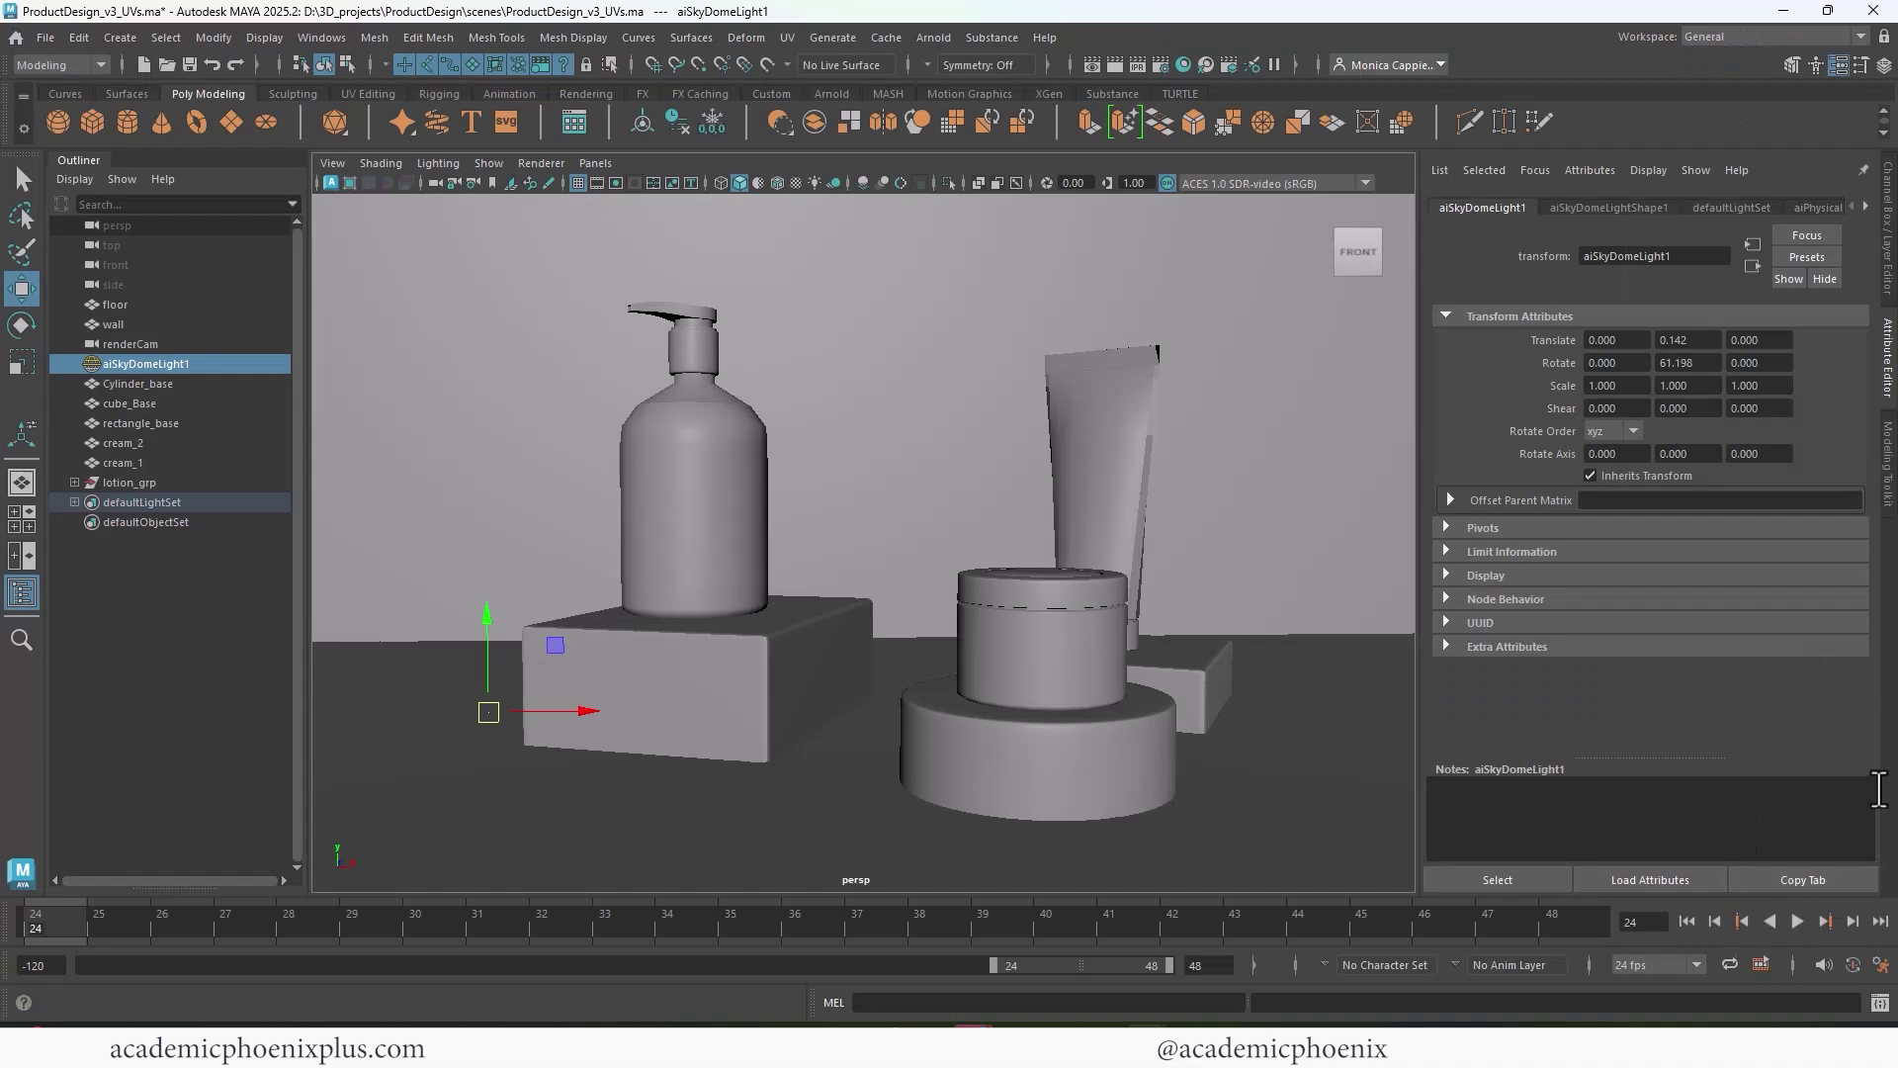
click(1887, 223)
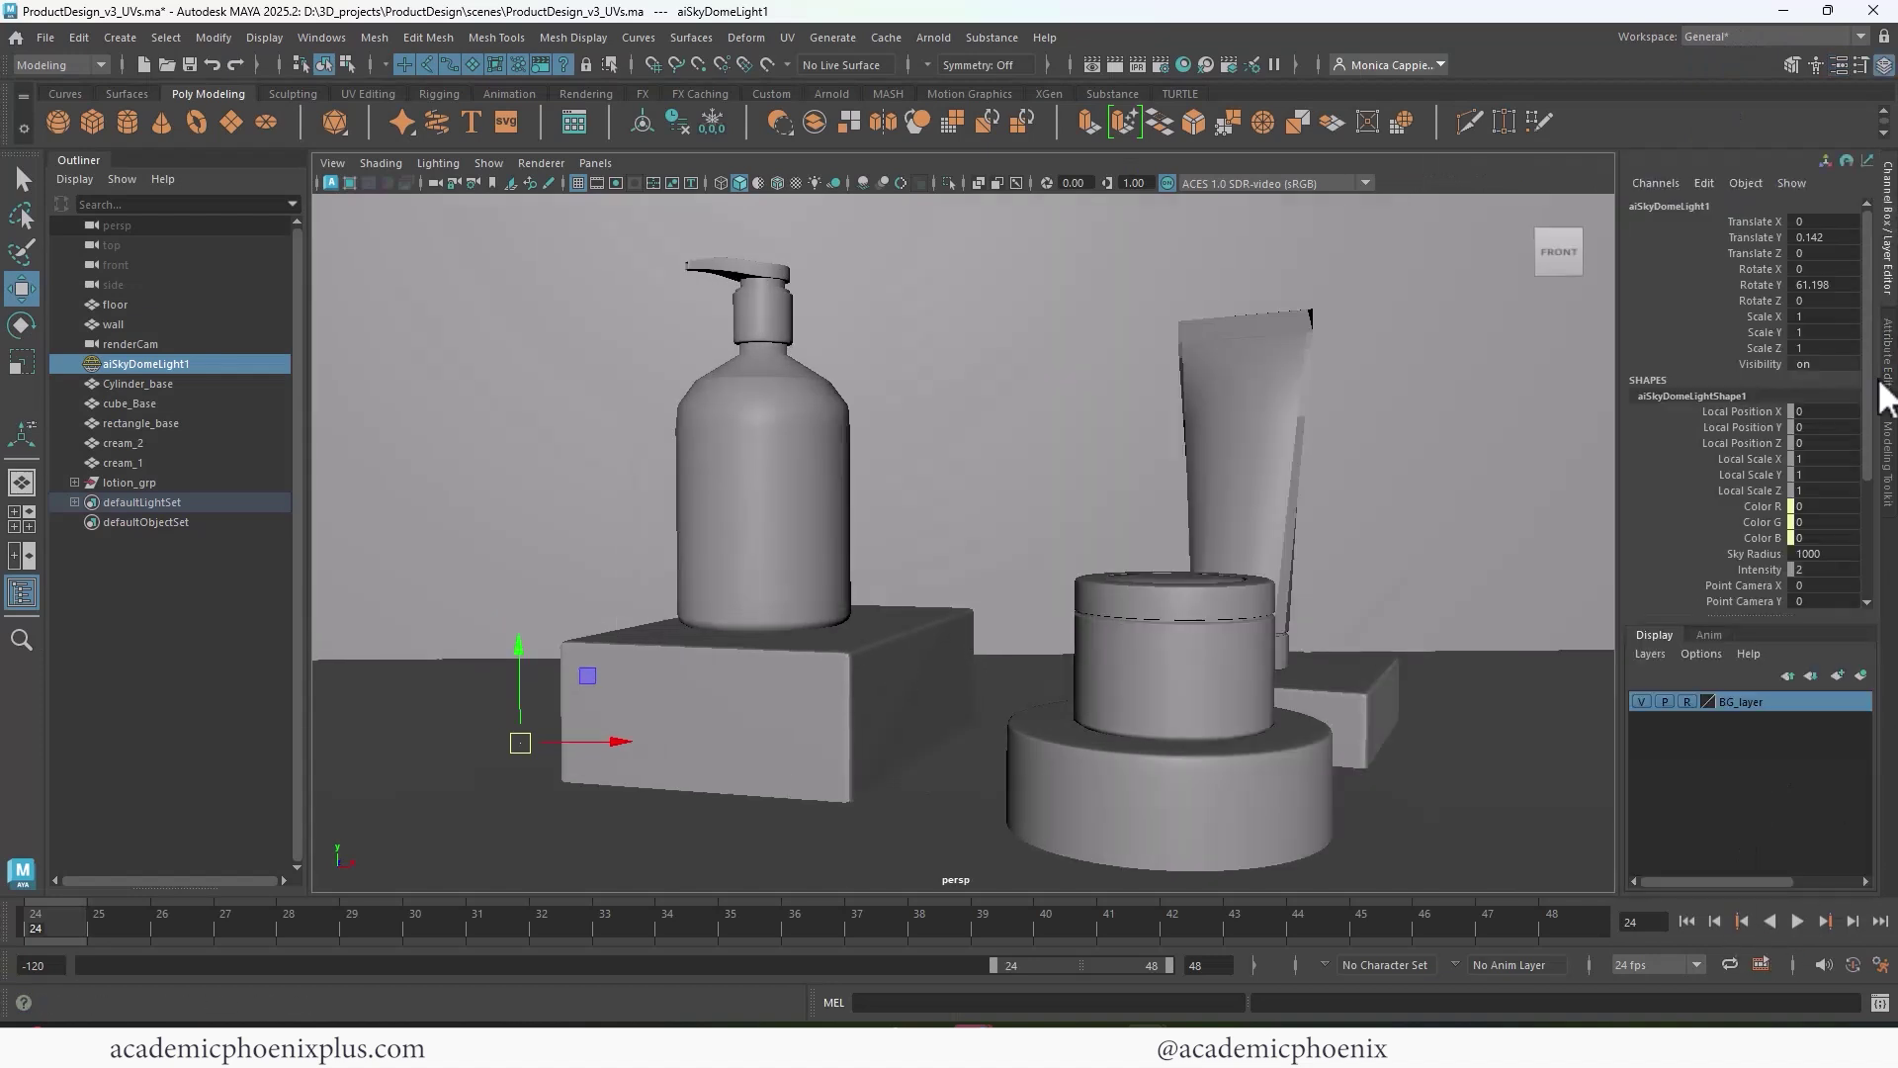
click(1687, 701)
- Apply a planar UV mapping to the floor, projected from the Y axis with the image width/height ratio kept
click(909, 802)
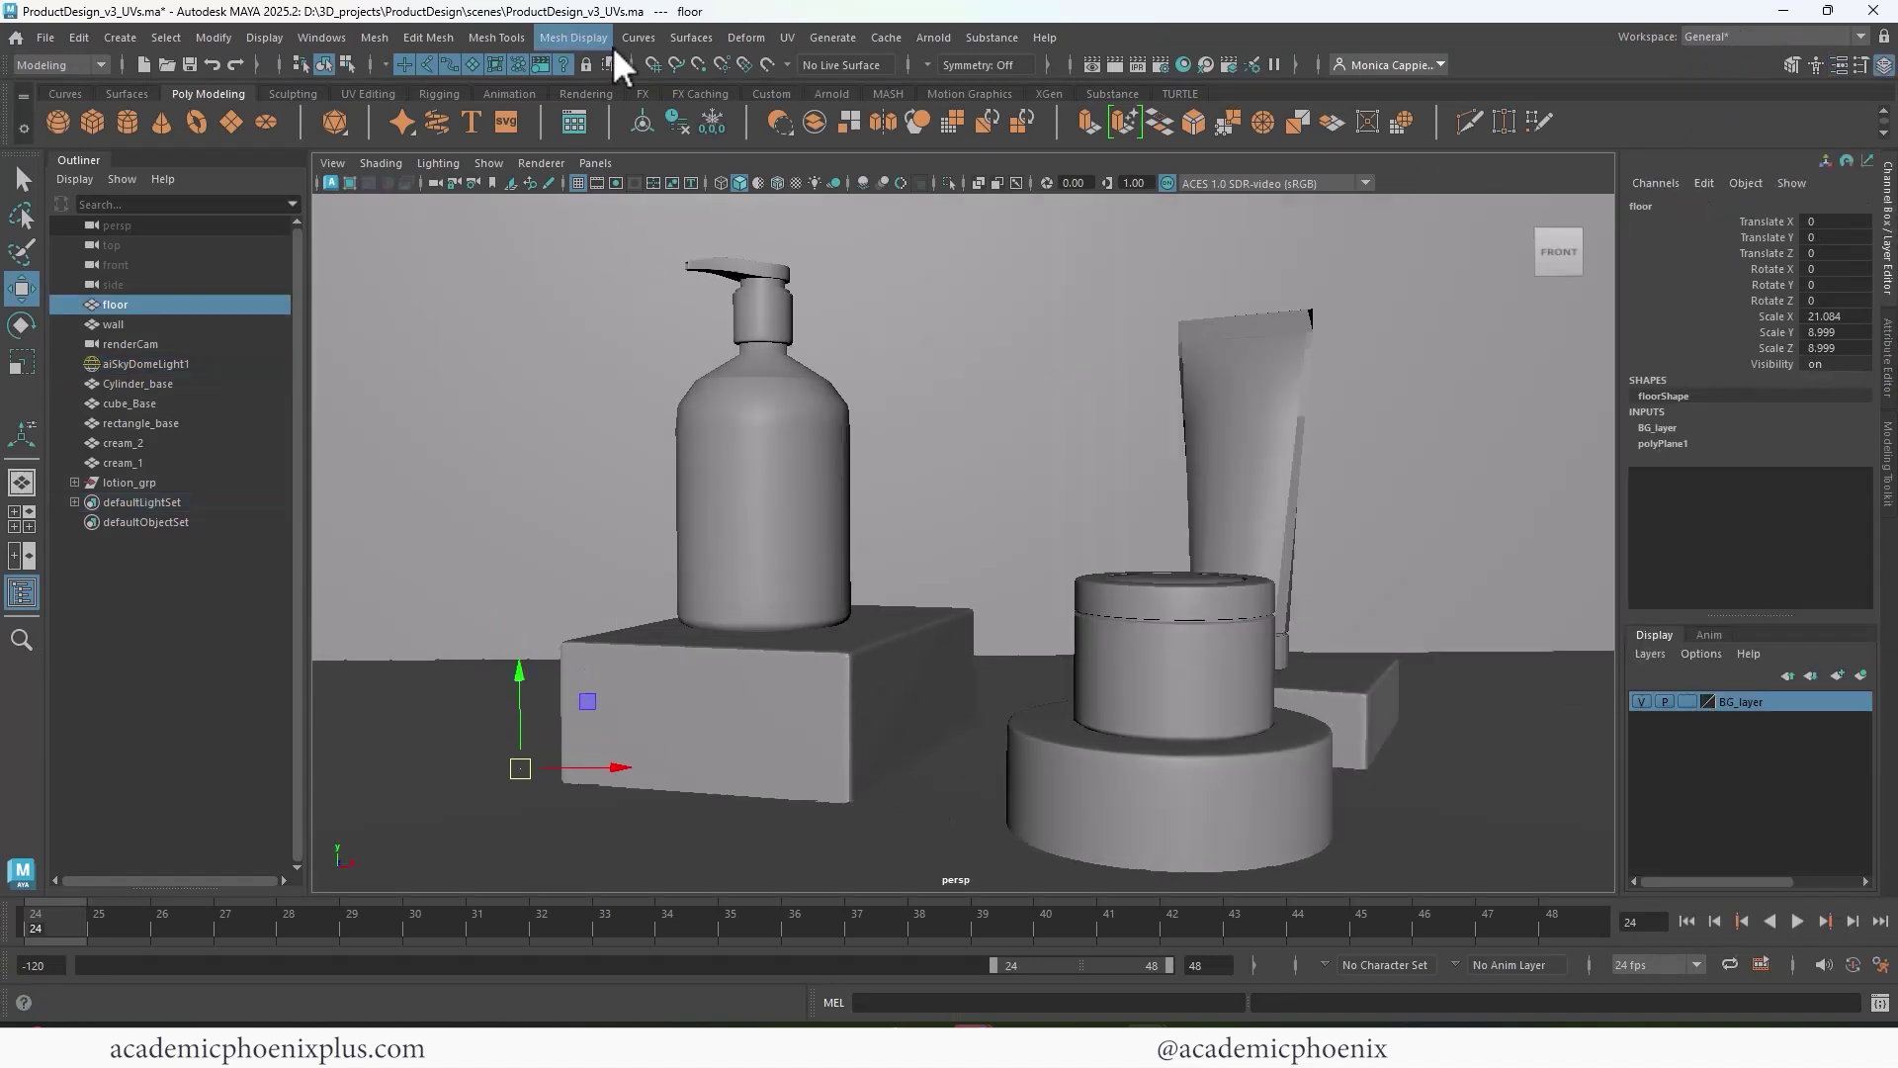
click(787, 37)
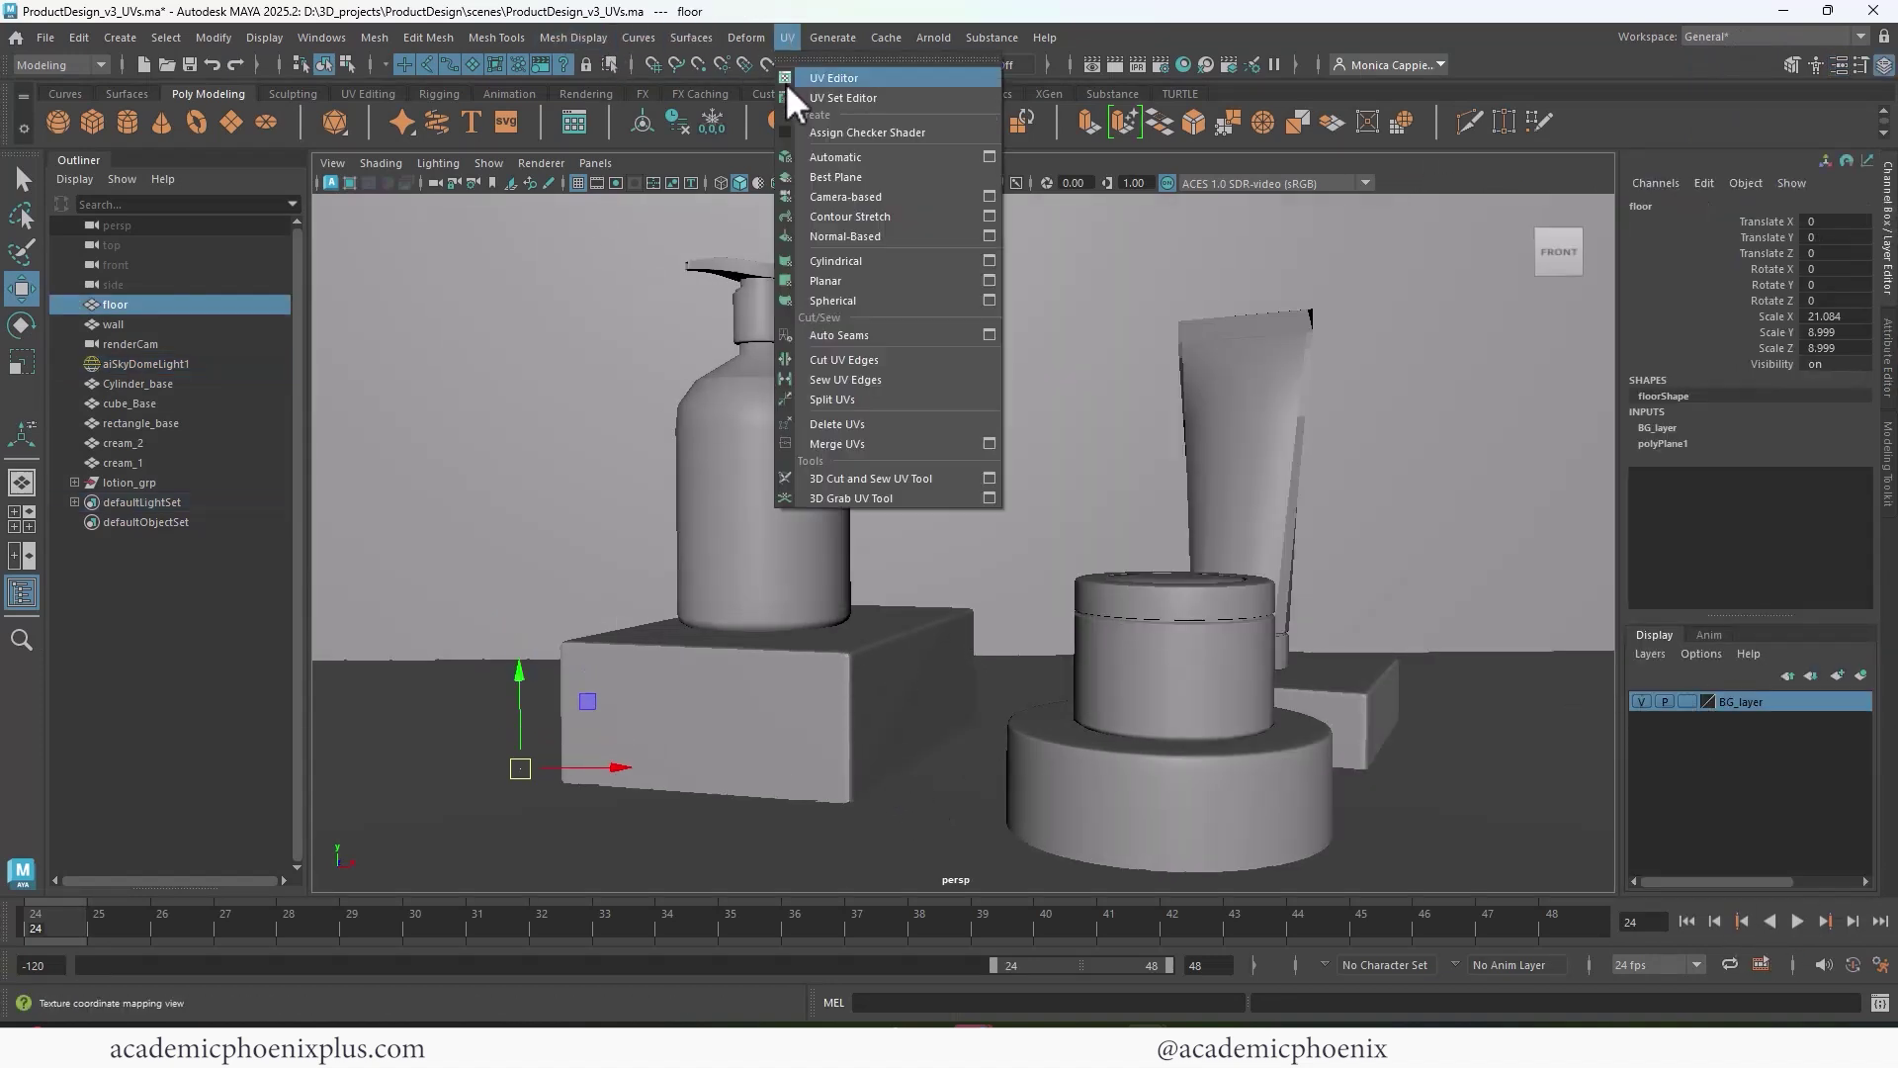
click(994, 277)
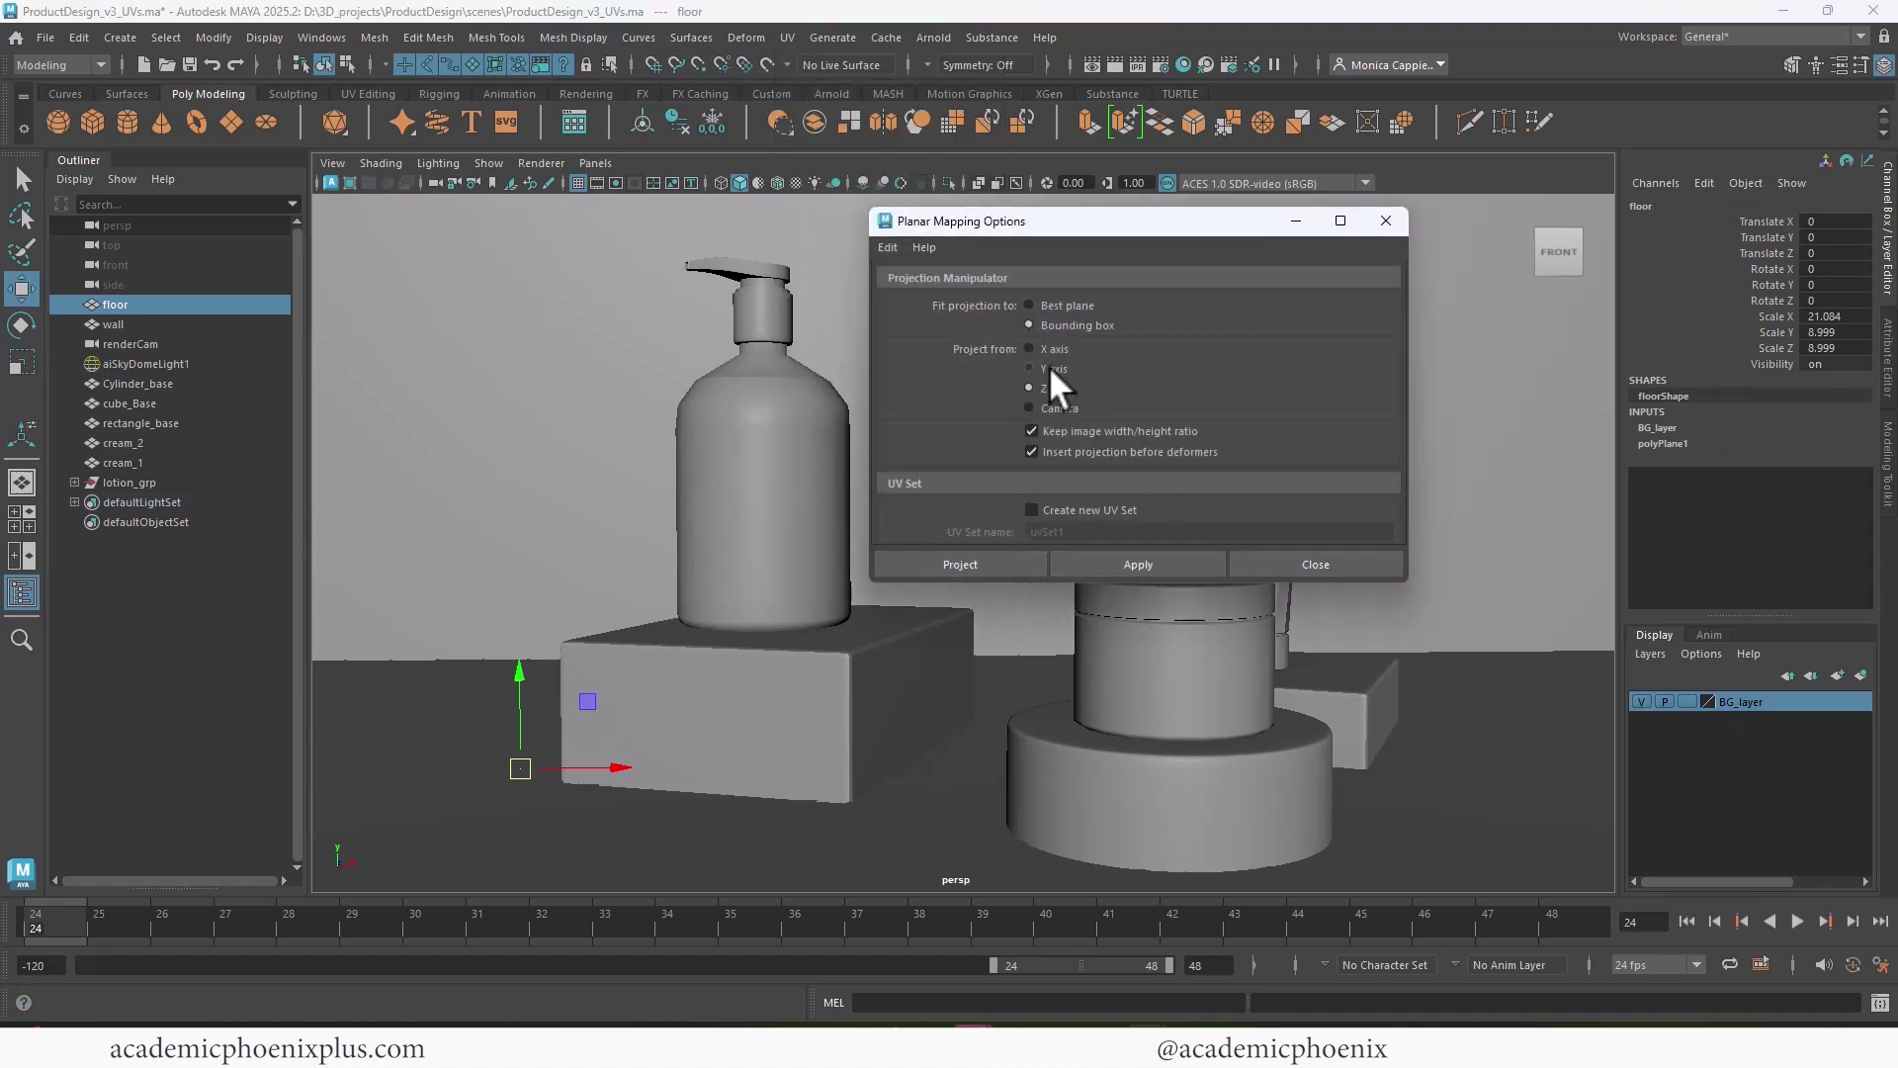
click(1050, 366)
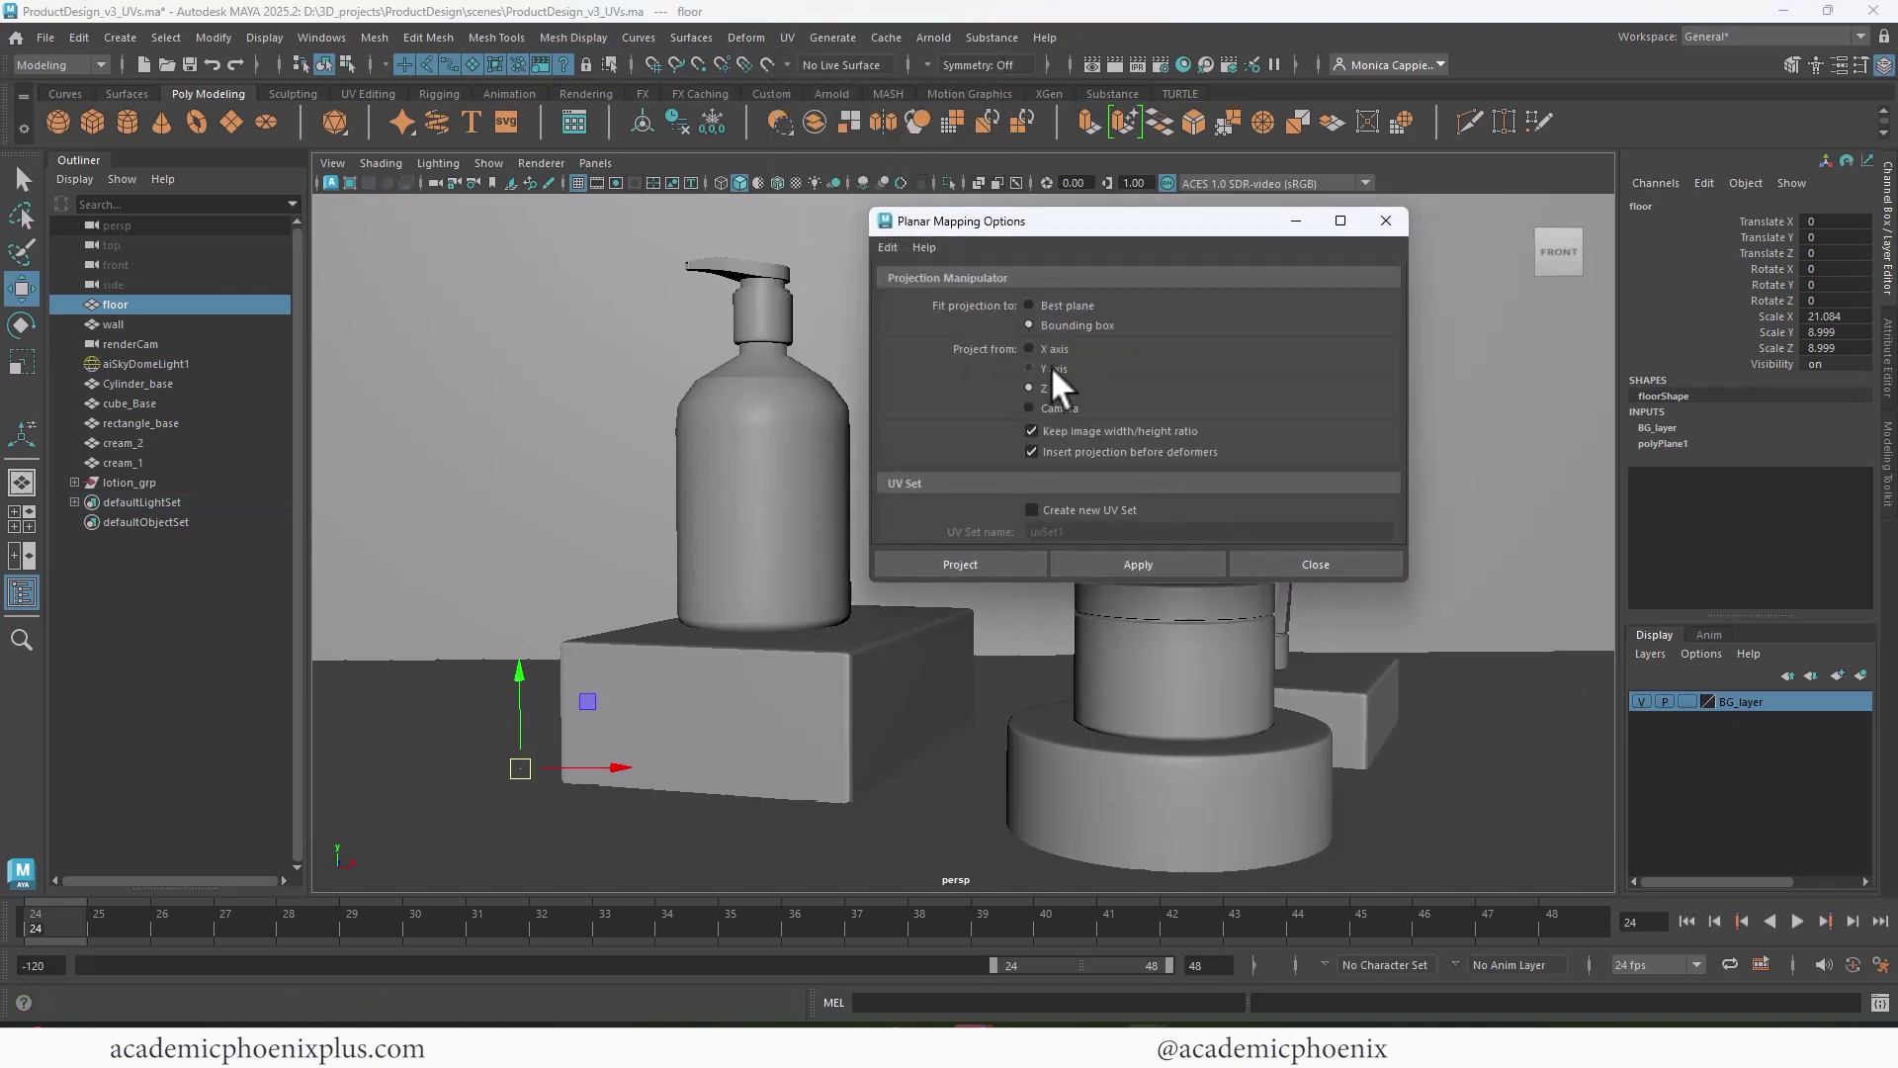
click(1108, 566)
- Select the back wall and apply a planar UV mapping to it, projected from the Z axis
click(527, 457)
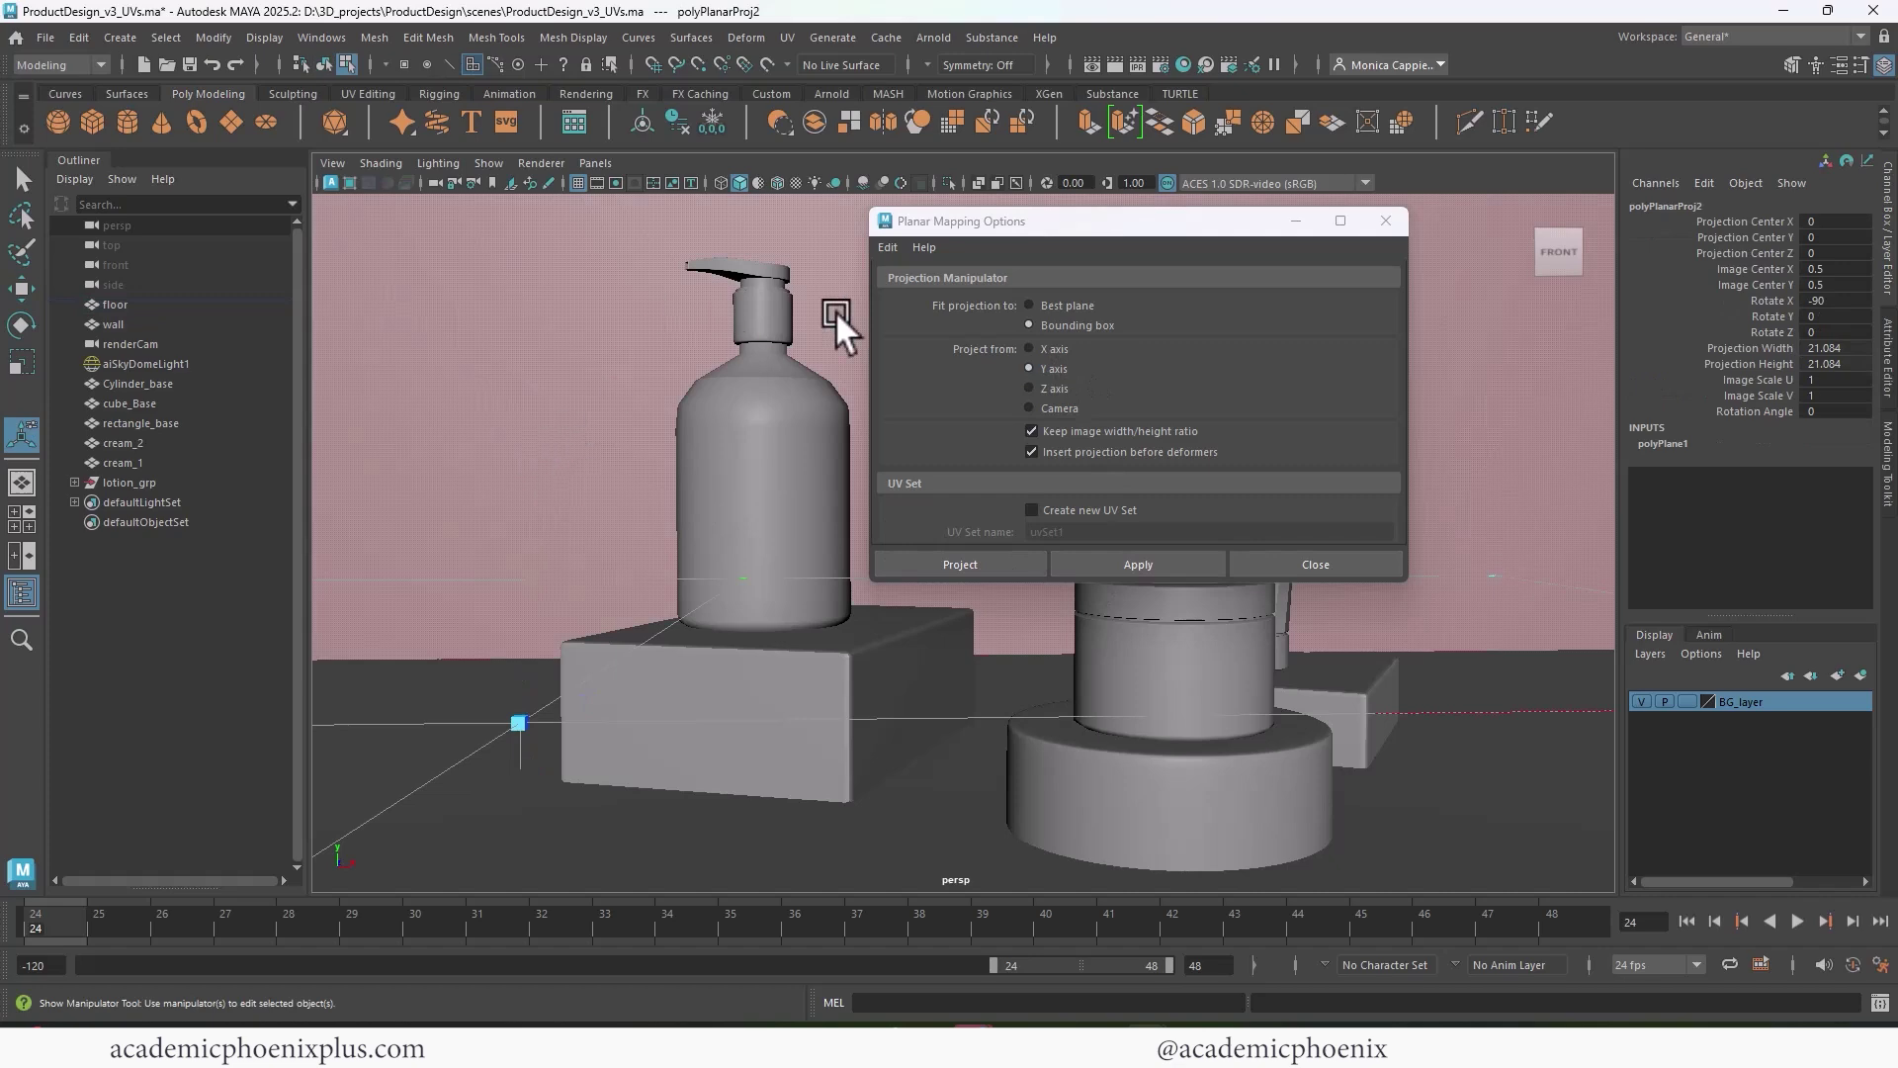
key(q)
click(602, 312)
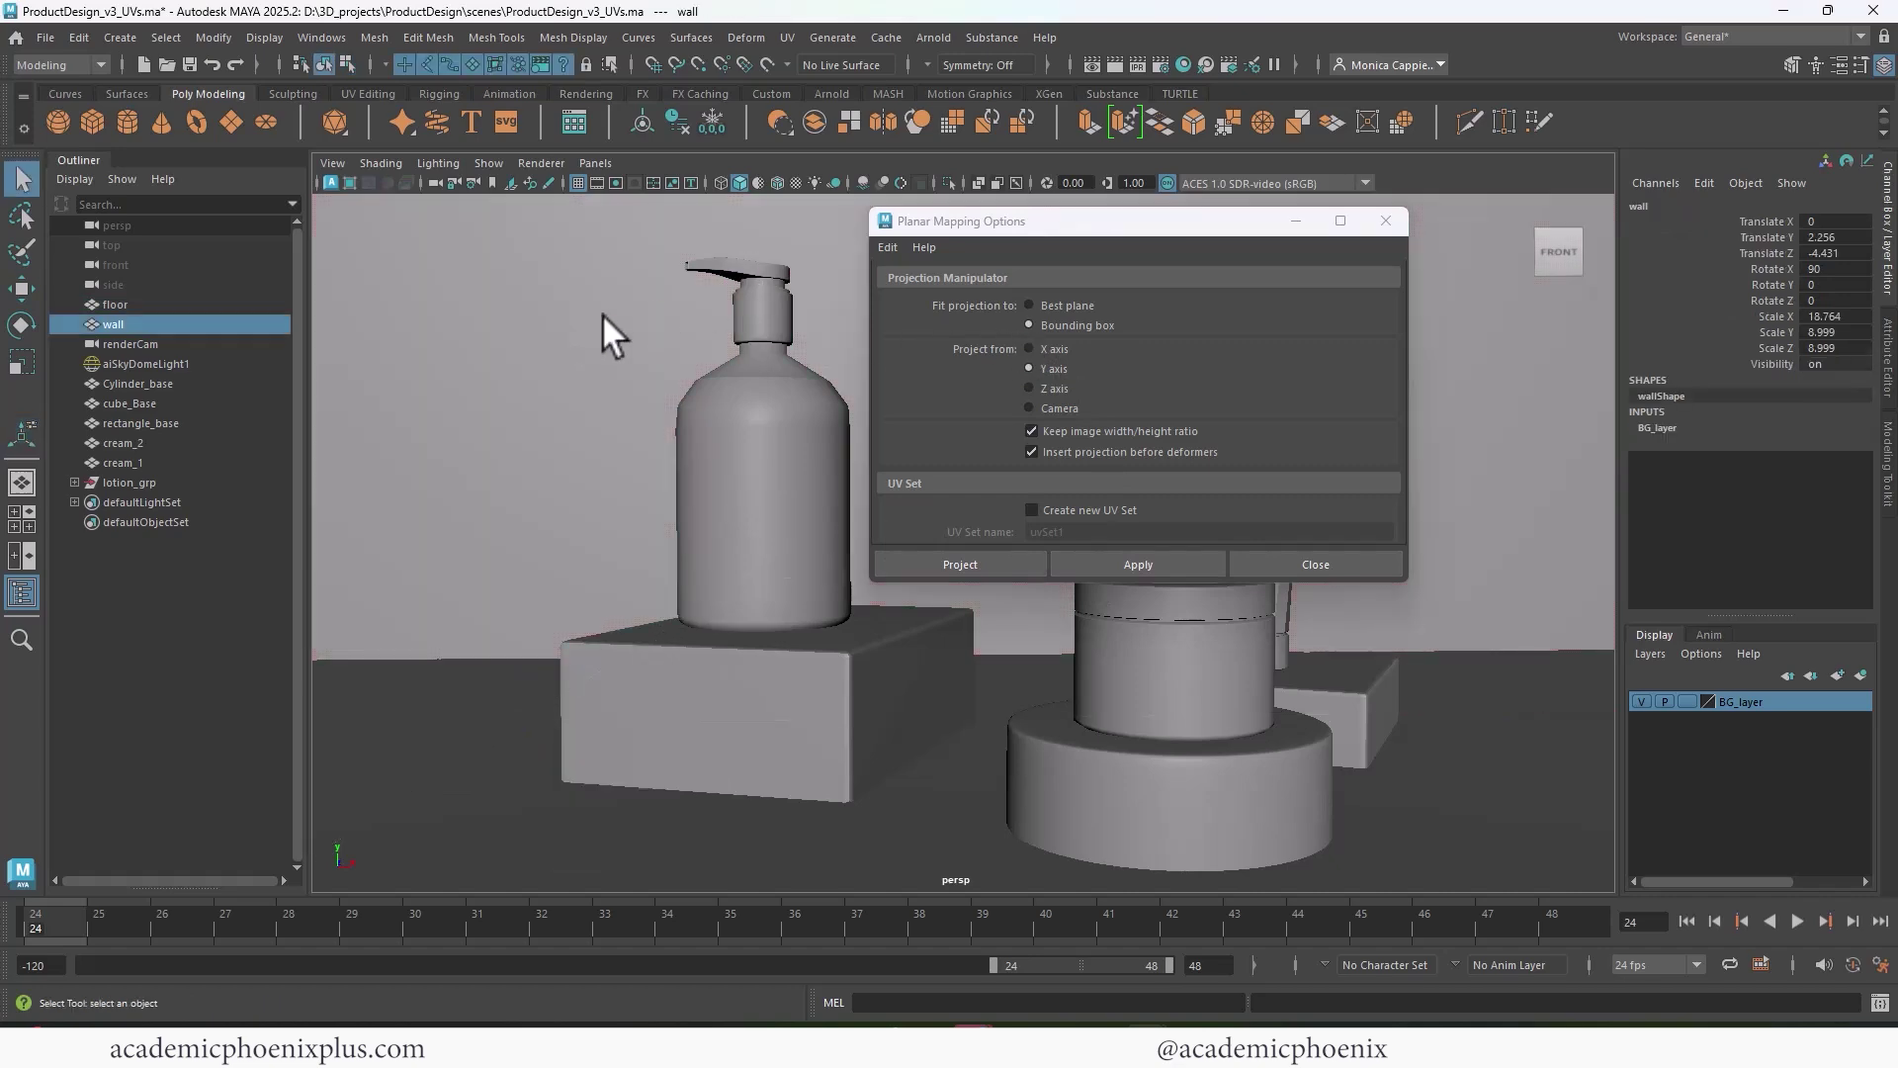
click(1056, 388)
click(974, 564)
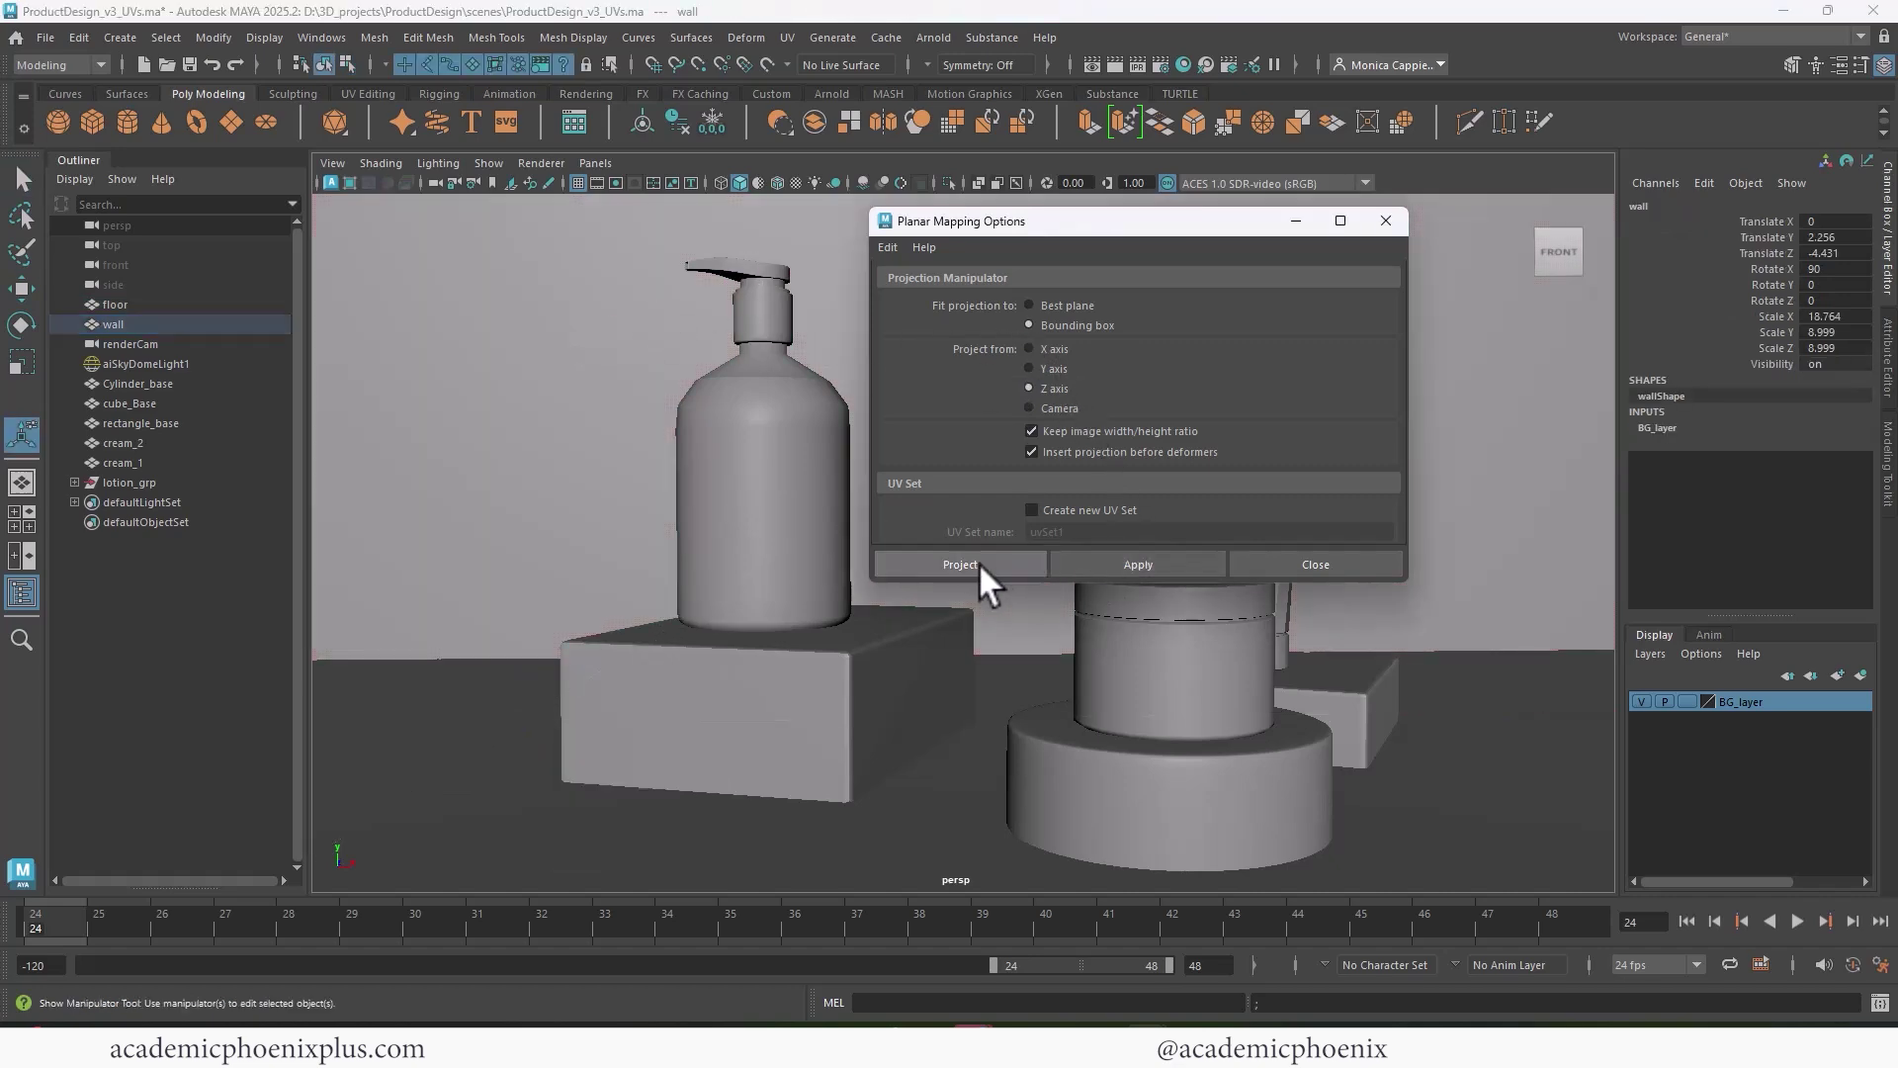
key(q)
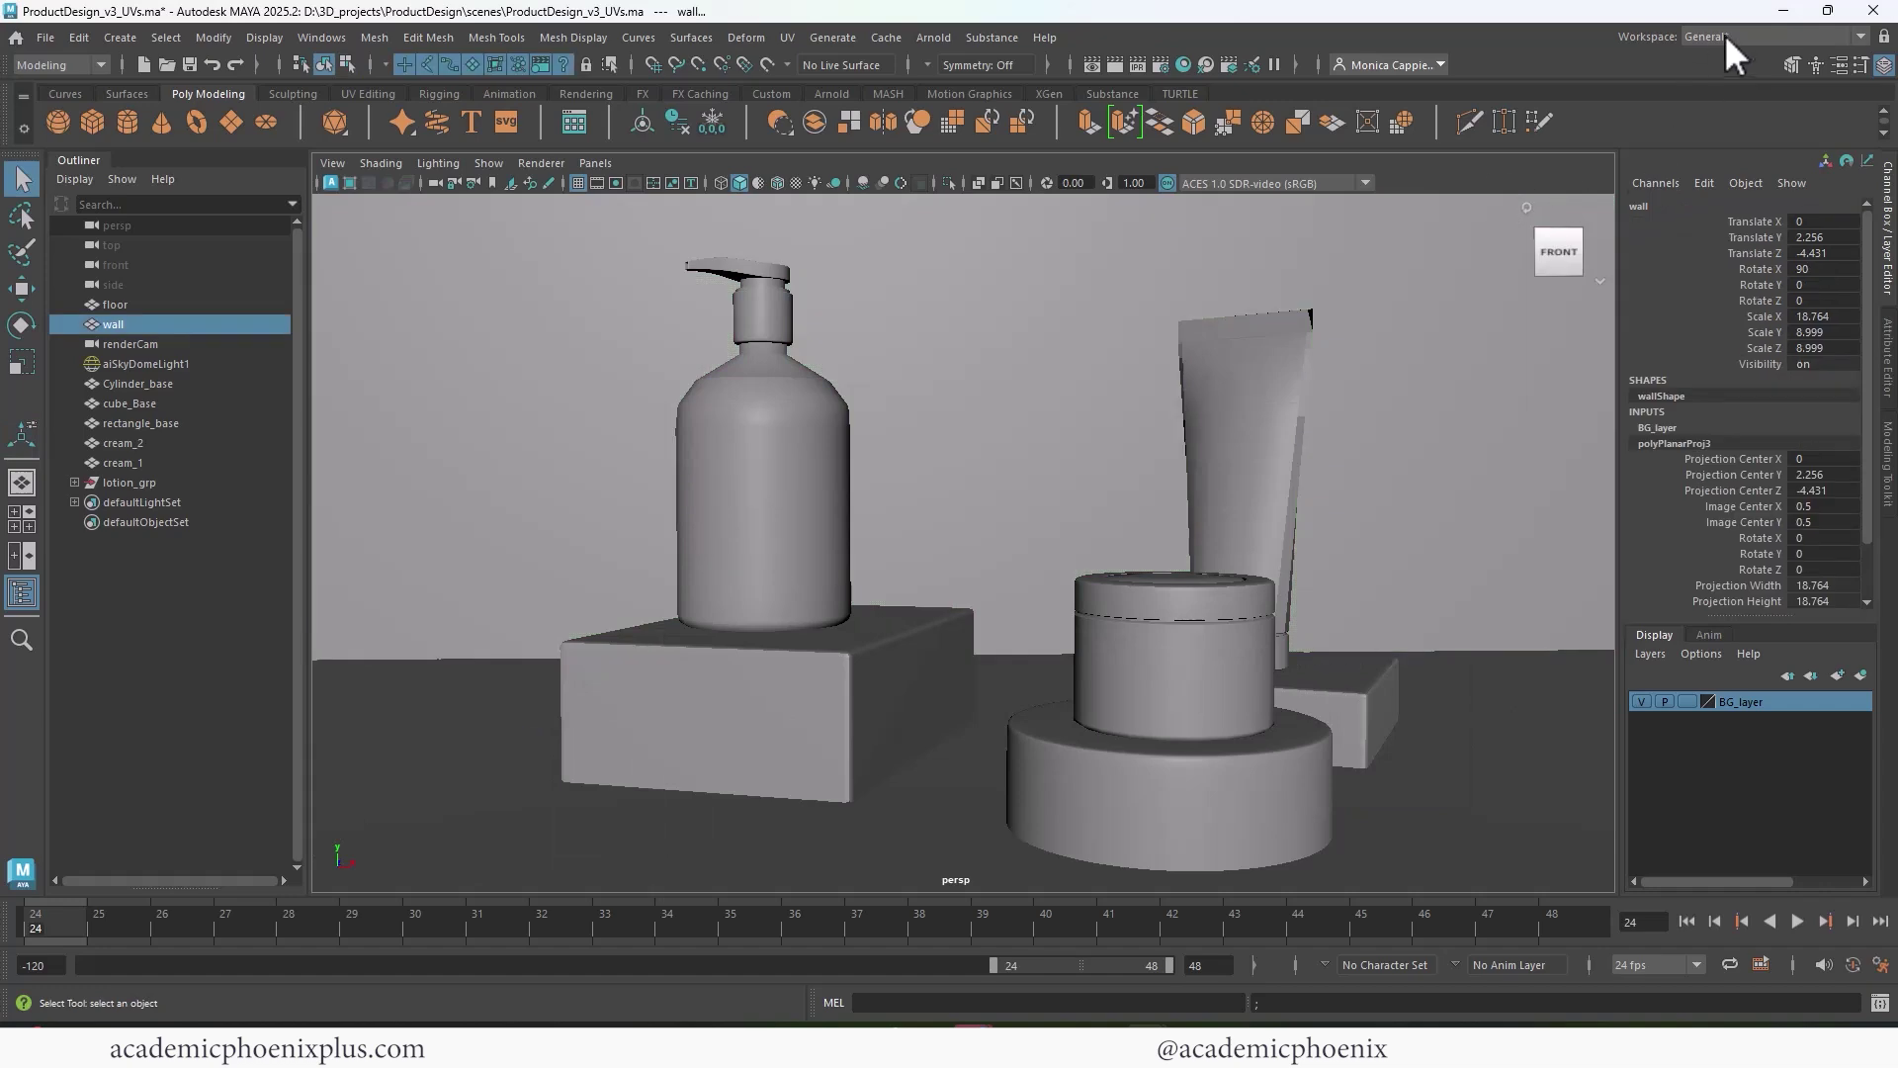
- Return to the UV Editing workspace and frame the wall's UVs in the UV Editor
click(1730, 36)
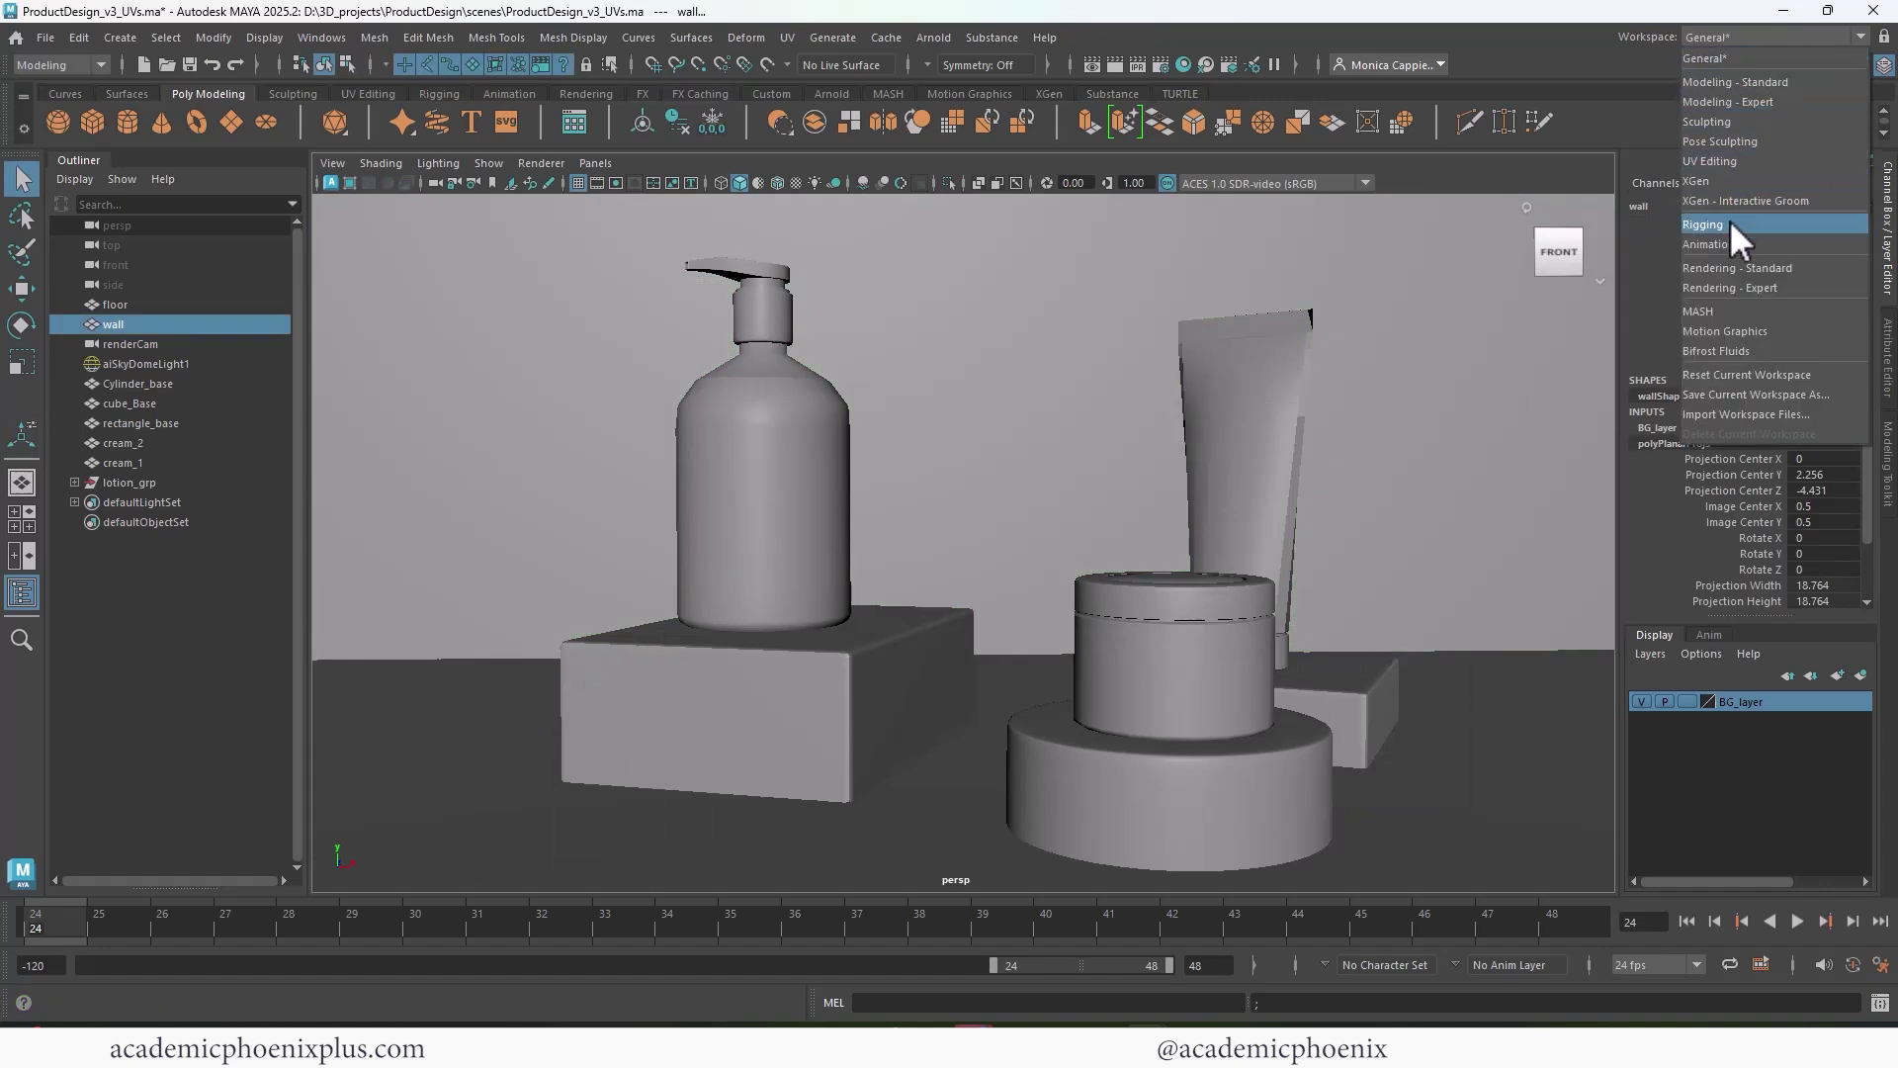
click(1746, 162)
key(f)
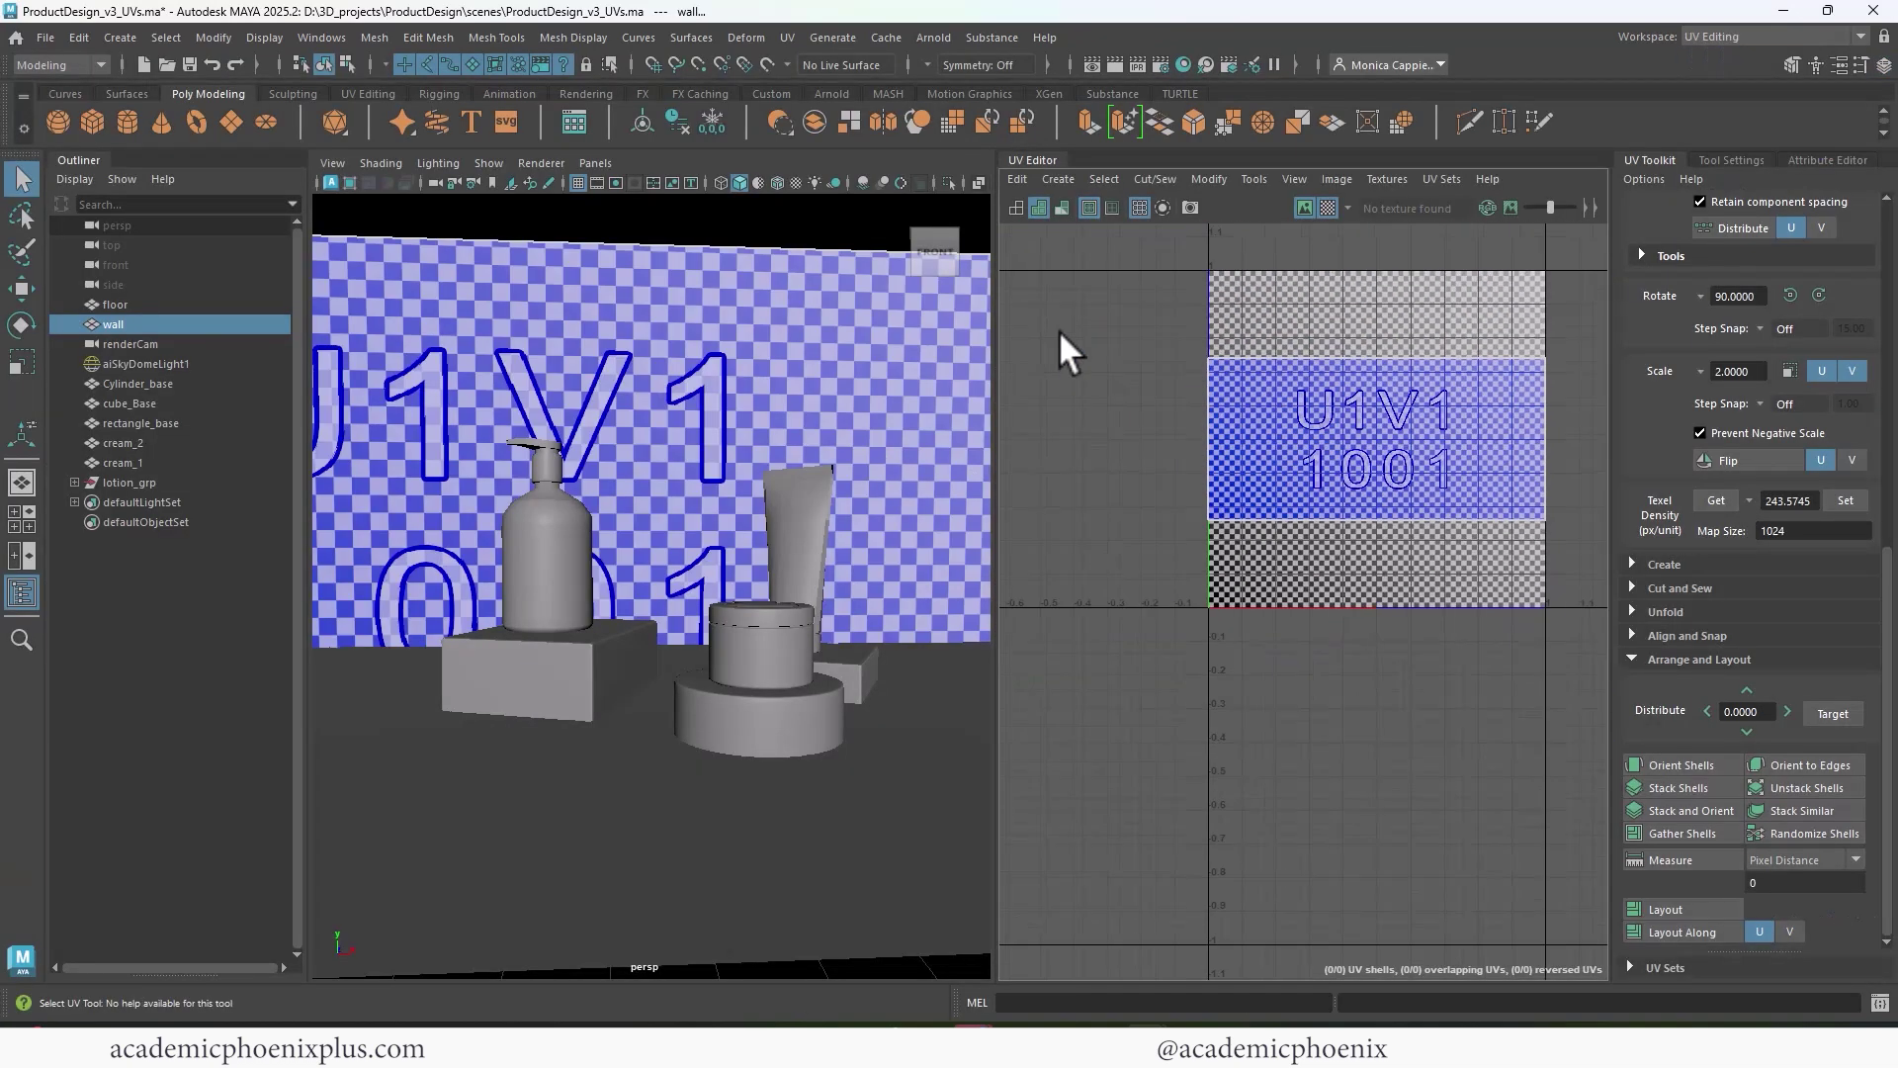
- Select the floor together with the wall and move their UV shells apart, the floor's into the tile's lower half and the wall's into the upper half
shift+click(819, 773)
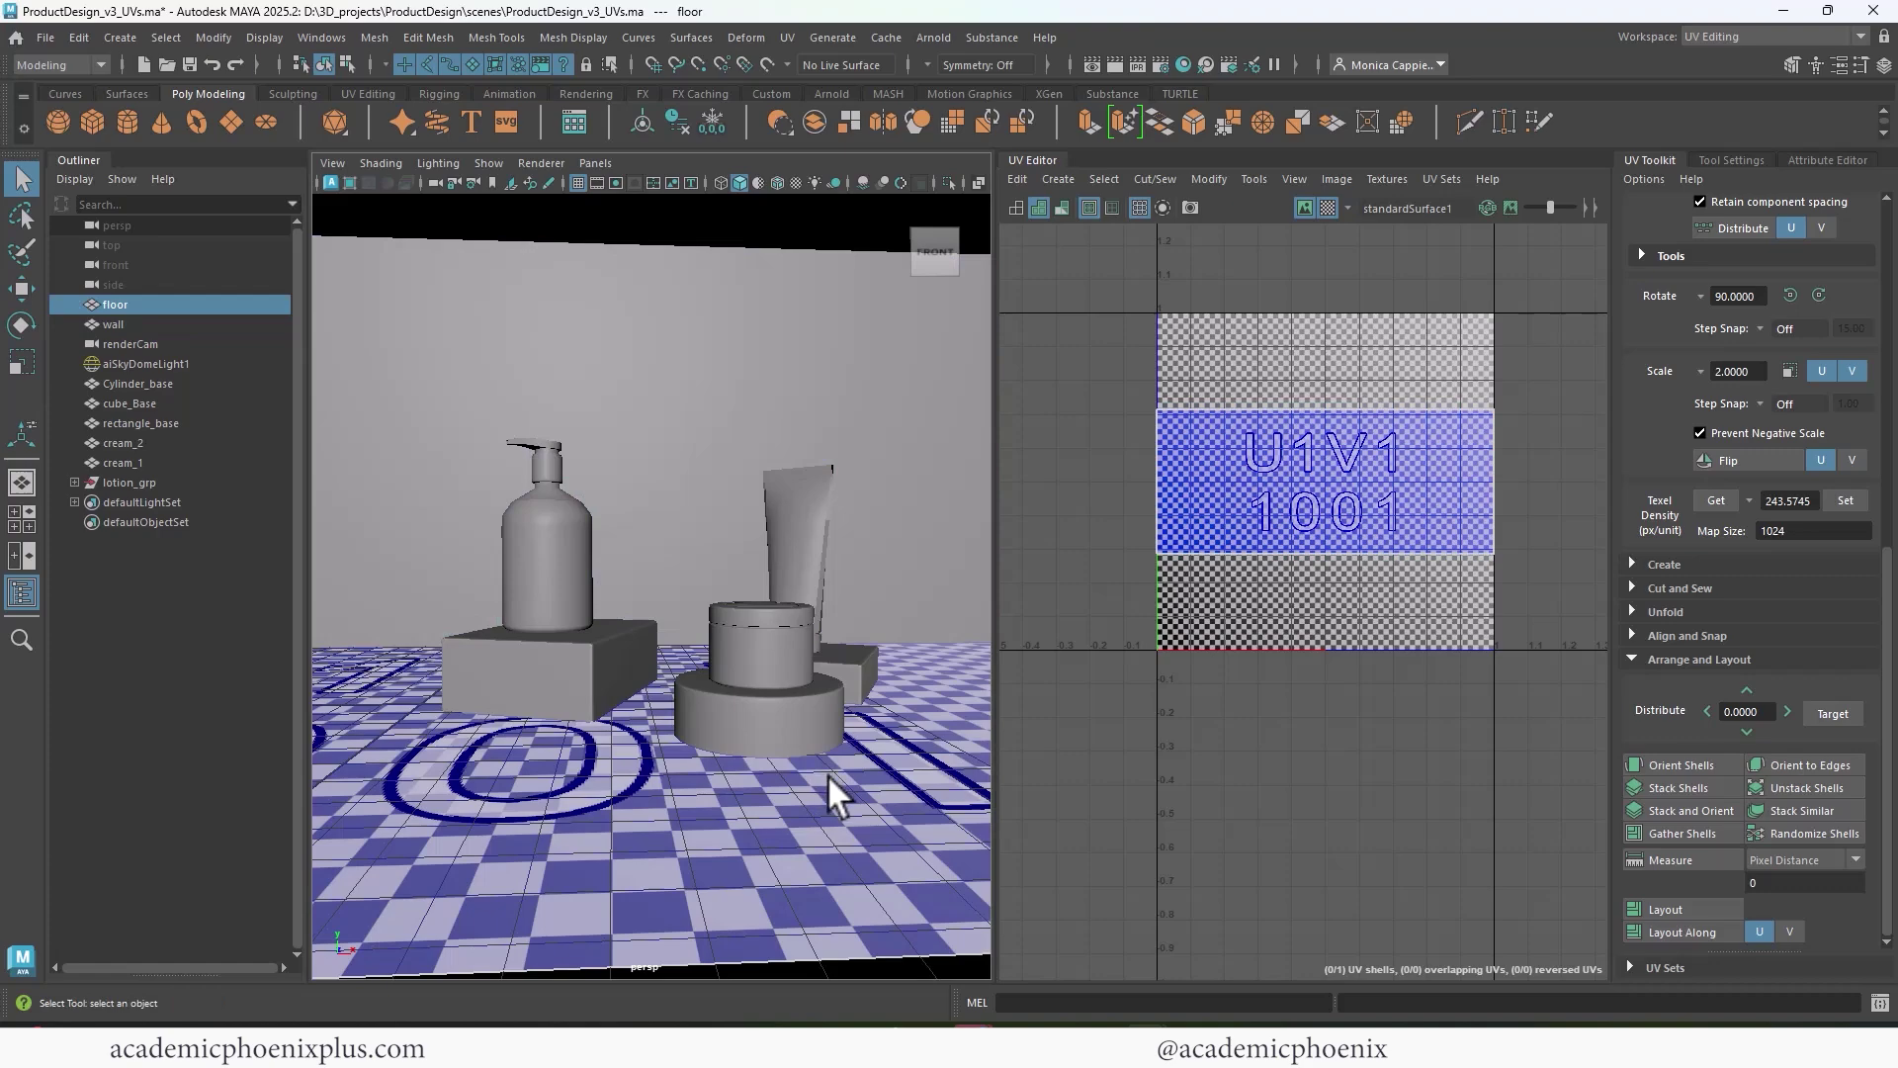
right_drag(1340, 496, 1333, 512)
click(1303, 484)
key(w)
drag(1321, 472, 1321, 569)
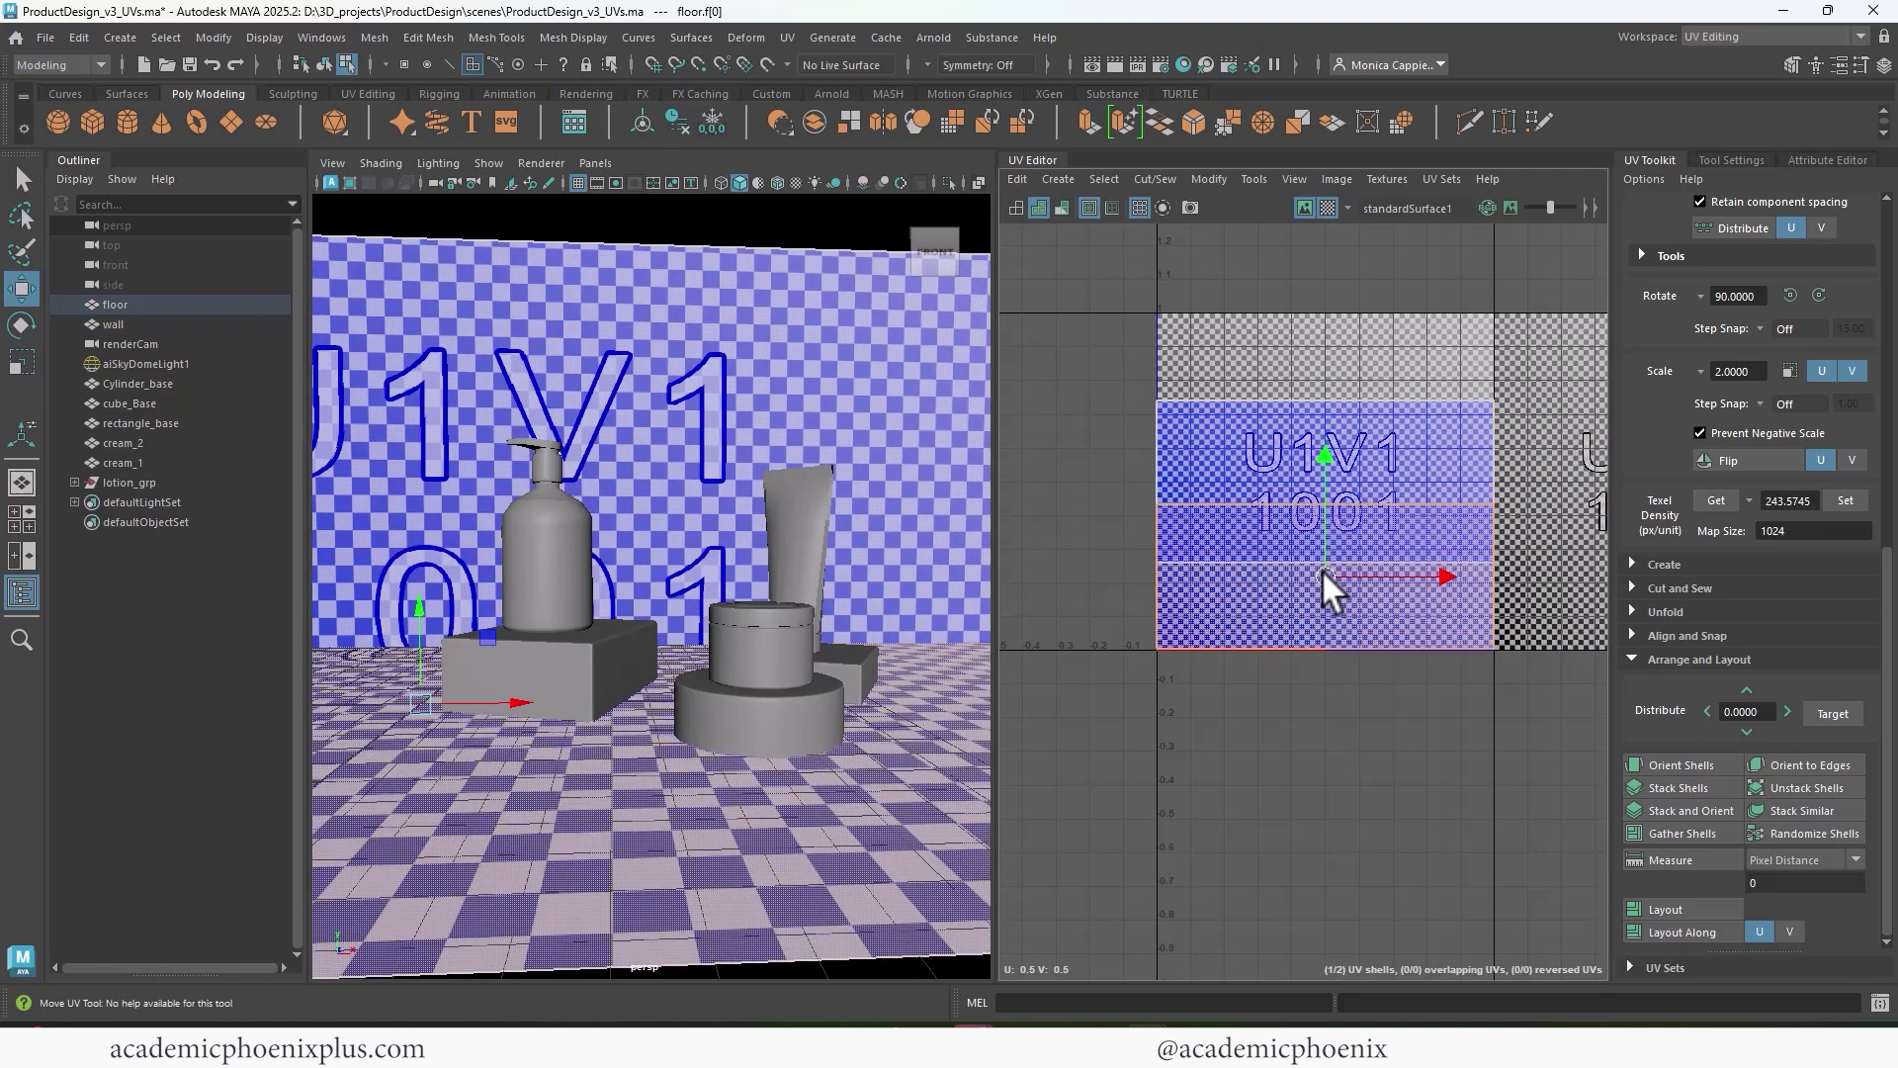
click(1302, 453)
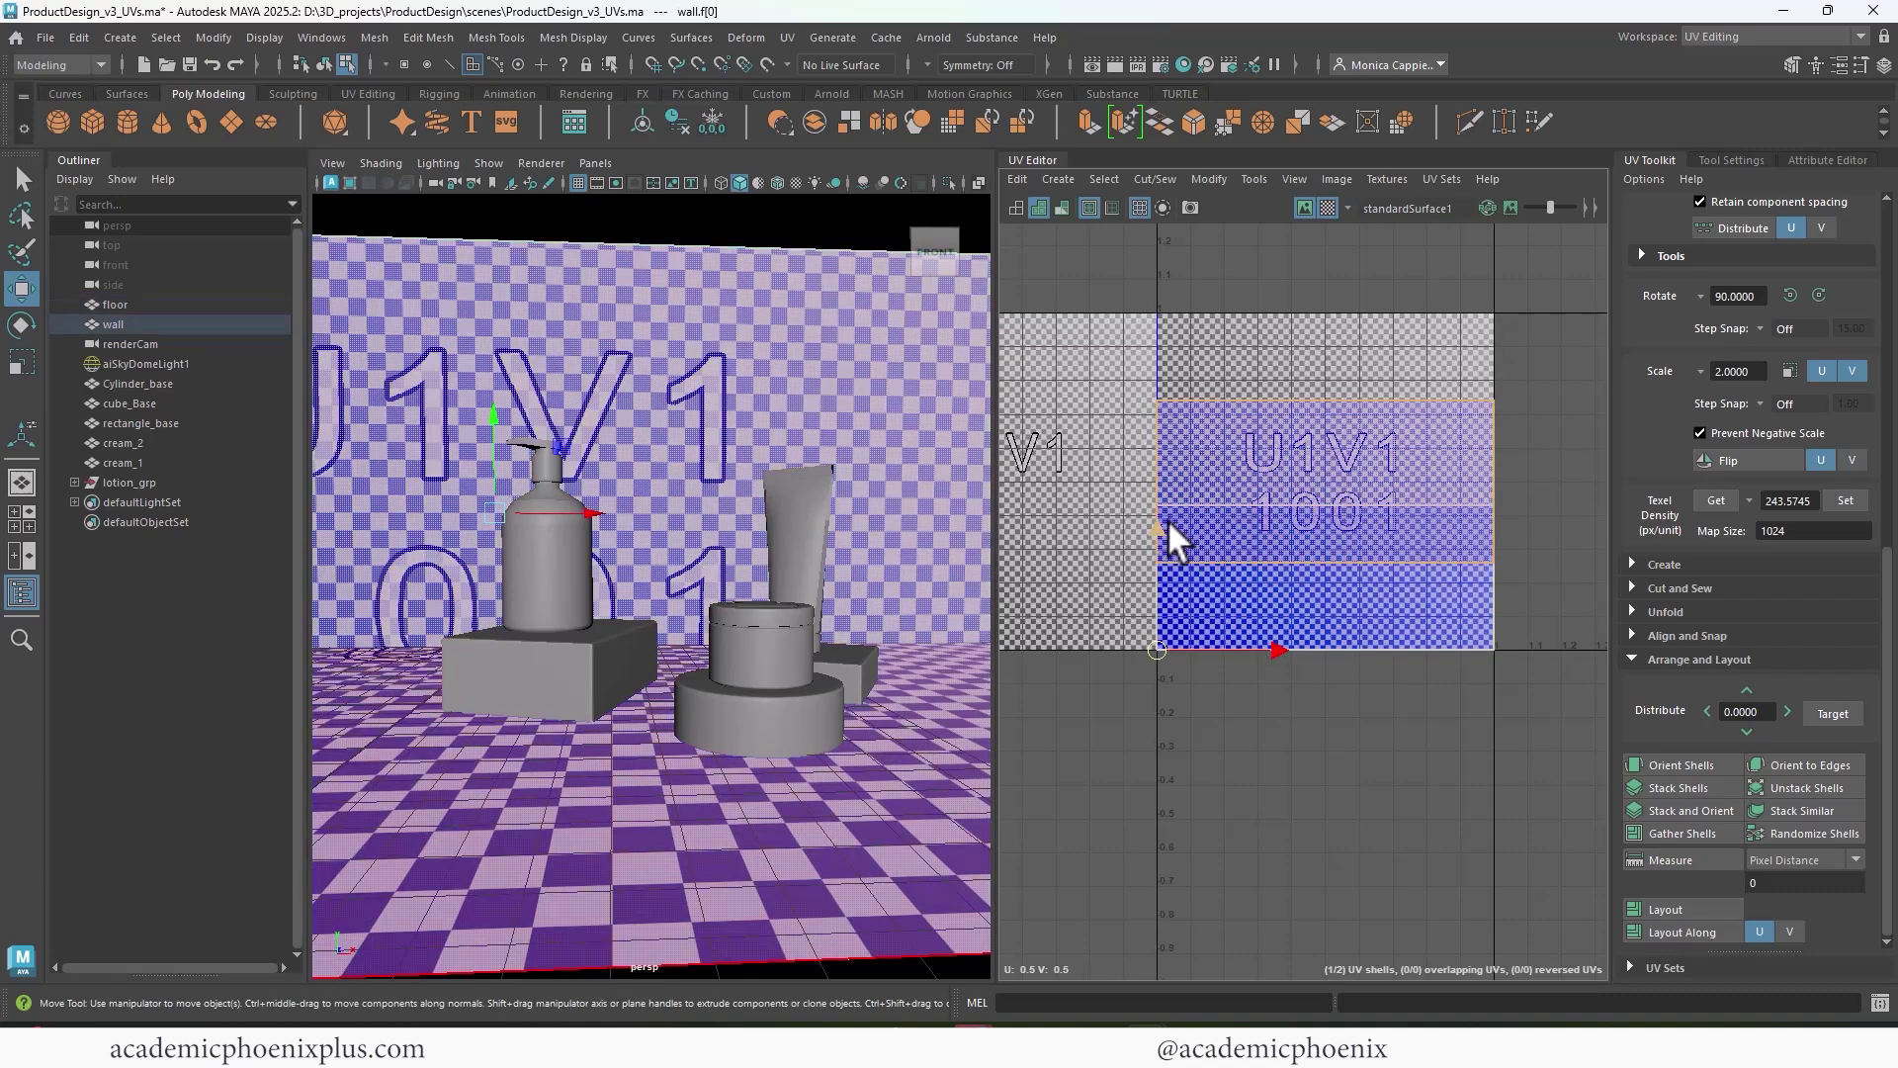
drag(1166, 519, 1182, 450)
- Scale the wall's and the floor's UV shells down slightly to leave a margin inside the tile, and return to object selection
key(r)
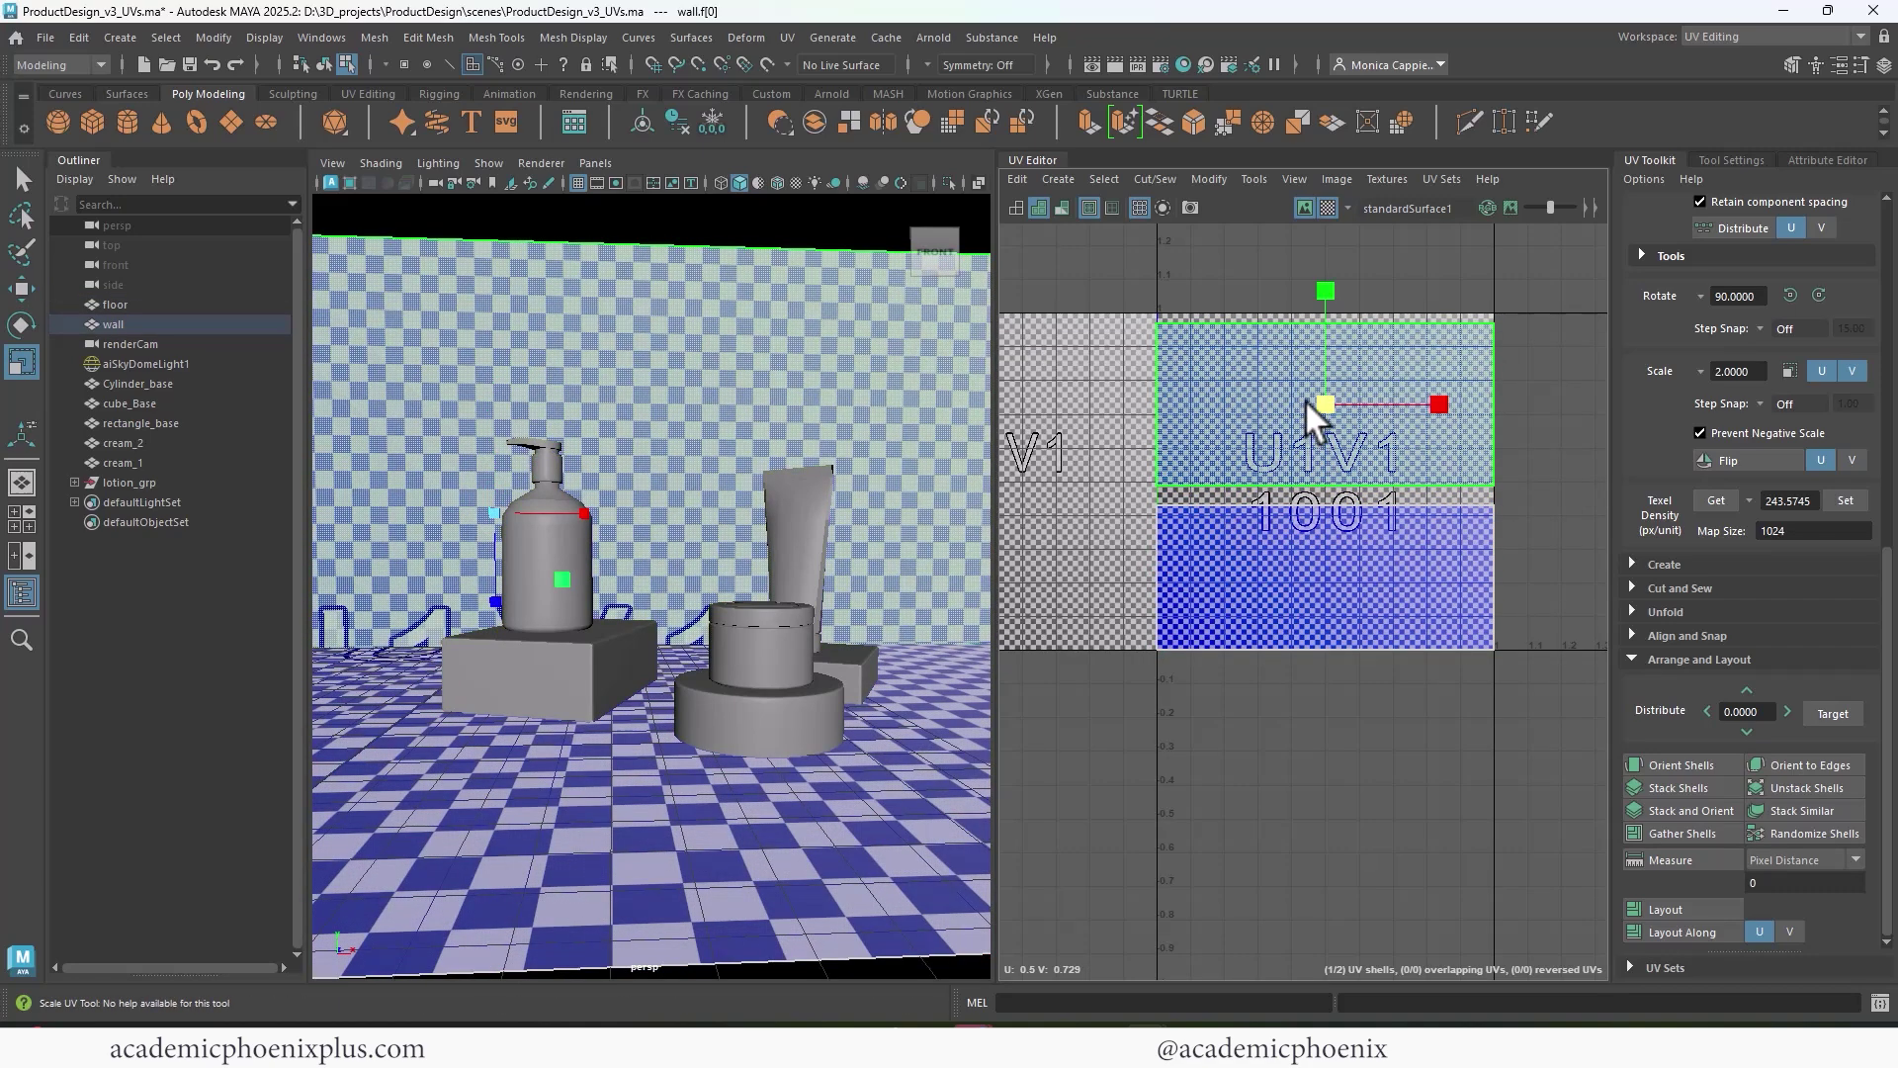
drag(1321, 403, 1311, 399)
click(1322, 551)
drag(1322, 560, 1315, 576)
right_drag(922, 457, 965, 415)
- Look through renderCam in the viewport and select all the scene's models to review their checker patterns and UVs
click(595, 166)
mouse_move(692, 184)
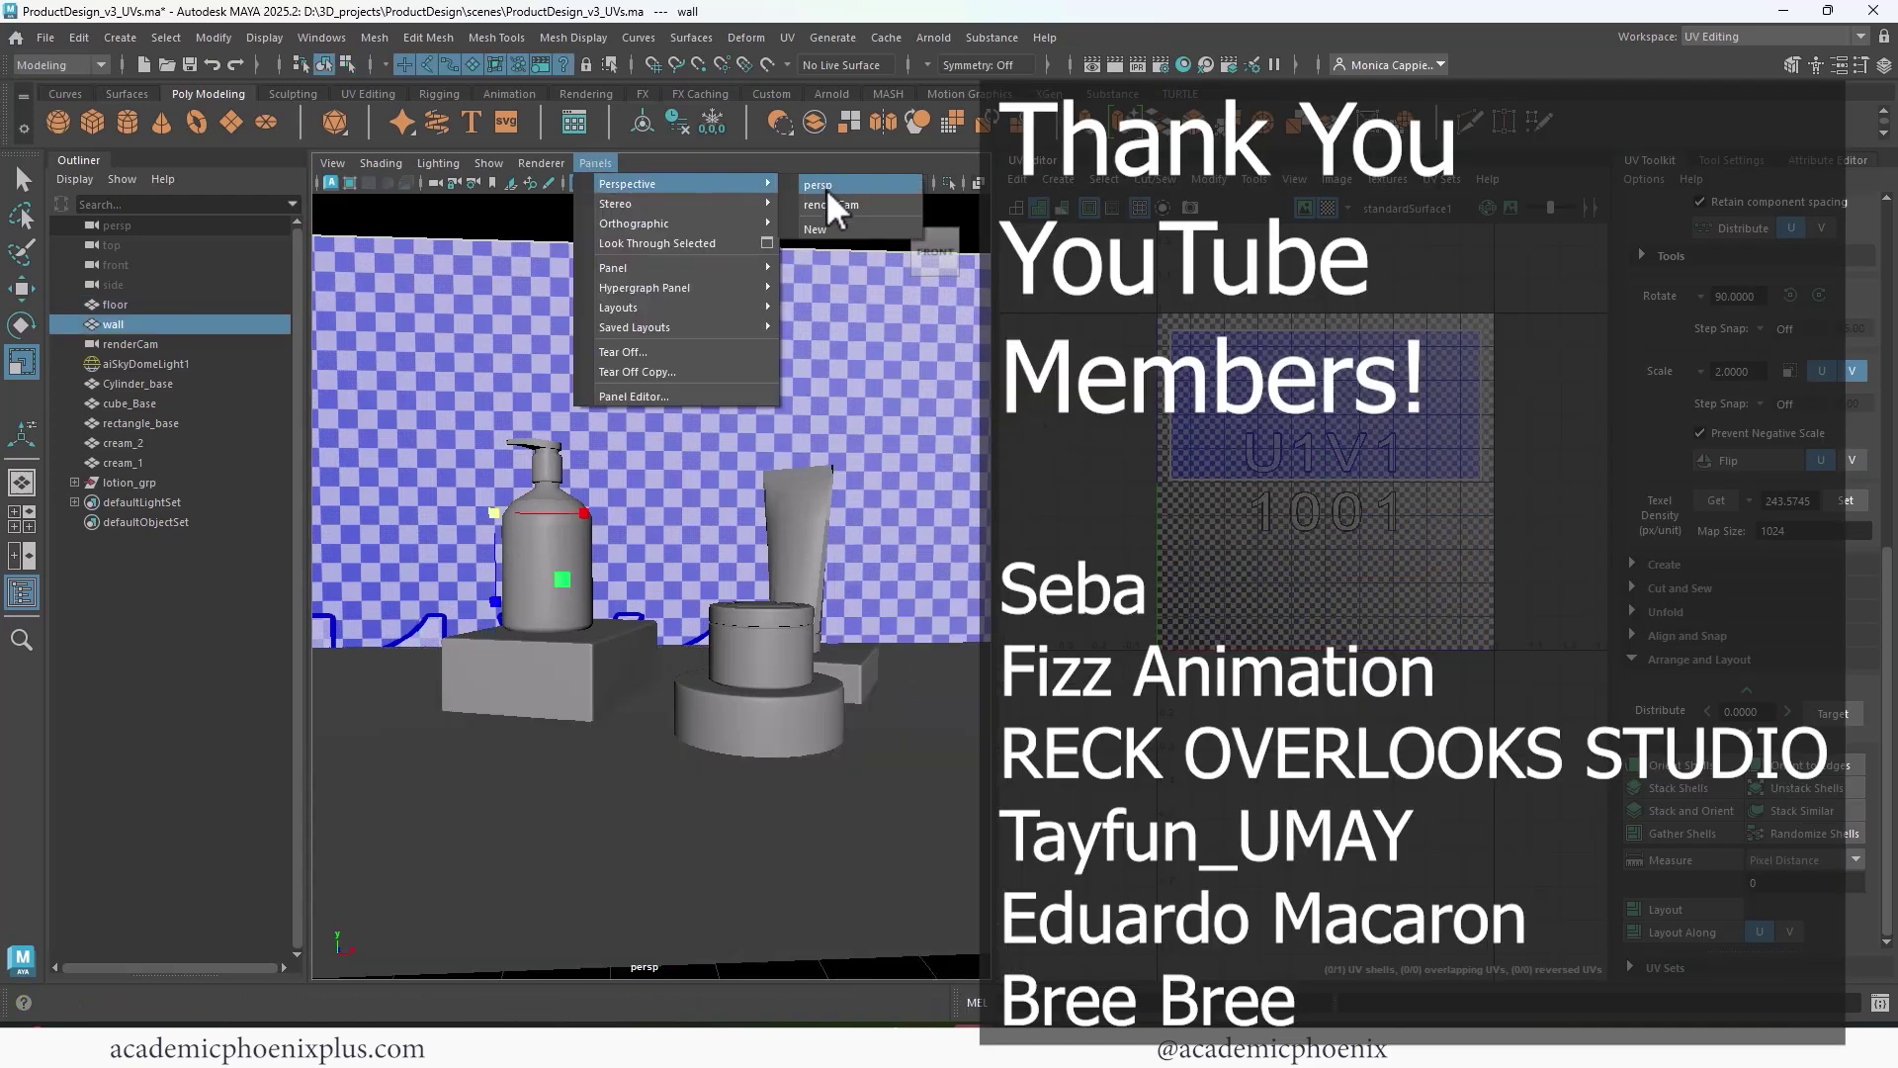
click(832, 201)
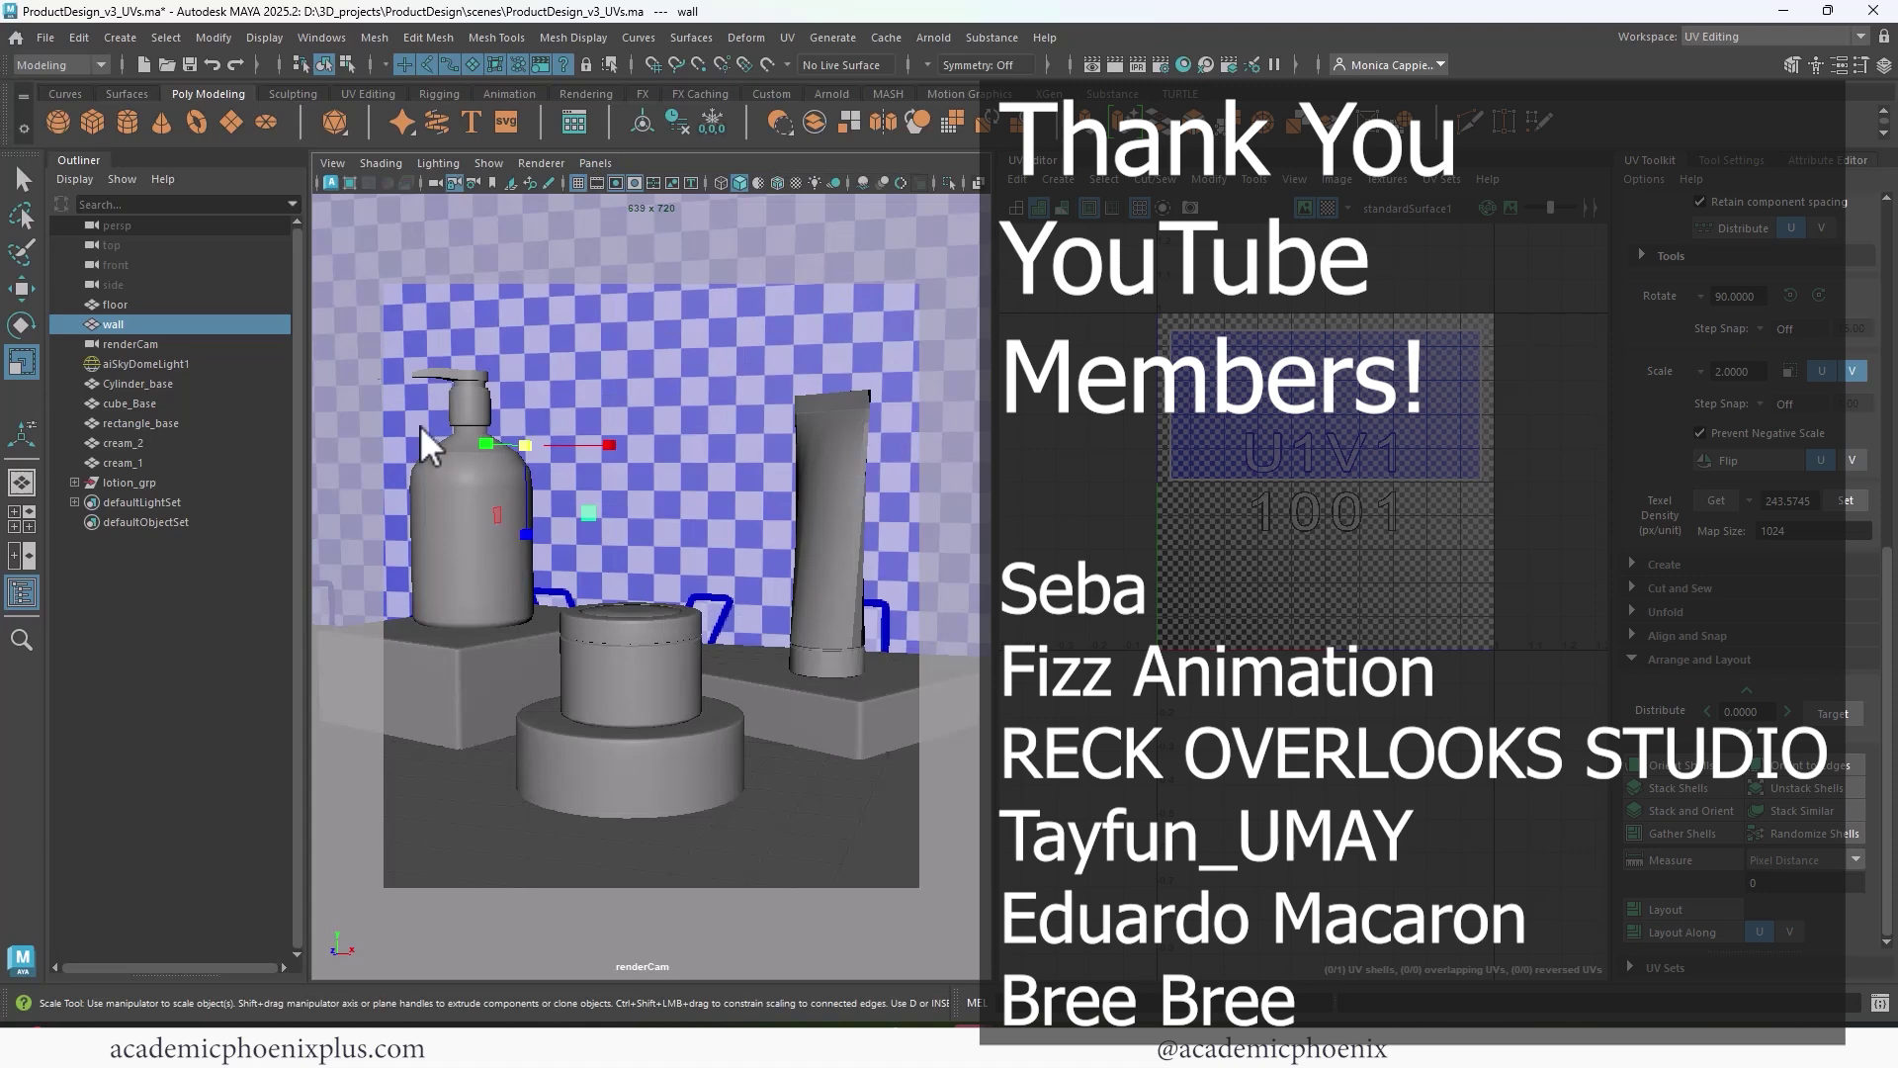
drag(360, 263, 885, 862)
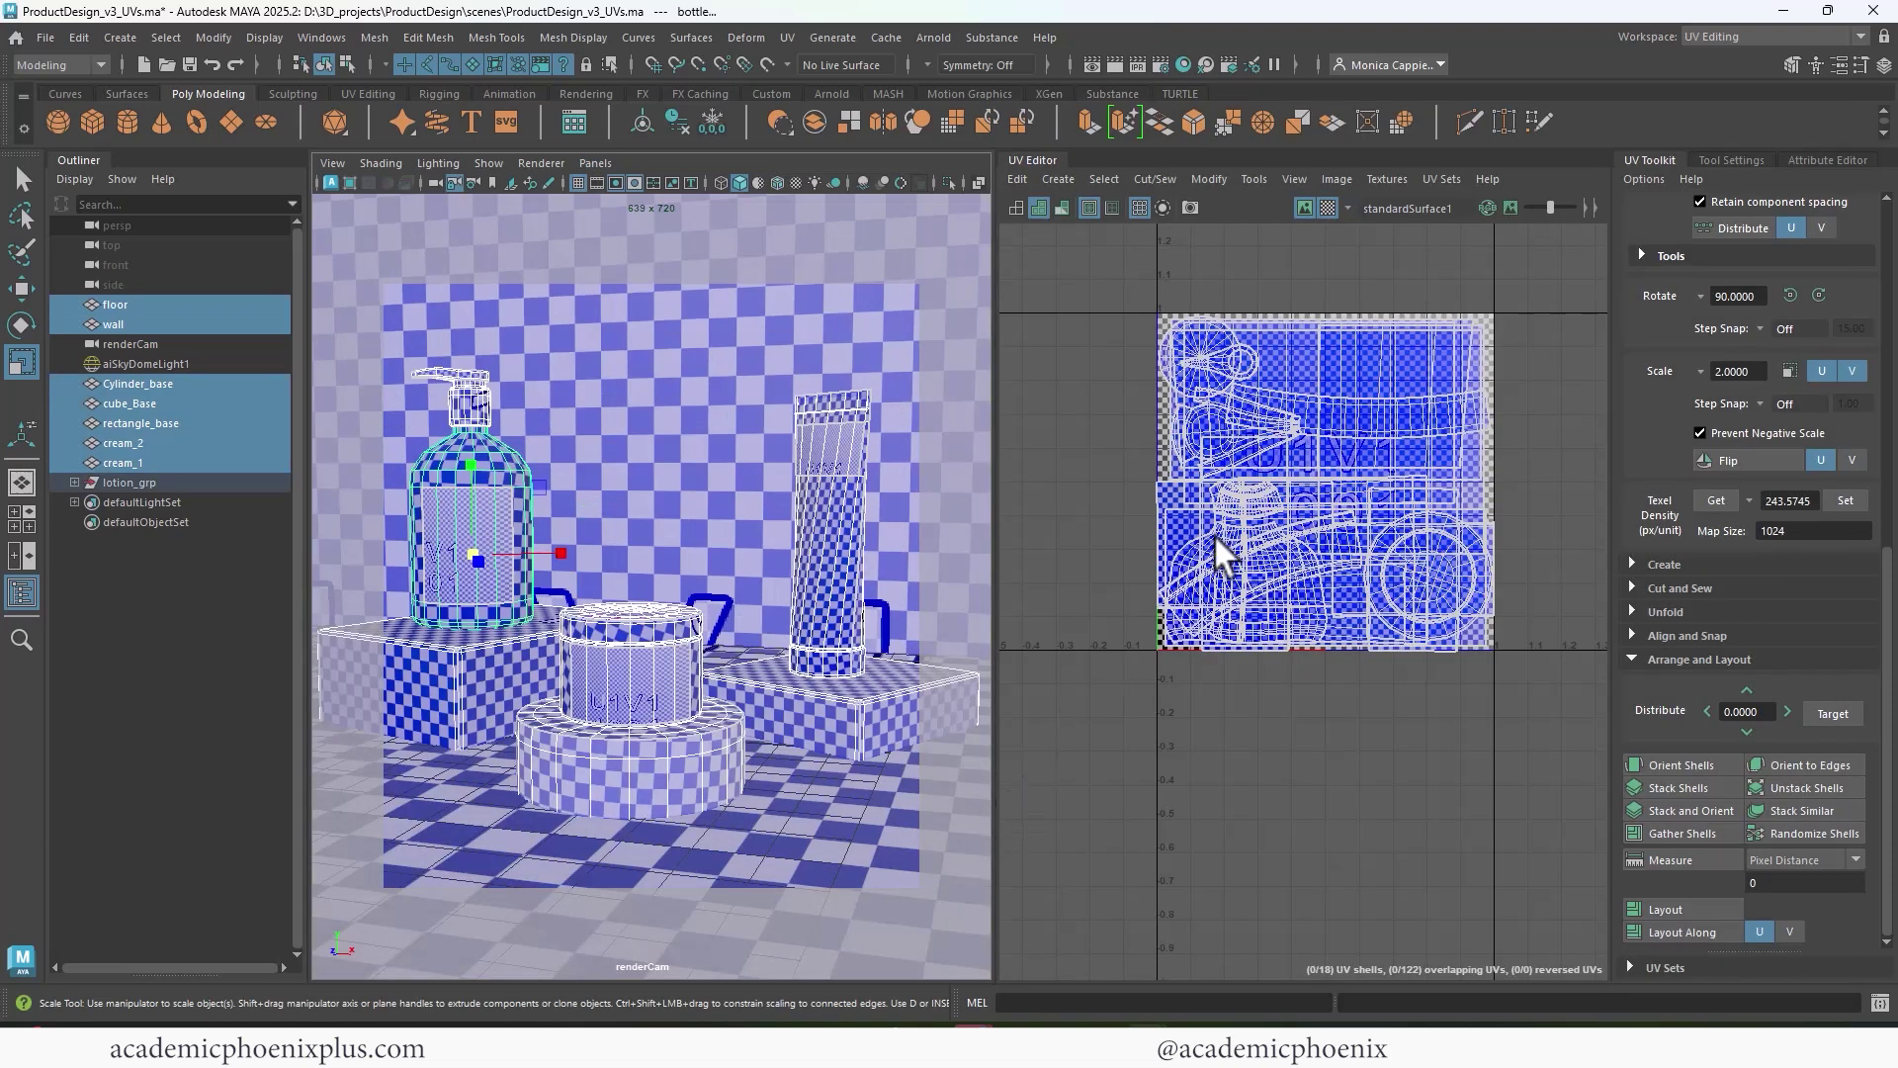
- Select the wall, cream tube, cream jar, lotion bottle, rectangular base and cylindrical base one at a time to examine their UV layouts
click(1725, 36)
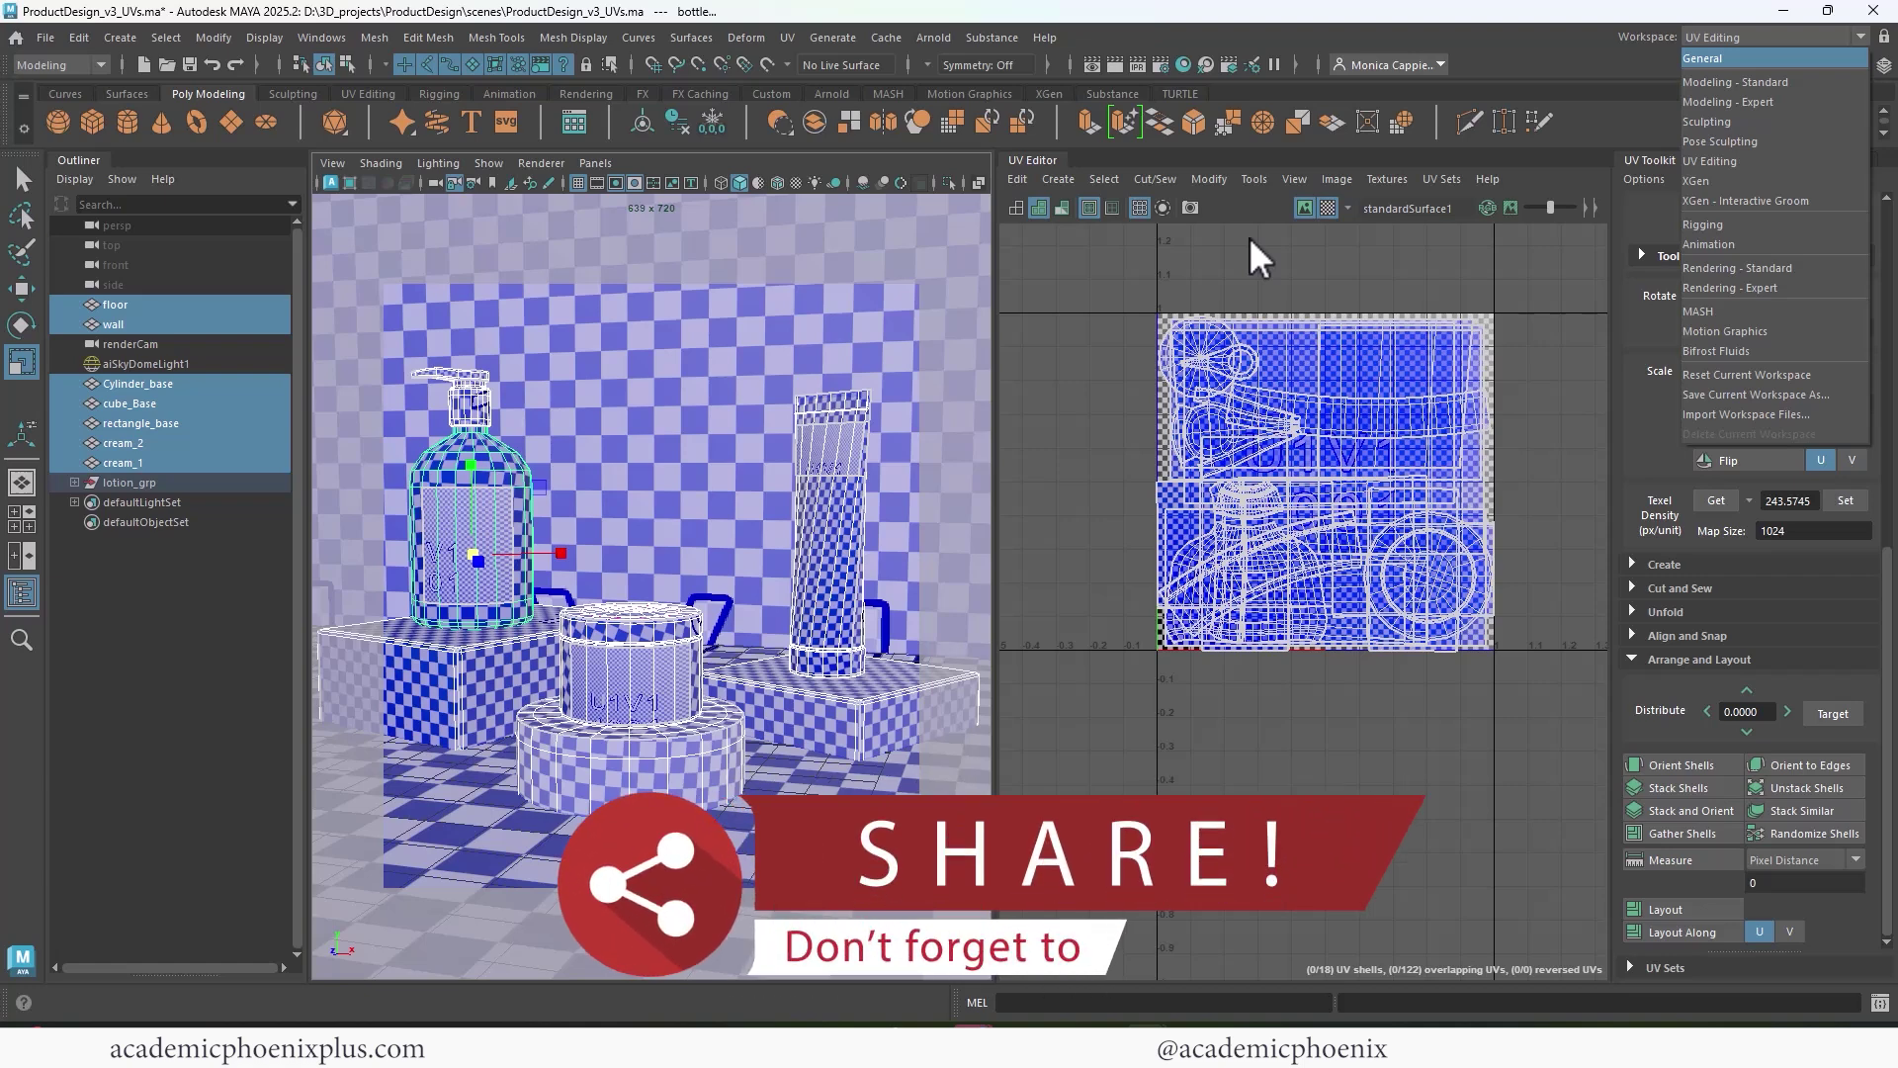
click(639, 419)
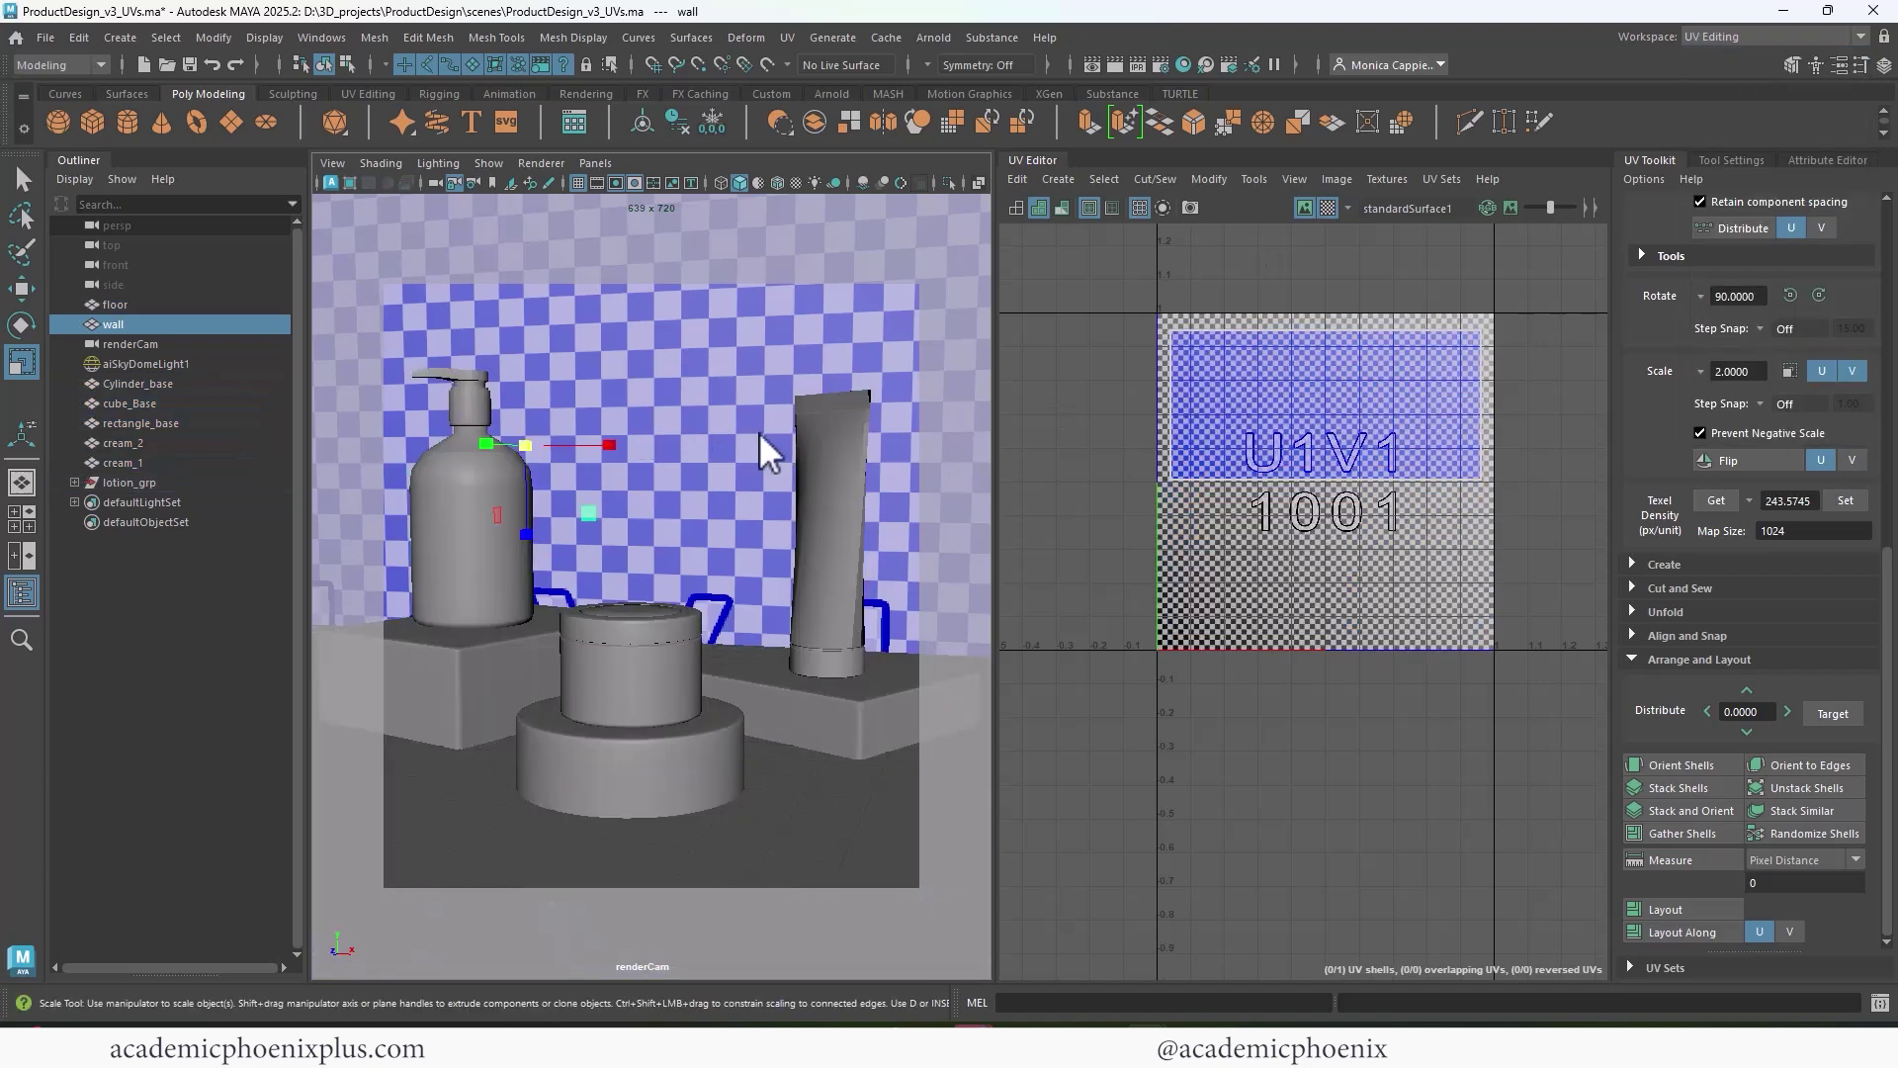
click(819, 446)
click(648, 687)
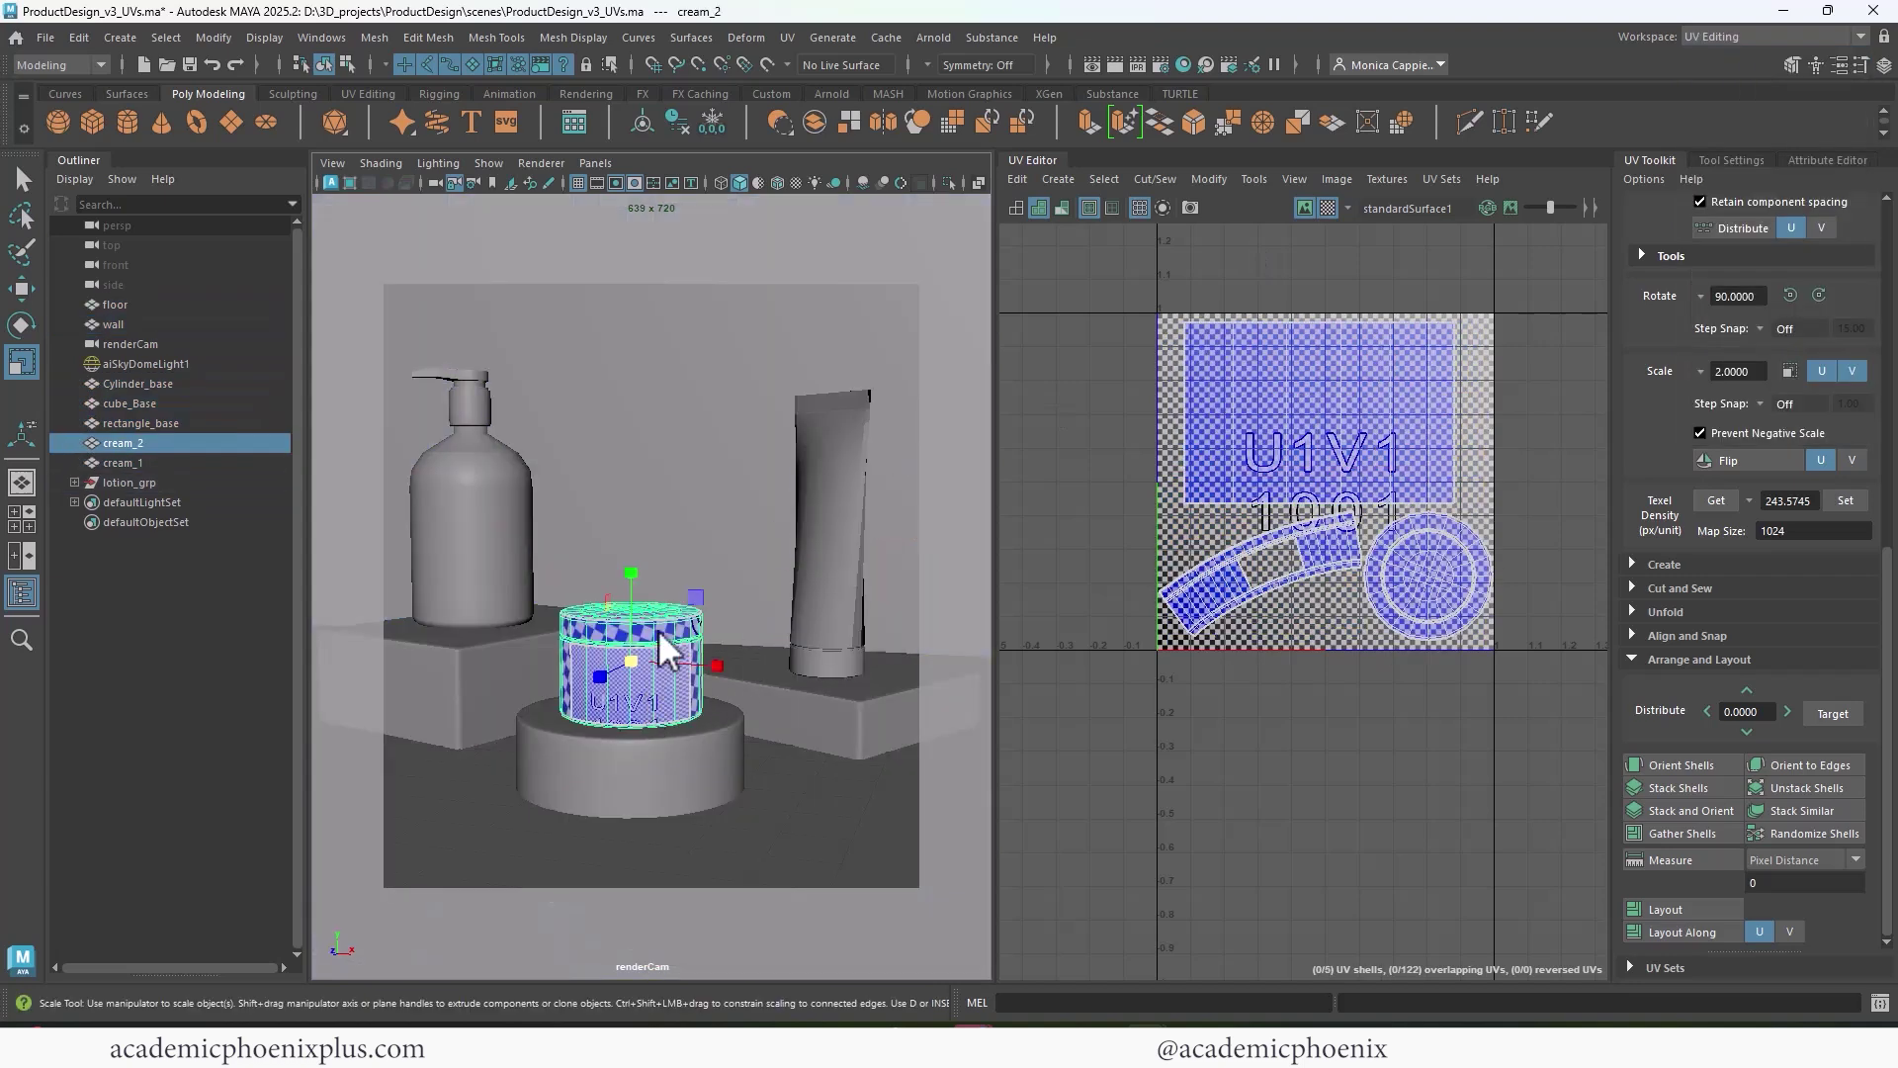
click(484, 562)
click(437, 698)
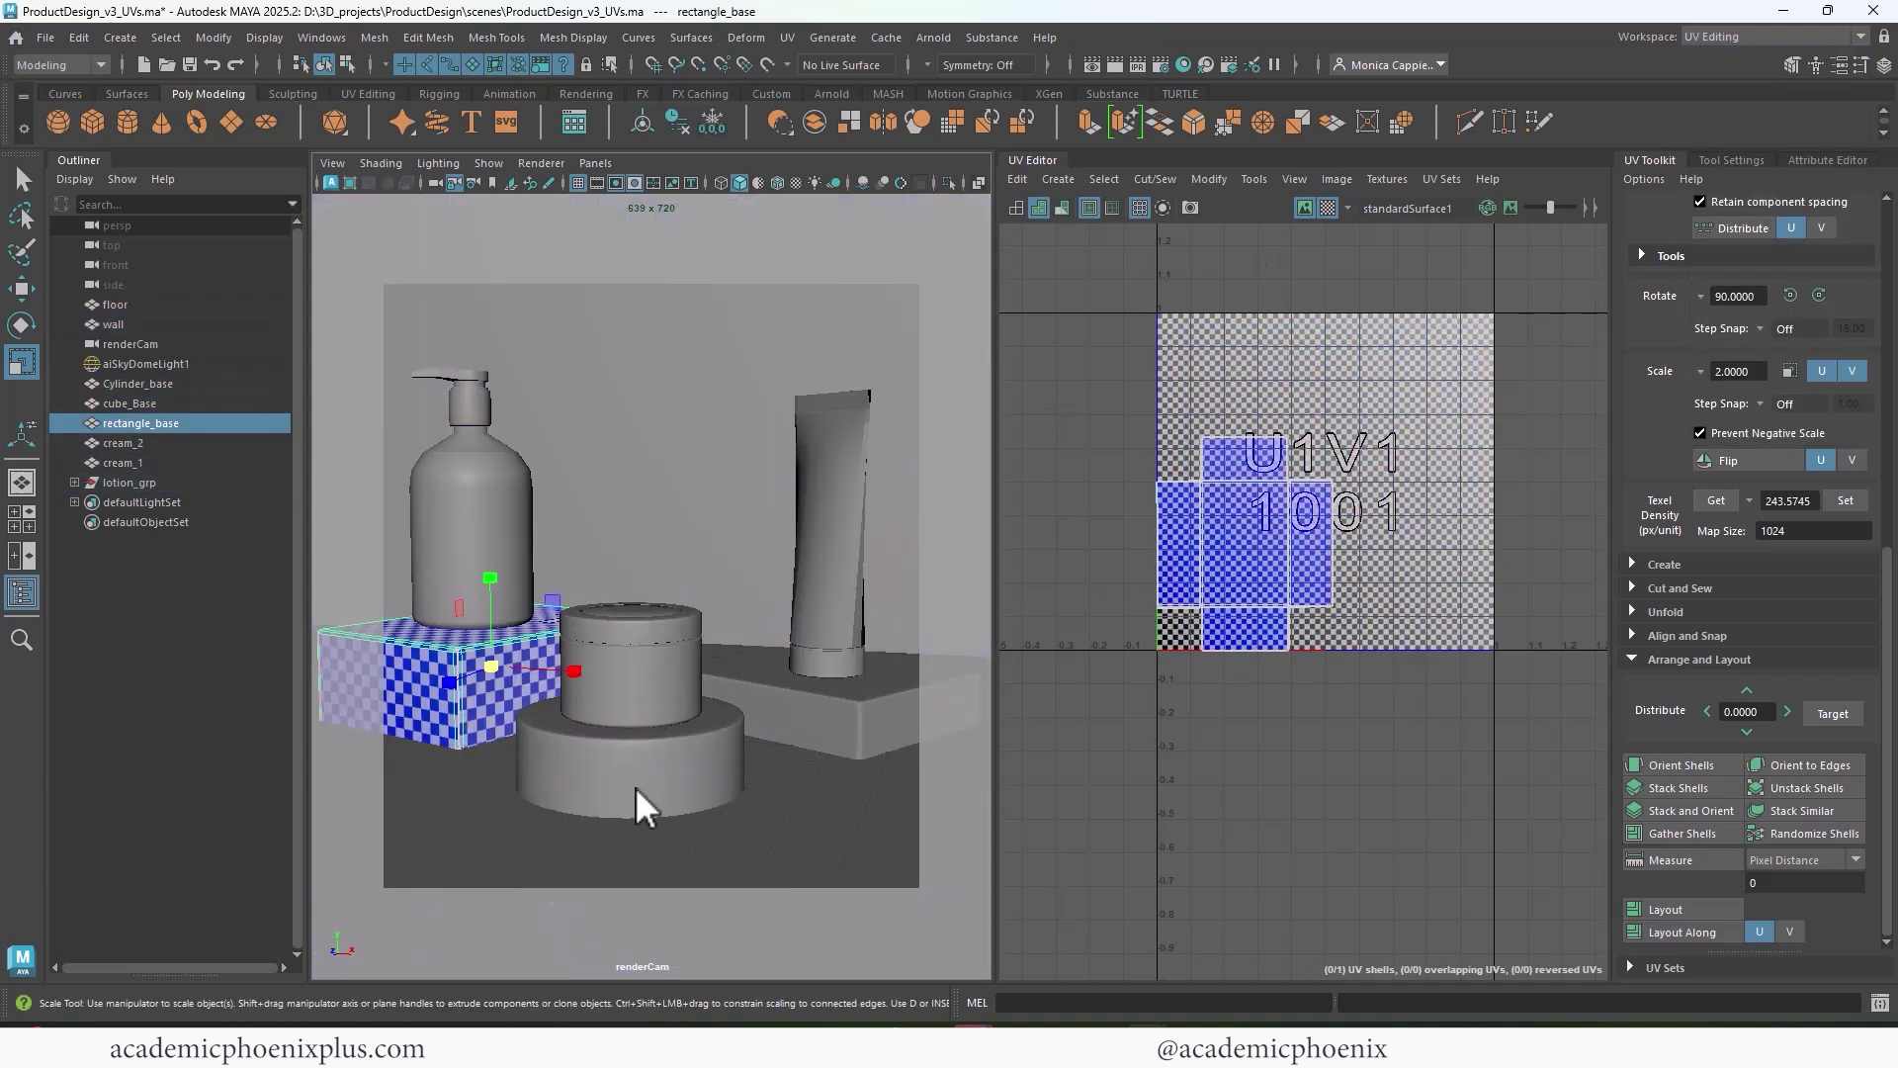
click(636, 791)
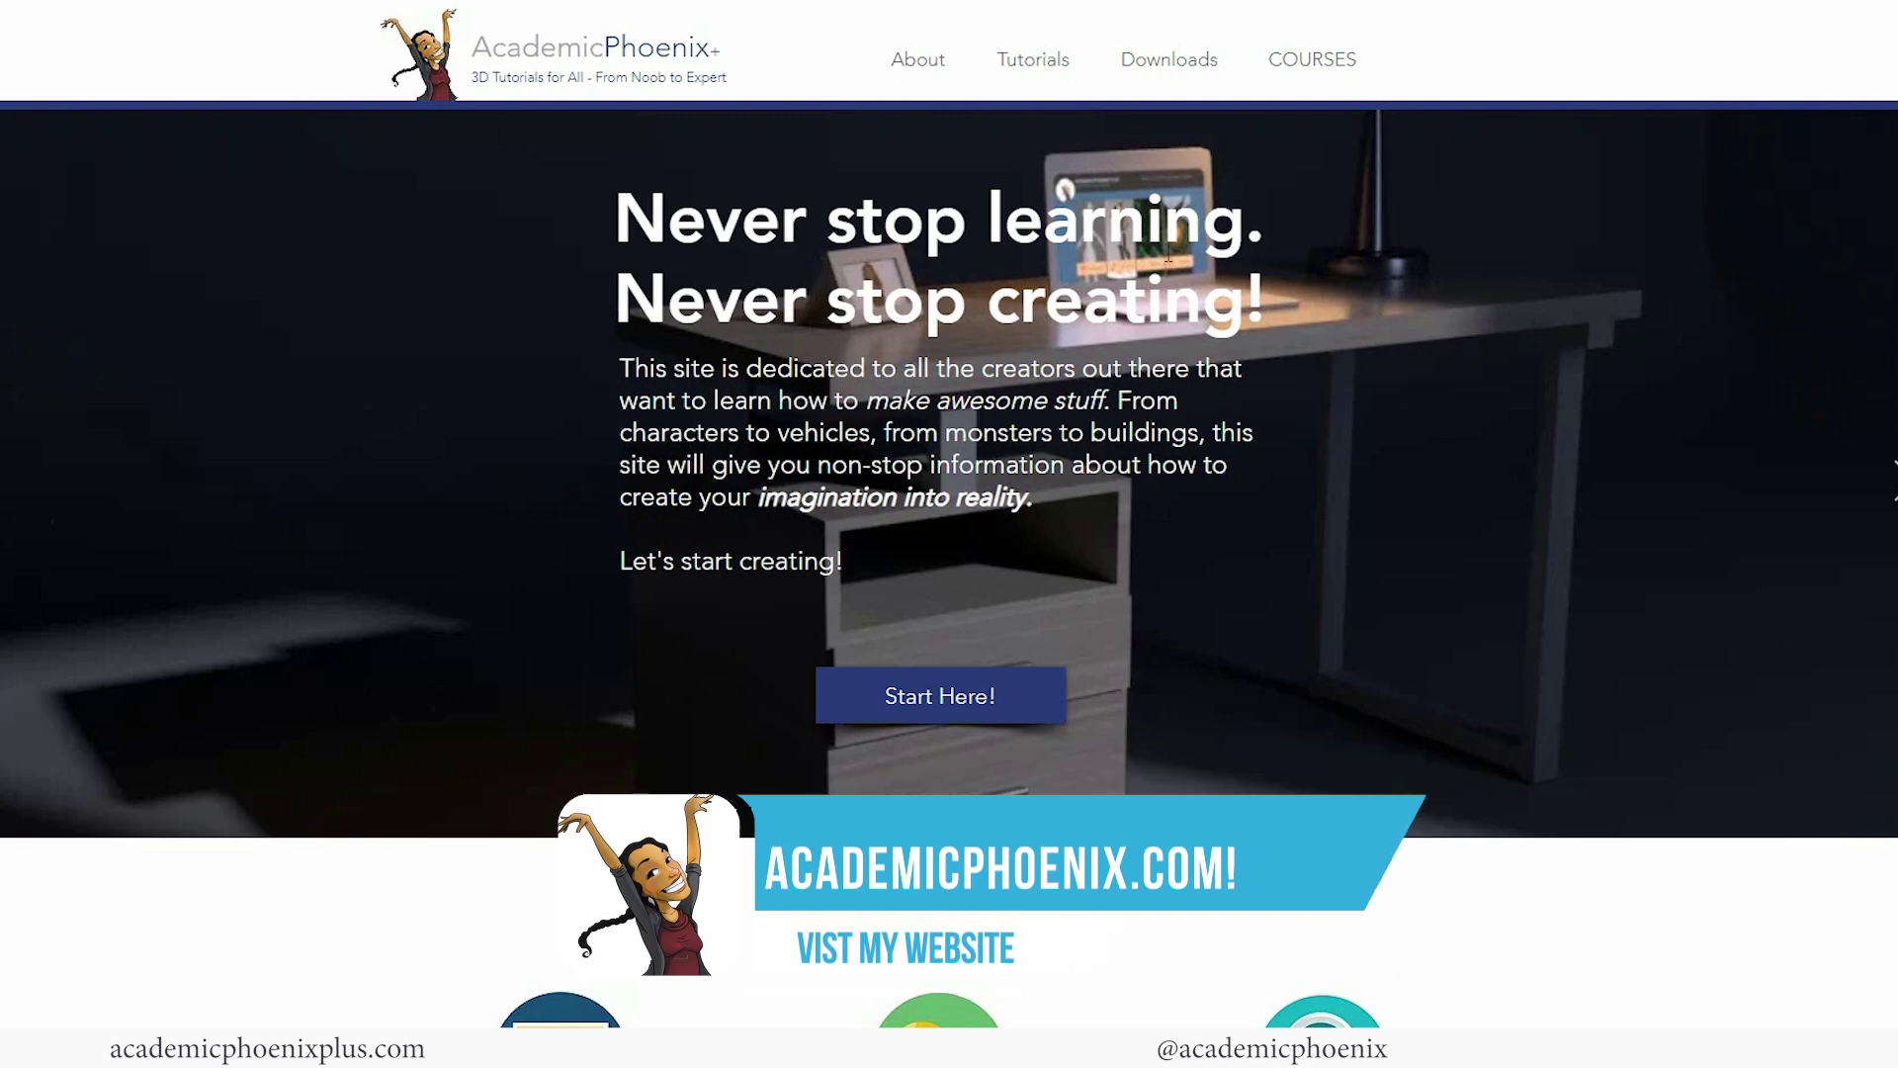
- Switch to the Academic Phoenix website's courses and look over the page of the Maya Beginner still life course
click(1344, 65)
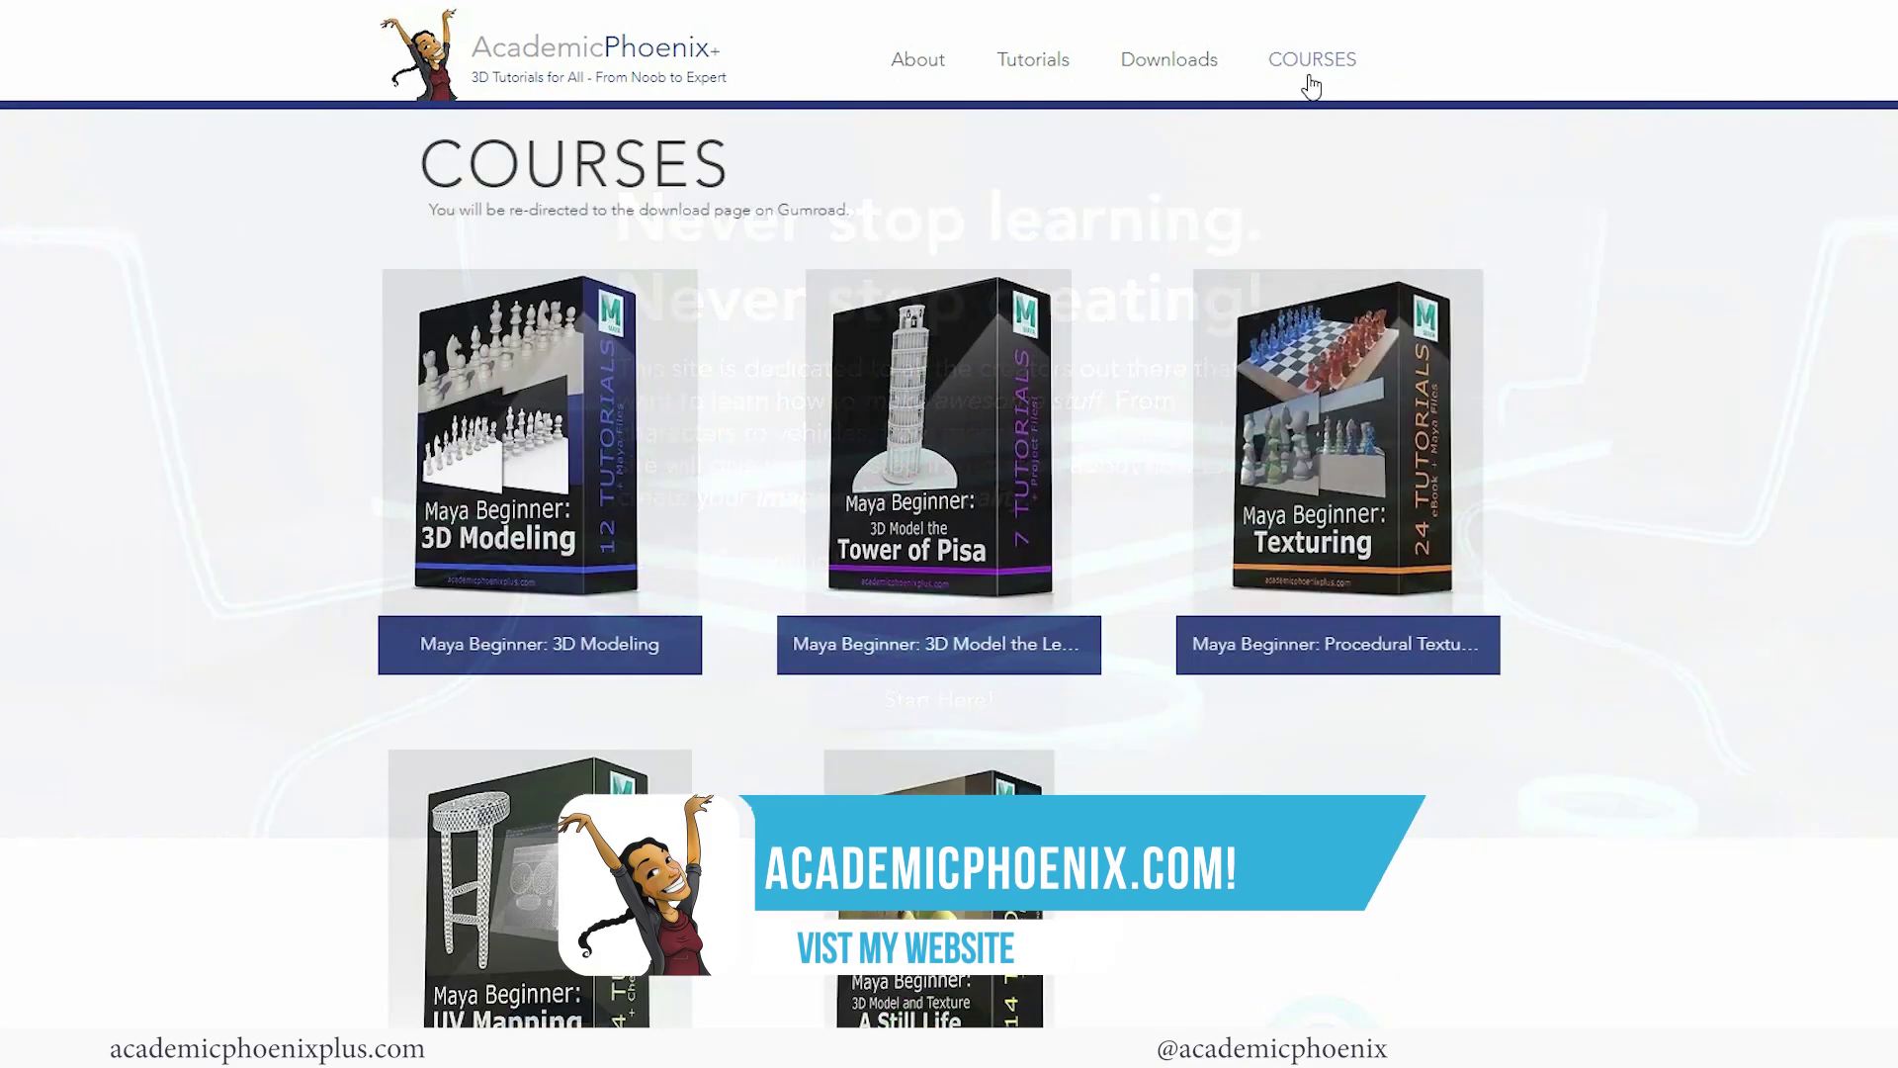
scroll(939, 567, down, 1)
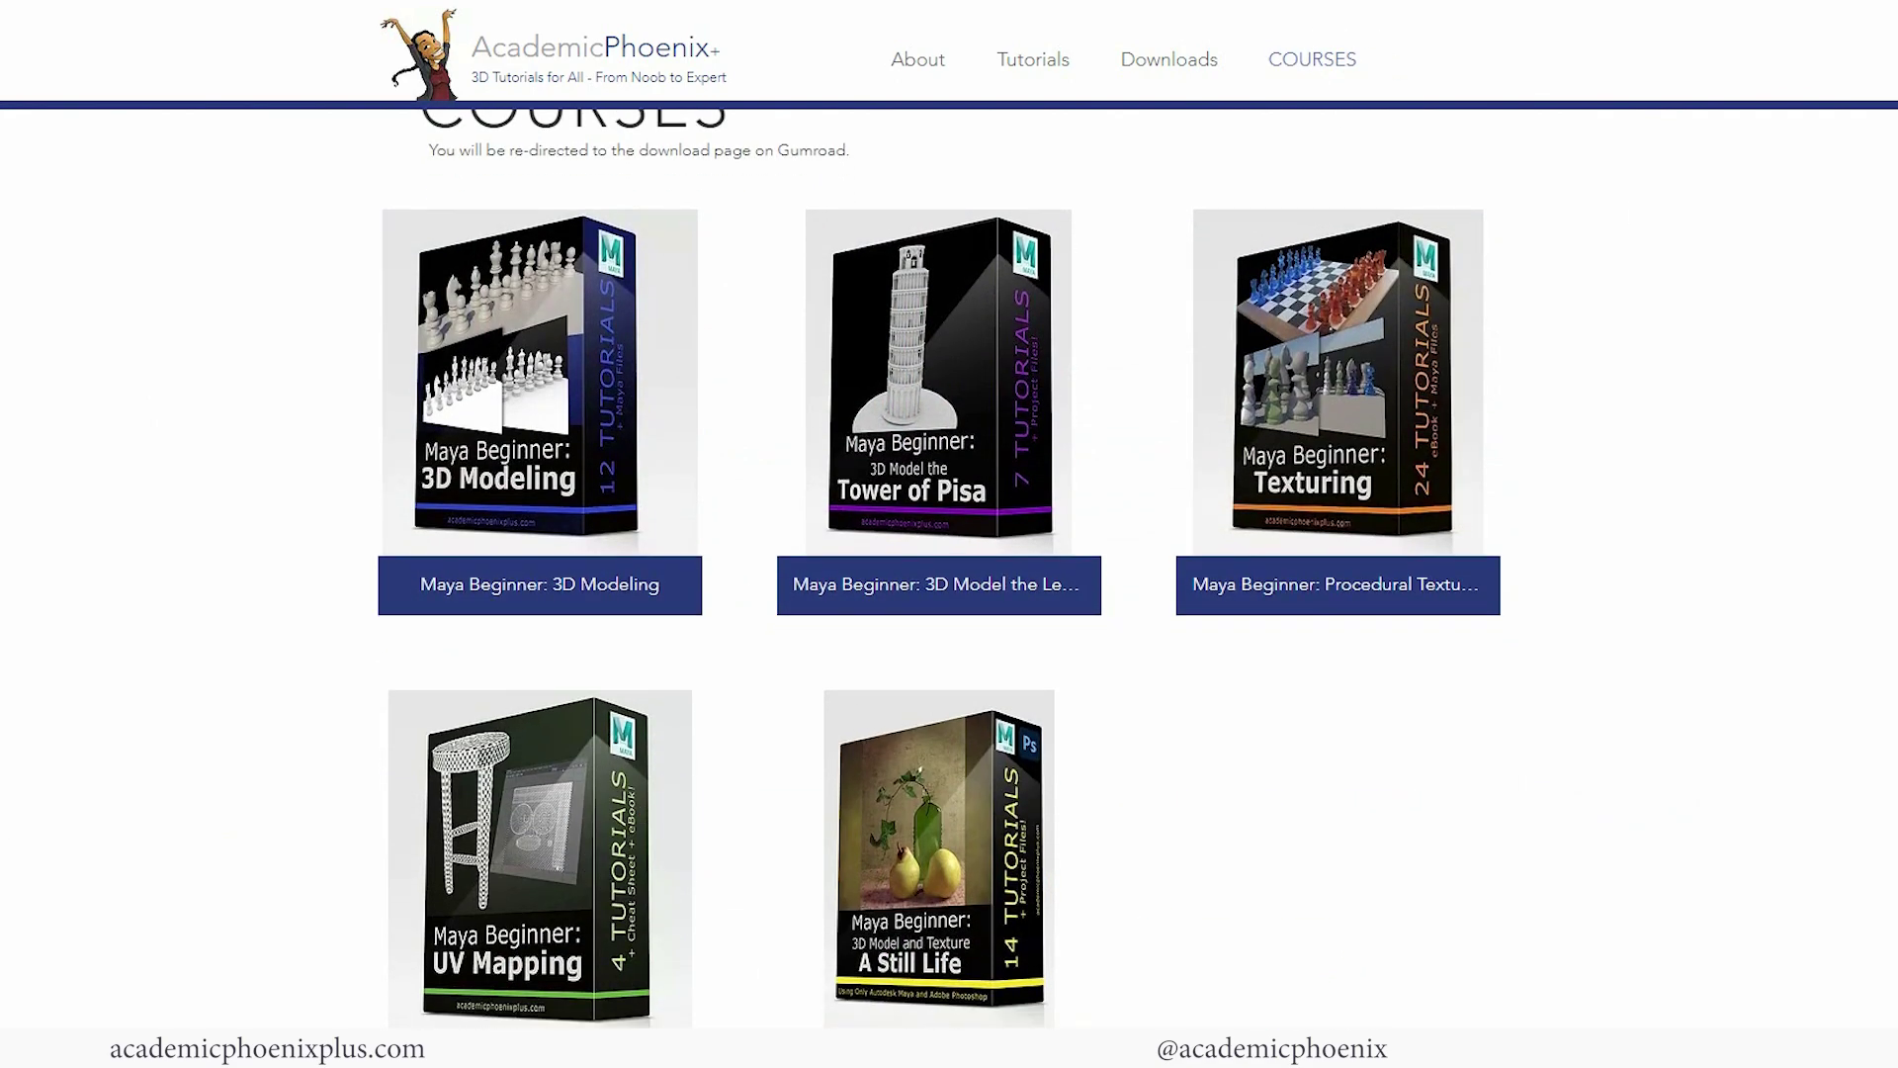
click(971, 852)
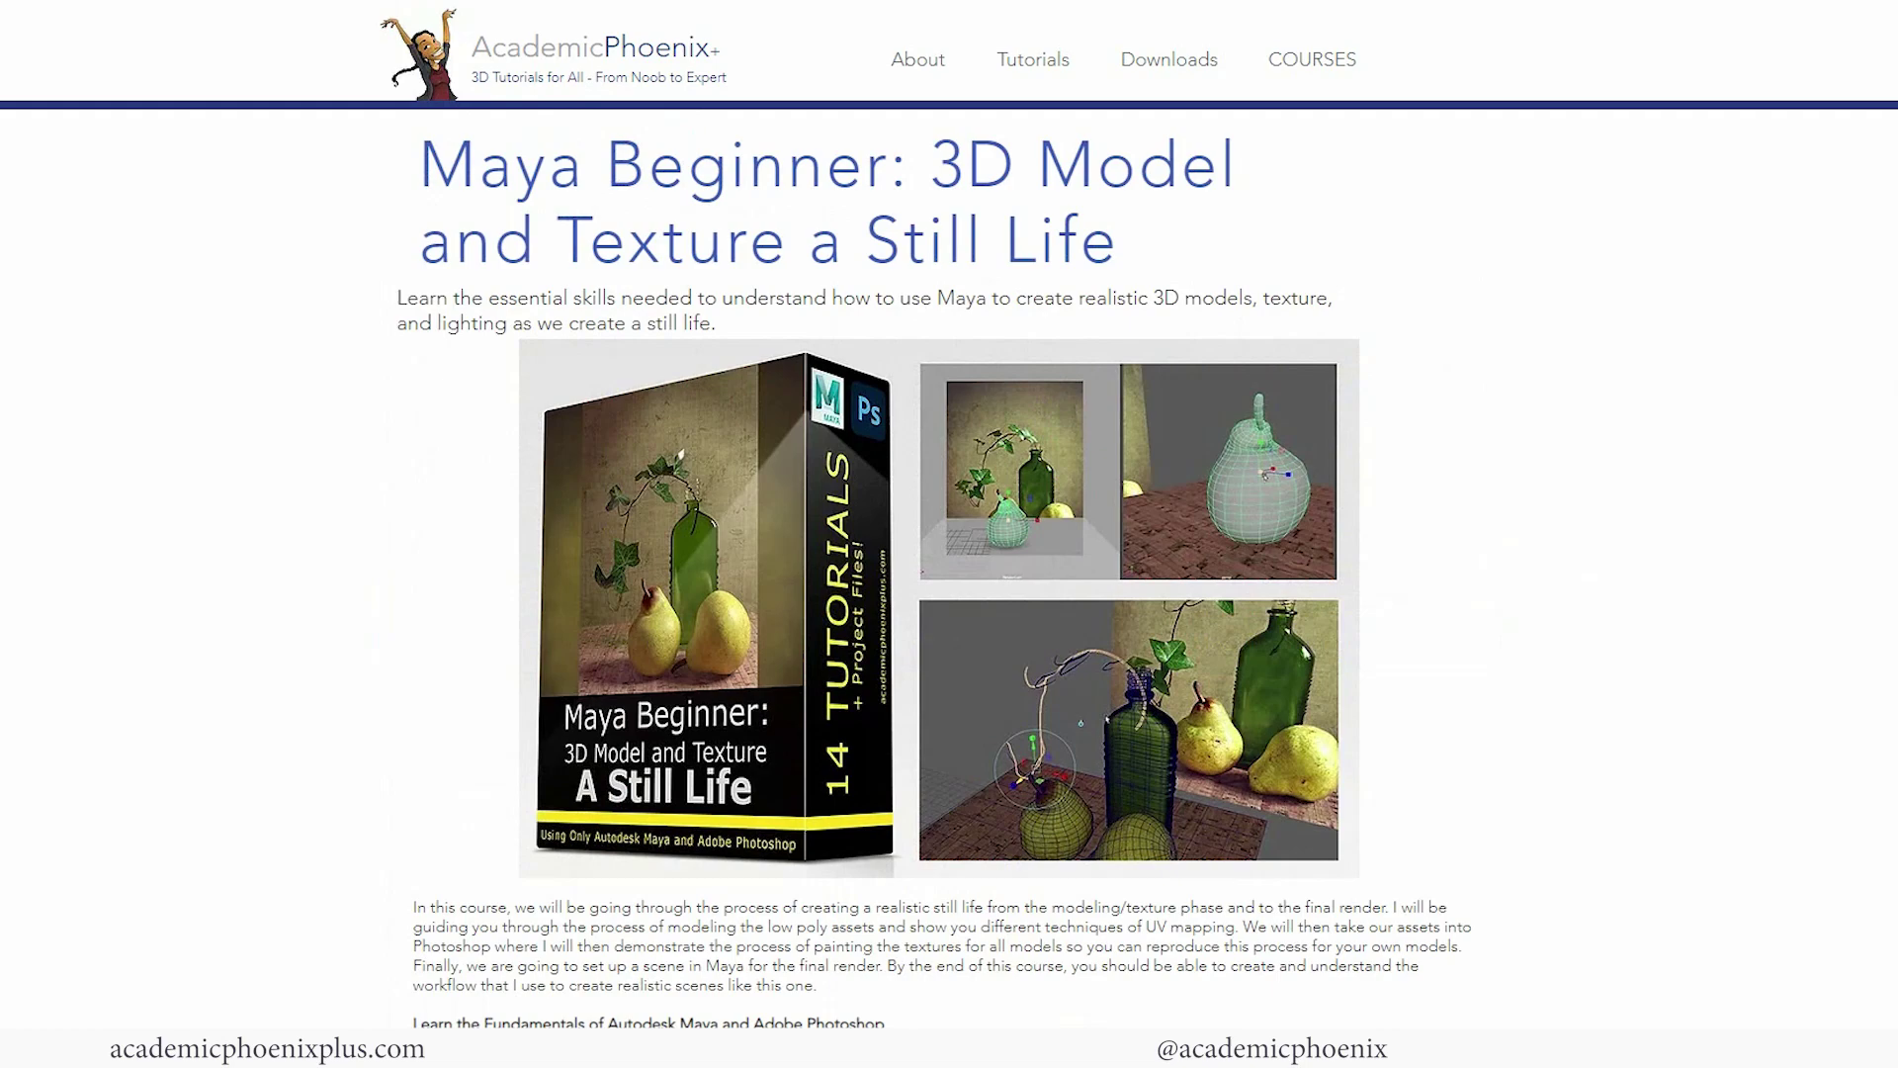
scroll(949, 564, down, 10)
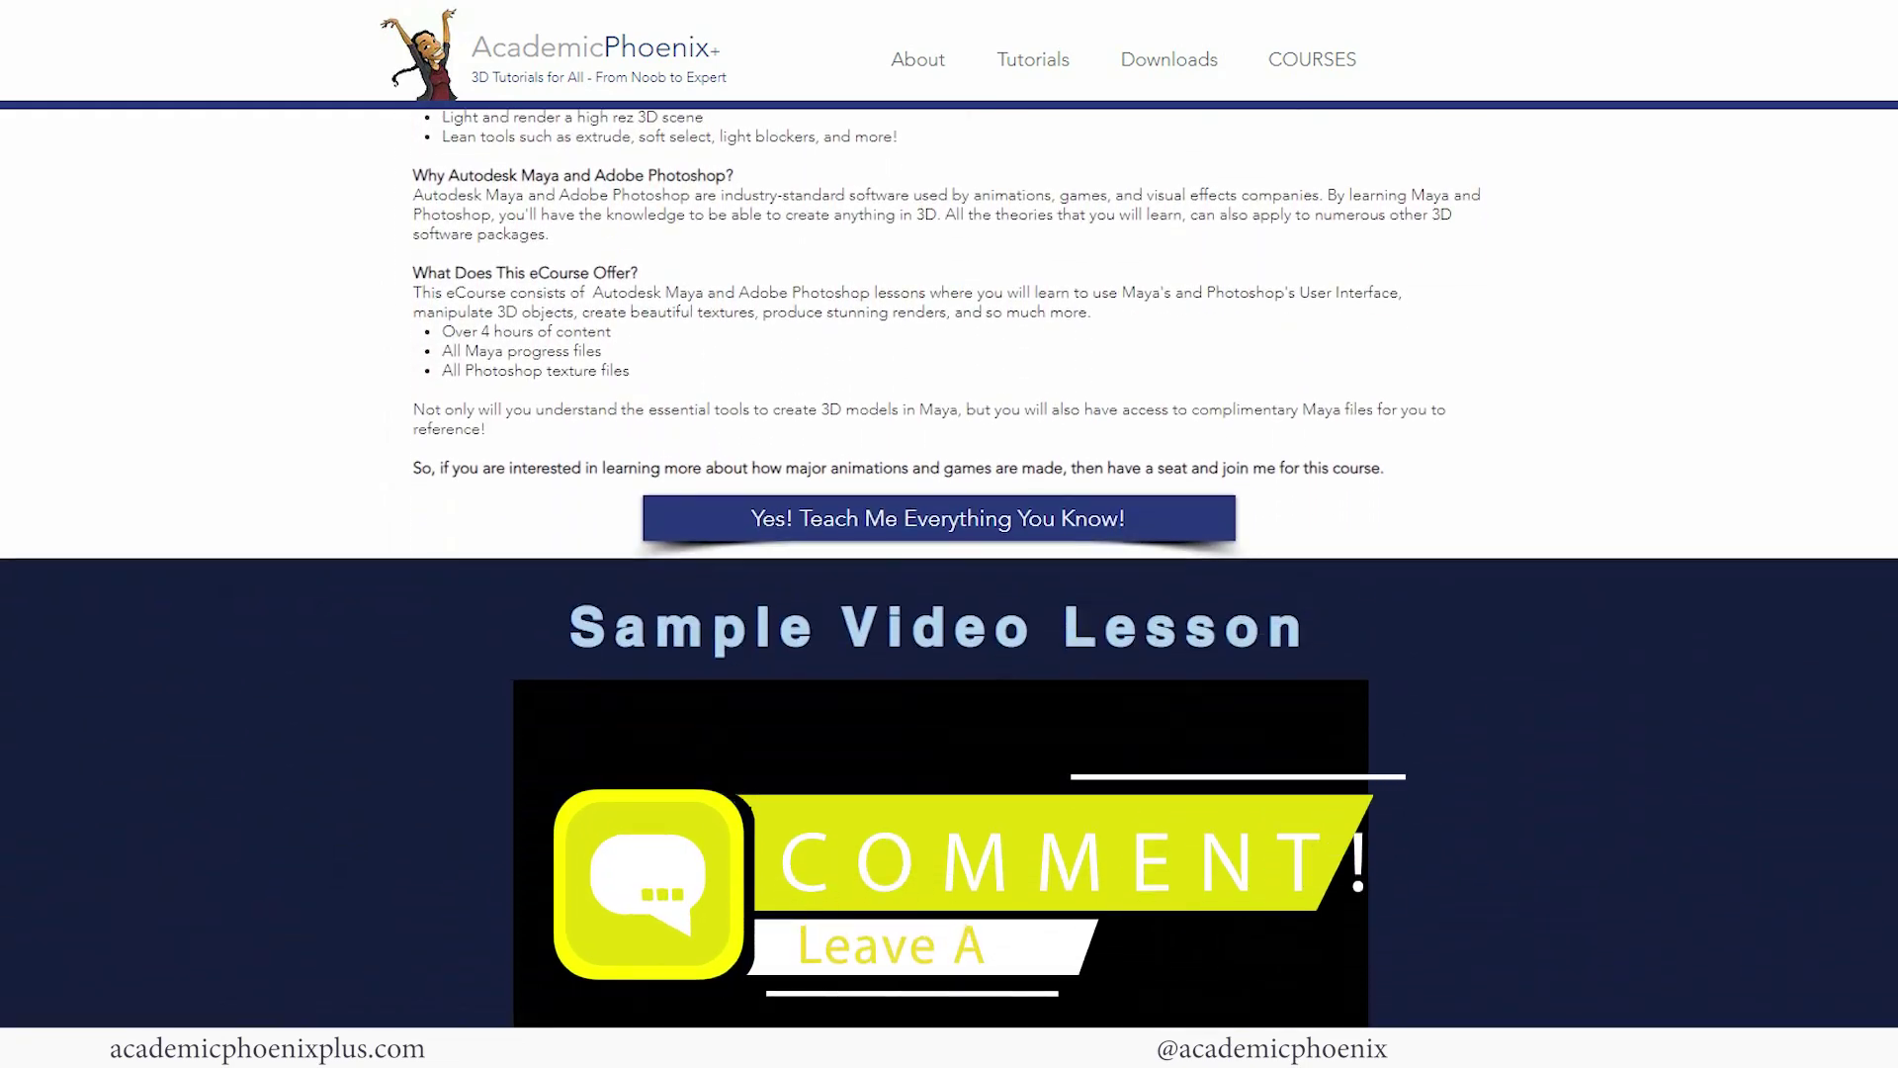
scroll(949, 564, down, 2)
scroll(949, 563, up, 12)
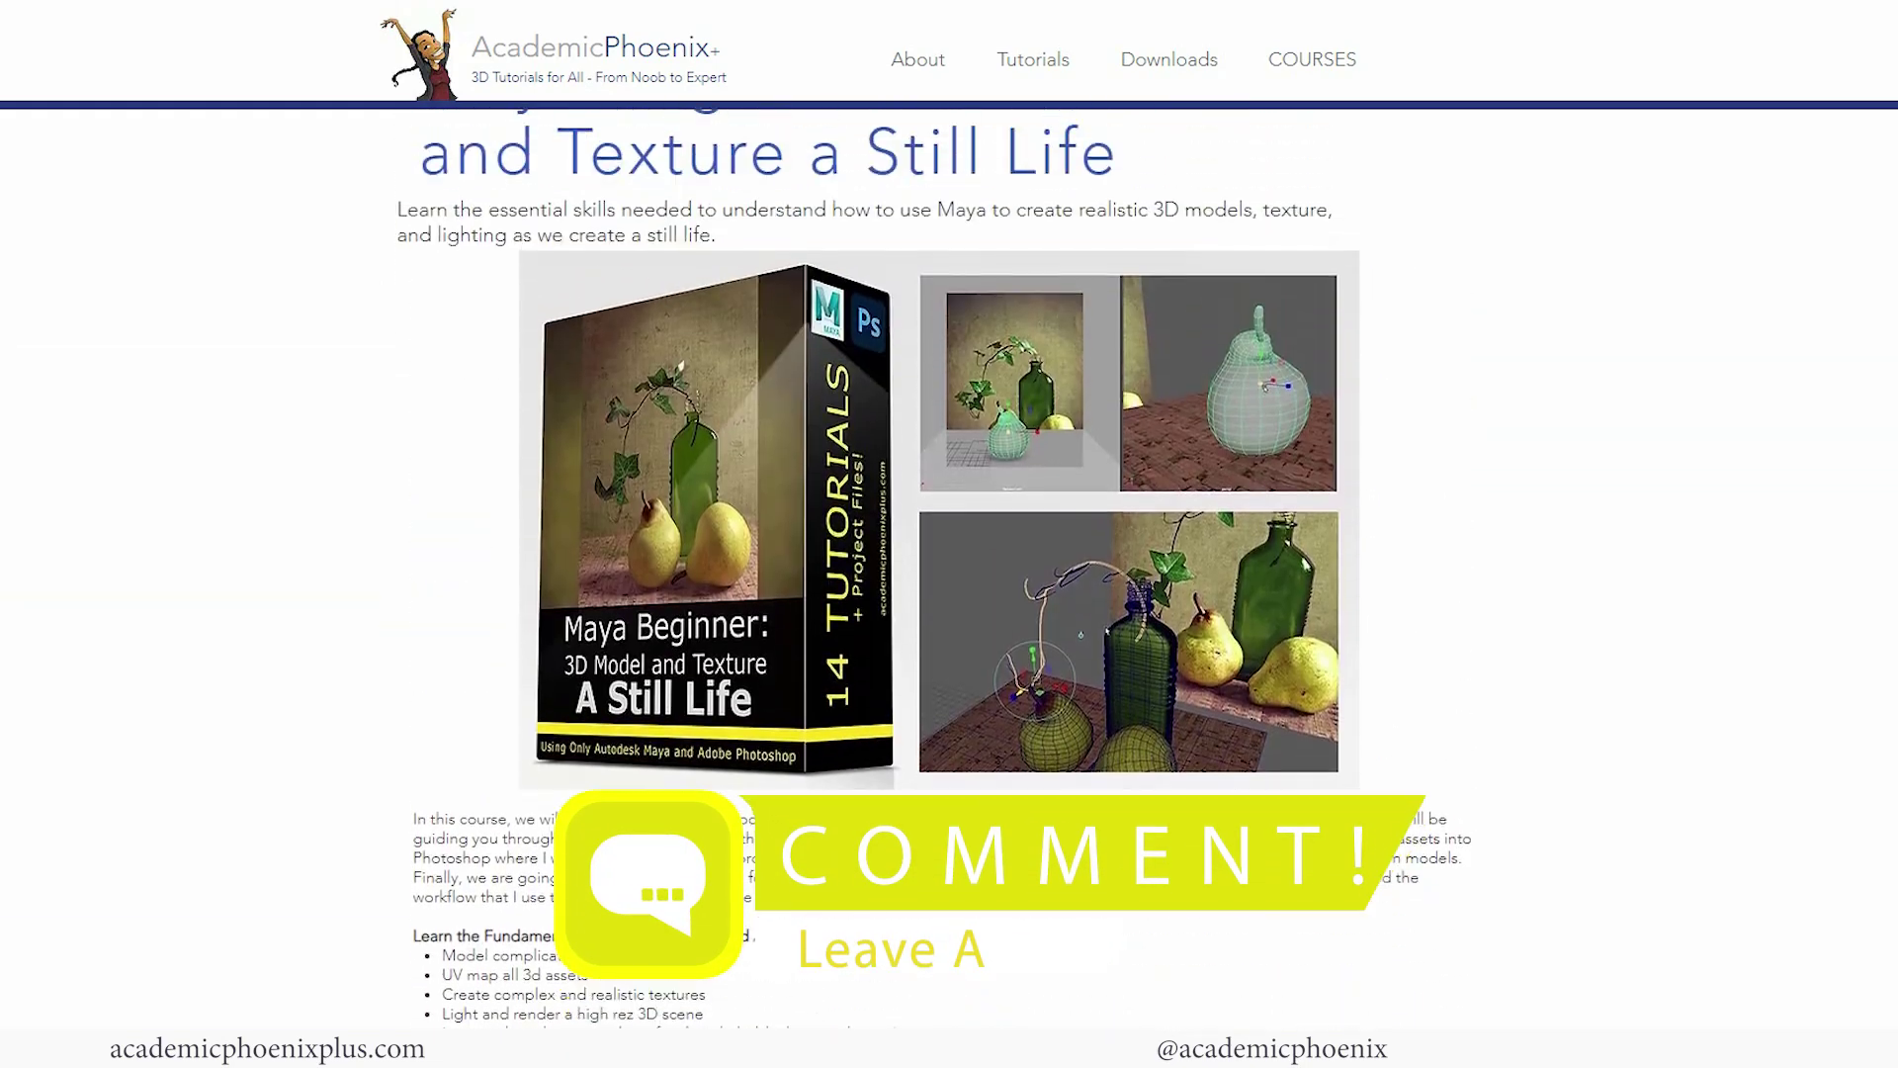
scroll(949, 564, up, 1)
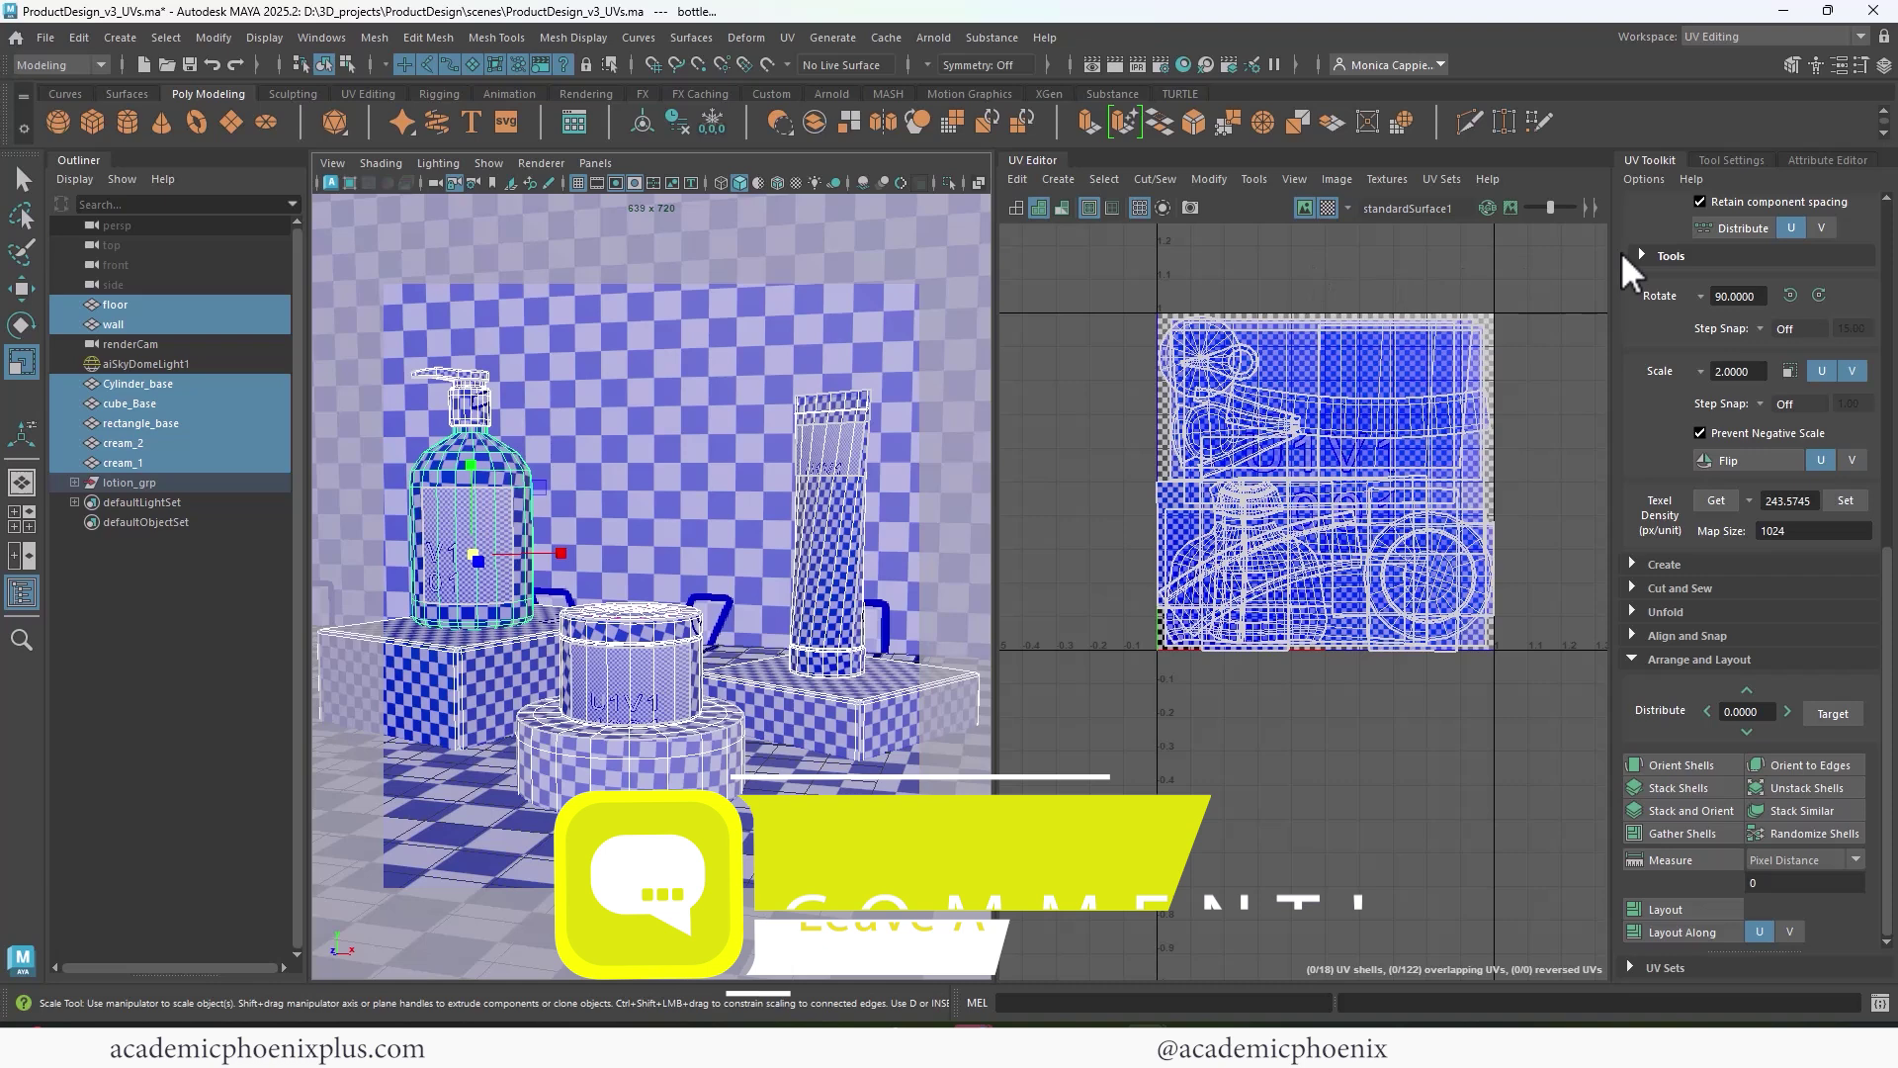
- Switch back to Maya and open the list of workspaces
click(1722, 36)
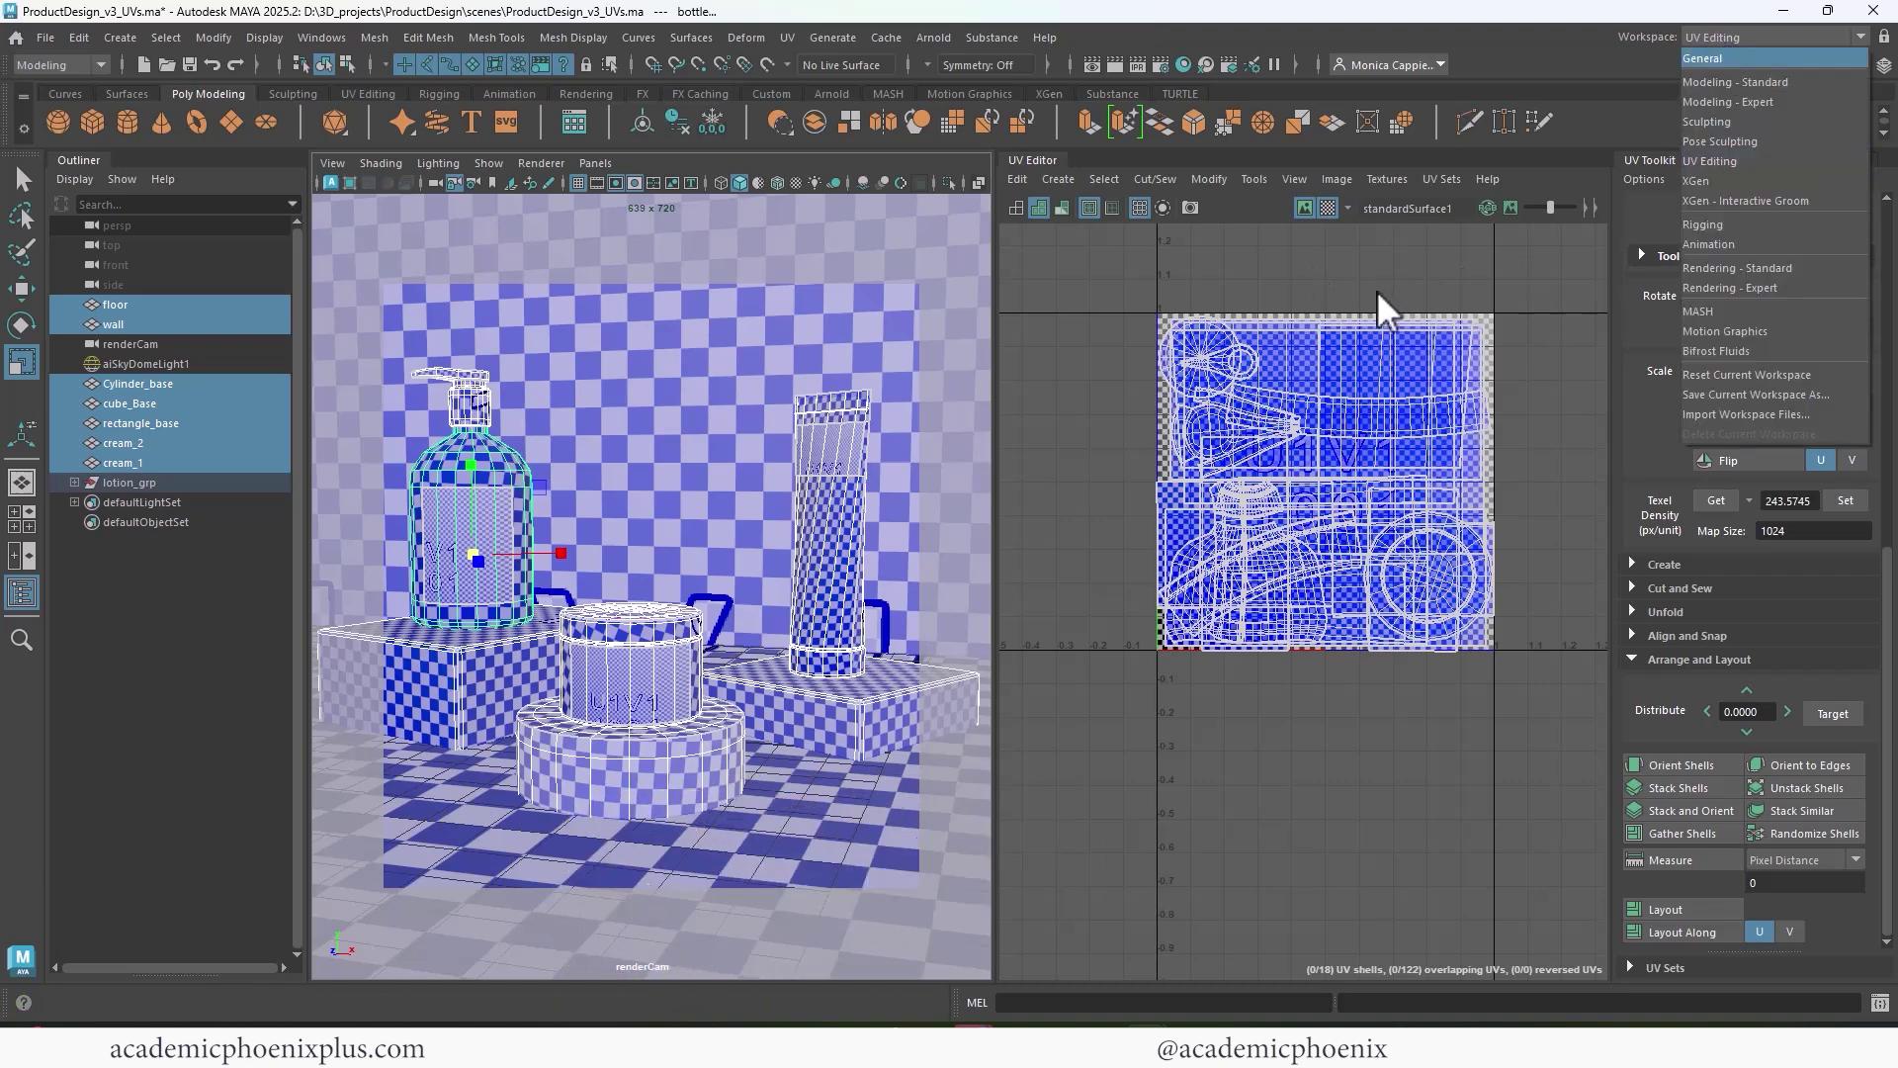